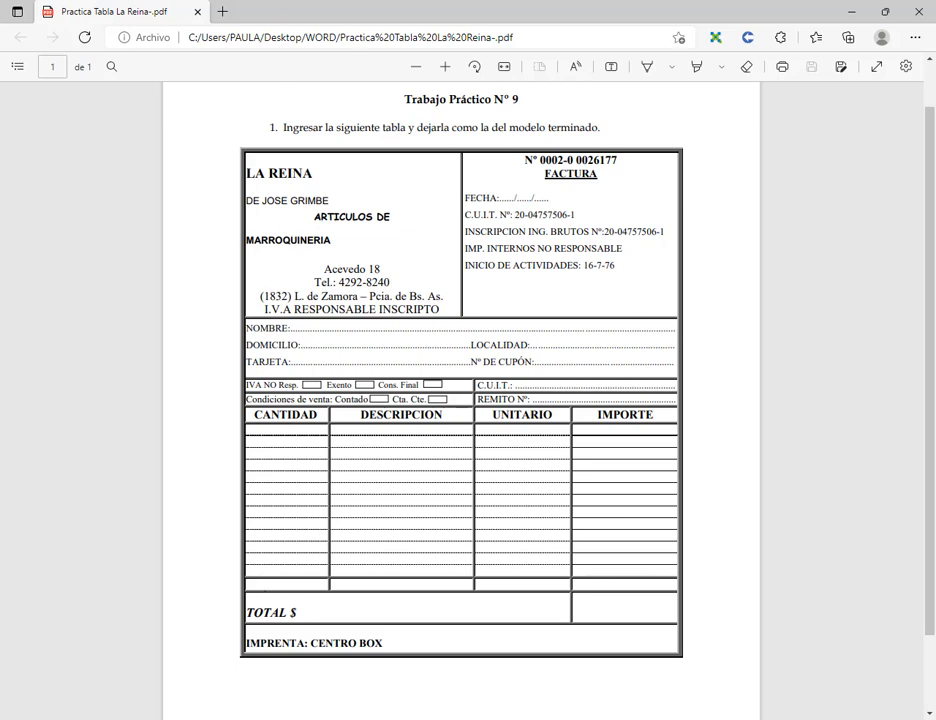
Launch Word from Windows search and start a blank document, Documento1.
key("super")
type("word")
key("Return")
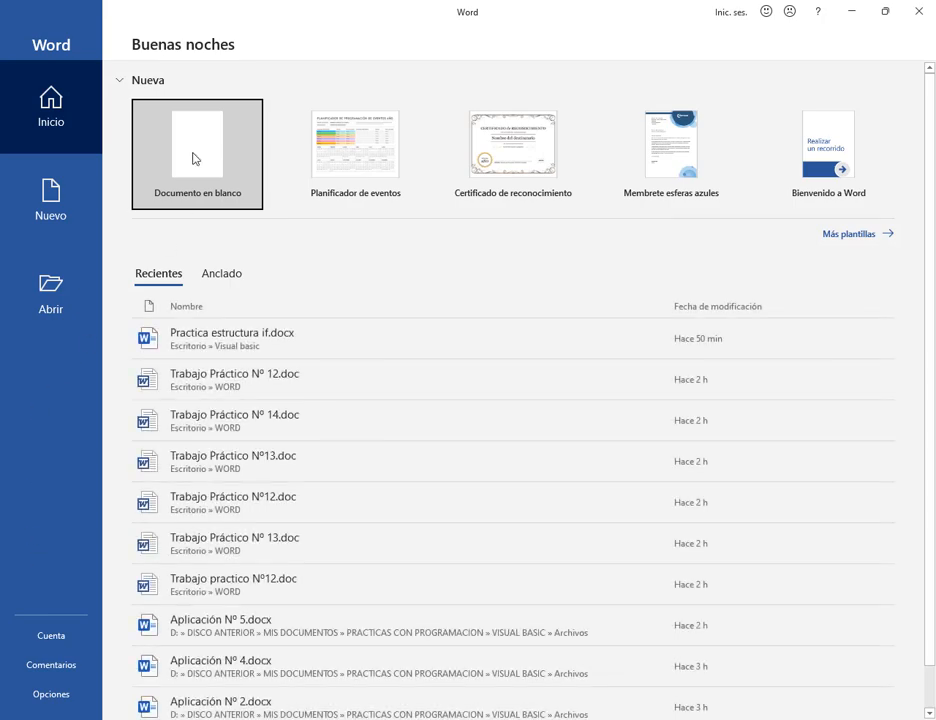
left_click(193, 157)
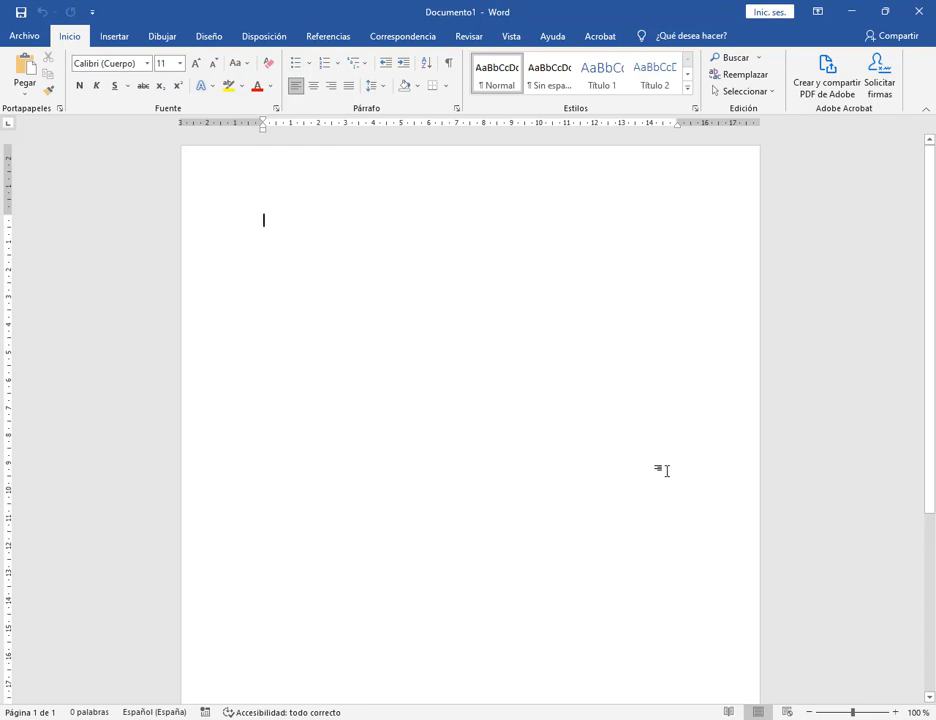
Switch the document to web layout and zoom in to 130%.
left_click(802, 712)
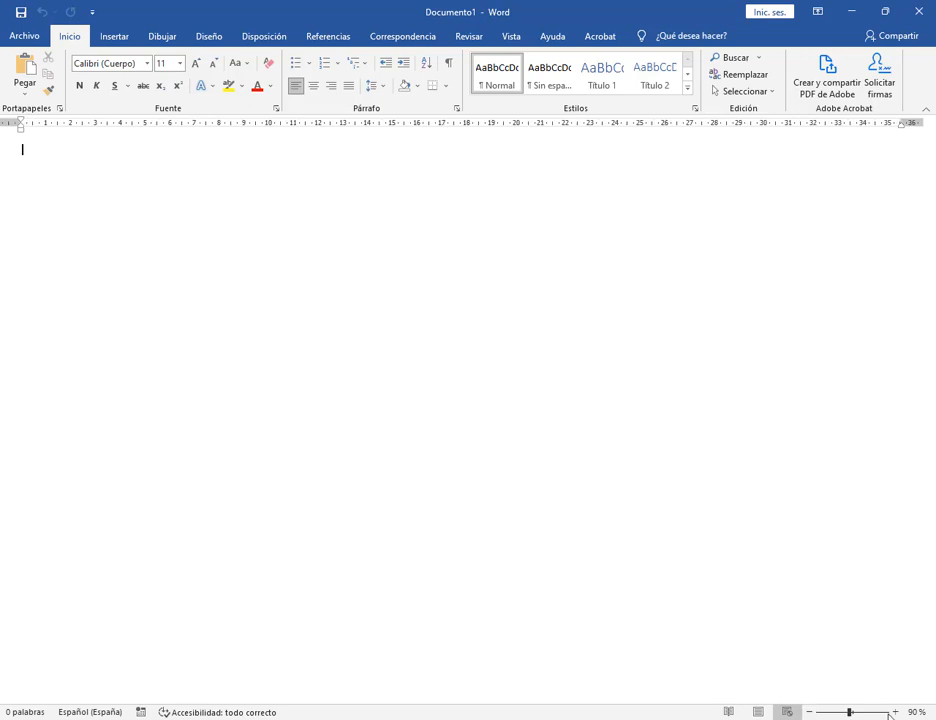
left_click(896, 712)
left_click(896, 712)
left_click(896, 712)
left_click(896, 712)
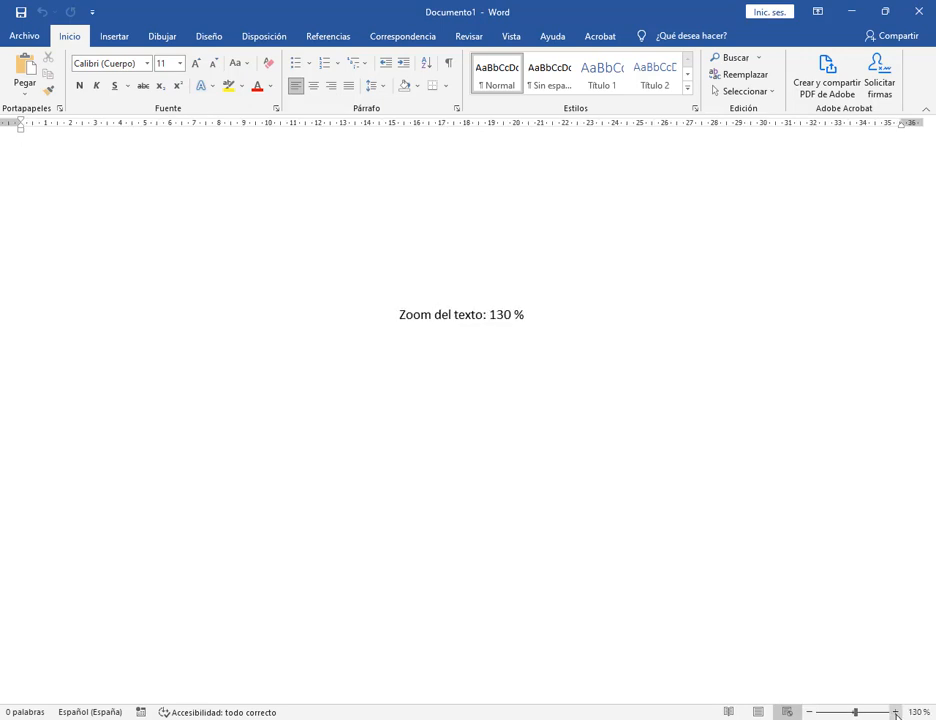
Try reading mode, return to print layout and zoom out to show the whole page.
left_click(514, 41)
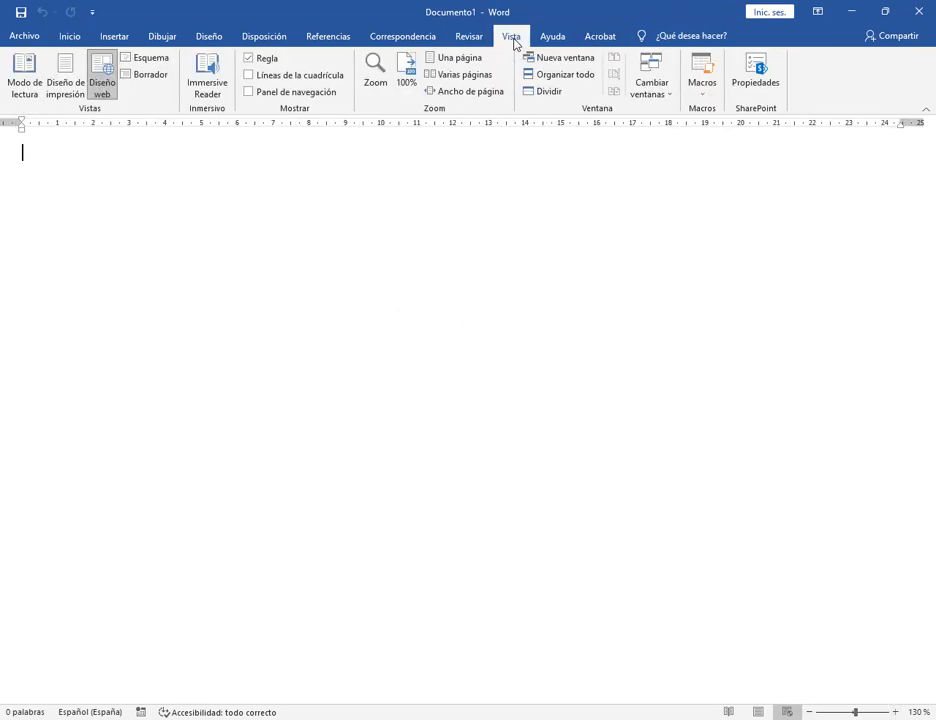
left_click(729, 712)
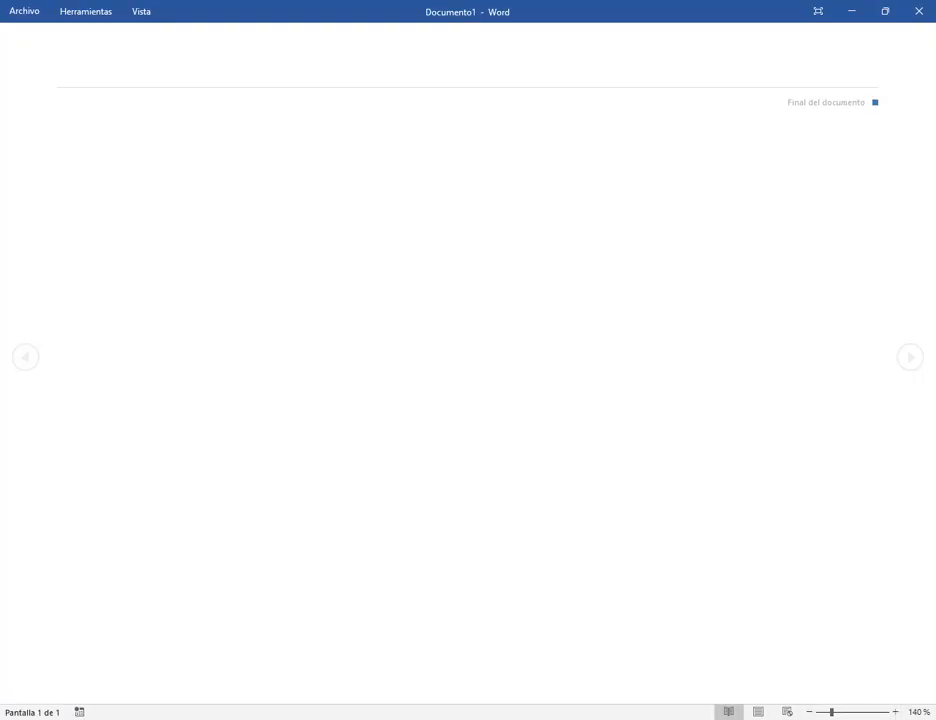
left_click(758, 712)
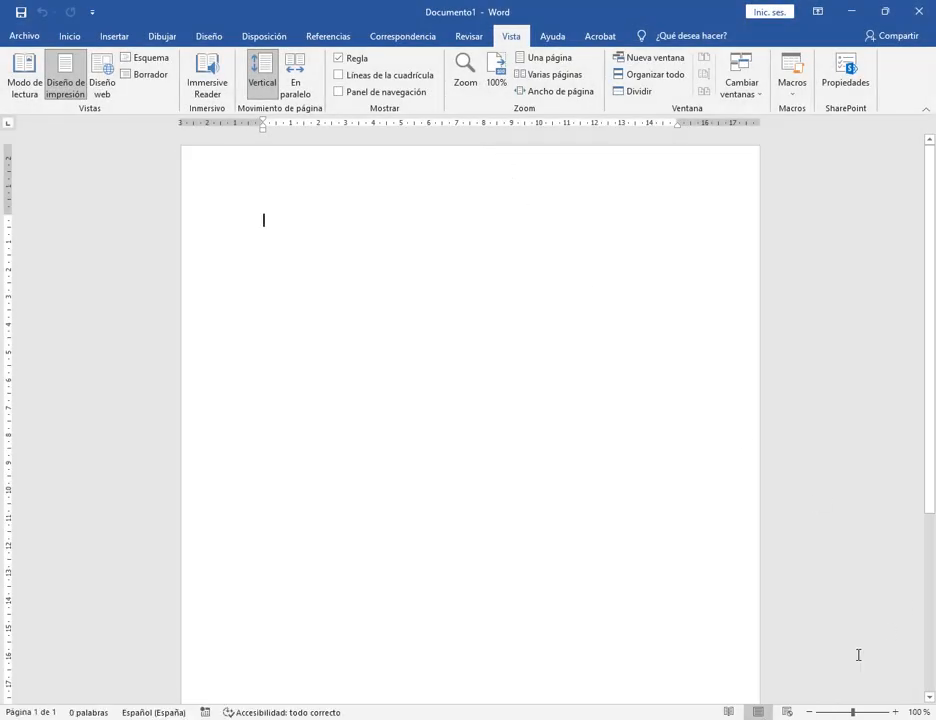
left_click(809, 712)
left_click(809, 712)
left_click(809, 712)
left_click(809, 712)
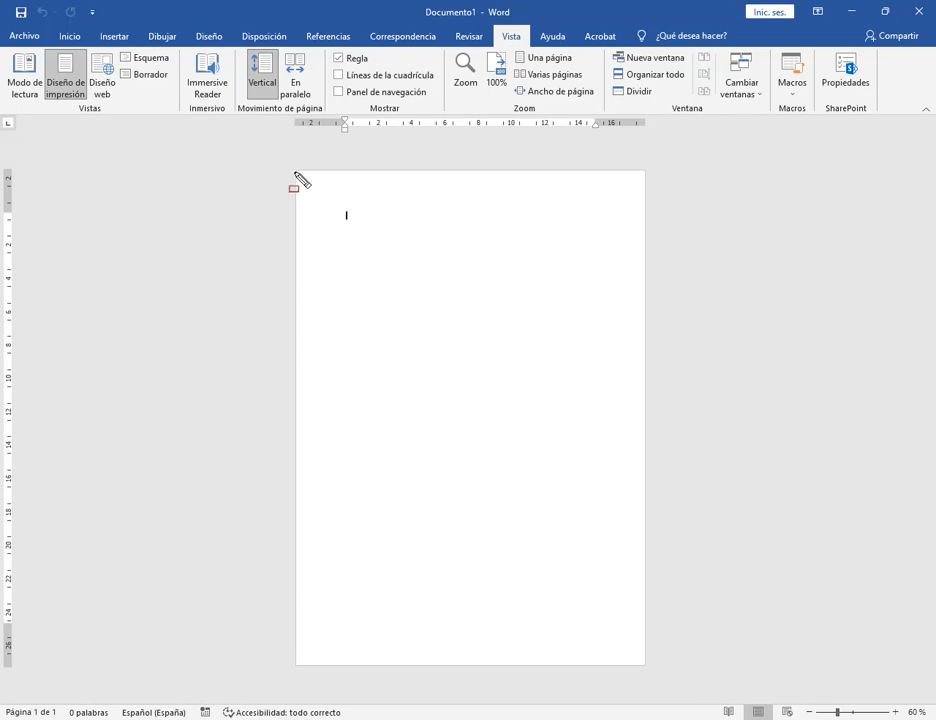
mouse_move(295, 172)
left_mouse_down()
mouse_move(654, 689)
mouse_move(648, 665)
left_mouse_up()
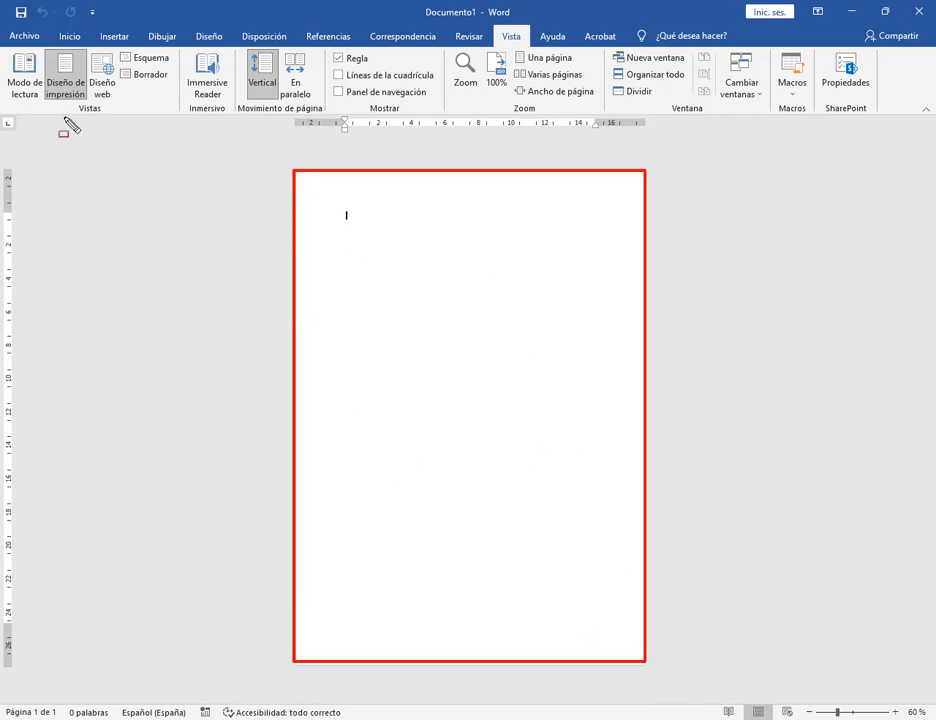
key("Escape")
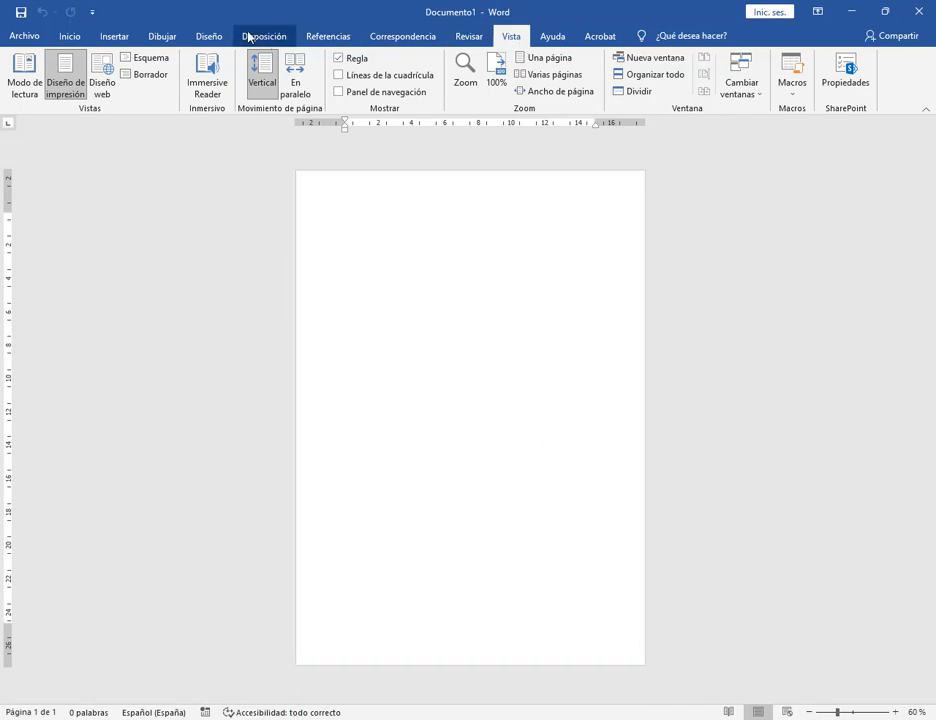
Set the paper size to A4, then switch to the Google Meet call.
left_click(249, 37)
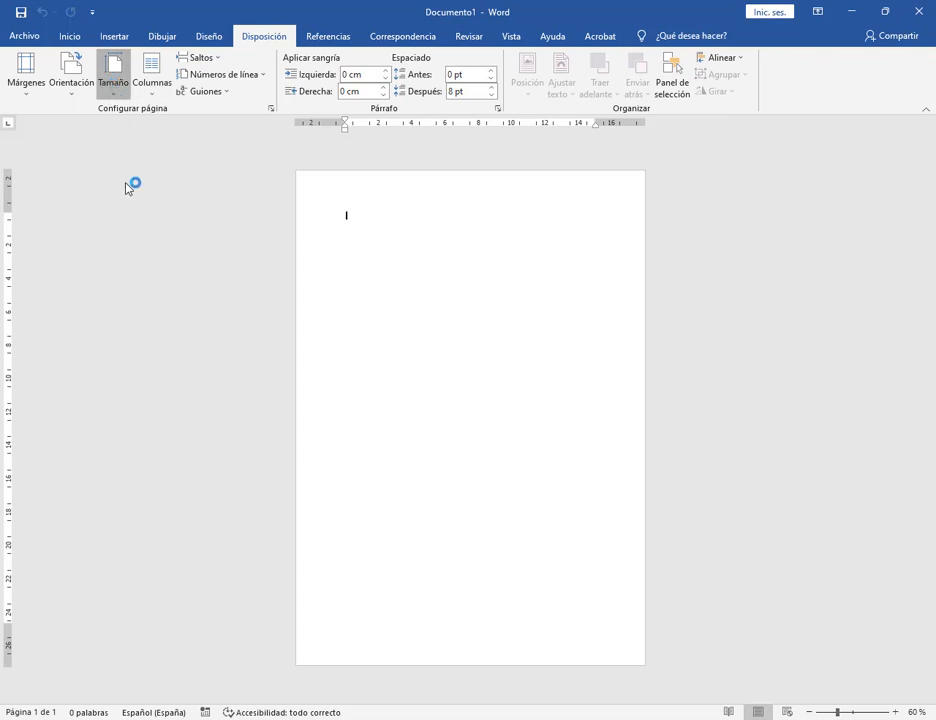
left_click(113, 75)
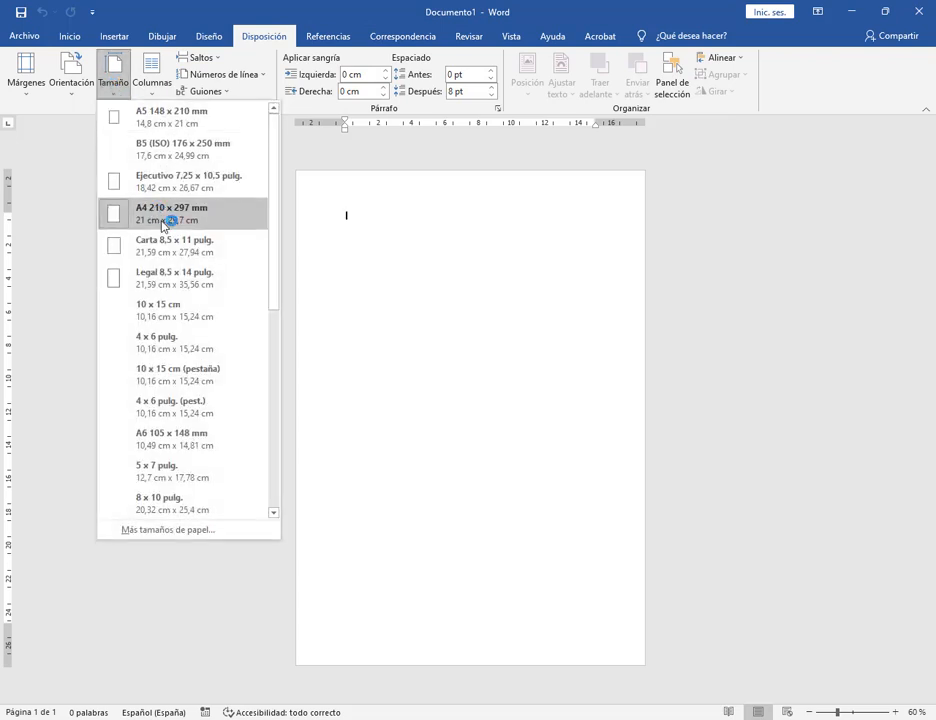
left_click(165, 224)
left_click(186, 718)
left_click(160, 641)
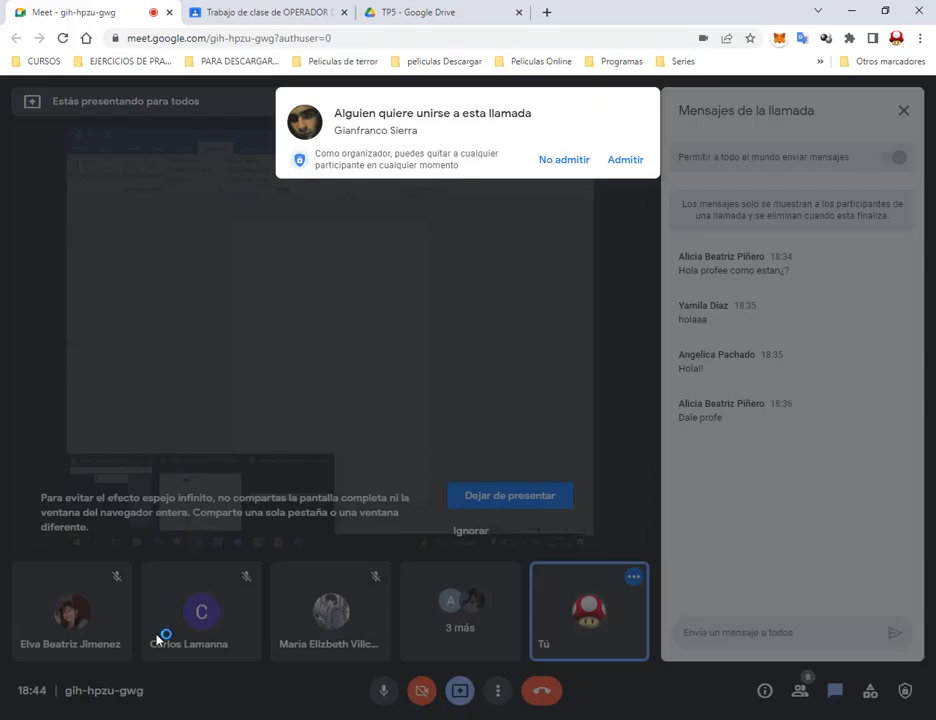
Admit the waiting participant and minimize Chrome to return to Word.
left_click(627, 160)
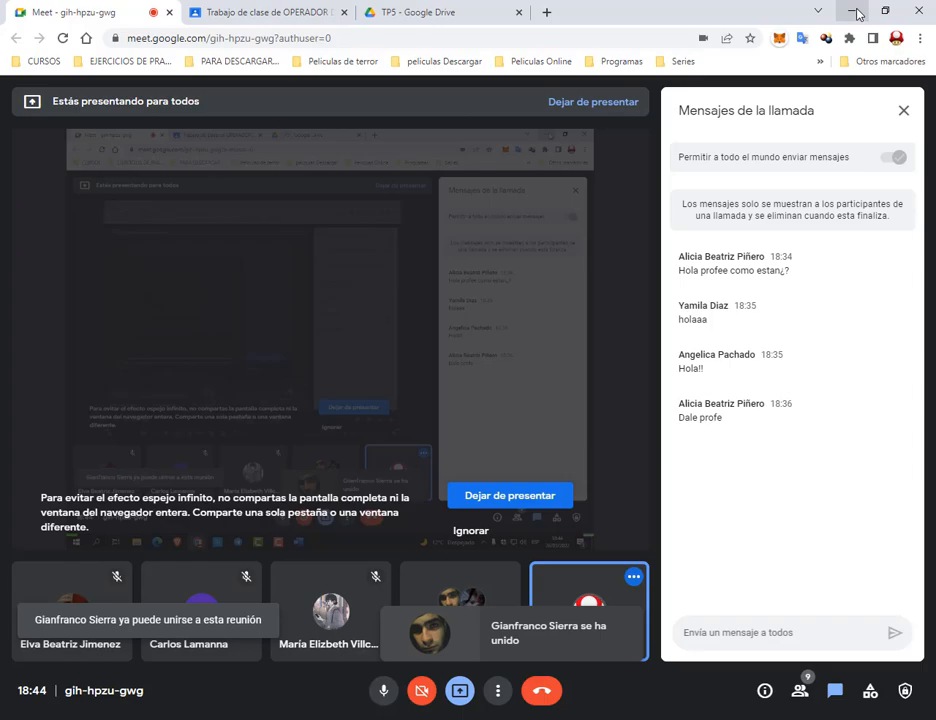
left_click(859, 14)
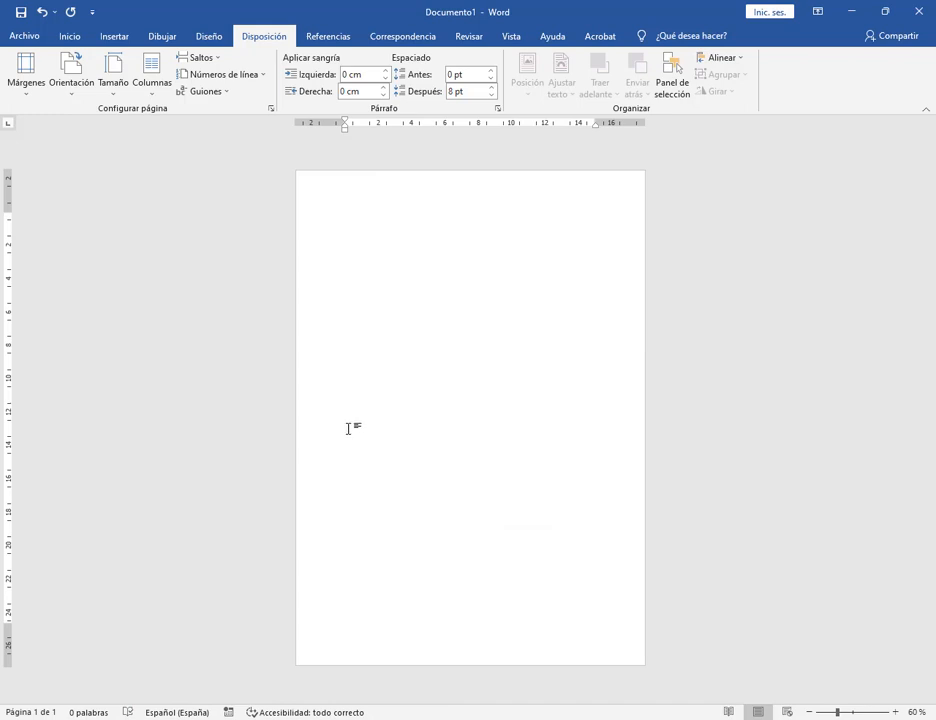
key("ctrl+2")
left_click_drag(44, 46, 100, 102)
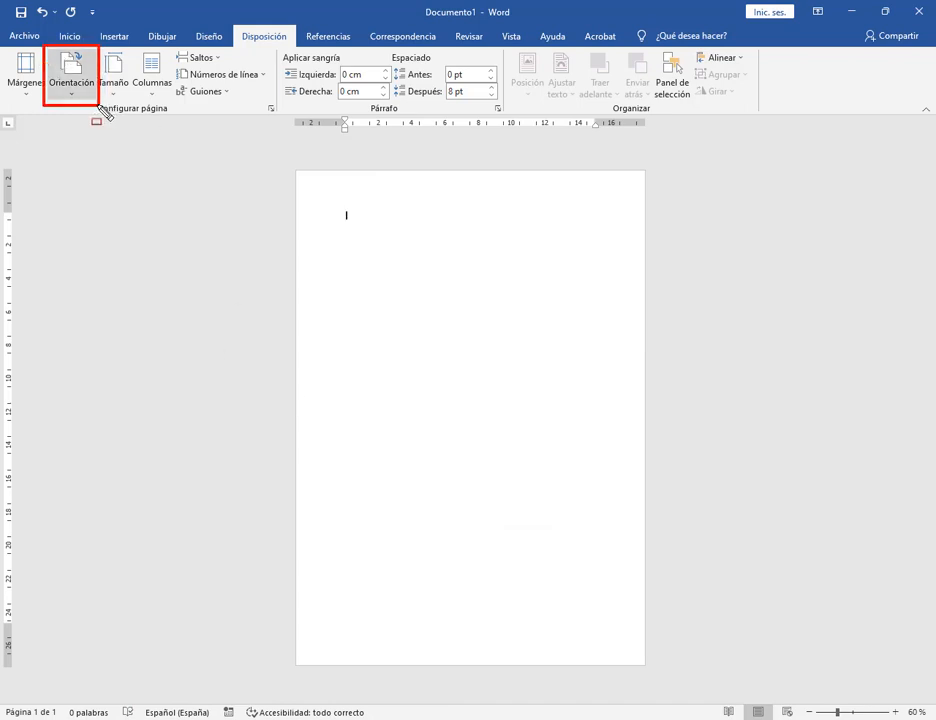
key("Escape")
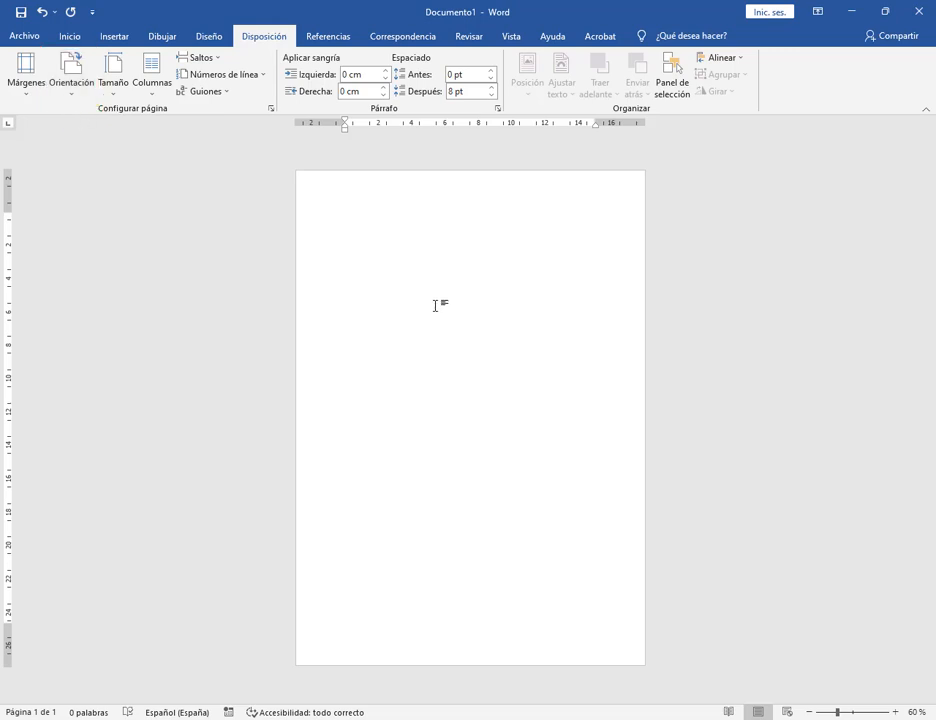
key("ctrl+2")
mouse_move(303, 216)
left_mouse_down()
mouse_move(404, 366)
mouse_move(680, 409)
left_mouse_up()
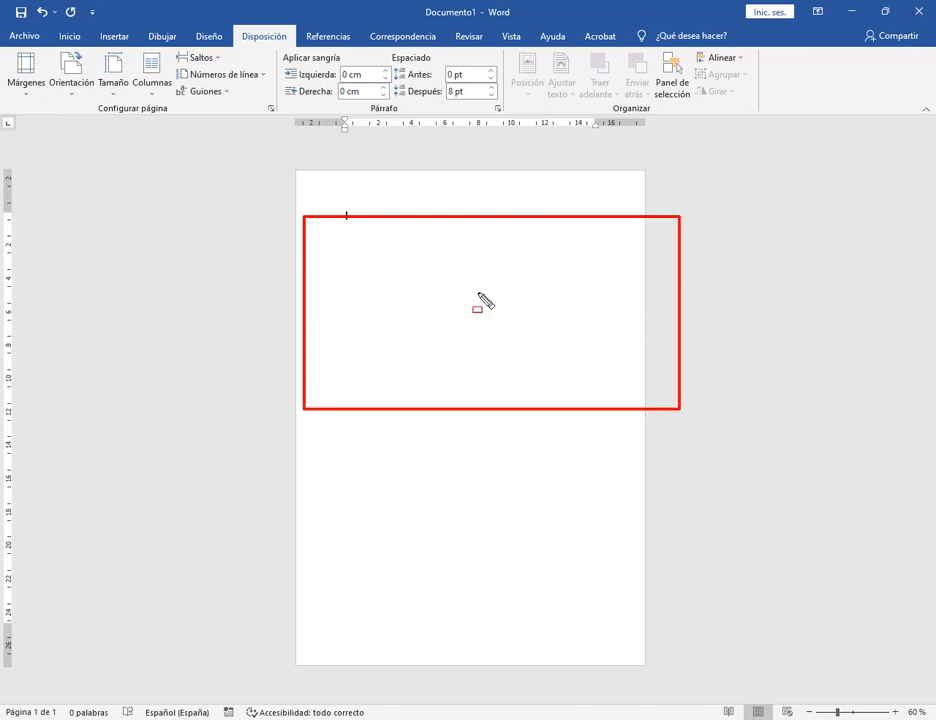
key("Escape")
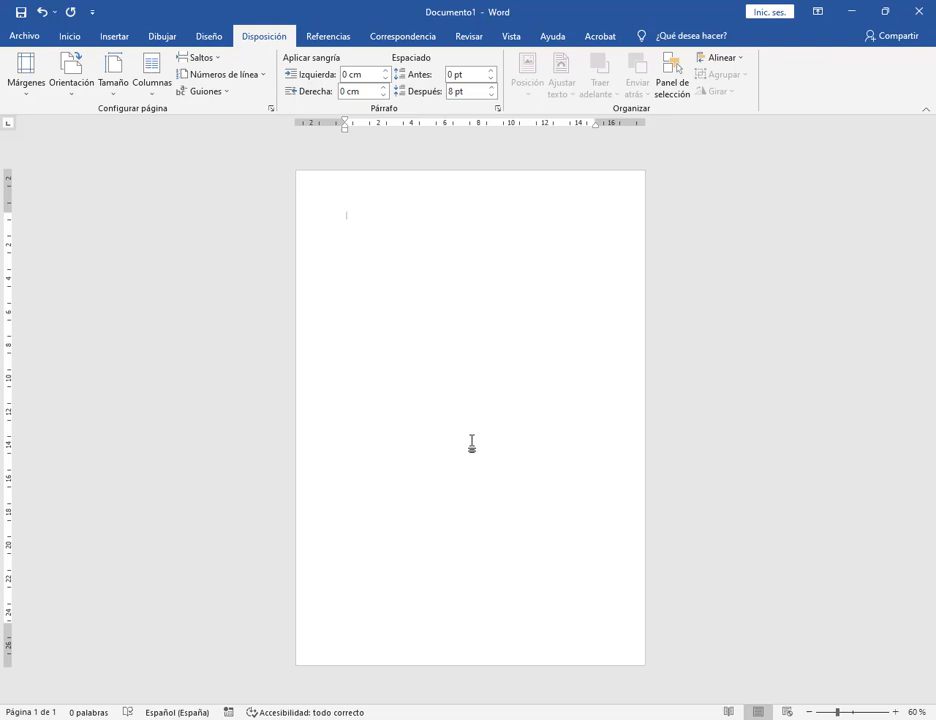
left_click(71, 86)
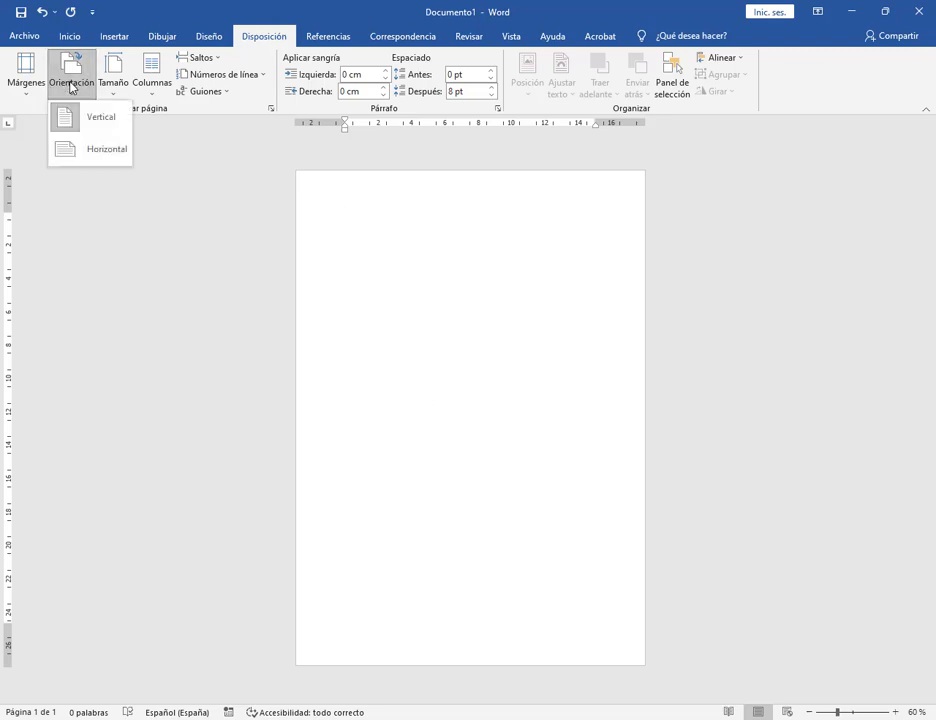
left_click(100, 152)
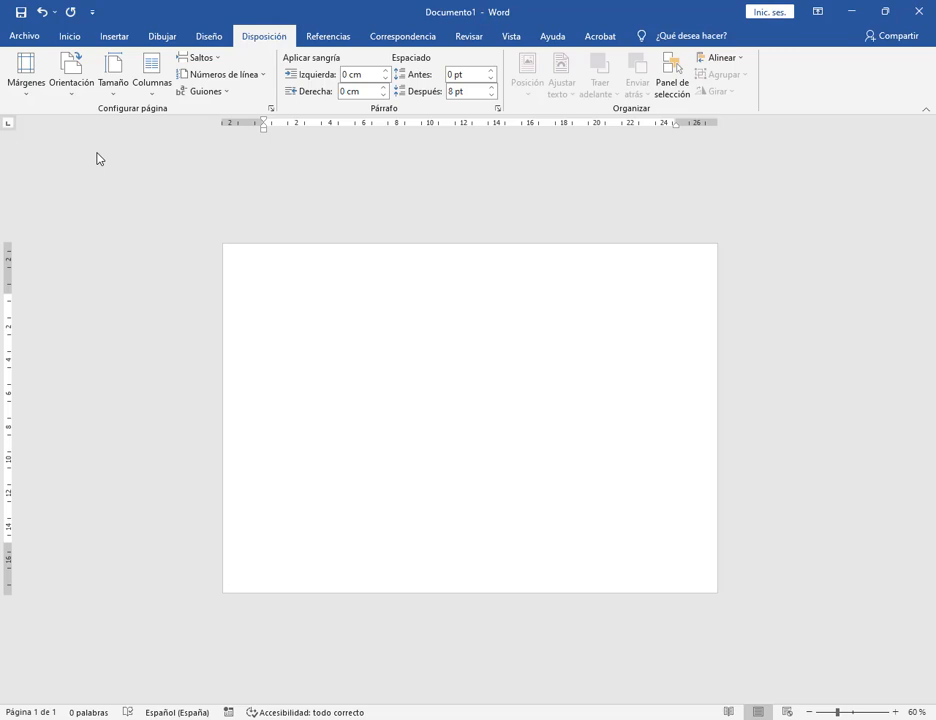
mouse_move(261, 292)
left_mouse_down()
mouse_move(611, 540)
mouse_move(678, 527)
left_mouse_up()
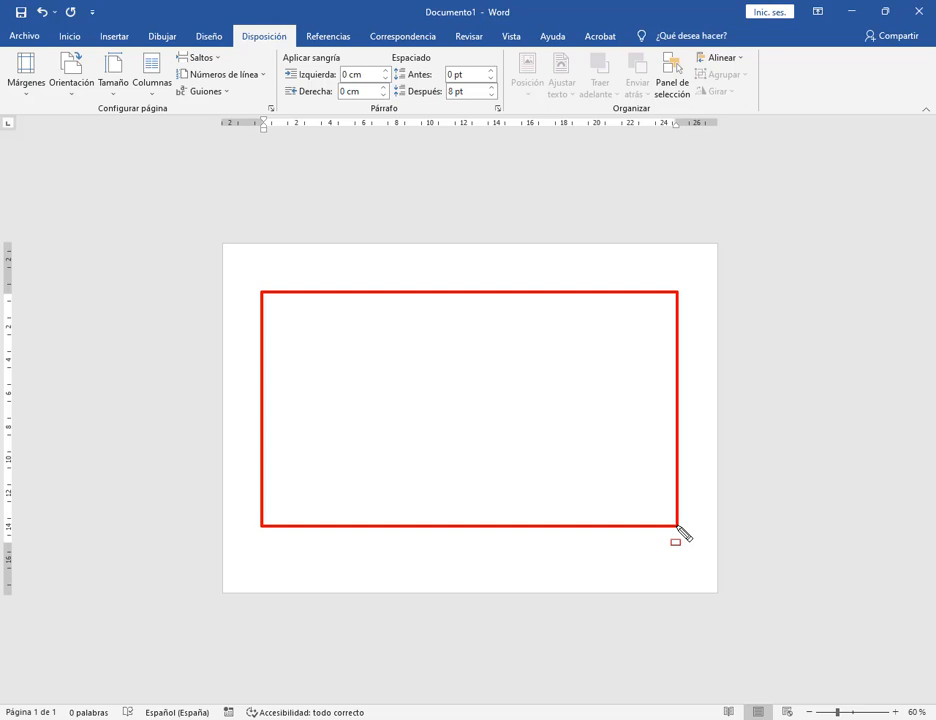
key("Escape")
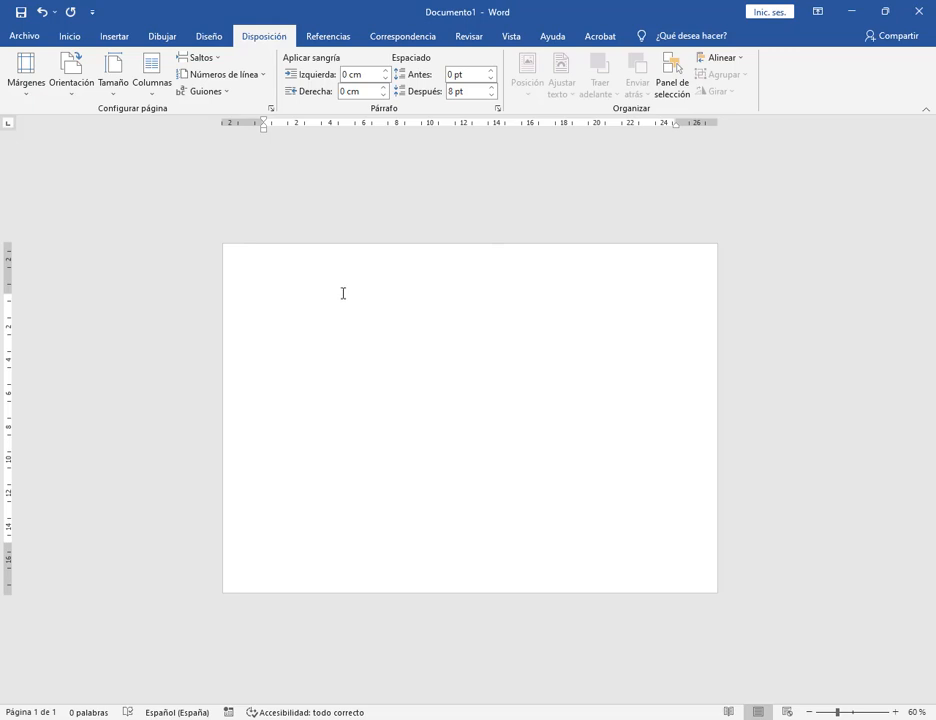
mouse_move(257, 295)
left_mouse_down()
mouse_move(717, 487)
mouse_move(663, 532)
left_mouse_up()
key("Escape")
left_click(70, 70)
left_click(75, 120)
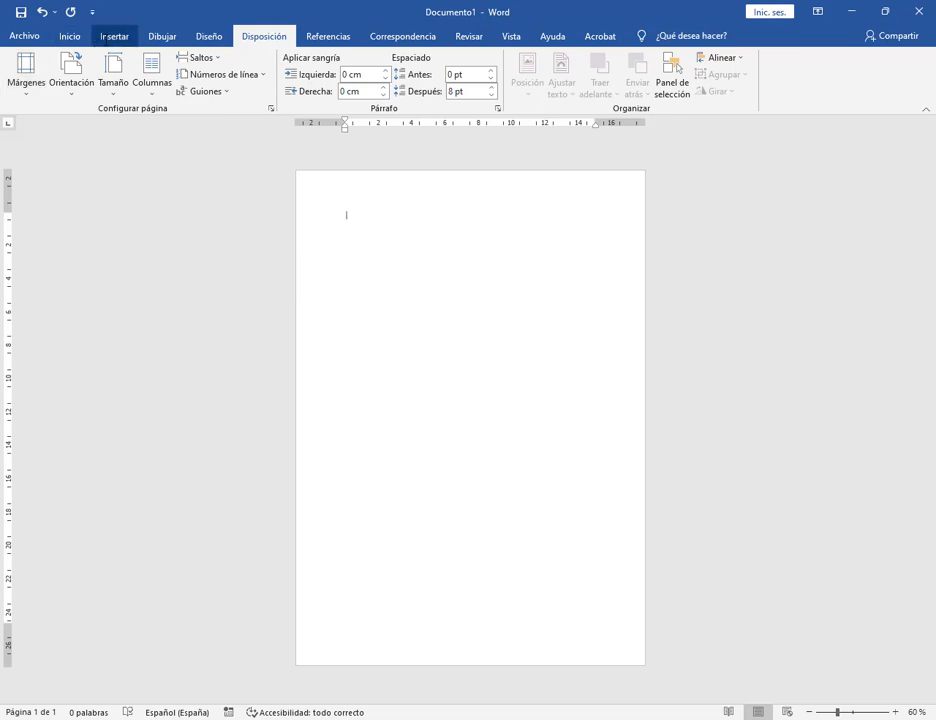
Insert a 3-by-2 table and stretch it wider and taller.
left_click(114, 36)
left_click(62, 75)
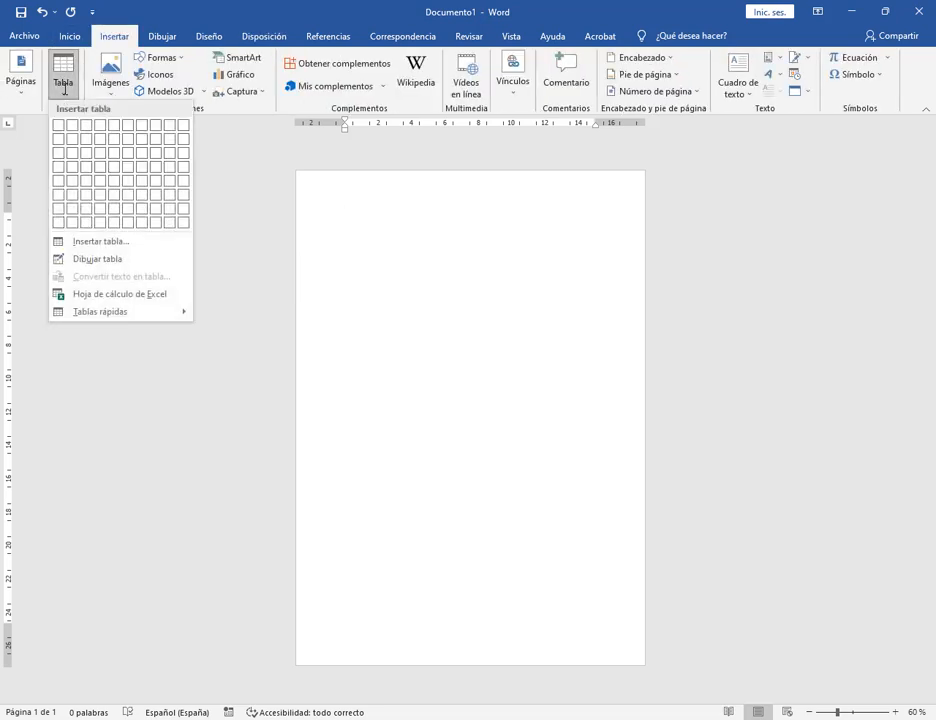
left_click(88, 141)
left_click(600, 237)
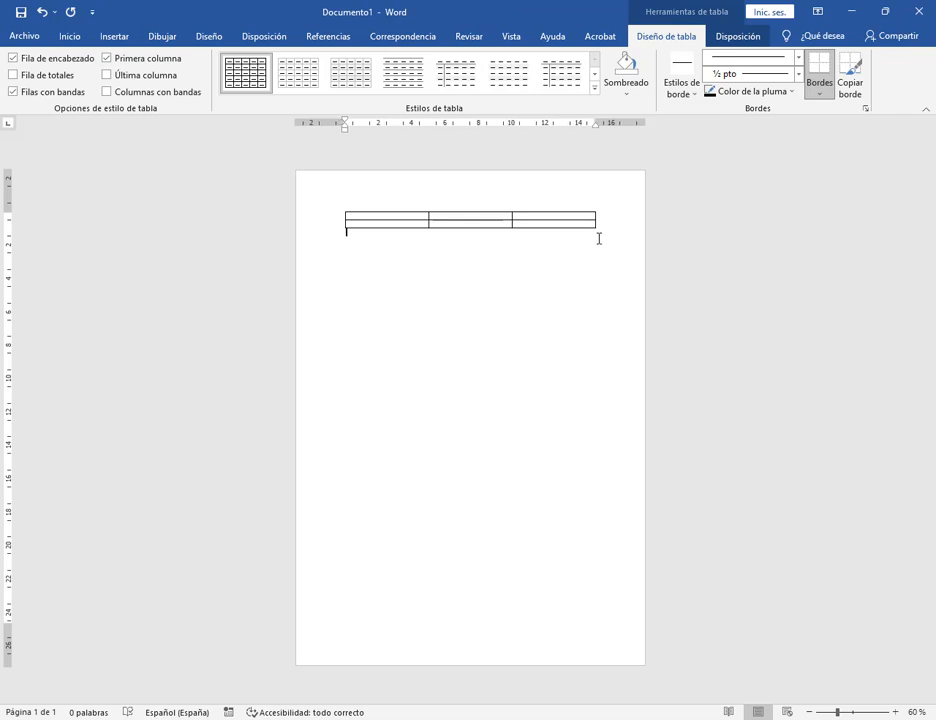
left_click_drag(602, 232, 612, 273)
left_click(624, 340)
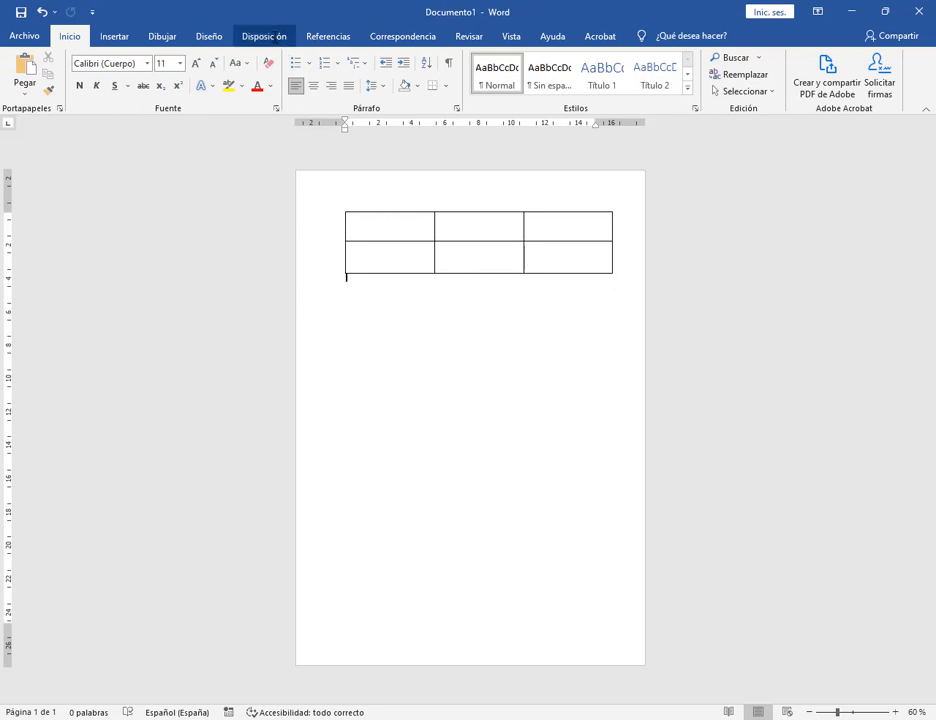
Switch to landscape, enlarge the table to fill the page, then return to portrait.
left_click(274, 37)
left_click(71, 82)
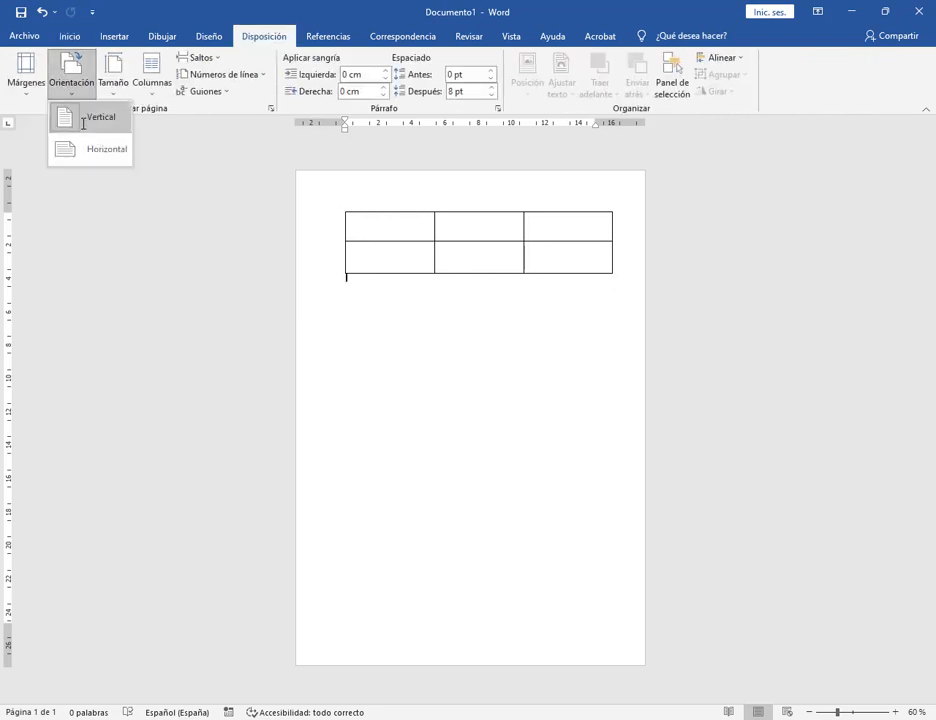
left_click(95, 153)
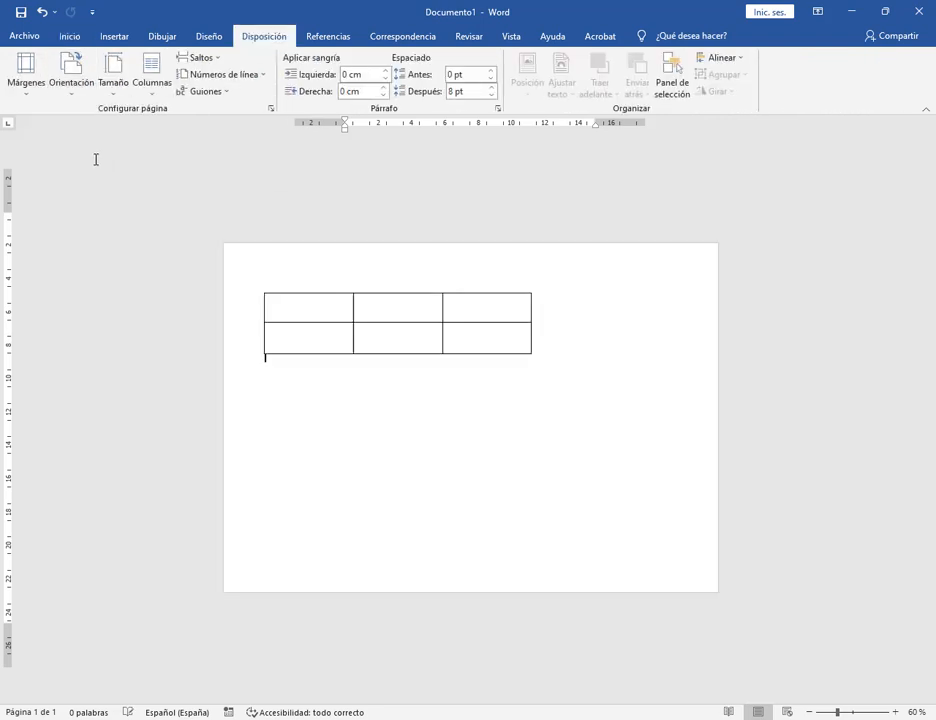
left_click_drag(535, 361, 688, 471)
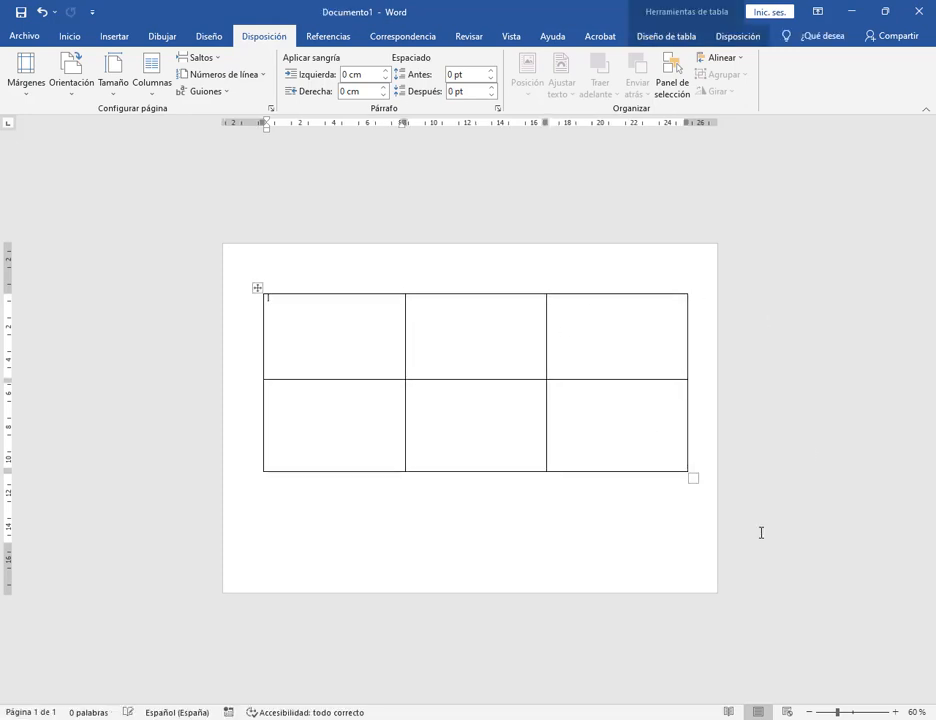
left_click(612, 566)
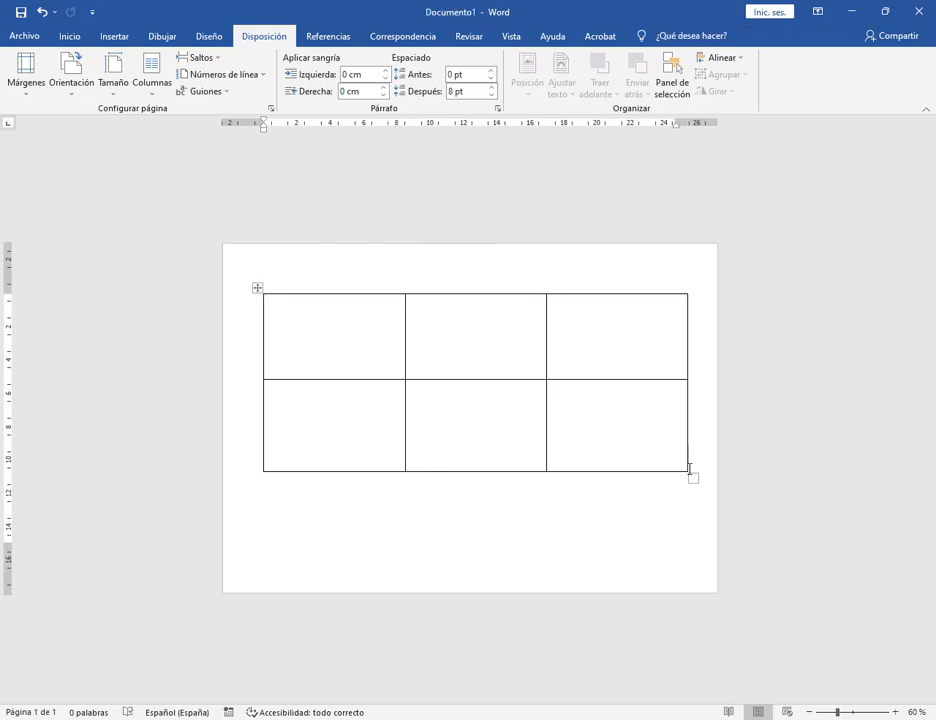
left_click(71, 75)
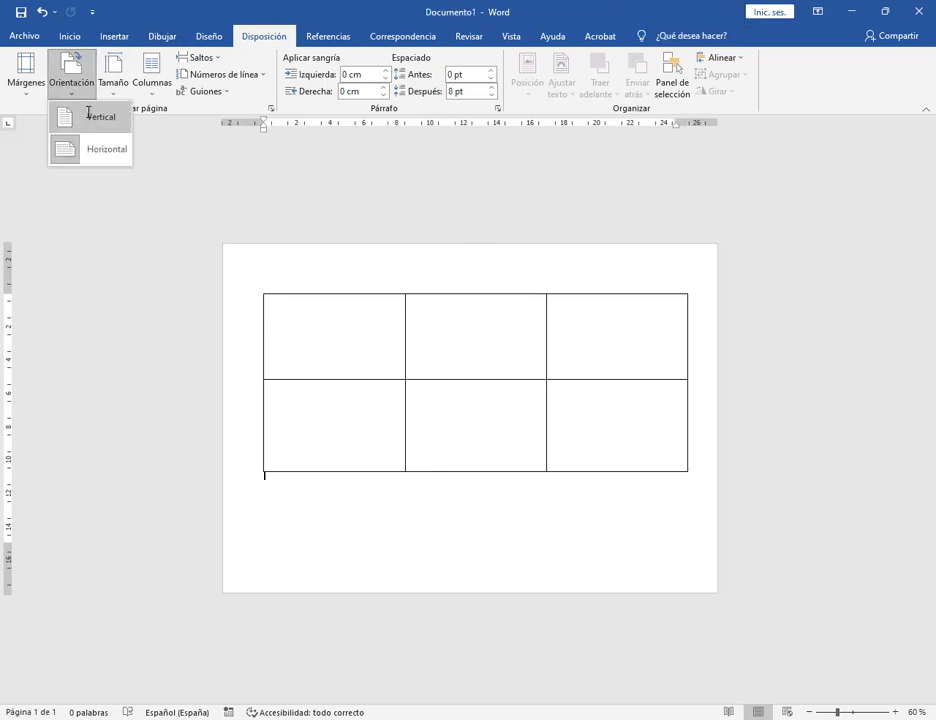
left_click(98, 115)
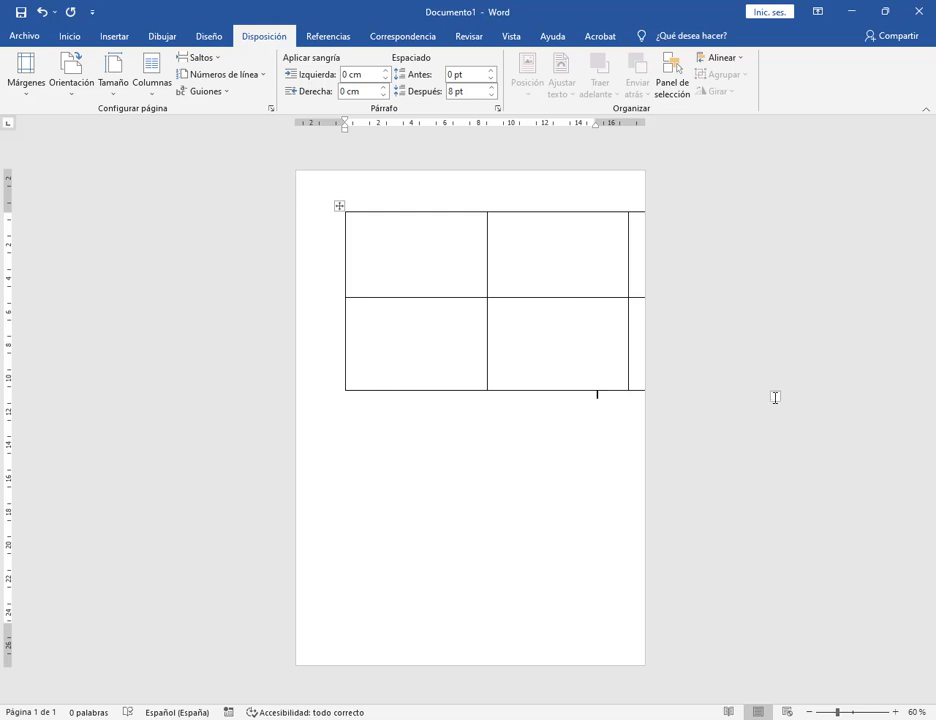
Resize the 3-by-2 table so it fits inside the page.
left_click_drag(775, 397, 575, 319)
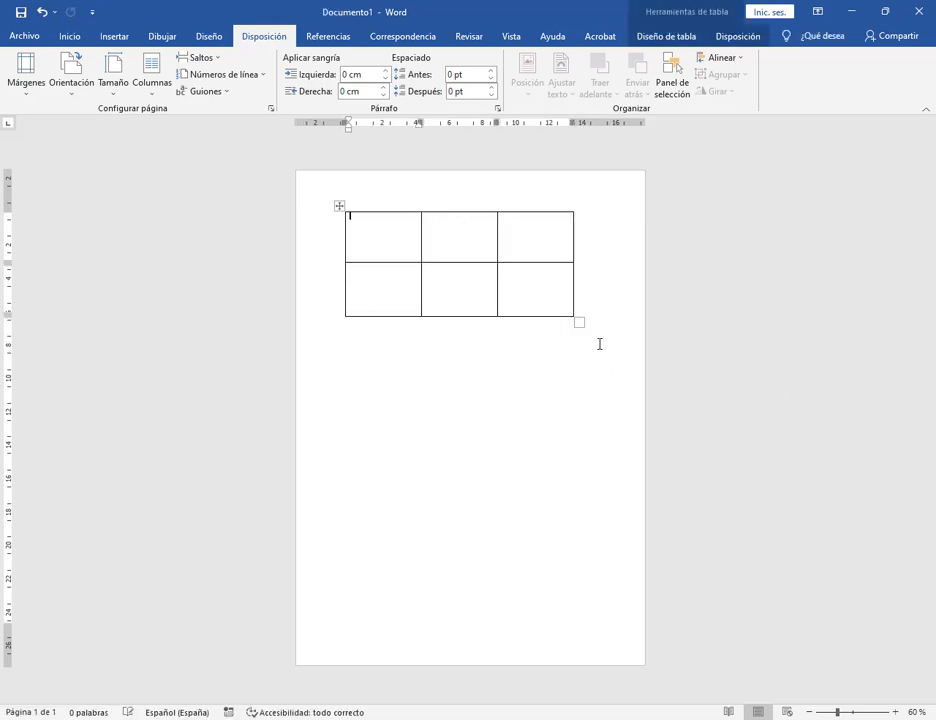
left_click(339, 205)
left_click(524, 397)
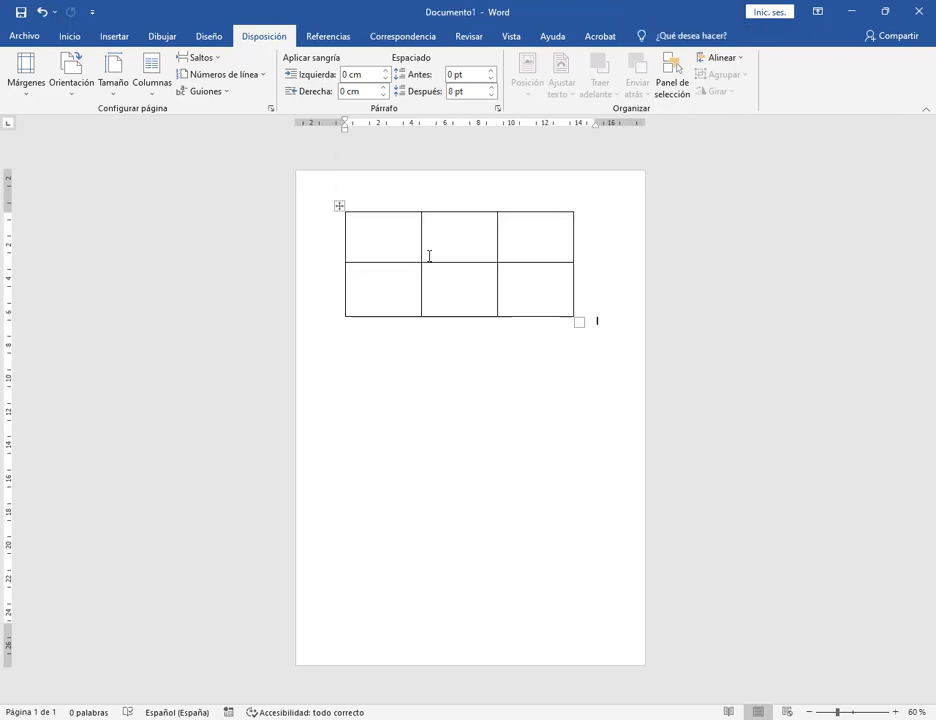
key("ctrl+Home")
mouse_move(578, 323)
left_mouse_down()
mouse_move(788, 382)
mouse_move(585, 323)
mouse_move(589, 334)
mouse_move(574, 333)
left_mouse_up()
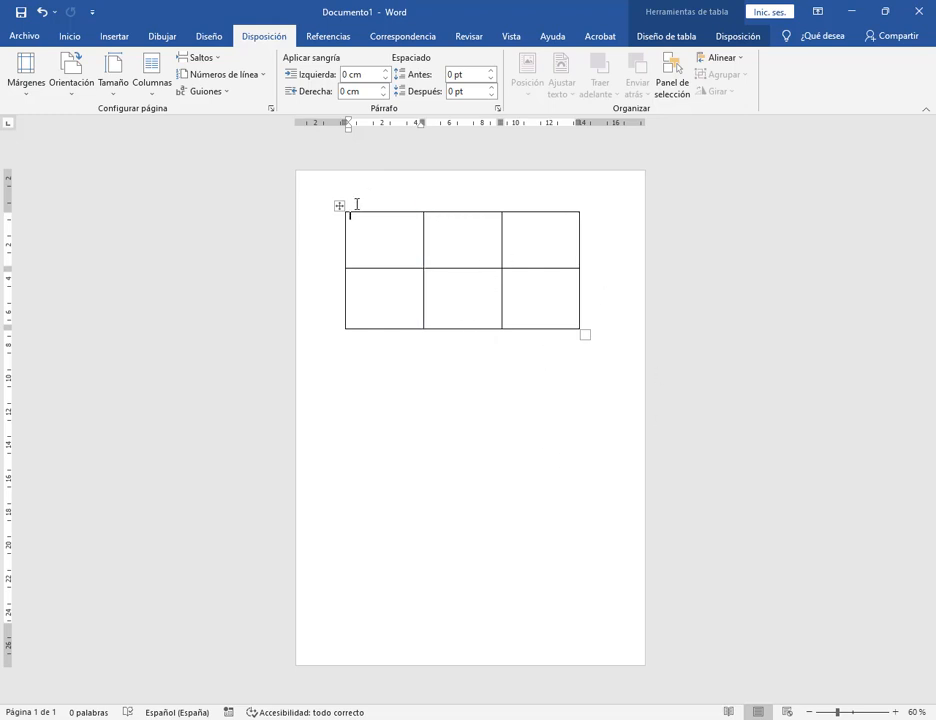
Delete the whole table with Eliminar tabla, undo once, and return to the invoice PDF.
left_click(340, 207)
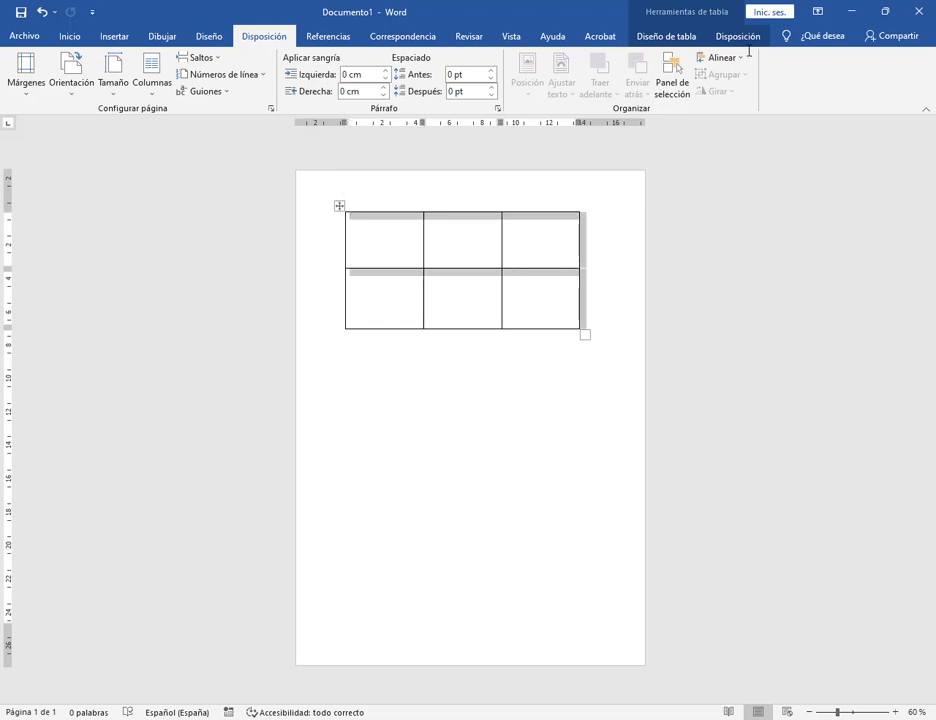
left_click(666, 36)
left_click(738, 36)
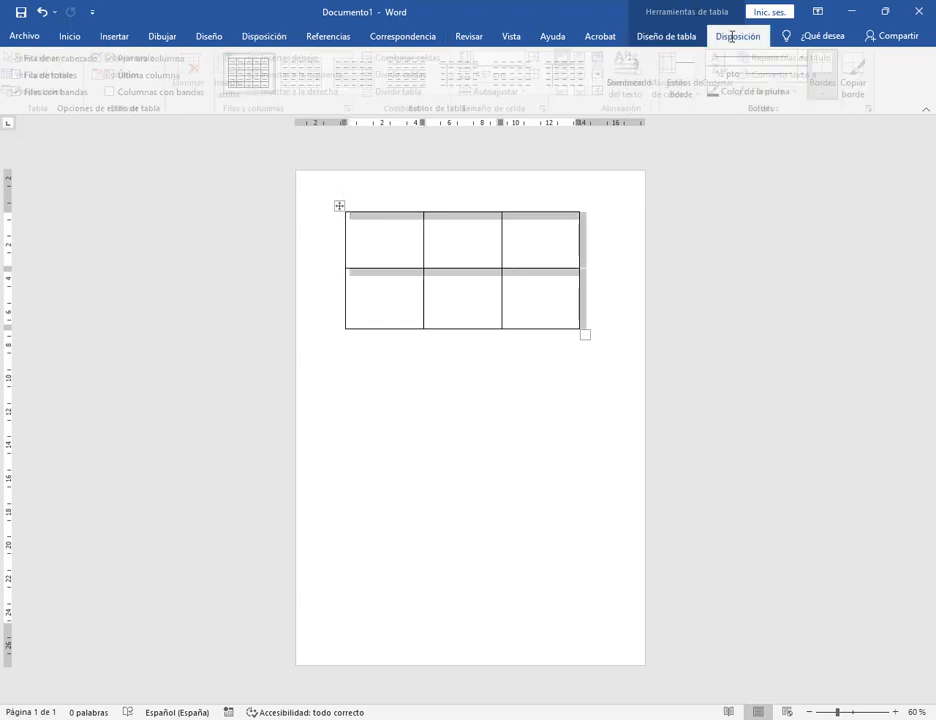
left_click(194, 85)
left_click(218, 161)
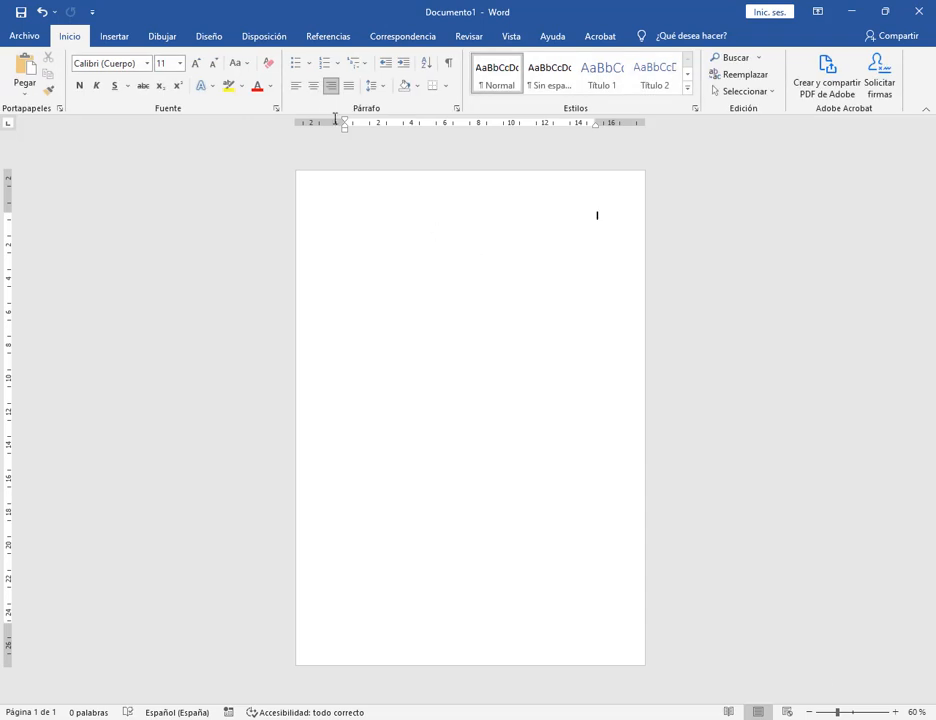
key("ctrl+z")
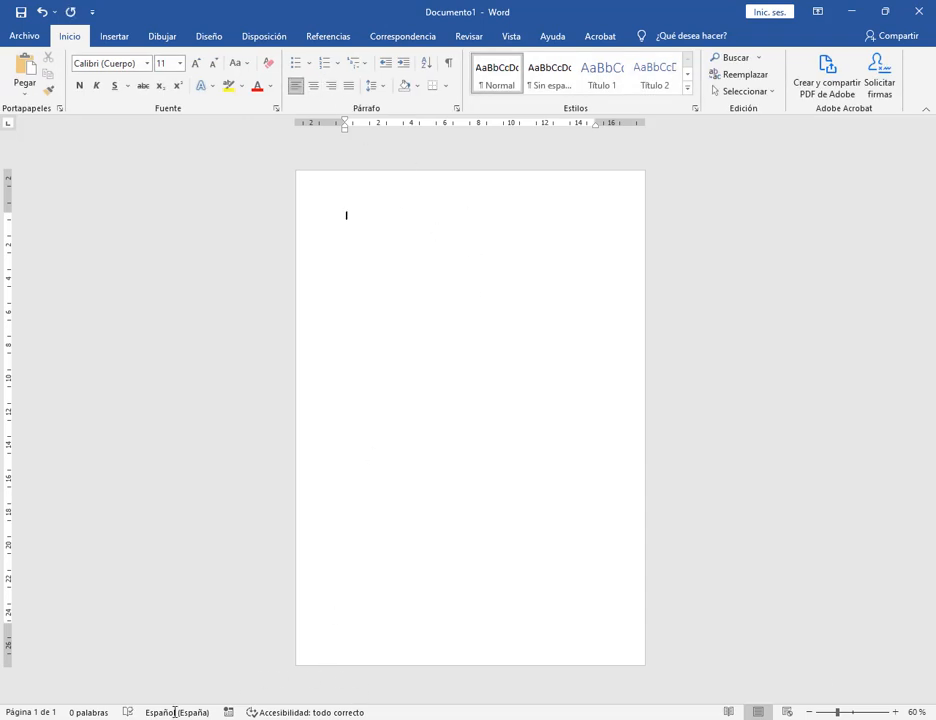
key("alt+Tab")
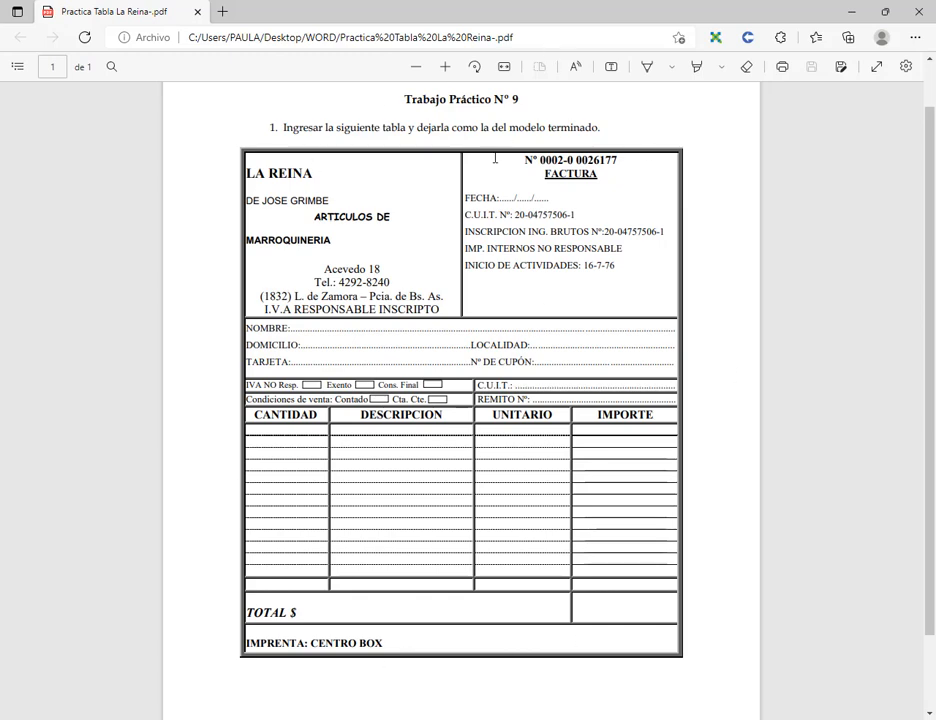
Snap the invoice PDF to the left half with Word on the right.
left_click(890, 13)
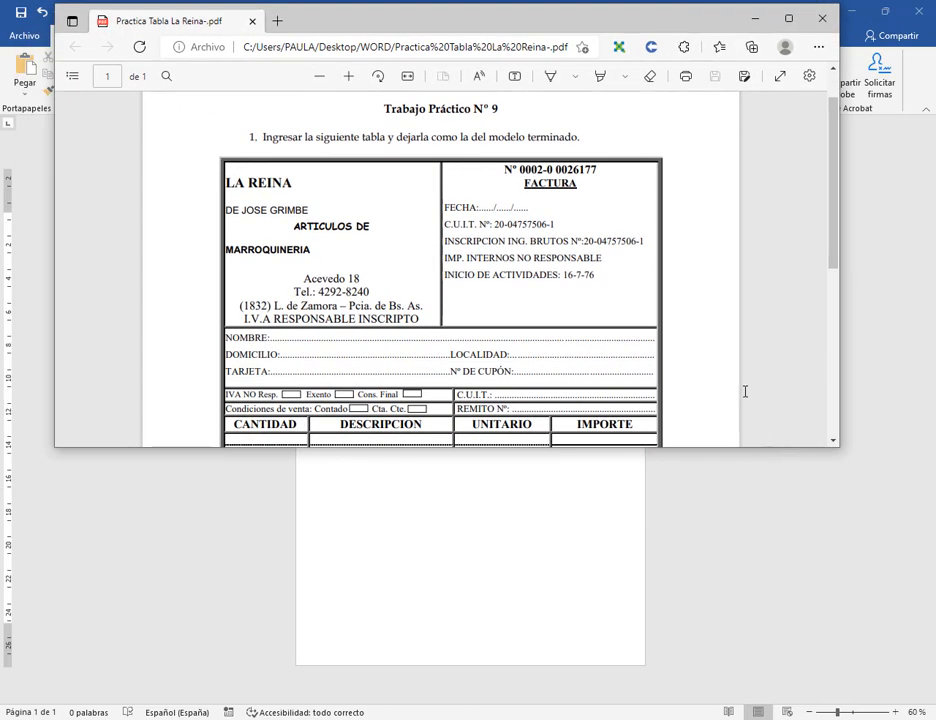
key("super+Left")
left_click(611, 163)
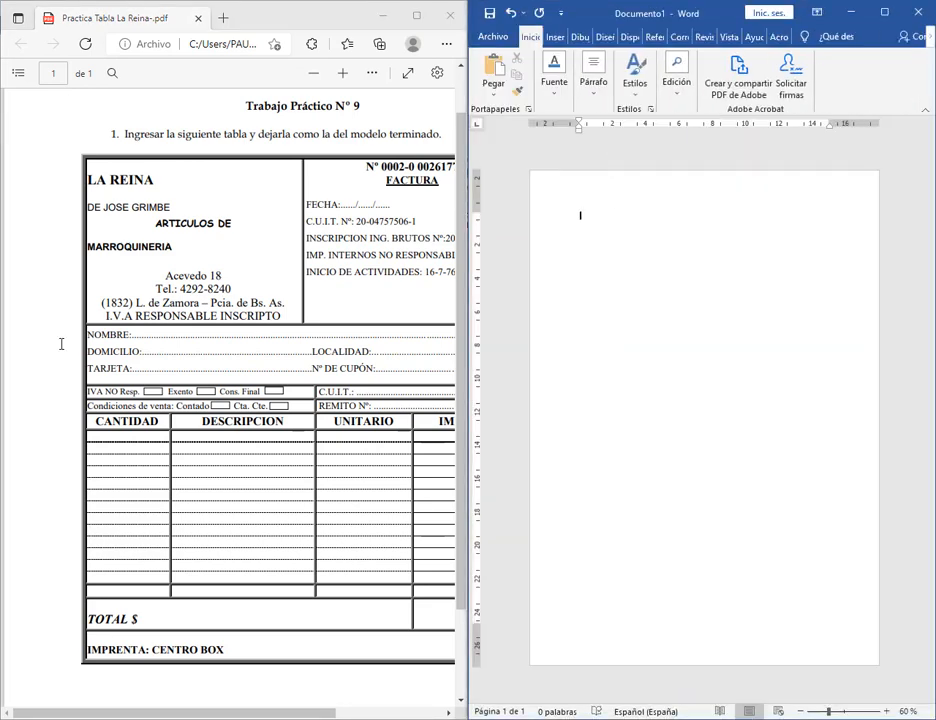
Zoom out the PDF and adjust both window widths so the whole invoice shows.
left_click_drag(188, 706, 250, 706)
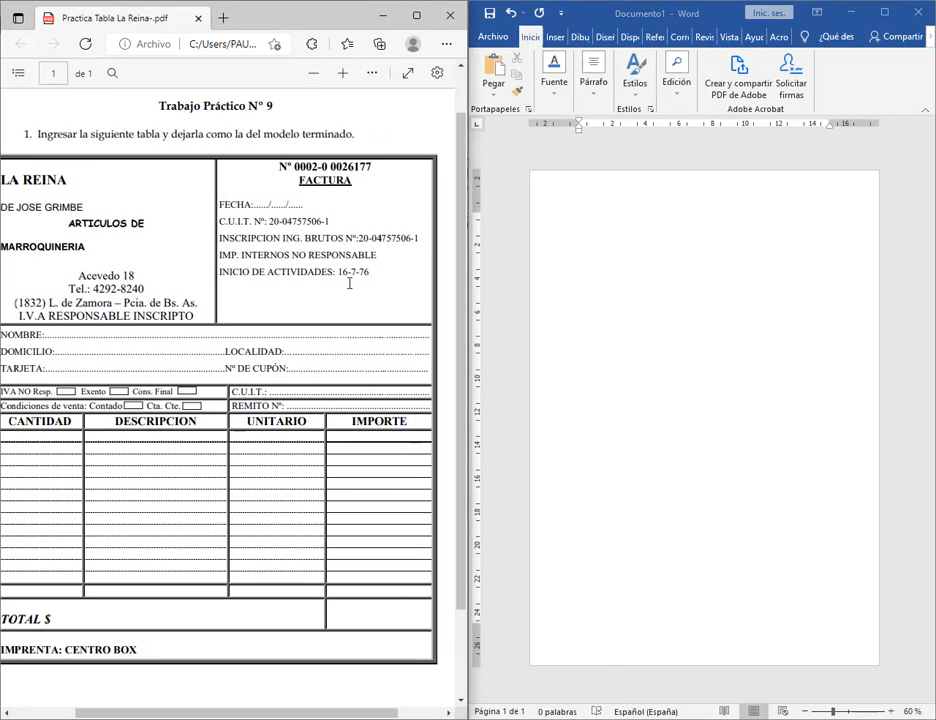
key("ctrl+minus")
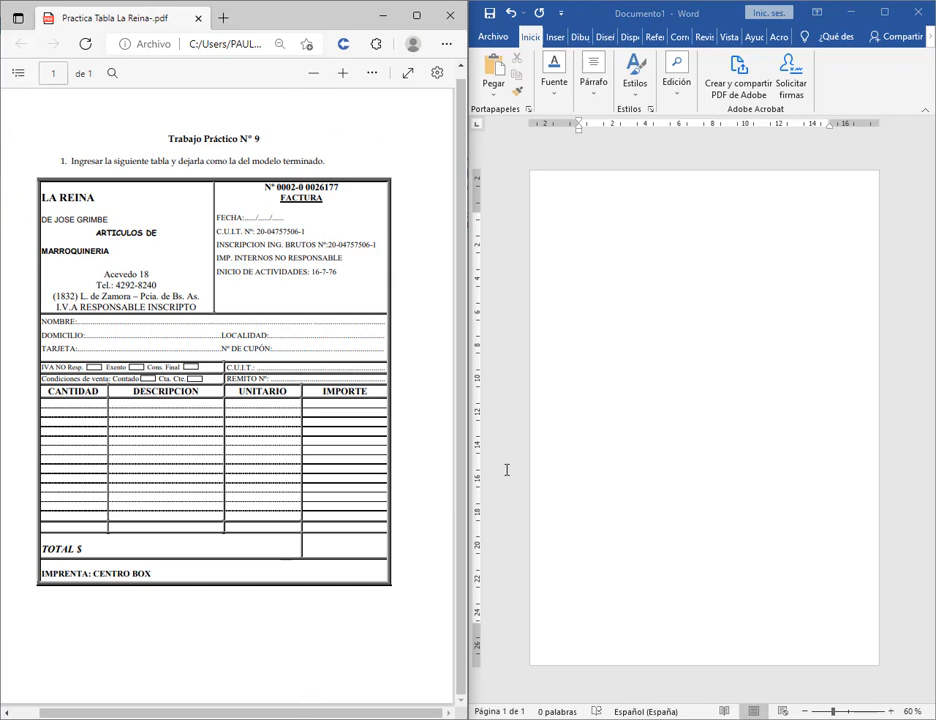
left_click_drag(466, 455, 388, 452)
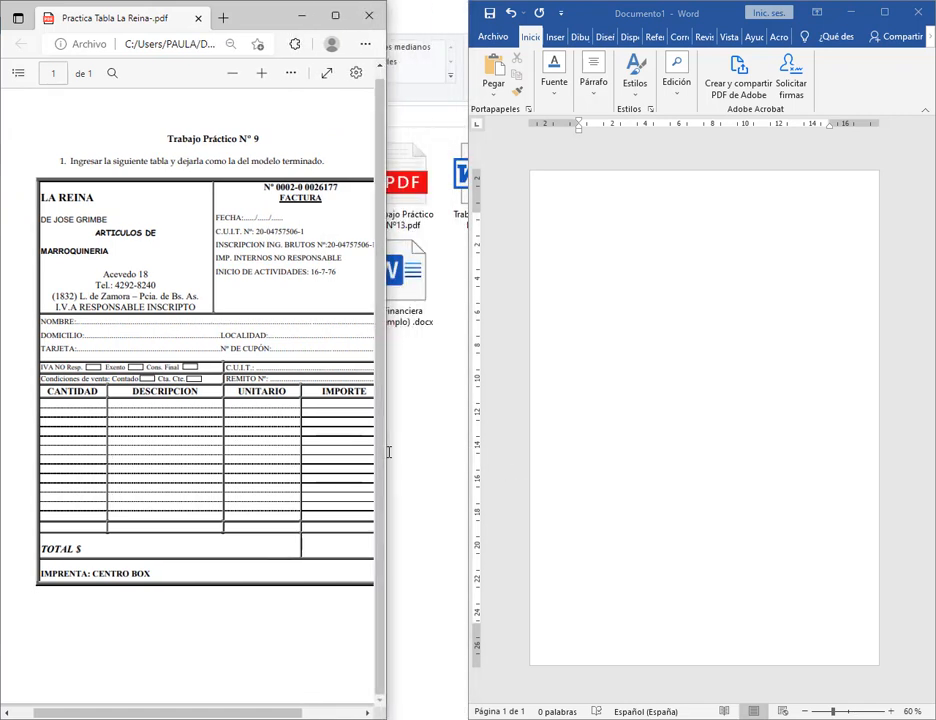
left_click_drag(243, 713, 264, 713)
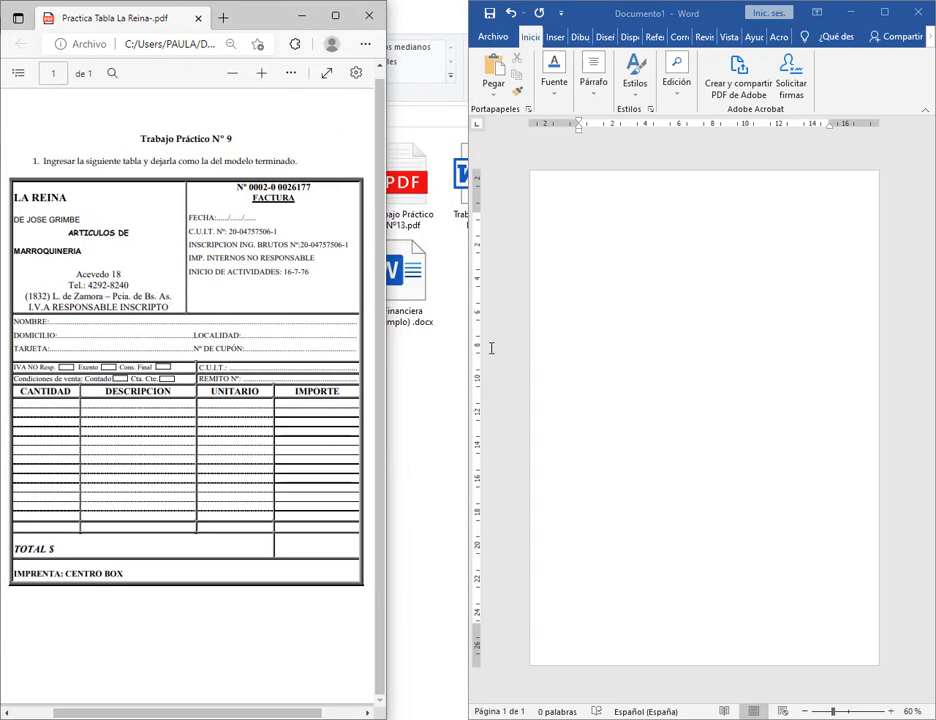
left_click_drag(468, 352, 391, 352)
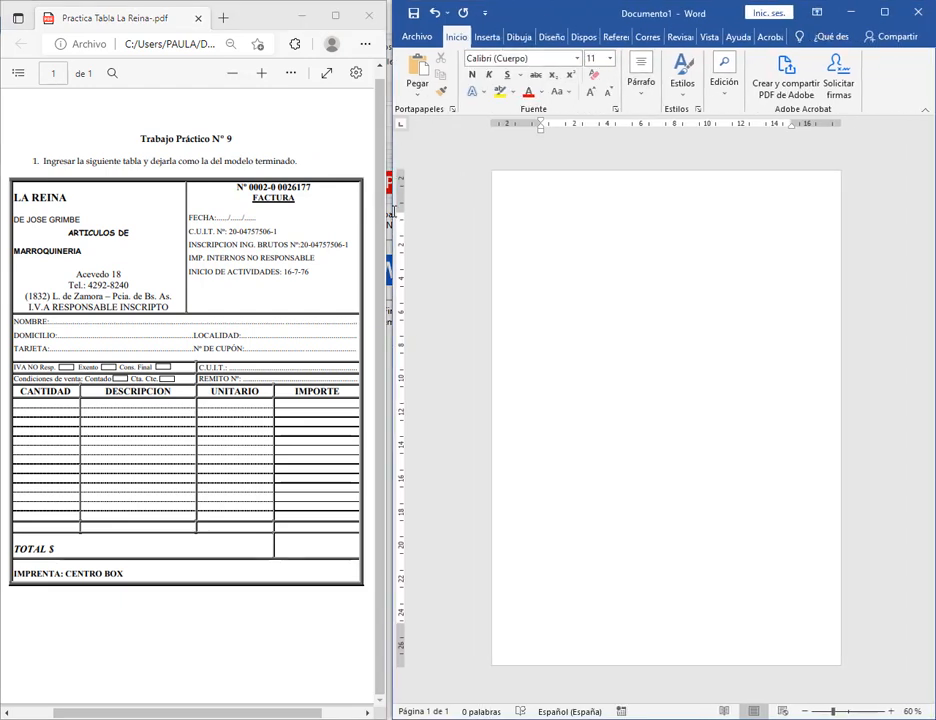
left_click_drag(397, 211, 377, 213)
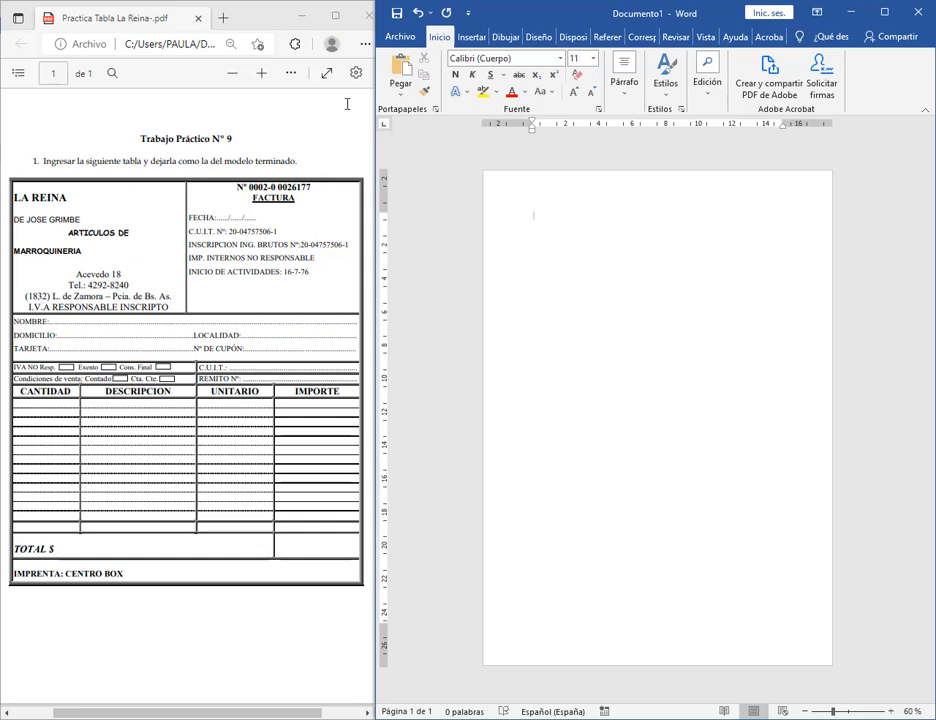
Preview the Tabla grid from the Insertar tab and close it without inserting.
left_click(471, 36)
left_click(437, 73)
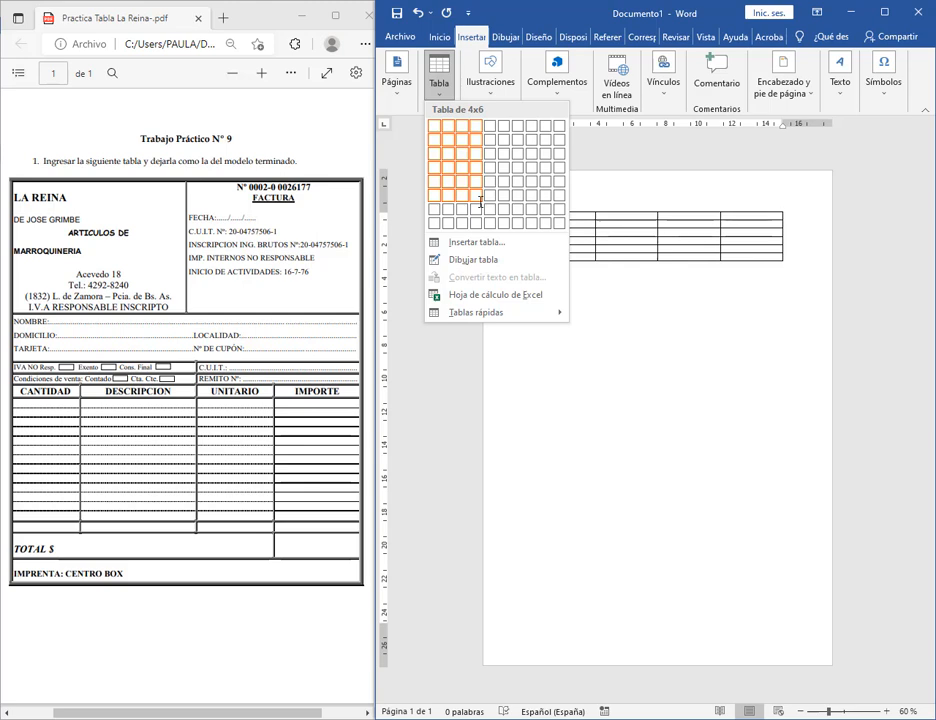
left_click(528, 4)
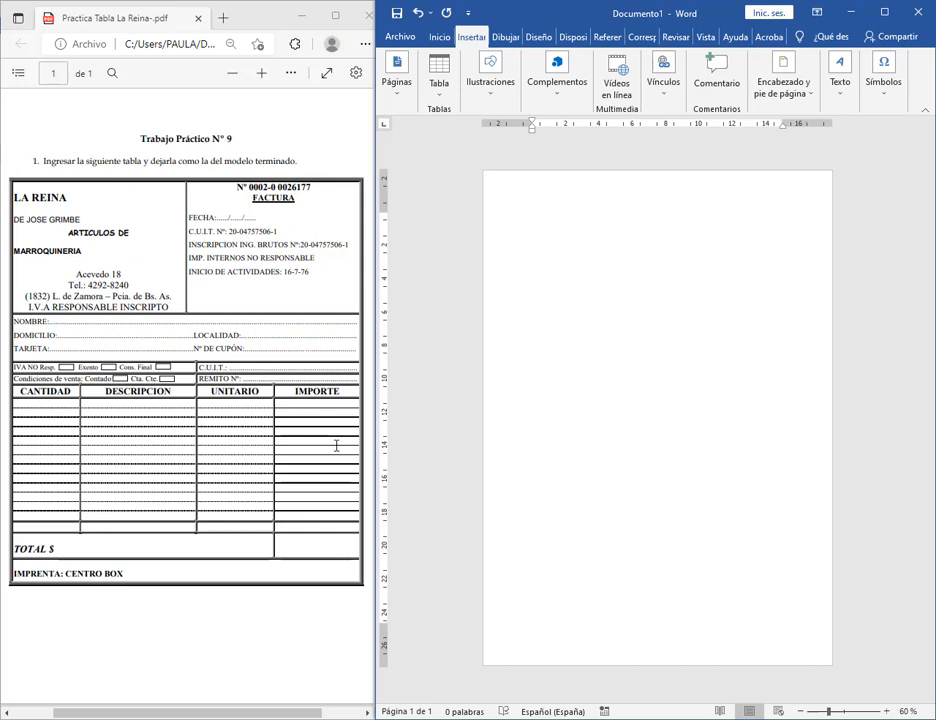
Insert a 4-column, 21-row table and drag its rows taller down the page.
left_click(438, 75)
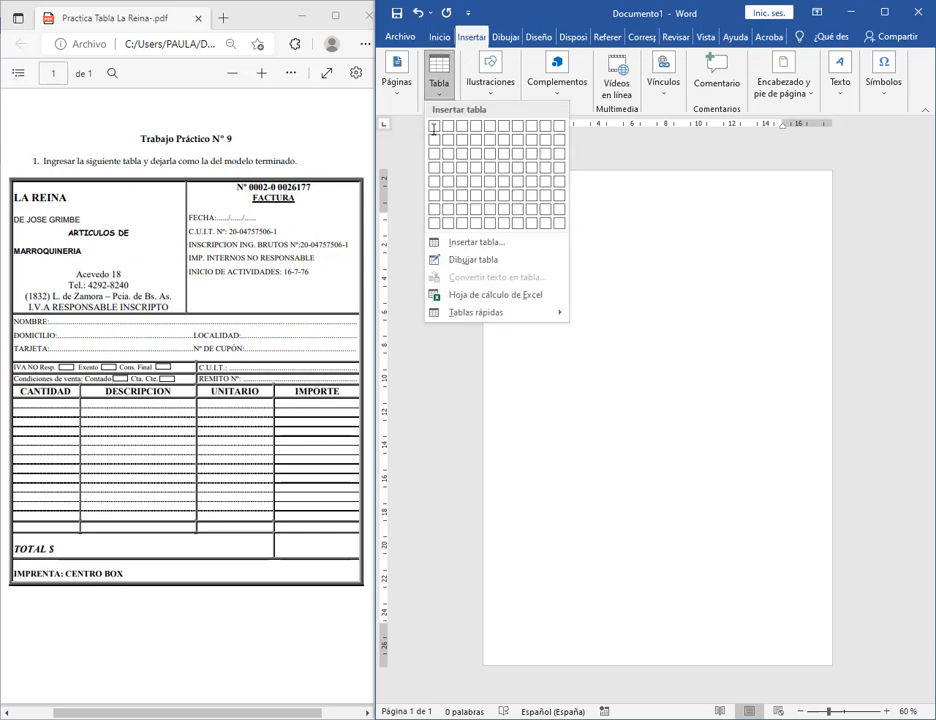
left_click(474, 242)
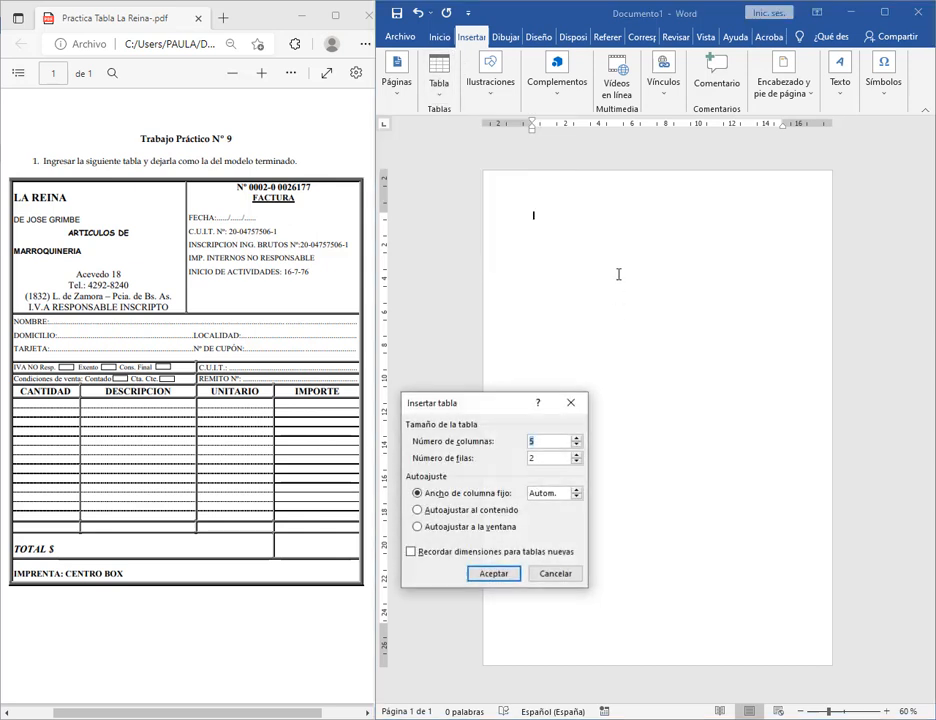
type("4")
left_click(539, 458)
type("1")
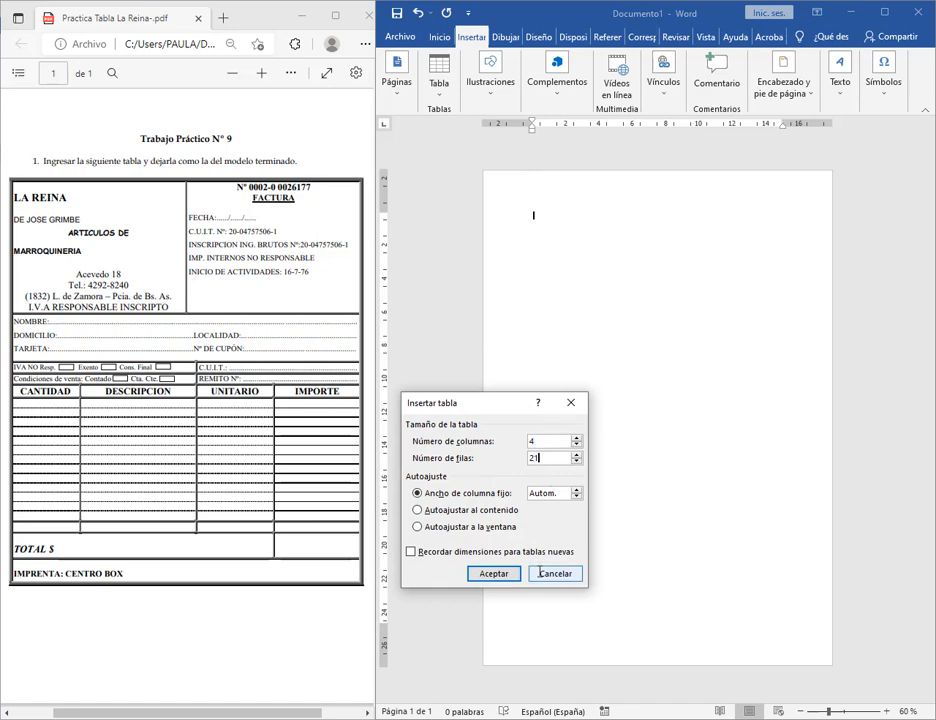
left_click(494, 573)
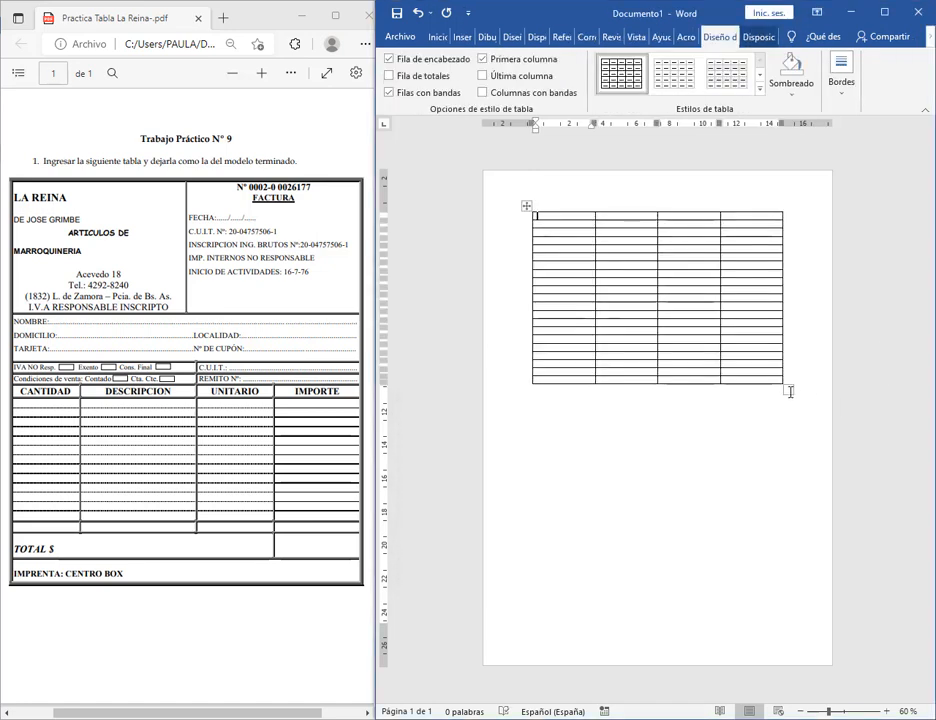
left_click_drag(789, 391, 781, 524)
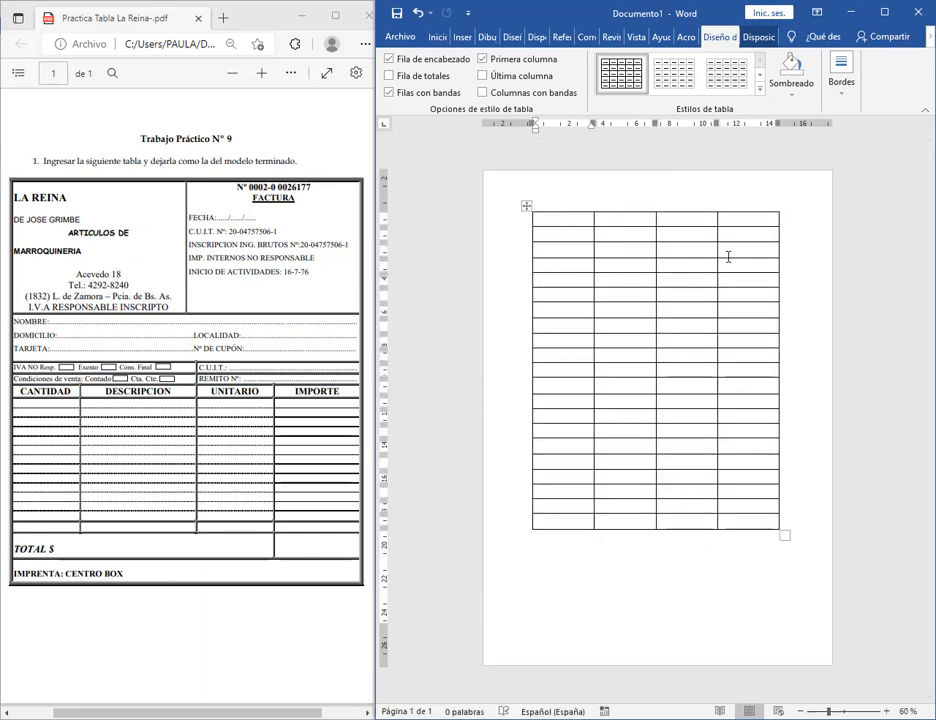
left_click_drag(591, 215, 625, 216)
Merge the top row's left pair and right pair into two header cells and make the row taller.
left_click(576, 213)
left_click(577, 217)
left_click_drag(578, 217, 605, 218)
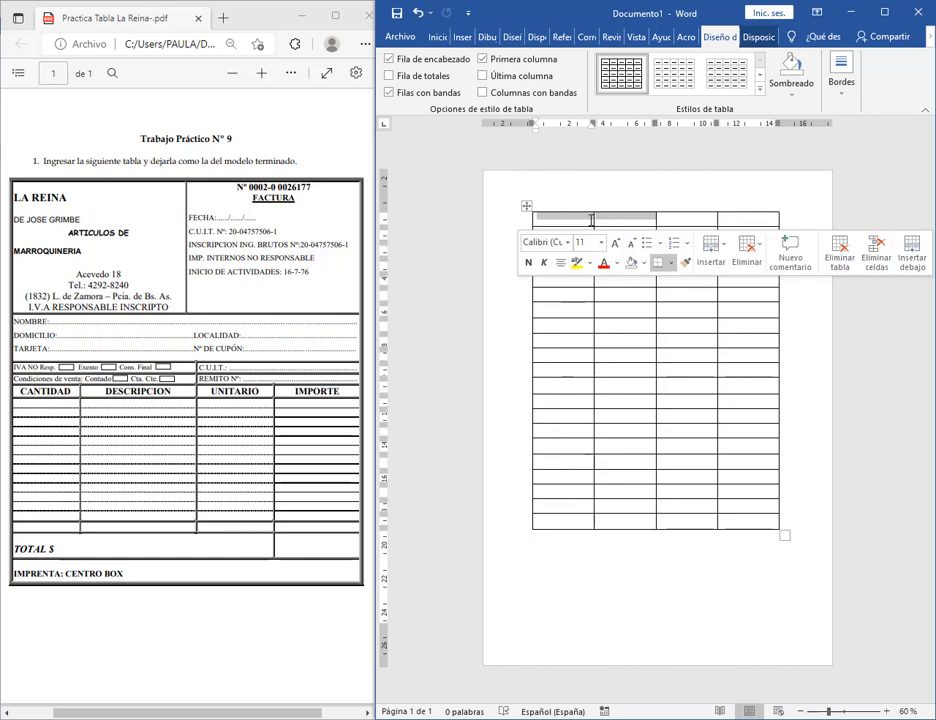
right_click(591, 219)
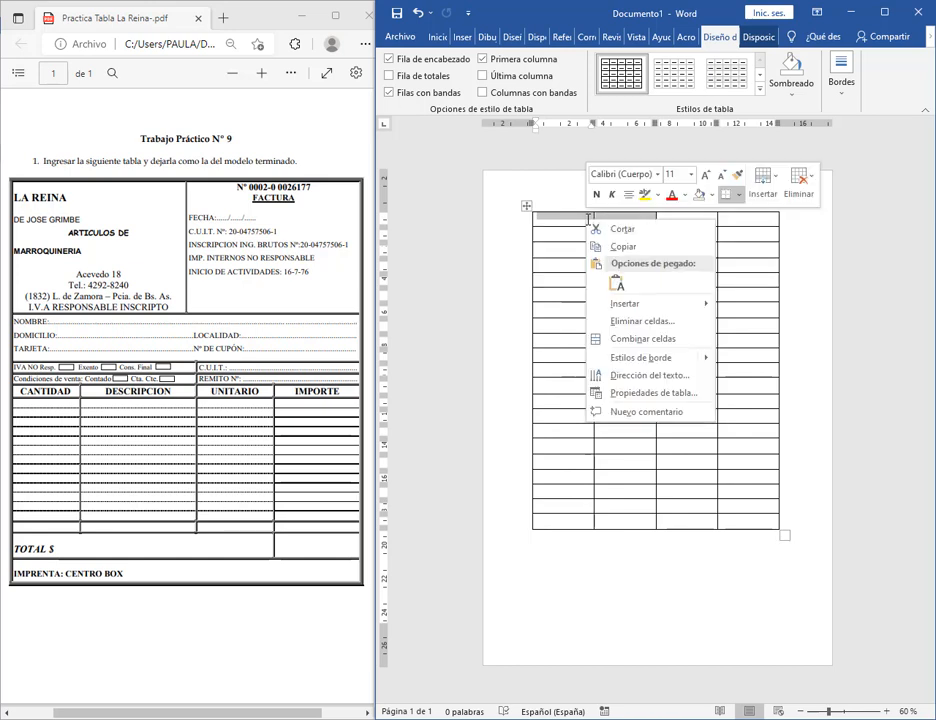
left_click(630, 338)
left_click_drag(690, 219, 731, 217)
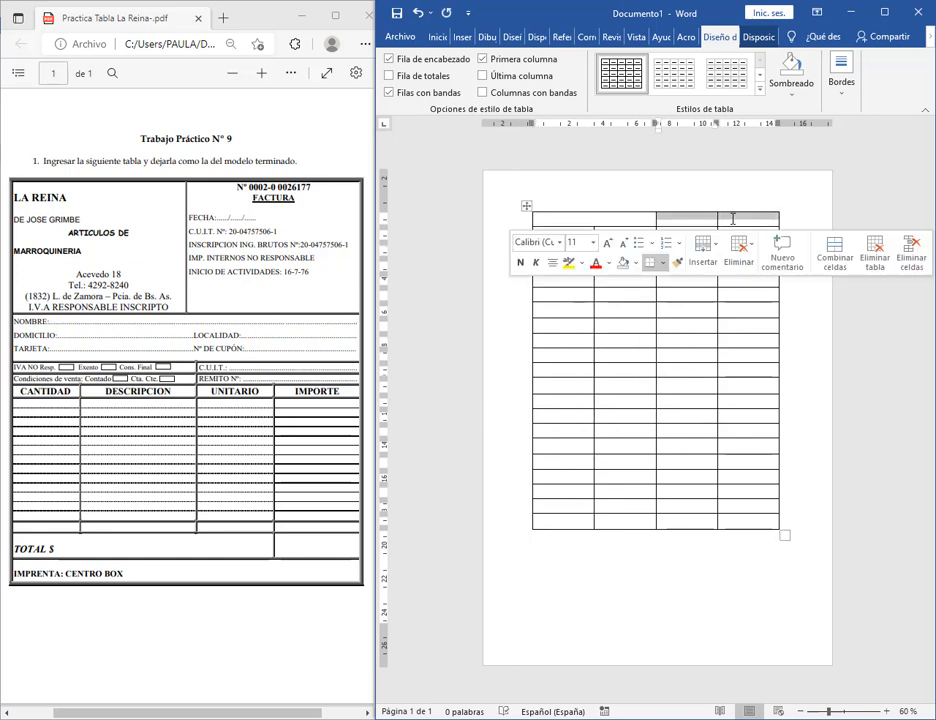
right_click(733, 220)
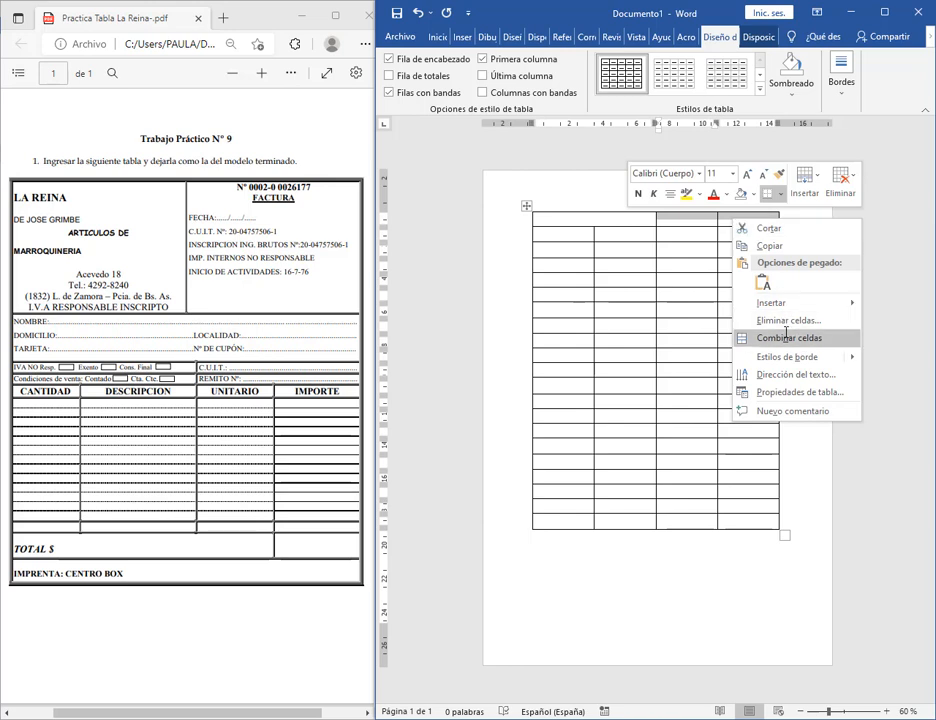
left_click(740, 338)
left_click_drag(674, 227, 698, 288)
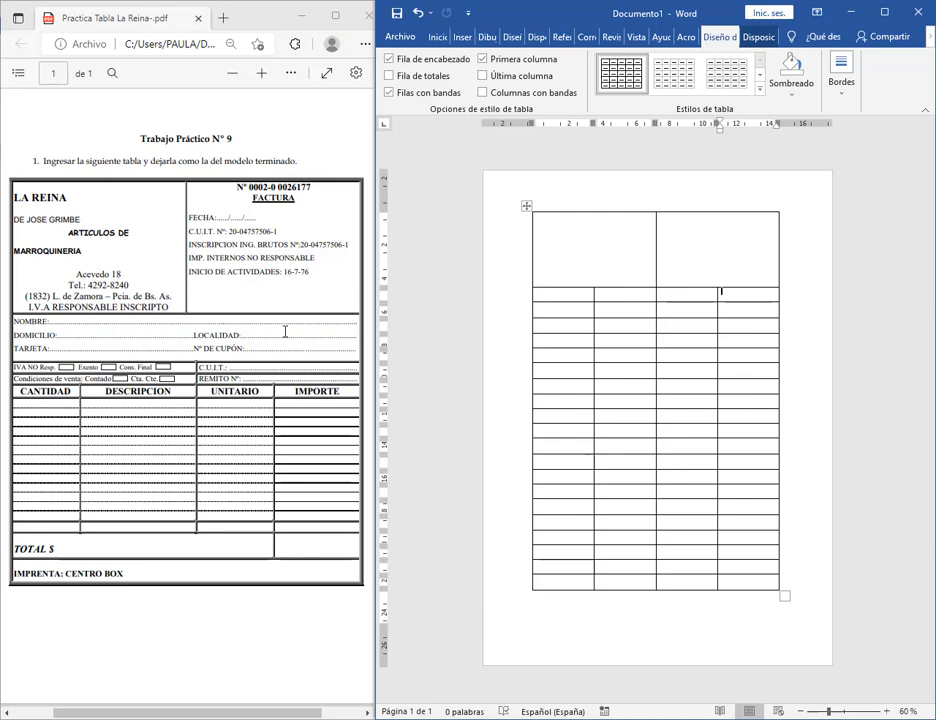
Merge all four second-row cells into one full-width cell.
left_click_drag(568, 299, 724, 296)
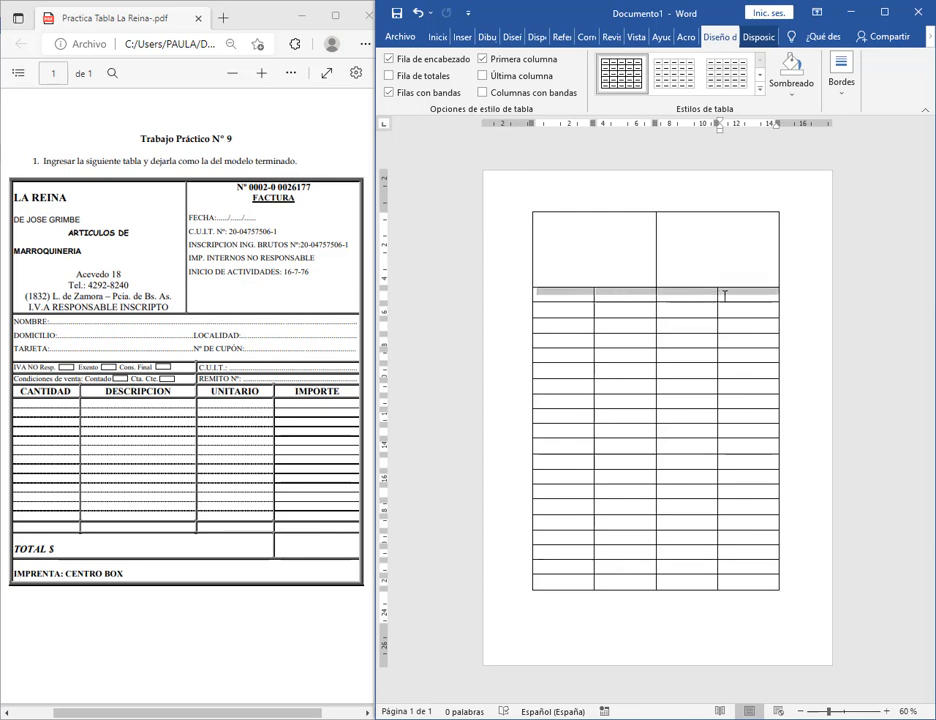
right_click(733, 295)
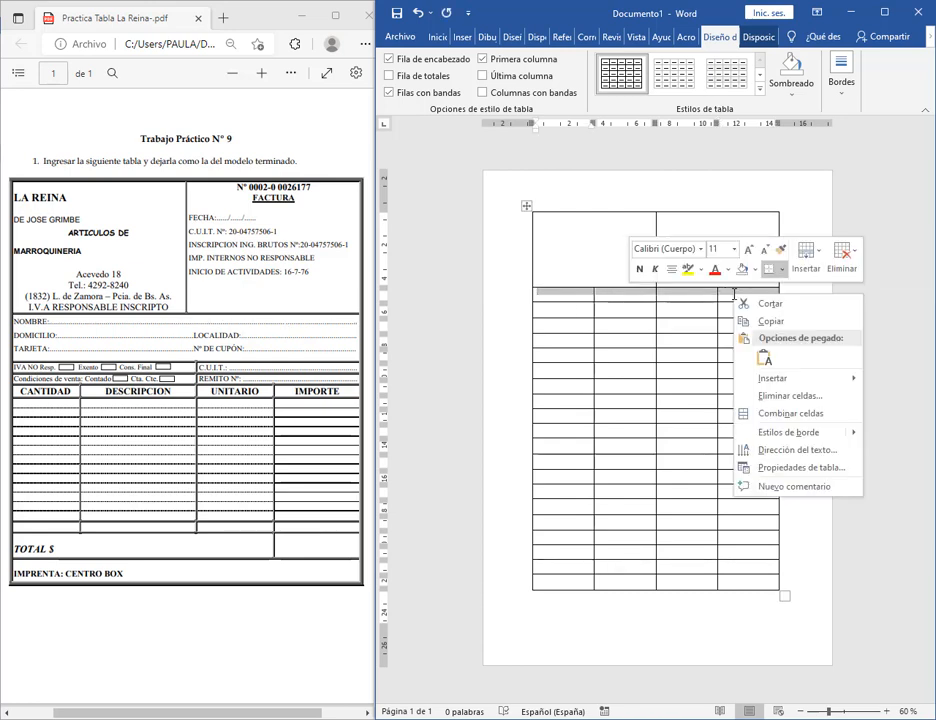
left_click(763, 412)
left_click(660, 301)
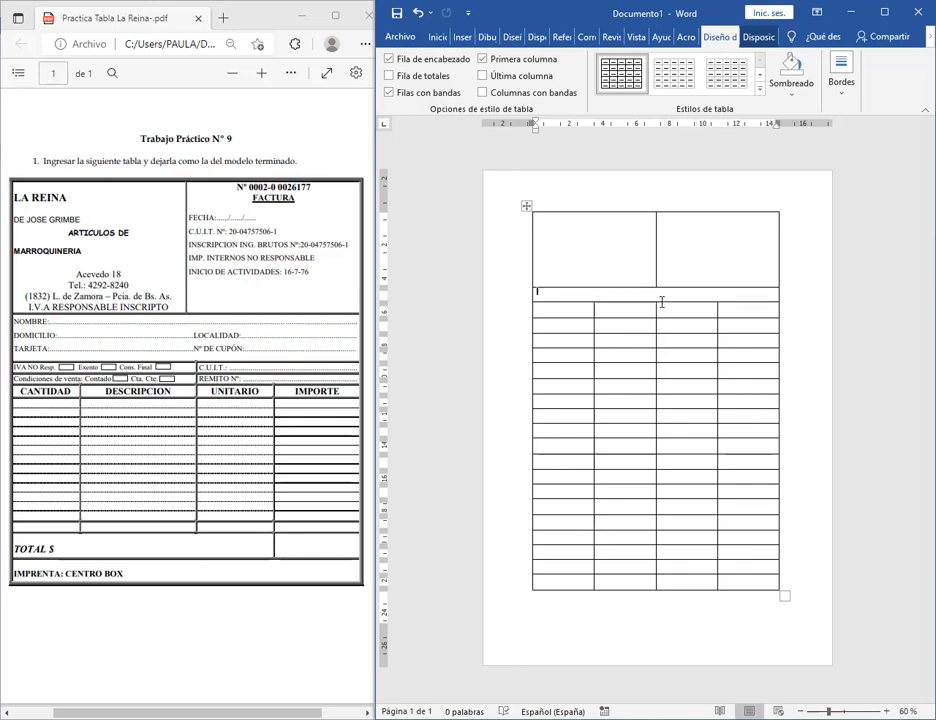
Drag the merged second row's border down and check the table's overflow onto page 2.
left_click_drag(666, 302, 677, 338)
scroll(705, 550, "down", 2)
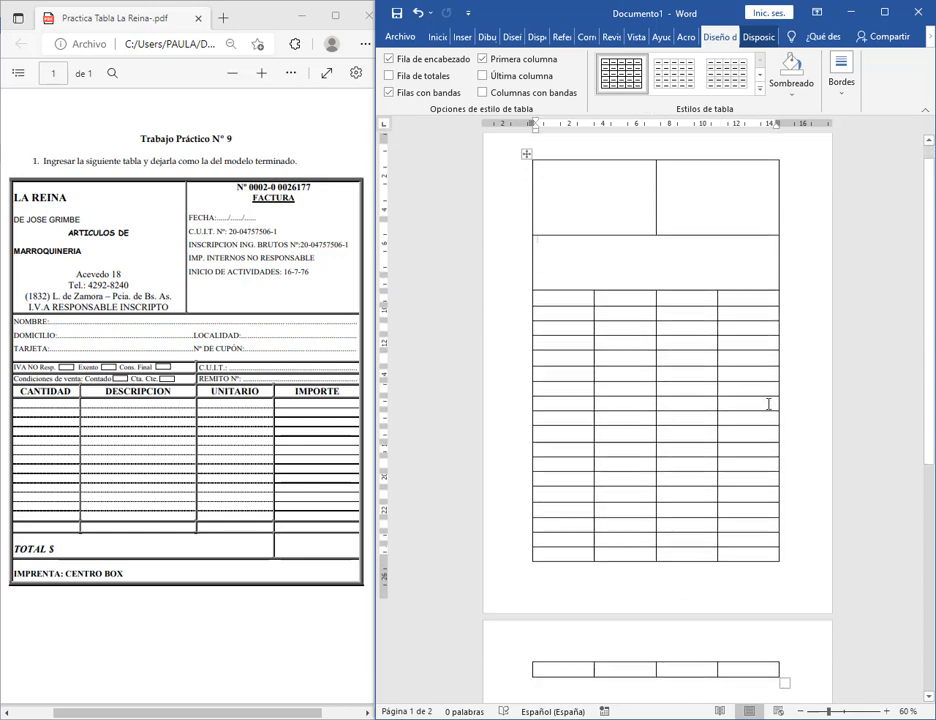
scroll(723, 453, "up", 2)
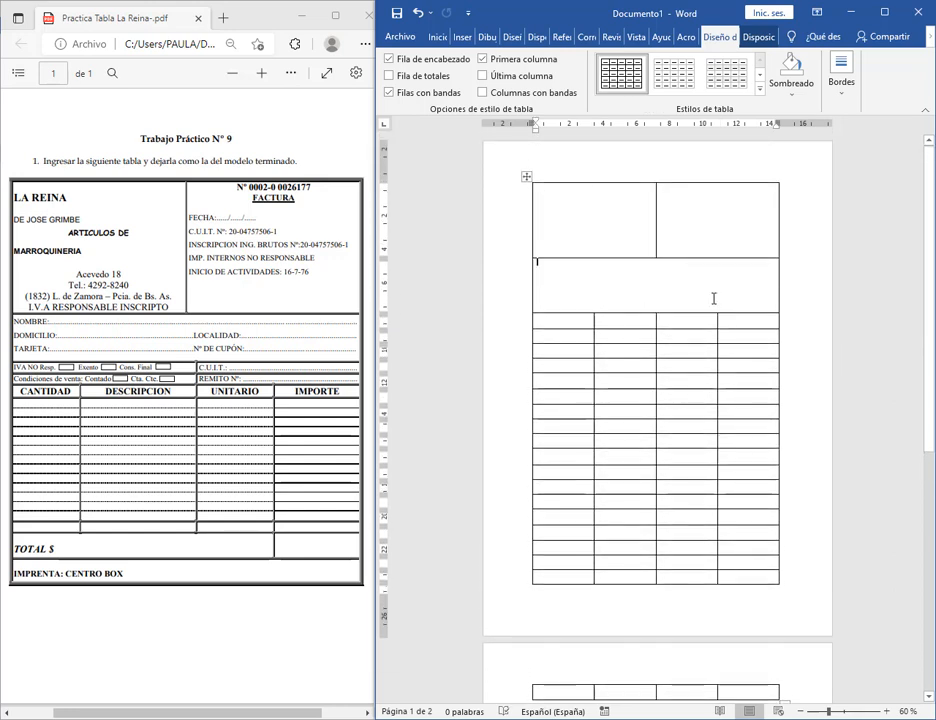
scroll(679, 645, "down", 2)
left_click(683, 672)
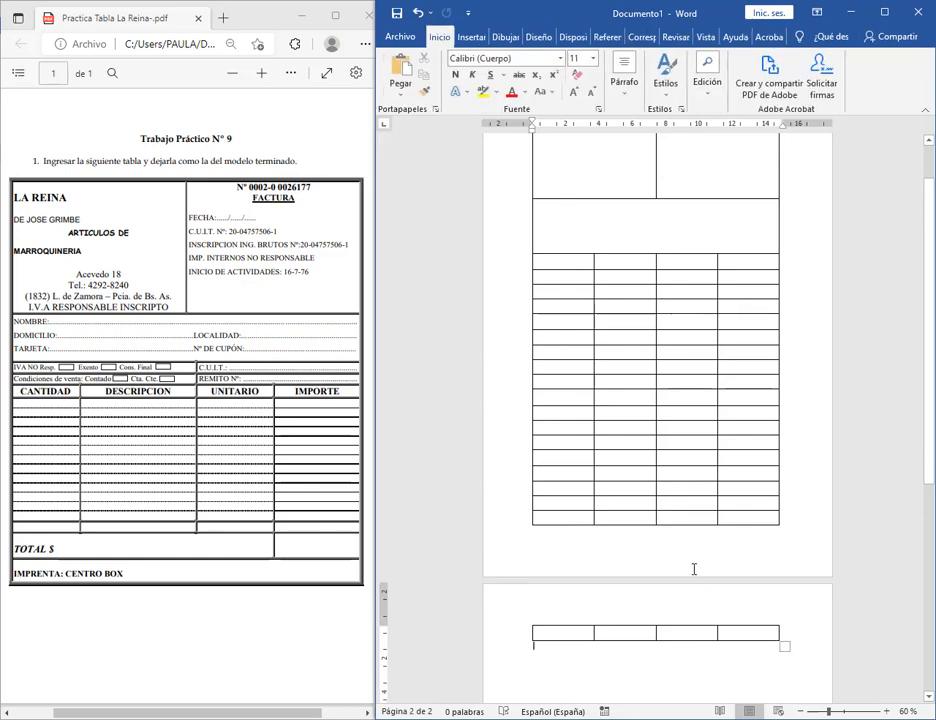
scroll(654, 376, "up", 2)
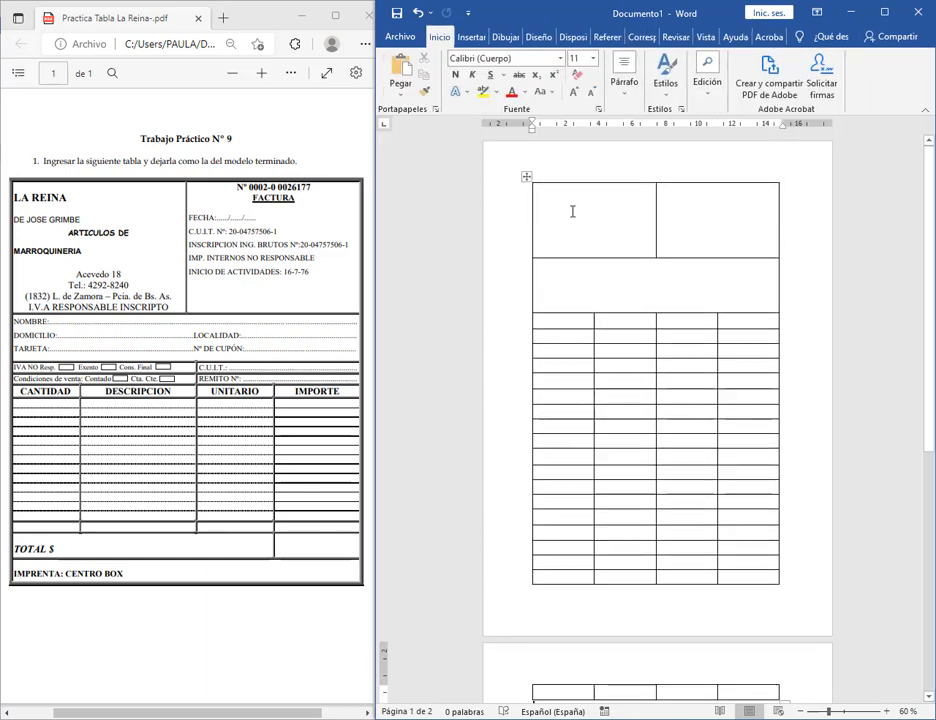
left_click(627, 229)
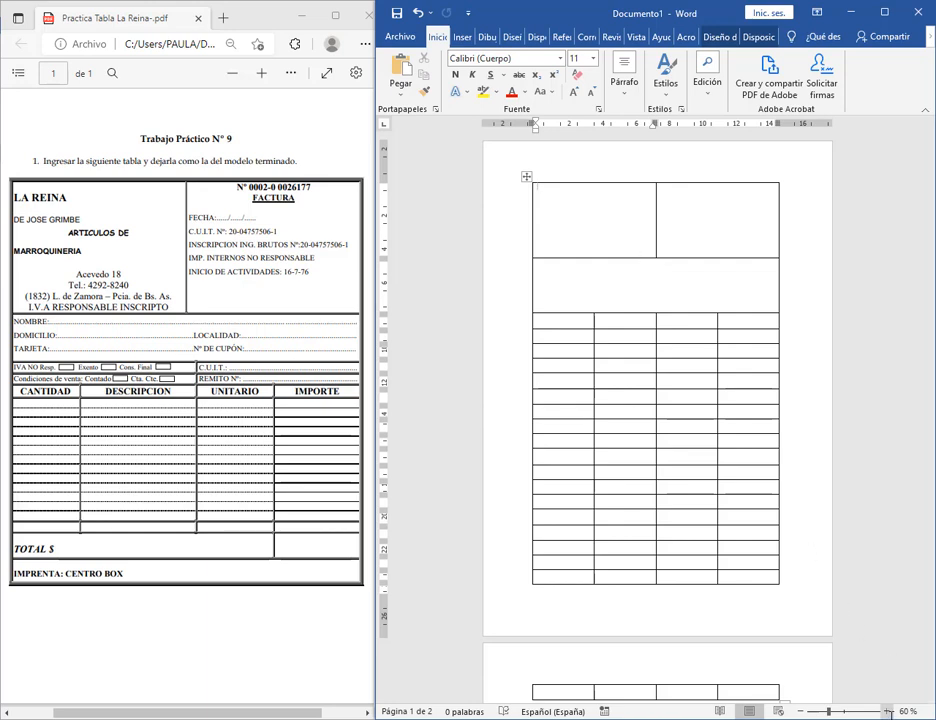
Zoom in to 100%, then out step by step until both pages are visible.
left_click(886, 711)
left_click(886, 711)
left_click(886, 711)
left_click(886, 711)
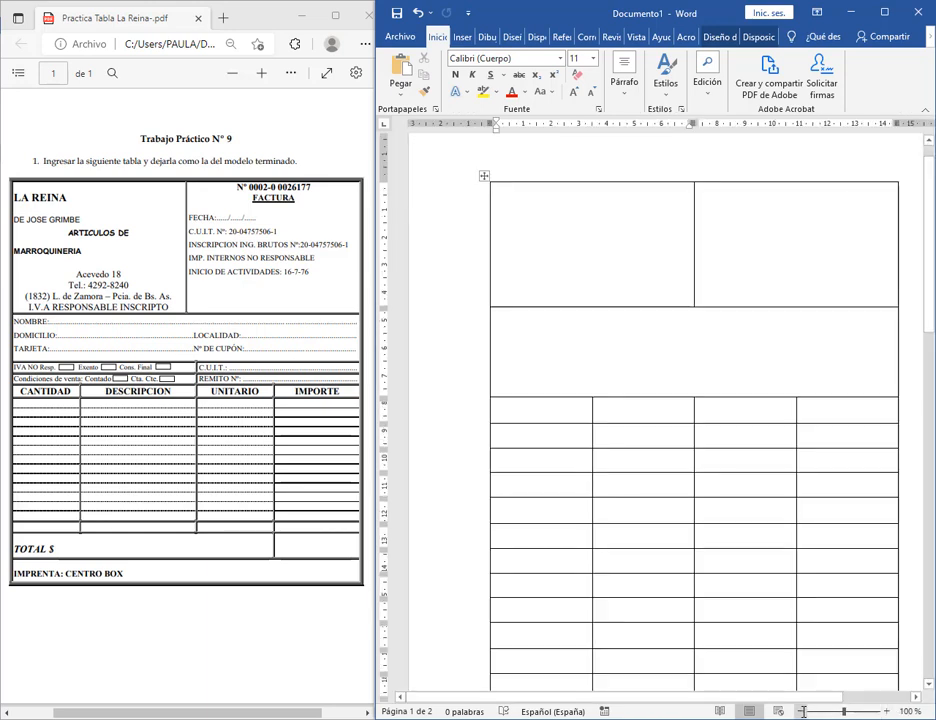
left_click(803, 711)
left_click(803, 711)
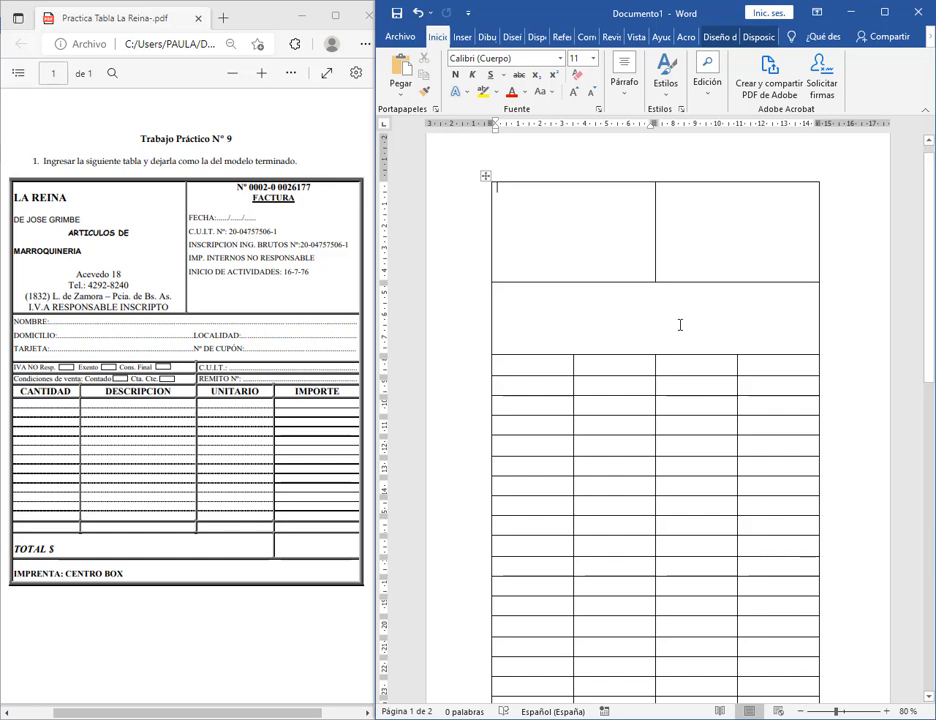
left_click(803, 711)
left_click(803, 711)
left_click(803, 711)
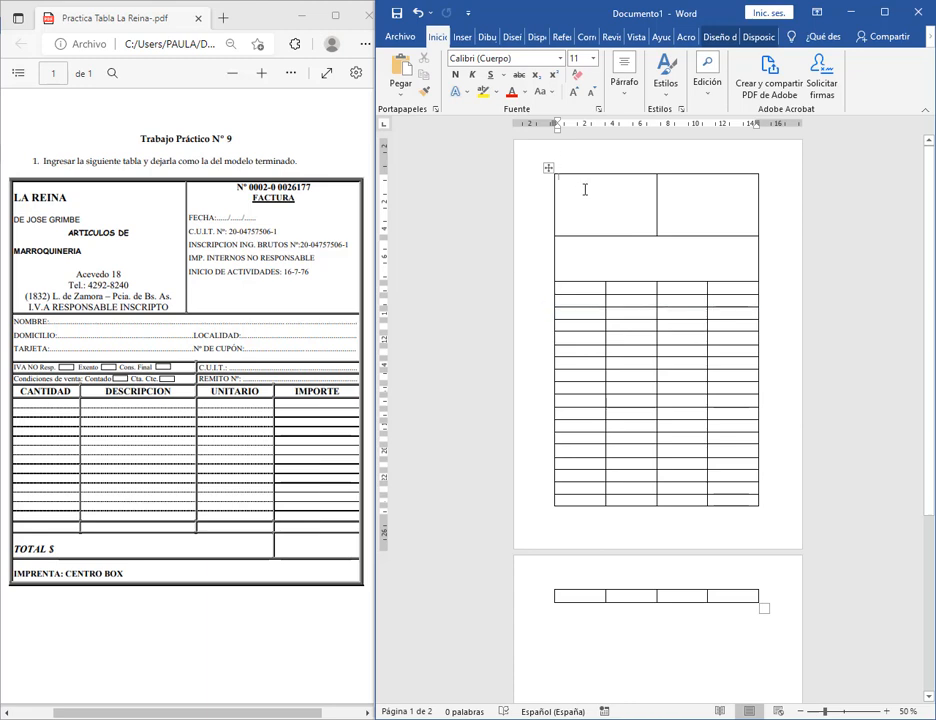
Apply the Estrecho (Narrow, 1.27 cm) margin preset from Disposición > Márgenes.
mouse_move(513, 141)
left_mouse_down()
mouse_move(568, 476)
mouse_move(555, 524)
mouse_move(660, 167)
mouse_move(806, 174)
left_mouse_up()
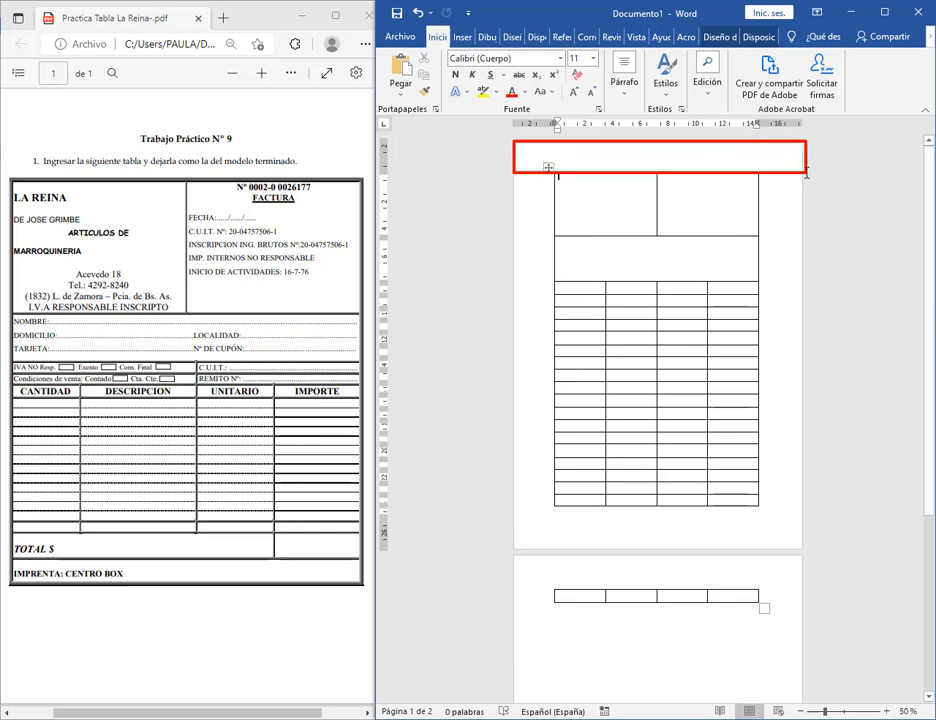
mouse_move(513, 548)
left_mouse_down()
mouse_move(631, 549)
mouse_move(840, 508)
mouse_move(795, 500)
left_mouse_up()
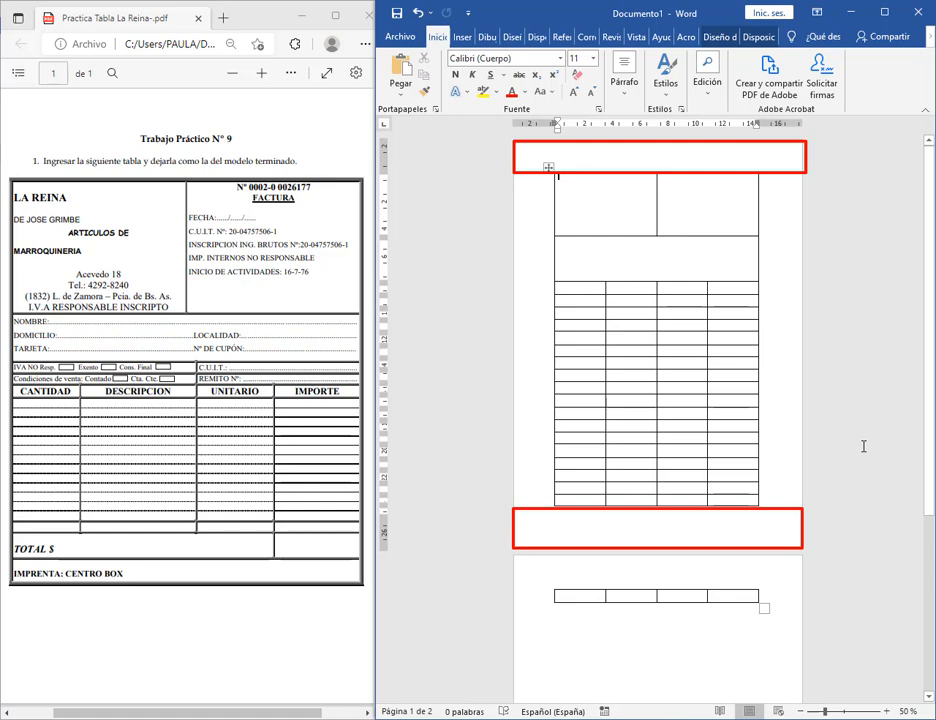
left_click(512, 36)
left_click(537, 36)
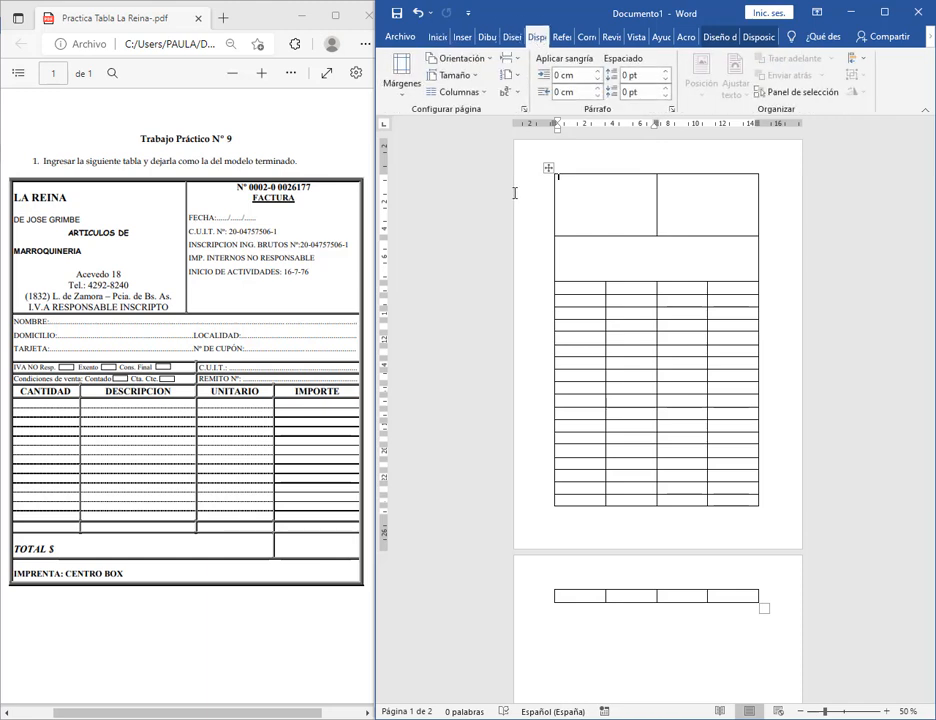
left_click(393, 85)
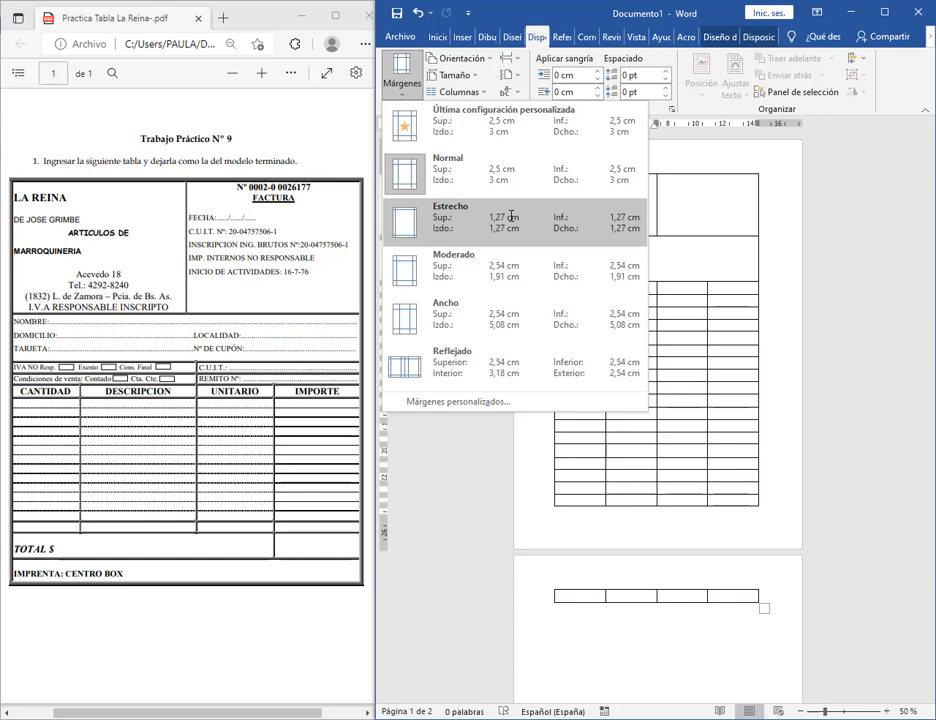
left_click(511, 216)
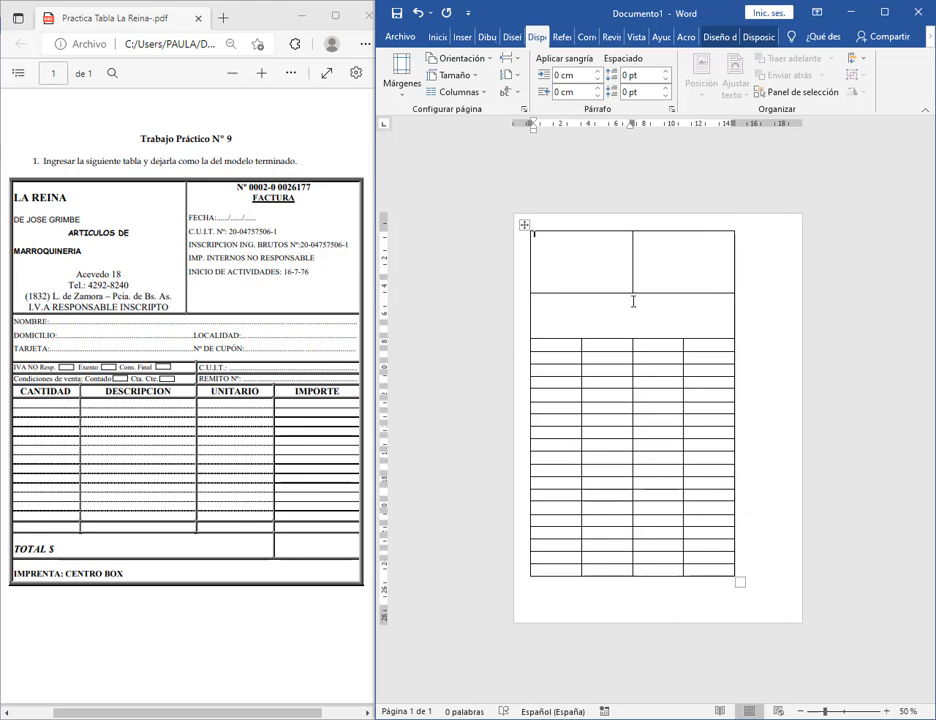
Heighten the header row slightly, widen the table to the right, and centre the table horizontally.
left_click_drag(644, 295, 647, 302)
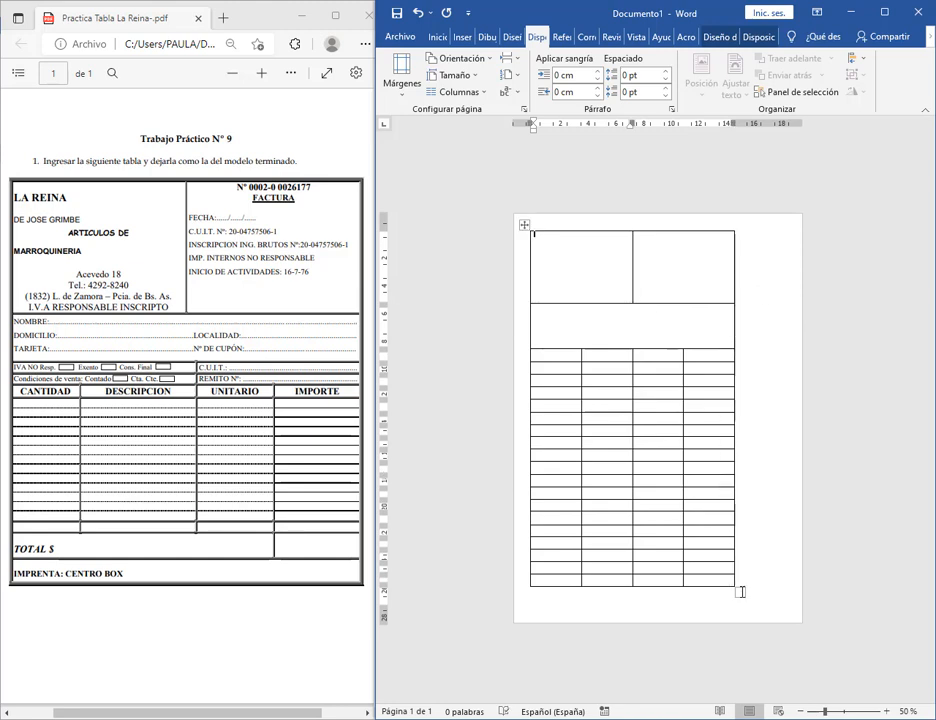
left_click_drag(741, 592, 765, 590)
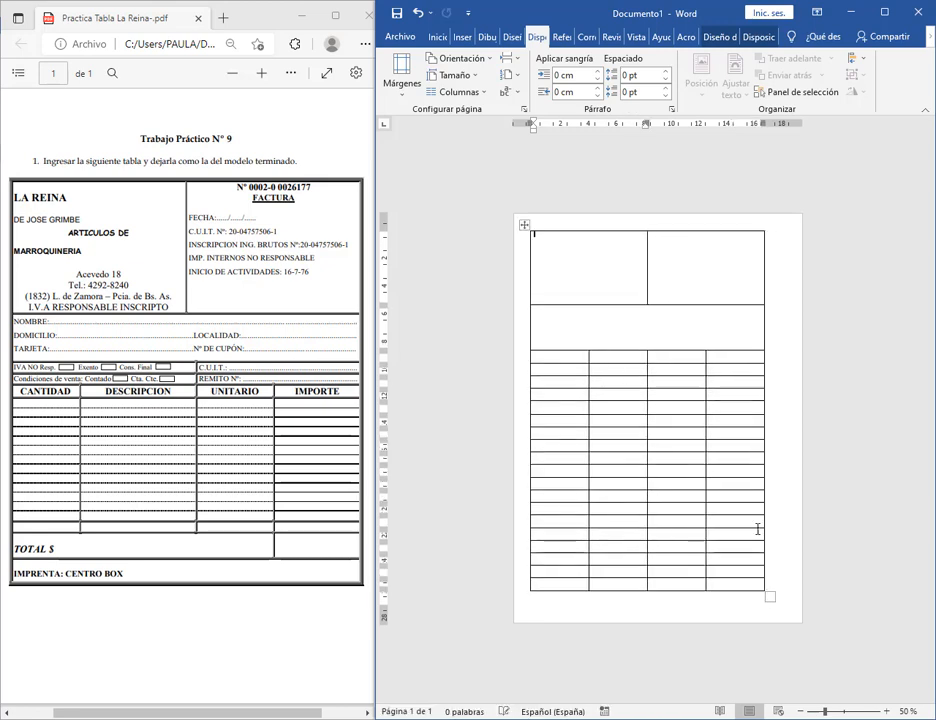
left_click(525, 226)
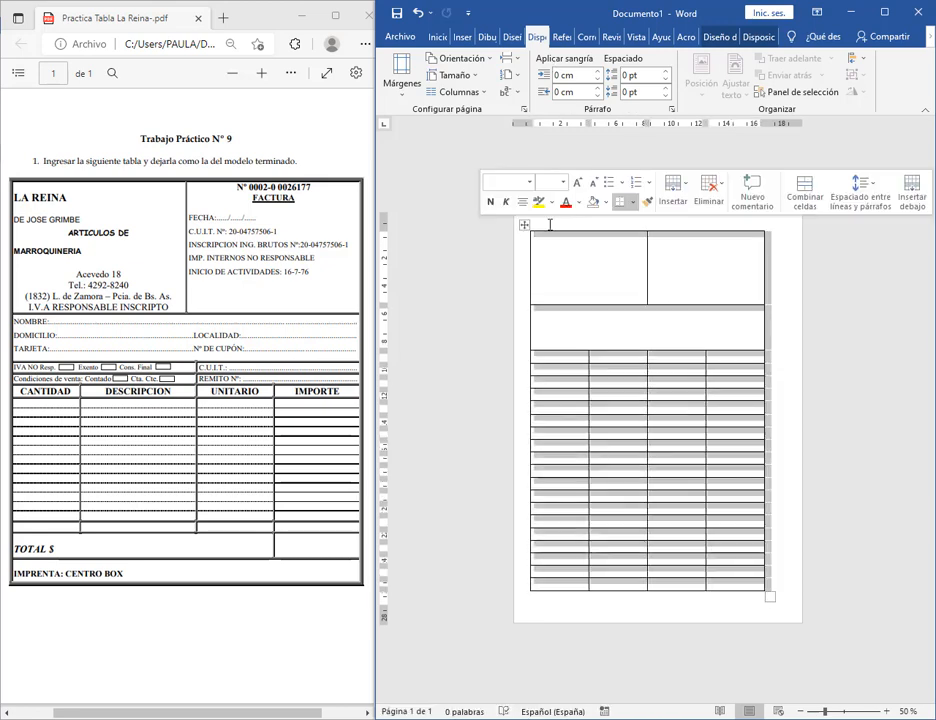
left_click(437, 36)
left_click(624, 80)
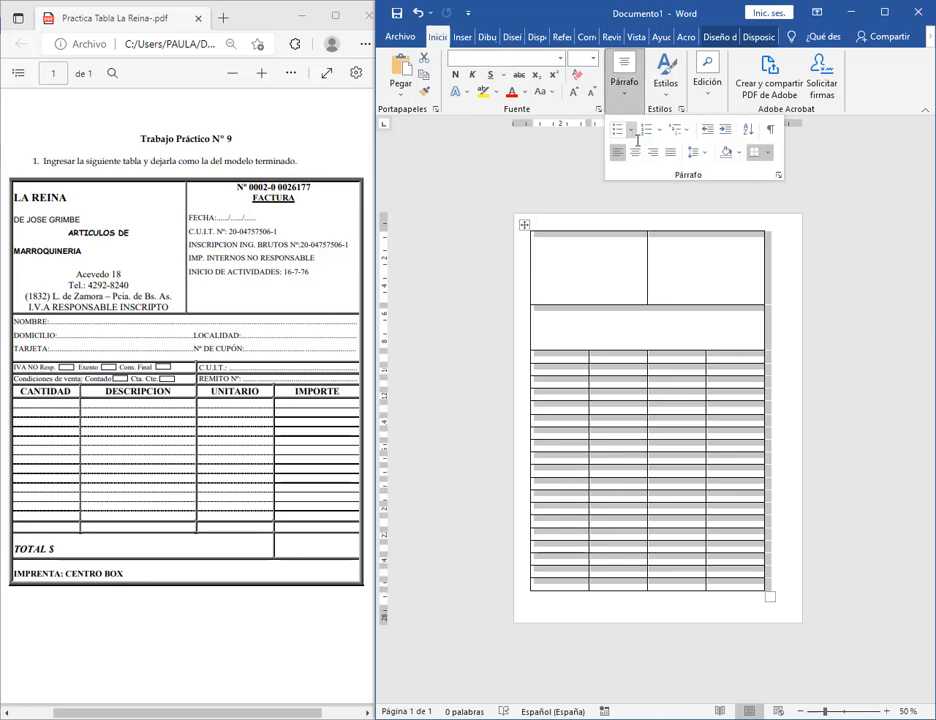
left_click(634, 152)
left_click(710, 328)
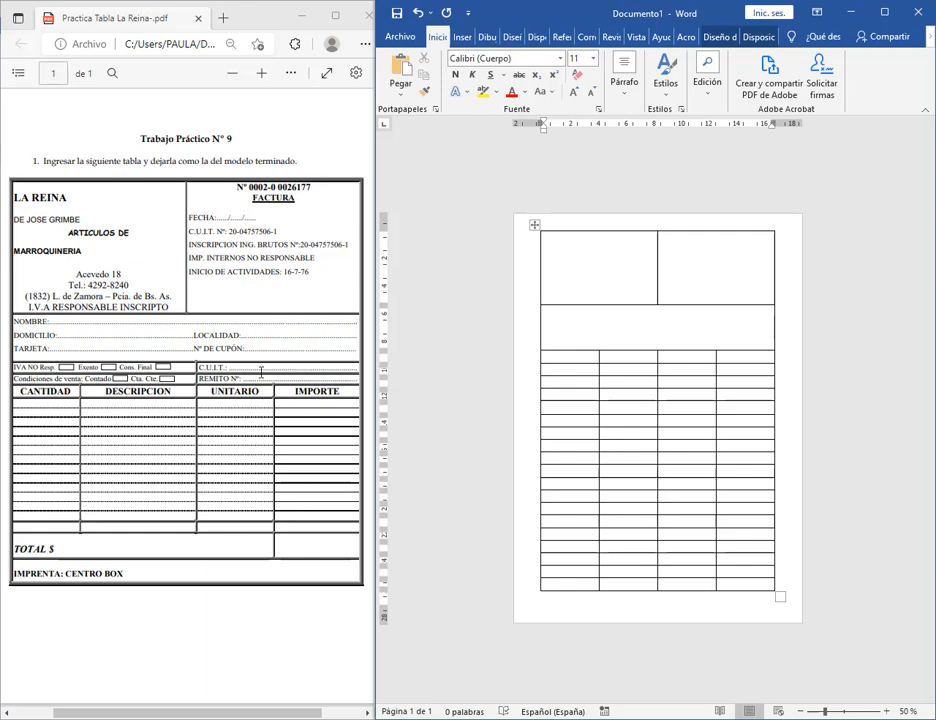
Merge the two right cells of the table's third row with Combinar celdas.
right_click(621, 358)
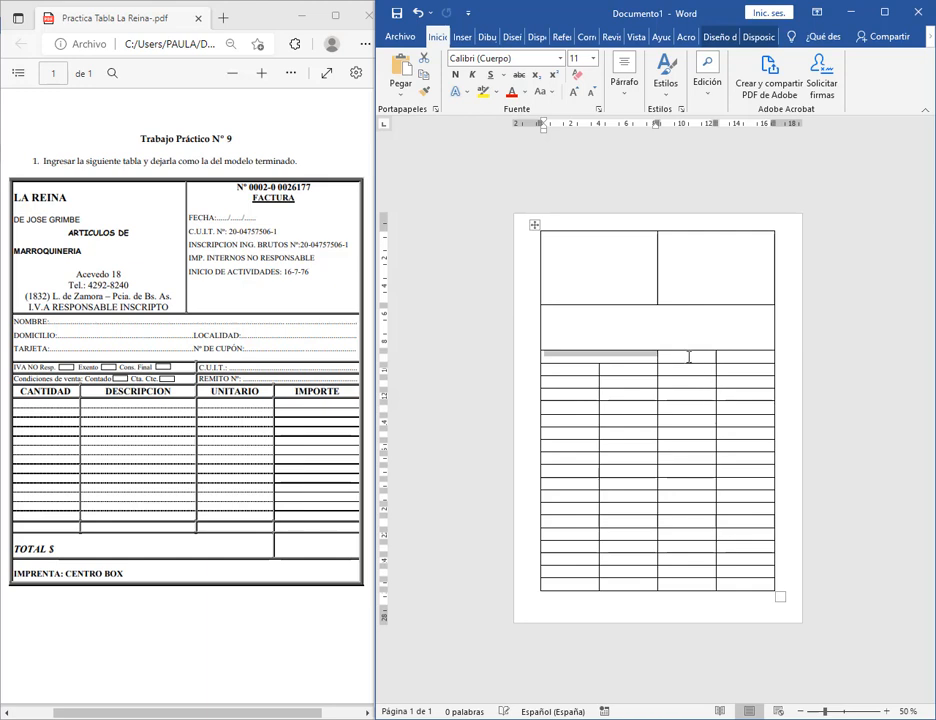
left_click_drag(689, 356, 739, 359)
right_click(739, 359)
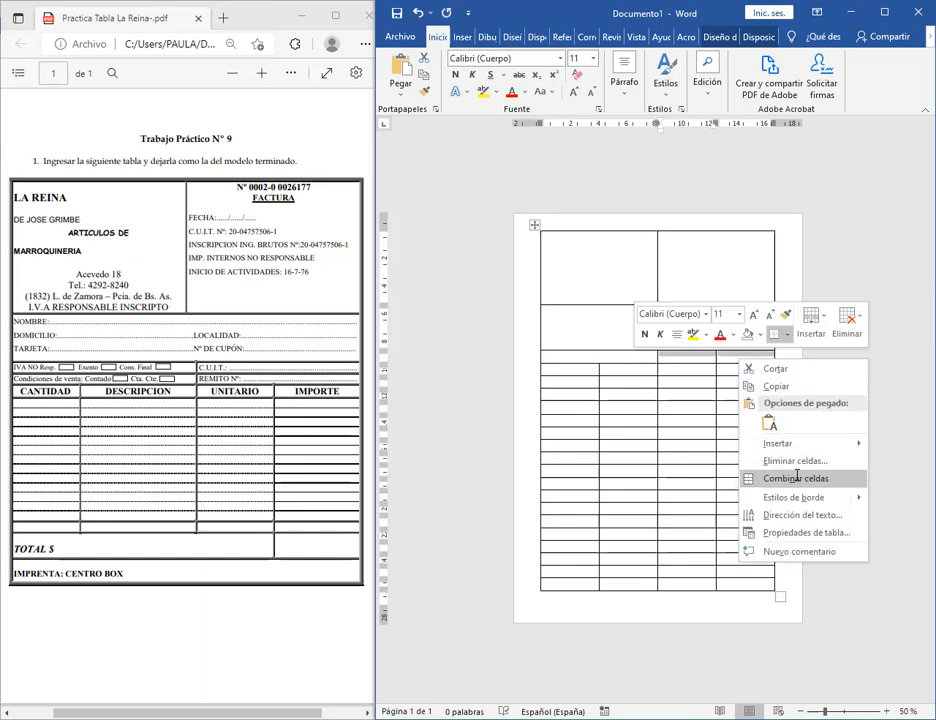
left_click(746, 477)
left_click(627, 282)
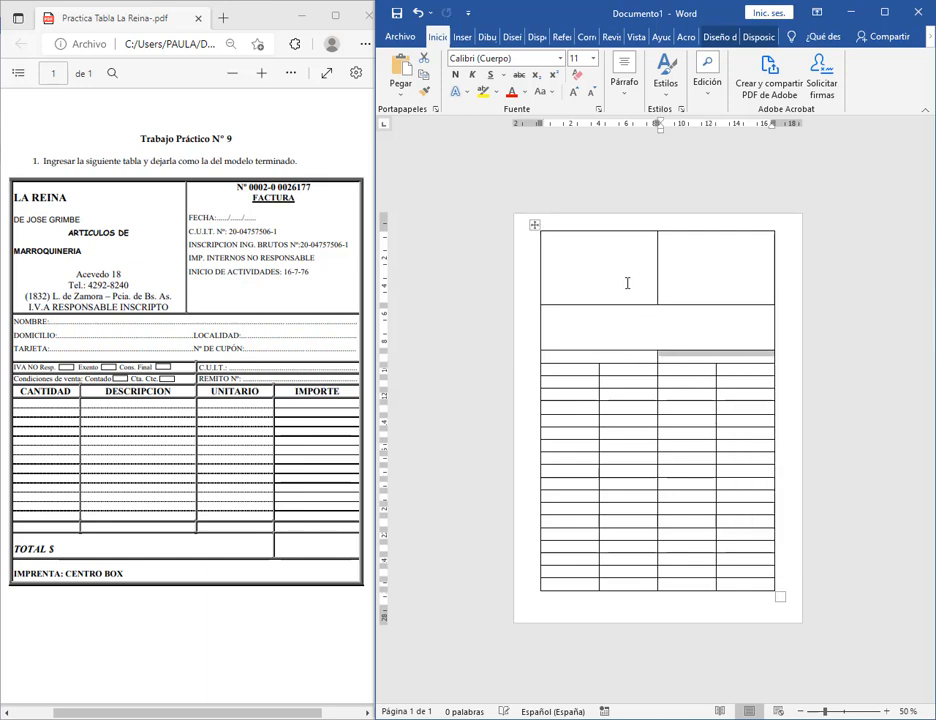
Delete the whole table using Disposición > Eliminar > Eliminar tabla.
left_click(535, 226)
left_click(720, 37)
left_click(754, 38)
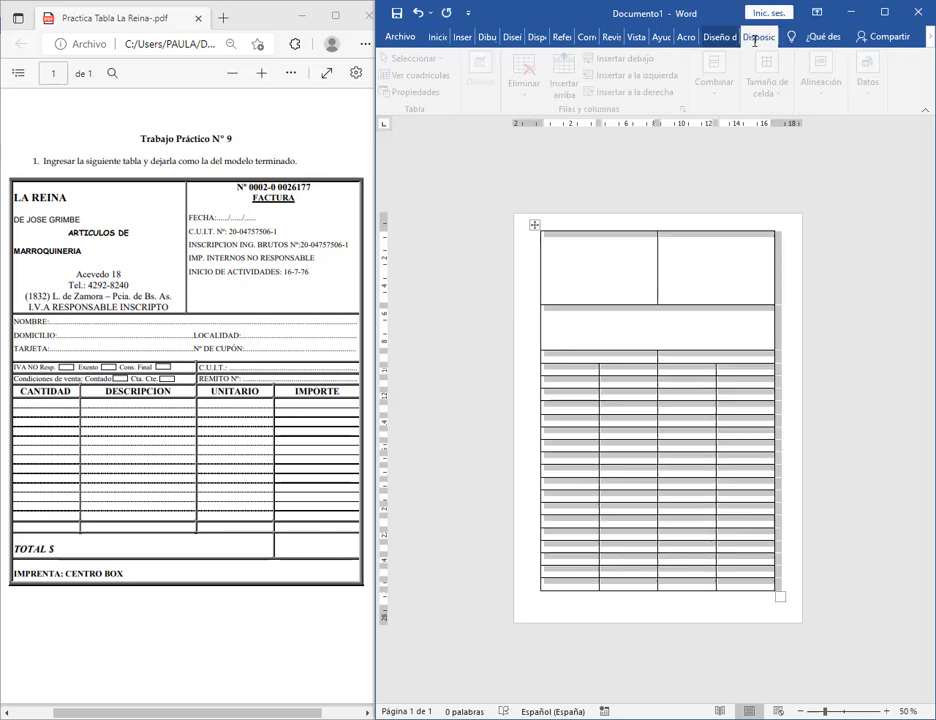
left_click(524, 76)
left_click(545, 162)
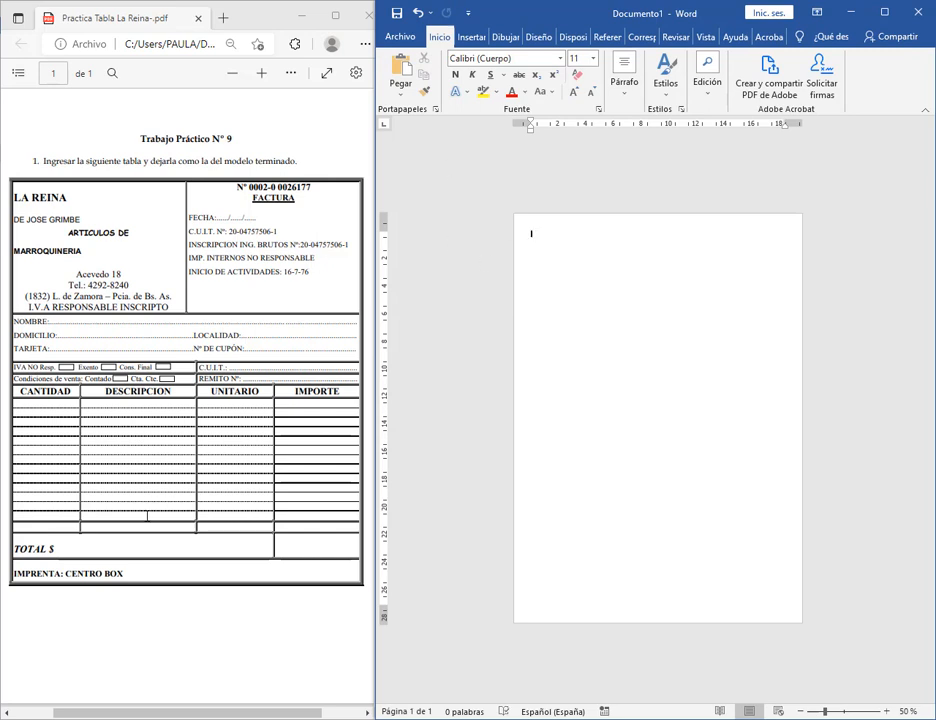
Draw the table's outer rectangle with Insertar > Tabla > Dibujar tabla.
left_click(467, 37)
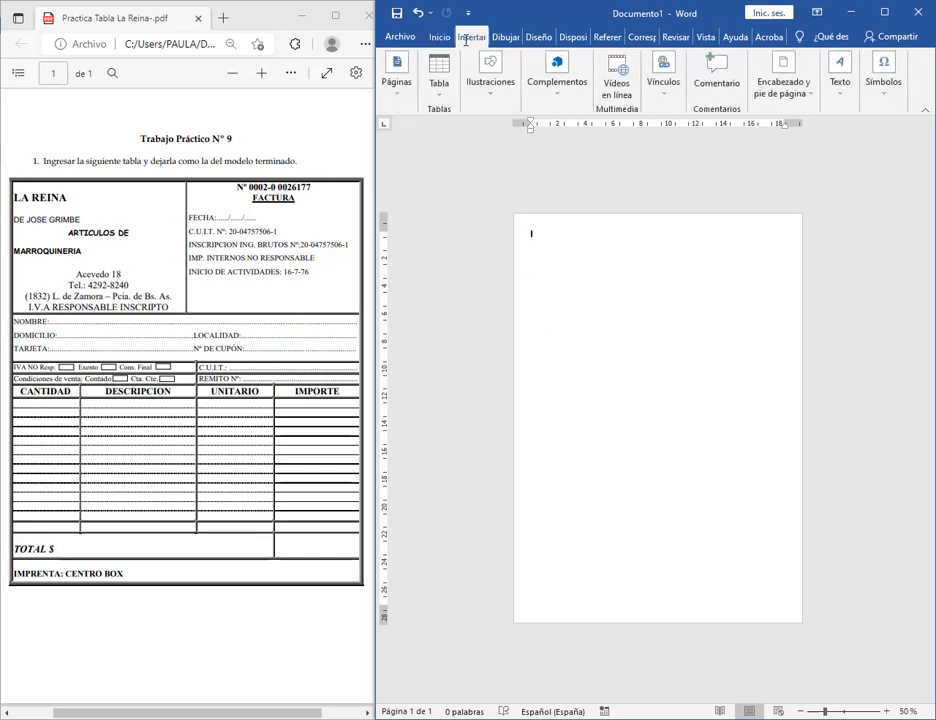
left_click(439, 72)
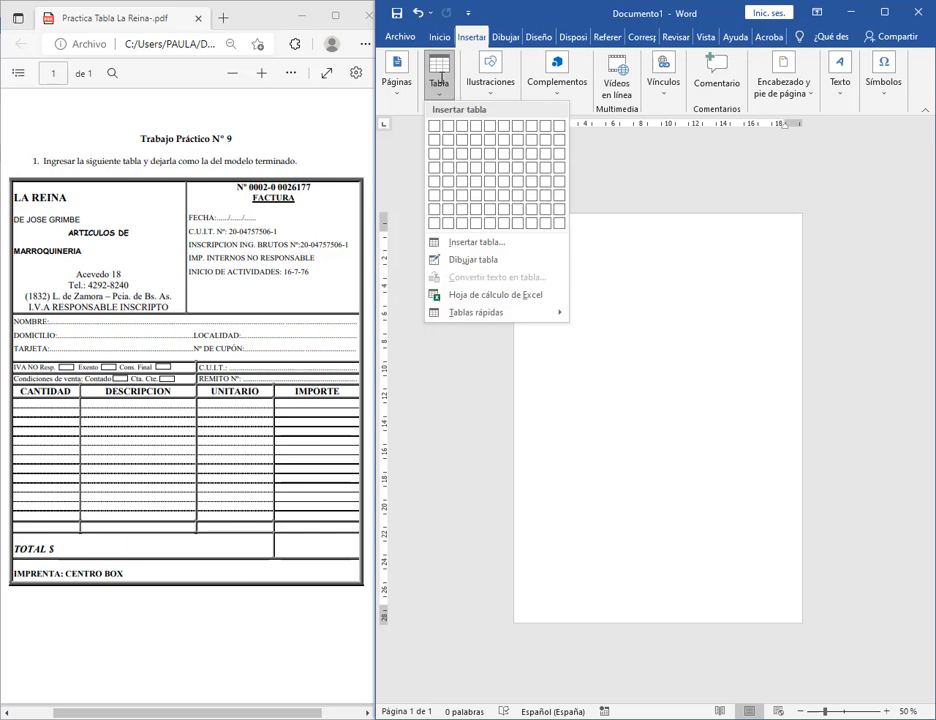
left_click(446, 260)
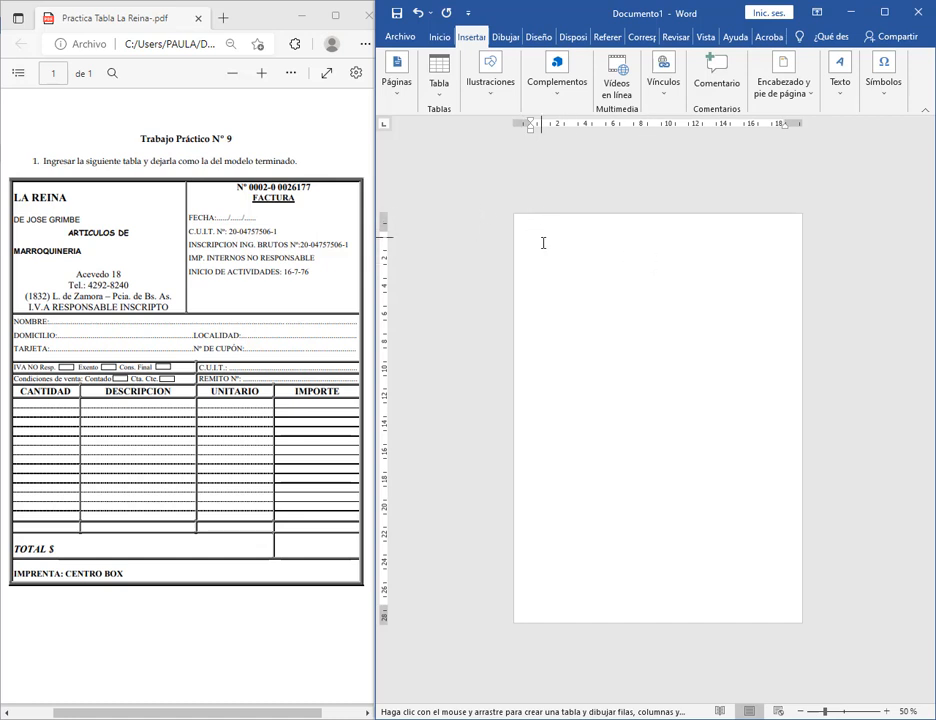
mouse_move(533, 237)
left_mouse_down()
mouse_move(604, 390)
mouse_move(775, 579)
left_mouse_up()
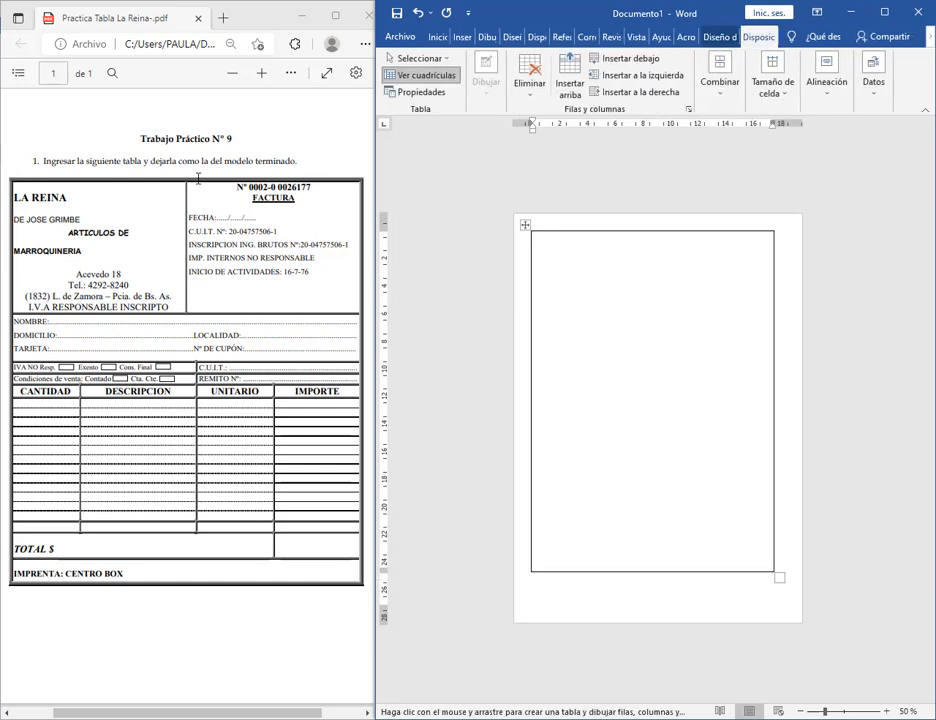
Pencil in horizontal lines for the tall top row, thin rows, item area and total row.
left_click_drag(531, 315, 750, 316)
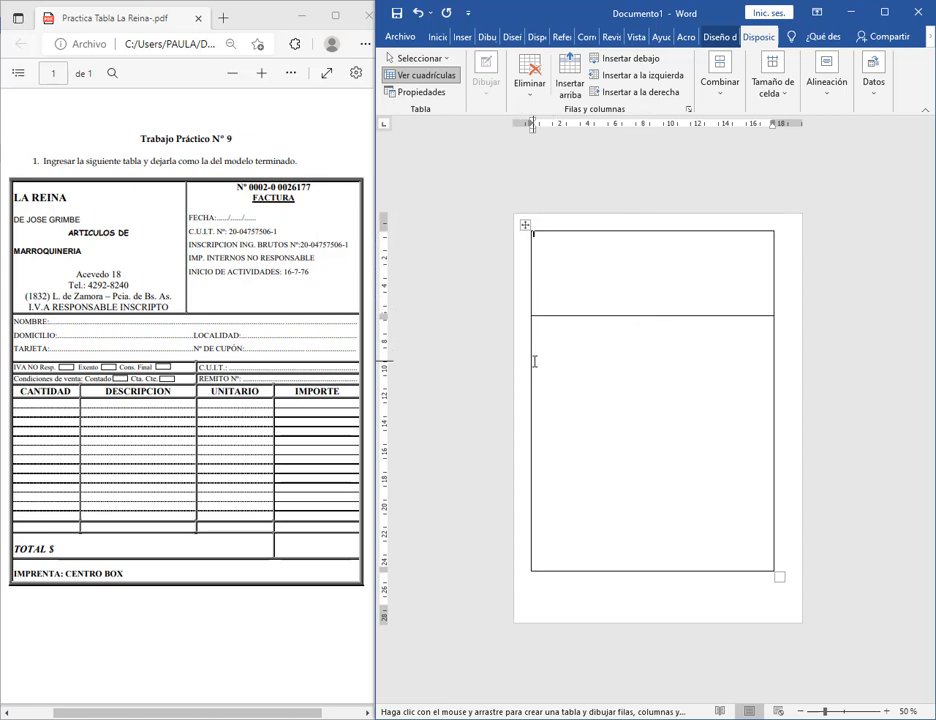
left_click_drag(533, 360, 637, 361)
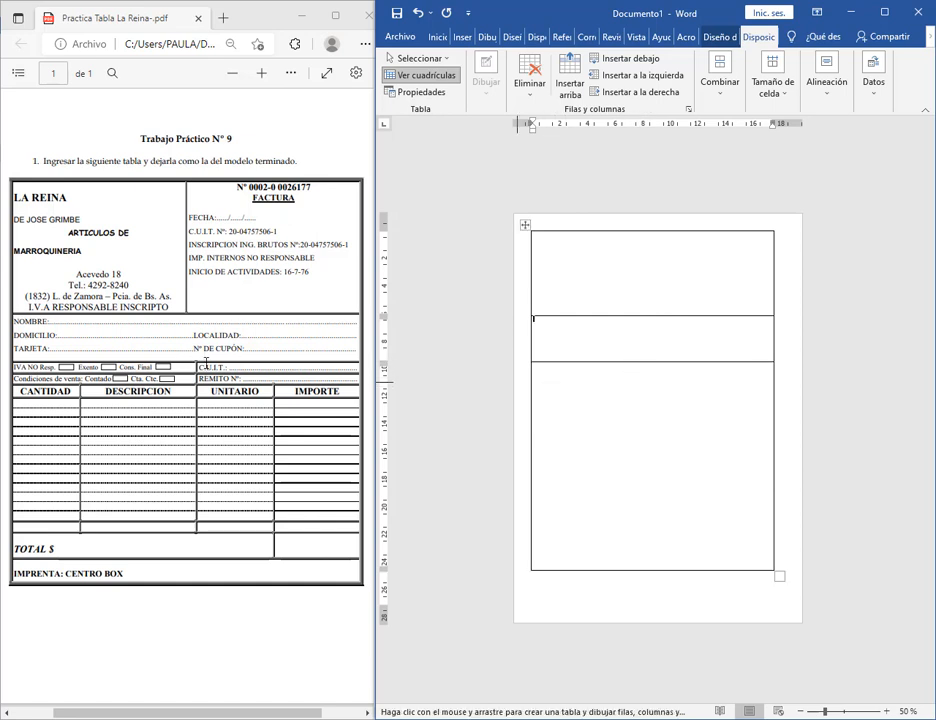
left_click_drag(533, 374, 668, 375)
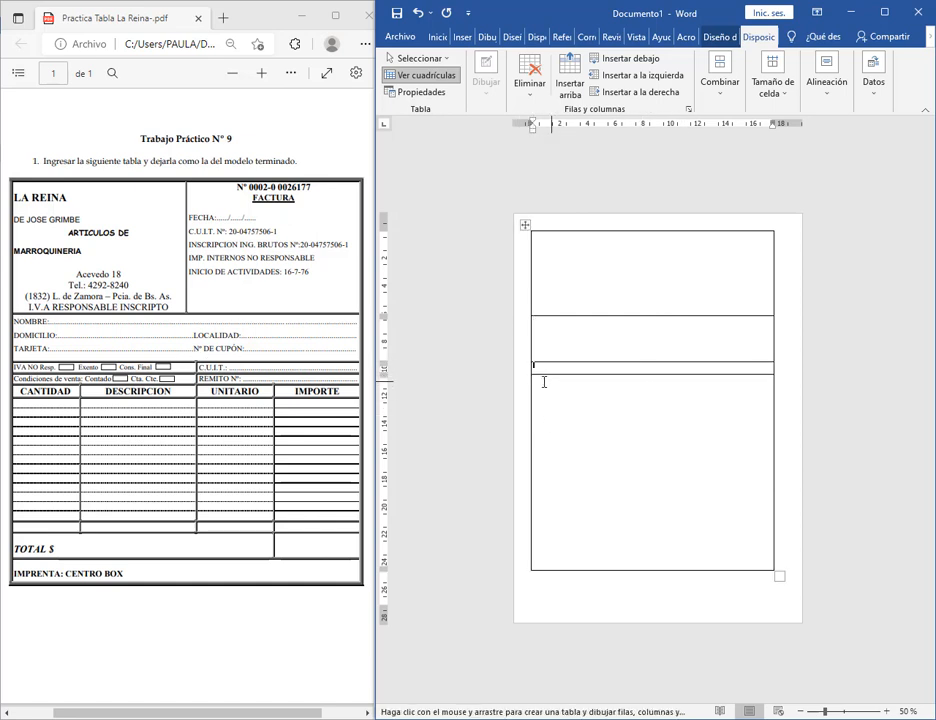
left_click_drag(535, 385, 660, 385)
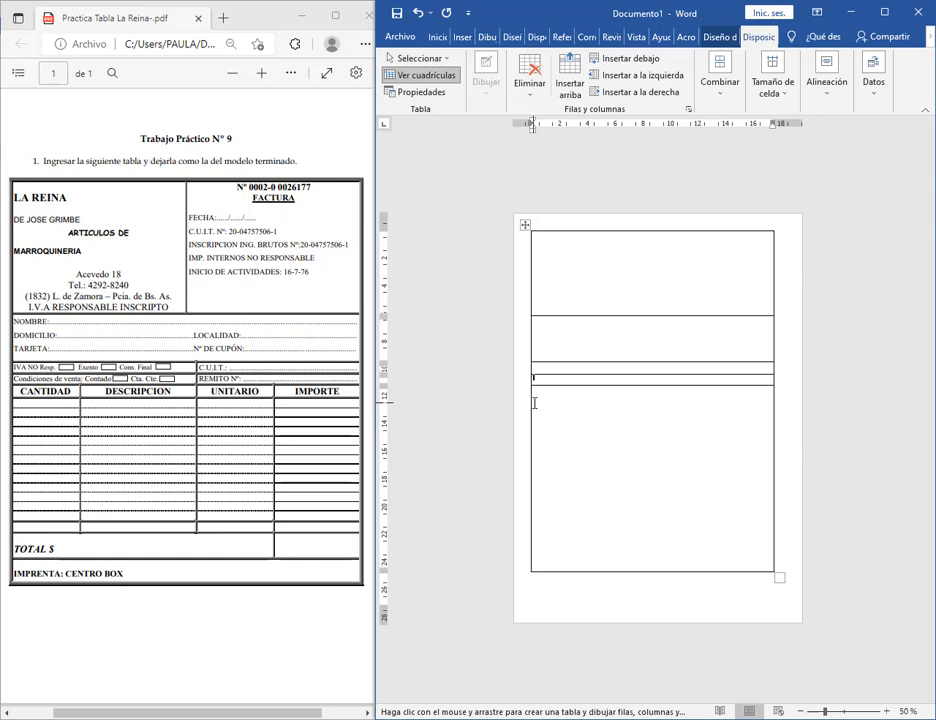
left_click_drag(534, 402, 682, 400)
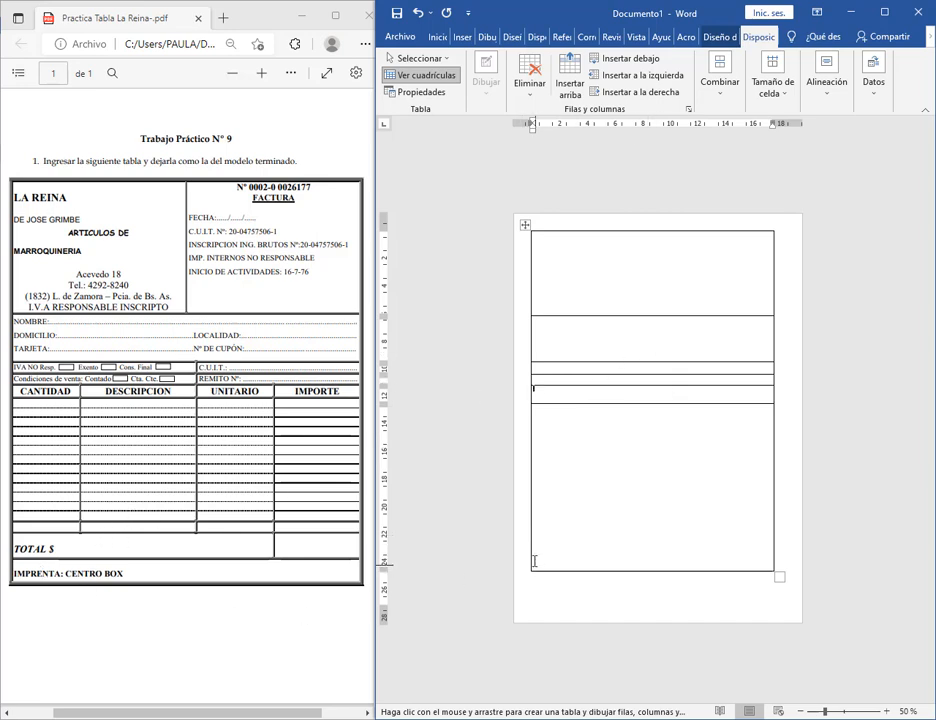
left_click_drag(533, 554, 666, 558)
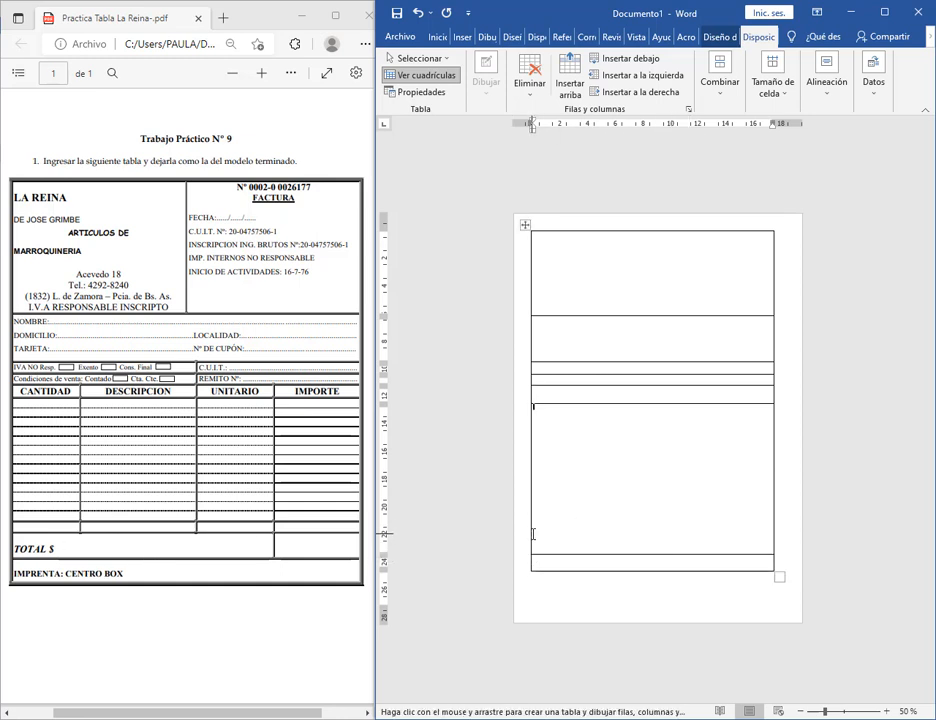
left_click_drag(531, 533, 680, 535)
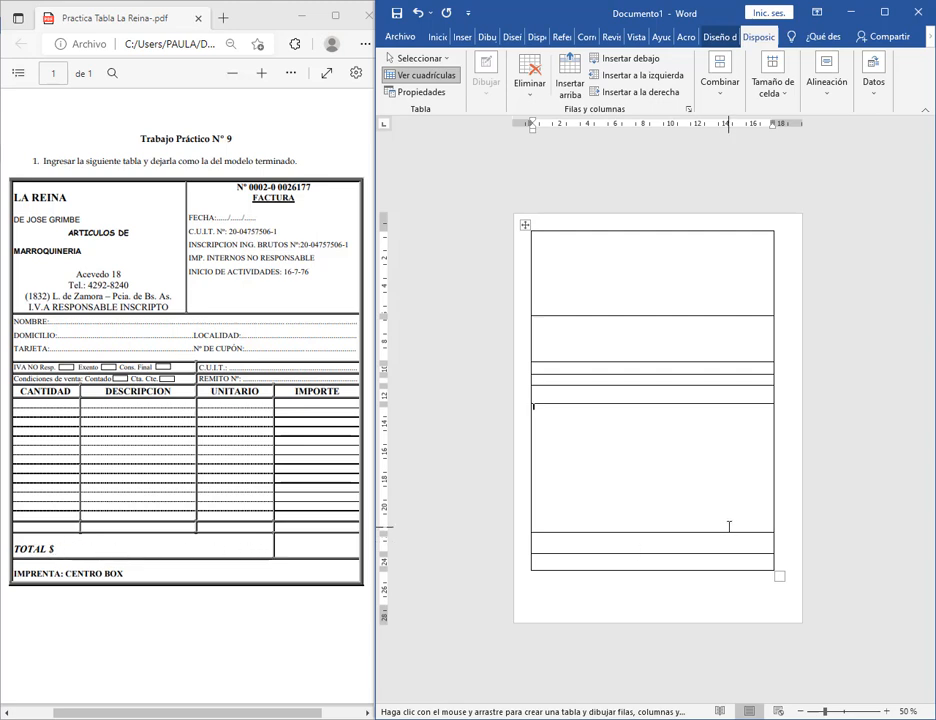
Add vertical splits dividing the total row, top header row and thin rows into two cells.
left_click_drag(712, 535, 712, 556)
left_click_drag(652, 315, 651, 233)
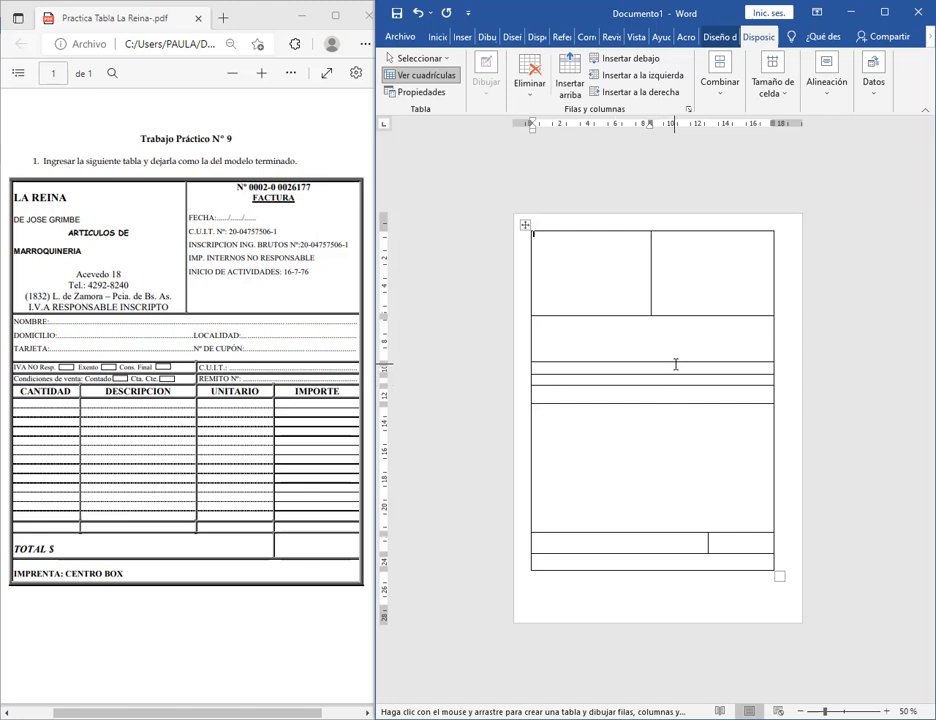
left_click_drag(675, 366, 674, 385)
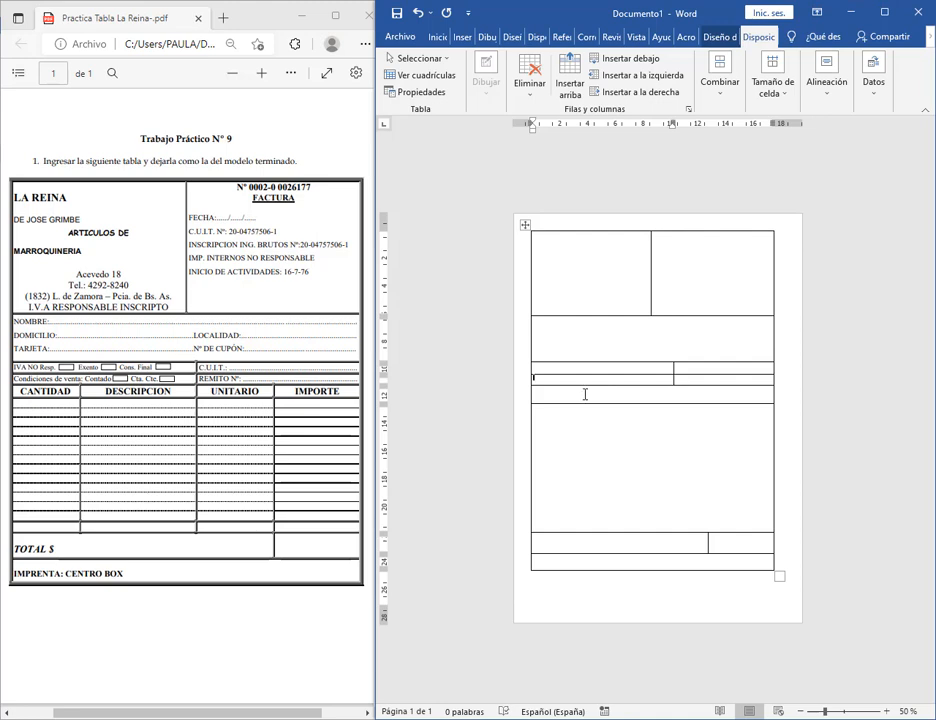
Select the thin row and large item row, then widen the Word window leftward over the PDF.
left_click_drag(585, 394, 585, 410)
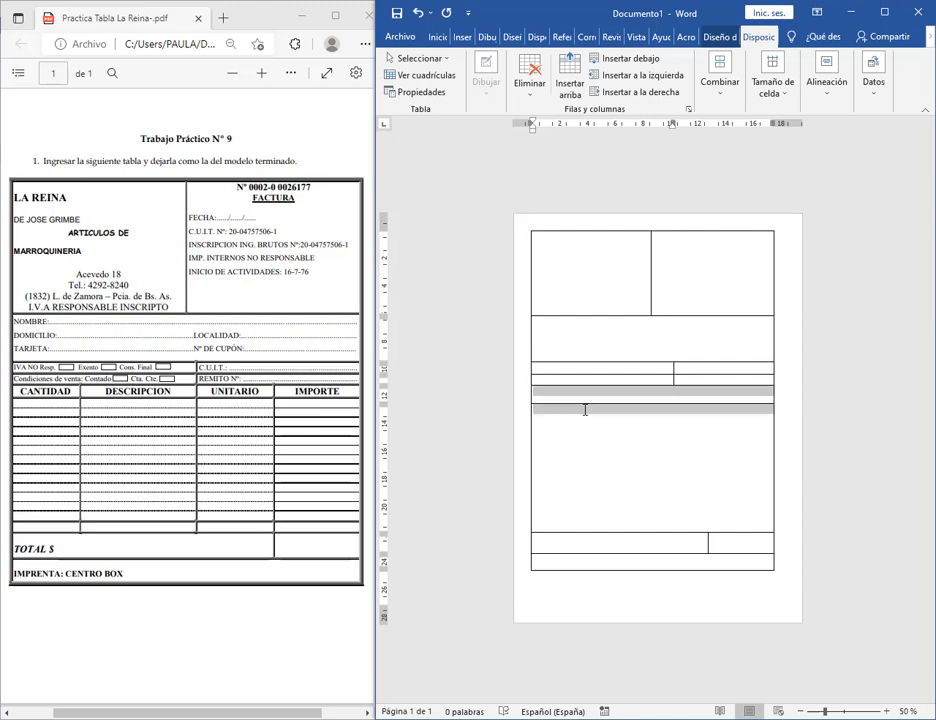
left_click(633, 512)
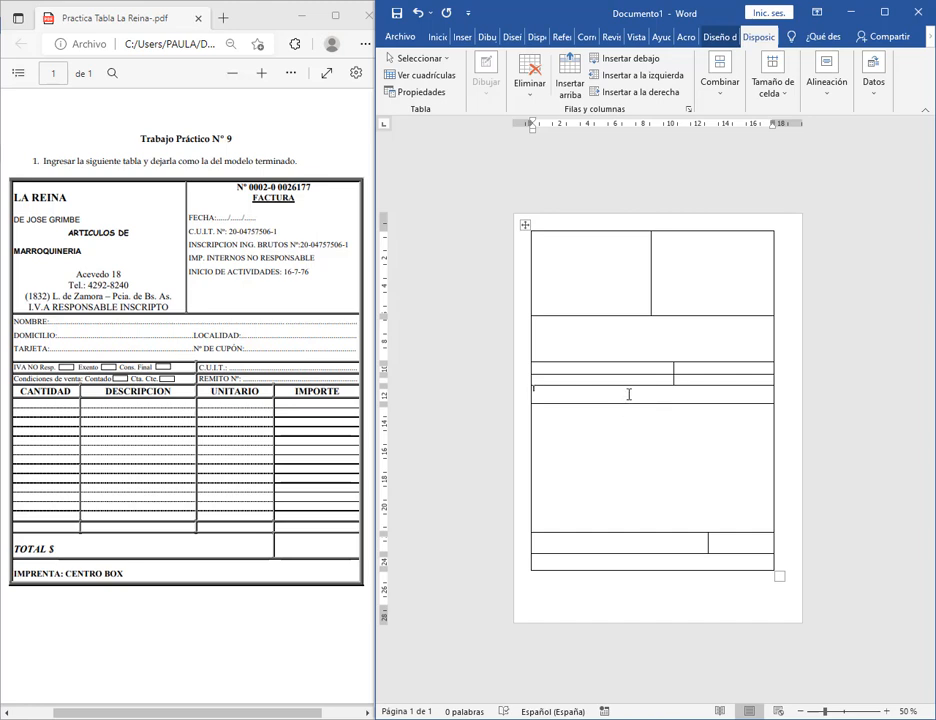
left_click_drag(629, 397, 629, 413)
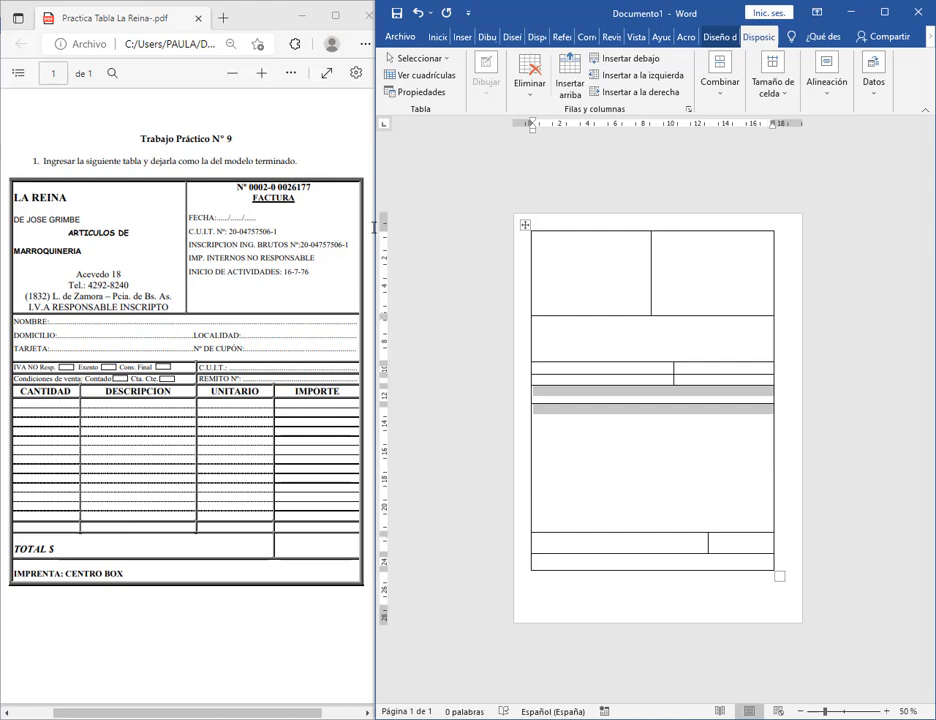
left_click_drag(375, 228, 95, 228)
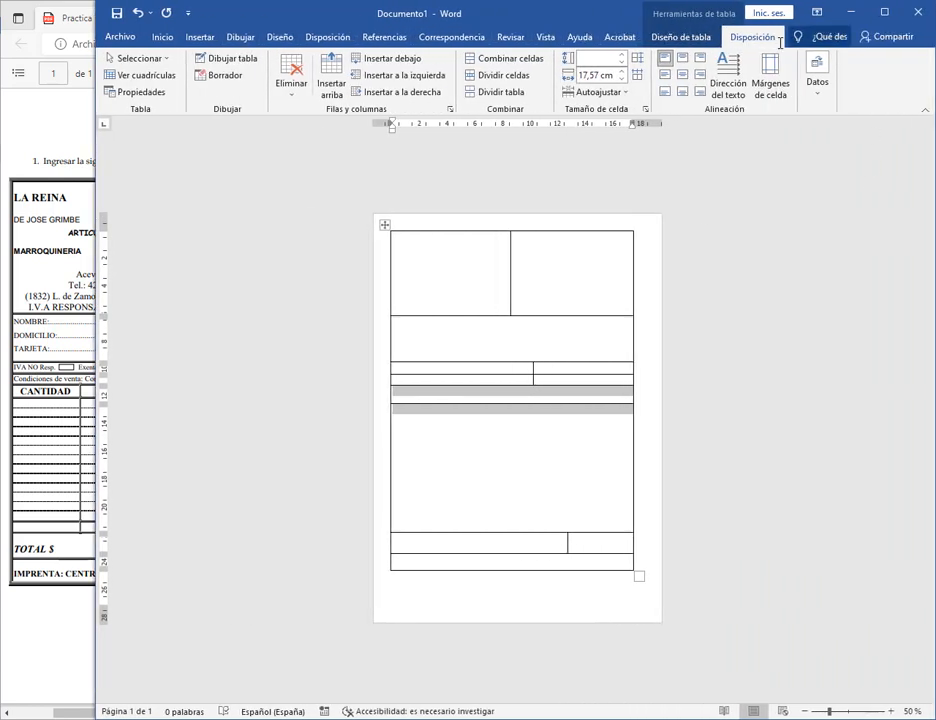
Split the selected item heading and body rows into 4 columns with Dividir celdas.
left_click(683, 36)
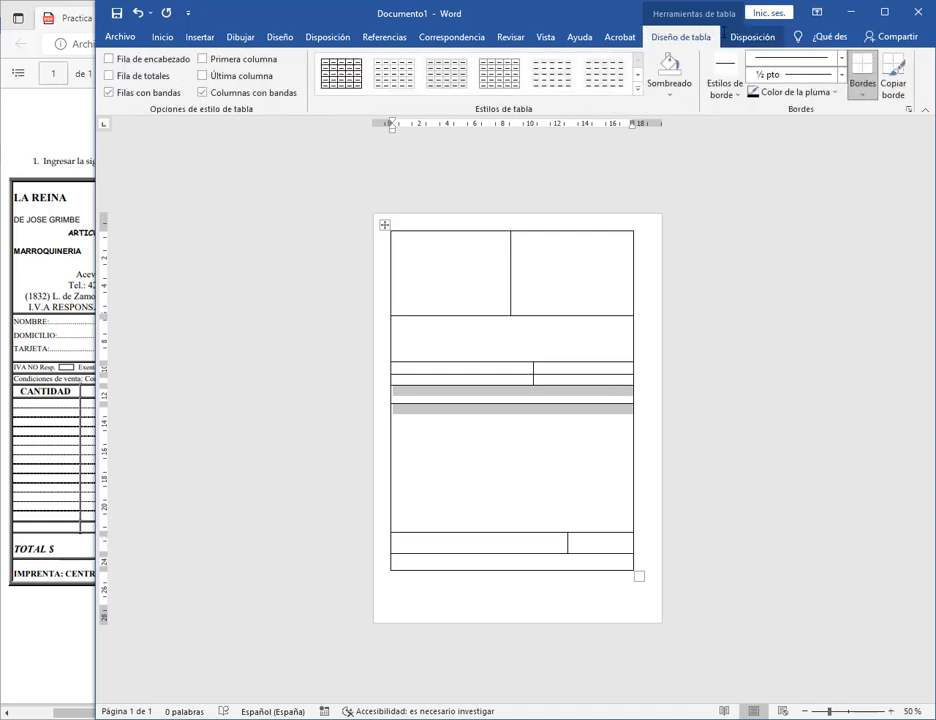
left_click(752, 36)
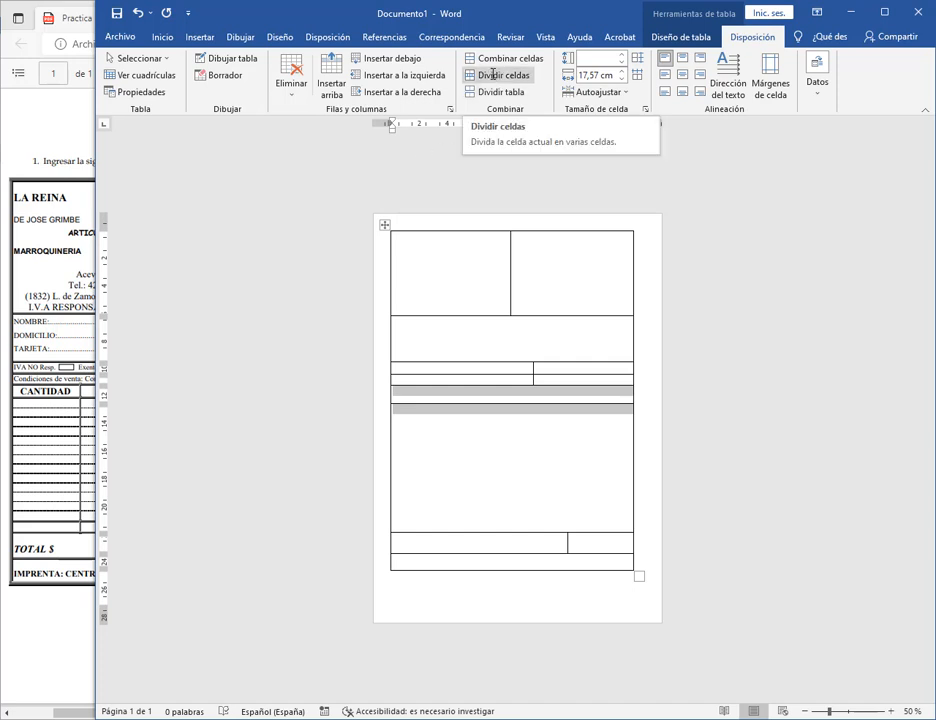
left_click(502, 75)
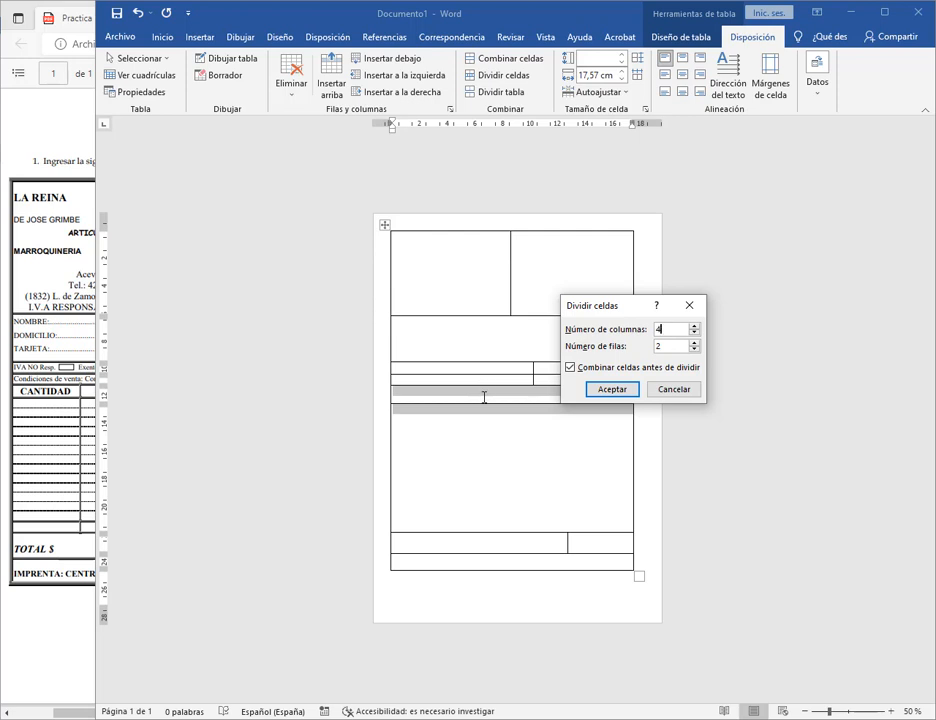
left_click(688, 328)
left_click(612, 389)
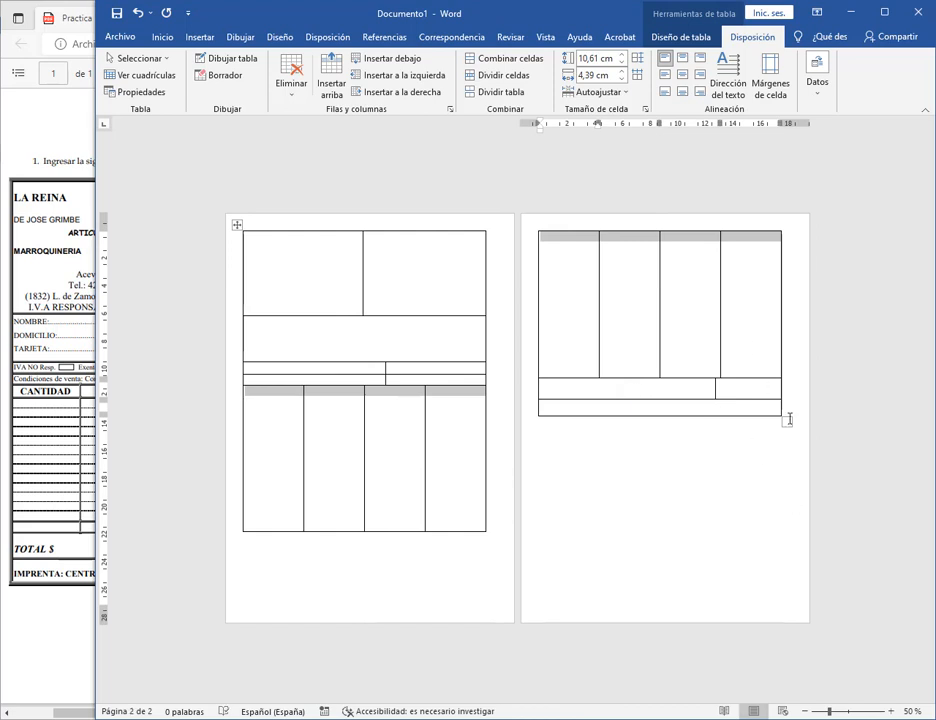
left_click(705, 344)
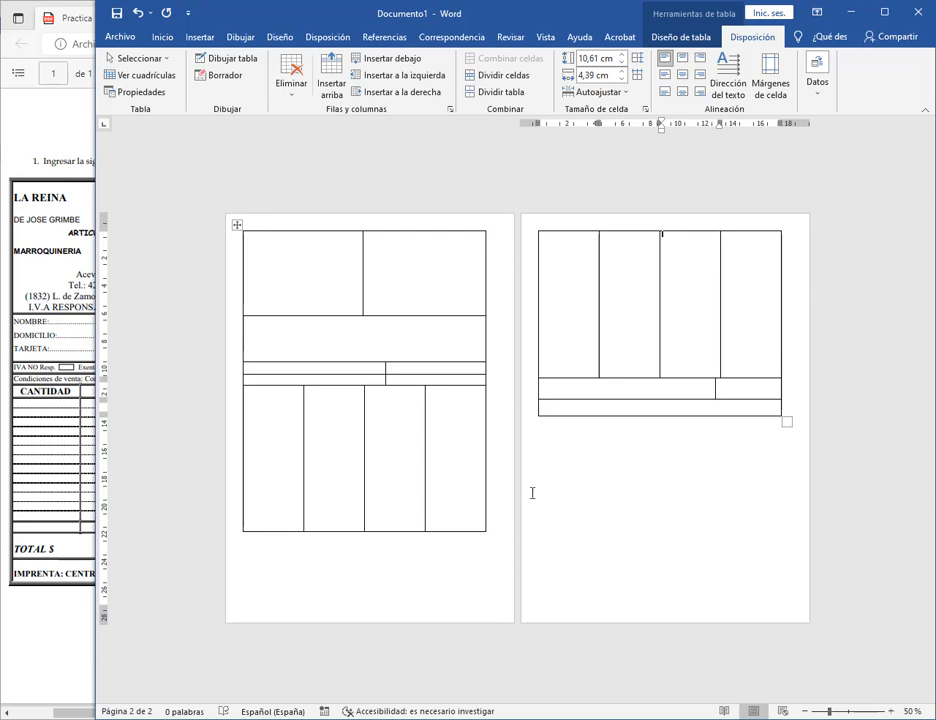
Fit the table on one page, shrink the heading row to 0.98 cm, and narrow Word beside the PDF.
left_click_drag(790, 423, 785, 383)
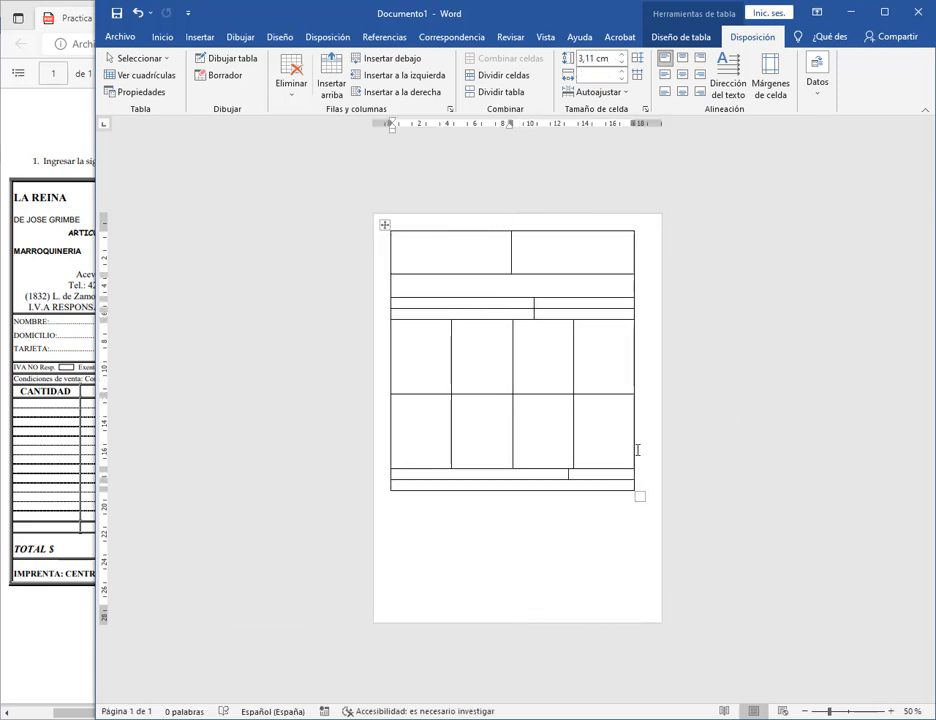
left_click_drag(643, 496, 641, 570)
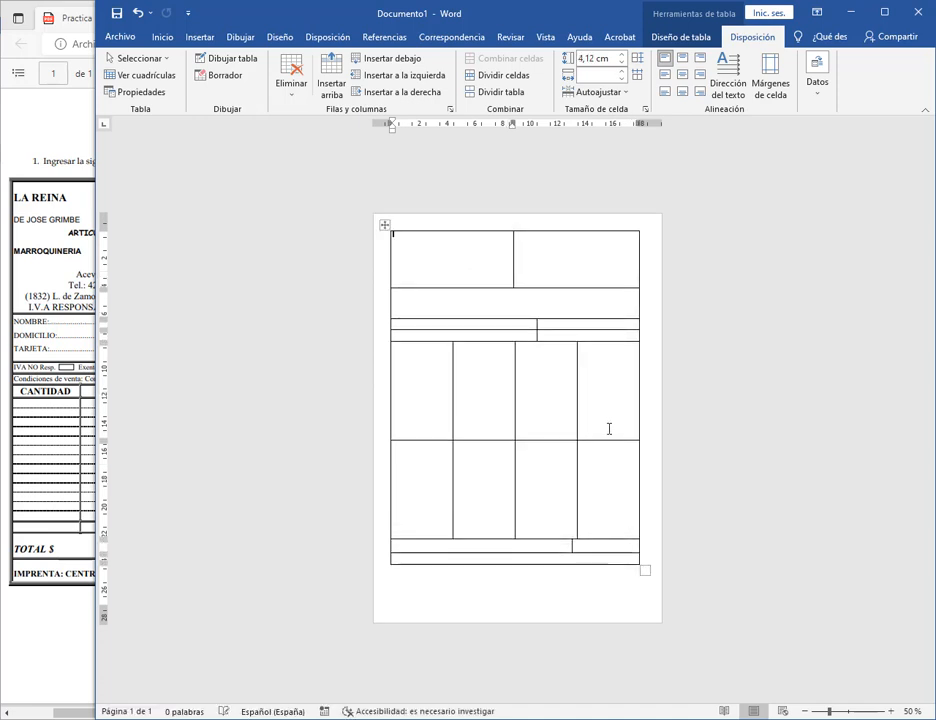
left_click(605, 392)
left_click_drag(613, 441, 619, 353)
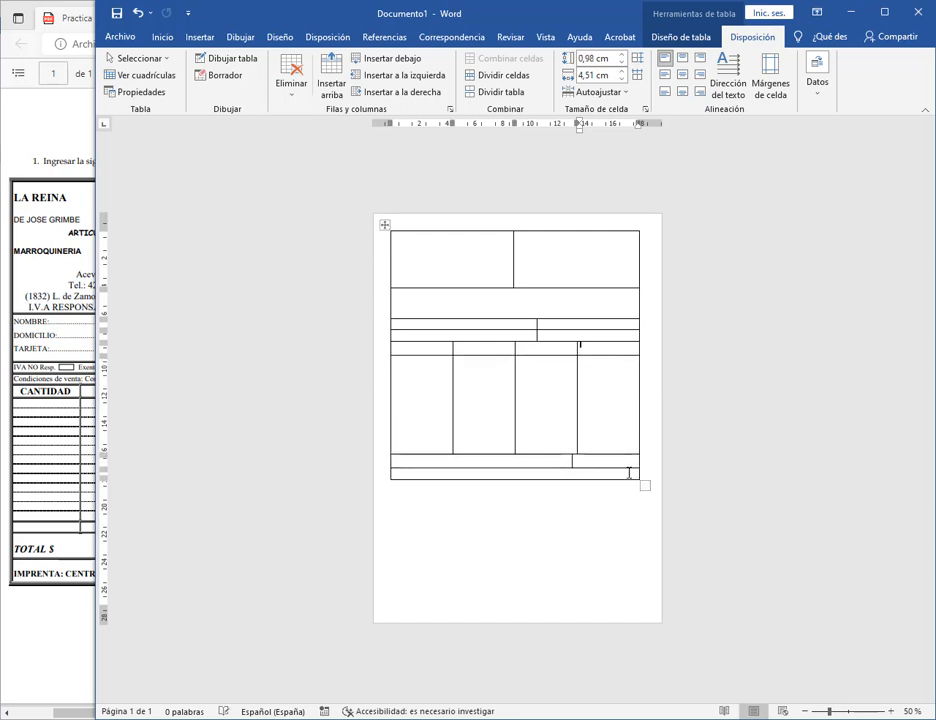
left_click_drag(620, 453, 619, 518)
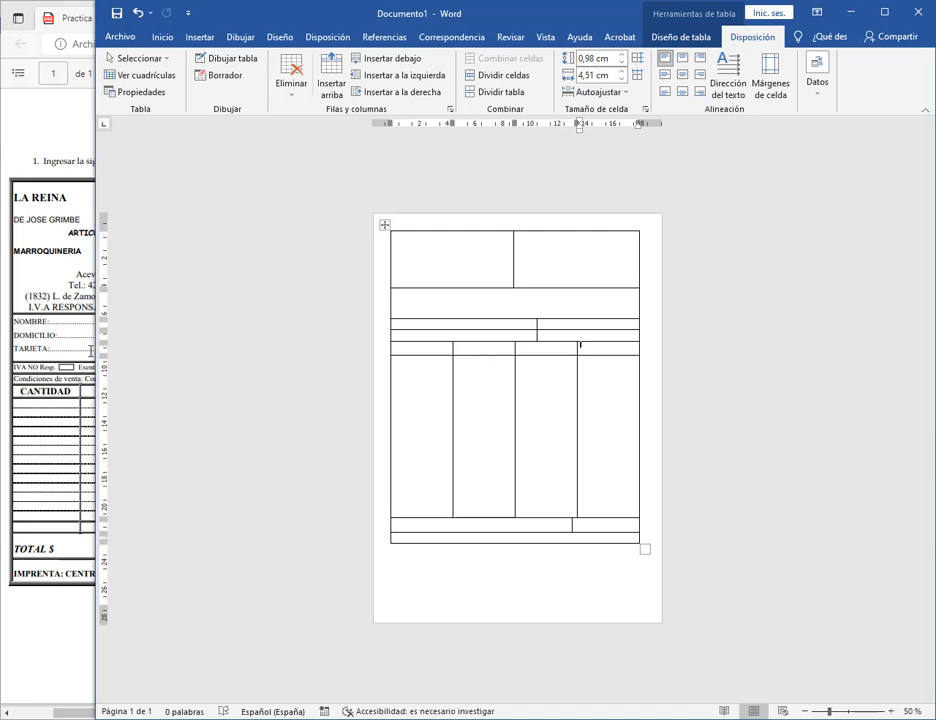
left_click_drag(91, 352, 366, 354)
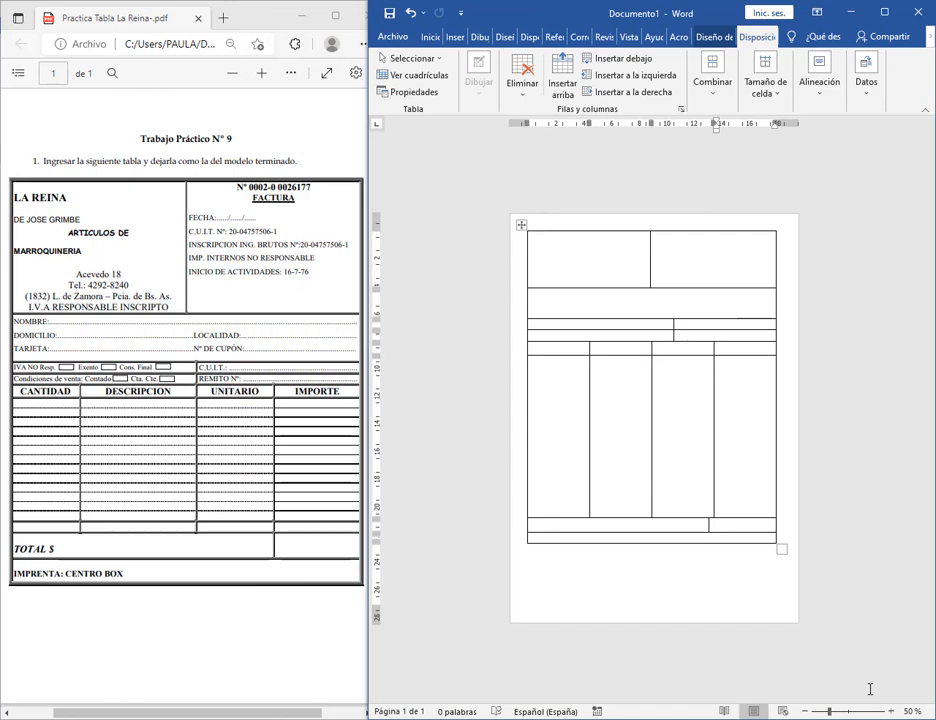
At 90% zoom, align the bottom-row divider and the last column border with each other.
left_click(893, 710)
left_click(893, 710)
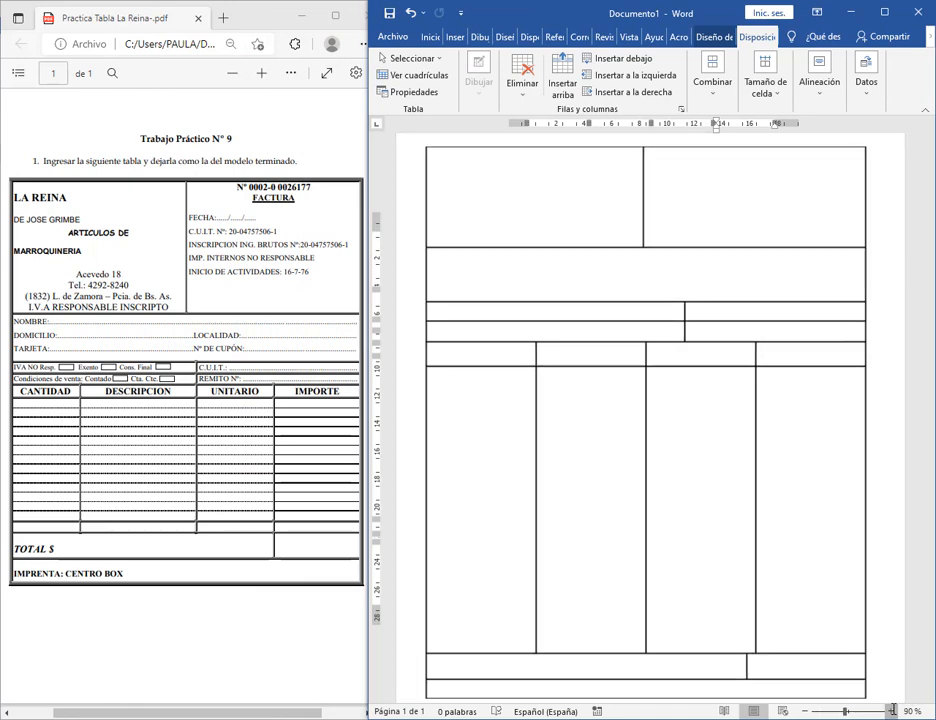
scroll(733, 537, "down", 2)
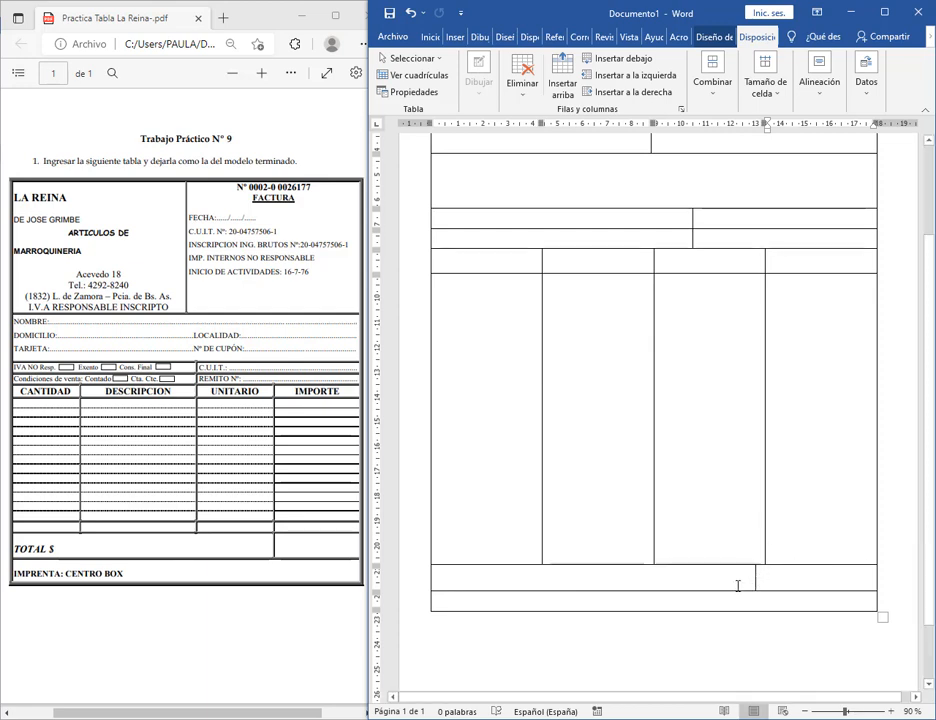
mouse_move(756, 575)
left_mouse_down()
mouse_move(769, 573)
mouse_move(761, 576)
left_mouse_up()
left_click(891, 711)
left_click(891, 711)
left_click(889, 711)
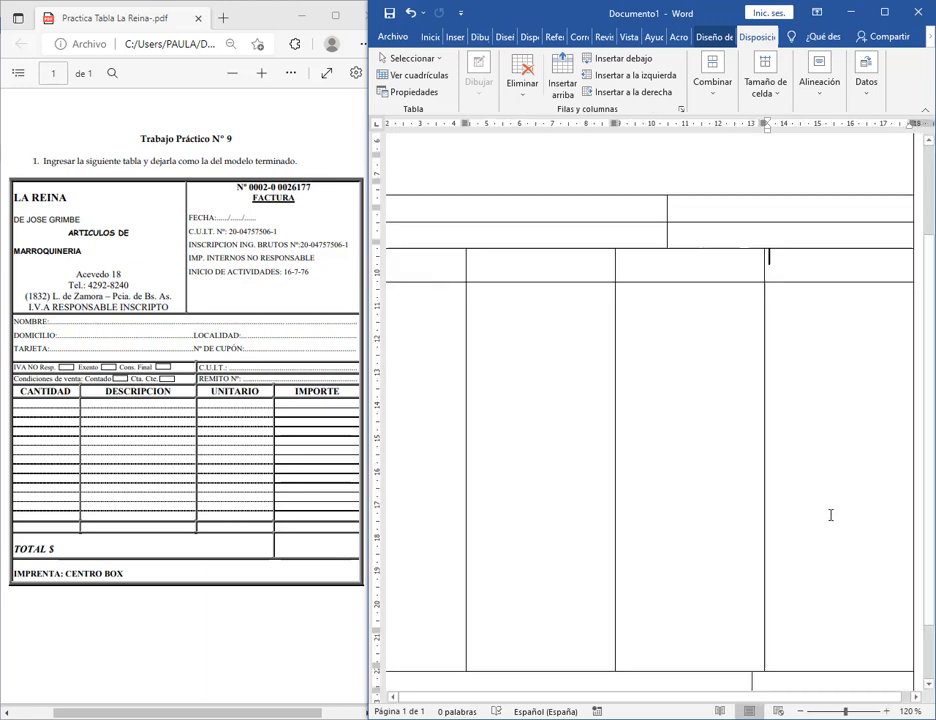
scroll(829, 513, "down", 3)
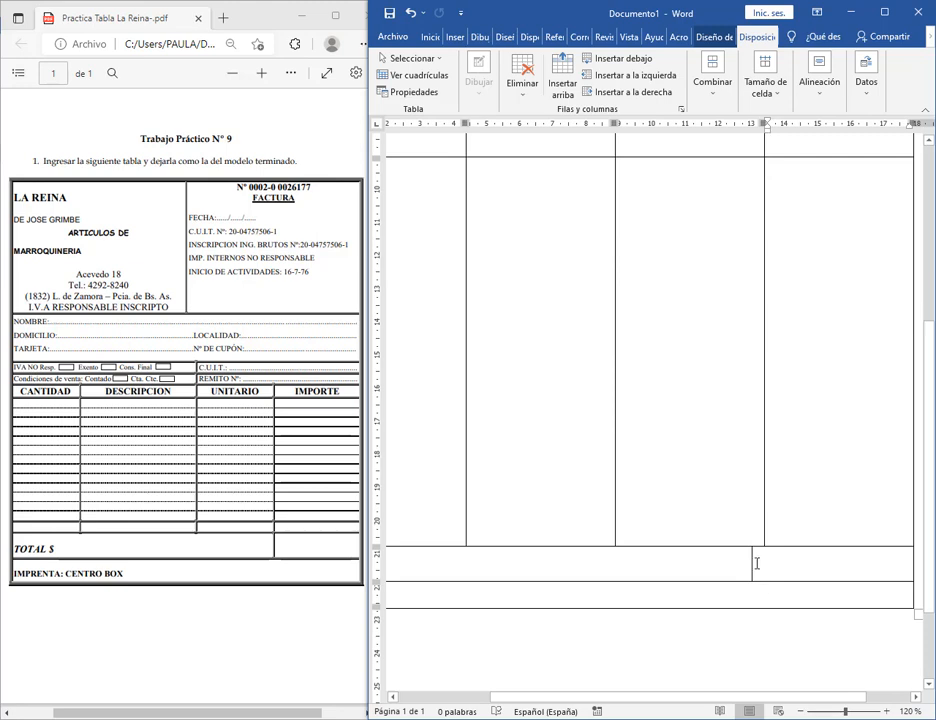
left_click_drag(753, 570, 771, 565)
scroll(760, 577, "up", 1)
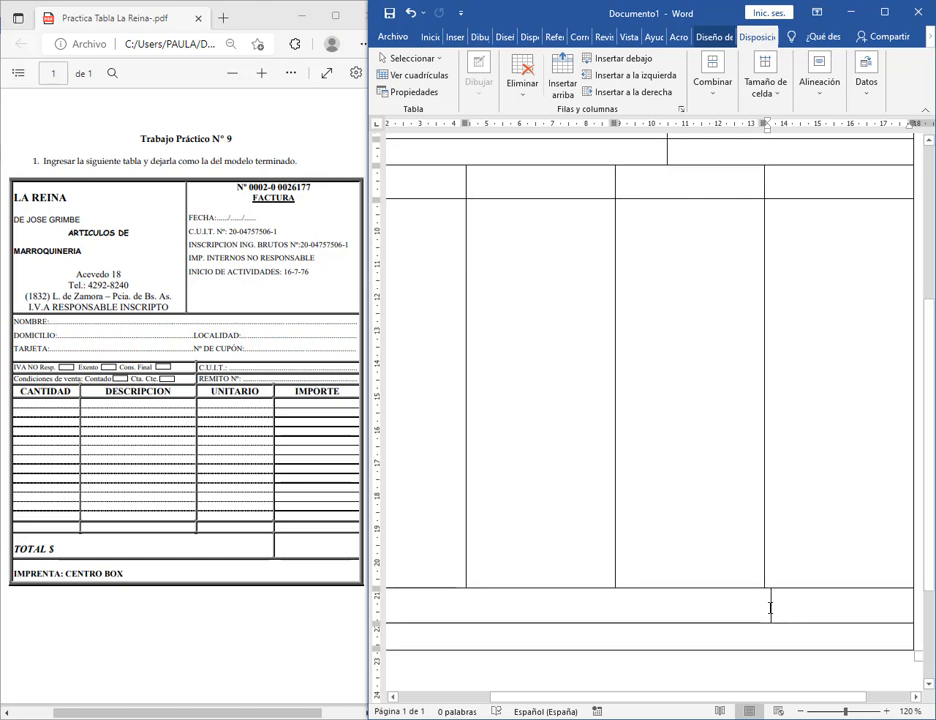
mouse_move(771, 607)
left_mouse_down()
mouse_move(763, 610)
mouse_move(771, 607)
left_mouse_up()
mouse_move(763, 490)
left_mouse_down()
mouse_move(771, 561)
mouse_move(771, 472)
left_mouse_up()
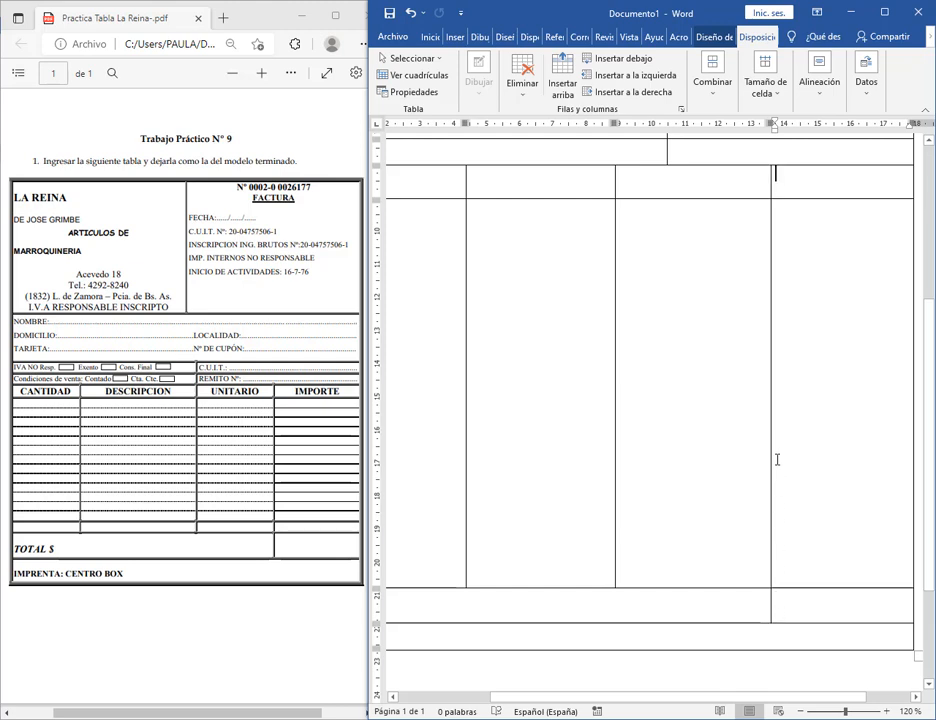
Widen the item area's second column and align the upper rows' border with it.
left_click(801, 711)
left_click(801, 711)
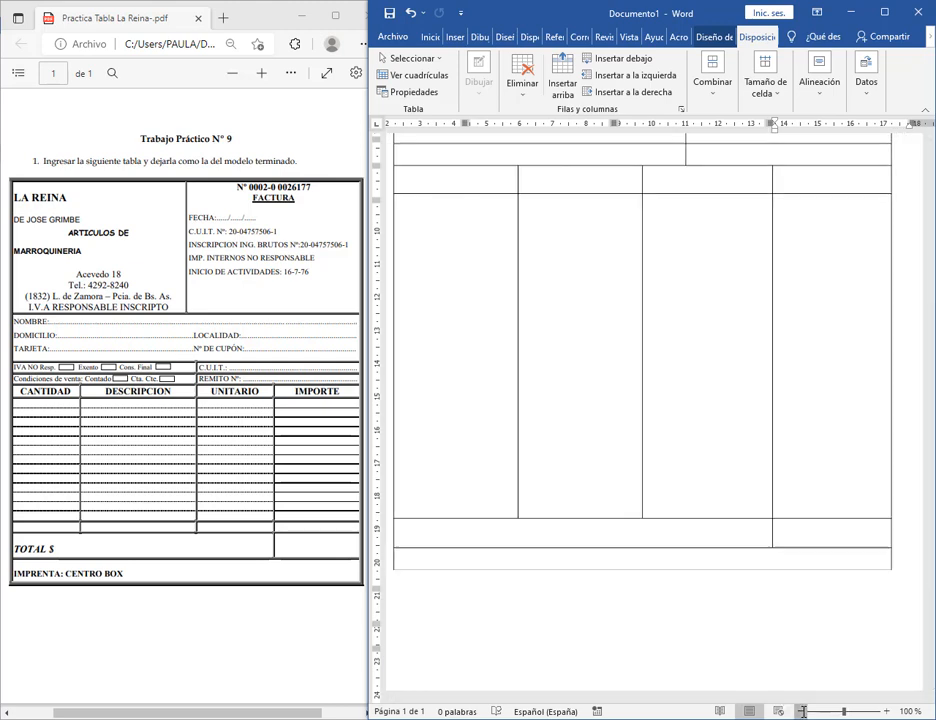
scroll(690, 334, "up", 4)
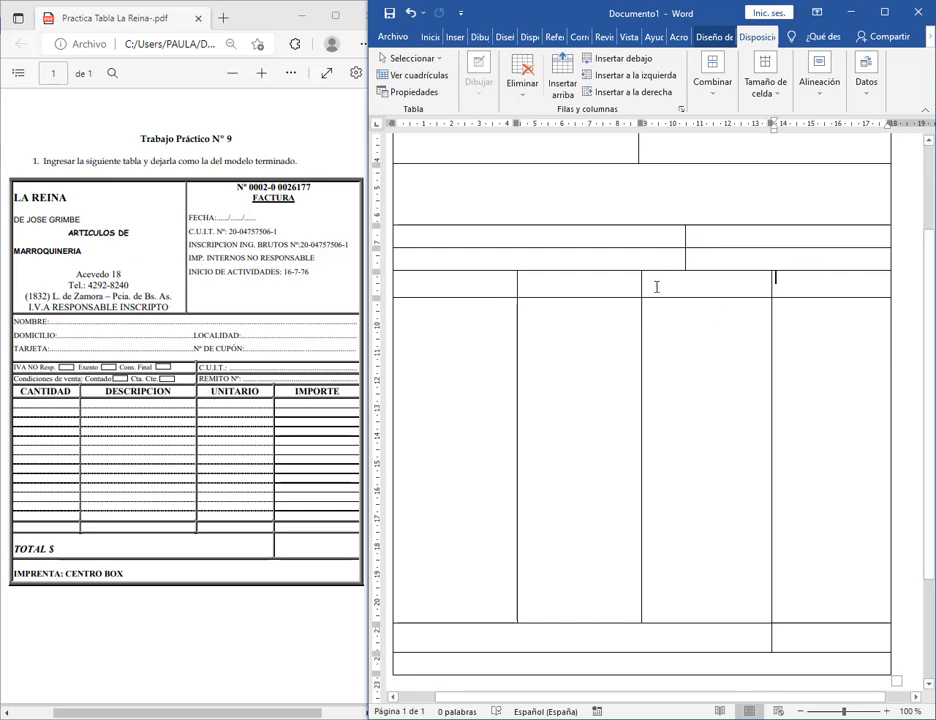
left_click_drag(642, 288, 688, 286)
left_click_drag(685, 236, 688, 237)
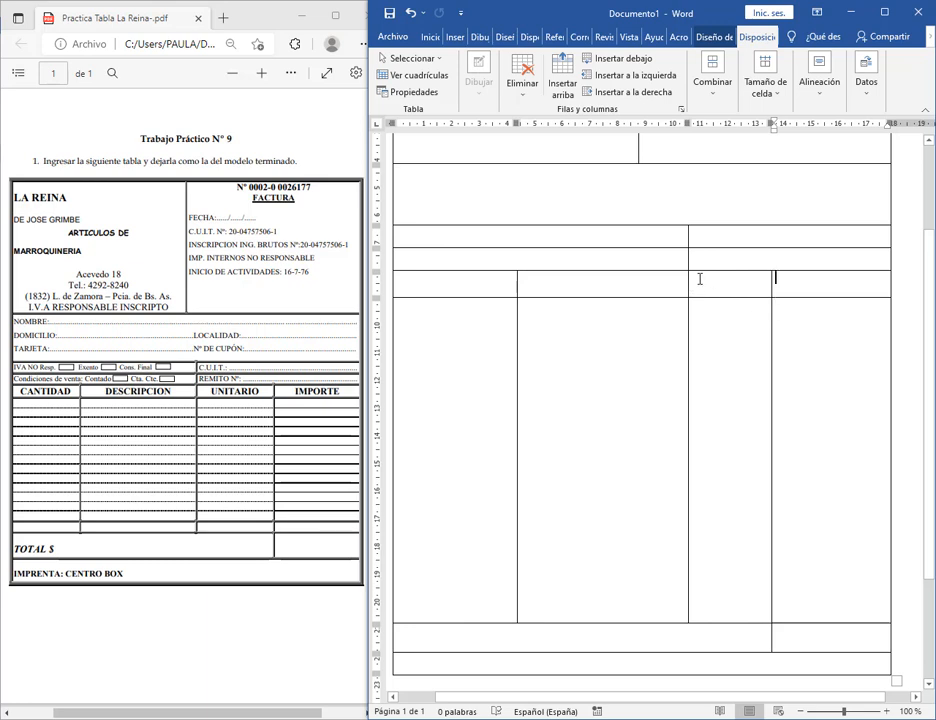
scroll(700, 280, "up", 1)
scroll(702, 278, "up", 3)
scroll(702, 278, "down", 3)
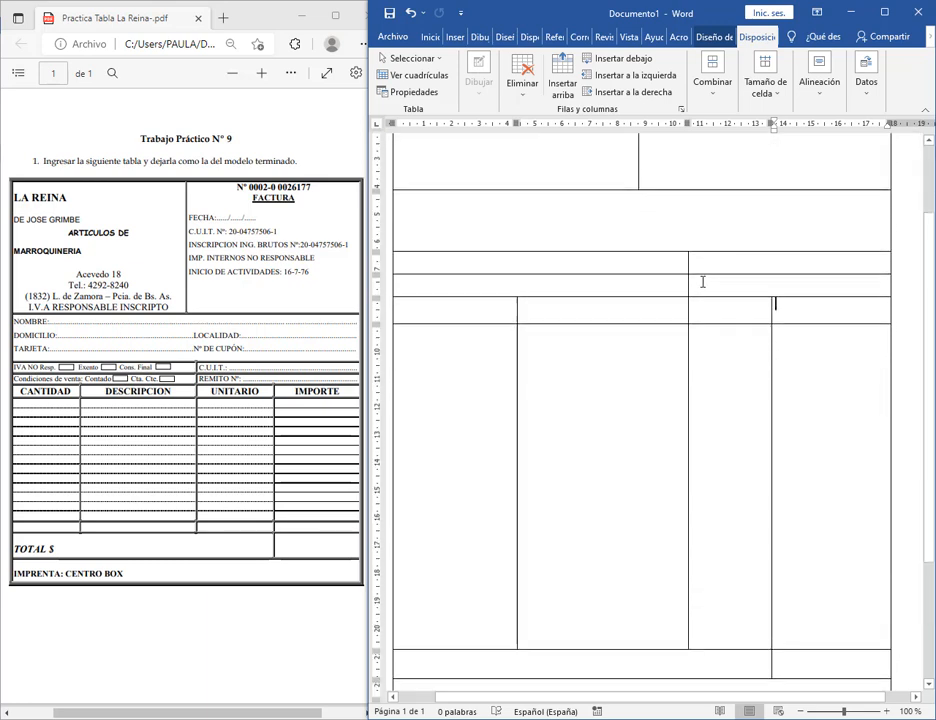
Make the table's first row taller, then select the four cells of the tall item row.
left_click(801, 711)
left_click(801, 711)
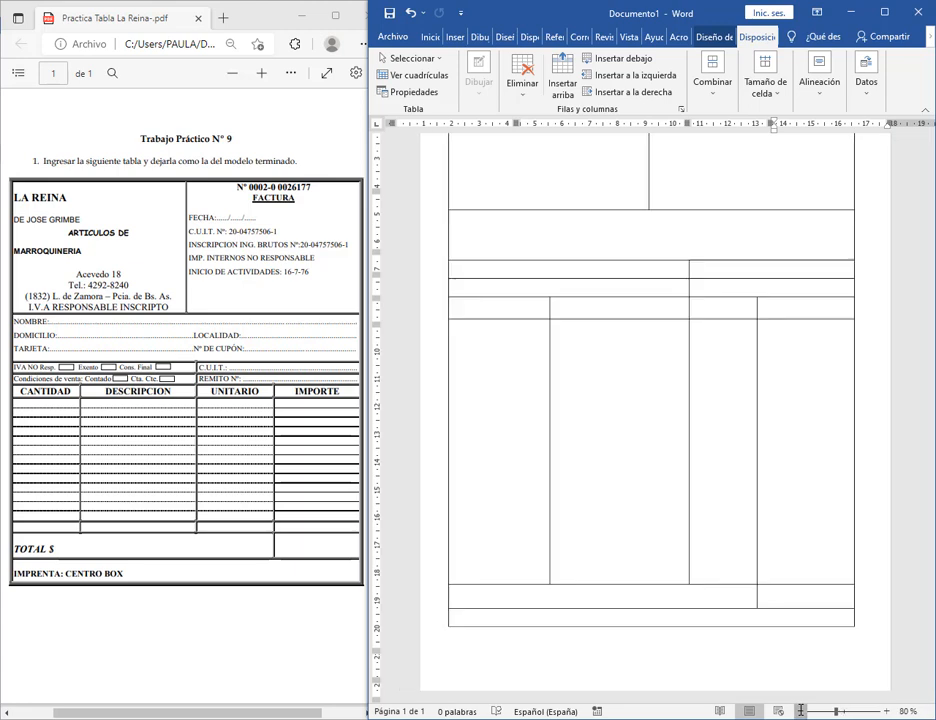
left_click(801, 711)
left_click(801, 711)
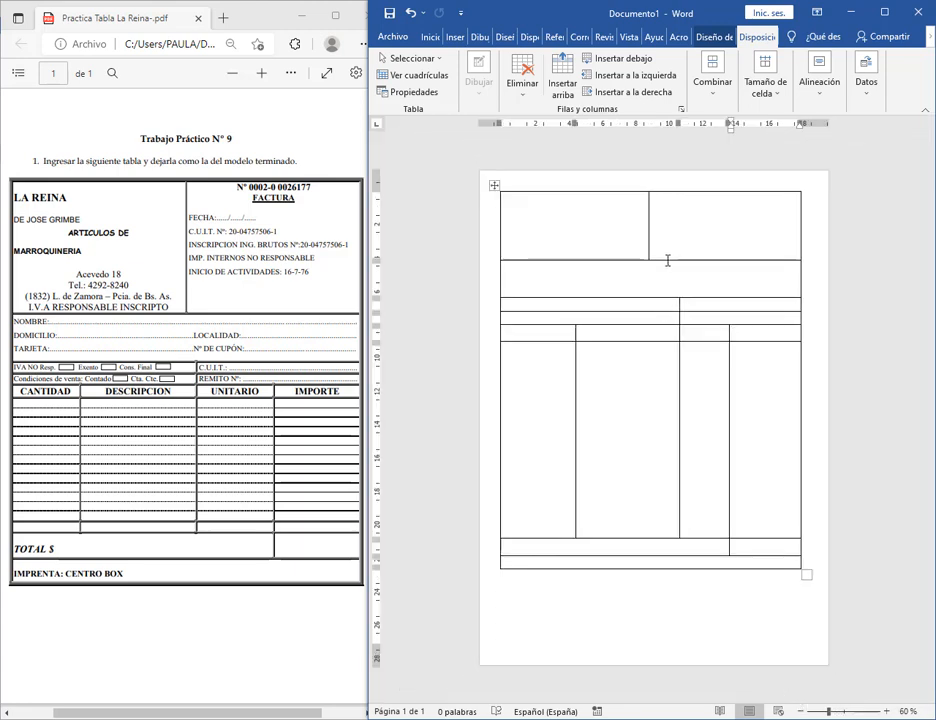
left_click_drag(667, 260, 671, 278)
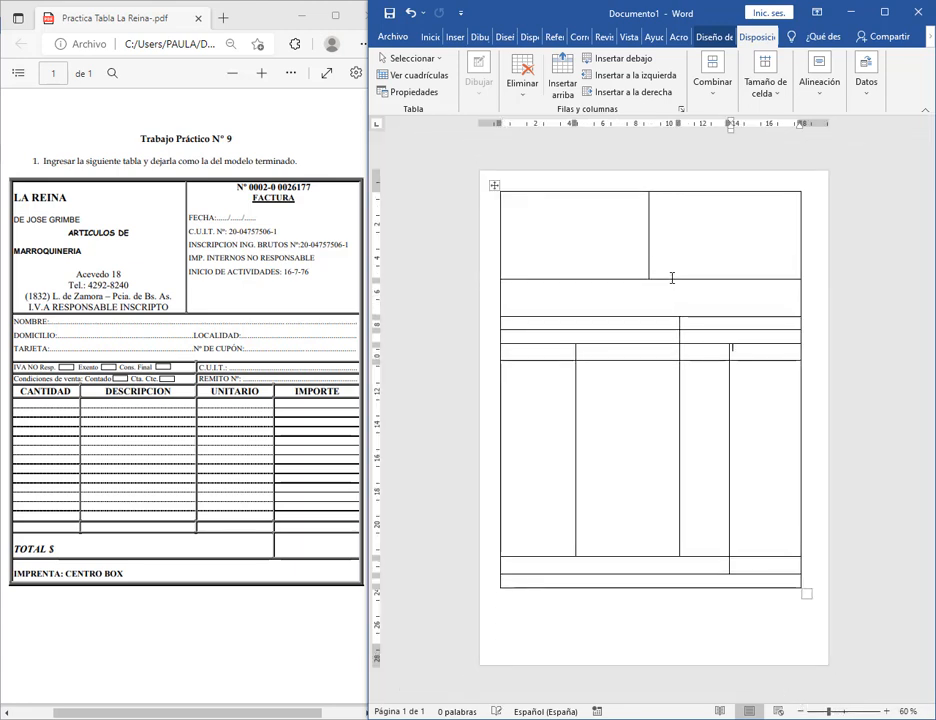
left_click(700, 437)
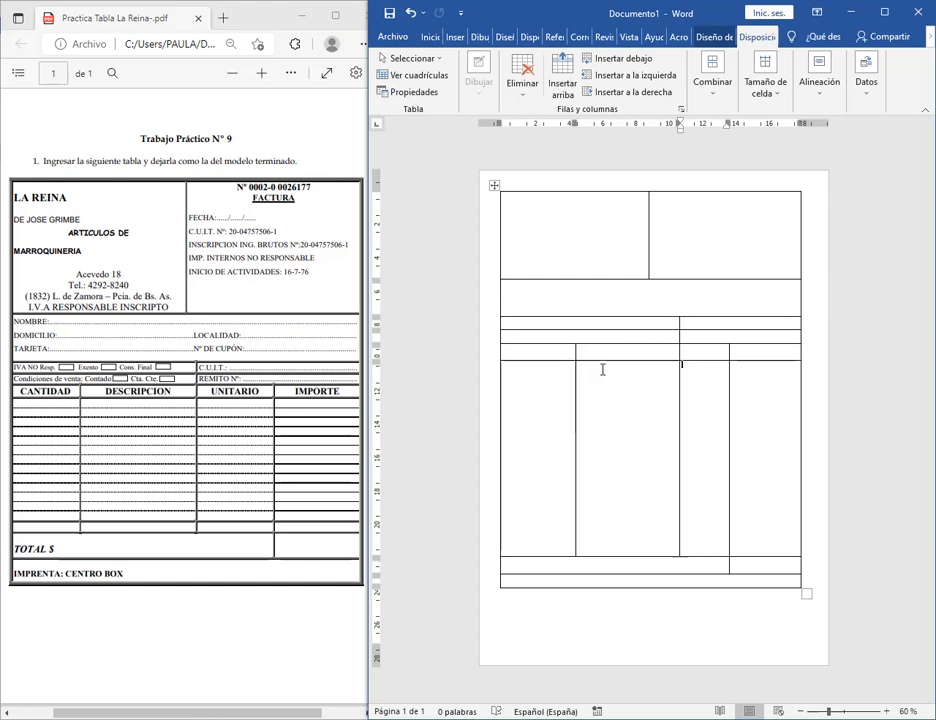
left_click_drag(534, 412, 759, 415)
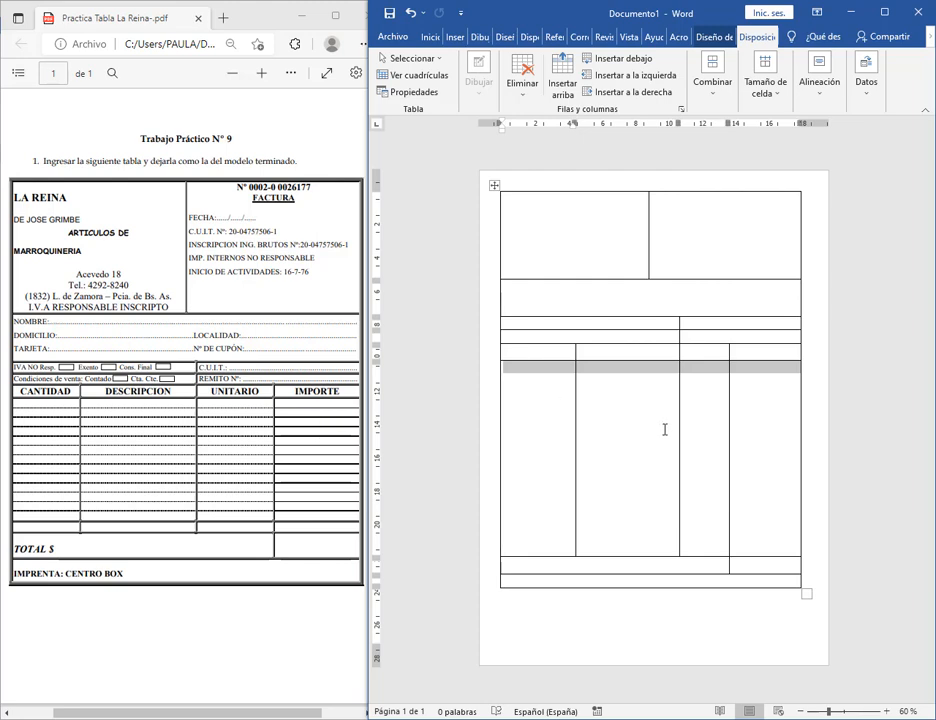
left_click(585, 412)
Widen Word over the PDF and split the tall item row into 4 columns by 14 rows via Dividir celdas.
left_click_drag(367, 146, 78, 150)
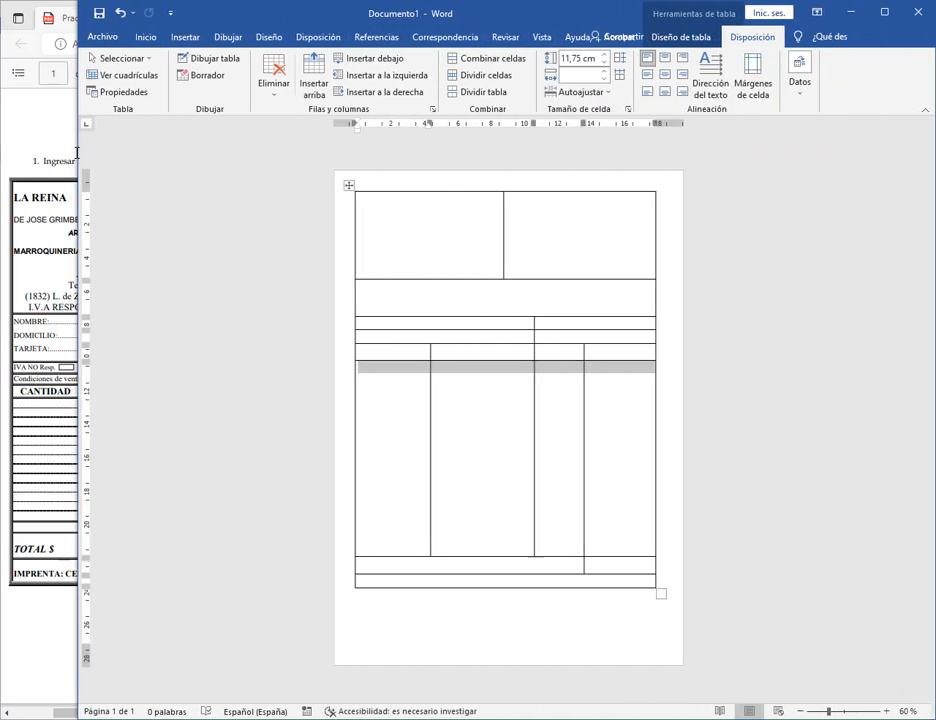
left_click(478, 75)
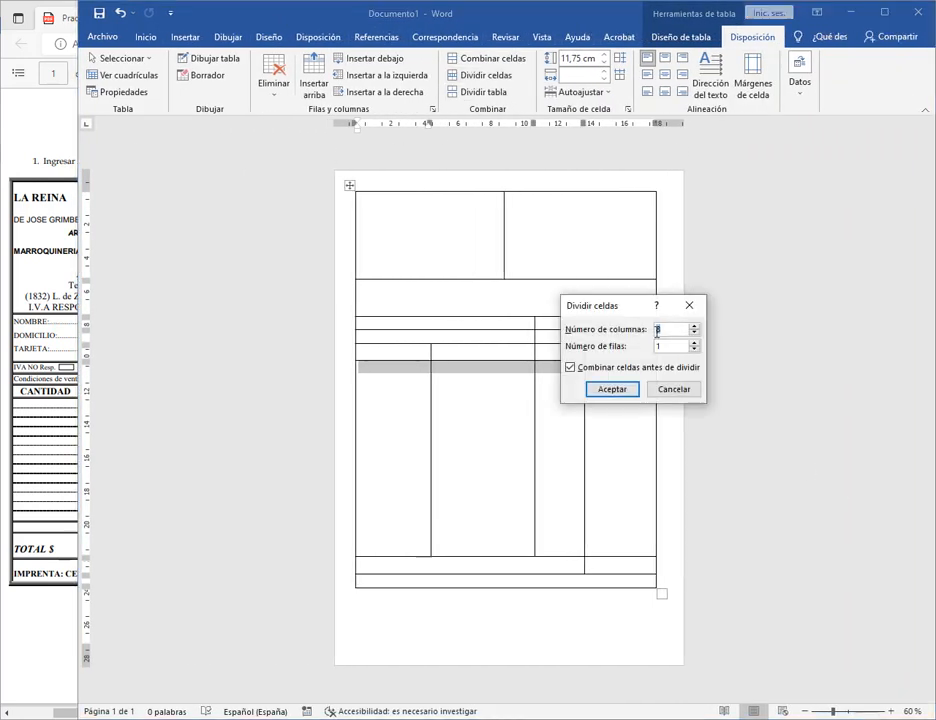
left_click_drag(637, 306, 644, 204)
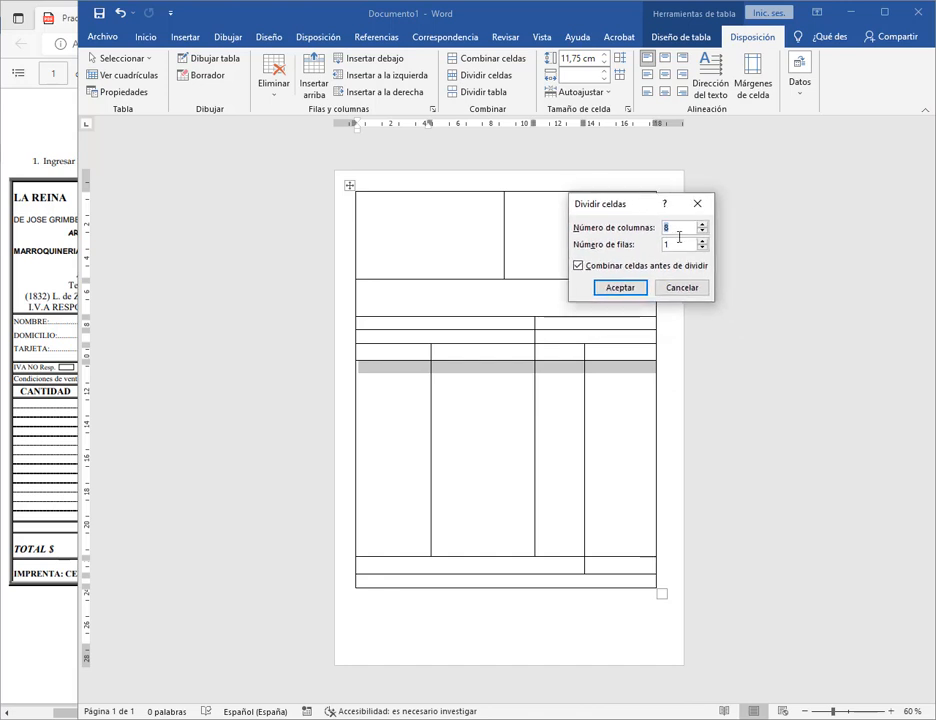
left_click(677, 228)
double_click(671, 227)
left_click(685, 244)
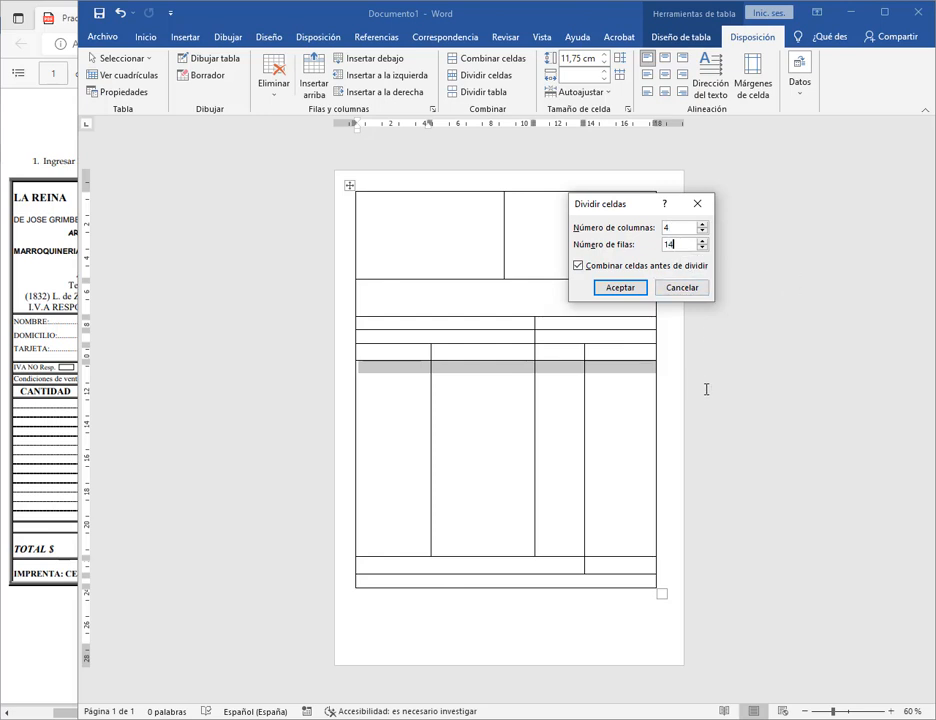
left_click(622, 287)
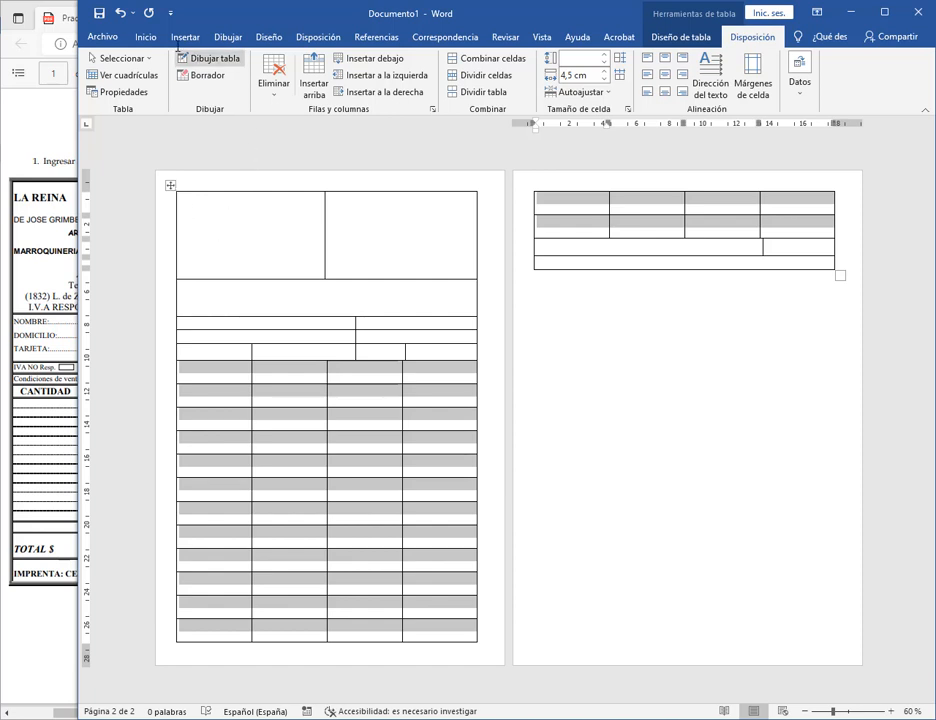
In the Párrafo dialog, set Anterior and Posterior to 0 pto and Interlineado to Sencillo.
left_click(146, 37)
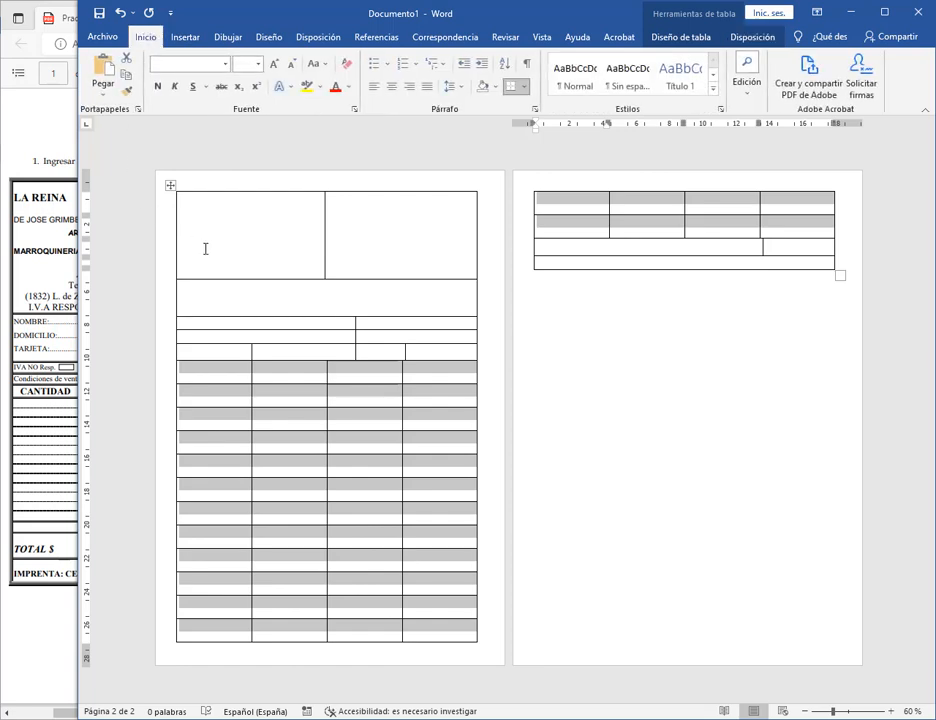
left_click(535, 109)
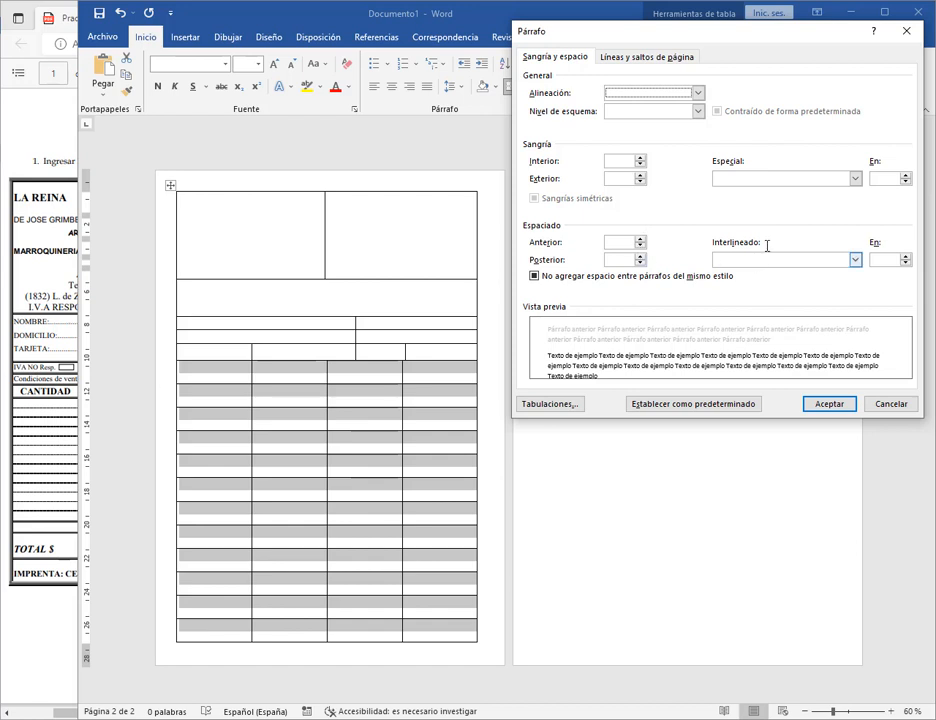
left_click(640, 245)
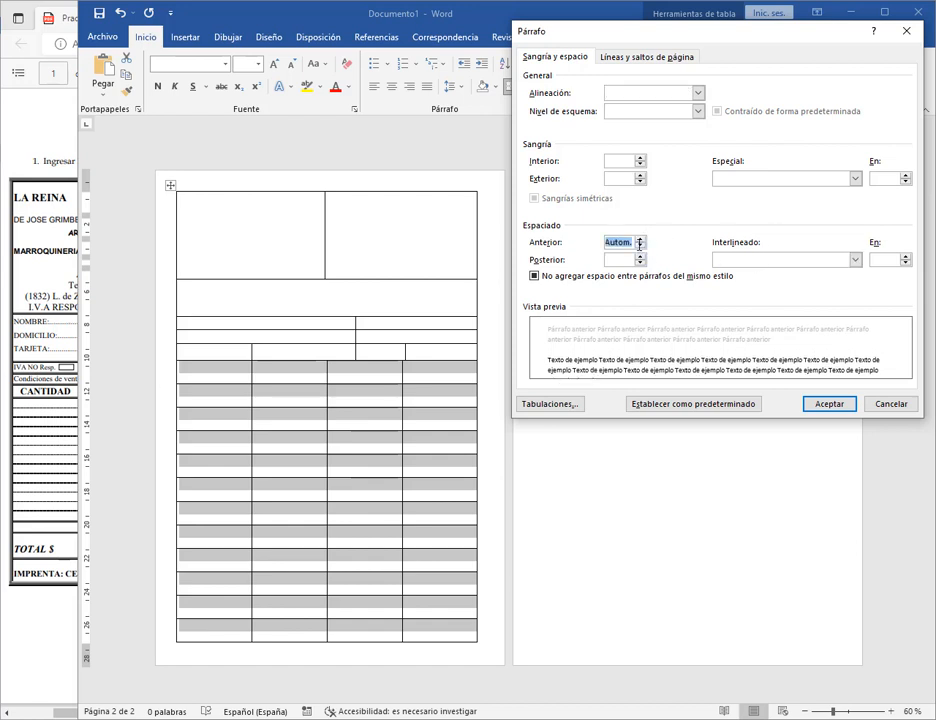
left_click(641, 240)
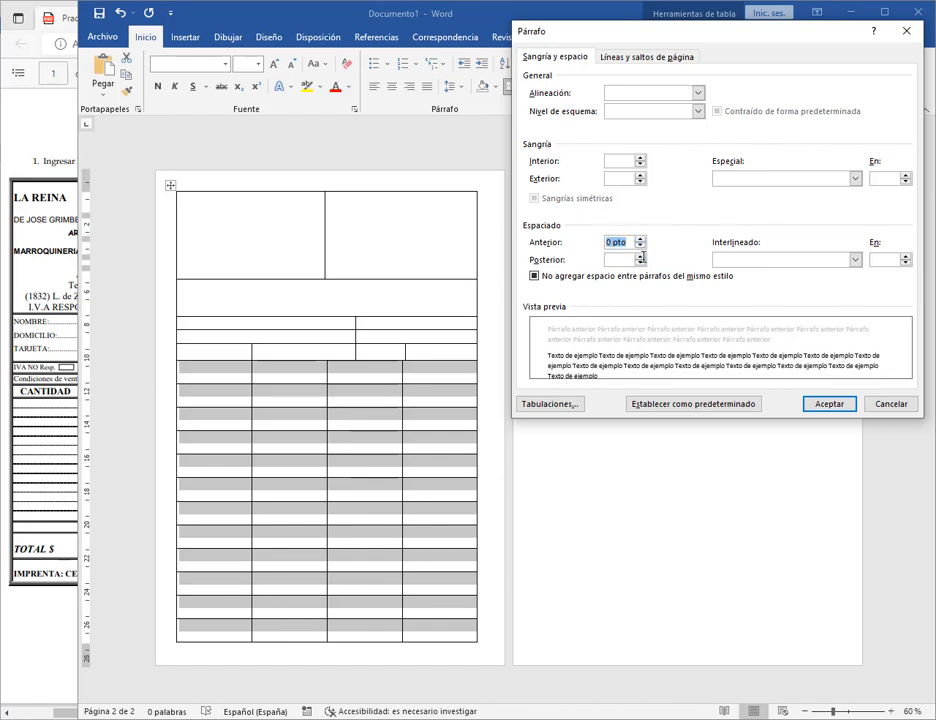
left_click(640, 258)
left_click(618, 243)
left_click(760, 260)
left_click(745, 273)
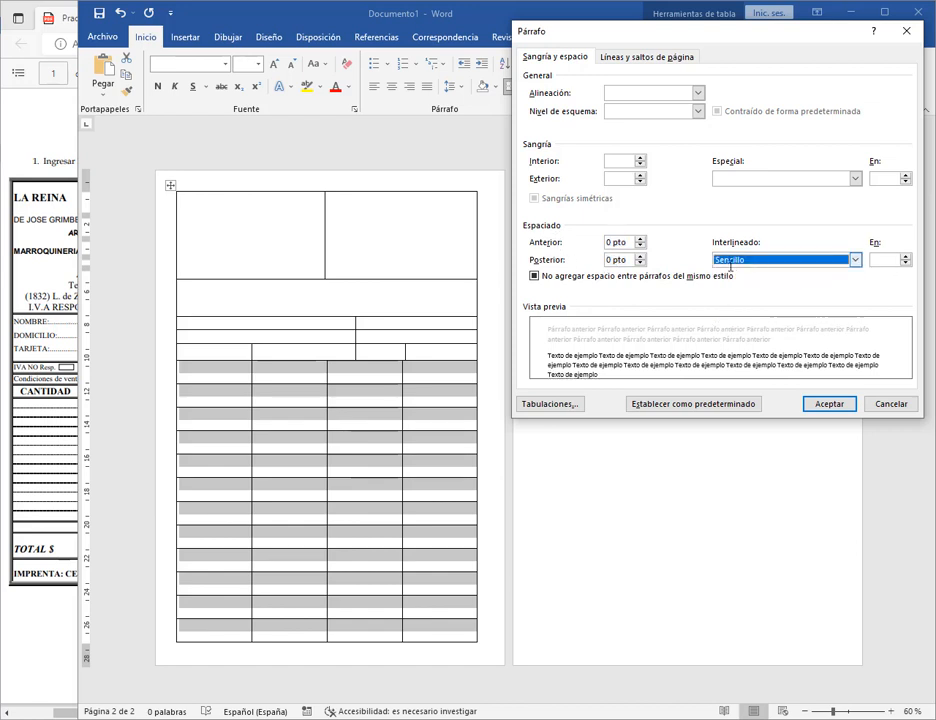
left_click(829, 404)
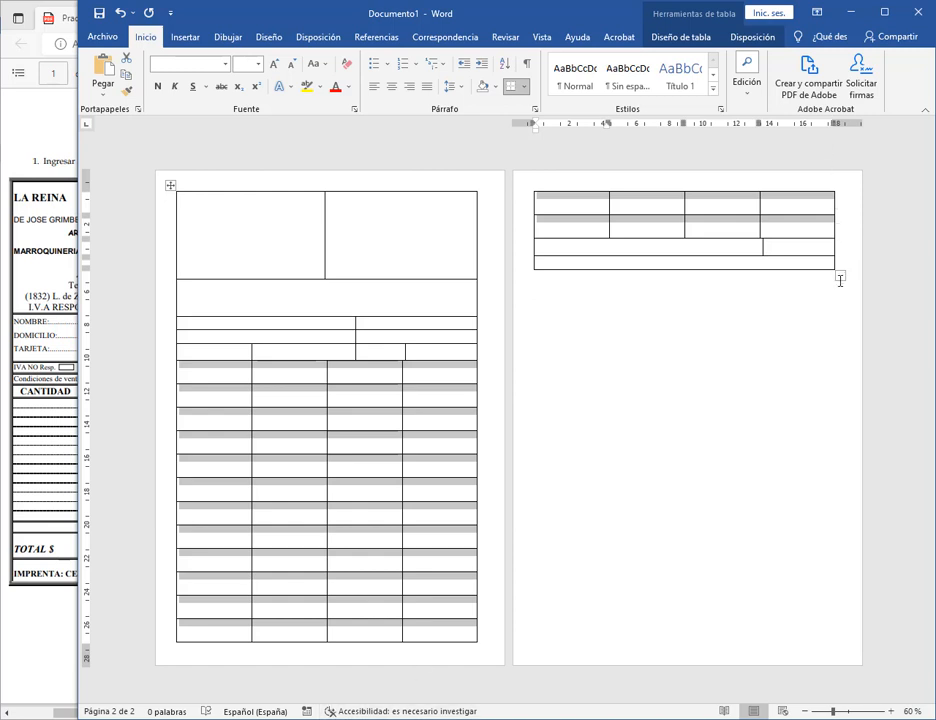
left_click_drag(840, 281, 827, 251)
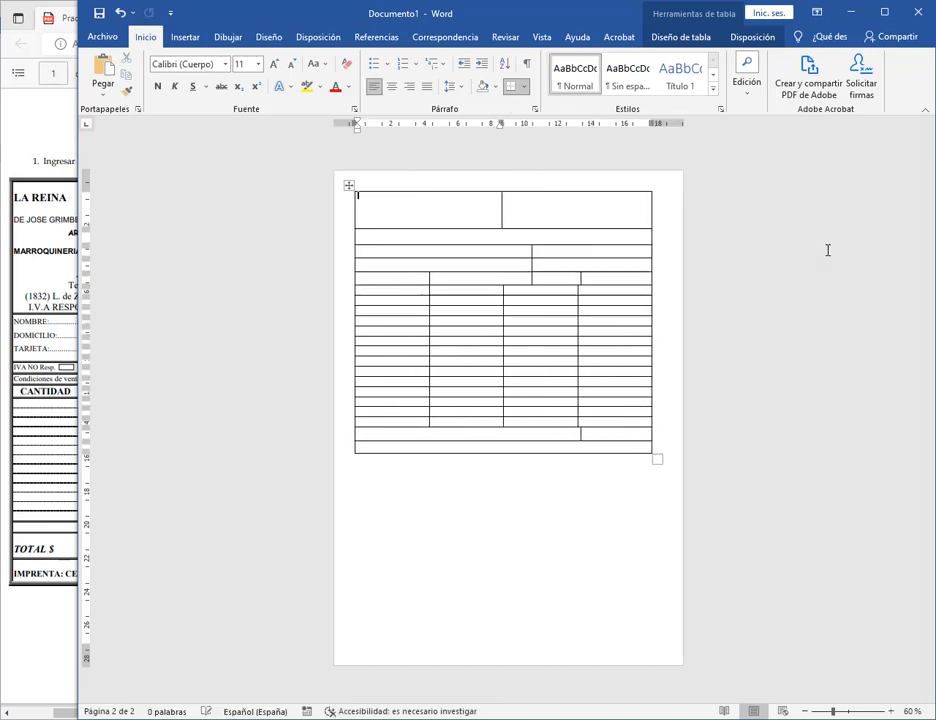
left_click_drag(648, 552, 648, 589)
left_click(543, 324)
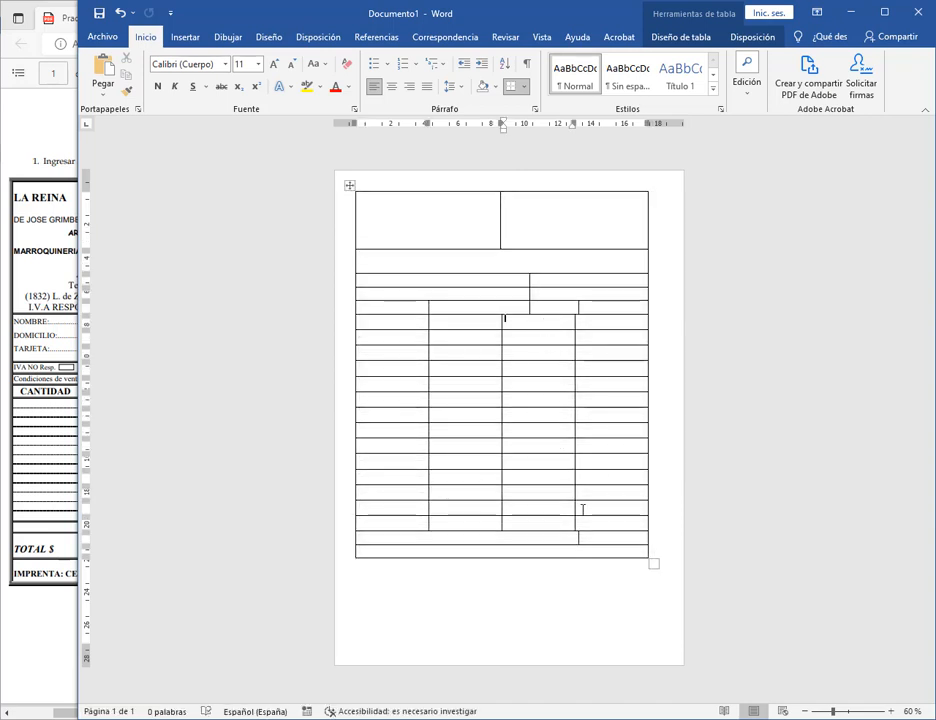
left_click_drag(516, 272, 516, 299)
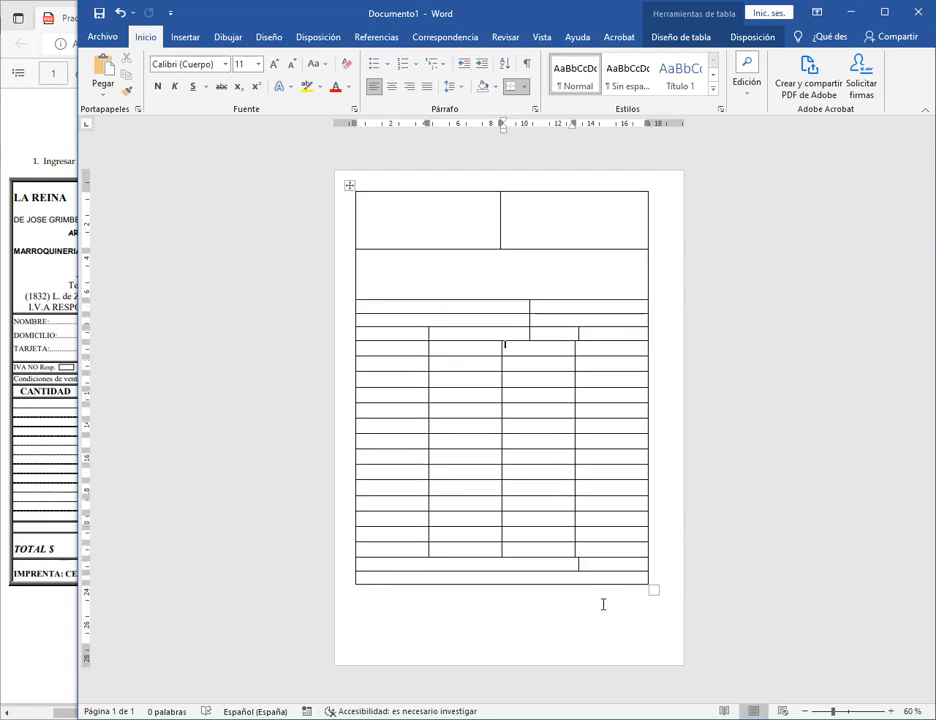
left_click_drag(77, 443, 396, 443)
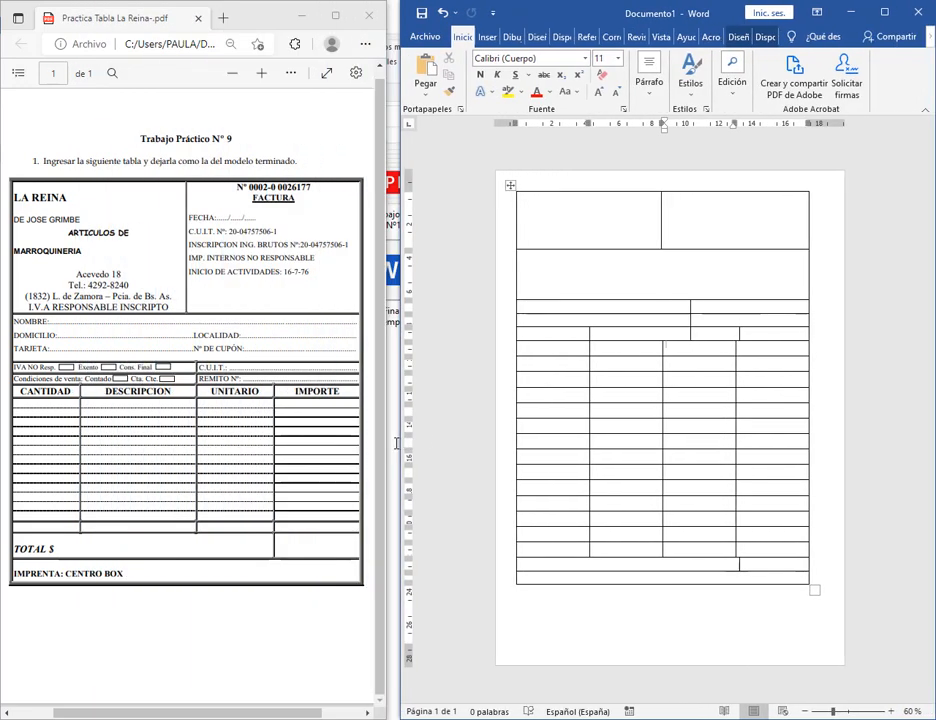
left_click_drag(738, 334, 741, 348)
left_click(733, 347)
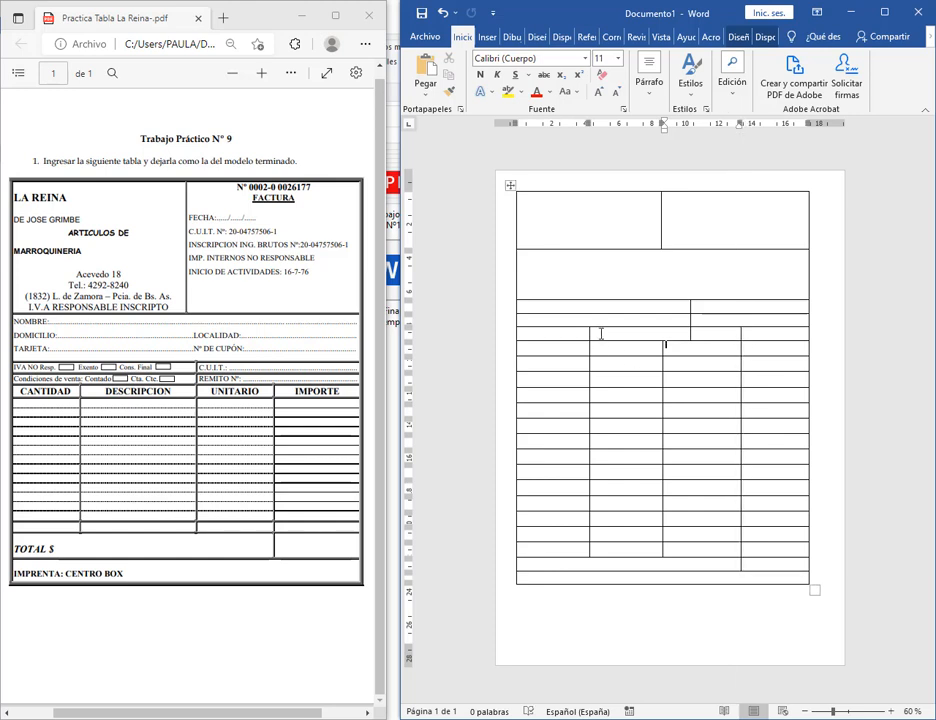
left_click(696, 331)
left_click(648, 332)
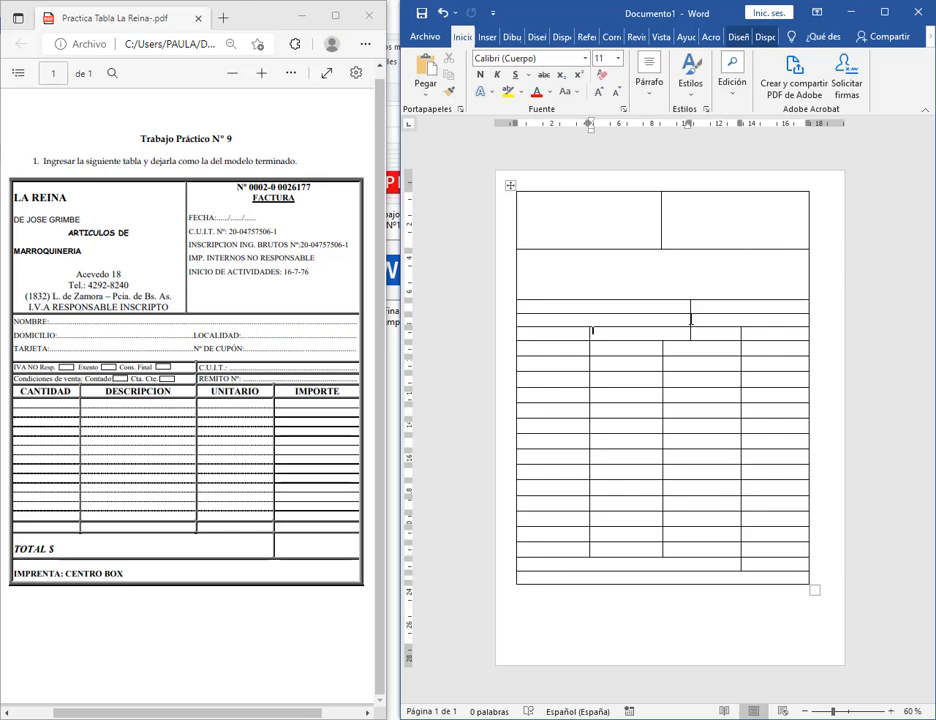
left_click(643, 306)
left_click(564, 336)
left_click(629, 339)
Type CANTIDAD as the heading of the first item column.
left_click(573, 336)
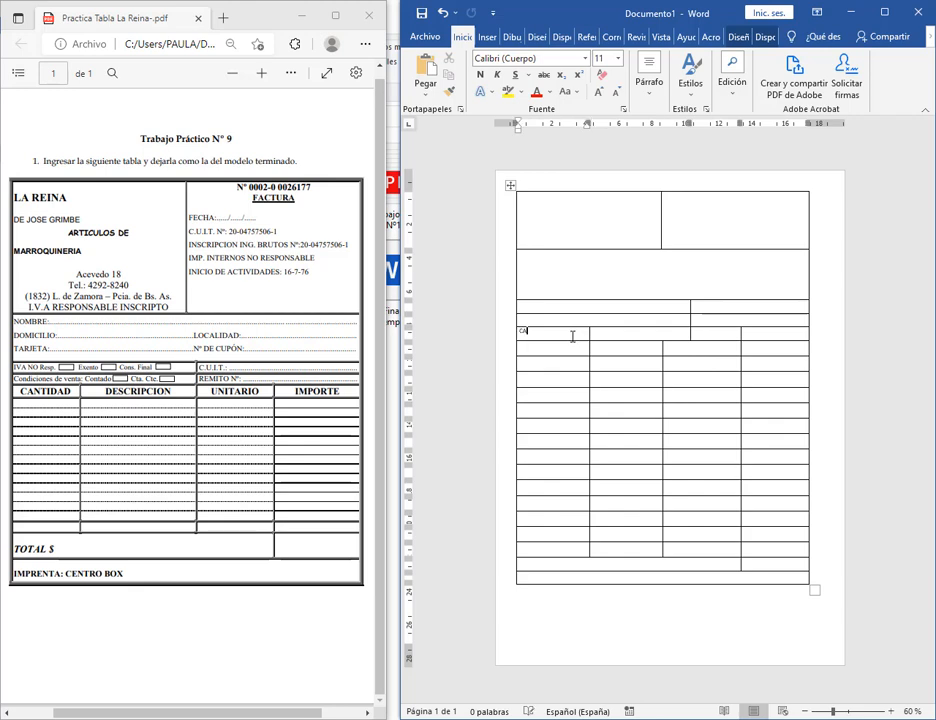
type("CANTIDAD")
left_click(655, 333)
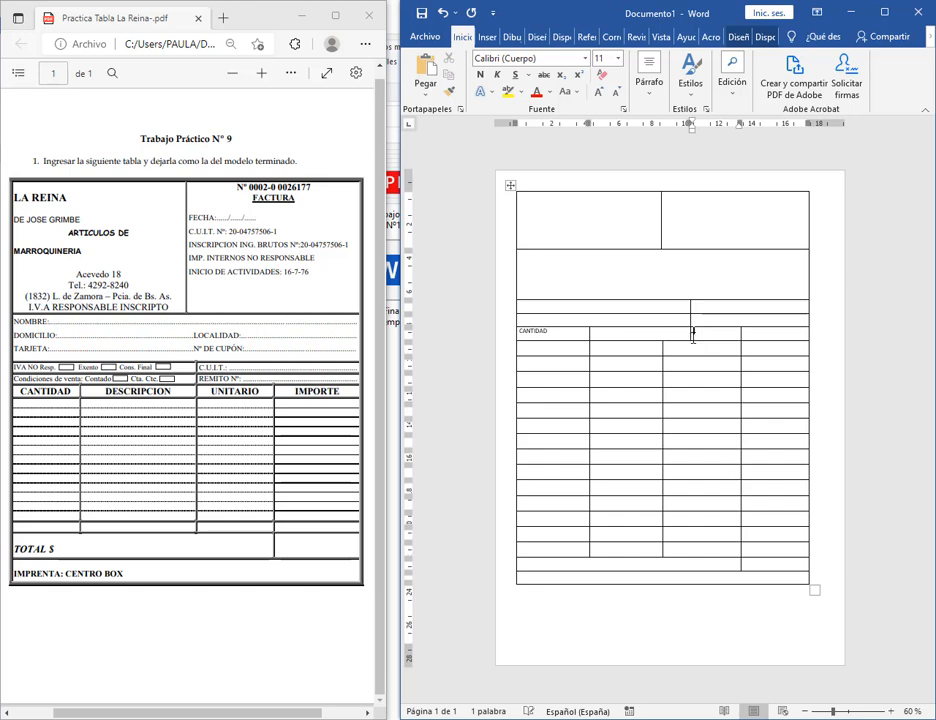
Realign the third and fourth column dividers in the CANTIDAD row.
left_click(705, 336)
left_click_drag(690, 334, 663, 338)
left_click_drag(663, 333, 691, 334)
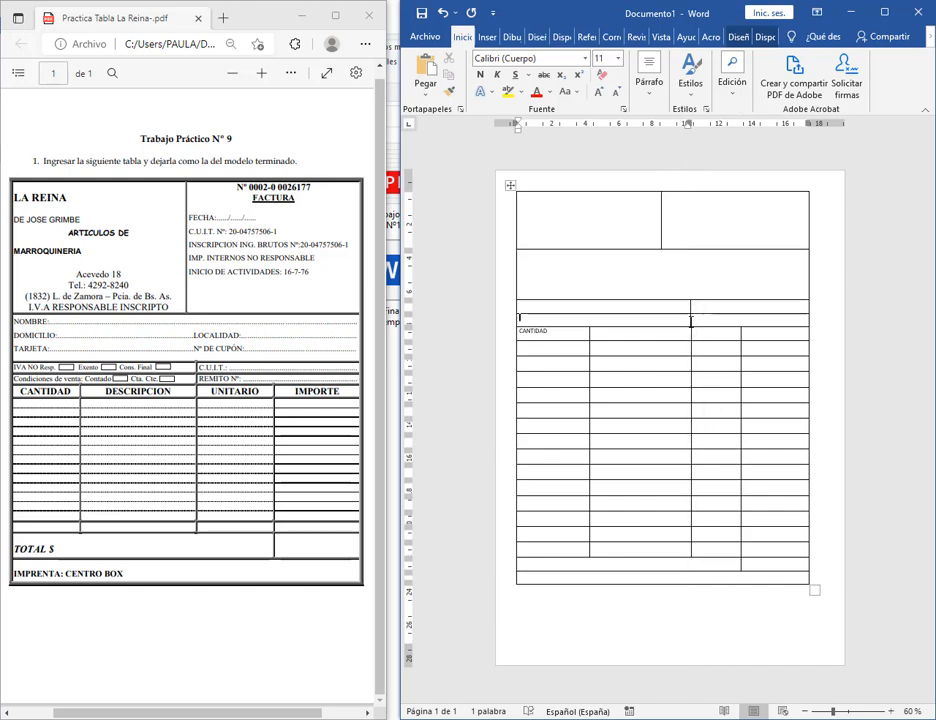
mouse_move(691, 410)
left_mouse_down()
mouse_move(679, 410)
mouse_move(687, 413)
left_mouse_up()
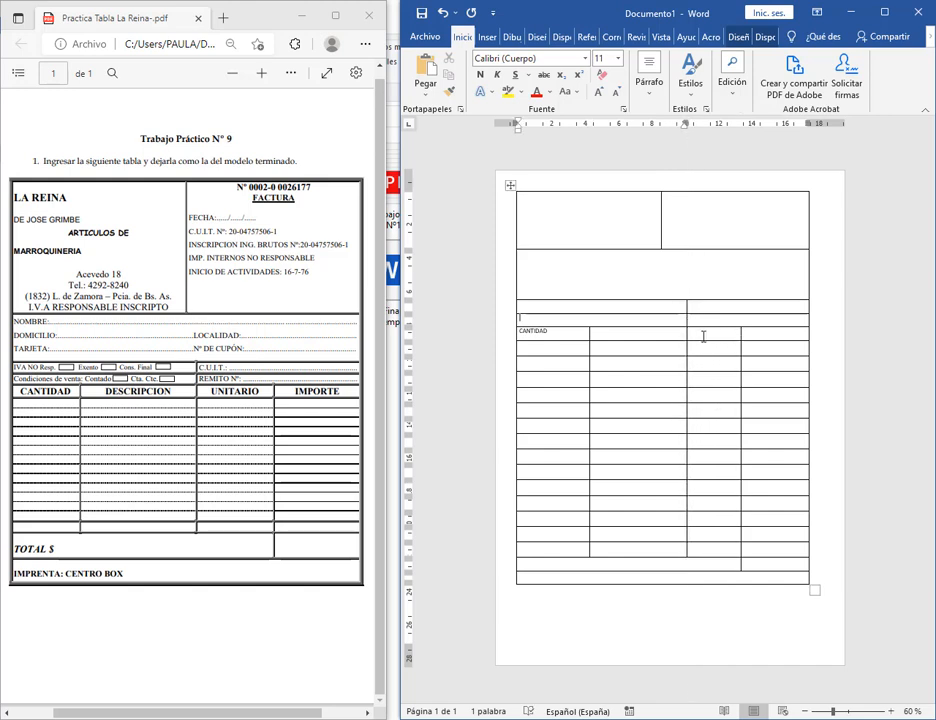
left_click_drag(687, 330, 682, 330)
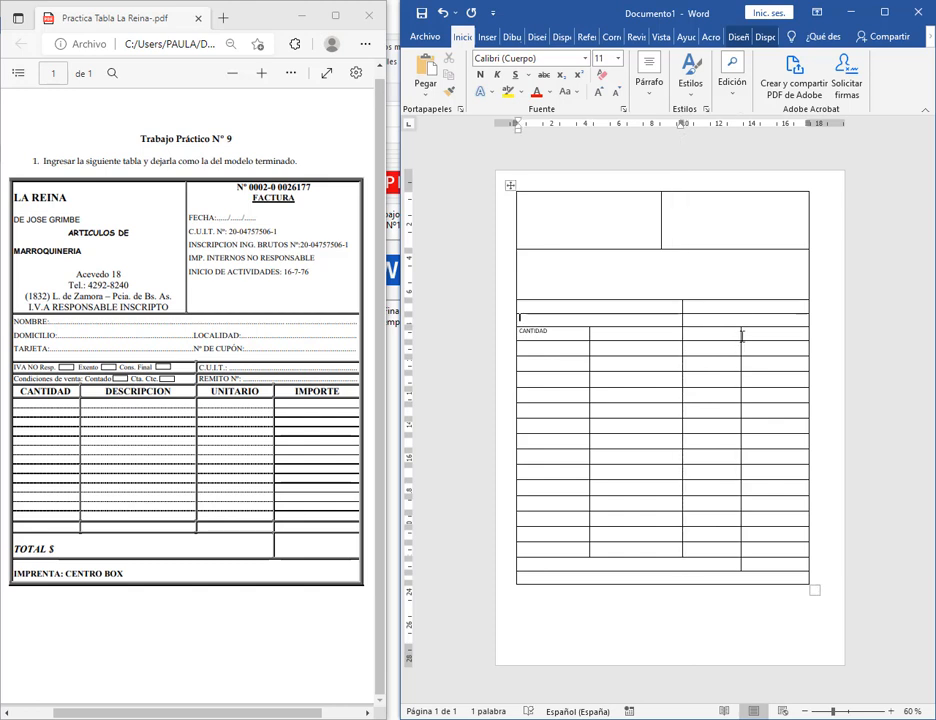
left_click_drag(742, 335, 745, 335)
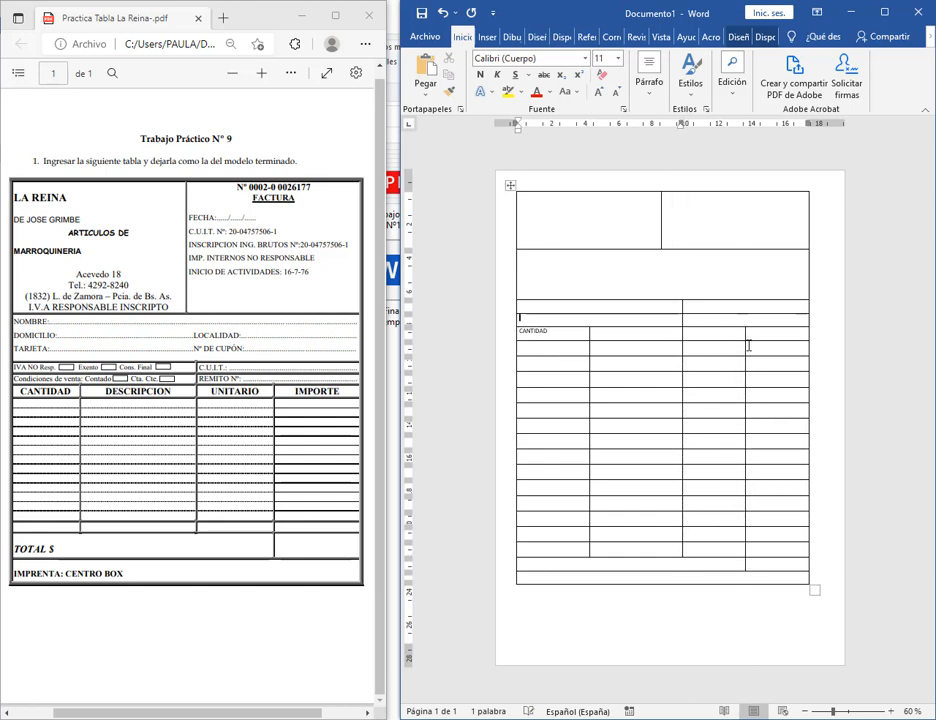
Drag the top header row's bottom border down to make it taller.
left_click(696, 562)
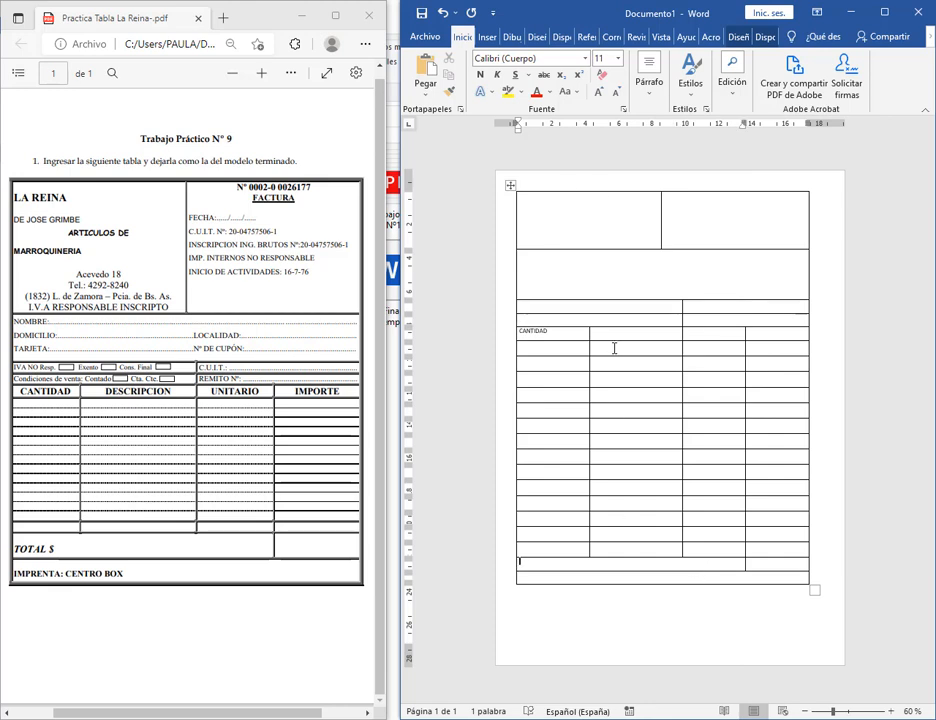
left_click(667, 333)
left_click(712, 334)
left_click(752, 331)
left_click(691, 277)
left_click_drag(713, 249, 715, 285)
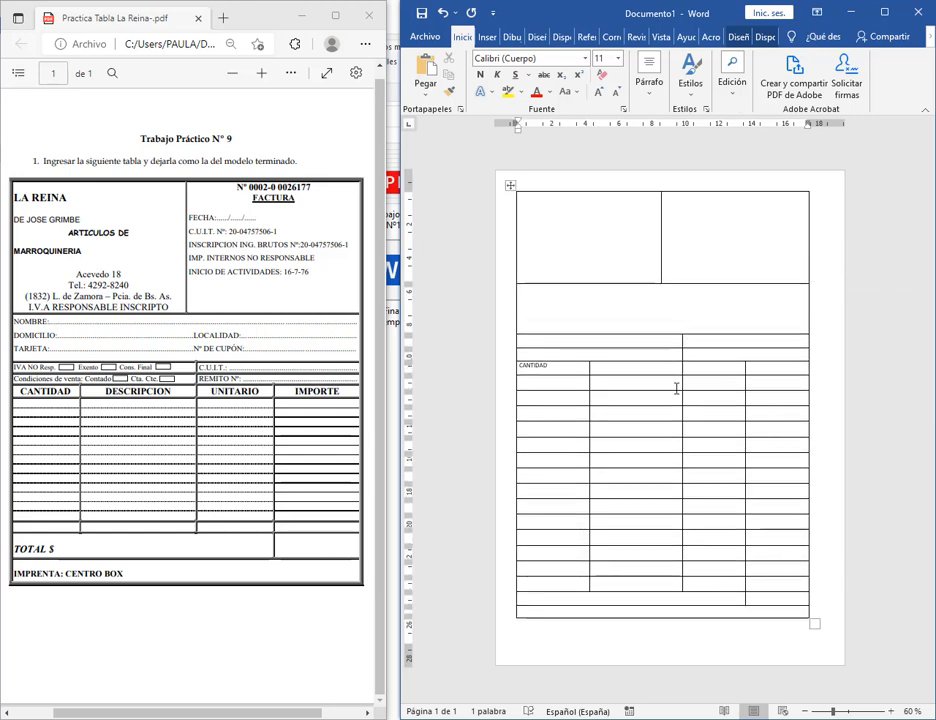
Apply Autoajustar al contenido to the whole invoice table.
left_click(567, 370)
left_click(510, 184)
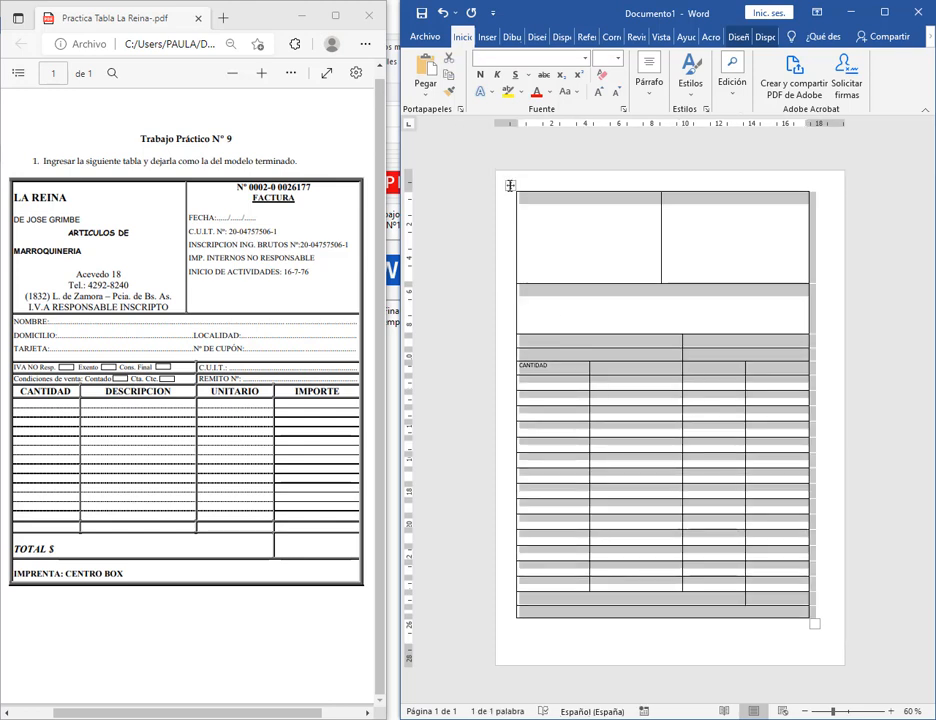
right_click(510, 185)
mouse_move(620, 361)
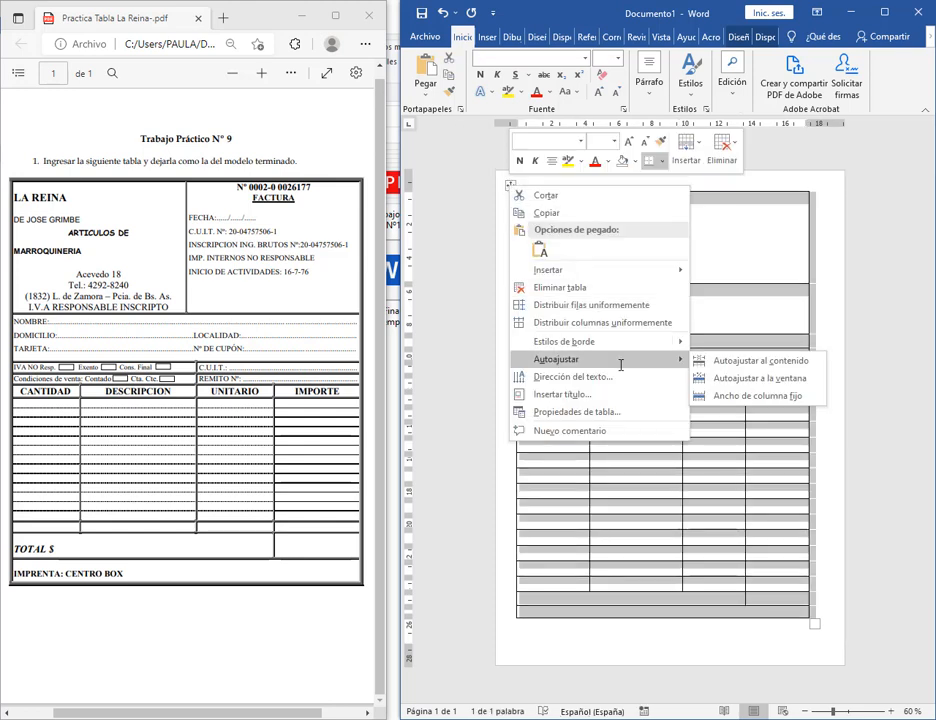
left_click(761, 361)
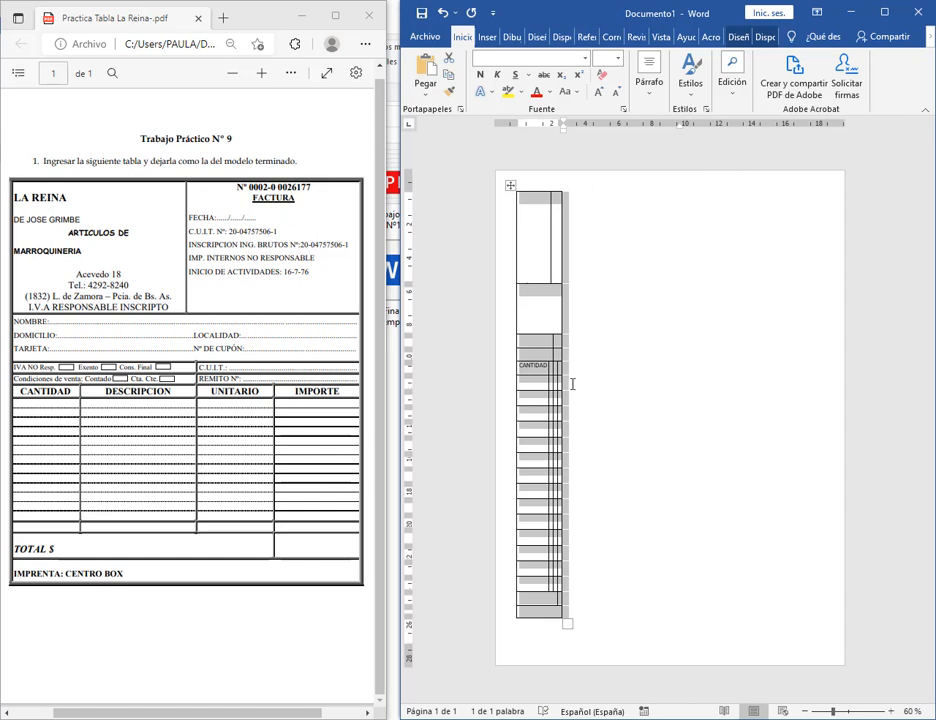
Undo the fit-to-contents change, keeping the table full width with CANTIDAD intact.
left_click(539, 209)
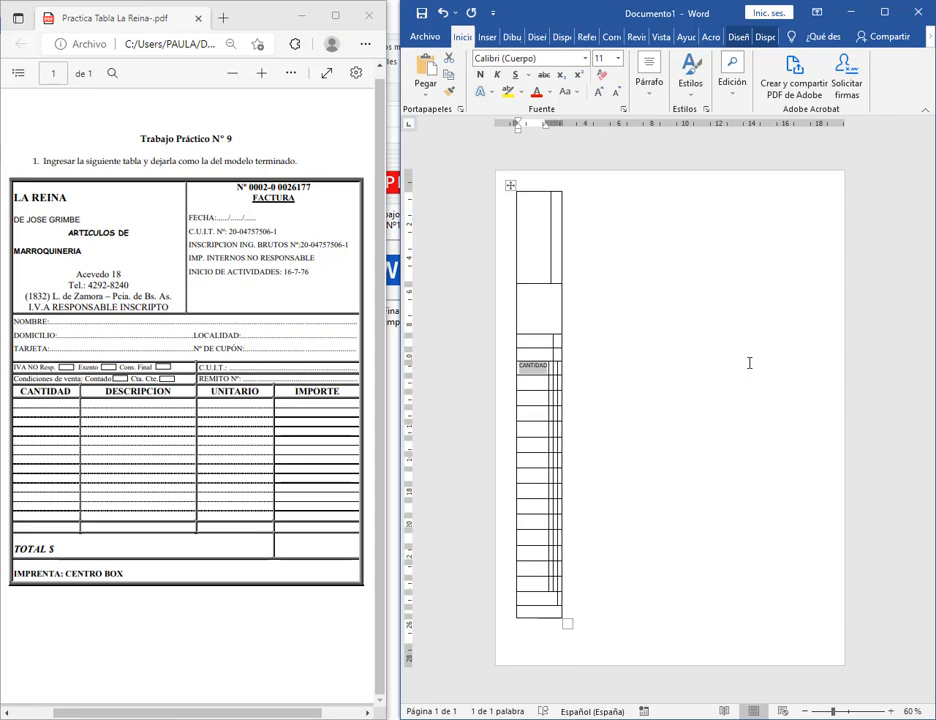
key("Delete")
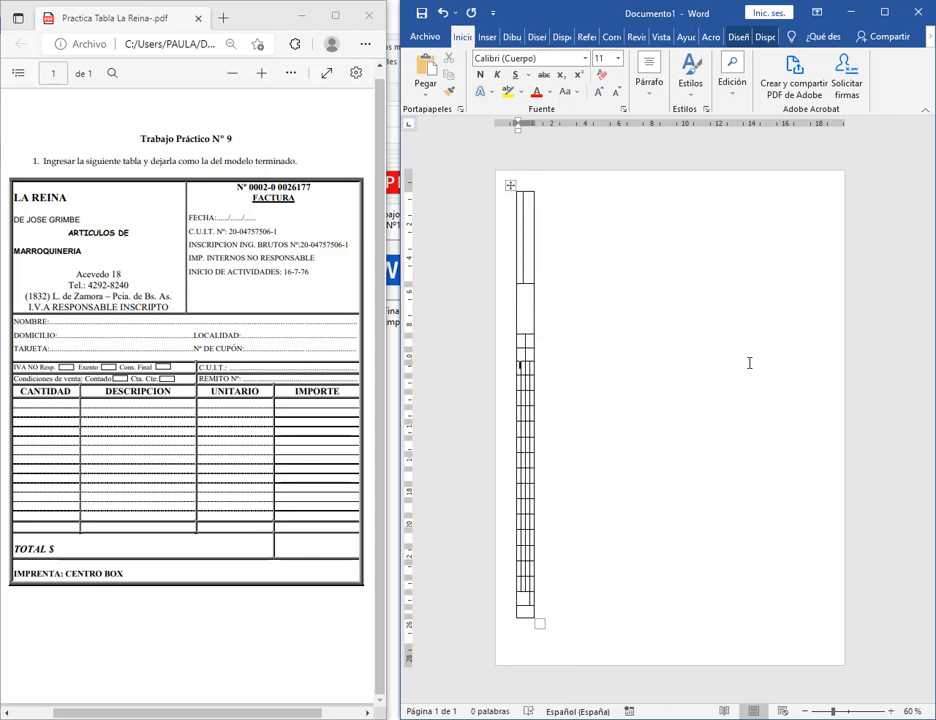
key("ctrl+z")
key("ctrl+z")
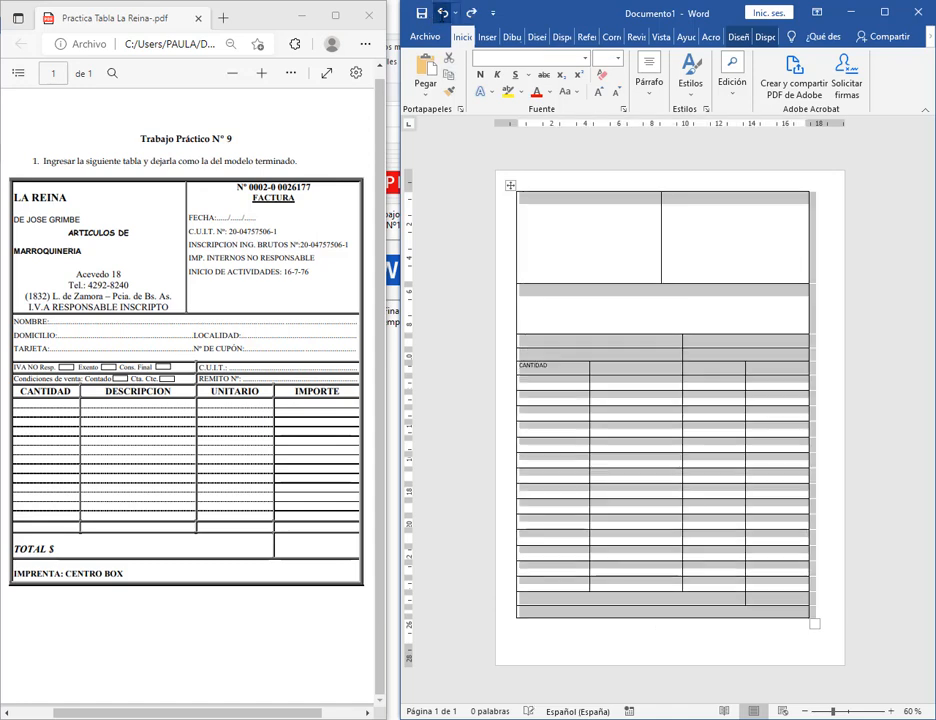
right_click(510, 186)
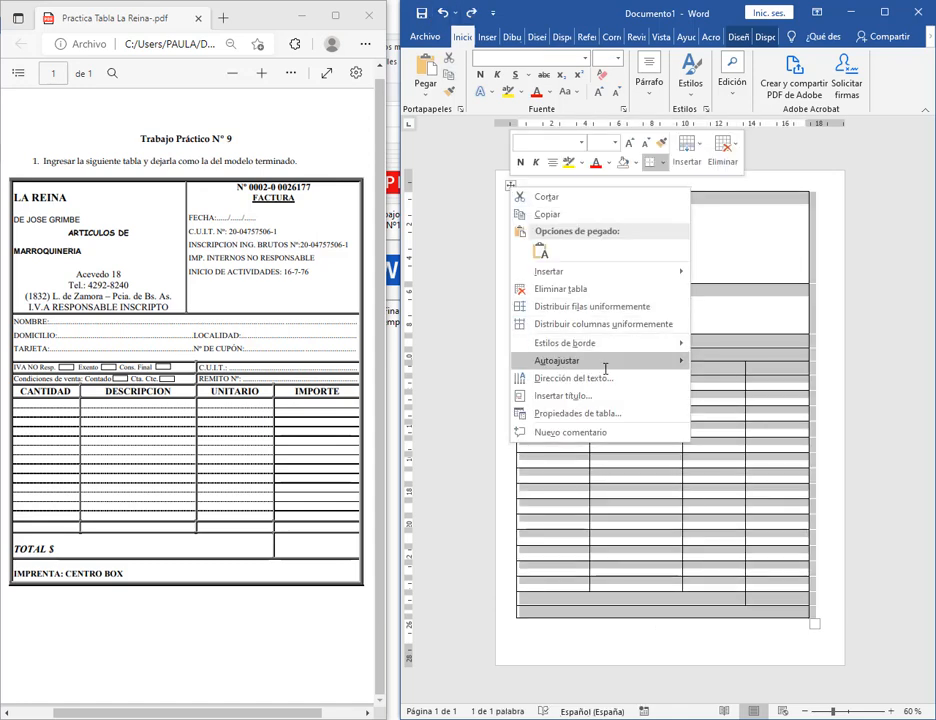
mouse_move(605, 366)
left_click(765, 259)
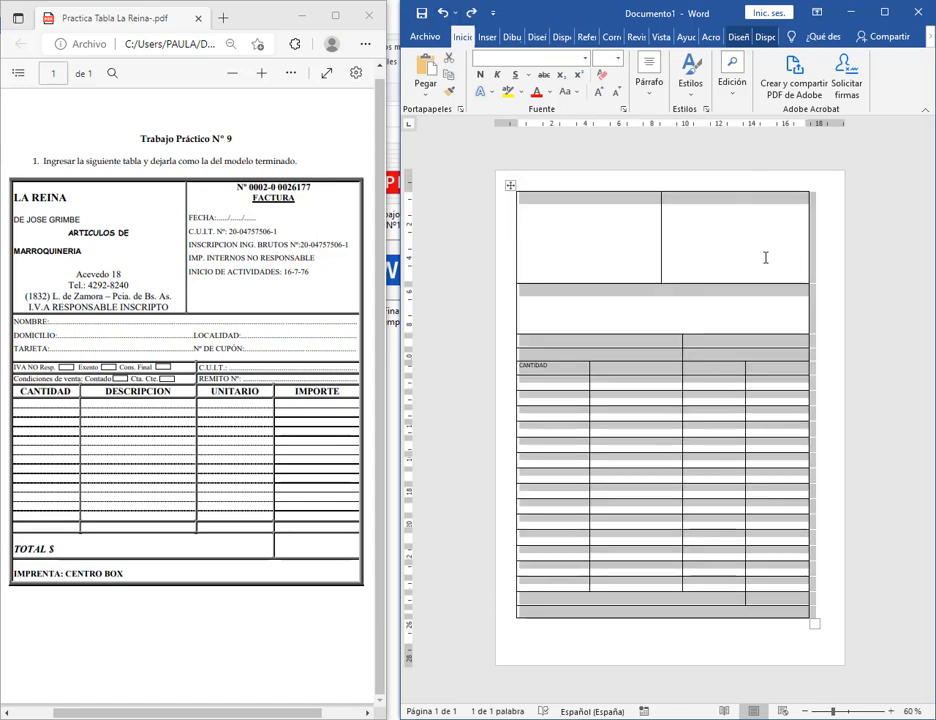
left_click(762, 259)
left_click(629, 220)
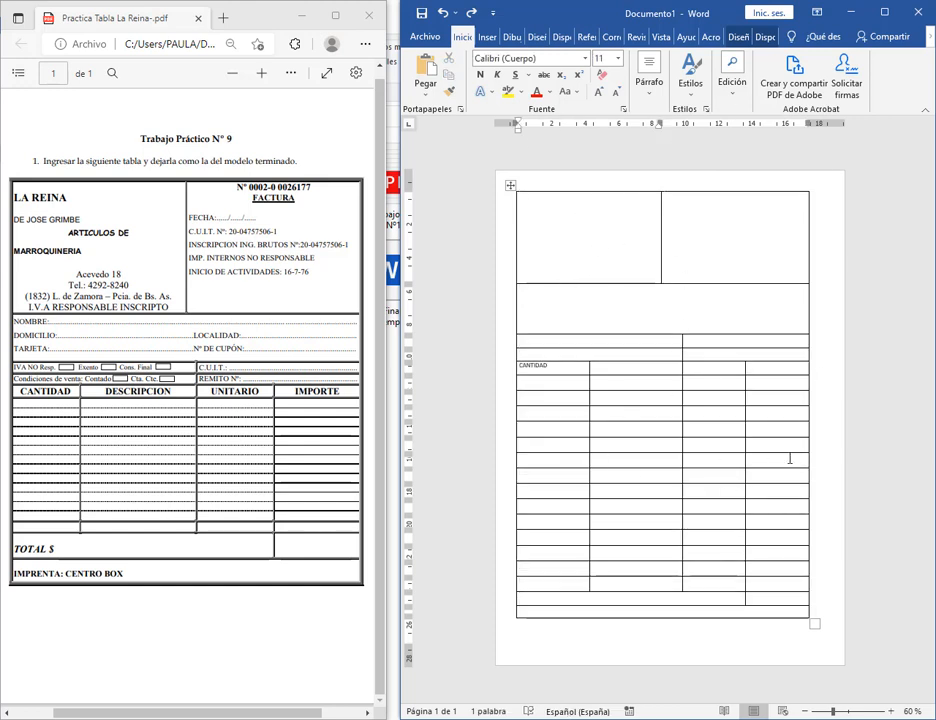
Check the Google Meet call, then bring Word back to the front.
left_click(230, 719)
left_click(118, 676)
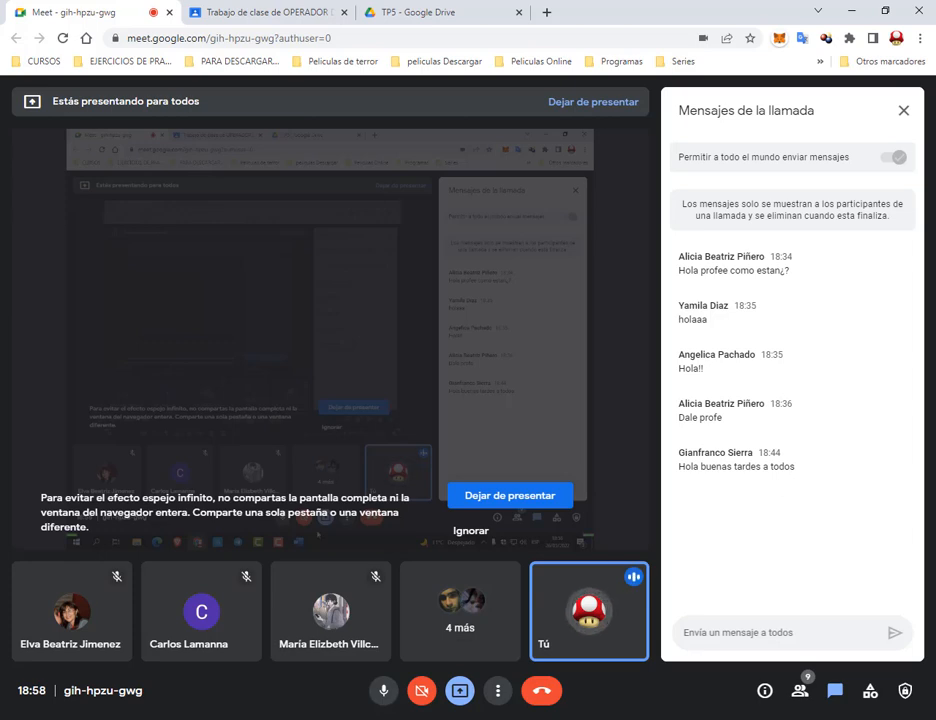
left_click(412, 719)
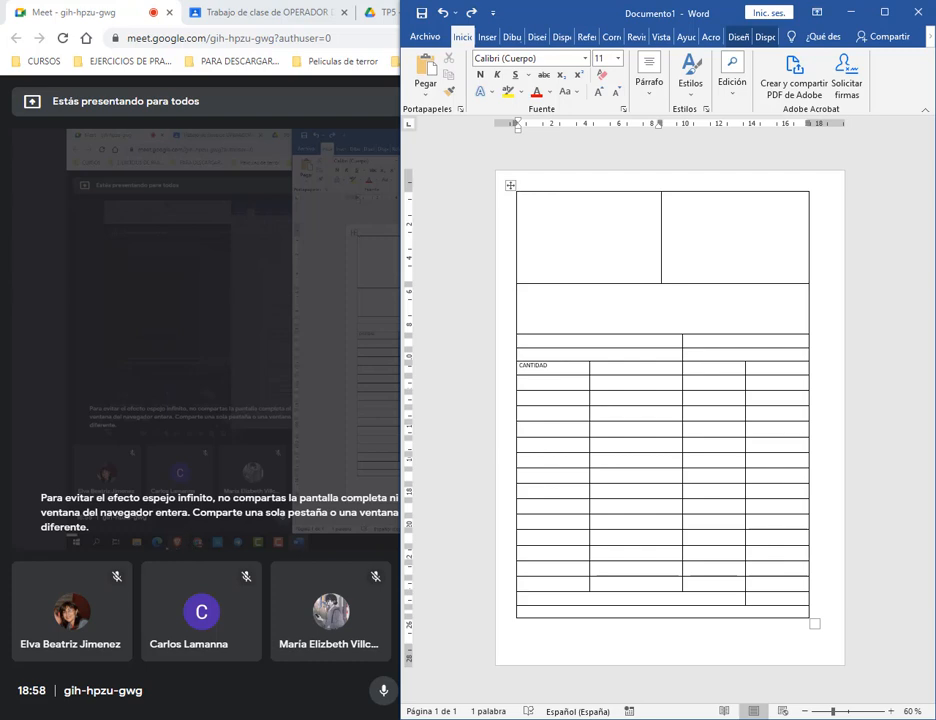
Bring the La Reina PDF forward, then return to Word's two top header cells.
key("alt+Tab")
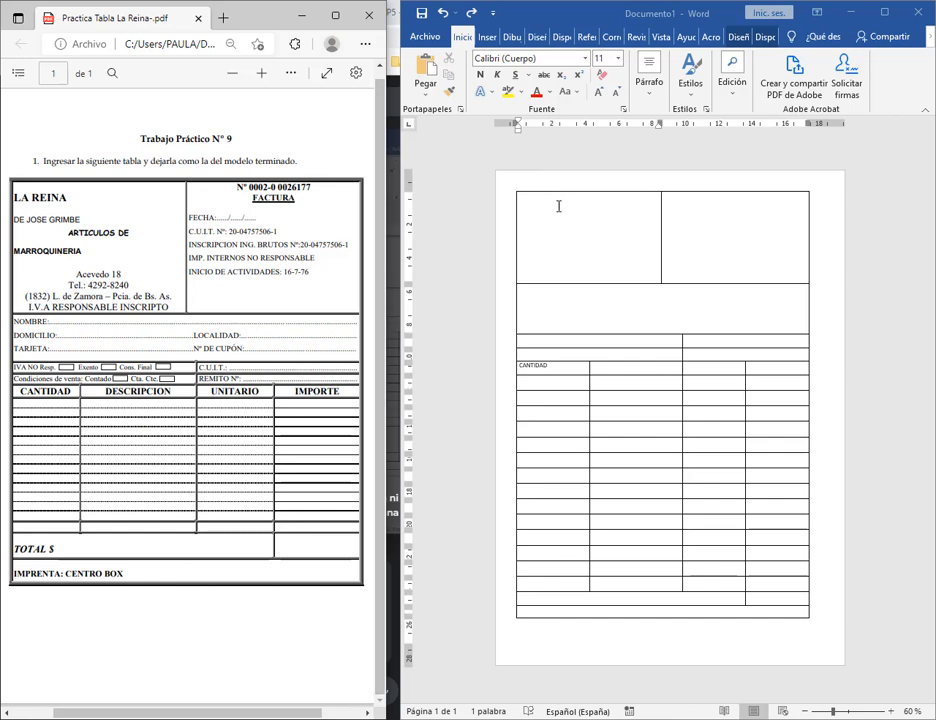
left_click(658, 267)
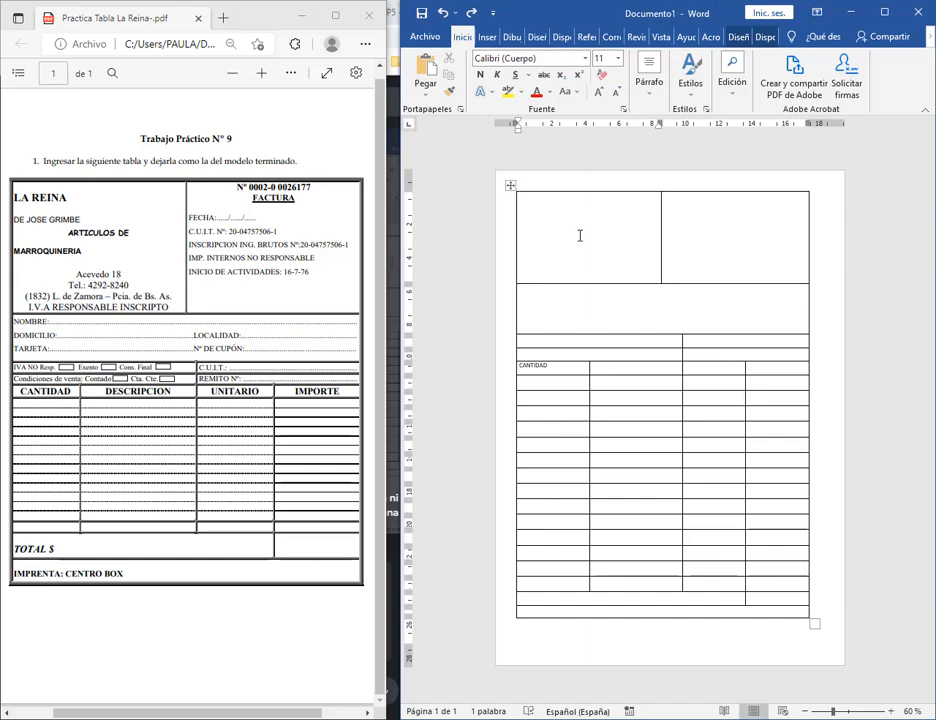
left_click(736, 215)
left_click(603, 236)
left_click(710, 239)
left_click(639, 244)
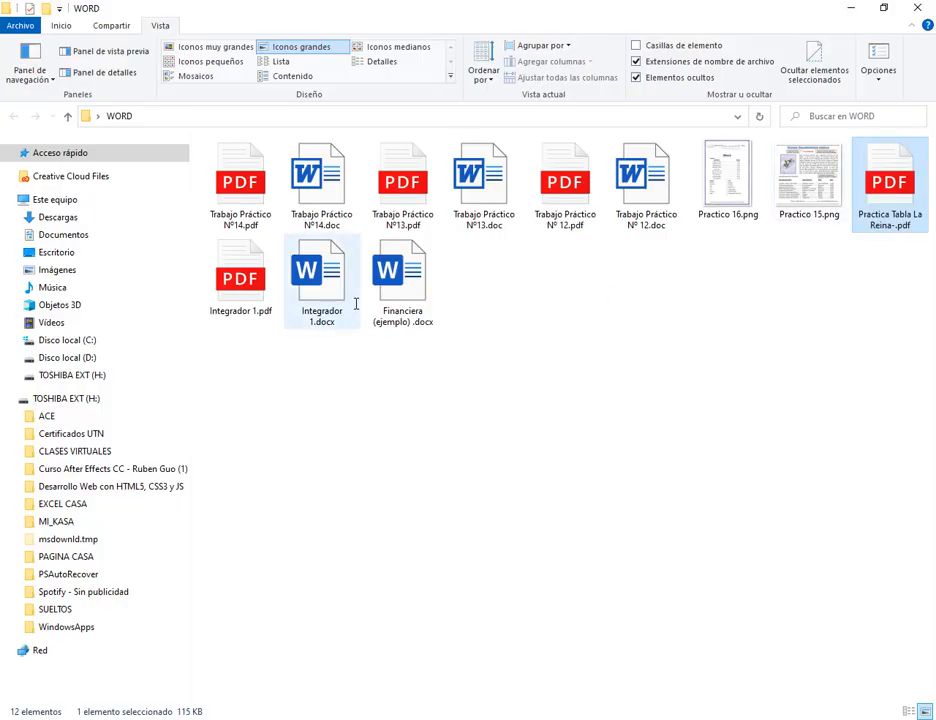
Open Trabajo Práctico Nº 12.pdf full screen, zoom in and rotate the page back upright.
double_click(586, 196)
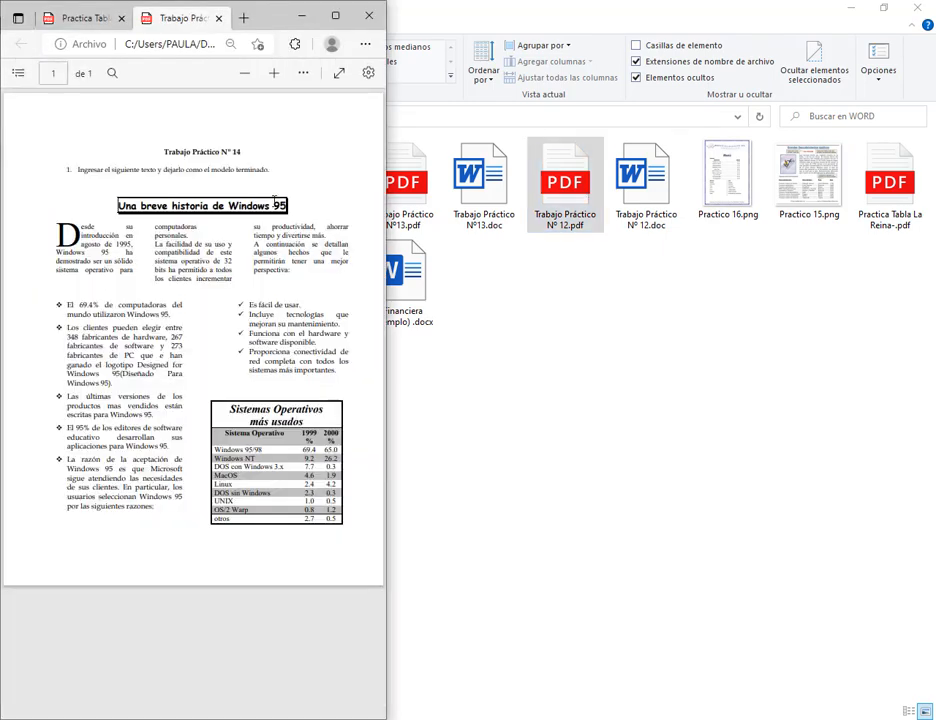
left_click(343, 8)
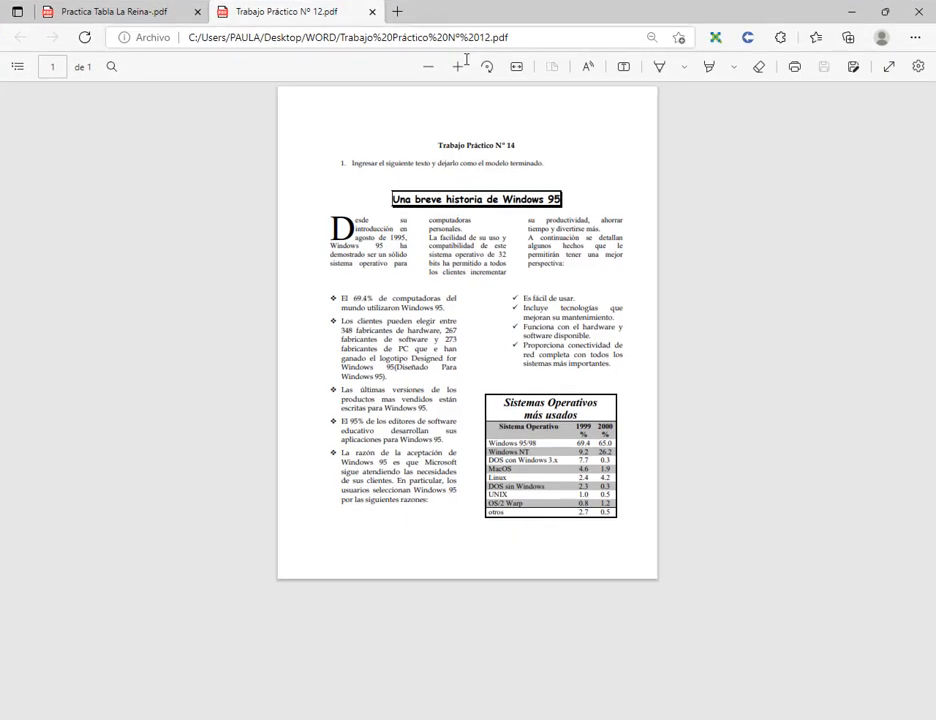
left_click(460, 65)
left_click(460, 65)
left_click(487, 66)
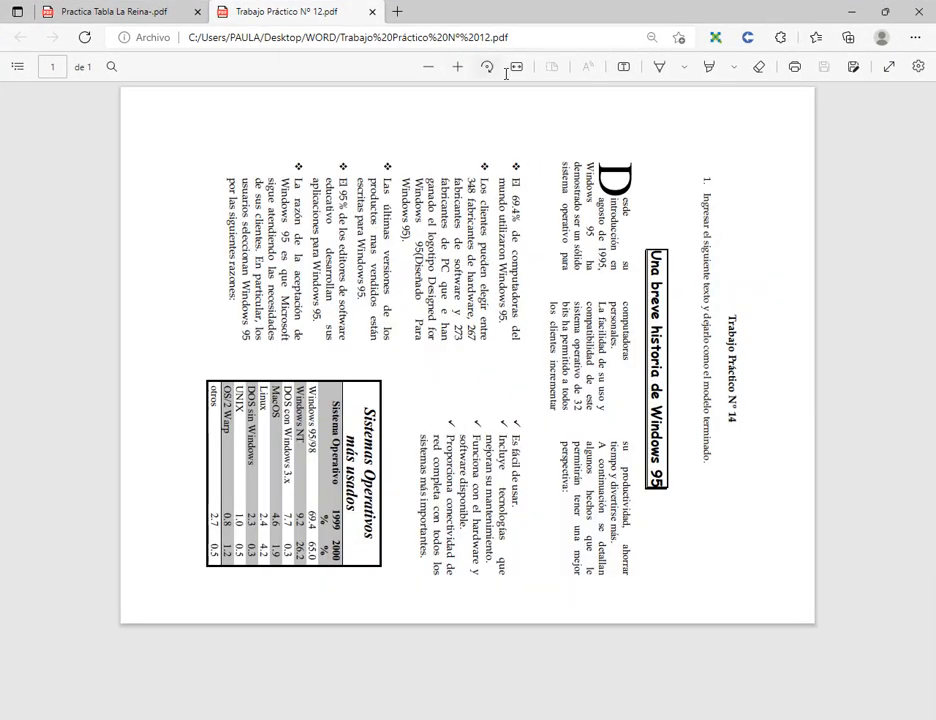
left_click(487, 66)
left_click(487, 66)
left_click(487, 66)
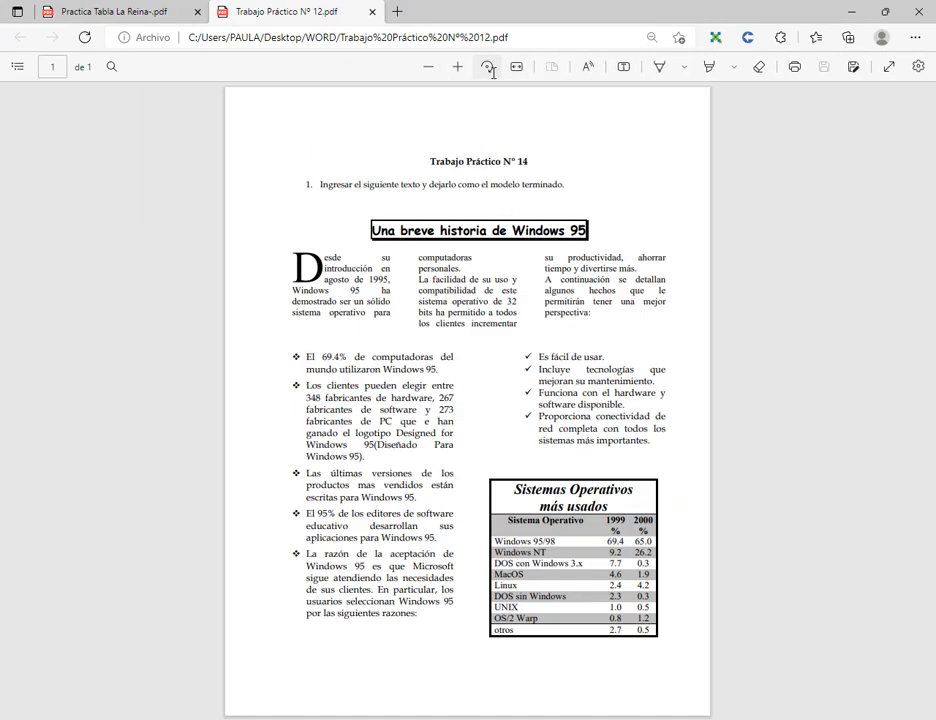
Zoom further into the page, scroll down, then close the Trabajo Práctico Nº 12 tab.
left_click(460, 68)
left_click(458, 68)
scroll(623, 470, "down", 3)
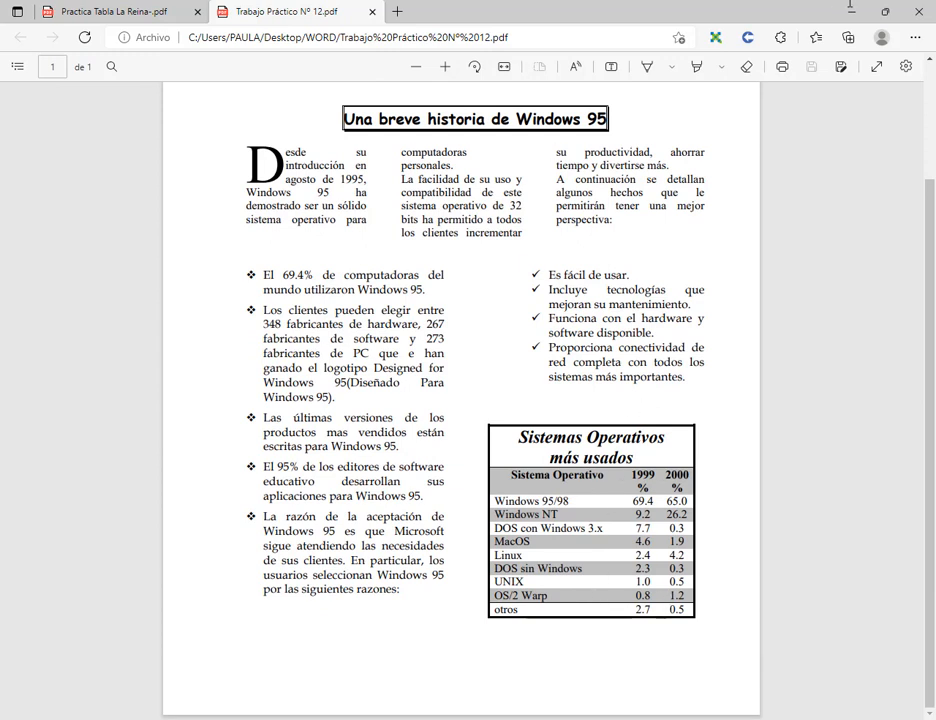
left_click(373, 12)
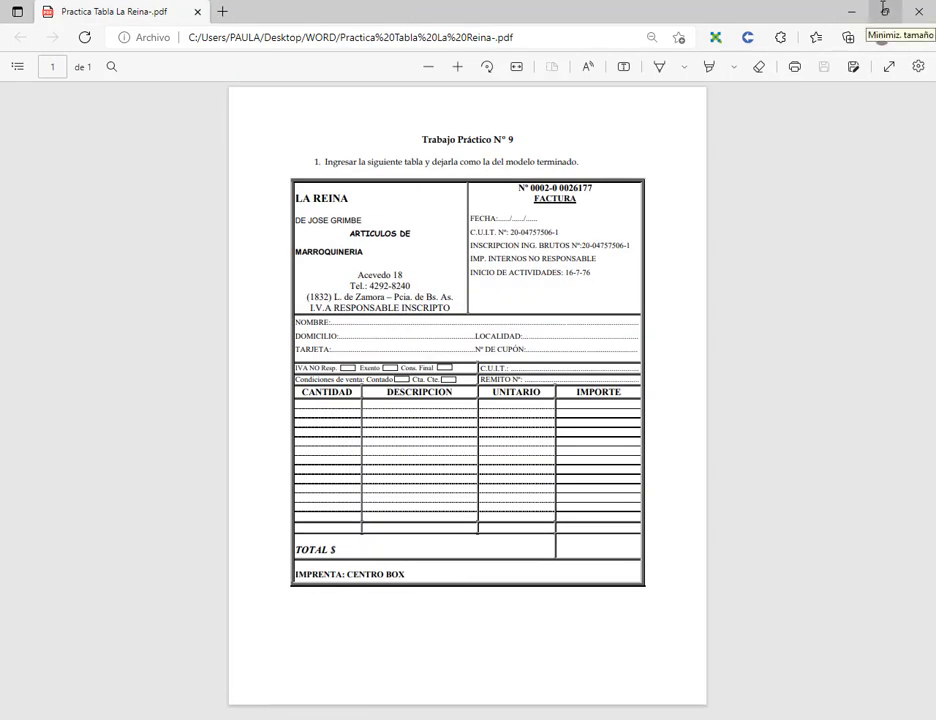
Snap the La Reina PDF to the left half beside Word, then switch to the Meet call.
left_click(880, 12)
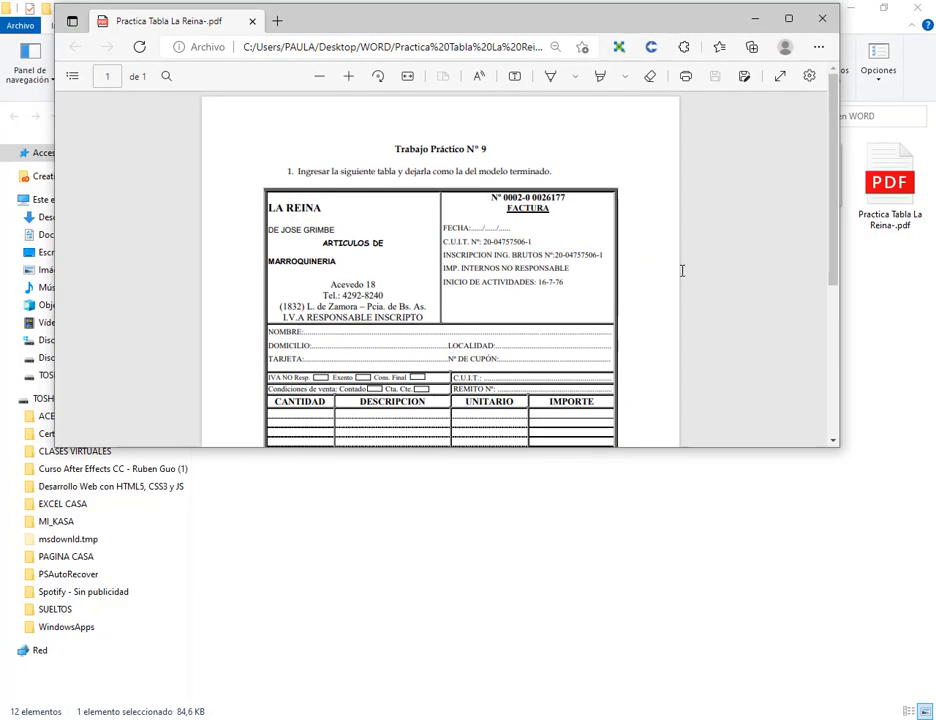
key("super+Left")
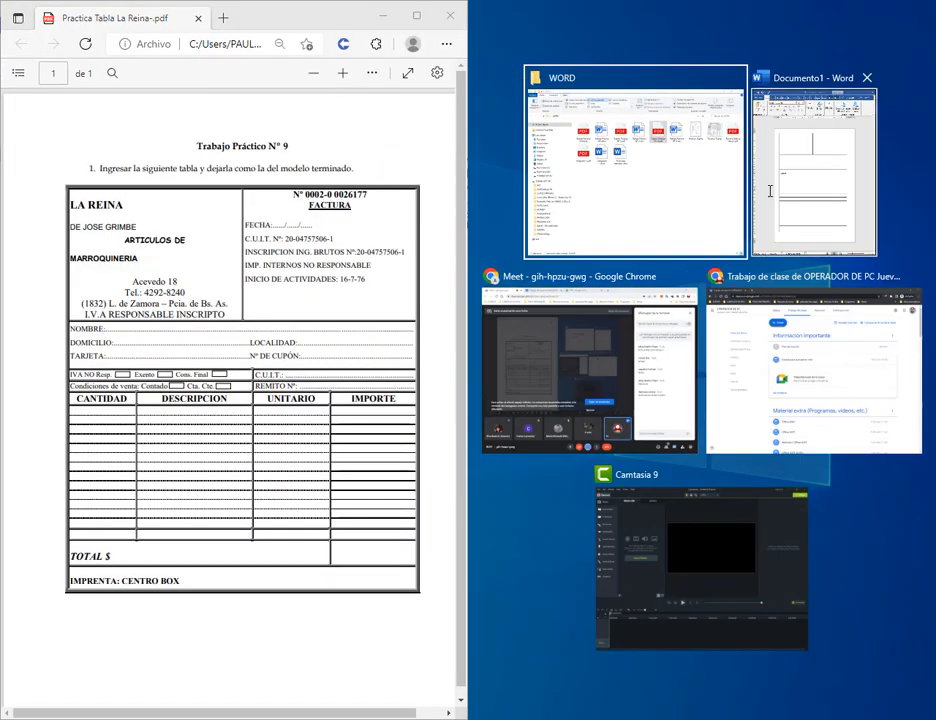
left_click(767, 188)
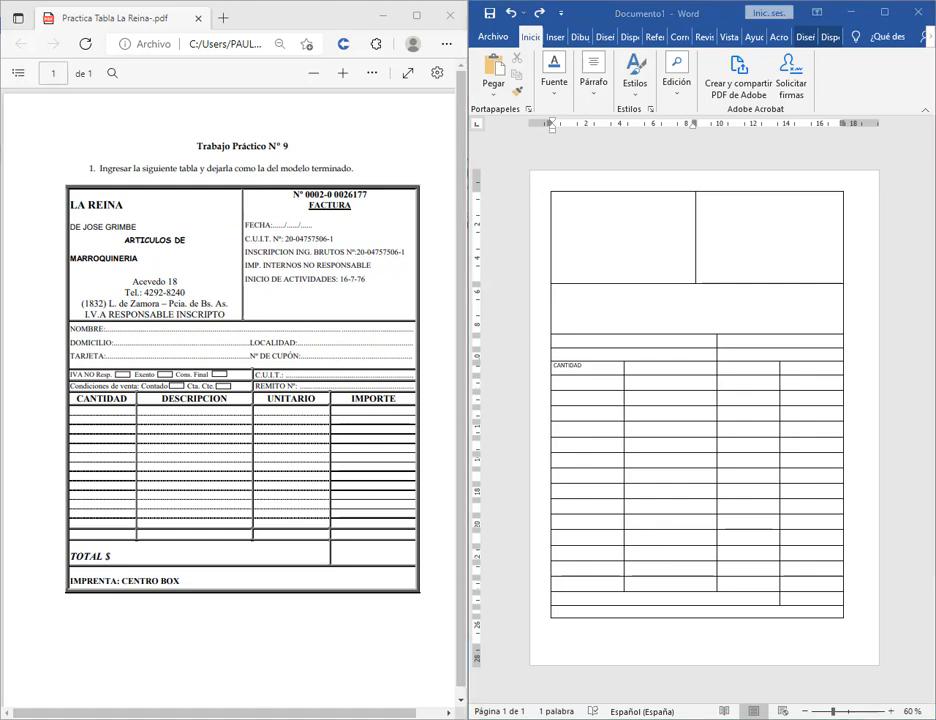
mouse_move(273, 712)
left_click(63, 643)
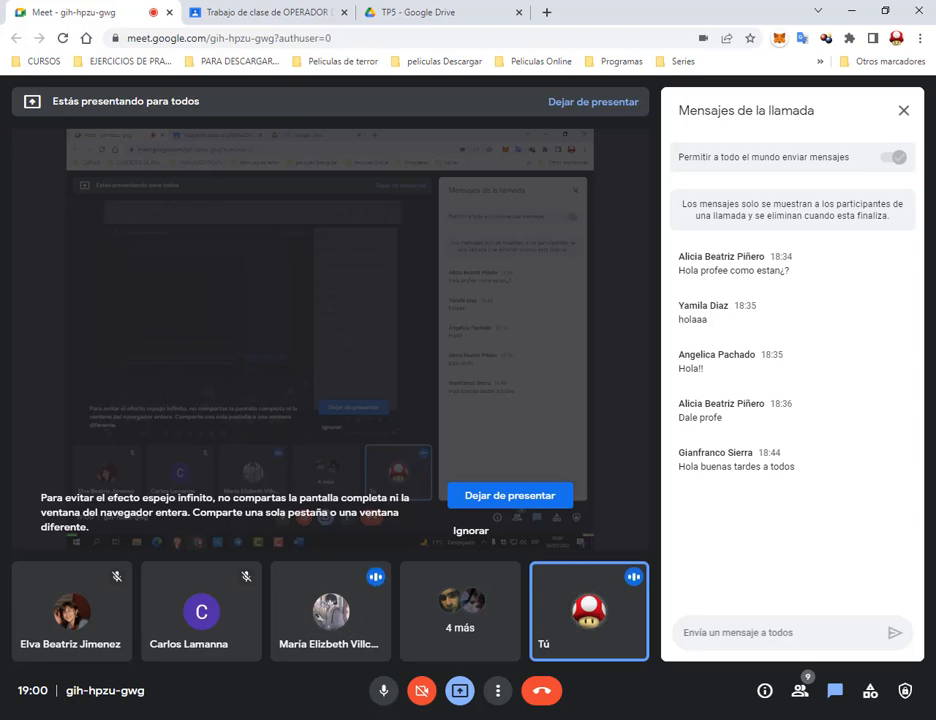
Glance at the invoice PDF and the Meet call, then bring Word's invoice table forward.
key("alt+Tab")
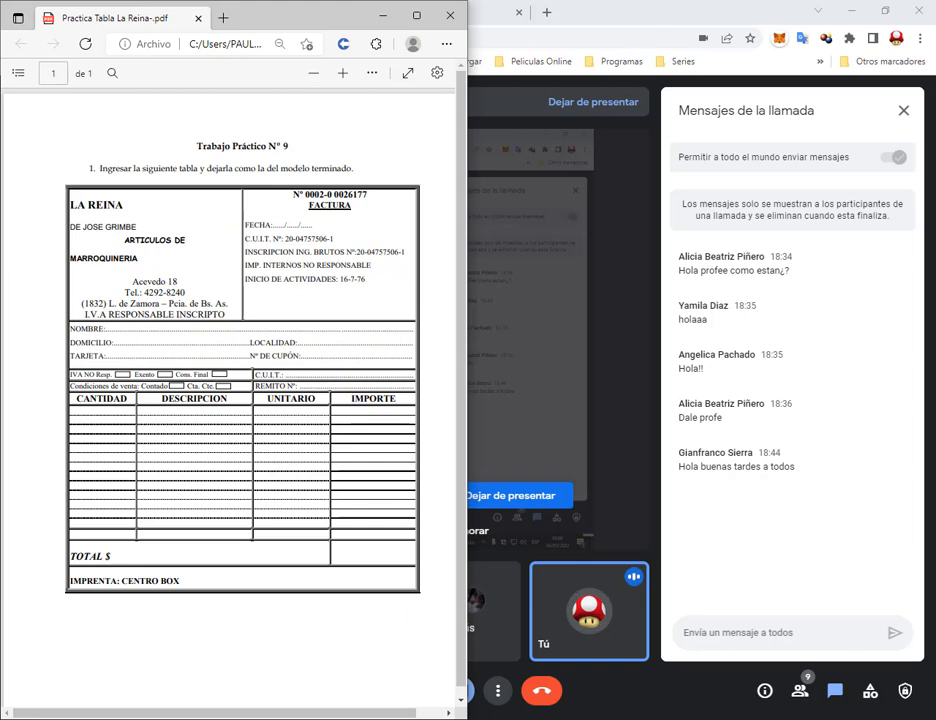
left_click(617, 11)
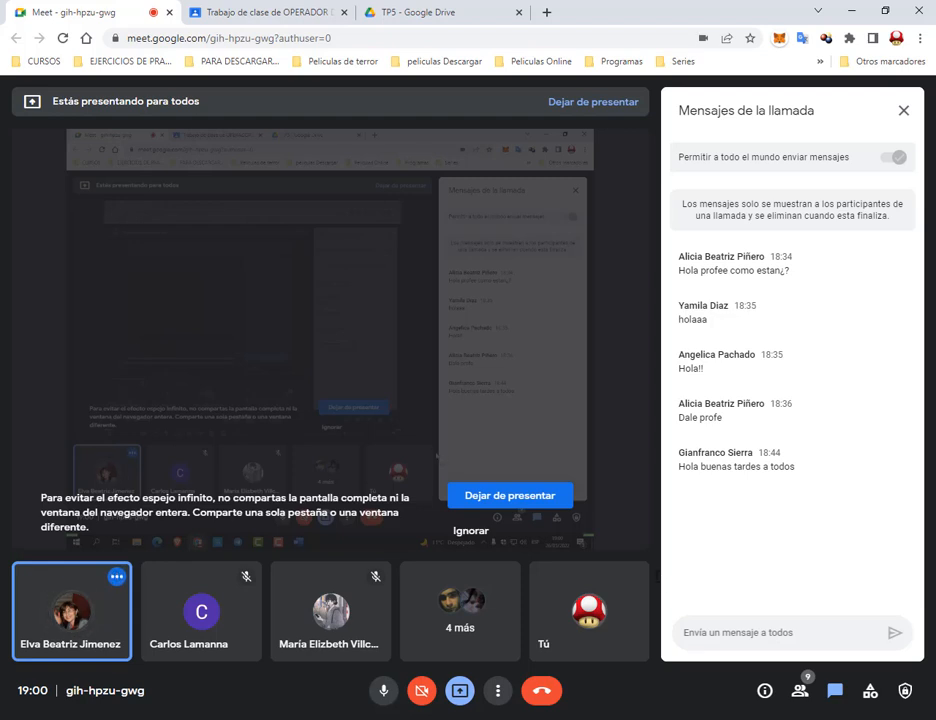
mouse_move(635, 583)
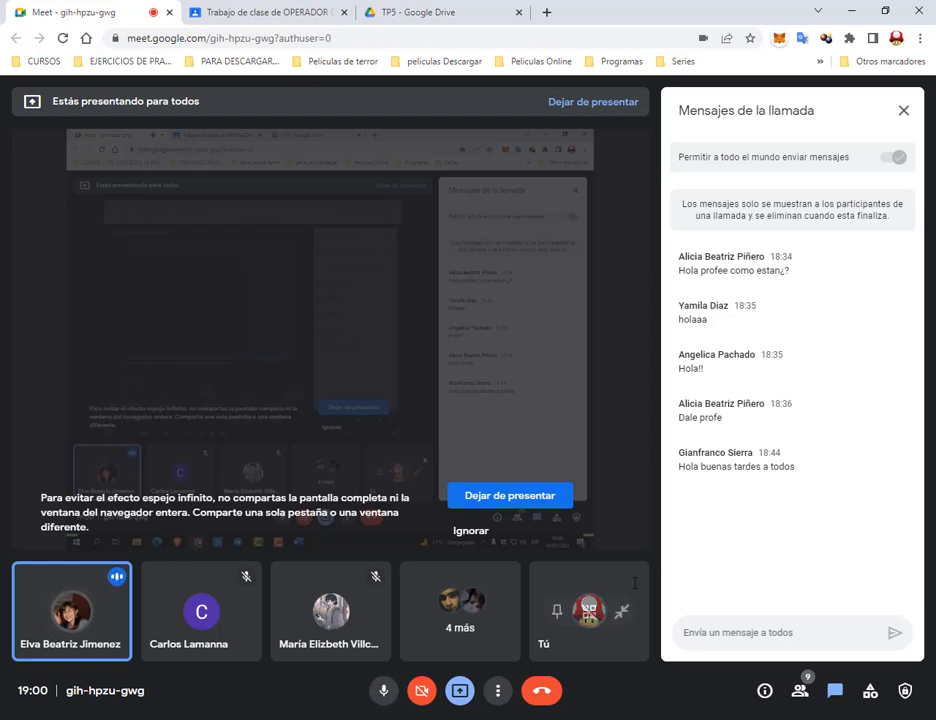
mouse_move(376, 718)
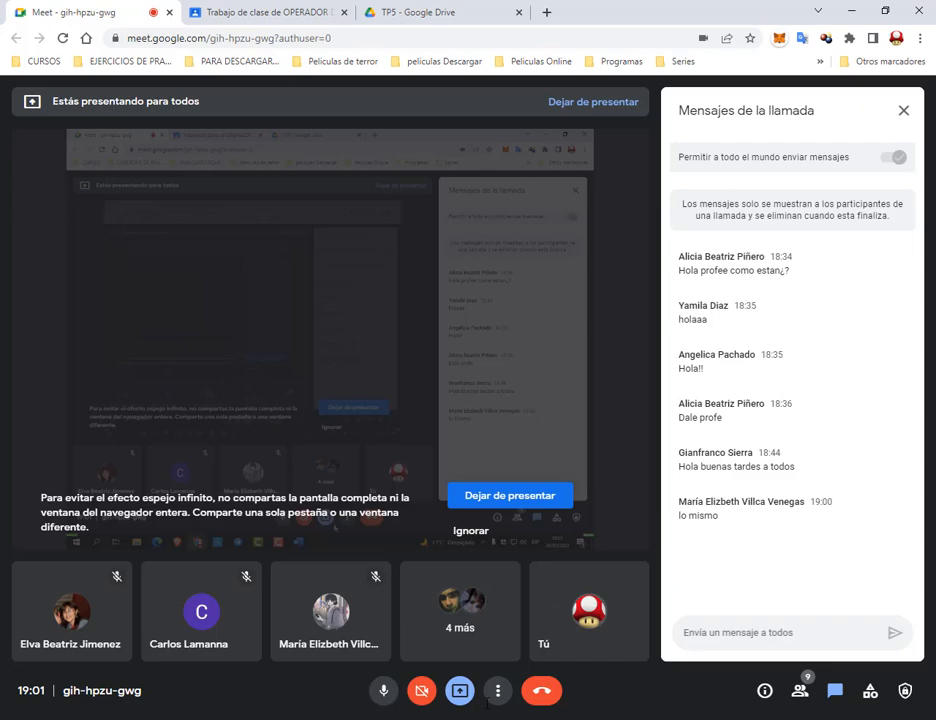
mouse_move(411, 719)
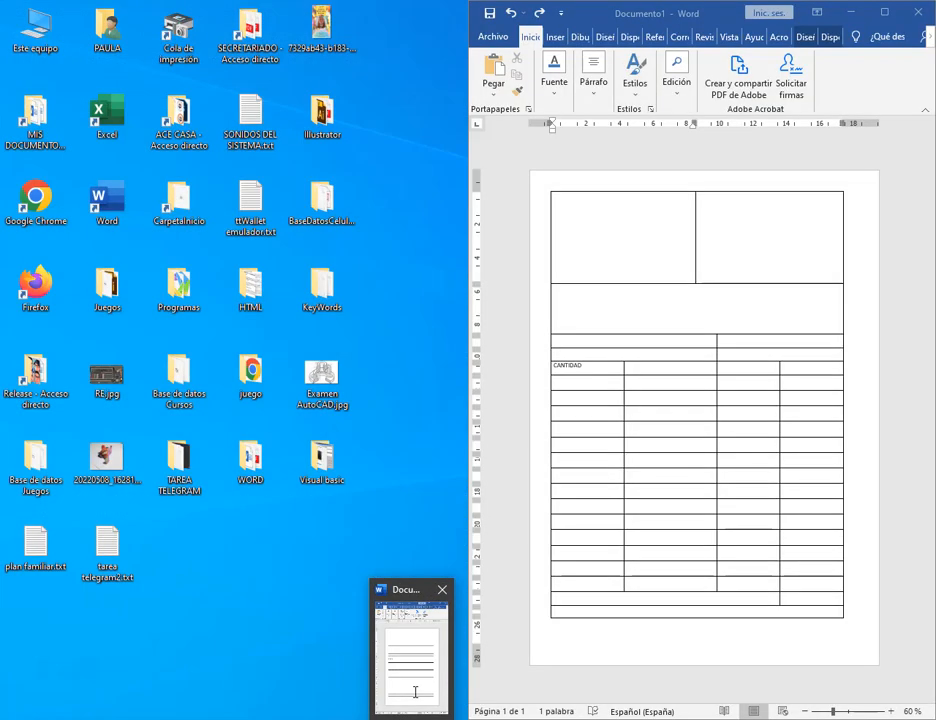
left_click(415, 694)
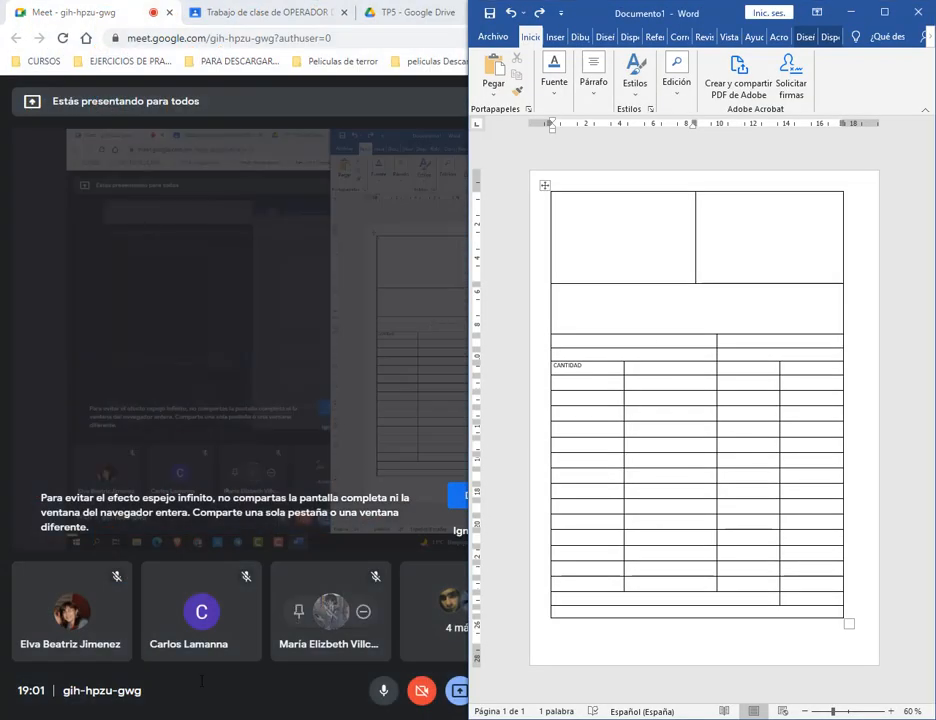
Place the PDF beside Word, zoom Word to 90% and put the cursor in the first cell.
left_click(140, 719)
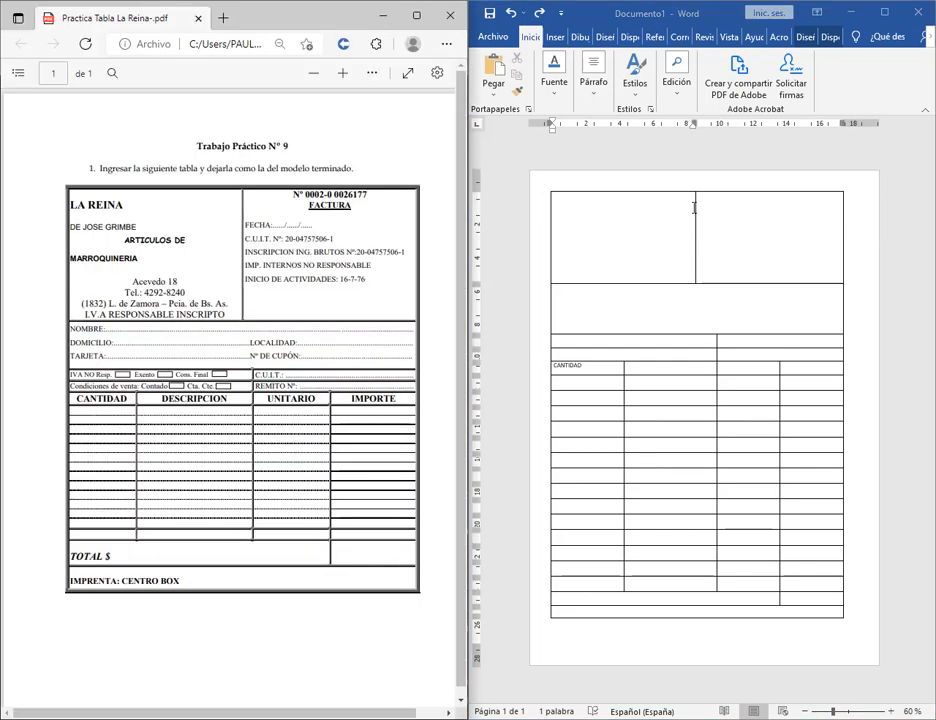
left_click(648, 236)
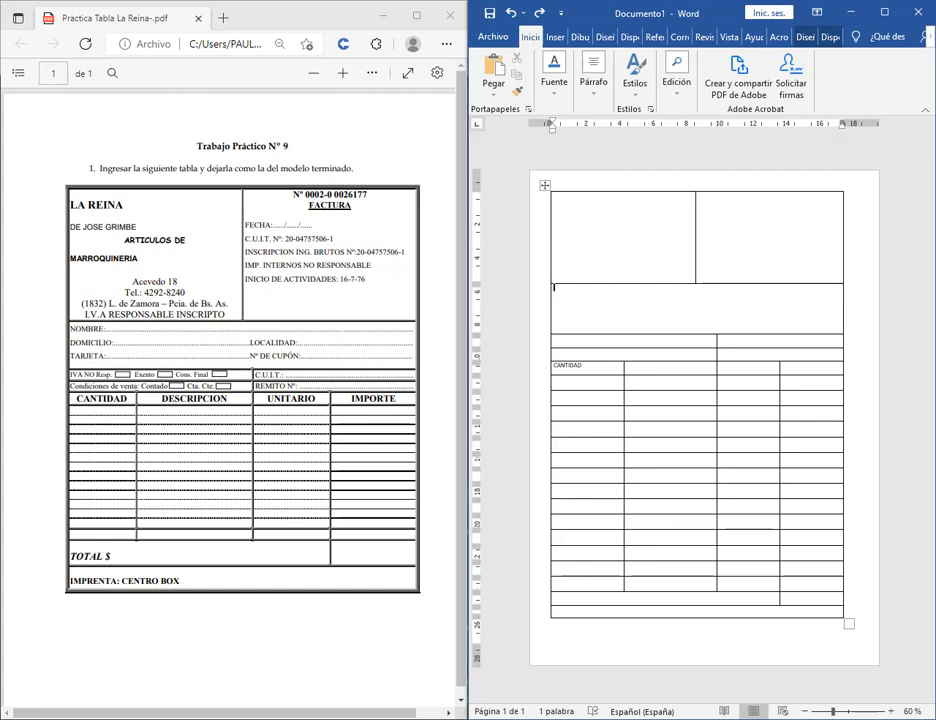
left_click(891, 711)
left_click(891, 711)
left_click(891, 711)
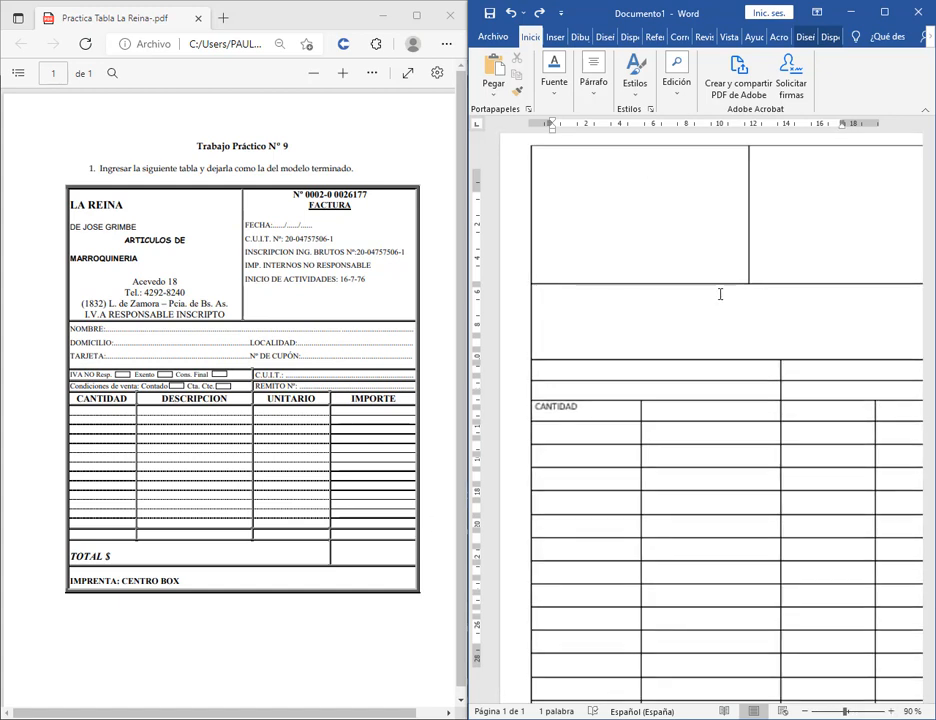
key("Up")
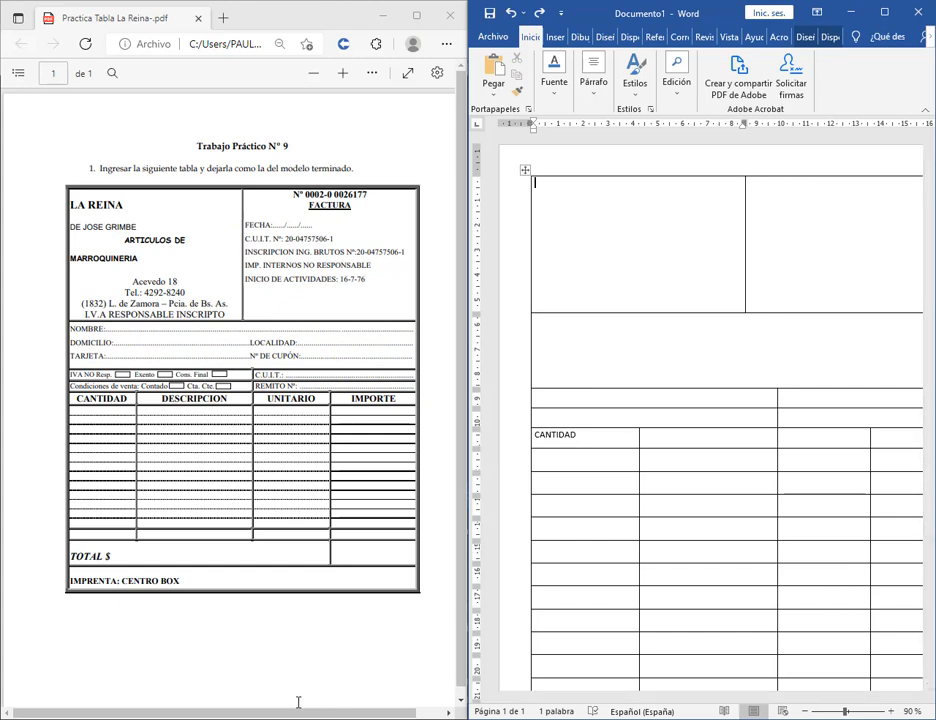
Check the Google Meet call, then minimize Chrome to reveal the documents again.
mouse_move(298, 712)
left_click(84, 640)
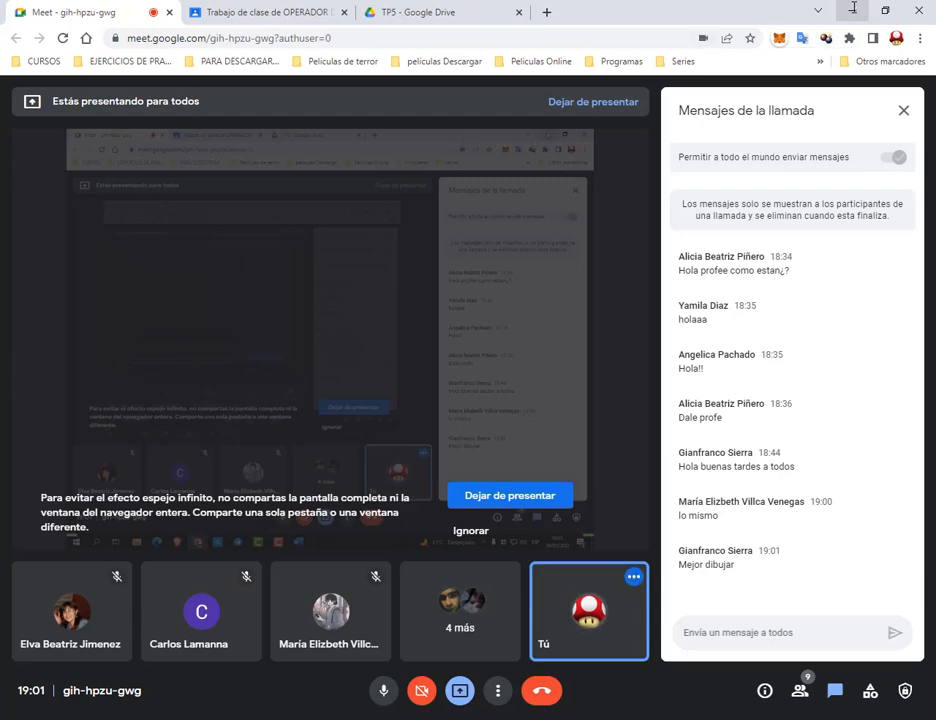
left_click(854, 9)
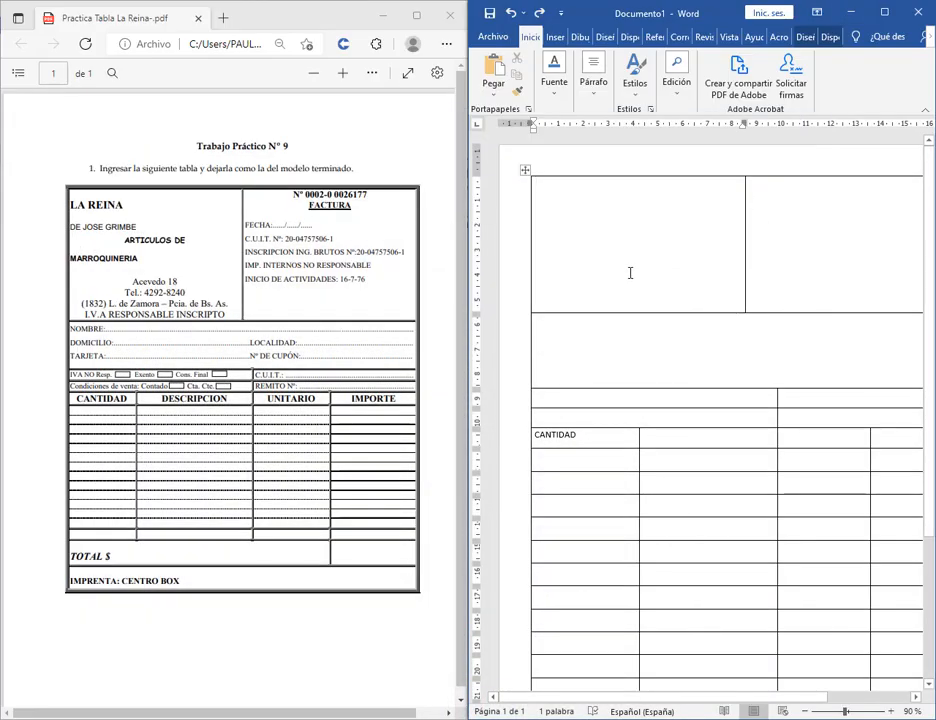
Type the LA REINA shop name, ARTICULOS DE and MARROQUINERIA lines in the left header cell.
type("La")
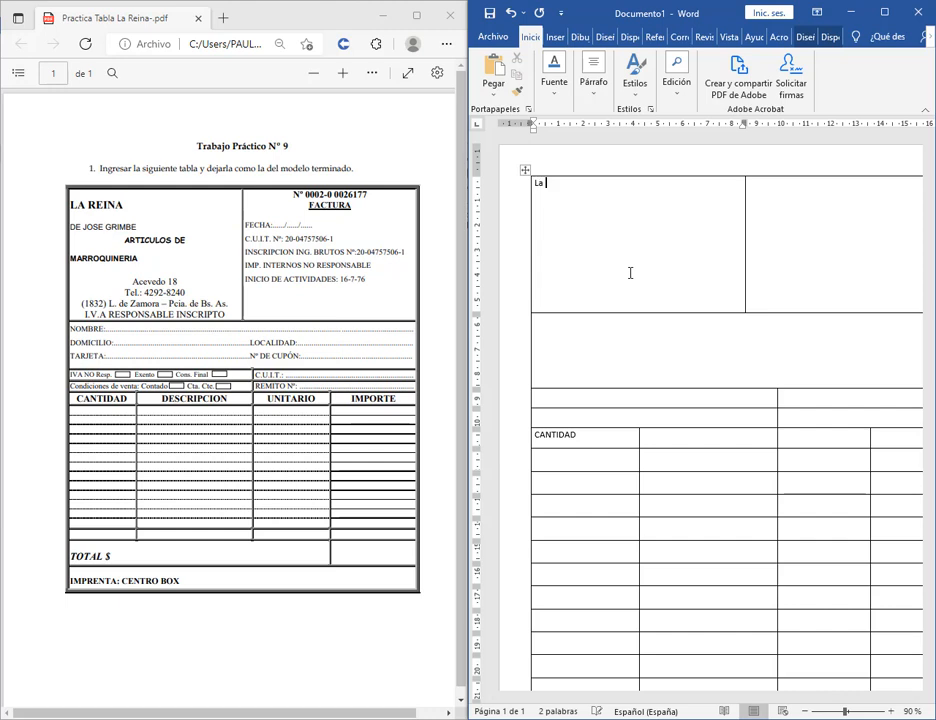
key("BackSpace")
key("BackSpace")
type("A REINA ")
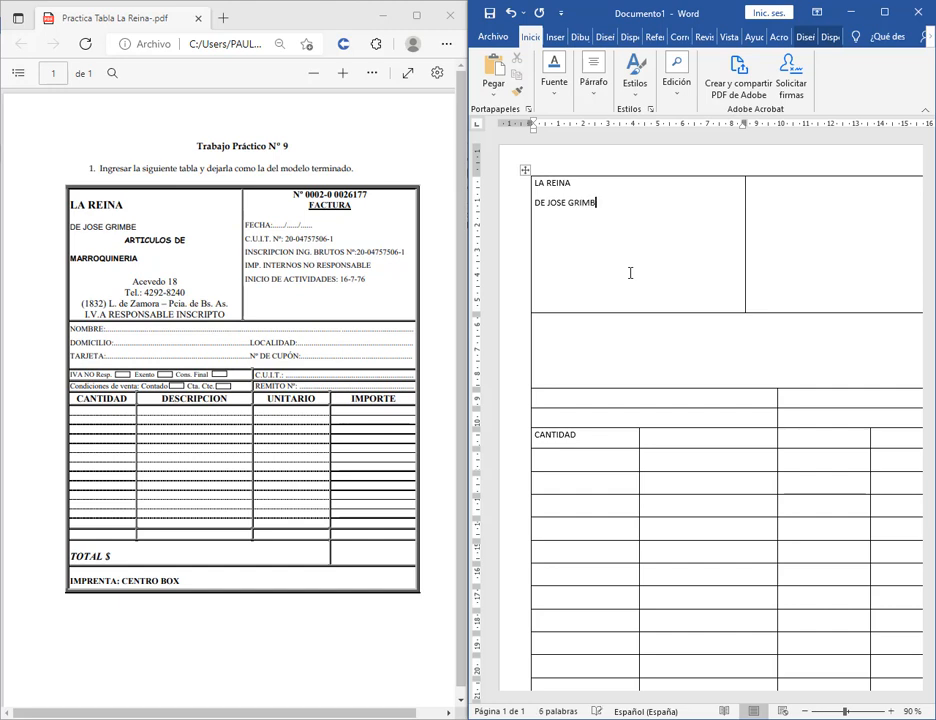
key("Return")
type("ARTIFU")
key("BackSpace")
key("BackSpace")
type("CULOS DE")
key("Return")
type("MARROQYL")
key("BackSpace")
key("BackSpace")
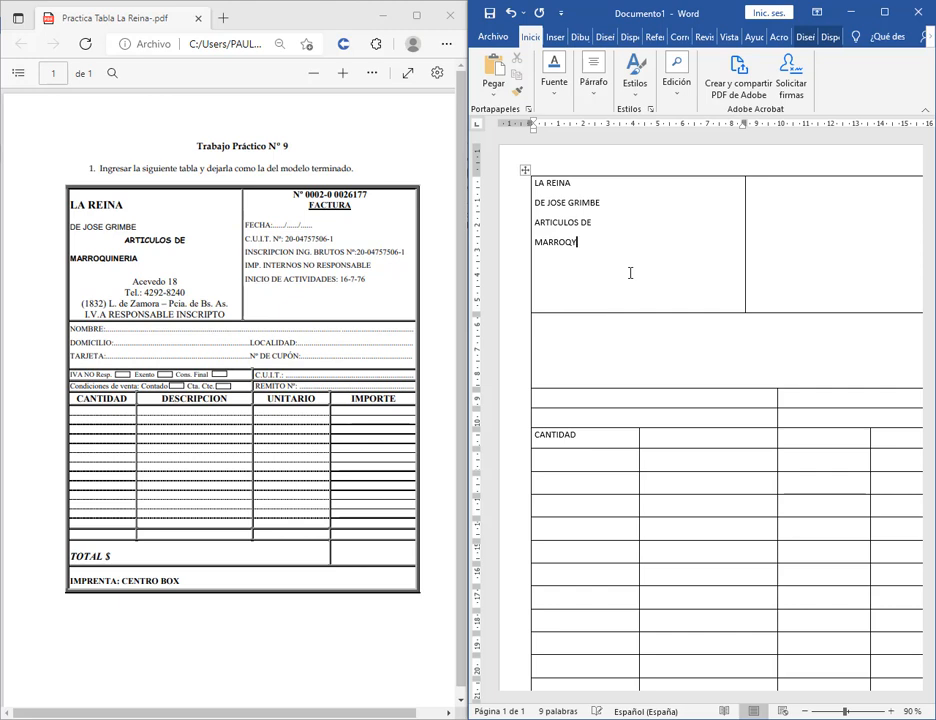
type("UINERIA")
key("Return")
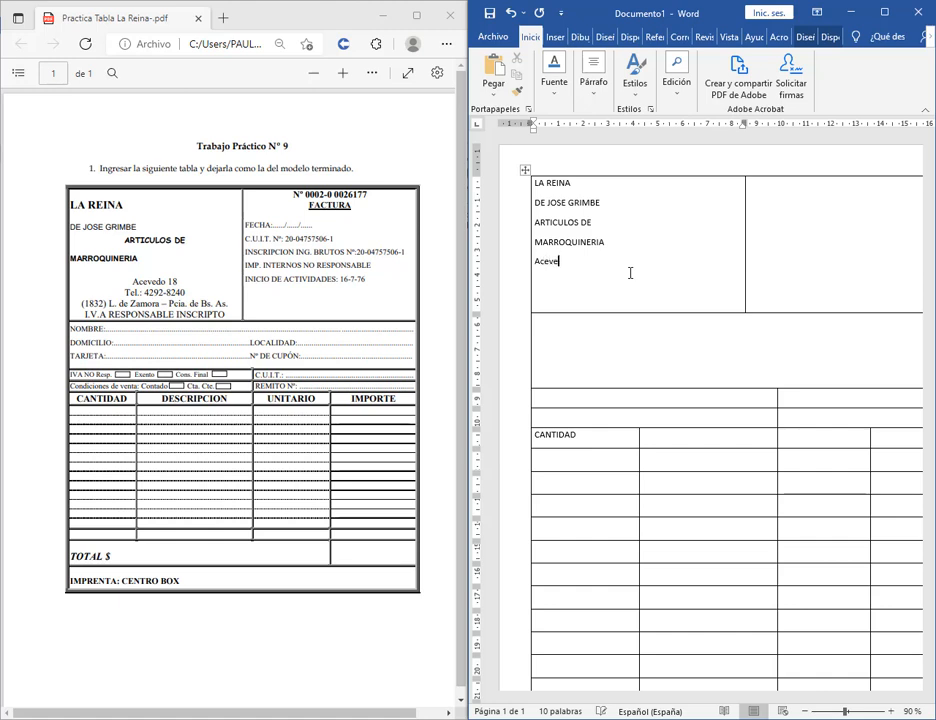
Add the street address, phone, locality and I.V.A RESPONSABLE INSCRIPTO lines, then start Nº 002 in the right cell.
key("Return")
key("BackSpace")
key("BackSpace")
key("BackSpace")
key("Return")
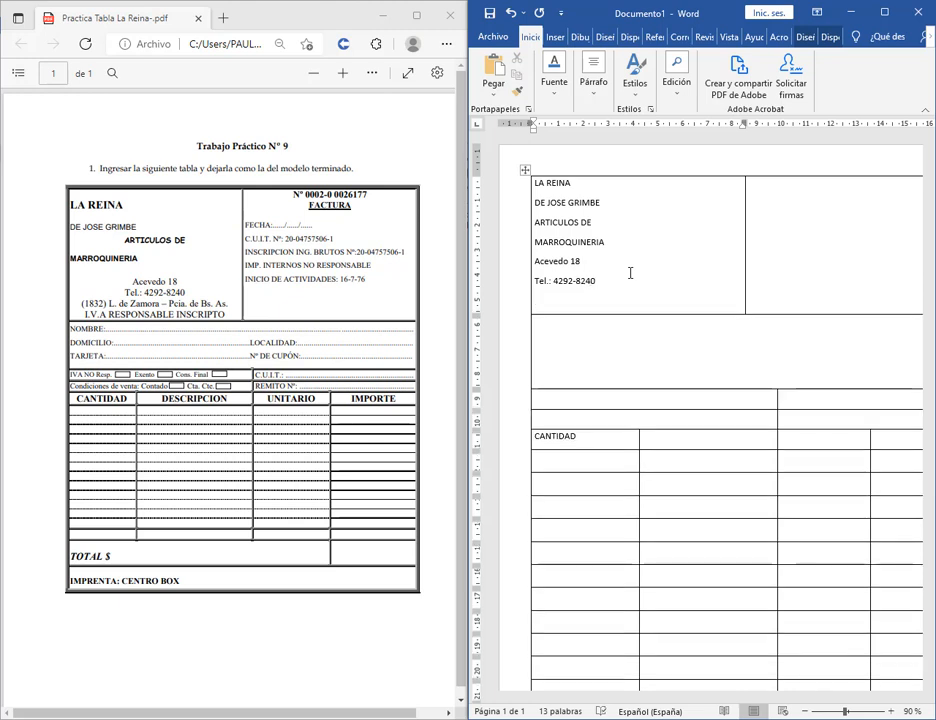
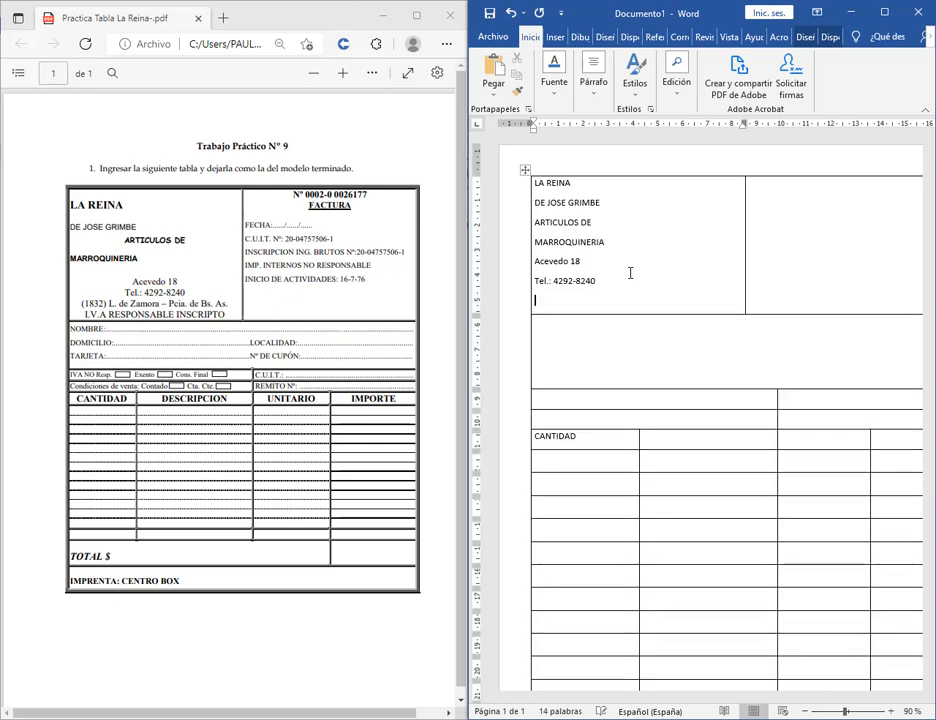
key("Return")
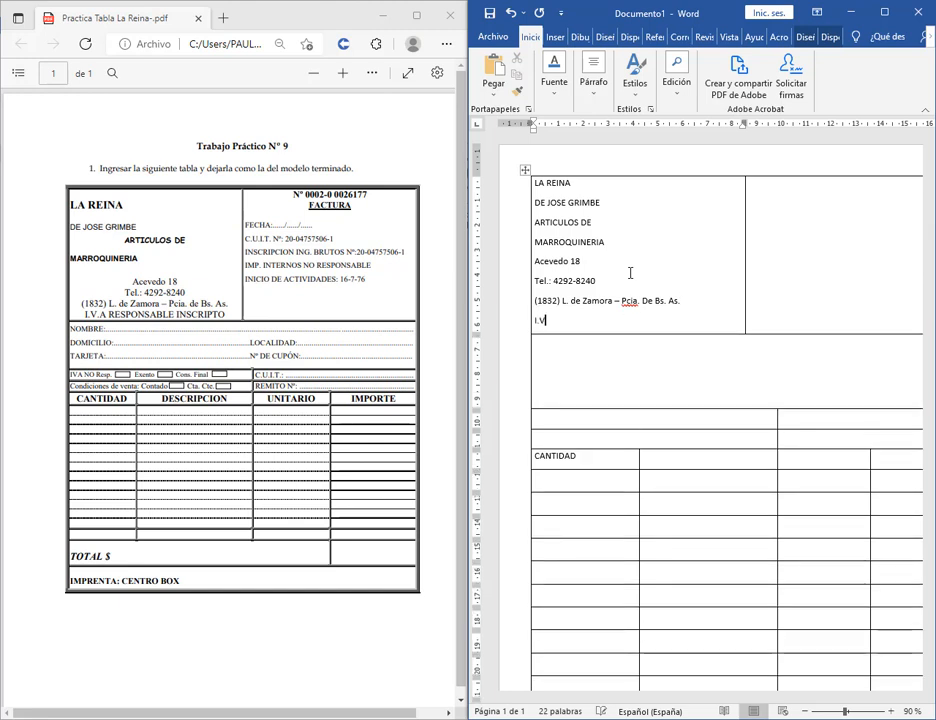
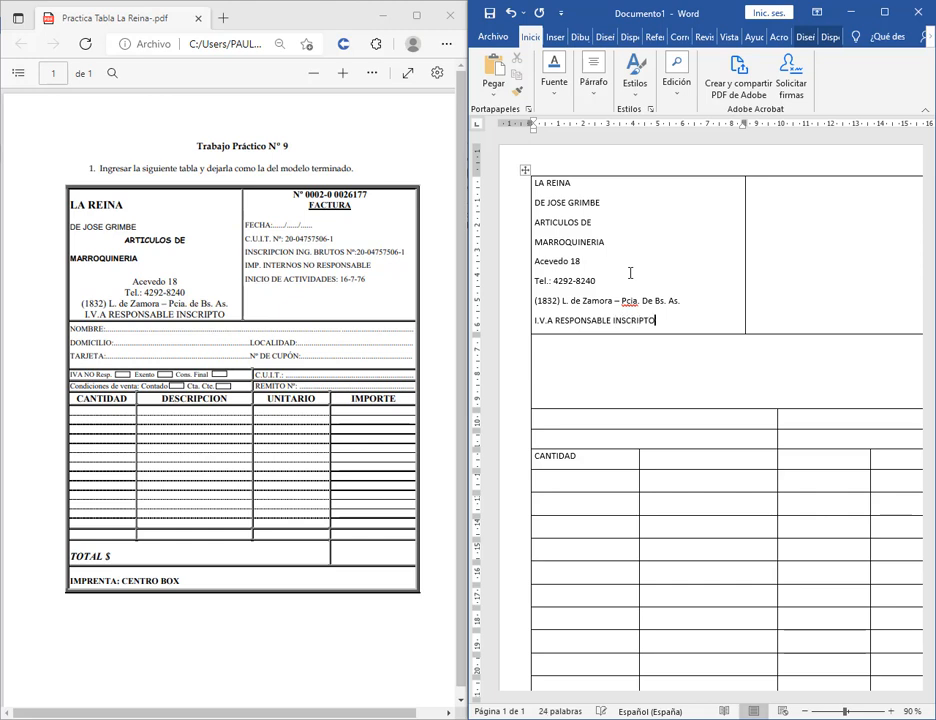
key("Tab")
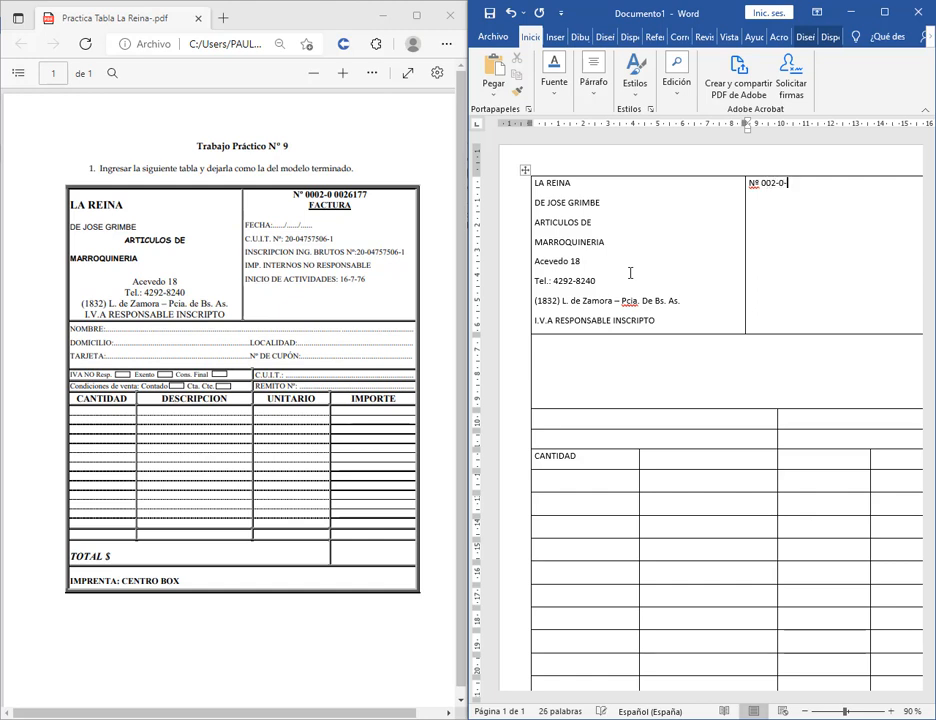
key("BackSpace")
key("Return")
key("Return")
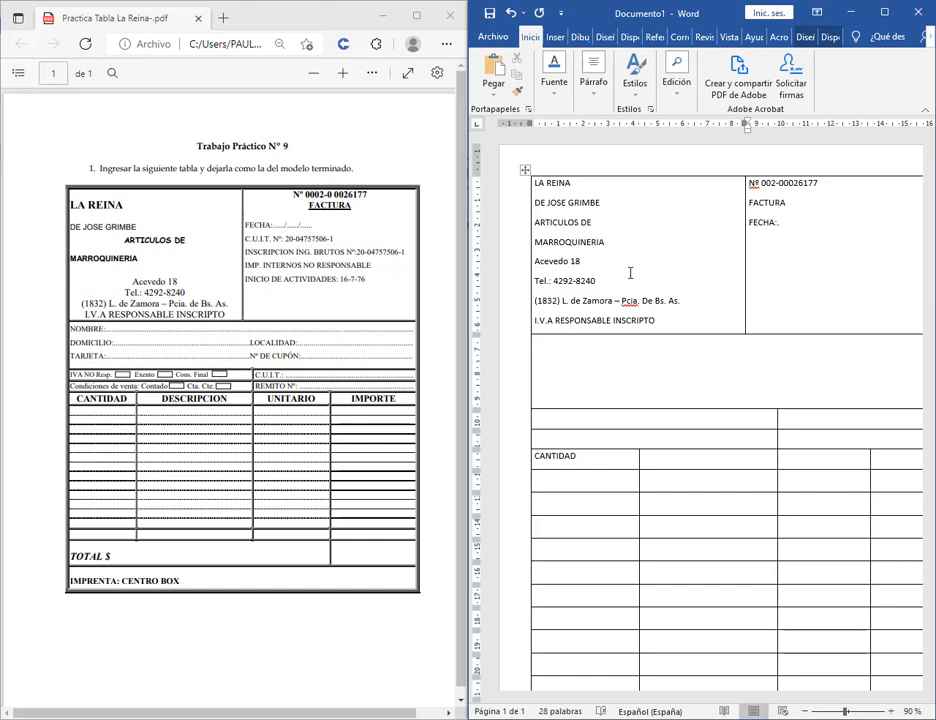
key("BackSpace")
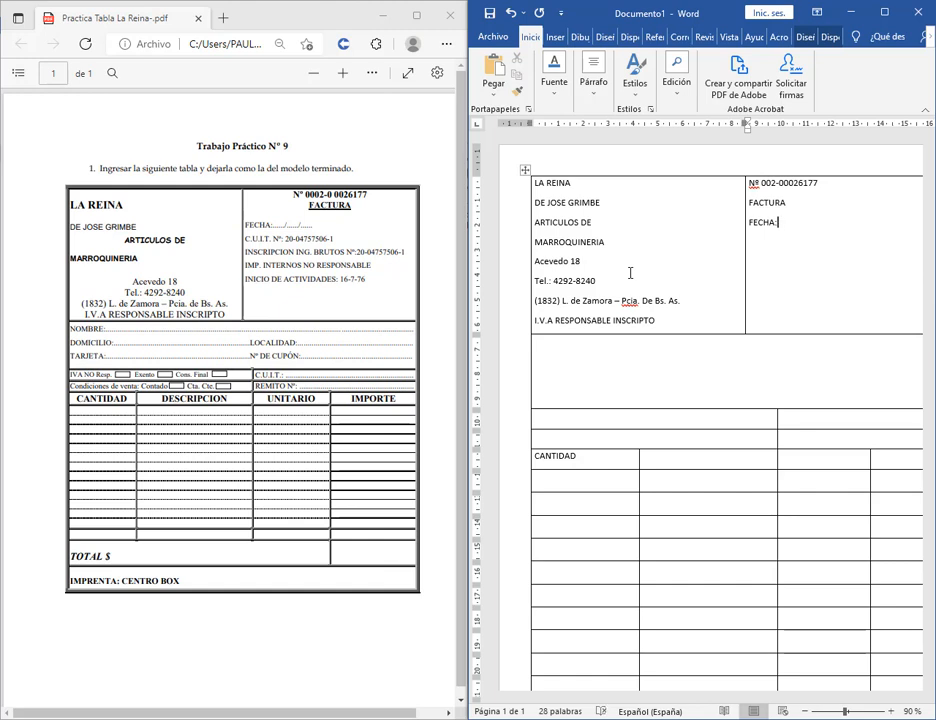
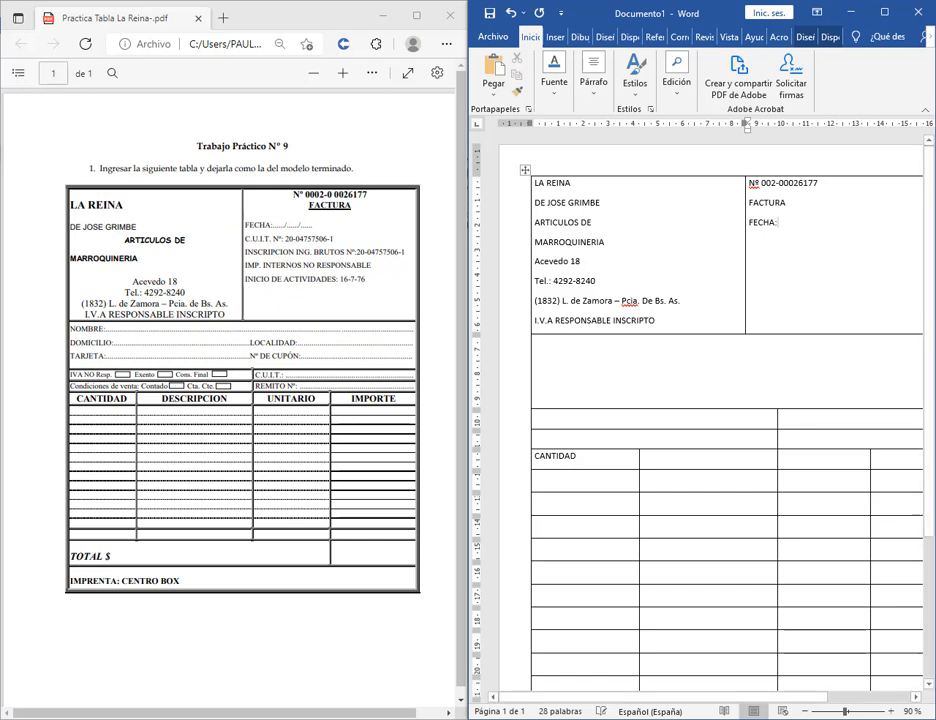
Zoom in on the Word document and the reference PDF to compare the FECHA line.
left_click(887, 711)
left_click(887, 711)
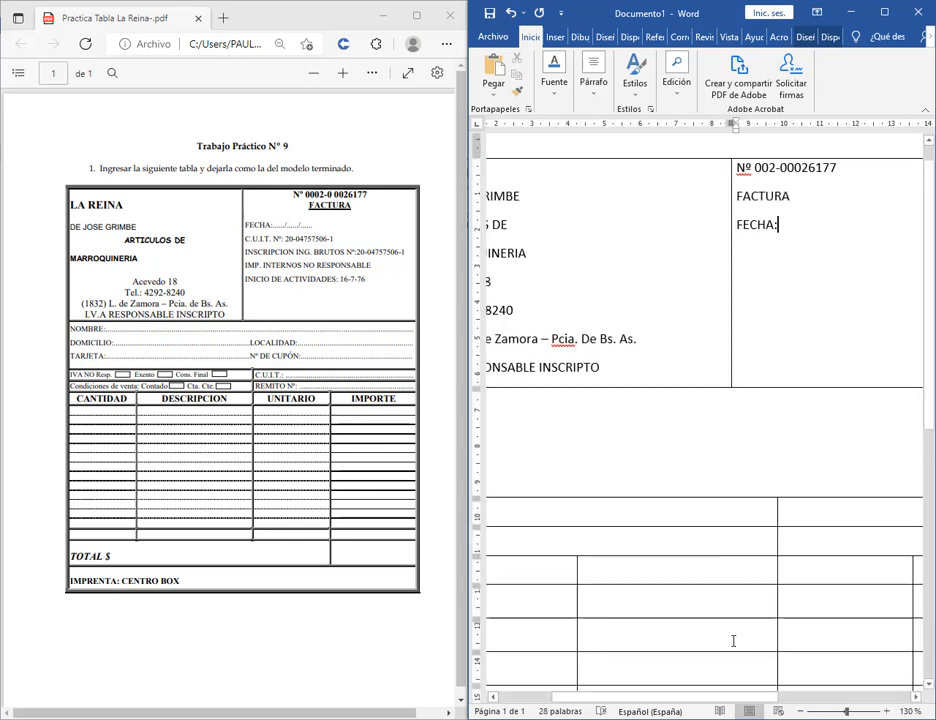
left_click_drag(789, 697, 862, 697)
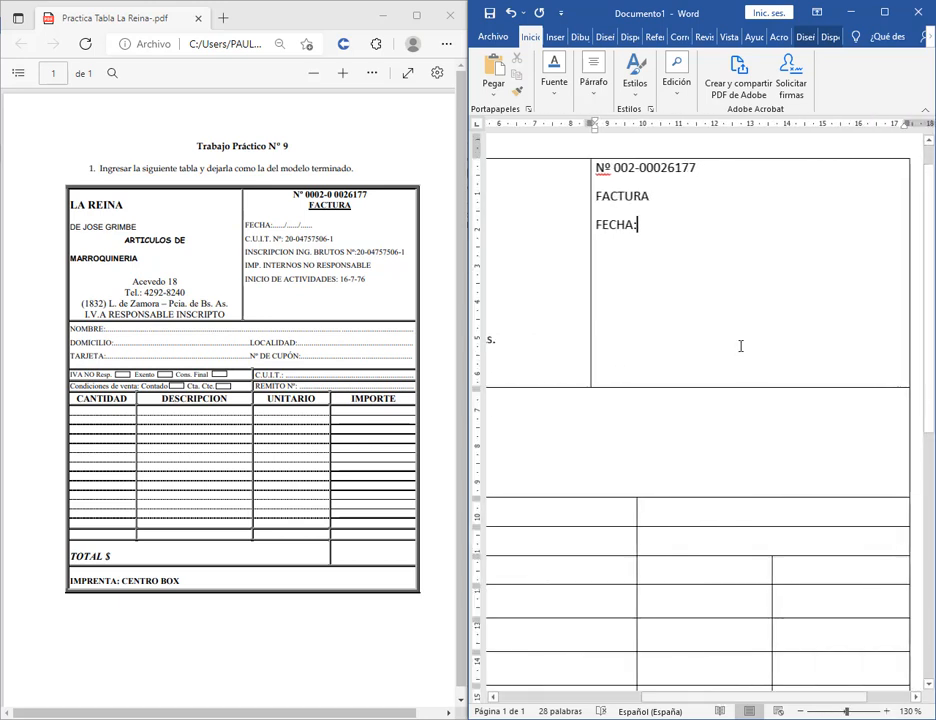
left_click(343, 73)
left_click(343, 73)
left_click(343, 75)
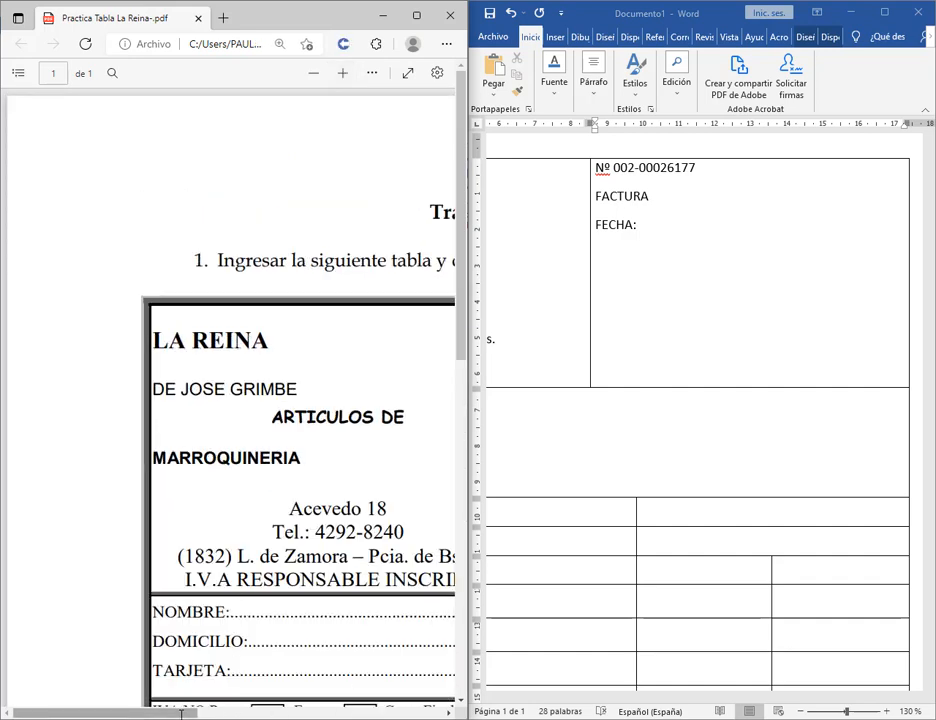
left_click_drag(190, 714, 353, 714)
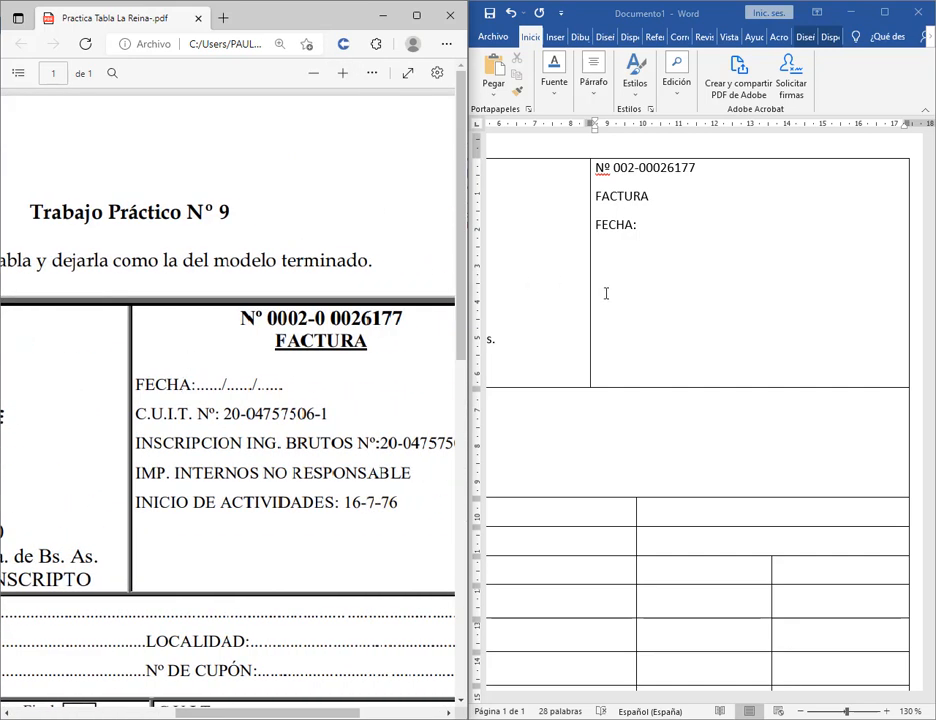
Type dots after FECHA: and start a new three-dot line beneath it.
left_click(654, 224)
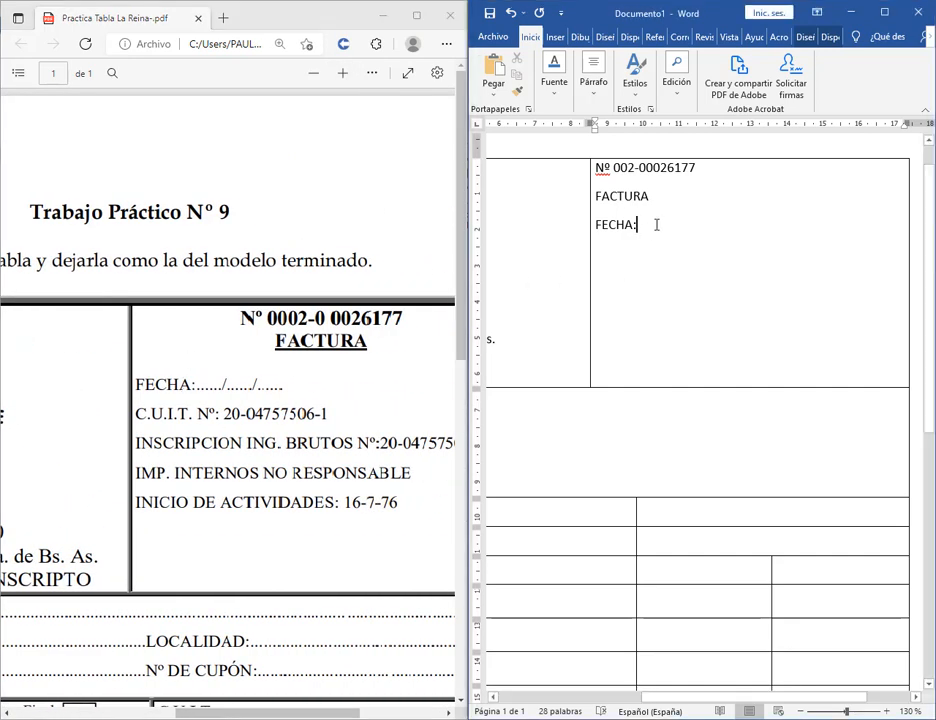
type("....")
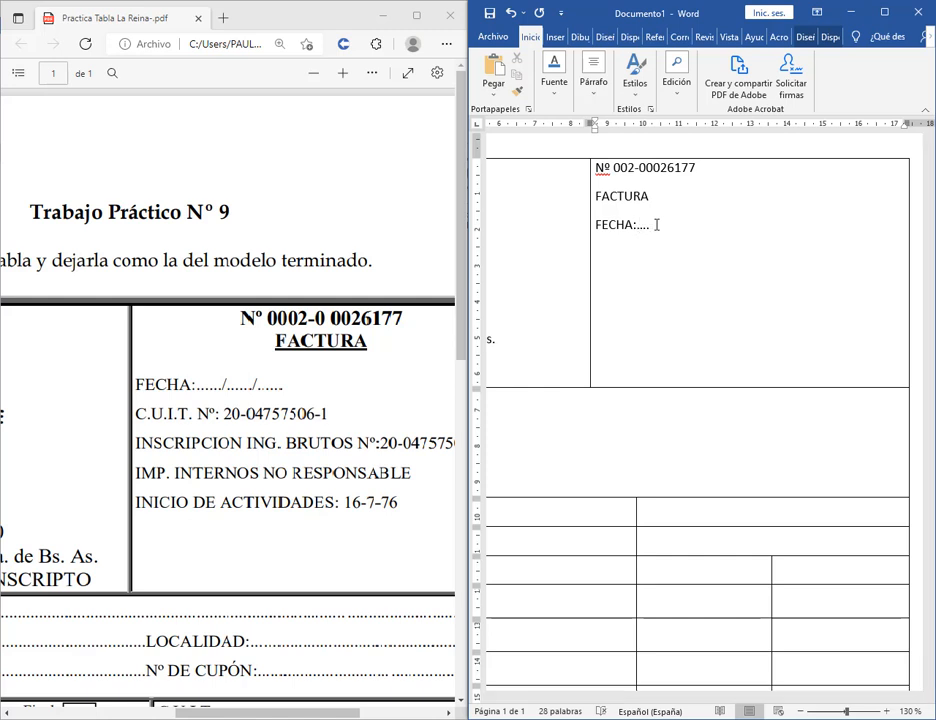
key("BackSpace")
key("BackSpace")
key("BackSpace")
key("BackSpace")
key("BackSpace")
type(":....")
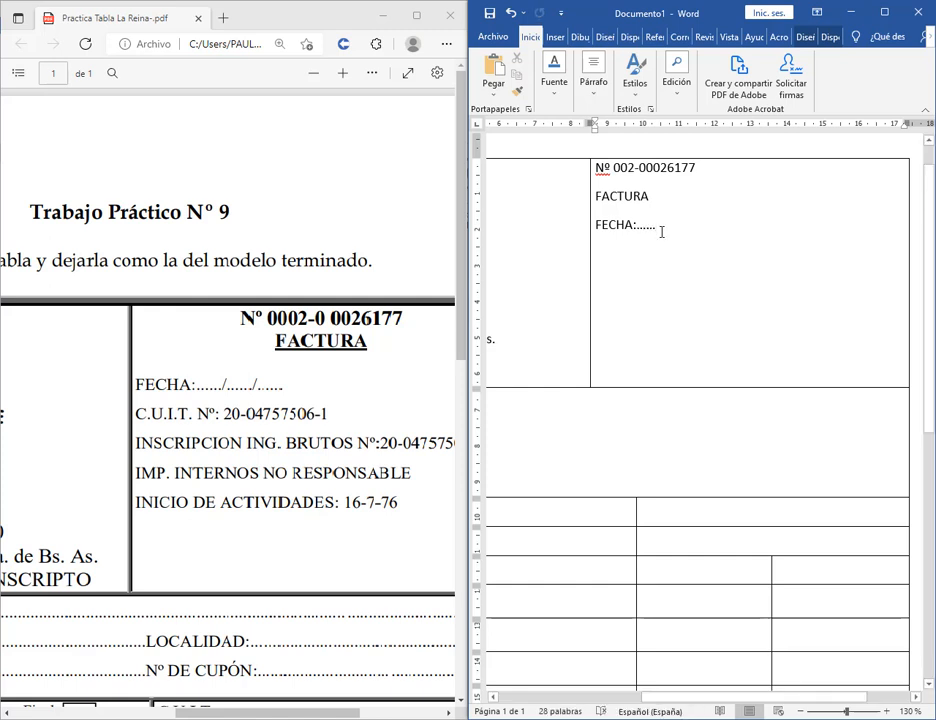
key("Return")
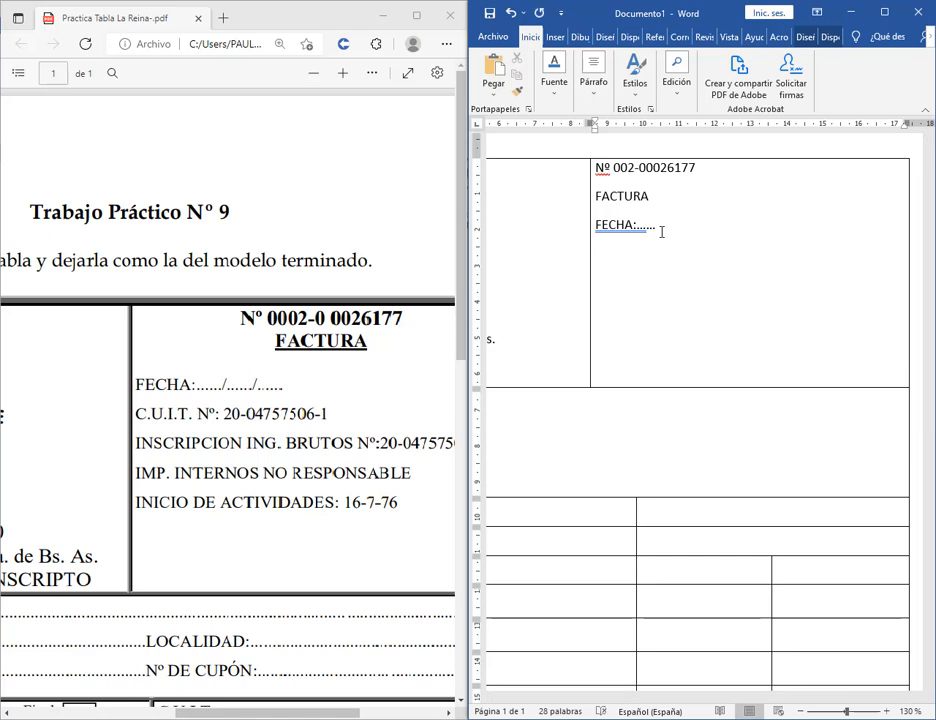
type("...")
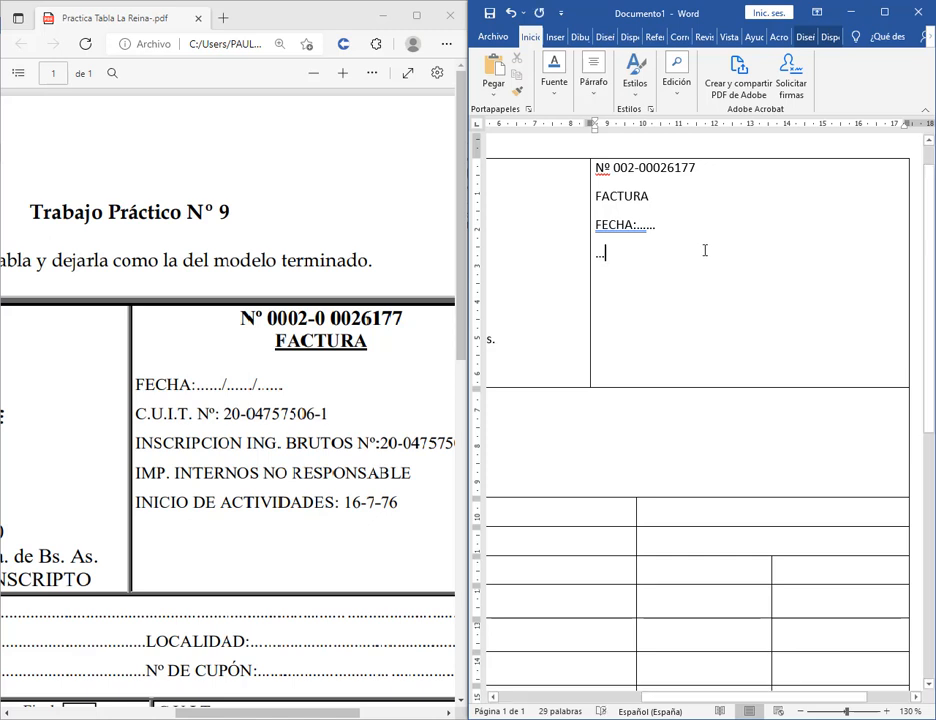
key("super")
Launch Teclado en pantalla, close it, and remove the extra dotted line below FECHA:.
type("TECL")
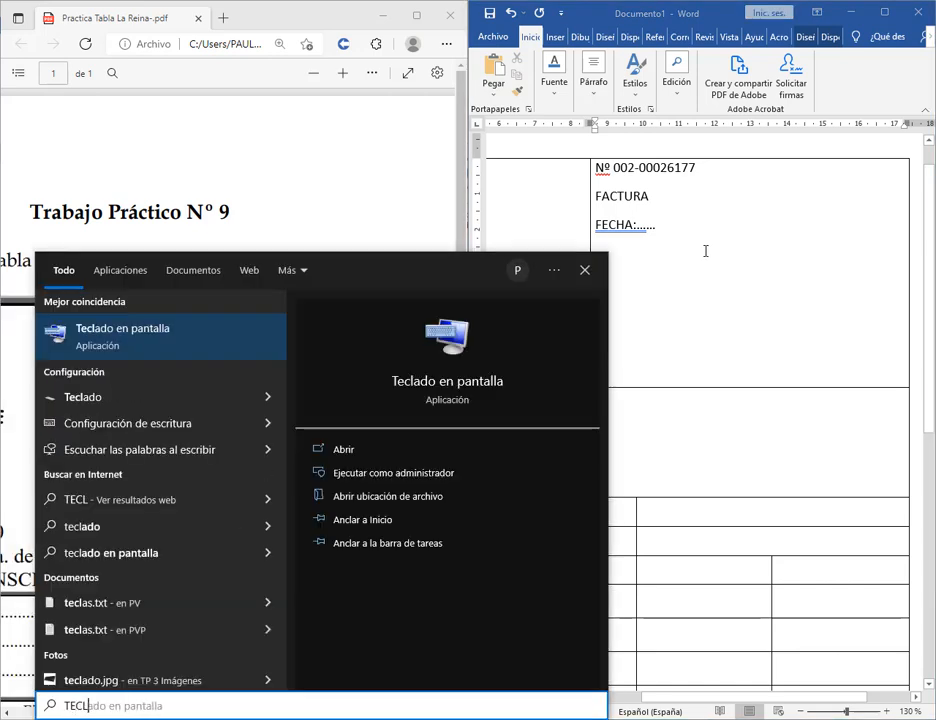
key("Return")
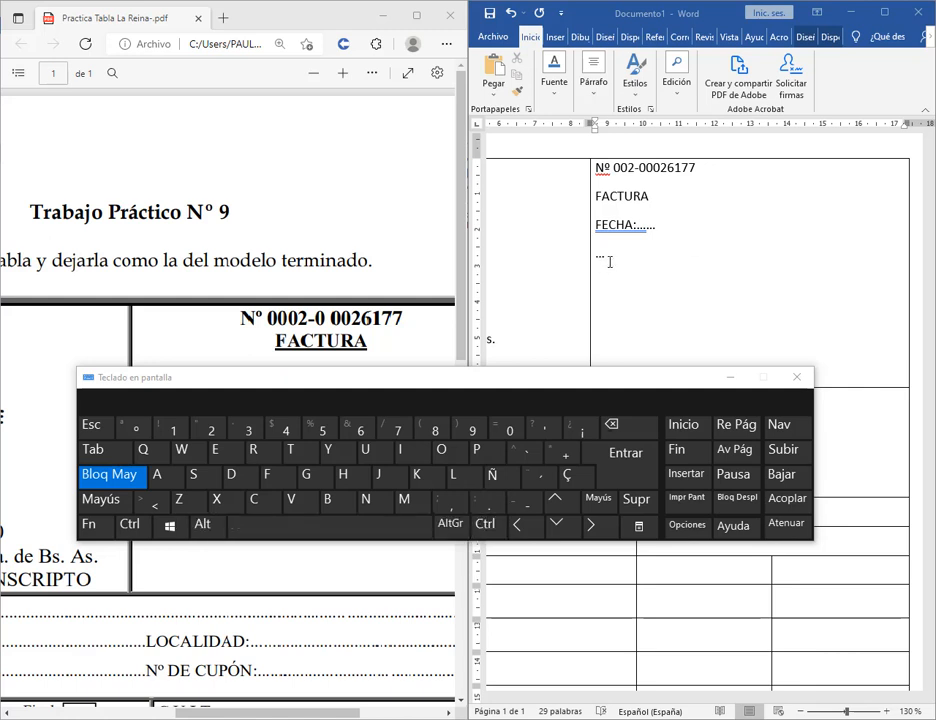
left_click(797, 377)
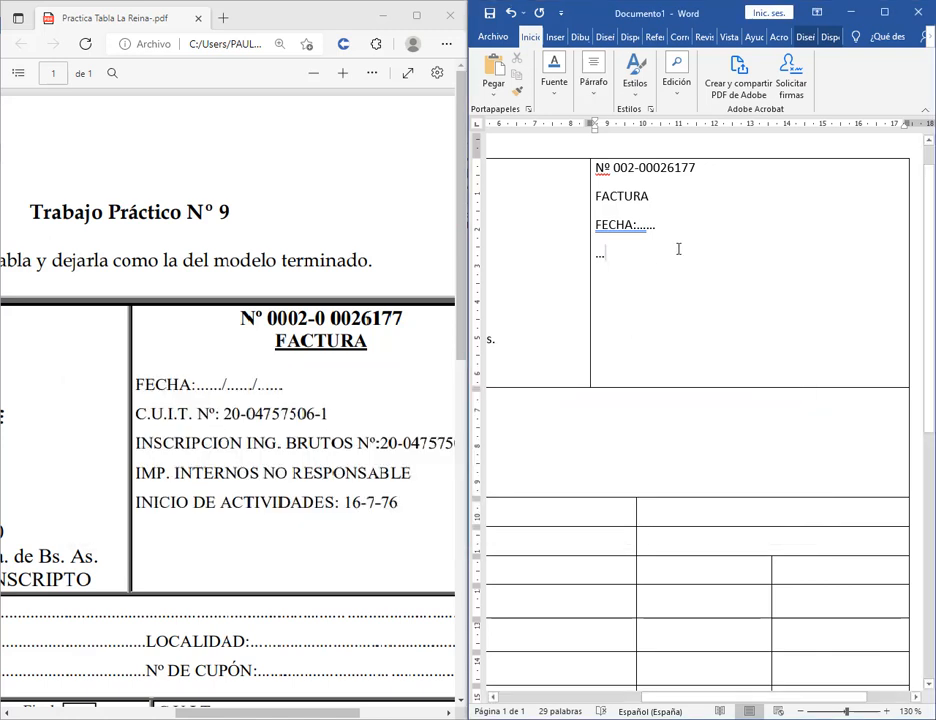
key("BackSpace")
key("BackSpace")
Extend the date line with /...... using the on-screen keyboard, then close it.
type("/......")
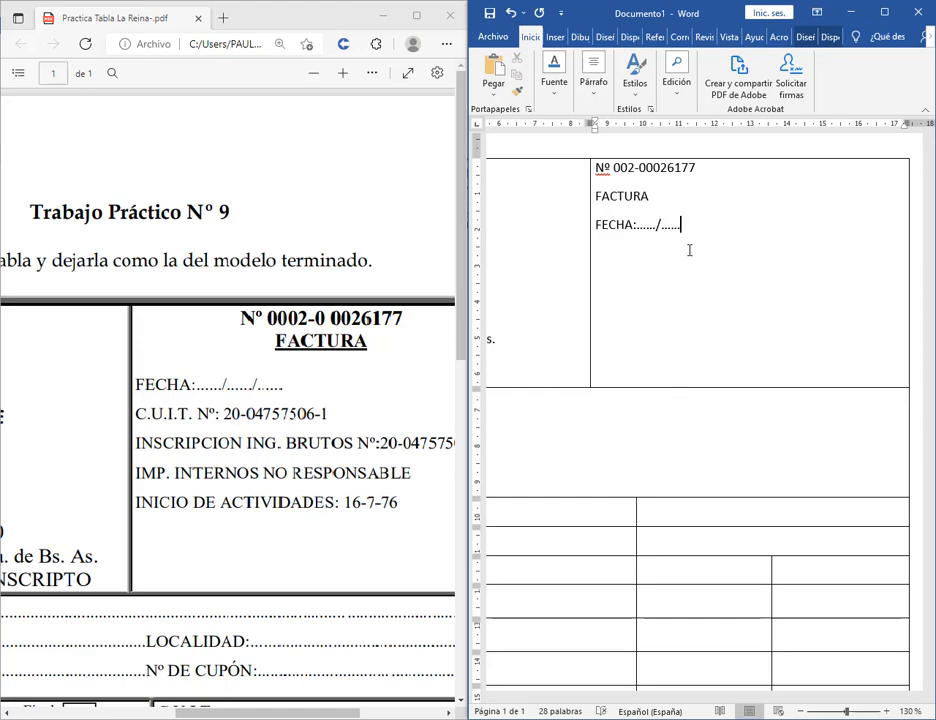
key("super")
type("TEC")
key("Return")
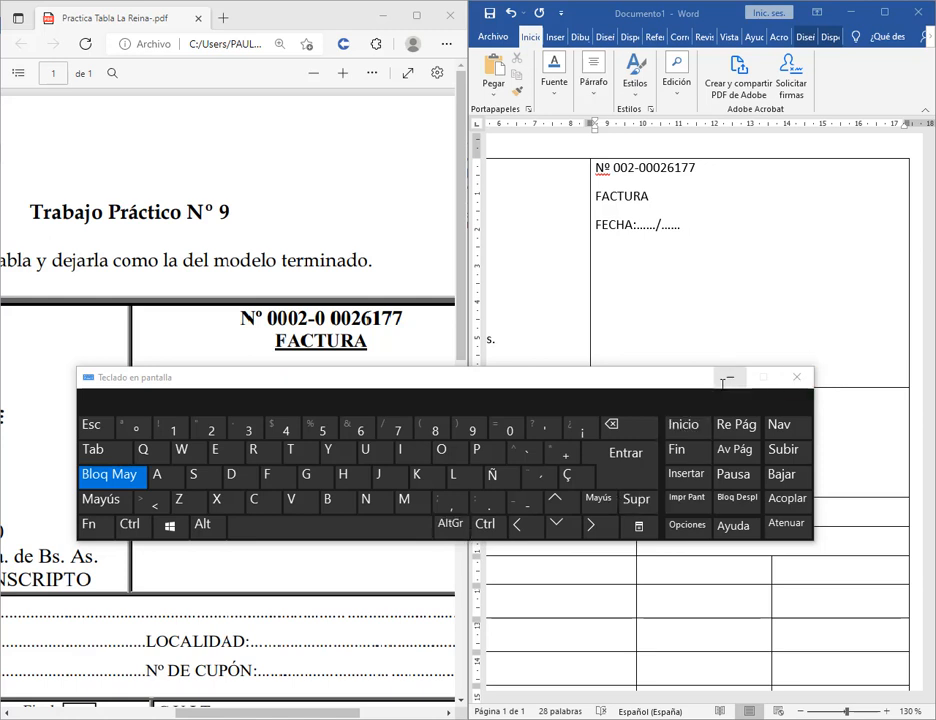
left_click(797, 378)
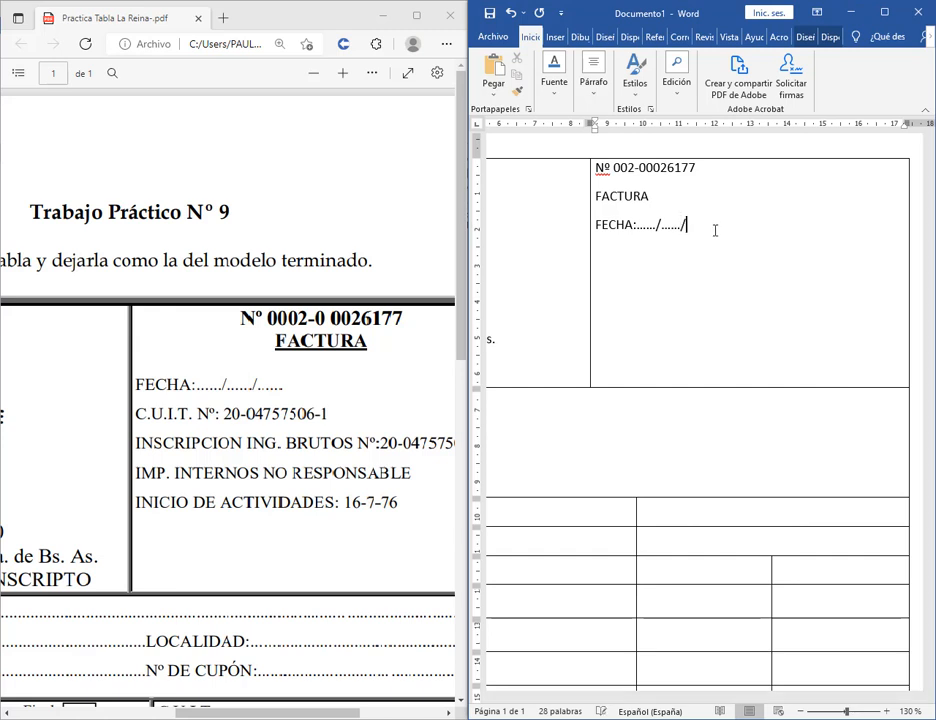
type("......")
key("Return")
type("C.U.IT")
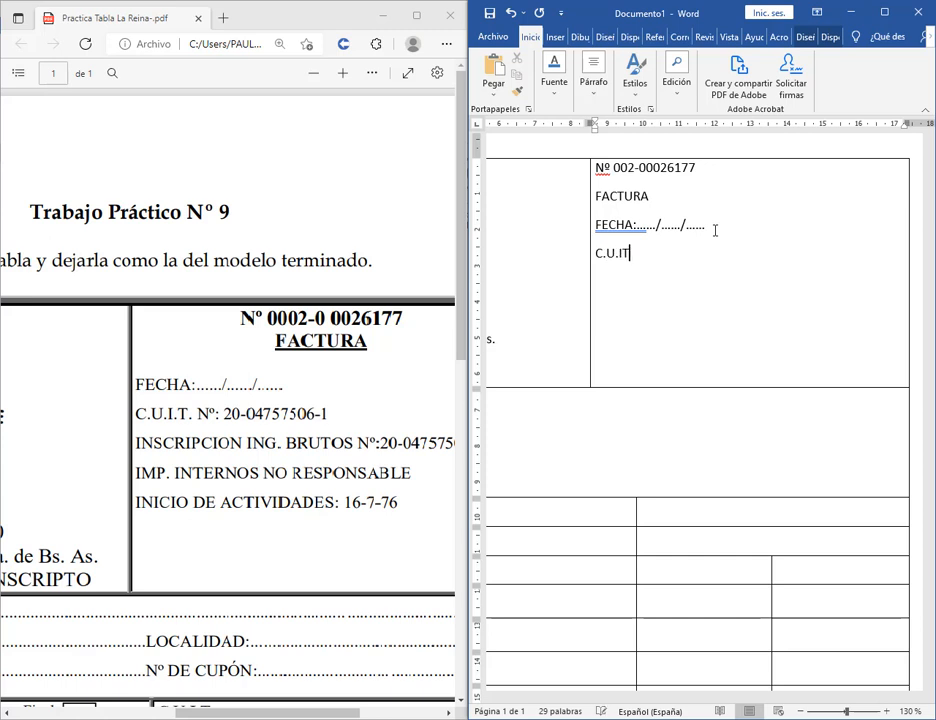
key("BackSpace")
type(".T. Nº")
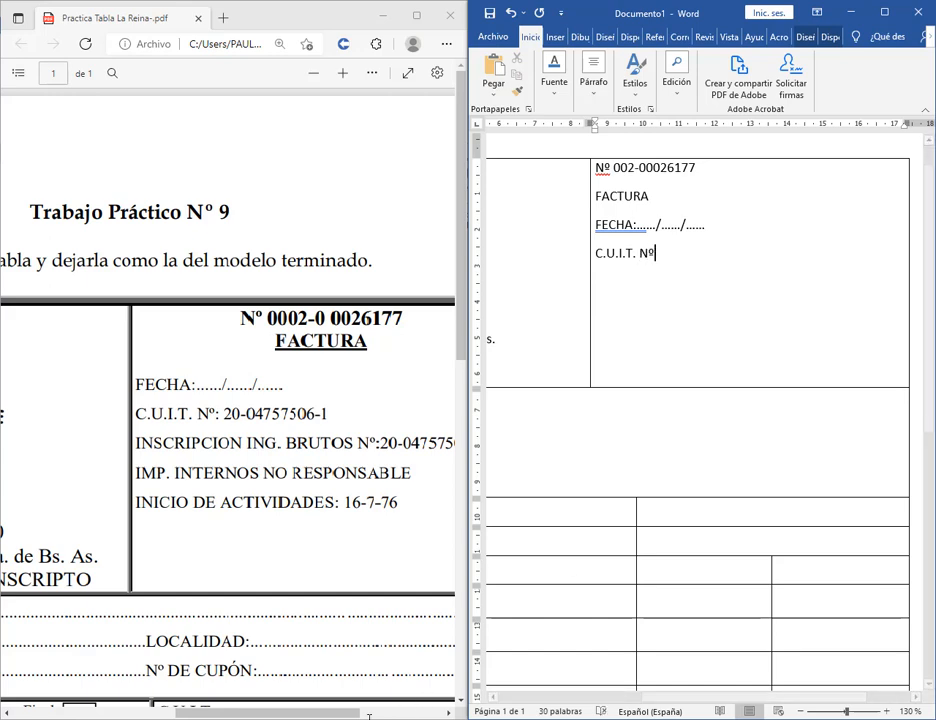
left_click(337, 711)
left_click_drag(337, 711, 237, 711)
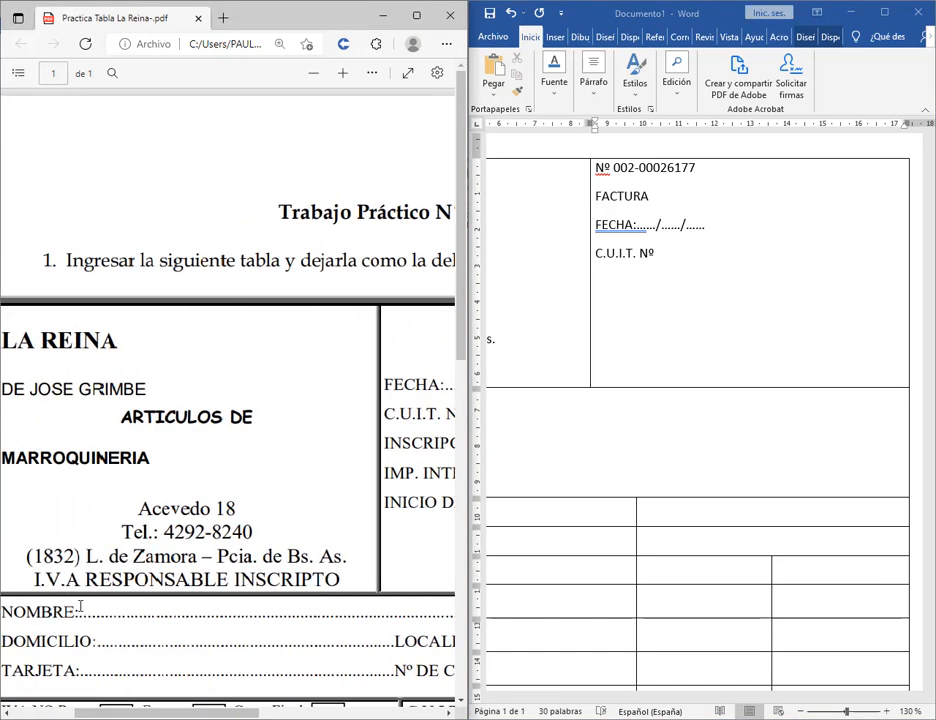
left_click_drag(87, 617, 344, 617)
scroll(344, 617, "down", 5)
left_click(213, 328)
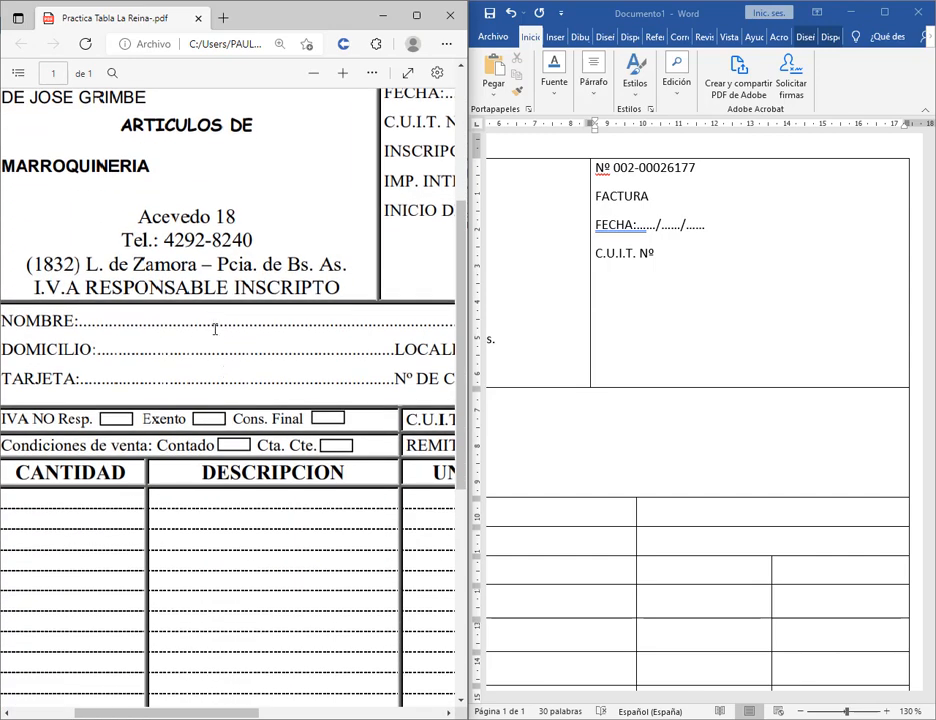
left_click_drag(238, 710, 385, 711)
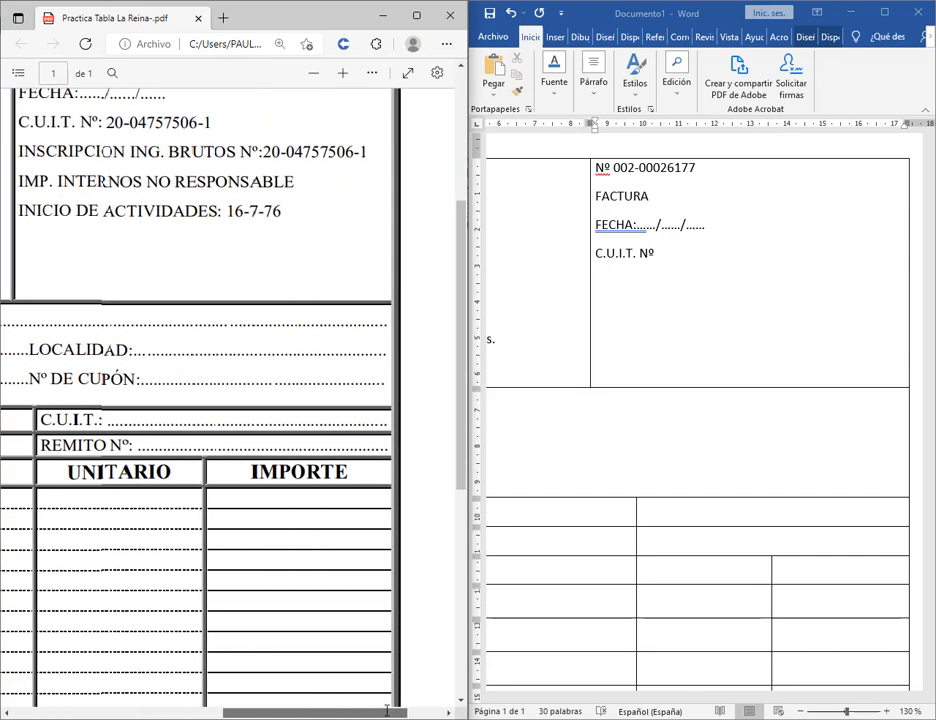
scroll(225, 455, "up", 2)
left_click(669, 256)
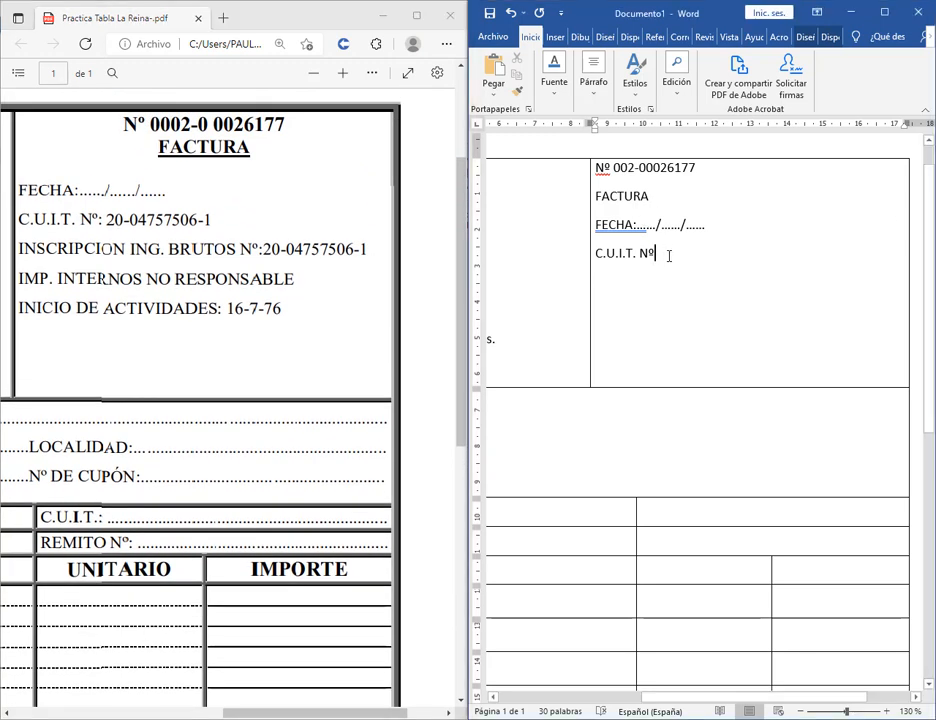
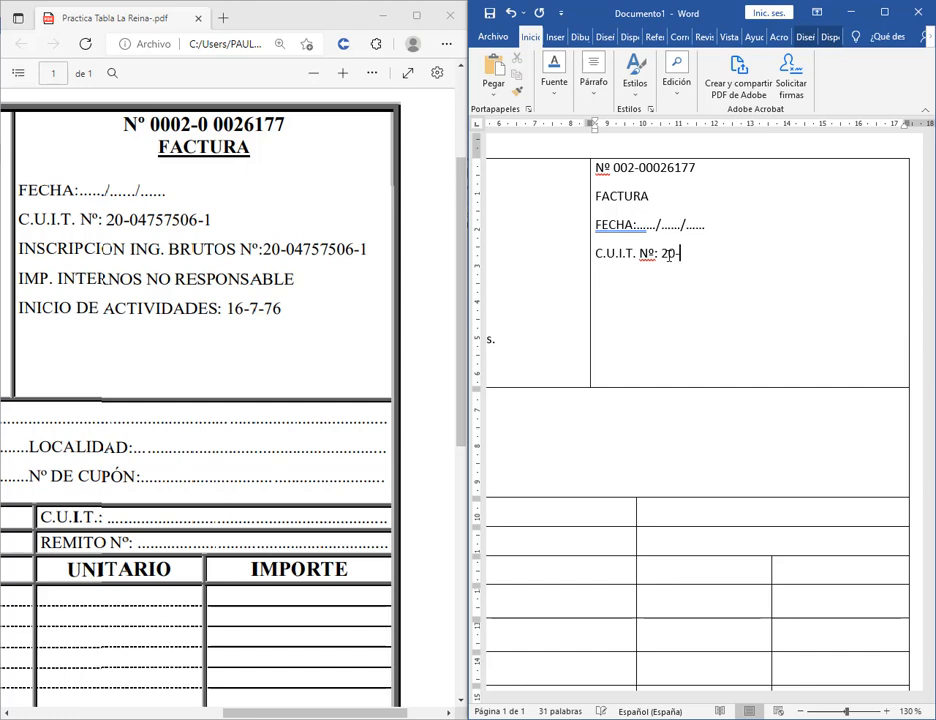
key("Return")
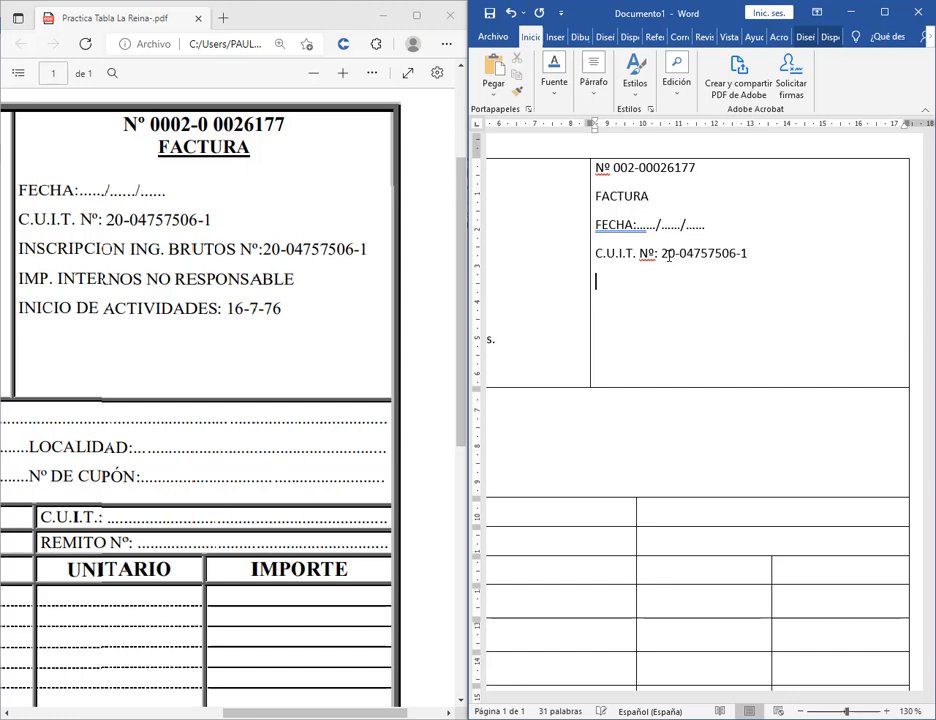
type("INSC")
type("IRIPCION ING.")
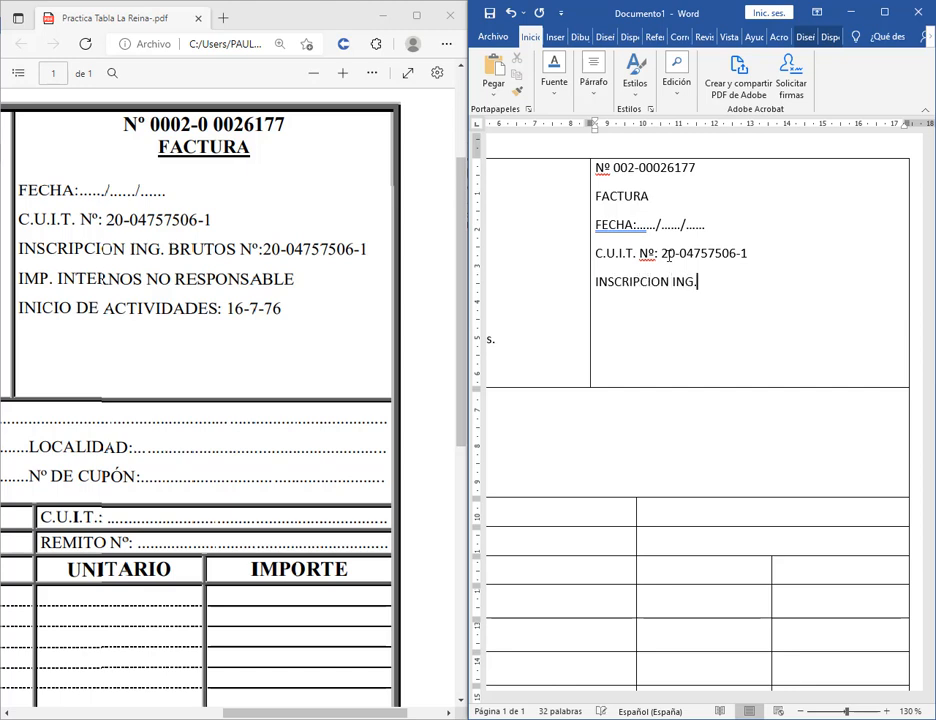
type(" BRUTOS Nº")
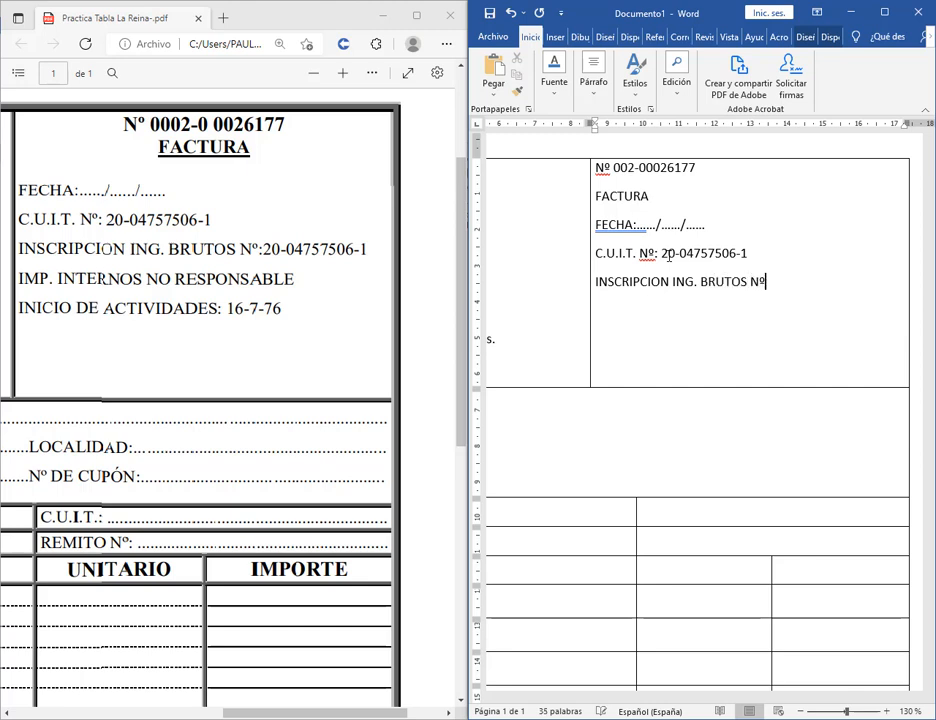
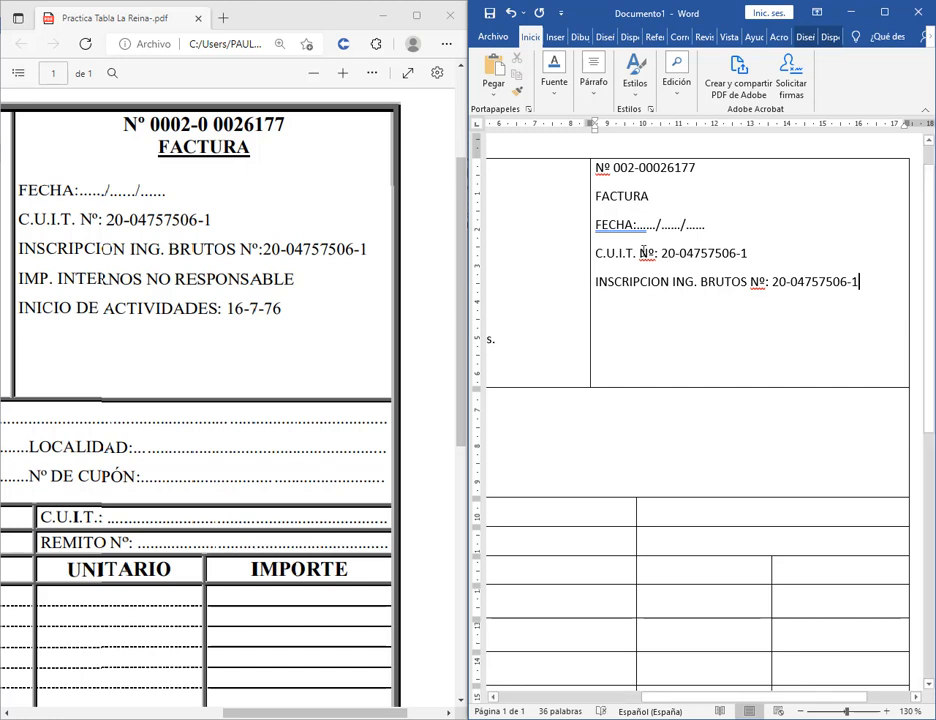
Replace Nº with the N.º spelling suggestion on the C.U.I.T. and INSCRIPCION lines.
left_click(658, 253)
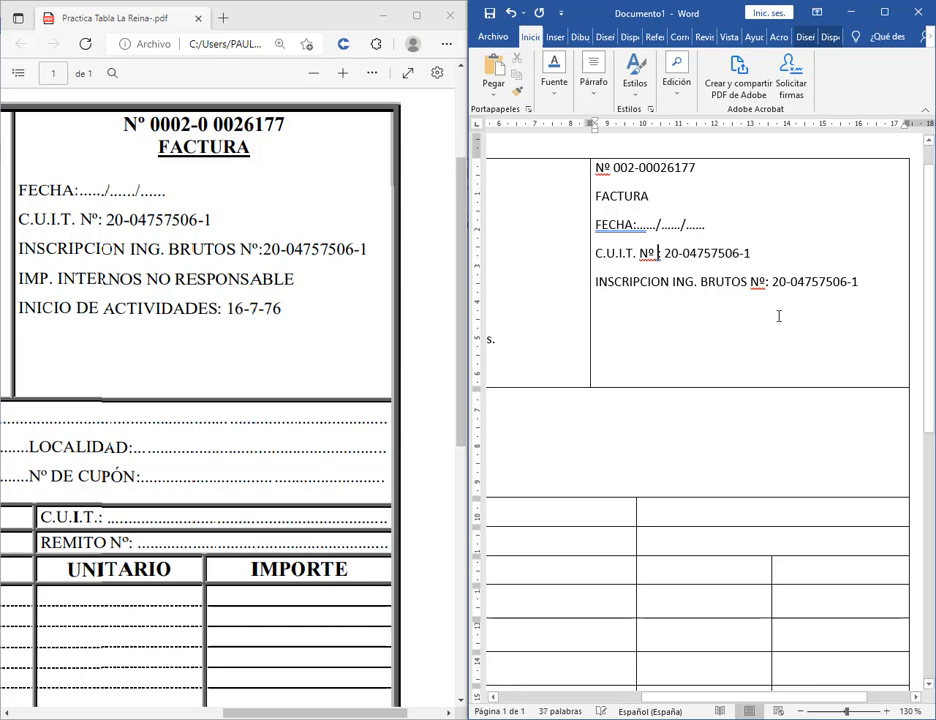
right_click(652, 256)
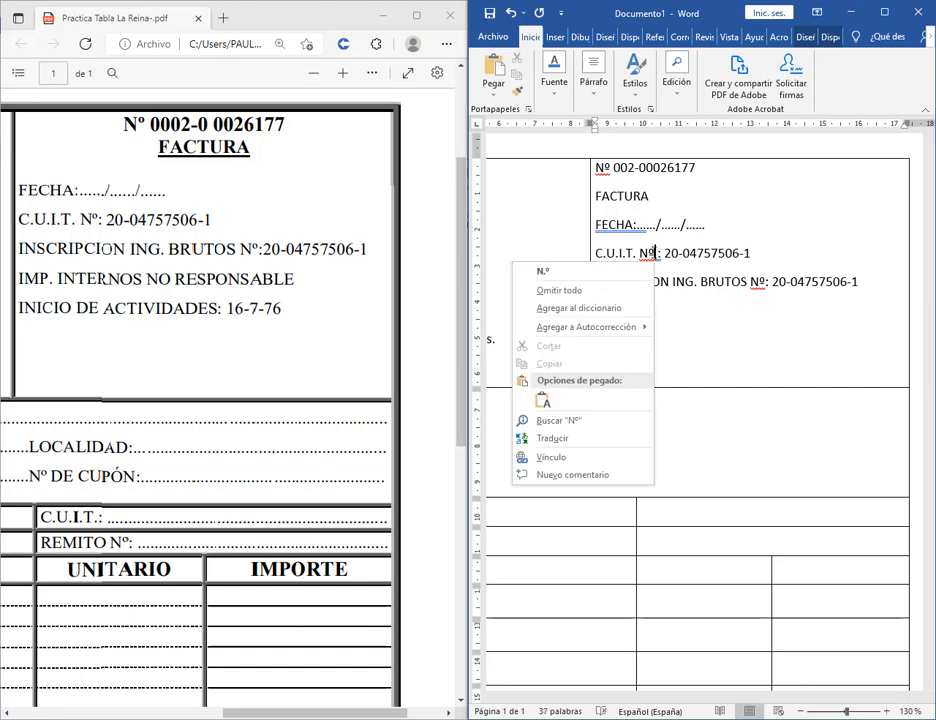
left_click(605, 271)
right_click(756, 290)
left_click(754, 297)
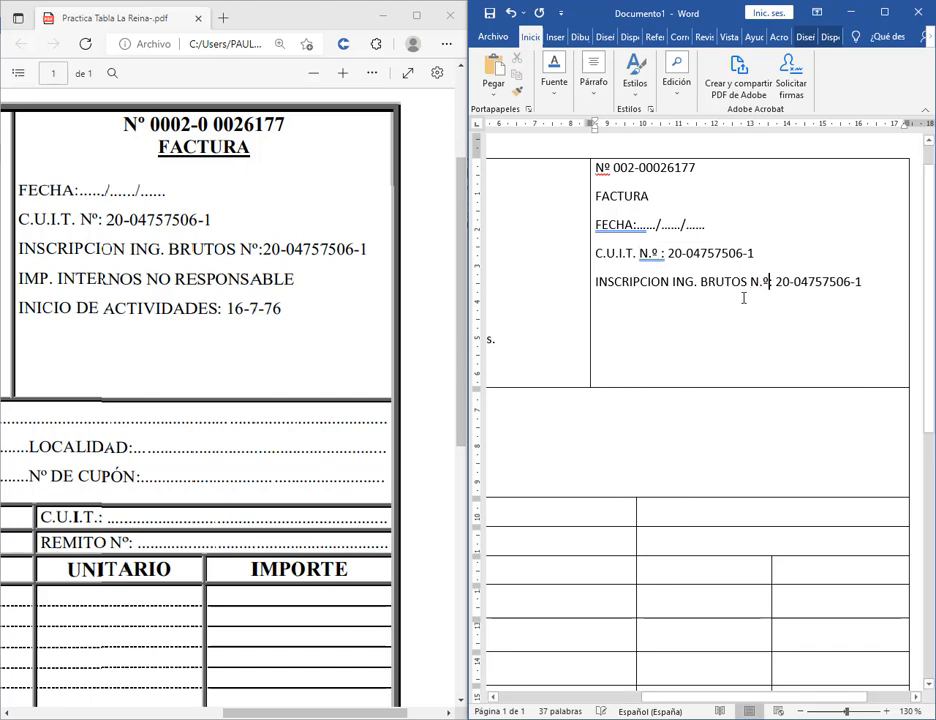
Add the IMP. INTERNOS NO RESPONSABLES and INICIO DE ACTIVIDADES: 16-7-76 lines.
key("Return")
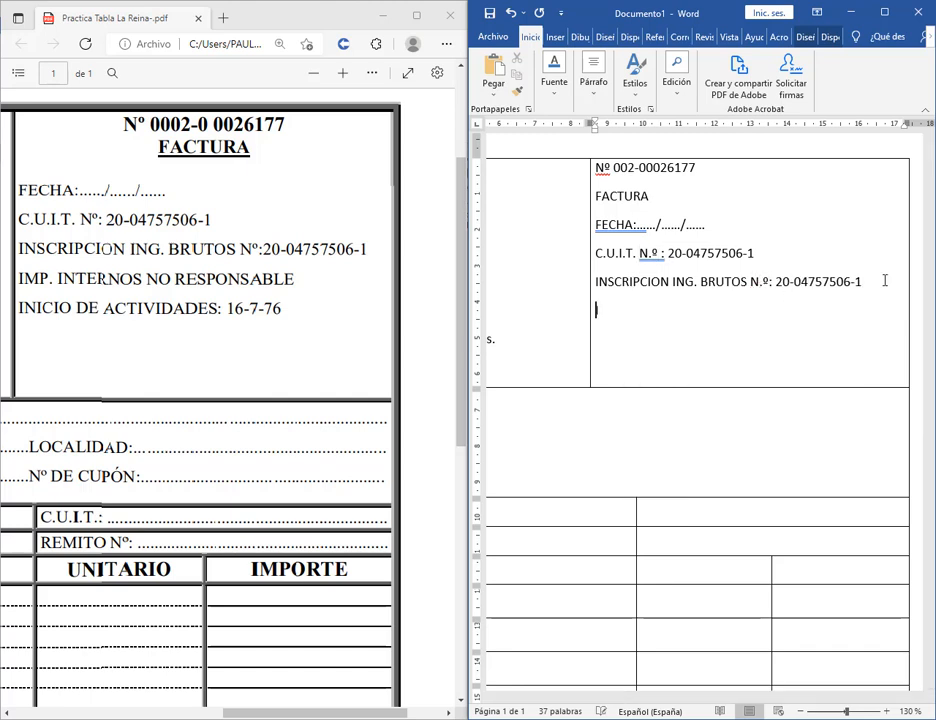
type("IMP. INTERNOS NO RESPON")
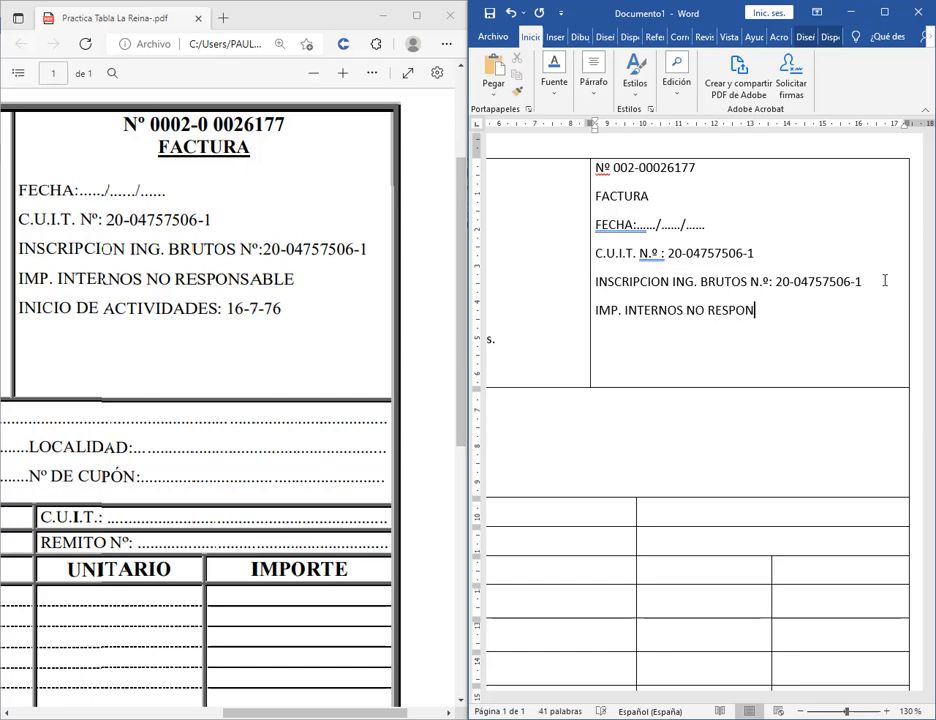
type("SABLES")
key("Return")
type("INICIO DE AC")
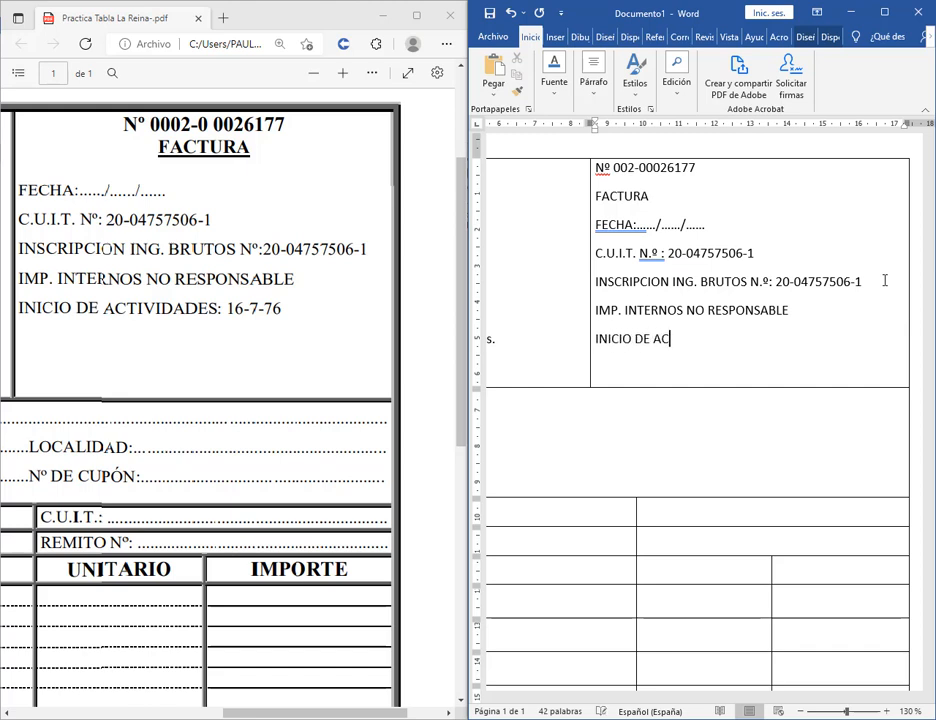
type("TIVIDADES: 16-7*")
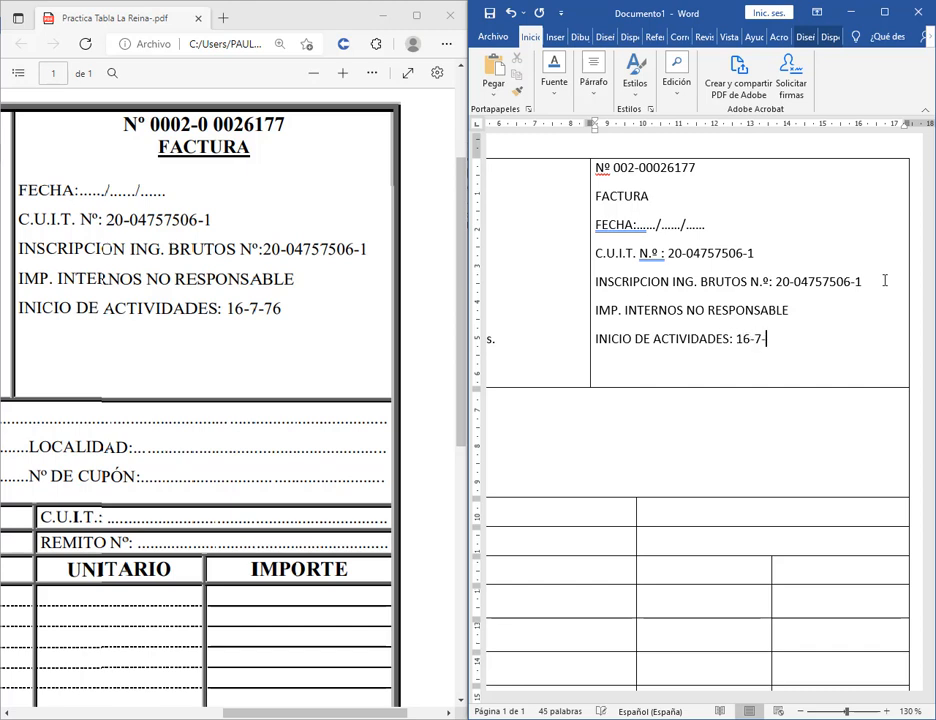
type("76")
key("Return")
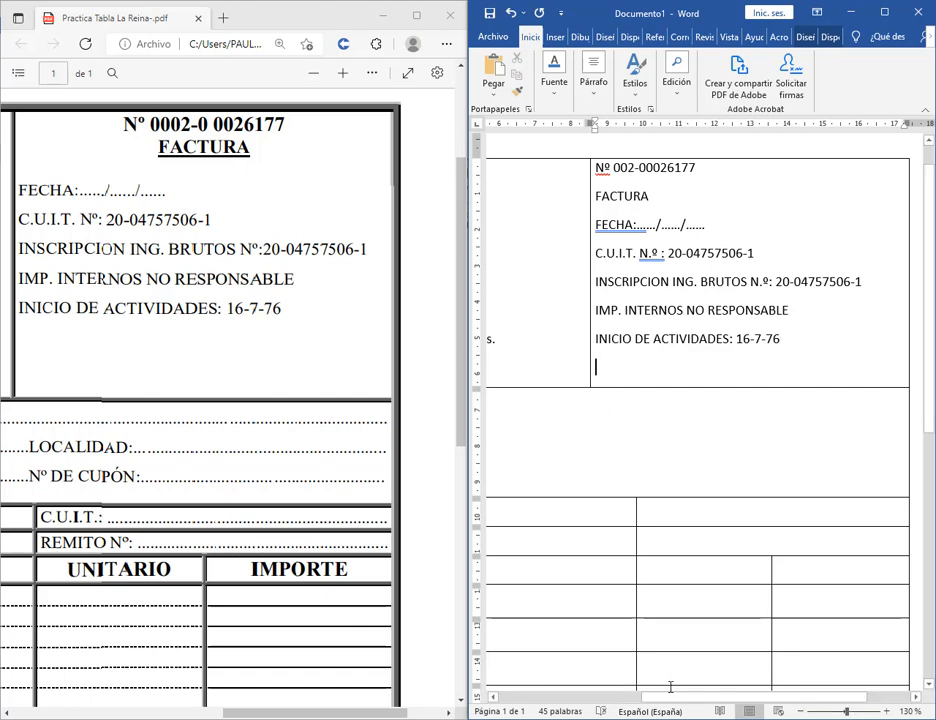
left_click_drag(654, 701, 560, 699)
scroll(719, 376, "down", 3)
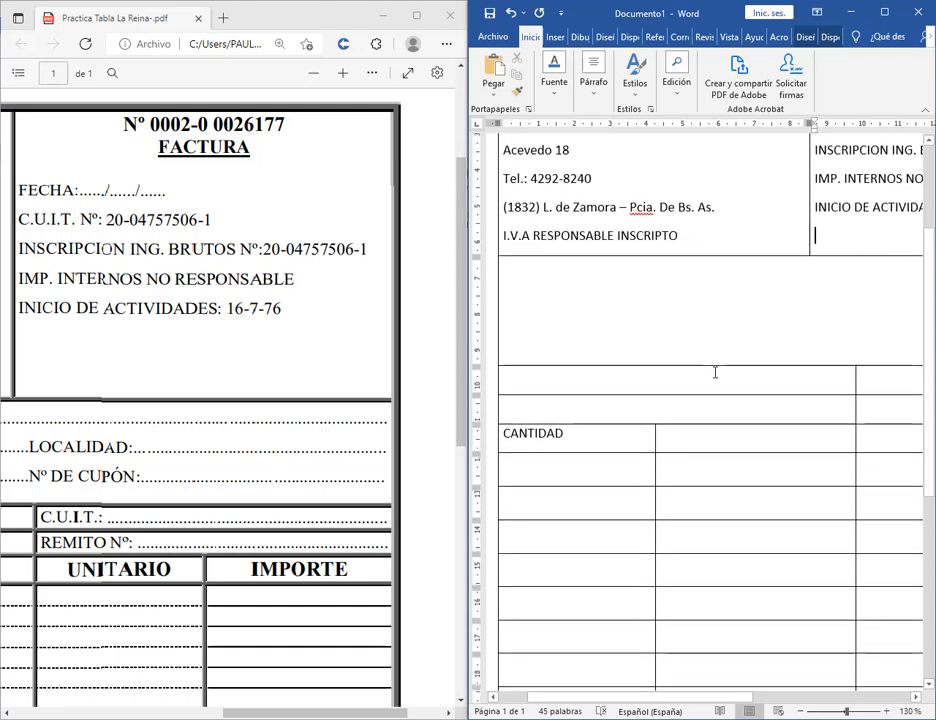
scroll(715, 372, "up", 2)
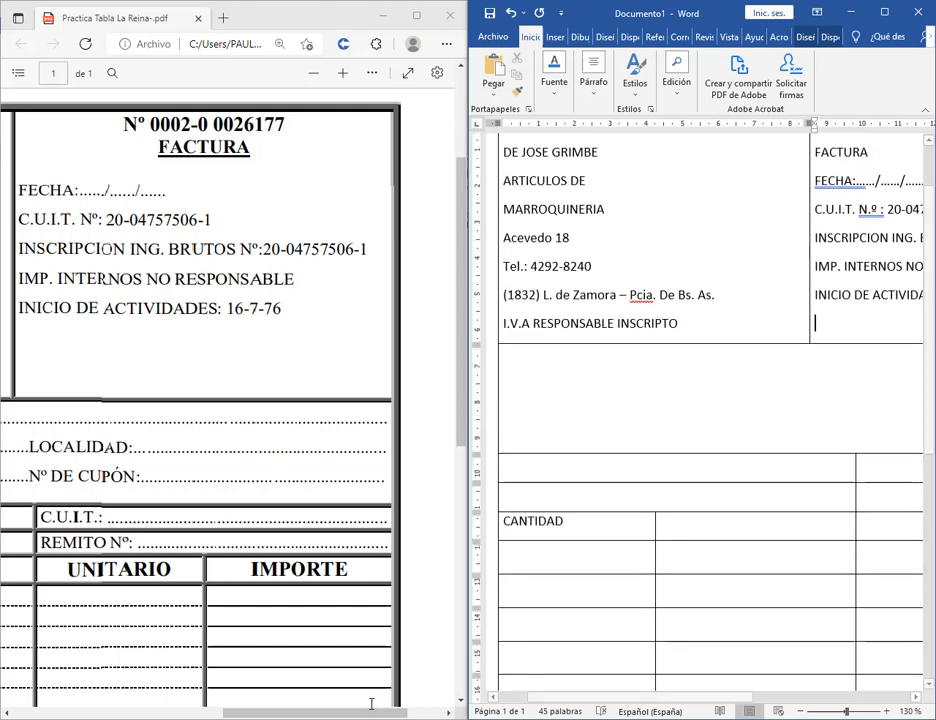
left_click_drag(371, 711, 226, 711)
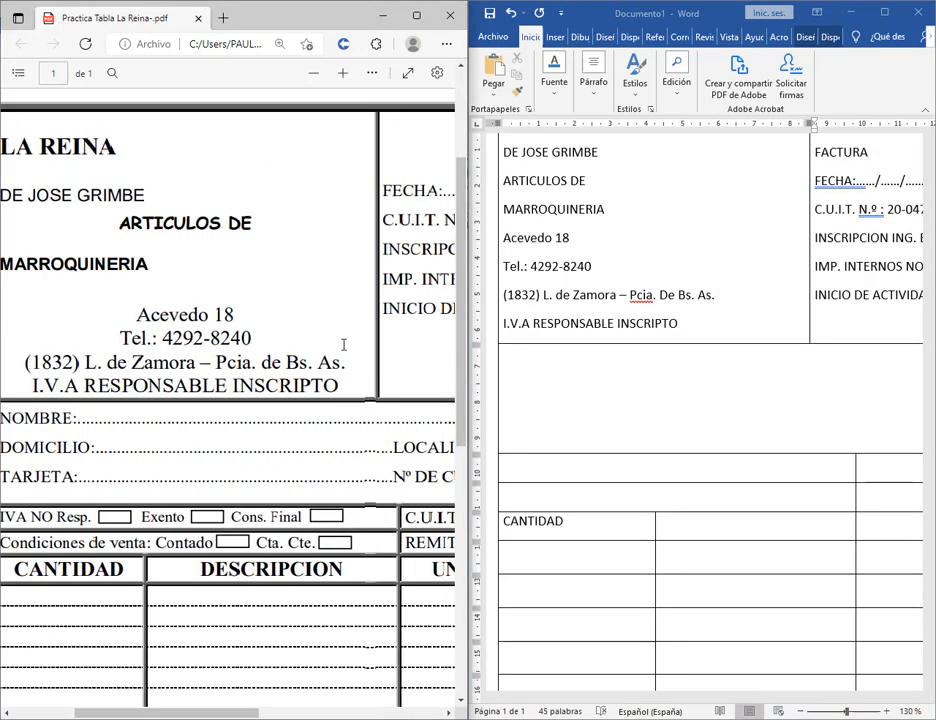
left_click(314, 73)
left_click(314, 73)
left_click(314, 73)
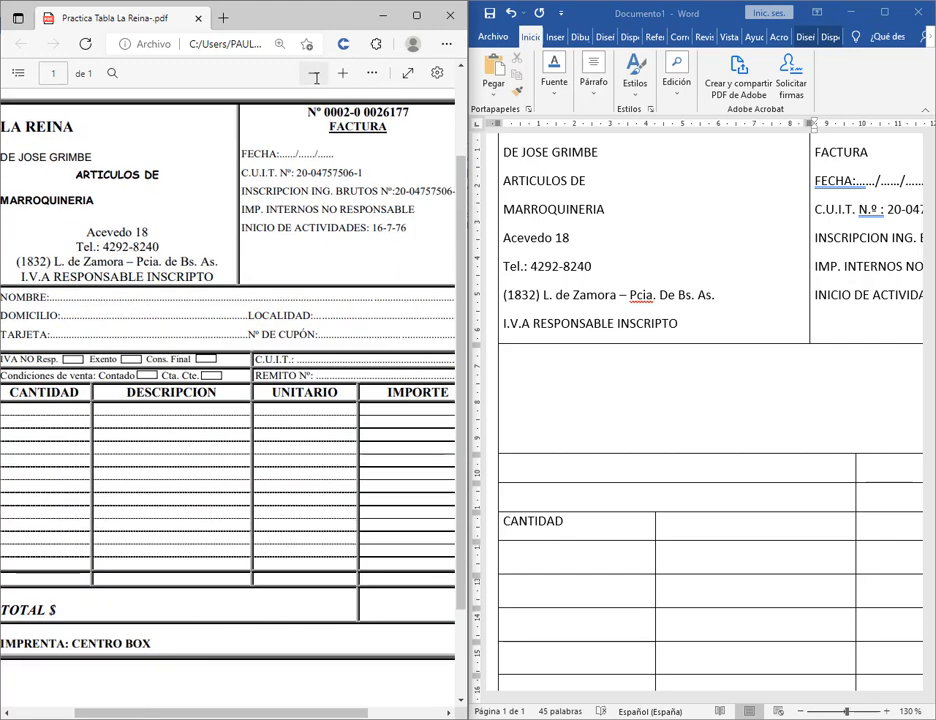
Type NOMBRE: in the empty cell below the company details.
left_click(314, 73)
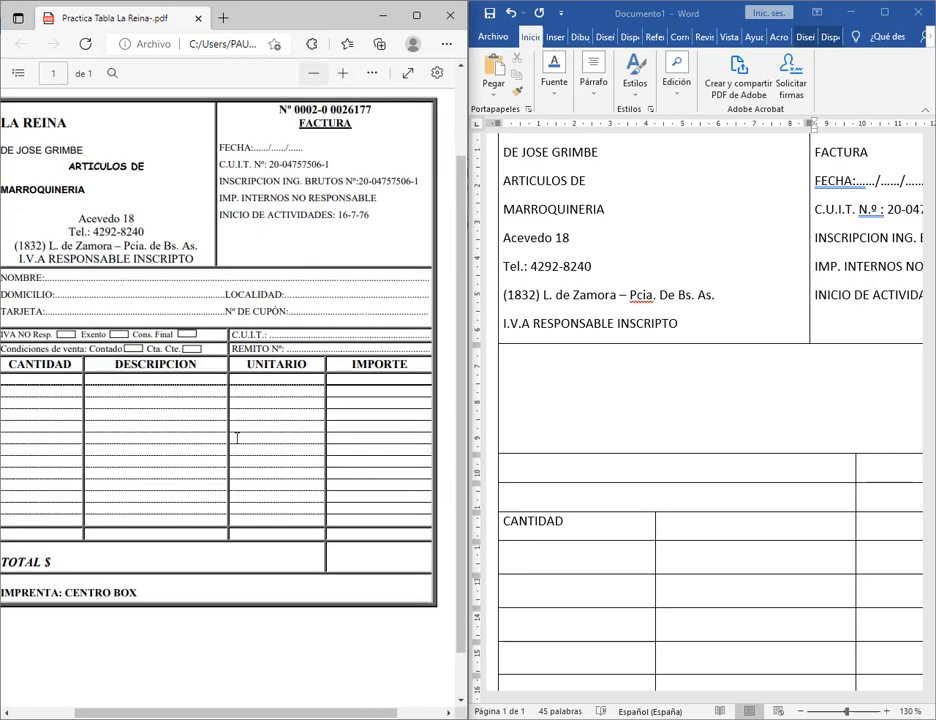
left_click(545, 368)
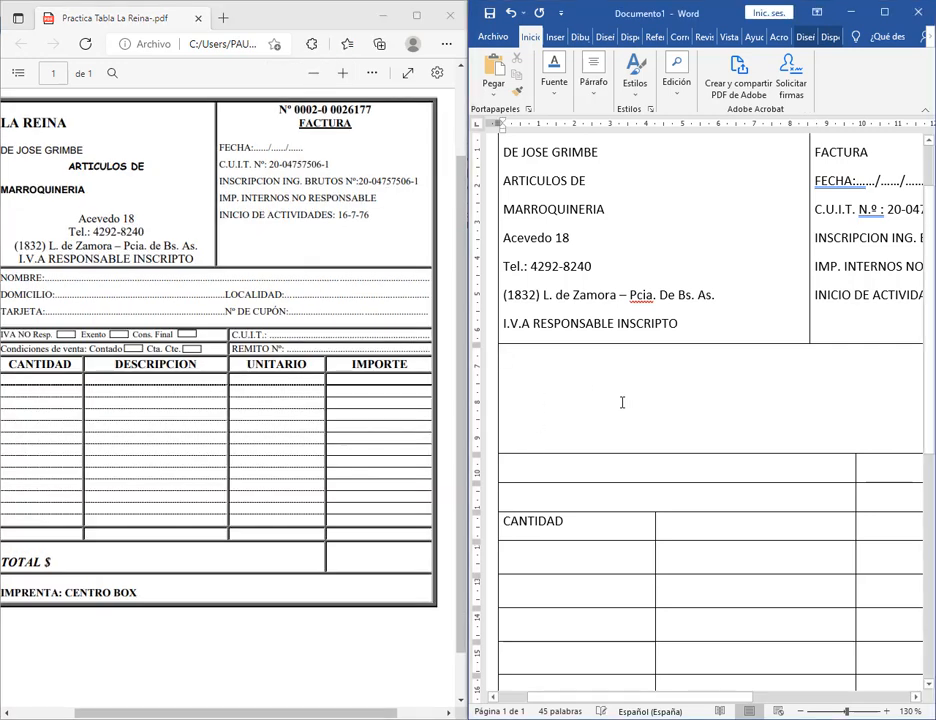
type("NOMBRE")
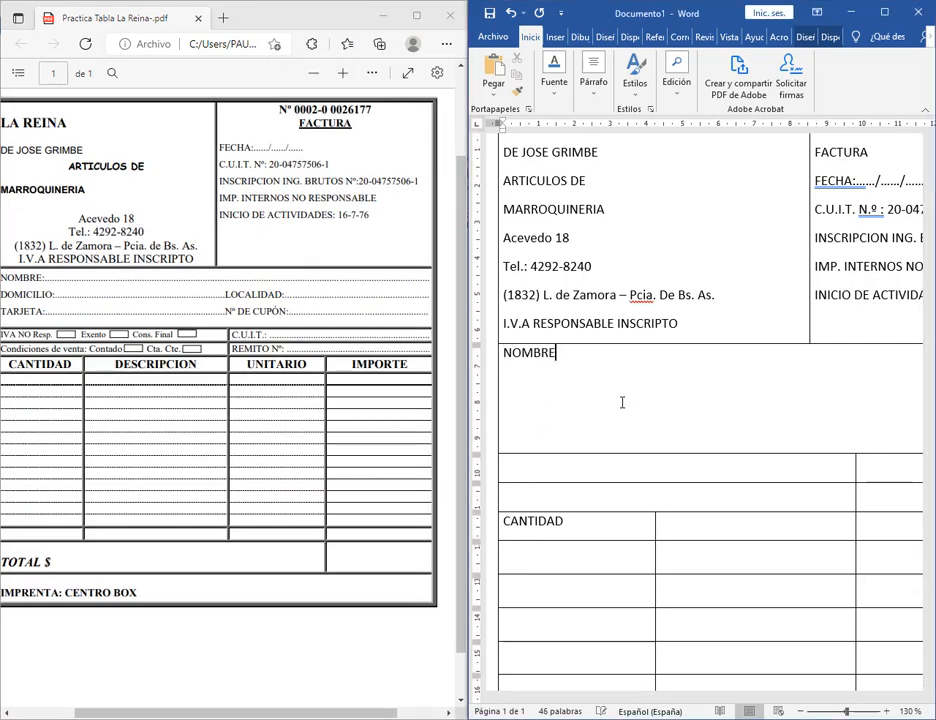
type(":")
Examine the PDF's dotted leader after NOMBRE: and place the cursor after NOMBRE: in Word.
left_click_drag(41, 278, 93, 279)
left_click(93, 279)
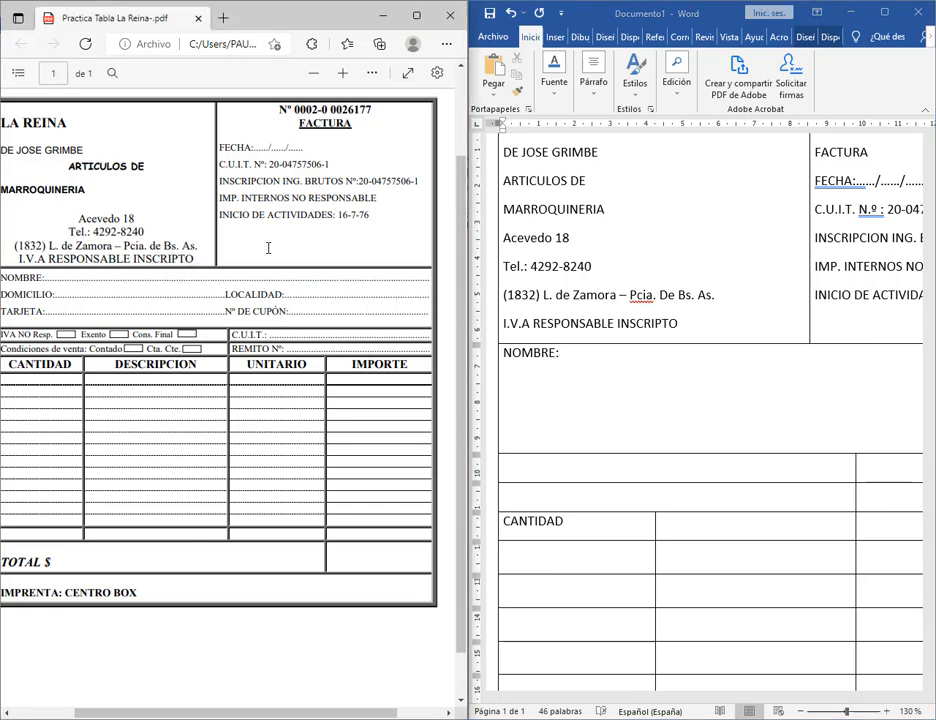
left_click(341, 73)
left_click(341, 74)
left_click(341, 74)
left_click(341, 74)
left_click(342, 74)
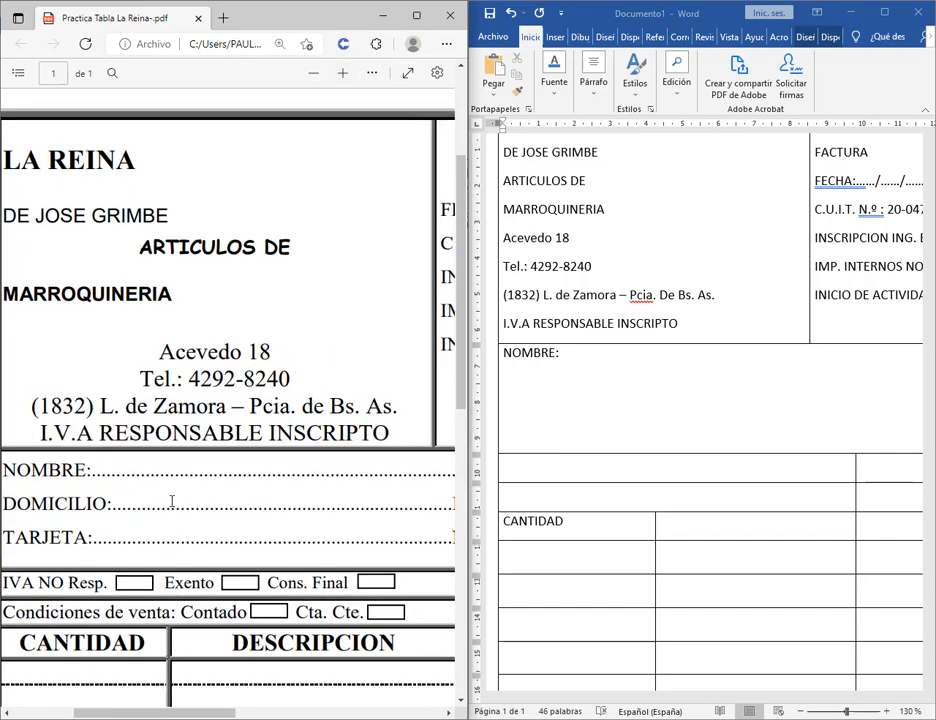
scroll(173, 498, "down", 4)
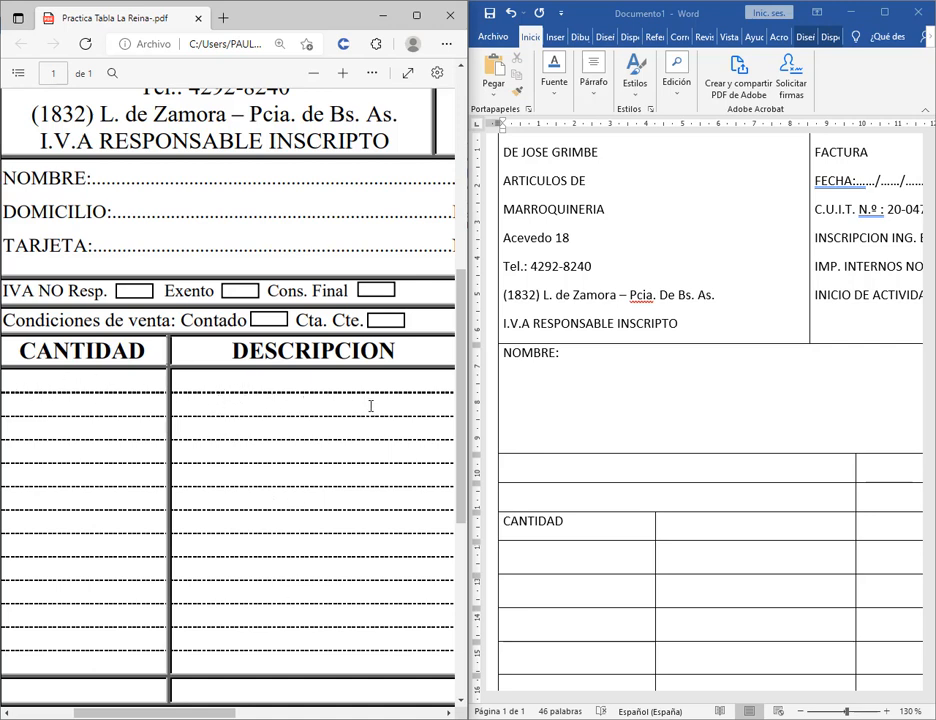
left_click_drag(96, 184, 271, 188)
left_click(26, 181)
left_click_drag(89, 177, 248, 181)
left_click(250, 183)
left_click(679, 397)
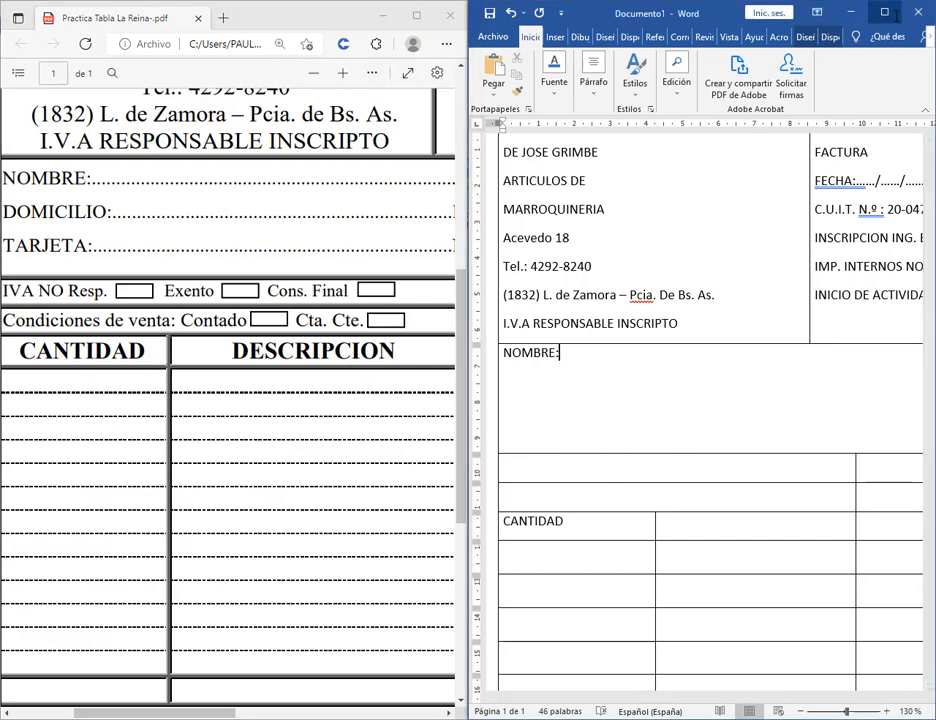
Draw a horizontal Línea shape from NOMBRE: to the cell's right edge.
left_click(884, 14)
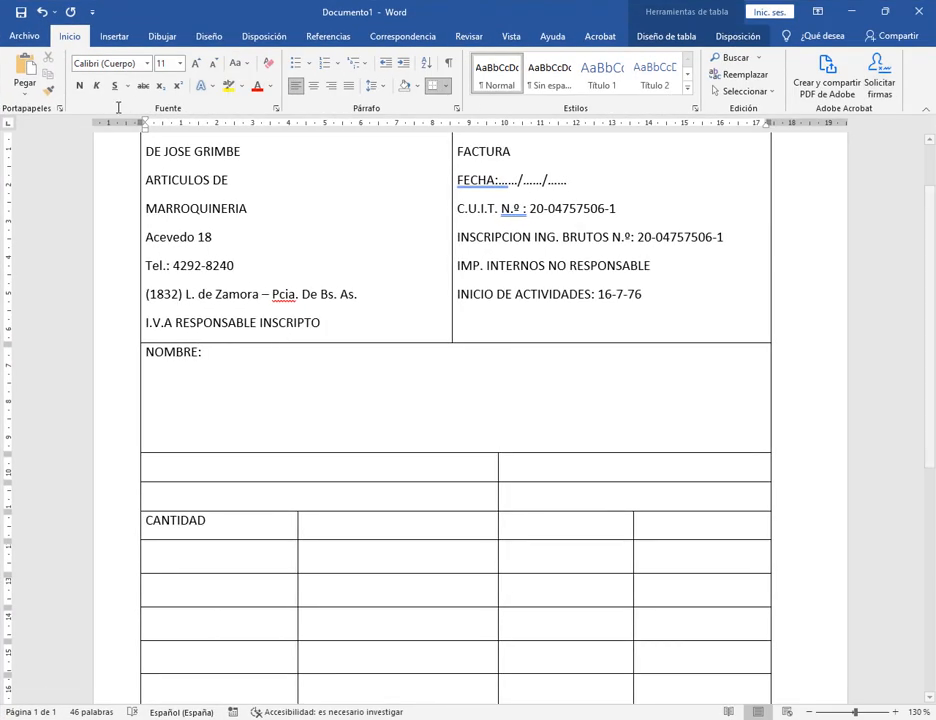
left_click(116, 36)
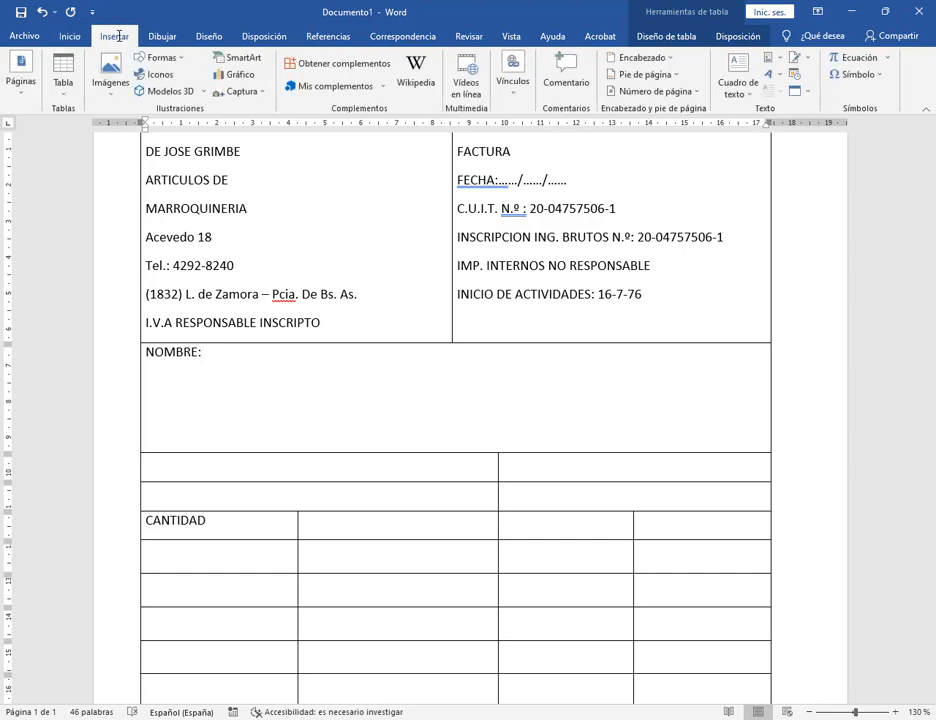
left_click(157, 58)
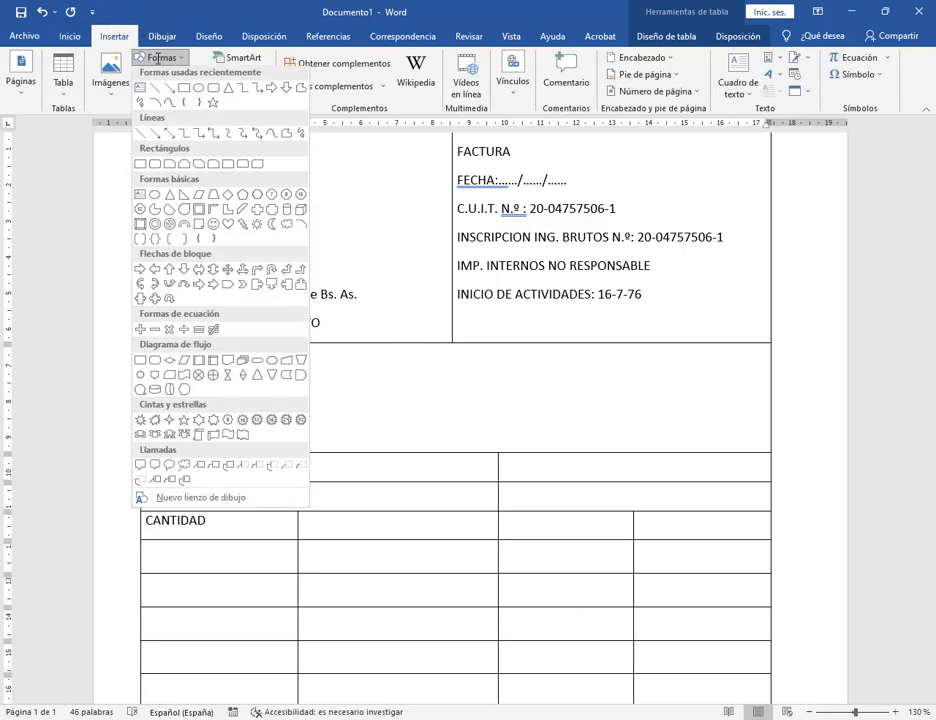
left_click(155, 90)
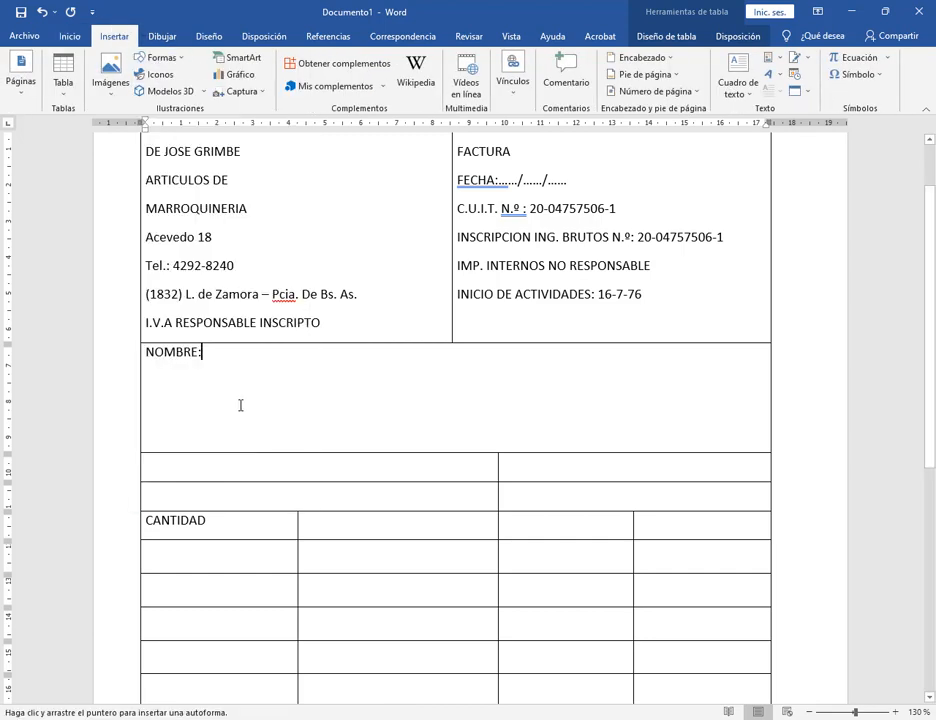
left_click_drag(205, 352, 745, 362)
mouse_move(748, 371)
left_mouse_down()
mouse_move(746, 359)
mouse_move(746, 393)
mouse_move(752, 349)
mouse_move(748, 368)
left_mouse_up()
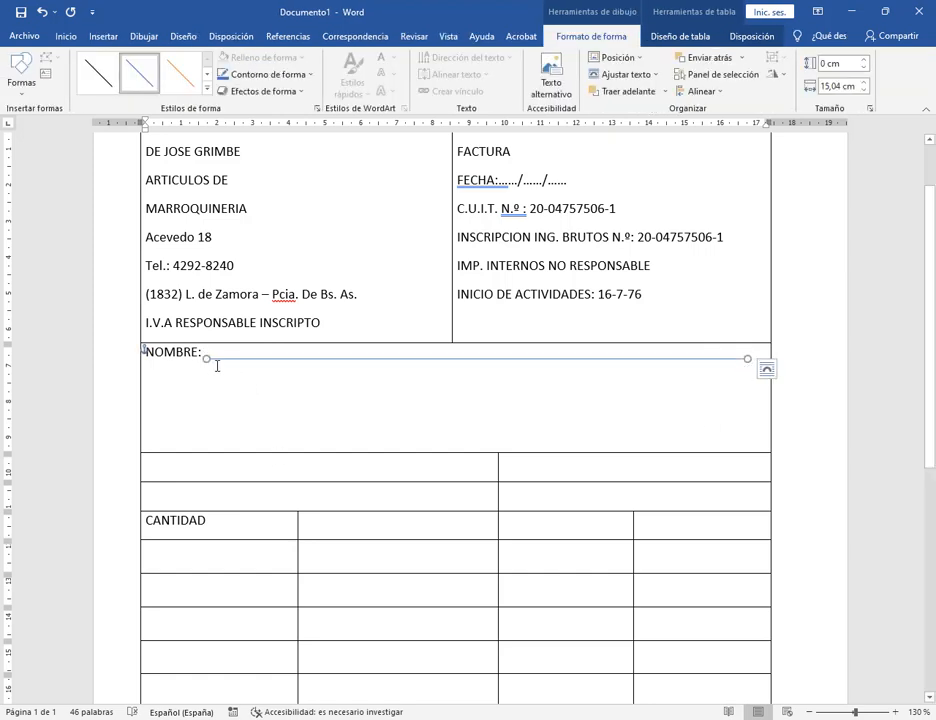
left_click(896, 712)
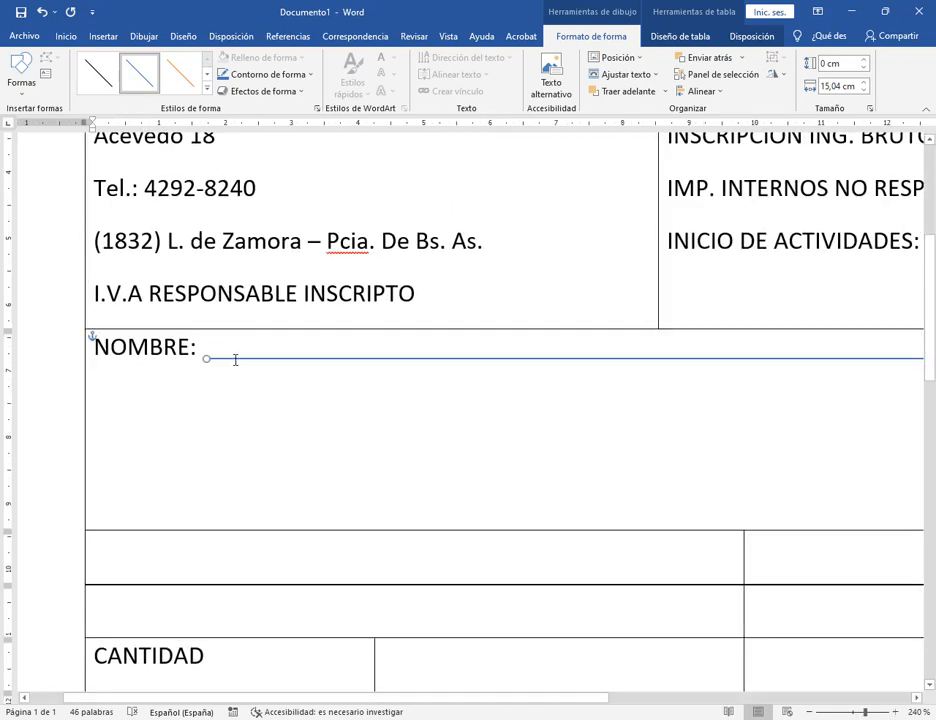
left_click(233, 358)
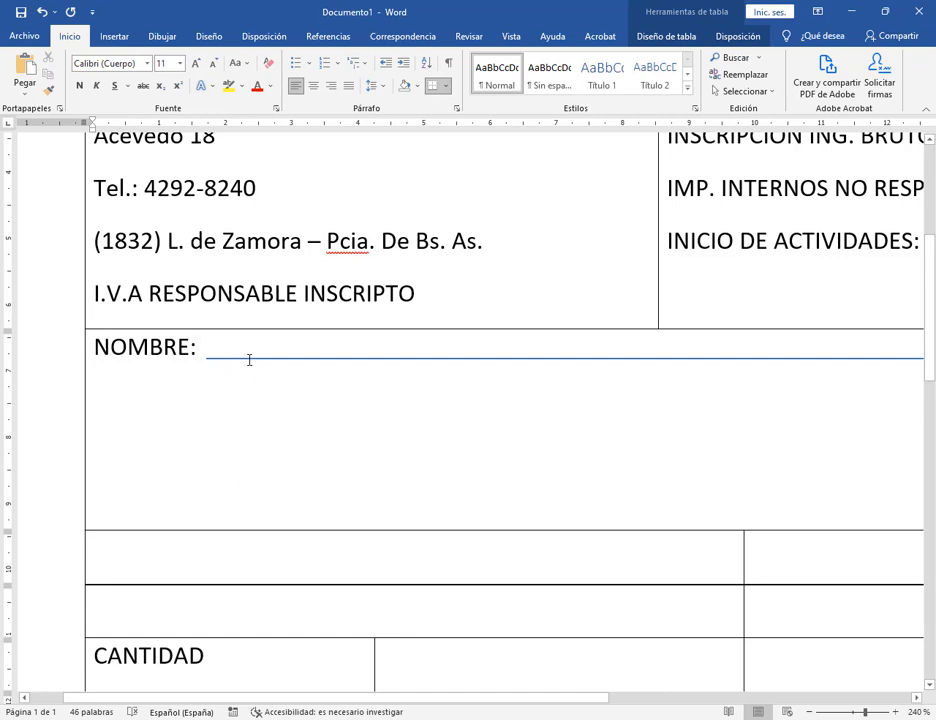
key("ctrl+z")
key("ctrl+z")
key("ctrl+z")
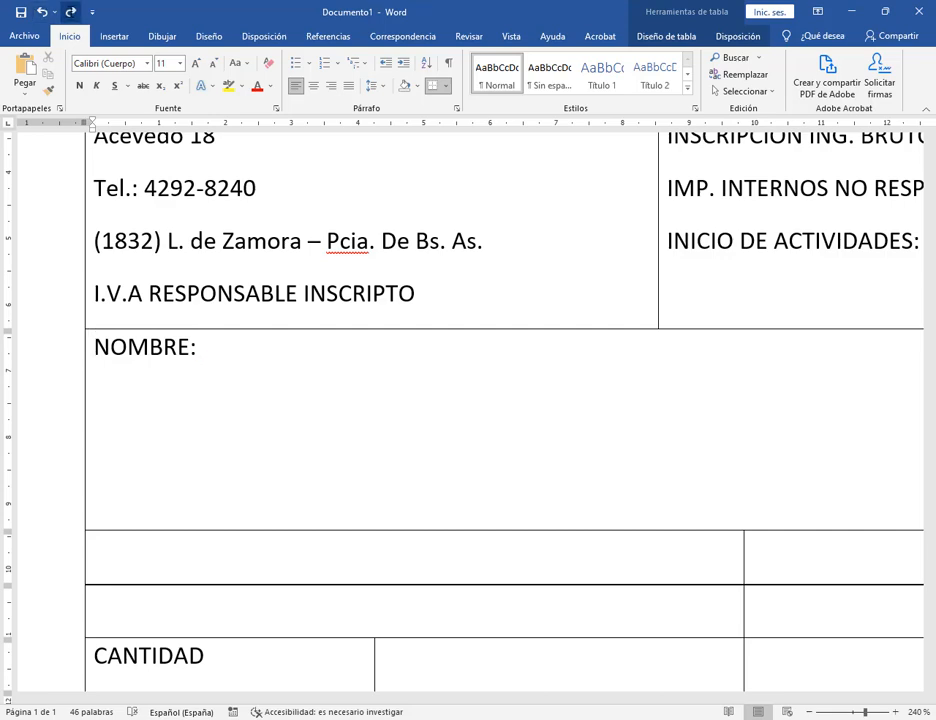
left_click(70, 12)
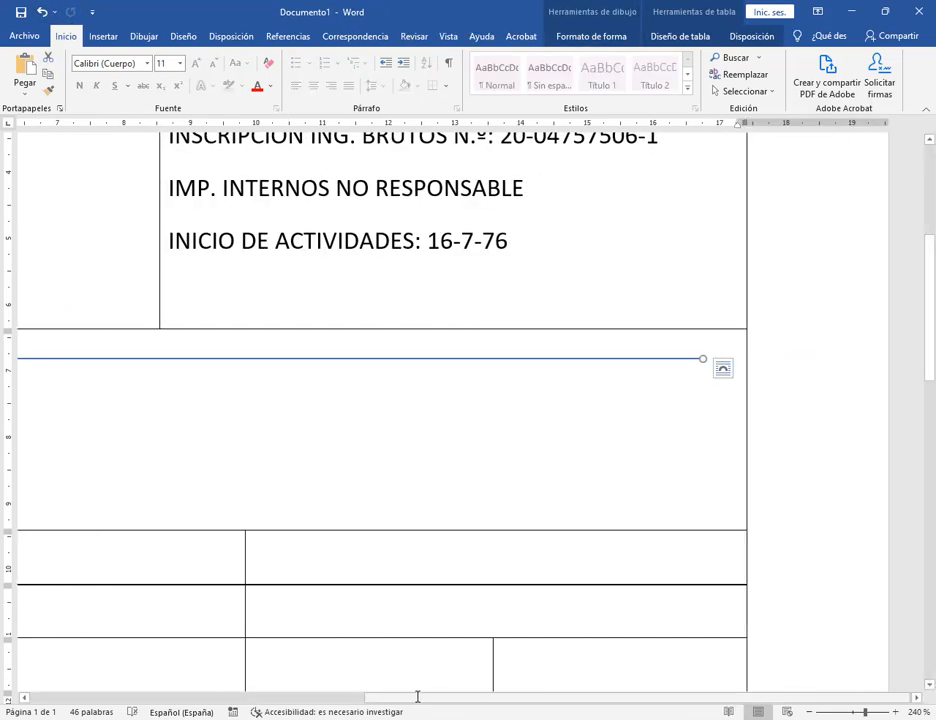
left_click_drag(401, 702, 110, 705)
Give the NOMBRE: line a 1 pto weight, black colour and Punto redondo dashes.
left_click(608, 36)
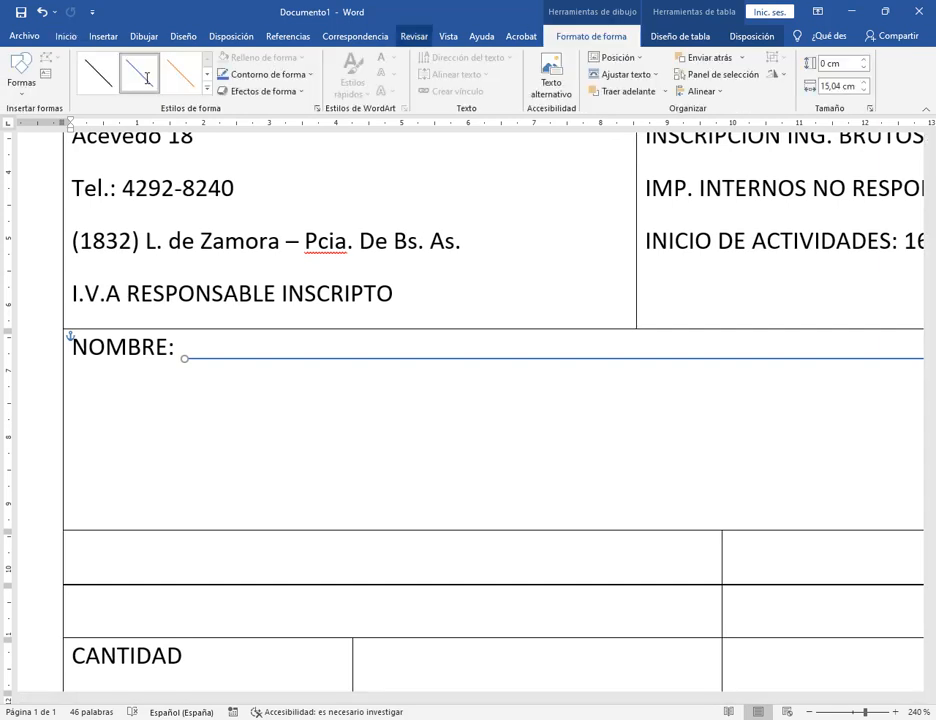
left_click(266, 74)
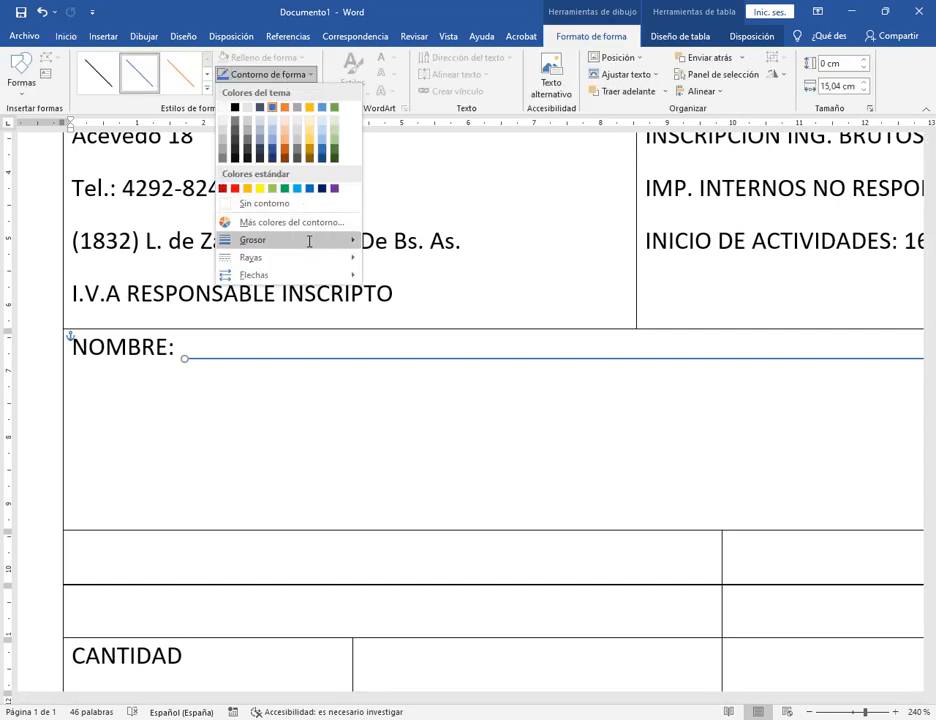
mouse_move(309, 240)
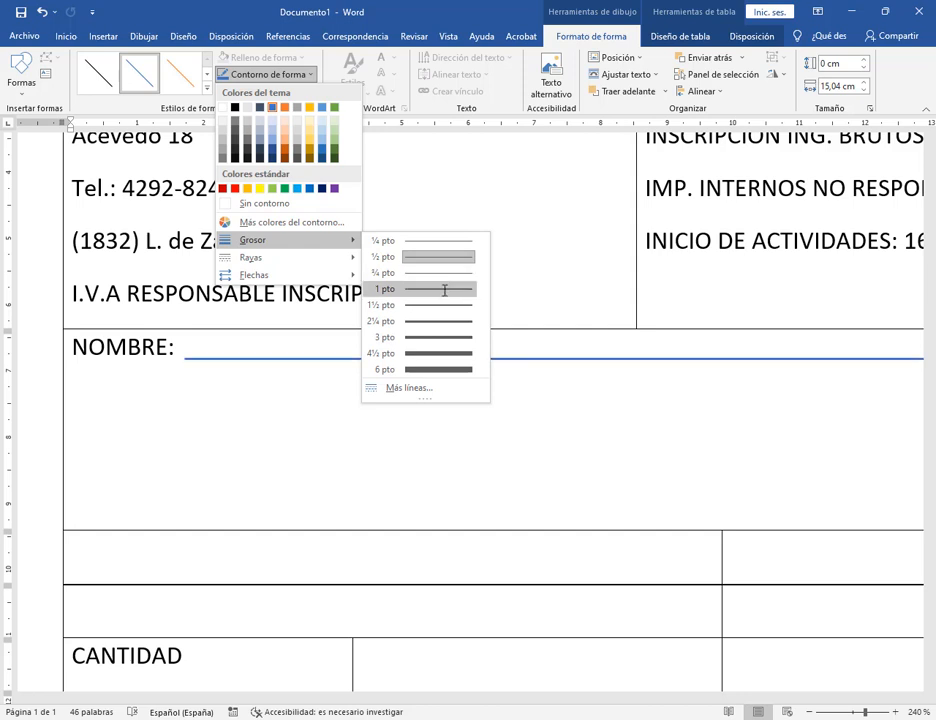
left_click(445, 289)
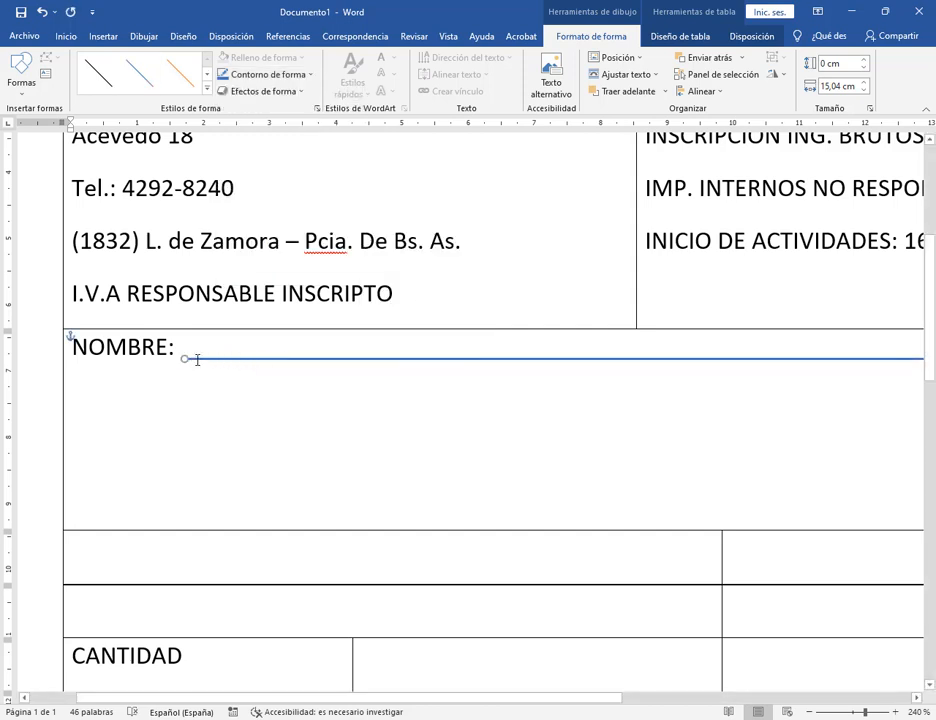
key("Up")
key("Up")
key("Up")
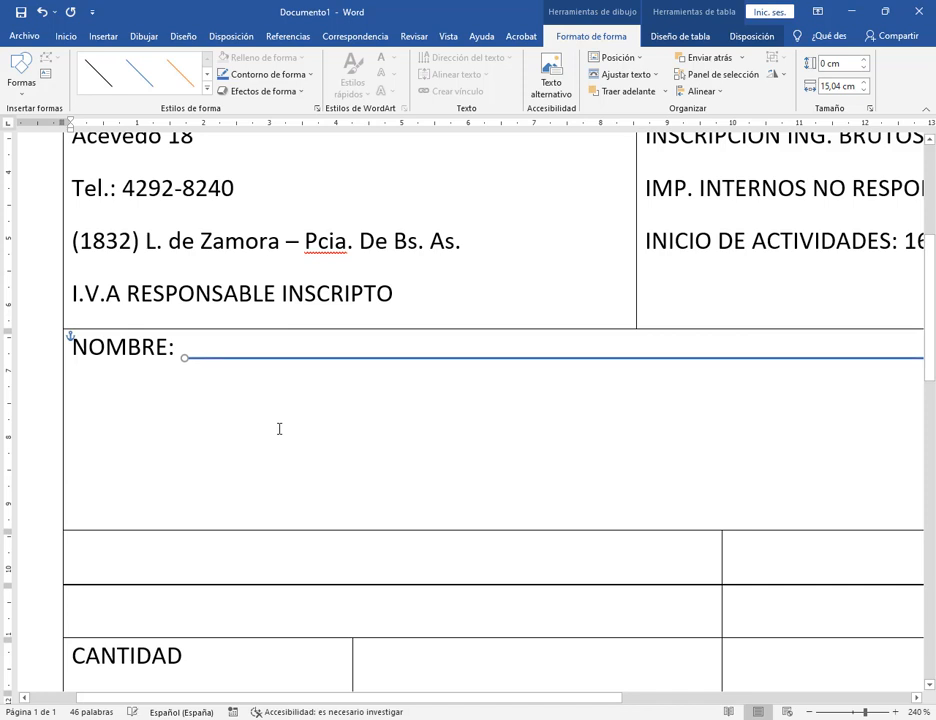
key("Down")
key("Down")
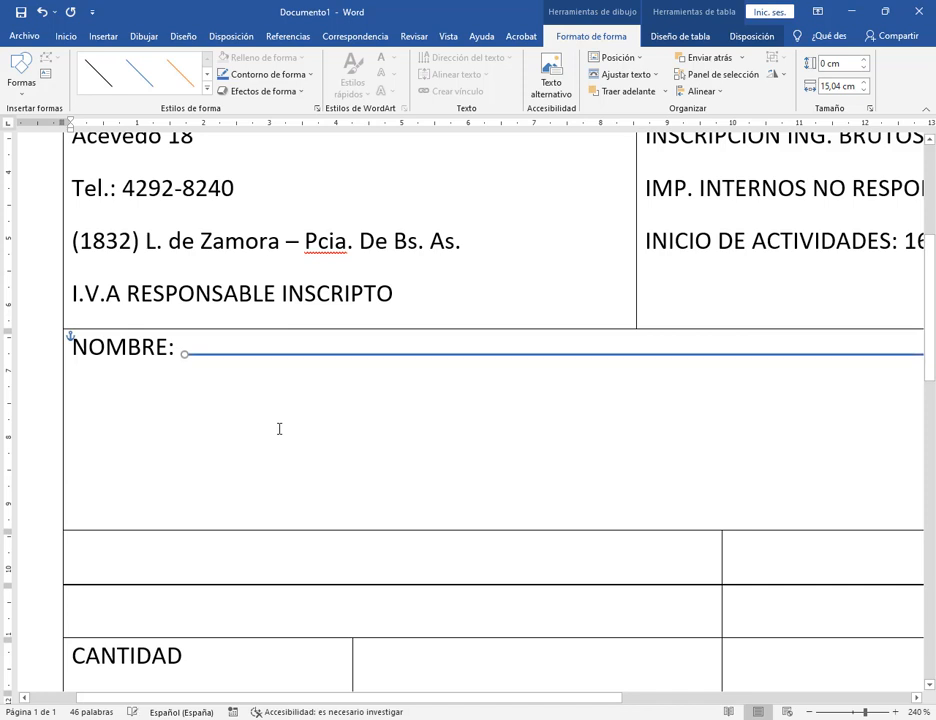
left_click(268, 74)
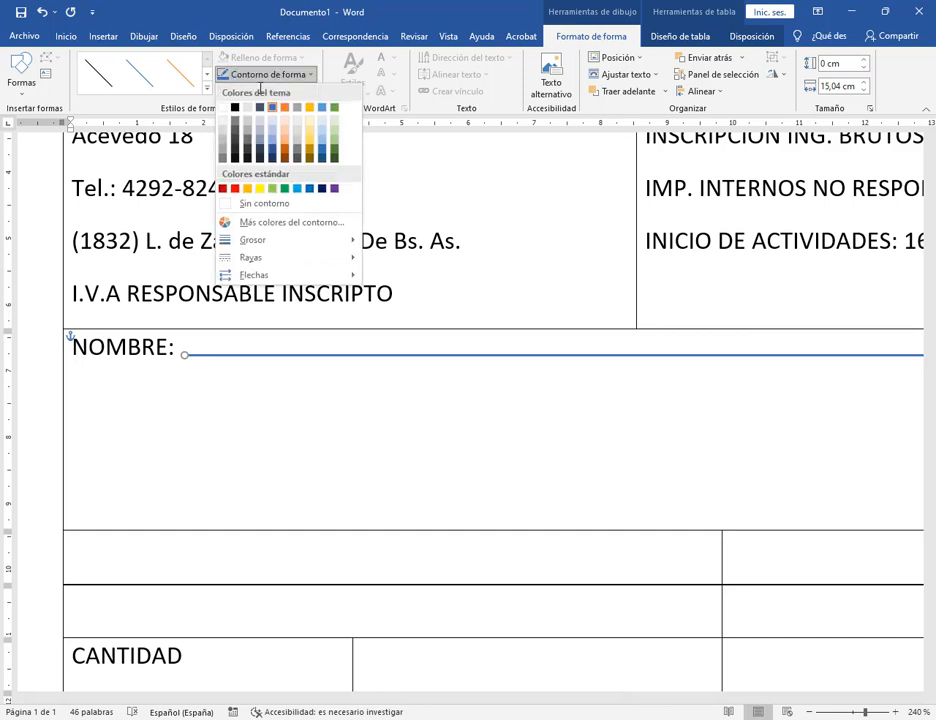
left_click(235, 107)
left_click(239, 77)
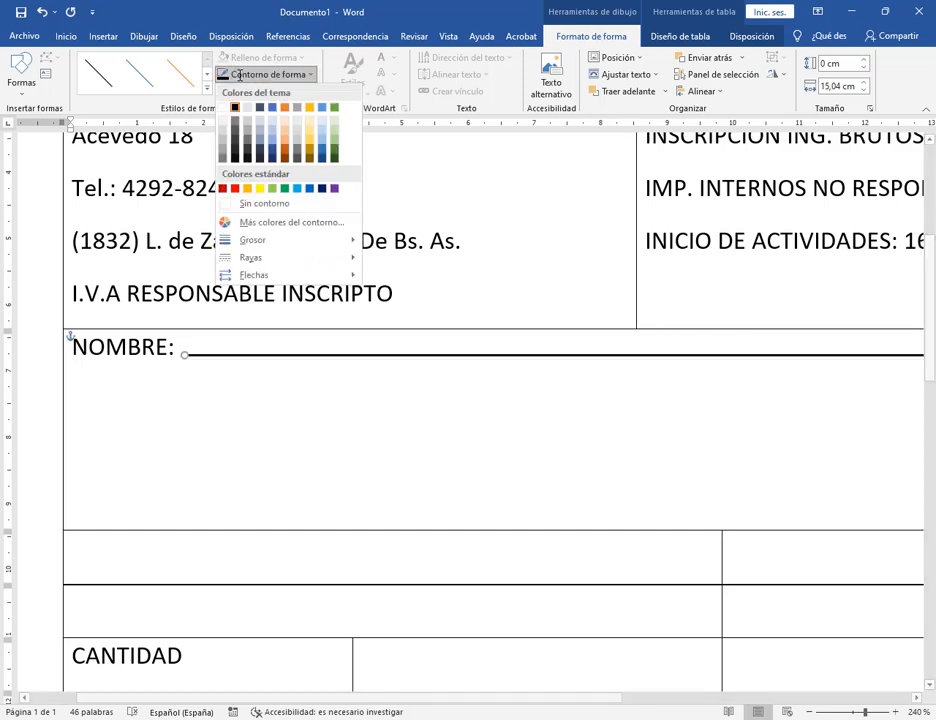
mouse_move(286, 253)
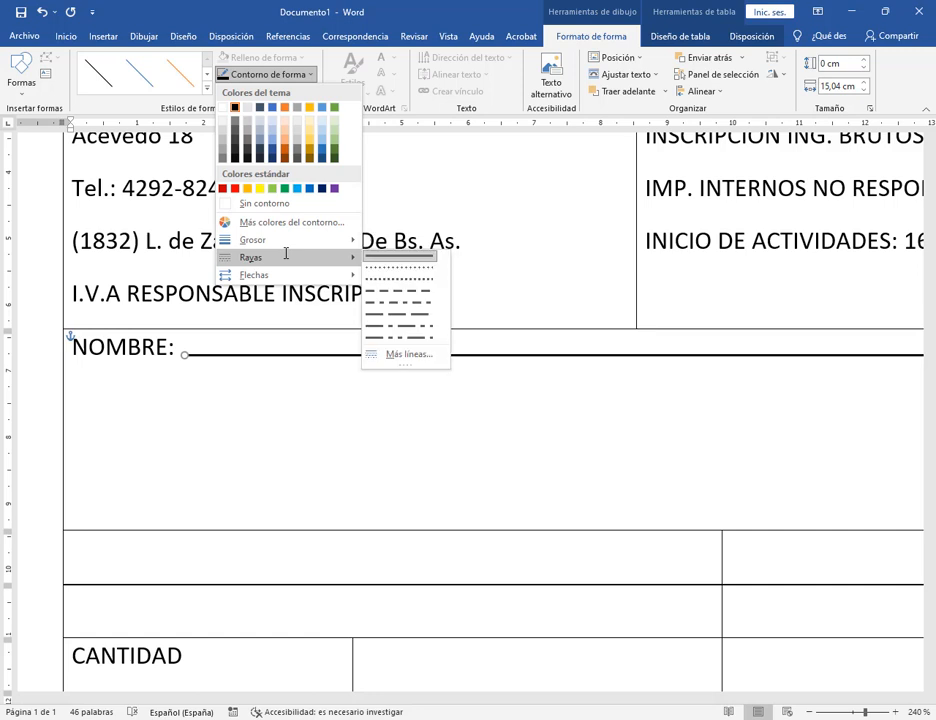
left_click(398, 268)
key("Escape")
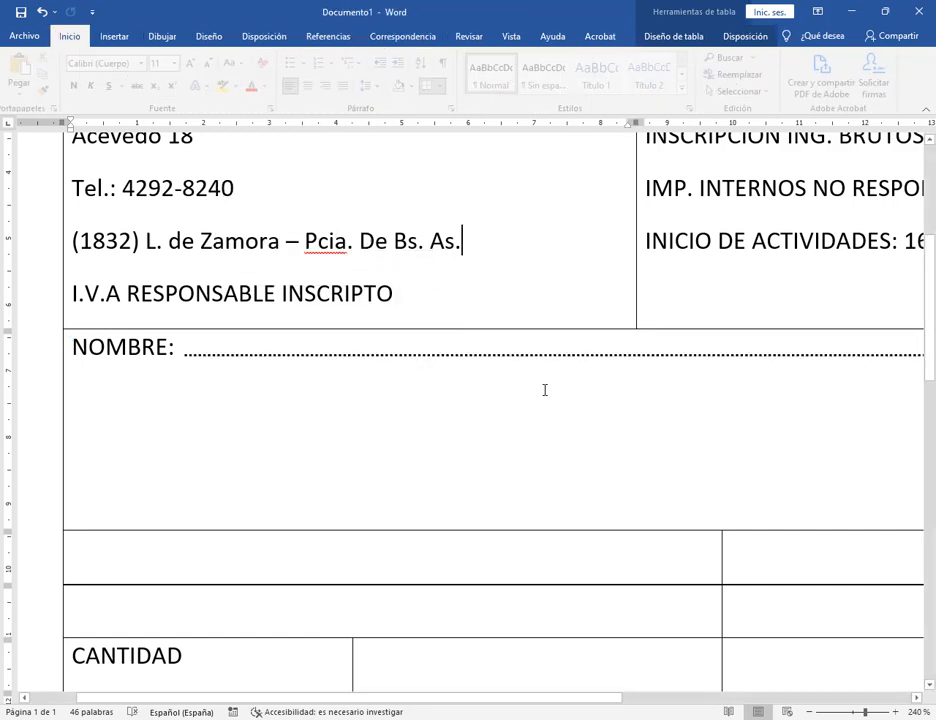
left_click(812, 712)
left_click(812, 712)
left_click(812, 712)
left_click(812, 712)
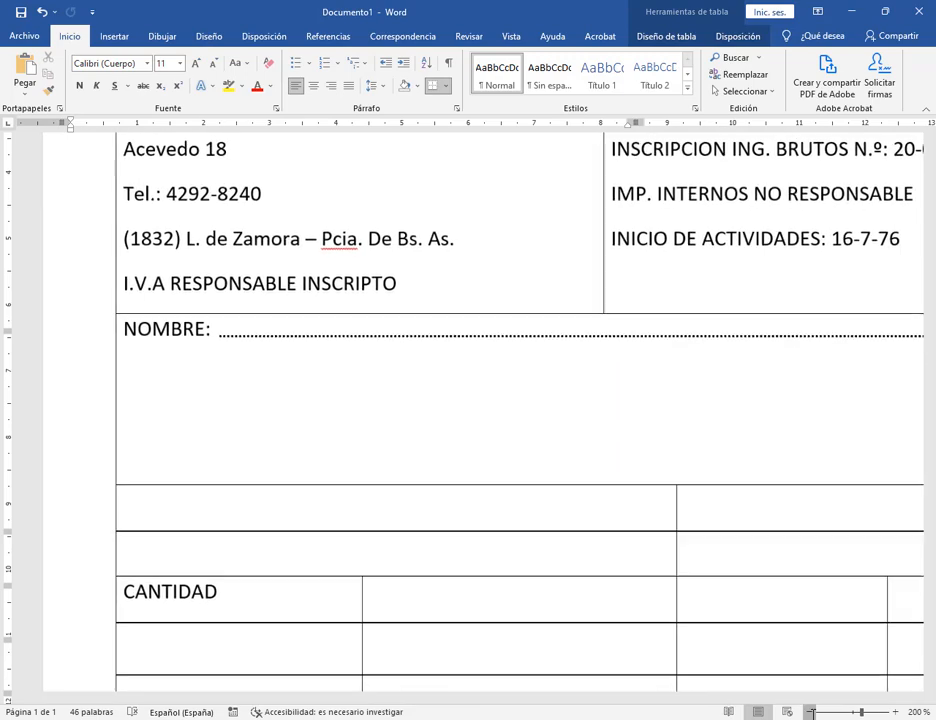
left_click(812, 712)
left_click(812, 712)
left_click(812, 712)
left_click(812, 712)
left_click(812, 712)
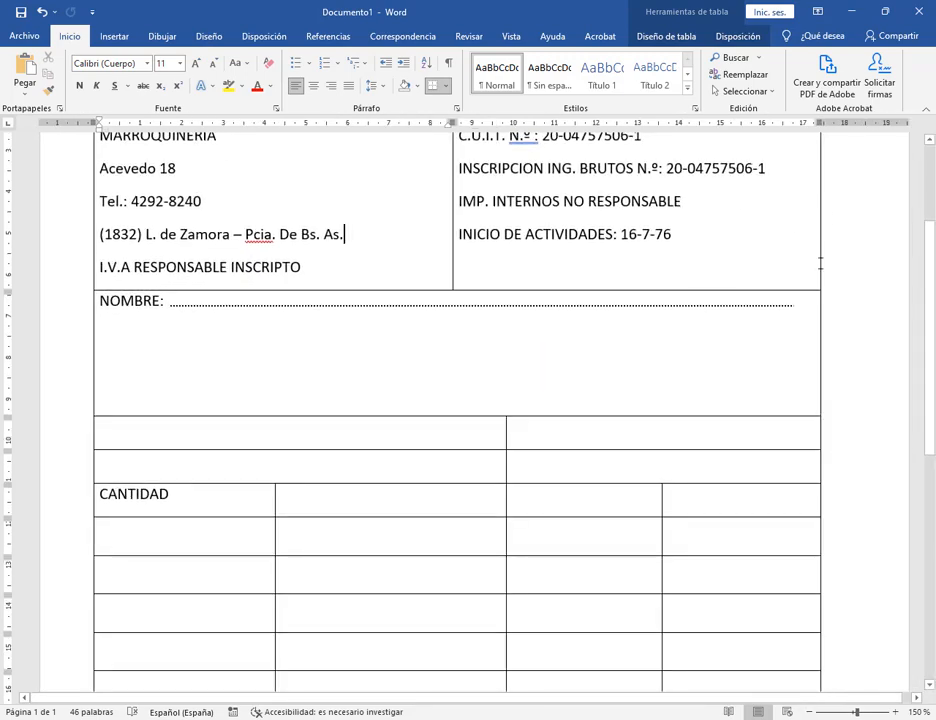
left_click(784, 303)
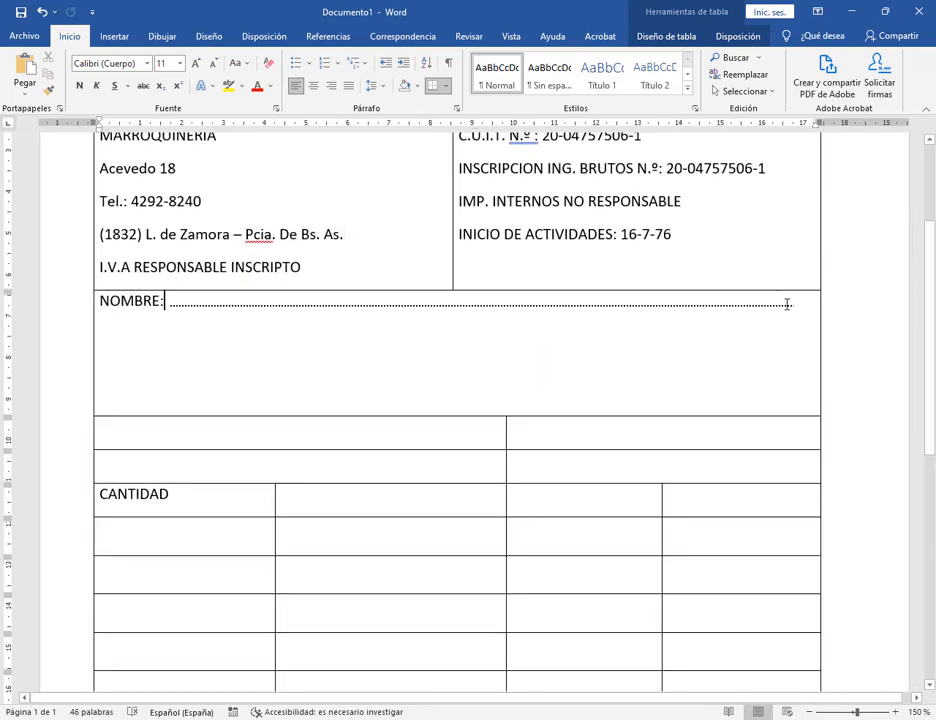
left_click(192, 307)
left_click(193, 306)
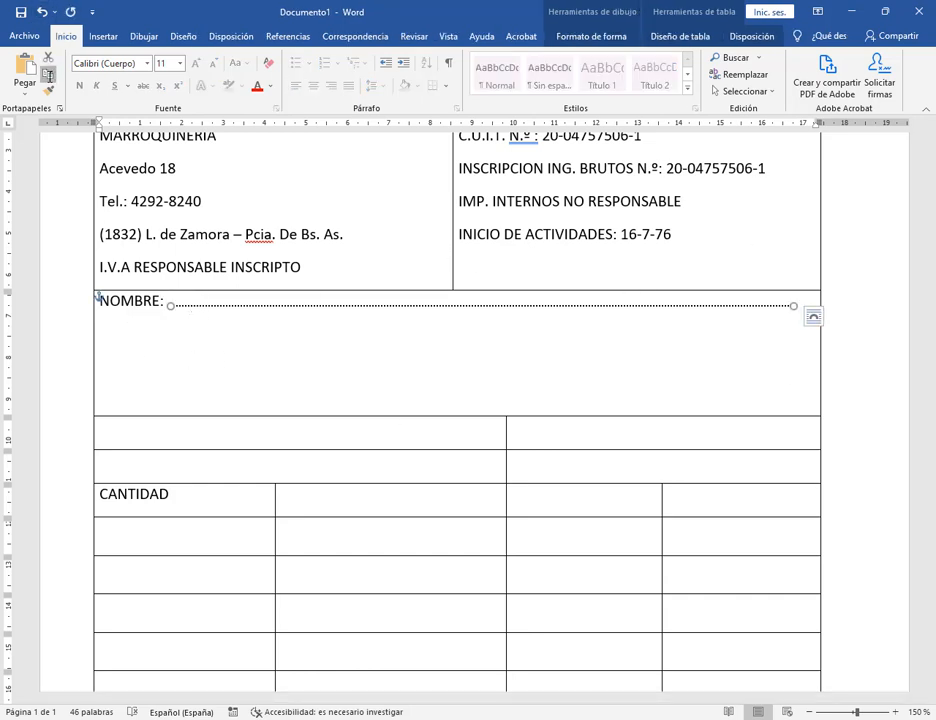
key("ctrl+z")
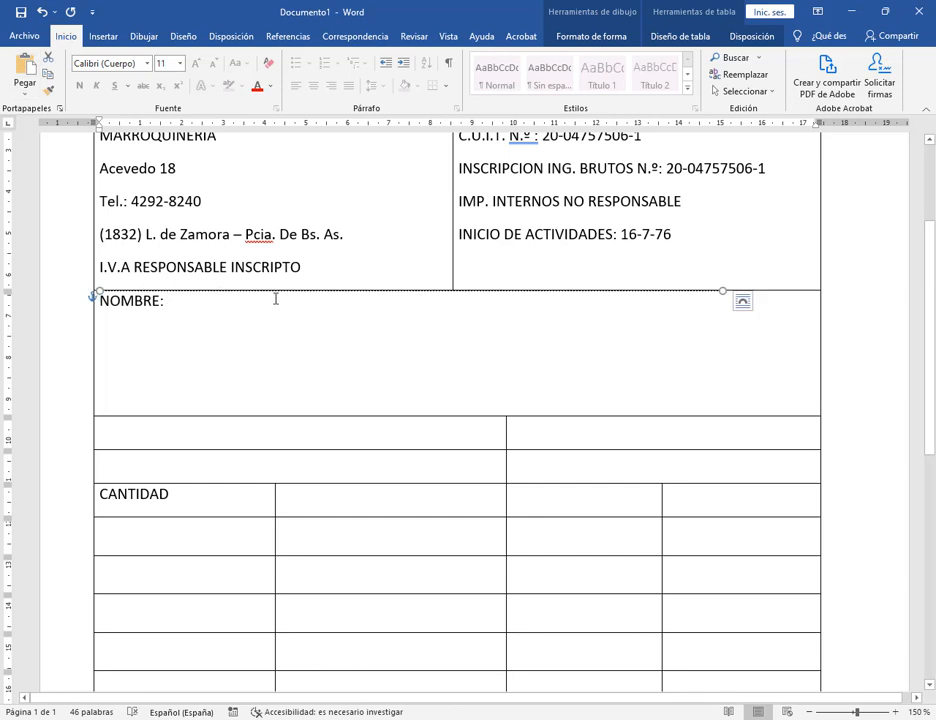
key("Escape")
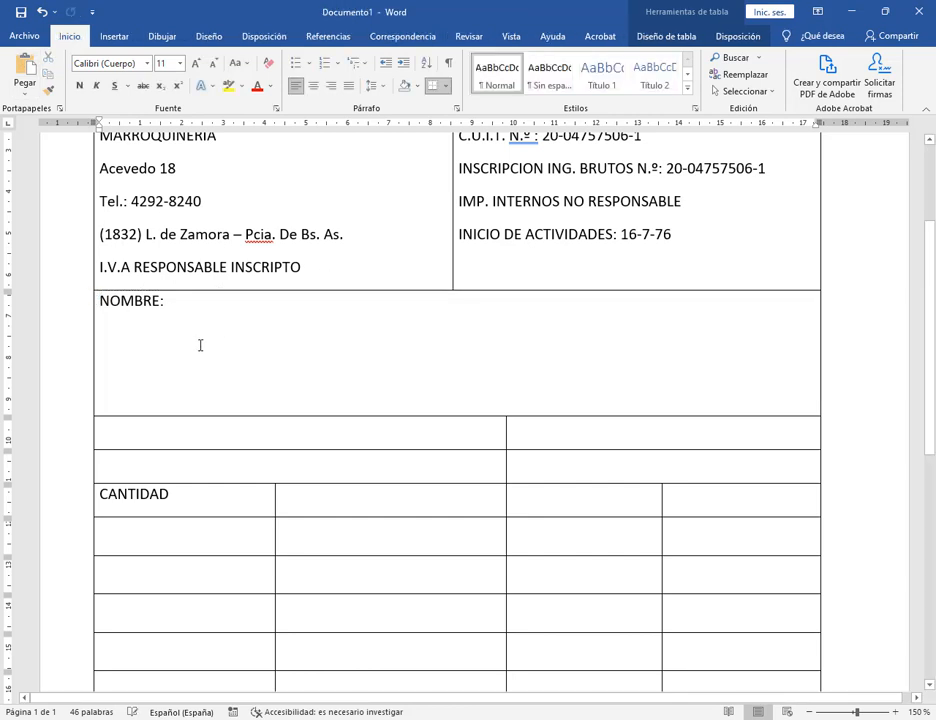
left_click(27, 67)
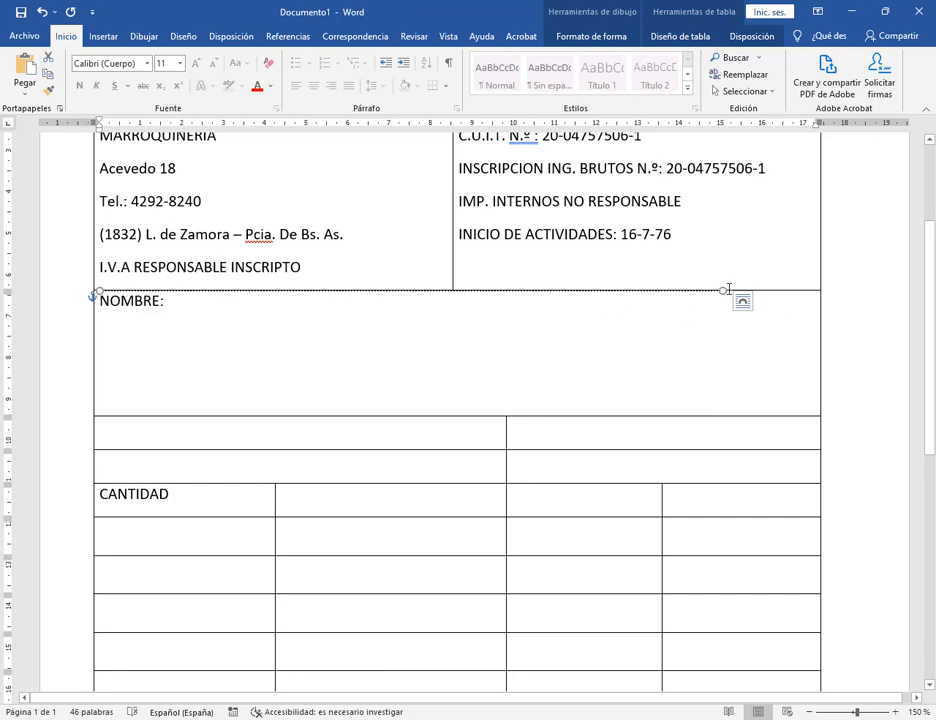
key("Down")
key("Down")
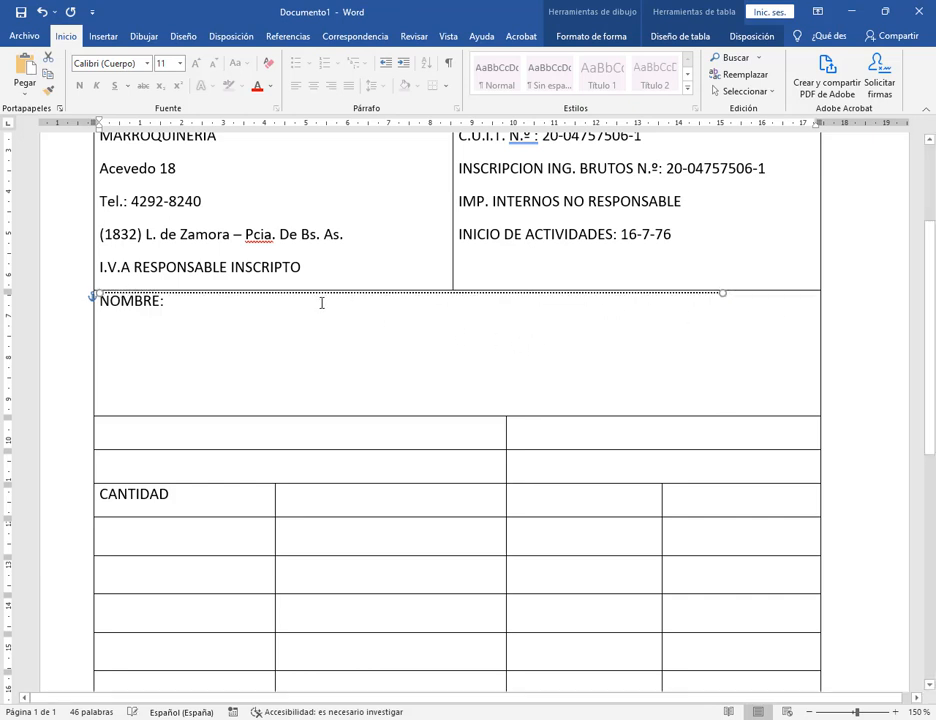
key("Down")
key("Down")
key("Down")
key("Down")
key("Down")
key("Down")
key("Down")
key("Down")
key("Down")
key("Down")
key("Right")
key("Right")
key("Right")
key("Right")
key("Right")
key("Right")
key("Right")
key("Right")
key("Right")
key("Right")
key("Right")
key("Right")
key("Right")
key("Right")
key("Right")
key("Right")
key("Right")
key("Right")
key("Right")
key("Right")
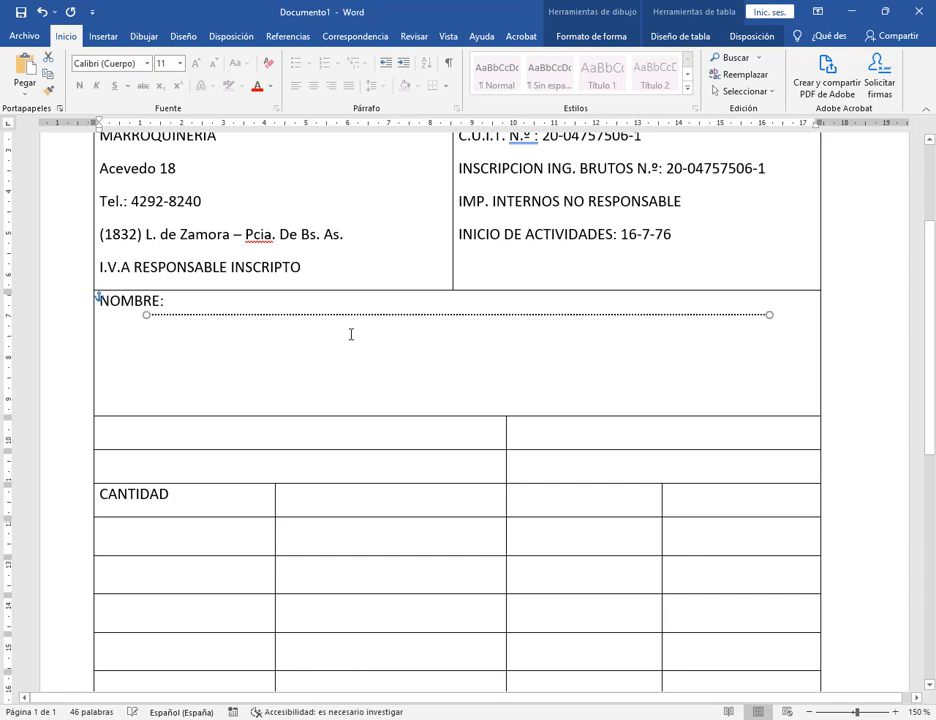
key("Up")
key("Up")
key("Up")
key("Up")
key("Right")
key("Right")
key("Right")
key("Right")
key("Right")
key("Right")
key("Right")
key("Right")
key("Right")
key("Right")
key("Right")
key("Right")
key("Right")
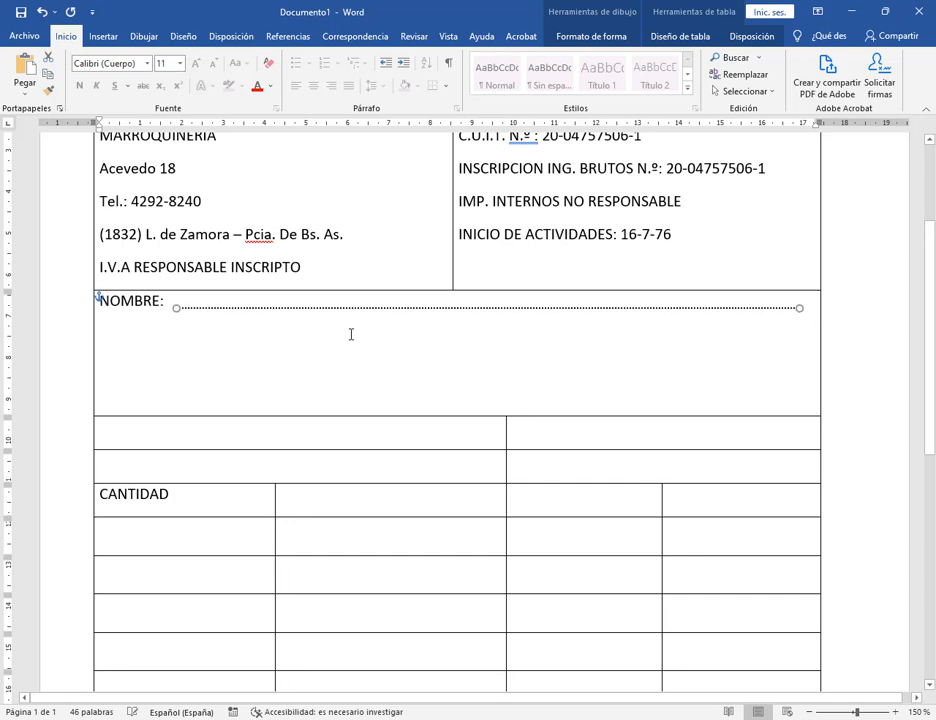
key("Left")
key("Left")
key("Left")
key("Up")
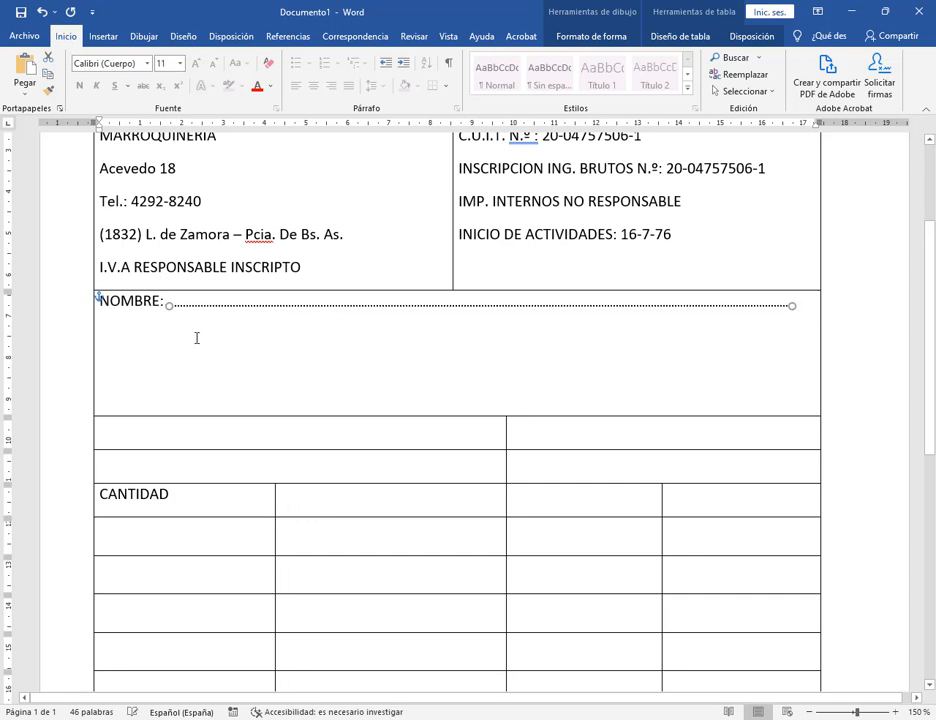
left_click(192, 339)
left_click(27, 67)
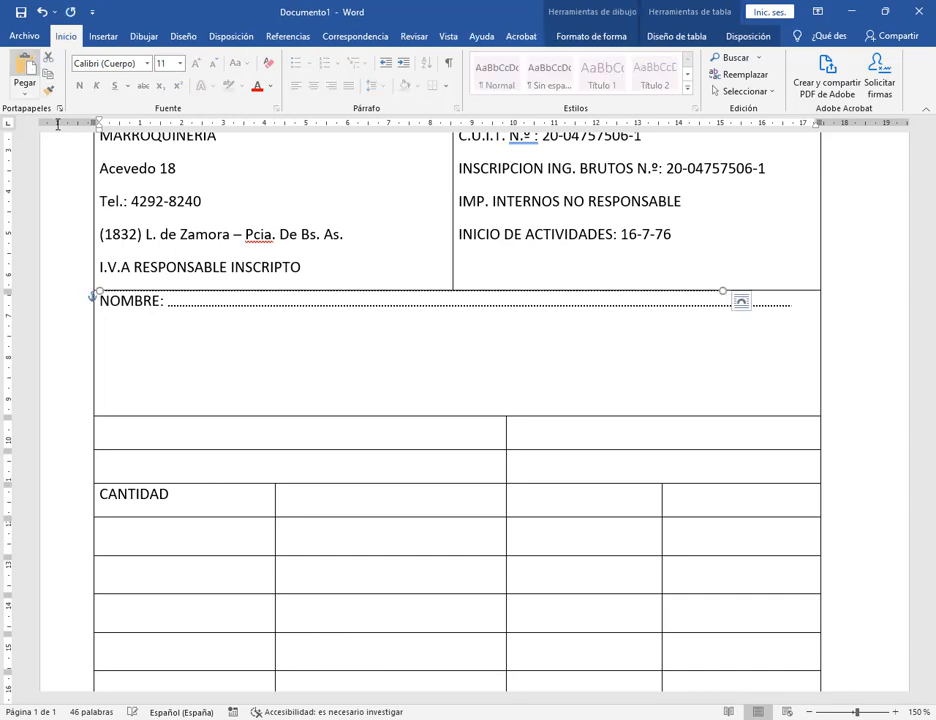
key("Down")
key("Down")
key("Down")
key("Down")
key("Down")
key("Down")
key("Down")
key("Down")
key("Down")
key("Down")
key("Down")
key("Down")
key("Down")
key("Down")
key("Down")
key("Down")
key("Down")
key("Down")
key("Down")
key("Down")
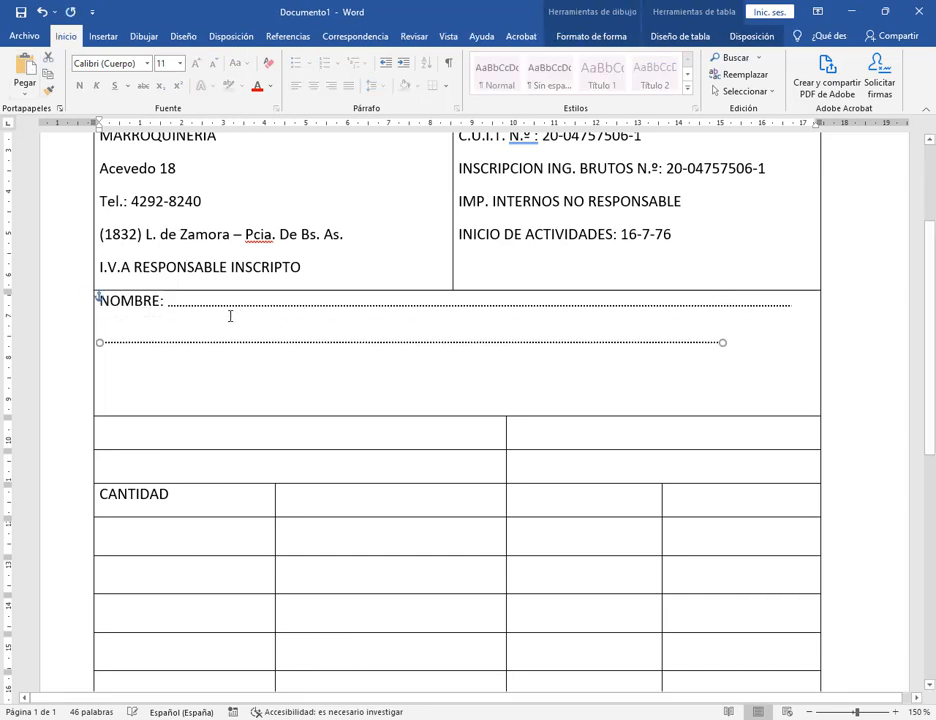
key("Delete")
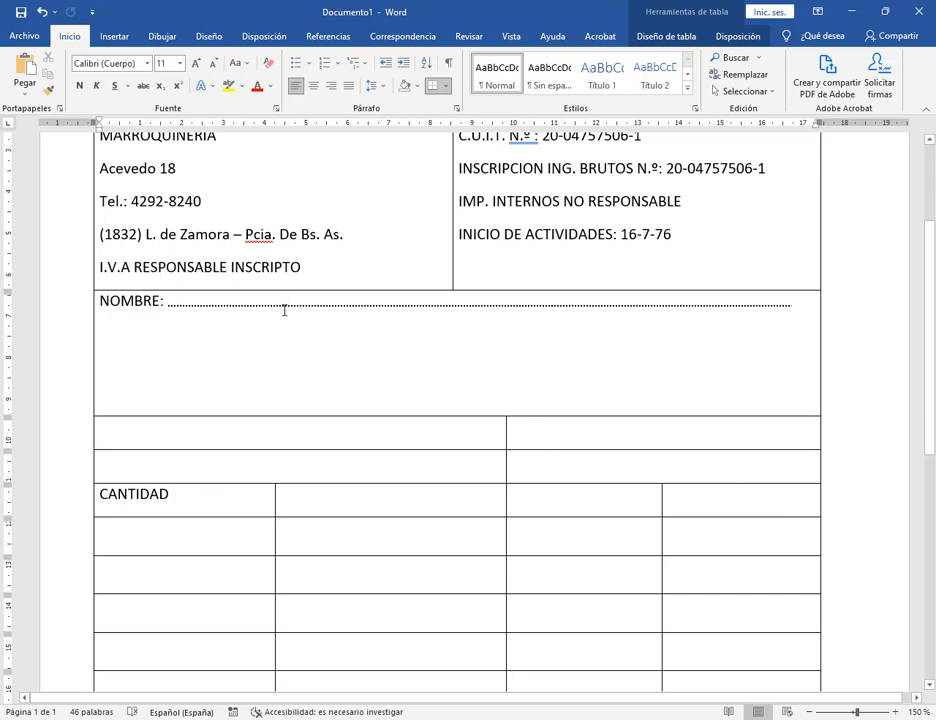
left_click(279, 305)
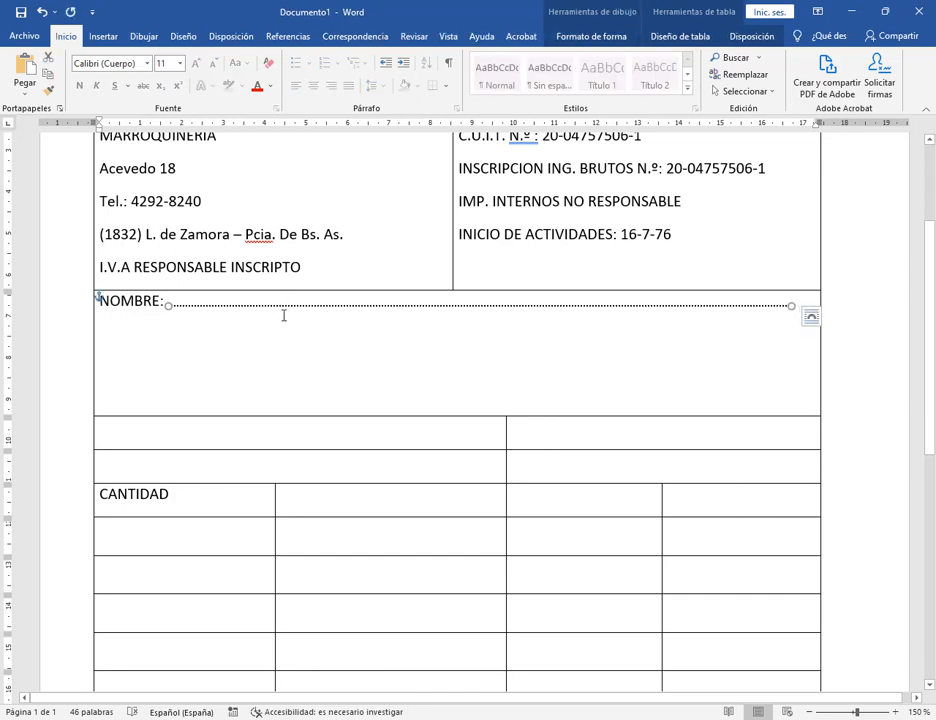
left_click(897, 711)
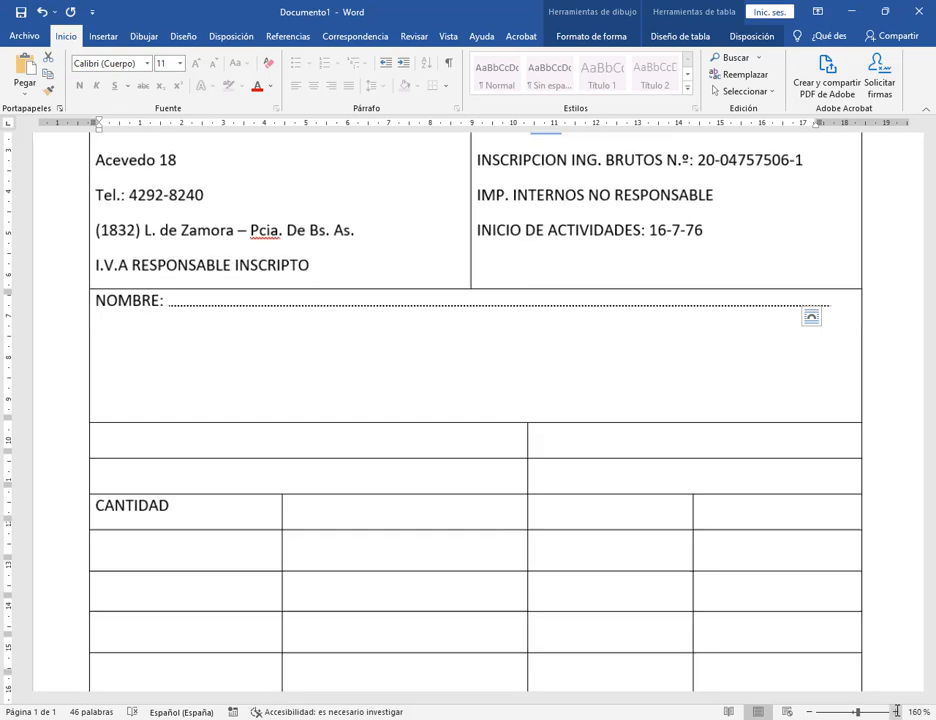
left_click(897, 711)
left_click(897, 711)
left_click(897, 711)
left_click(897, 711)
left_click(897, 711)
left_click(897, 711)
left_click(897, 711)
left_click(897, 711)
left_click(897, 711)
left_click(897, 711)
left_click(897, 711)
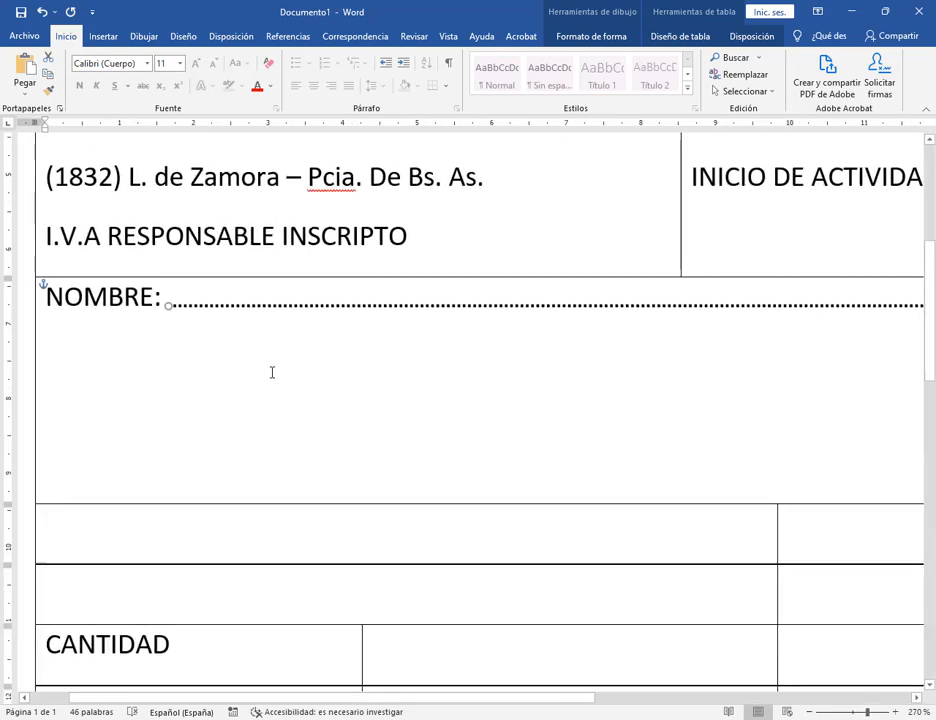
left_click(204, 373)
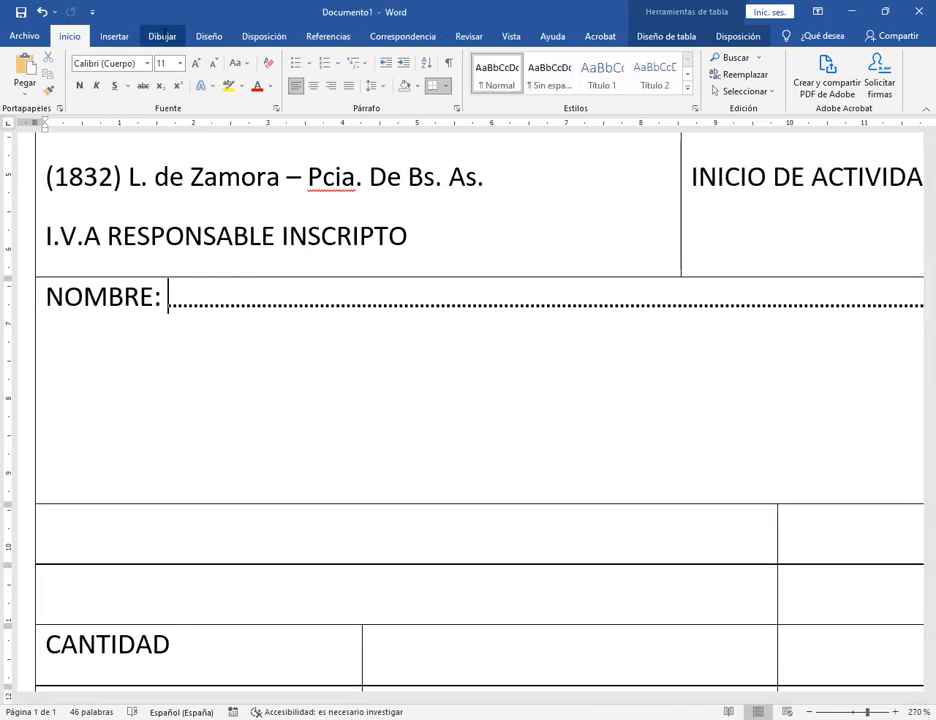
left_click(114, 36)
Draw a blue rectangle and move it up just under NOMBRE:.
left_click(162, 57)
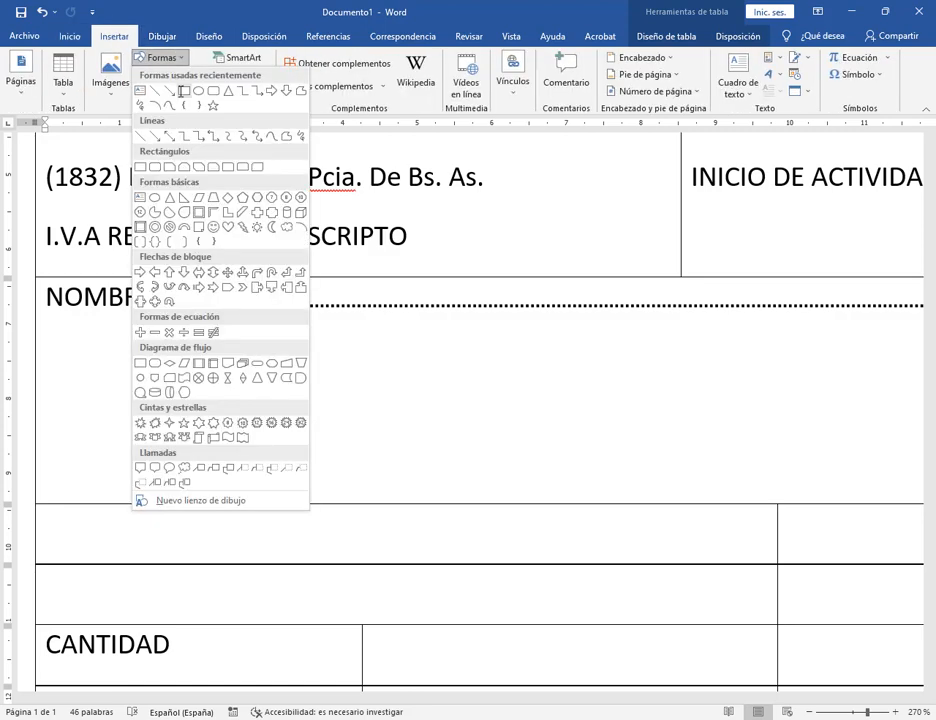
left_click(141, 169)
left_click_drag(161, 371, 257, 416)
left_click(202, 392)
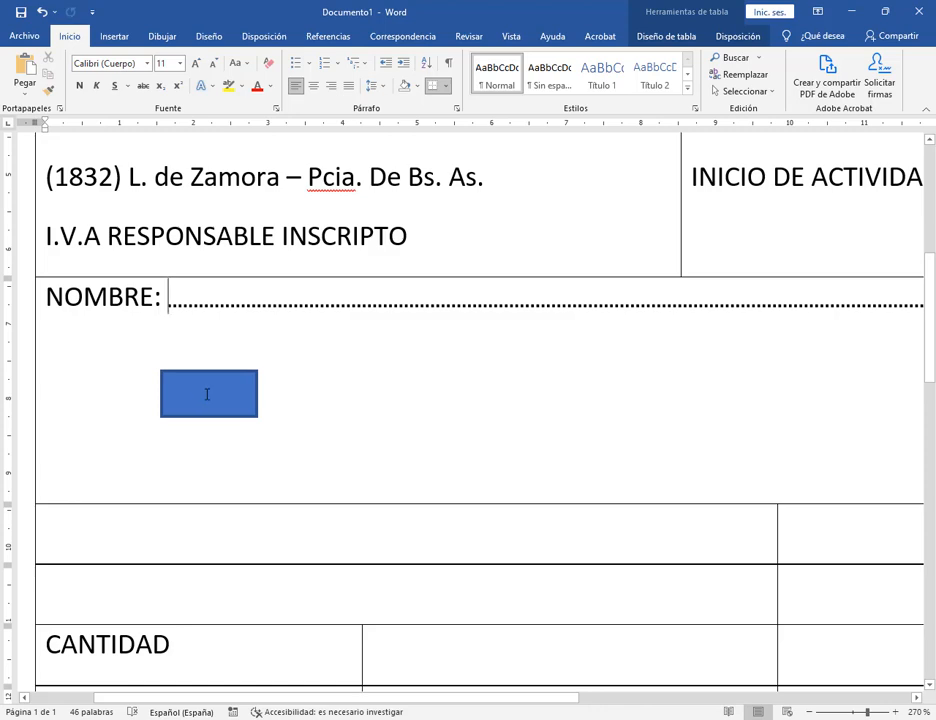
left_click_drag(207, 391, 188, 356)
left_click(411, 397)
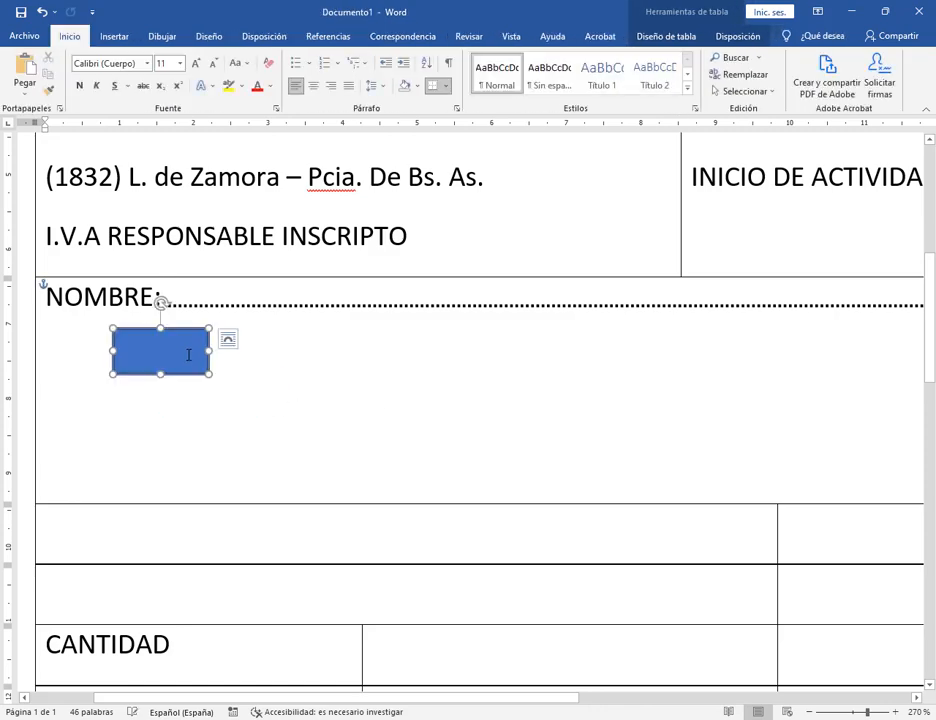
Delete the dotted line after NOMBRE: and the blue rectangle, then view the table at 150%.
left_click(231, 306)
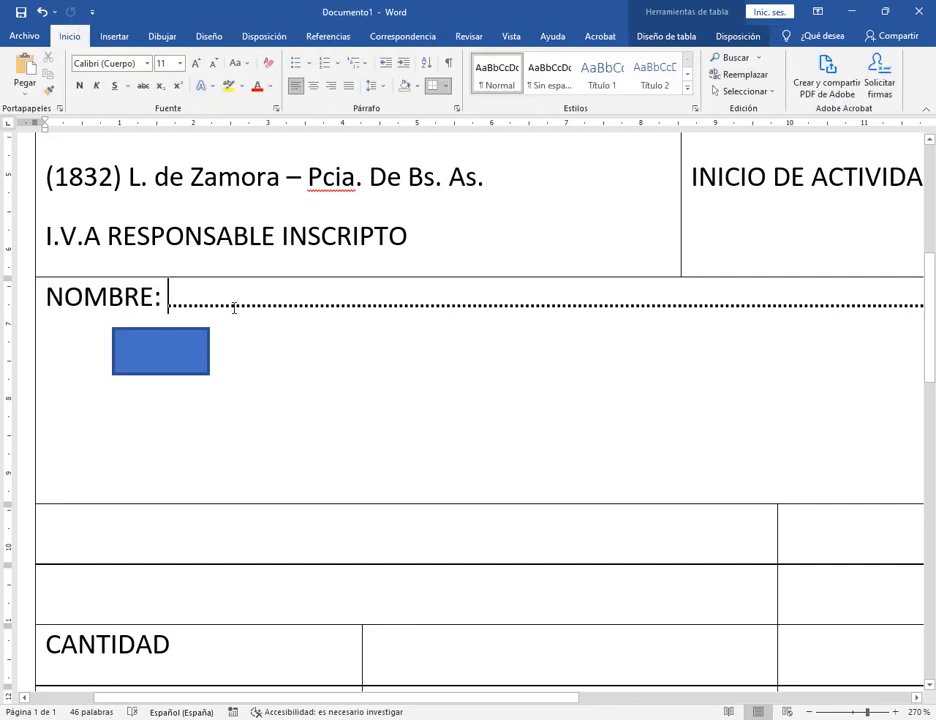
left_click(230, 306)
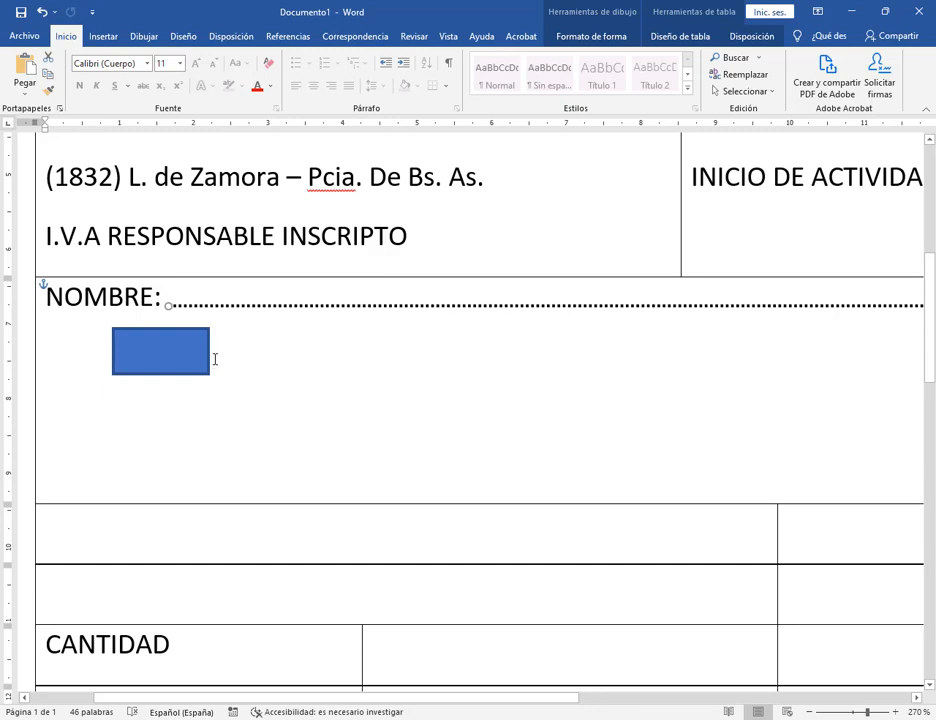
key("Delete")
left_click(180, 363)
key("Delete")
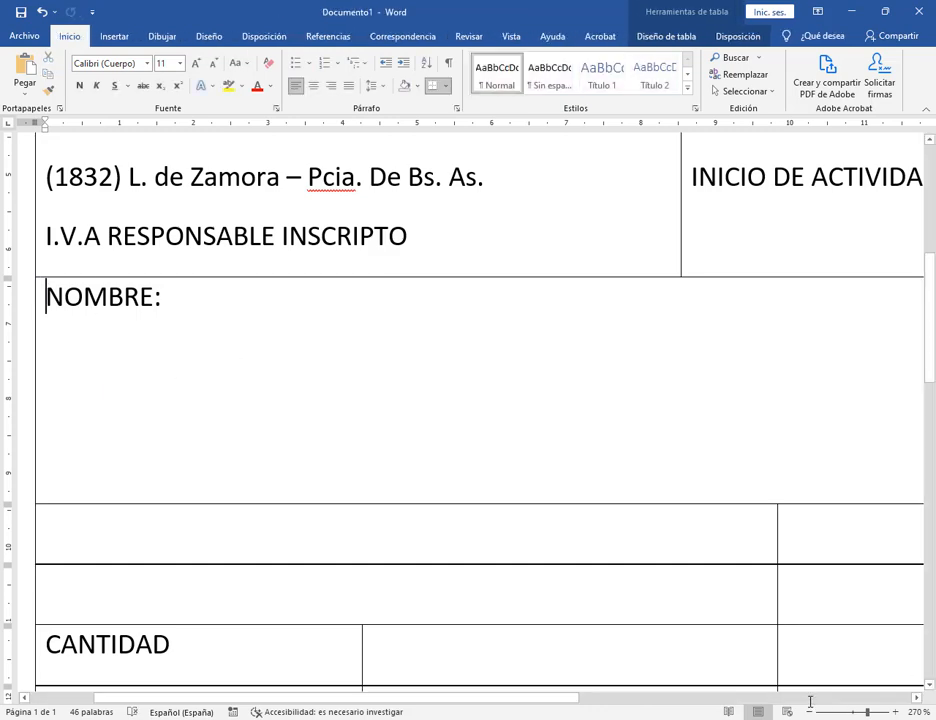
left_click(810, 702)
left_click(810, 702)
left_click(810, 702)
left_click(810, 702)
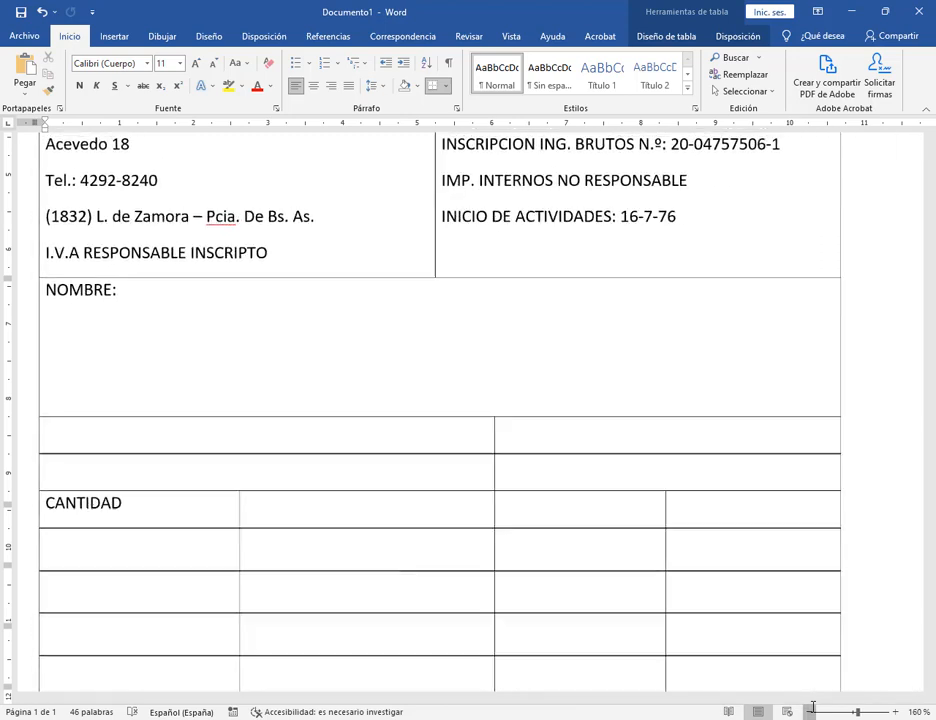
left_click(812, 707)
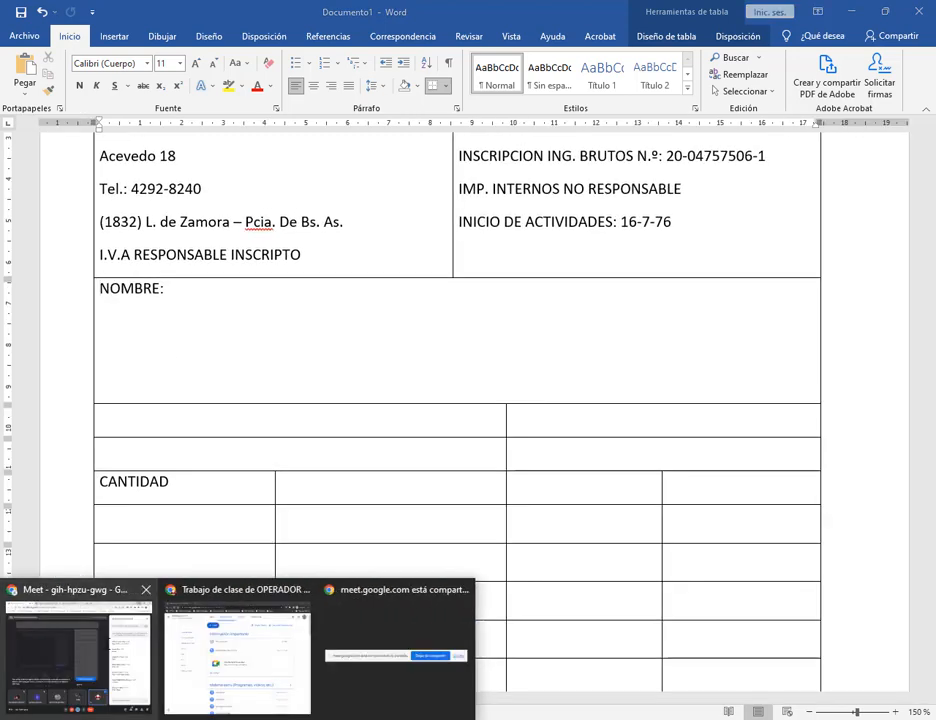
left_click(80, 648)
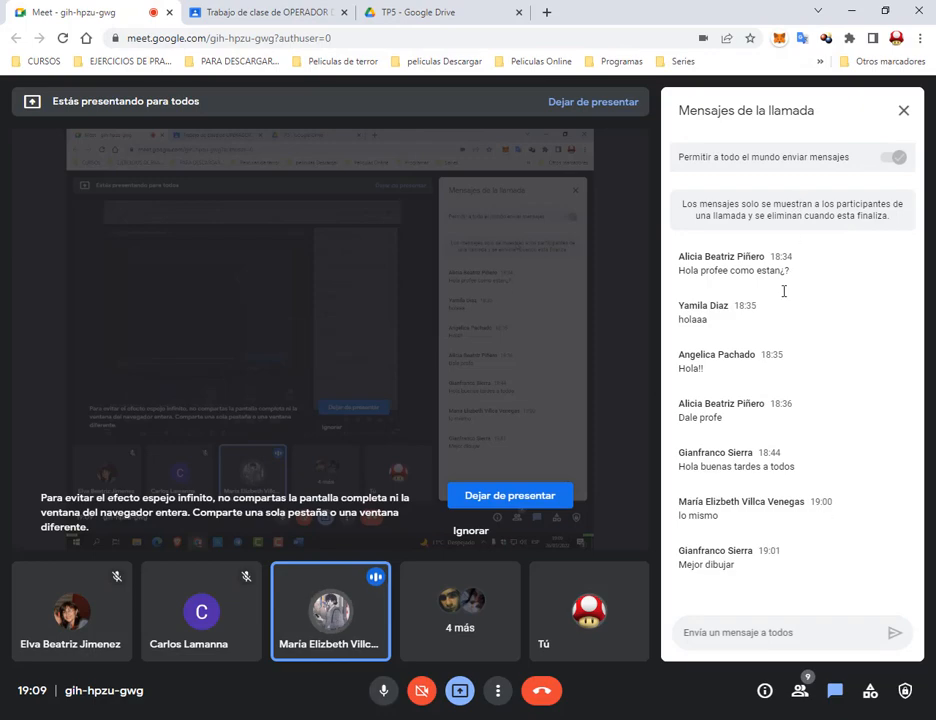
left_click(853, 10)
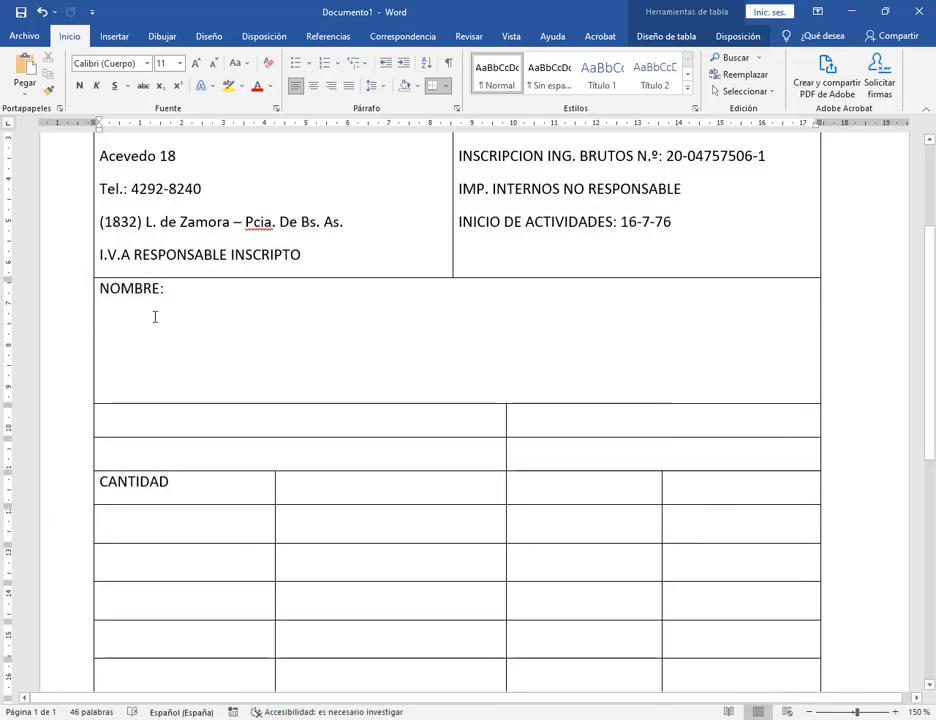
Draw a 5,98 cm horizontal line right after NOMBRE: and set its dashes to Round Dot.
key("End")
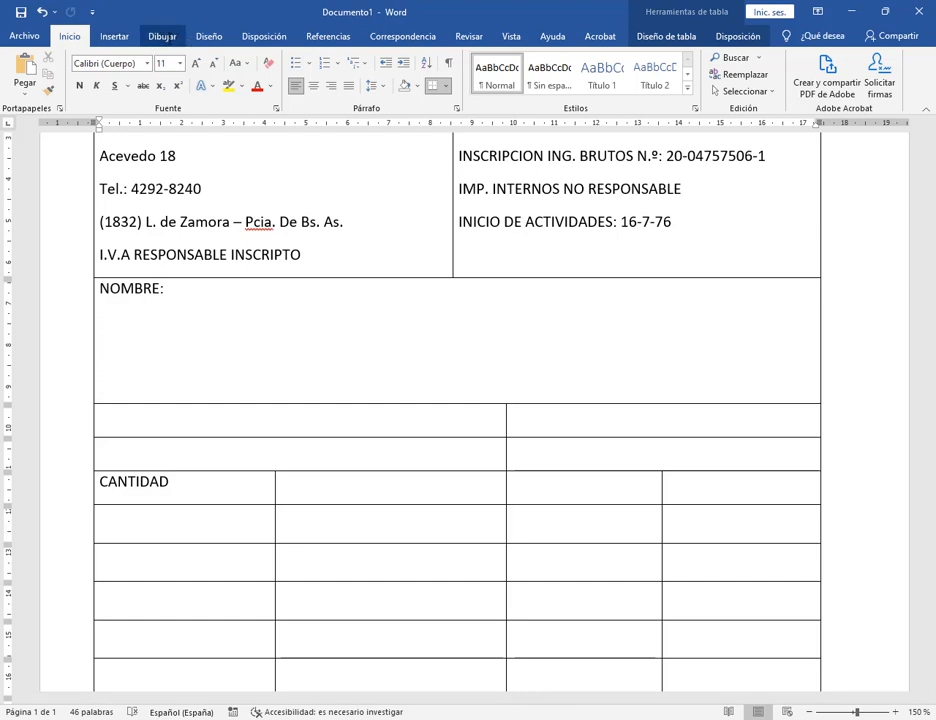
left_click(165, 37)
left_click(114, 36)
left_click(161, 58)
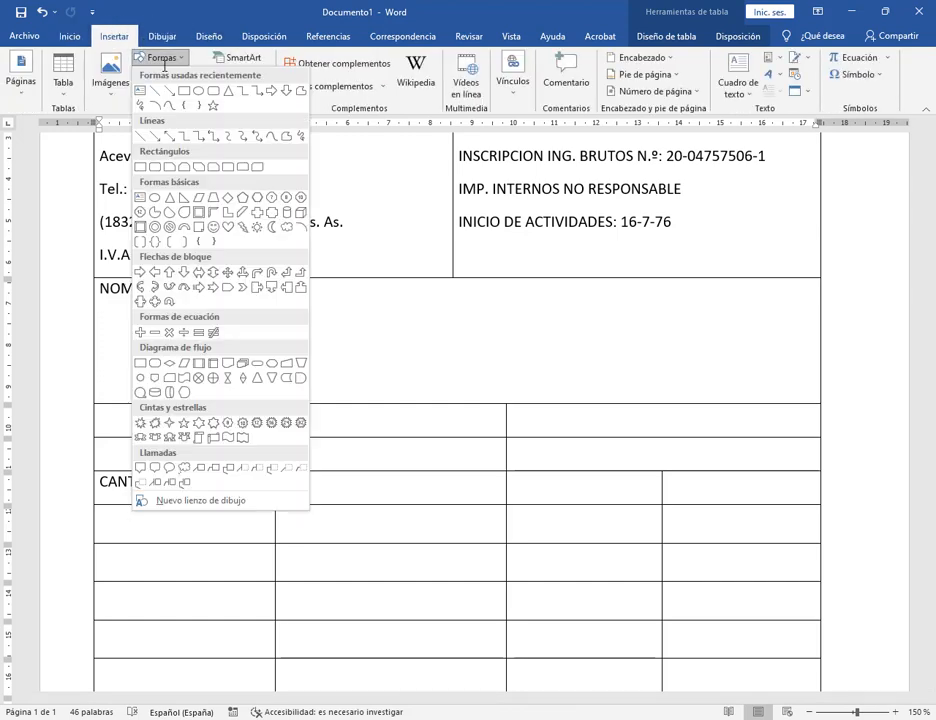
left_click(155, 91)
left_click_drag(185, 300, 431, 300)
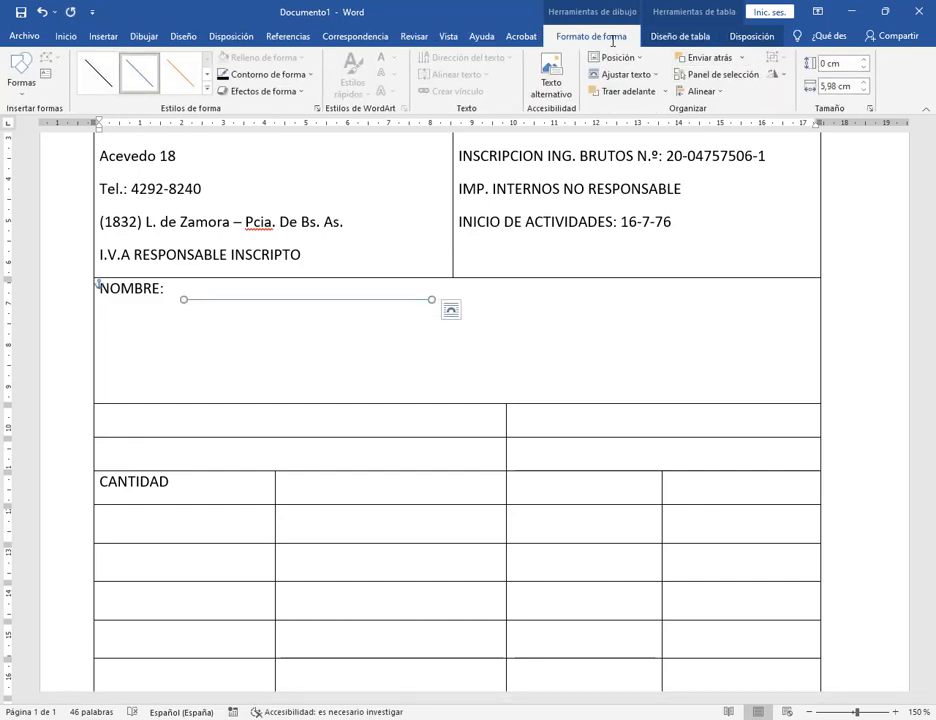
left_click(283, 75)
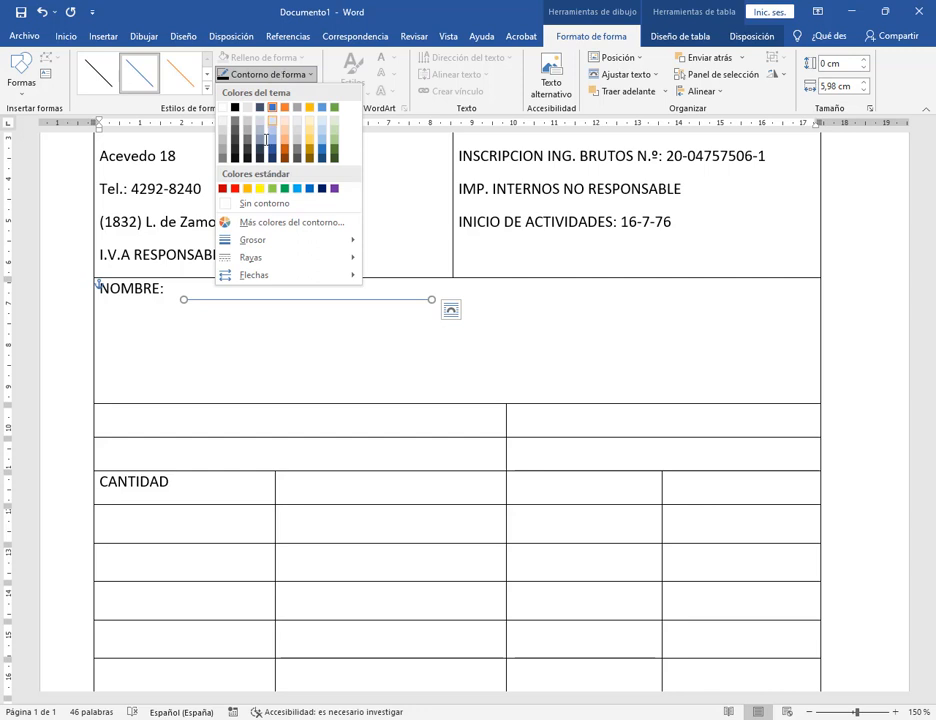
mouse_move(255, 258)
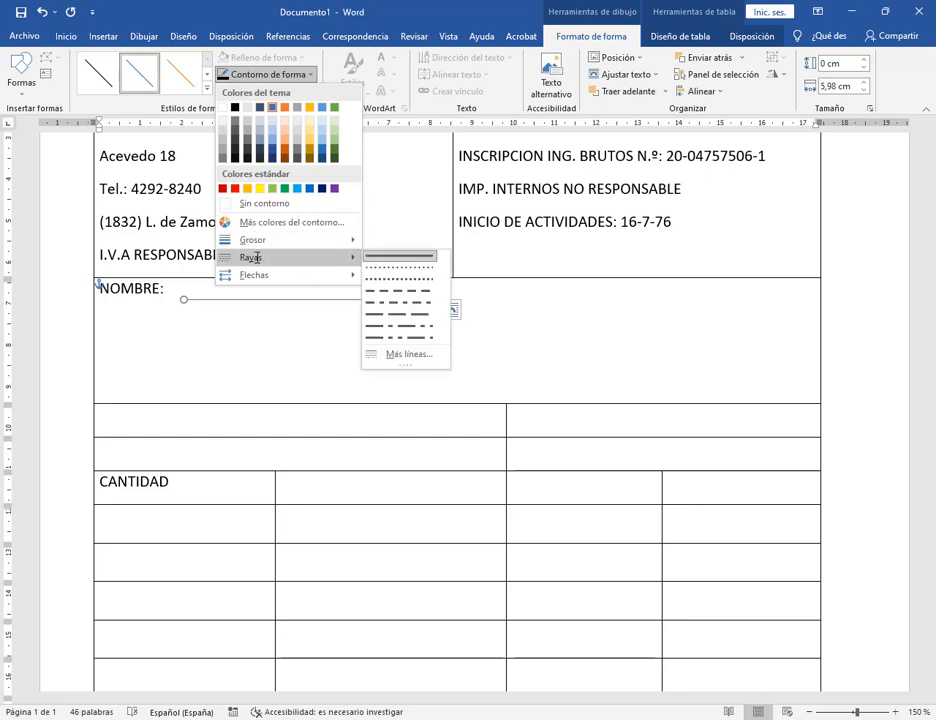
left_click(410, 268)
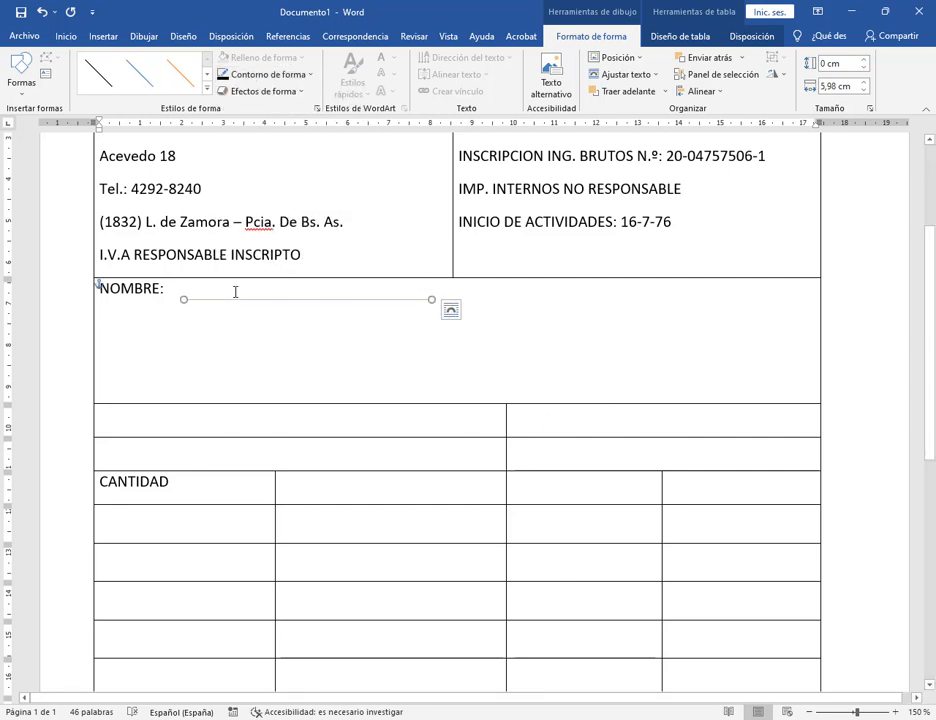
left_click(896, 712)
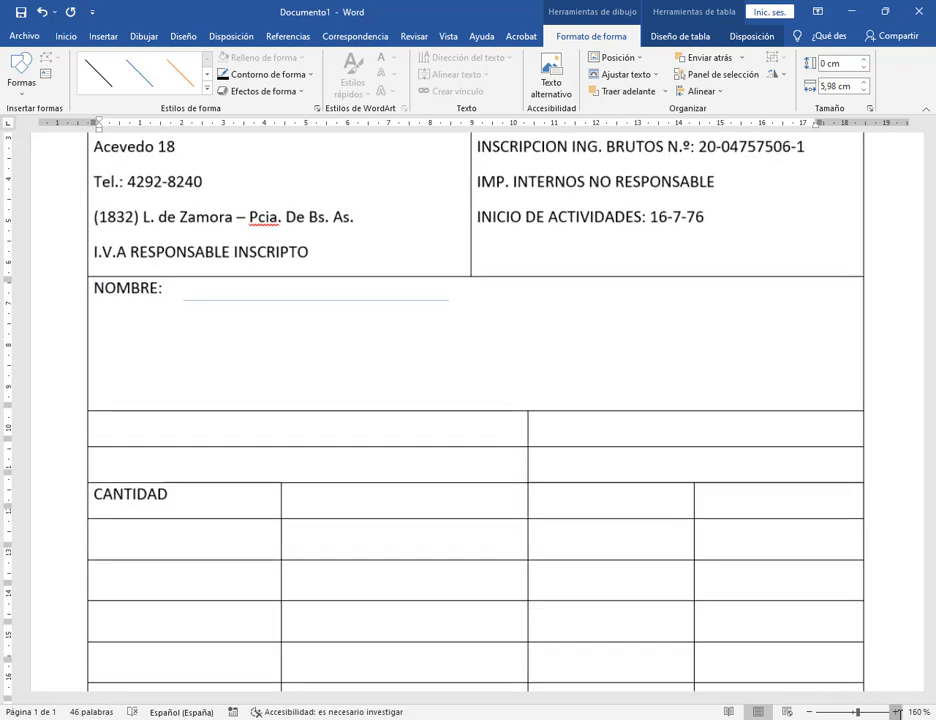
Set the dotted line after NOMBRE: to a 2¼ pt outline weight.
left_click(896, 712)
left_click(896, 712)
left_click(896, 712)
left_click(896, 712)
left_click(896, 712)
left_click(896, 712)
left_click(896, 712)
left_click(896, 712)
left_click(896, 712)
left_click(896, 712)
left_click(896, 712)
left_click(896, 712)
left_click(896, 712)
left_click(896, 712)
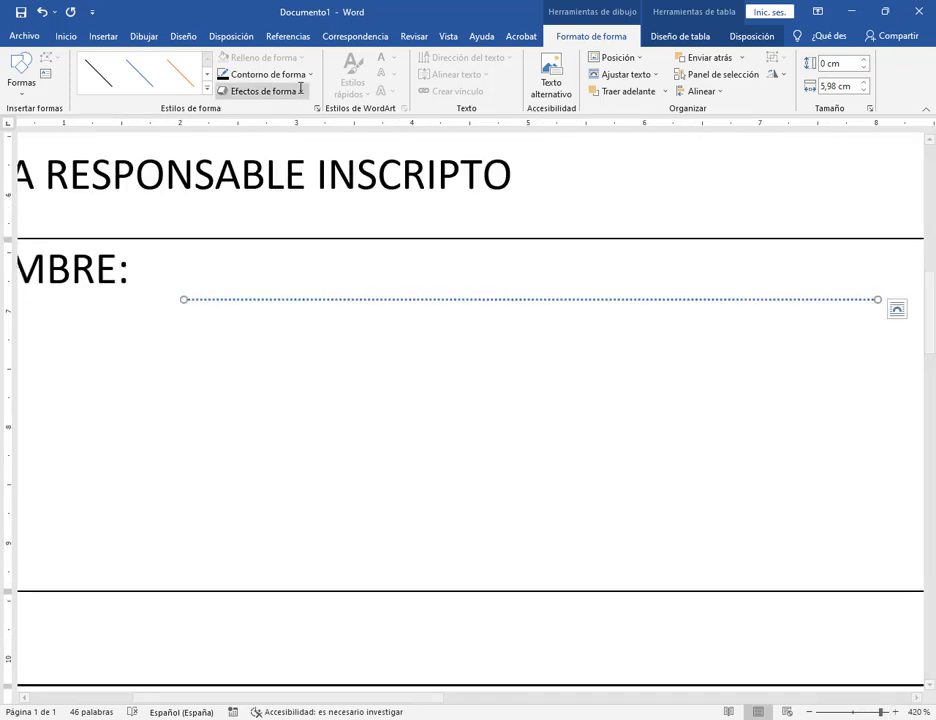
left_click(265, 74)
mouse_move(250, 240)
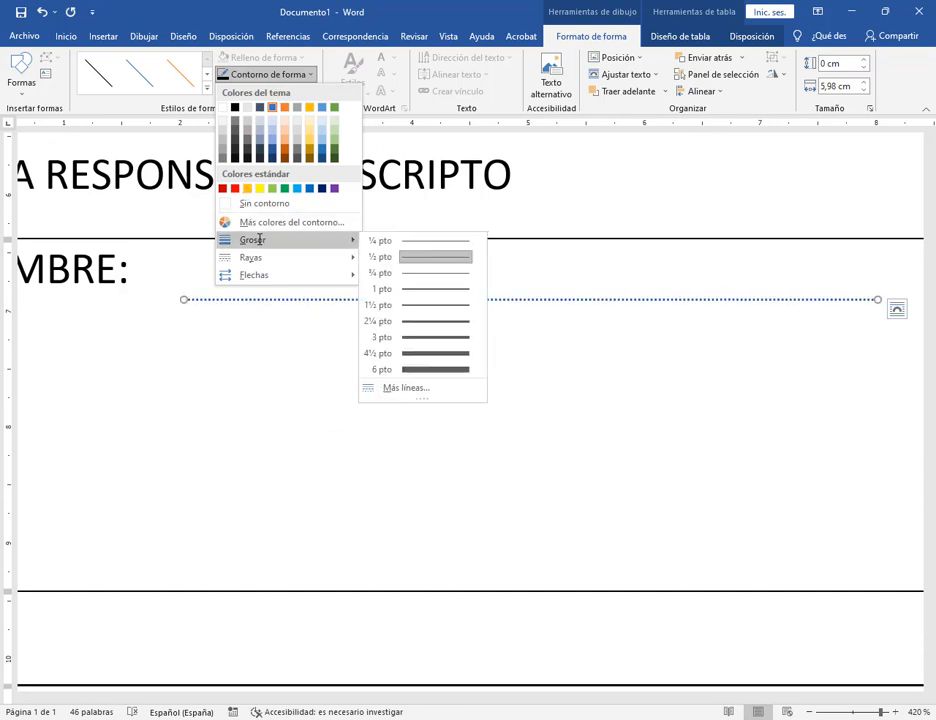
left_click(446, 327)
Nudge the dotted line slightly up and left so it sits level with the label.
left_click(810, 712)
left_click(810, 712)
left_click(810, 712)
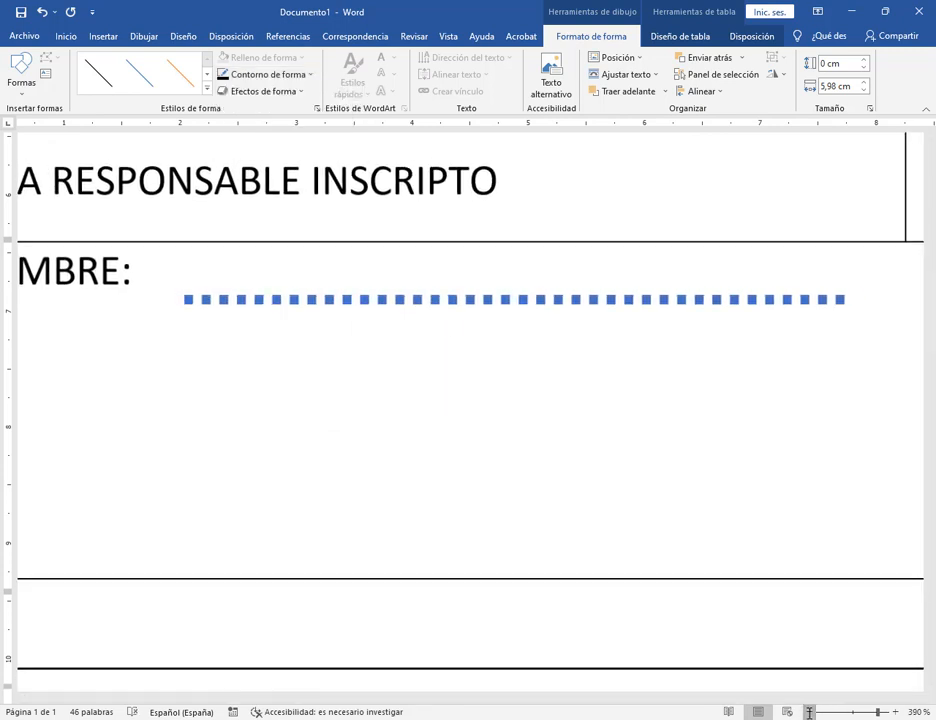
left_click(810, 712)
left_click(810, 712)
left_click(810, 712)
left_click(810, 712)
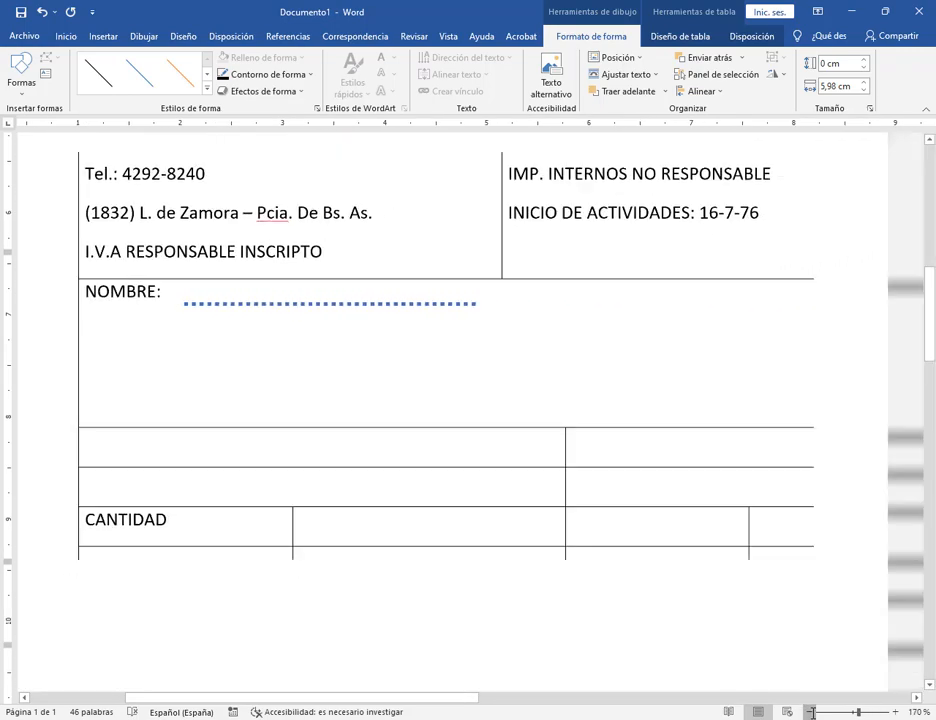
left_click(812, 712)
left_click(812, 712)
left_click(812, 712)
left_click(812, 712)
left_click(812, 712)
left_click(812, 712)
left_click(812, 712)
left_click(812, 712)
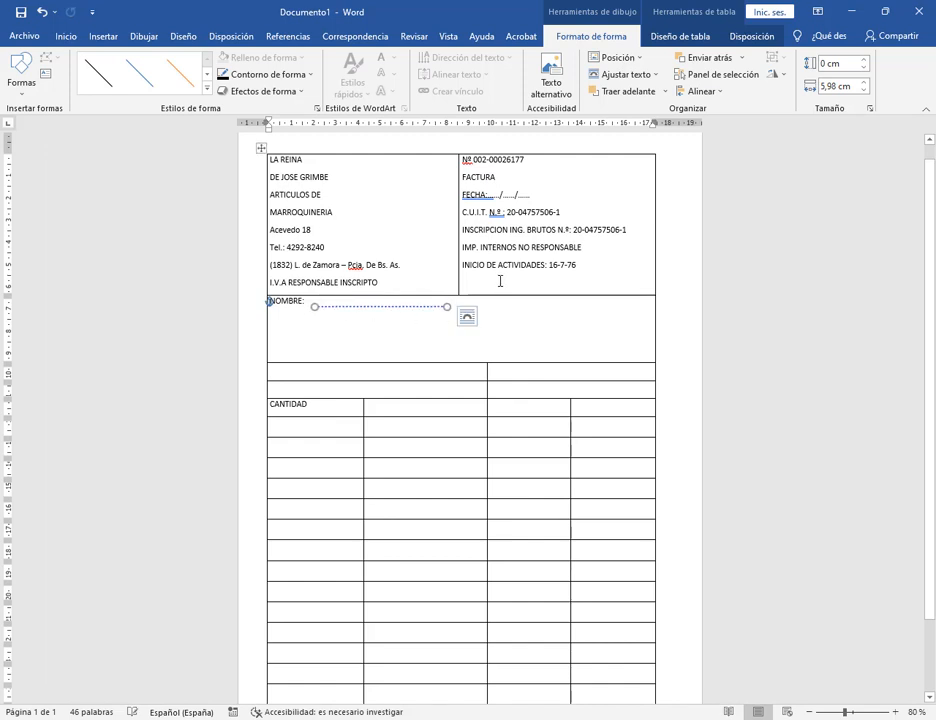
key("Up")
key("Up")
key("Left")
key("Left")
key("Up")
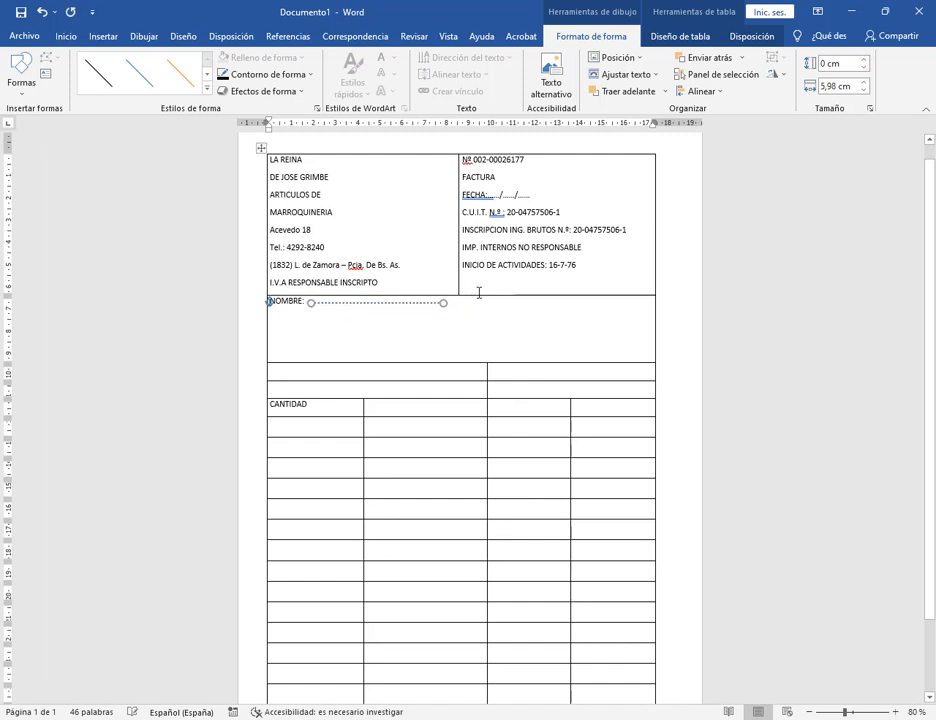
Change the dotted line's outline colour to black.
left_click(262, 76)
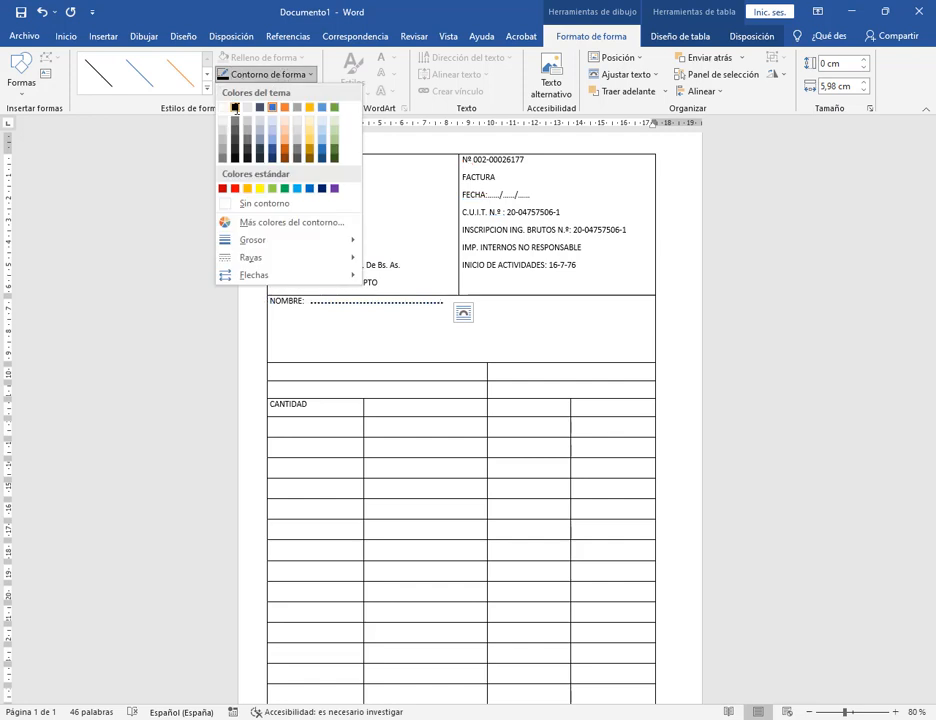
mouse_move(252, 256)
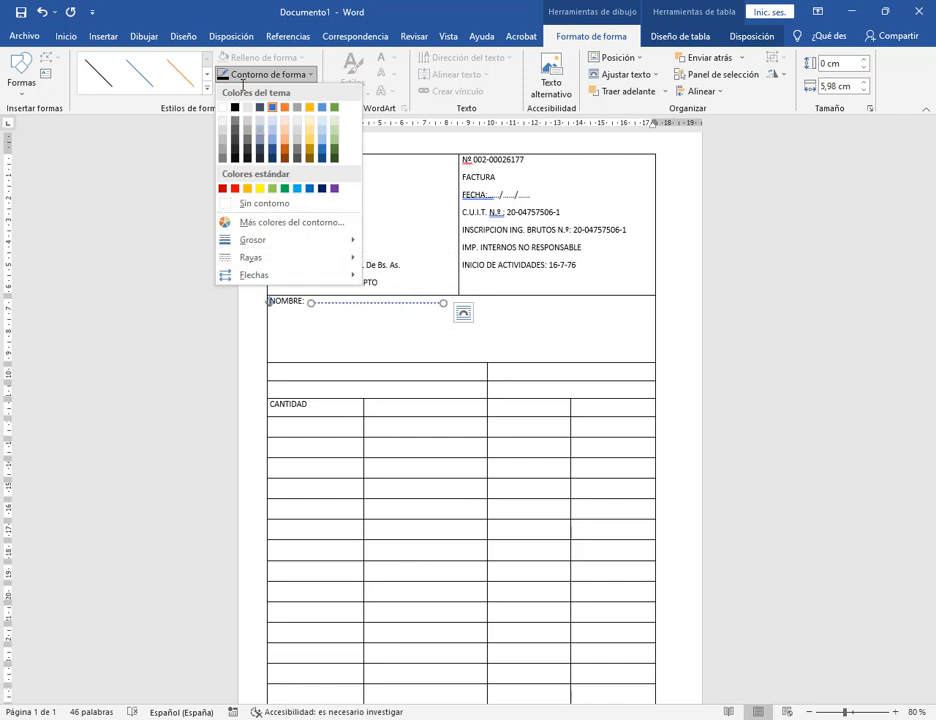
left_click(235, 106)
left_click(378, 348)
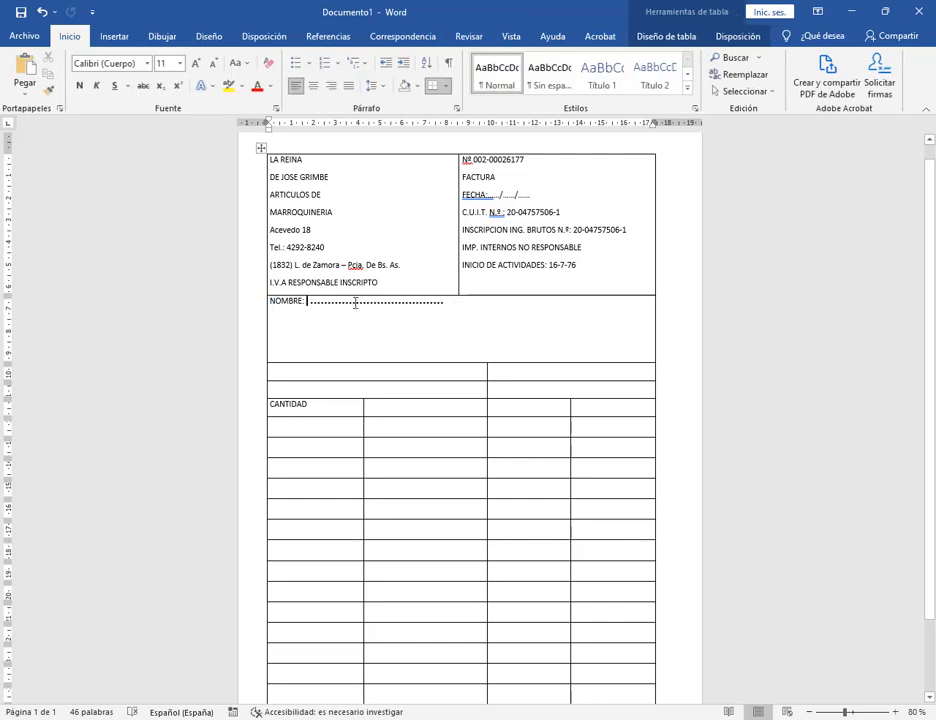
Shift the dotted line next to NOMBRE: slightly left and down.
left_click(897, 711)
left_click(897, 711)
left_click(897, 711)
left_click(897, 711)
left_click(897, 711)
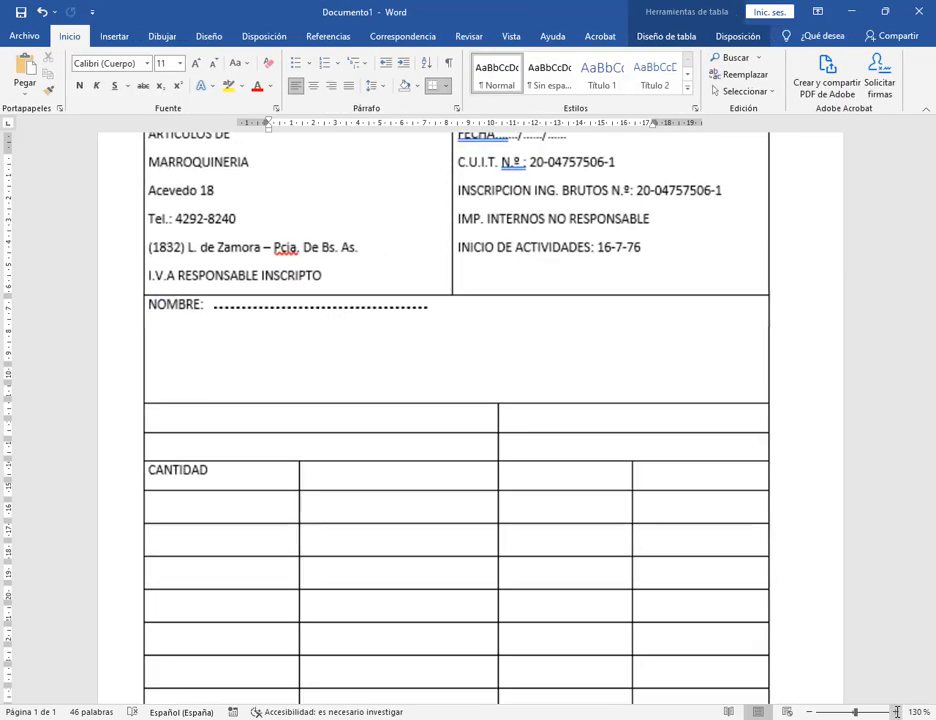
left_click(897, 711)
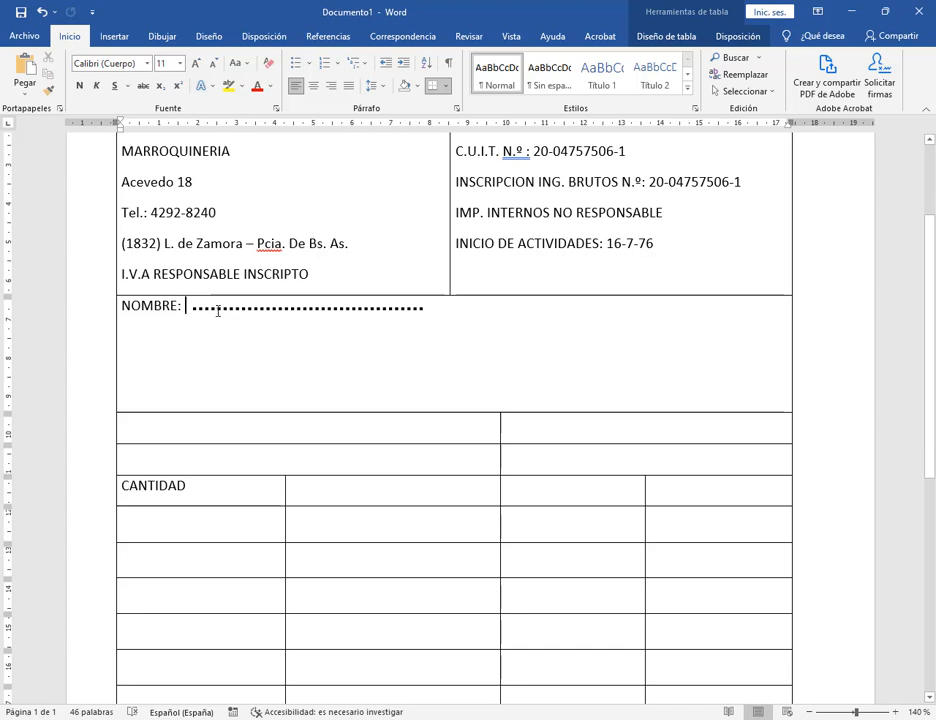
left_click(215, 308)
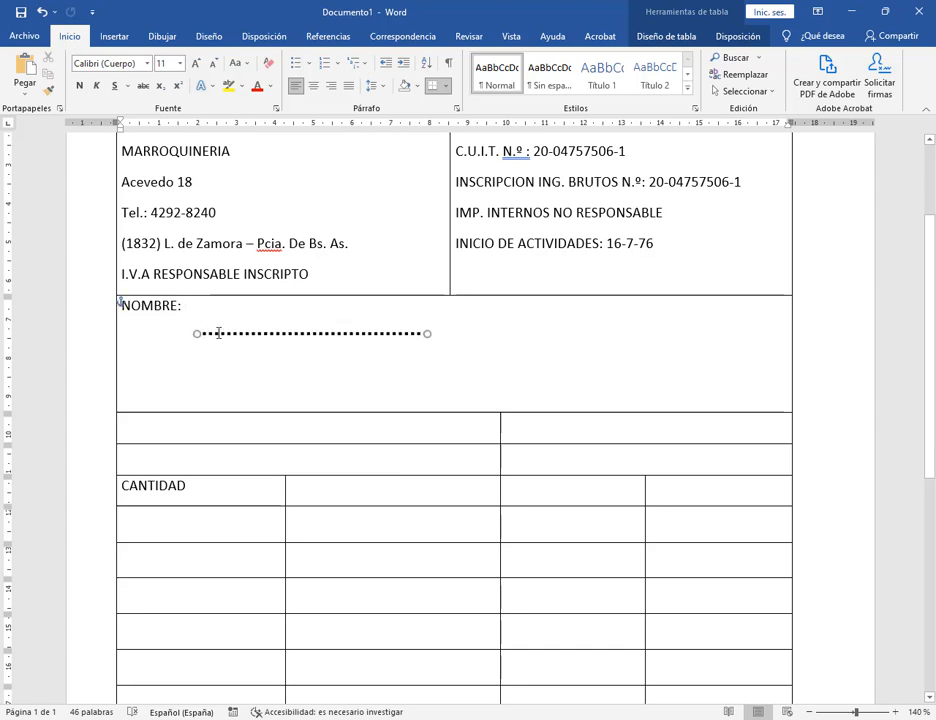
left_click_drag(215, 310, 212, 312)
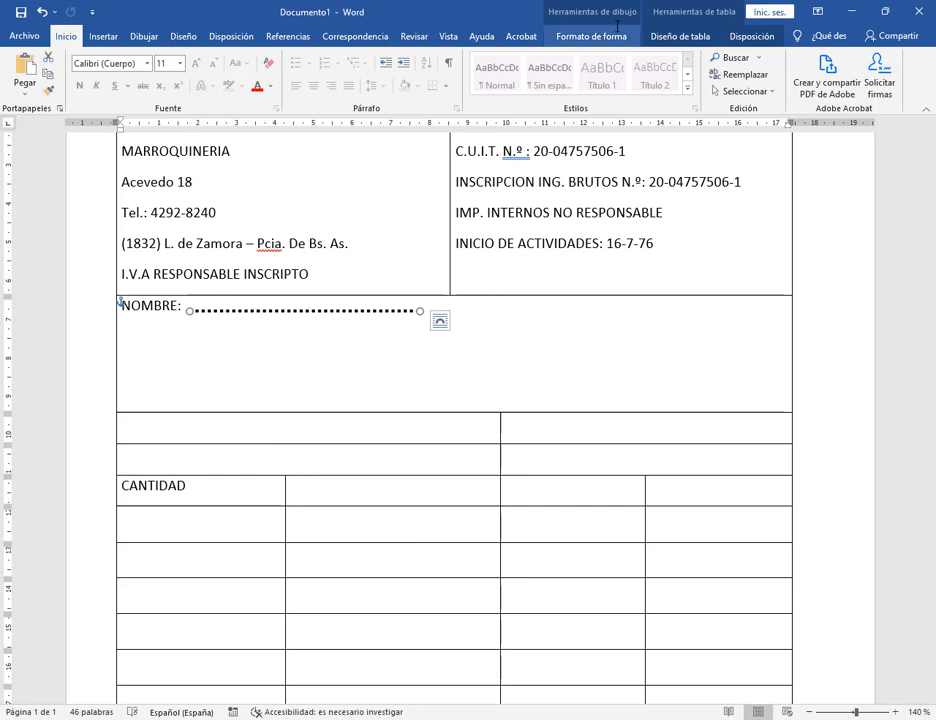
Reduce the dotted line's outline weight to 1 pt, then return to the text.
left_click(680, 36)
left_click(568, 35)
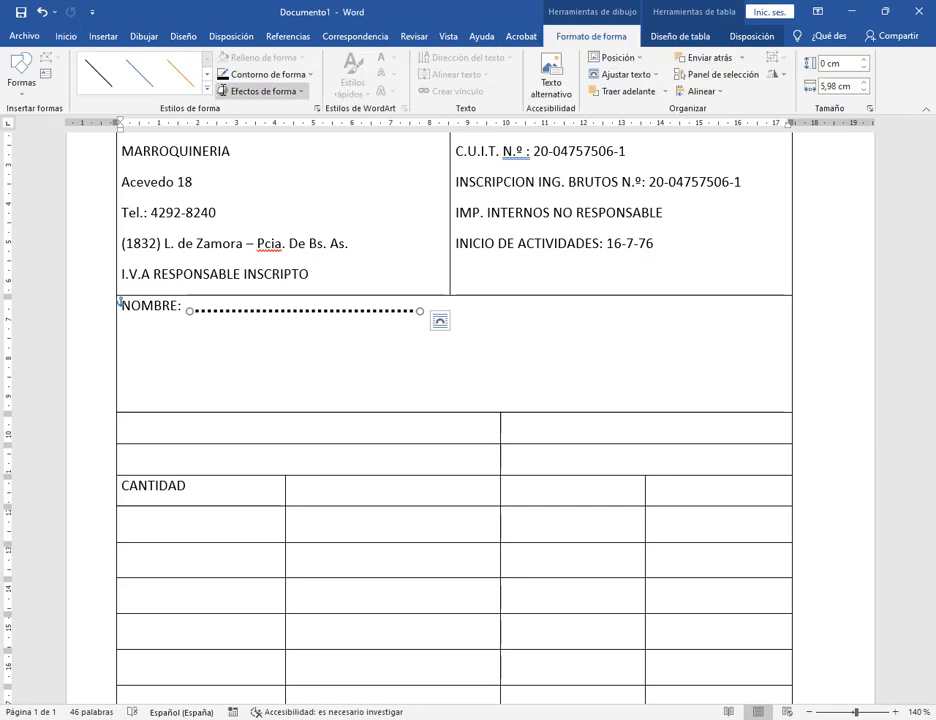
left_click(265, 74)
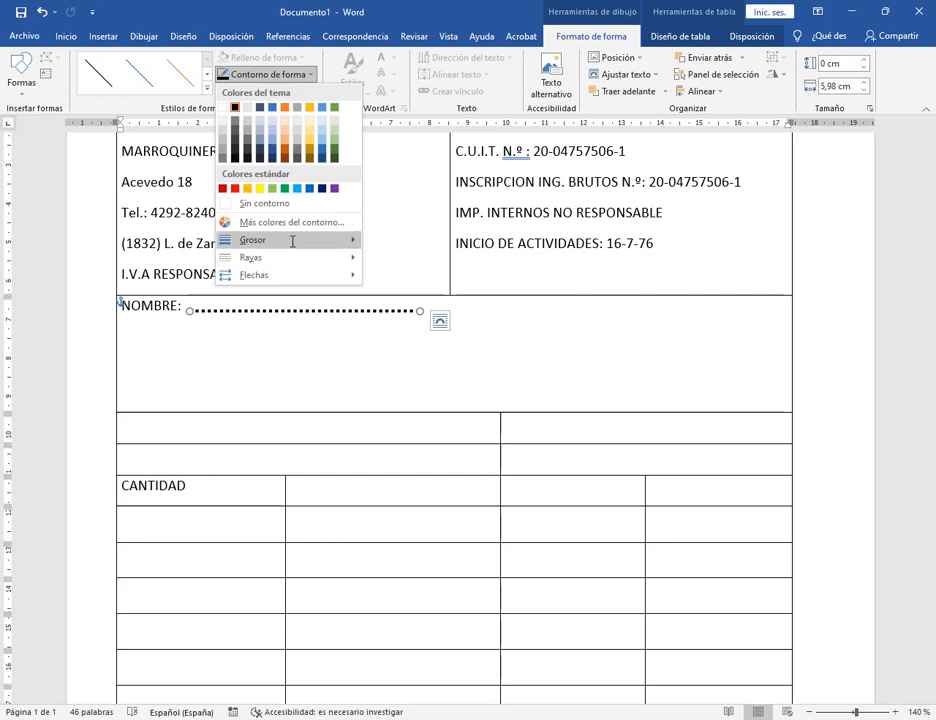
mouse_move(285, 242)
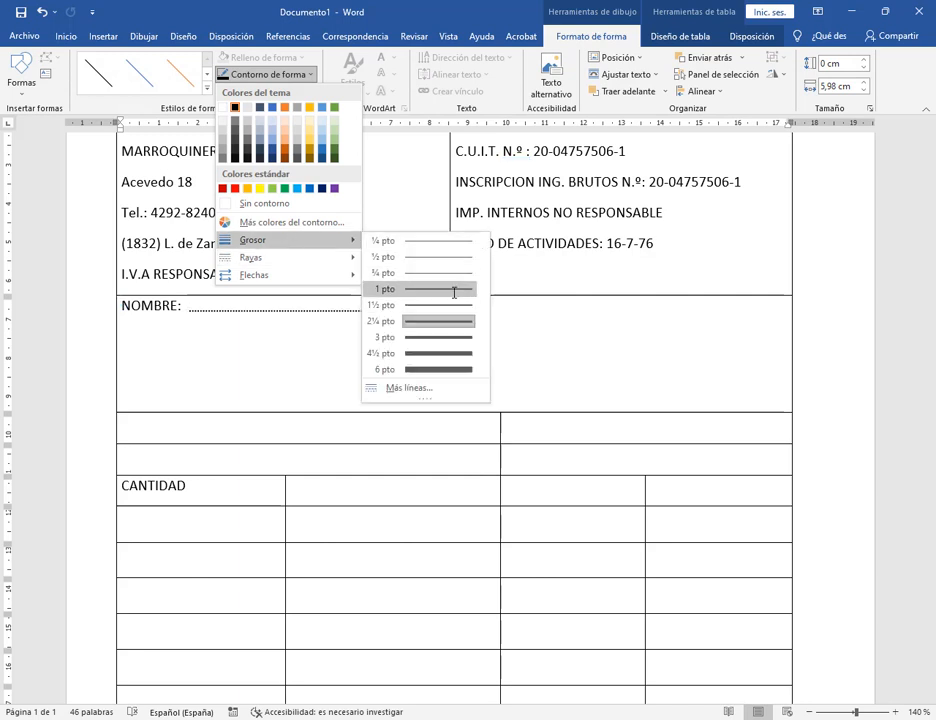
left_click(454, 289)
scroll(520, 250, "up", 1)
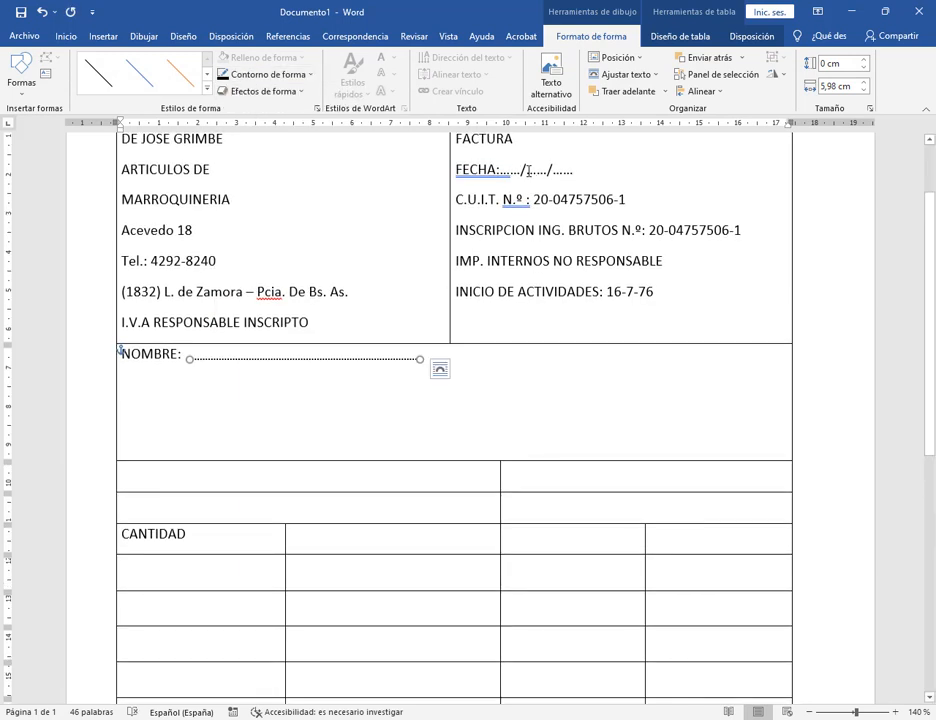
left_click(420, 378)
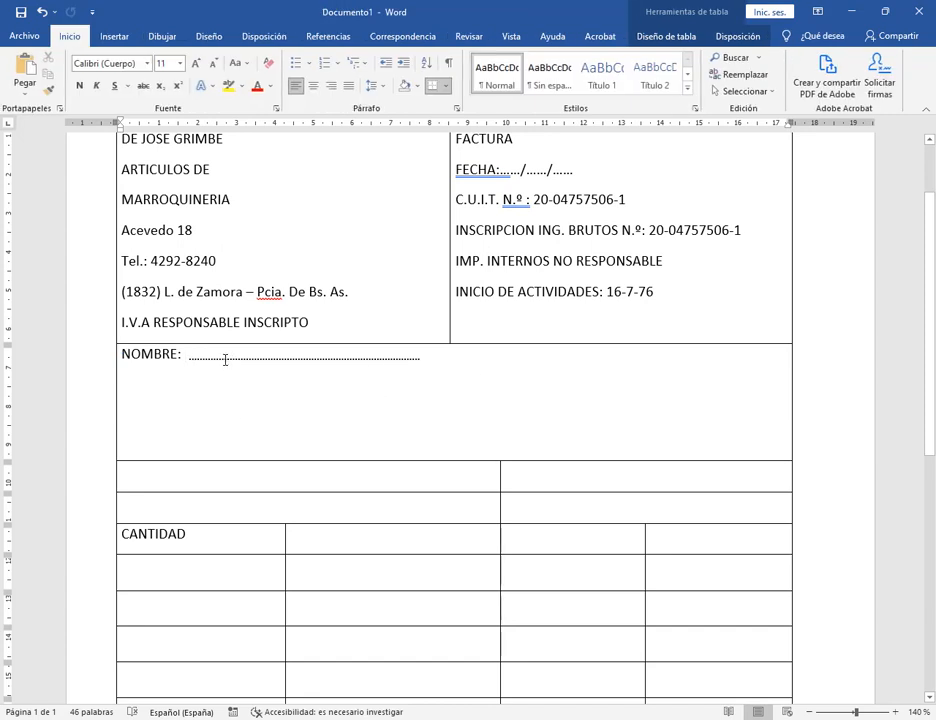
Delete the dotted line shape after NOMBRE:, try typing a row of dots, then undo them.
left_click(225, 359)
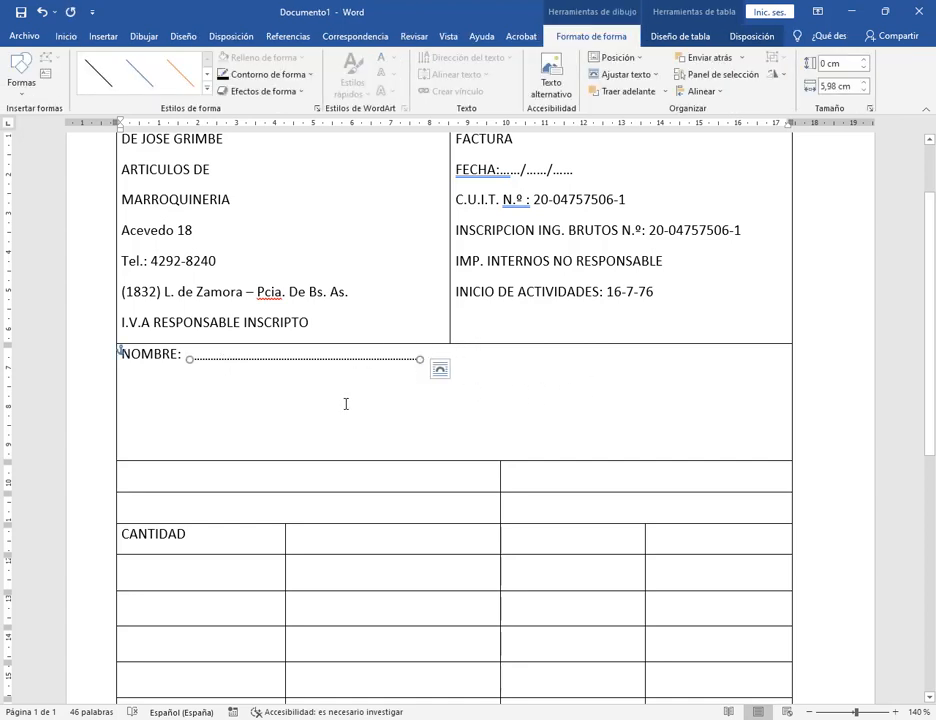
key("Delete")
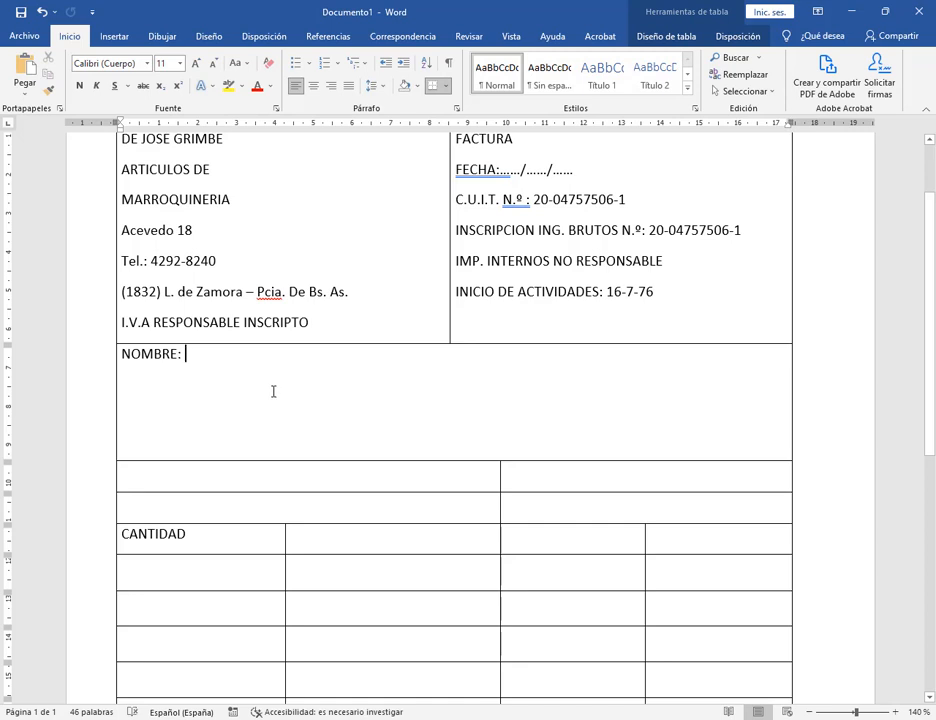
type("........................")
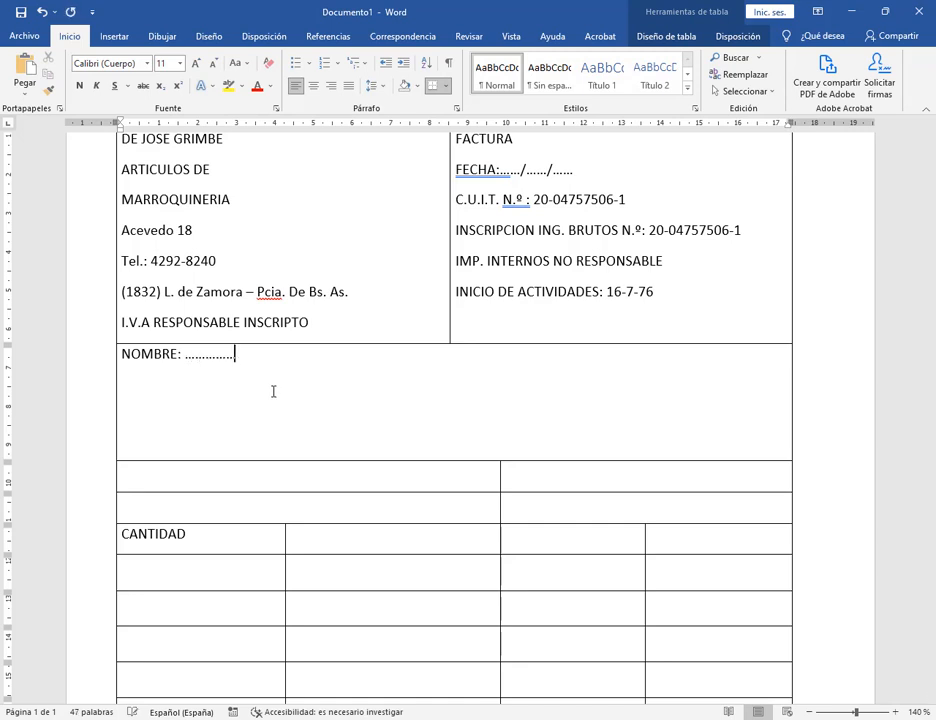
key("BackSpace")
key("BackSpace")
key("BackSpace")
key("BackSpace")
key("BackSpace")
key("BackSpace")
key("BackSpace")
key("BackSpace")
key("BackSpace")
key("BackSpace")
key("BackSpace")
key("BackSpace")
key("BackSpace")
key("BackSpace")
key("BackSpace")
key("BackSpace")
key("BackSpace")
key("BackSpace")
key("BackSpace")
key("BackSpace")
key("BackSpace")
key("BackSpace")
key("BackSpace")
key("BackSpace")
type("..............................................................................................")
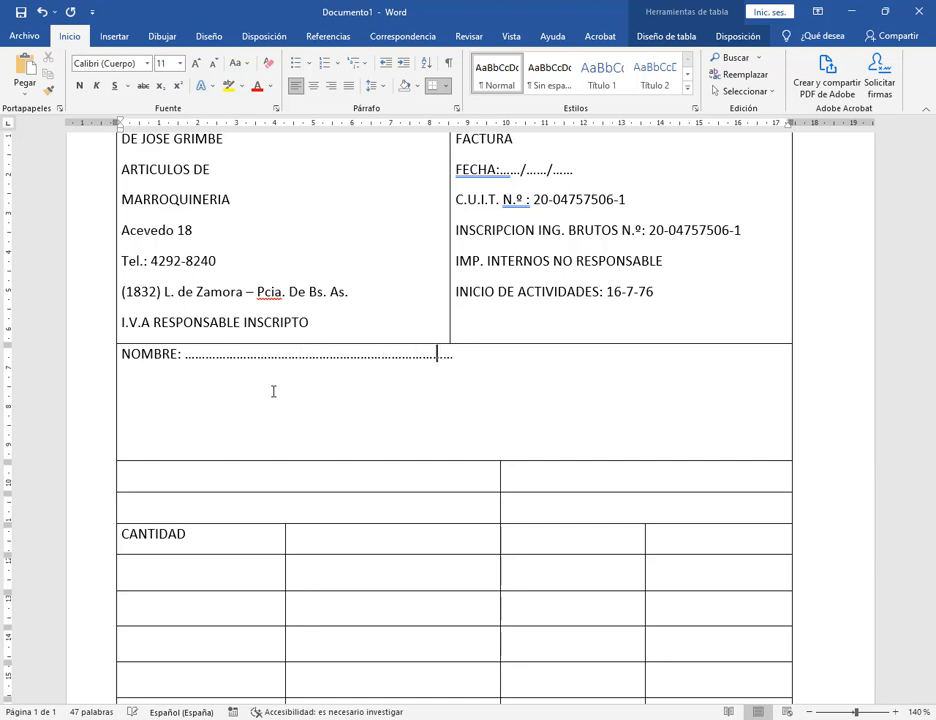
type(".....................................................................")
key("ctrl+z")
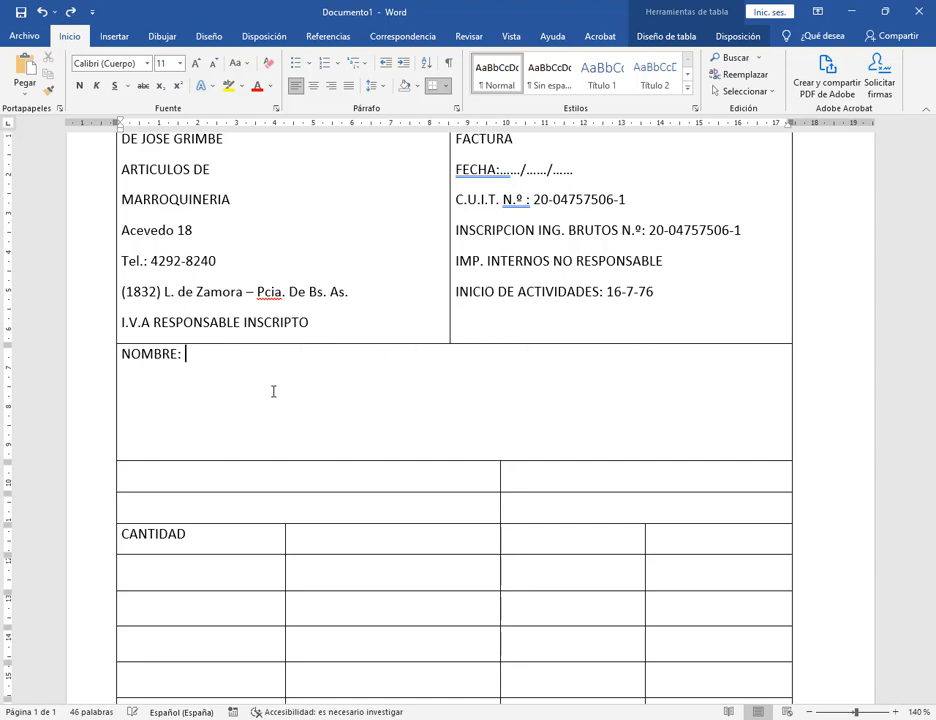
Undo the stray space, save as LA REINA.docx in the WORD folder, and open a blank document.
key("ctrl+z")
key("ctrl+s")
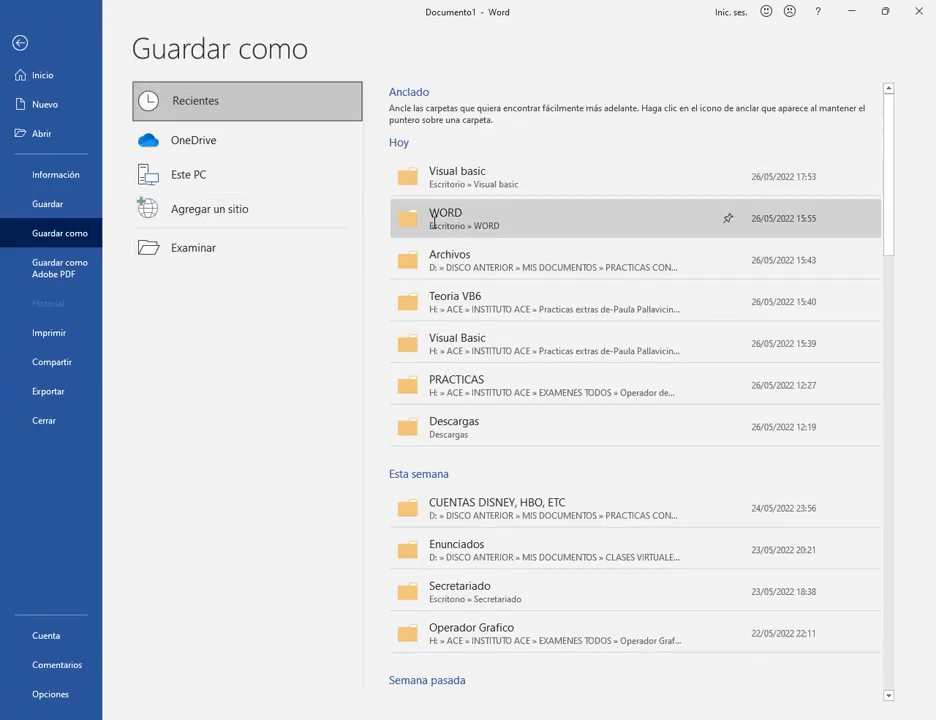
left_click(405, 216)
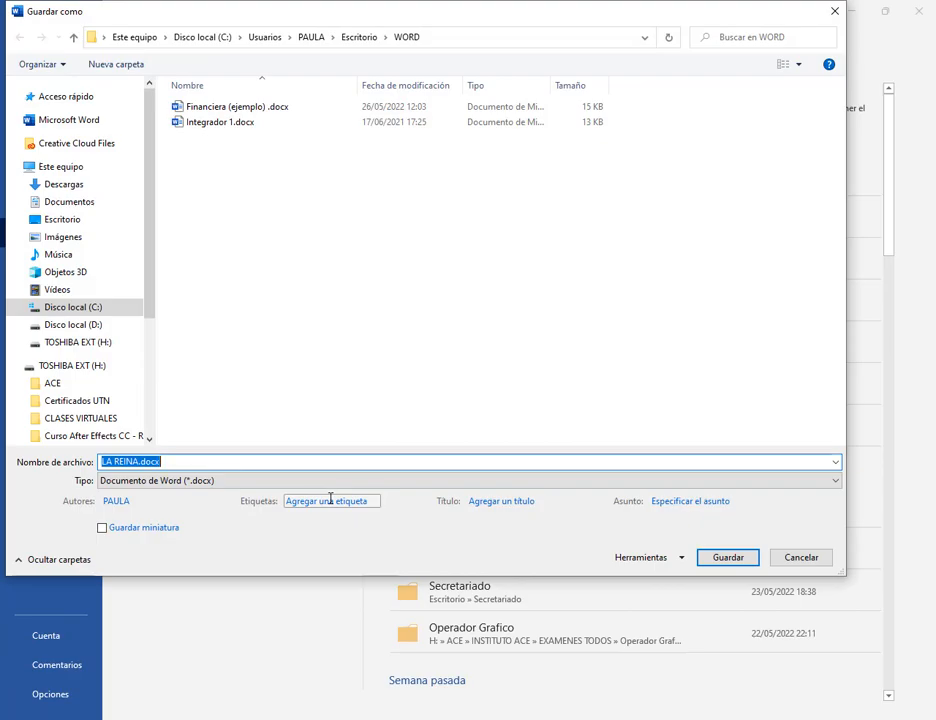
key("Return")
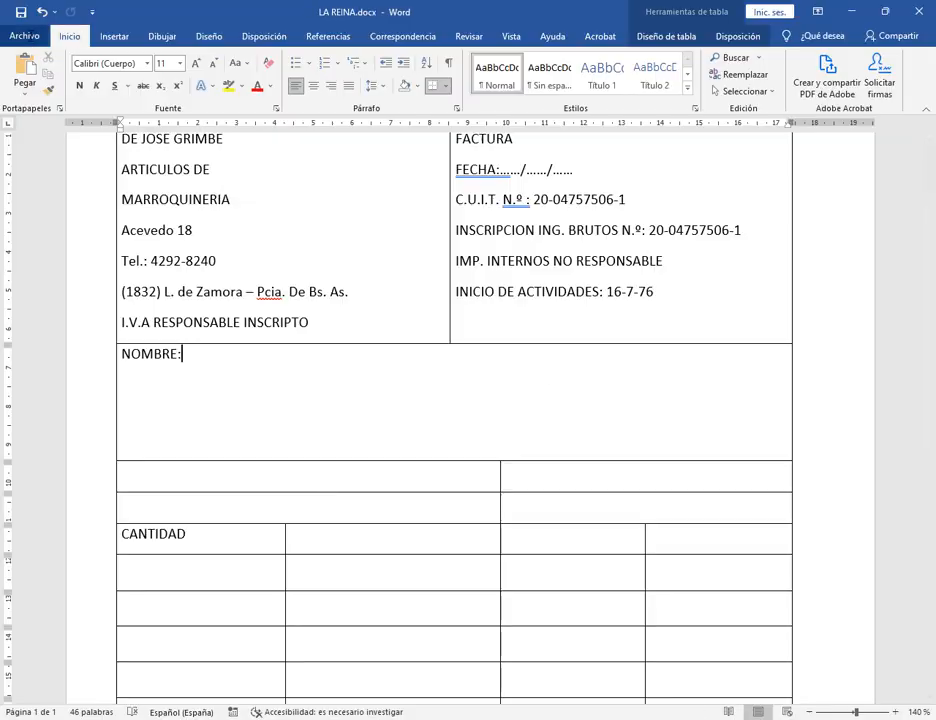
left_click(24, 36)
left_click(194, 152)
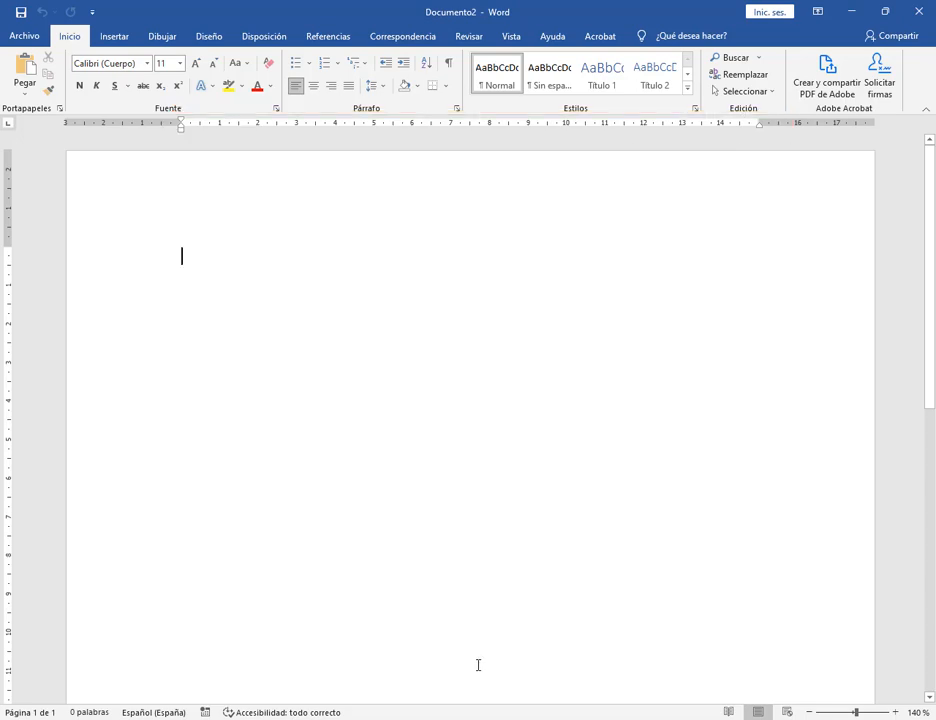
key("super")
type("TECL")
key("Return")
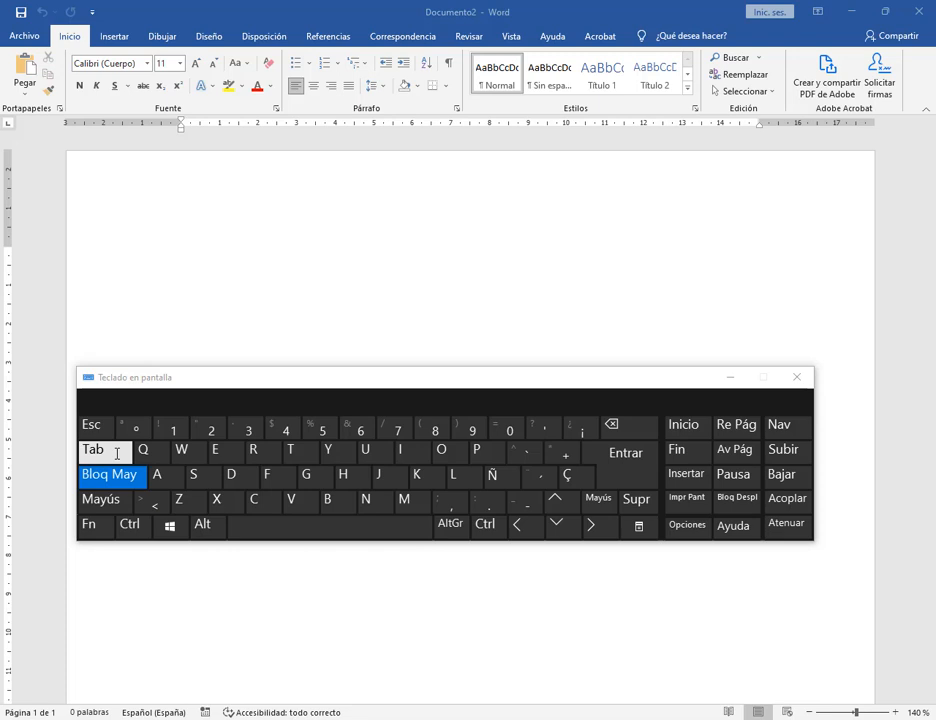
left_click(797, 377)
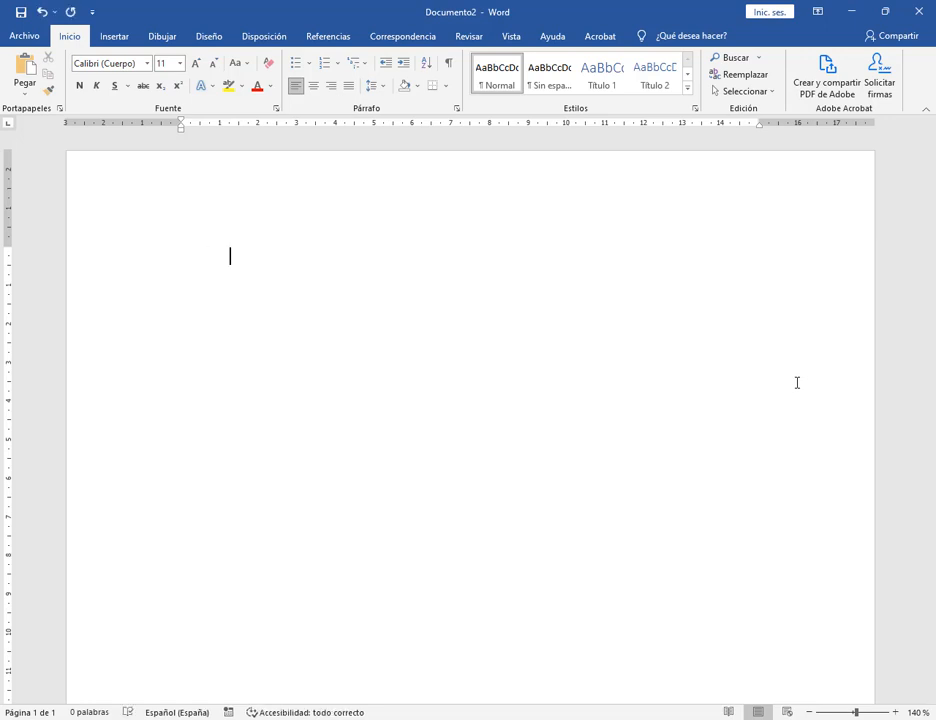
Type the word Texto at the left margin of the new document.
key("Tab")
key("Tab")
key("Tab")
key("Tab")
key("Tab")
key("Tab")
key("Tab")
key("Tab")
key("BackSpace")
key("BackSpace")
key("BackSpace")
key("BackSpace")
key("BackSpace")
key("BackSpace")
key("BackSpace")
key("BackSpace")
type("tE")
key("BackSpace")
key("BackSpace")
type("Texto")
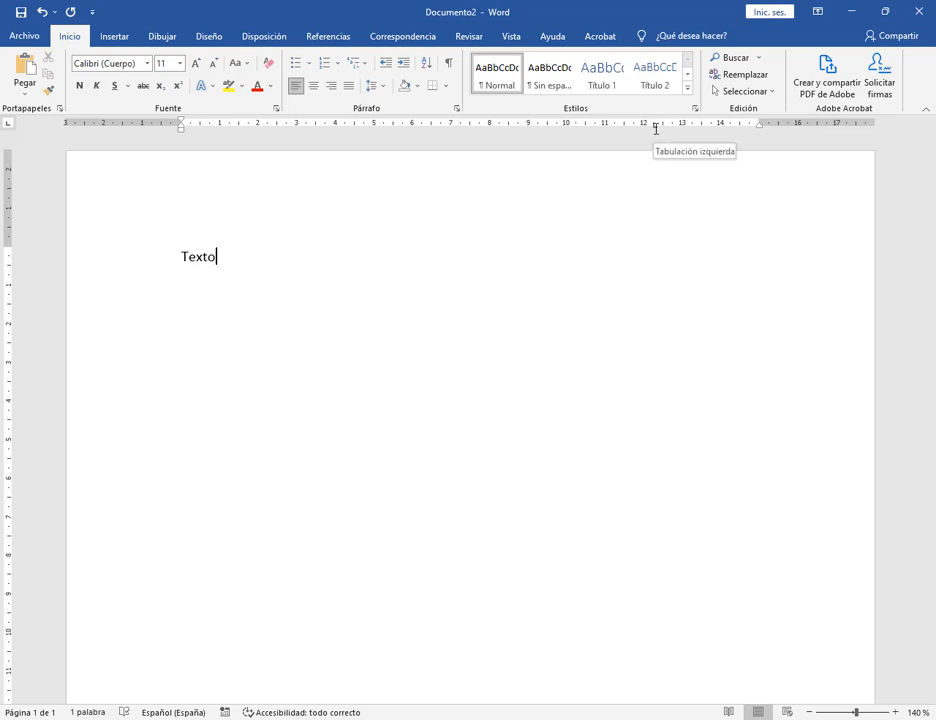
Place a left tab stop on the ruler at 12 cm and remove the tab gap after Texto.
left_click_drag(656, 129, 628, 130)
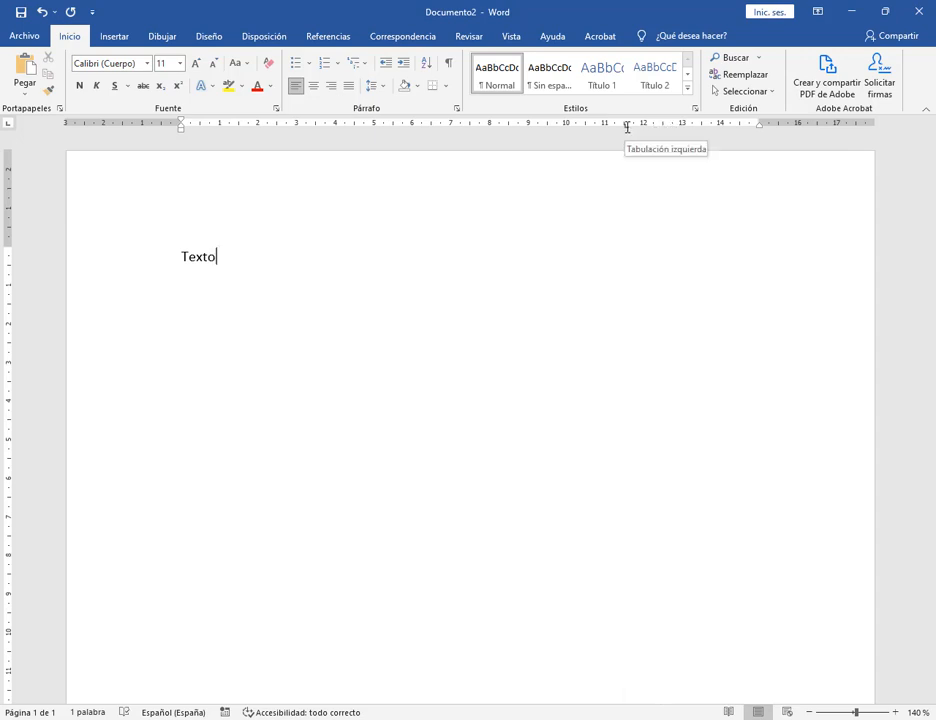
left_click_drag(627, 128, 644, 130)
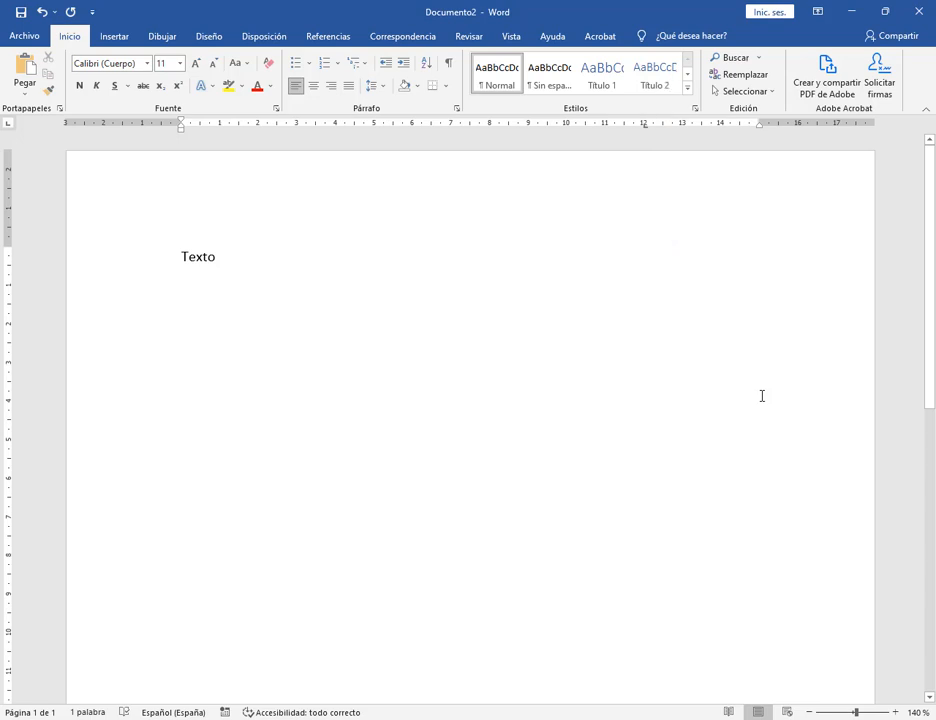
key("BackSpace")
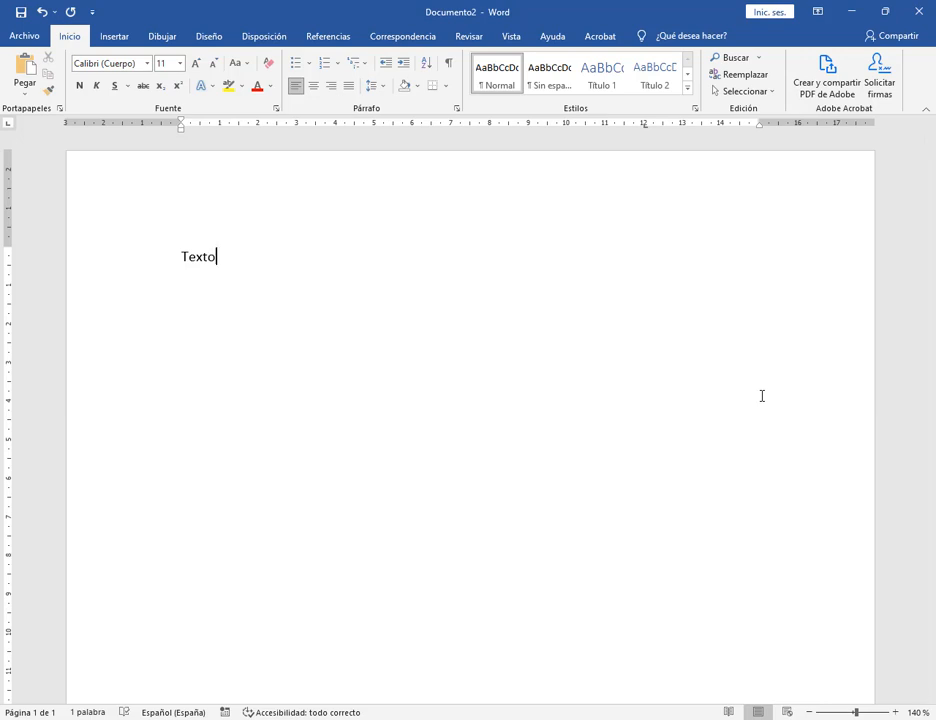
Review the Tabulaciones dialog's alignment and leader fill options for the 12 cm stop.
double_click(645, 124)
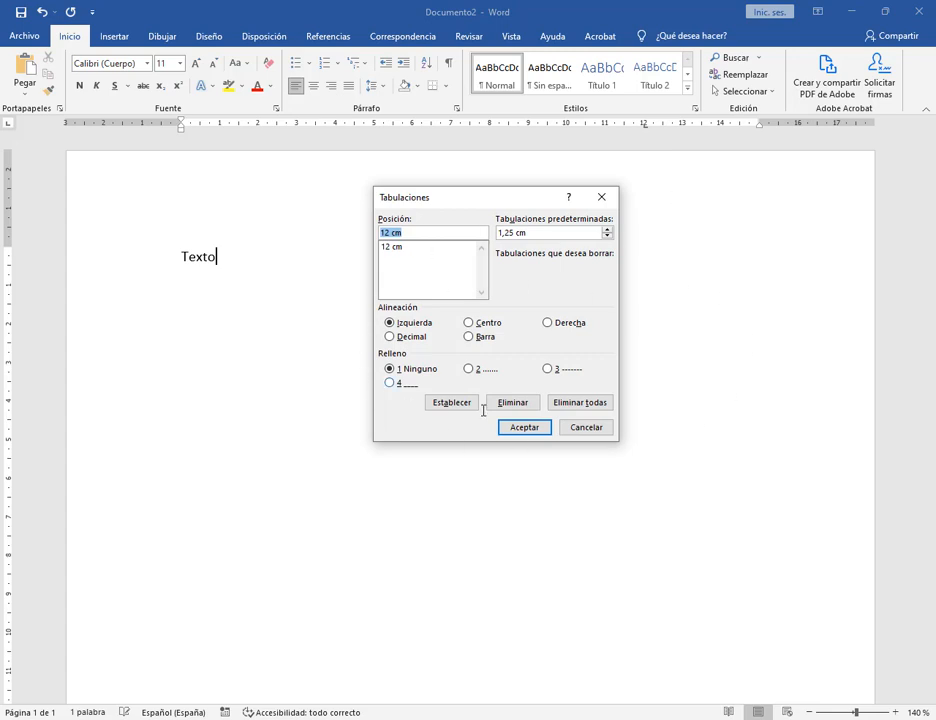
left_click_drag(376, 298, 597, 347)
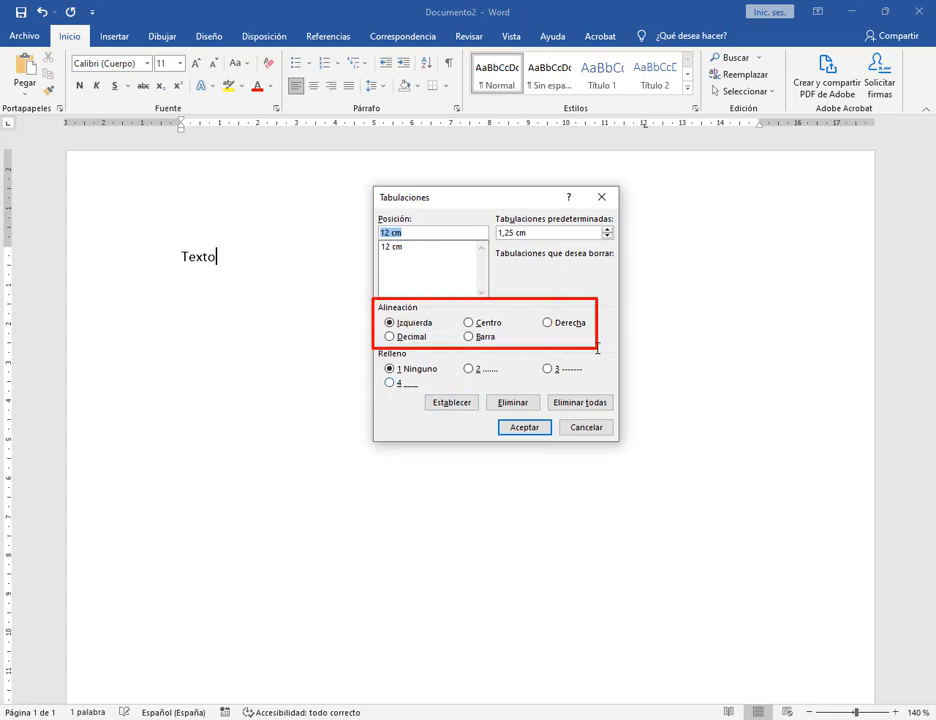
left_click_drag(376, 350, 596, 393)
key("Escape")
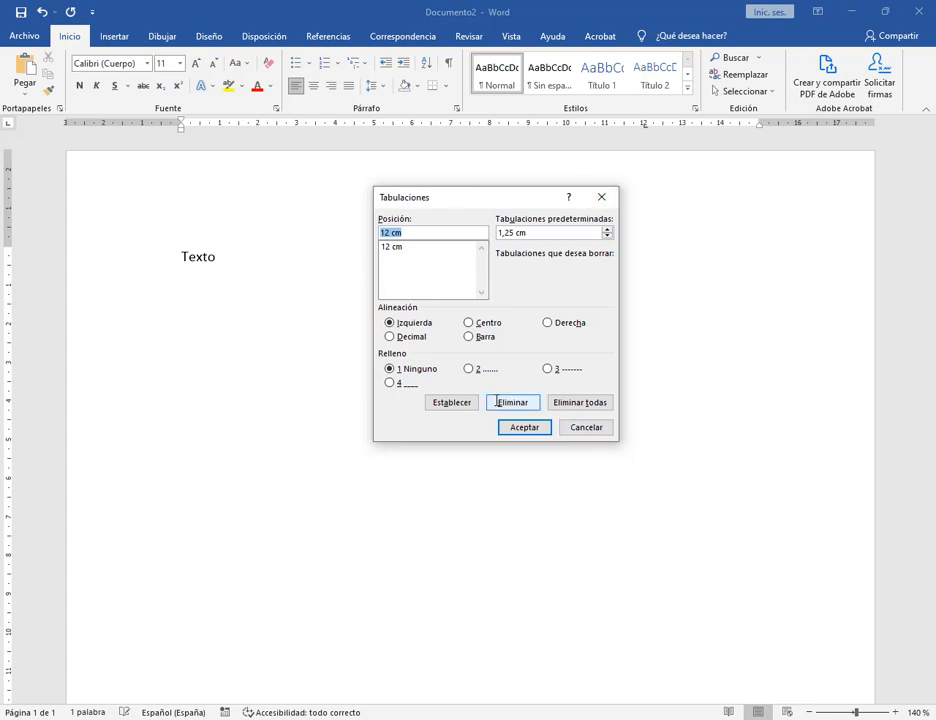
left_click(470, 369)
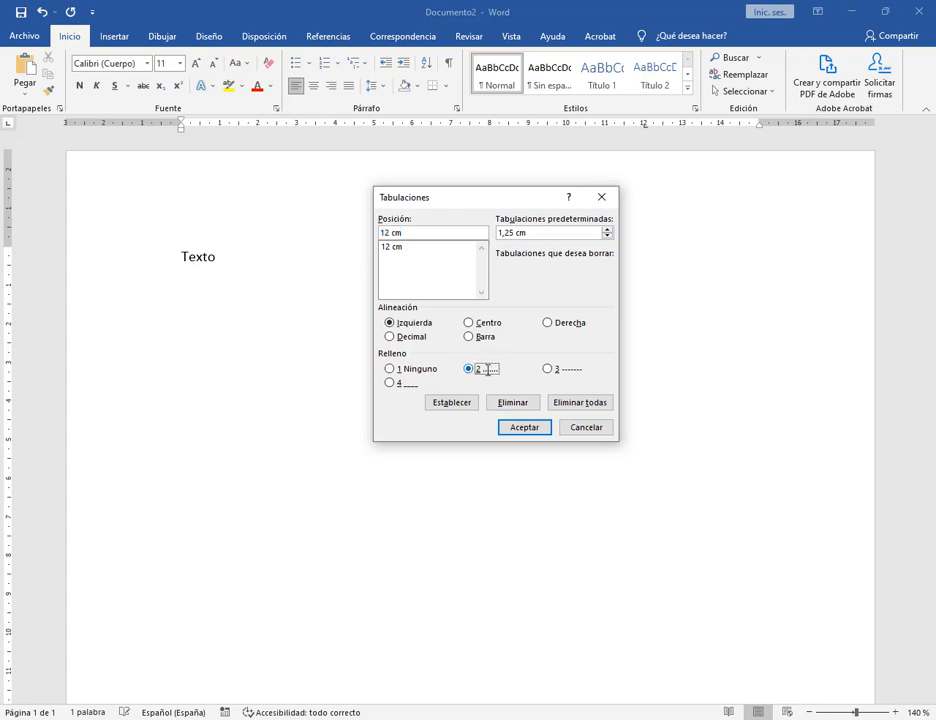
left_click(398, 369)
left_click(601, 197)
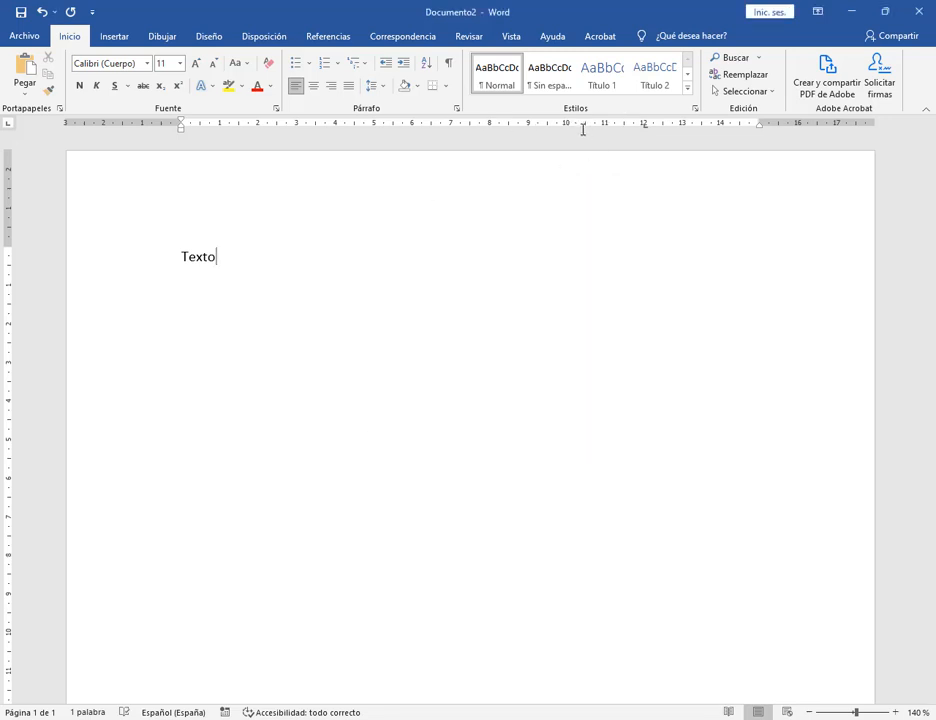
Add another left tab stop near 9 cm and check the list of set stops.
left_click(540, 125)
double_click(646, 125)
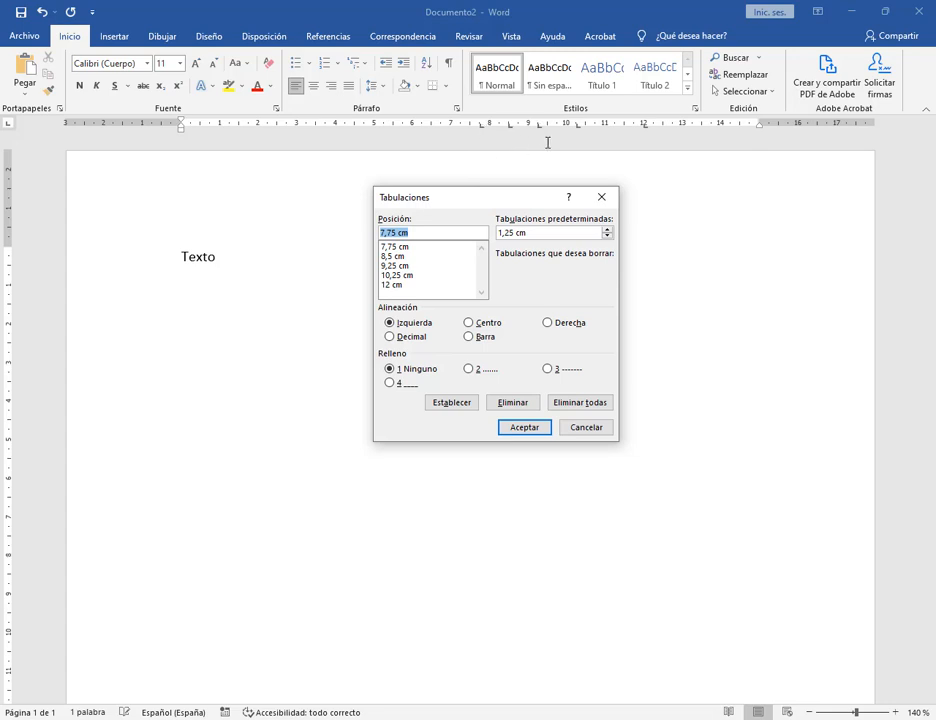
left_click_drag(401, 247, 407, 275)
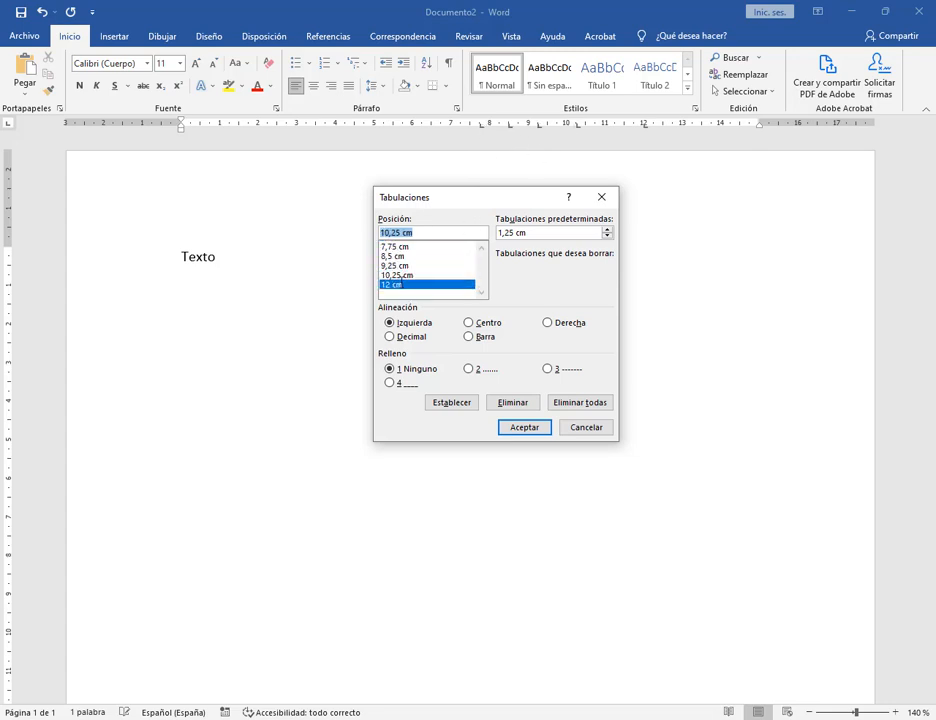
left_click(587, 426)
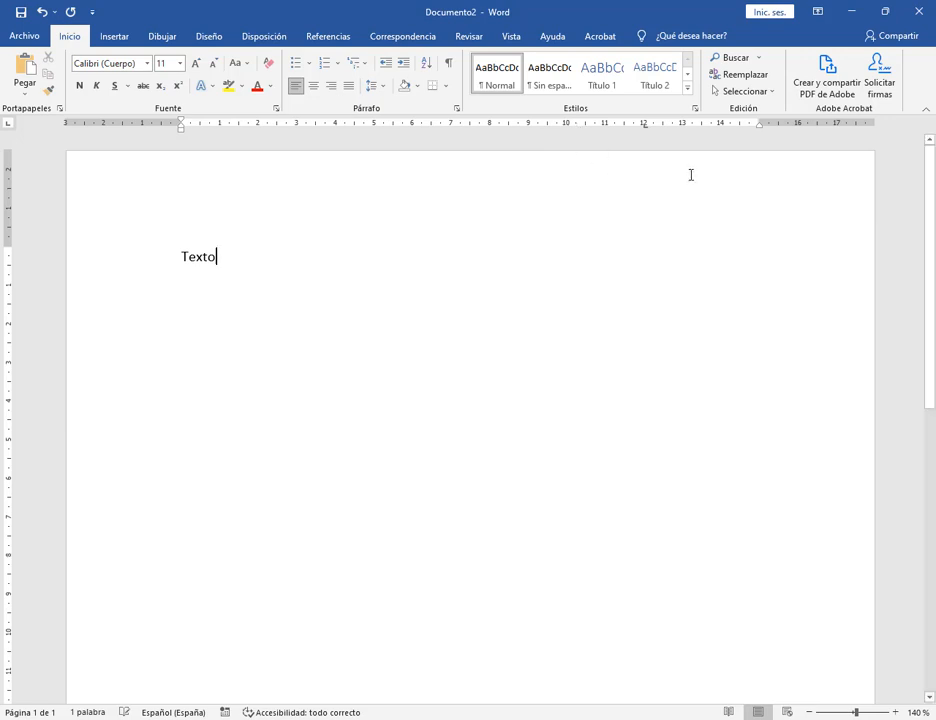
Give the 12 cm tab stop the dotted leader fill 2 and apply it.
double_click(646, 125)
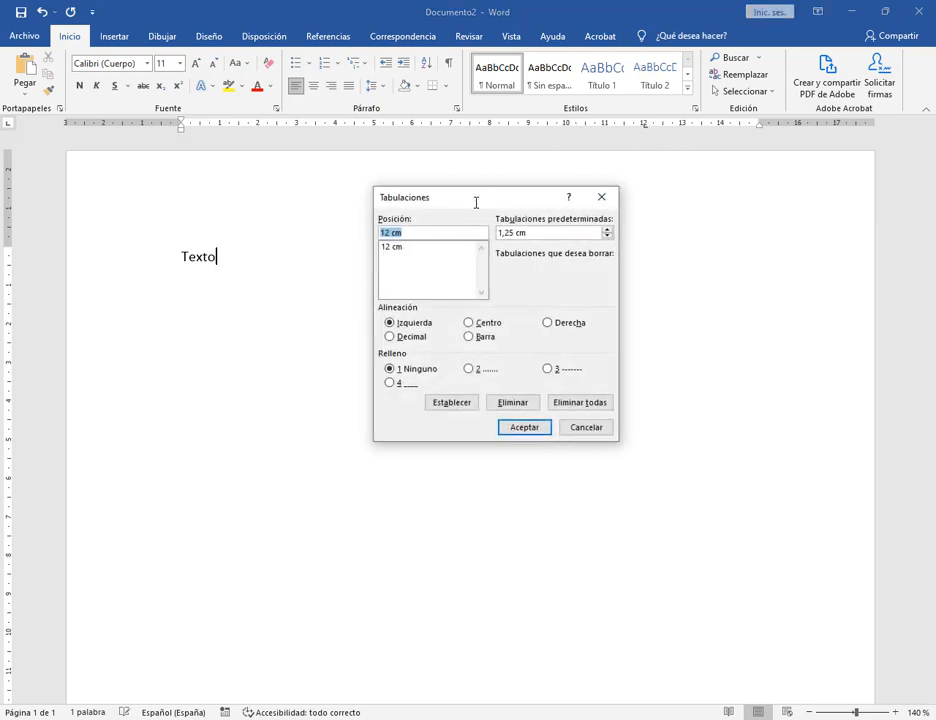
left_click_drag(476, 202, 523, 190)
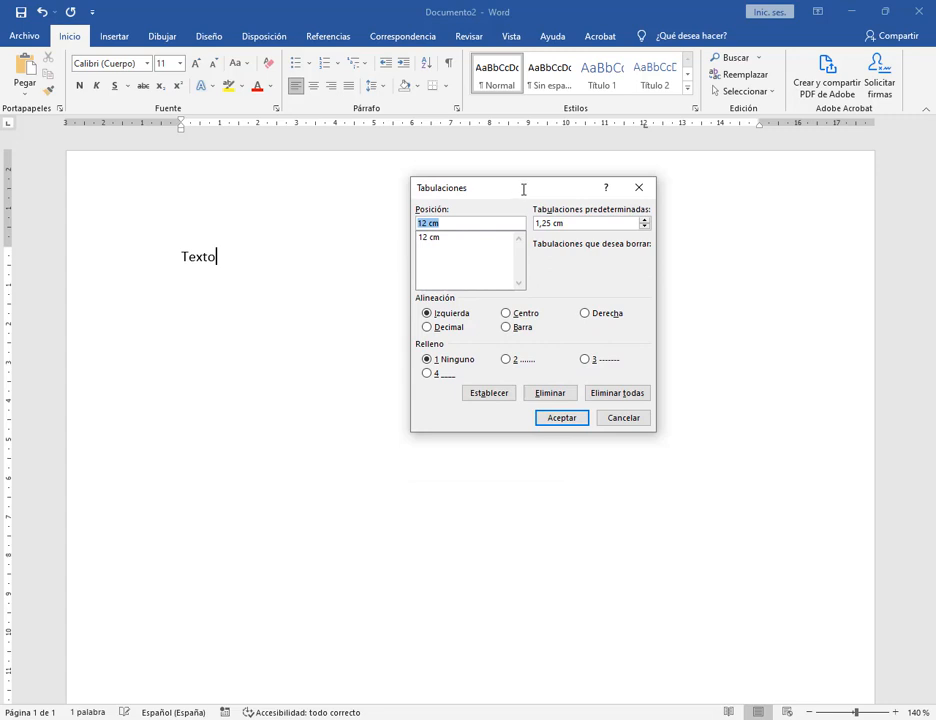
left_click(444, 237)
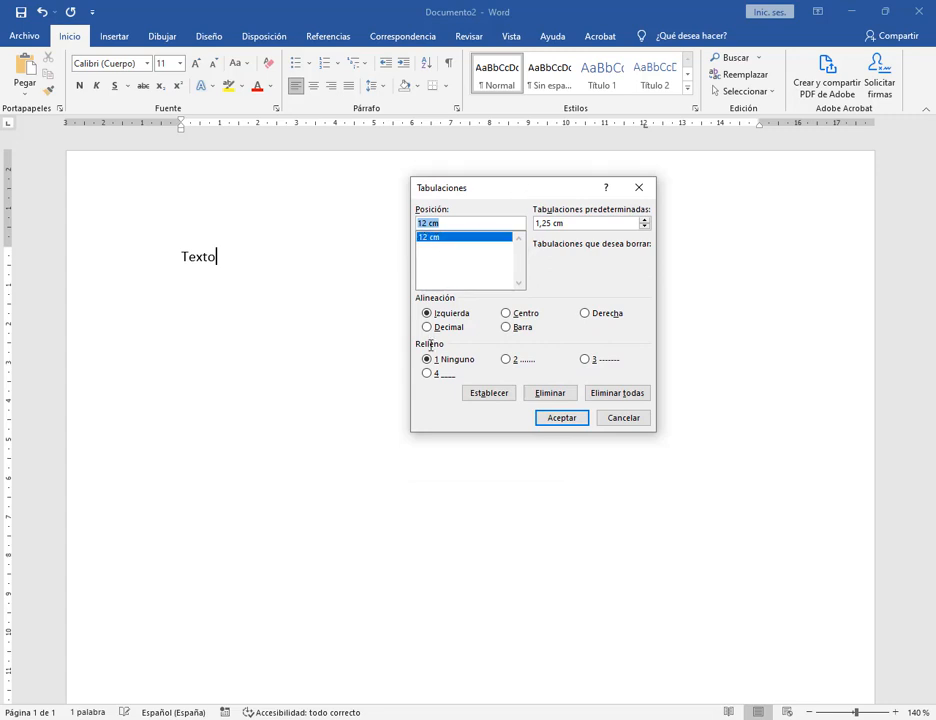
left_click(508, 360)
left_click(559, 417)
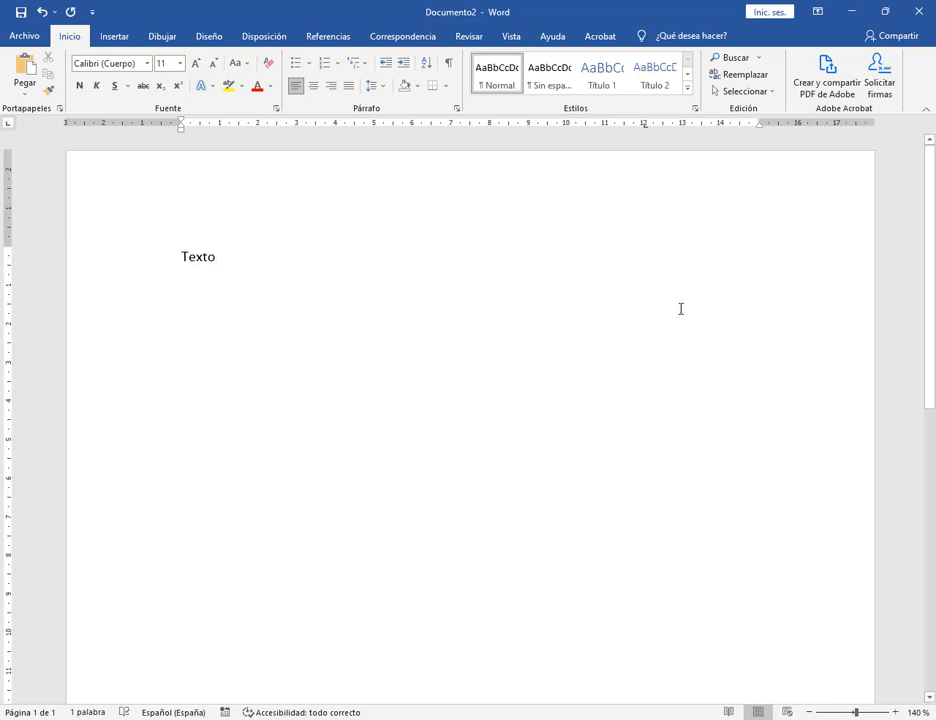
Insert a tab after Texto and drag its dotted-leader stop out to 14 cm.
key("Tab")
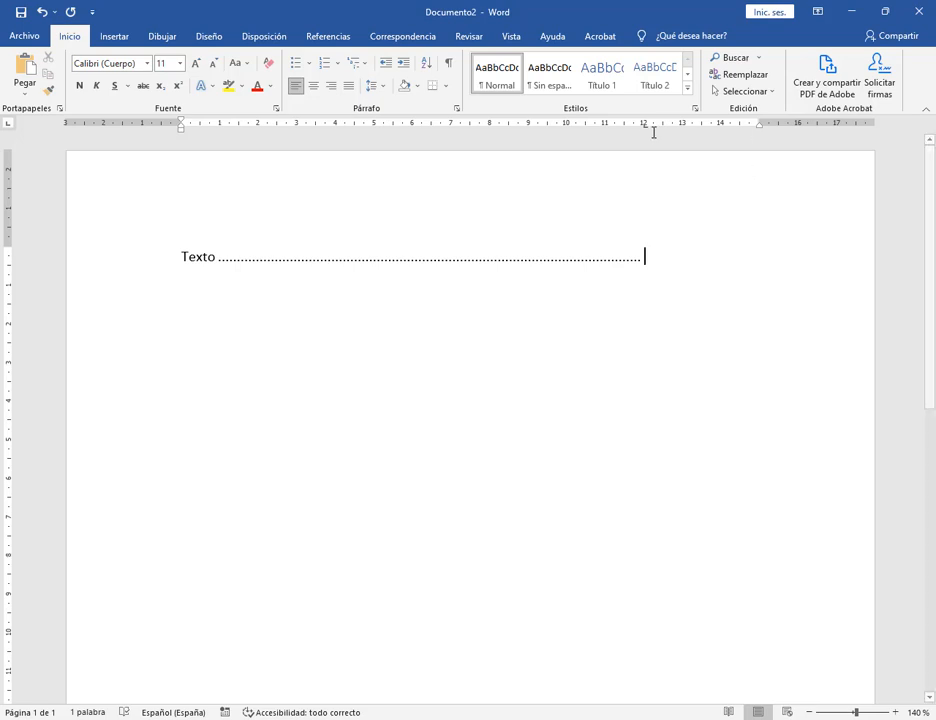
left_click_drag(647, 127, 721, 125)
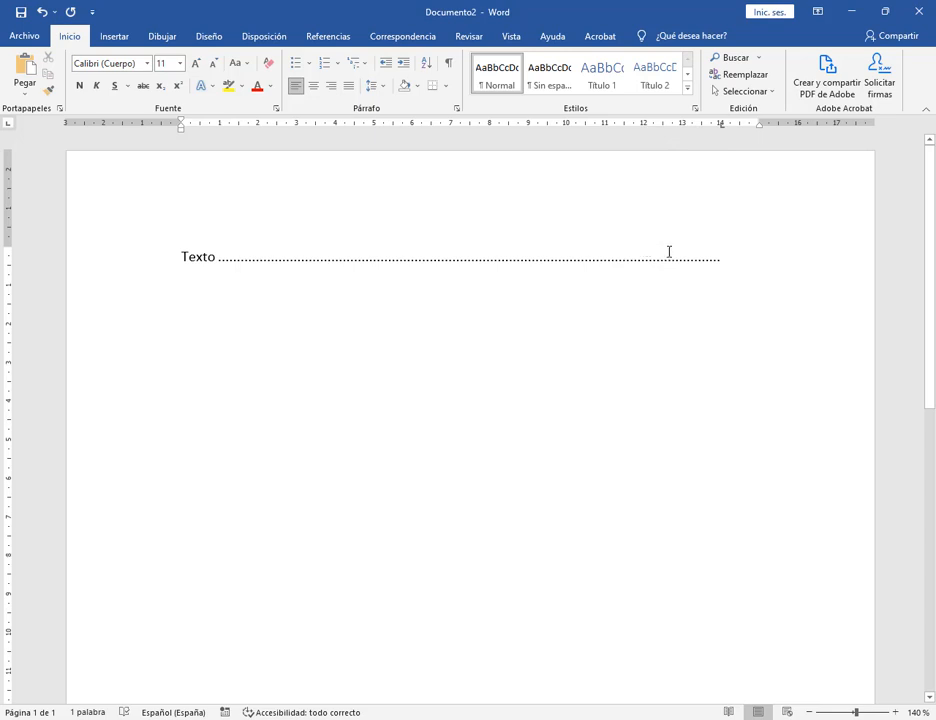
left_click_drag(726, 127, 422, 124)
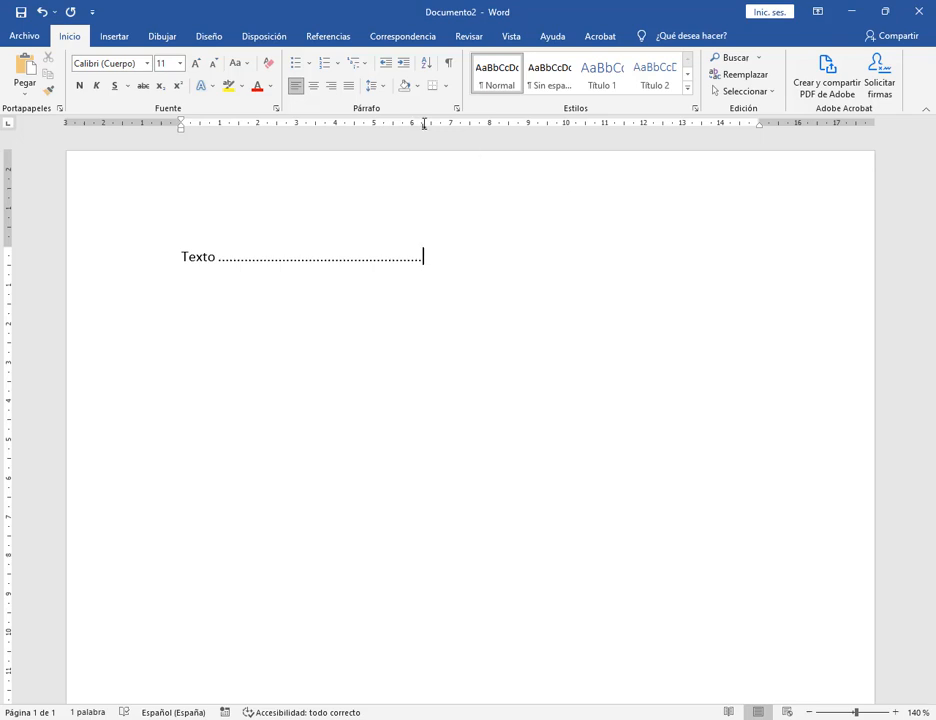
left_click_drag(425, 126, 724, 129)
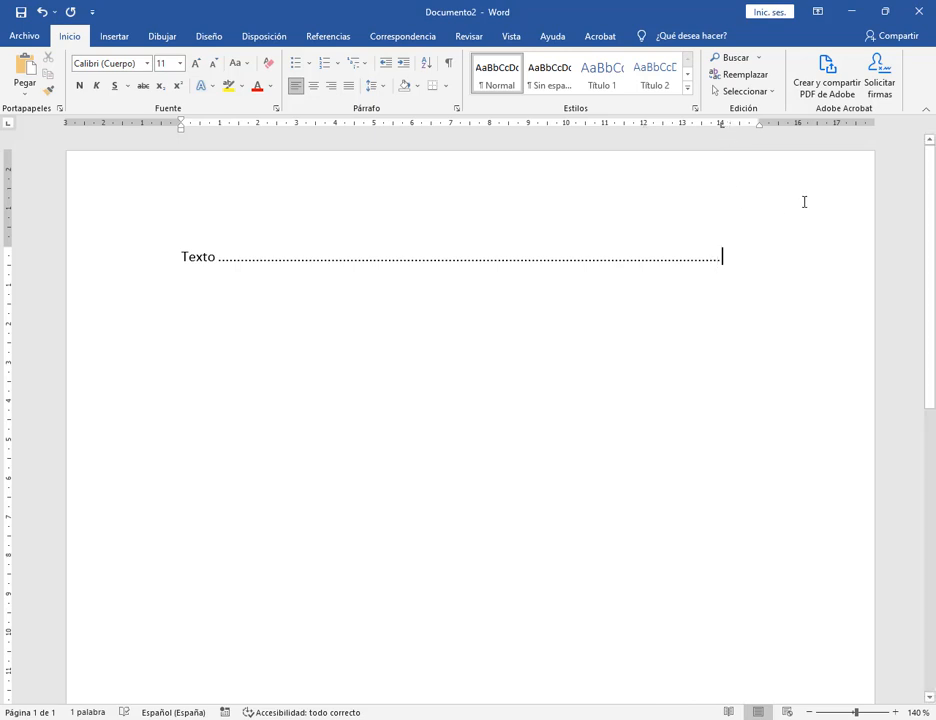
key("Return")
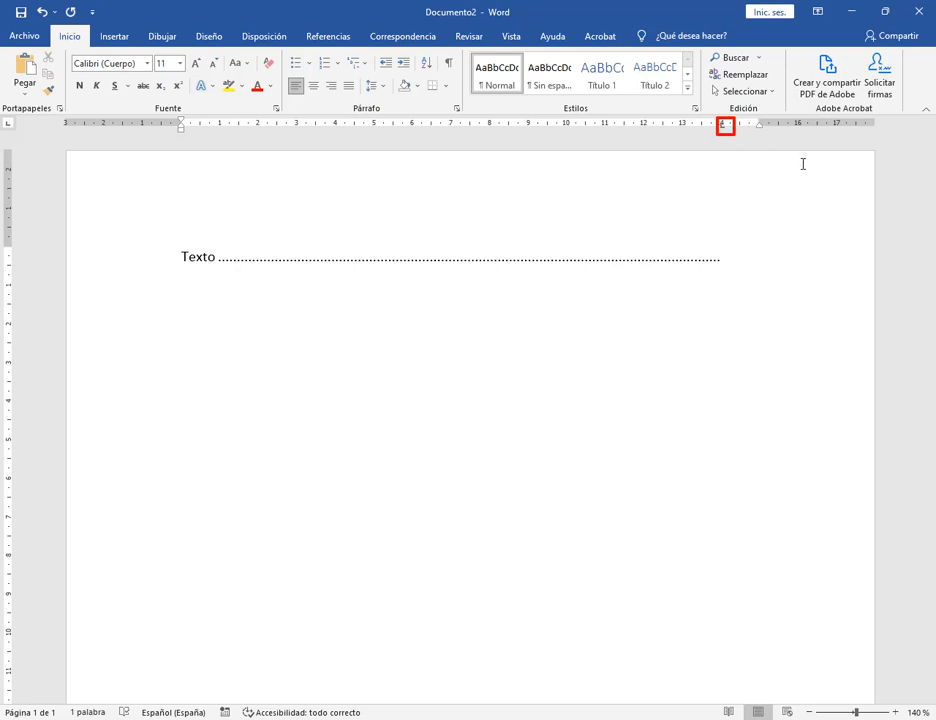
Type Texto 2 on the new line followed by a tab leader.
type("te")
key("BackSpace")
key("BackSpace")
type("TEXTO")
key("BackSpace")
key("BackSpace")
key("BackSpace")
key("BackSpace")
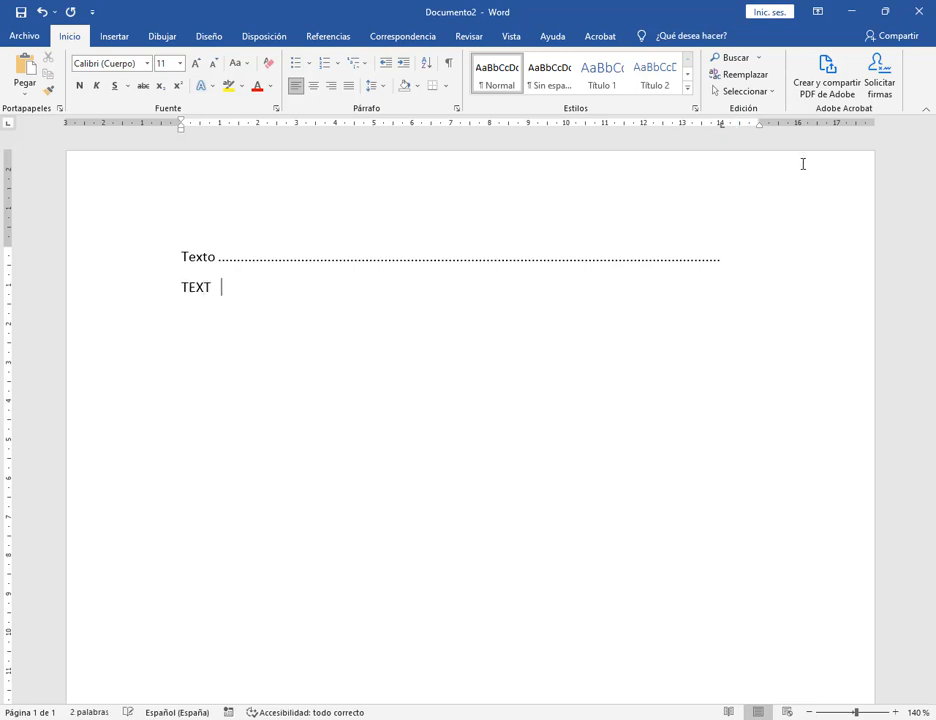
type("exto 2")
key("Tab")
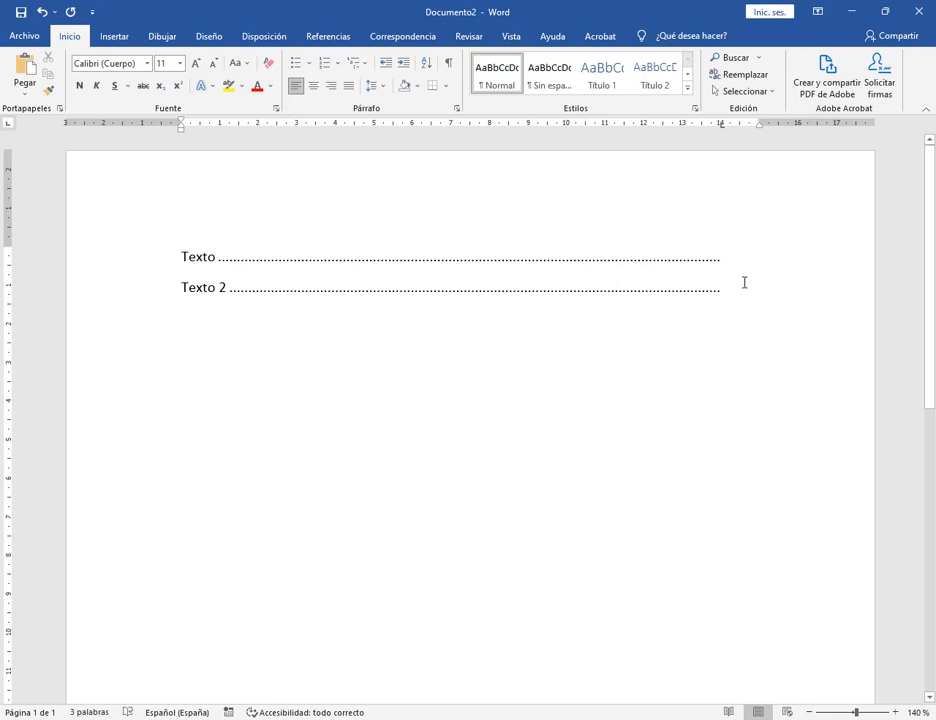
Add a Texto 34 line below Texto 2, followed by a tab leader.
left_click(720, 258)
left_click(724, 287)
left_click(725, 292)
left_click(722, 260)
left_click(736, 298)
key("Return")
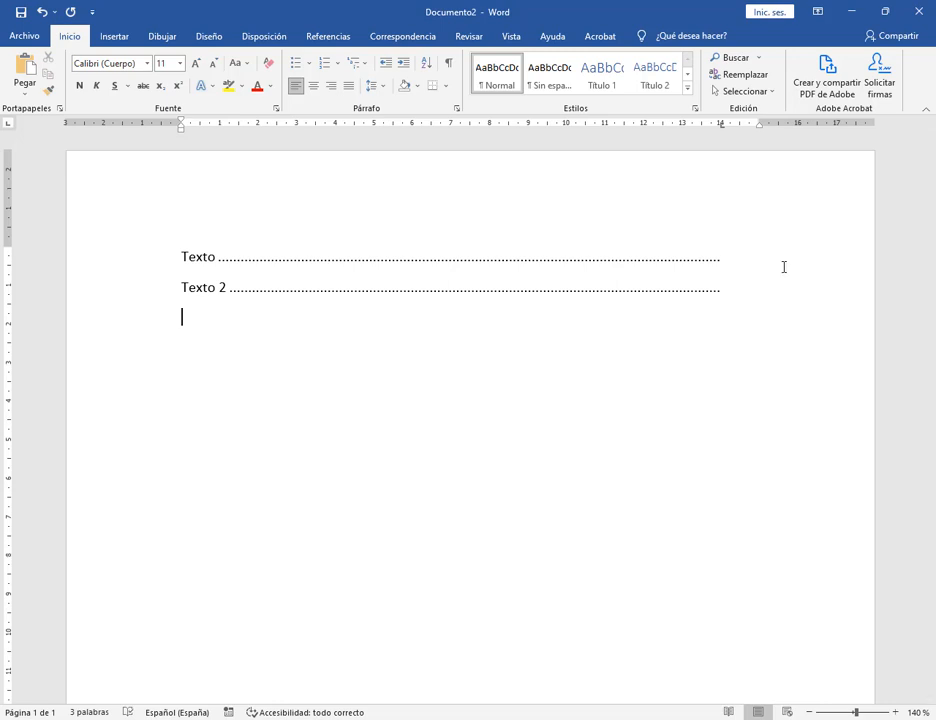
type("Texto 34")
key("Tab")
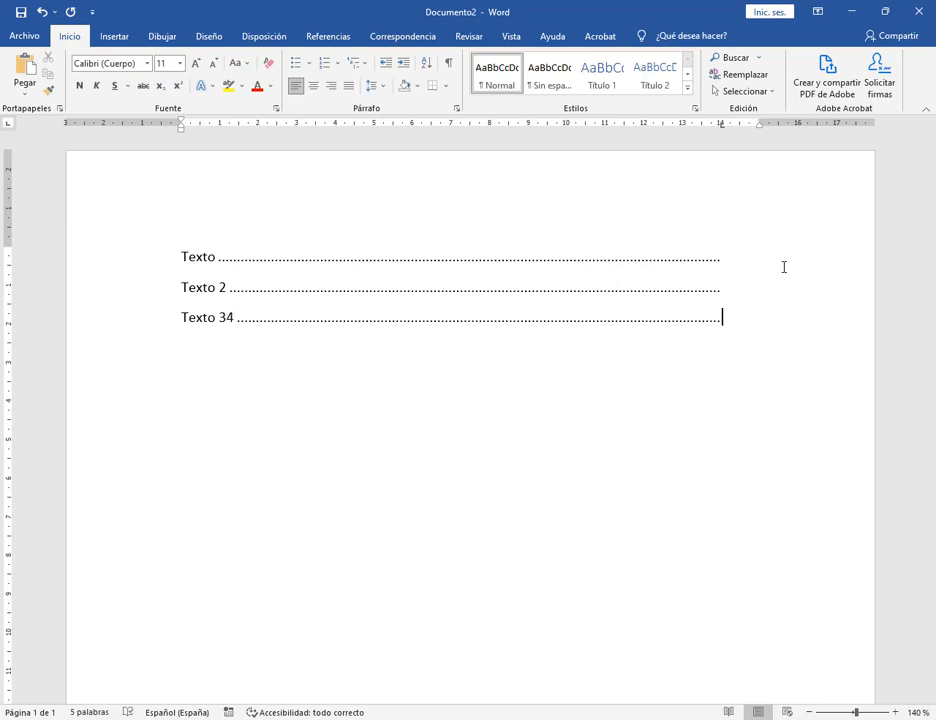
Select the three leader lines and realign their shared tab stop at 14 cm.
left_click(230, 255)
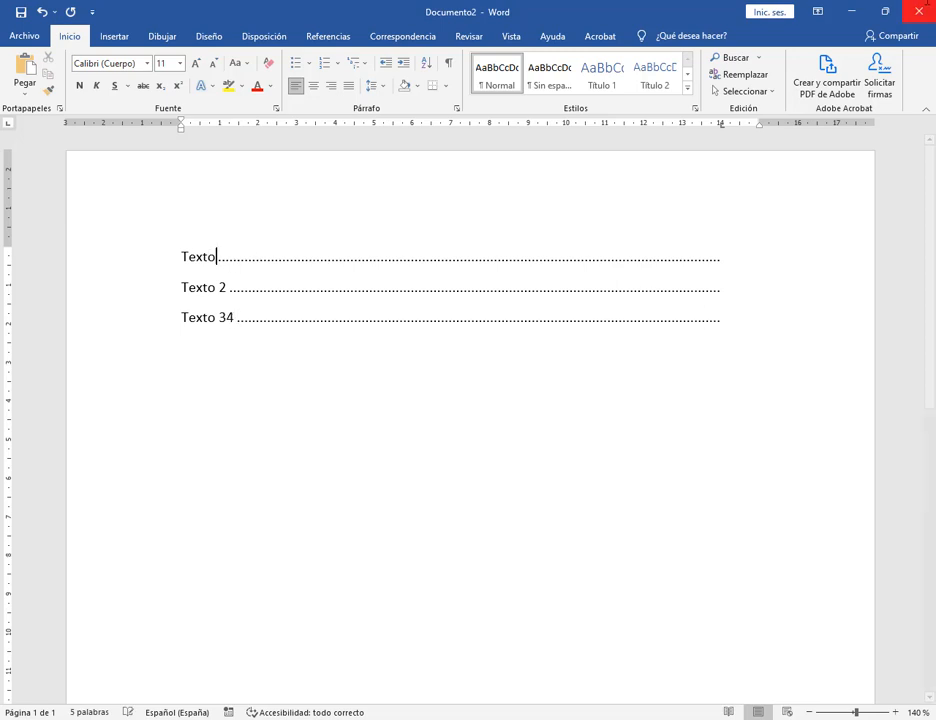
left_click_drag(721, 123, 654, 129)
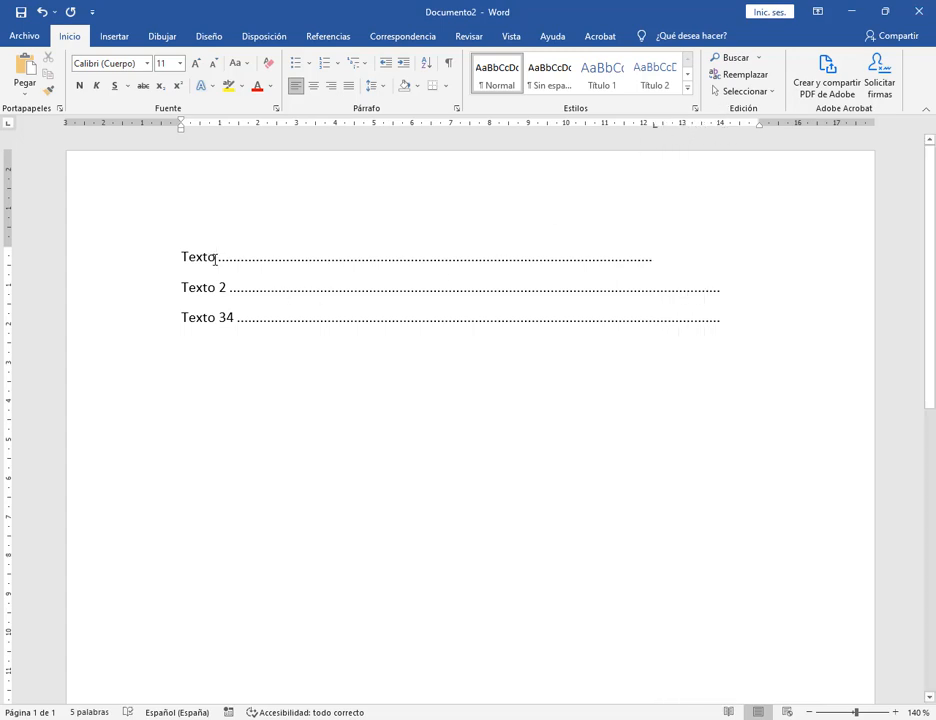
key("ctrl+z")
left_click_drag(176, 256, 796, 326)
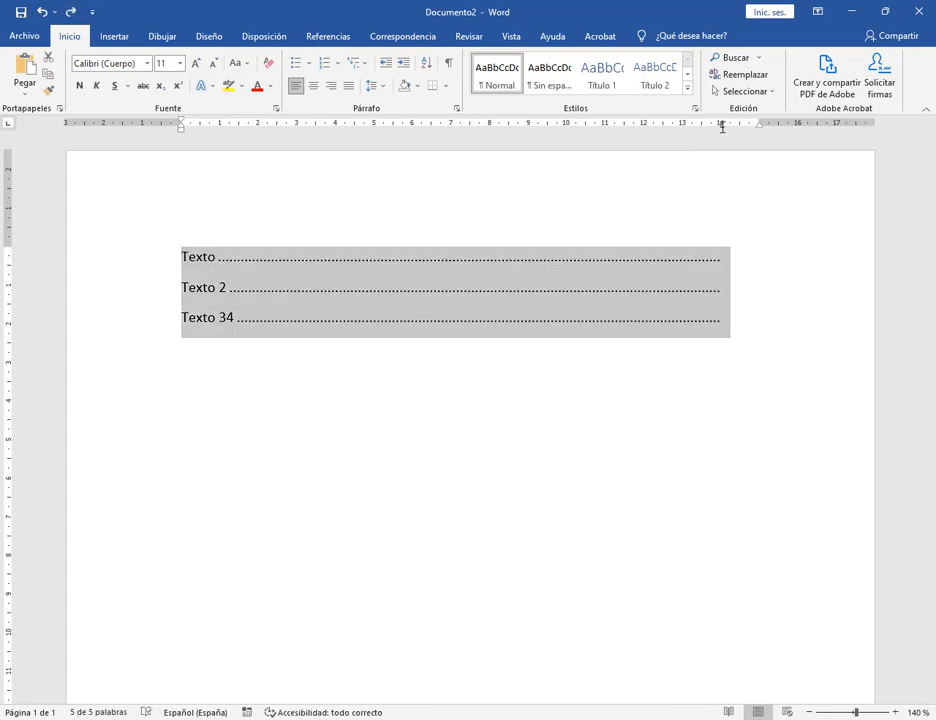
left_click_drag(720, 124, 651, 133)
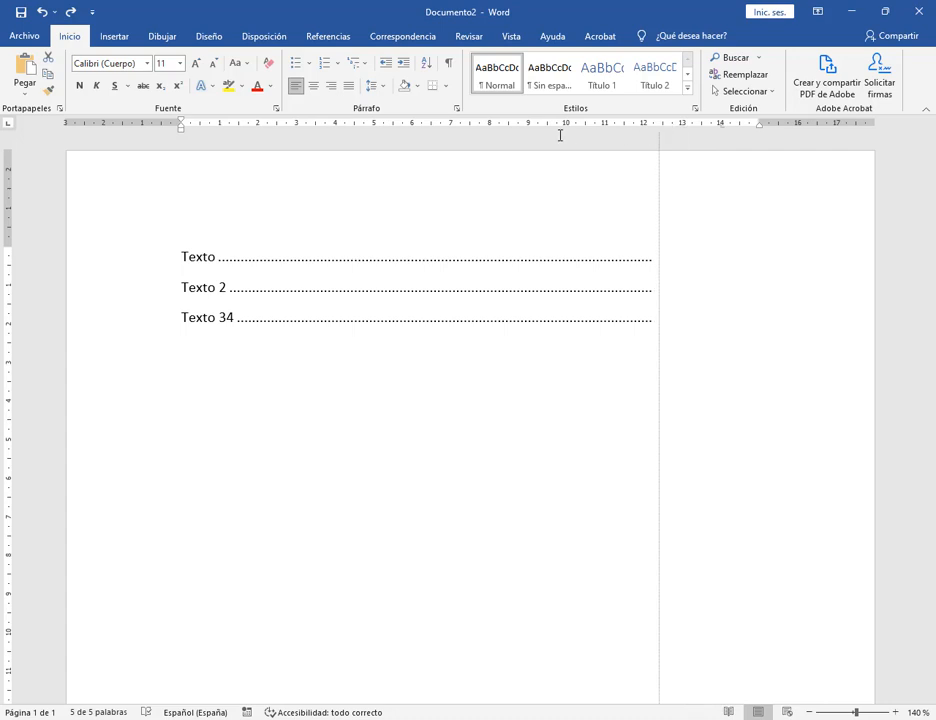
left_click_drag(560, 135, 578, 126)
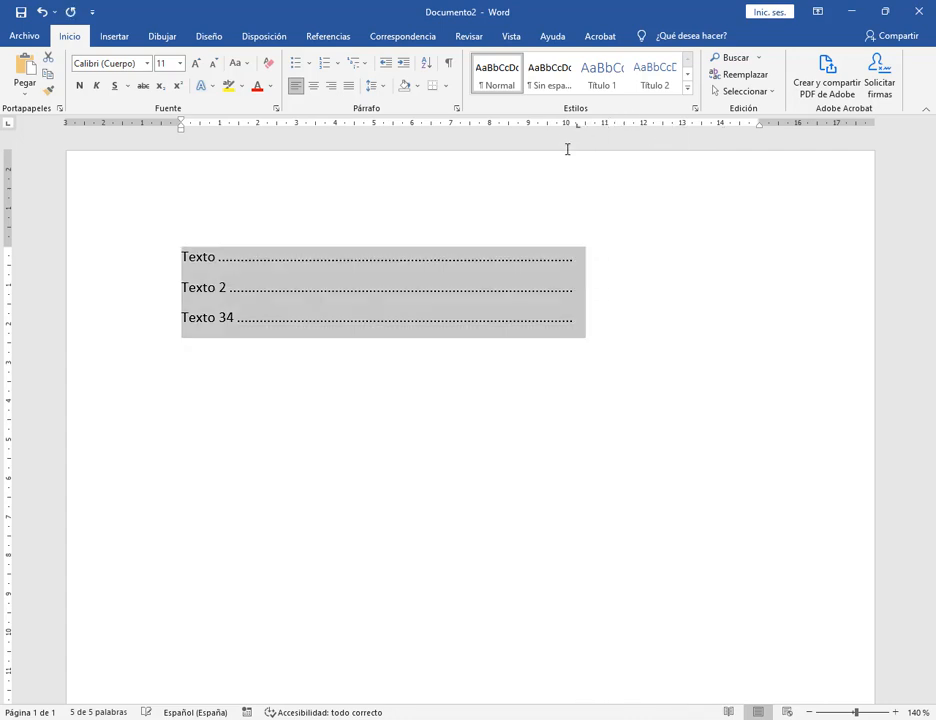
left_click(501, 340)
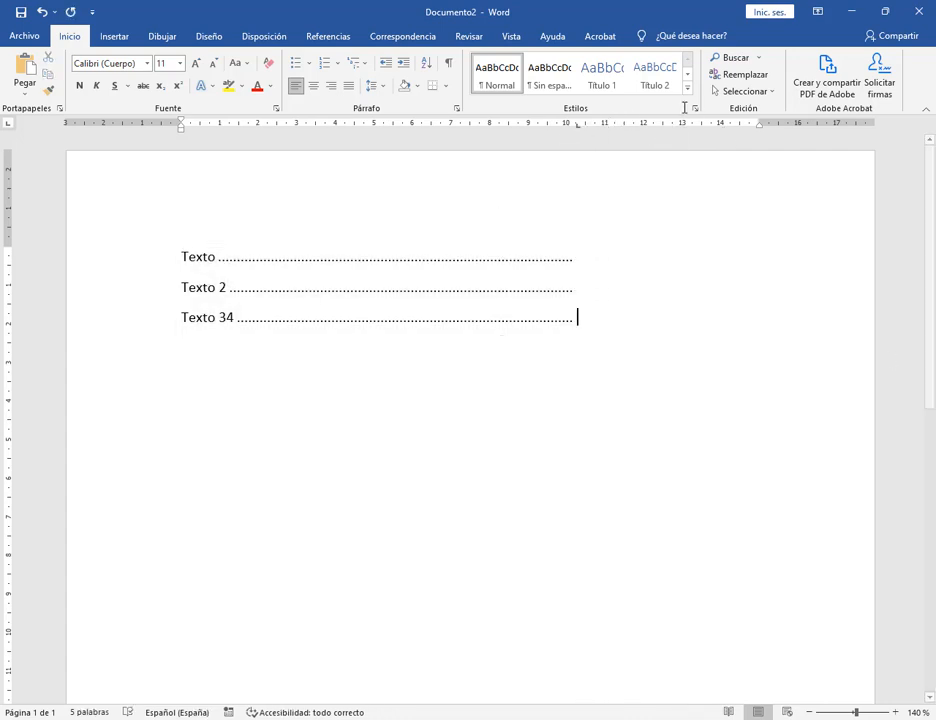
left_click_drag(182, 256, 581, 307)
left_click_drag(578, 124, 720, 126)
left_click(733, 380)
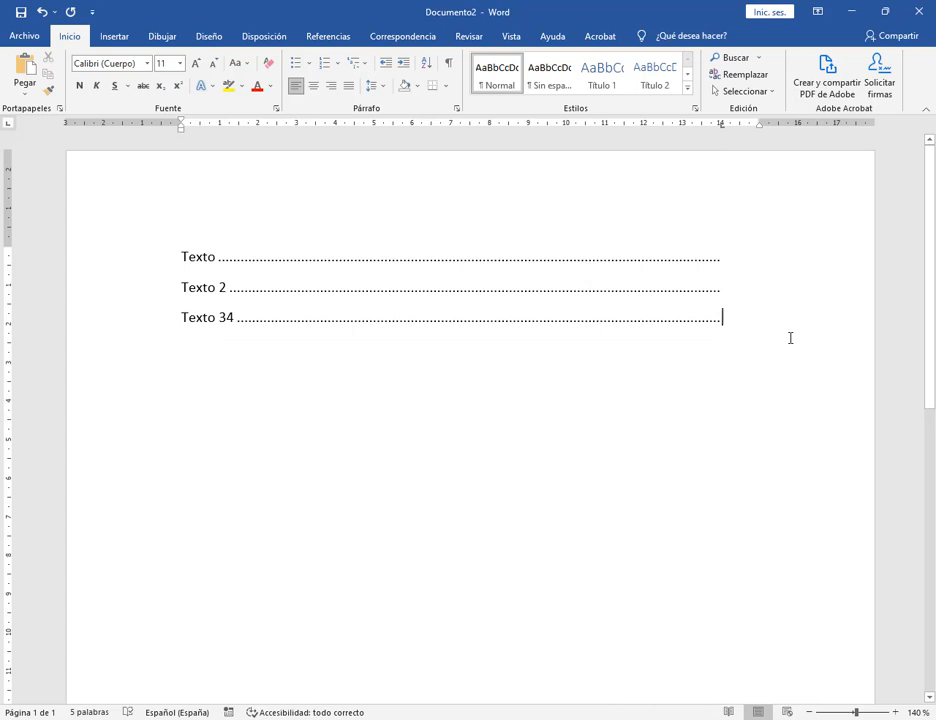
key("Return")
Type Ejemplo1 and give it a 7,5 cm tab stop with underline leader fill 4.
type("Ejemplo1")
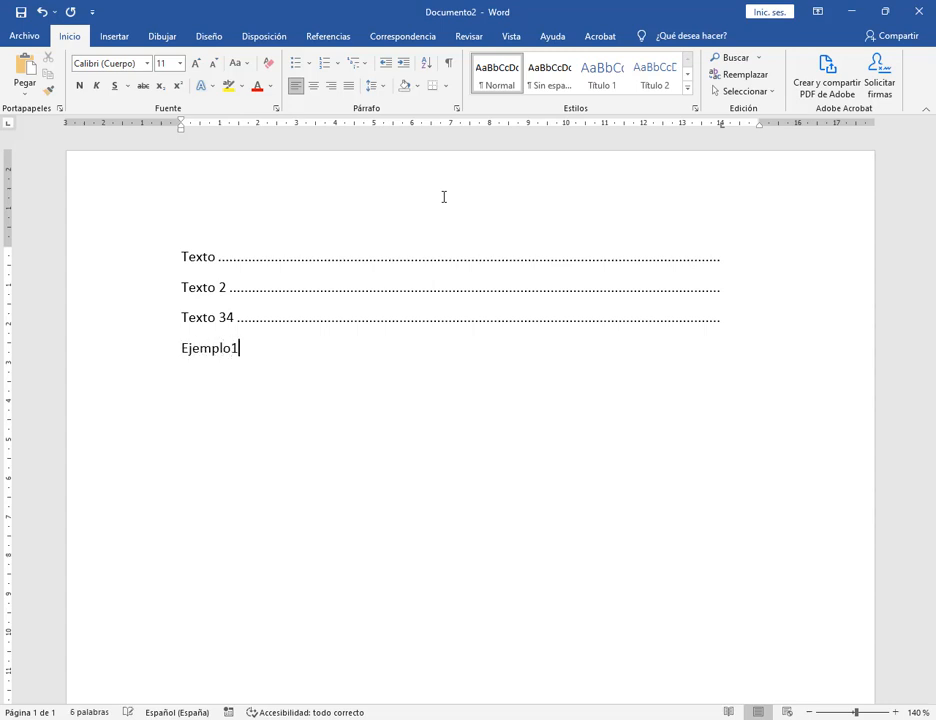
left_click(470, 125)
double_click(472, 125)
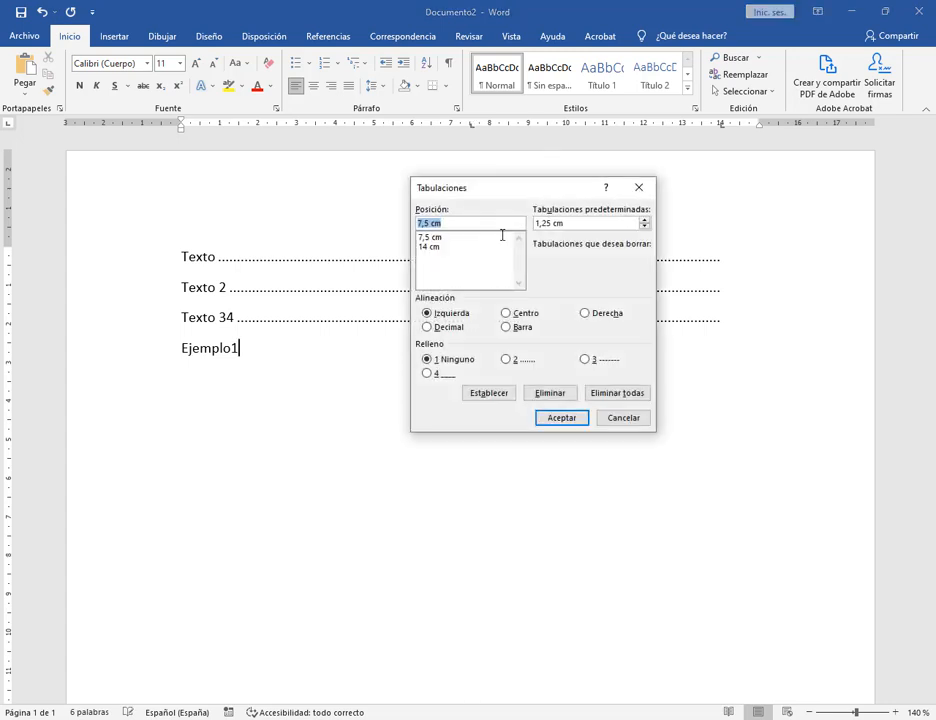
left_click(434, 236)
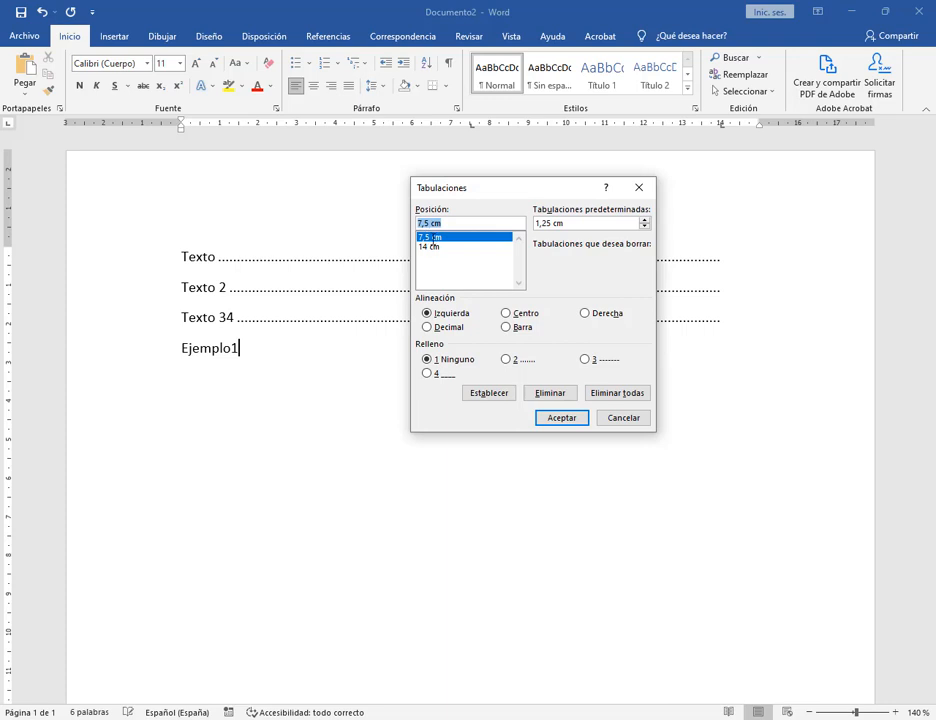
left_click(427, 373)
left_click(562, 418)
Draw the underline leader with a tab, type Otro texto, and switch to Google Meet.
key("Tab")
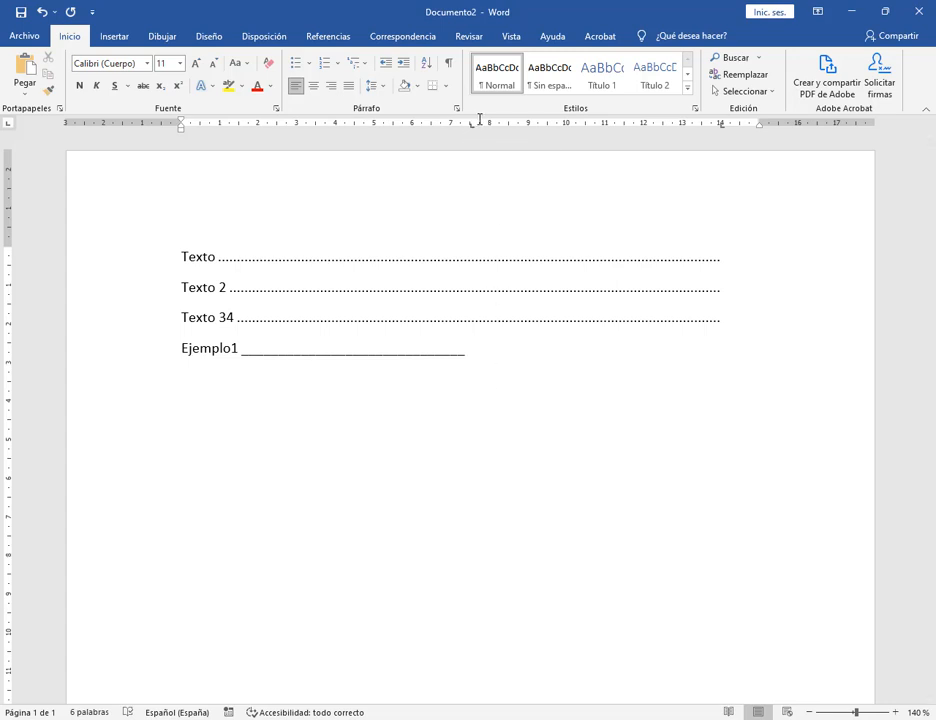
type("H")
key("BackSpace")
type("Otro texto")
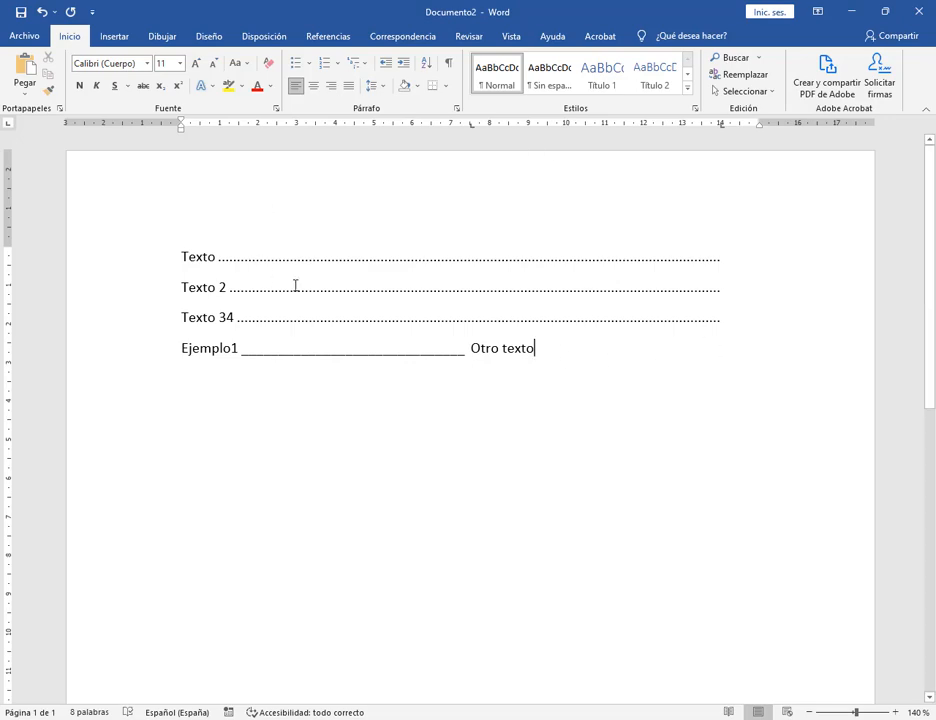
left_click(136, 653)
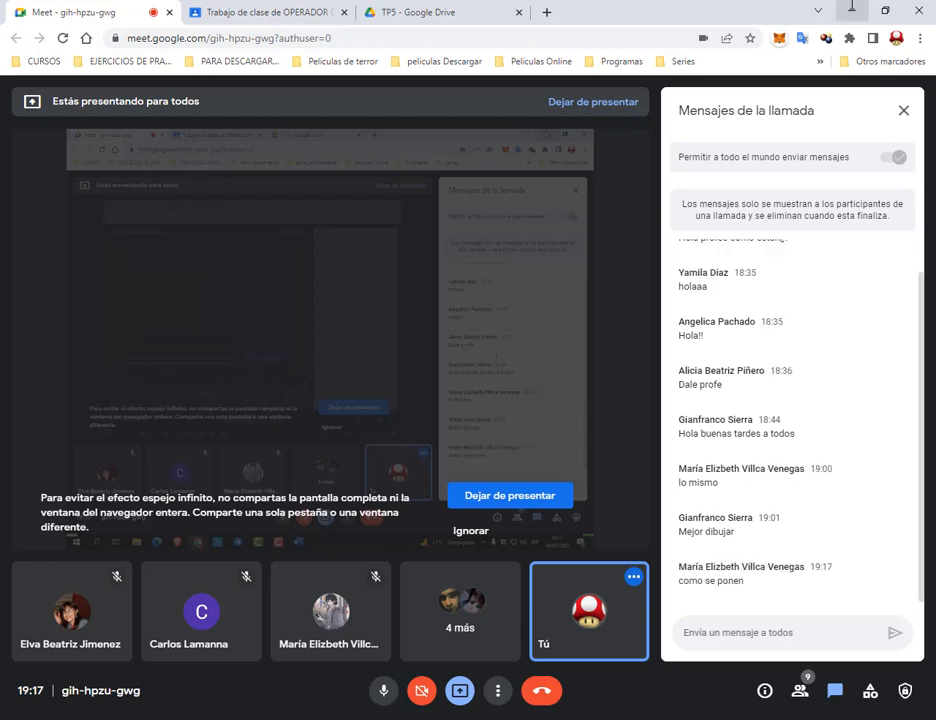
Minimise the Chrome meeting window after reading the call chat, returning to Word.
left_click(851, 10)
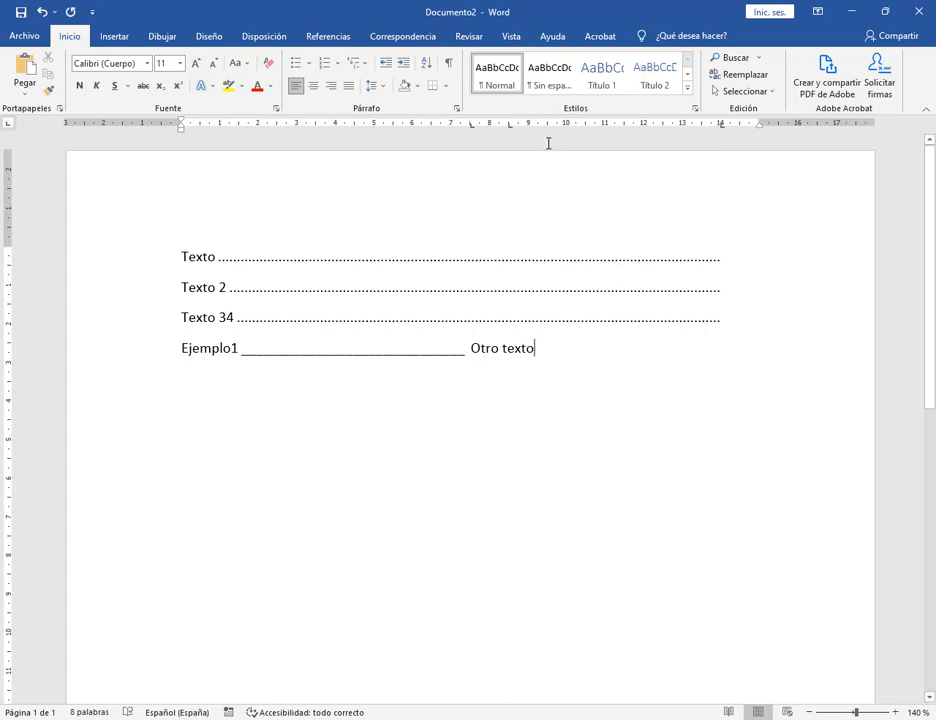
Insert a page break after 'Otro texto' to create a blank second page.
left_click(549, 141)
scroll(621, 313, "down", 3)
scroll(621, 313, "down", 5)
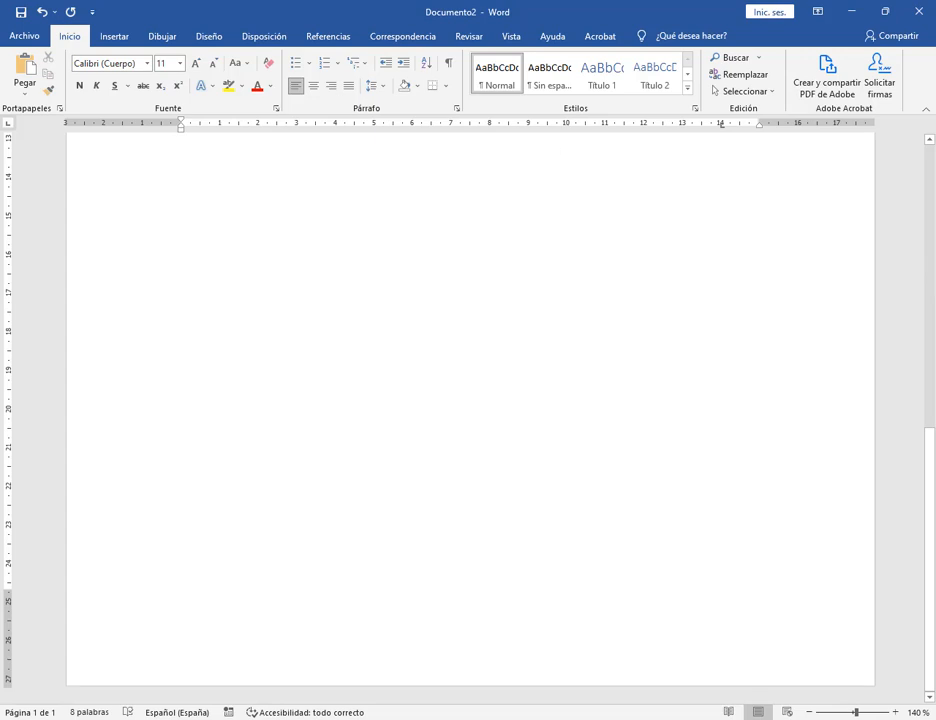
left_click(809, 712)
left_click(809, 712)
left_click(809, 712)
left_click(809, 712)
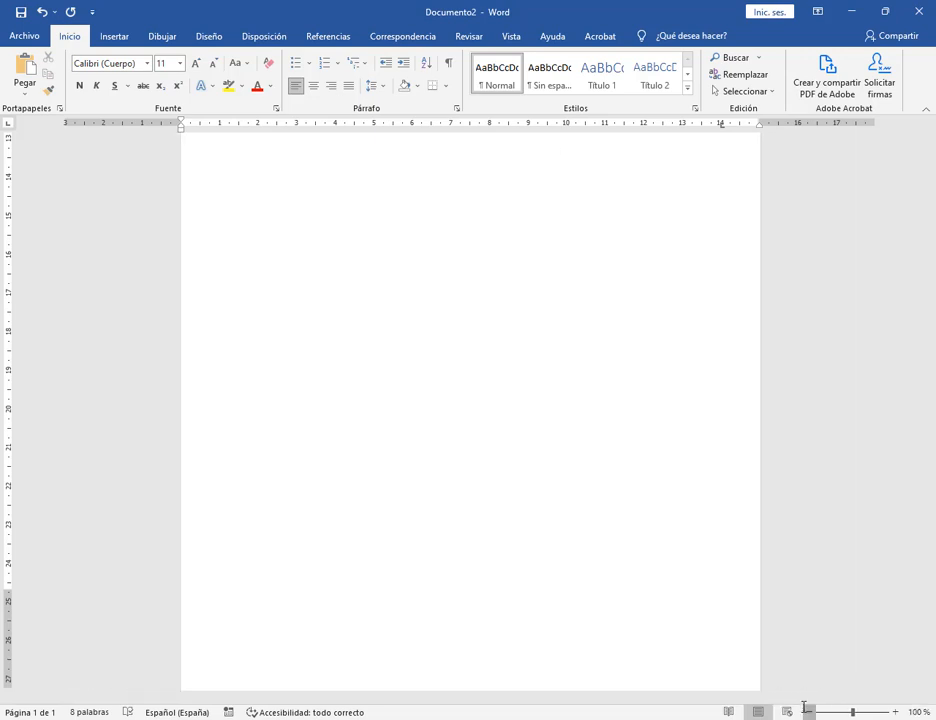
scroll(380, 224, "up", 10)
left_click(541, 289)
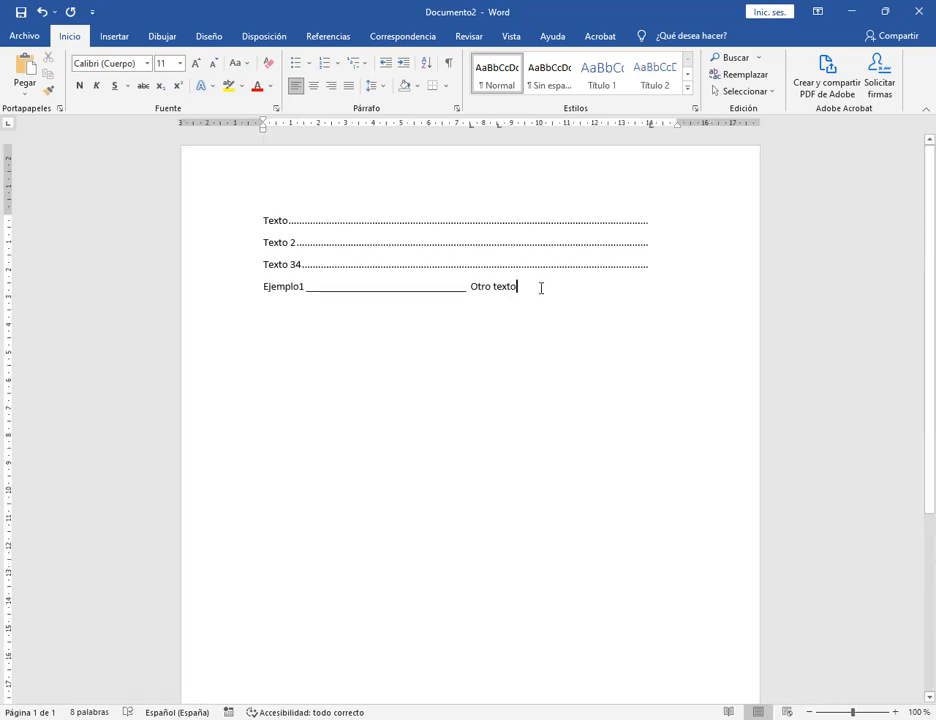
key("ctrl+Return")
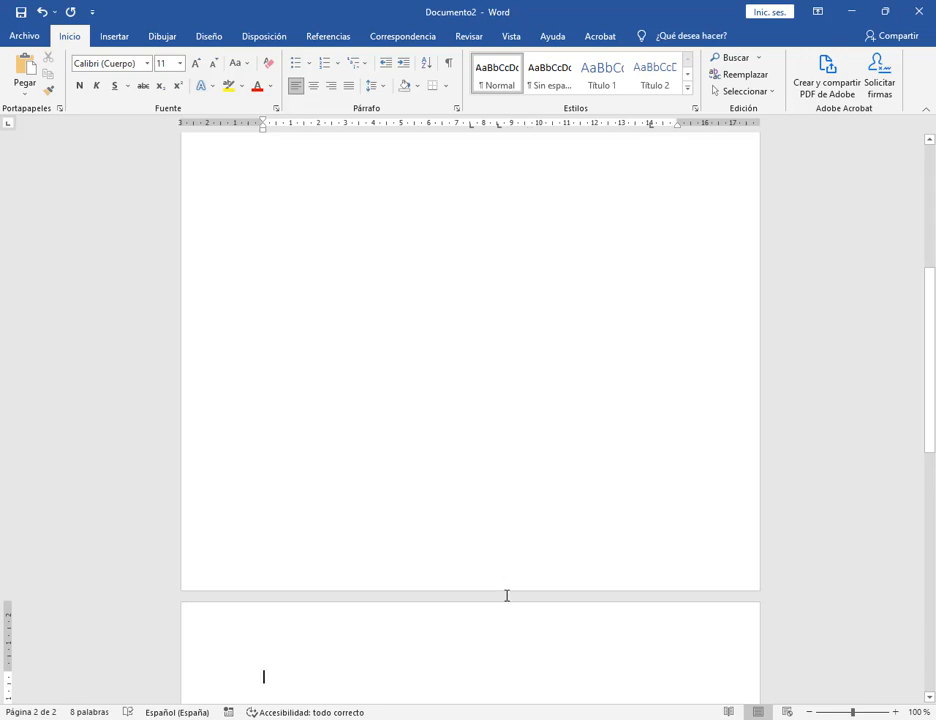
Return to the Otro texto line and zoom the page view back to 140%.
key("Up")
scroll(506, 601, "down", 6)
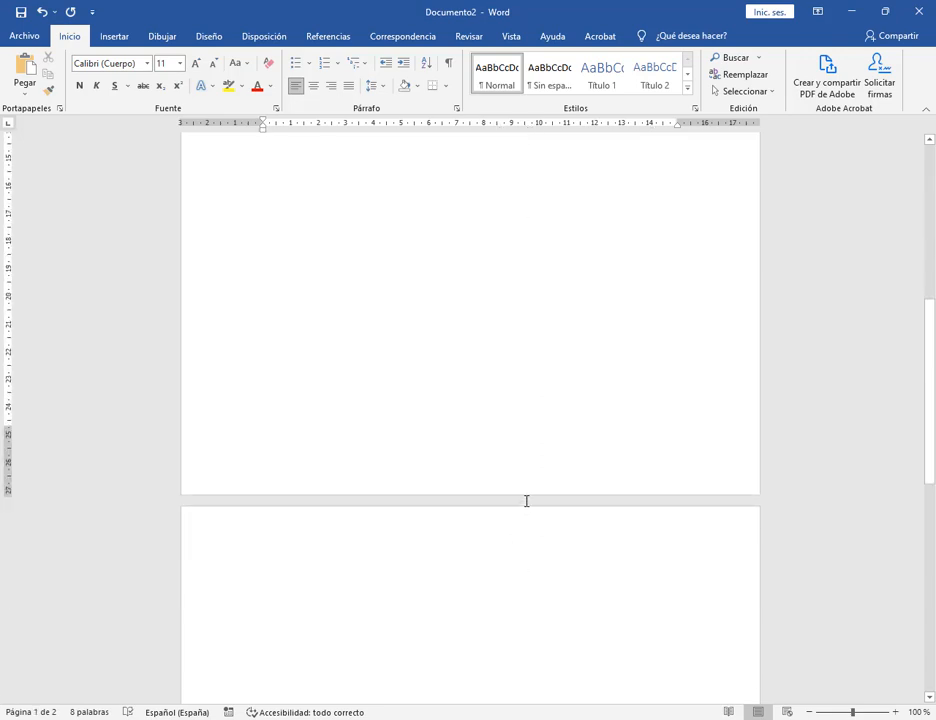
scroll(541, 497, "up", 6)
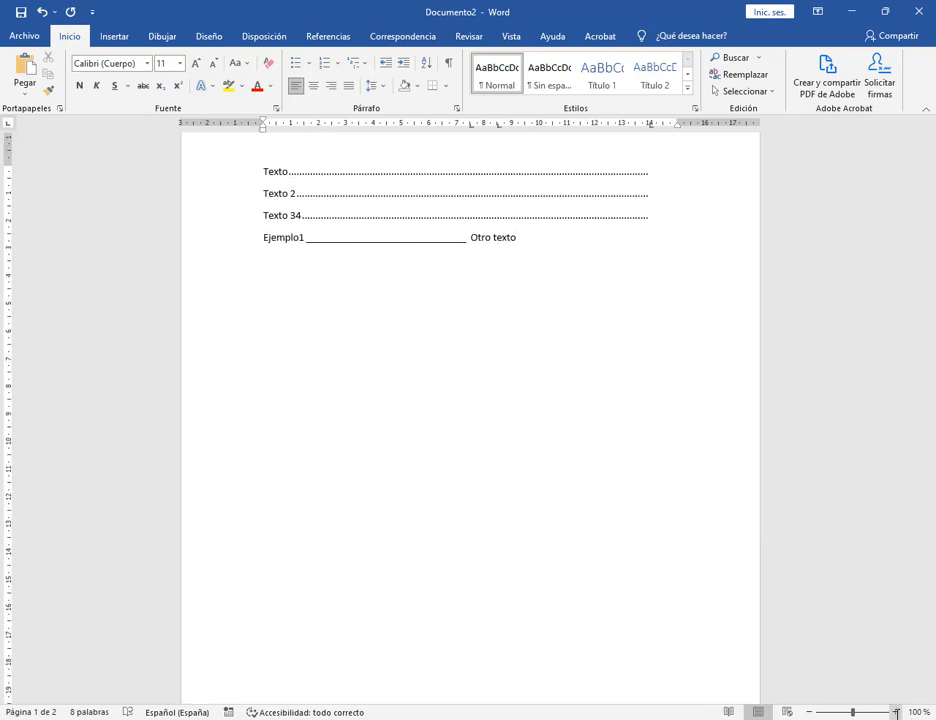
left_click(896, 712)
left_click(896, 712)
left_click(896, 712)
left_click(896, 712)
scroll(480, 281, "up", 2)
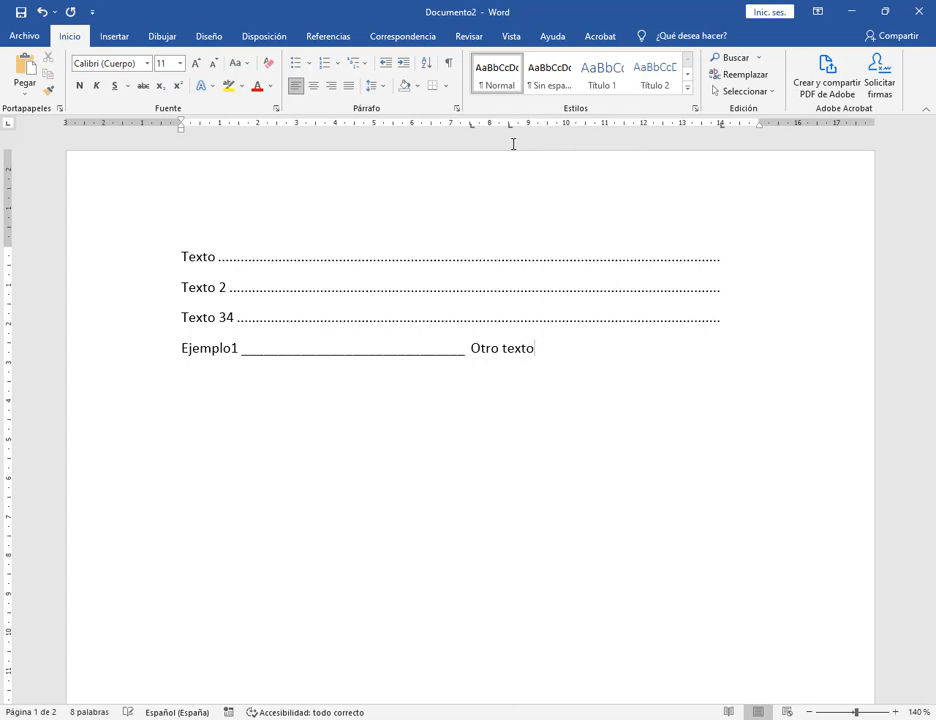
Remove the underline and dotted tab stops from Ejemplo1 and the Texto 34 dotted stop.
left_click_drag(472, 124, 476, 152)
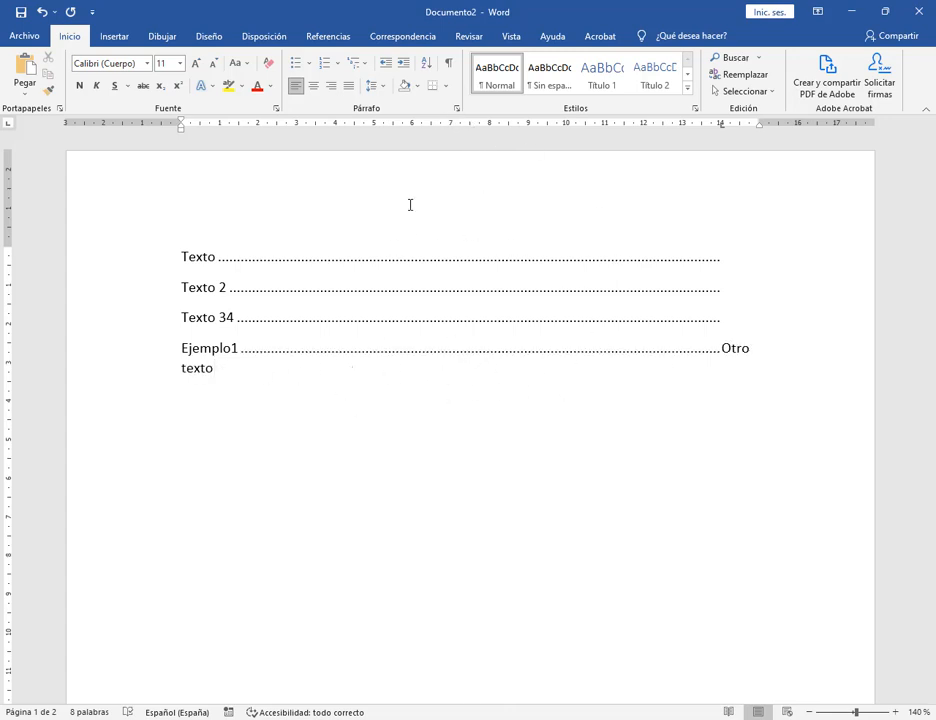
left_click_drag(721, 124, 723, 138)
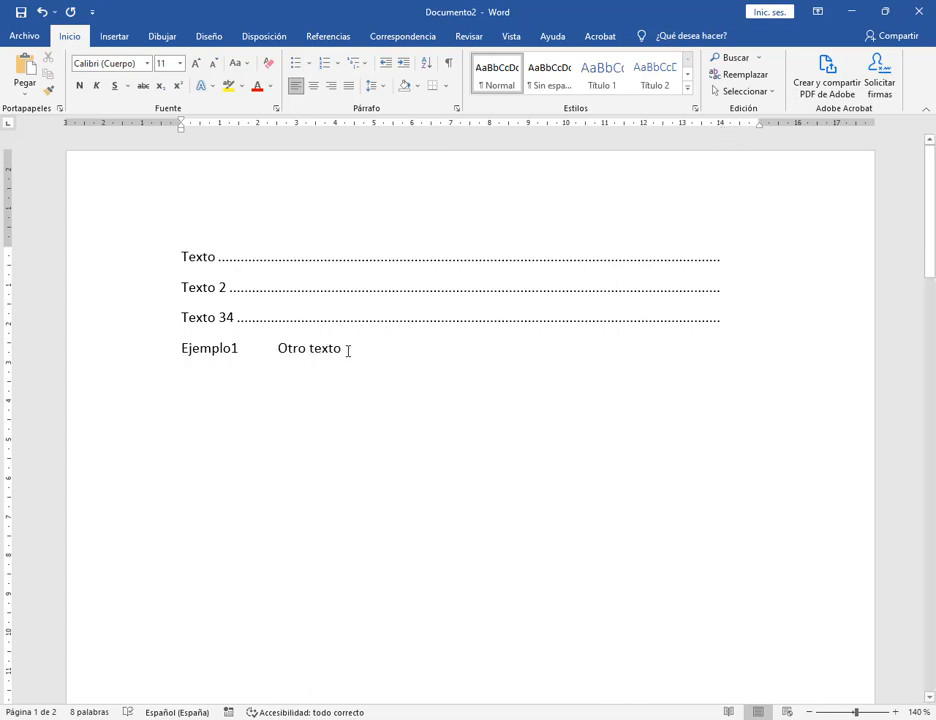
left_click(742, 319)
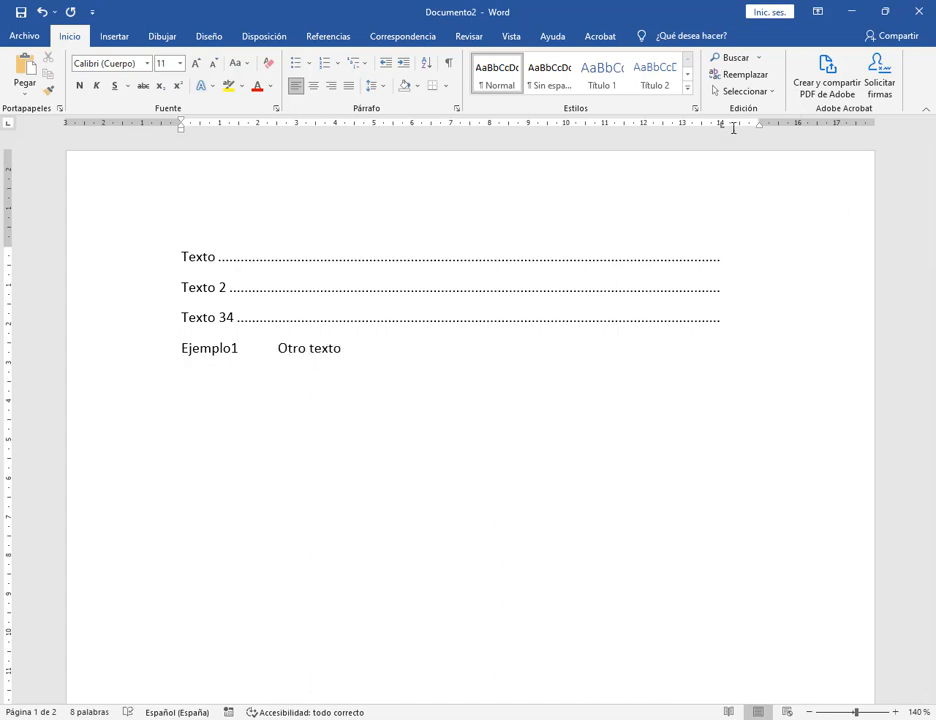
left_click_drag(721, 124, 722, 145)
Clear all tab stops, including the 14 cm stop, for the Texto 2 line.
left_click(735, 289)
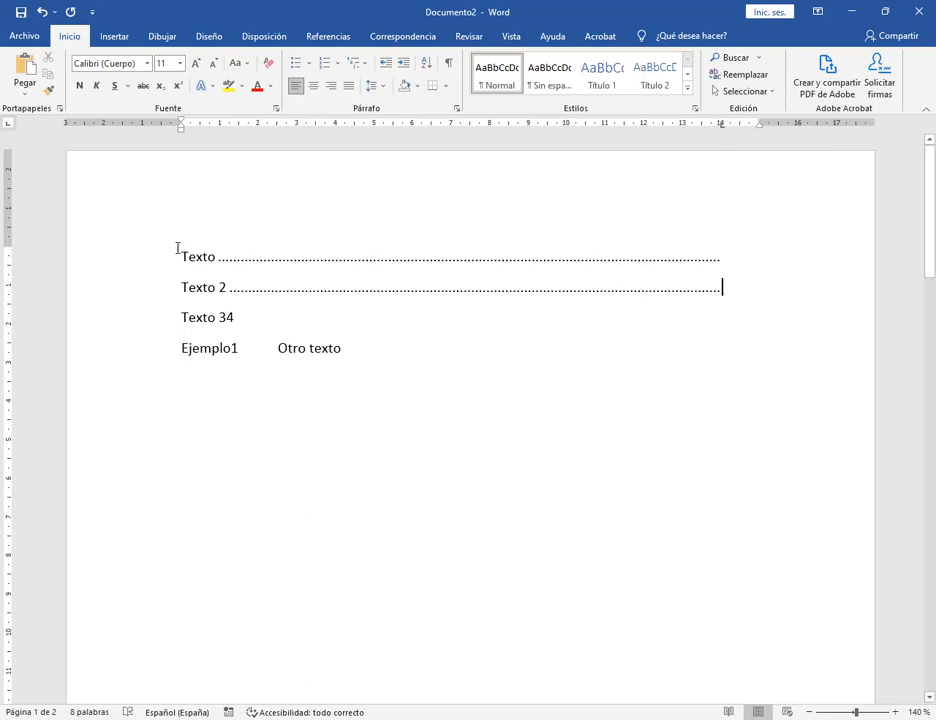
double_click(720, 125)
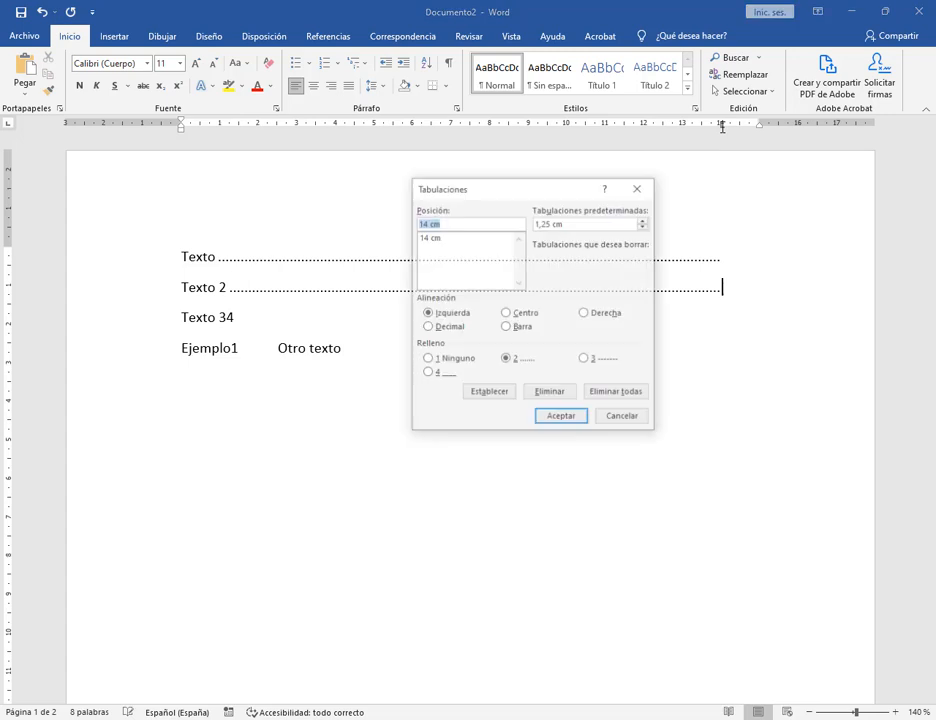
left_click(422, 237)
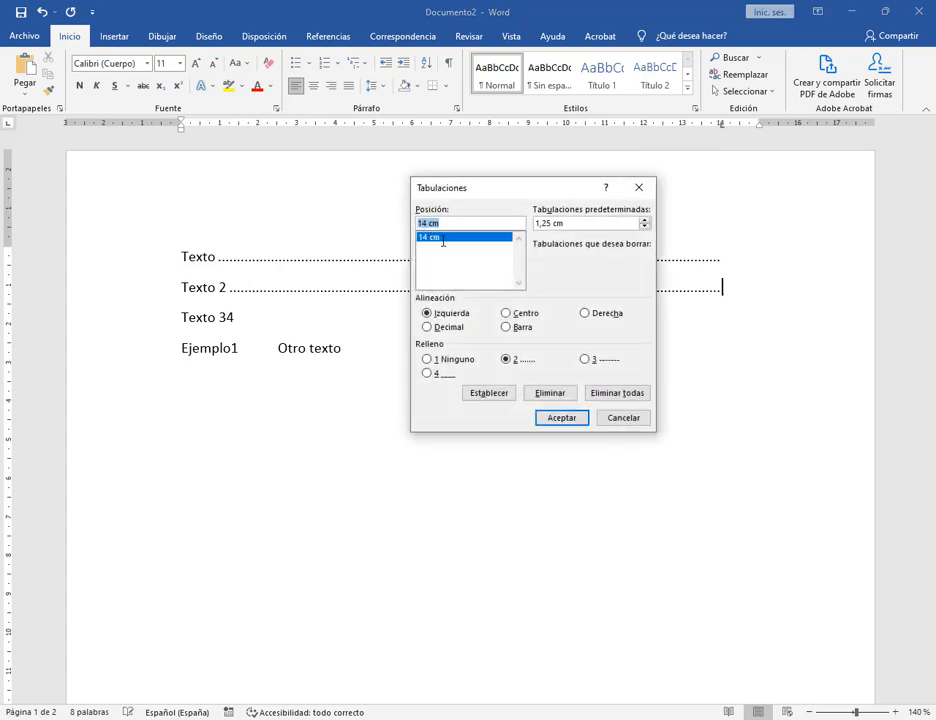
left_click(630, 393)
left_click(556, 417)
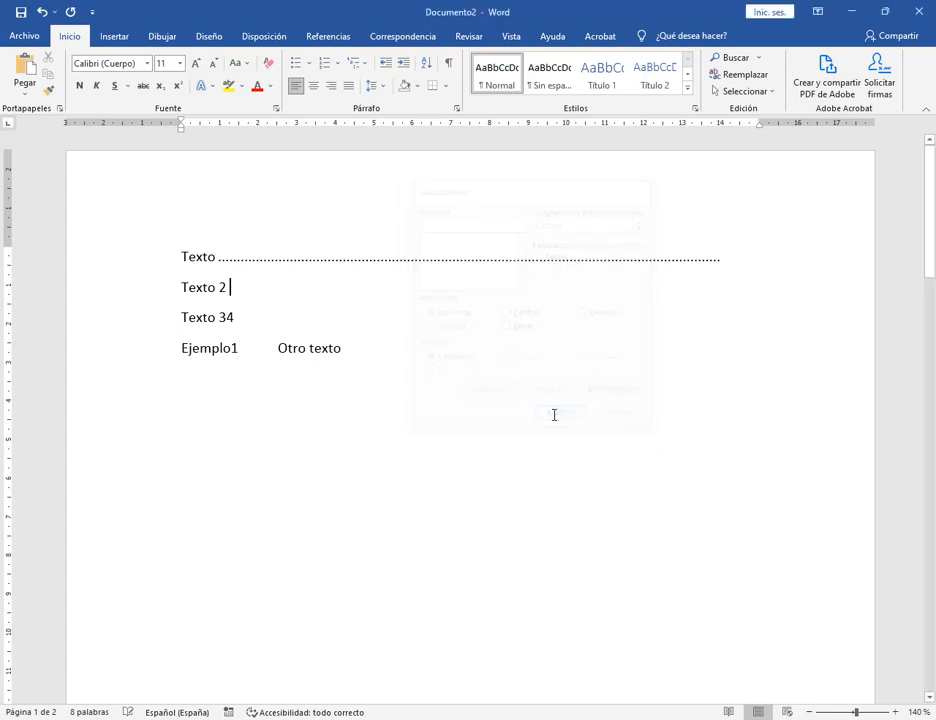
Remove the dotted tab stop from the first Texto line.
left_click(197, 256)
left_click(234, 286)
left_click(231, 258)
left_click(736, 262)
left_click(159, 263)
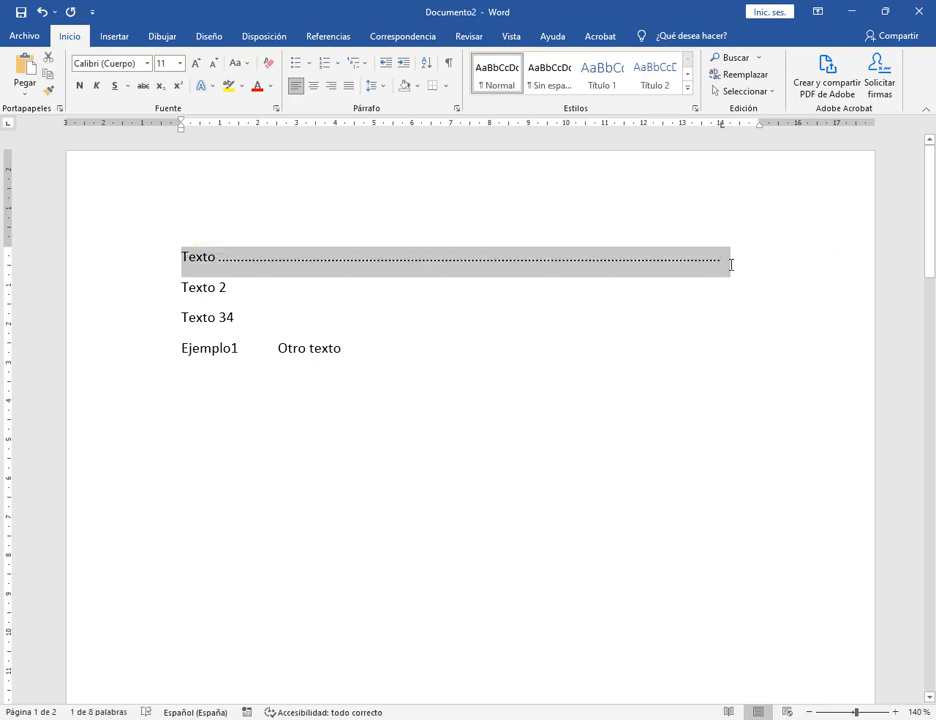
left_click(725, 258)
left_click_drag(722, 124, 725, 140)
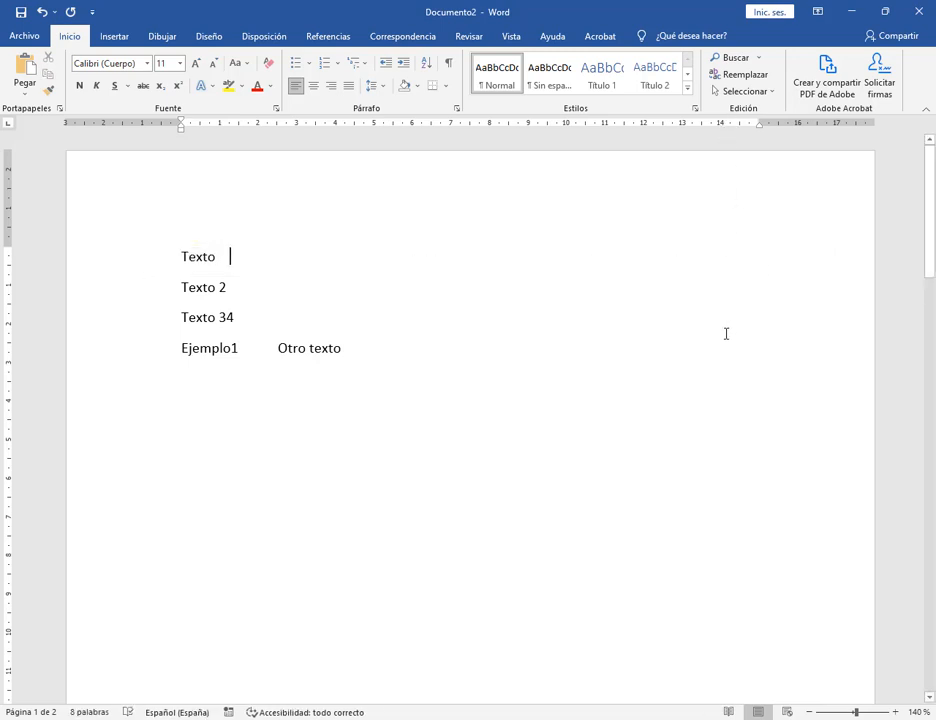
Delete the words 'Otro texto' and place a trial left tab stop near 4 cm.
left_click_drag(297, 352, 441, 355)
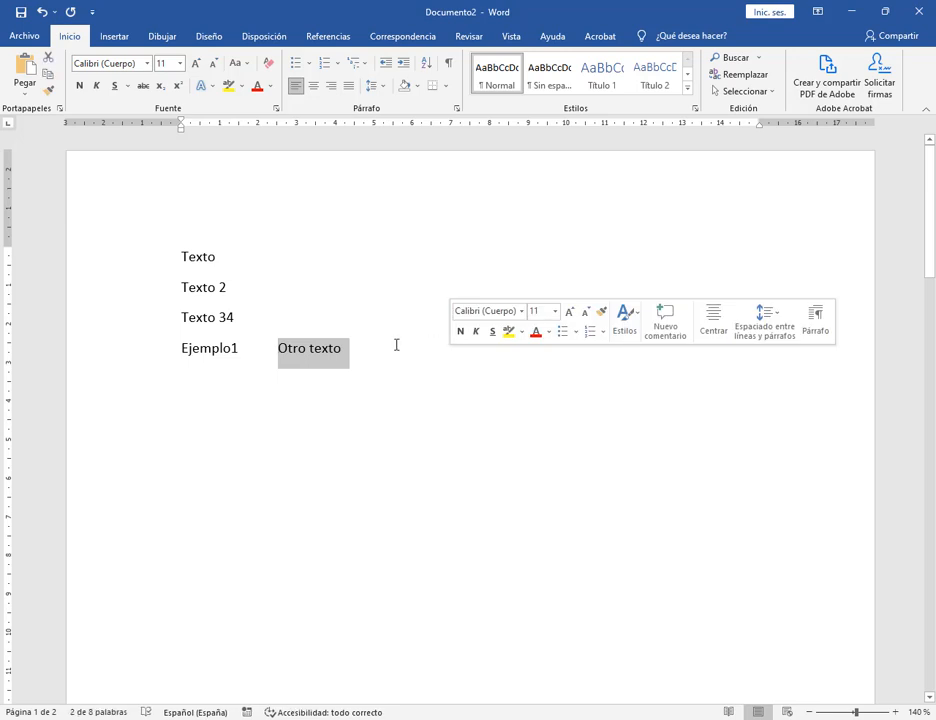
key("Delete")
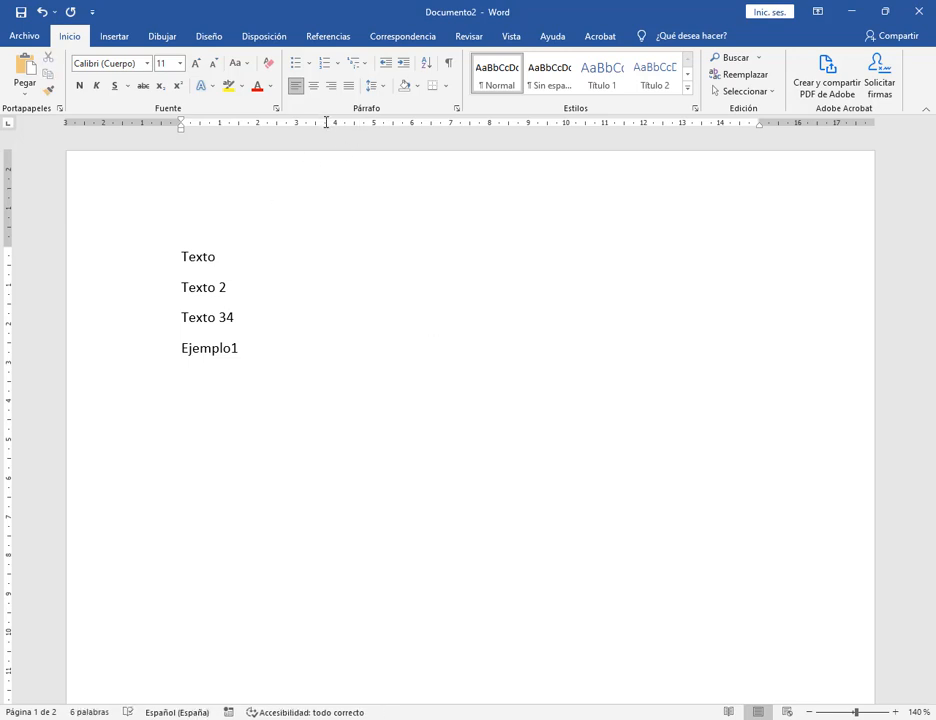
left_click(327, 124)
Remove the trial stop and give the Texto line a dotted-leader tab stop at 14 cm.
left_click_drag(327, 126, 330, 140)
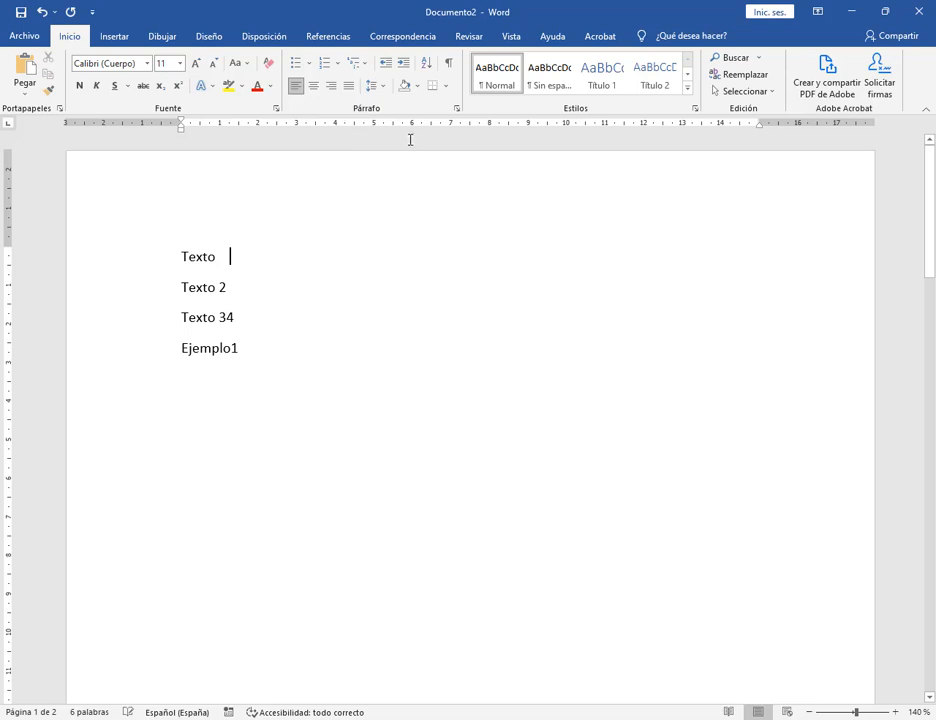
left_click(457, 110)
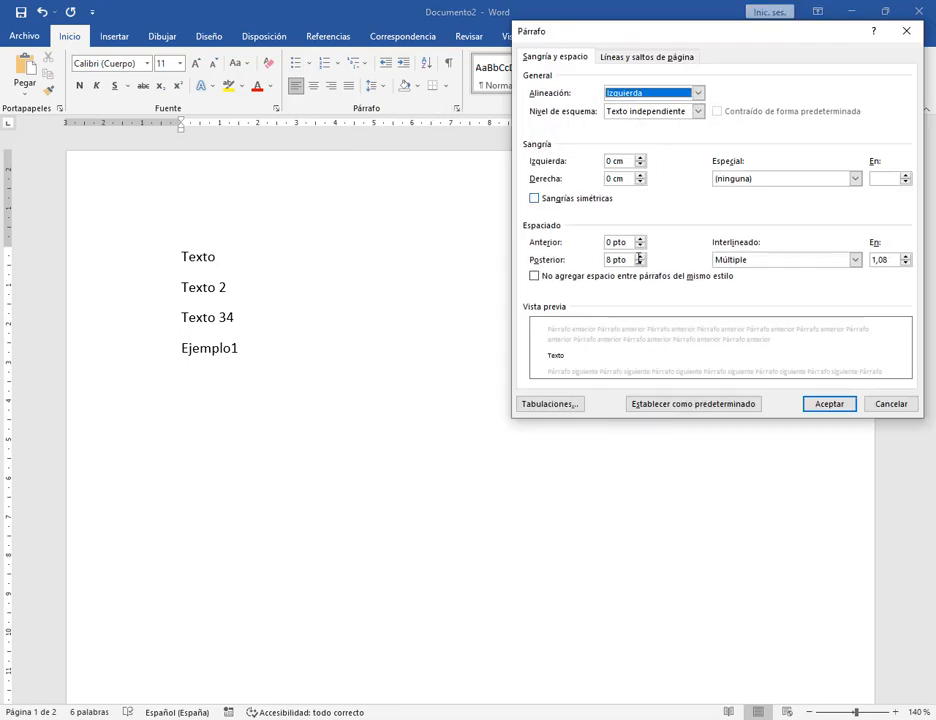
left_click(545, 404)
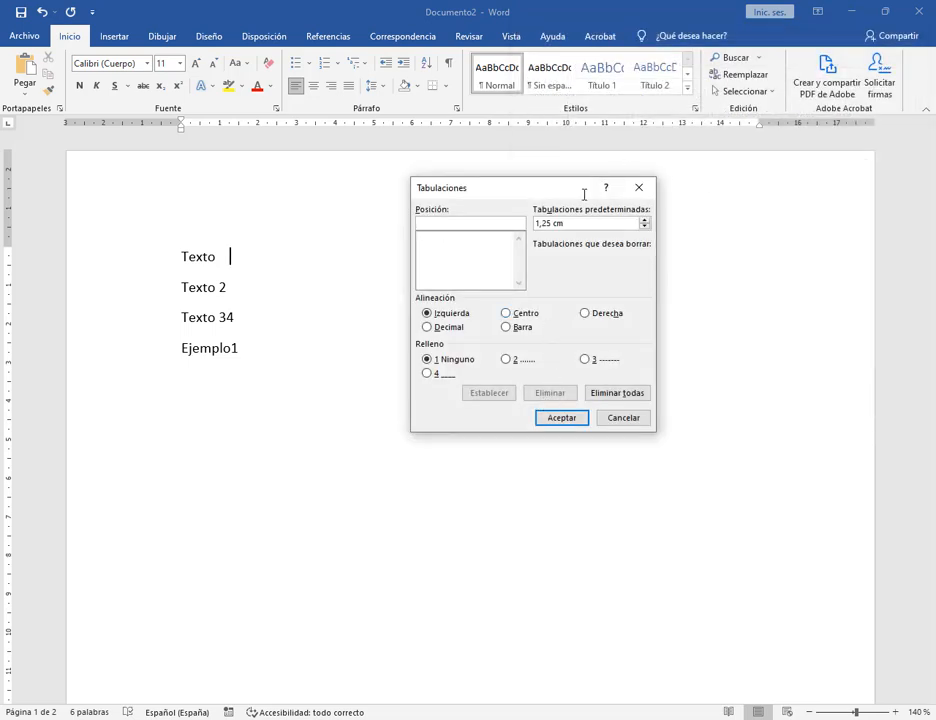
type("14")
left_click(507, 359)
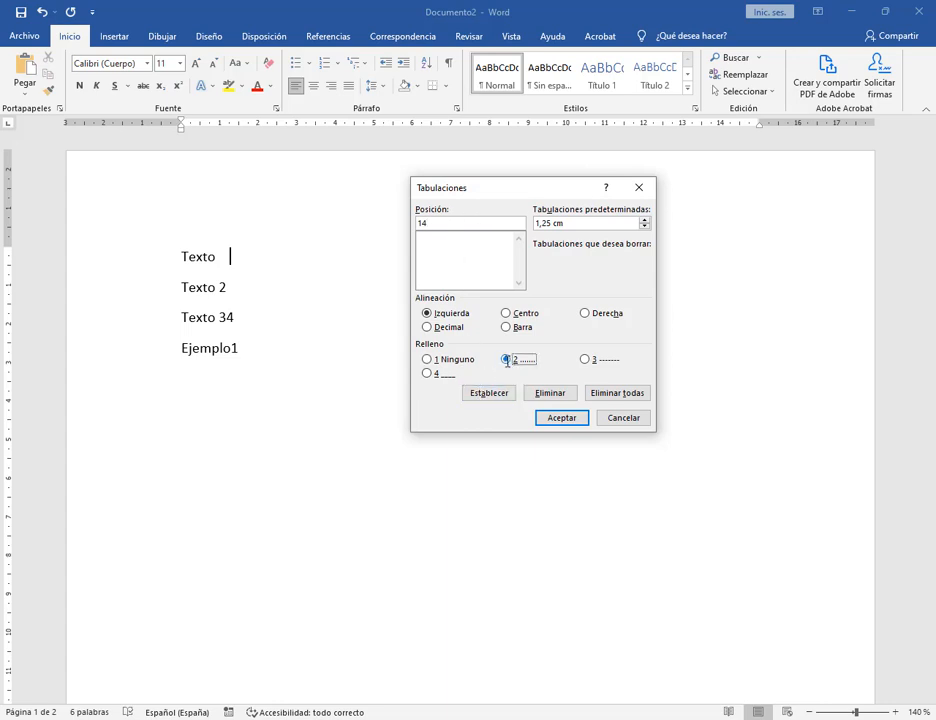
left_click(490, 393)
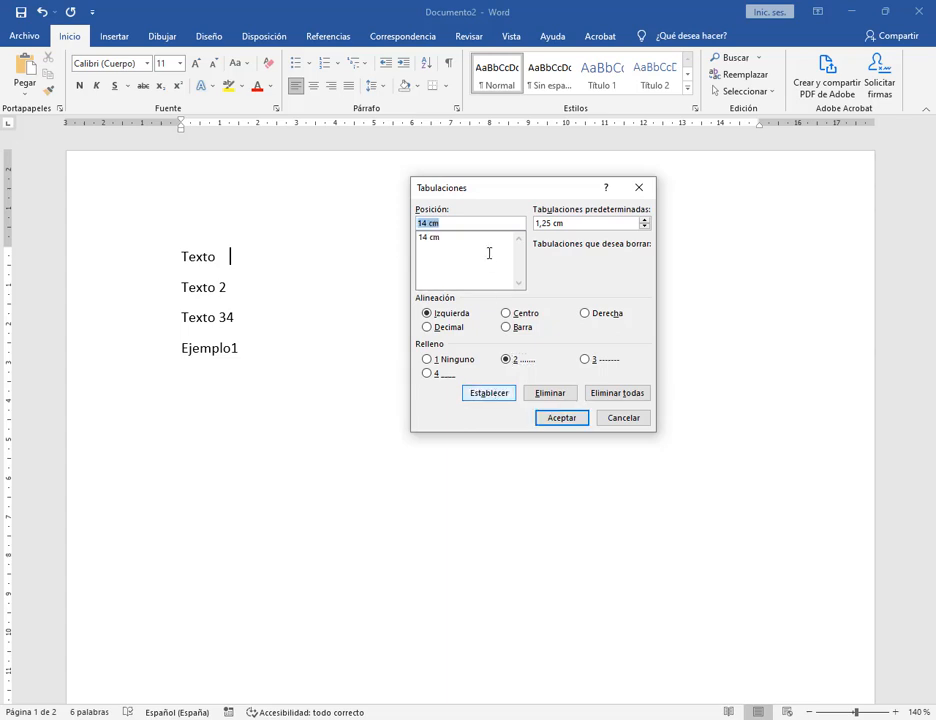
left_click(562, 418)
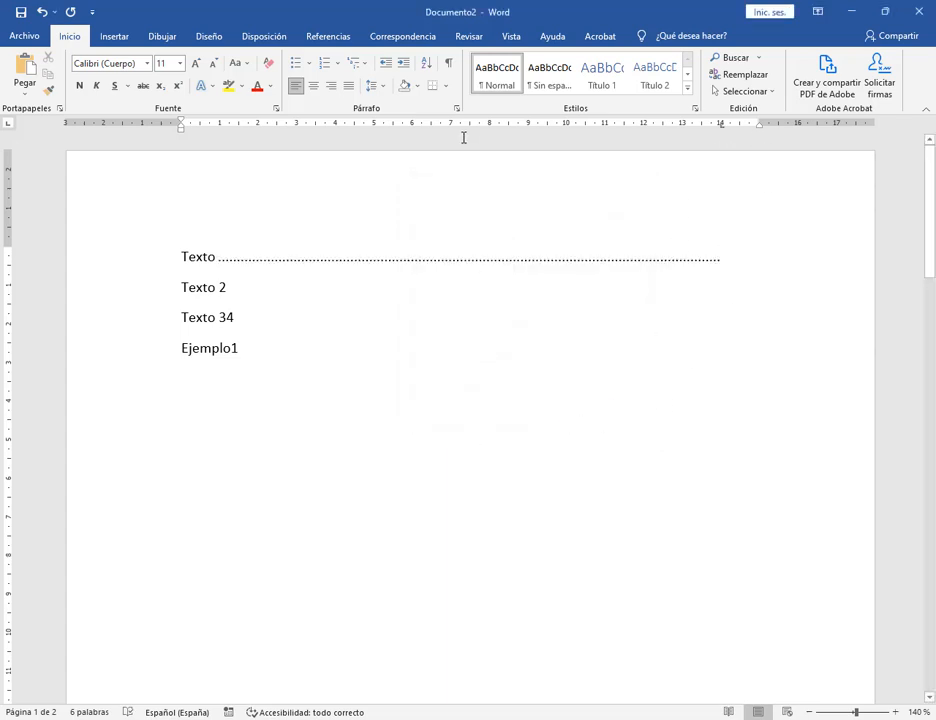
Try a 7 cm tab stop, undo it, then switch to the Google Meet call.
left_click(436, 123)
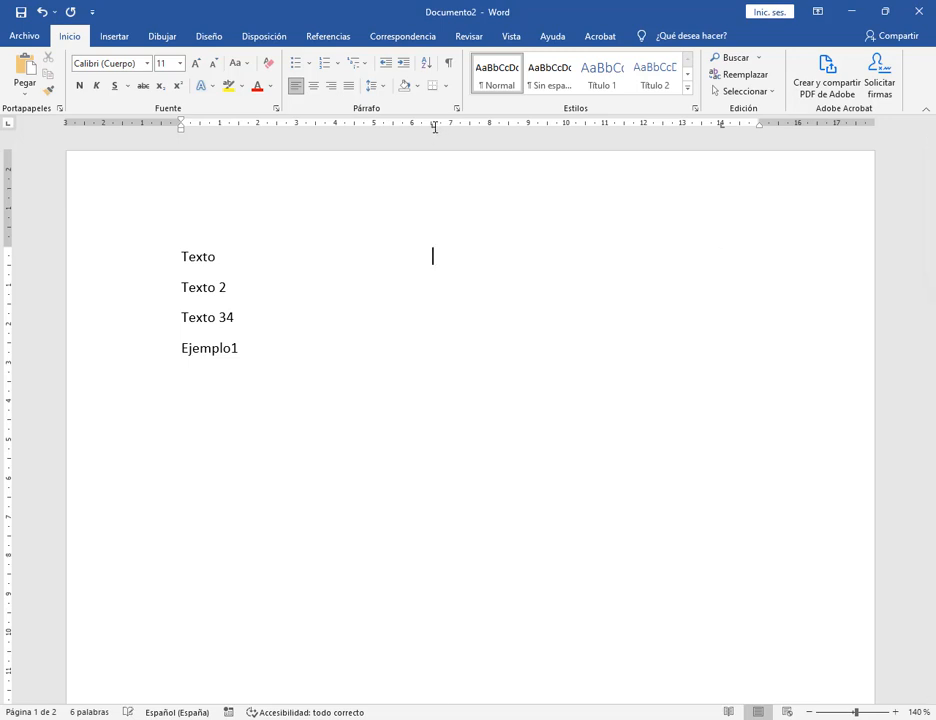
key("ctrl+z")
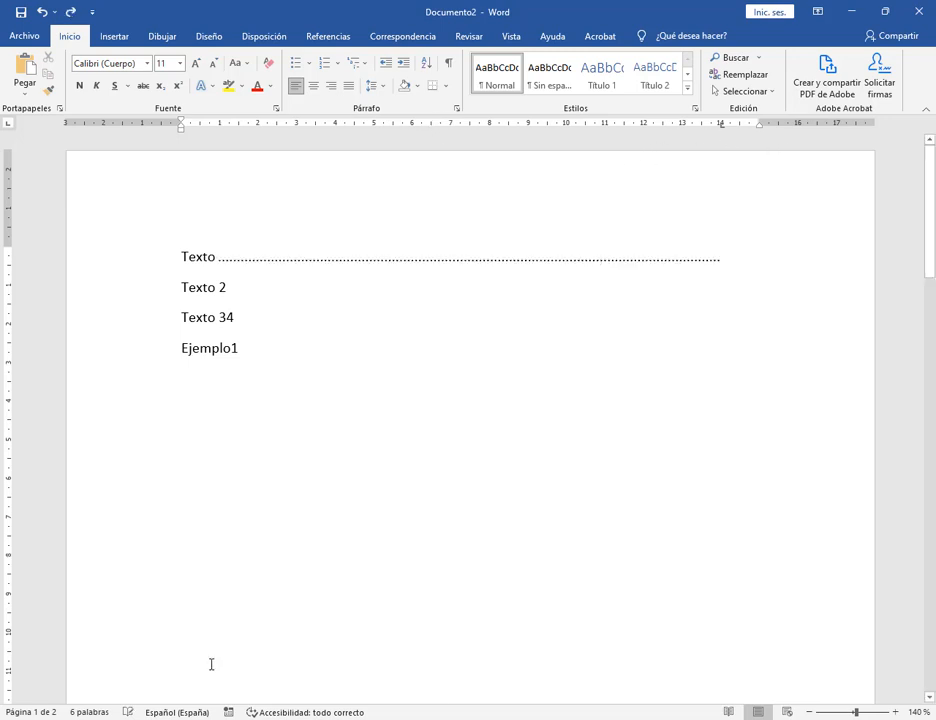
left_click(457, 108)
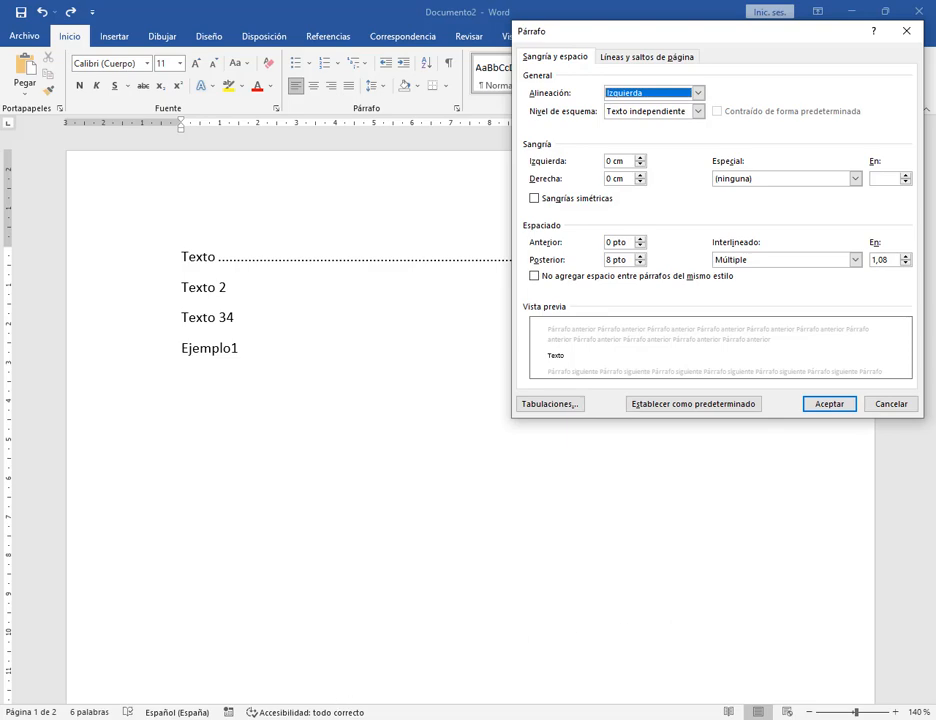
mouse_move(235, 719)
left_click(114, 634)
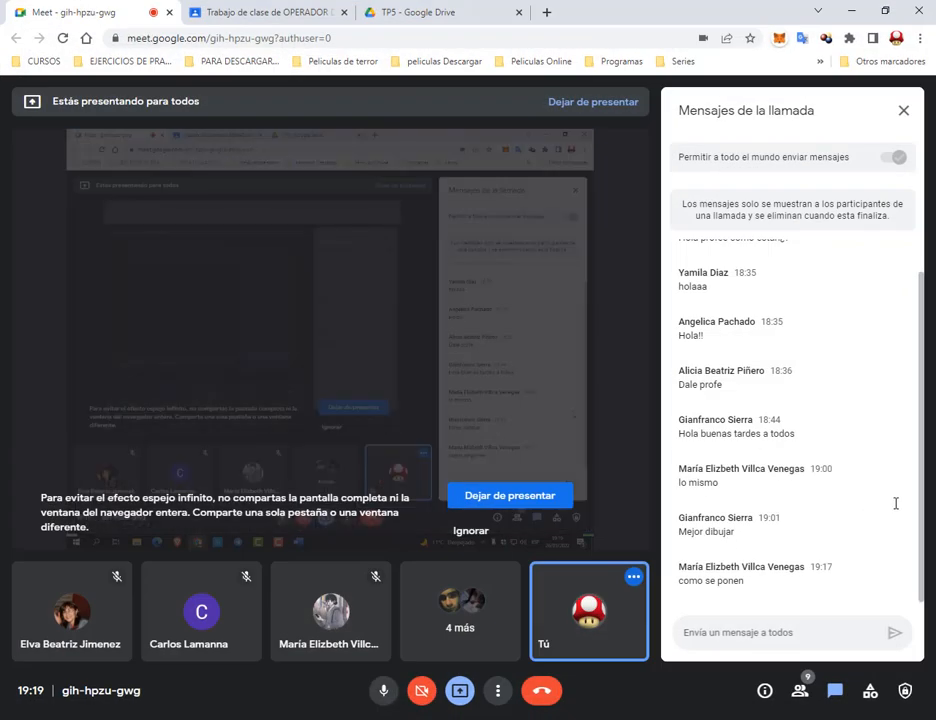
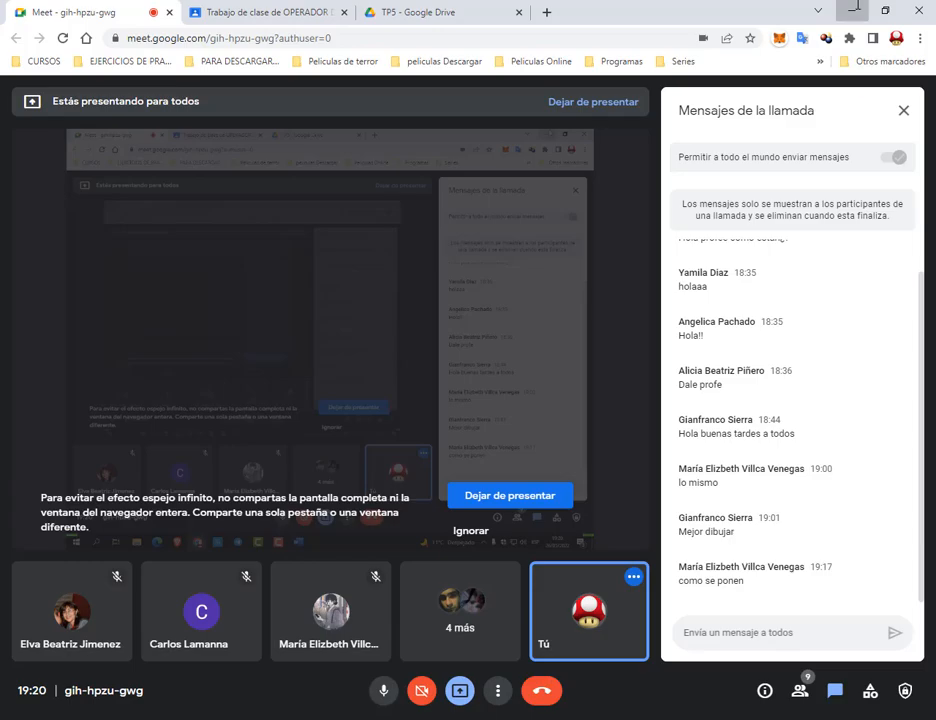
Return to Word and delete all the old sample text, leaving an empty first line.
left_click(857, 8)
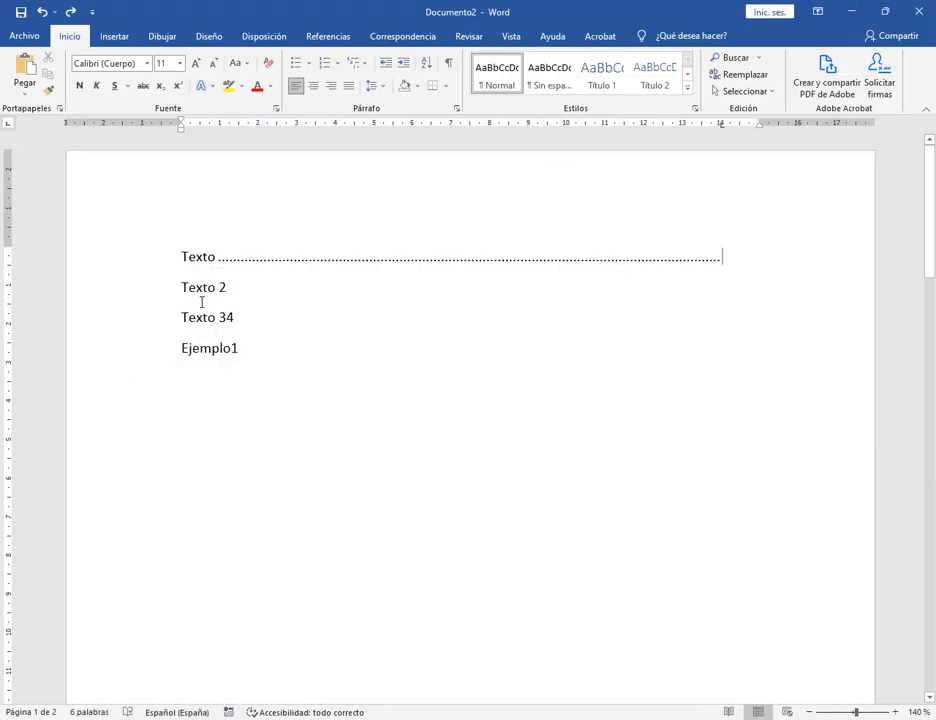
triple_click(155, 255)
key("Delete")
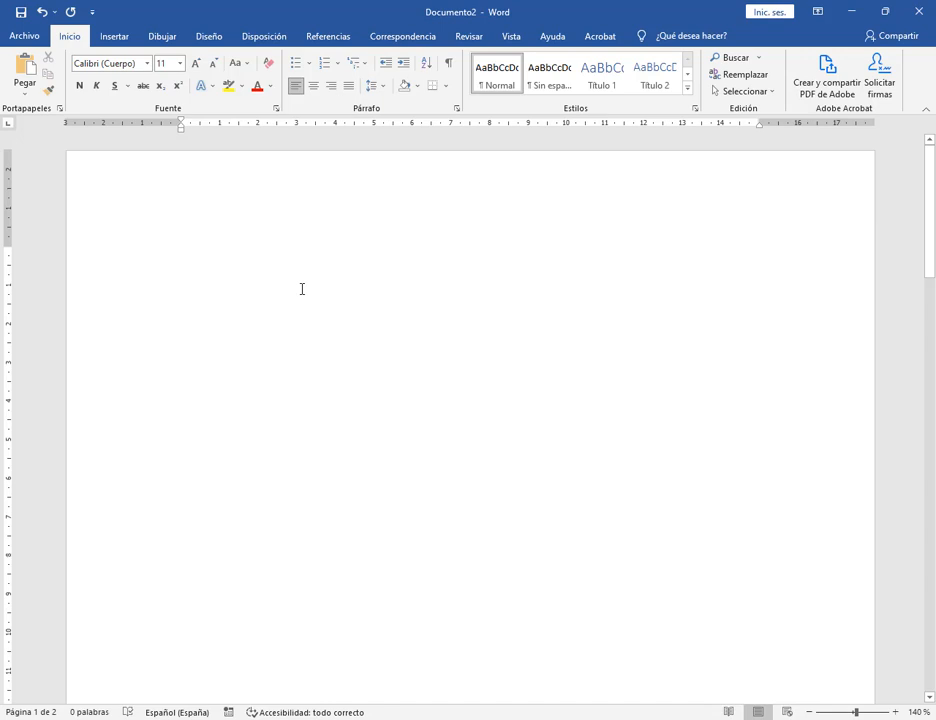
type("Text")
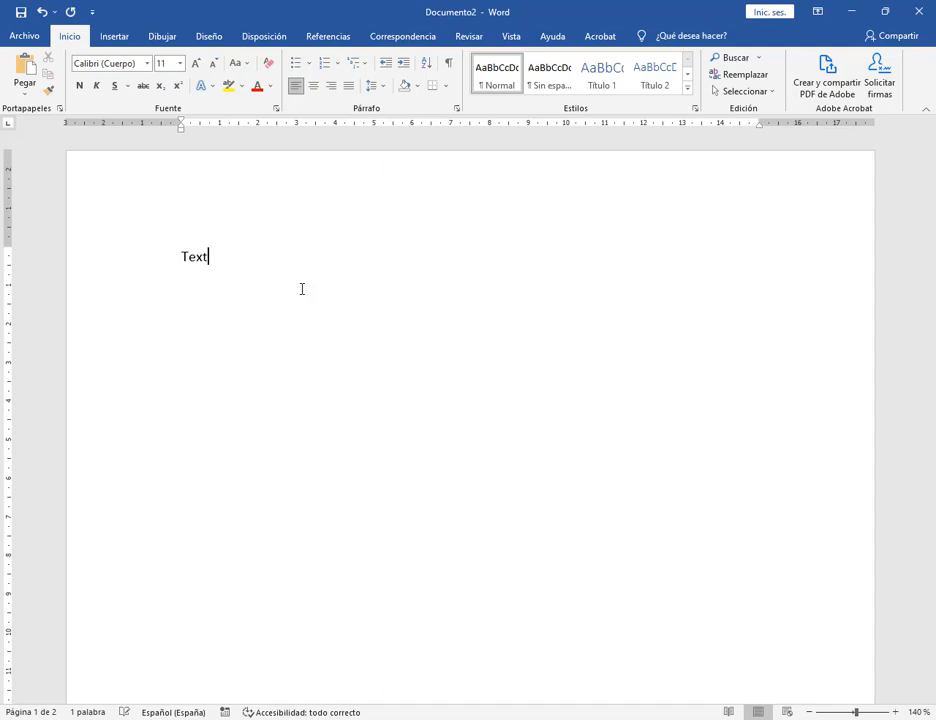
key("BackSpace")
key("BackSpace")
key("BackSpace")
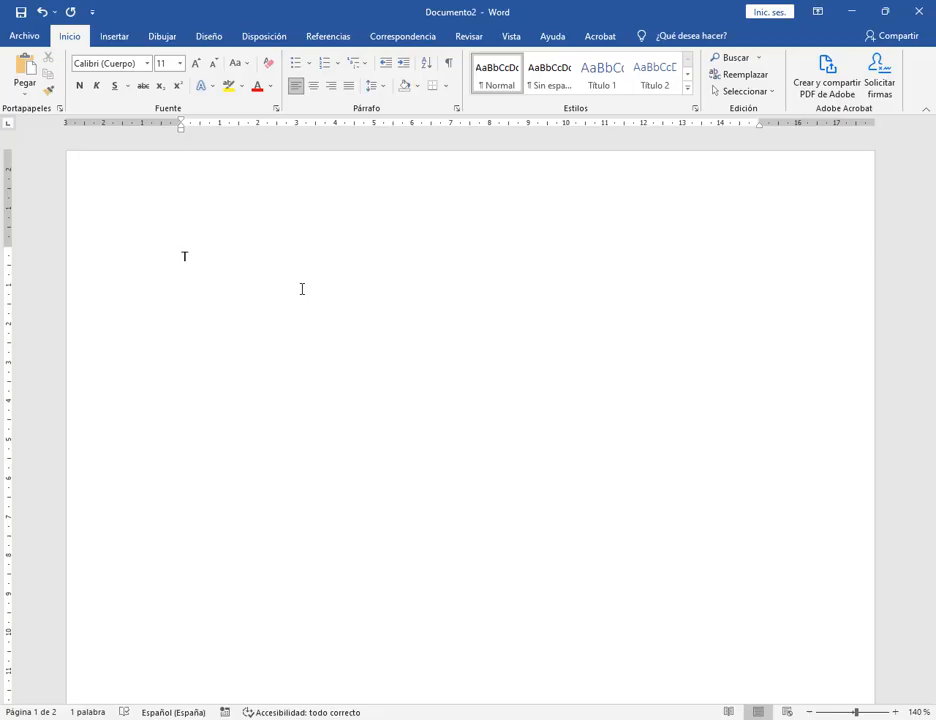
key("BackSpace")
key("BackSpace")
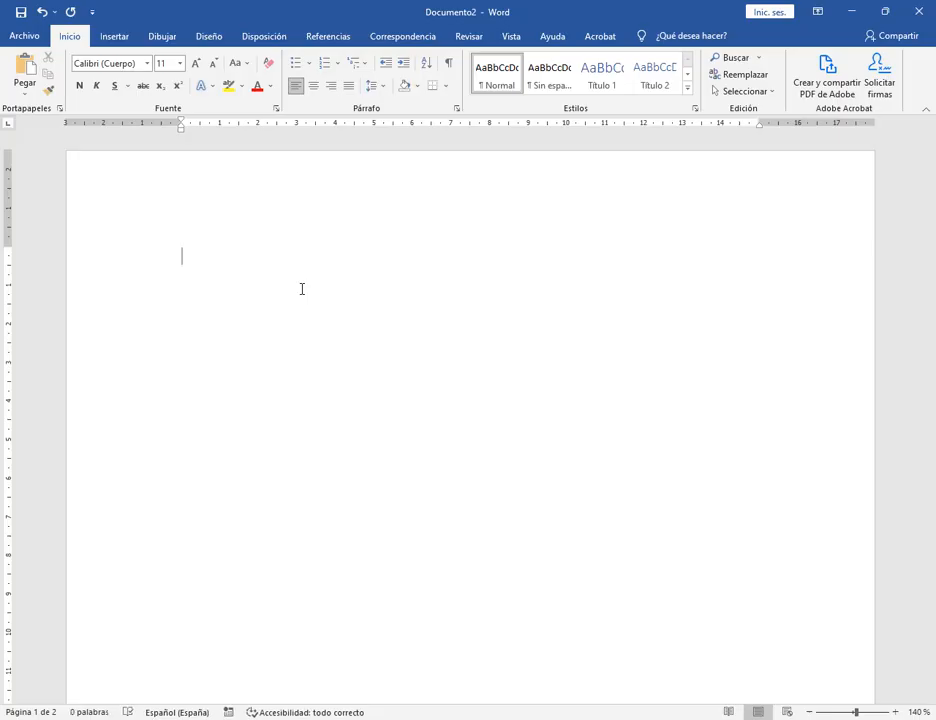
Enter the date 26/05/2022 by accepting AutoComplete, then tab to the next stop.
type("26/05/")
key("Return")
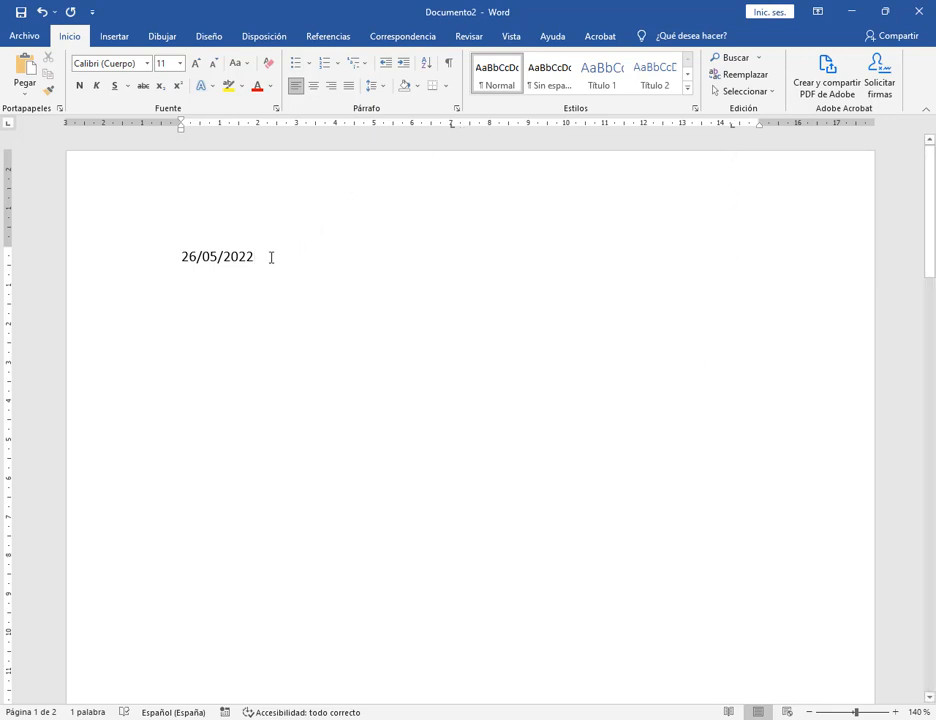
key("Tab")
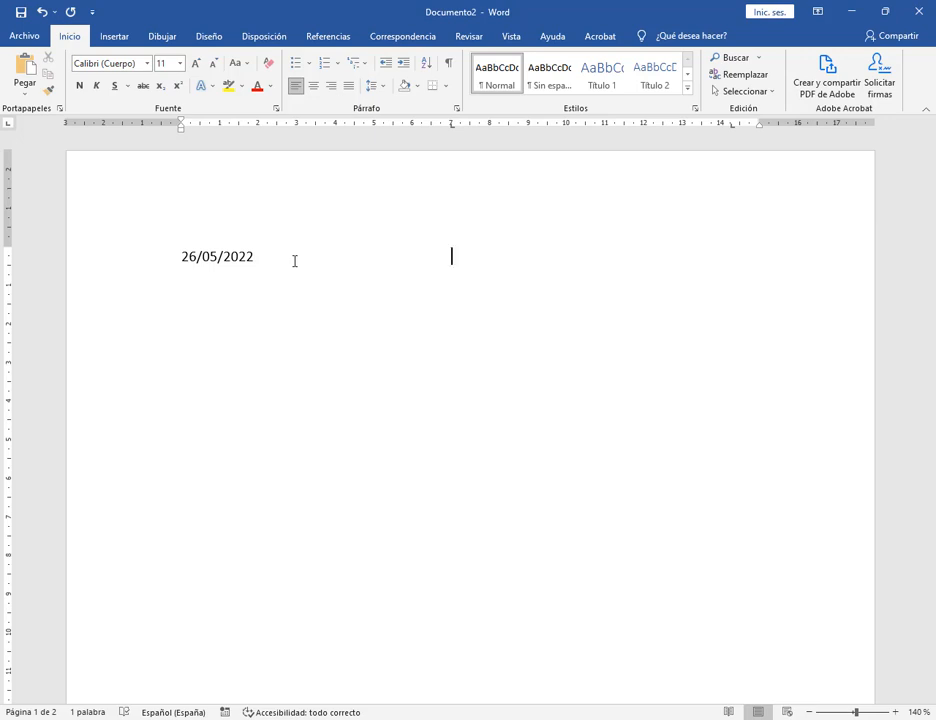
Inspect the 7 cm tab stop without changes and type 'Texto' after the date.
double_click(453, 127)
left_click(451, 237)
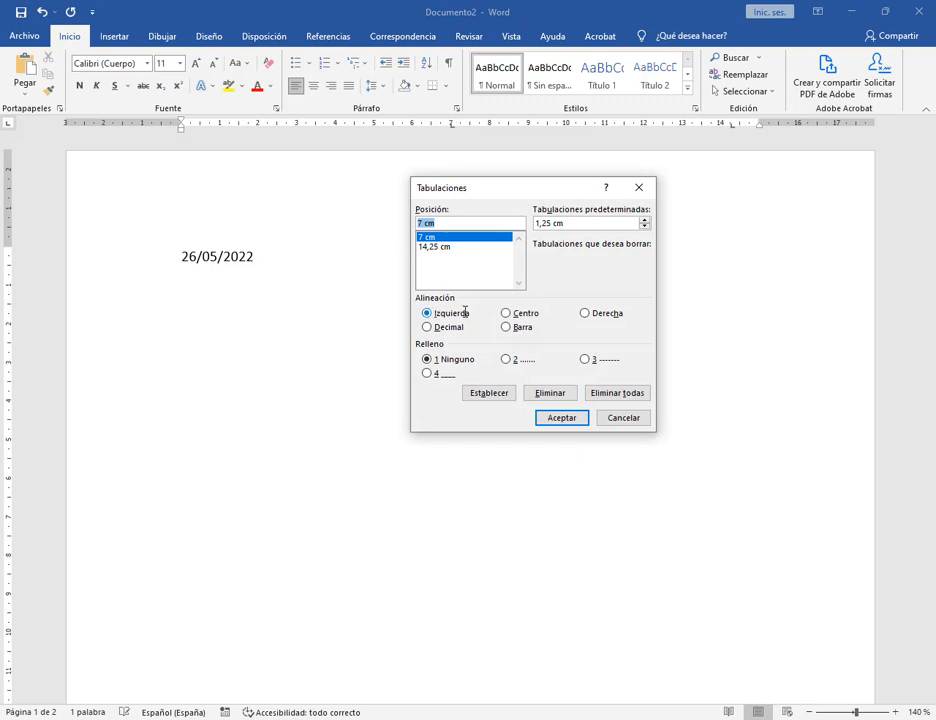
left_click(623, 418)
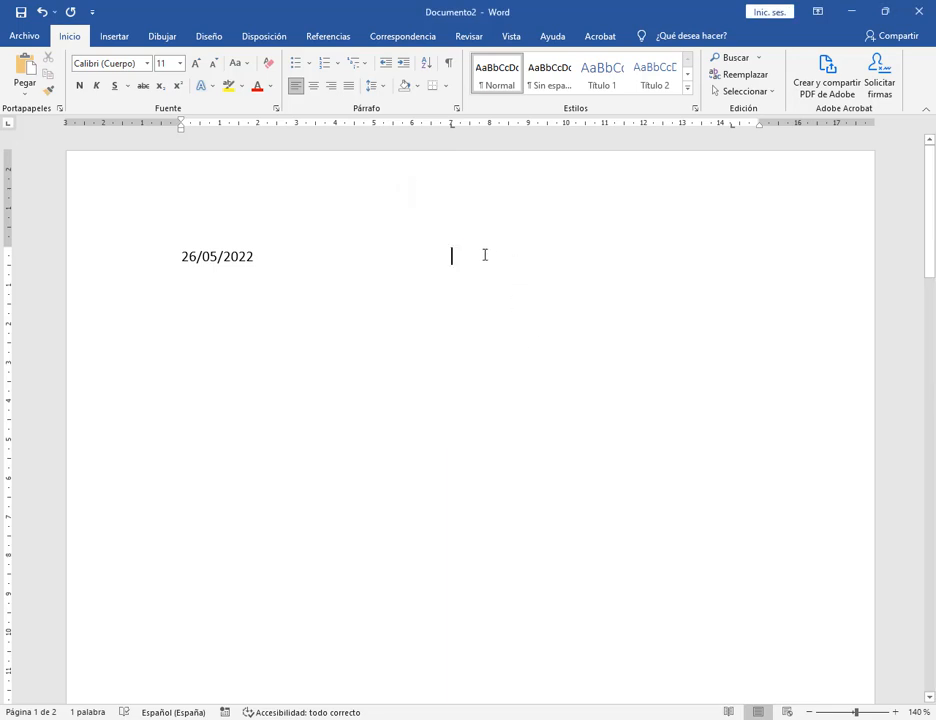
type("Texto")
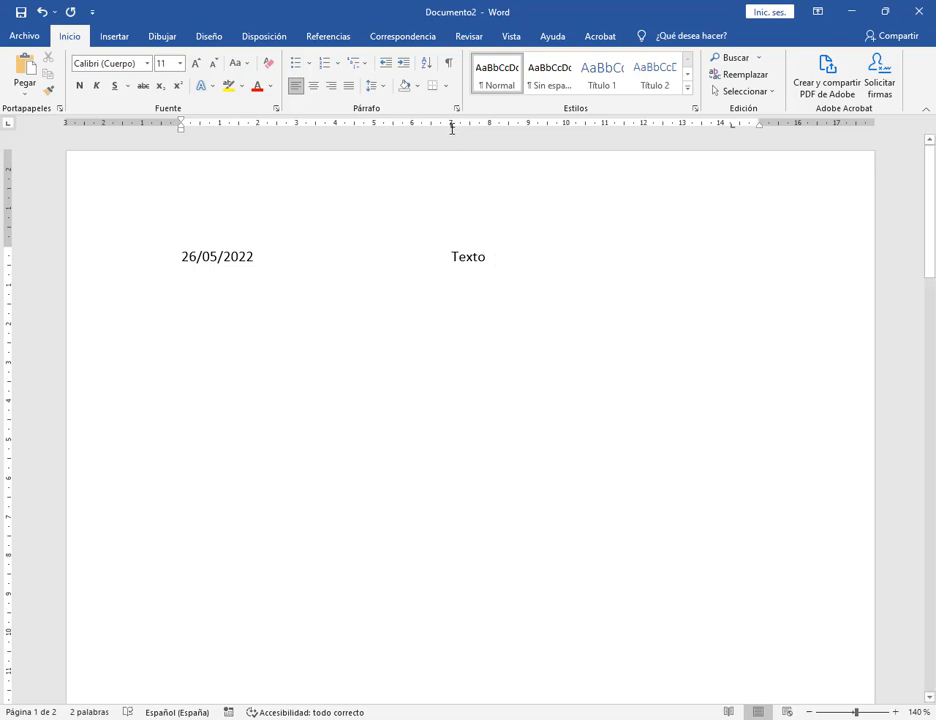
left_click_drag(452, 129, 574, 130)
key("Escape")
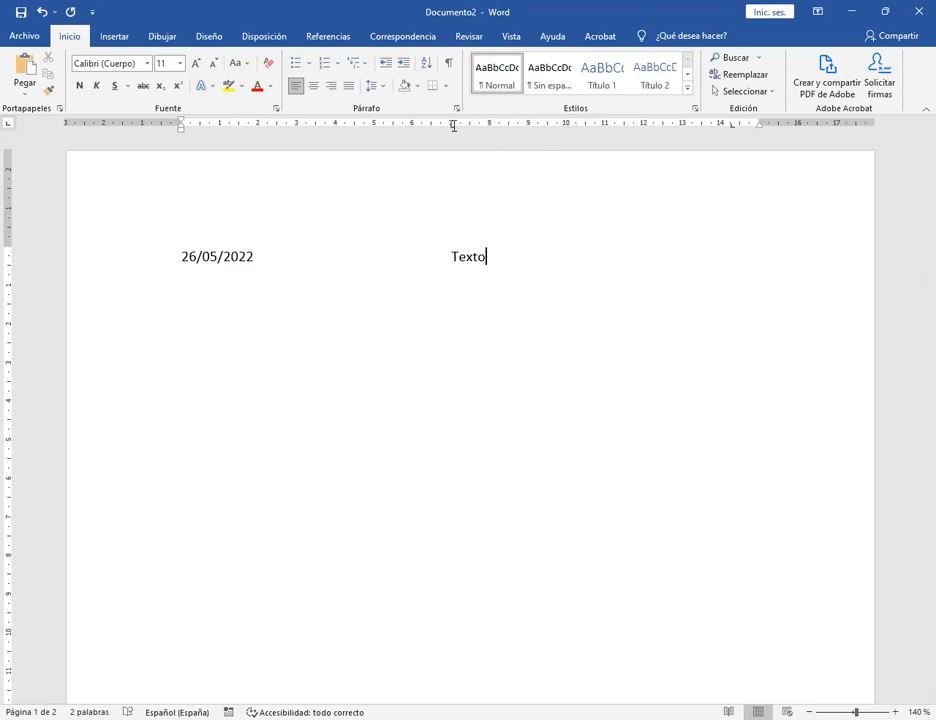
Make the 7 cm tab stop centre-aligned and complete 'Texto centrado'.
double_click(453, 125)
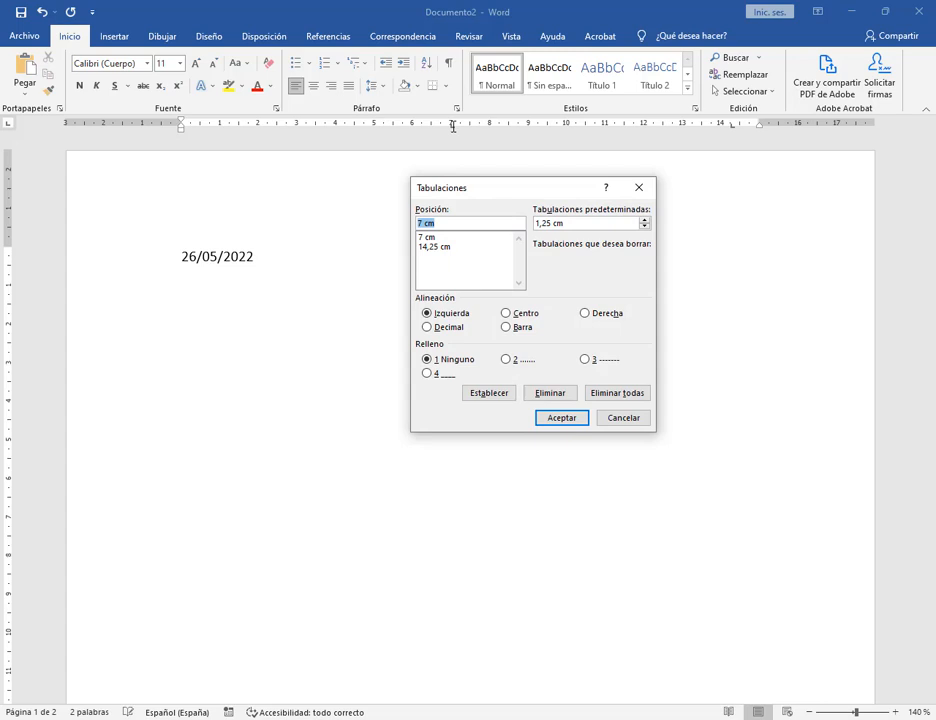
left_click(426, 237)
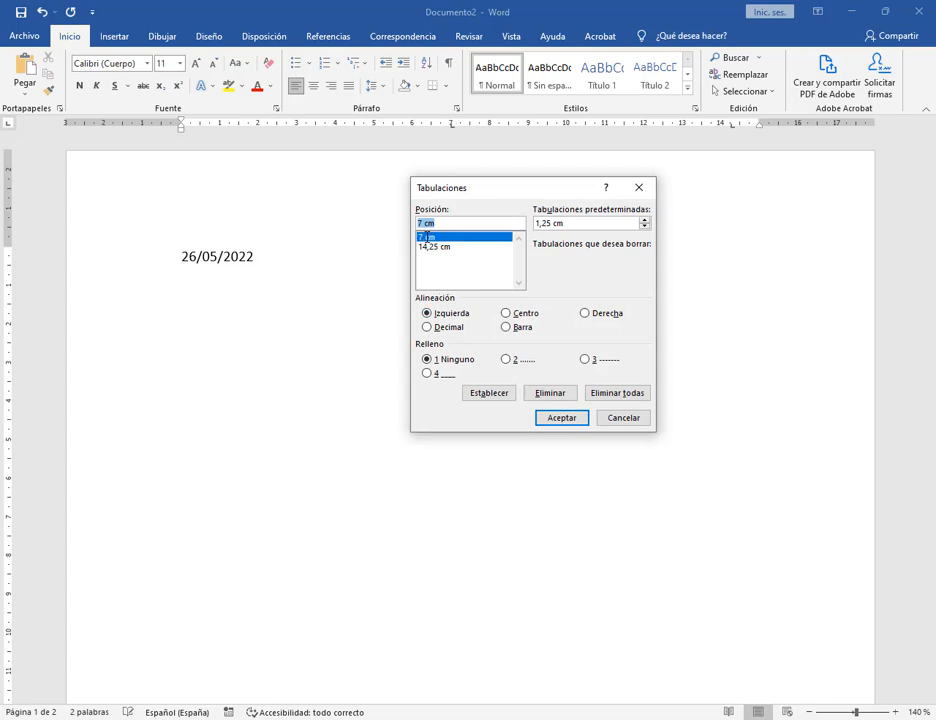
left_click(512, 312)
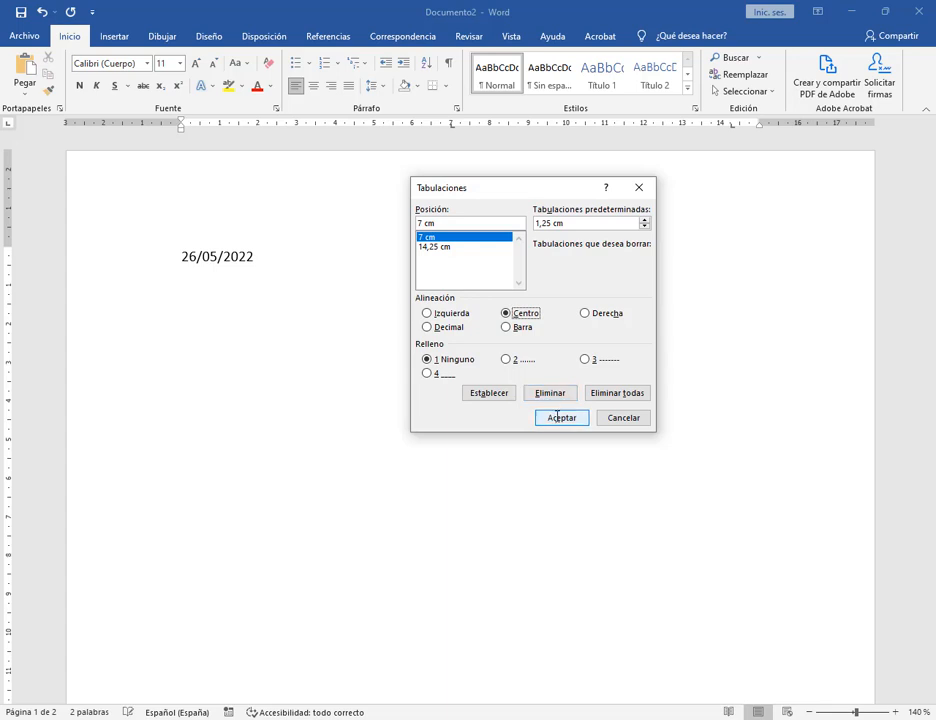
left_click(558, 417)
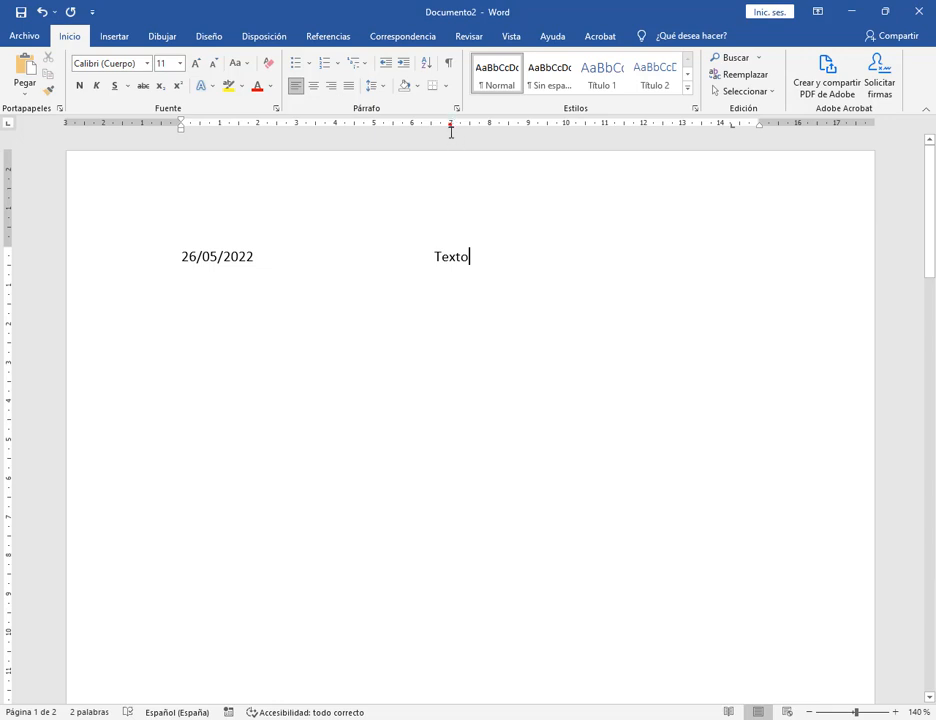
left_click_drag(451, 130, 452, 300)
type("ce")
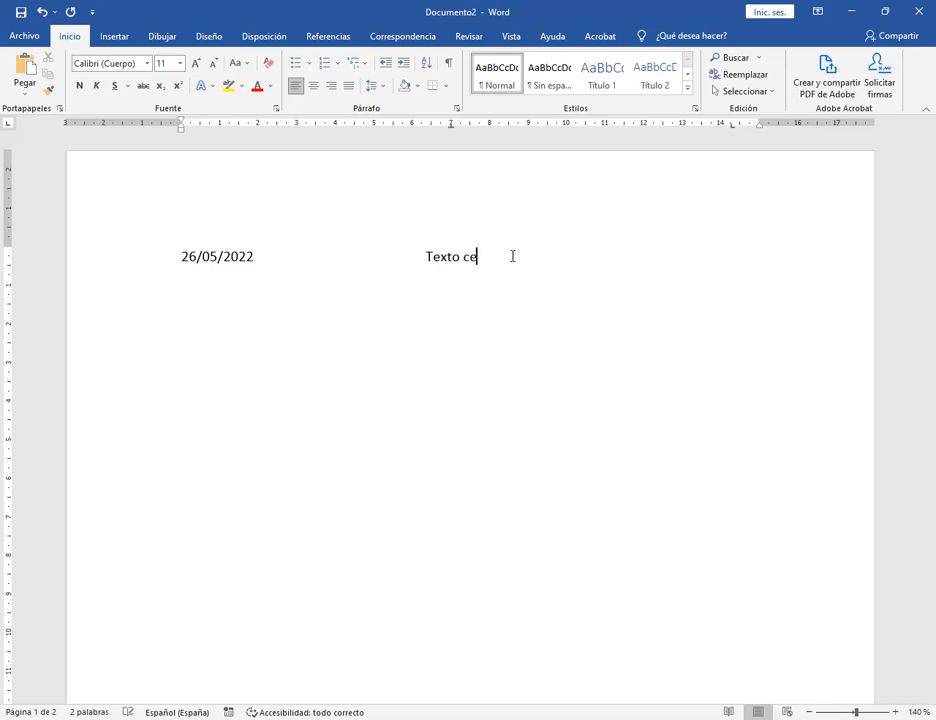
type("ntrado")
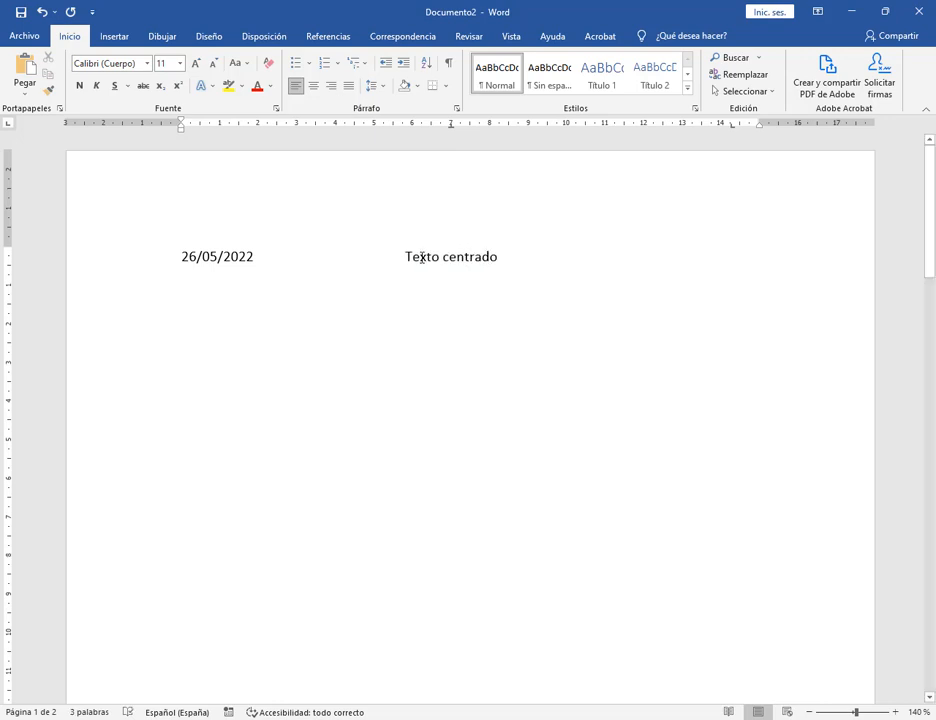
left_click_drag(414, 257, 507, 270)
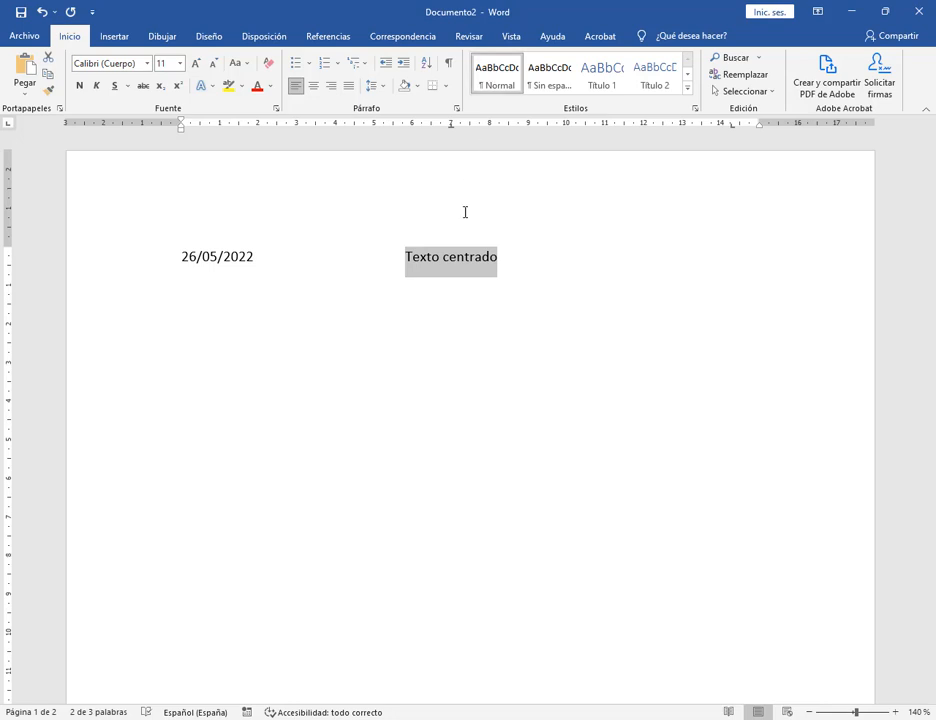
Inspect the 14,25 cm right-hand tab stop settings, leaving them unchanged.
left_click(445, 257)
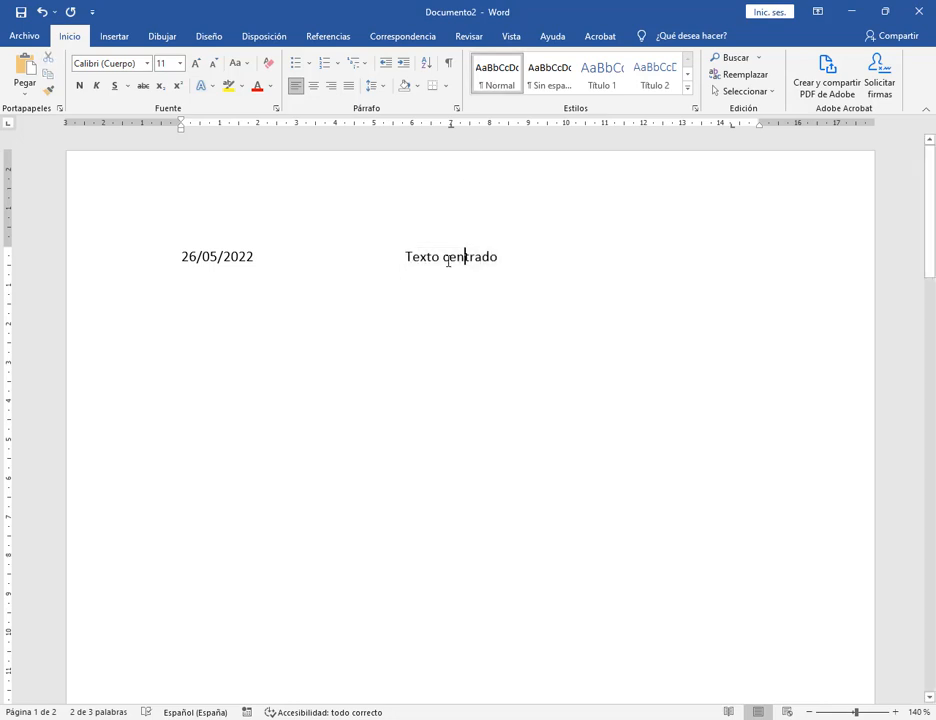
left_click(735, 126)
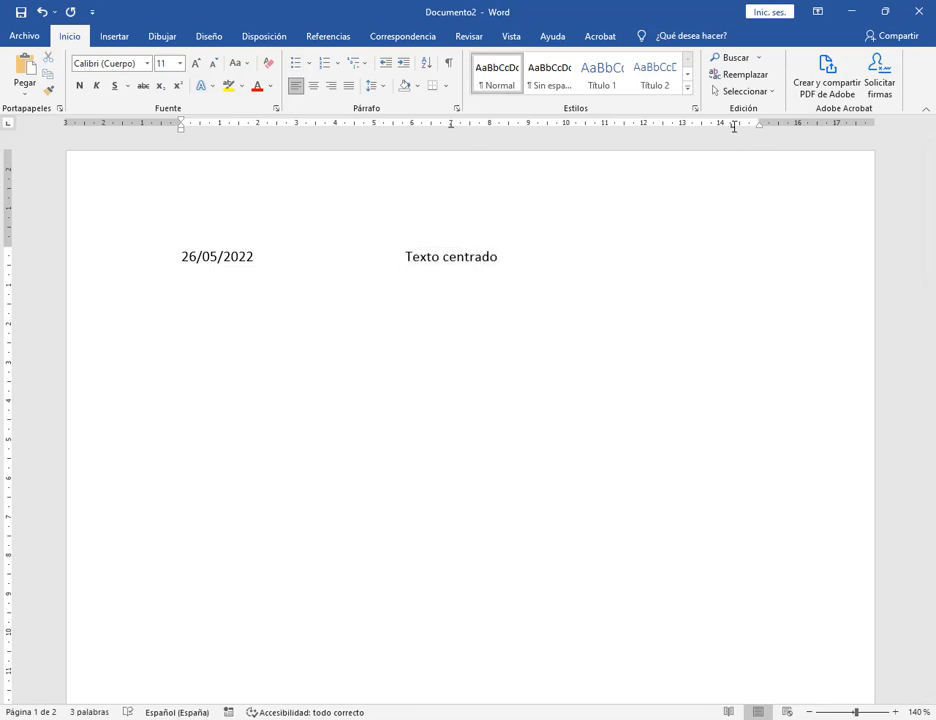
double_click(735, 126)
left_click(470, 246)
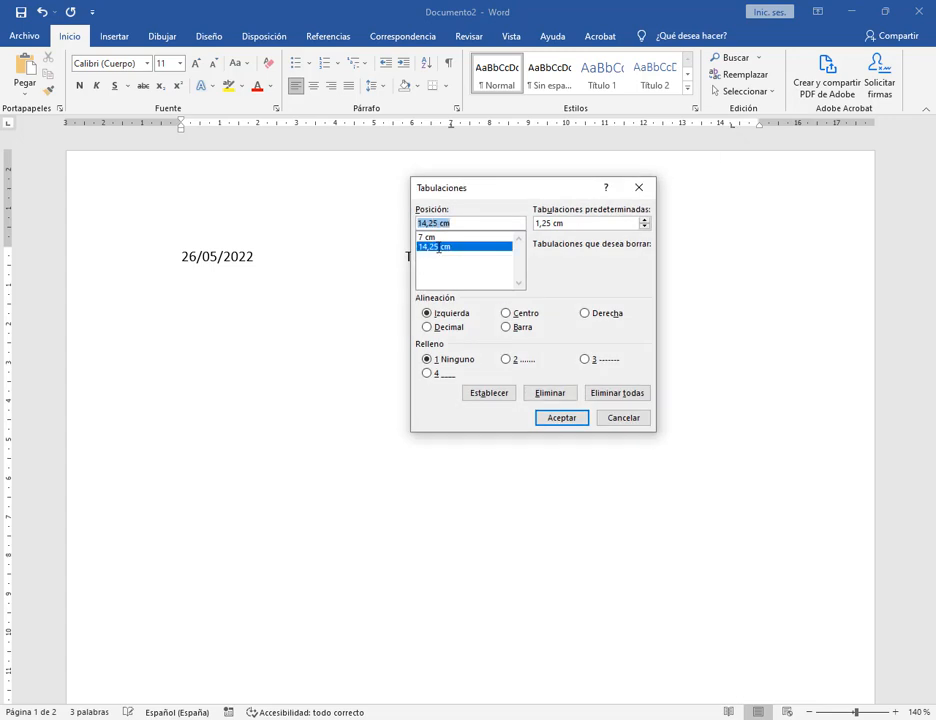
left_click(632, 420)
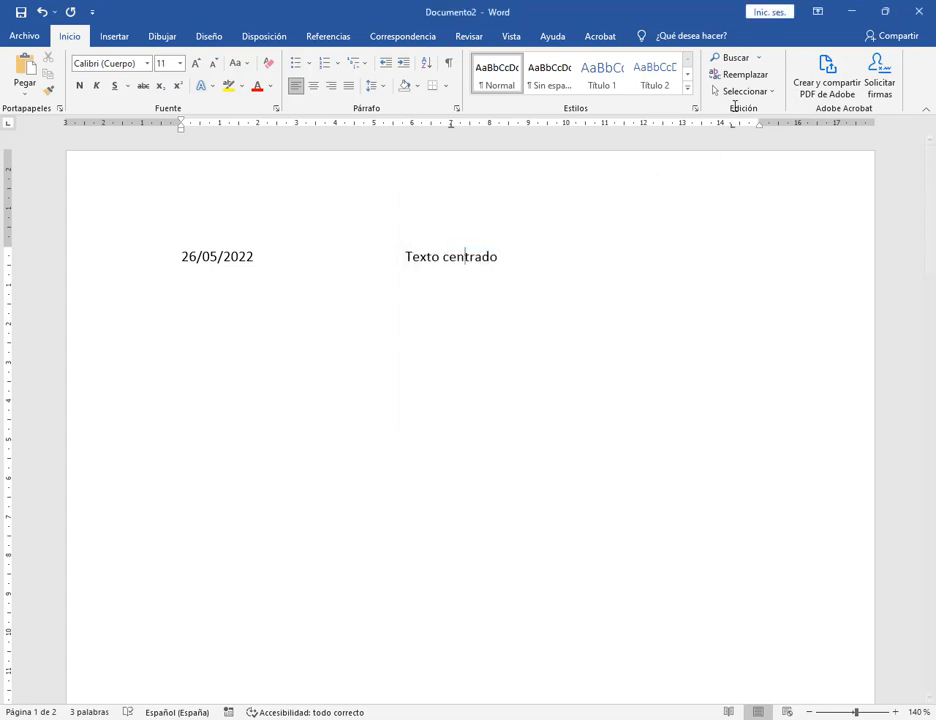
mouse_move(730, 88)
left_mouse_down()
mouse_move(730, 278)
mouse_move(821, 256)
left_mouse_up()
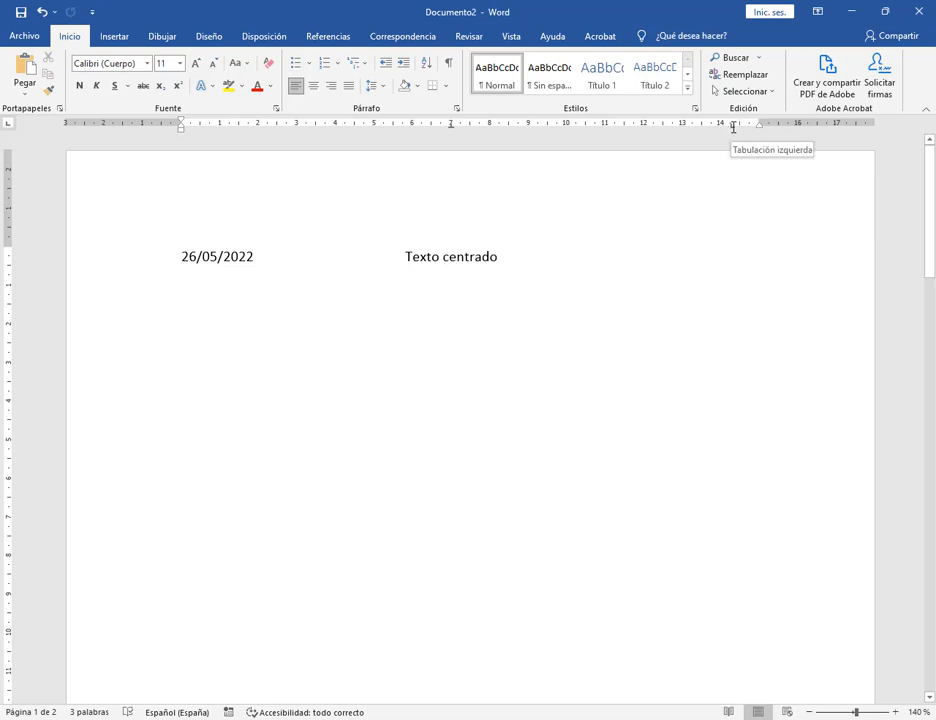
mouse_move(918, 156)
left_mouse_down()
mouse_move(836, 264)
mouse_move(817, 337)
left_mouse_up()
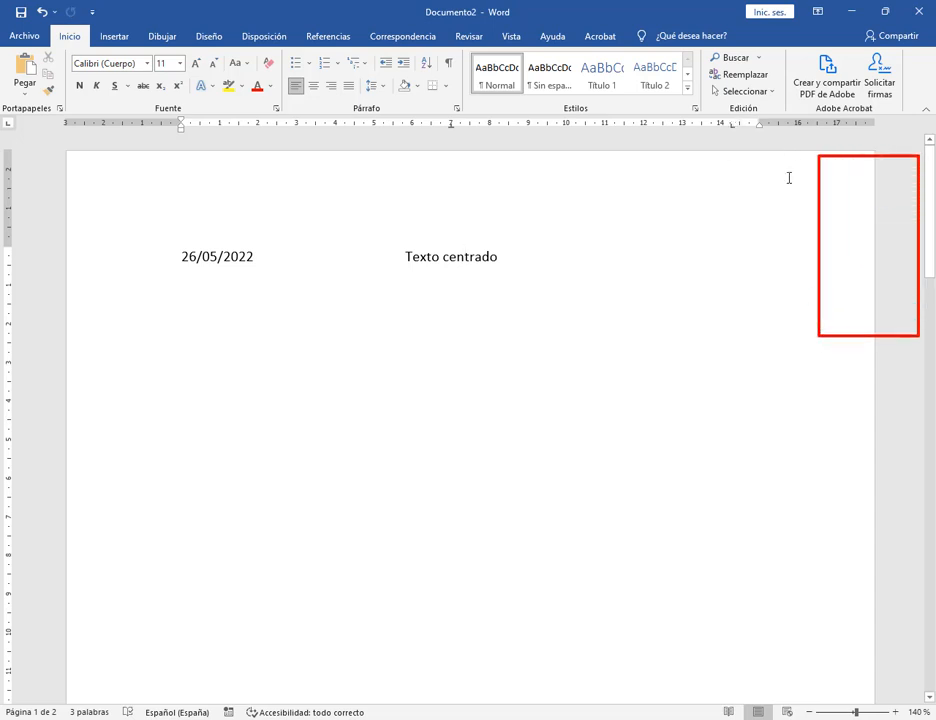
key("Escape")
left_click_drag(812, 157, 874, 417)
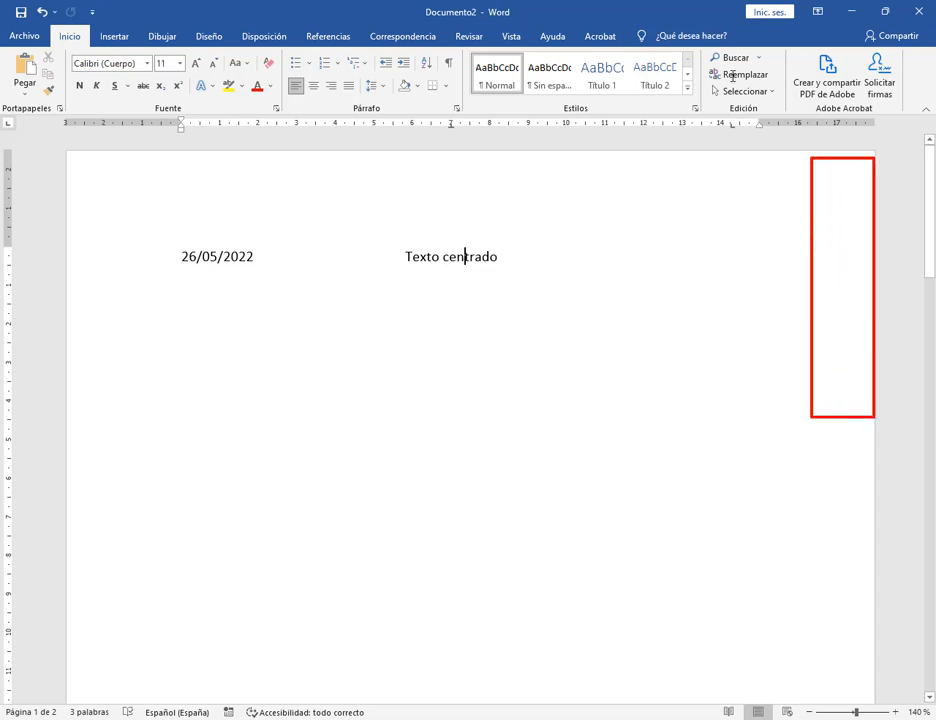
Move the right-hand tab stop to 14,75 cm and make it right-aligned.
left_click_drag(735, 124, 752, 125)
double_click(752, 126)
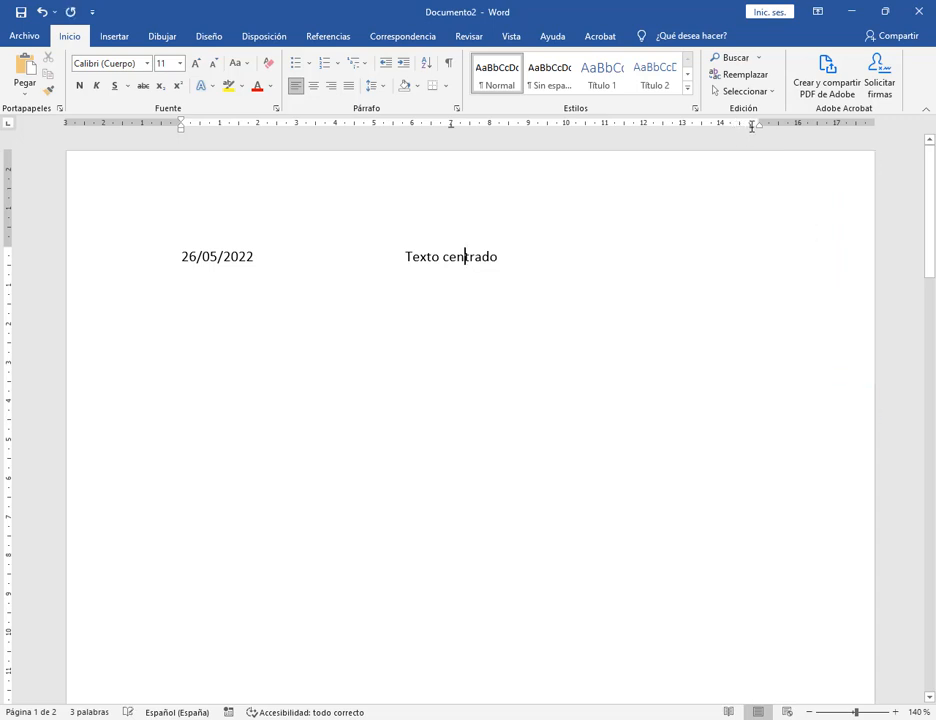
left_click(433, 246)
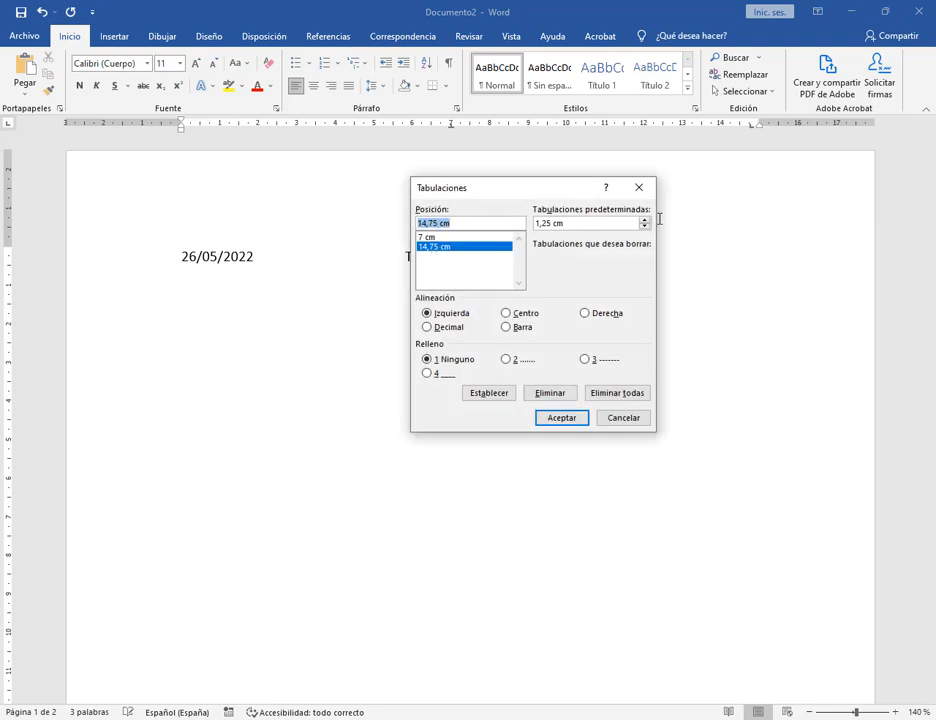
left_click(612, 314)
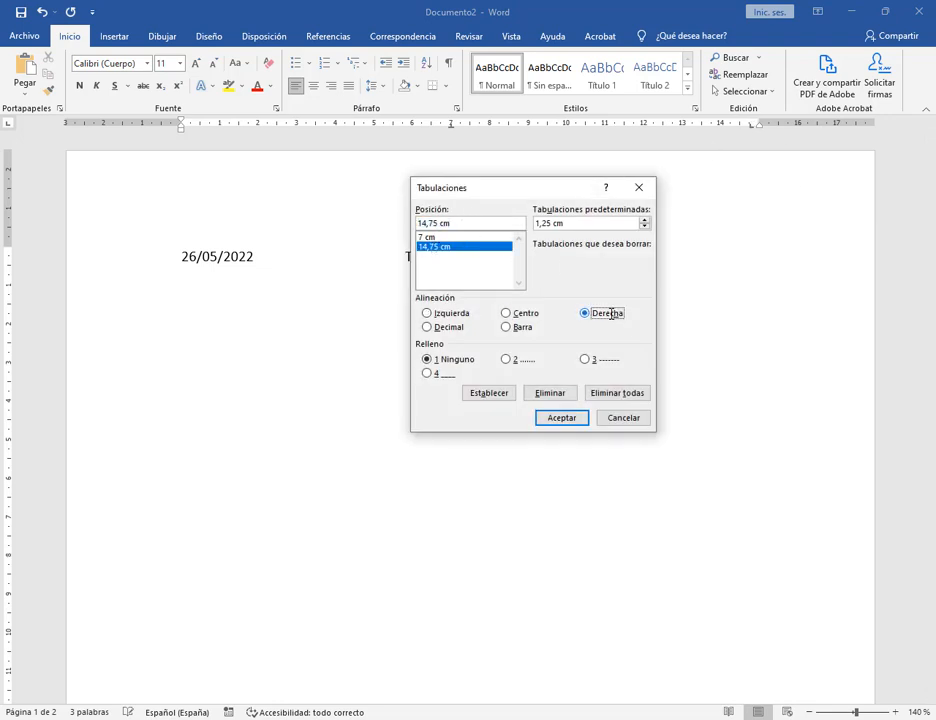
left_click(562, 418)
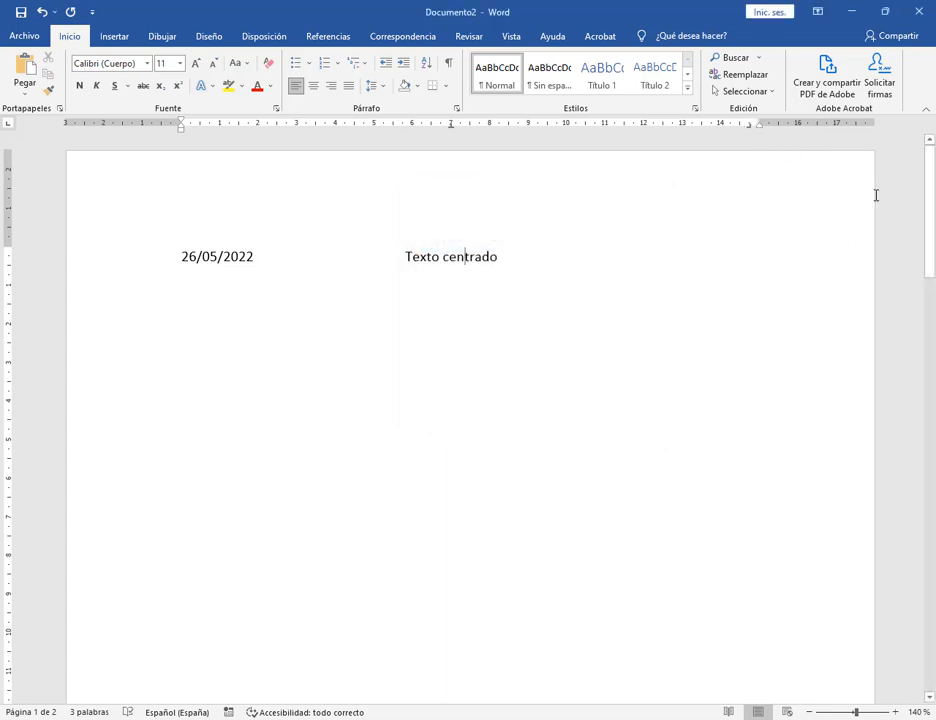
Add 'Ejercicio practico' at the right tab stop after 'Texto centrado'.
left_click(520, 257)
key("Tab")
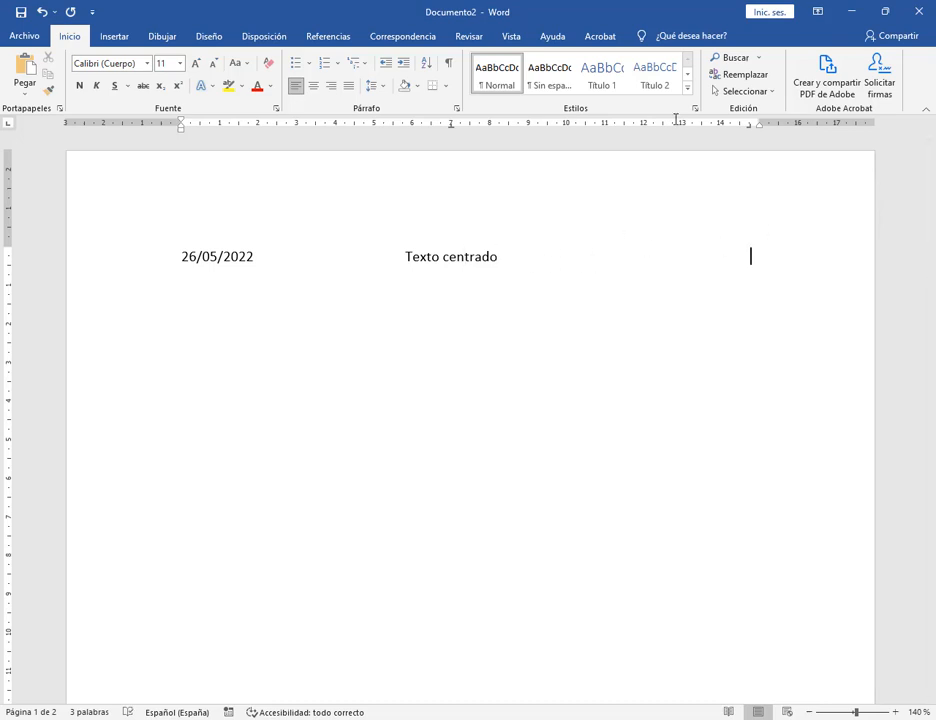
type("Ejercicio practico")
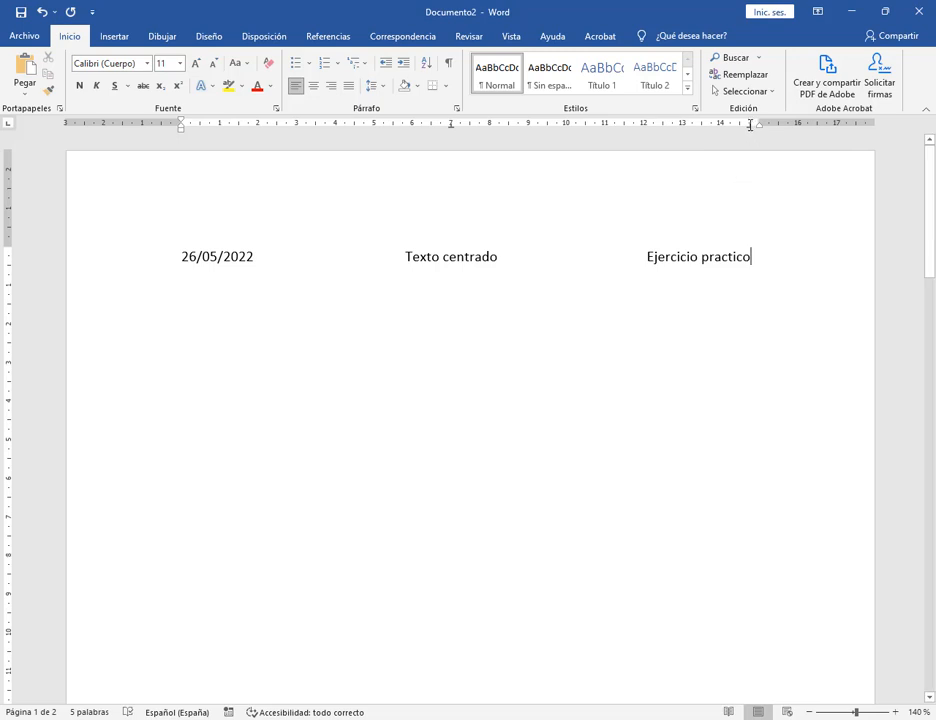
mouse_move(750, 125)
left_mouse_down()
mouse_move(754, 271)
mouse_move(702, 234)
mouse_move(654, 235)
left_mouse_up()
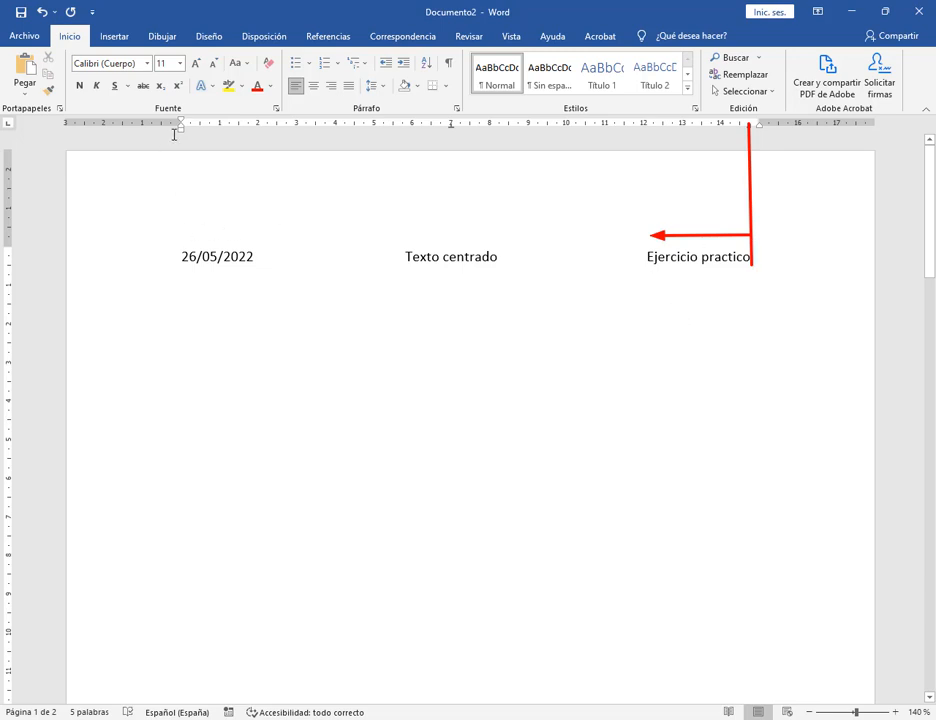
Annotate the left and centre tab stops on the ruler.
mouse_move(181, 124)
left_mouse_down()
mouse_move(171, 261)
mouse_move(260, 232)
left_mouse_up()
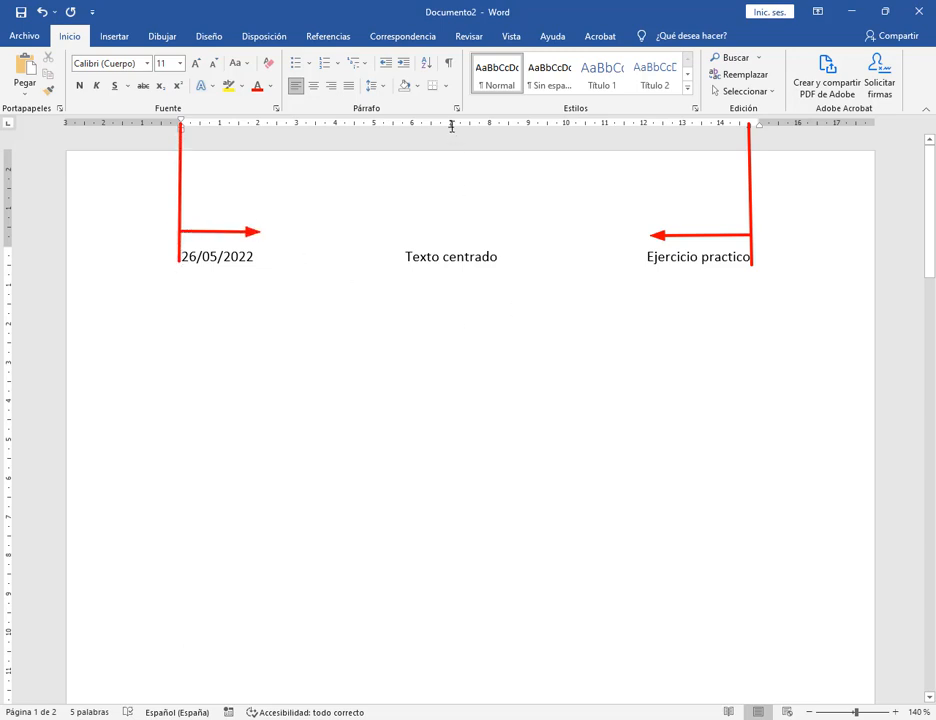
mouse_move(451, 124)
left_mouse_down()
mouse_move(447, 278)
mouse_move(450, 248)
mouse_move(501, 246)
mouse_move(396, 246)
left_mouse_up()
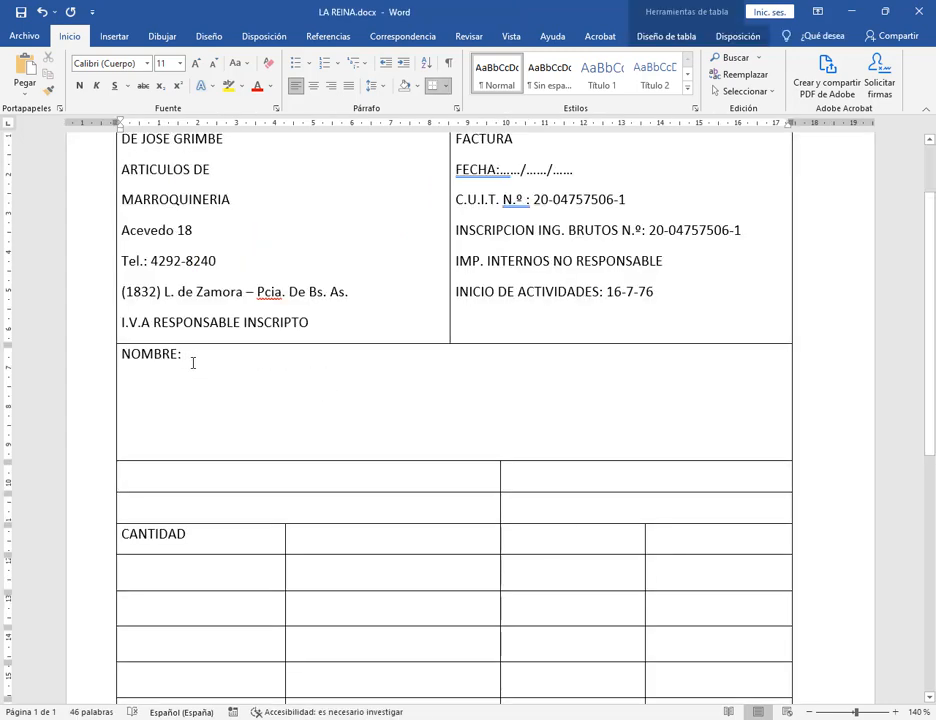
key("alt+Tab")
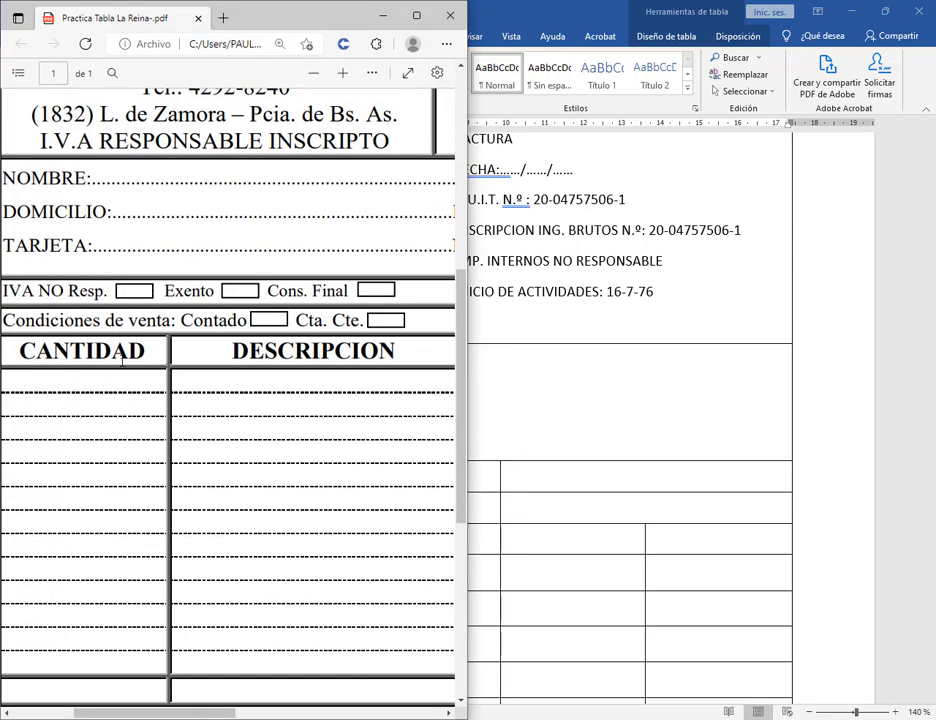
left_click(314, 77)
left_click(314, 77)
left_click(314, 77)
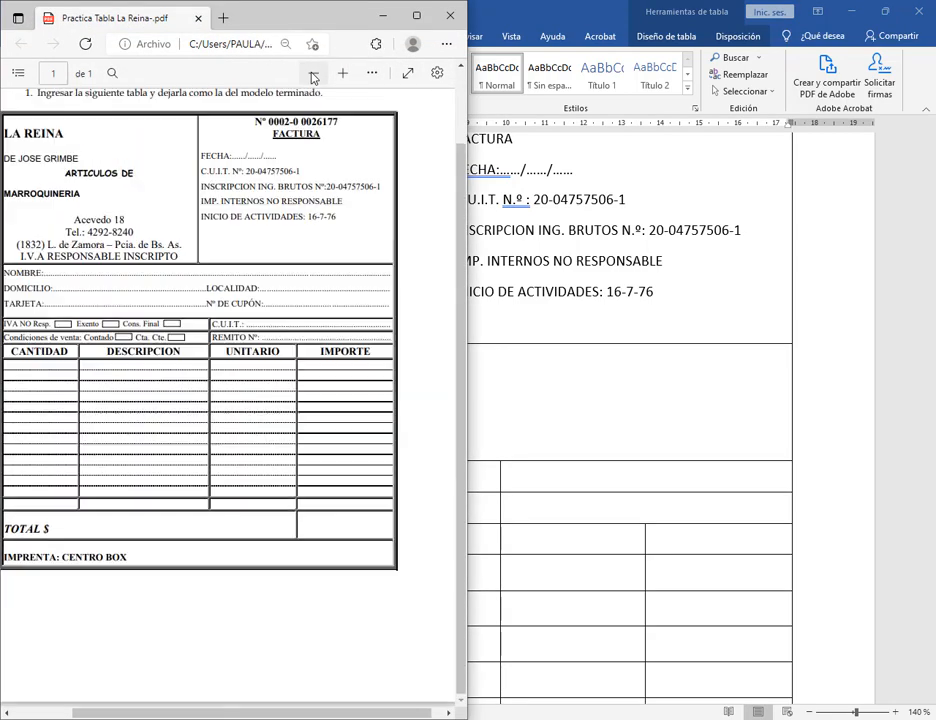
left_click_drag(46, 270, 390, 272)
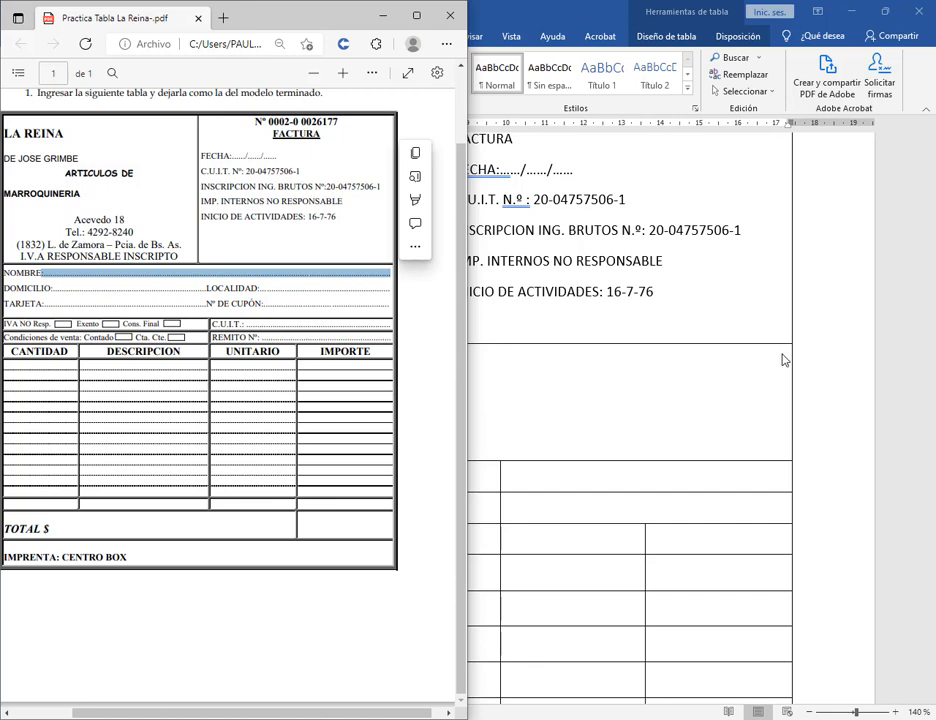
left_click(382, 17)
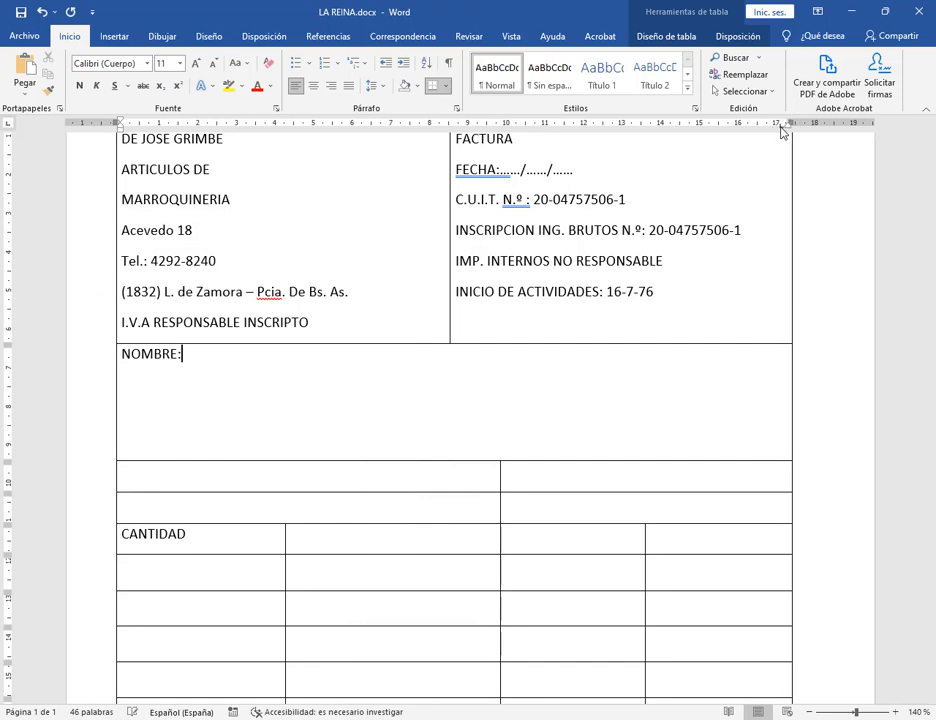
Give the 17,08 cm tab stop a dotted leader (style 2).
double_click(781, 132)
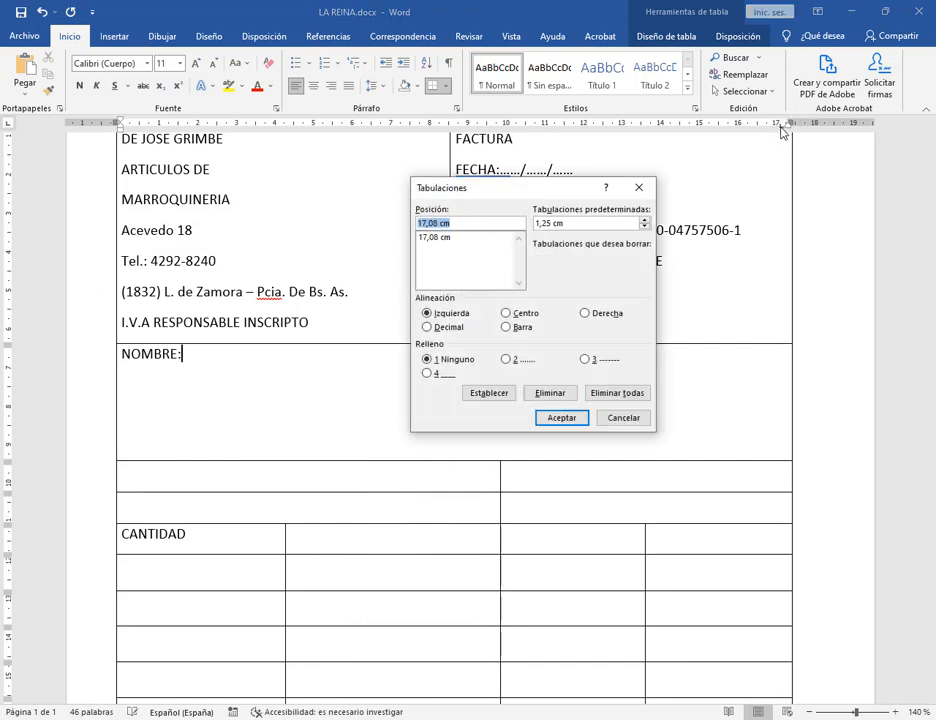
left_click(437, 238)
left_click(506, 360)
left_click(561, 424)
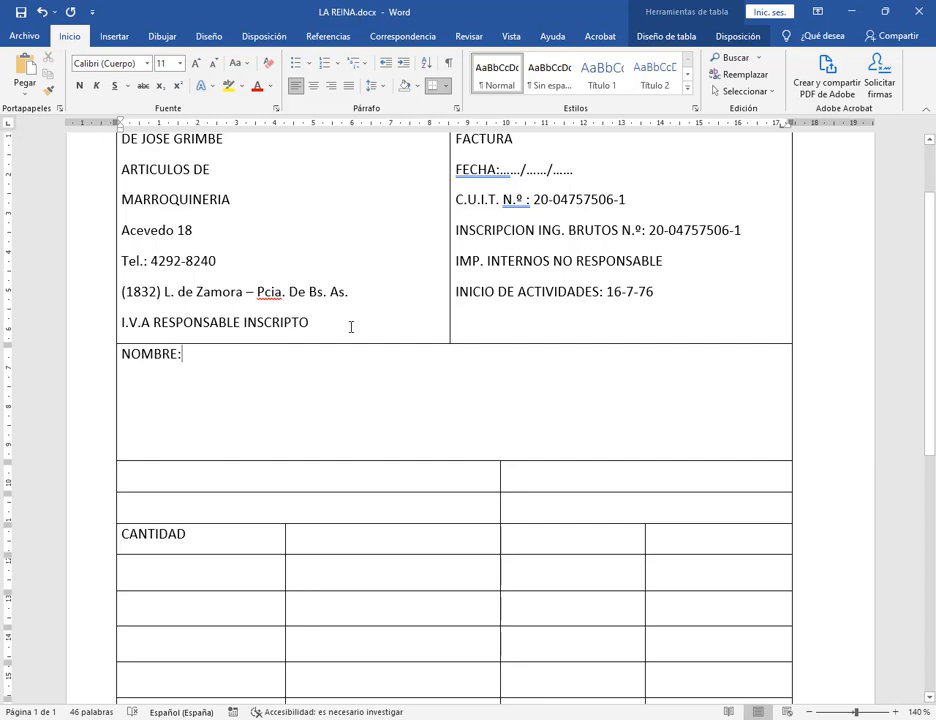
Insert the dotted leader after NOMBRE: with Ctrl+Tab and dock Word to the right half.
key("Tab")
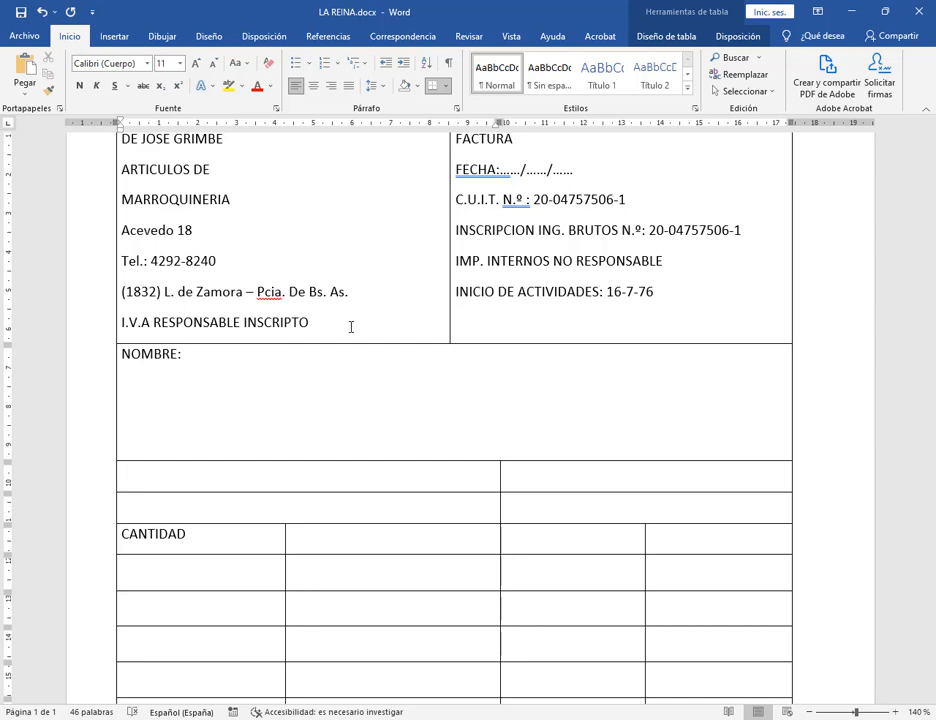
key("Tab")
key("Tab")
key("Tab")
key("Tab")
key("Tab")
key("Tab")
key("Tab")
key("Tab")
key("Tab")
key("Tab")
key("Tab")
key("Tab")
key("Tab")
key("Tab")
key("Tab")
key("Tab")
left_click(284, 353)
key("ctrl+Tab")
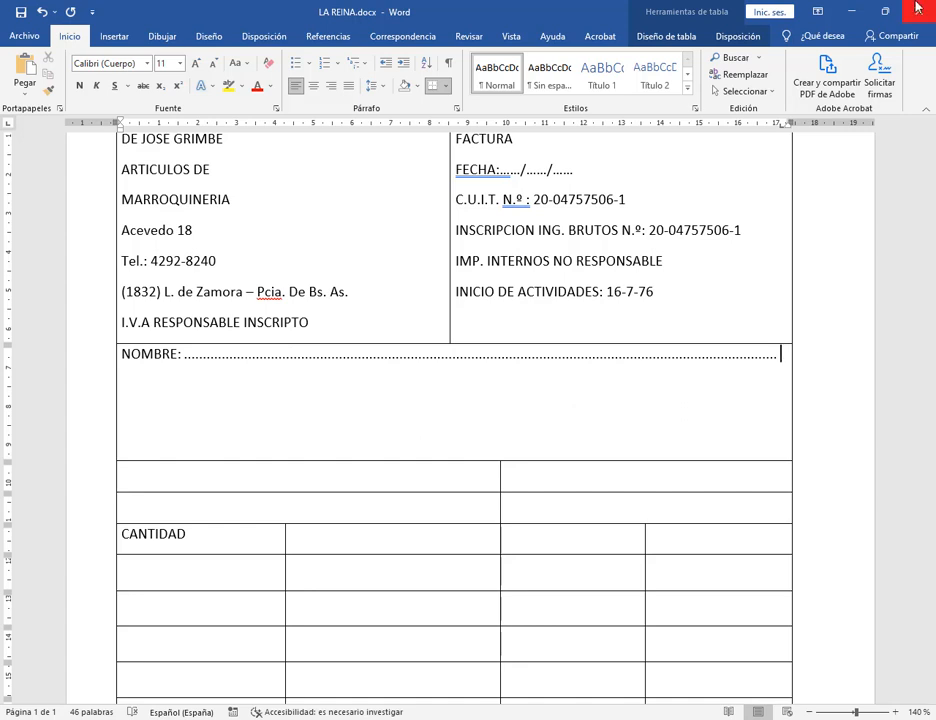
key("super+Right")
Put the PDF model beside Word at 80% zoom and start a DOMICILIO line.
left_click(148, 142)
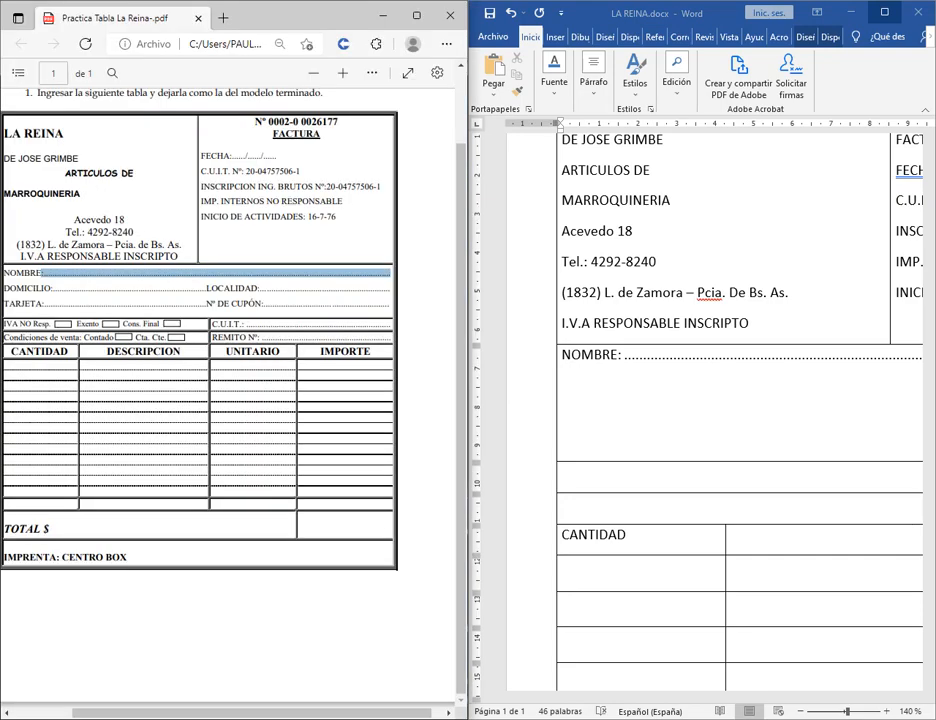
left_click(802, 711)
left_click(802, 711)
left_click(802, 711)
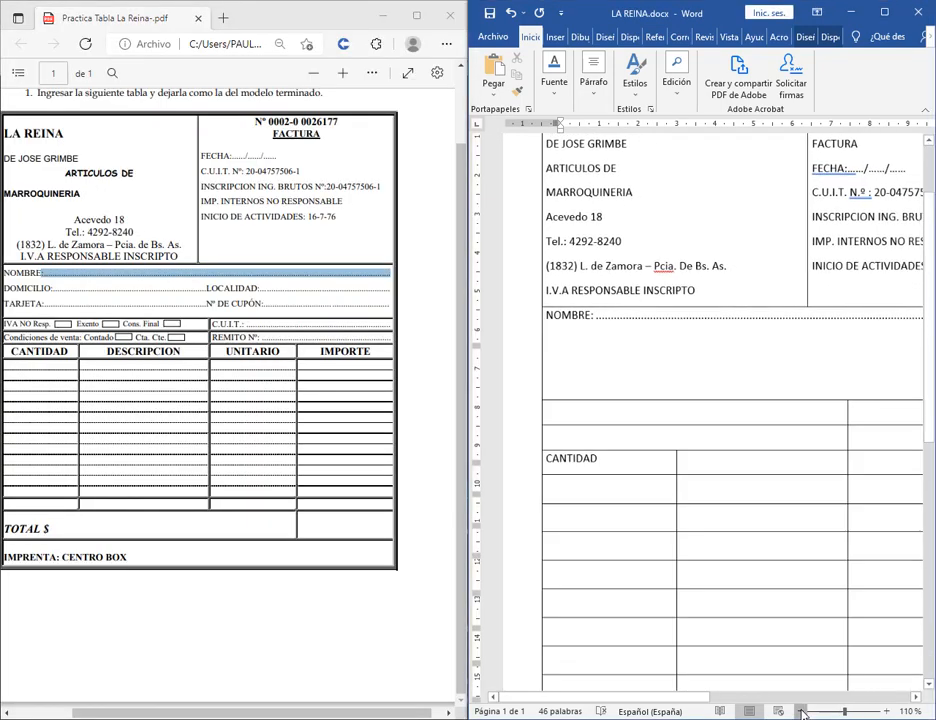
left_click(802, 711)
left_click(802, 711)
left_click(802, 711)
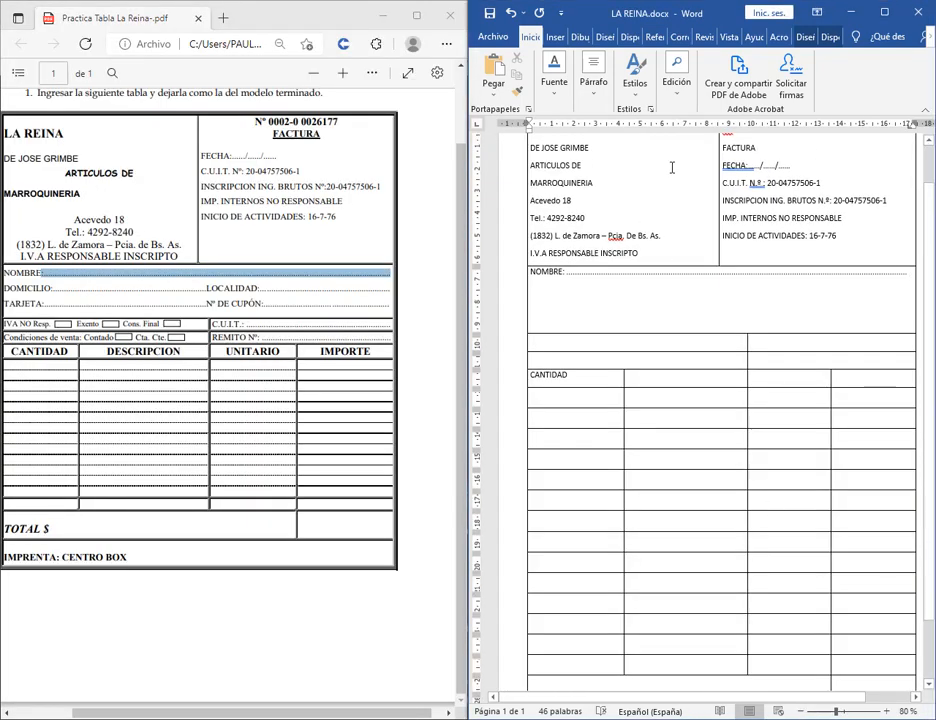
key("Return")
type("D")
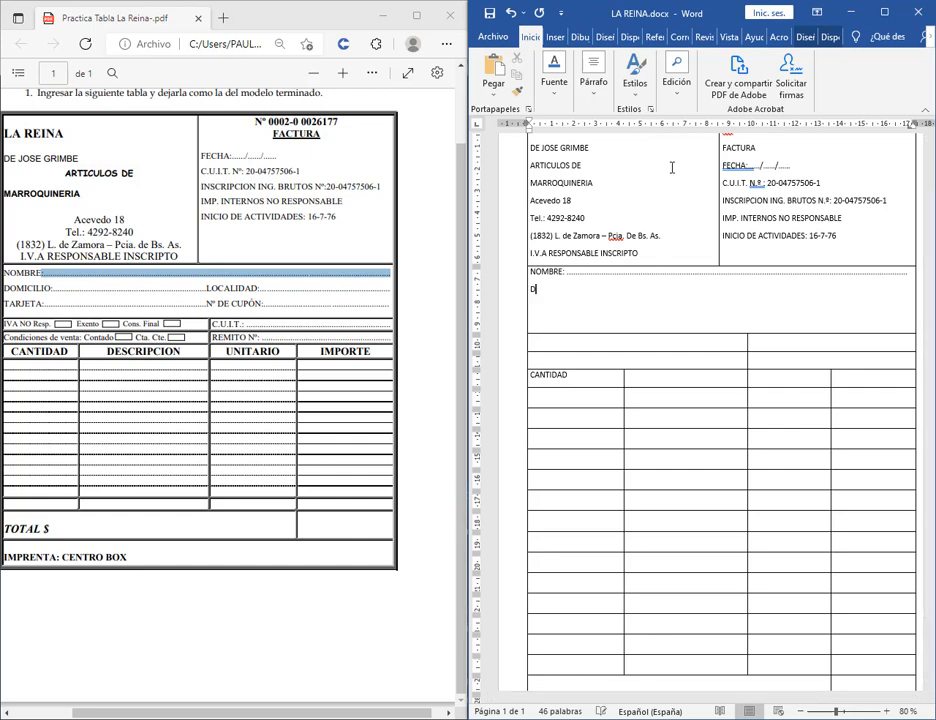
type("OMICILIO:")
Add a dotted-leader tab at 10,46 cm after DOMICILIO: and type LOCALIDAD.
double_click(762, 125)
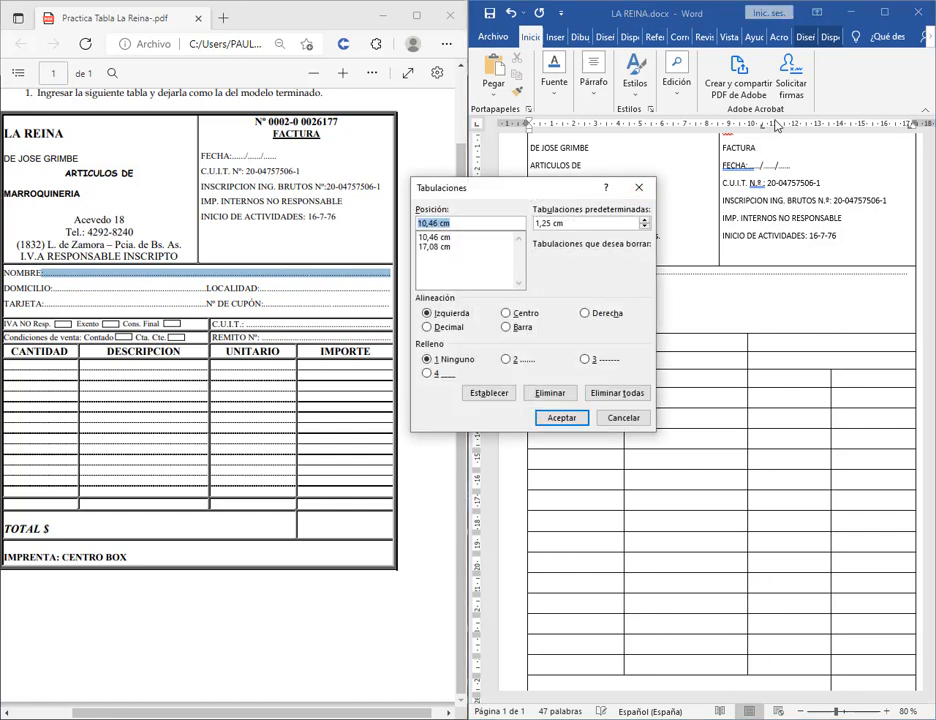
left_click(430, 238)
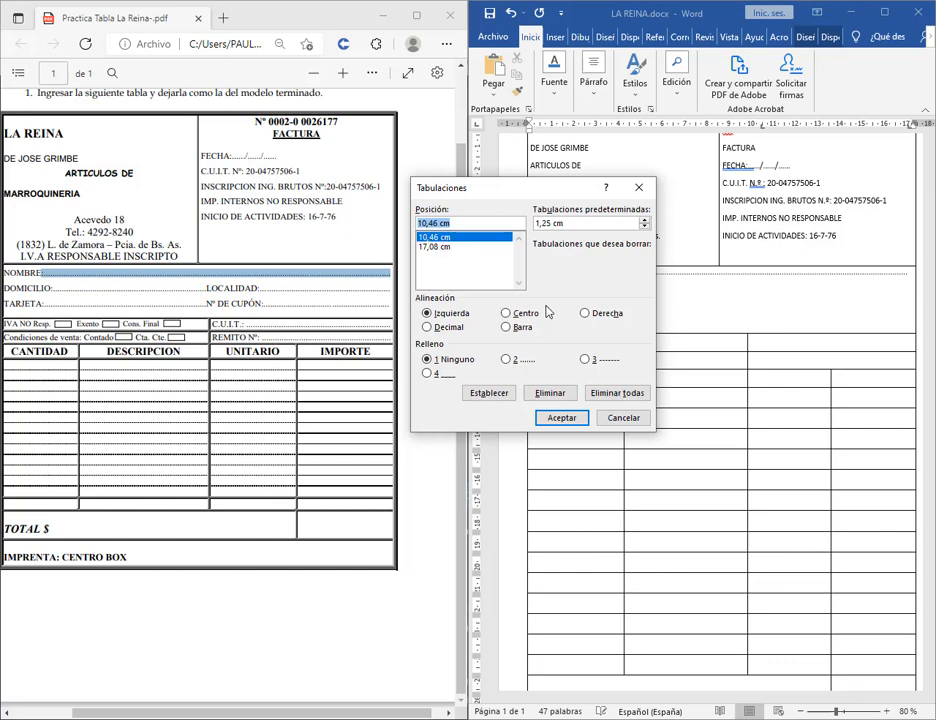
left_click(515, 361)
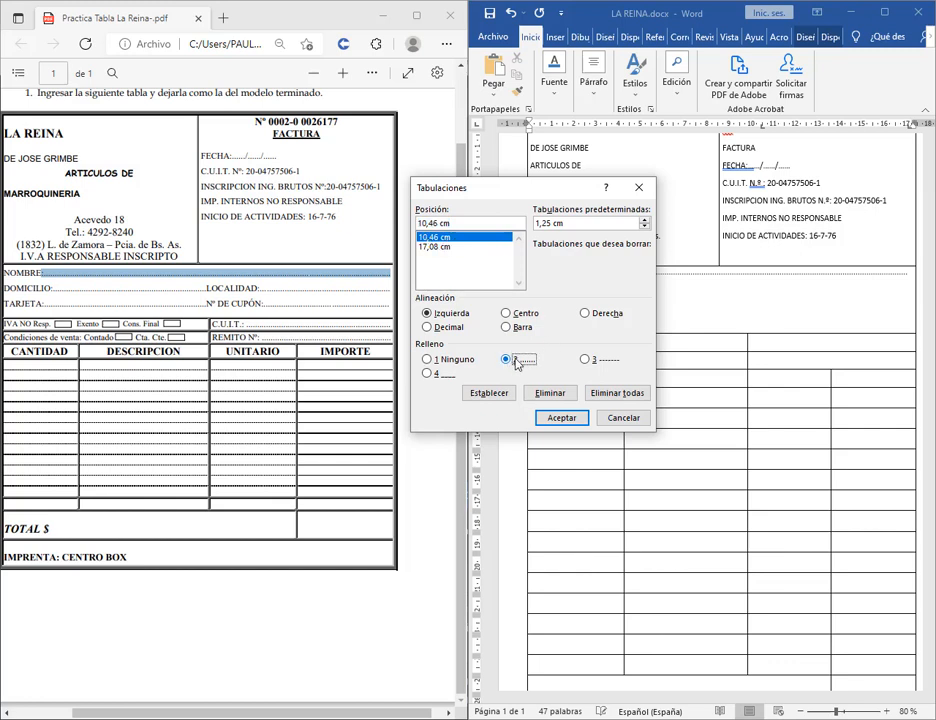
left_click(561, 417)
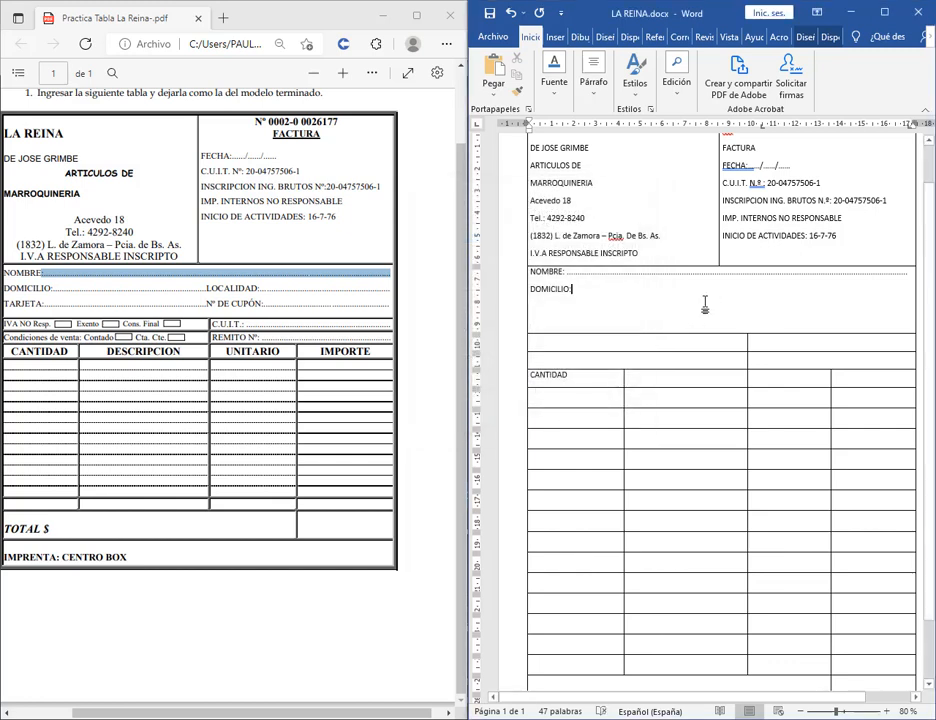
key("Tab")
left_click(613, 288)
key("Tab")
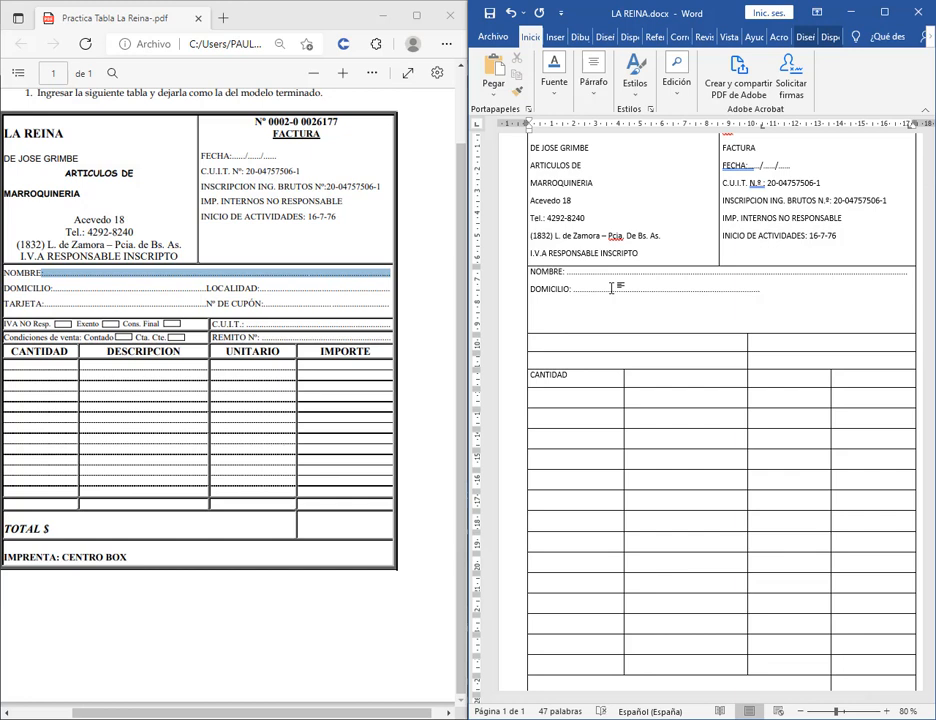
type("LOCALIDAD")
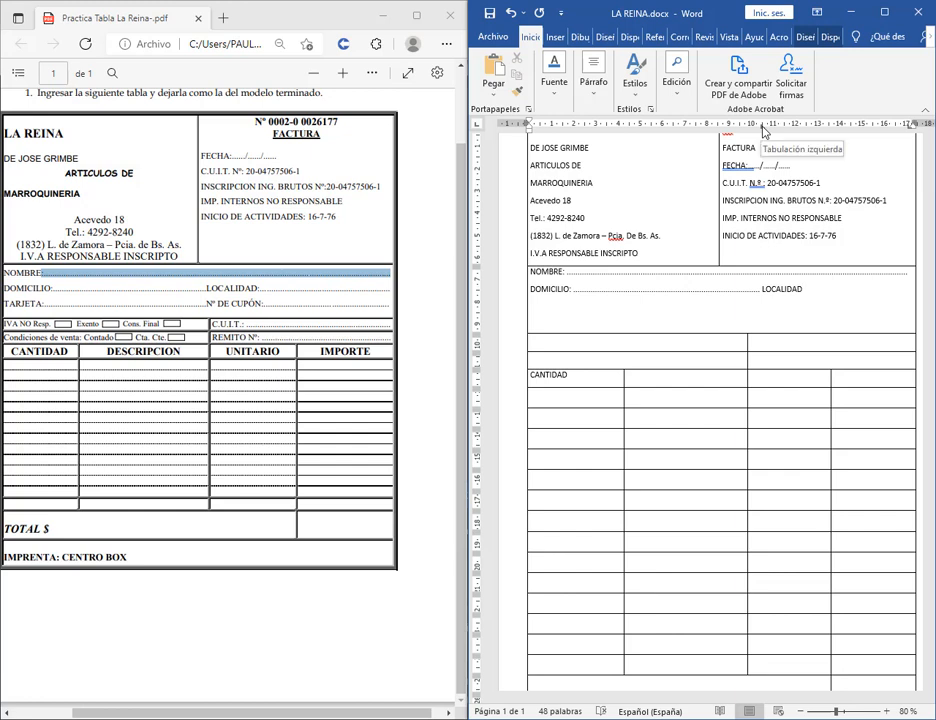
Shift the LOCALIDAD tab stop, try a dotted fill after it, then undo the change.
left_click_drag(763, 131, 742, 131)
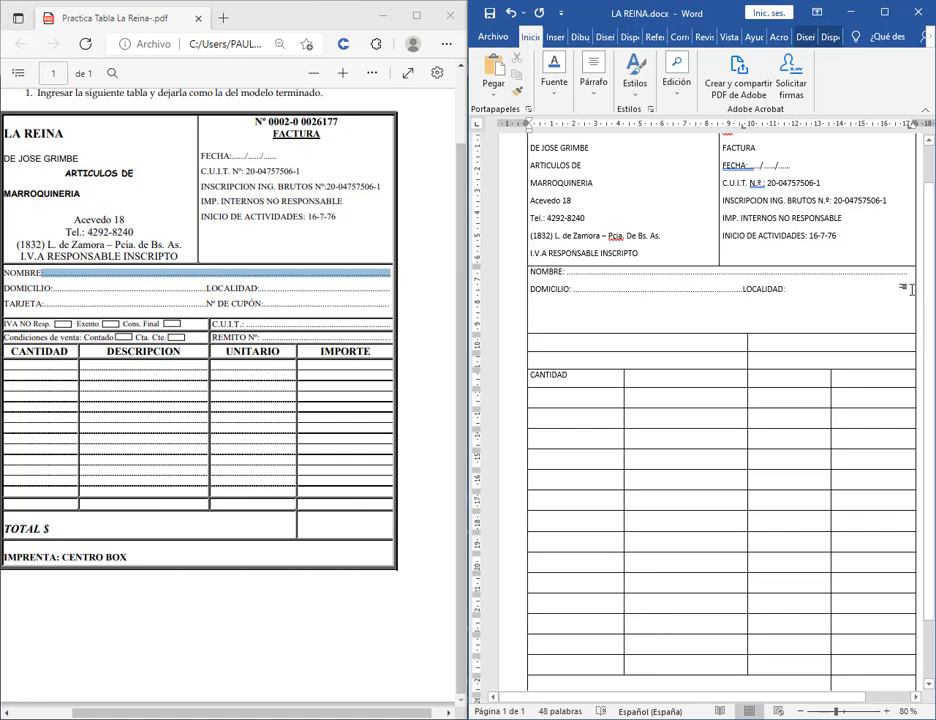
key("ctrl+2")
left_click_drag(902, 111, 917, 141)
left_click_drag(883, 184, 910, 142)
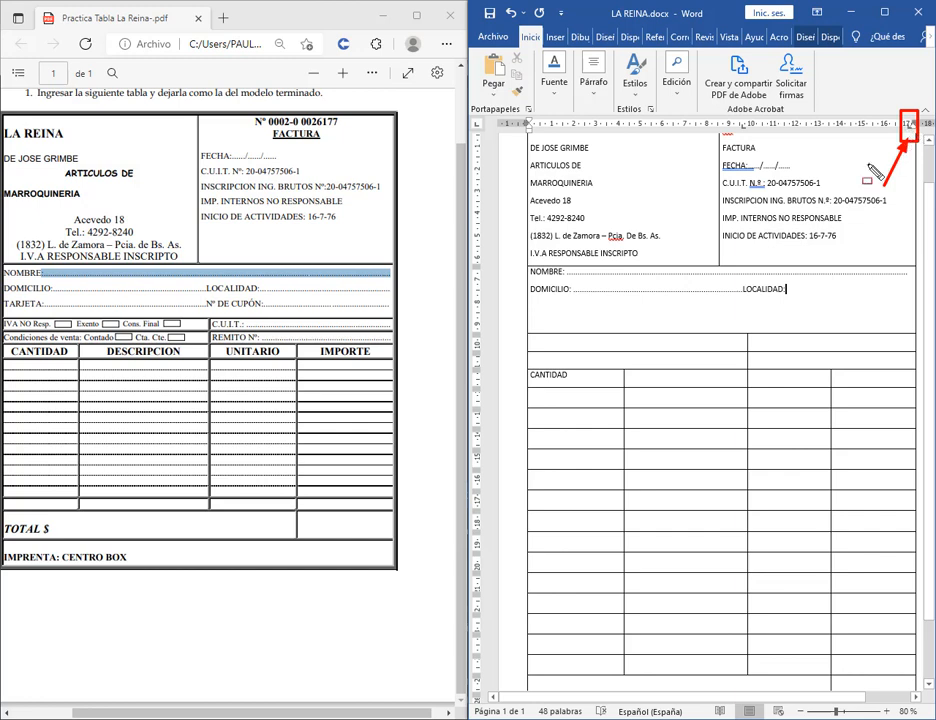
key("e")
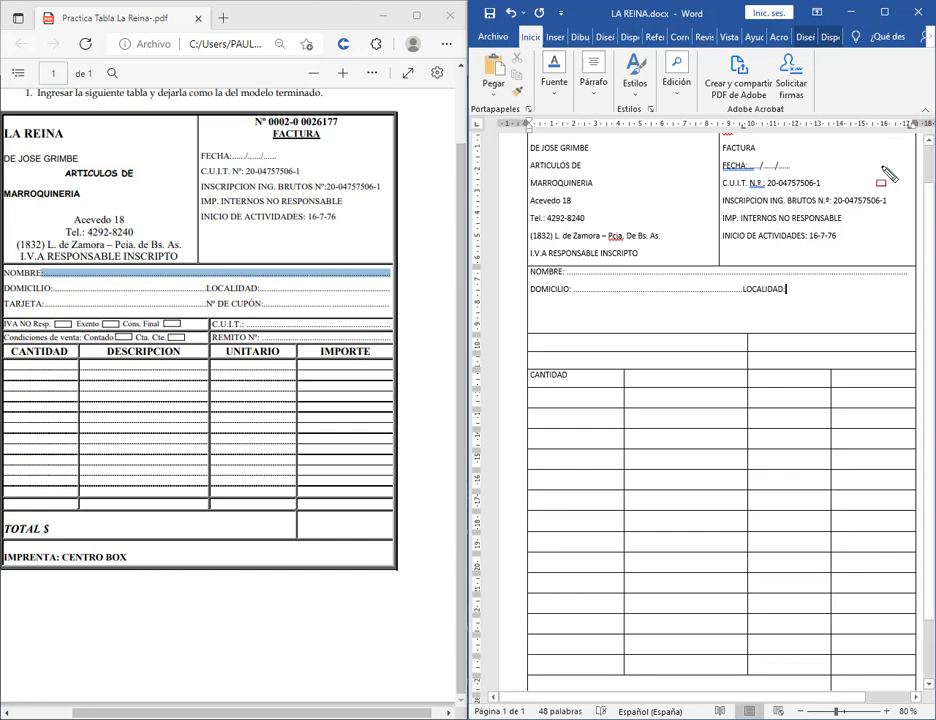
key("Tab")
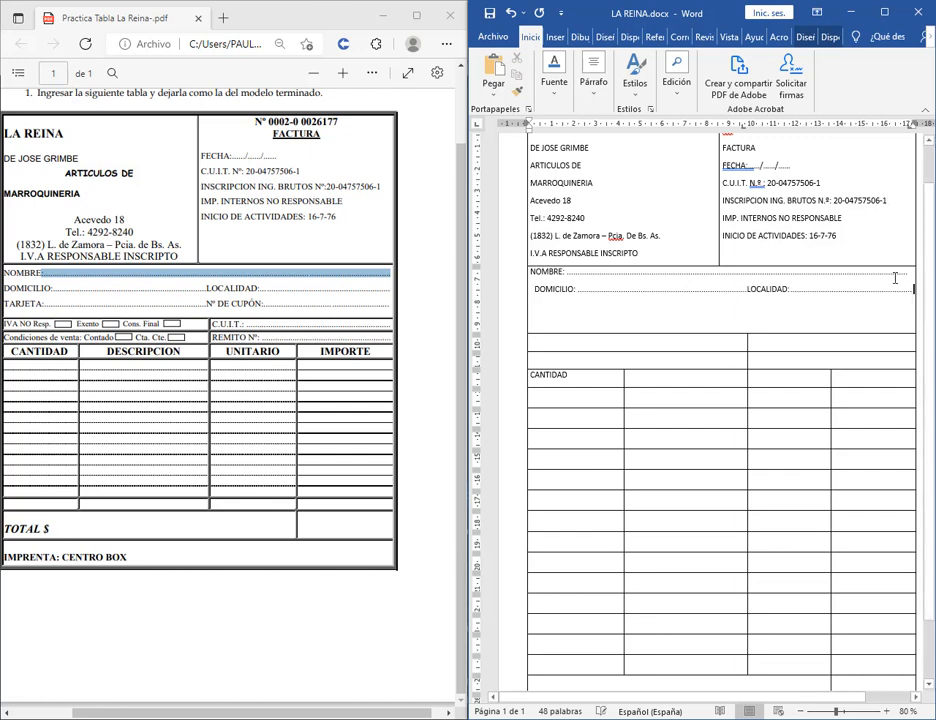
key("ctrl+z")
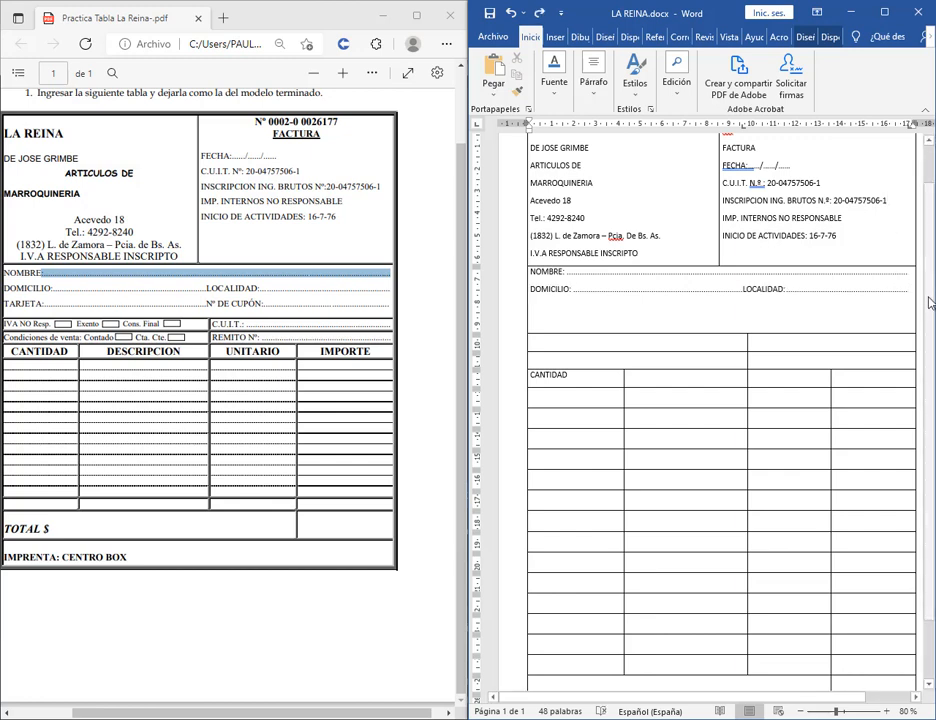
key("ctrl+shift+d")
left_click_drag(913, 282, 908, 307)
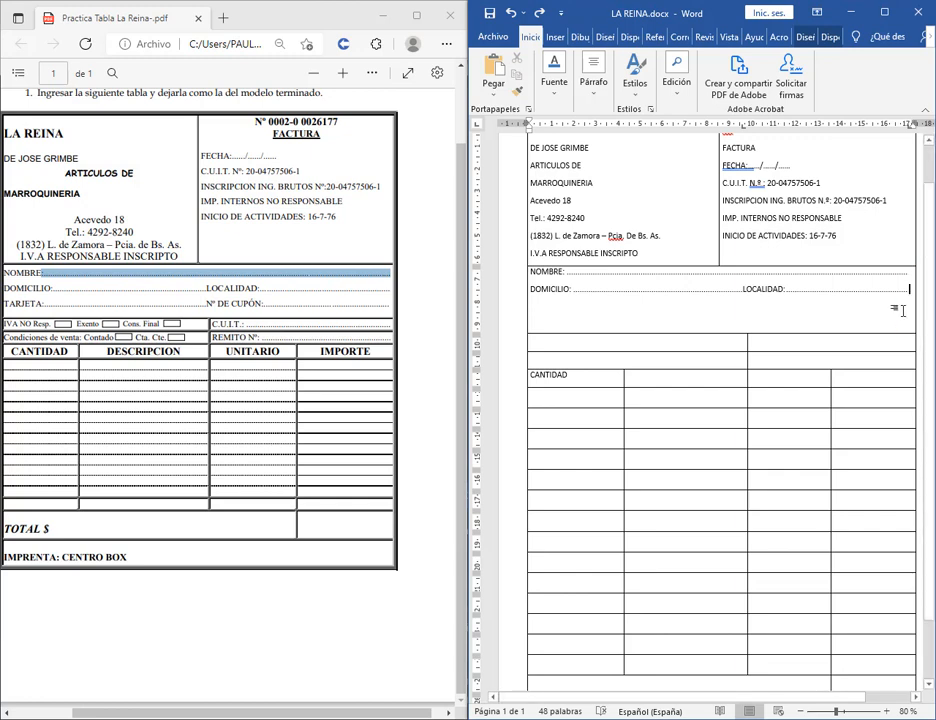
Type TARJETA: on the empty line below DOMICILIO.
left_click(902, 311)
type("t")
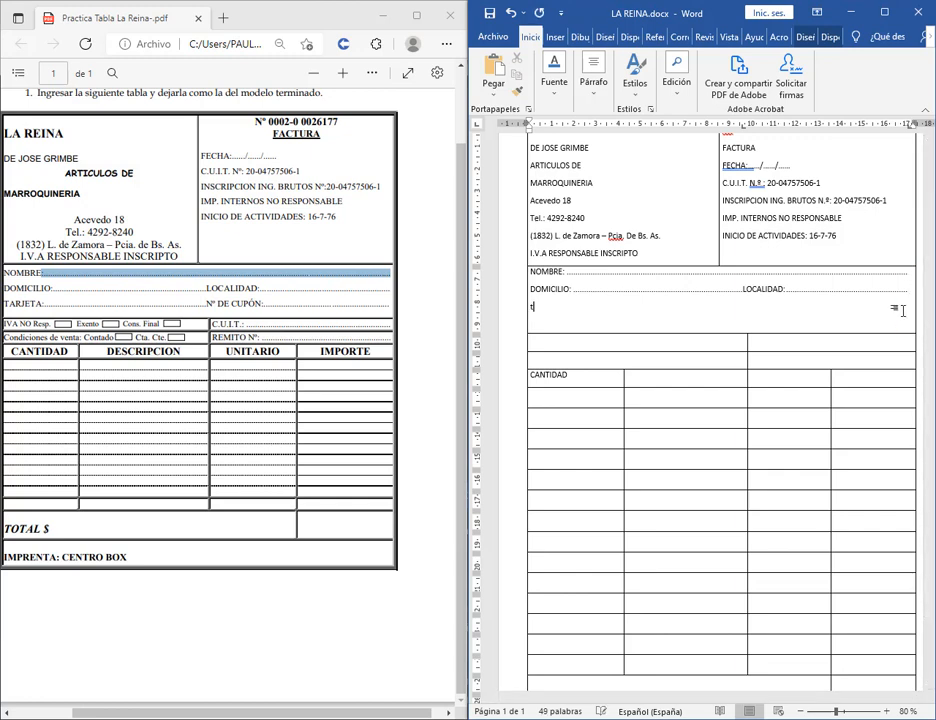
key("BackSpace")
type("TARJETA:")
mouse_move(735, 115)
left_mouse_down()
mouse_move(791, 144)
mouse_move(920, 145)
left_mouse_up()
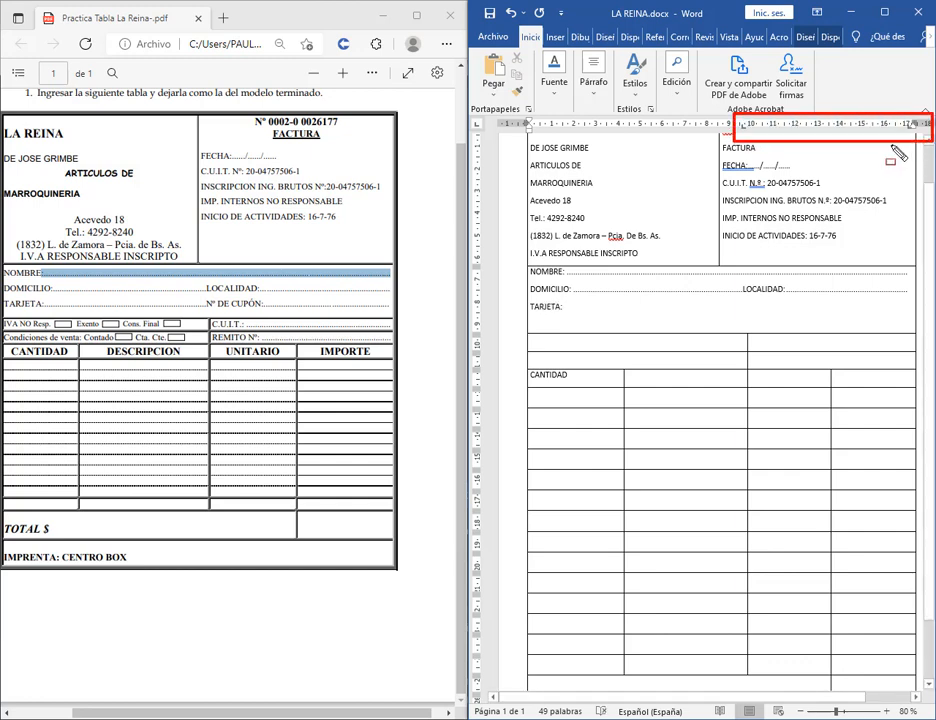
key("Escape")
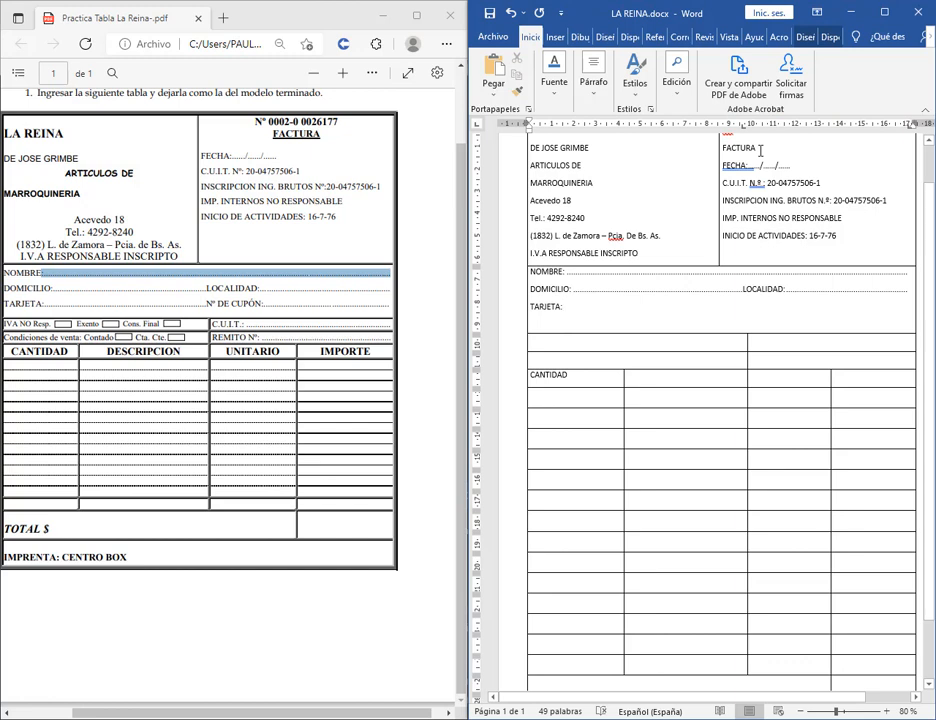
Add dotted leaders running to 'Nº DE CUPÓN:' and the row edge, then an empty line.
key("Tab")
type("N")
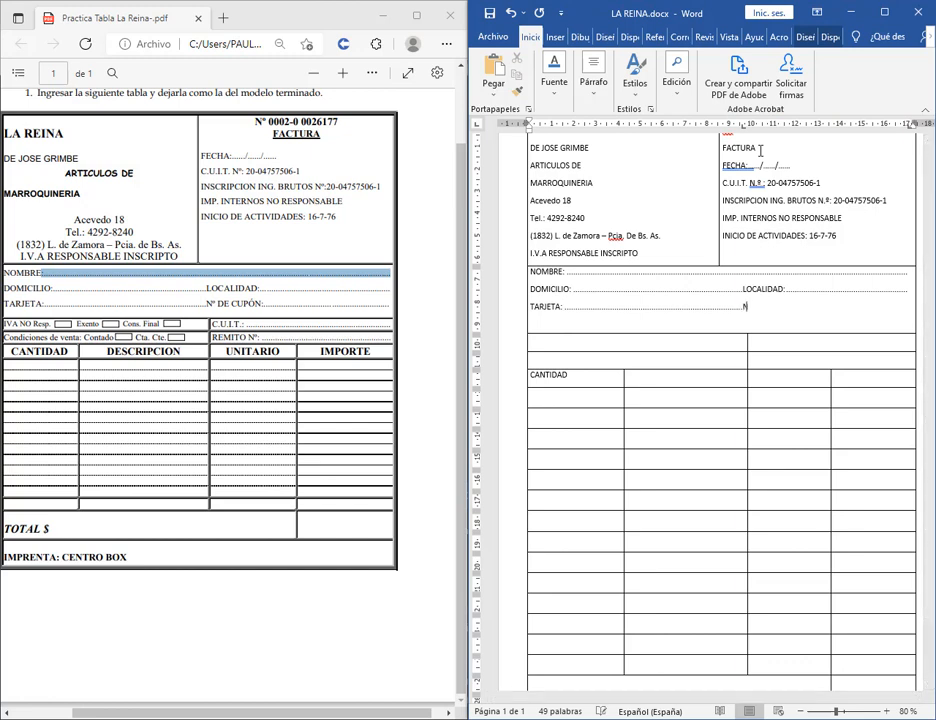
type("º DE CUP")
type("ÓN")
type(":")
key("Tab")
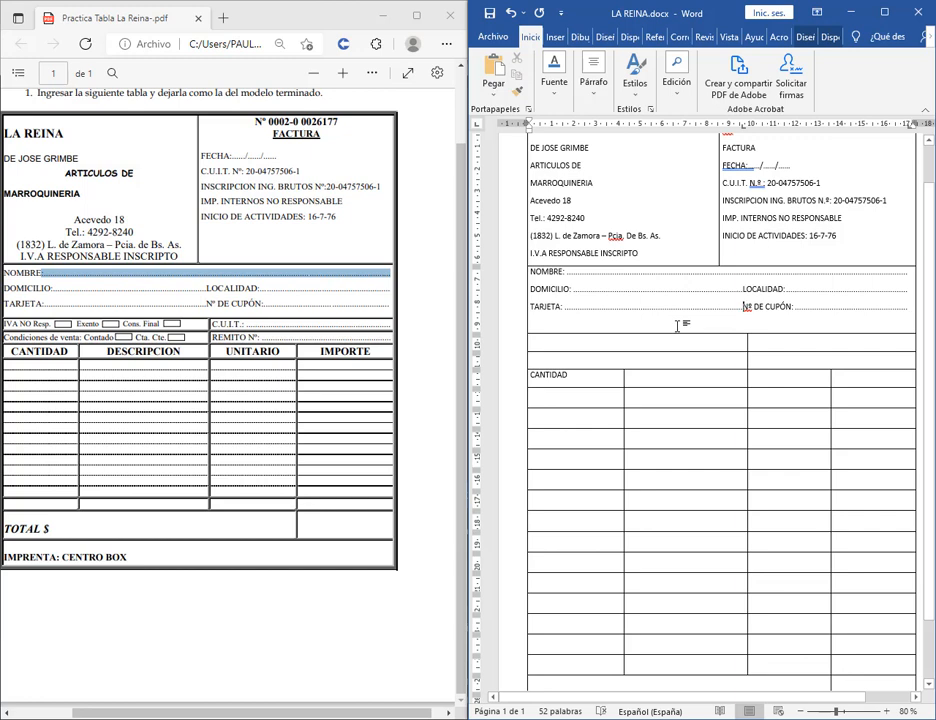
key("Return")
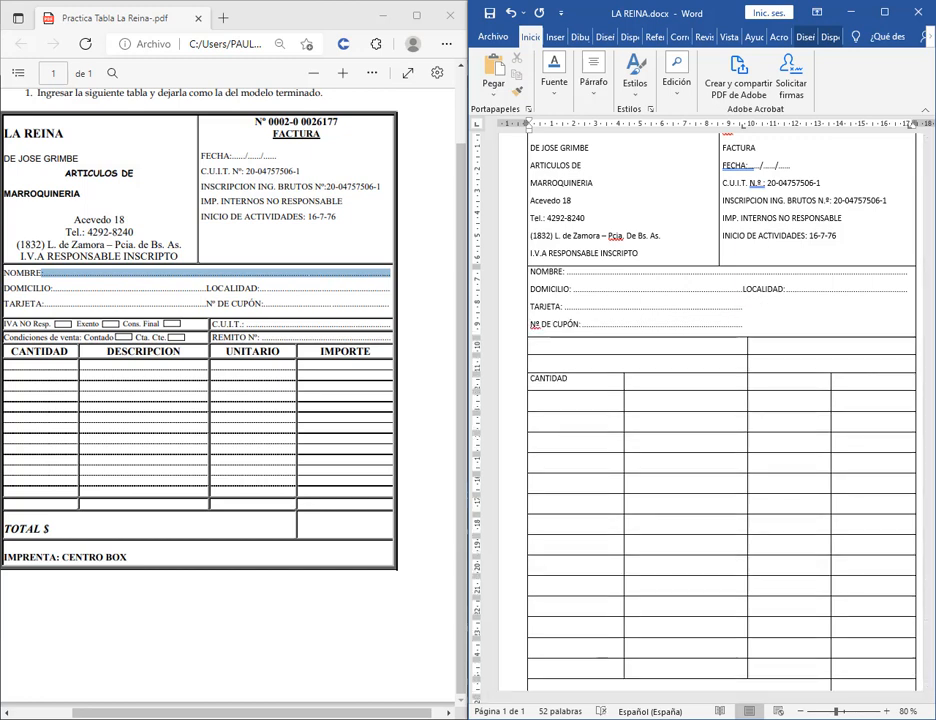
key("BackSpace")
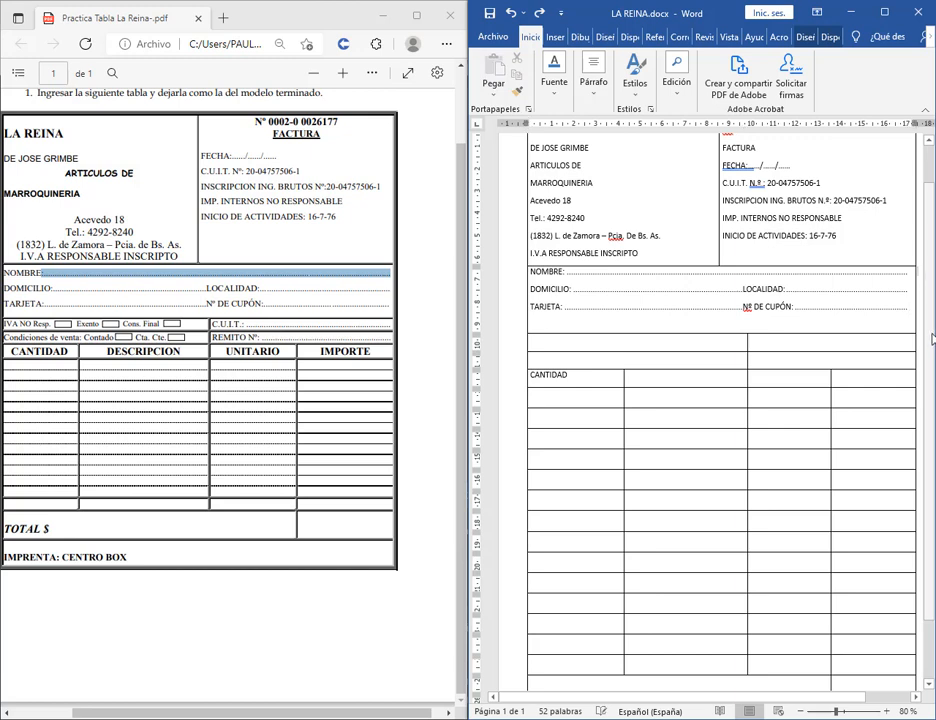
left_click(913, 307)
key("Return")
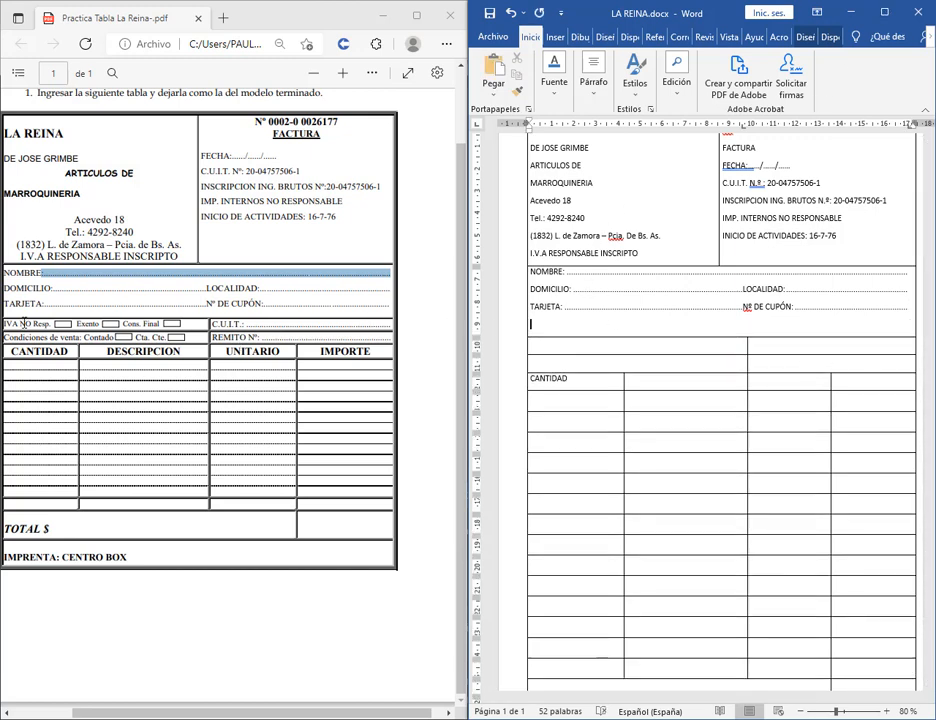
Type 'IVA NO Res.p' and 'Condiciones de venta: Contado' in the rows above CANTIDAD.
left_click(566, 347)
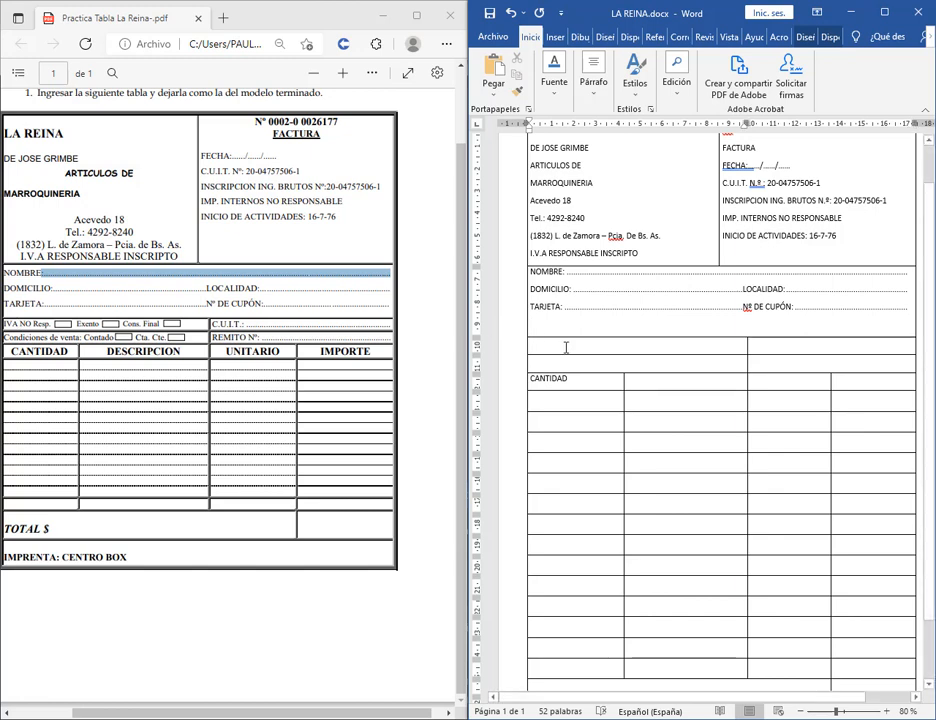
type("IVA NO r")
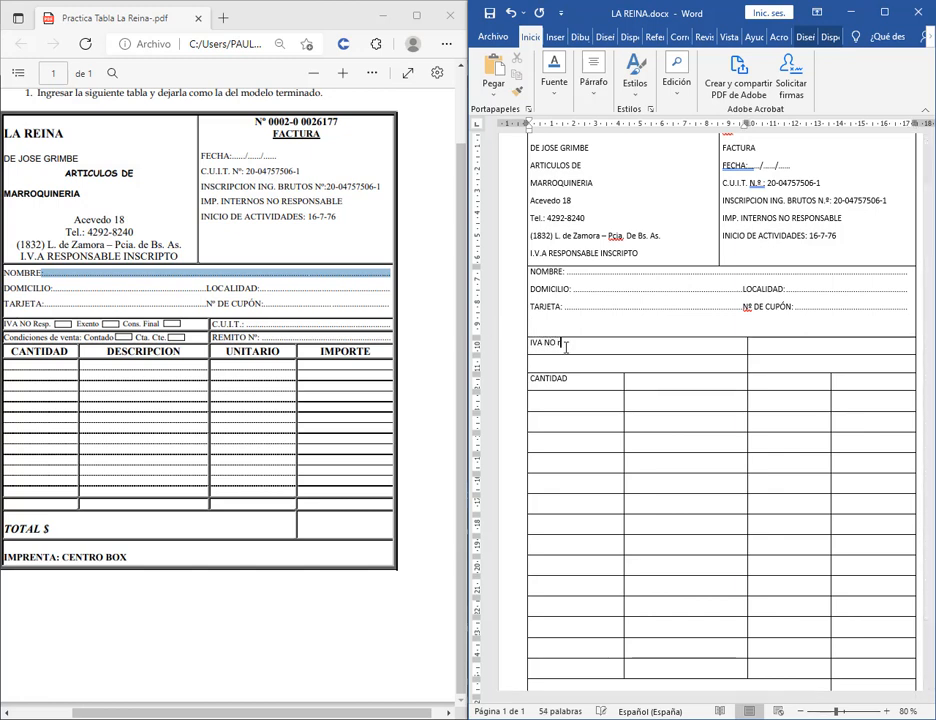
type("Res.p")
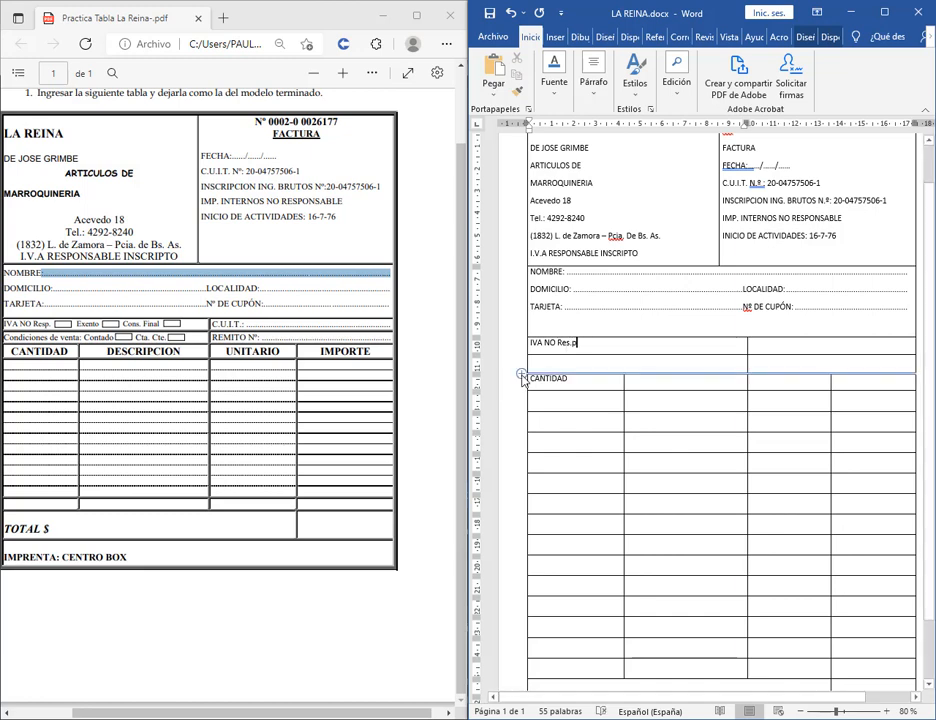
left_click(539, 363)
type("Cond")
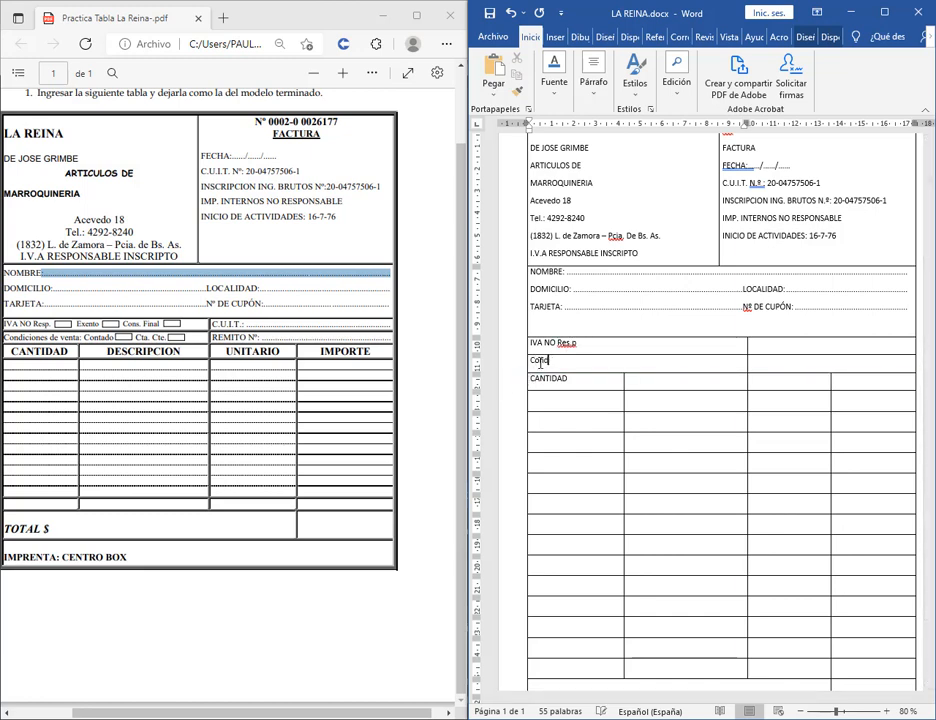
type("iciones de venta: Contado")
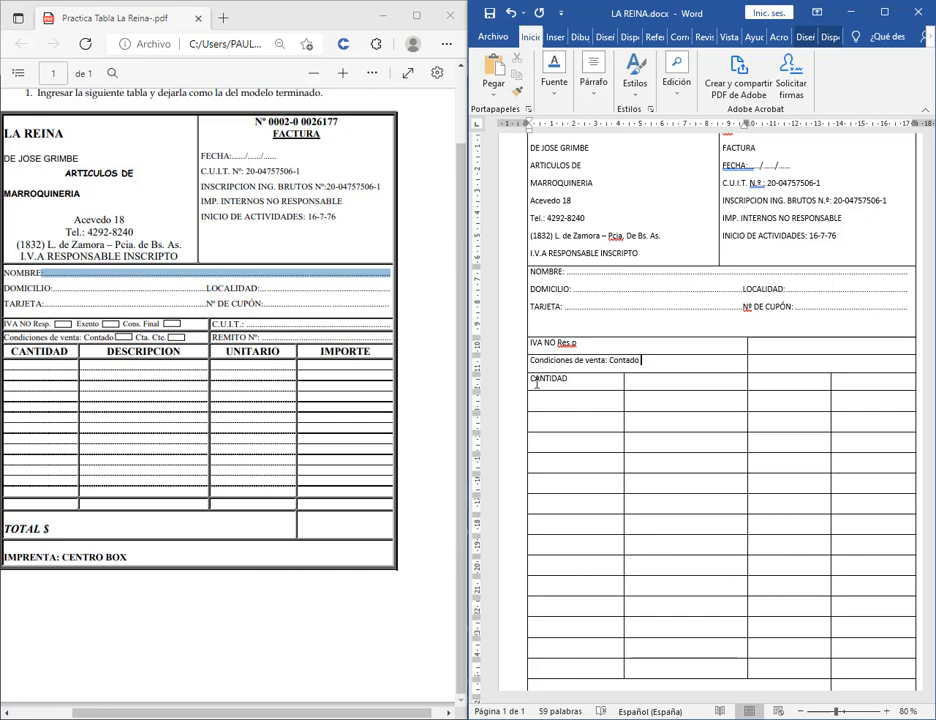
left_click_drag(47, 321, 76, 332)
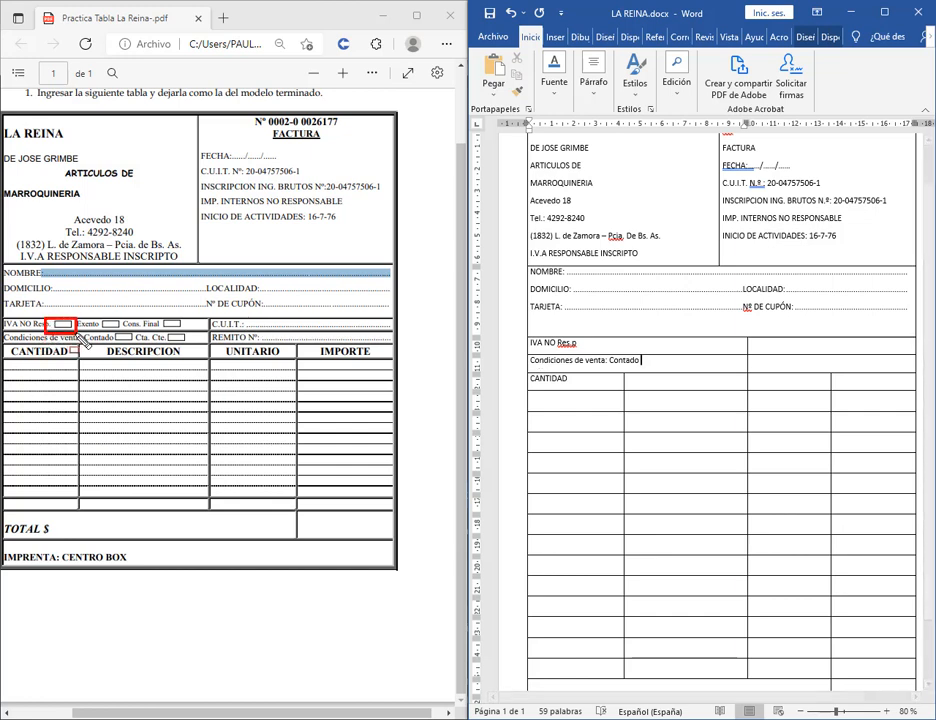
key("Escape")
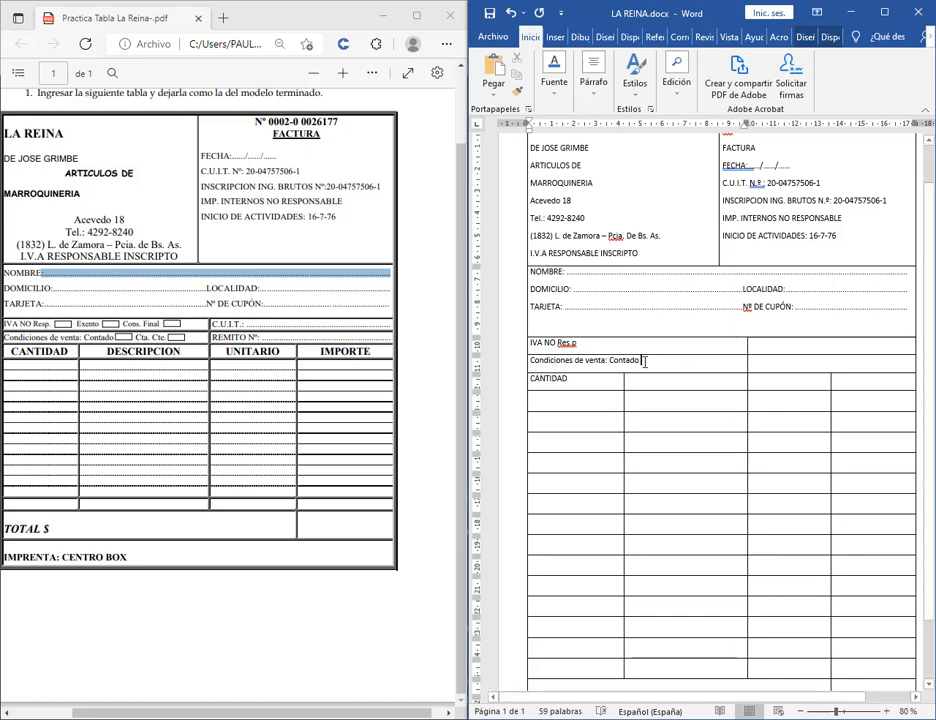
Set the 6,99 cm stop to Izquierda with leader 1 Ninguno in Tabulaciones.
double_click(686, 126)
left_click(432, 240)
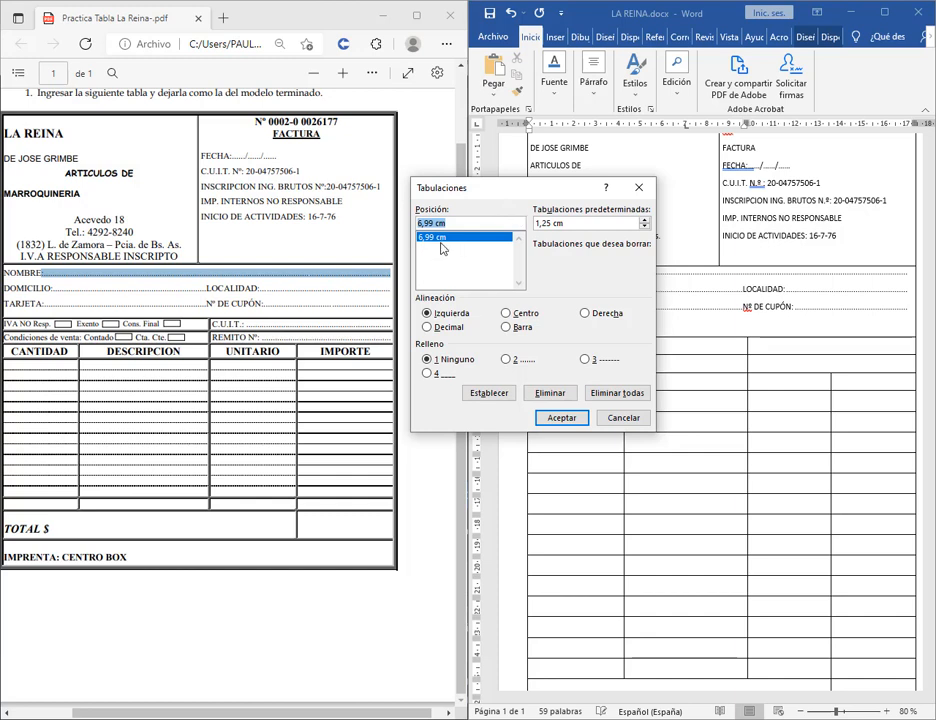
left_click_drag(514, 190, 352, 178)
left_click(274, 347)
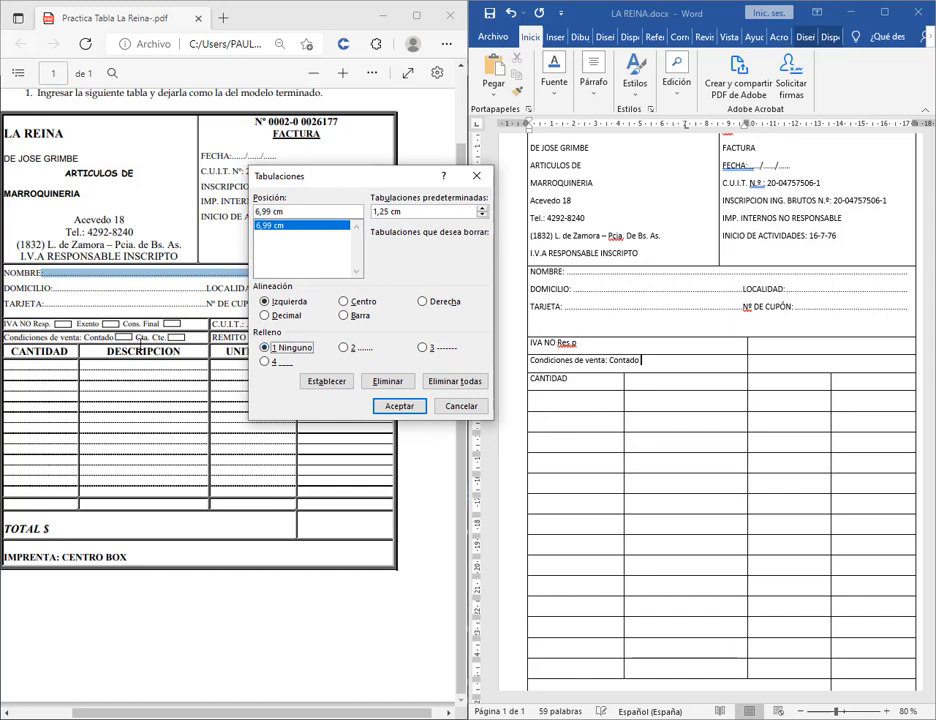
left_click(420, 408)
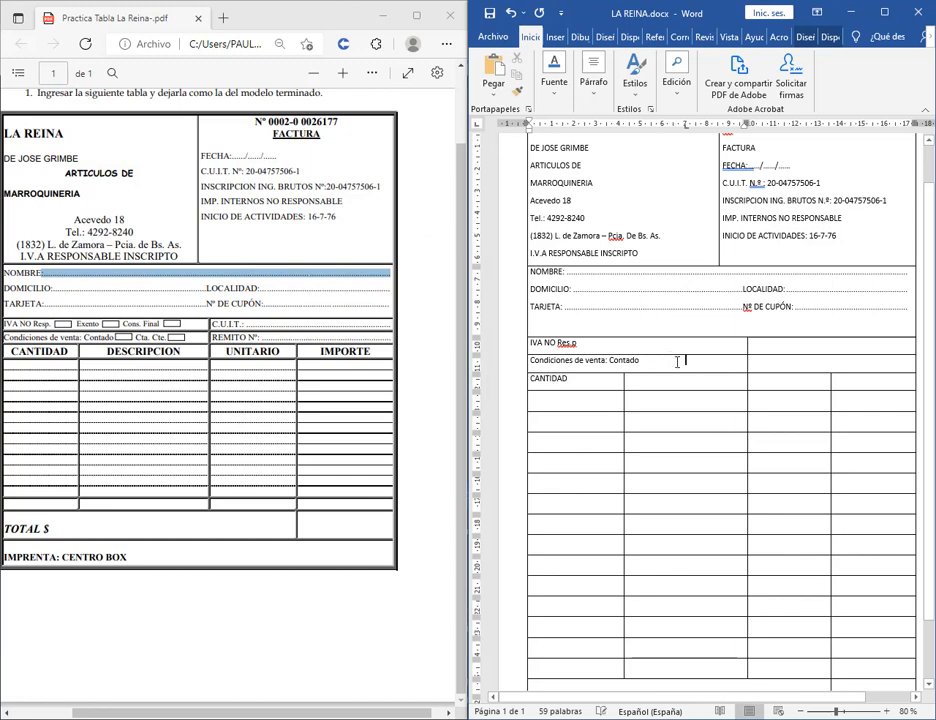
Finish Cta. Cte. and type 'Excento Cons. Final.' after IVA NO Res.p, trimming extra spaces.
type("Cta. Cte.")
mouse_move(685, 124)
left_mouse_down()
mouse_move(675, 133)
mouse_move(700, 130)
mouse_move(683, 128)
left_mouse_up()
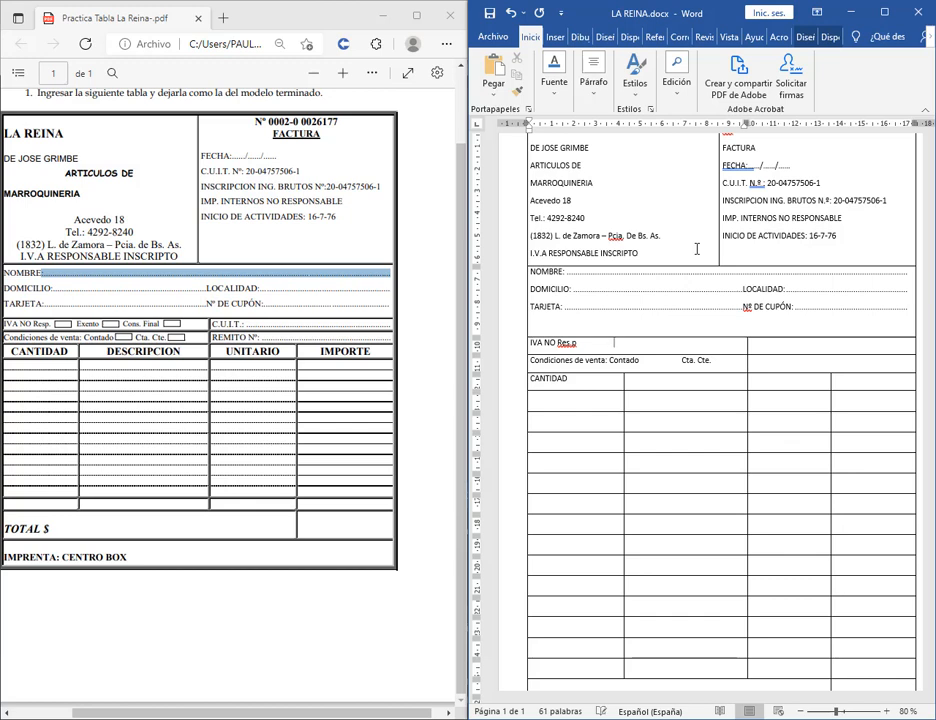
type("Excento        Cons. Final.")
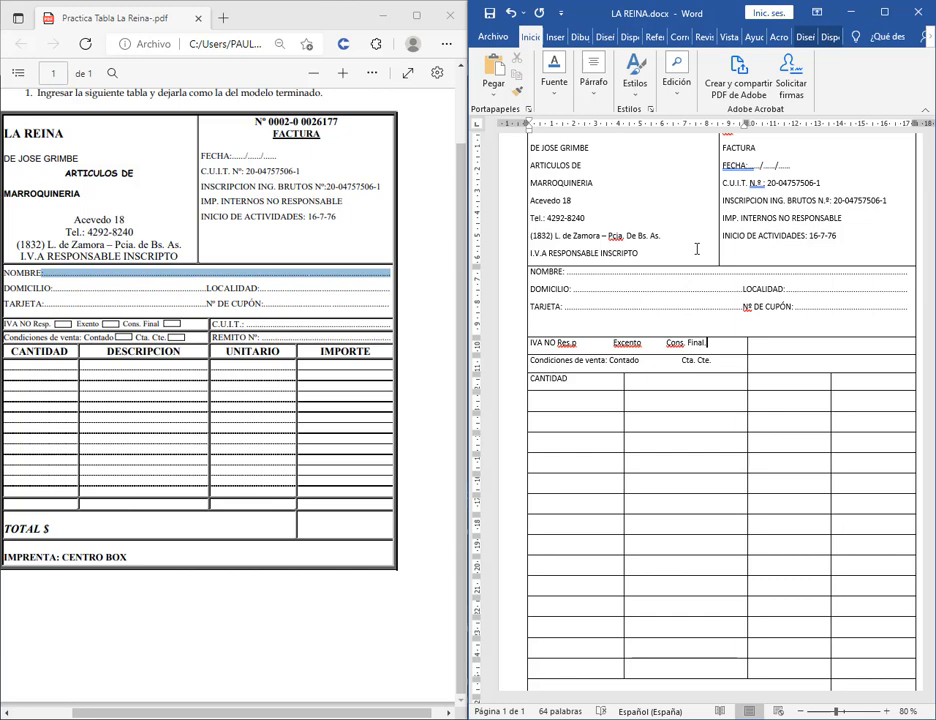
left_click(607, 340)
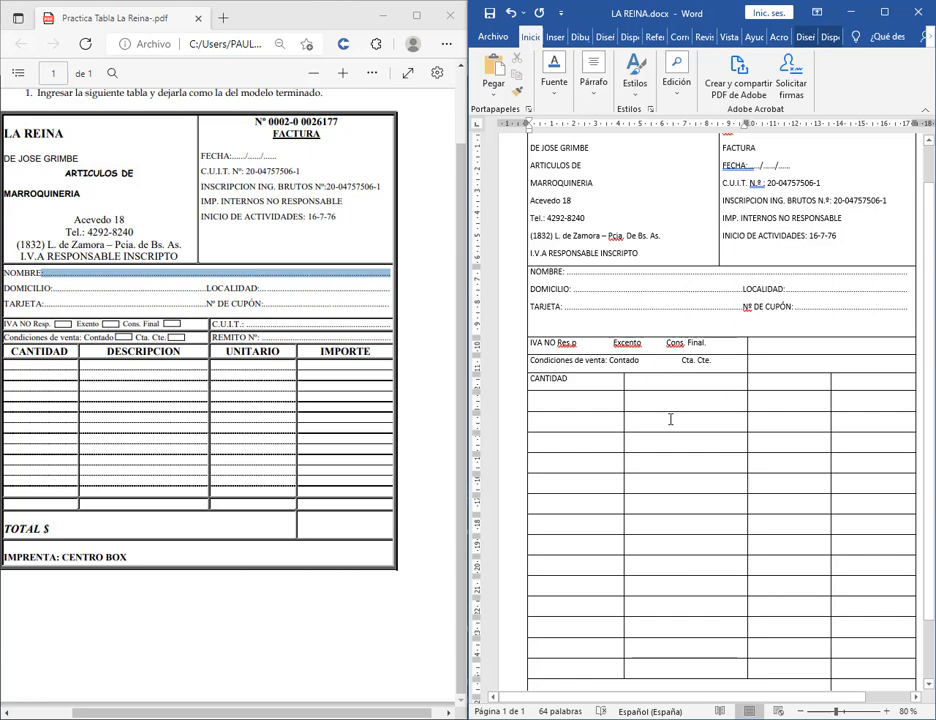
key("BackSpace")
key("BackSpace")
key("BackSpace")
key("BackSpace")
key("BackSpace")
key("BackSpace")
Delete Excento and Cons. Final., then re-enter Excento at a tab stop moved left.
left_click(653, 343)
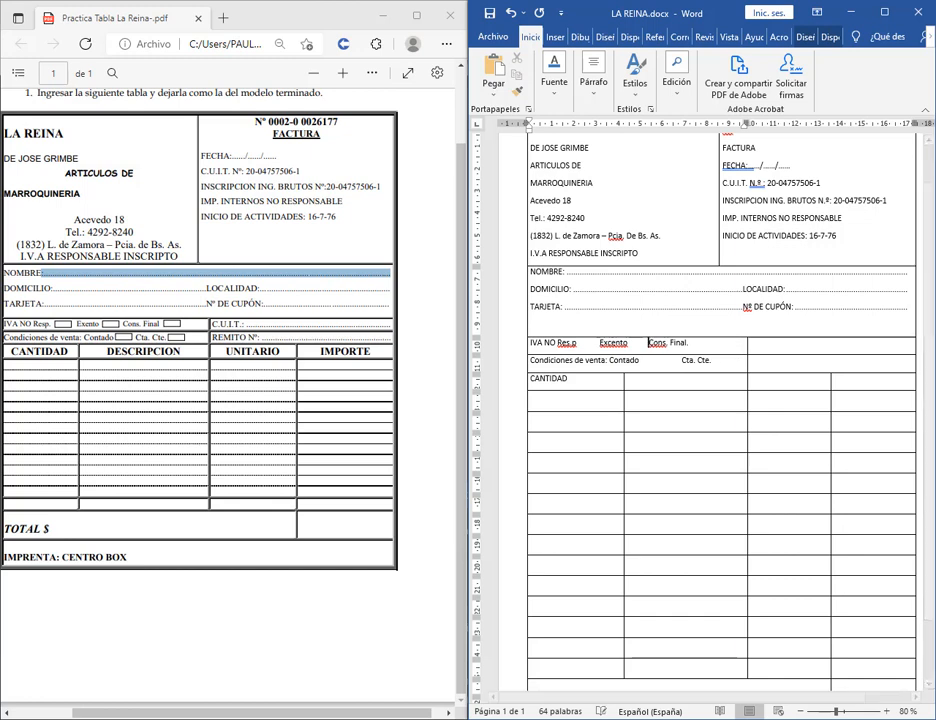
left_click_drag(685, 343, 576, 343)
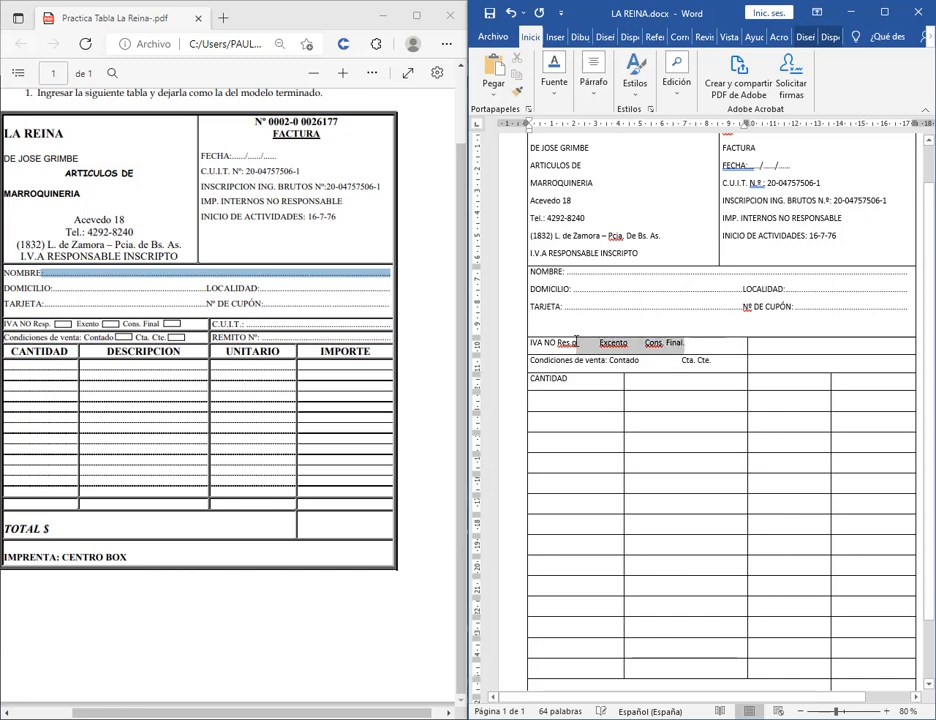
key("Delete")
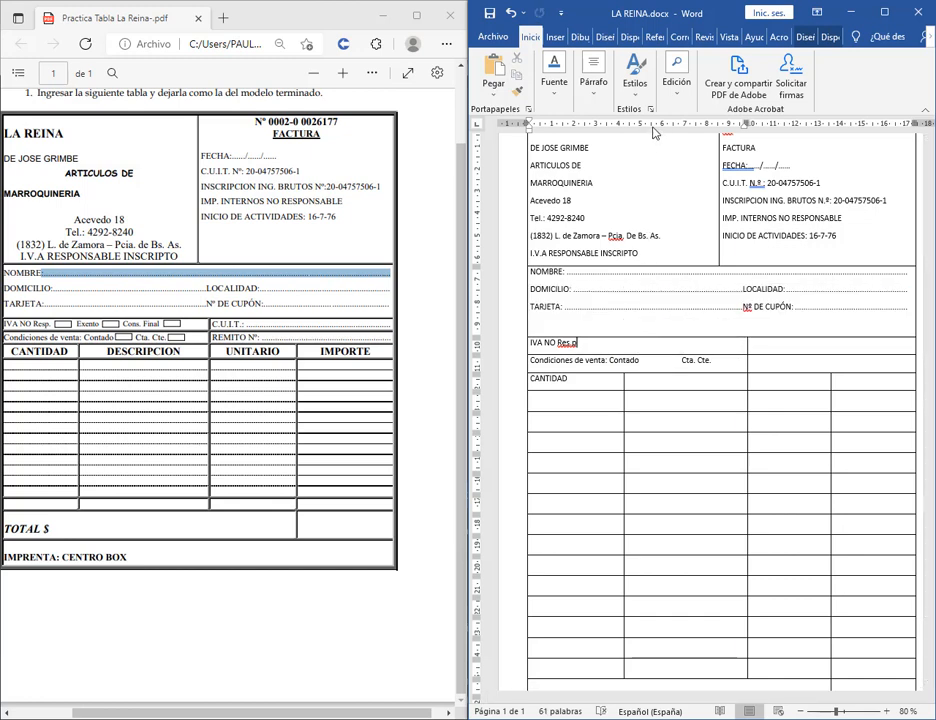
mouse_move(655, 133)
left_mouse_down()
mouse_move(626, 138)
mouse_move(623, 163)
left_mouse_up()
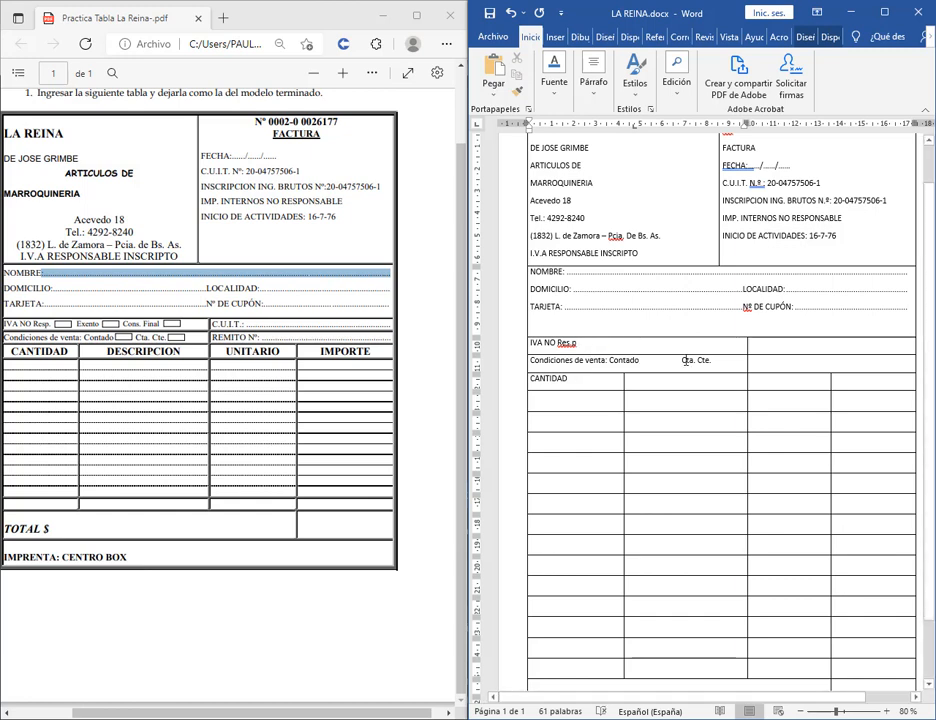
type("Excento")
left_click_drag(636, 127, 622, 126)
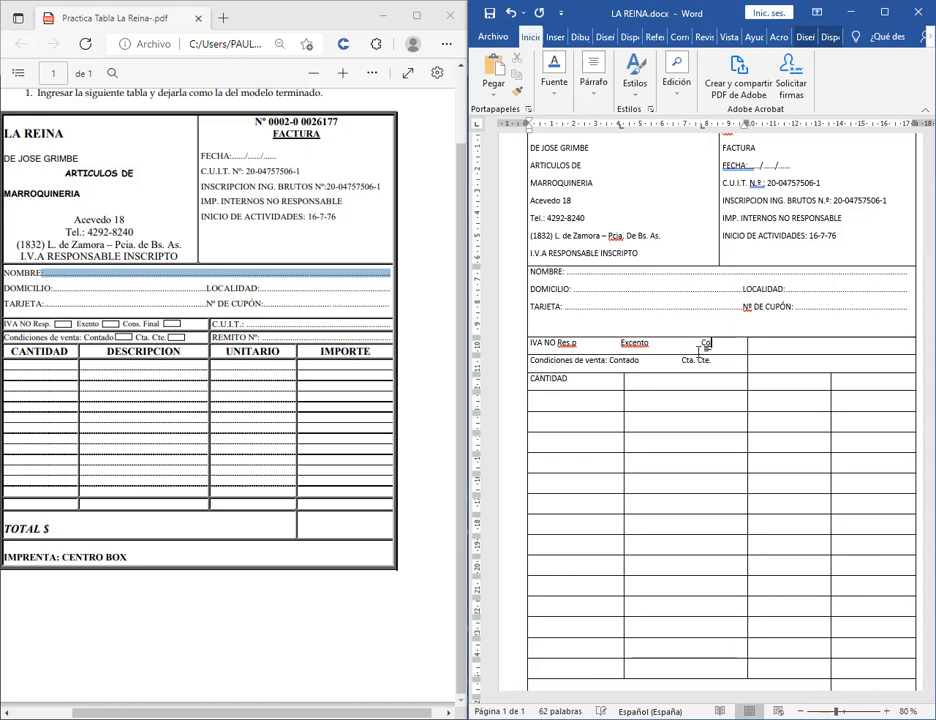
type(". Fia")
mouse_move(620, 126)
left_mouse_down()
mouse_move(600, 132)
mouse_move(637, 131)
mouse_move(597, 137)
mouse_move(633, 131)
mouse_move(610, 131)
left_mouse_up()
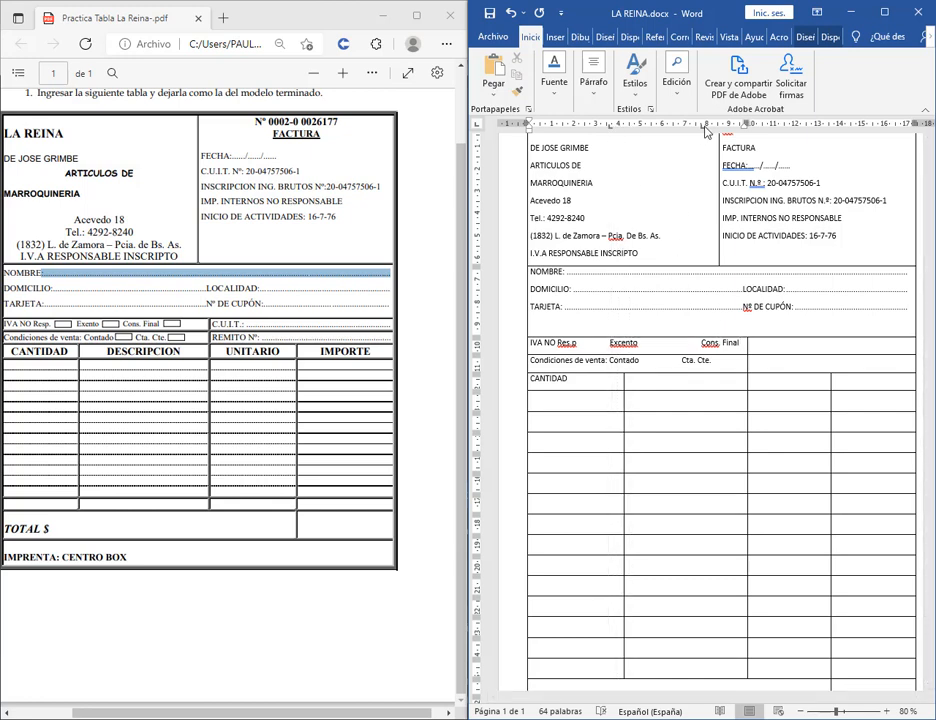
Move the Cons. Final tab stop slightly left and go to the empty cell beside it.
left_click_drag(702, 127, 677, 129)
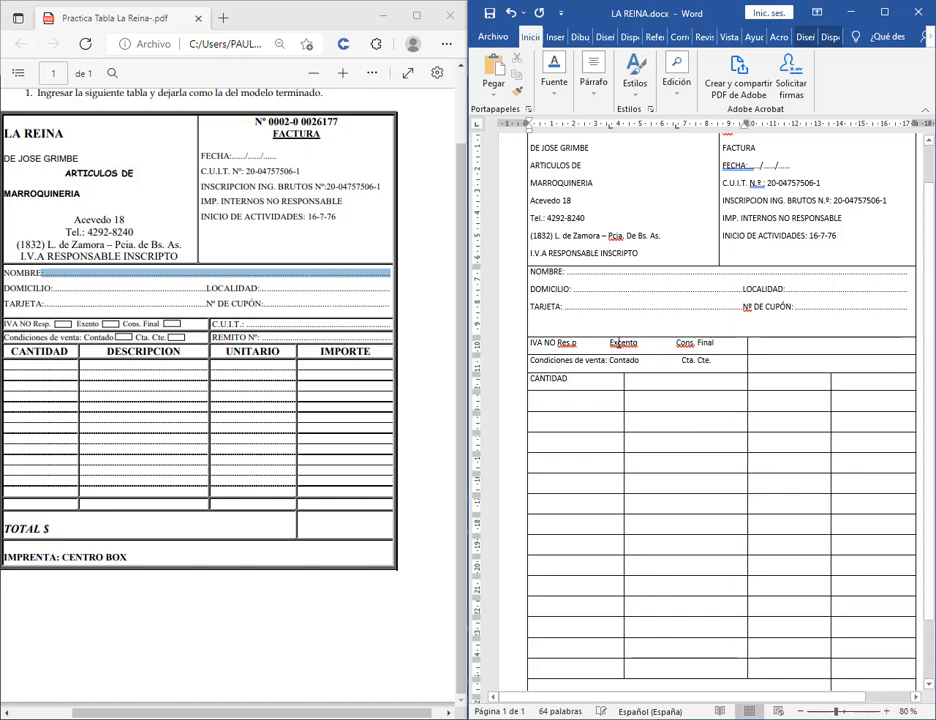
left_click(782, 346)
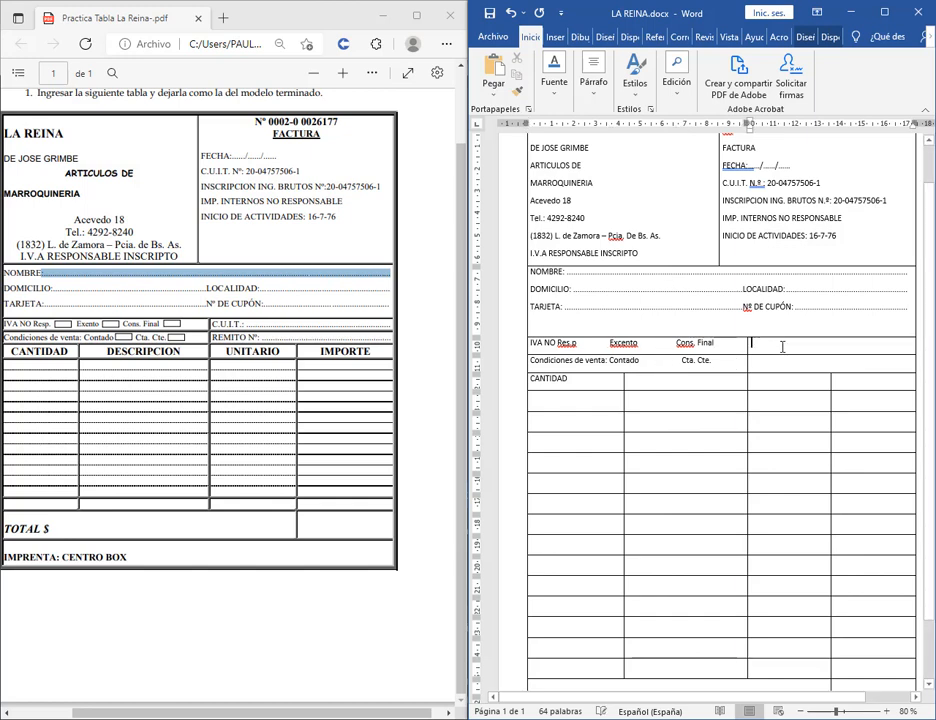
left_click(609, 343)
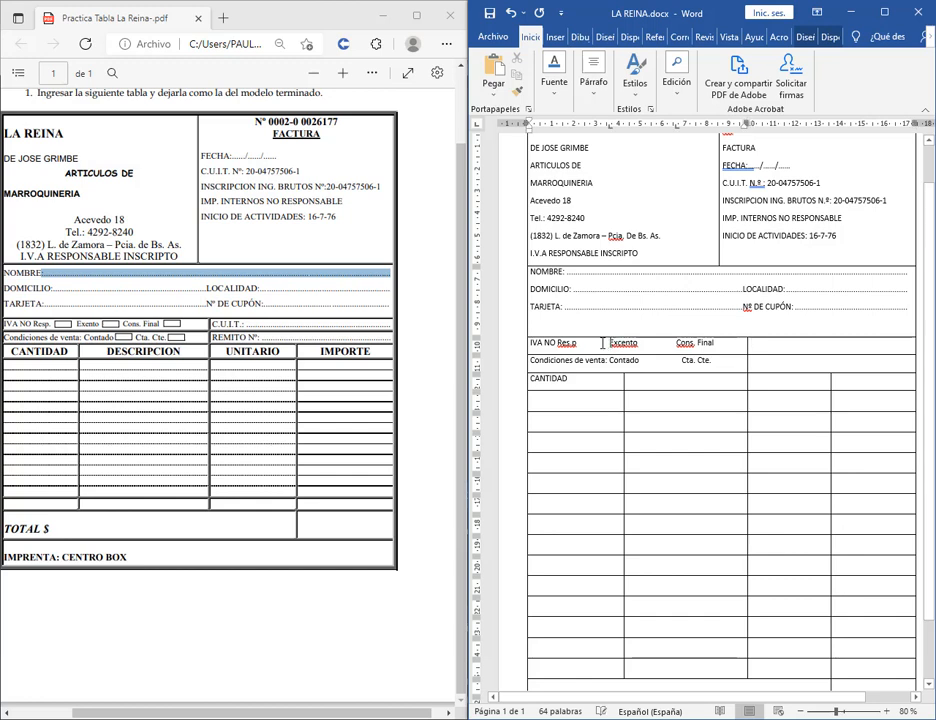
left_click(782, 350)
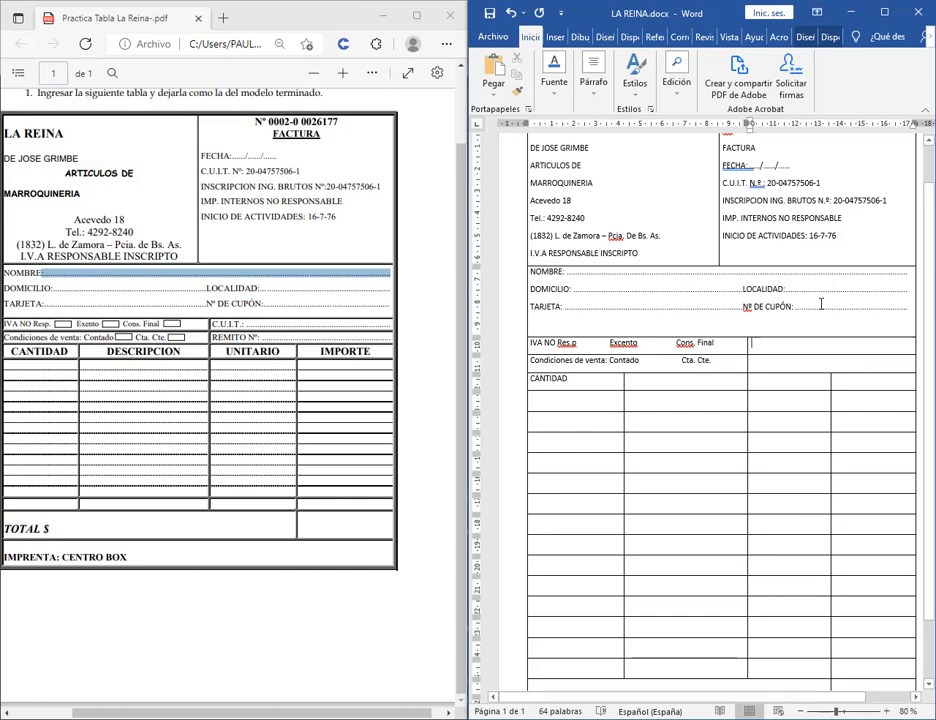
Maximize and zoom Word, then type 'IVA NO Res.p.' in the right-hand cell.
type("IVA")
key("super+Up")
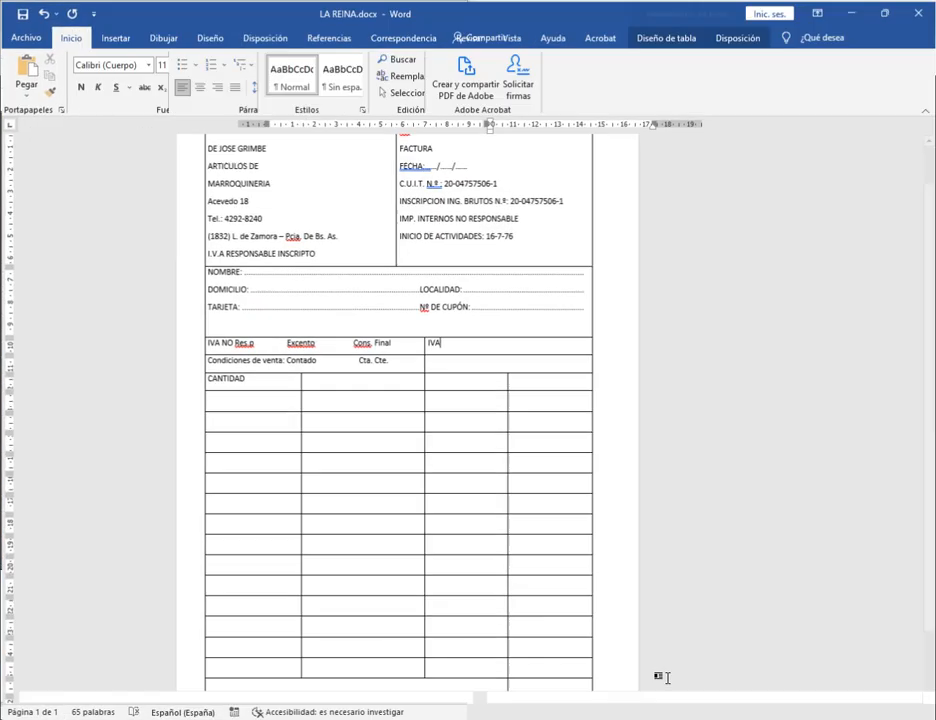
left_click(897, 711)
left_click(897, 711)
left_click(897, 711)
left_click(897, 711)
left_click(897, 711)
left_click(897, 711)
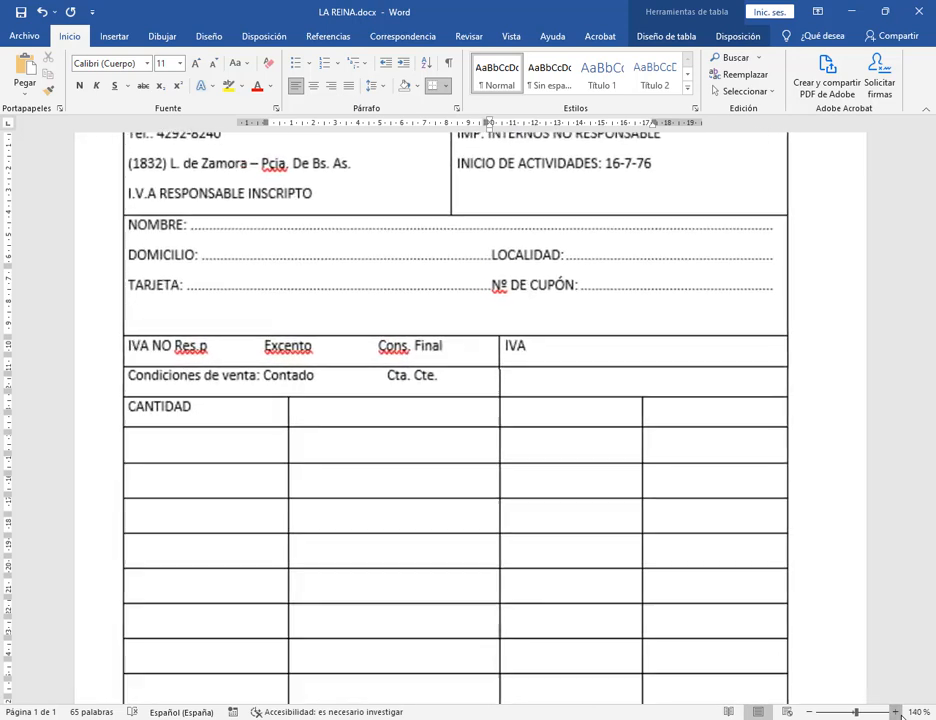
left_click(897, 711)
left_click(897, 711)
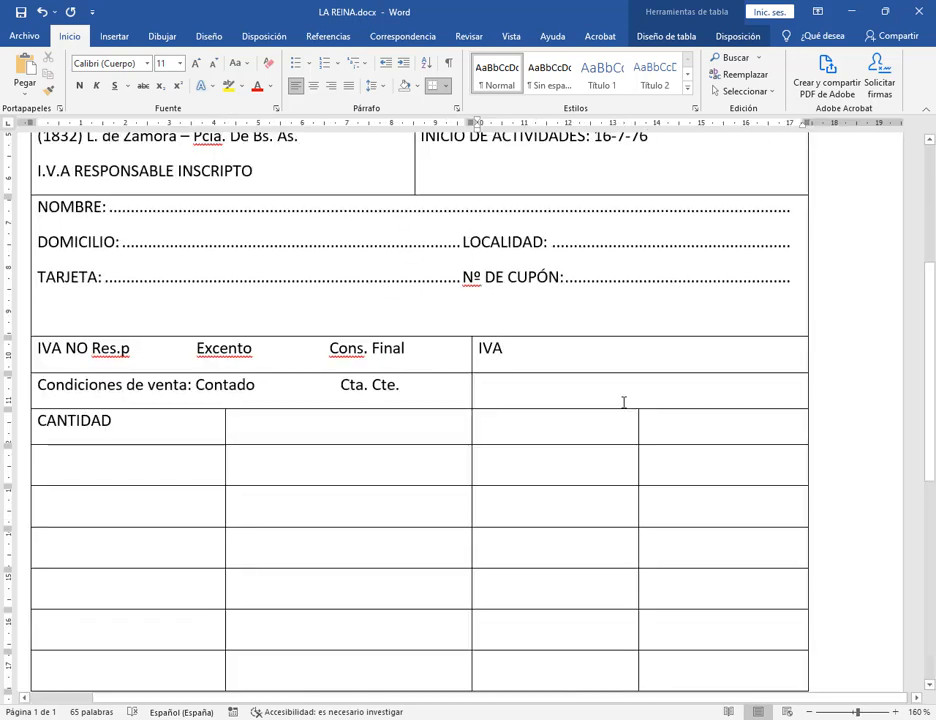
type("NO Tes")
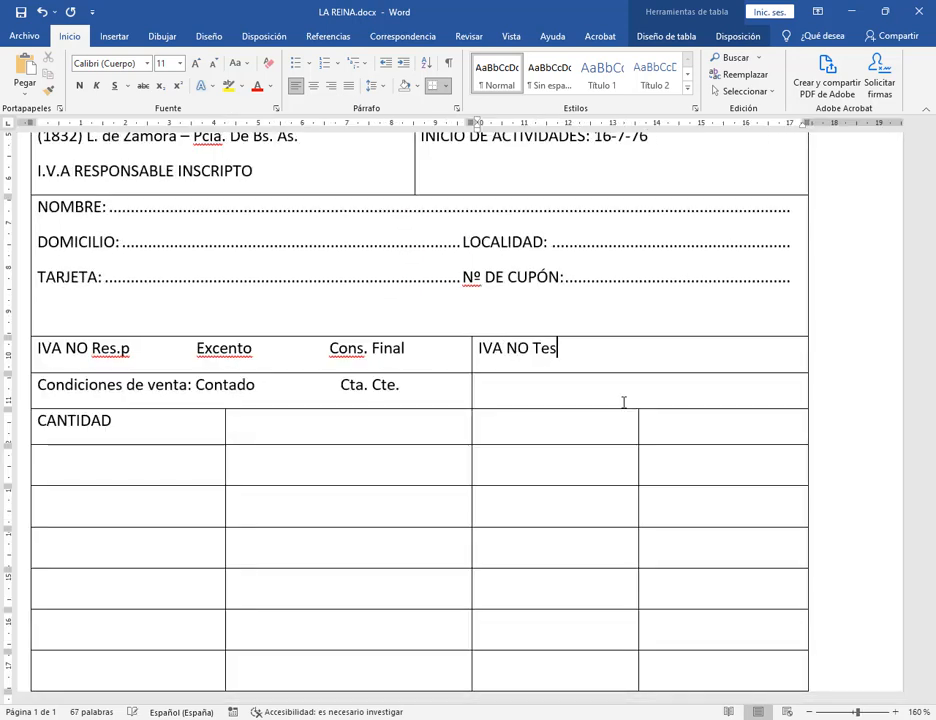
key("BackSpace")
key("BackSpace")
key("BackSpace")
type("Res")
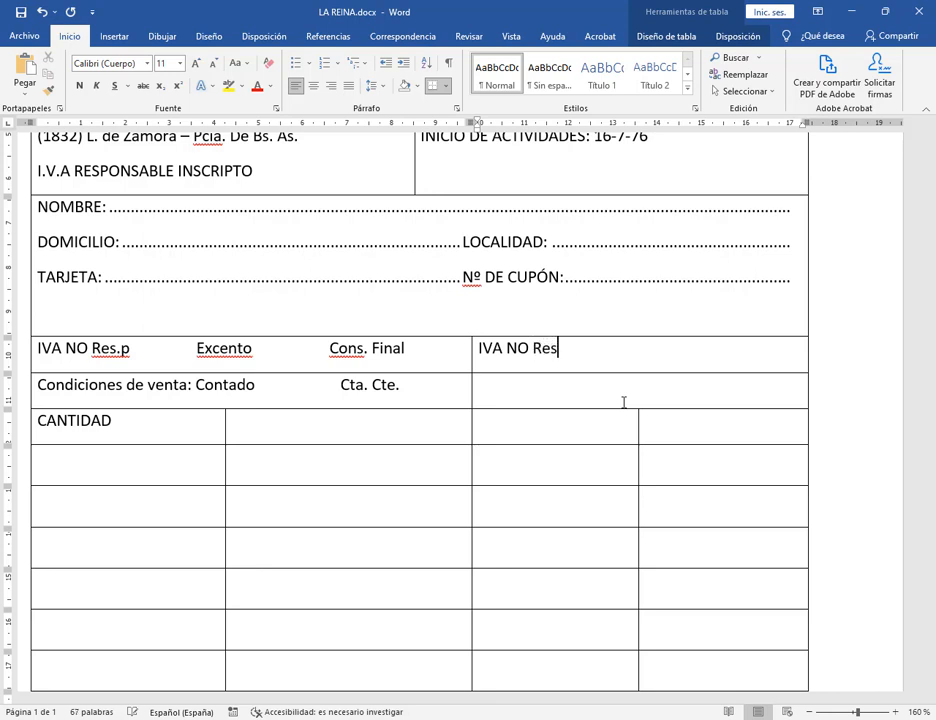
type(".p.")
Correct Res.p to Resp. in the left cell and add 'Excento Cons. Final' to the right cell.
left_click(120, 350)
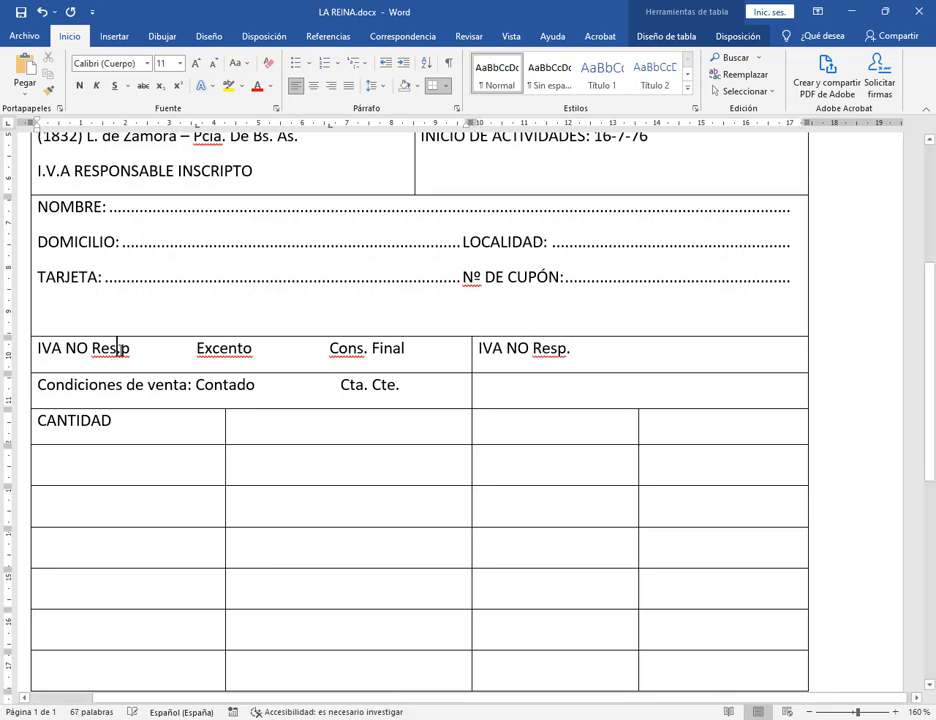
key("BackSpace")
type(".")
left_click(618, 346)
type("E")
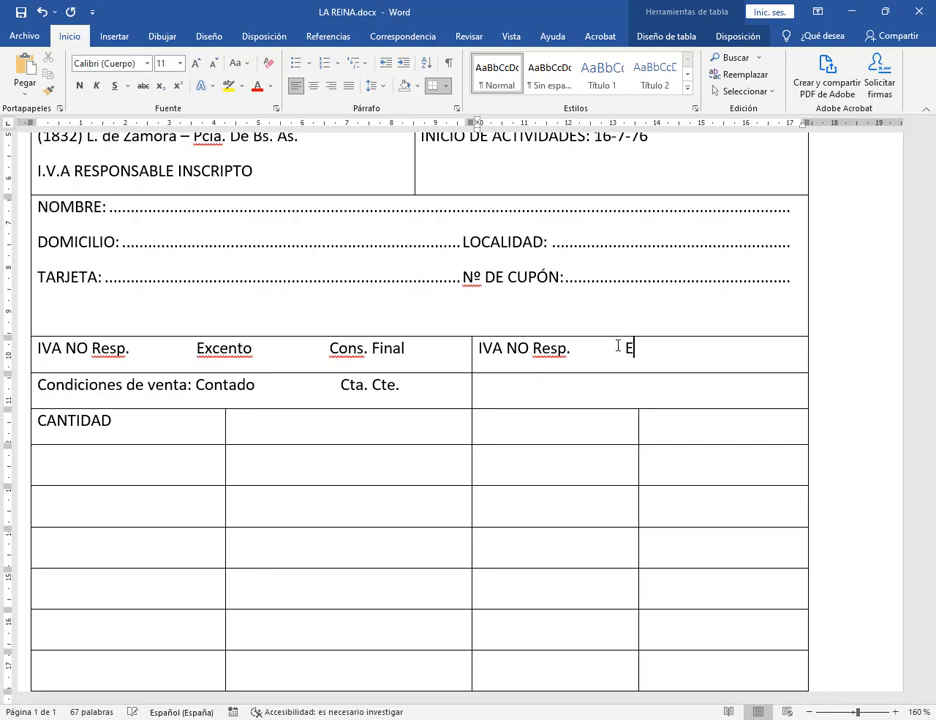
type("xcento          ")
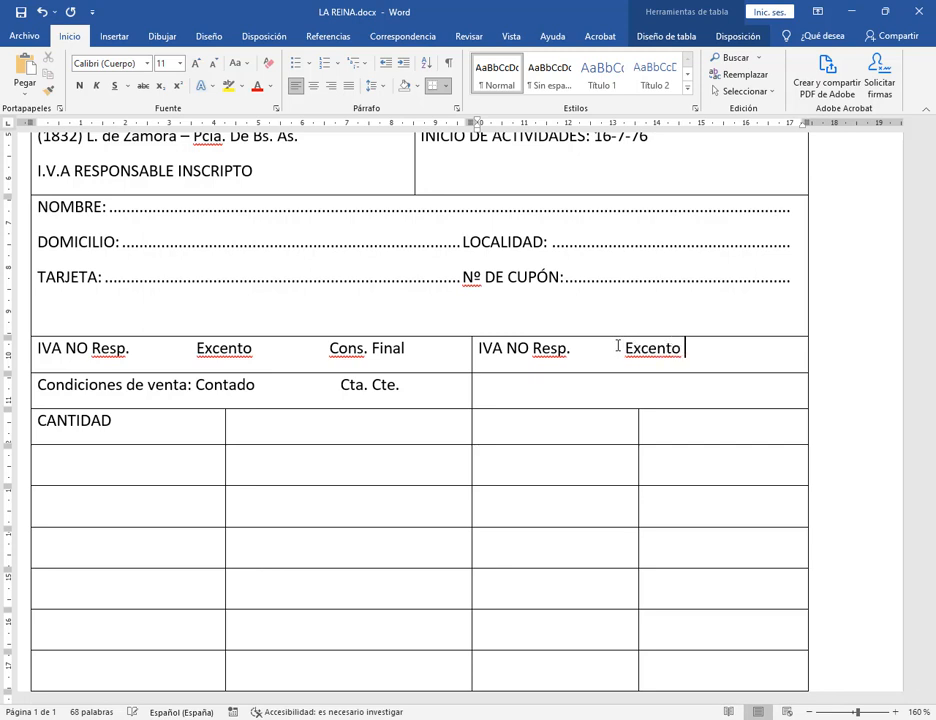
type("Cons. ")
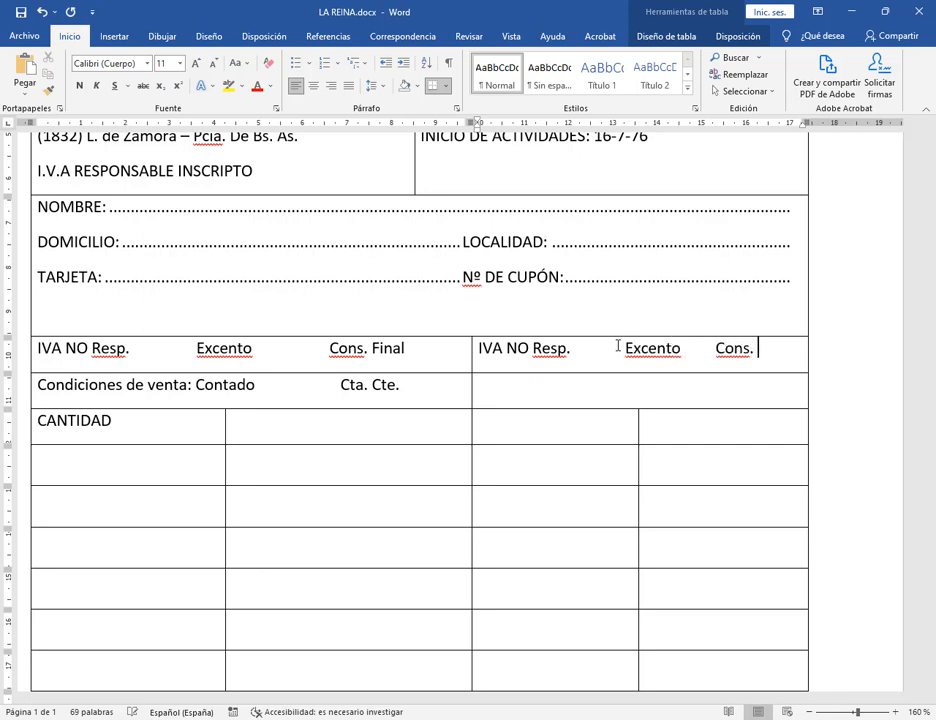
type("FInal")
key("BackSpace")
type("inal")
Draw on-screen annotation arrows to point out a feature to viewers.
key("ctrl+shift+d")
left_click_drag(438, 49, 463, 76)
left_click_drag(457, 141, 452, 76)
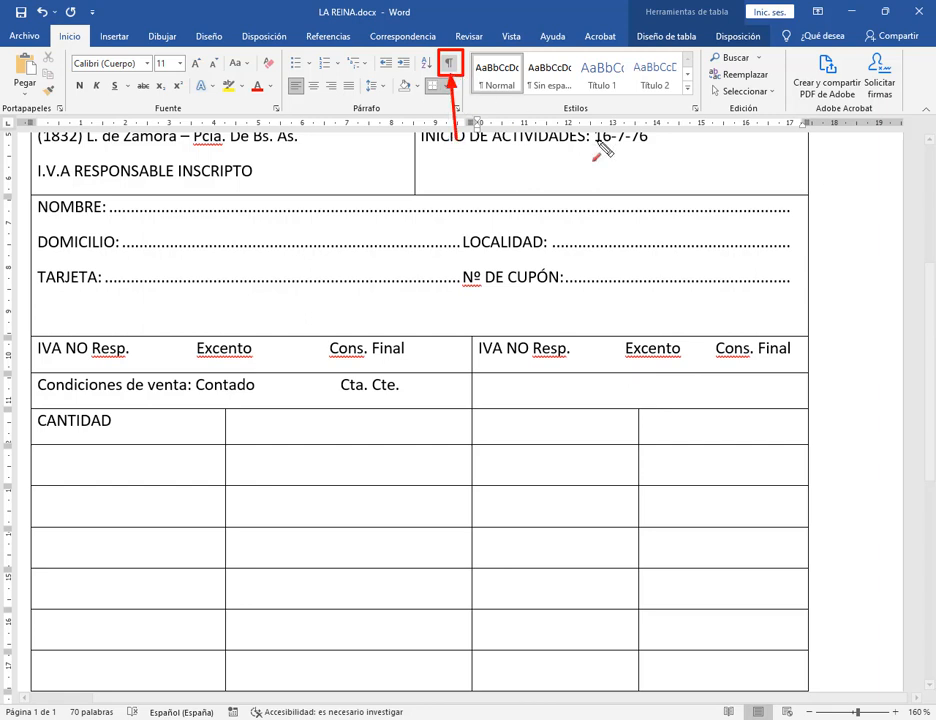
key("Escape")
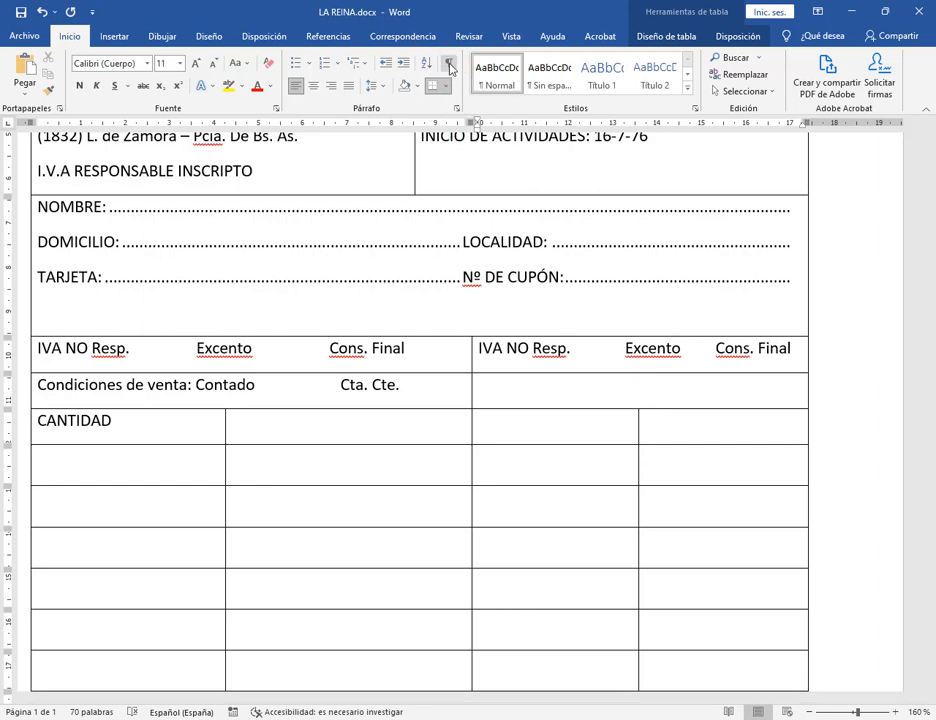
left_click(449, 64)
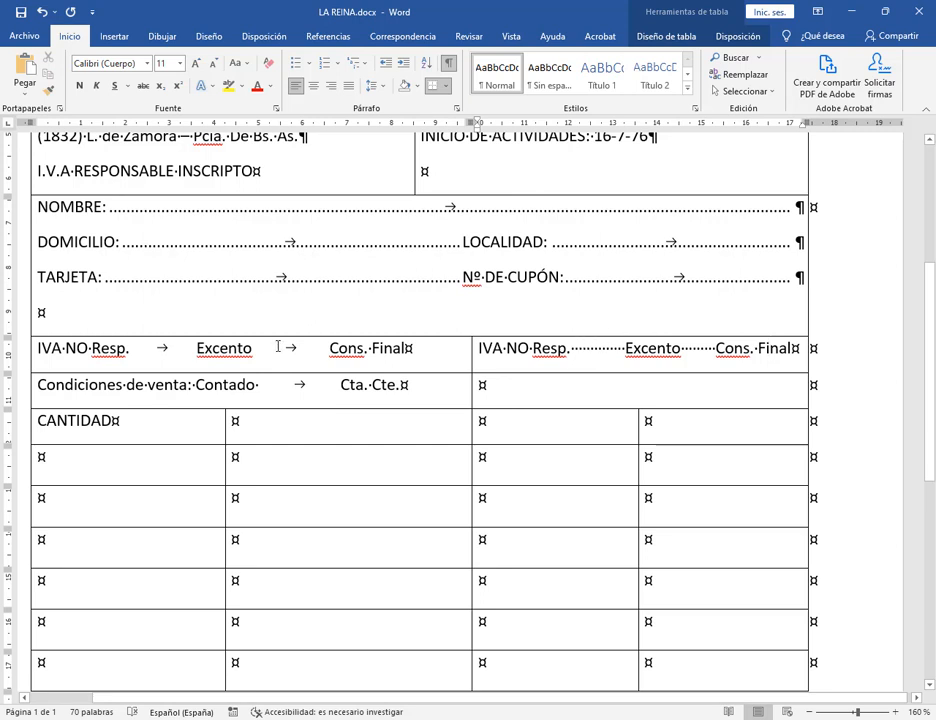
left_click_drag(150, 339, 174, 359)
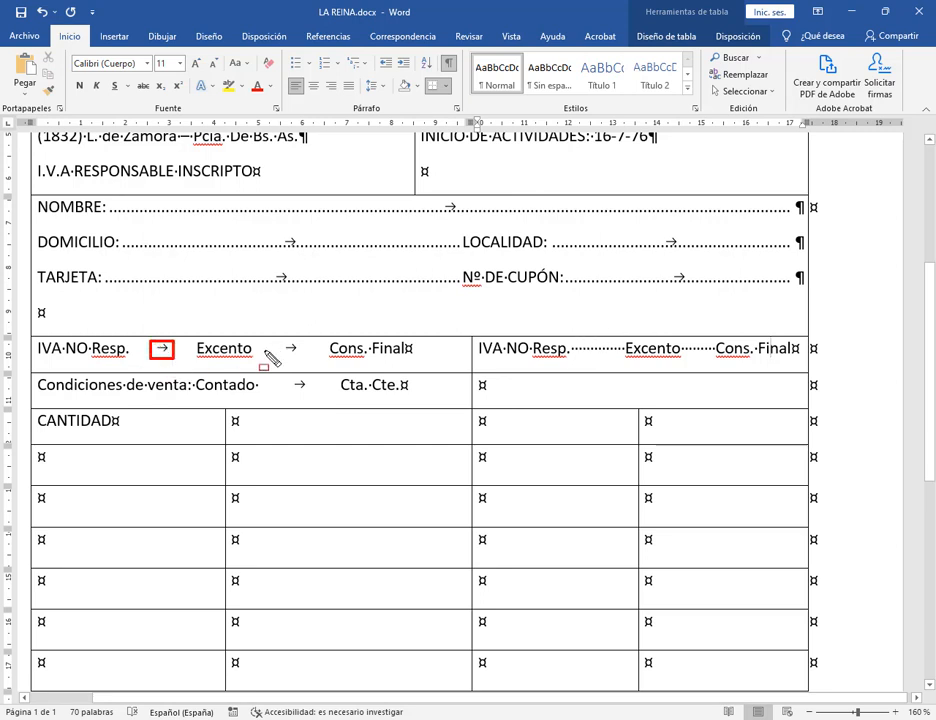
left_click_drag(278, 338, 301, 358)
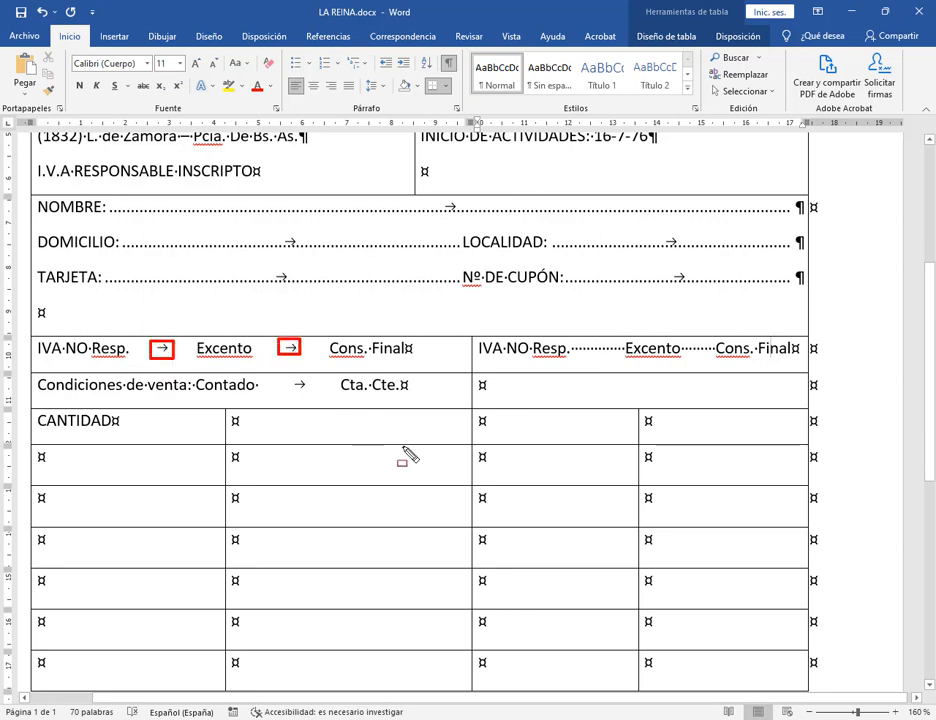
mouse_move(568, 341)
left_mouse_down()
mouse_move(626, 356)
mouse_move(569, 344)
left_mouse_up()
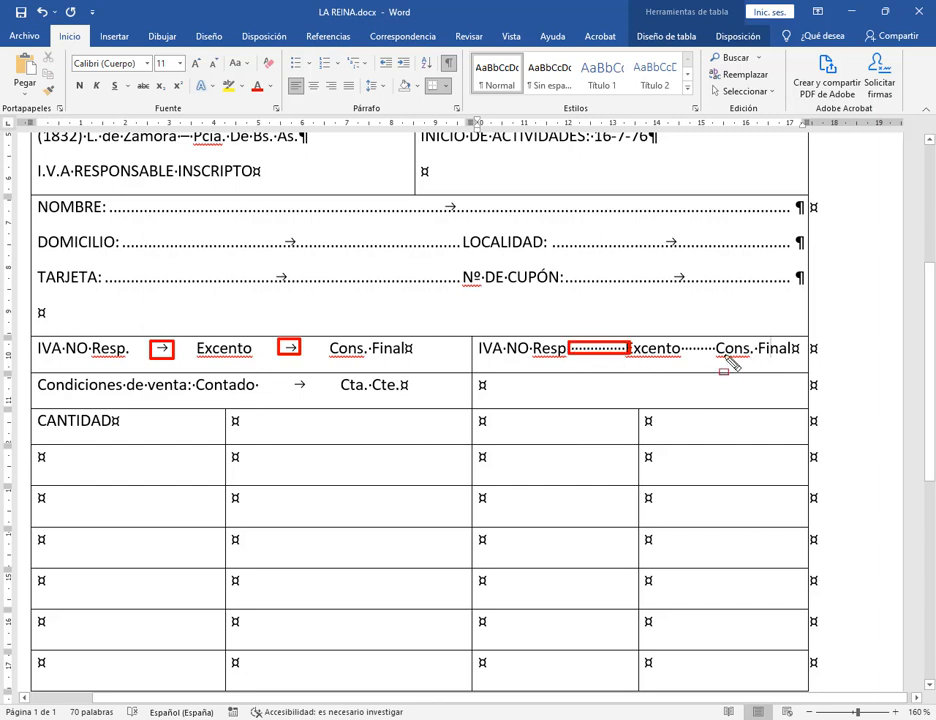
left_click_drag(682, 346, 718, 356)
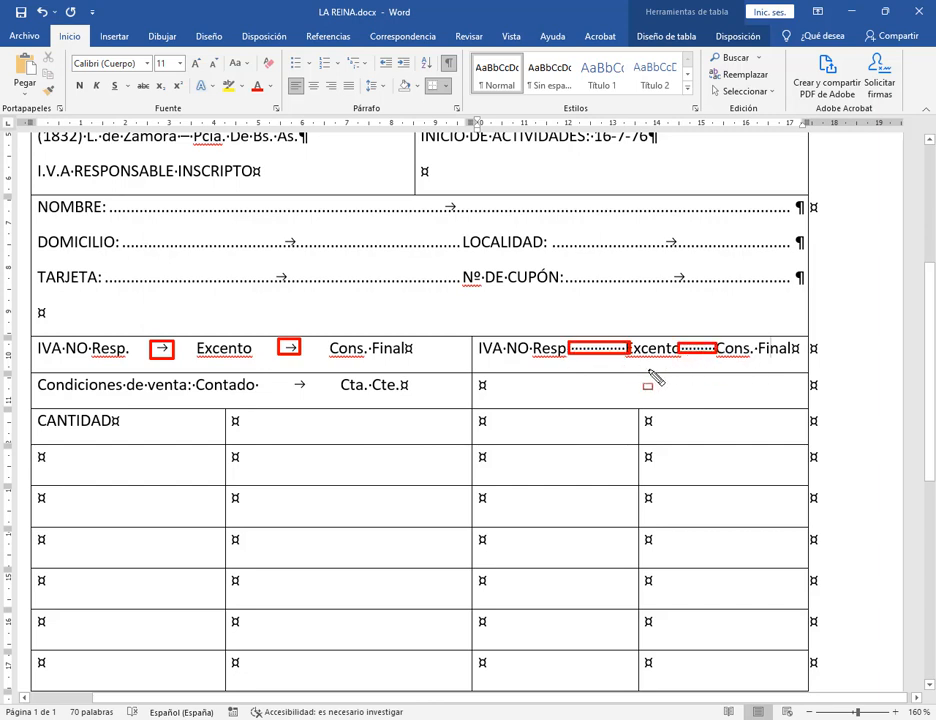
key("Escape")
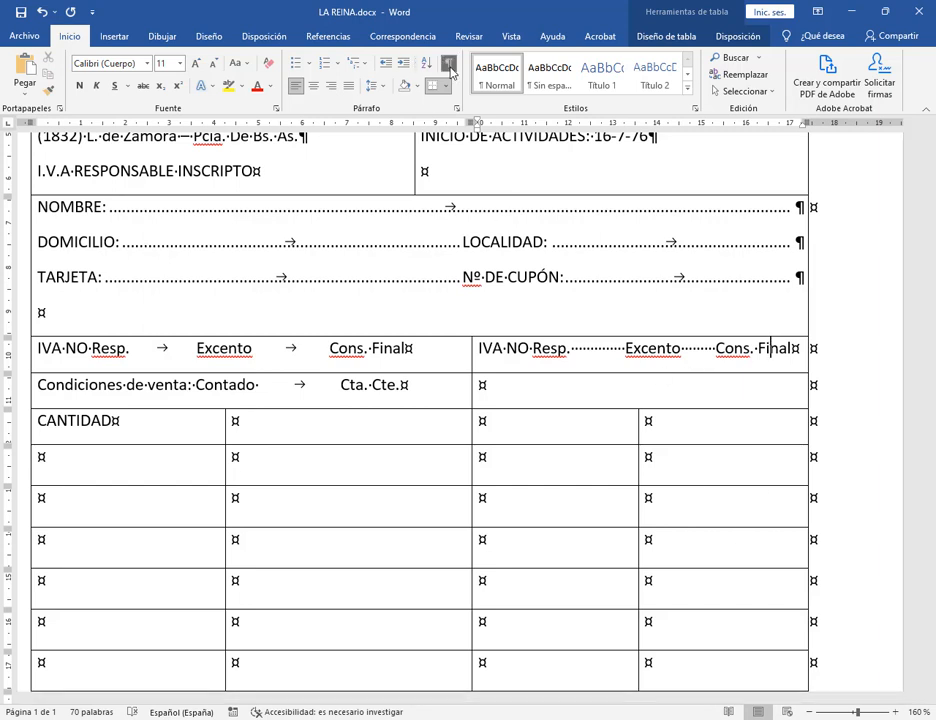
key("ctrl+shift+8")
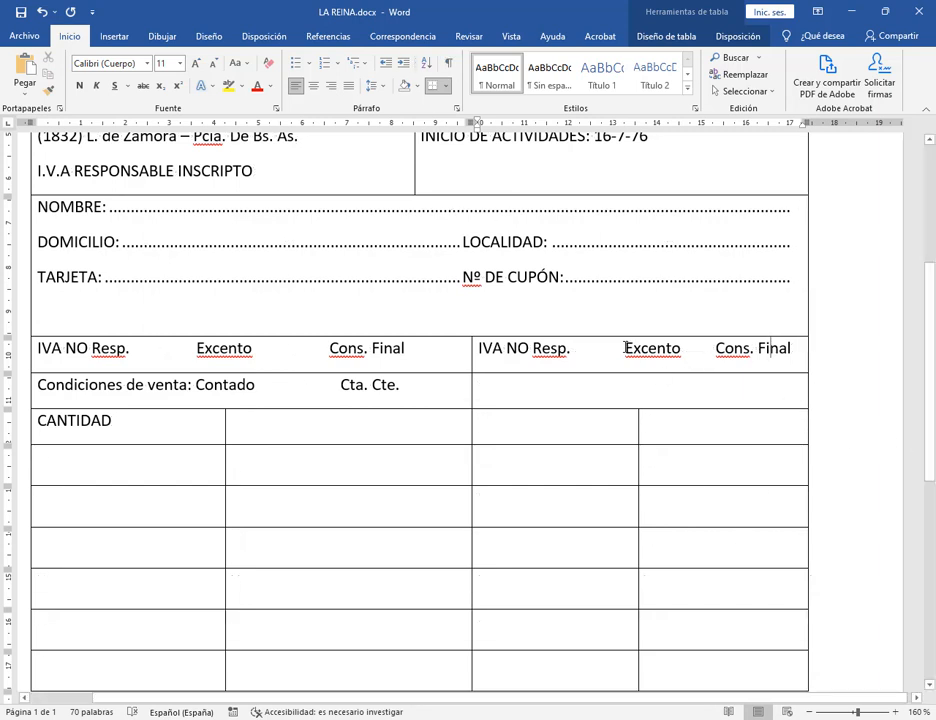
Remove extra spaces before Excento in the right cell and test the left cell's Excento tab position.
left_click(625, 347)
key("BackSpace")
key("BackSpace")
key("BackSpace")
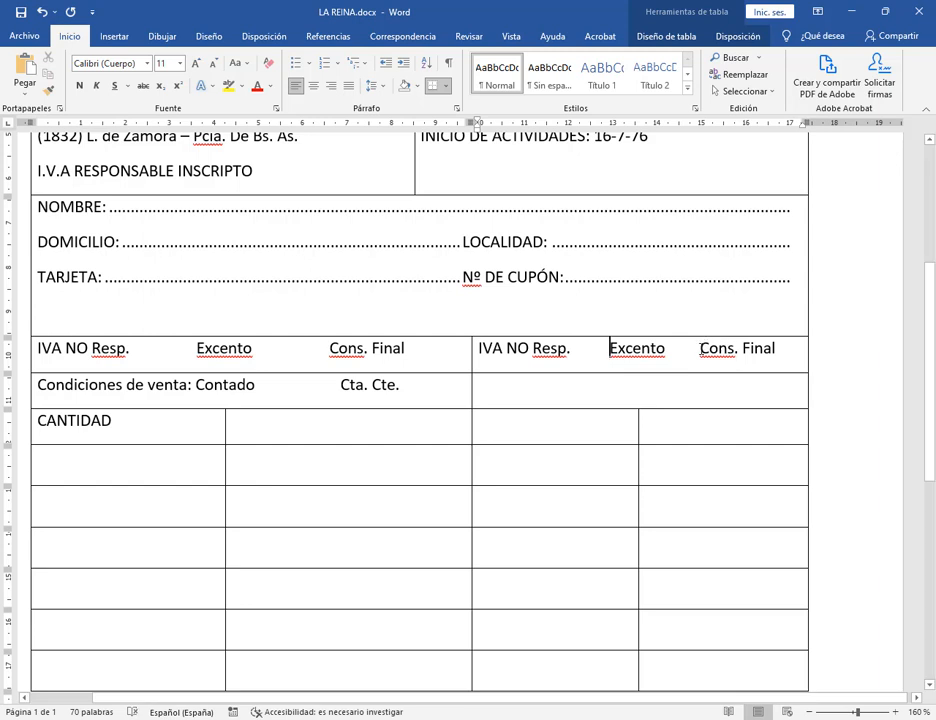
left_click_drag(701, 348, 776, 350)
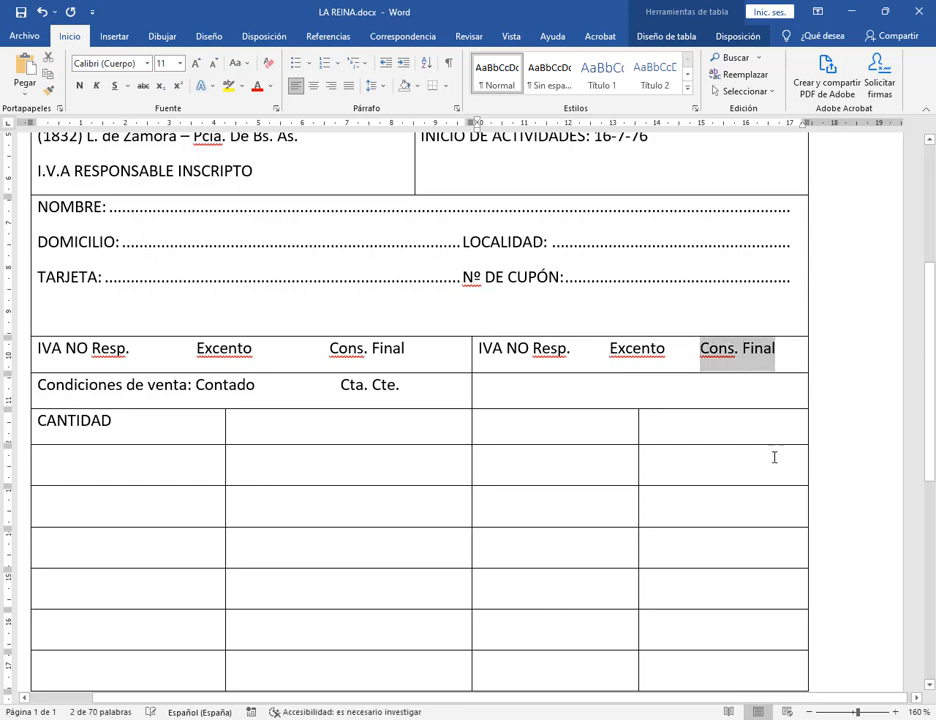
left_click(196, 350)
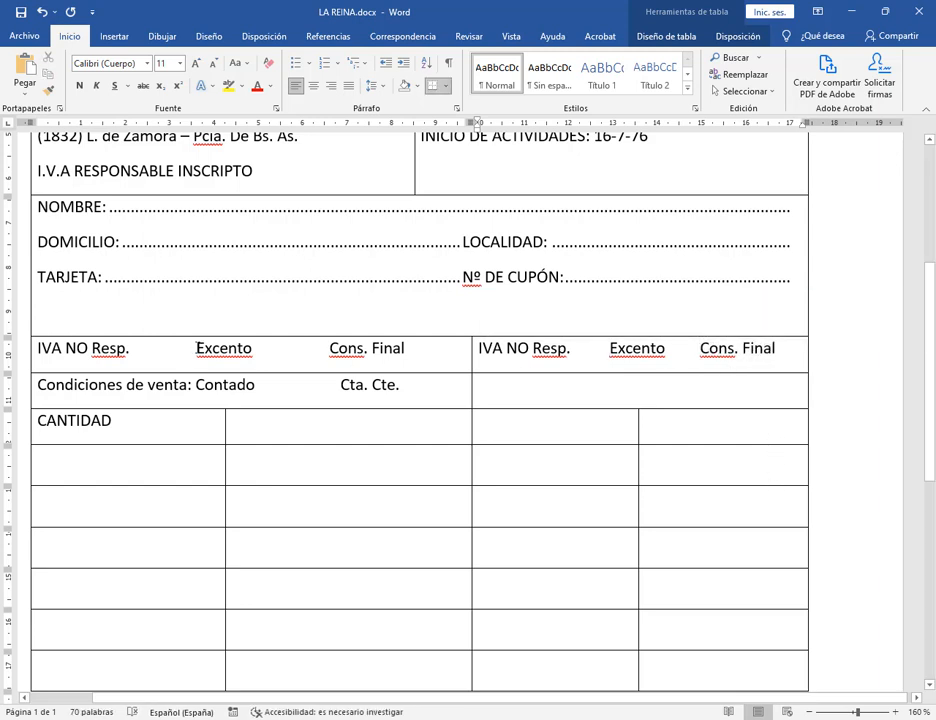
left_click_drag(196, 123, 177, 131)
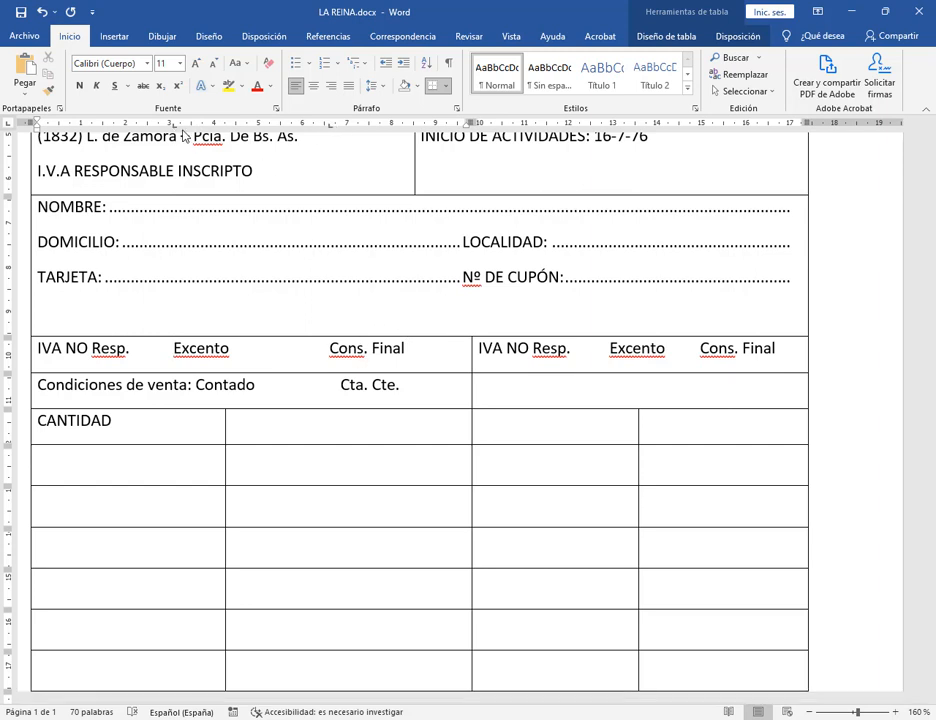
left_click_drag(177, 131, 196, 131)
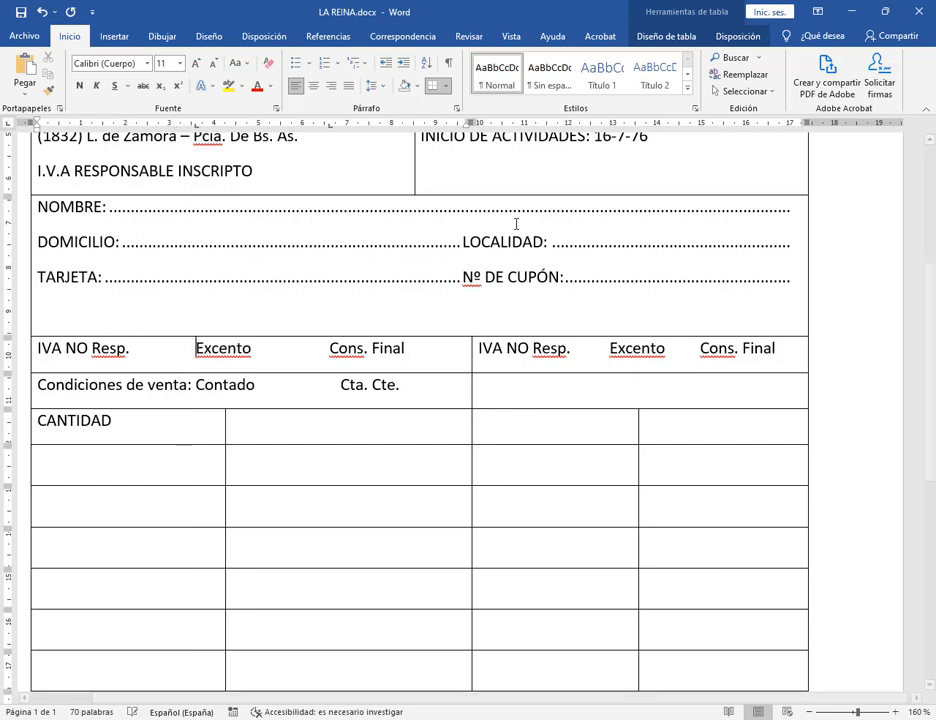
Delete the duplicated IVA NO Resp. line from the right cell and snap Word beside the PDF.
left_click_drag(789, 348, 476, 348)
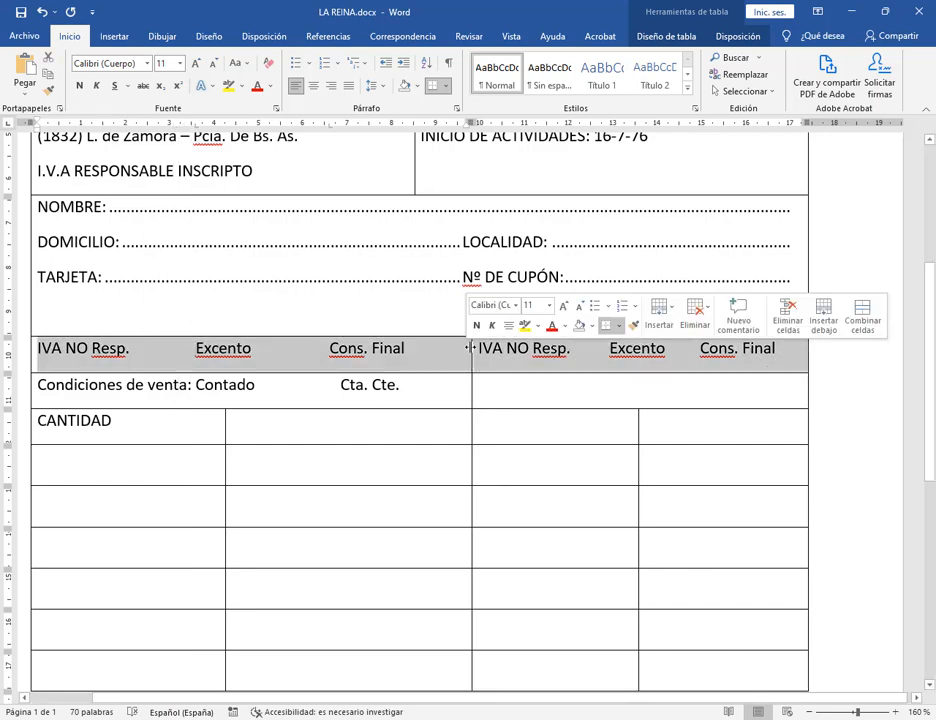
left_click(493, 348)
left_click_drag(794, 356, 476, 350)
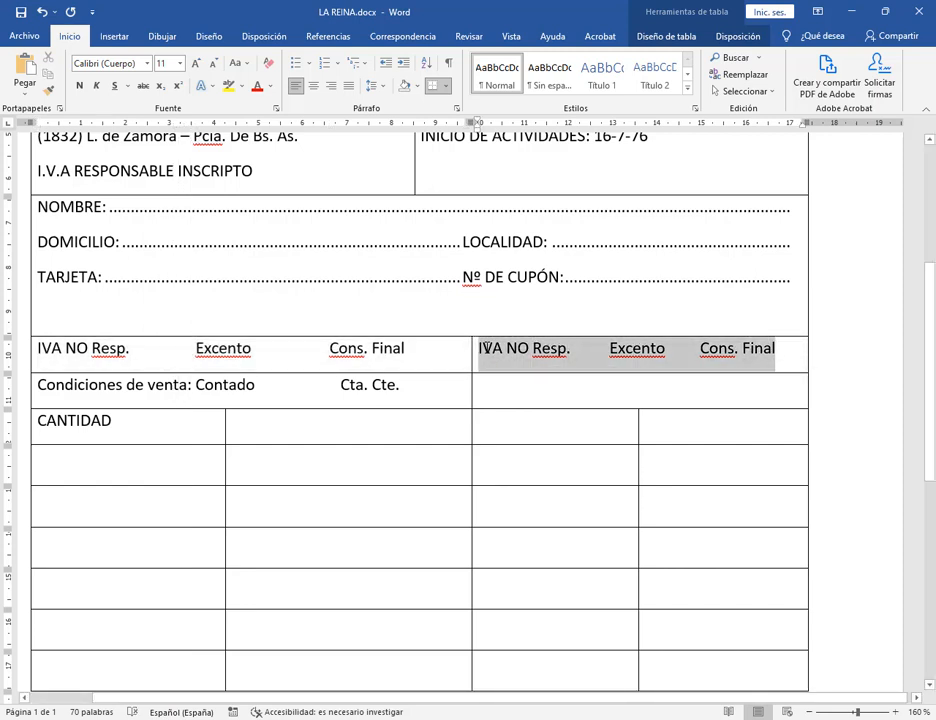
left_click(673, 358)
left_click(143, 348)
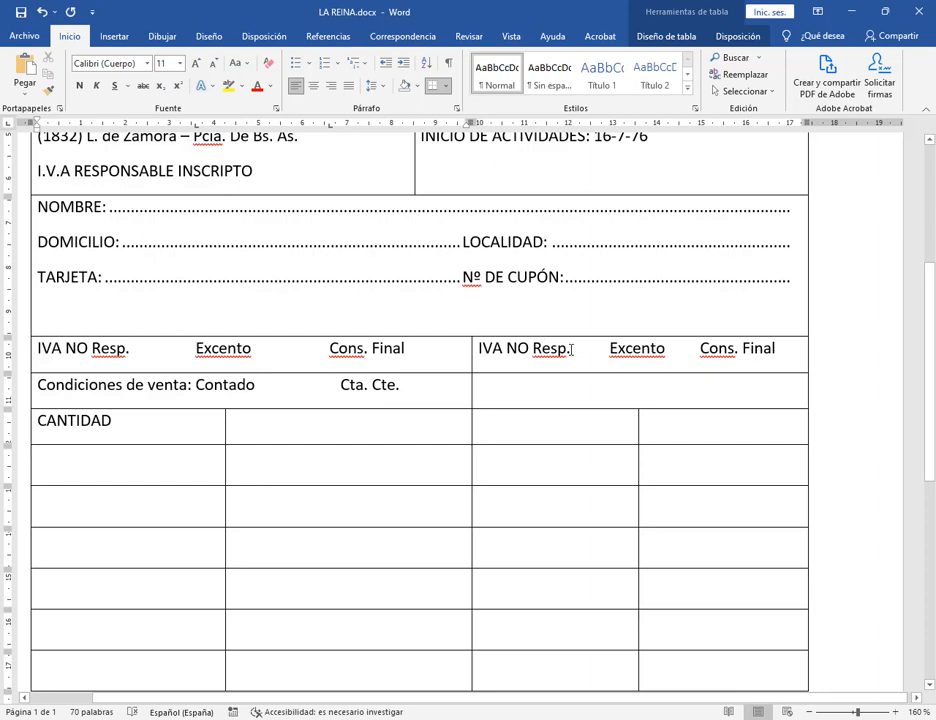
left_click_drag(572, 348, 606, 348)
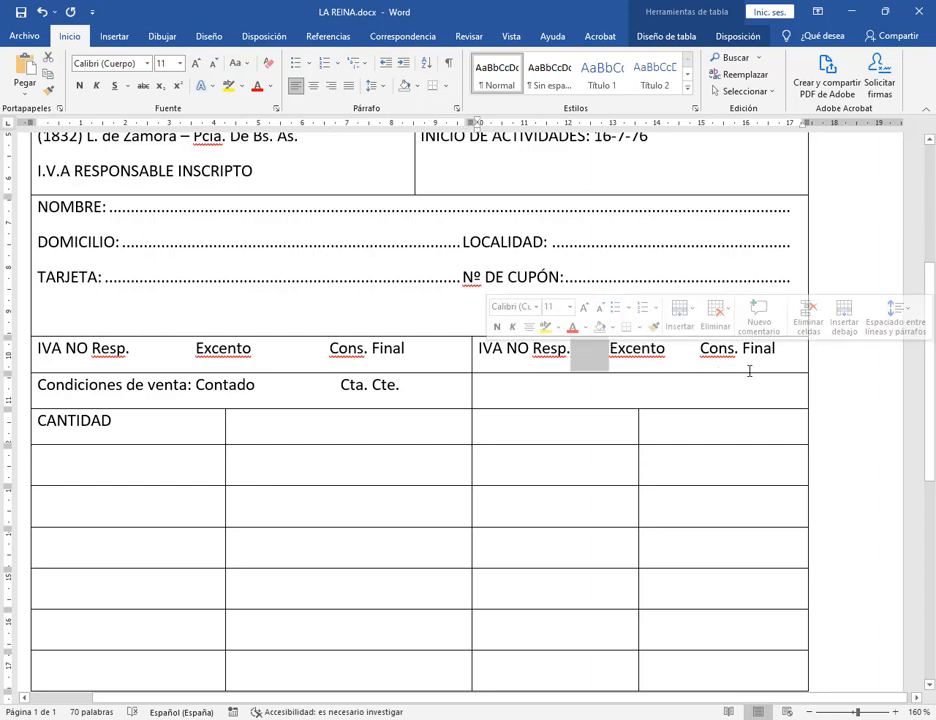
left_click_drag(782, 354, 485, 362)
key("Delete")
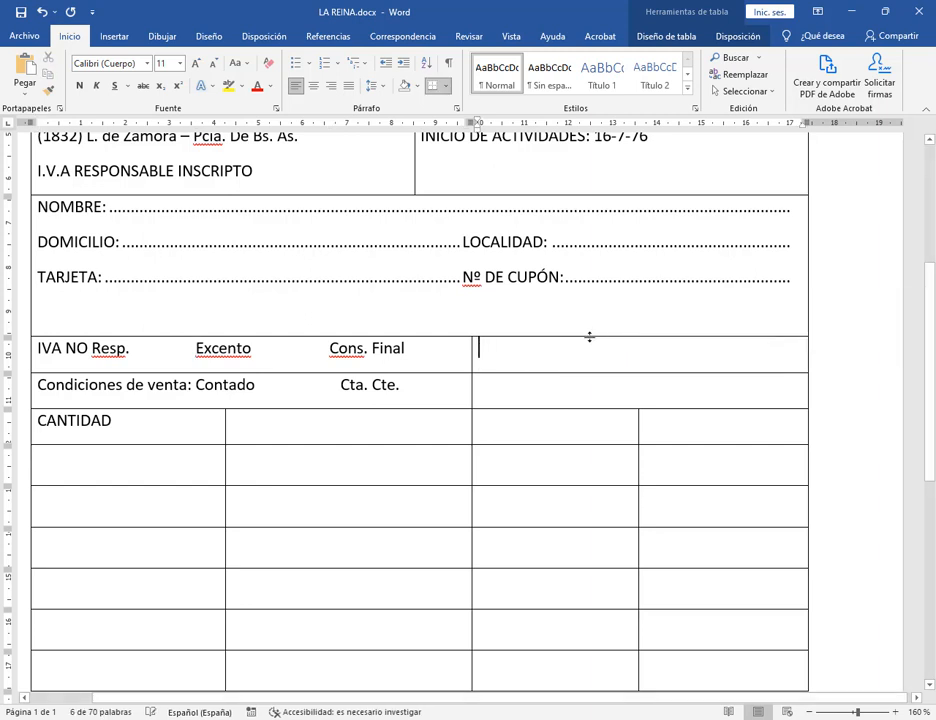
key("super+Right")
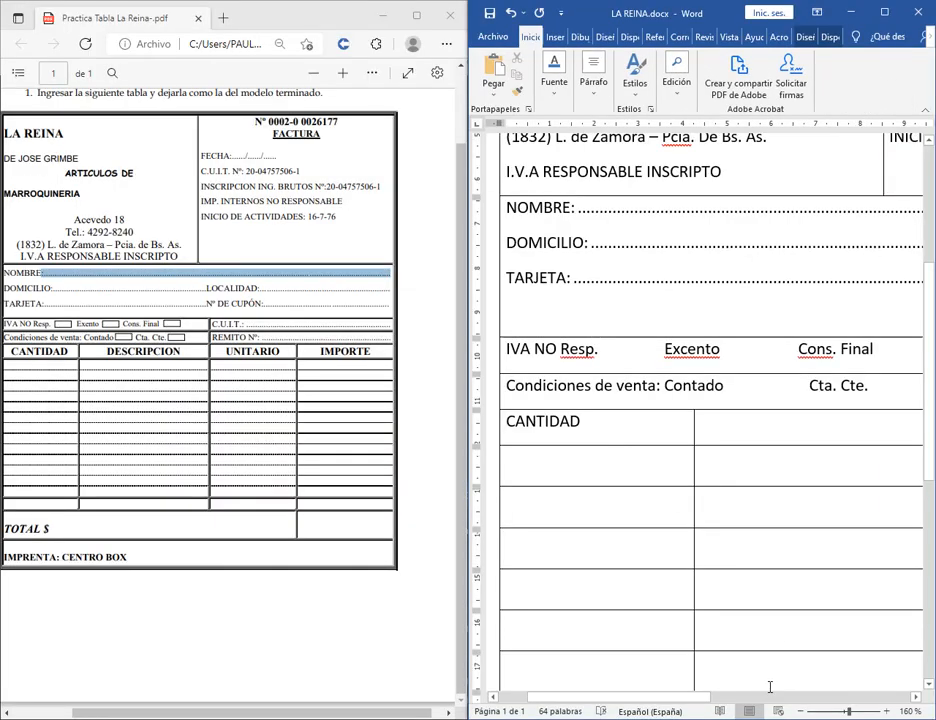
Zoom out, move the IVA cell border left, and nudge the Excento, Cons. Final and Cta. Cte. tabs left.
left_click(800, 711)
left_click(800, 711)
left_click(800, 711)
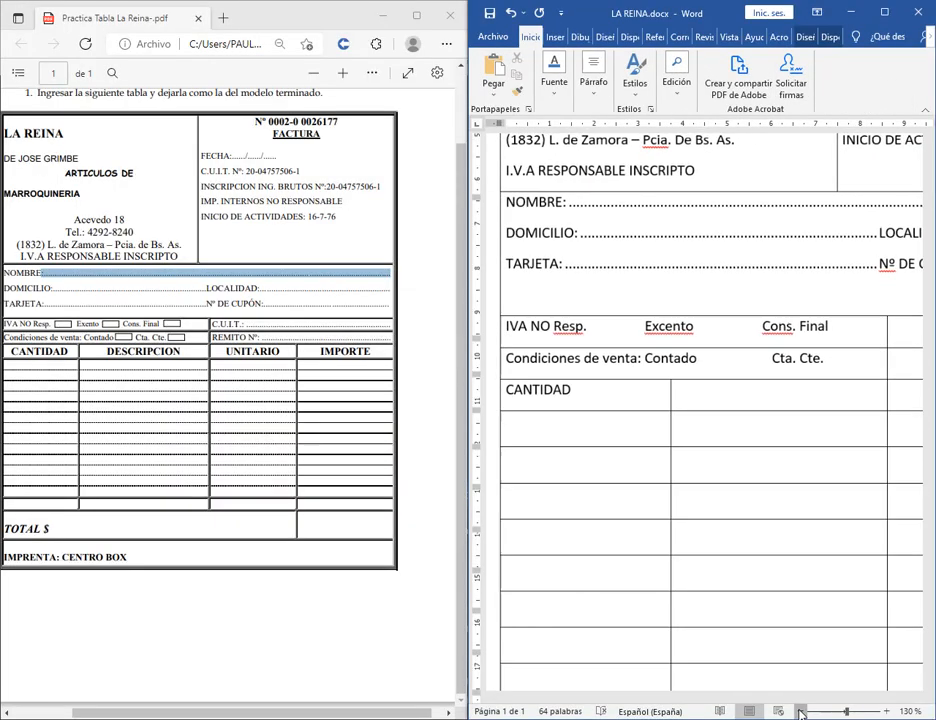
left_click(800, 711)
left_click(800, 711)
left_click(800, 711)
left_click(800, 711)
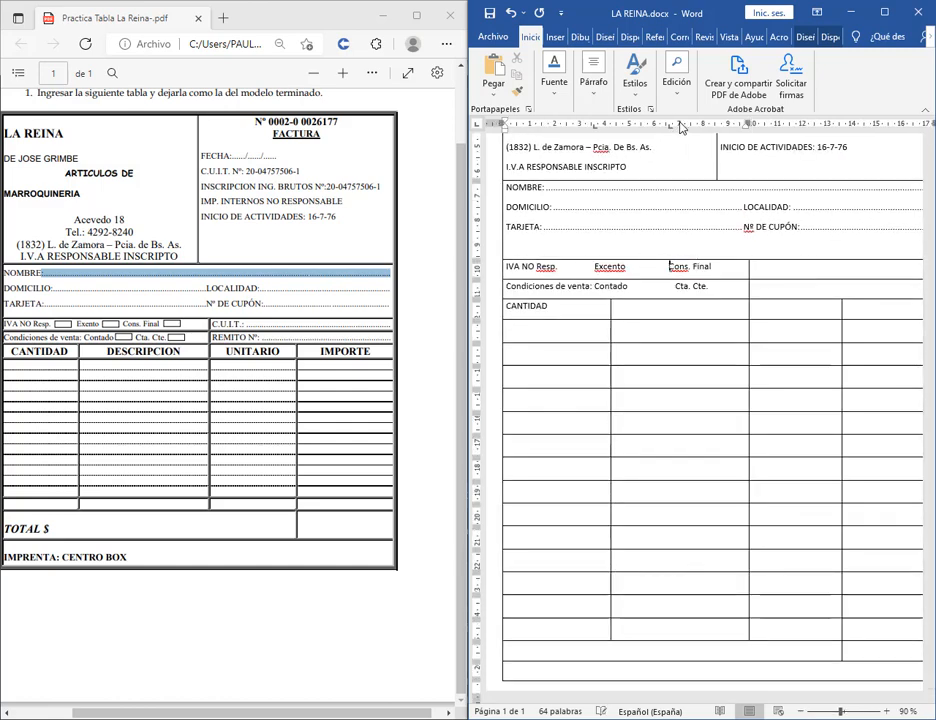
mouse_move(670, 132)
left_mouse_down()
mouse_move(651, 133)
mouse_move(661, 133)
left_mouse_up()
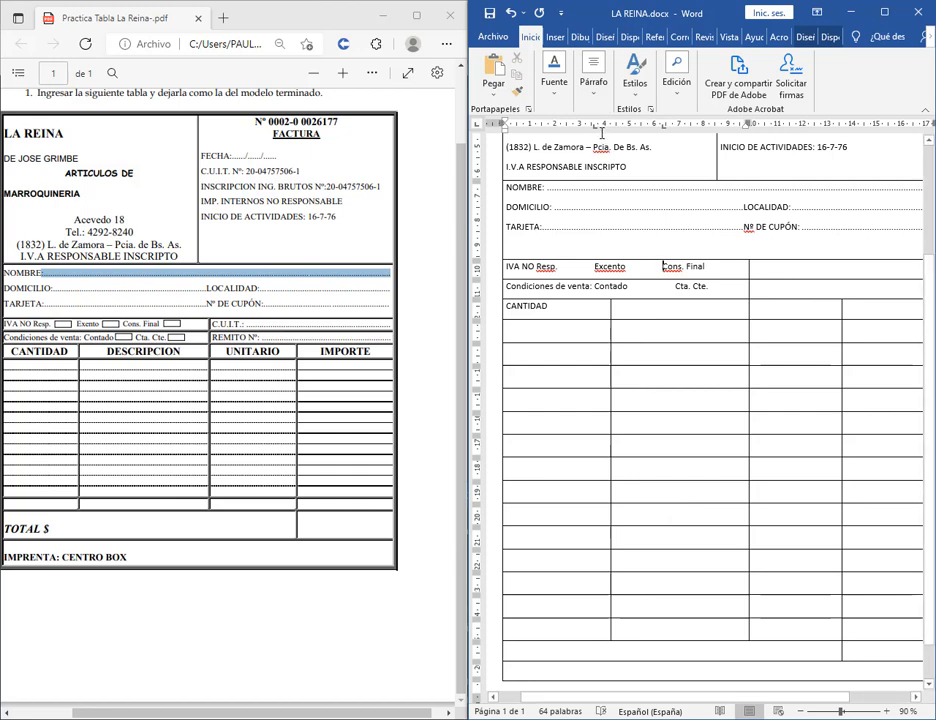
left_click_drag(596, 128, 589, 128)
left_click_drag(665, 130, 656, 130)
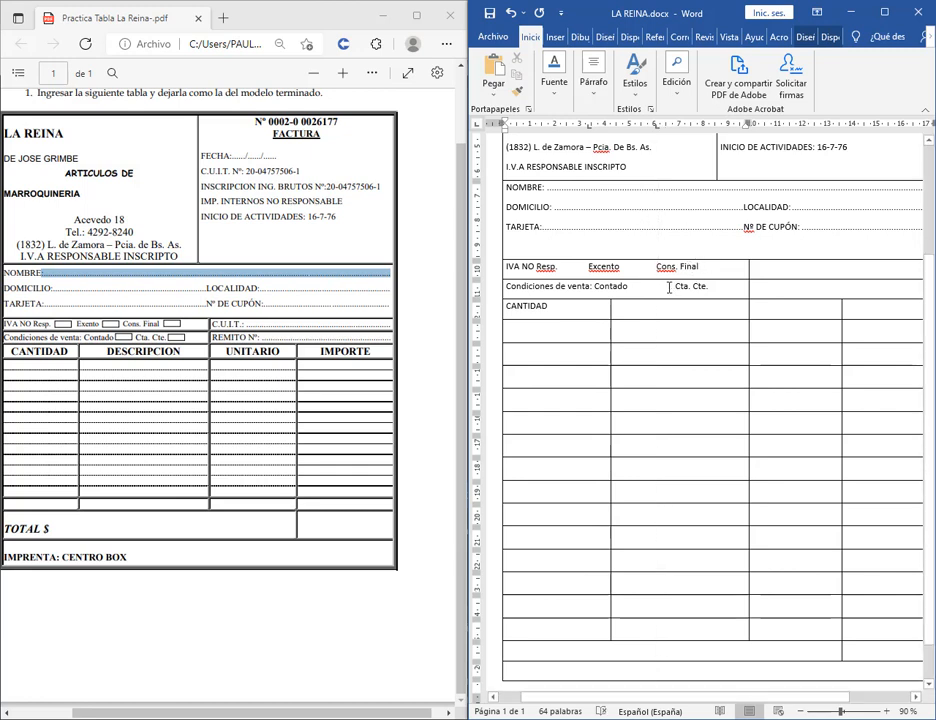
left_click(670, 287)
left_click_drag(676, 128, 670, 130)
left_click(916, 699)
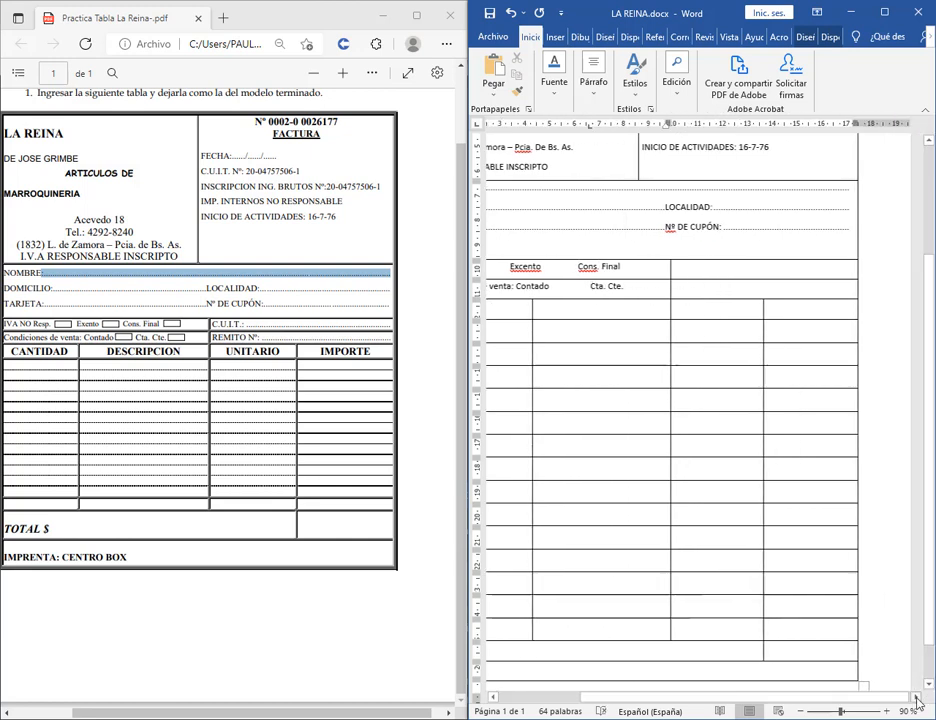
Type 'C.U.I.T:' in the empty cell to the right of Cons. Final.
left_click(689, 270)
type("C")
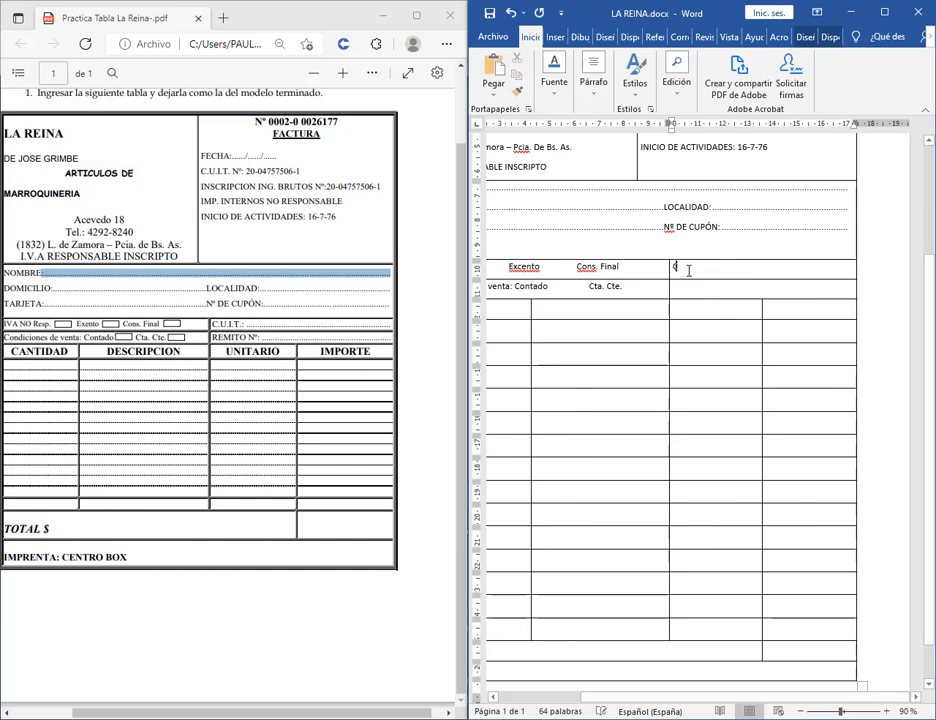
type(".U.I.T:")
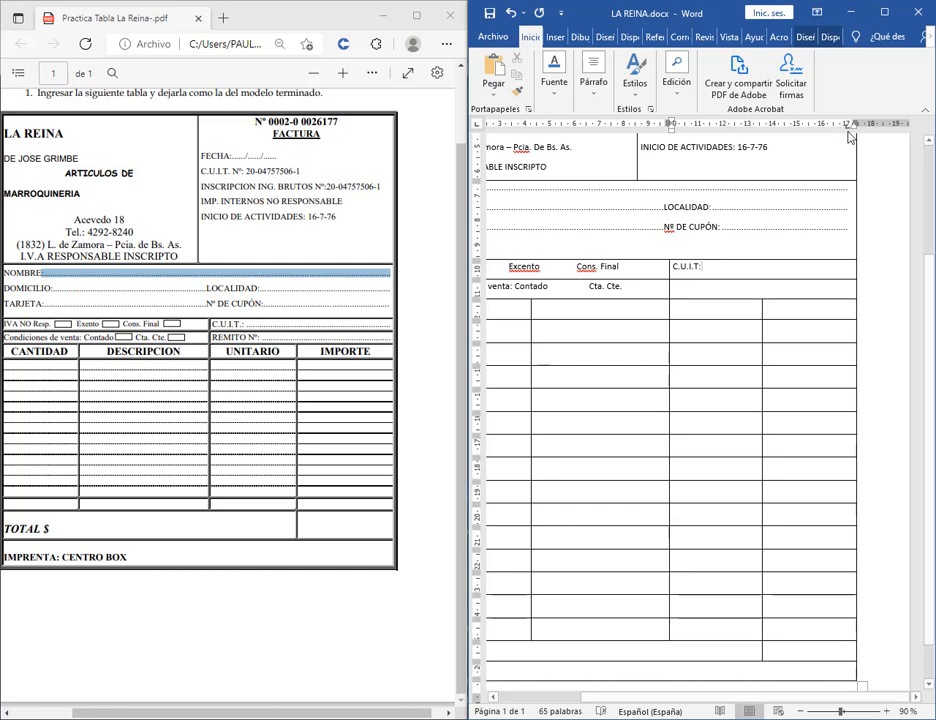
left_click(851, 189)
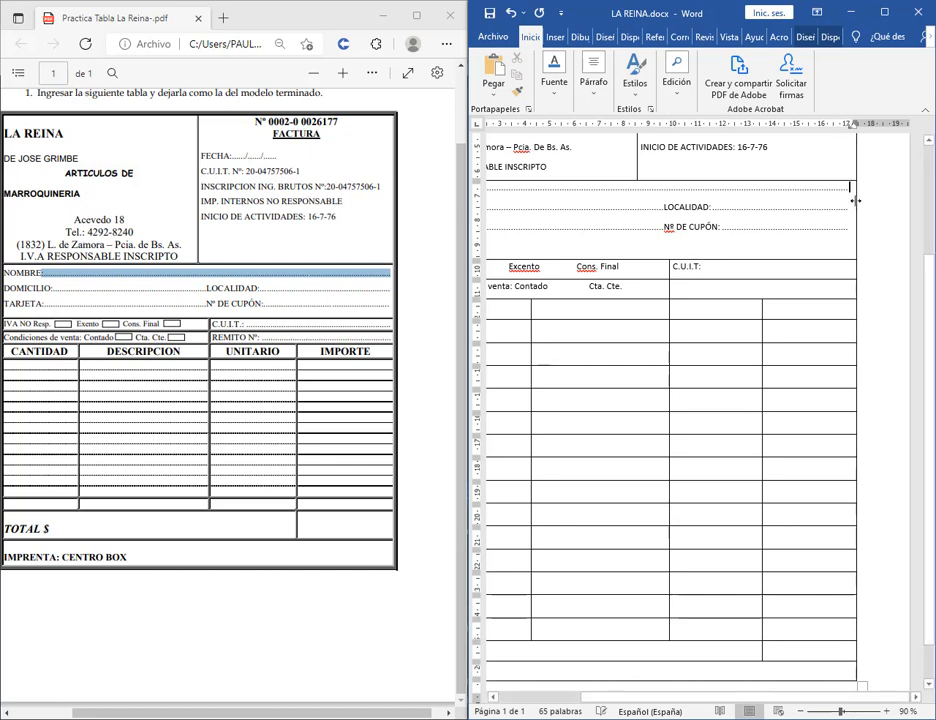
Inspect the NOMBRE and C.U.I.T: line tab stops in Tabulaciones without changing them.
double_click(852, 127)
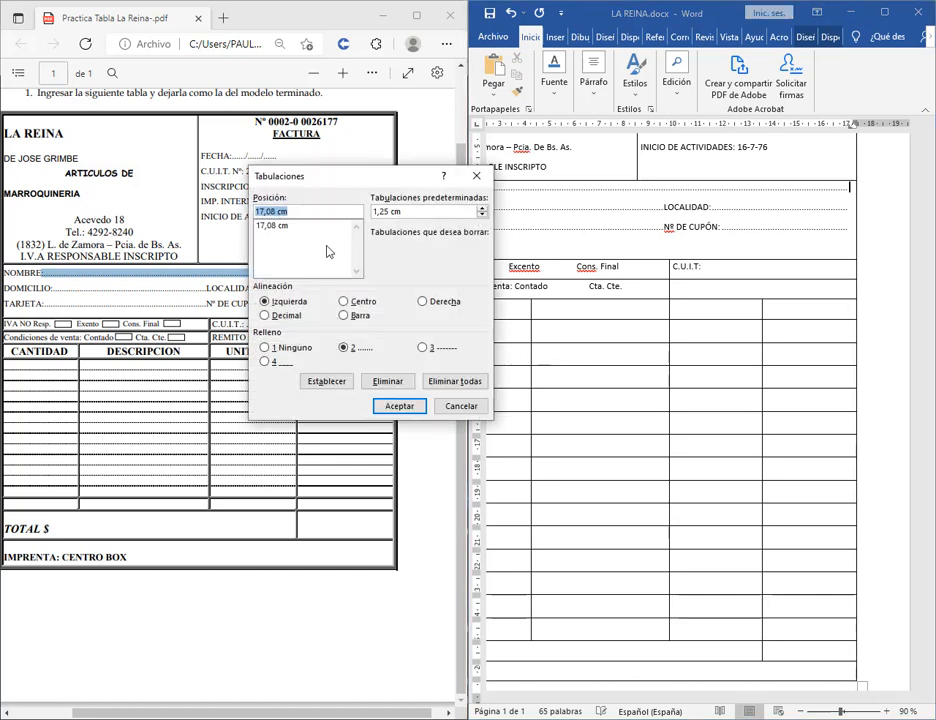
left_click(461, 406)
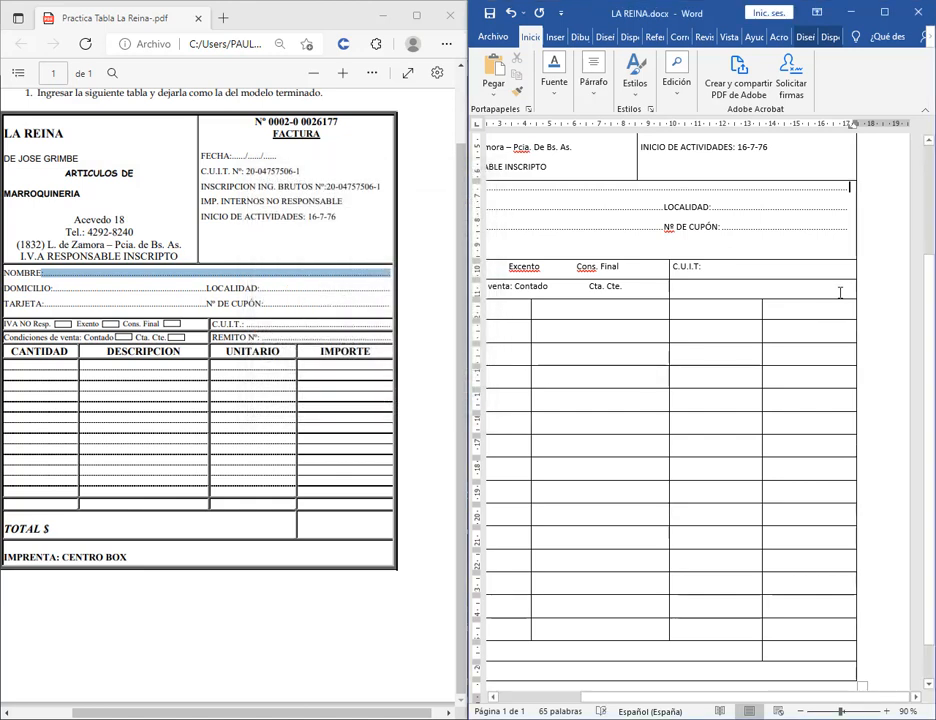
double_click(847, 126)
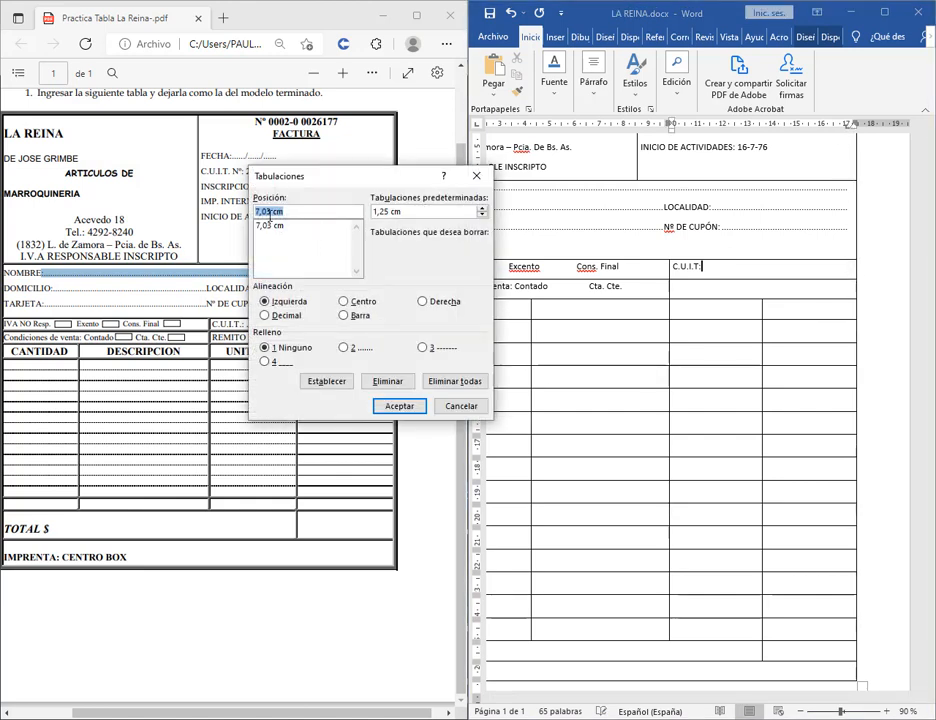
left_click(268, 213)
left_click(270, 226)
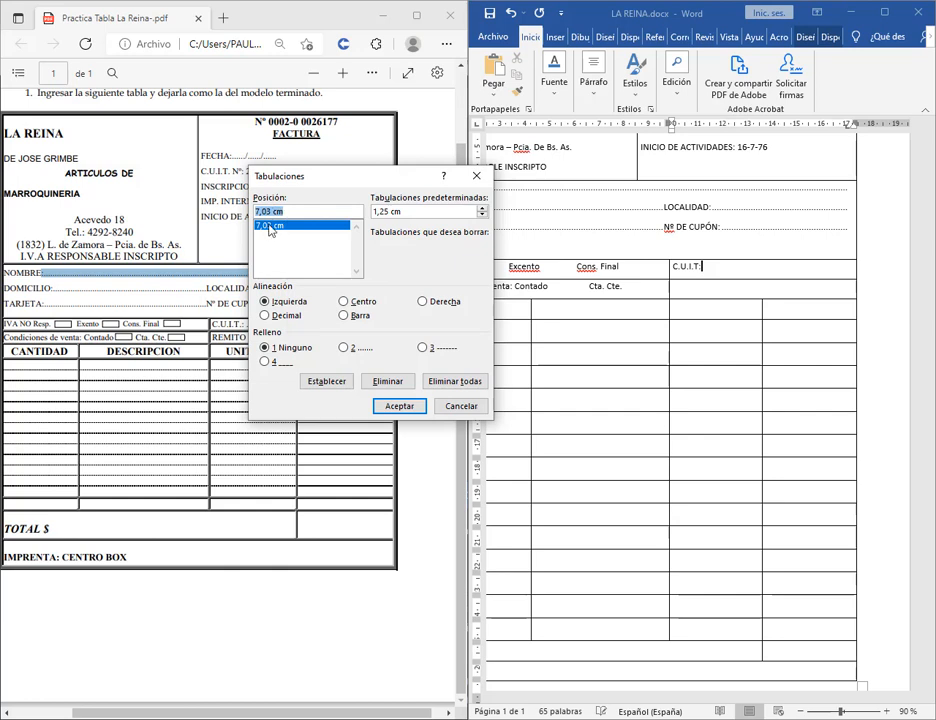
left_click(268, 212)
key("Return")
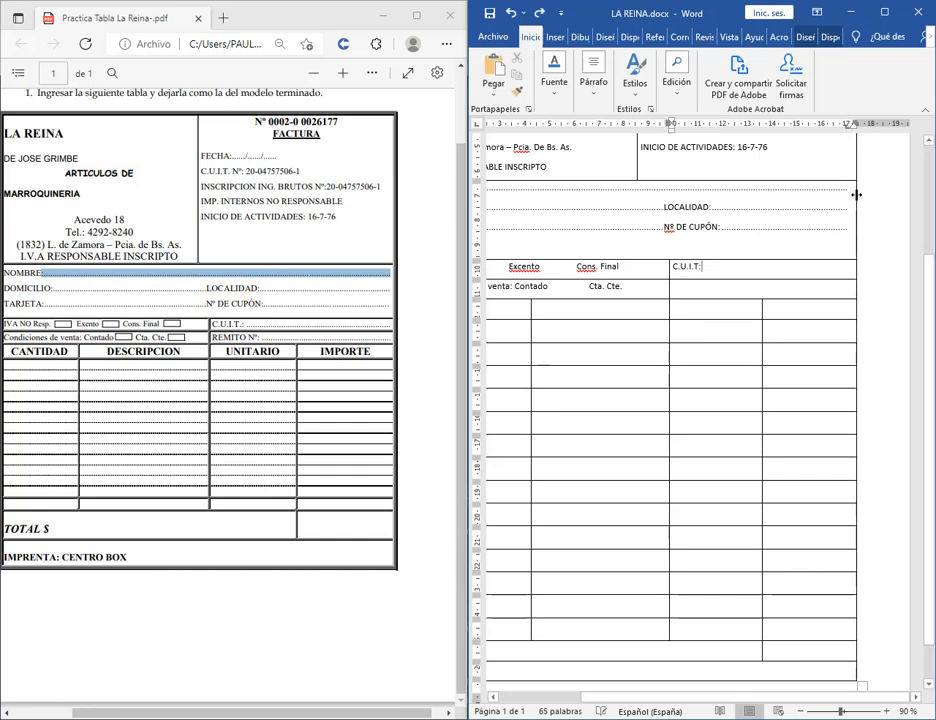
Replace the 7,12 cm tab stop with a 17,08 cm dotted-leader stop.
left_click_drag(849, 130, 849, 130)
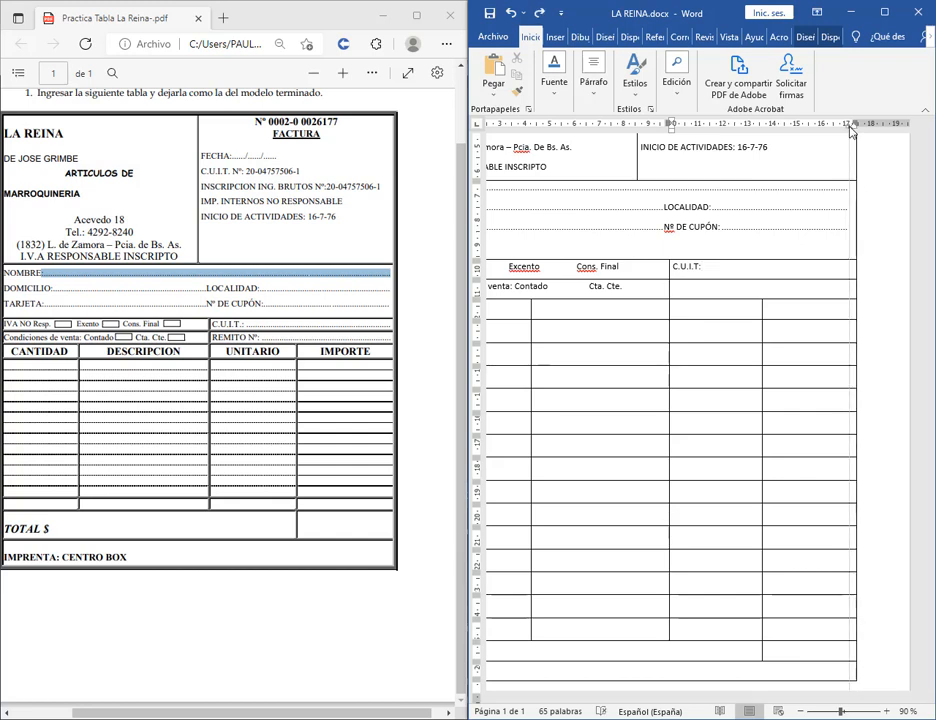
double_click(849, 130)
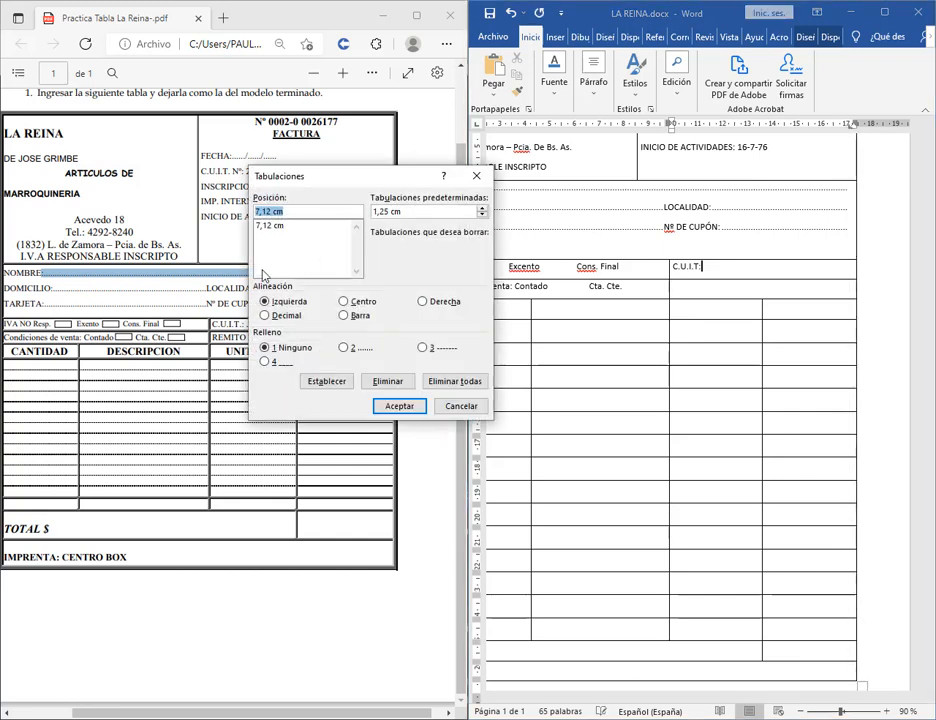
left_click(270, 226)
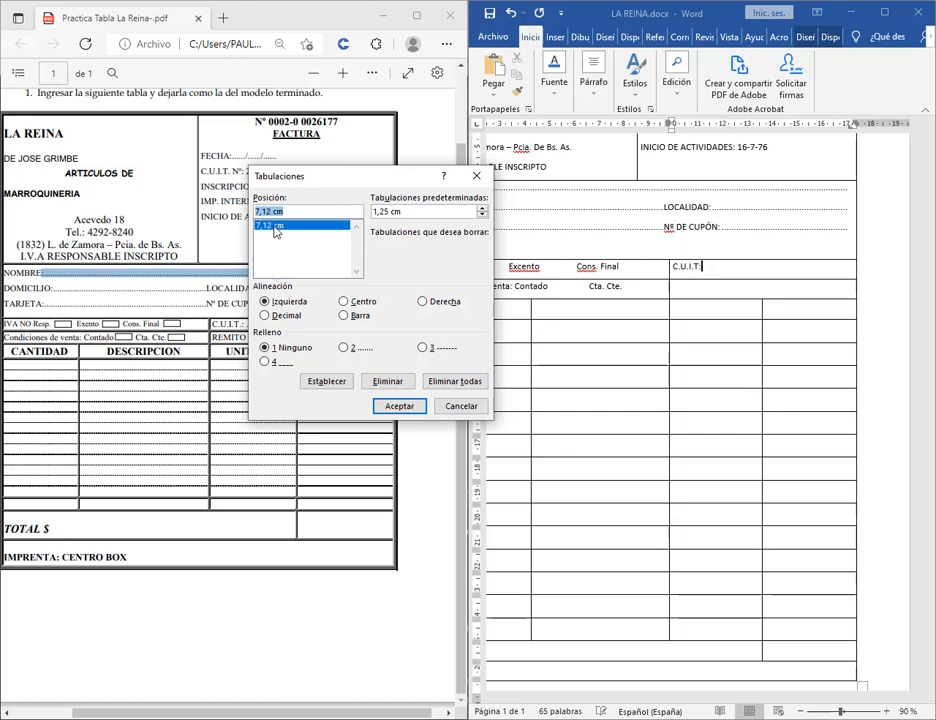
left_click(387, 381)
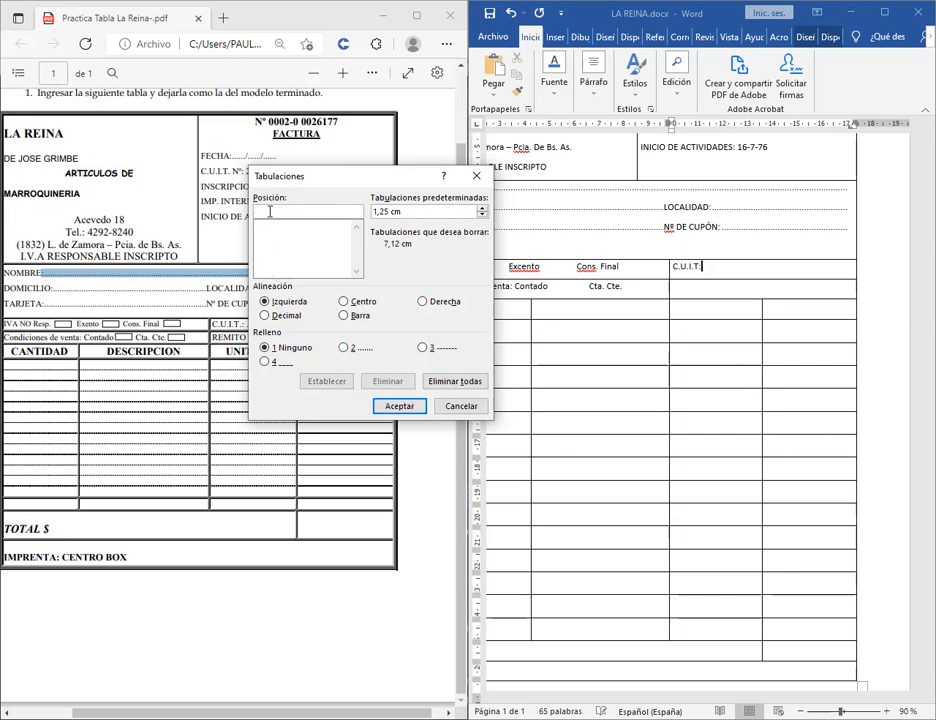
type("17,08")
left_click(327, 381)
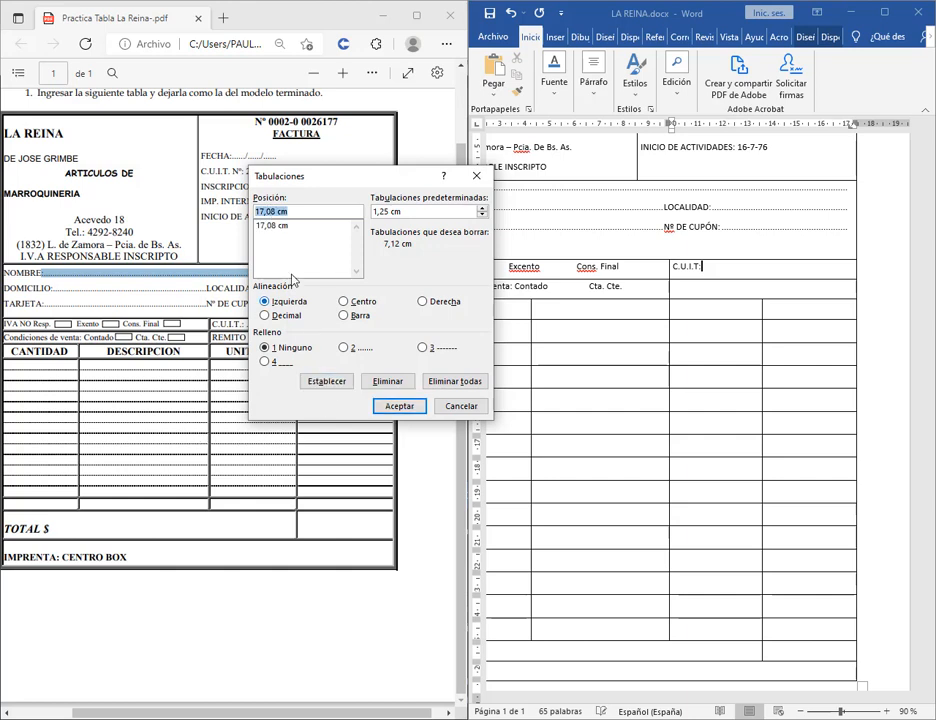
left_click(399, 405)
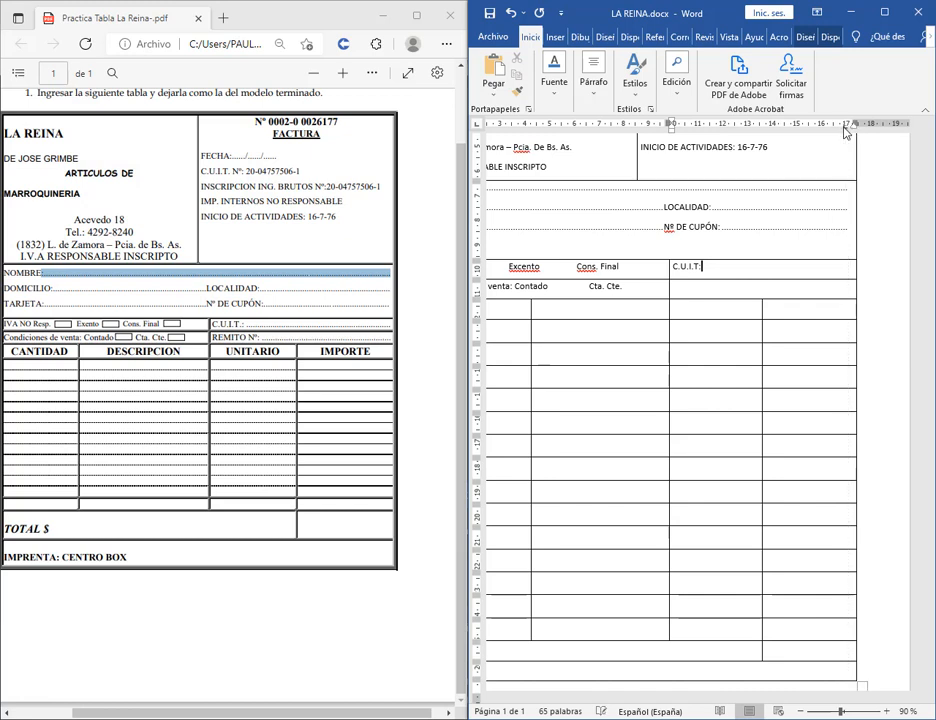
left_click(845, 230)
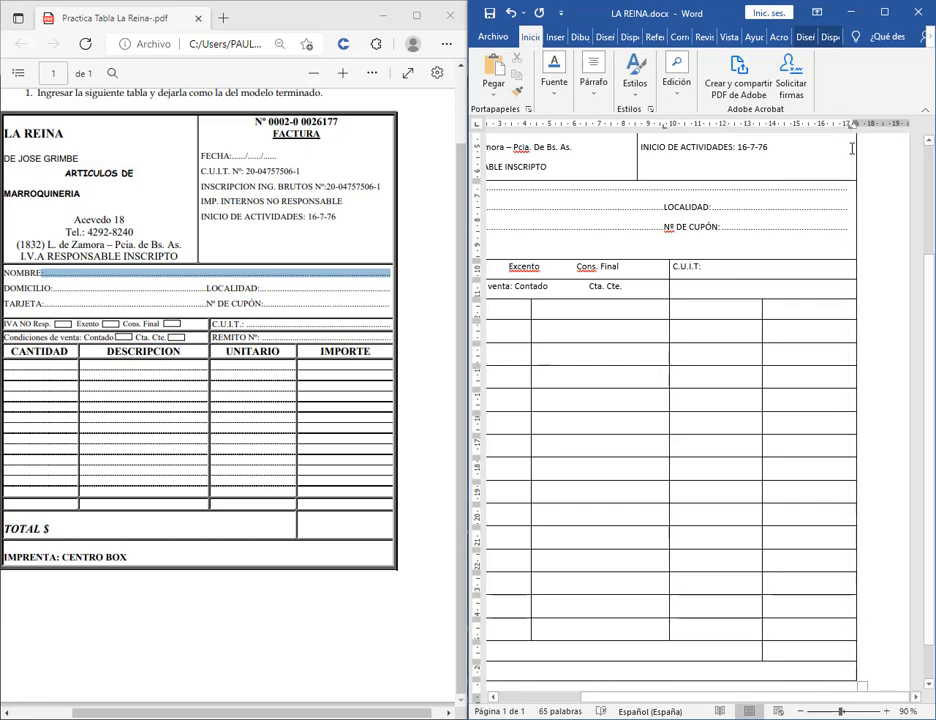
left_click(732, 270)
double_click(846, 128)
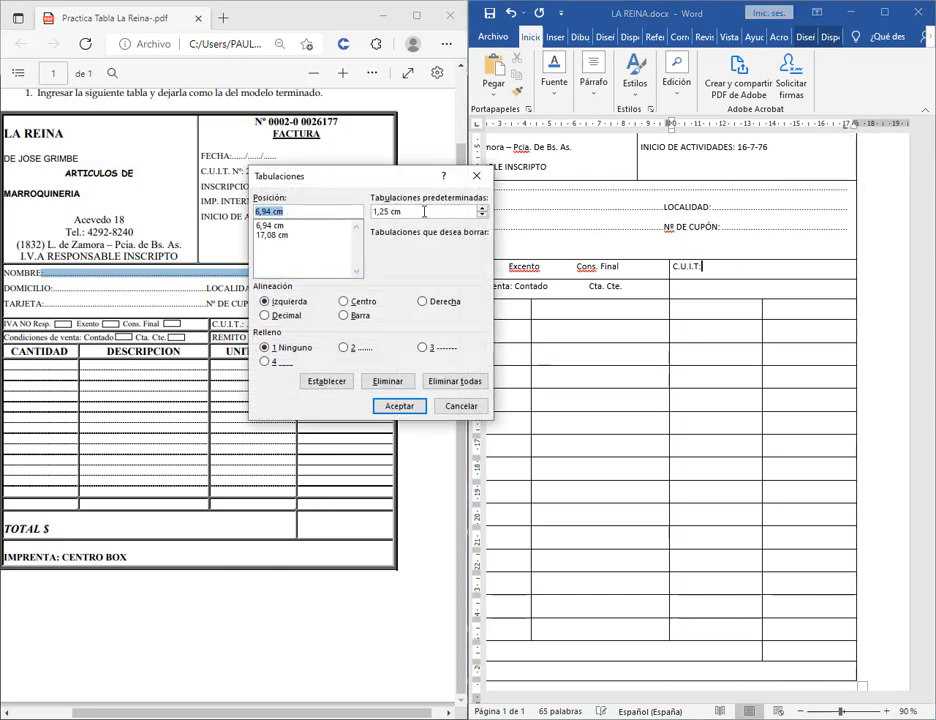
left_click(272, 235)
left_click(343, 347)
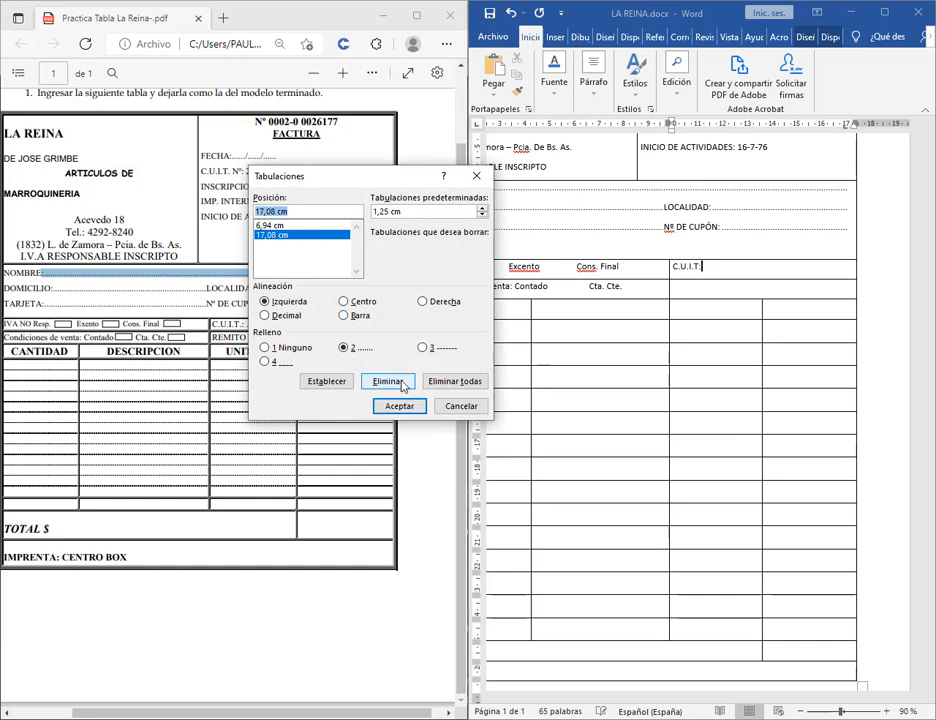
left_click(389, 382)
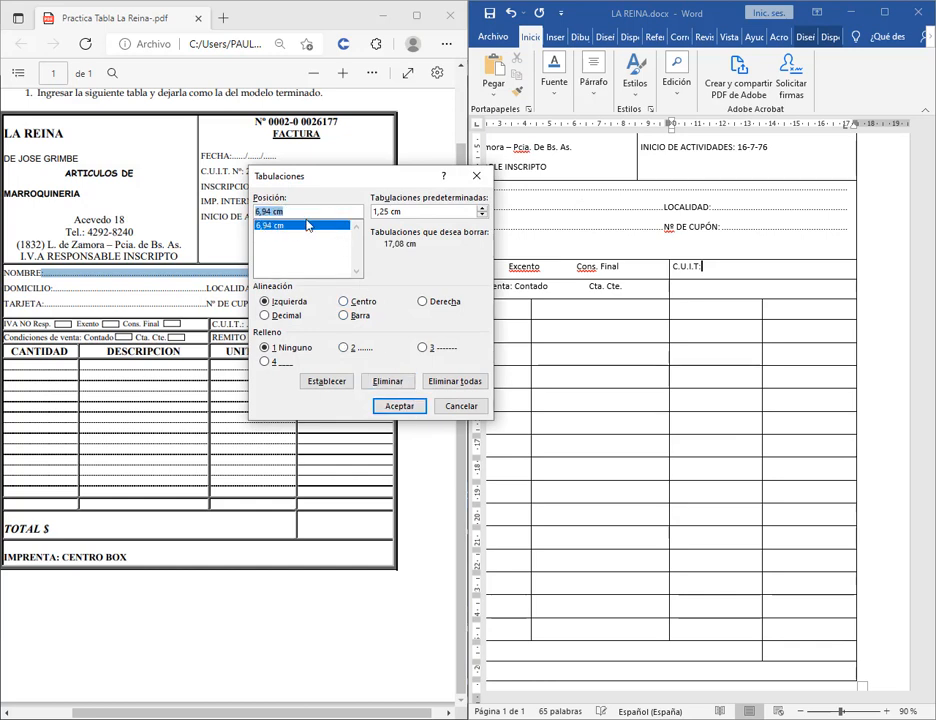
type("17")
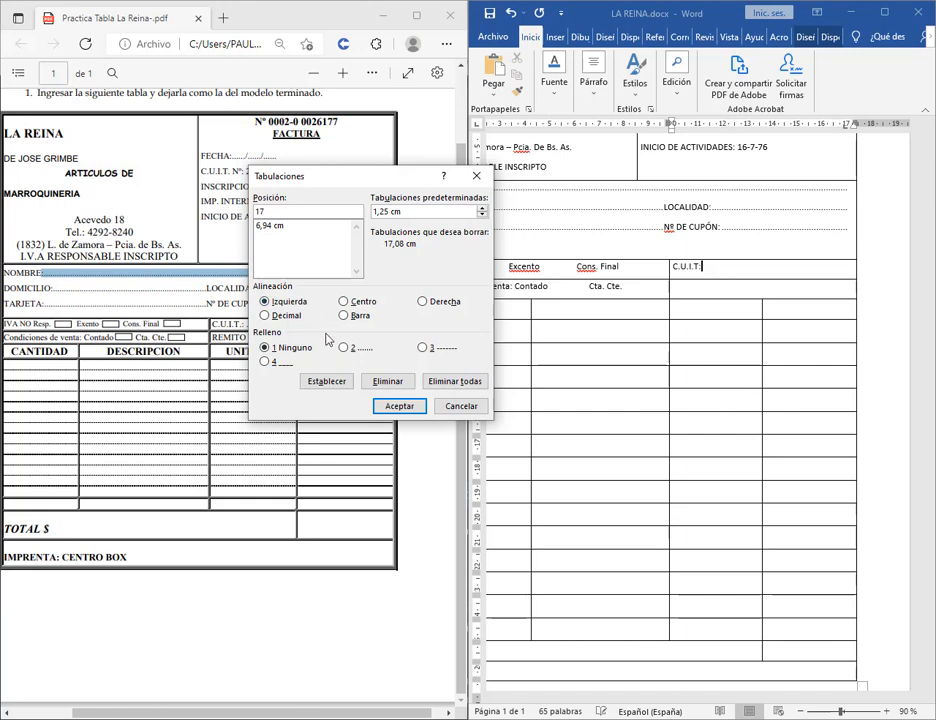
left_click(268, 228)
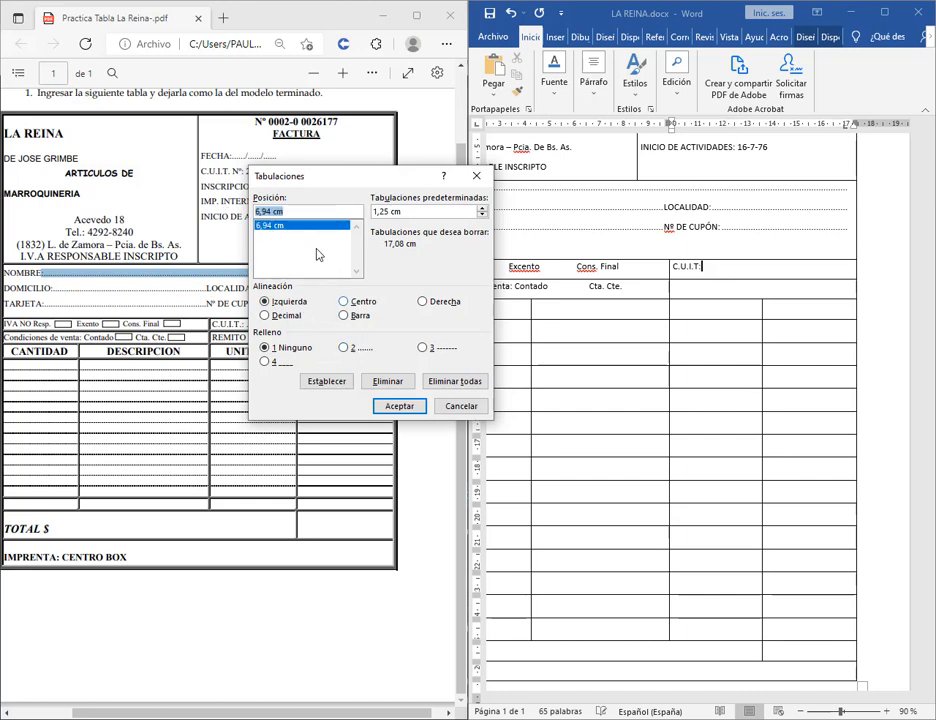
left_click(388, 382)
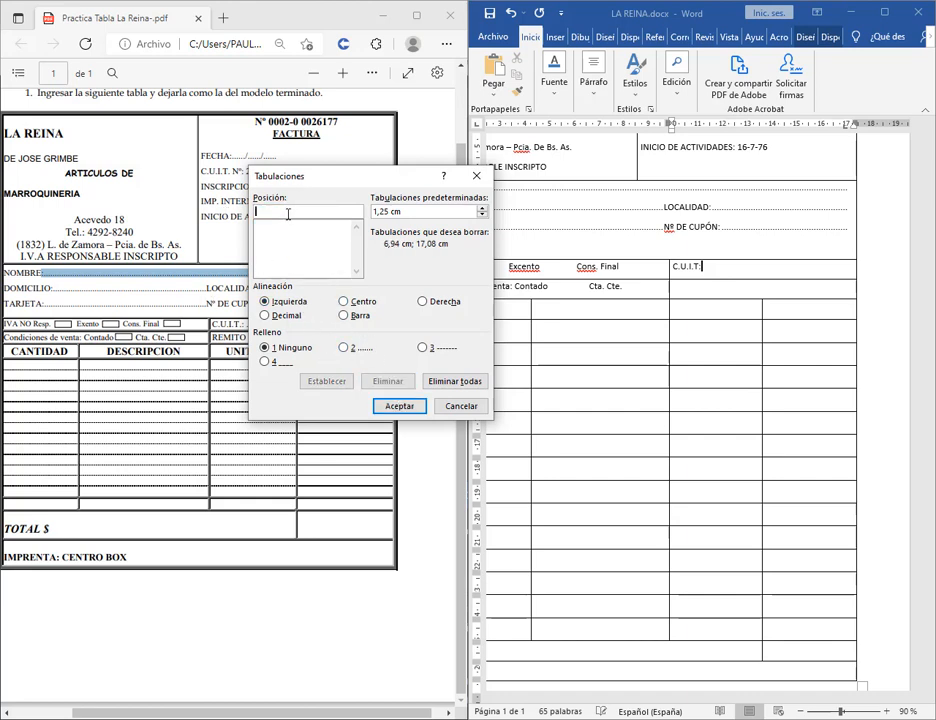
type("17,06")
left_click(344, 347)
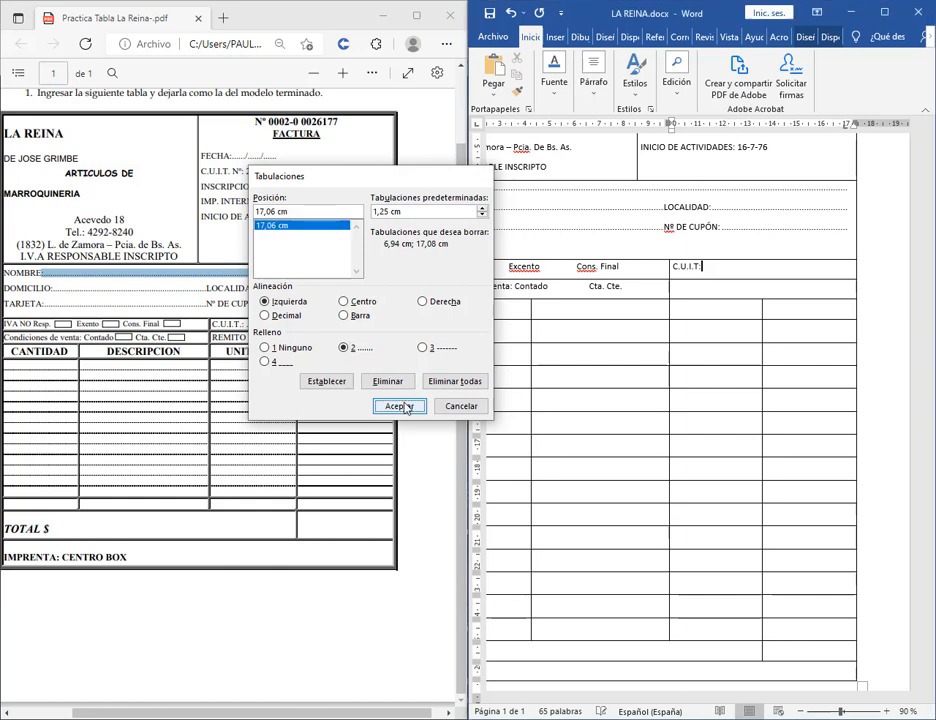
left_click(399, 406)
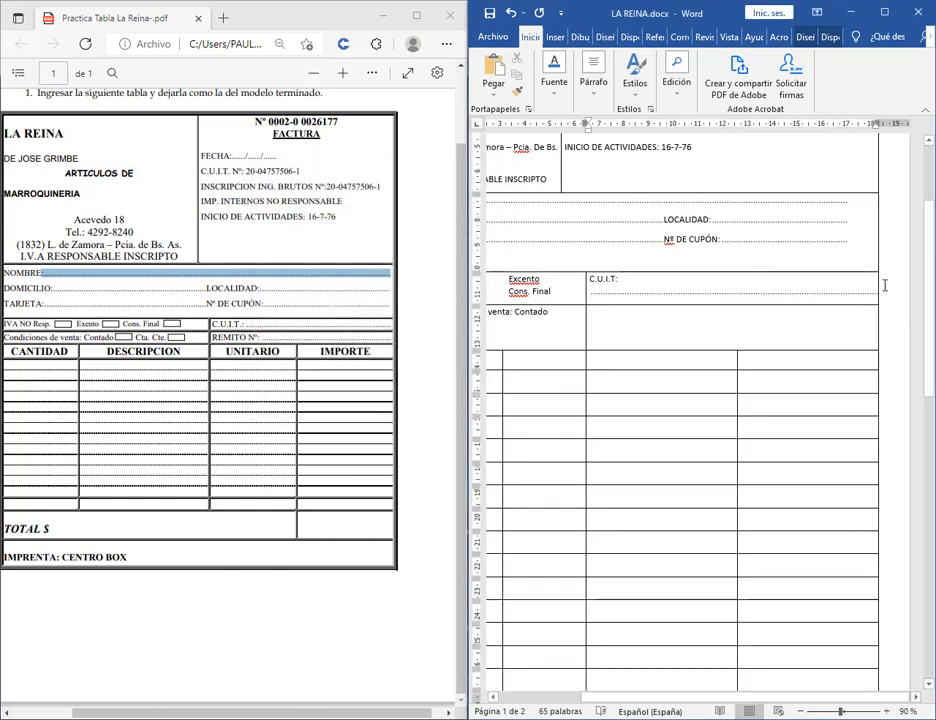
key("ctrl+z")
key("ctrl+z")
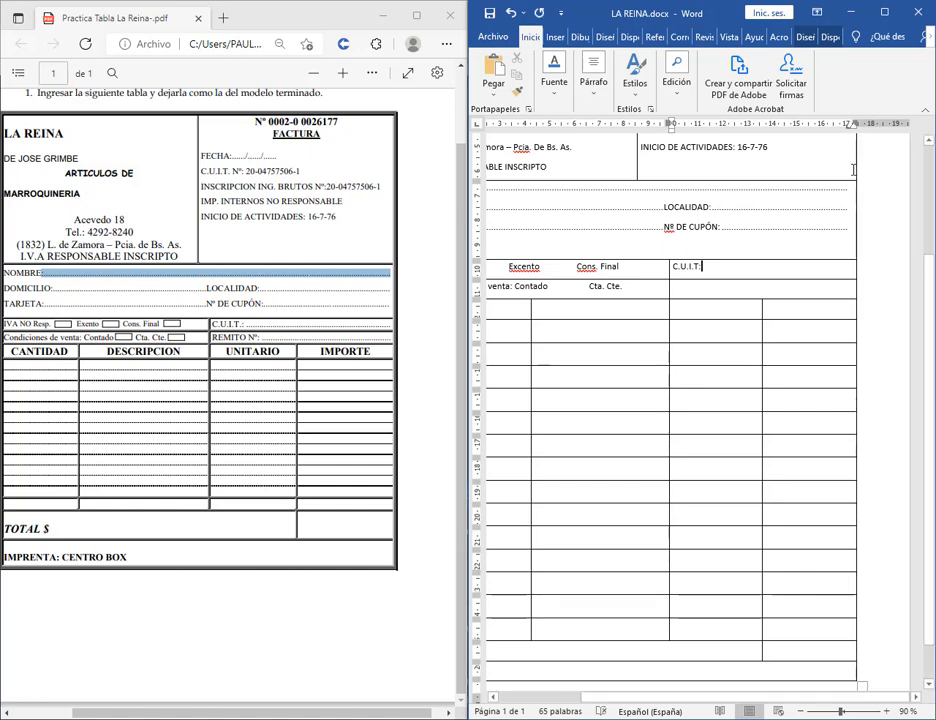
Clear the 6,67 cm and 17,06 cm tab stops from the C.U.I.T: line.
double_click(848, 127)
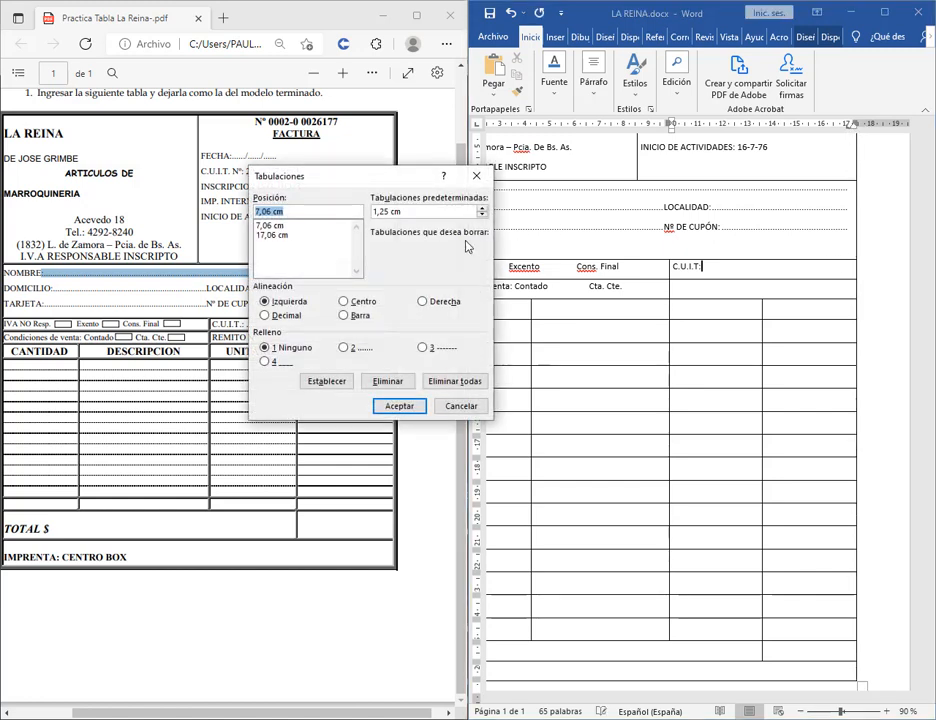
left_click(330, 238)
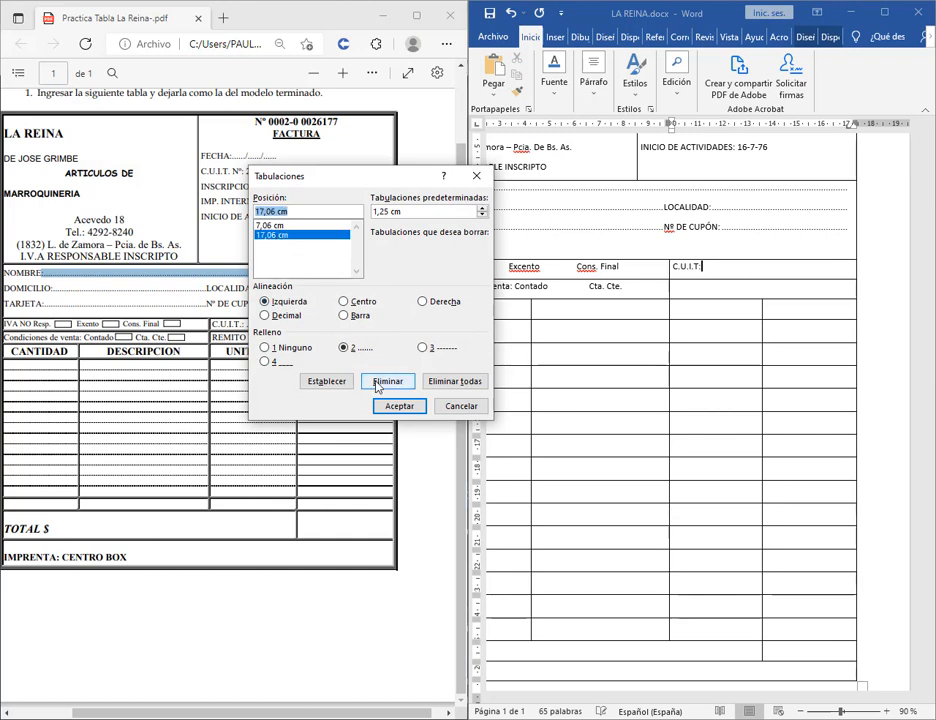
left_click(461, 405)
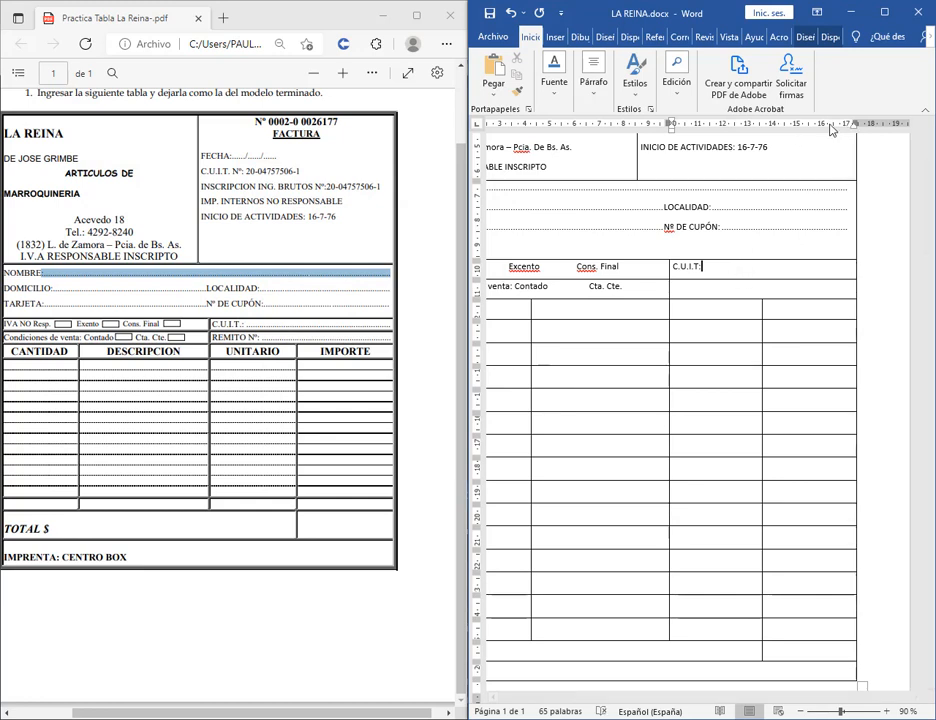
double_click(837, 132)
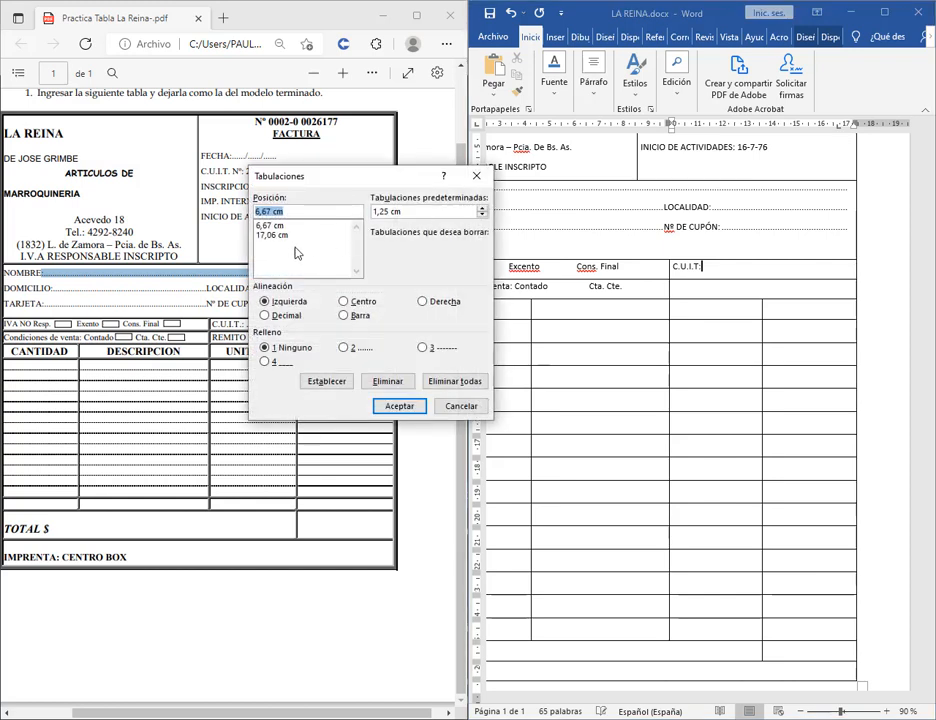
left_click(272, 225)
left_click(387, 381)
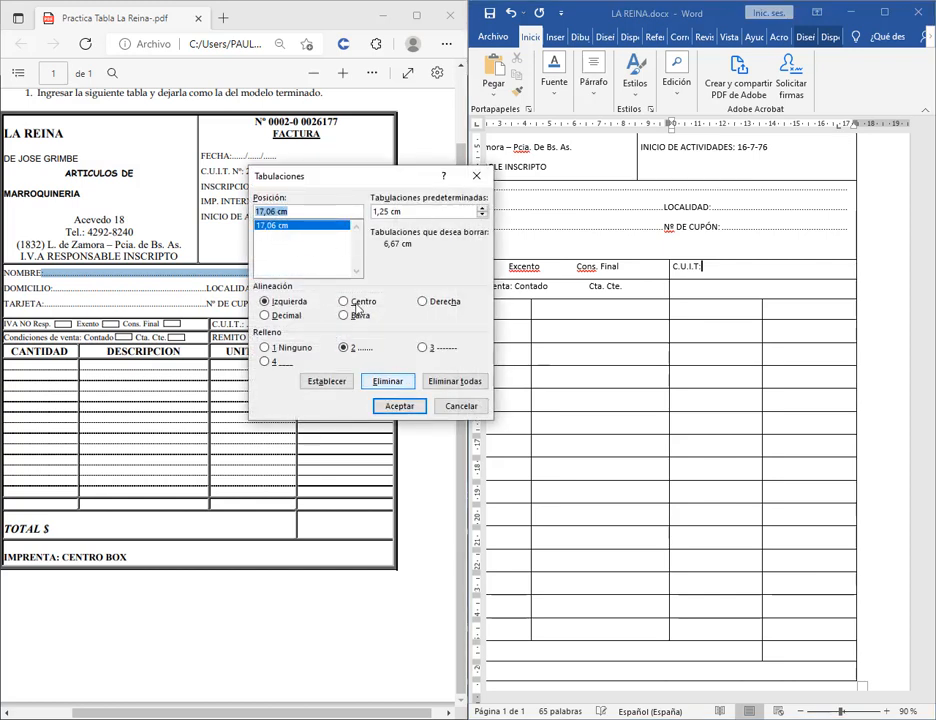
left_click(386, 380)
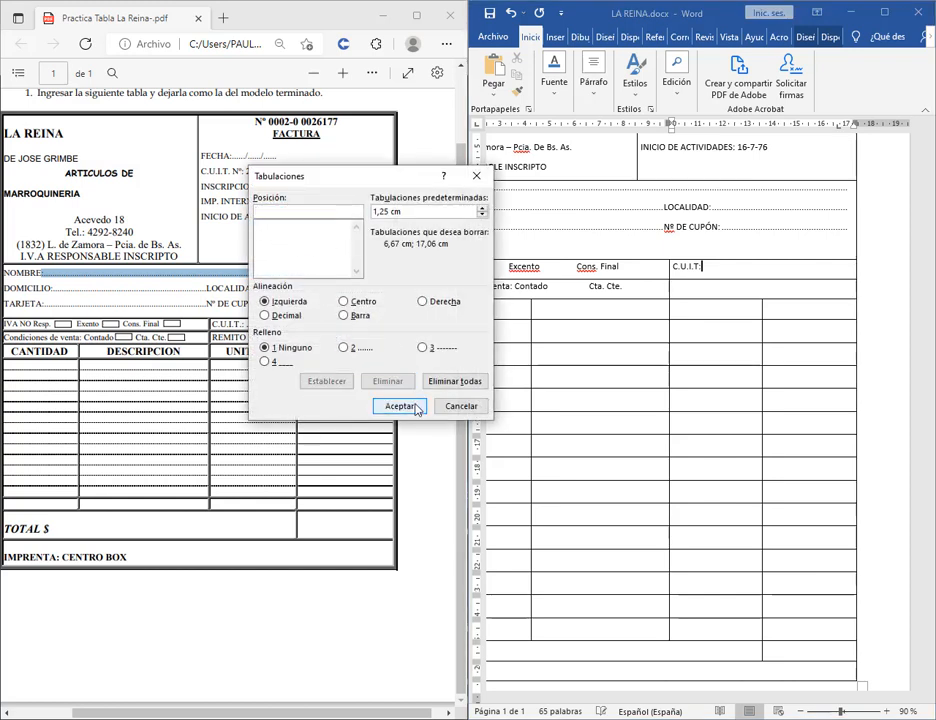
left_click(400, 406)
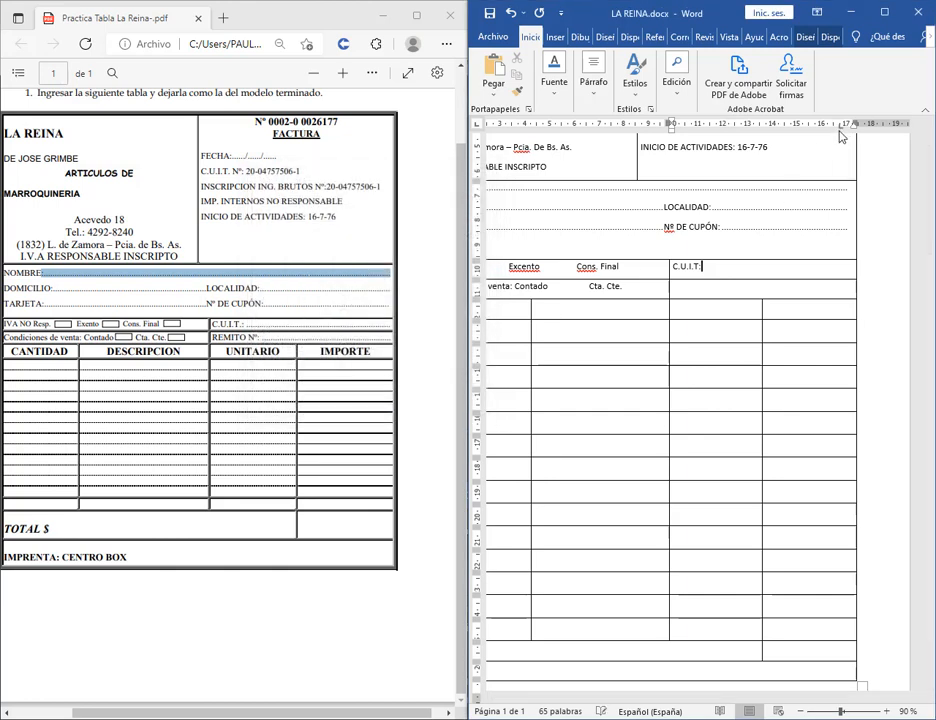
double_click(841, 126)
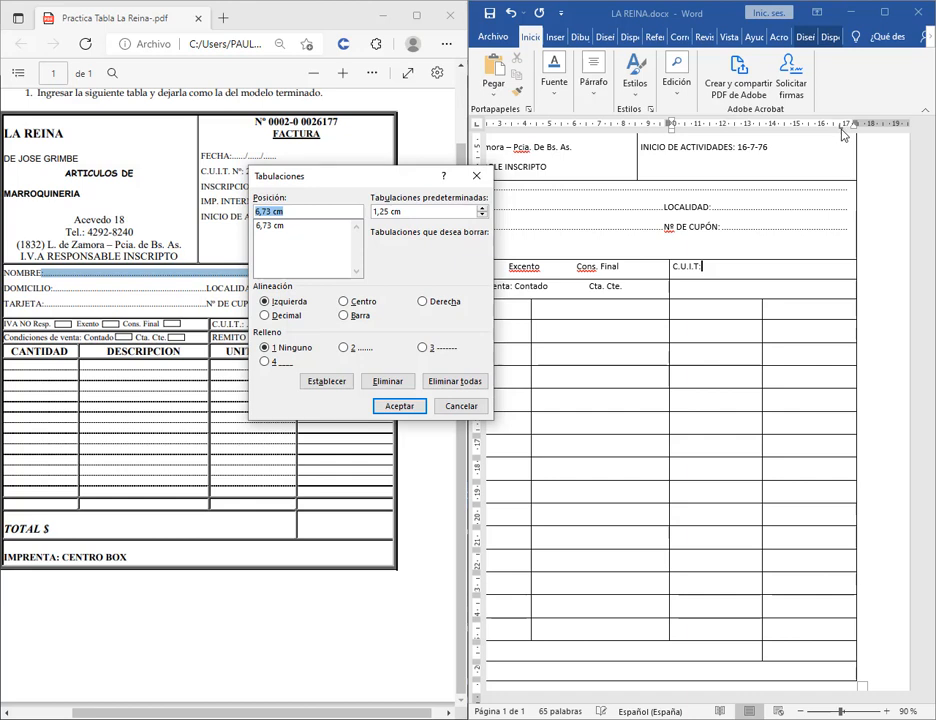
left_click(466, 410)
Set a 7,12 cm dotted-leader tab stop and insert the leader after C.U.I.T:.
left_click_drag(843, 127, 849, 125)
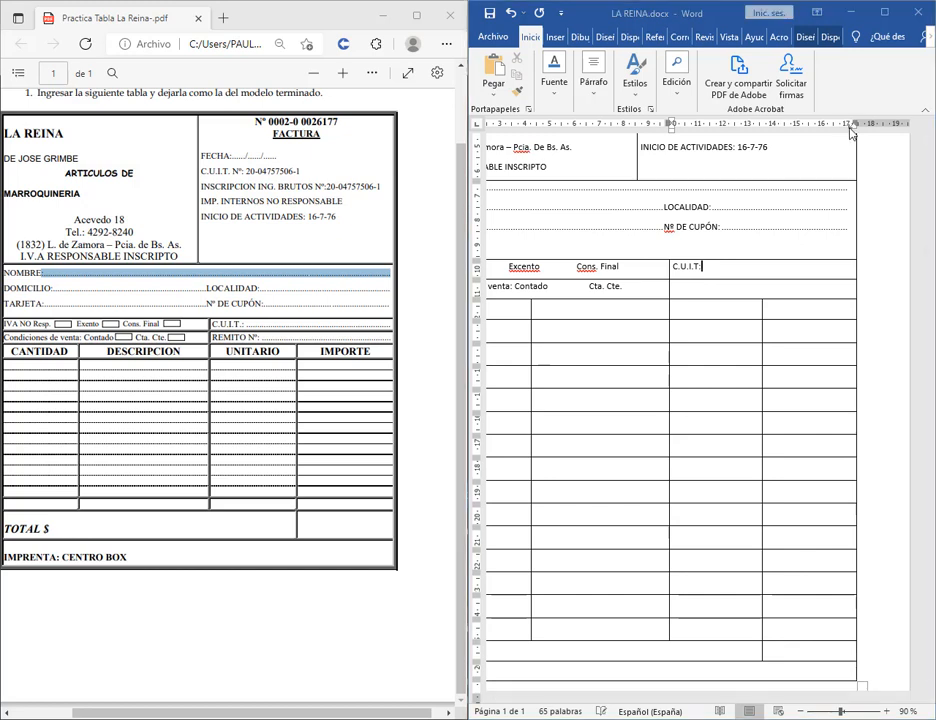
double_click(849, 126)
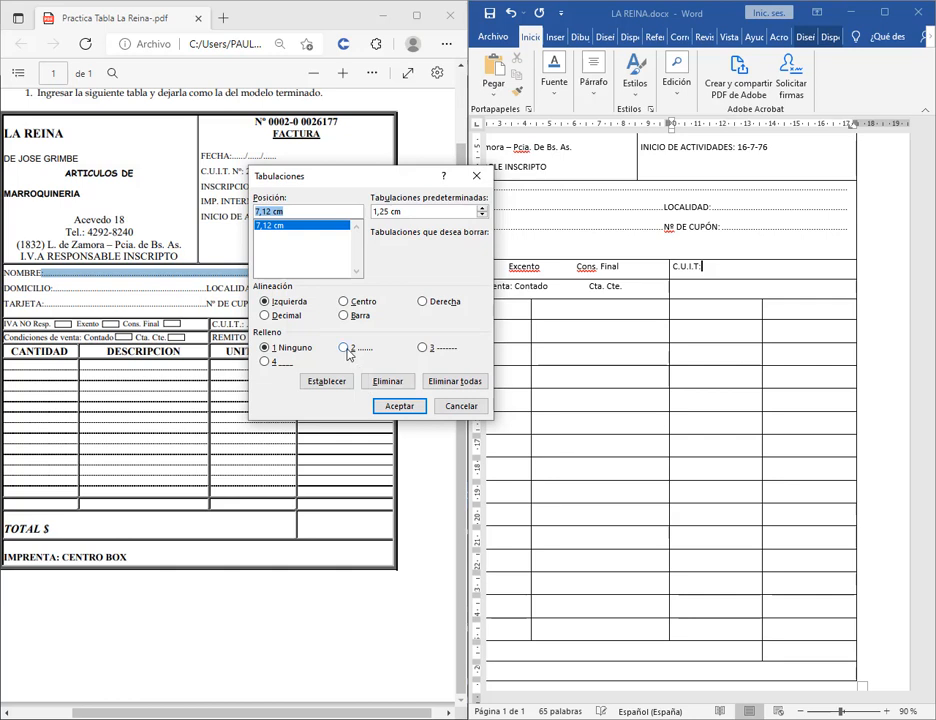
left_click(396, 408)
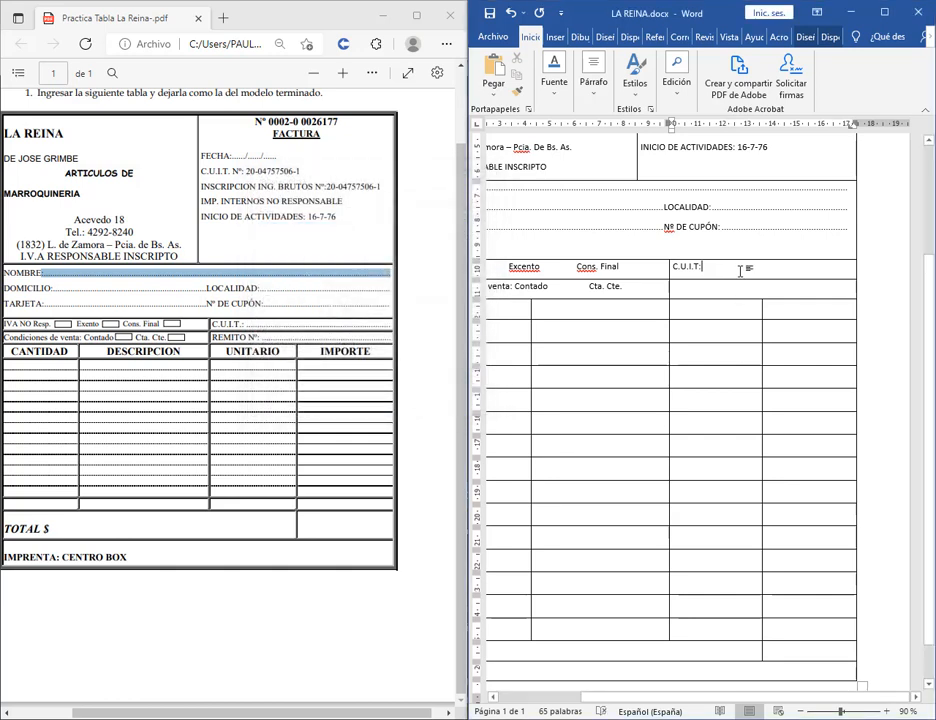
key("Tab")
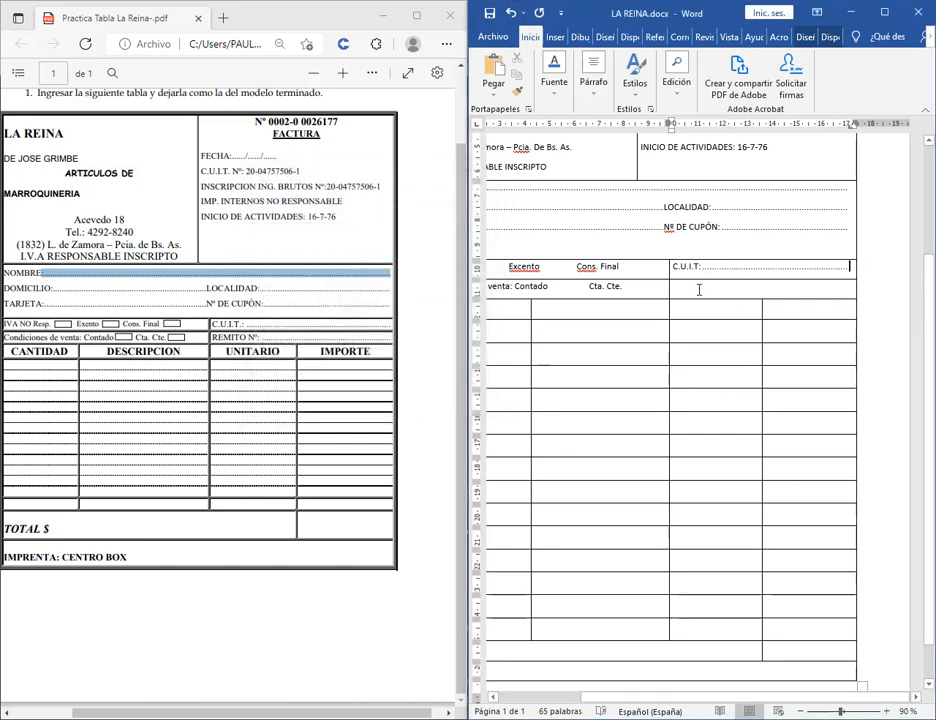
Type 'REMITO Nº:' in the empty cell beside Cta. Cte.
left_click(712, 288)
double_click(851, 127)
left_click(460, 405)
type("r")
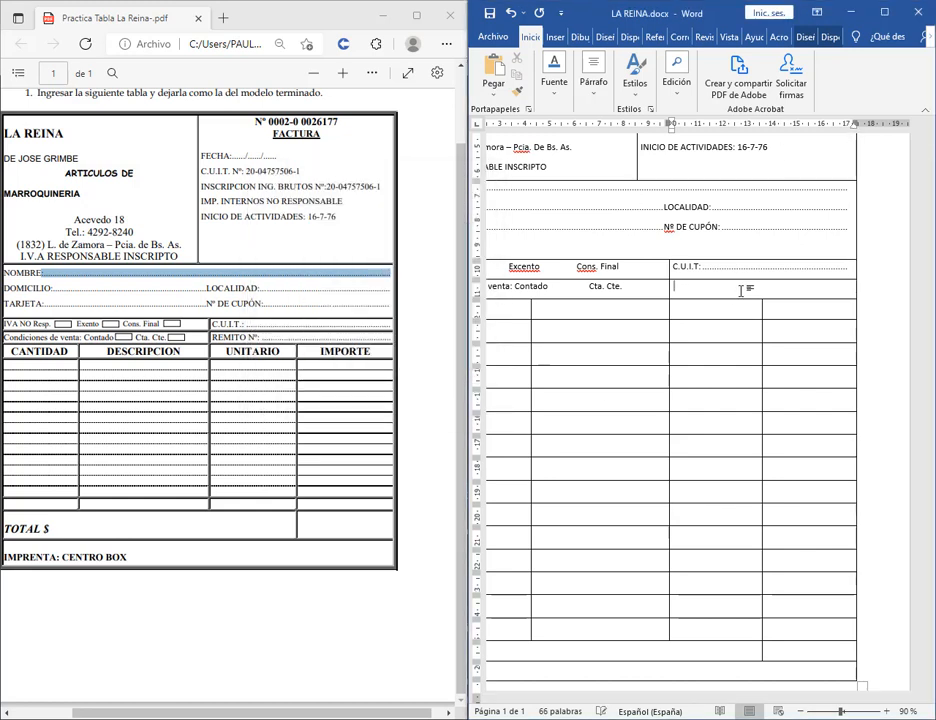
type("TEM")
key("BackSpace")
type("REM")
key("BackSpace")
double_click(848, 128)
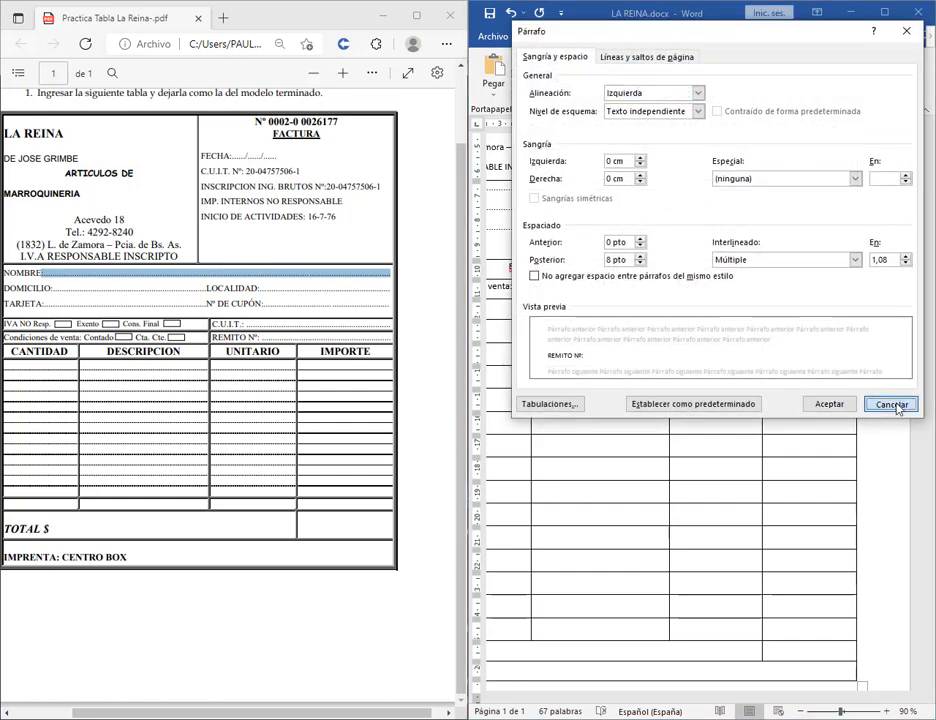
left_click(891, 404)
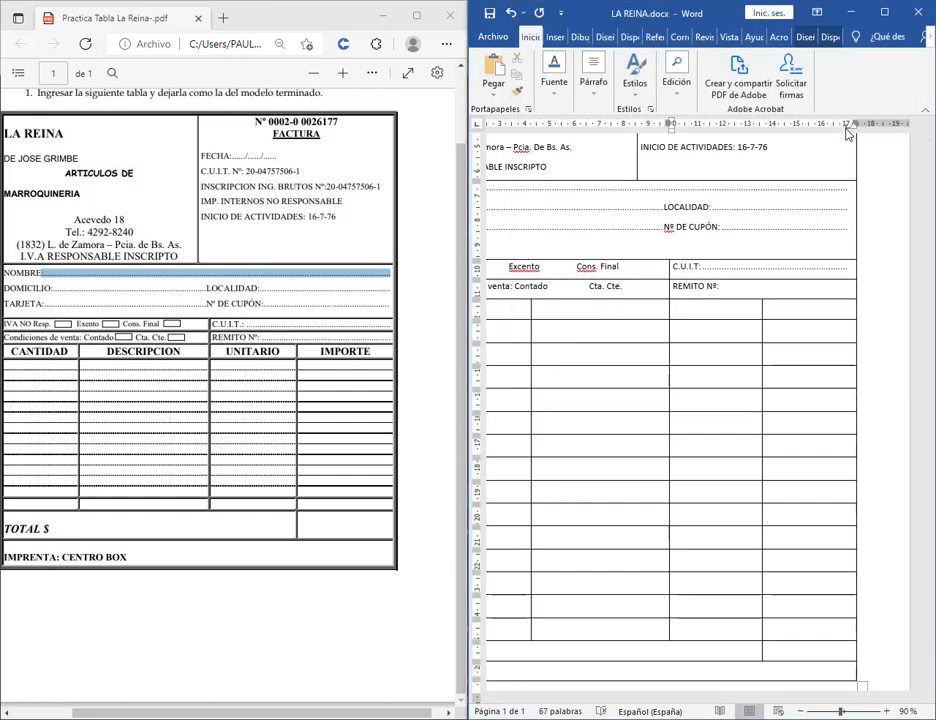
Replace the 7 cm tab with a 7,12 cm dotted-leader stop and insert the leader after REMITO Nº:.
double_click(847, 128)
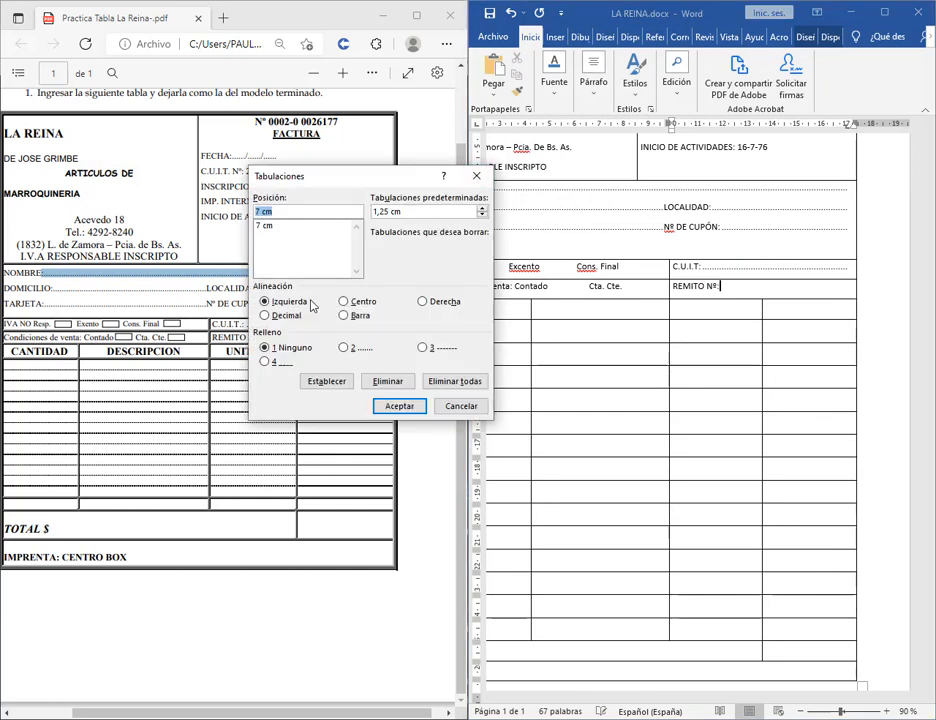
left_click(385, 385)
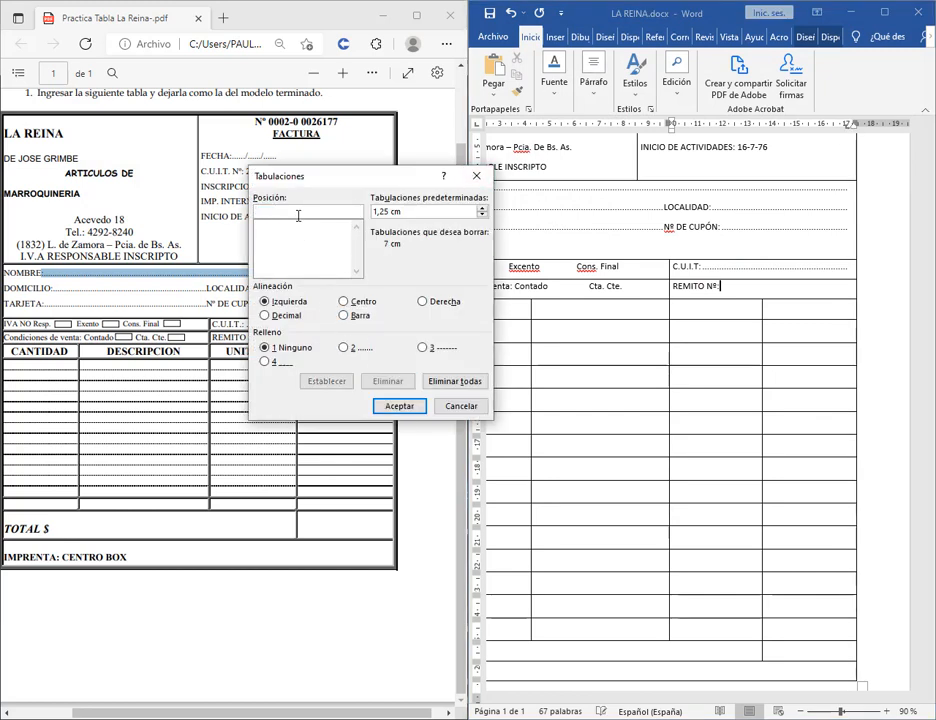
type("7,12")
left_click(326, 381)
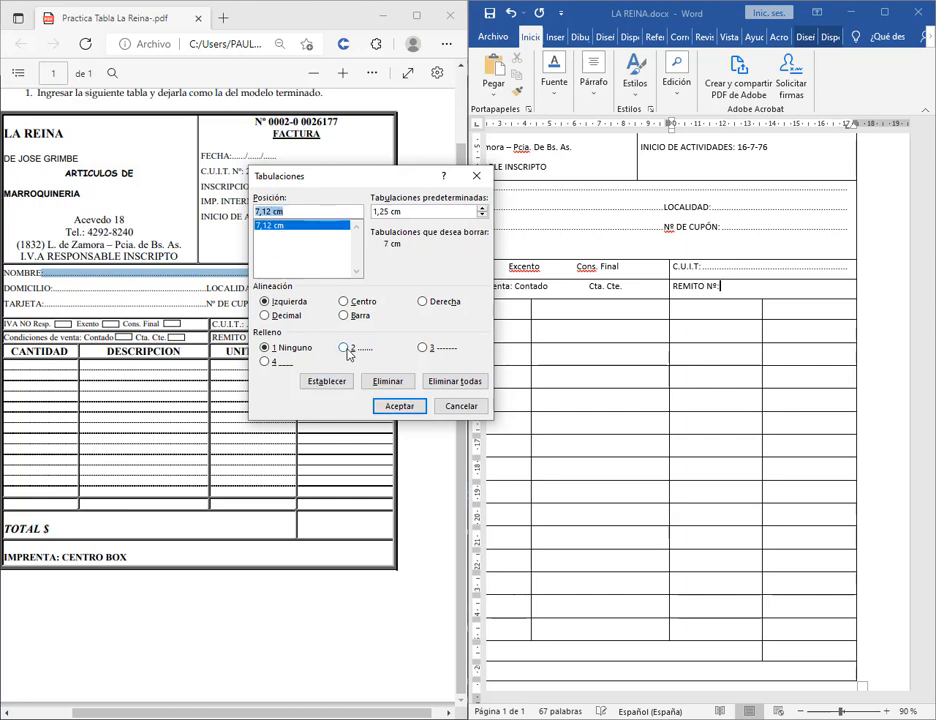
left_click(344, 347)
left_click(376, 405)
key("ctrl+Tab")
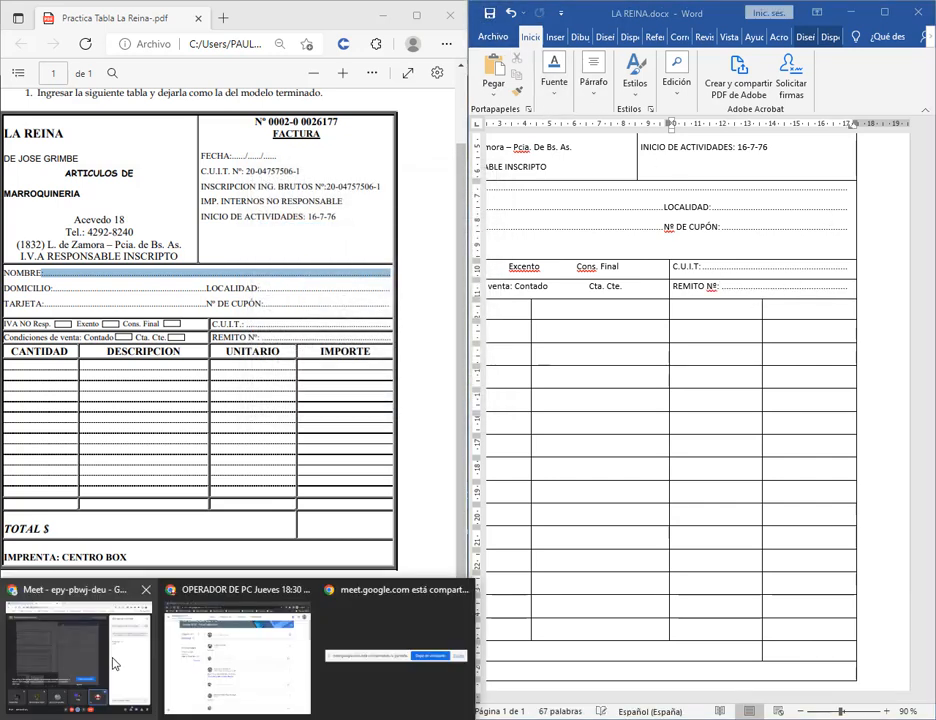
Confirm powering off the Win7 VirtualBox machine and switch back to LA REINA.docx.
left_click(115, 662)
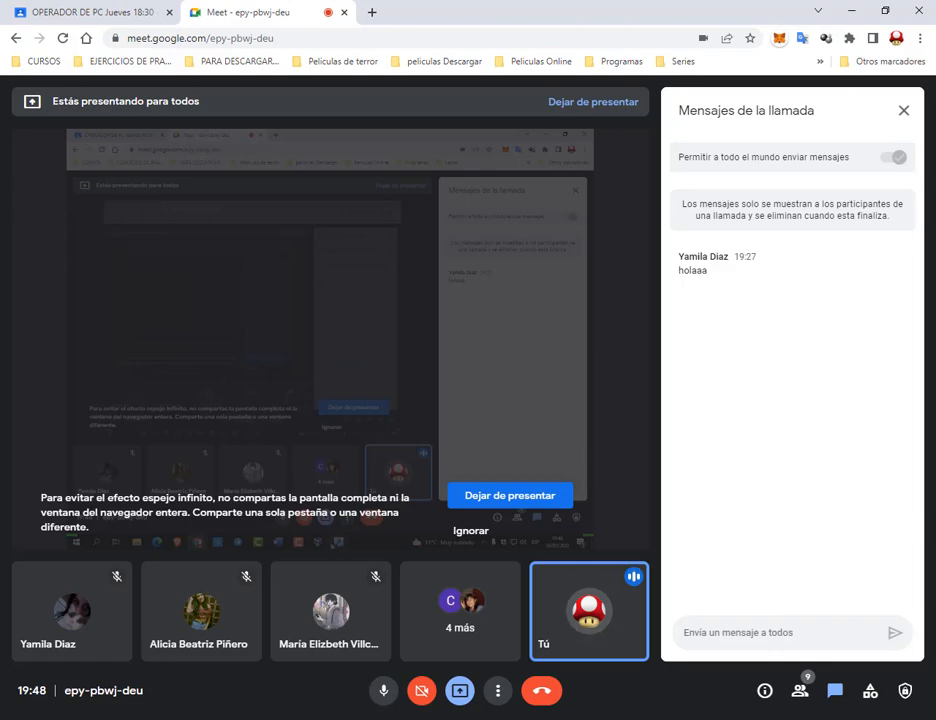
mouse_move(449, 719)
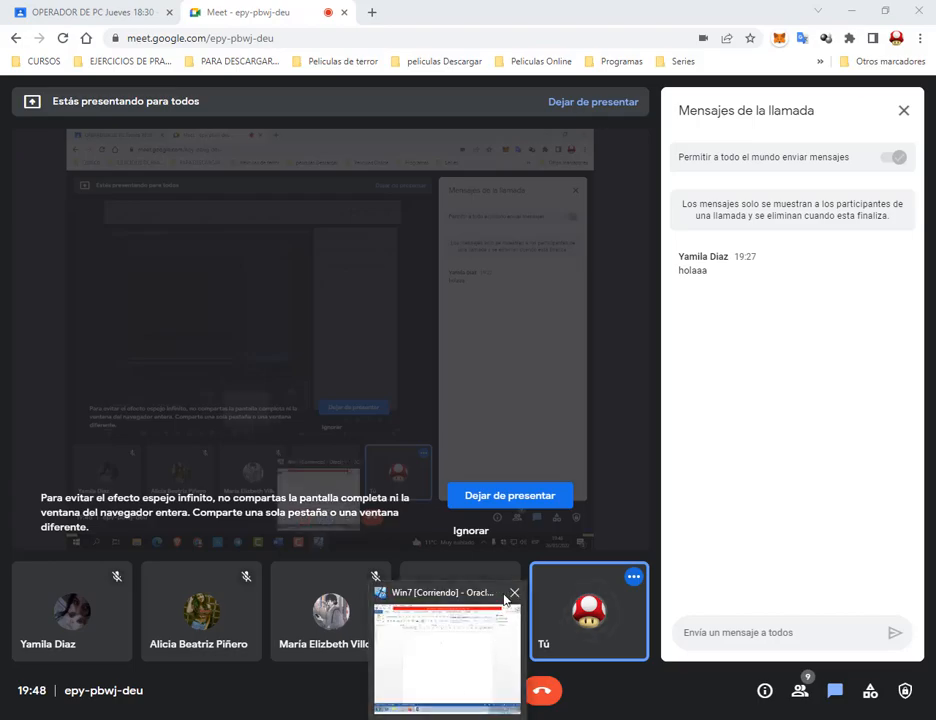
mouse_move(512, 594)
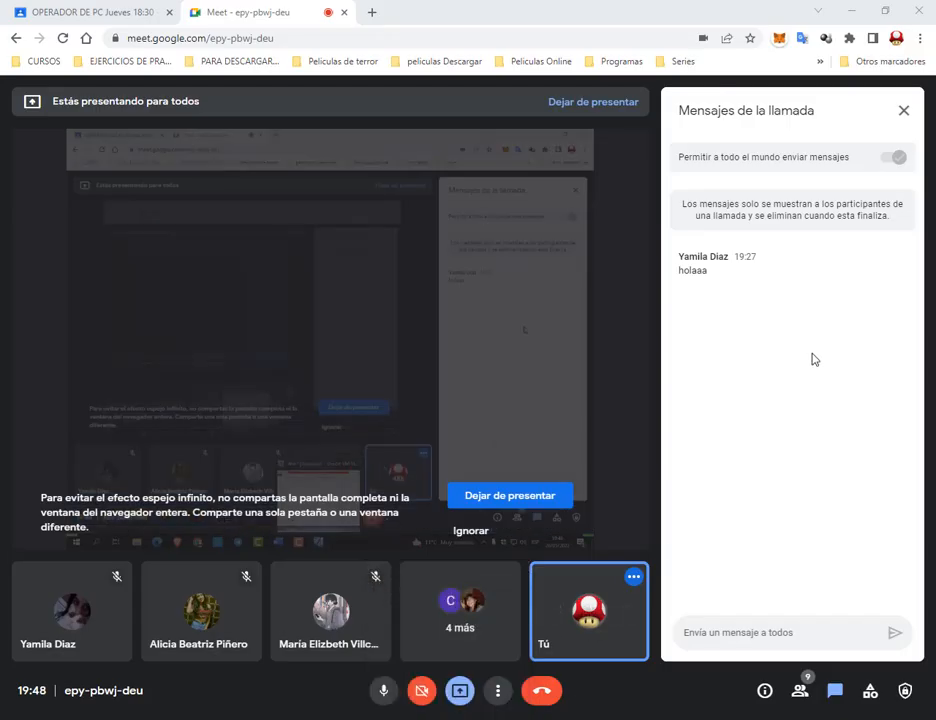
left_click(825, 427)
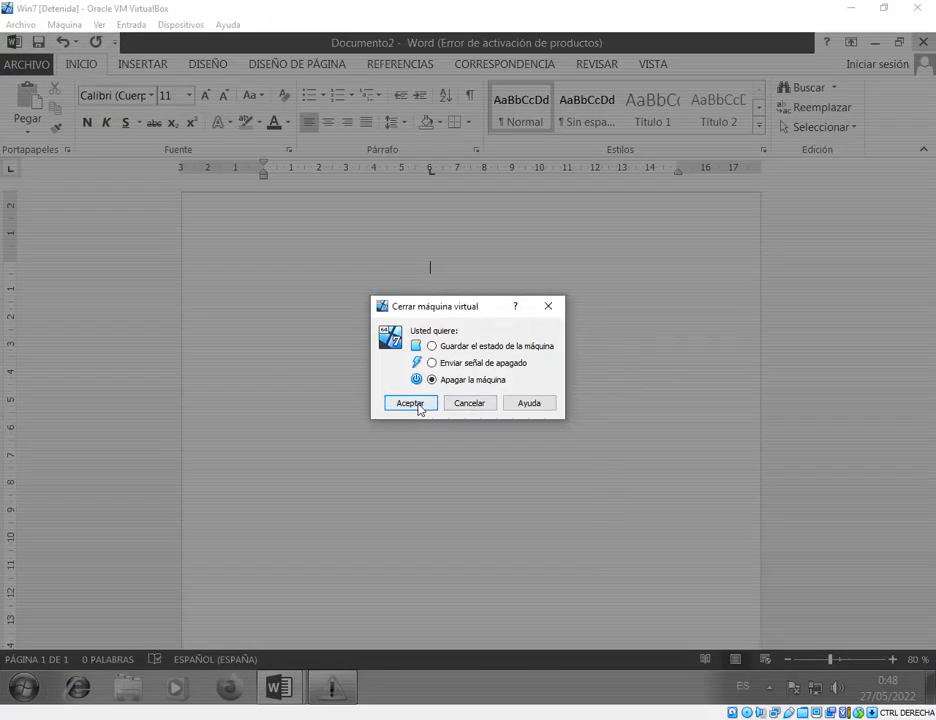
left_click(420, 405)
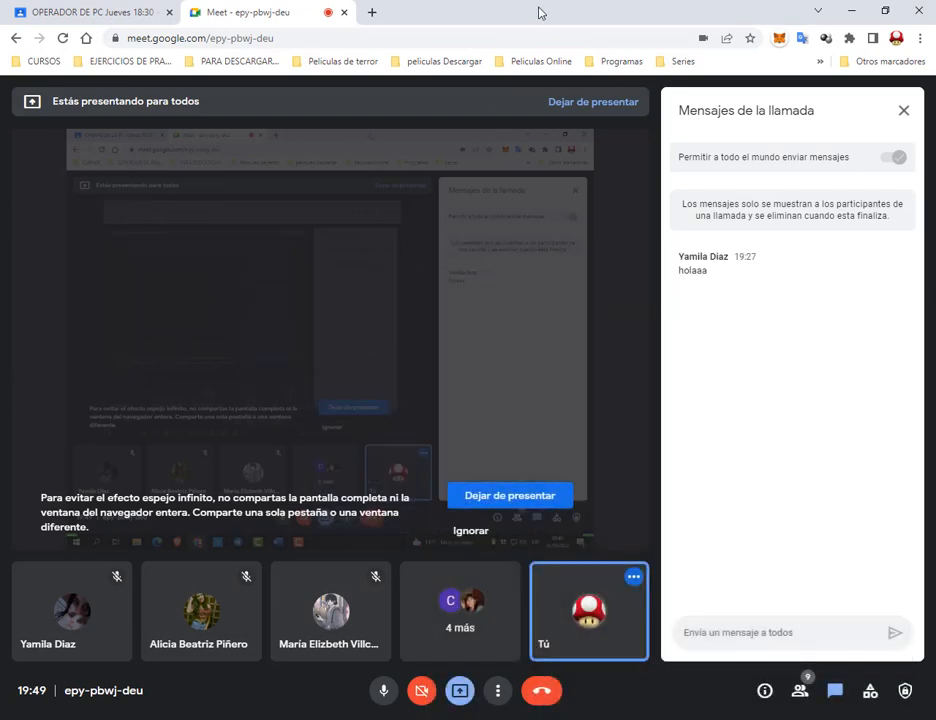
key("alt+Tab")
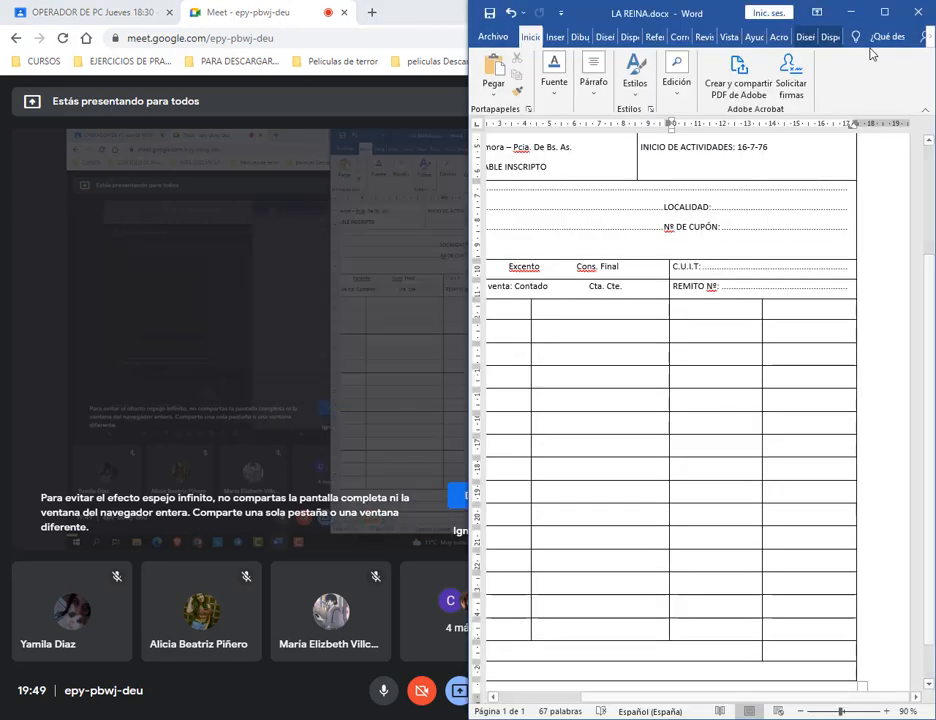
Arrange the PDF model and the Word document side by side.
key("alt+Tab")
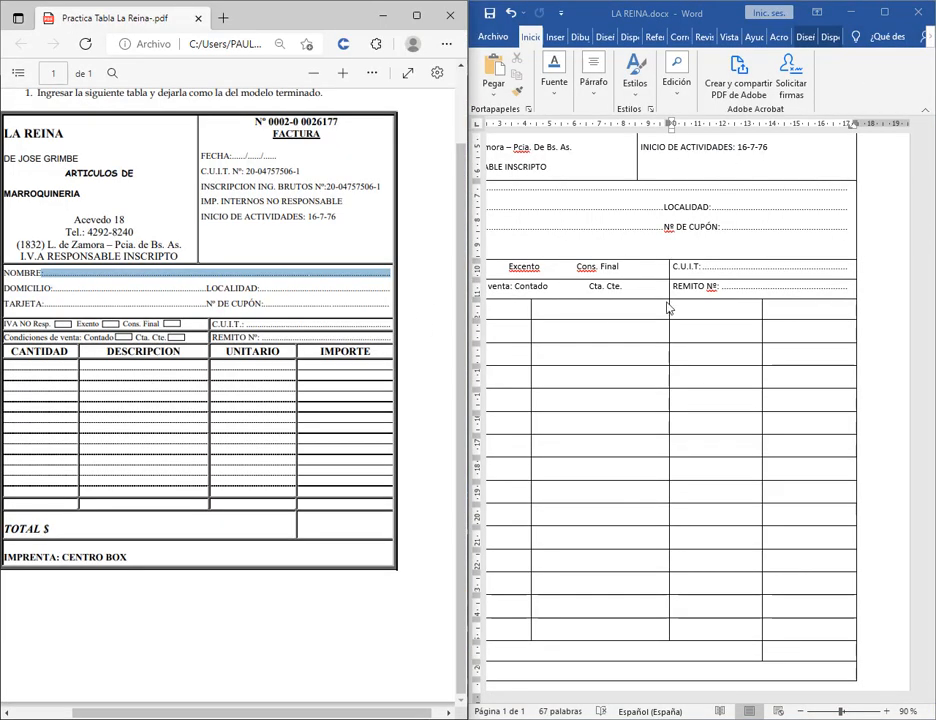
left_click(714, 318)
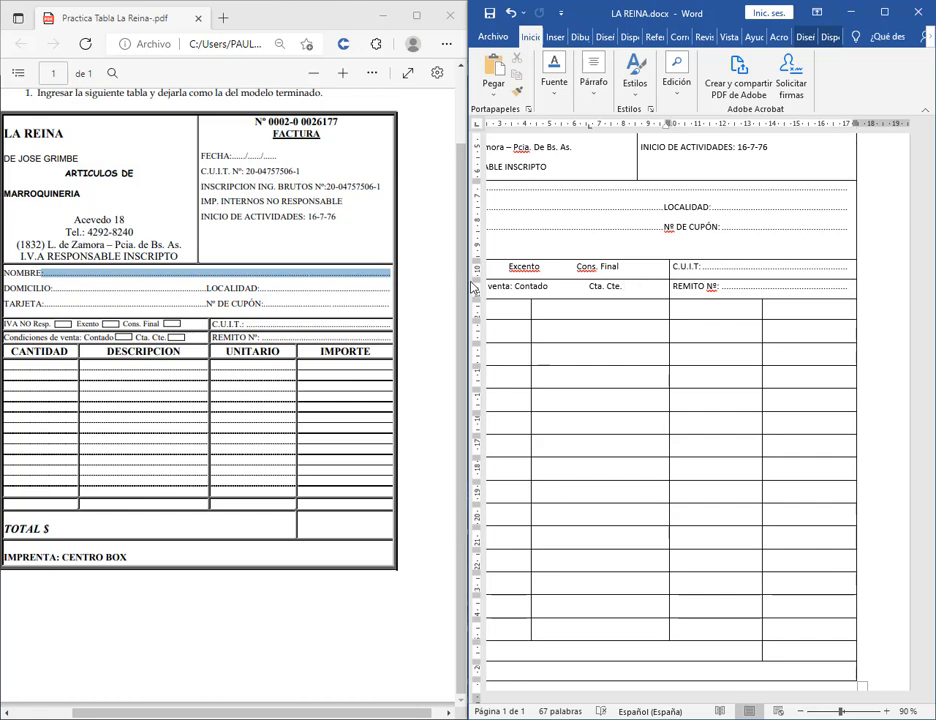
left_click_drag(468, 281, 332, 281)
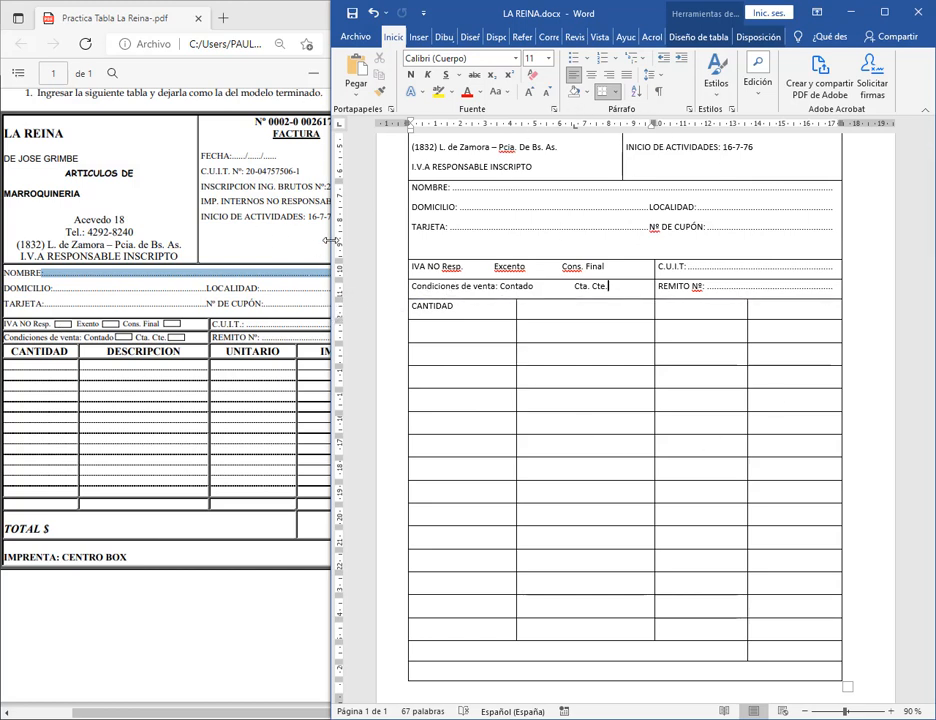
left_click_drag(333, 240, 410, 243)
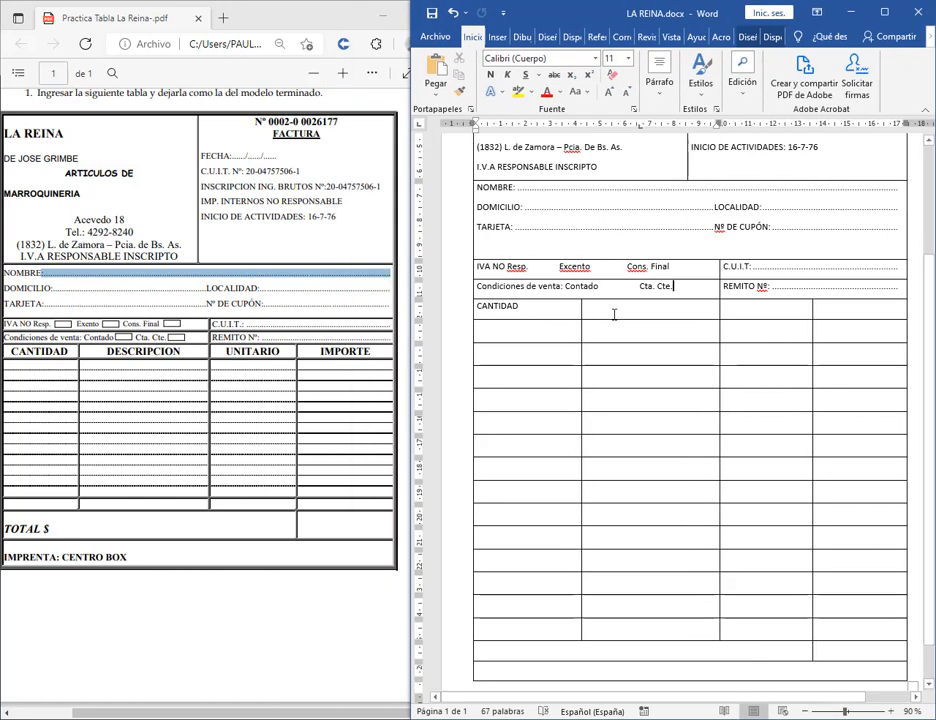
Type DESCRIPCION, UNITARIO and IMPORTE in the heading cells after CANTIDAD.
left_click(619, 309)
type("de")
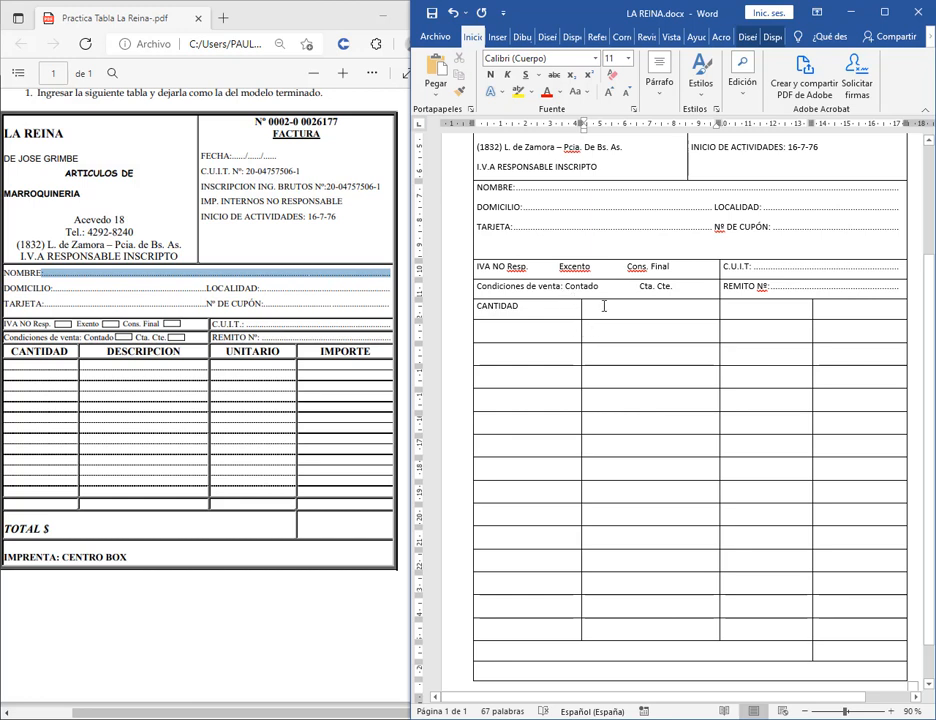
type("DESCRIPCION")
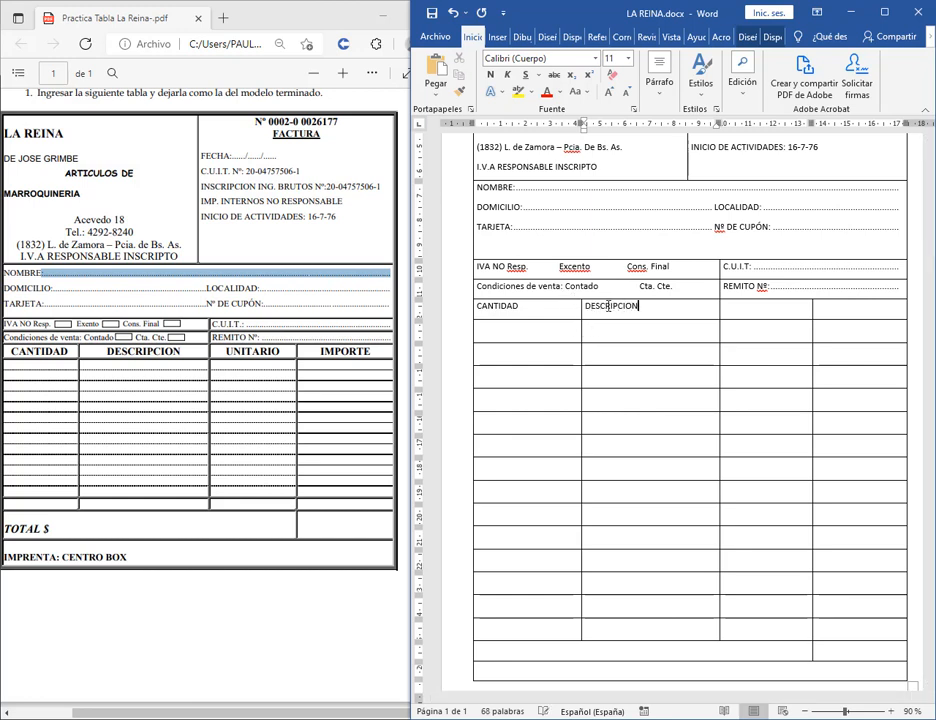
key("Tab")
type("UNITARIO")
key("Tab")
type("IMP")
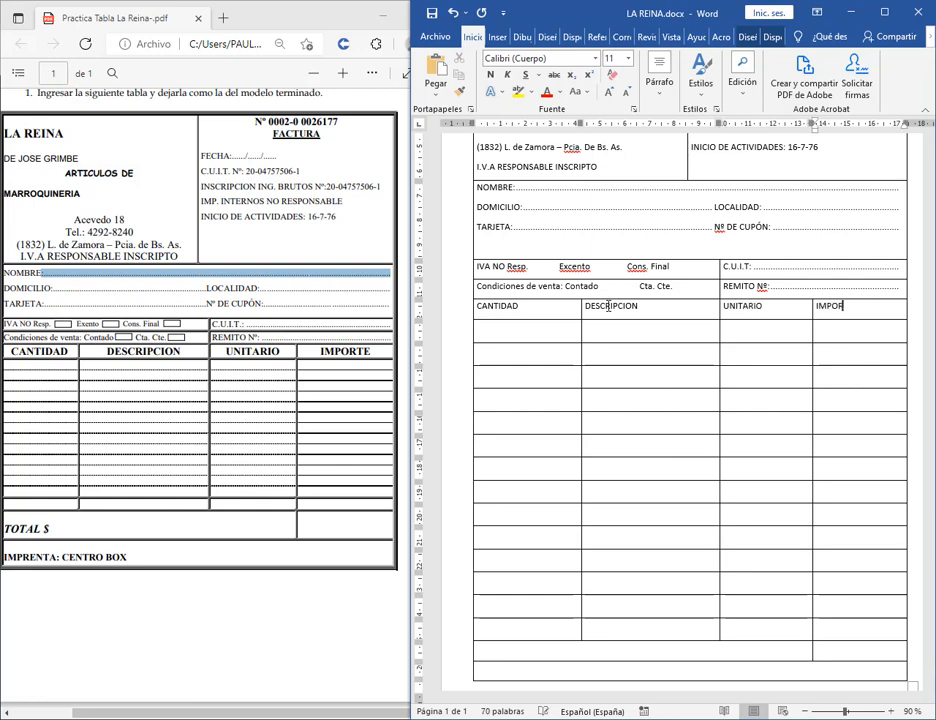
type("ORTE")
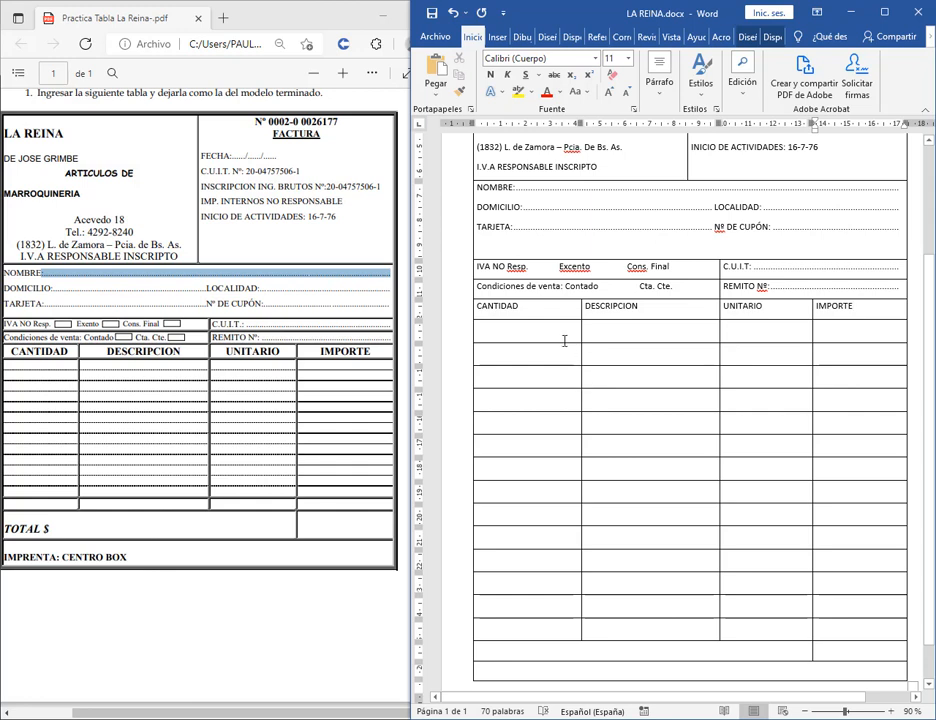
Select the empty item rows beneath the column headings.
left_click(556, 334)
left_click_drag(539, 334, 844, 637)
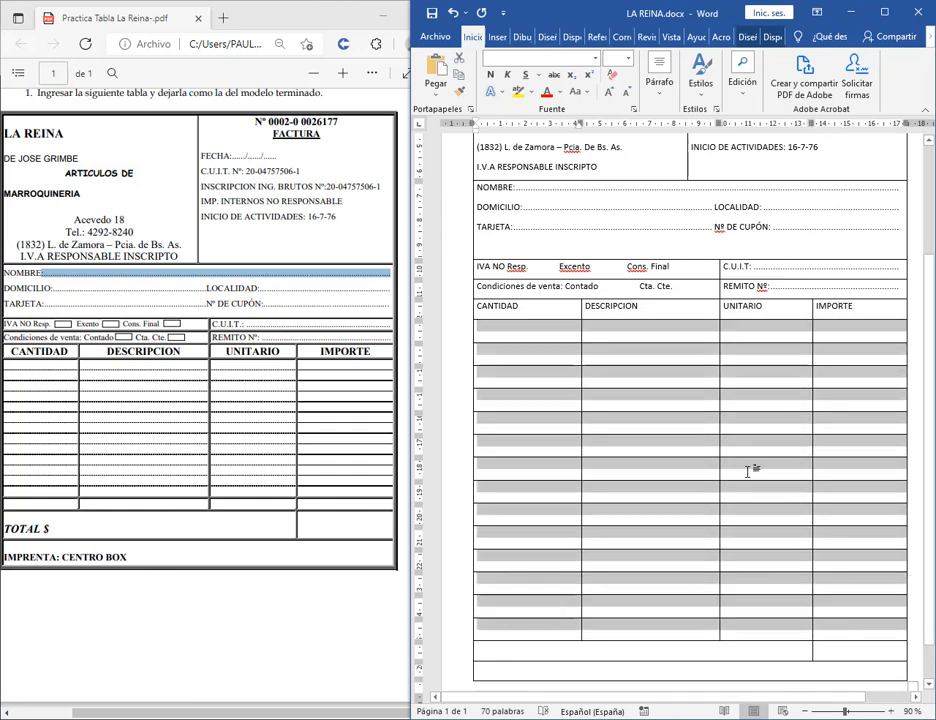
right_click(747, 470)
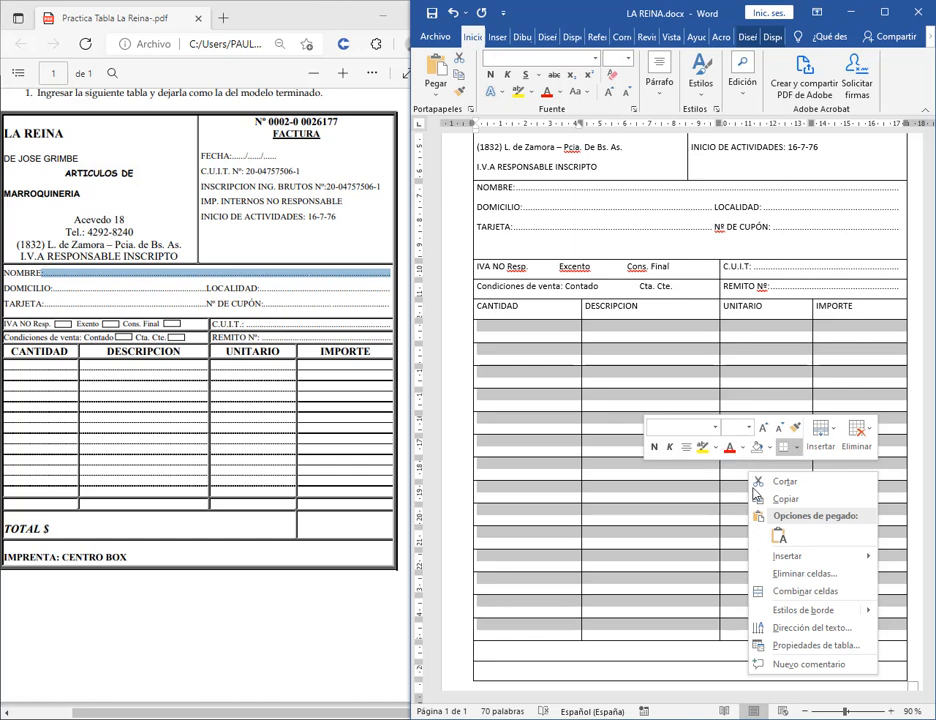
left_click(654, 521)
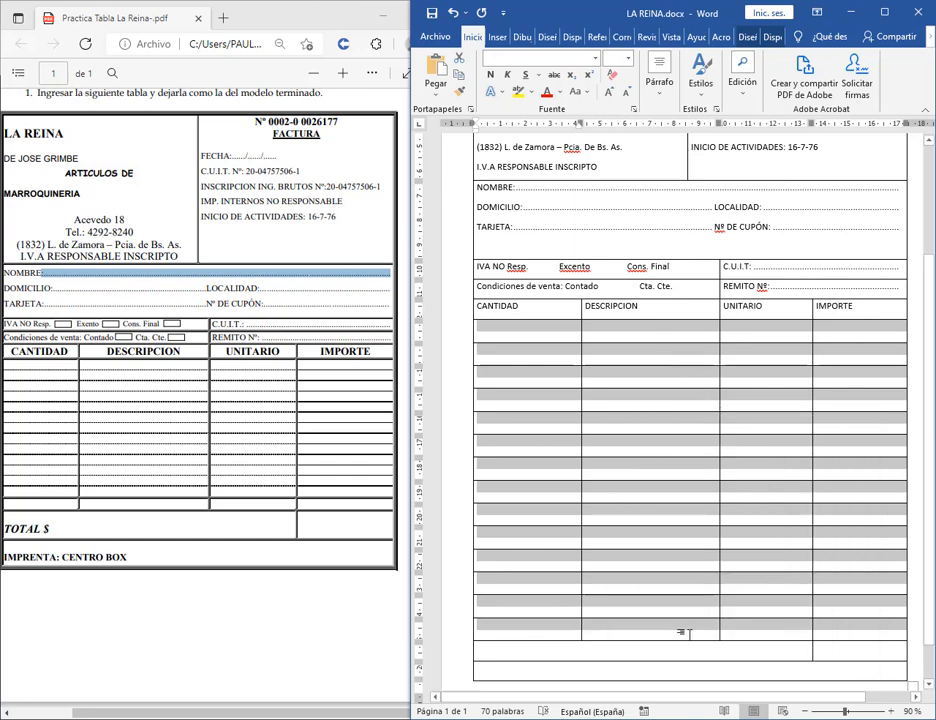
left_click(745, 628)
left_click_drag(526, 328, 669, 409)
left_click(786, 537)
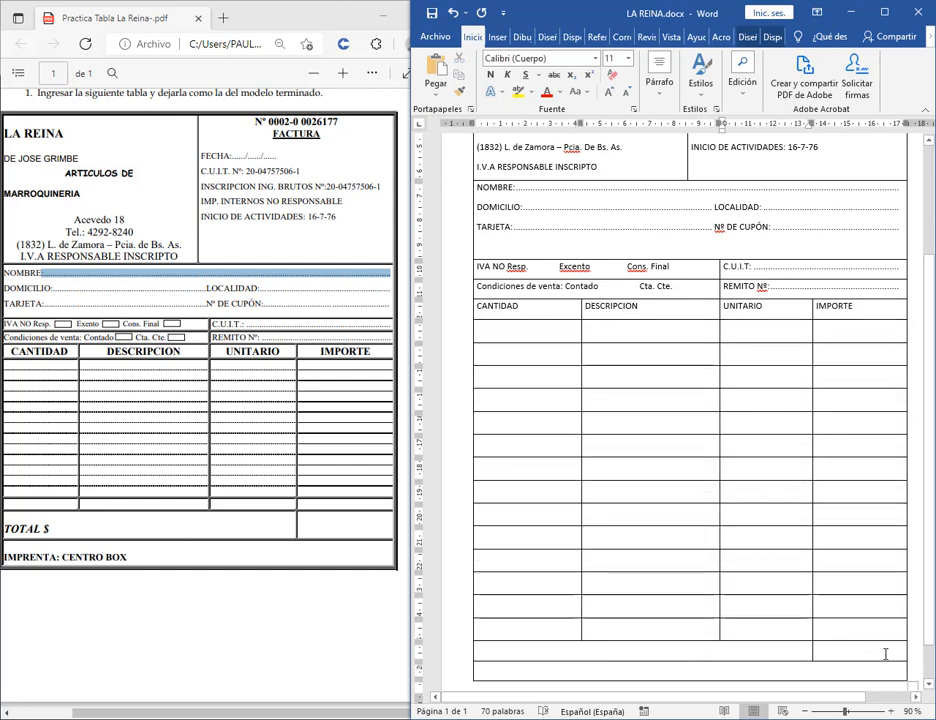
Reselect the regular item rows and try dragging the first row's height, then undo it.
scroll(885, 654, "down", 1)
left_click(501, 298)
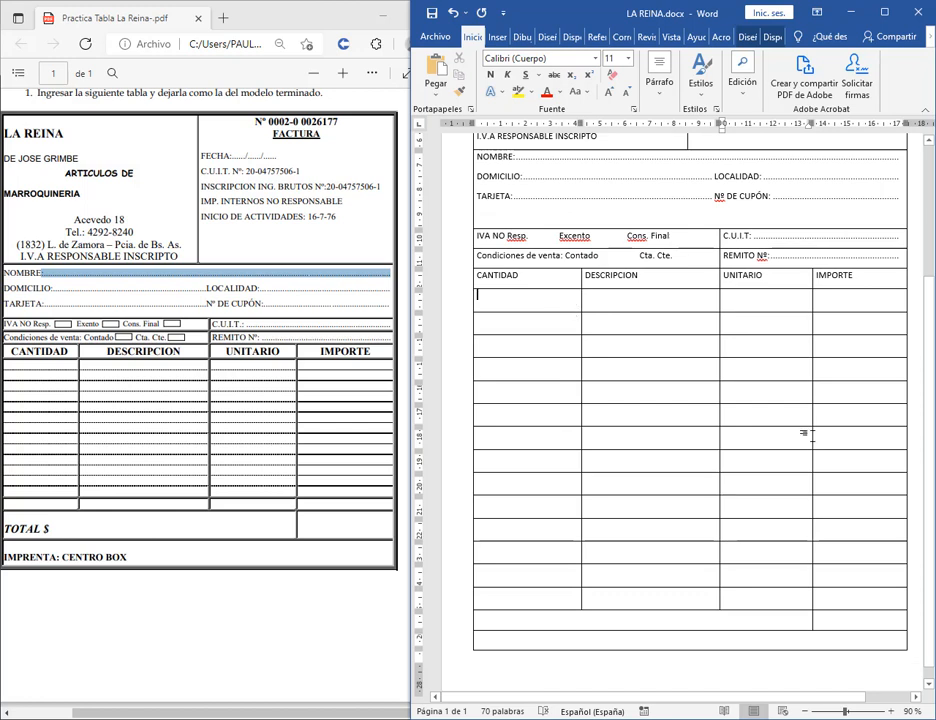
left_click(870, 612, "shift")
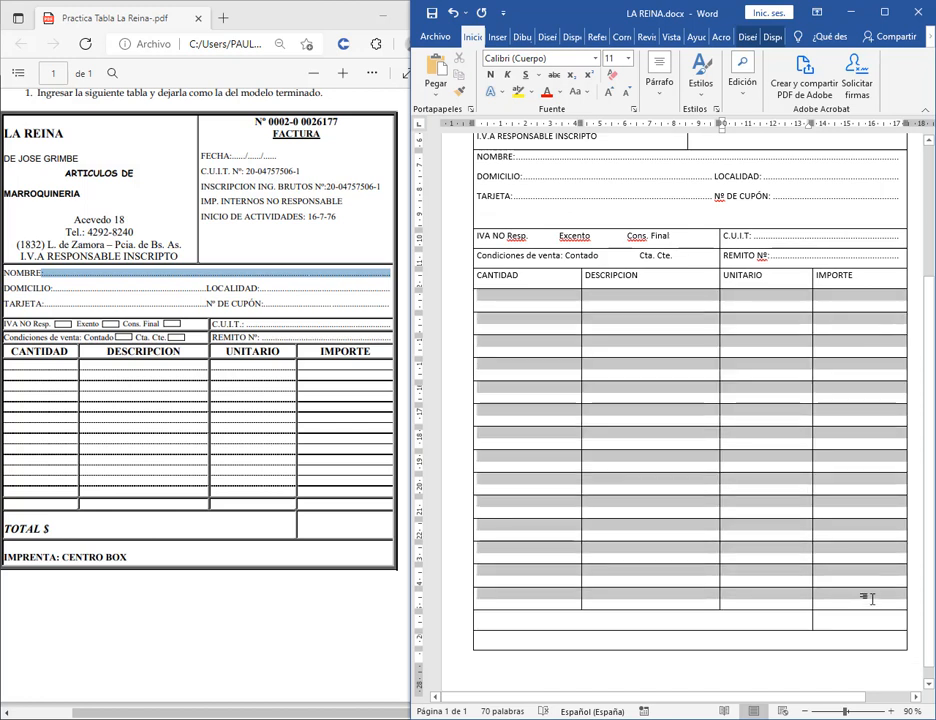
left_click(872, 598, "shift")
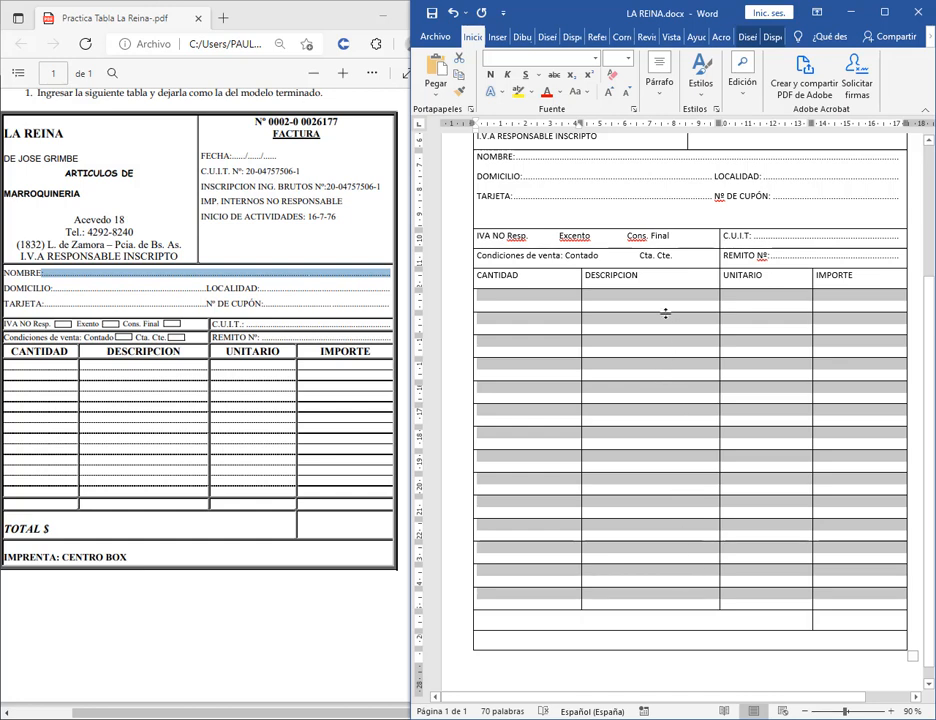
left_click_drag(665, 311, 665, 303)
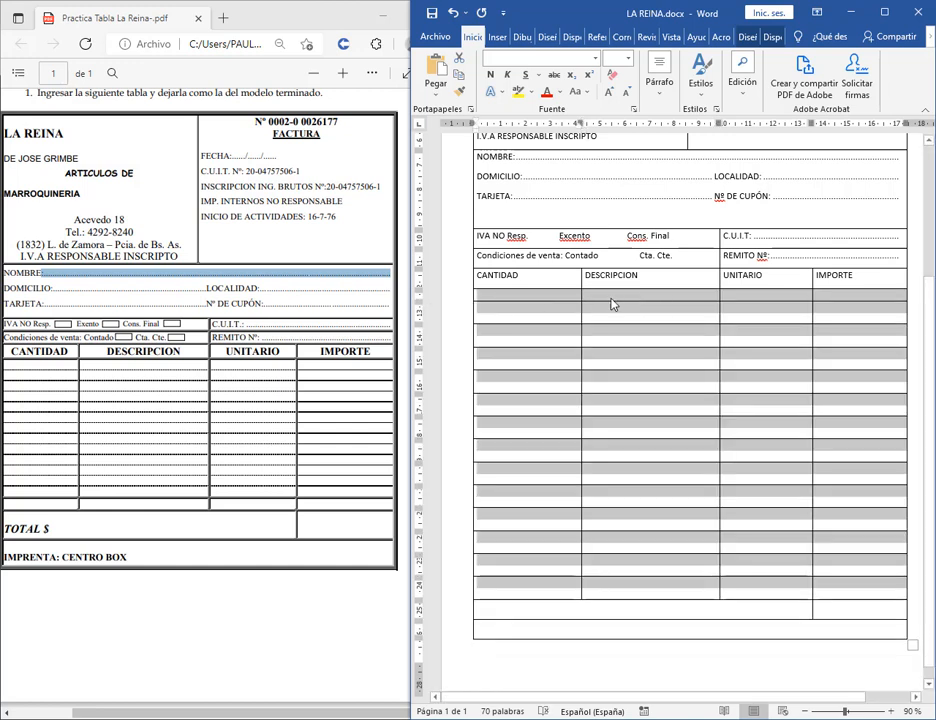
key("ctrl+z")
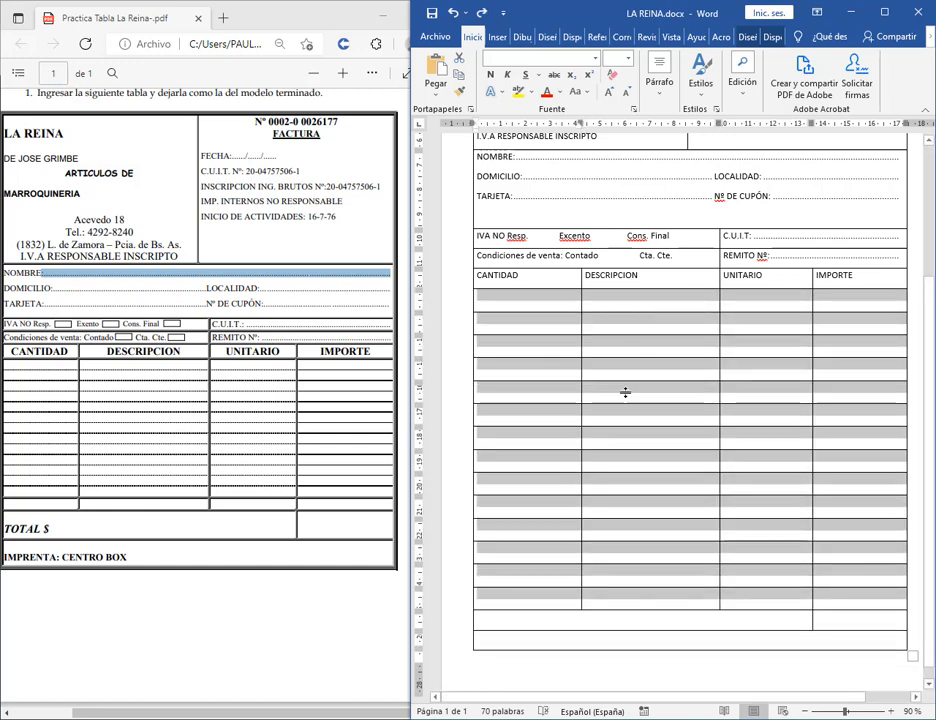
Set the selected item rows' Alto de fila to 0,04 cm in Herramientas de tabla > Disposición.
left_click_drag(411, 350, 52, 350)
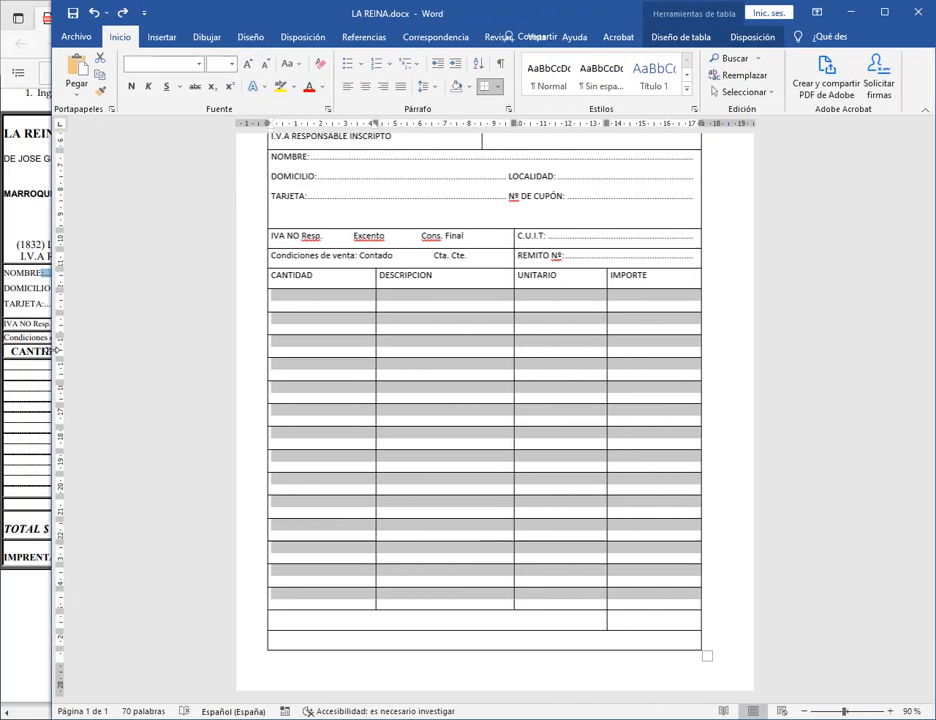
left_click(713, 15)
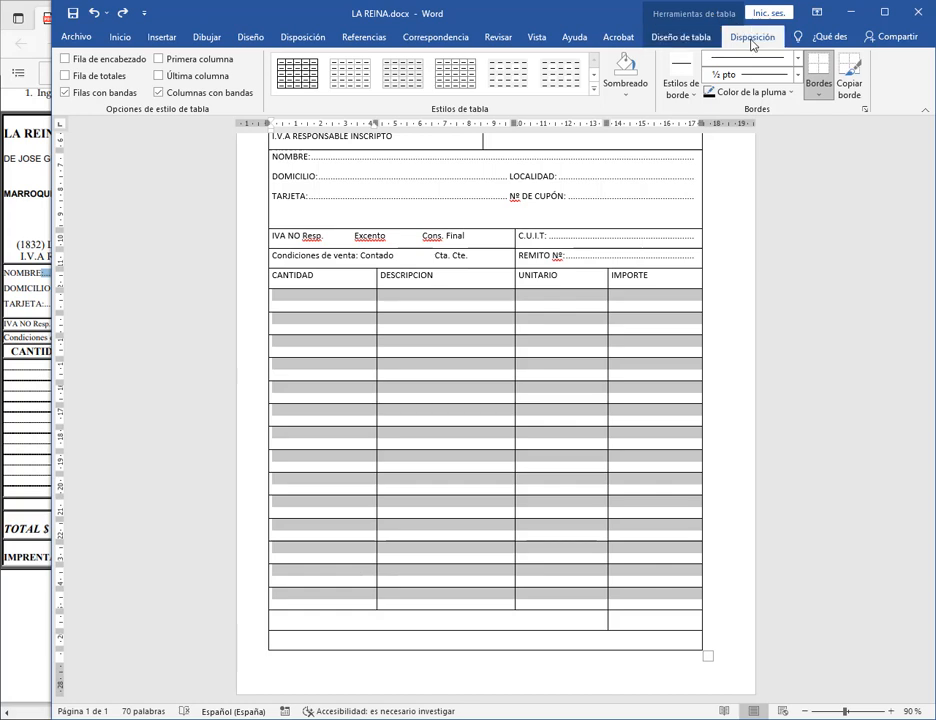
left_click(750, 40)
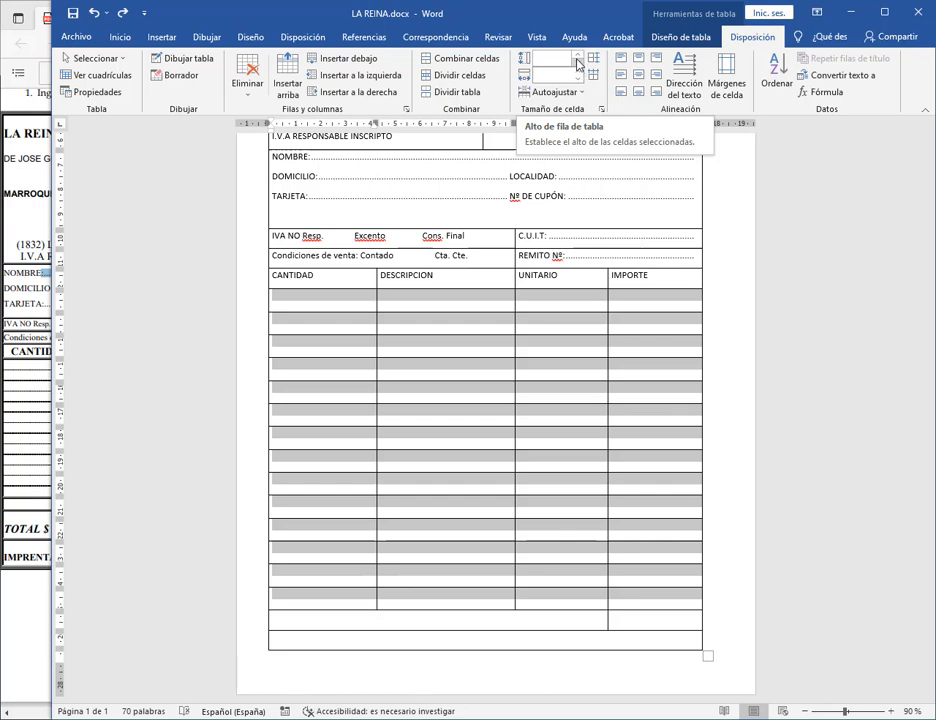
left_click(578, 67)
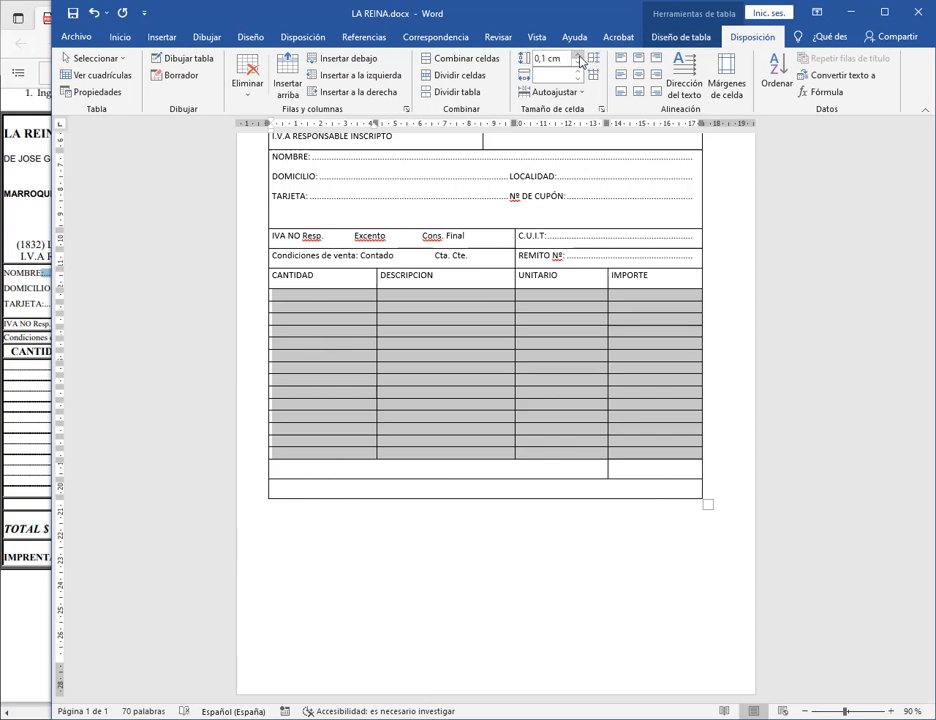
Set the empty CANTIDAD item rows to 0,7 cm tall and dock the Word window beside the PDF.
left_click(578, 58)
left_click(578, 58)
left_click(578, 58)
left_click(578, 58)
left_click(578, 58)
left_click(578, 58)
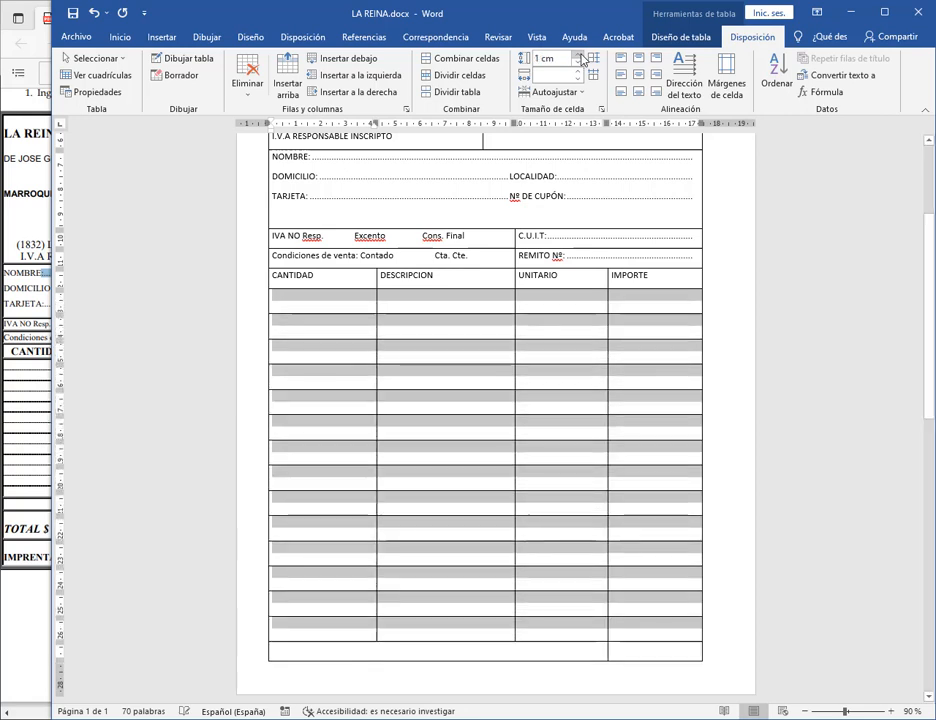
left_click(580, 66)
left_click(580, 66)
left_click(580, 66)
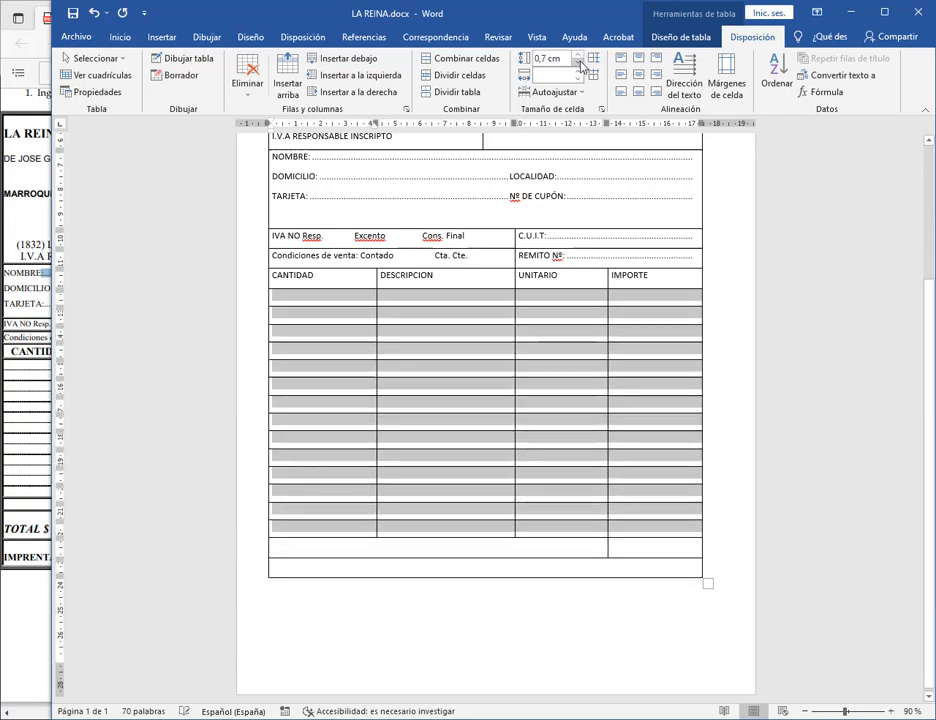
left_click(328, 299)
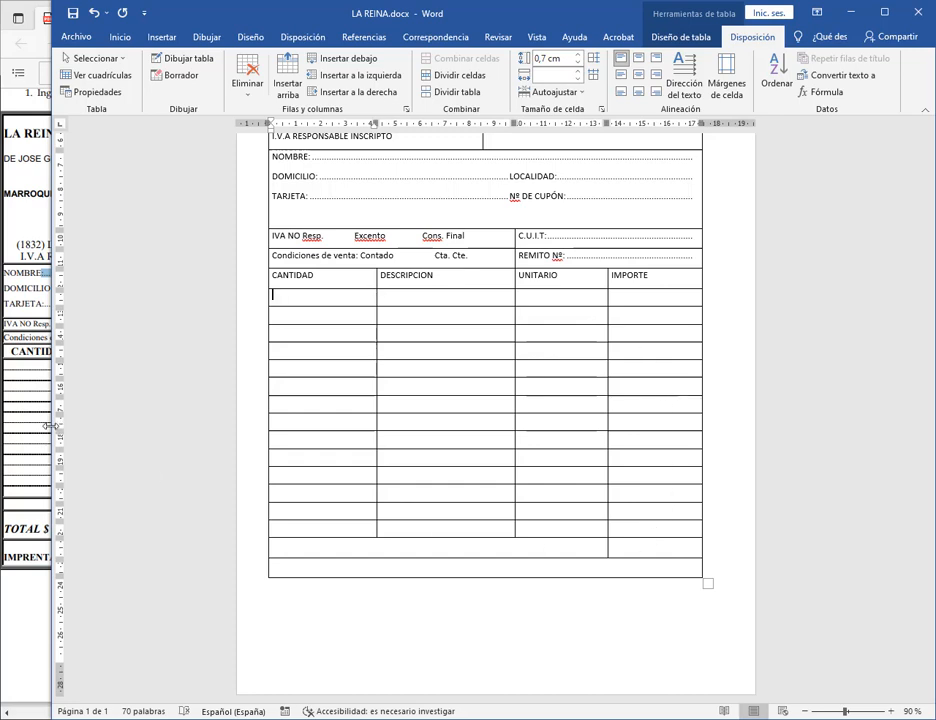
left_click_drag(50, 426, 378, 426)
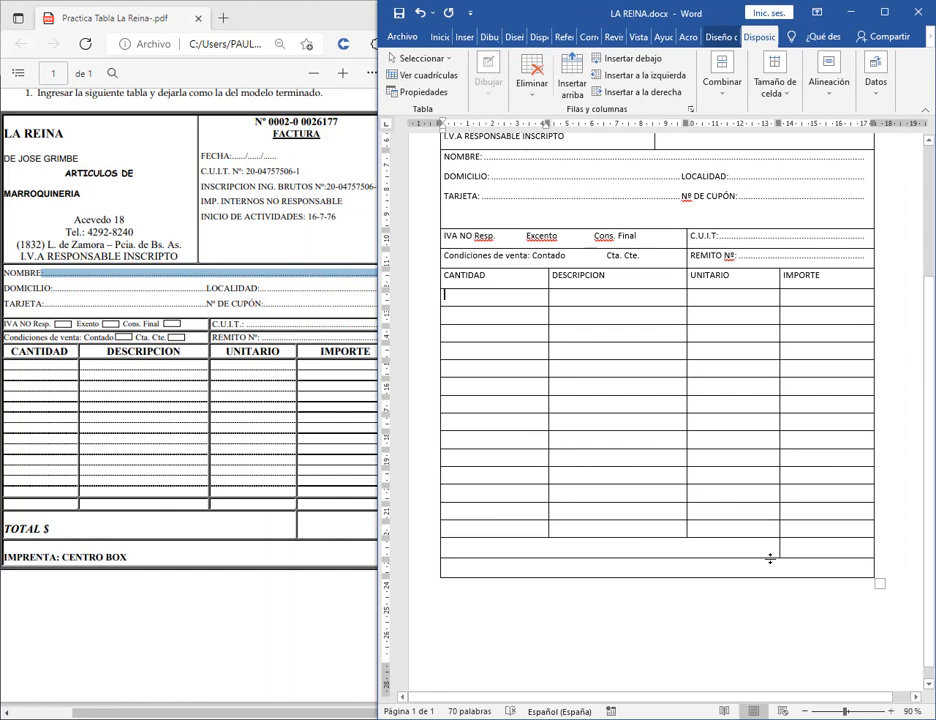
Drag the borders of the table's last two rows down to make them taller.
left_click_drag(769, 558, 770, 572)
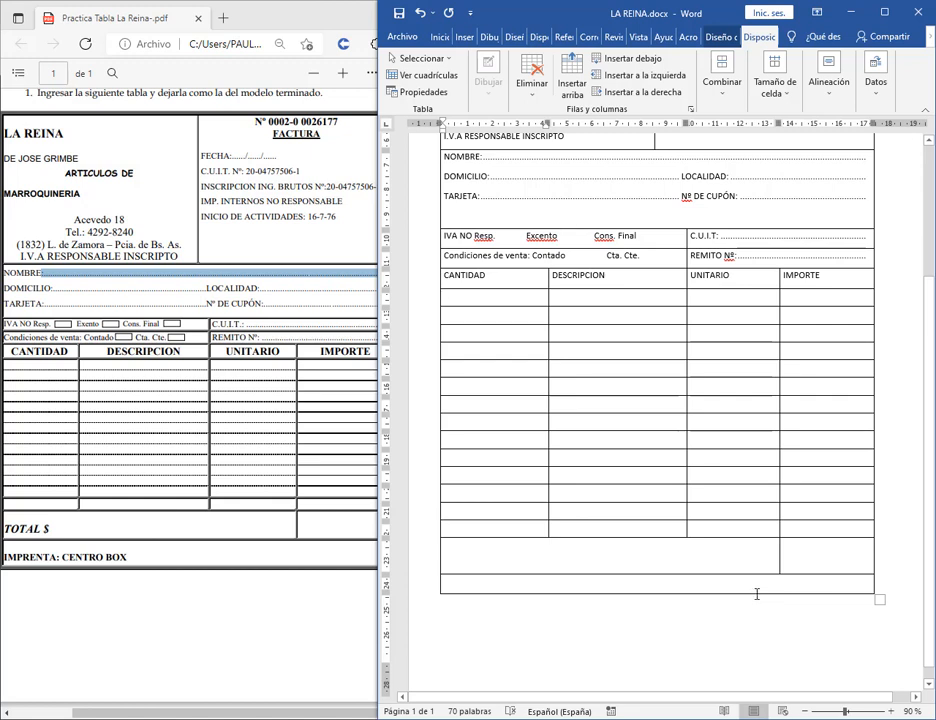
left_click_drag(755, 598, 754, 610)
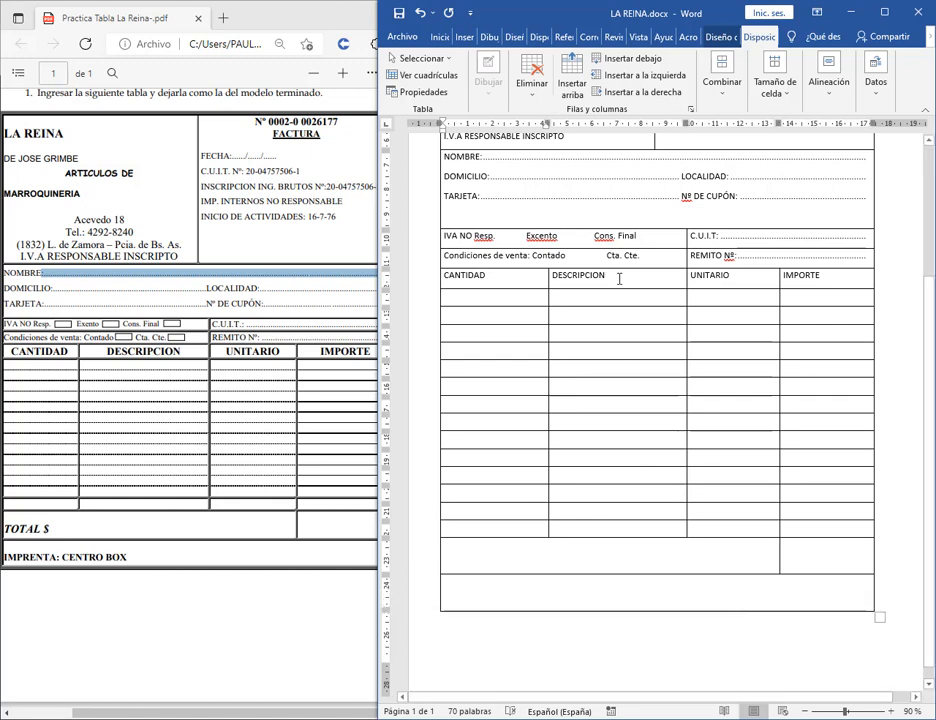
scroll(619, 279, "up", 5)
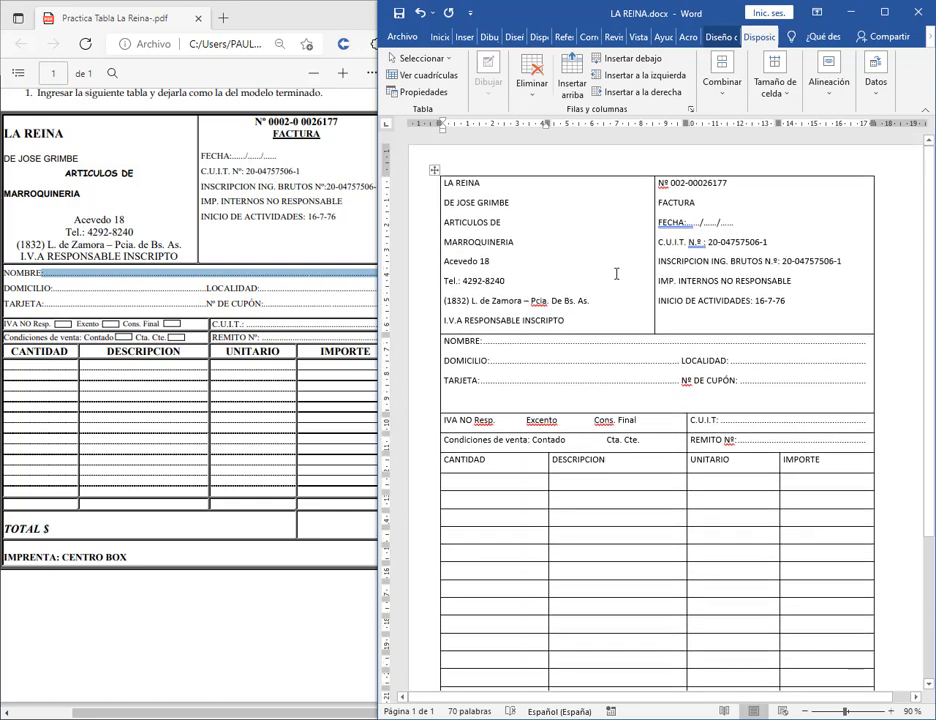
scroll(616, 273, "down", 4)
scroll(620, 291, "up", 3)
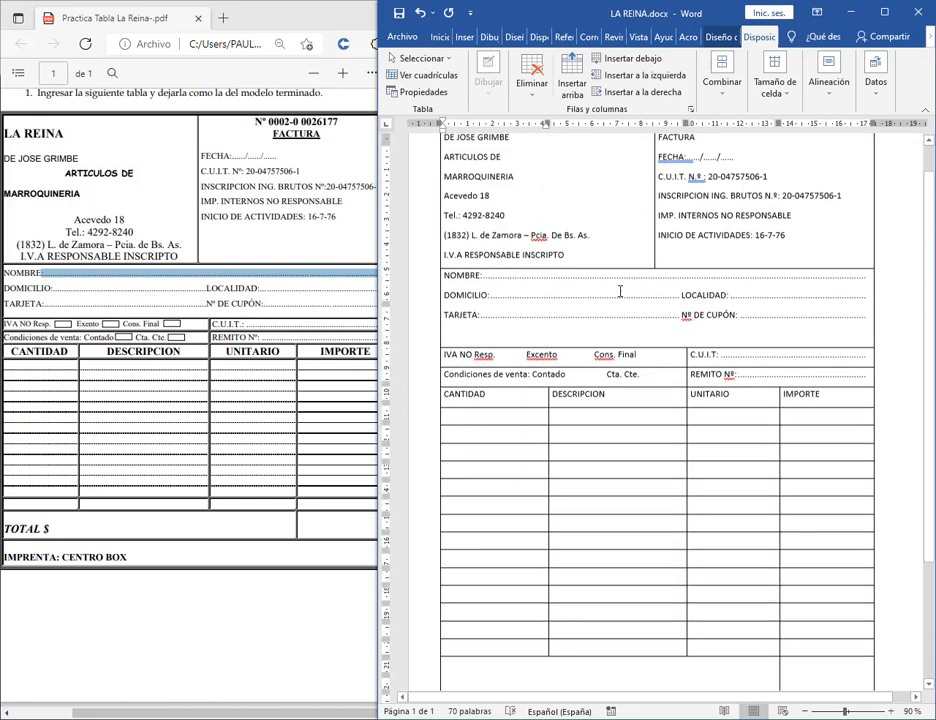
scroll(620, 291, "up", 1)
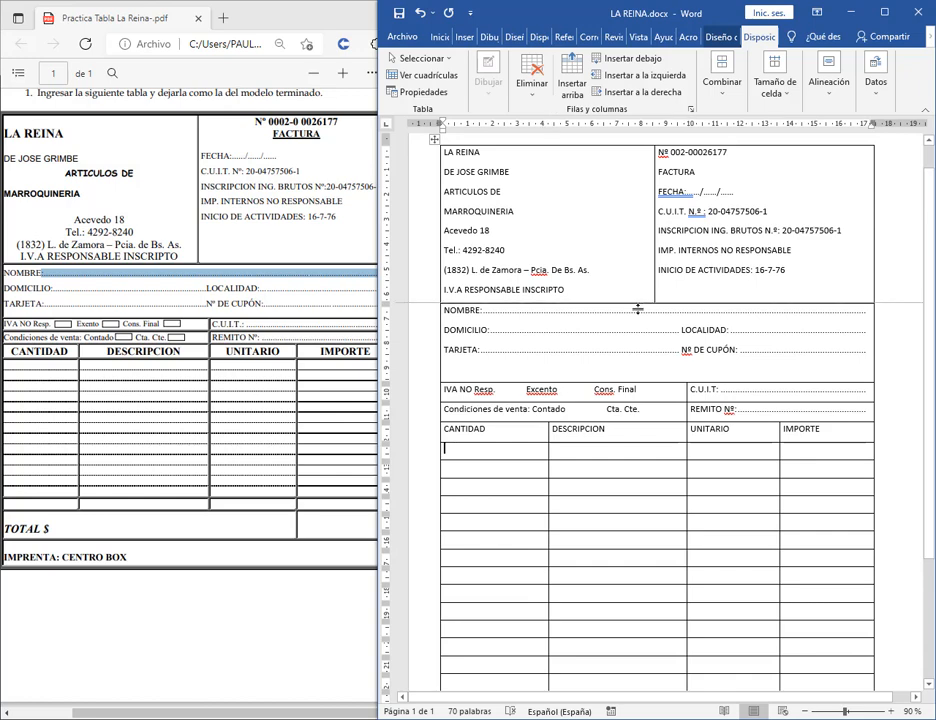
scroll(845, 318, "down", 4)
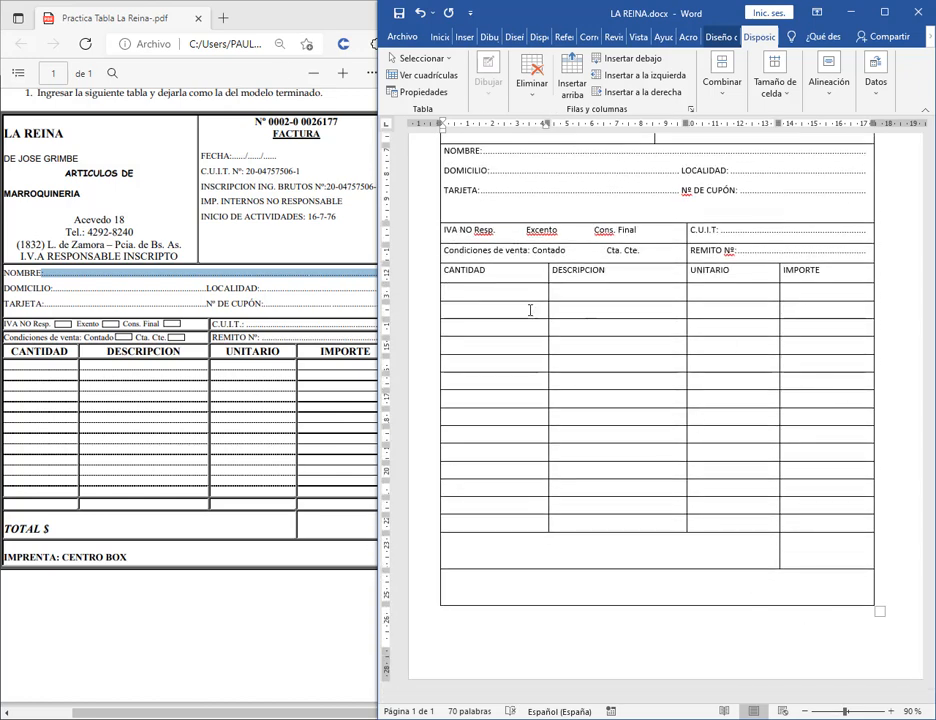
scroll(580, 320, "up", 5)
scroll(604, 332, "down", 3)
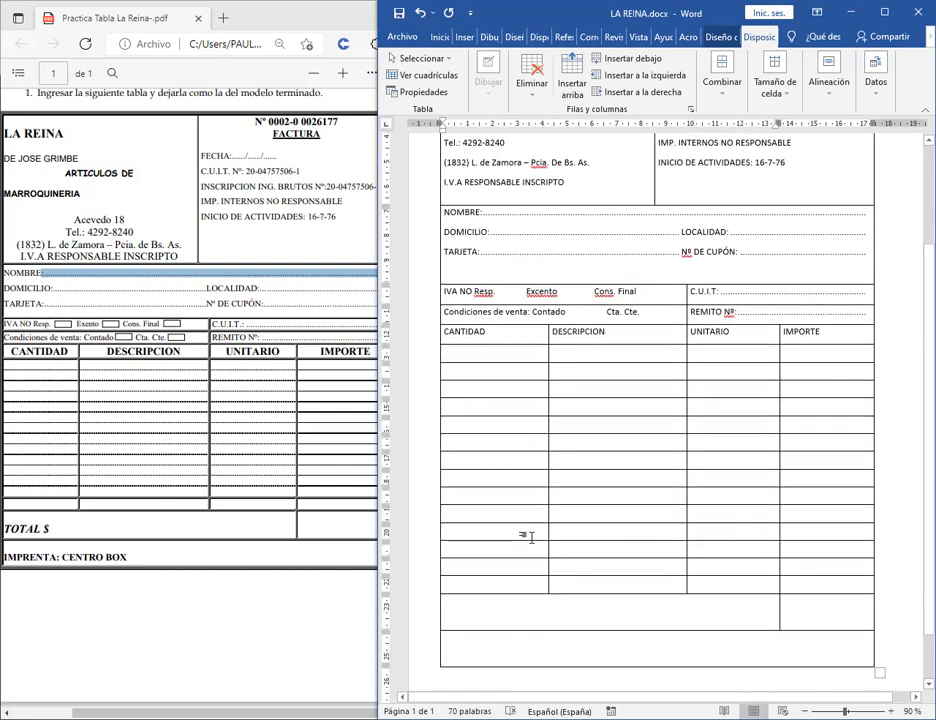
Type TOTAL $ in the bottom-left cell and IMPRENTA: CENTRO BOX in the bottom row.
type("tO")
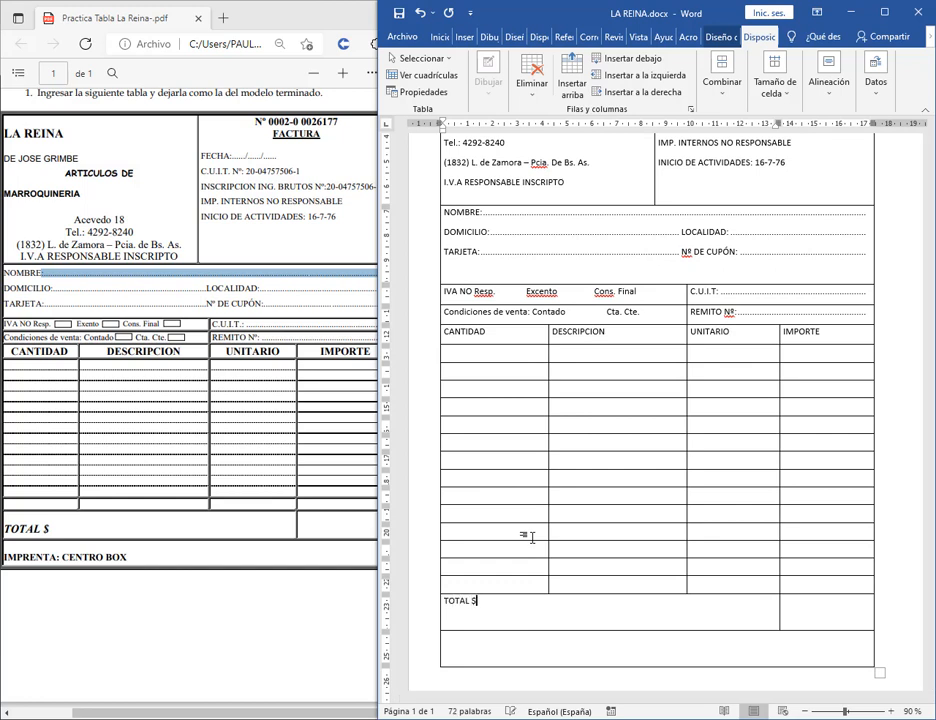
key("Down")
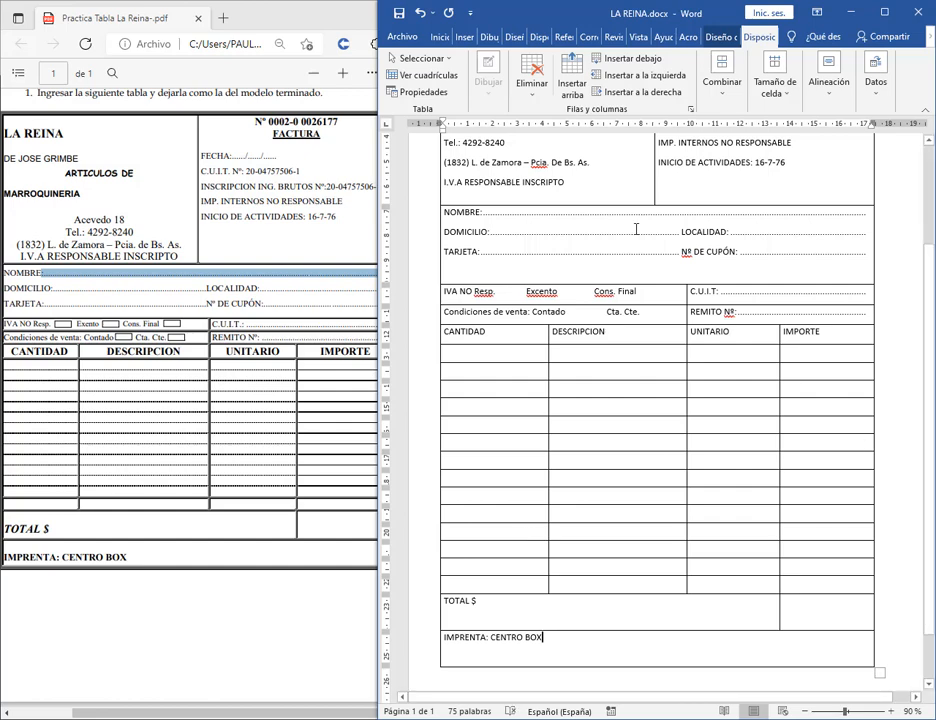
scroll(556, 491, "up", 4)
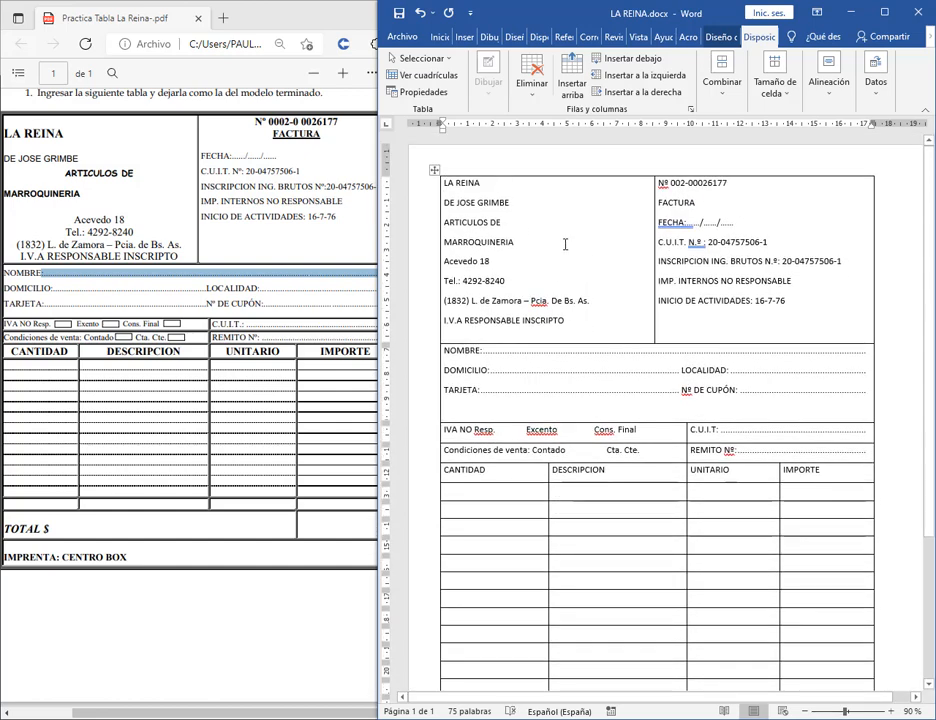
scroll(565, 244, "down", 4)
scroll(748, 292, "up", 4)
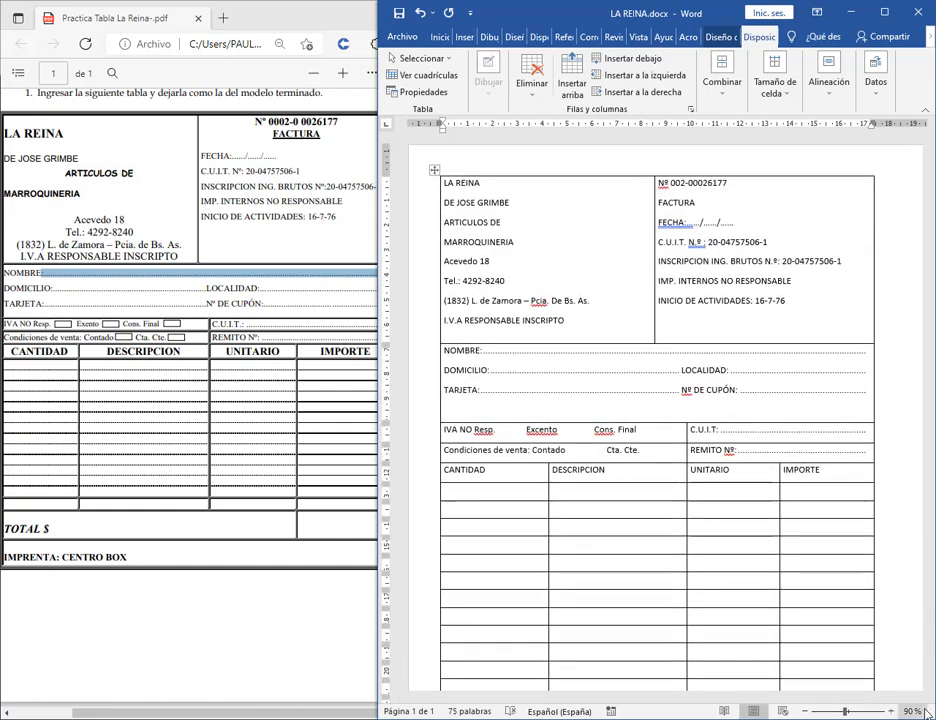
Zoom to 110 % and make LA REINA bold at 14 pt.
left_click(922, 711)
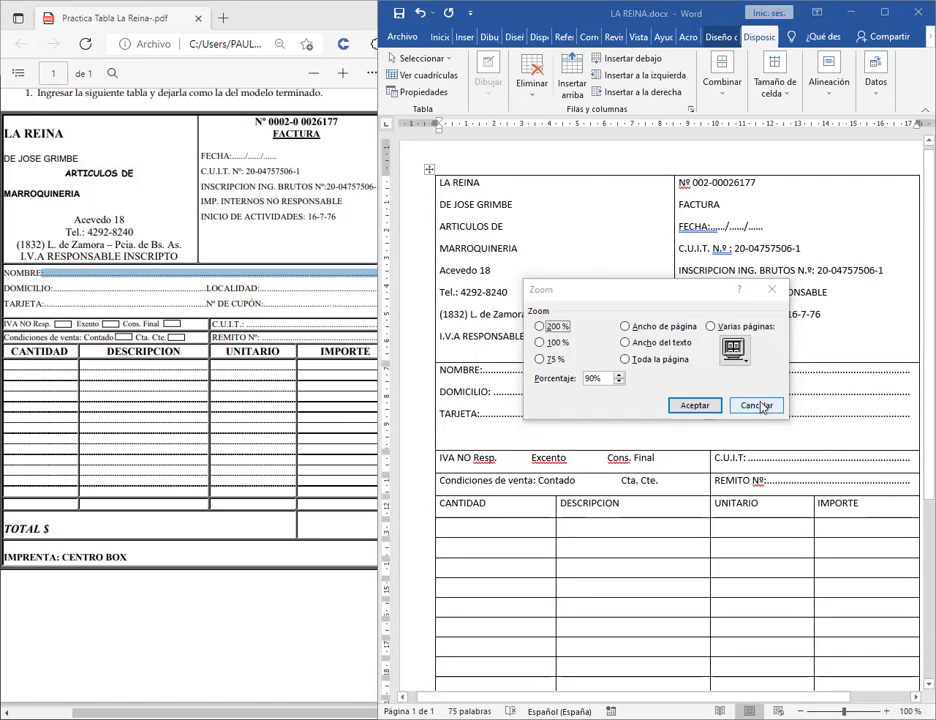
left_click(763, 407)
left_click(888, 711)
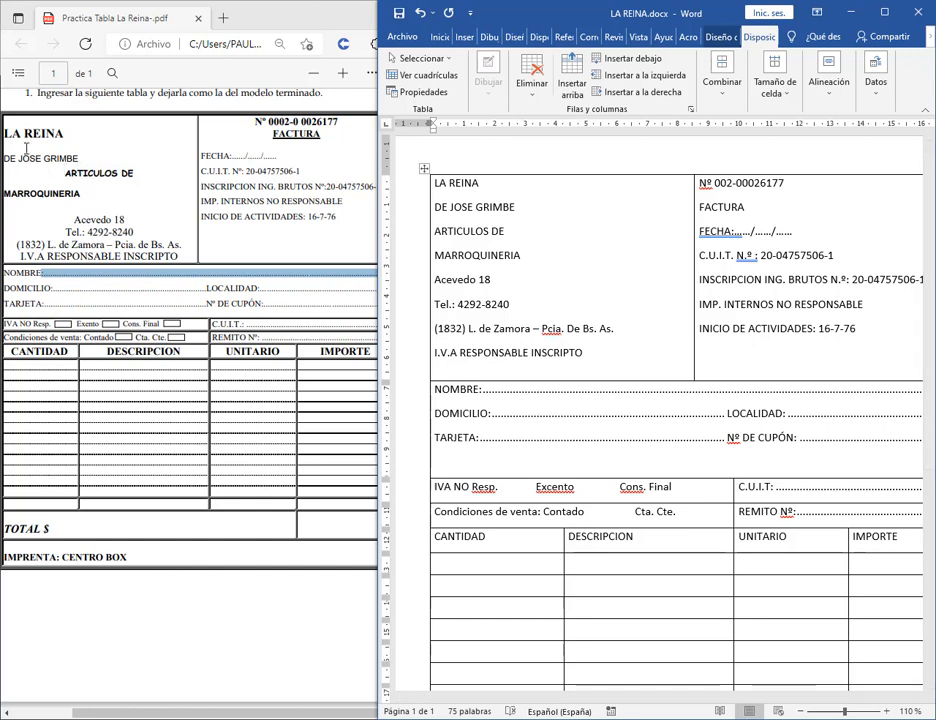
left_click_drag(498, 189, 438, 187)
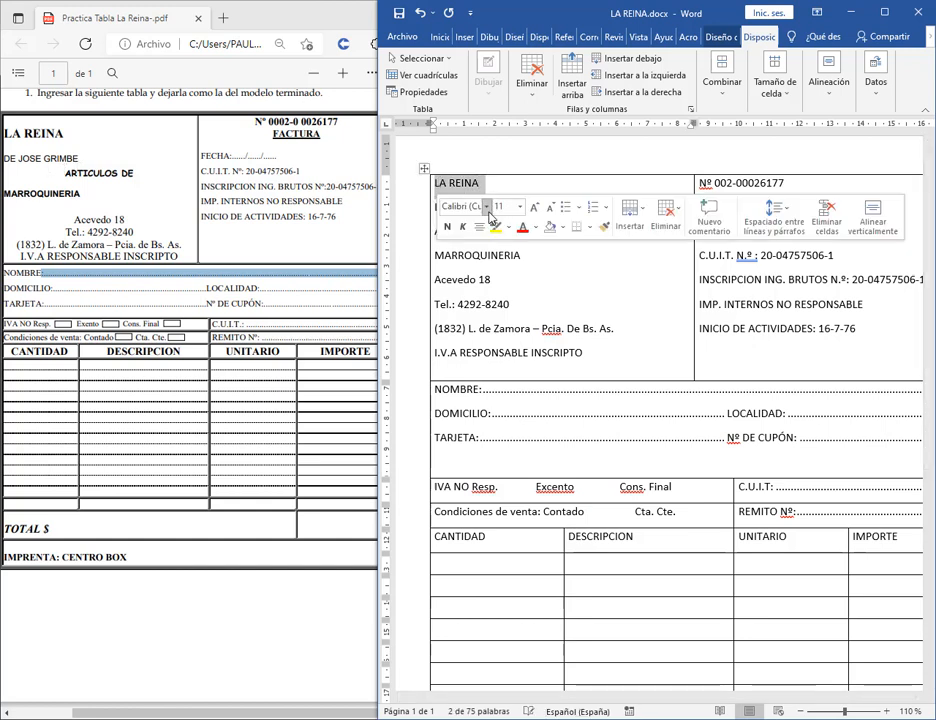
left_click(440, 36)
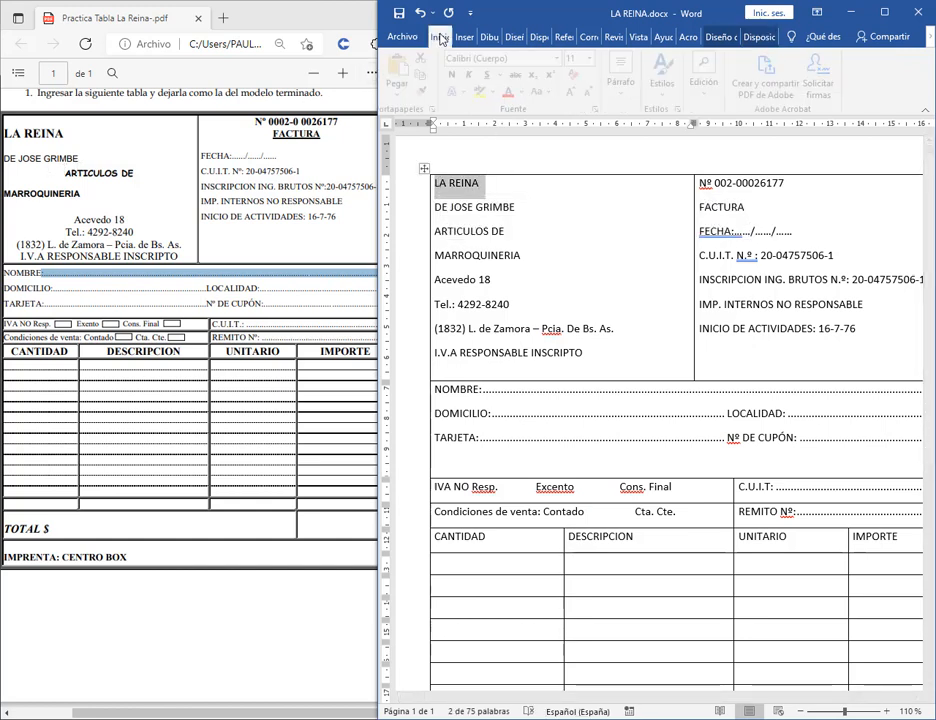
left_click(457, 75)
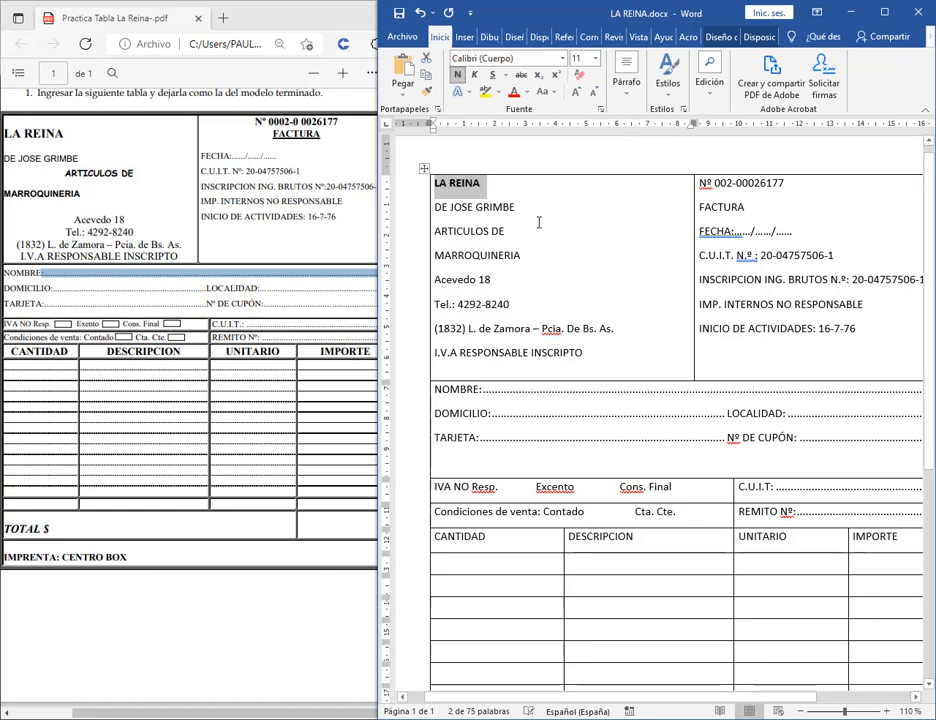
left_click(508, 205)
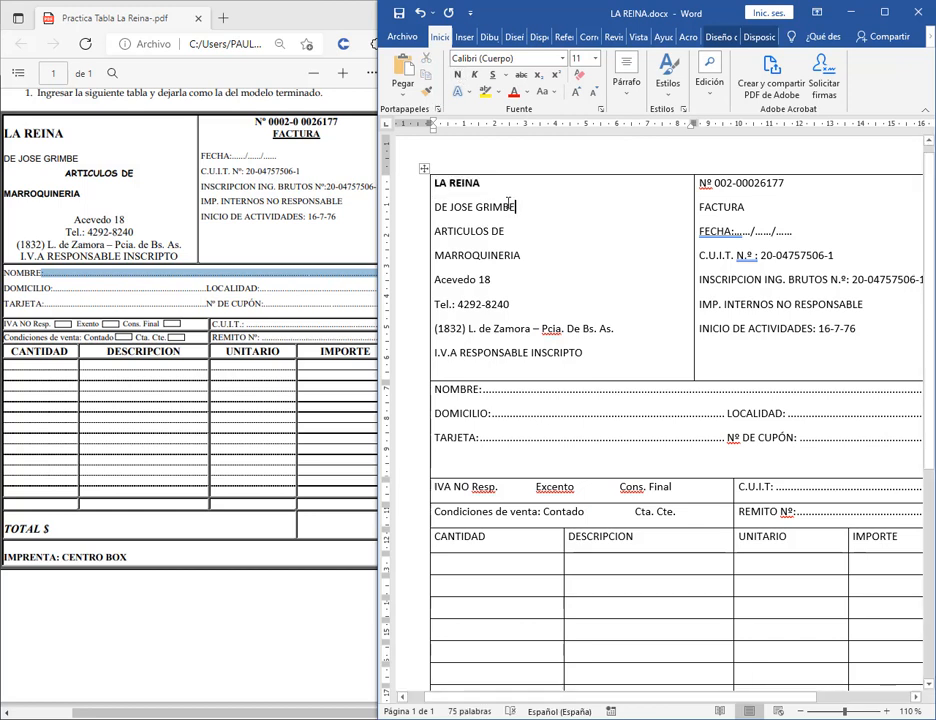
left_click_drag(510, 192, 414, 198)
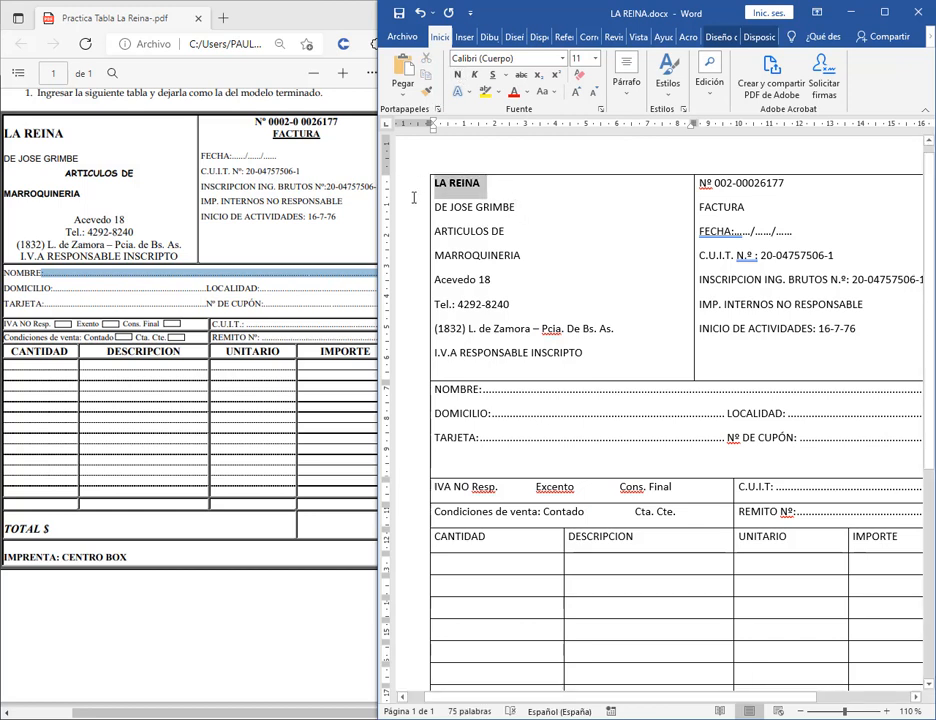
left_click(595, 58)
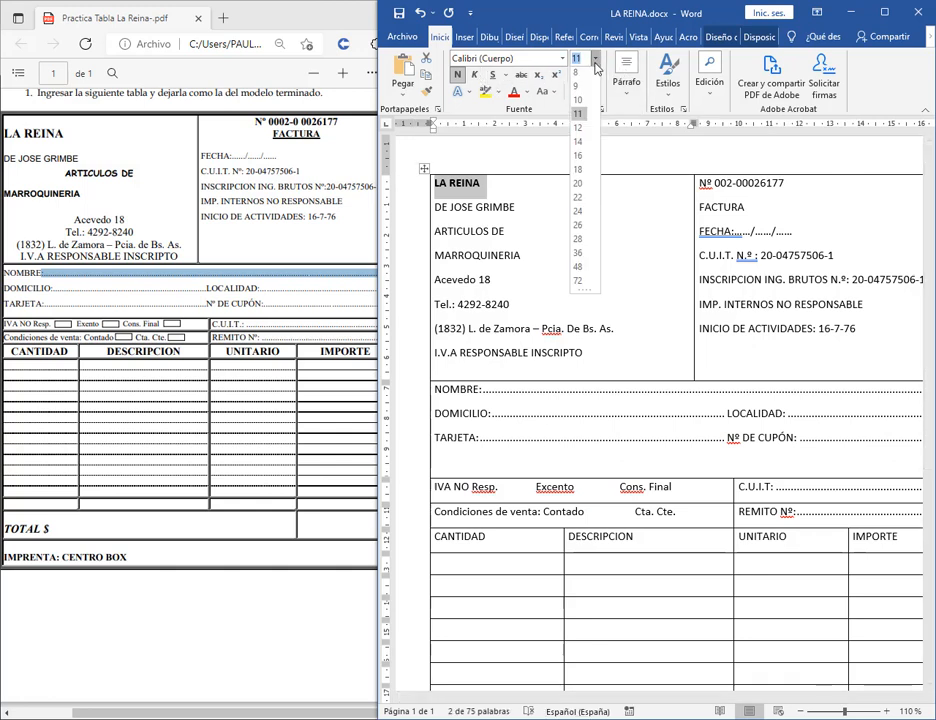
left_click(578, 146)
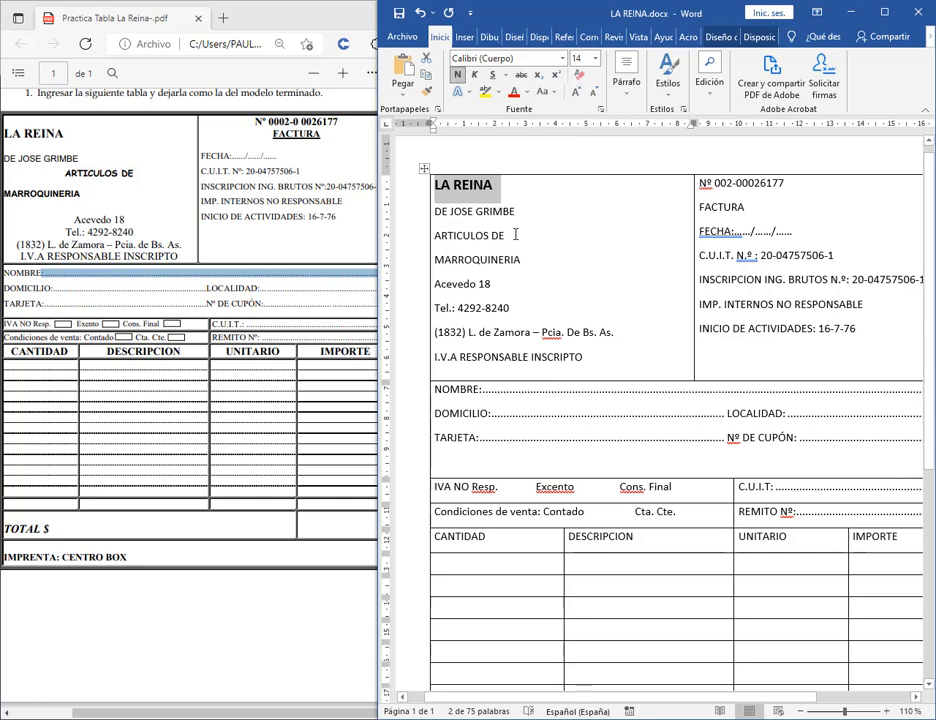
Make ARTICULOS DE bold and centred in its cell.
left_click_drag(515, 234, 434, 236)
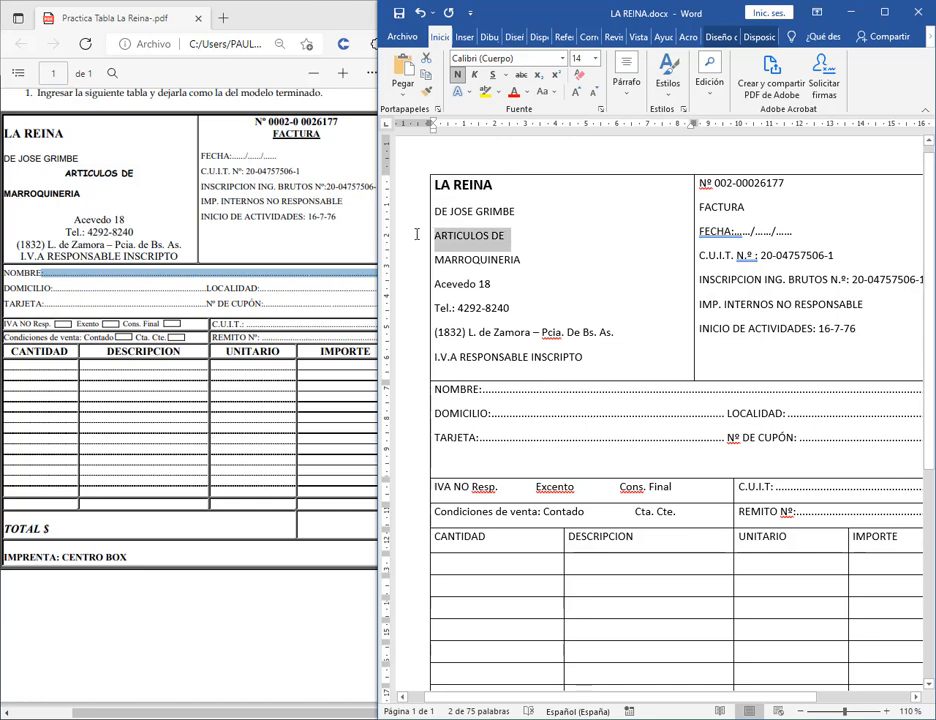
left_click(457, 77)
left_click(626, 82)
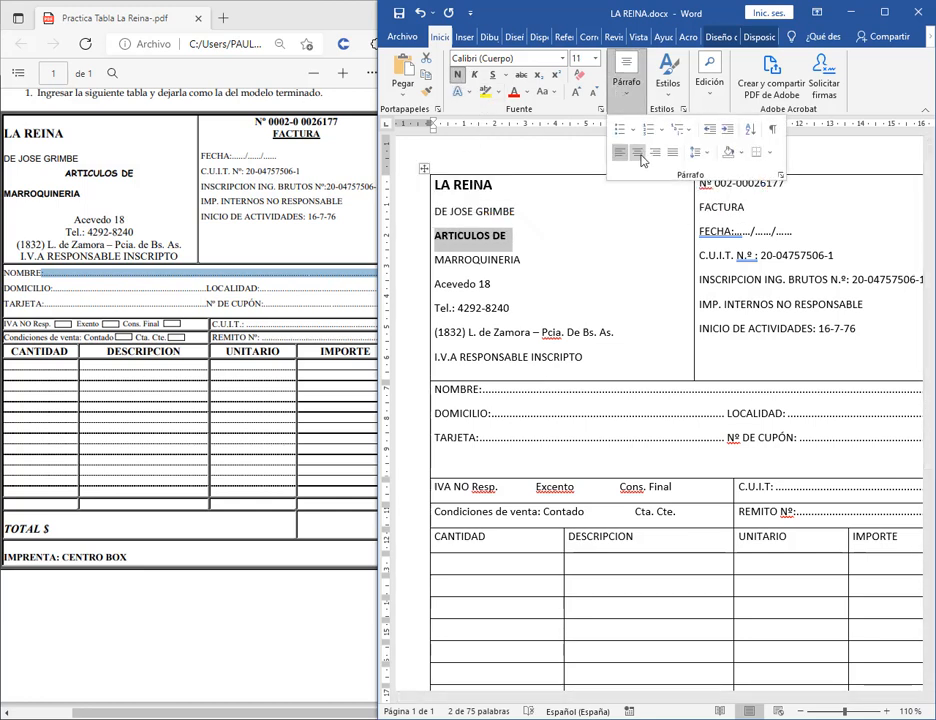
left_click(637, 155)
left_click(573, 260)
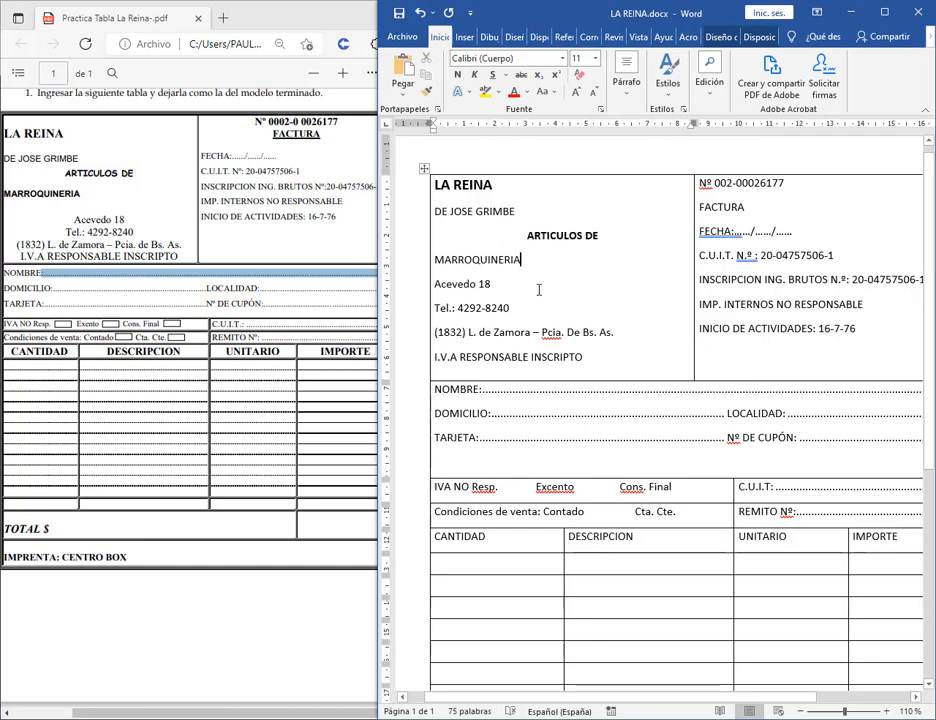
left_click_drag(435, 284, 610, 355)
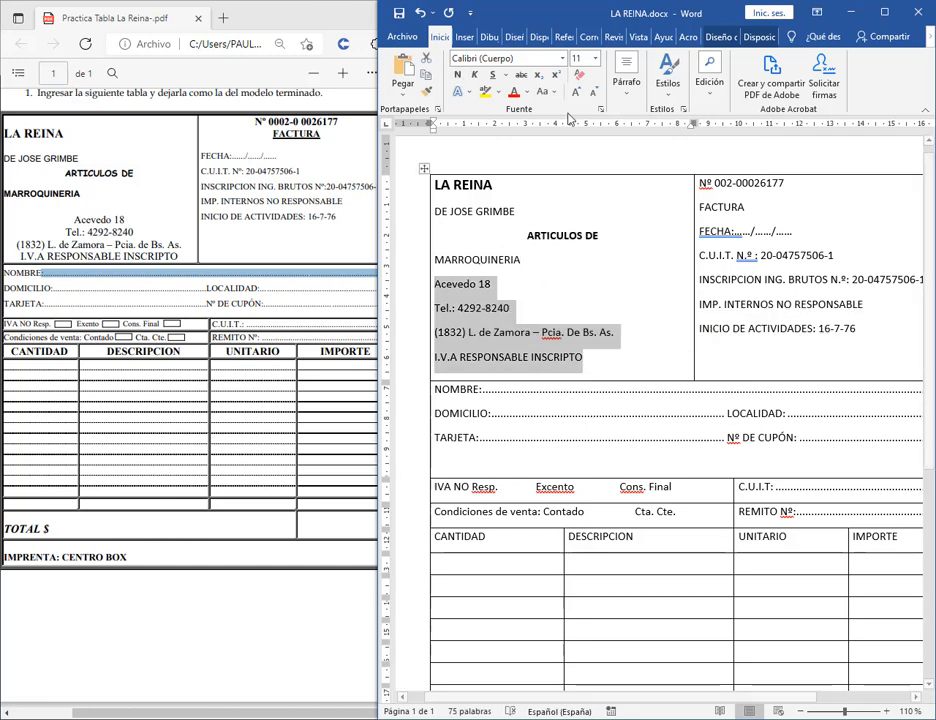
left_click(626, 82)
left_click(638, 153)
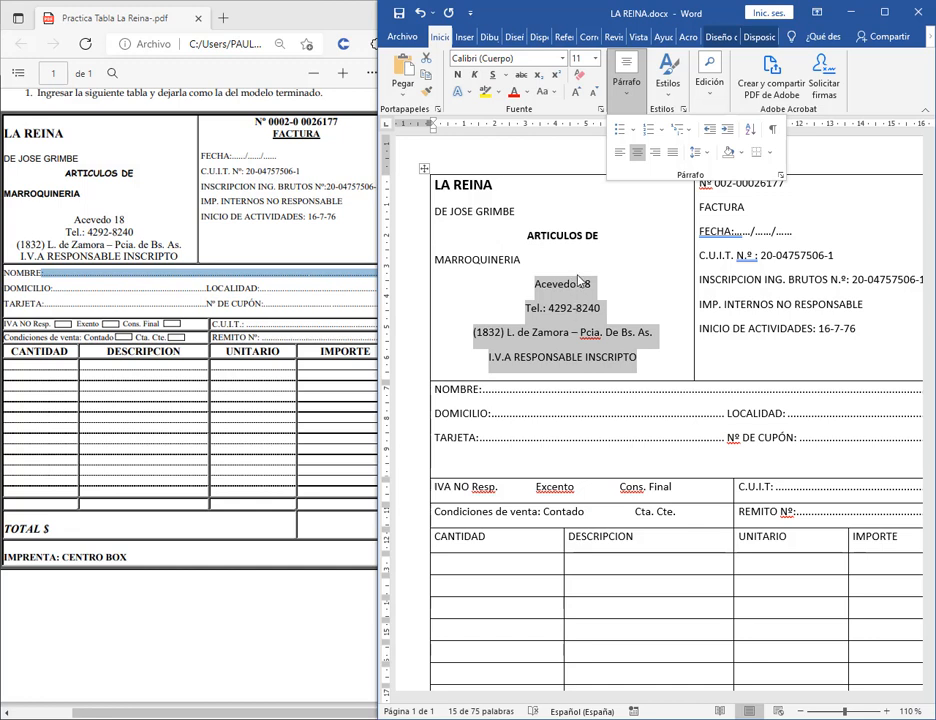
left_click(843, 116)
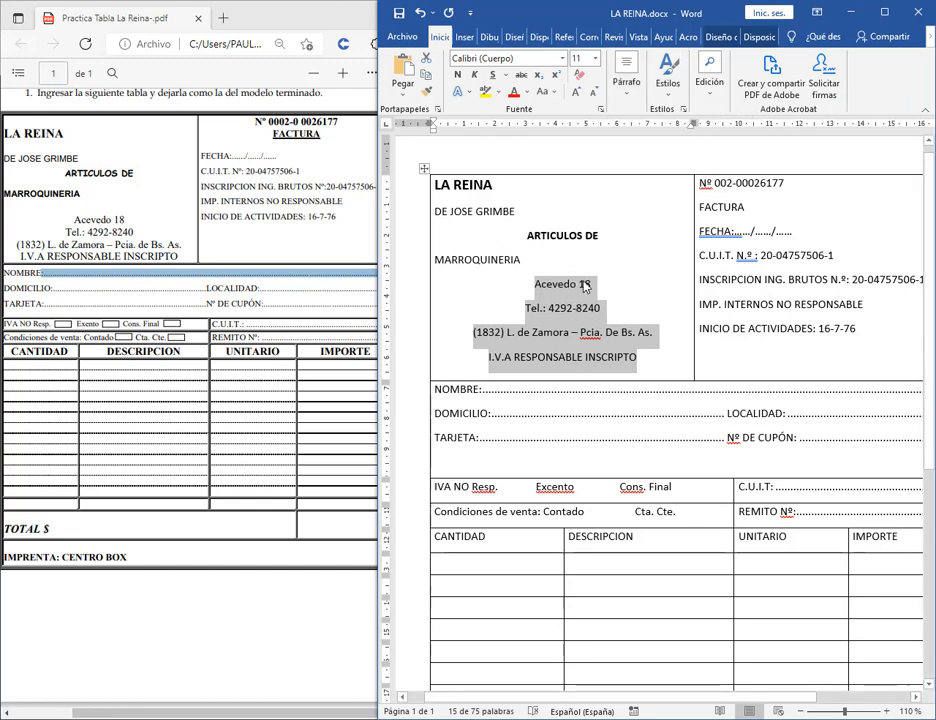
left_click(626, 85)
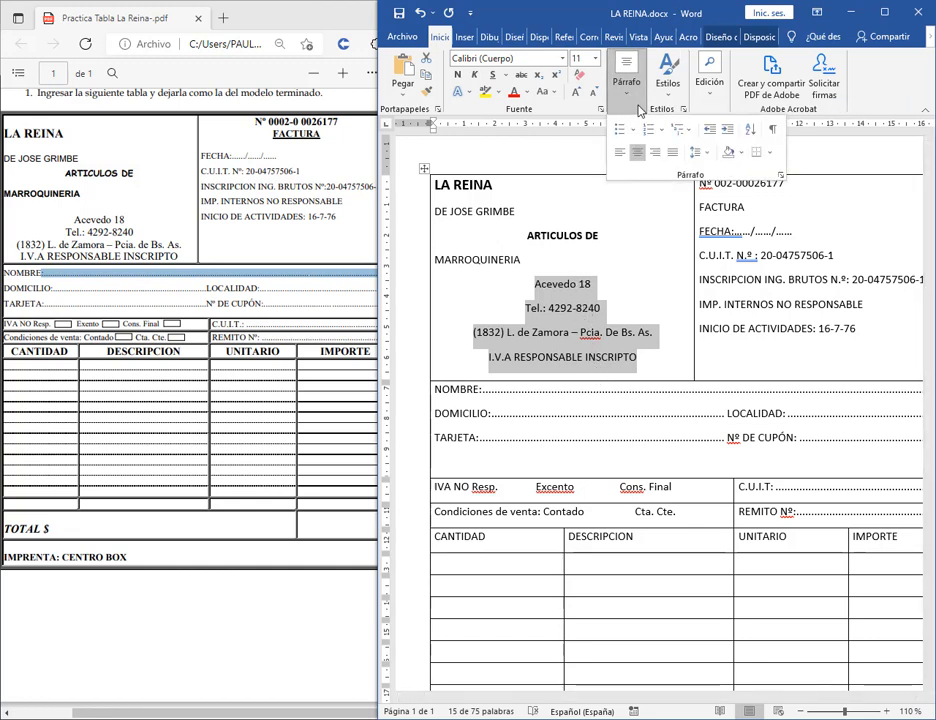
left_click(780, 175)
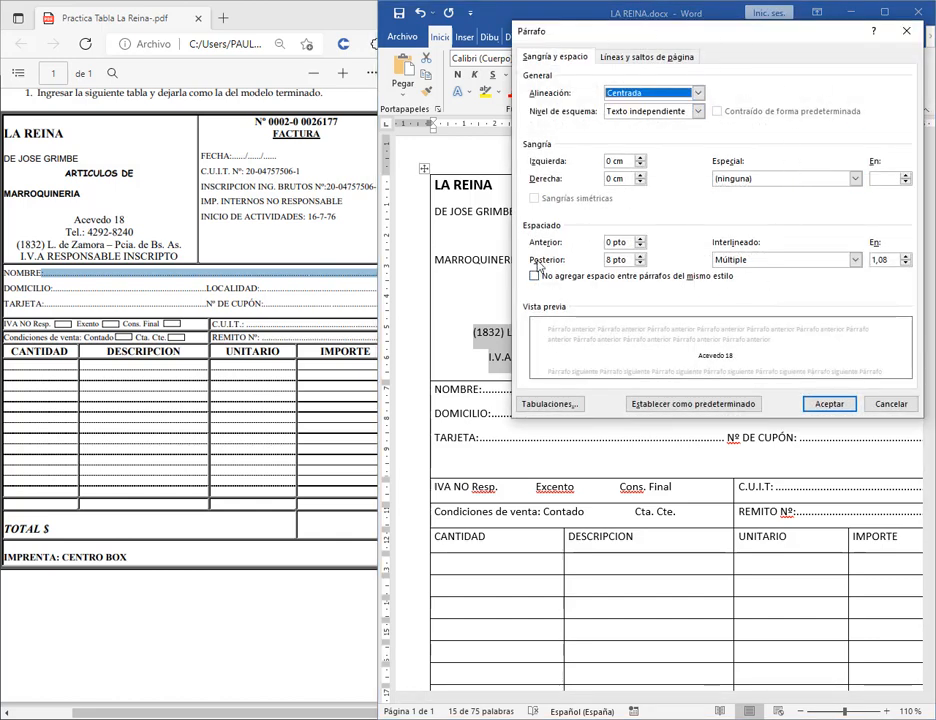
left_click_drag(652, 41, 755, 39)
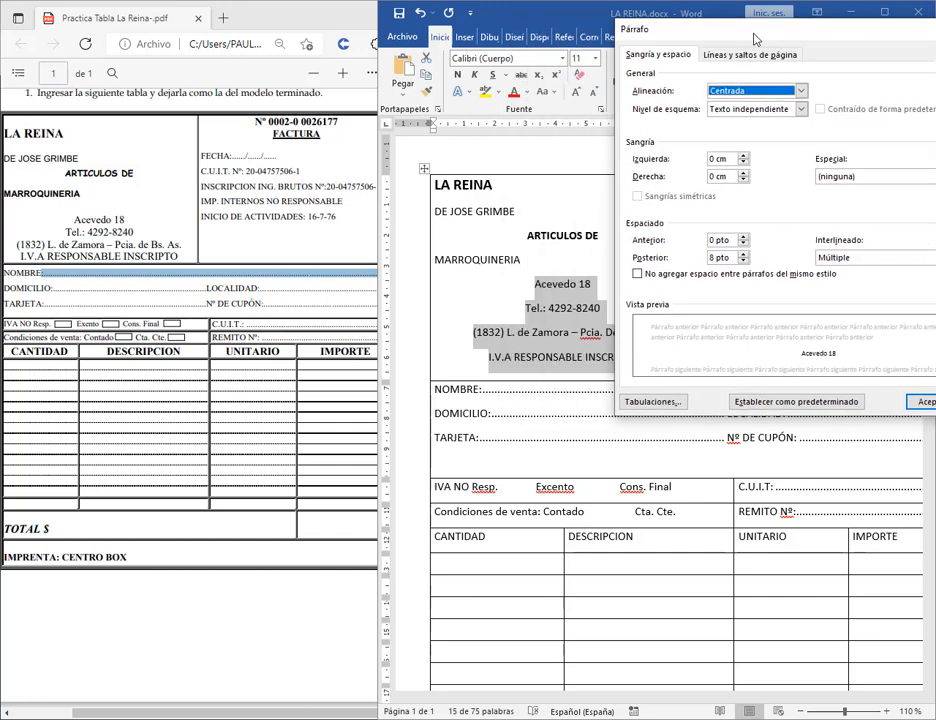
left_click(743, 261)
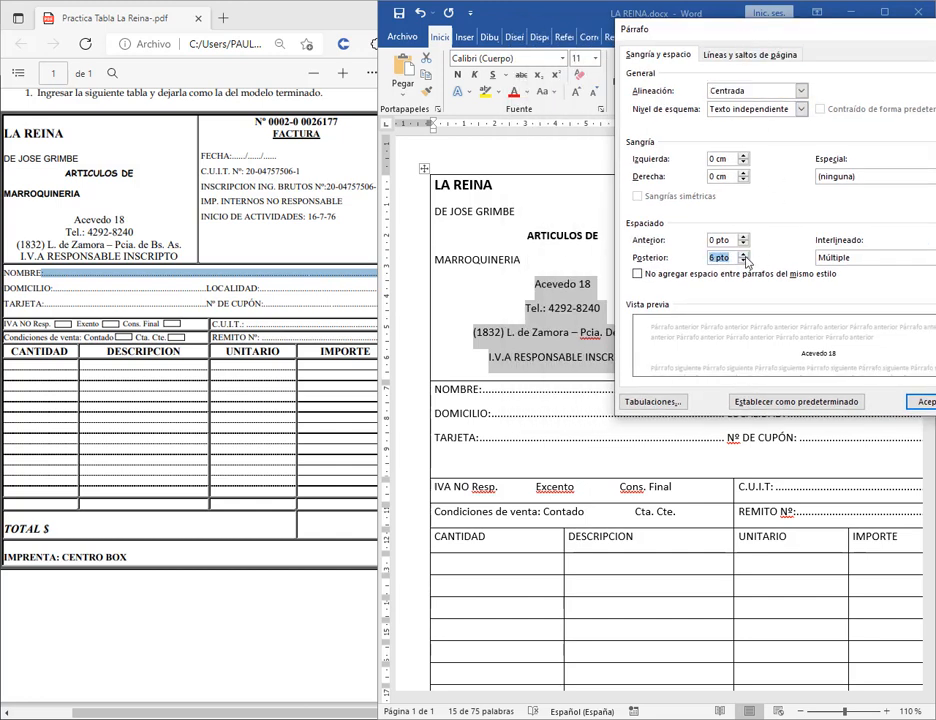
left_click(744, 254)
left_click(744, 254)
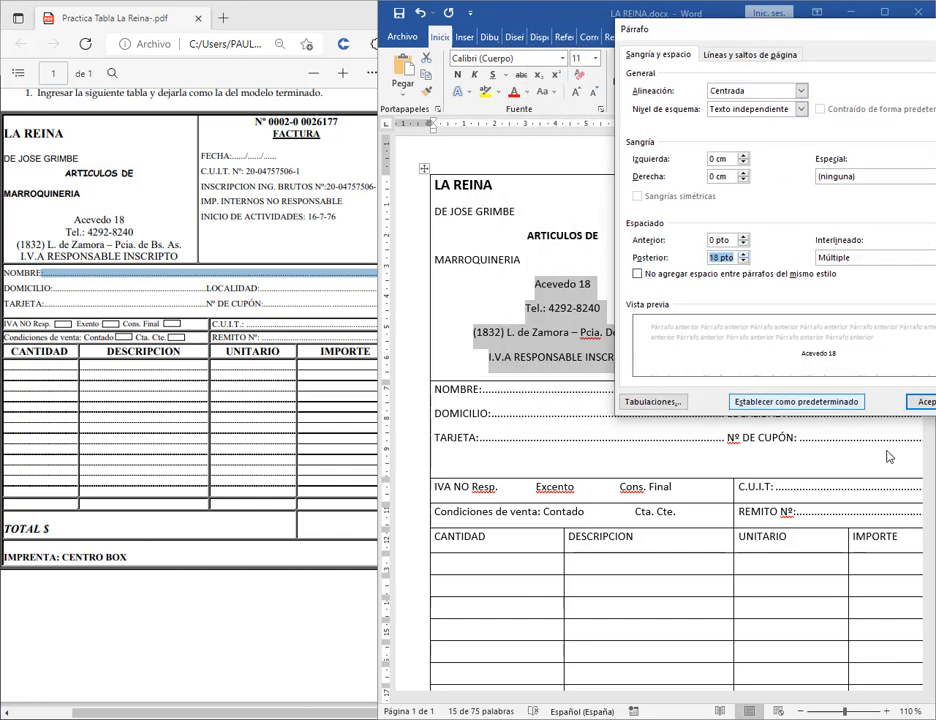
left_click(743, 263)
left_click(743, 263)
left_click(921, 401)
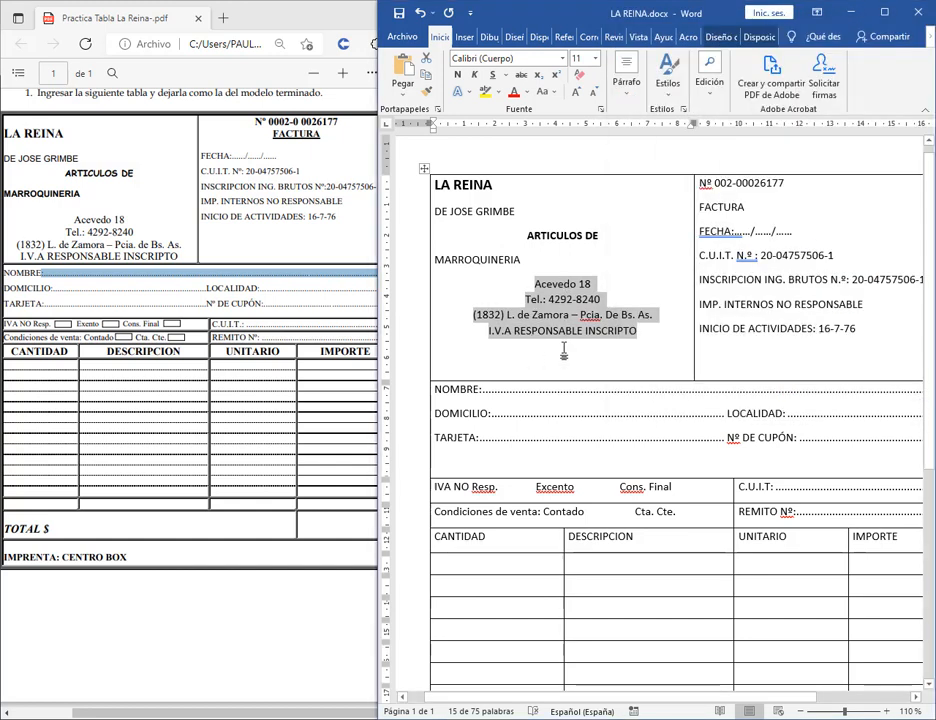
left_click(560, 285)
left_click(668, 339)
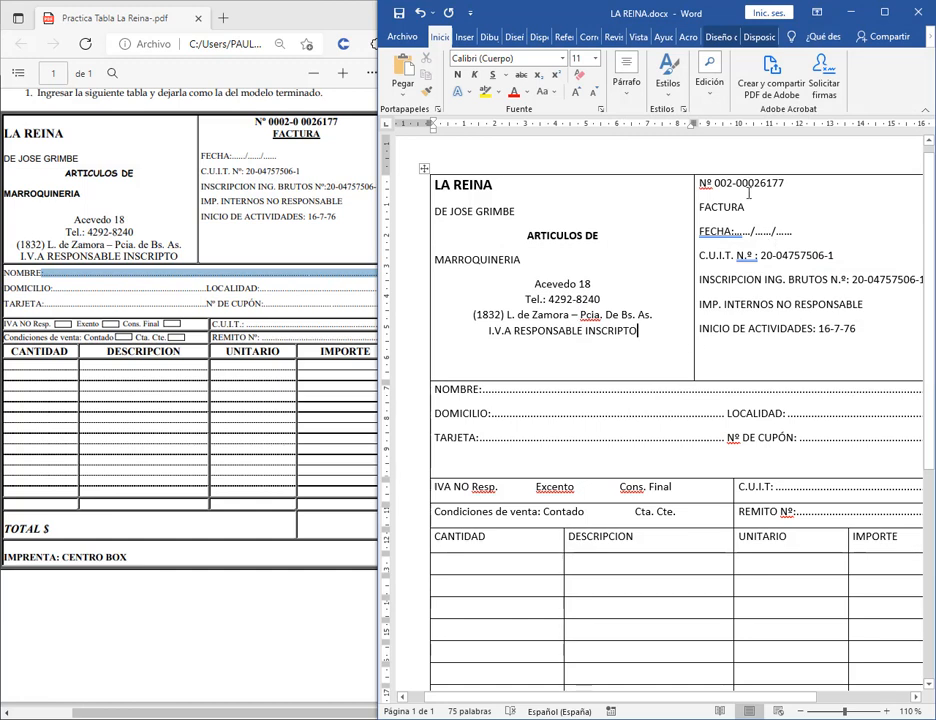
left_click_drag(750, 206, 699, 183)
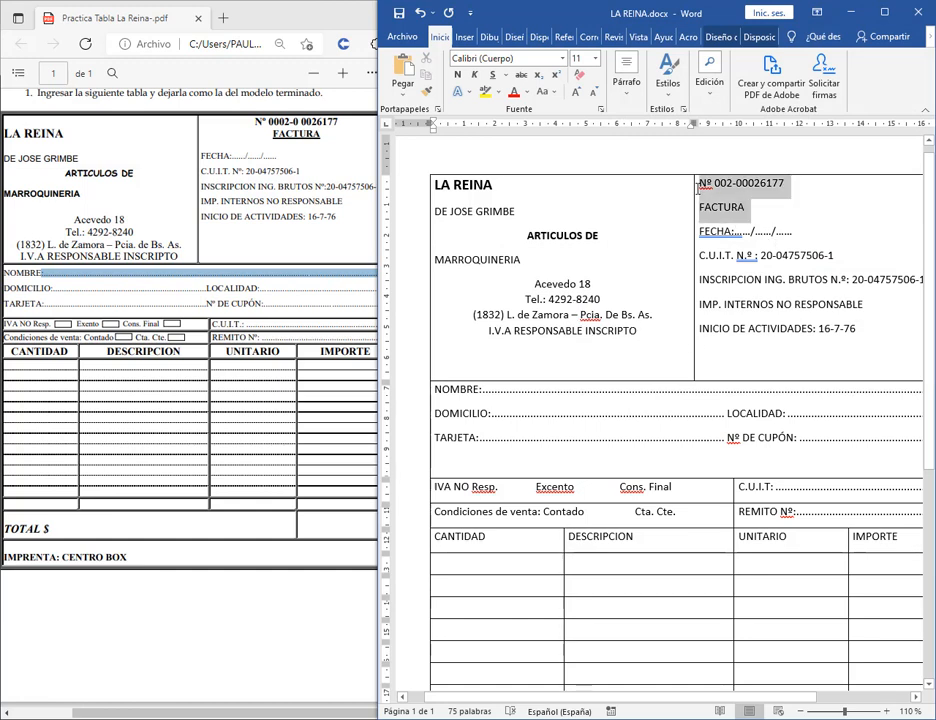
left_click(626, 82)
left_click(637, 152)
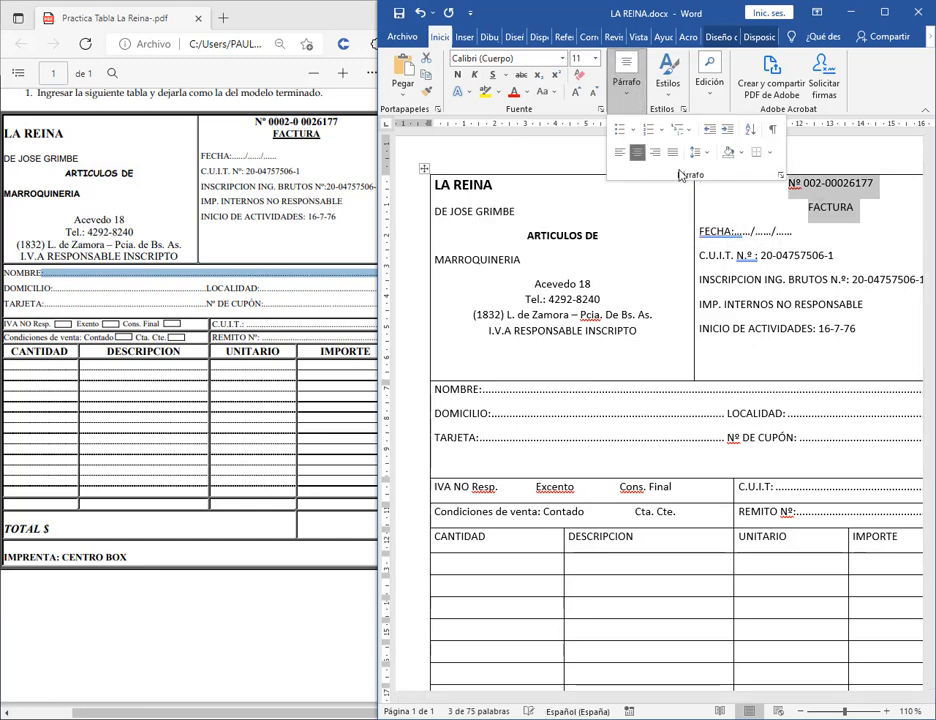
left_click(876, 102)
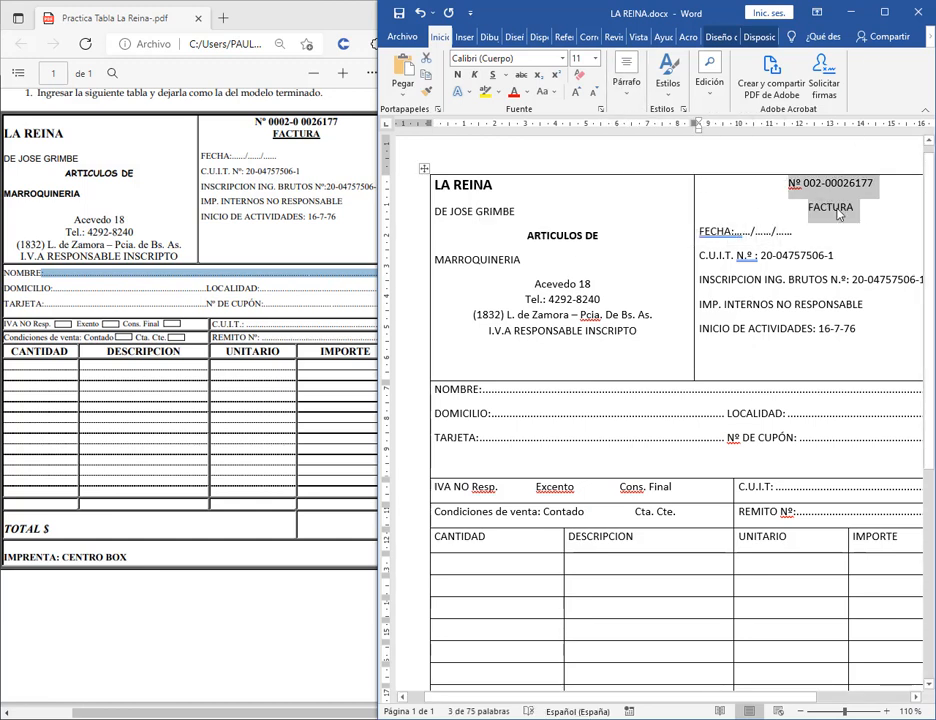
key("ctrl+n")
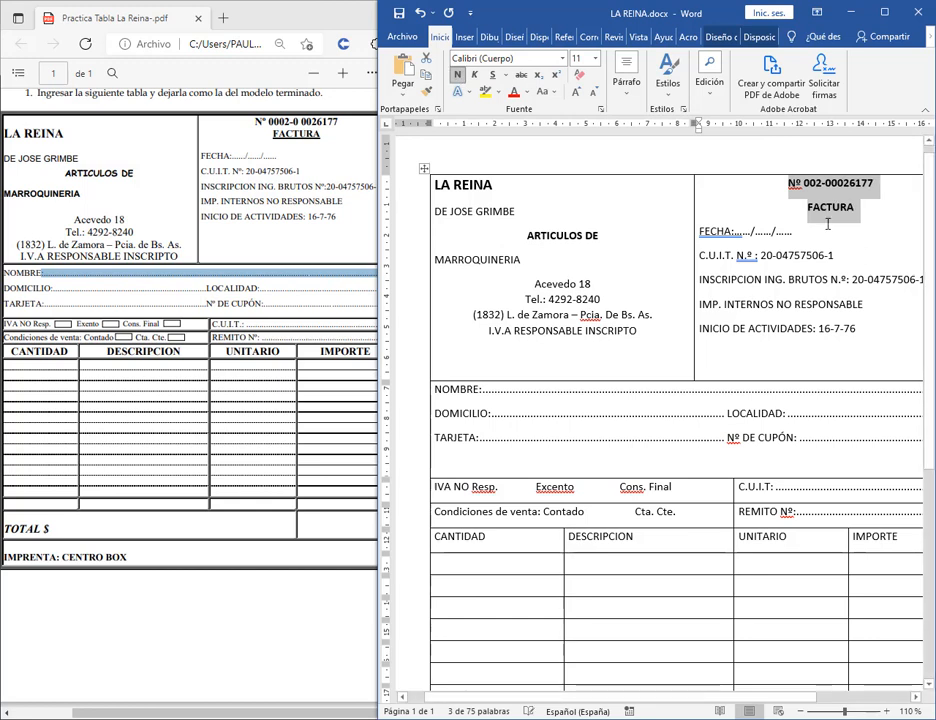
double_click(826, 210)
key("ctrl+s")
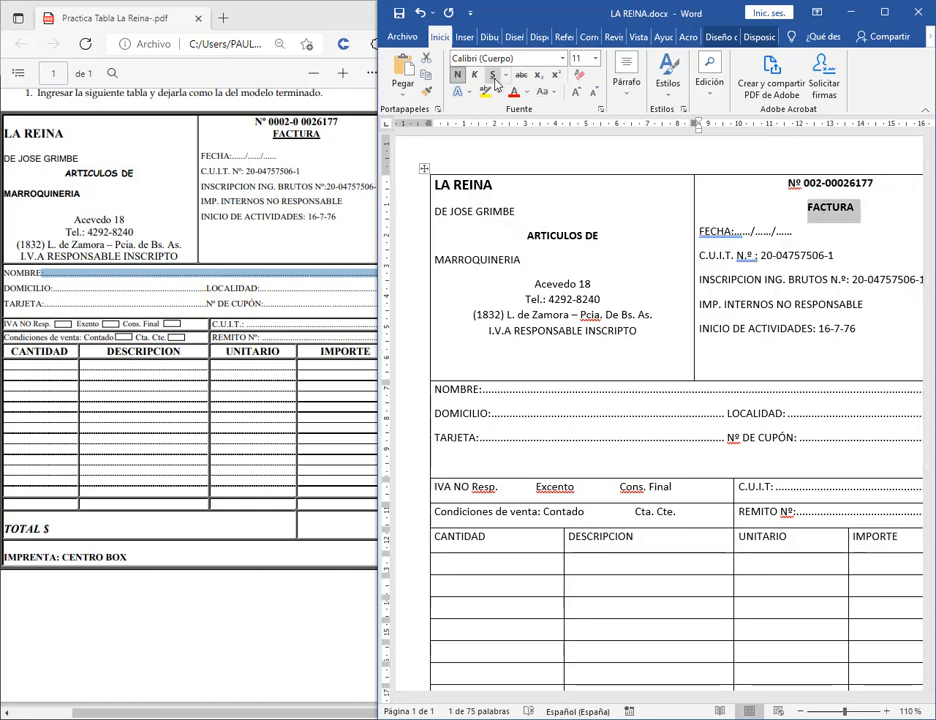
Set the space after both lines to 0 pto and add an empty line after FACTURA.
left_click_drag(863, 211, 796, 182)
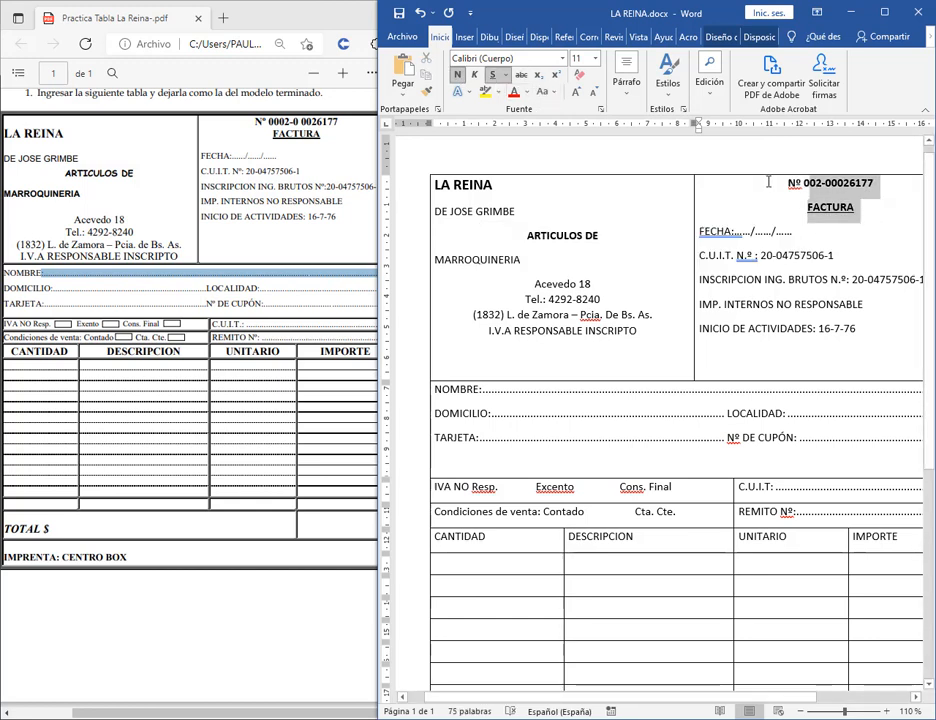
left_click(637, 104)
left_click(781, 175)
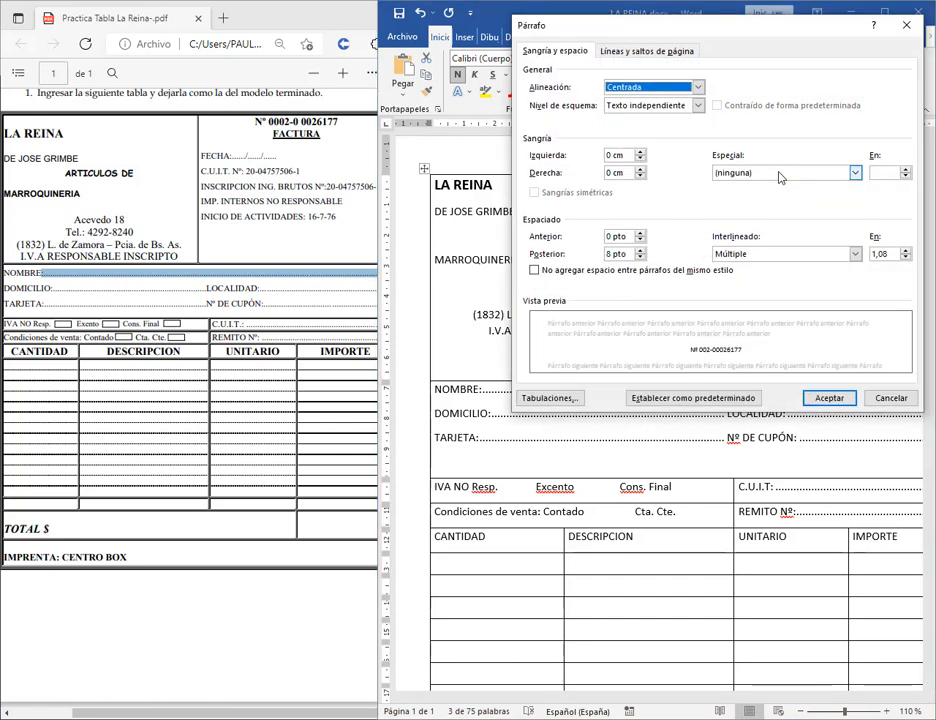
left_click(641, 257)
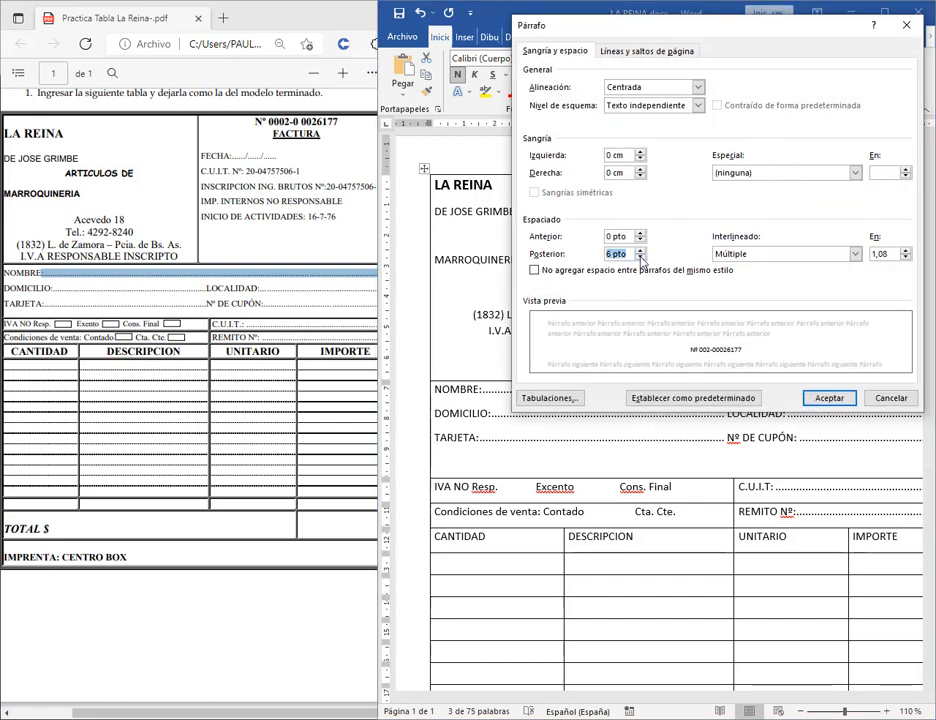
left_click(828, 398)
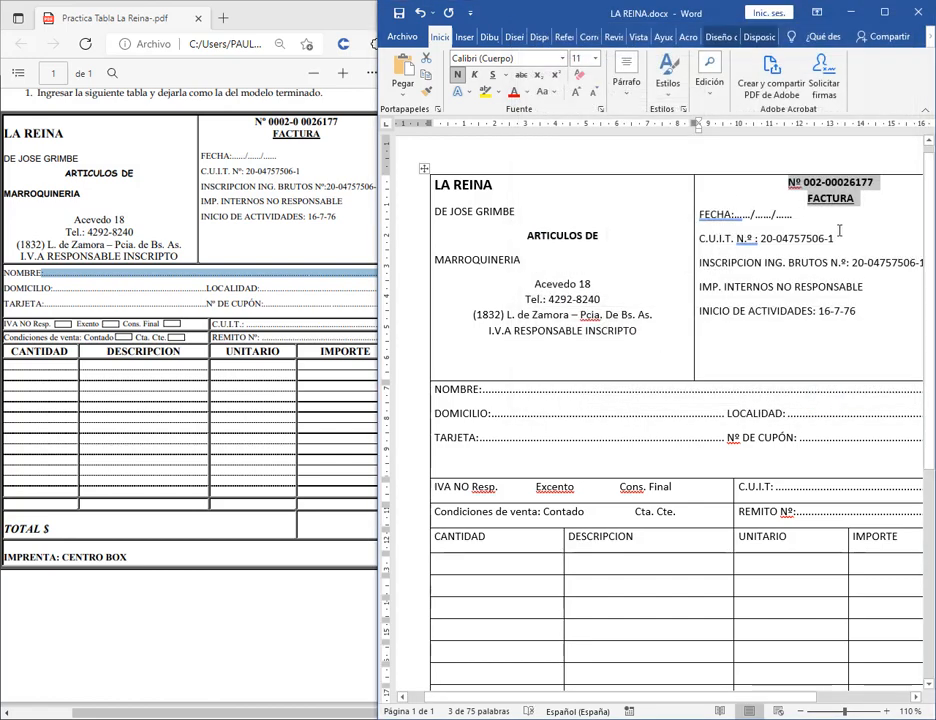
left_click(860, 200)
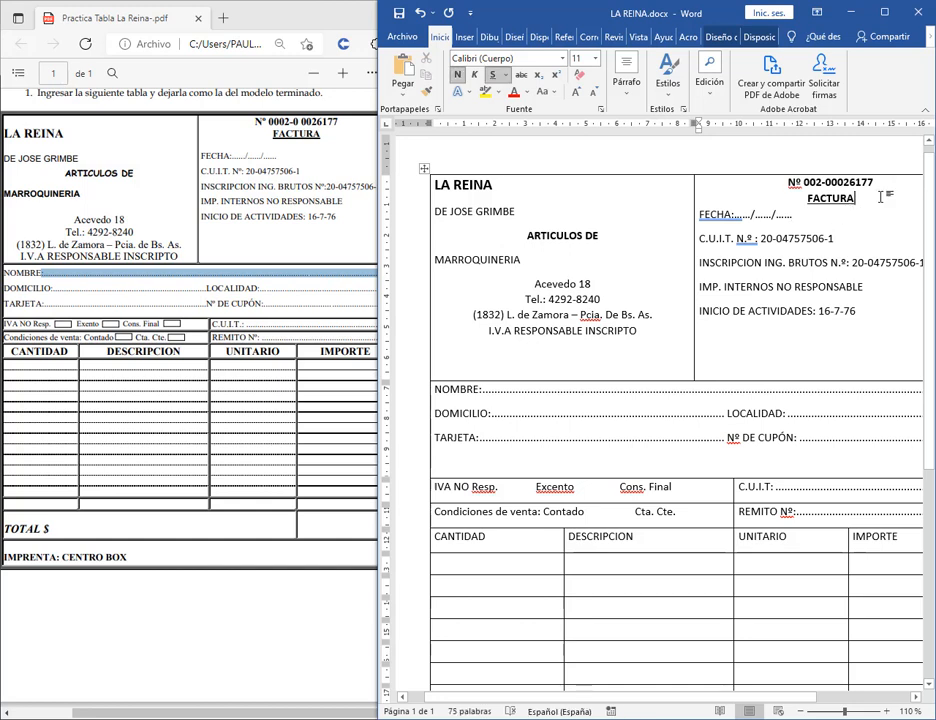
key("Return")
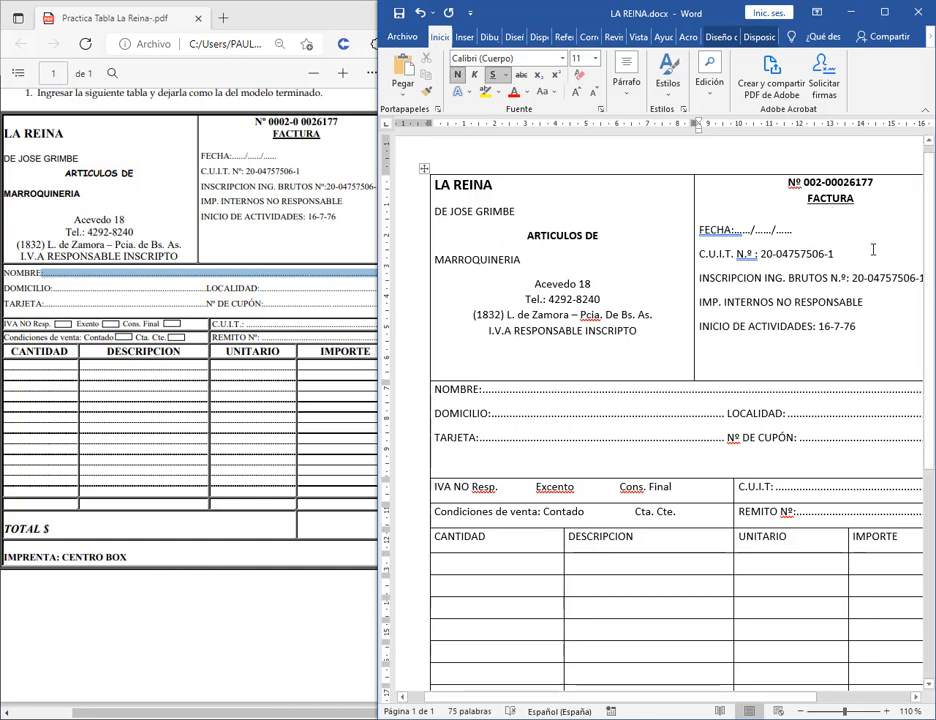
left_click(858, 313)
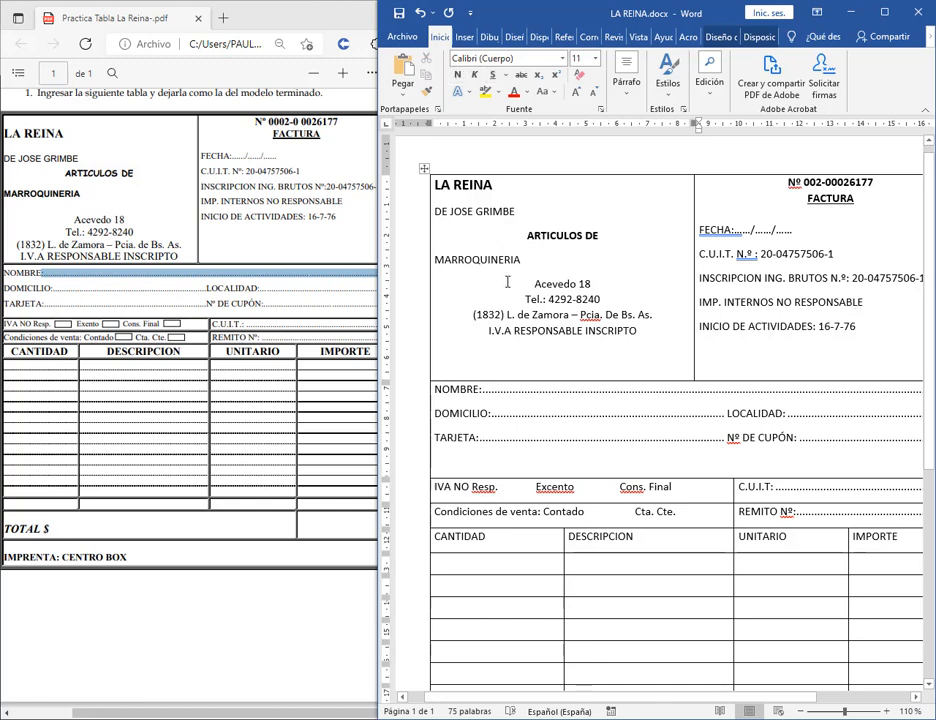
left_click_drag(526, 284, 654, 334)
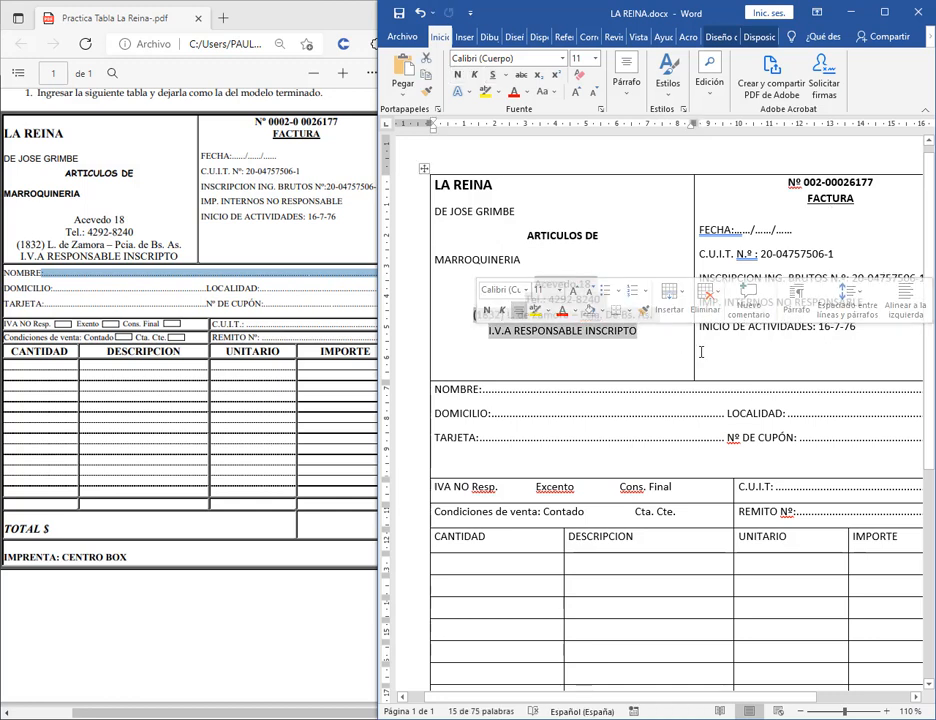
left_click(539, 276)
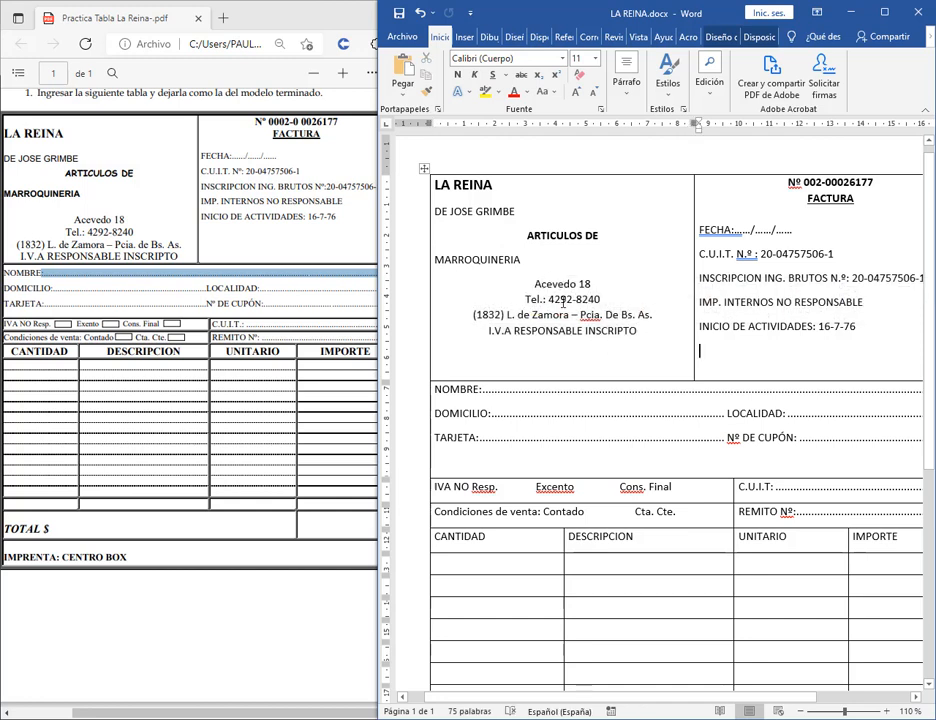
left_click_drag(538, 282, 606, 361)
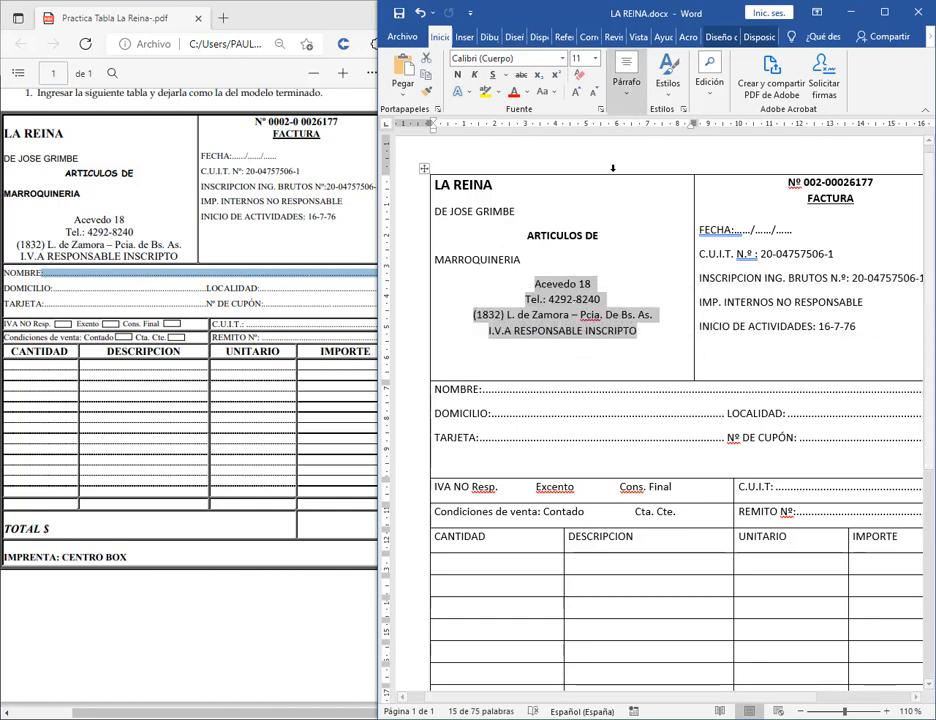
left_click(535, 284)
left_click_drag(535, 284, 572, 288)
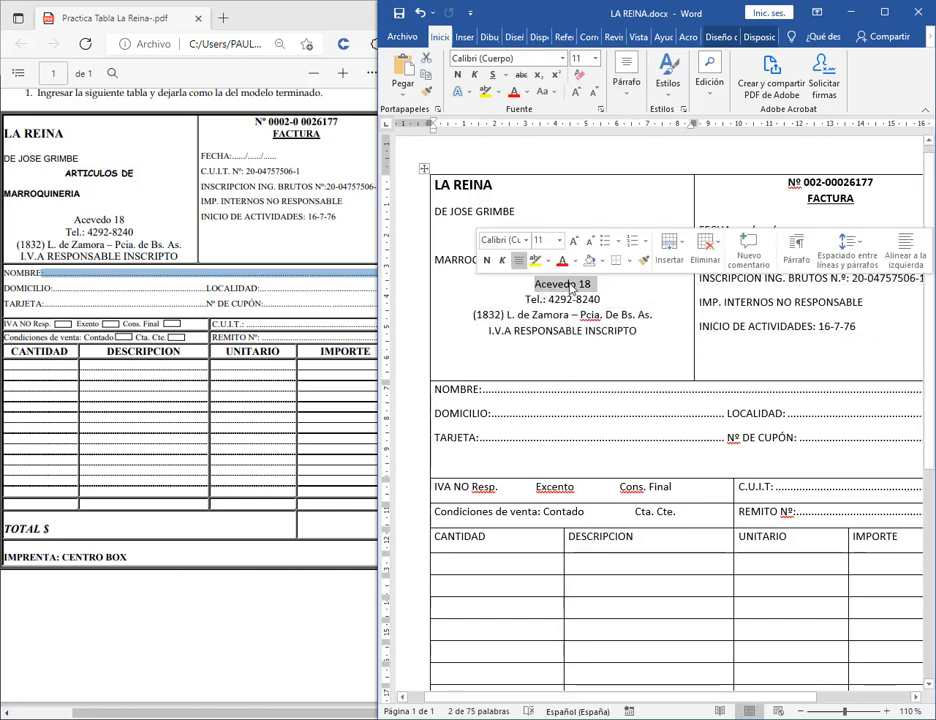
left_click(591, 287)
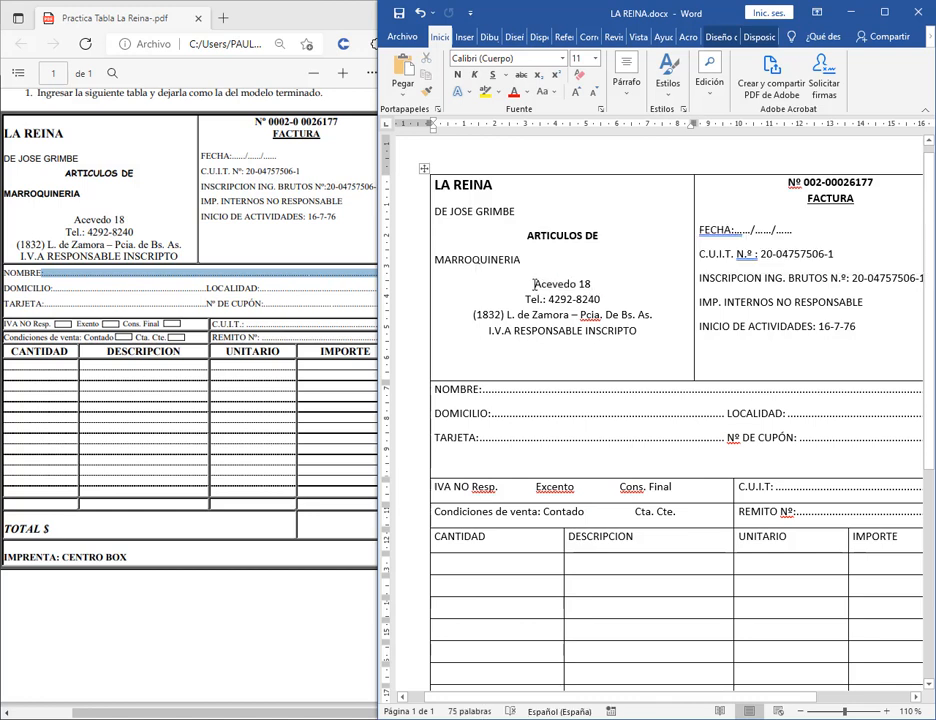
left_click_drag(535, 285, 580, 288)
Select MARROQUINERIA and set its Espaciado Posterior to 18 pto.
left_click(453, 262)
left_click_drag(436, 259, 525, 262)
left_click(626, 100)
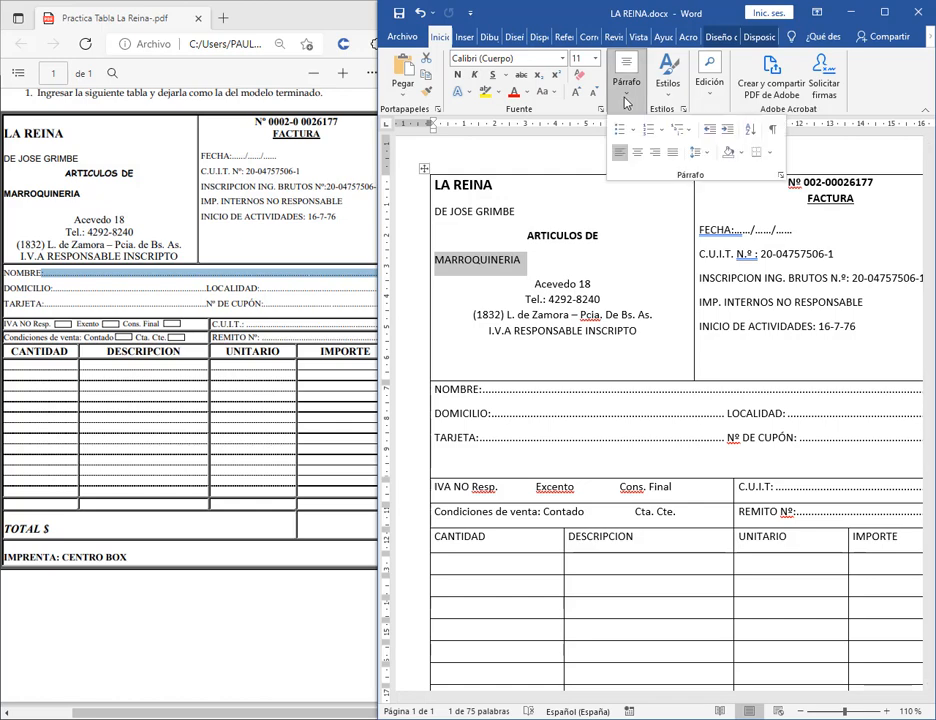
left_click(780, 175)
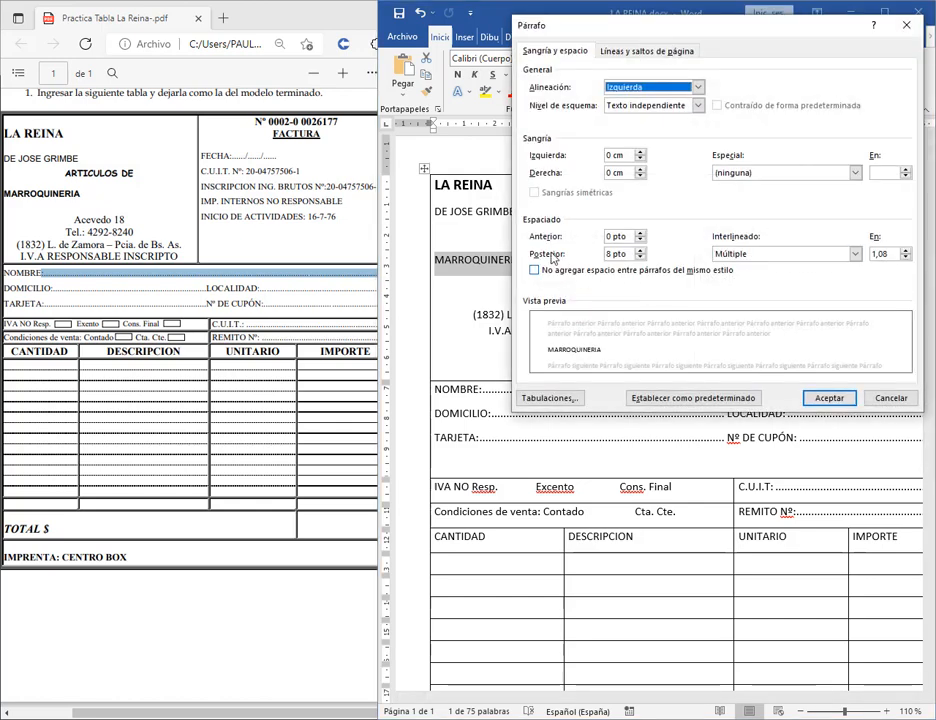
left_click(640, 250)
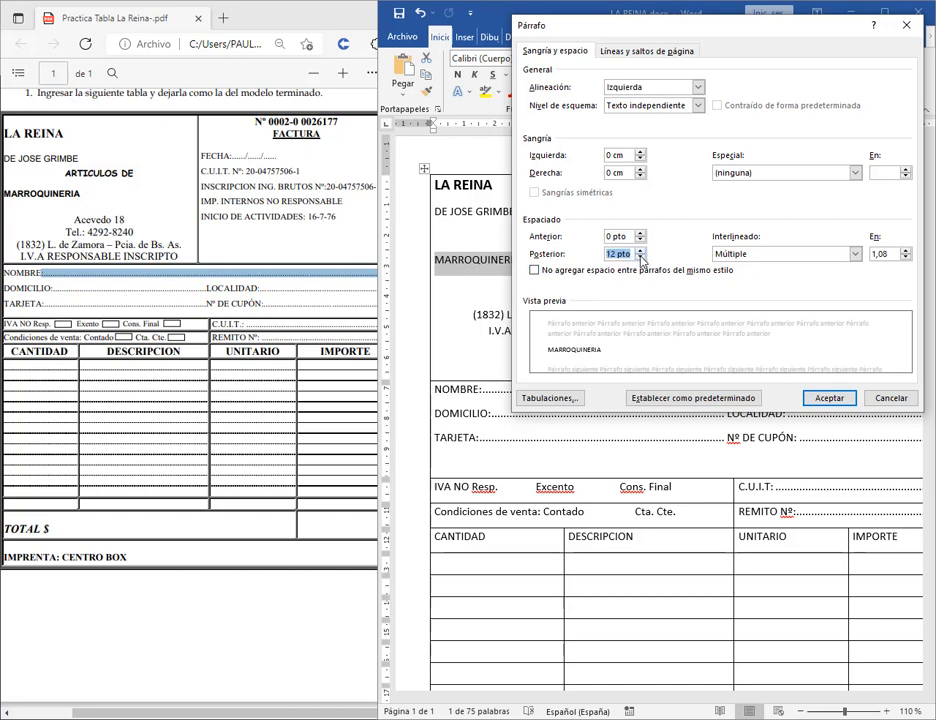
key("Down")
key("Down")
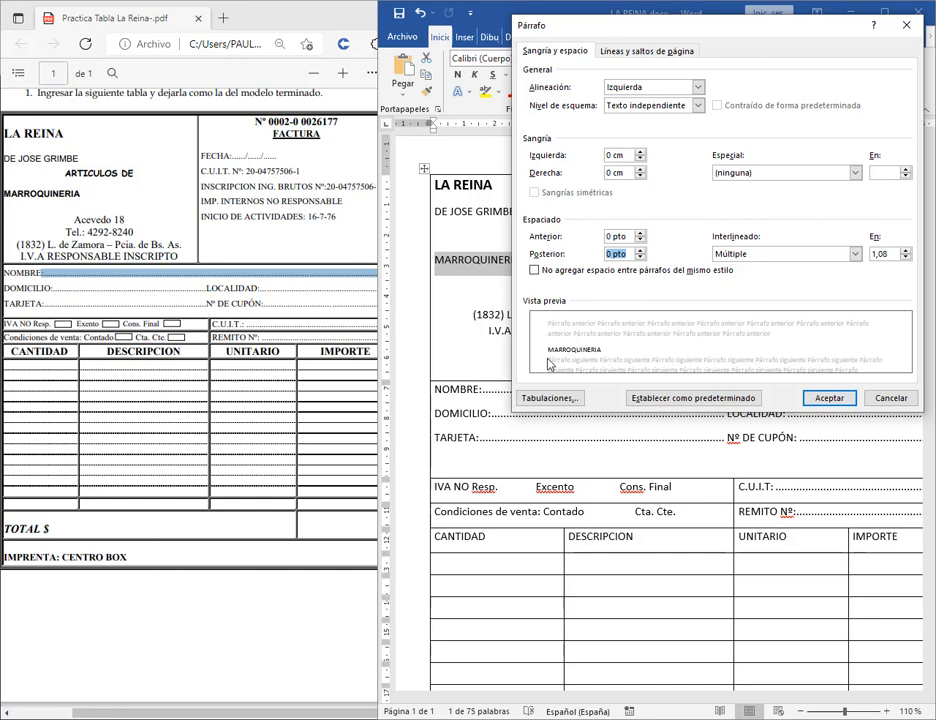
key("Up")
key("Up")
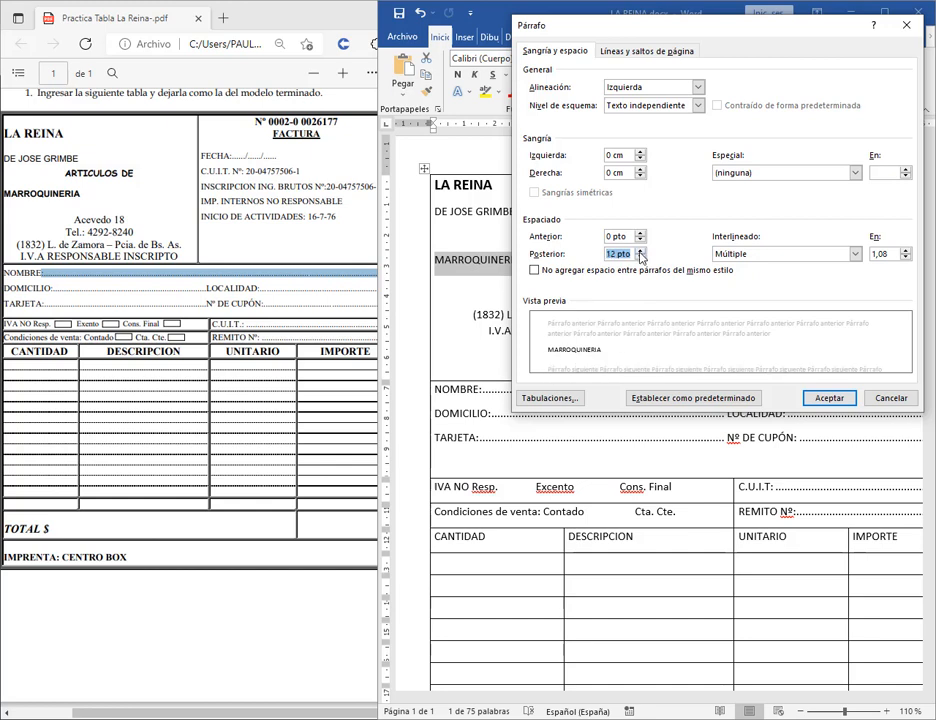
left_click(641, 250)
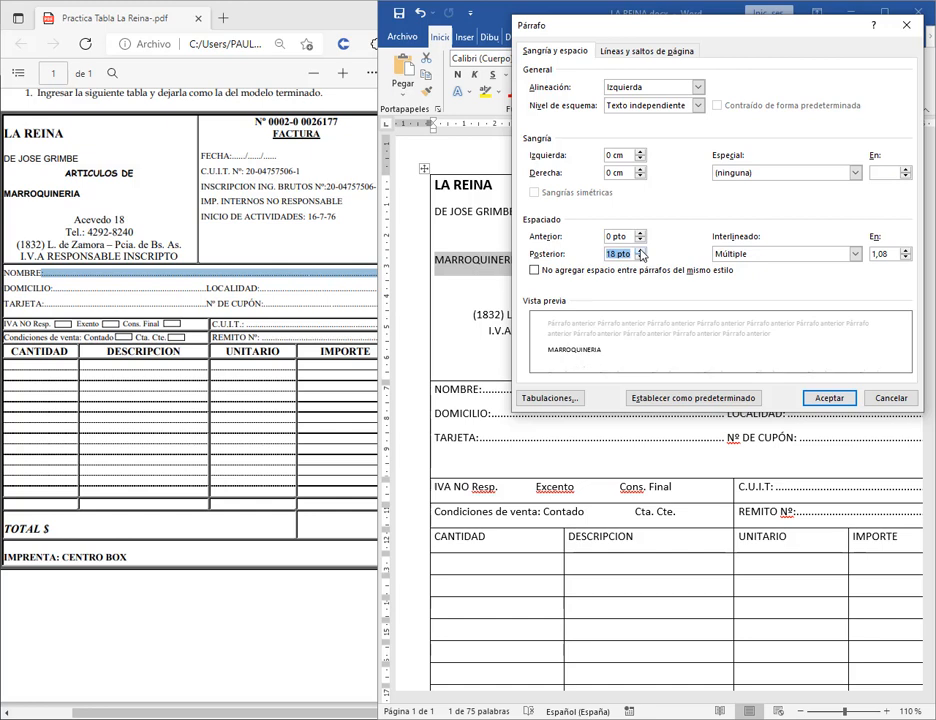
left_click(827, 398)
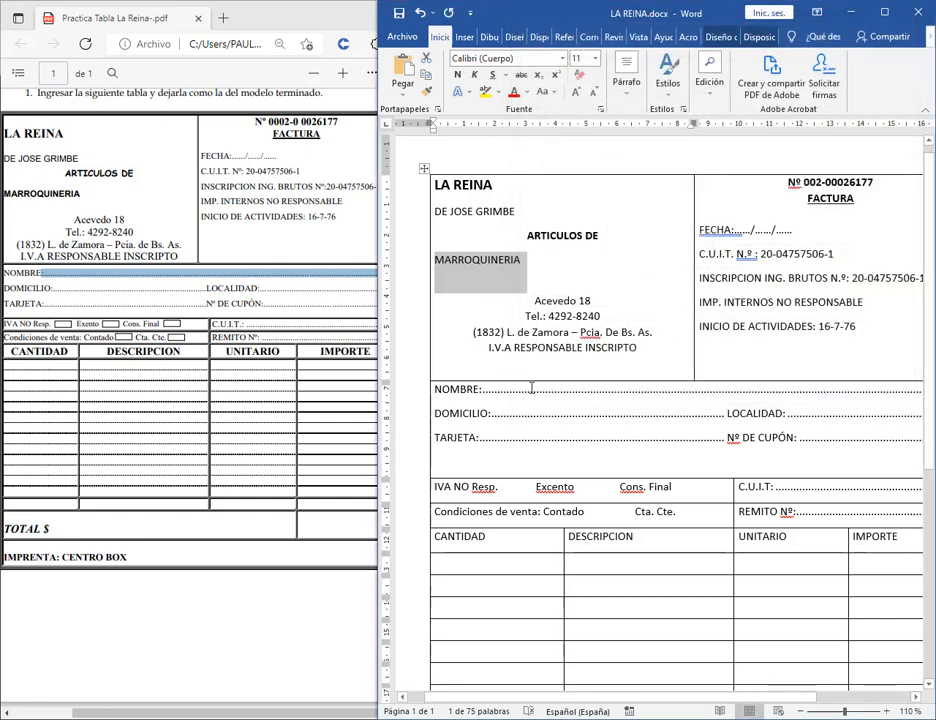
left_click(531, 302)
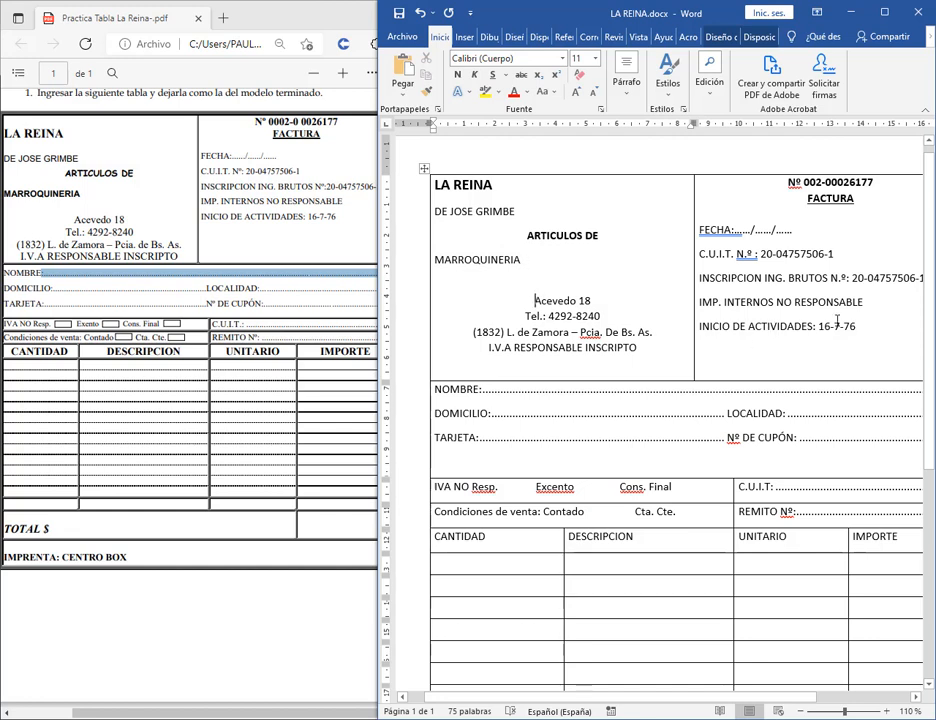
Select the FECHA through INICIO DE ACTIVIDADES lines and remove their space after.
left_click(697, 245)
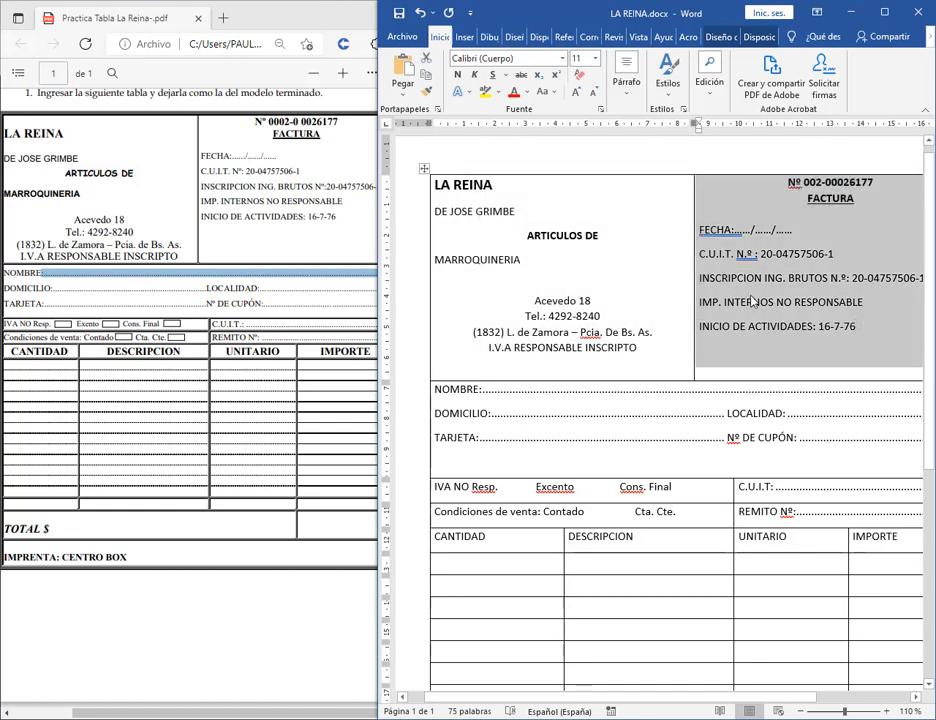
left_click_drag(699, 230, 860, 328)
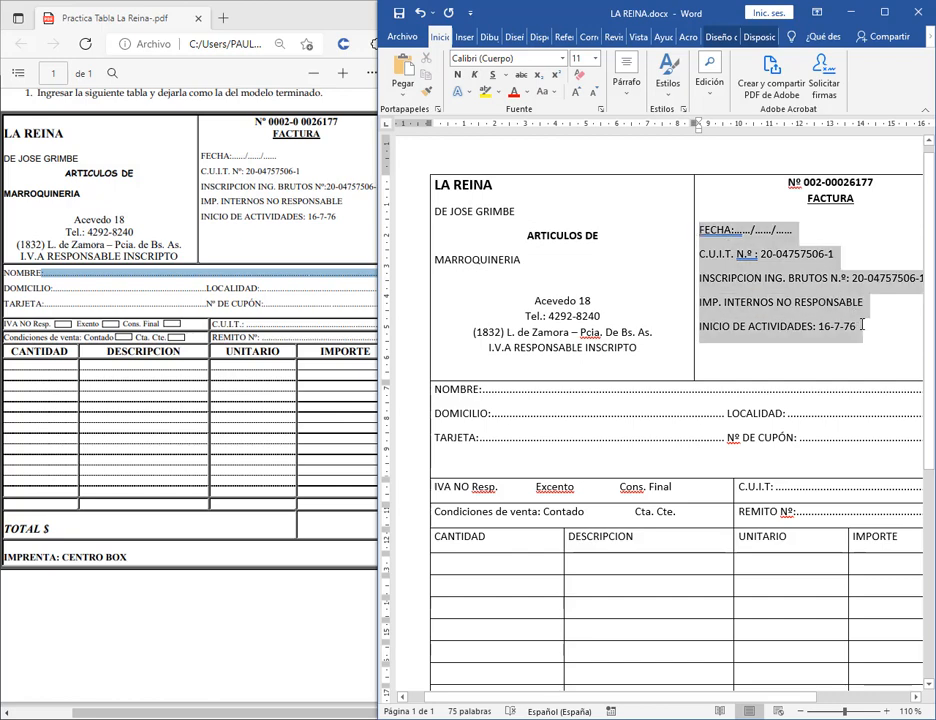
left_click(626, 70)
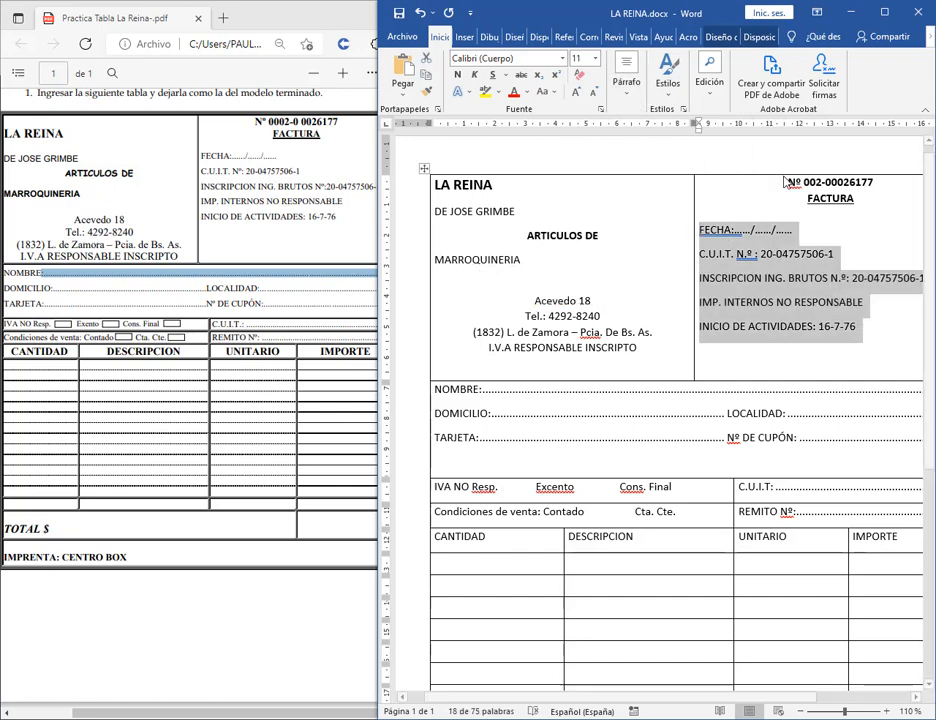
left_click(641, 258)
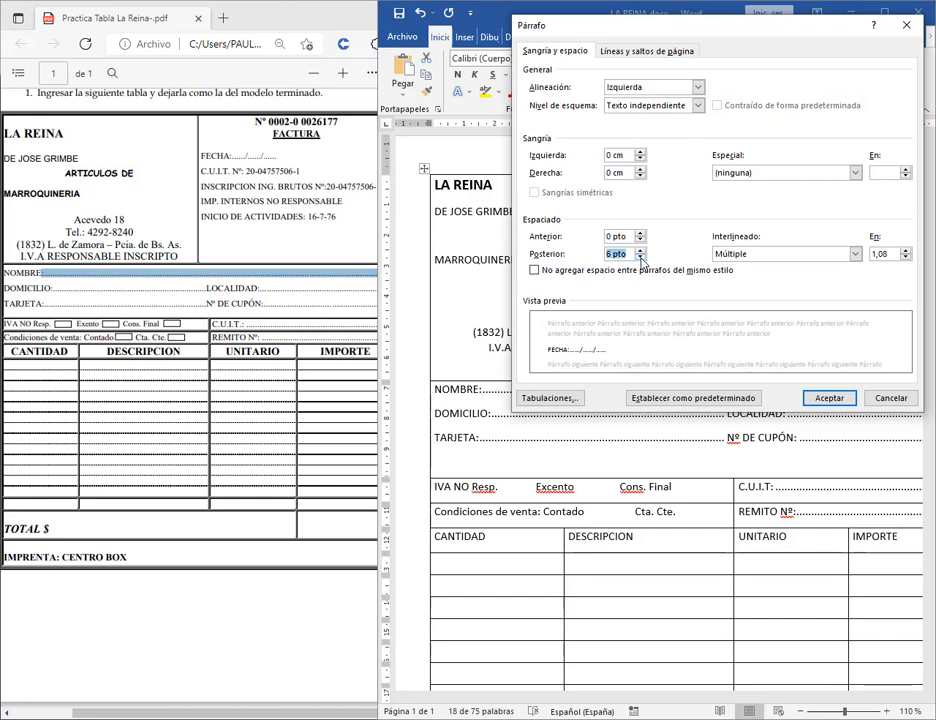
left_click(641, 258)
left_click(834, 402)
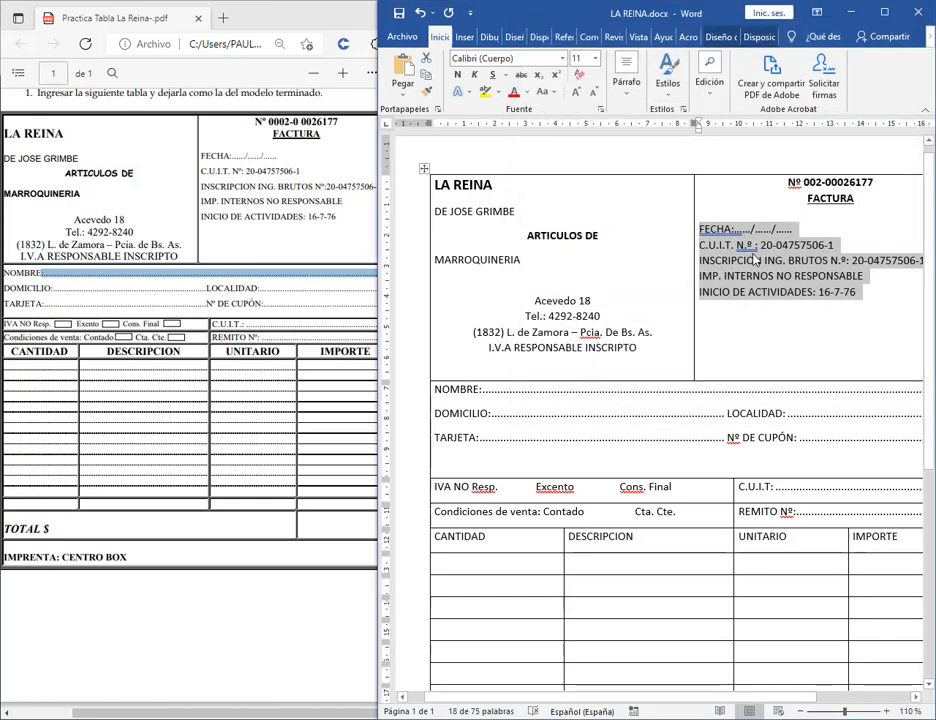
Give those lines Sencillo (single) line spacing.
left_click(626, 84)
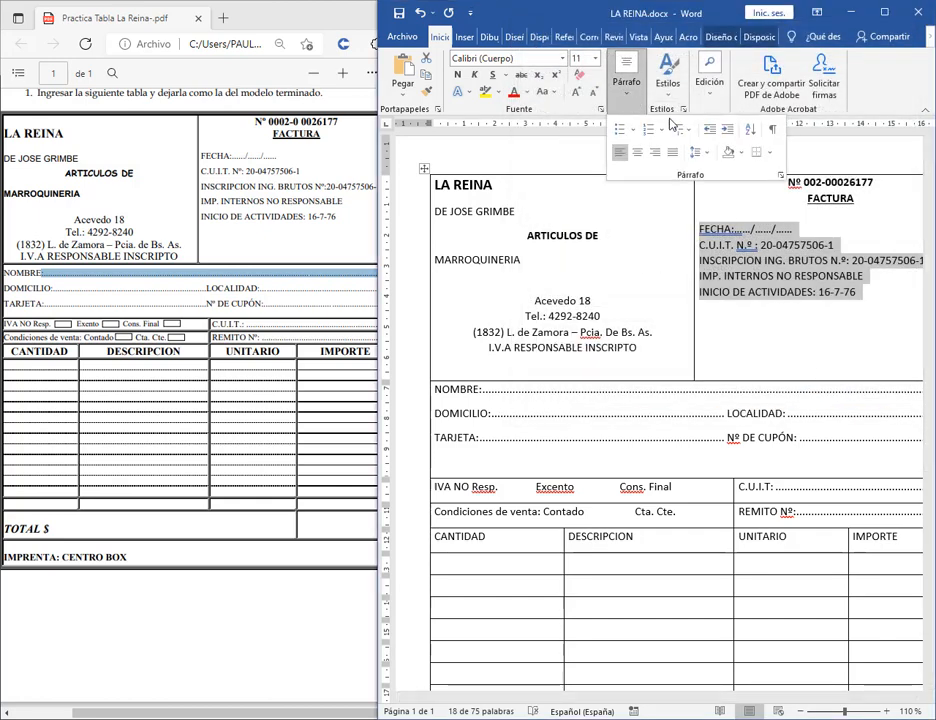
left_click(777, 175)
left_click(748, 254)
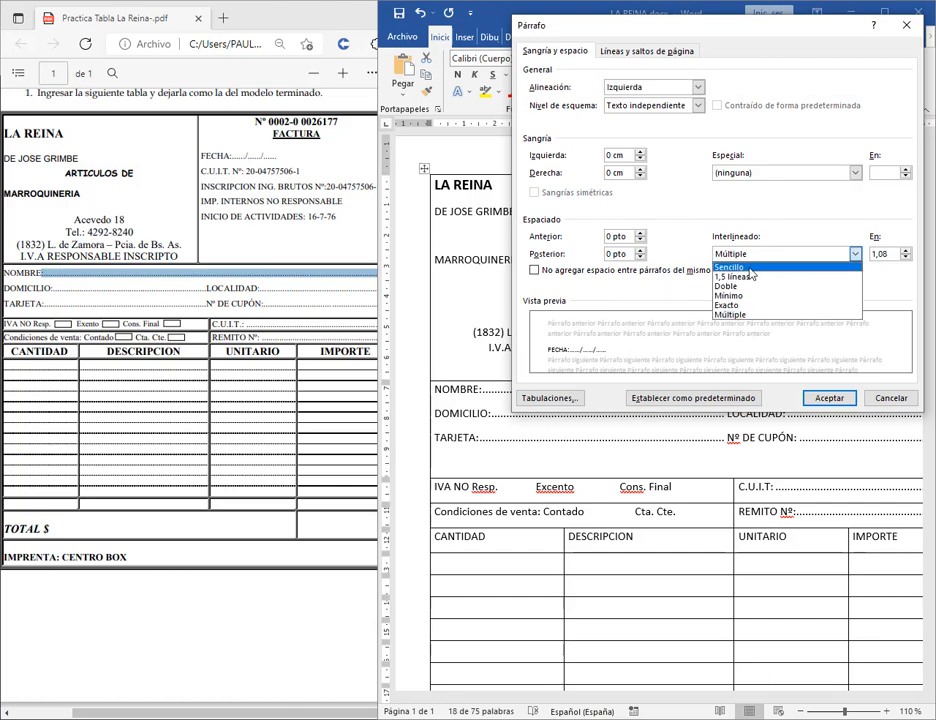
left_click(740, 267)
left_click(829, 397)
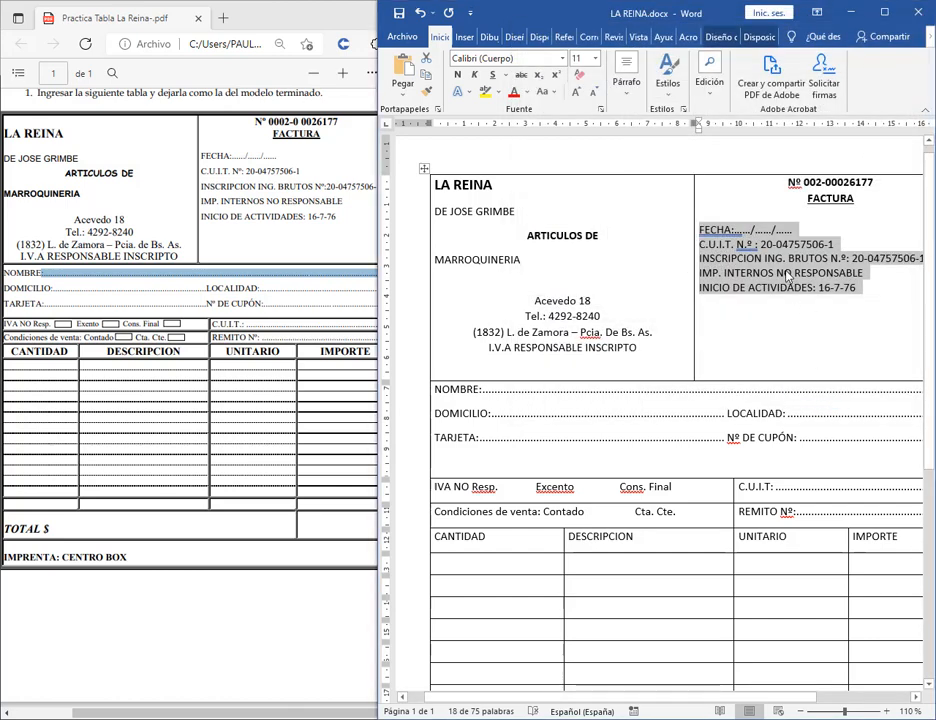
Set 6 pto of space after each FECHA through INICIO DE ACTIVIDADES line.
left_click(627, 104)
left_click(779, 177)
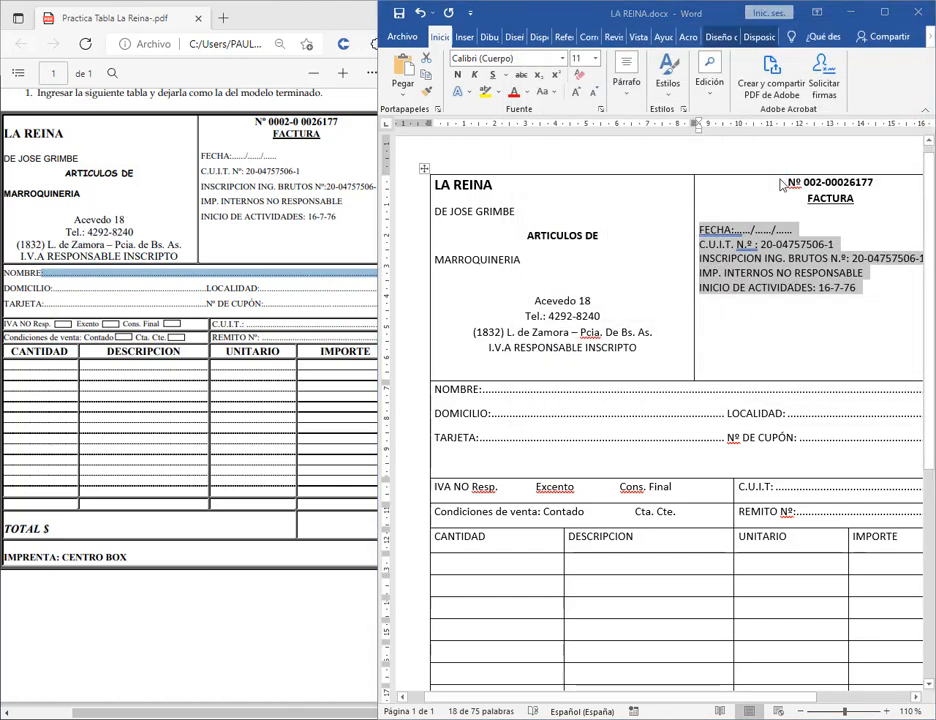
left_click_drag(650, 28, 363, 46)
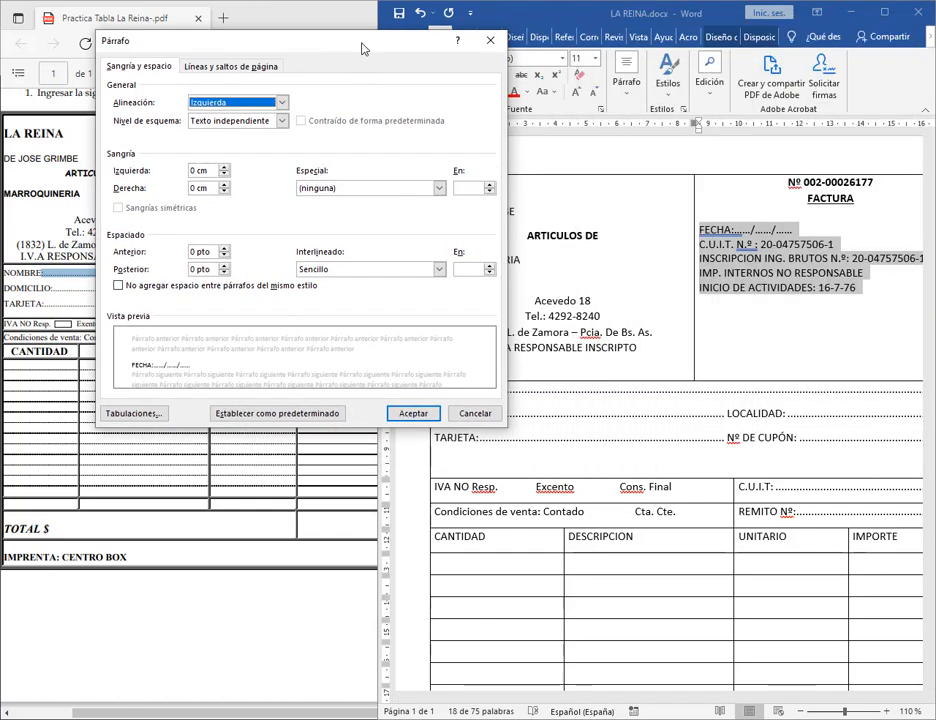
left_click(224, 266)
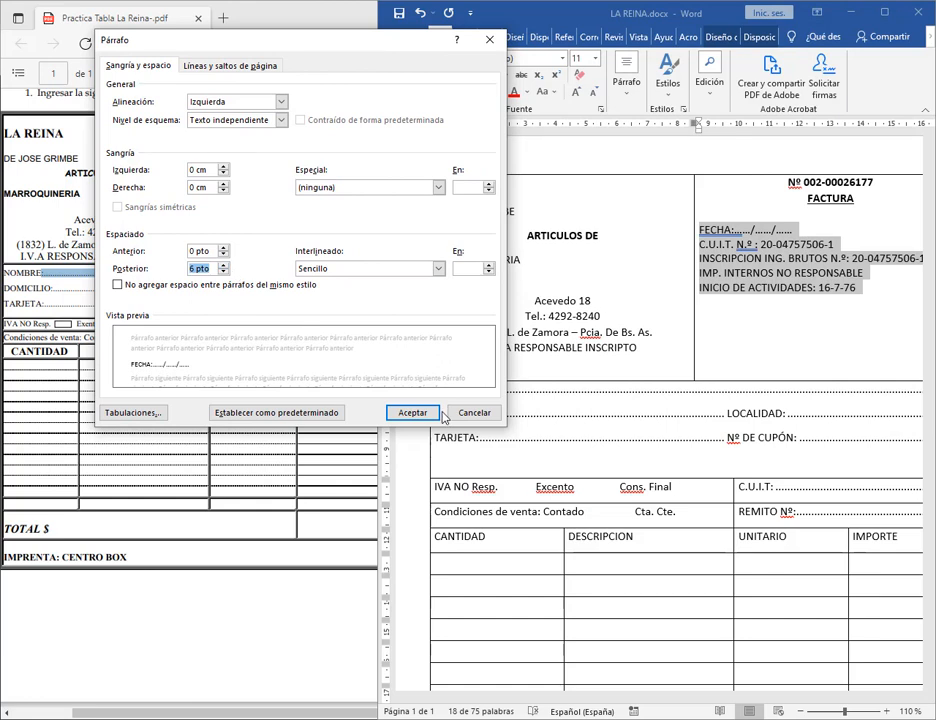
left_click(412, 412)
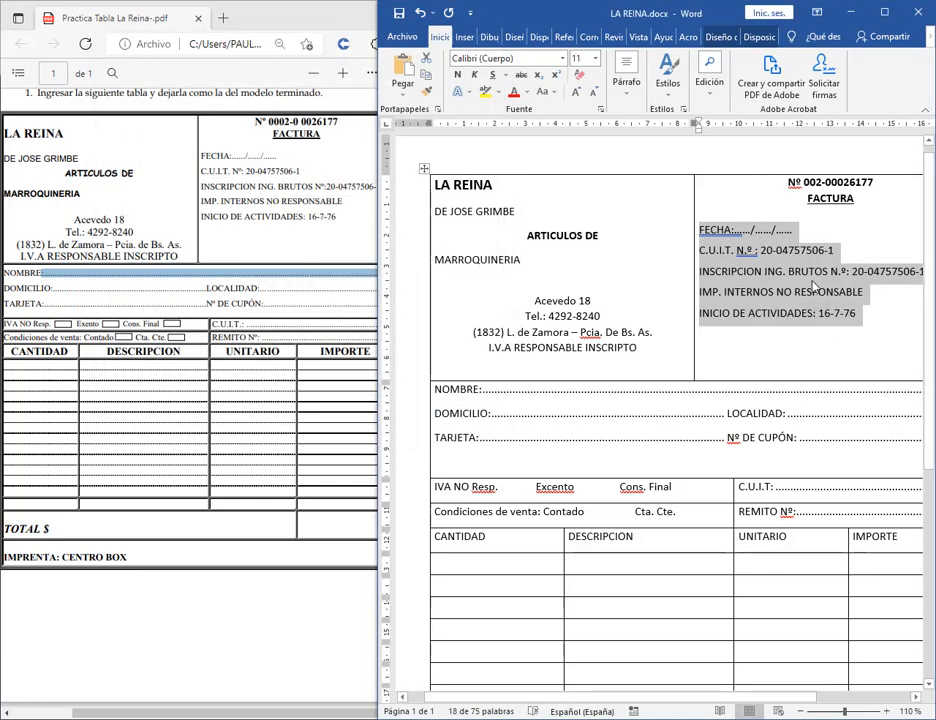
left_click(815, 271)
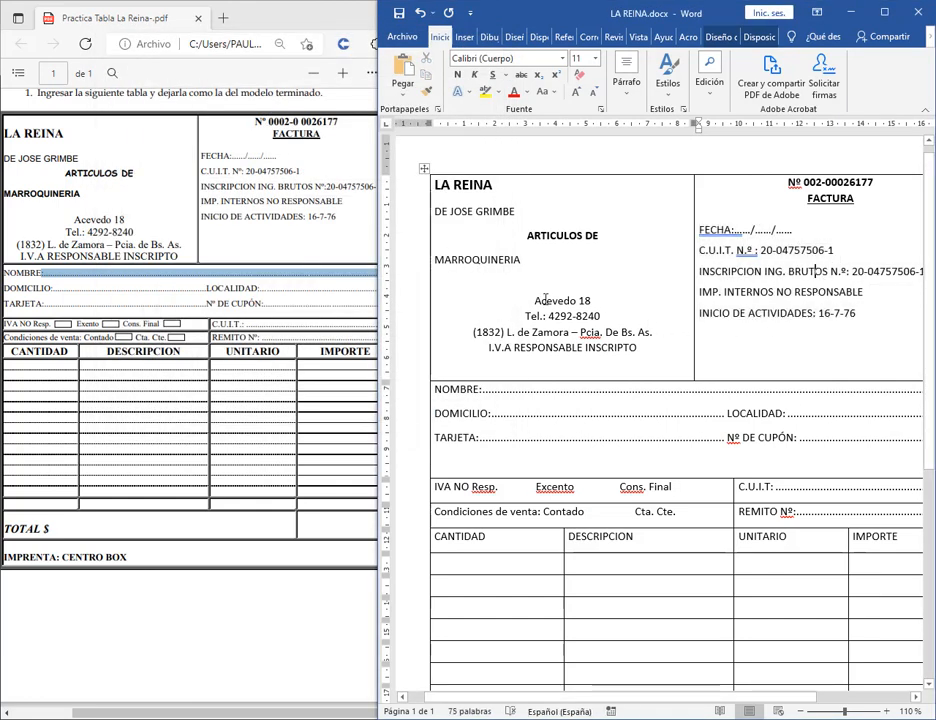
Increase the Espaciado Posterior after MARROQUINERIA slightly.
left_click_drag(525, 280, 434, 258)
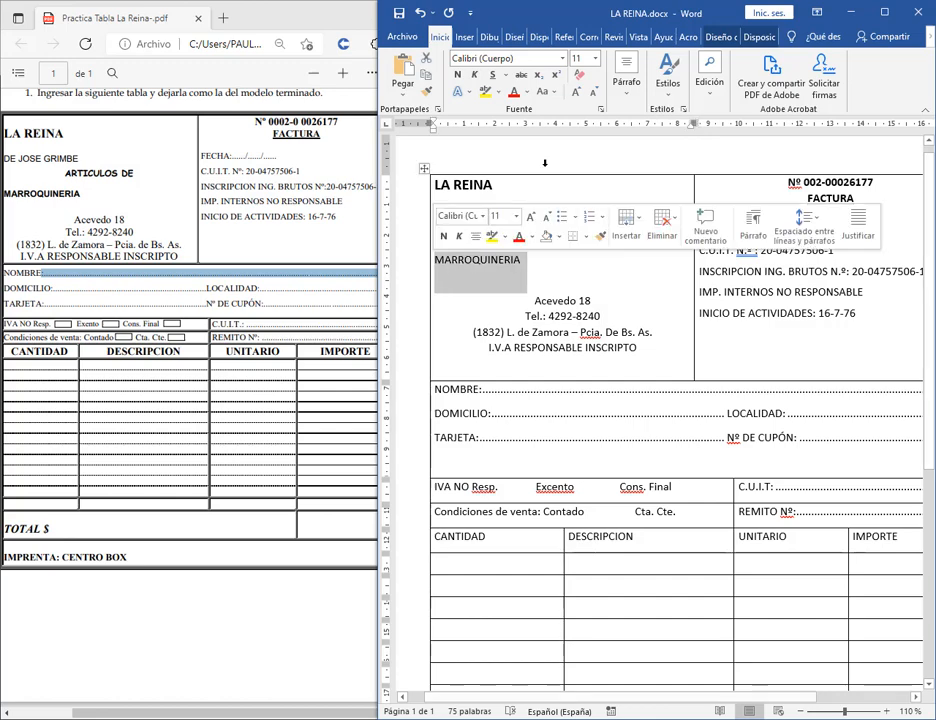
left_click(626, 82)
left_click(572, 131)
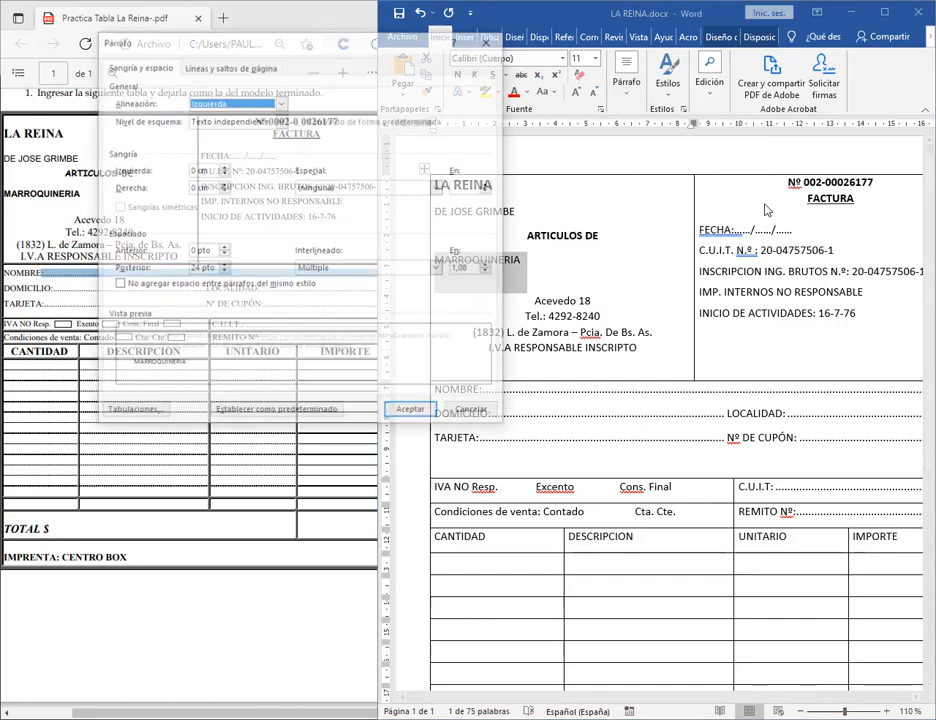
left_click(226, 272)
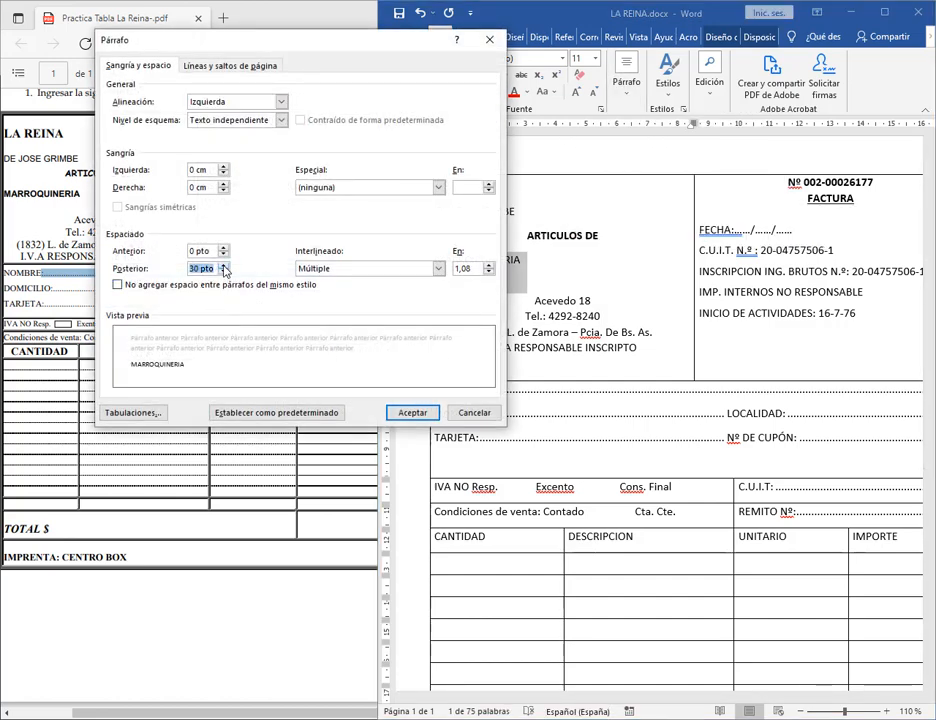
left_click(400, 412)
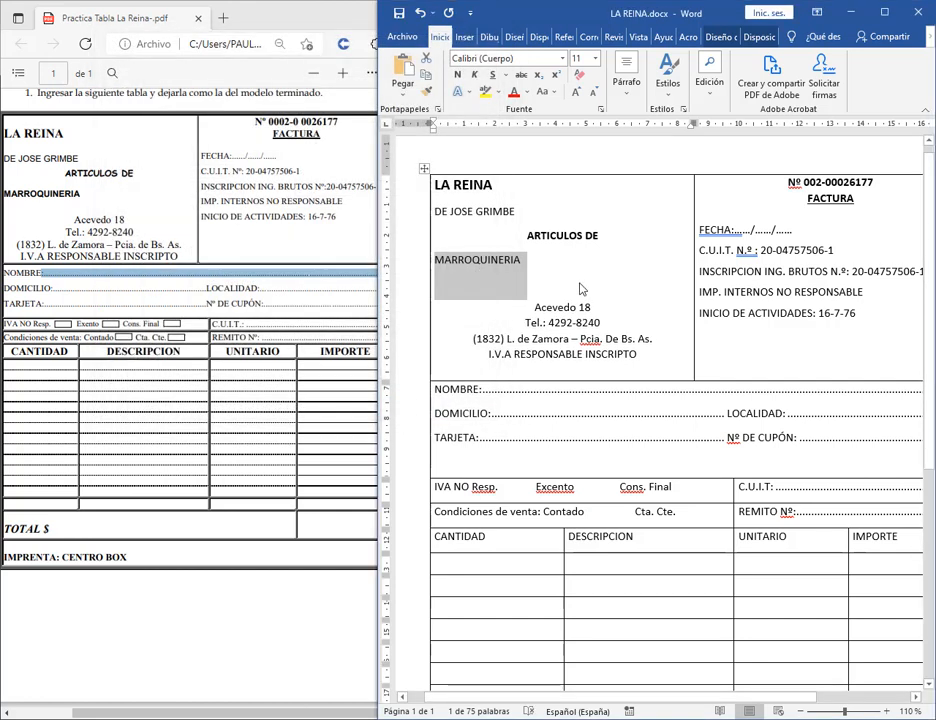
left_click(608, 287)
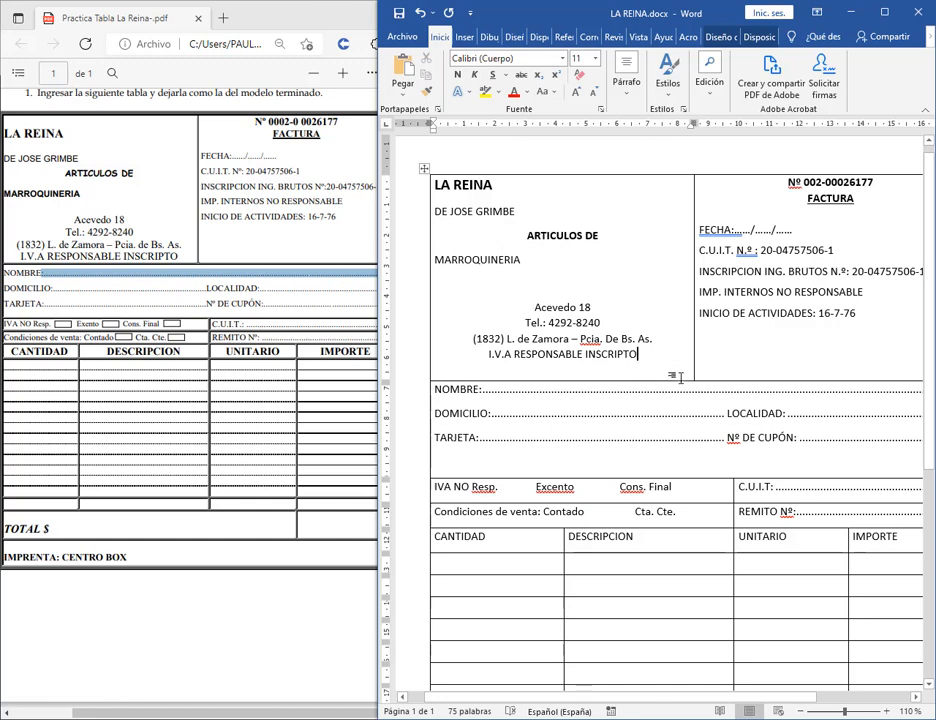
Drag the header row's bottom border up so NOMBRE sits below I.V.A RESPONSABLE INSCRIPTO.
left_click_drag(684, 381, 685, 363)
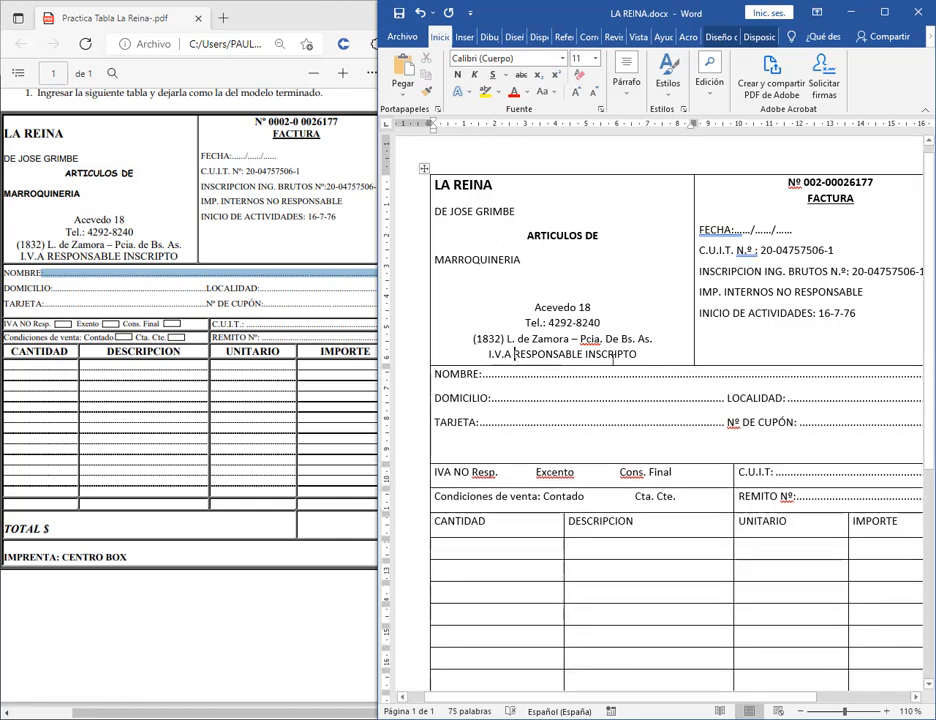
left_click_drag(637, 355, 478, 358)
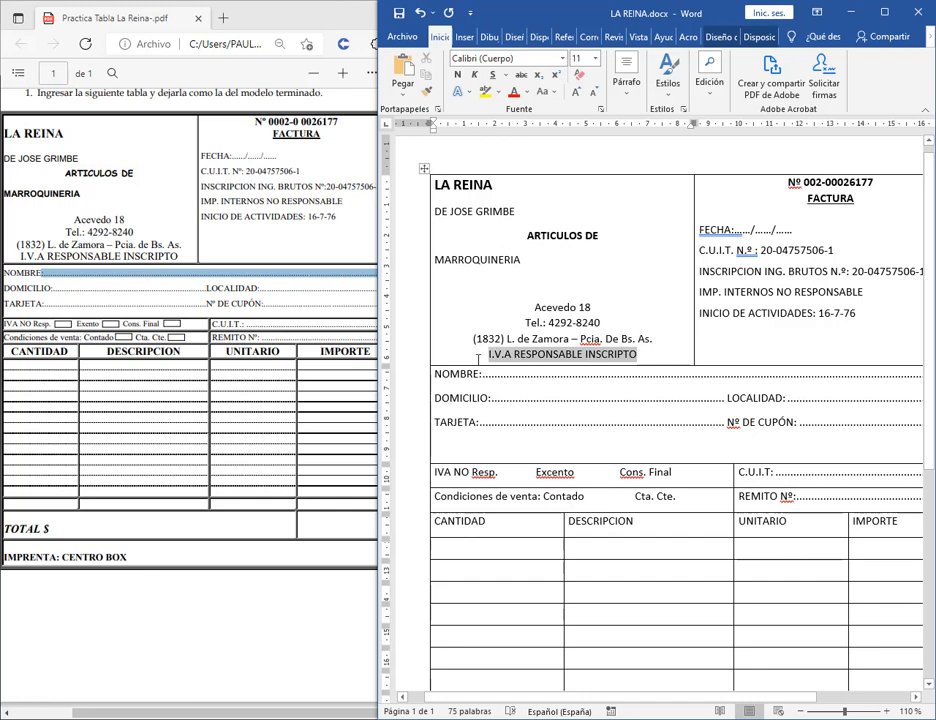
left_click(668, 383)
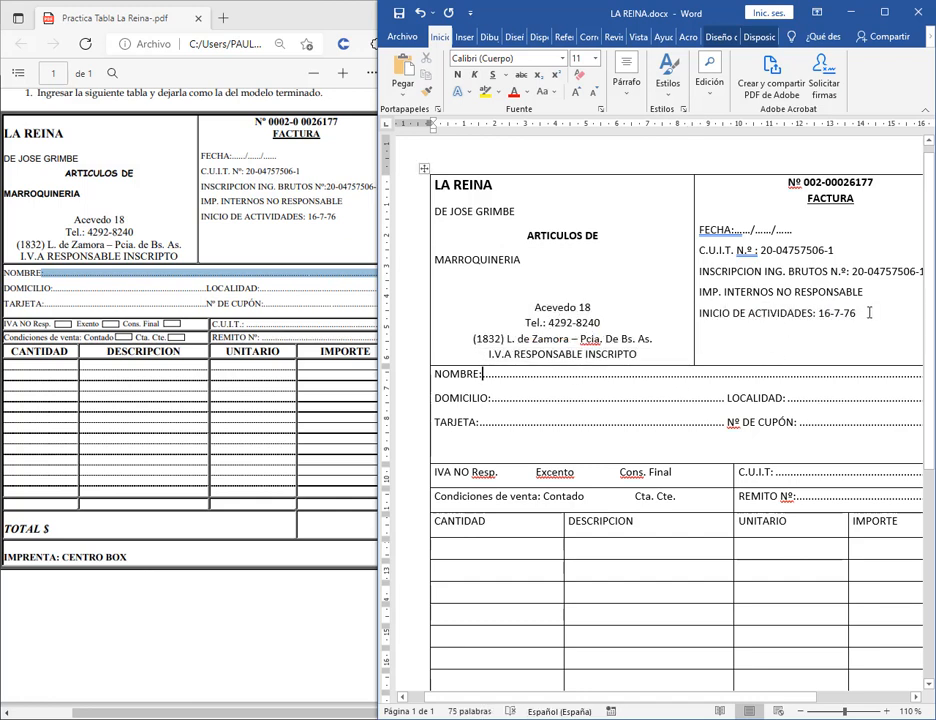
Place the caret on the empty line below TARJETA and maximise Word with a larger zoom.
scroll(869, 313, "down", 3)
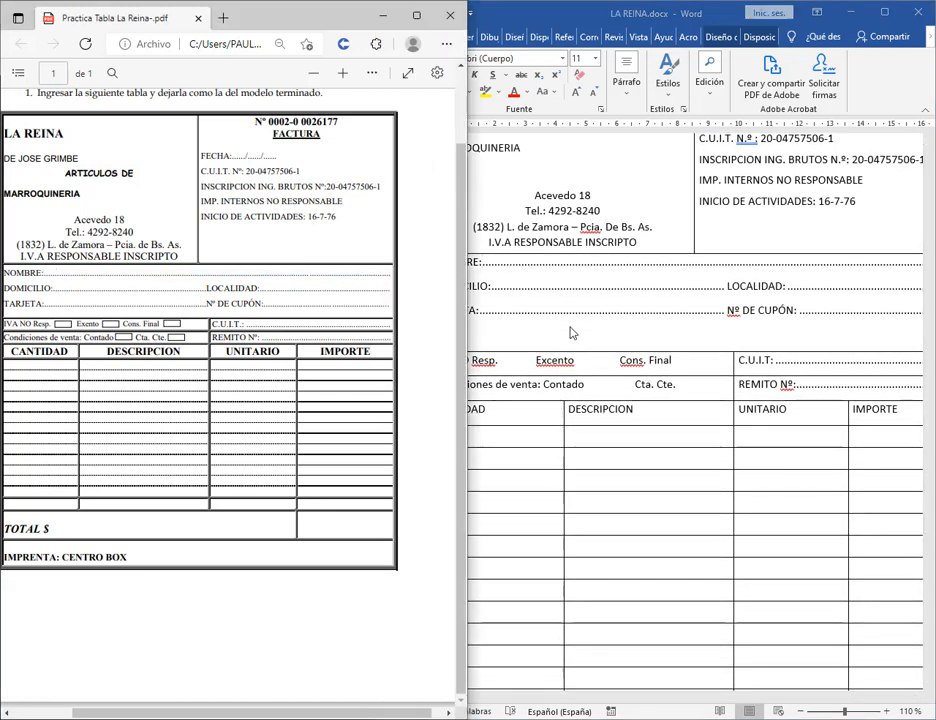
left_click(438, 332)
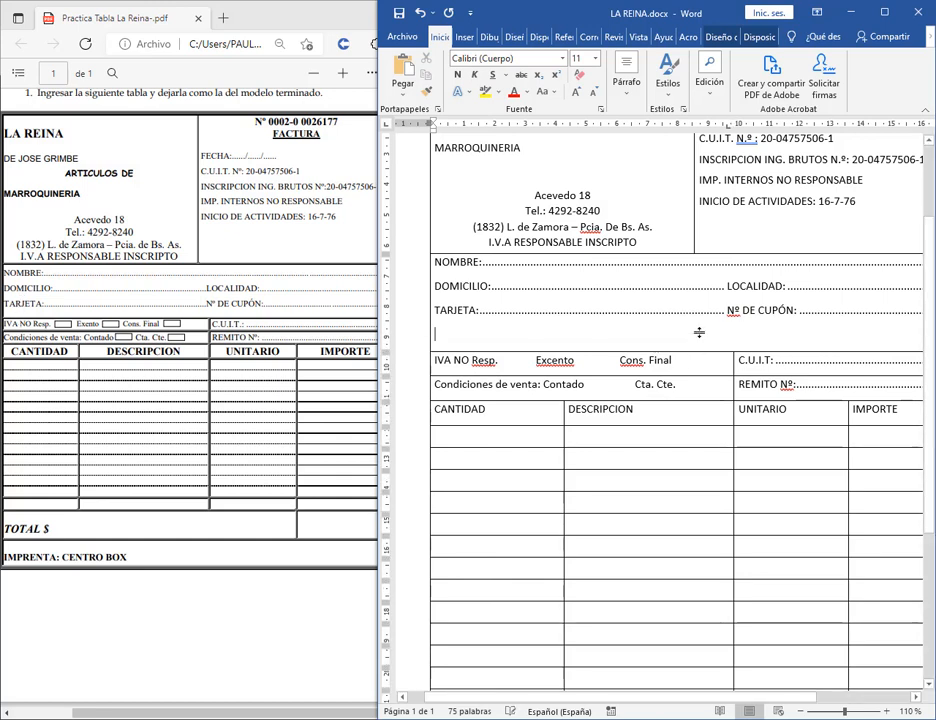
left_click(884, 12)
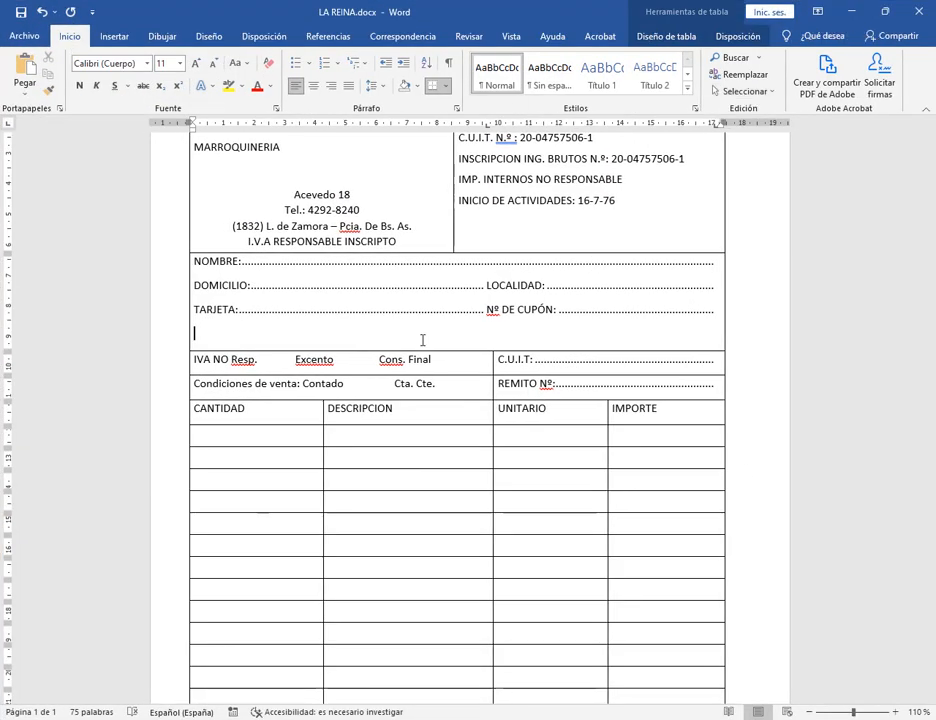
left_click(896, 712)
left_click(896, 712)
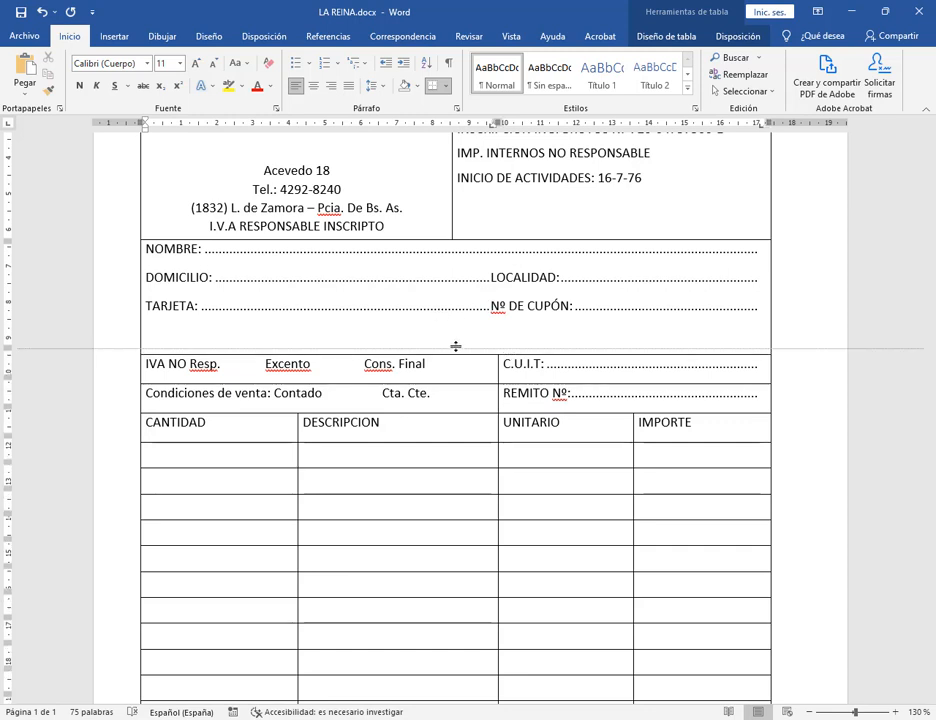
Try dragging the row borders around the TARJETA line to shorten the row.
key("ctrl+2")
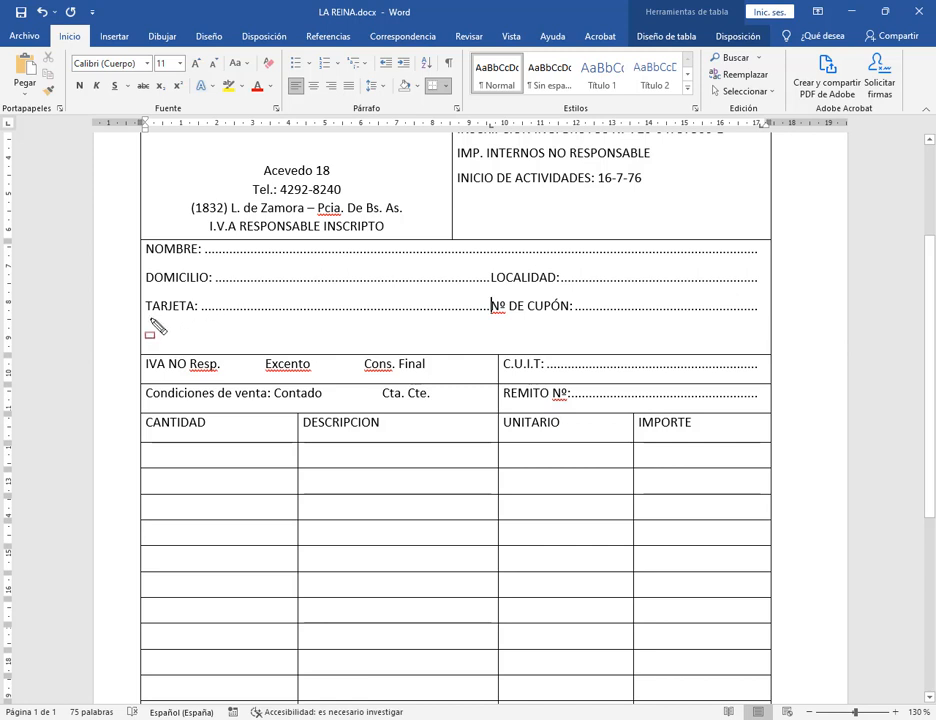
mouse_move(143, 315)
left_mouse_down()
mouse_move(756, 384)
mouse_move(768, 356)
left_mouse_up()
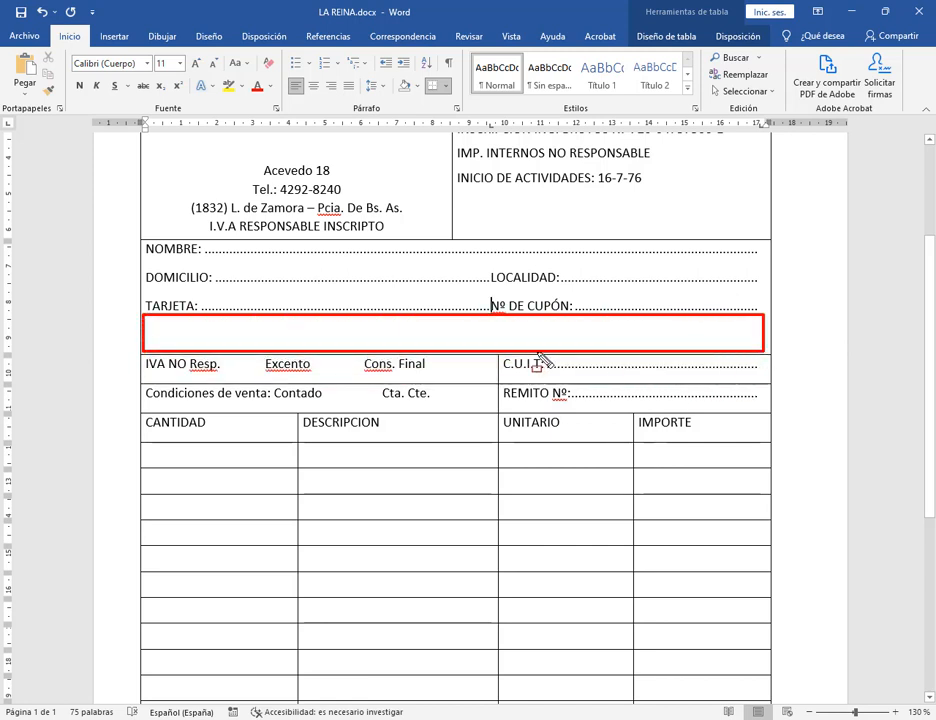
key("Escape")
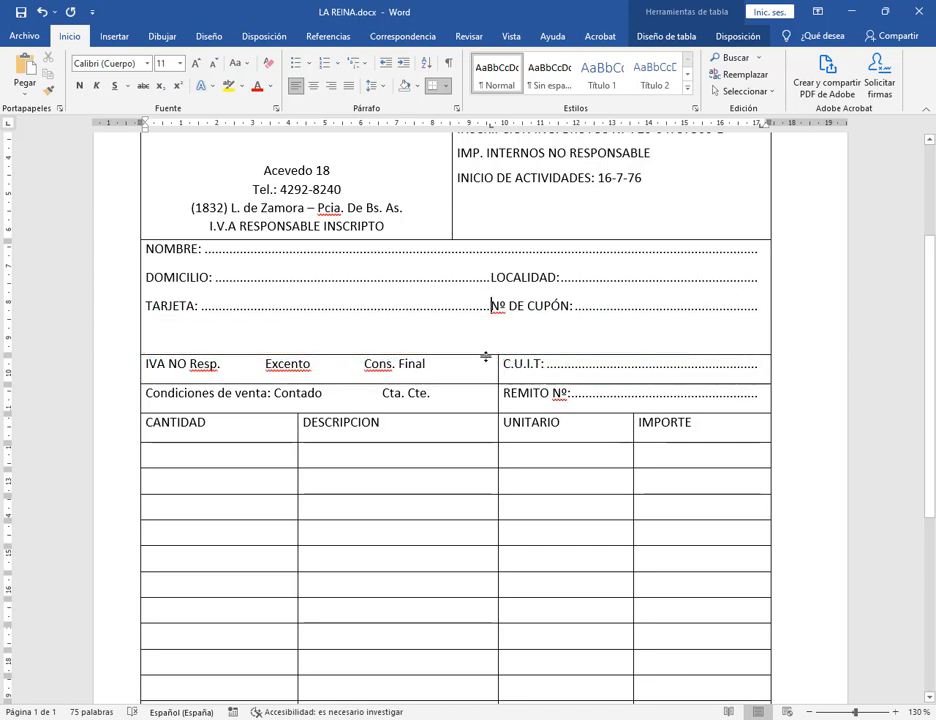
left_click_drag(485, 357, 488, 328)
left_click_drag(485, 323, 34, 325)
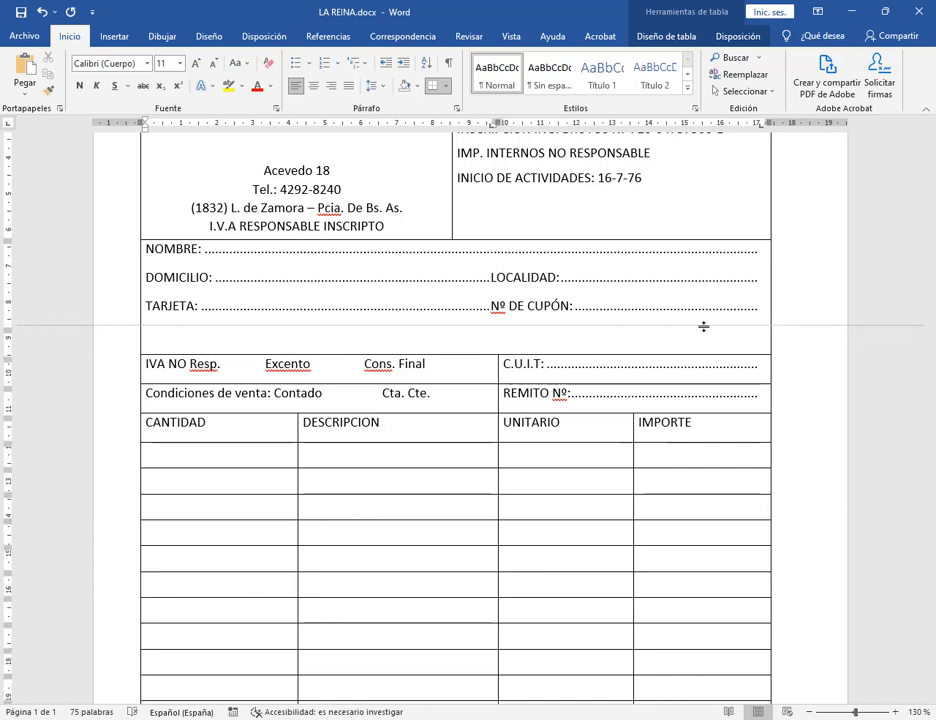
left_click_drag(703, 327, 497, 324)
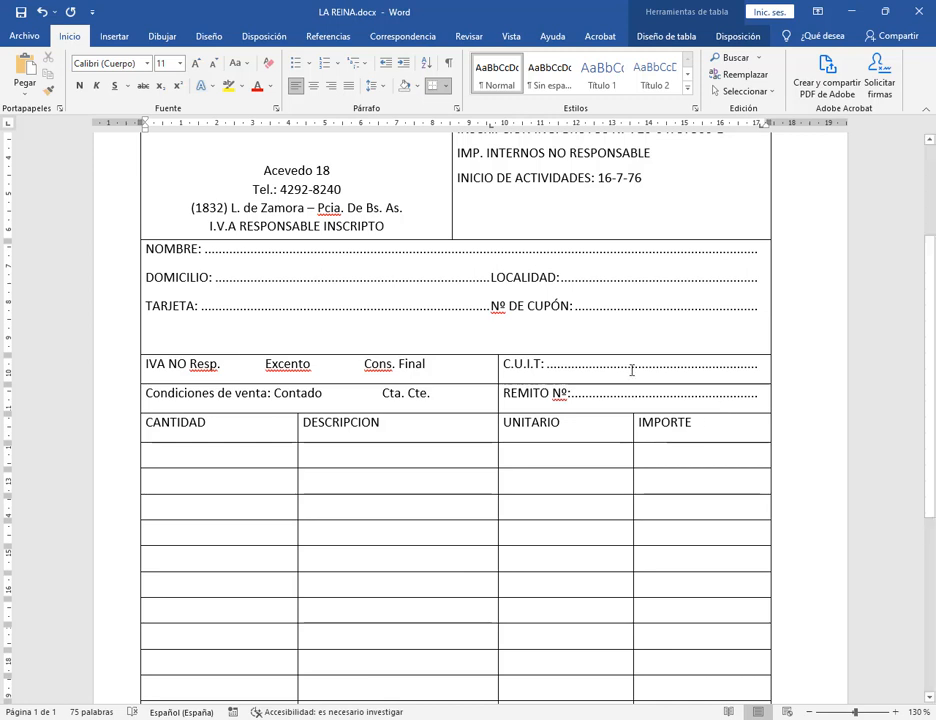
Reveal formatting marks and delete the empty paragraph below TARJETA.
left_click(448, 62)
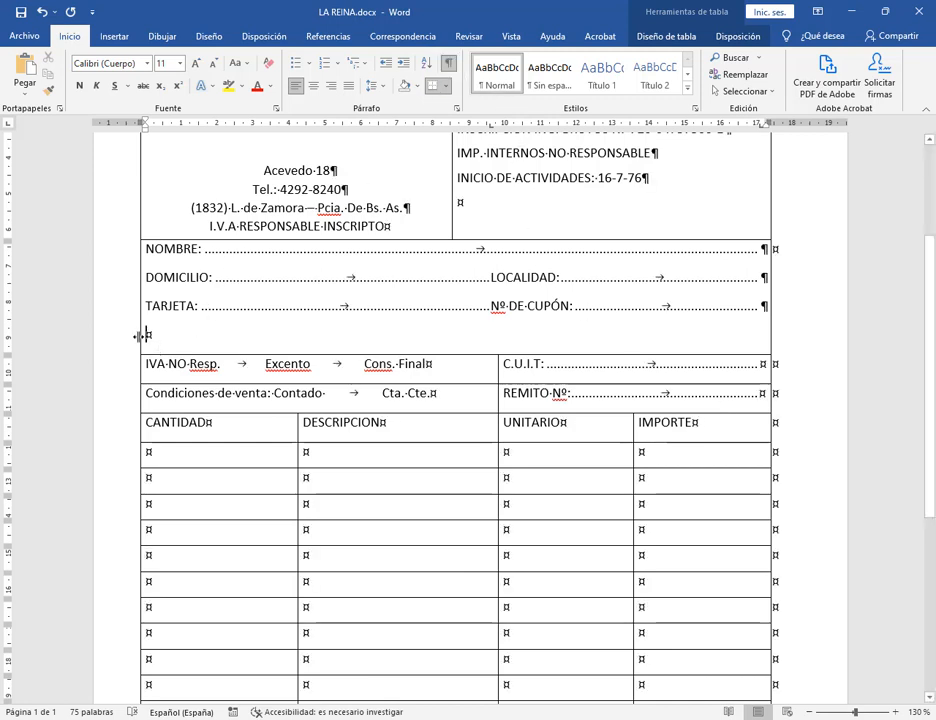
left_click(448, 62)
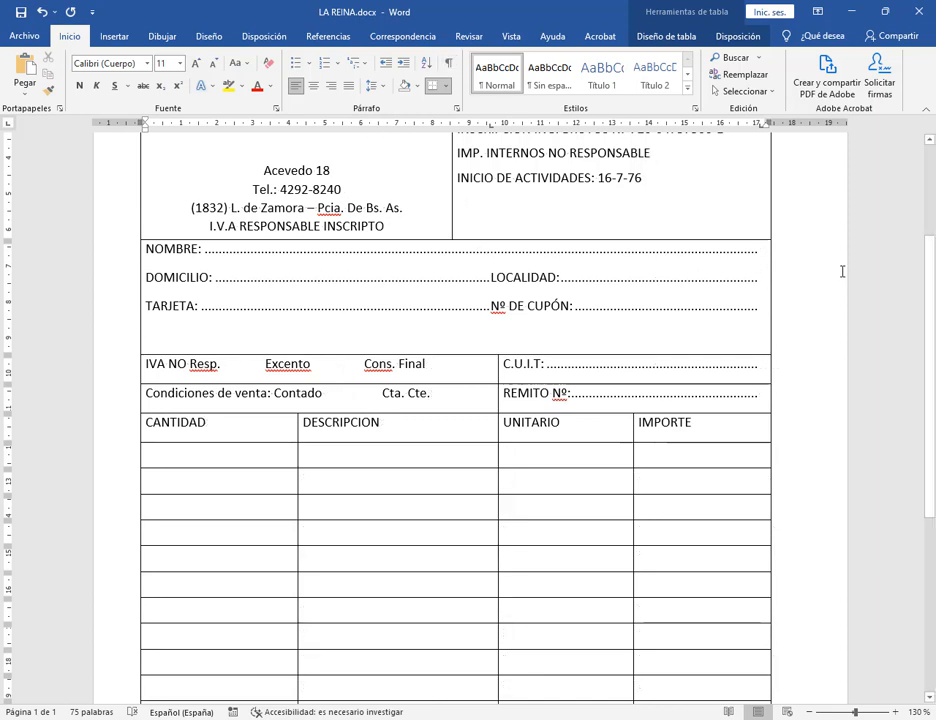
key("BackSpace")
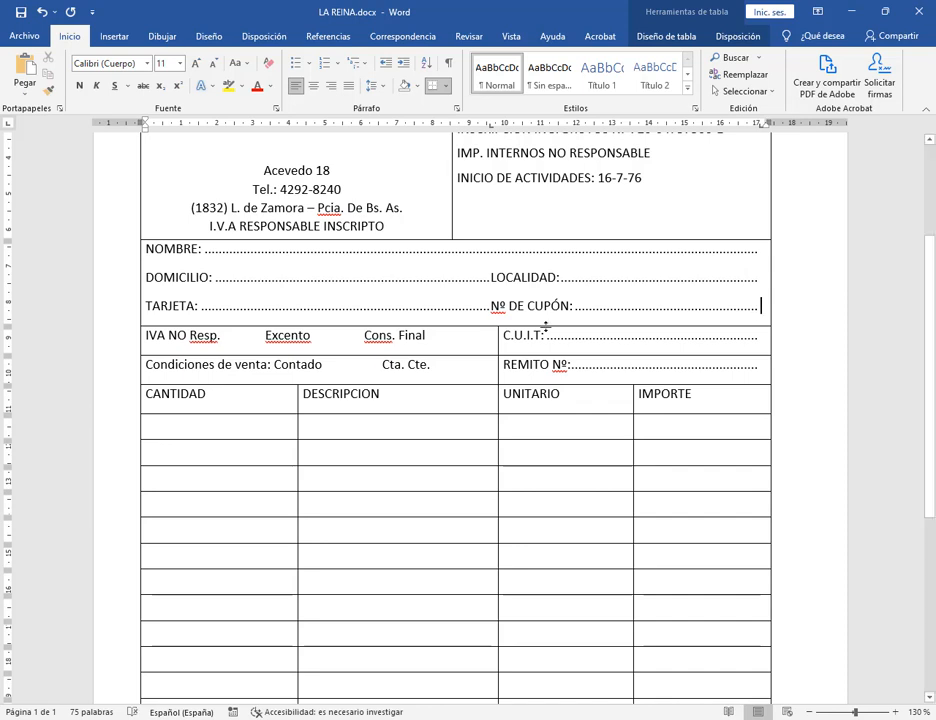
Nudge the row border under TARJETA and place the caret in the IVA row.
mouse_move(545, 325)
left_mouse_down()
mouse_move(543, 340)
mouse_move(549, 313)
mouse_move(553, 363)
mouse_move(553, 318)
left_mouse_up()
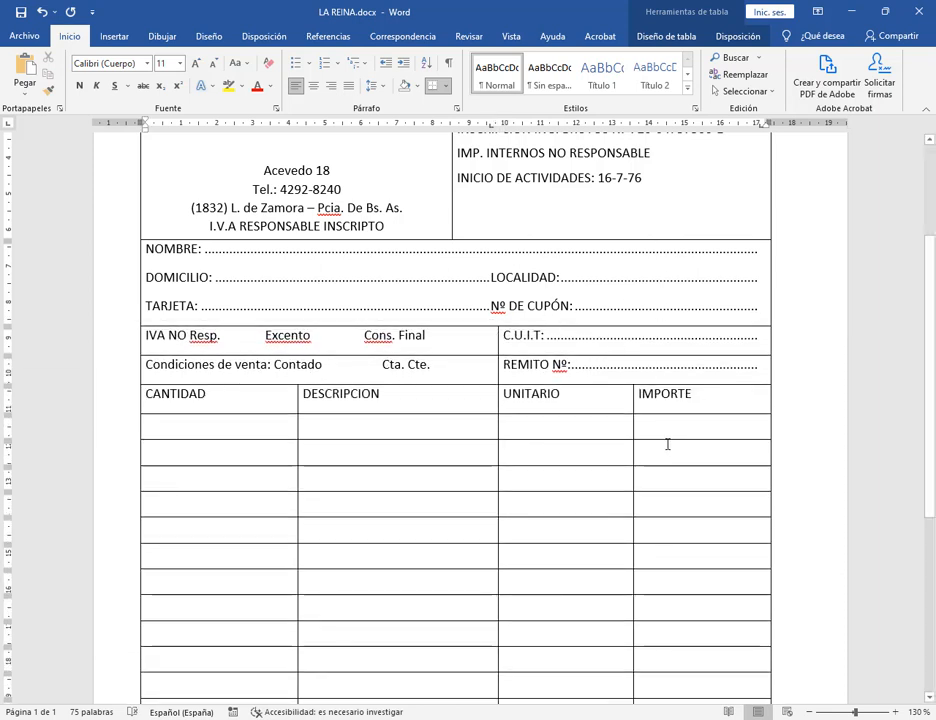
left_click(458, 345)
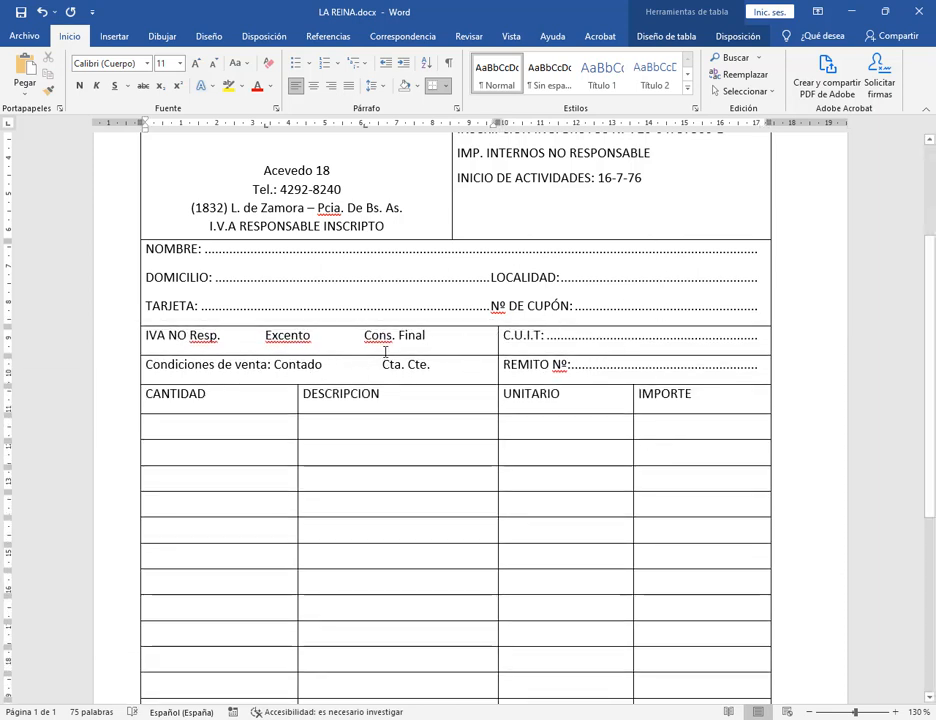
left_click(661, 347)
Set Espaciado Posterior to 0 pto for the IVA and Condiciones de venta rows.
left_click_drag(144, 336, 763, 372)
left_click(457, 110)
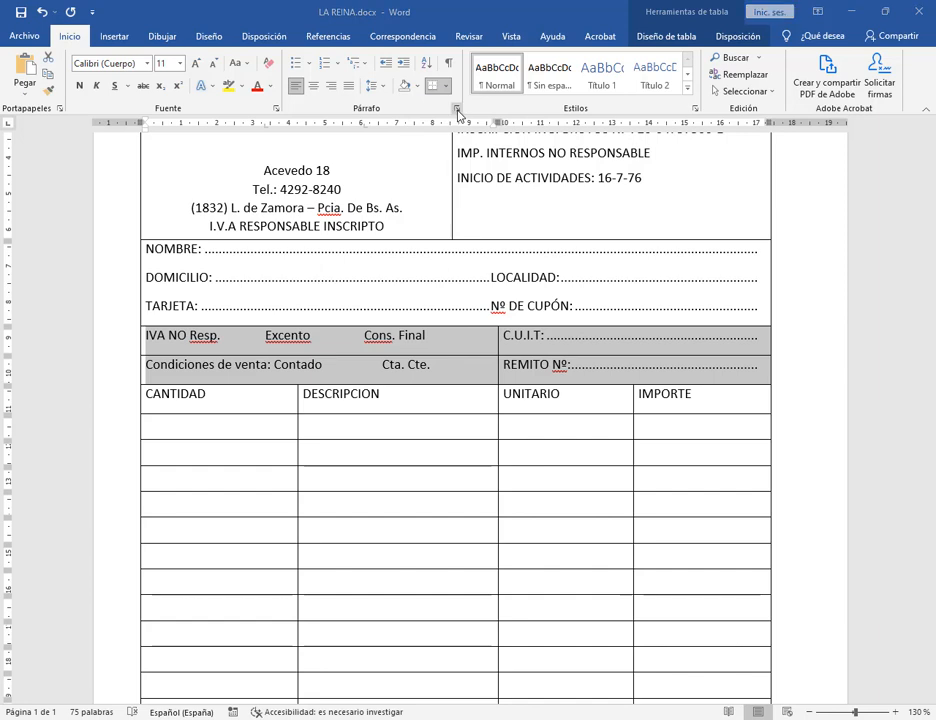
left_click(223, 272)
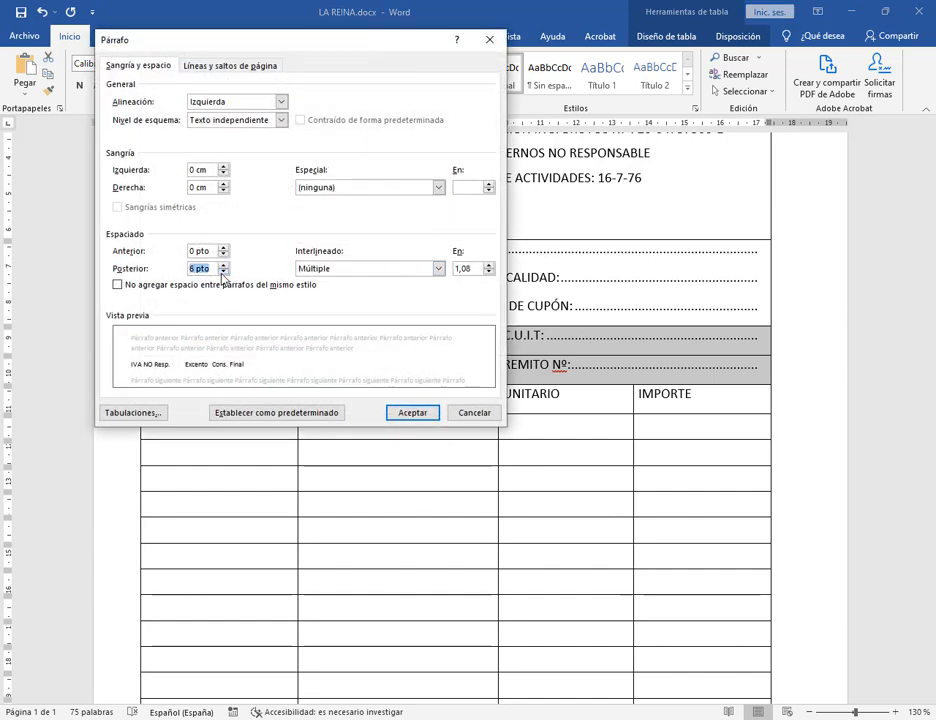
left_click(223, 272)
left_click(412, 413)
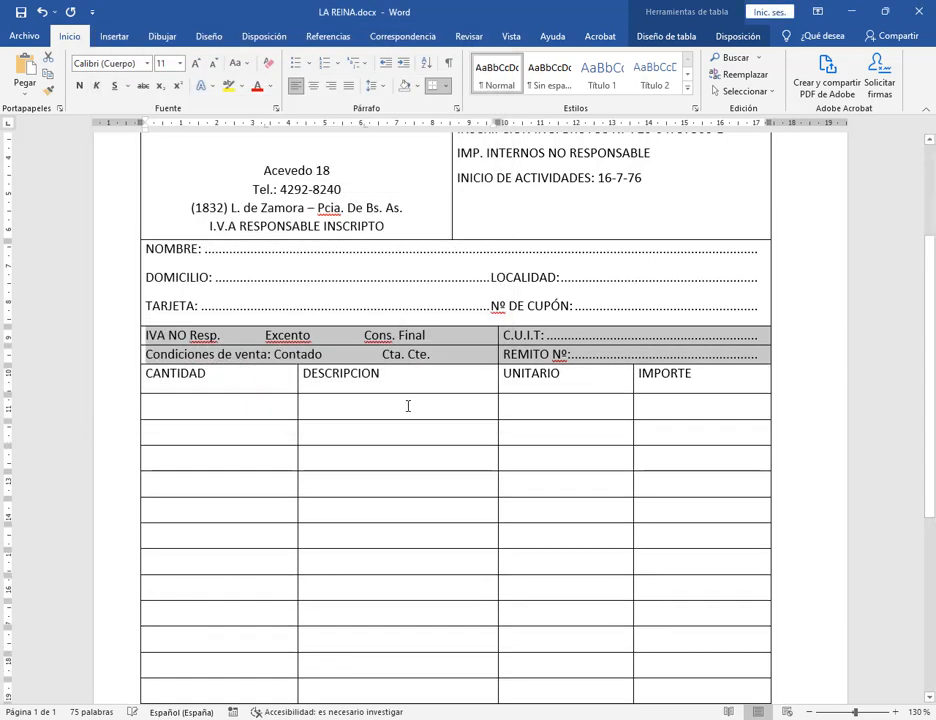
left_click(465, 356)
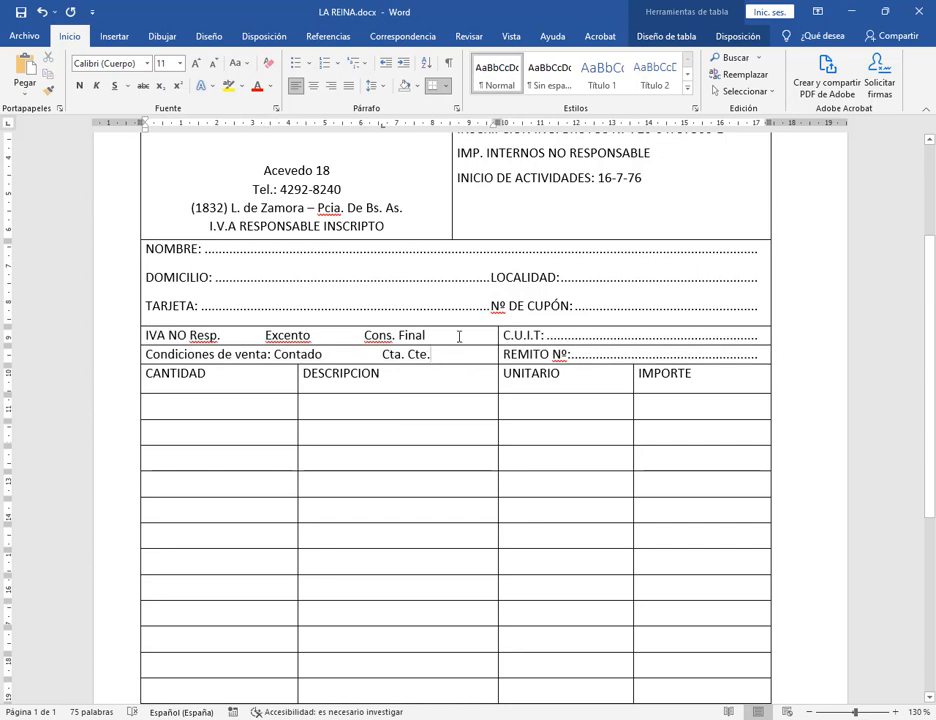
scroll(476, 380, "down", 5)
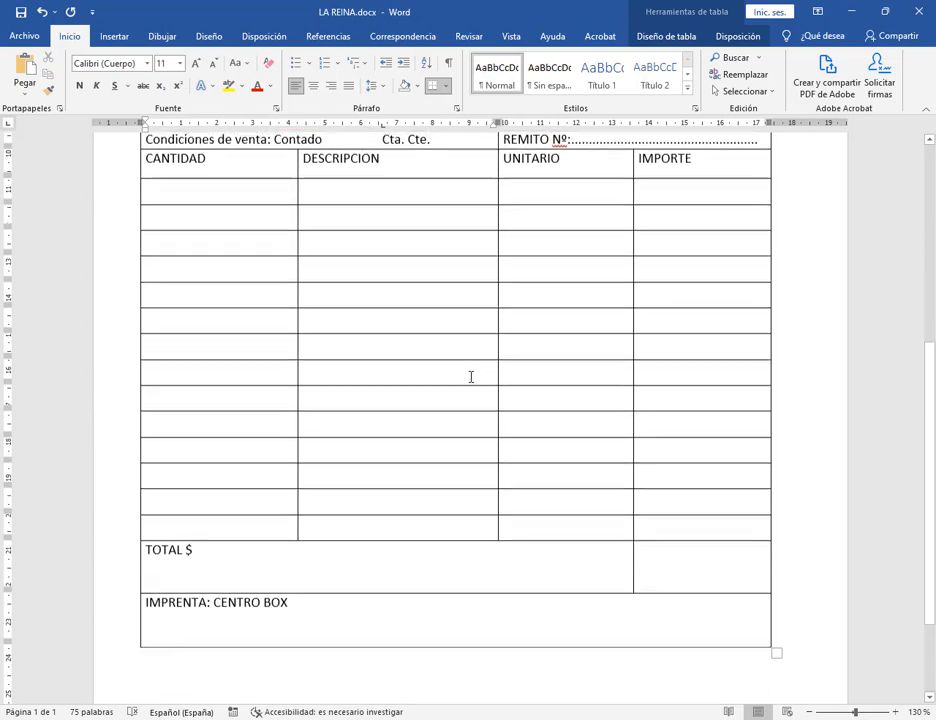
scroll(471, 375, "up", 5)
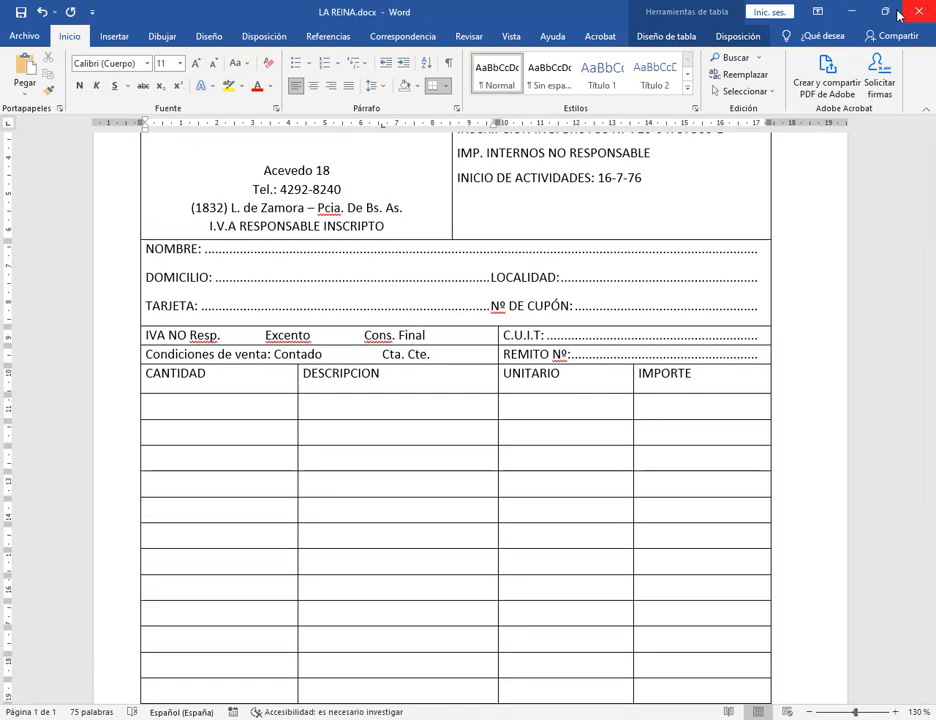
Snap Word to the right half beside the PDF and zoom out to show the invoice table.
left_click(885, 12)
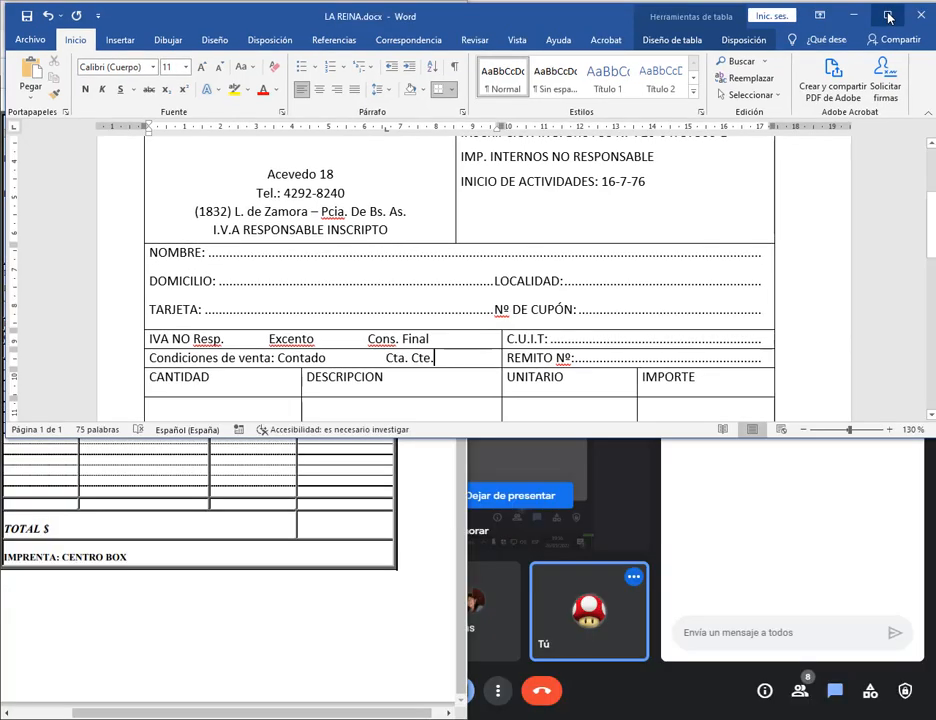
left_click(888, 15)
key("super+Right")
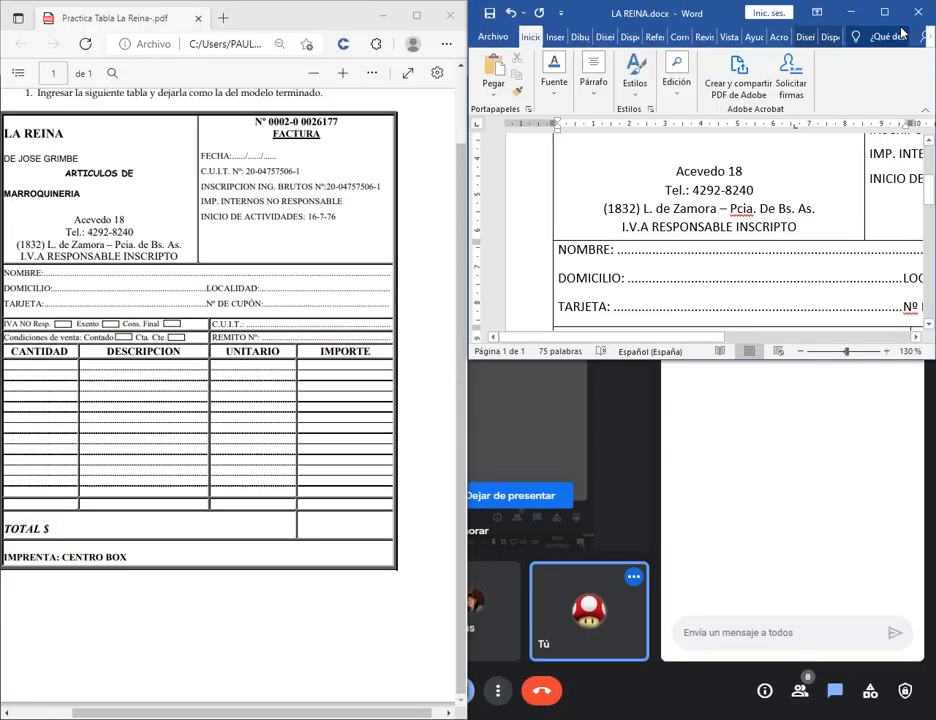
key("super+Left")
key("super+Right")
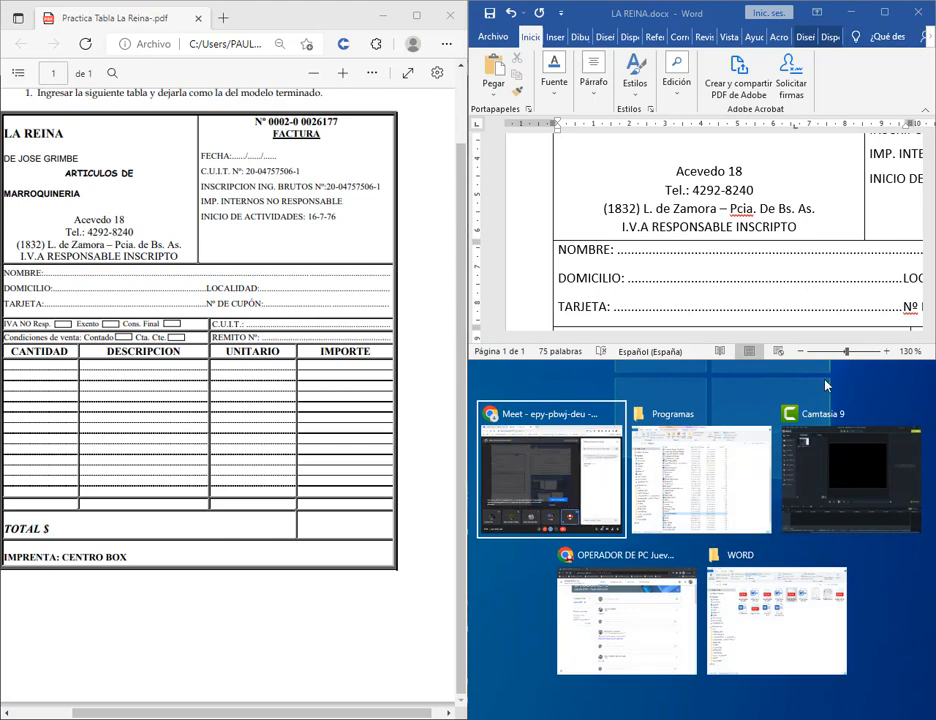
left_click(807, 362)
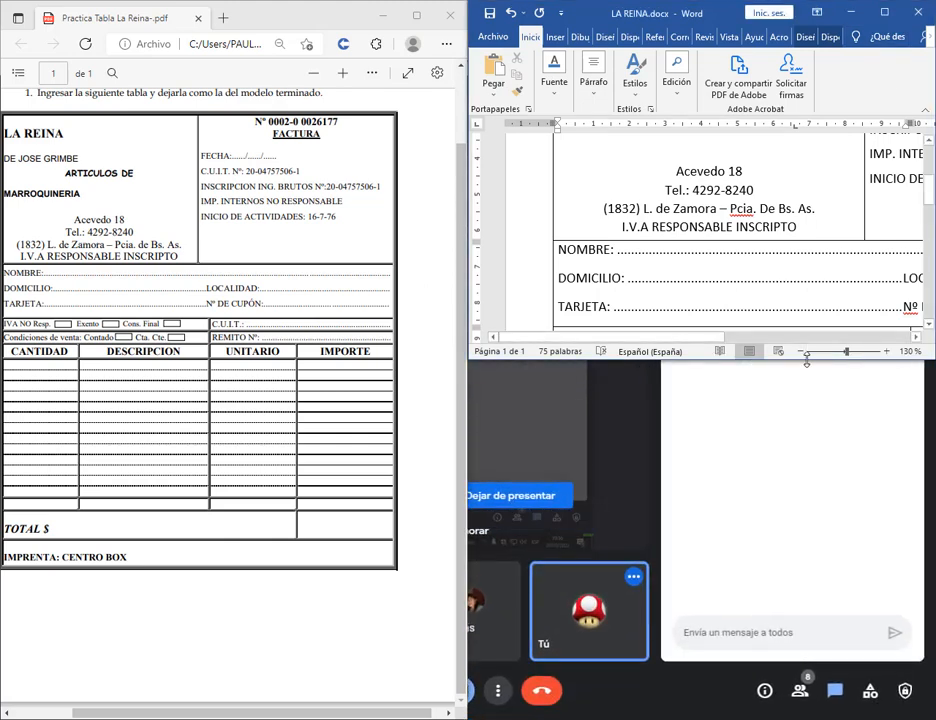
left_click_drag(807, 362, 826, 714)
left_click(801, 713)
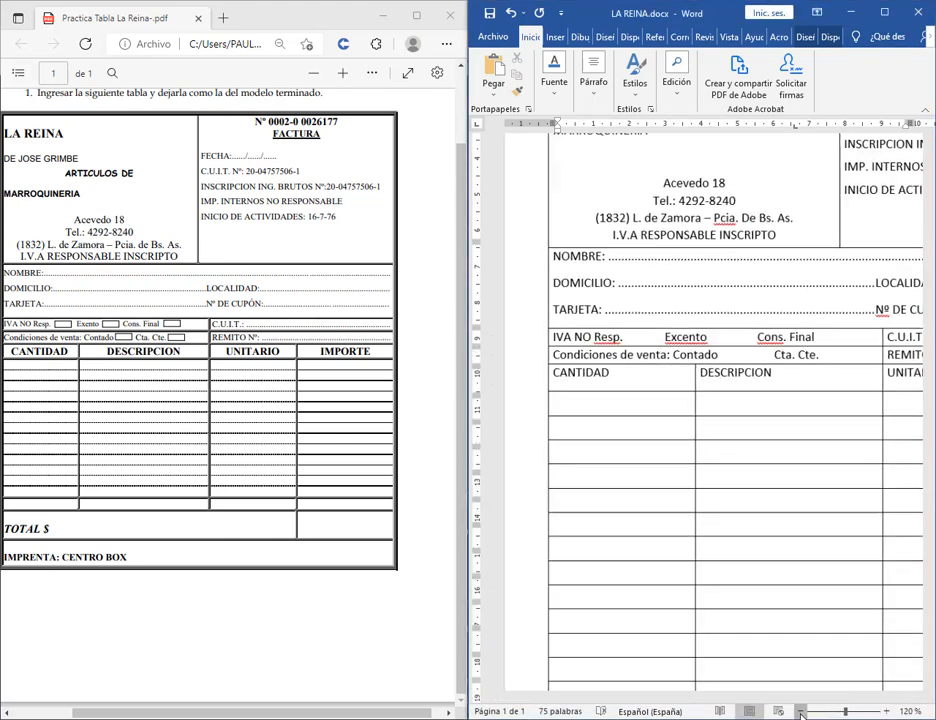
left_click(801, 713)
left_click(801, 713)
left_click(801, 713)
left_click(801, 713)
left_click(801, 713)
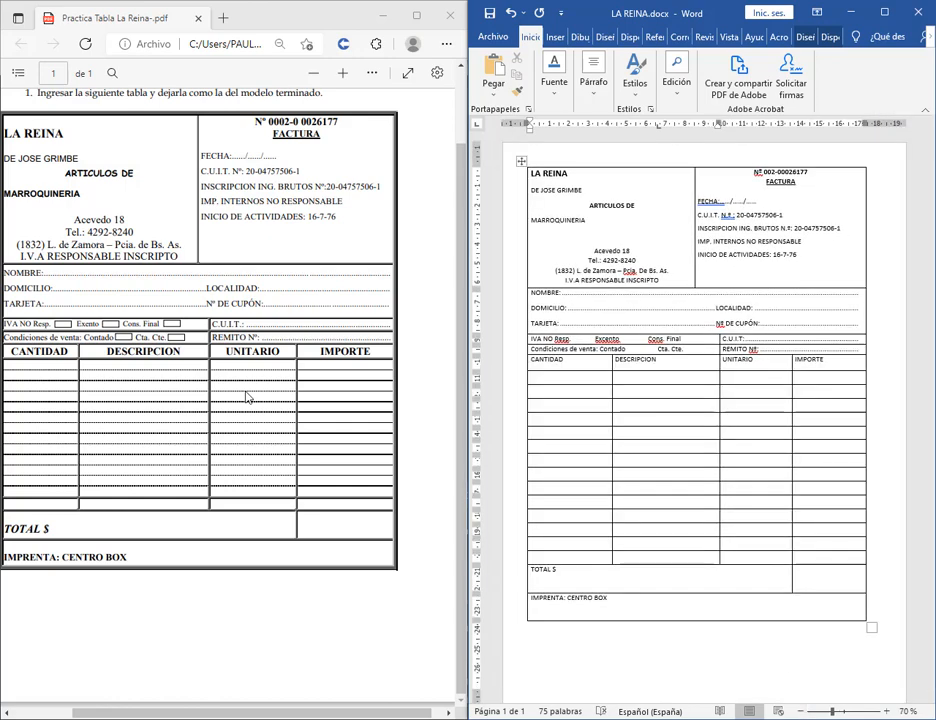
left_click(307, 713)
left_click_drag(307, 713, 274, 710)
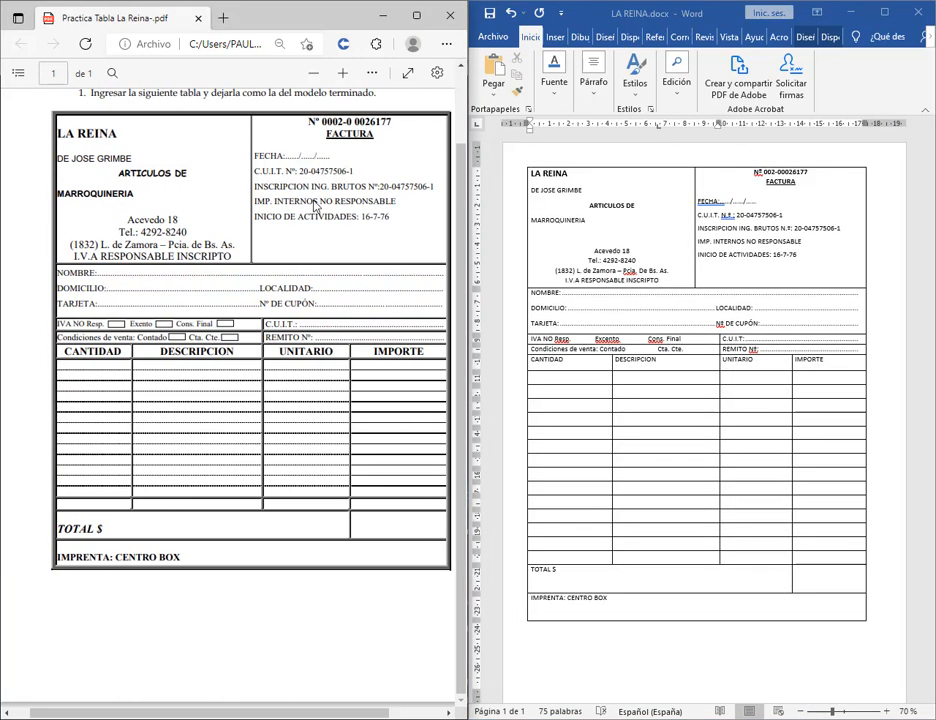
left_click(796, 182)
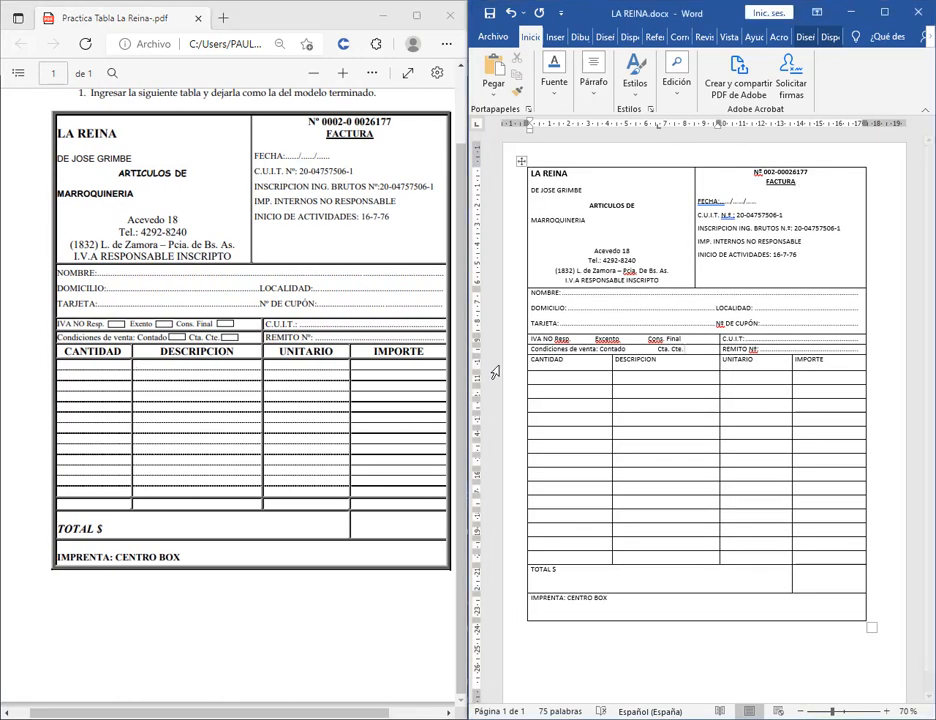
Centre and bold the CANTIDAD, DESCRIPCION, UNITARIO, IMPORTE header row.
left_click_drag(545, 359, 806, 359)
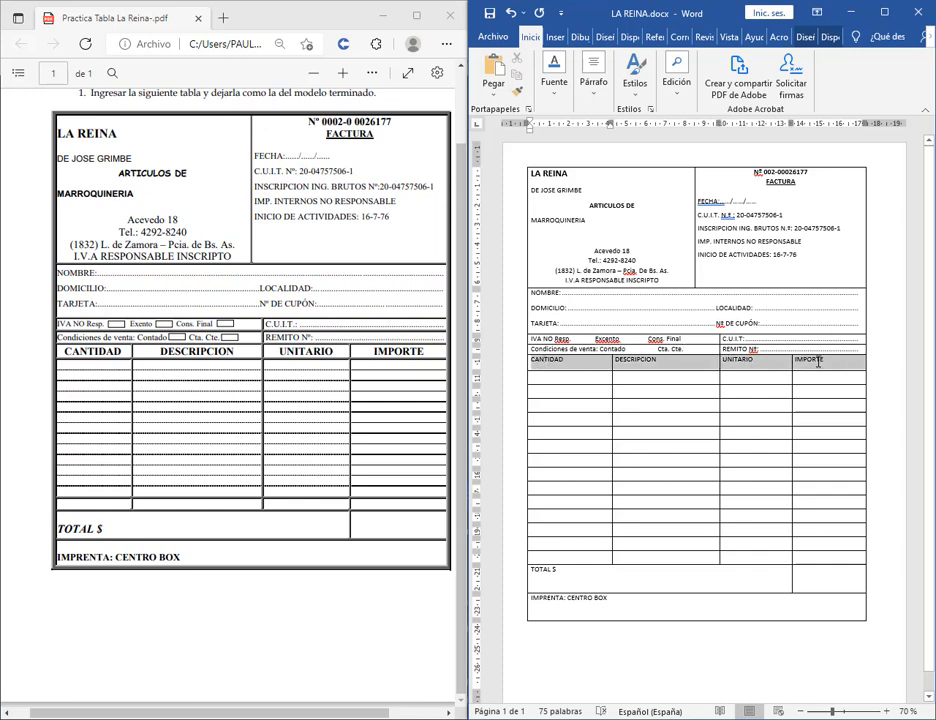
left_click(610, 88)
left_click(604, 152)
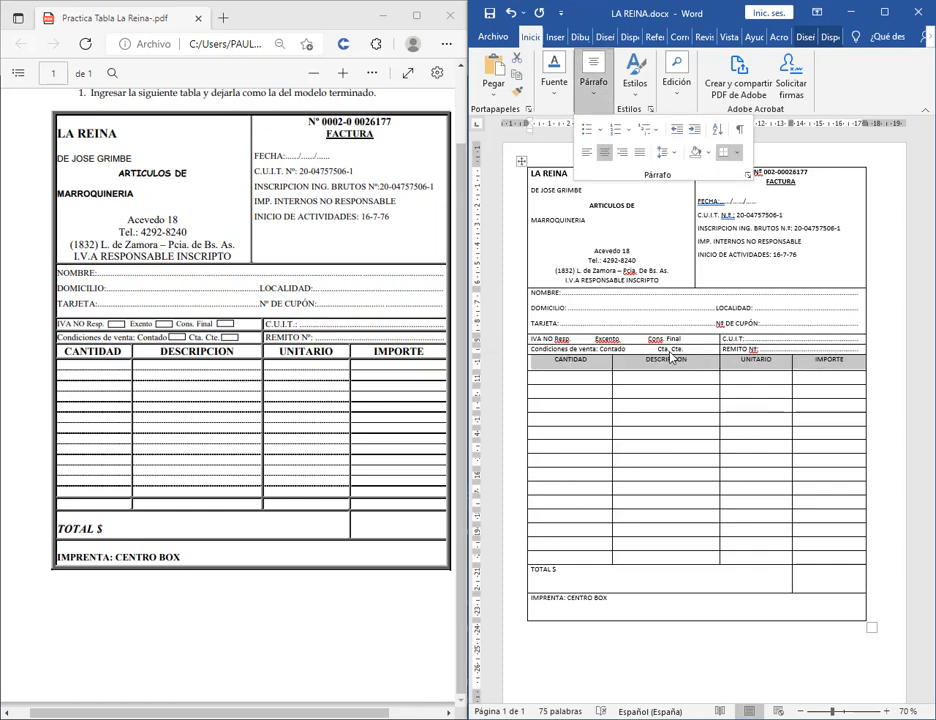
left_click(555, 88)
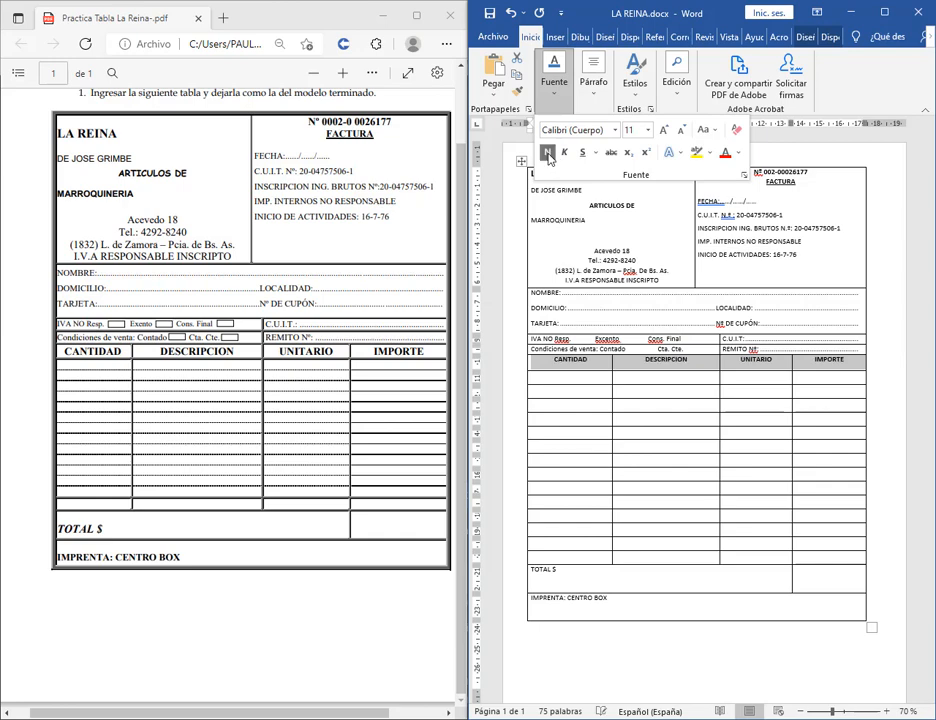
left_click(600, 370)
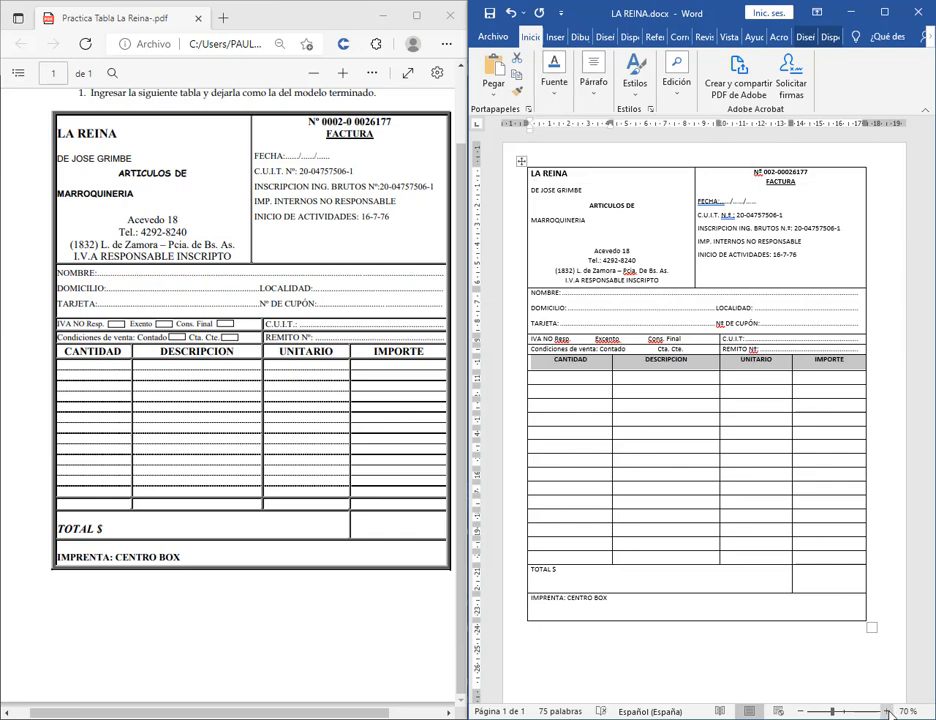
scroll(877, 667, "up", 6, "ctrl")
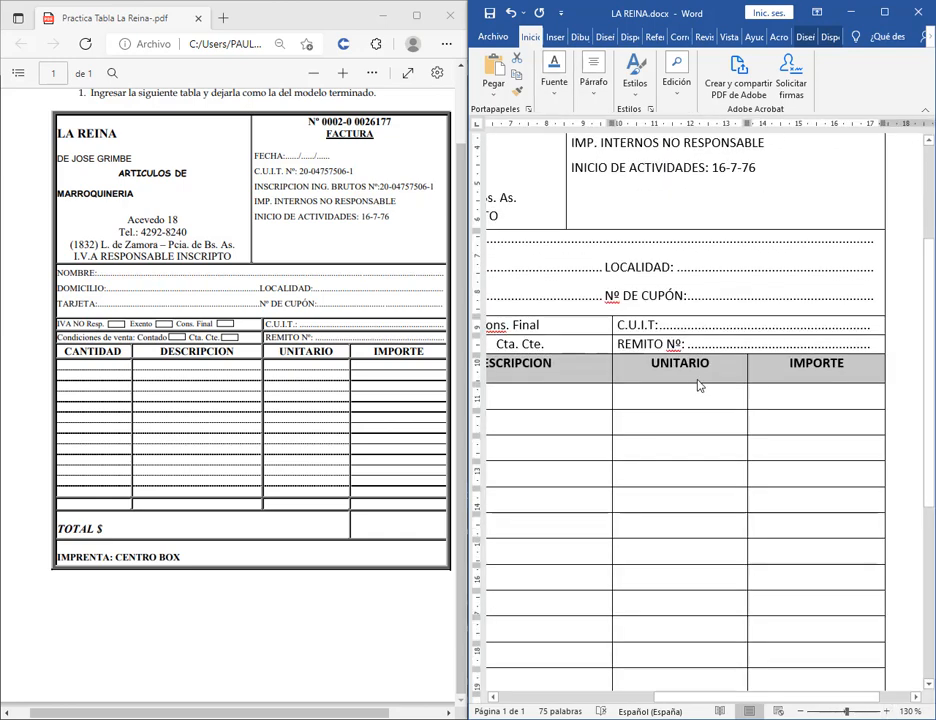
left_click(702, 377)
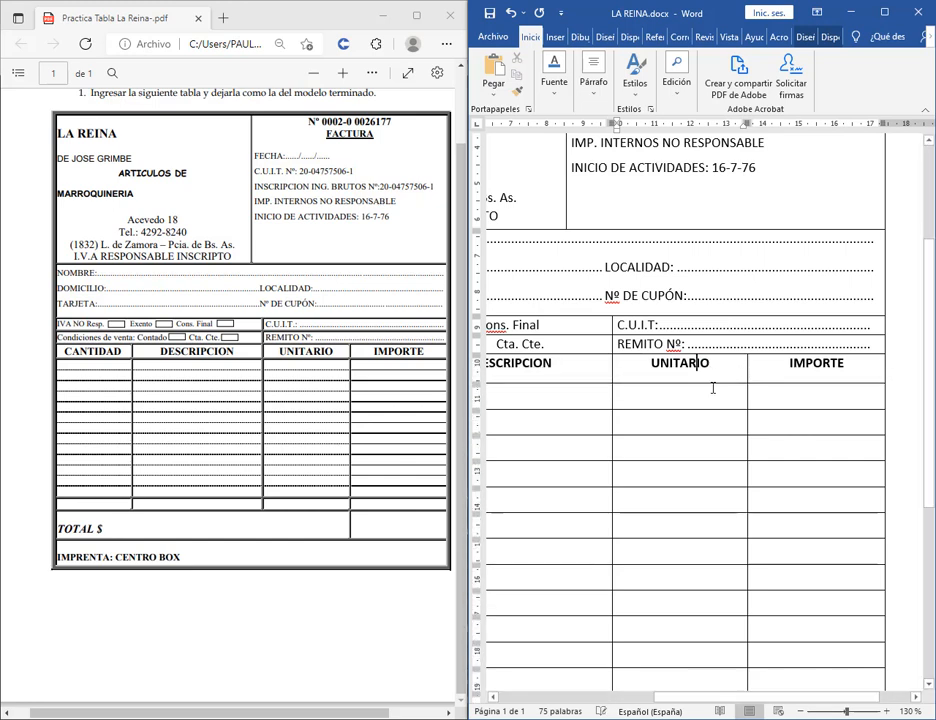
left_click(800, 711)
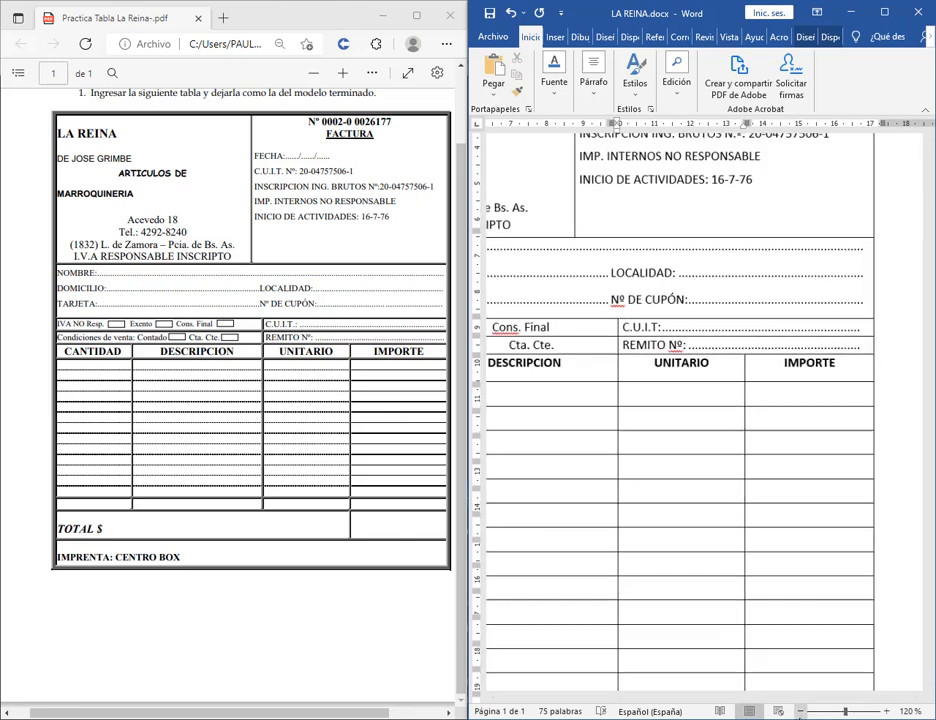
left_click(800, 711)
left_click(800, 711)
left_click(800, 711)
left_click(800, 711)
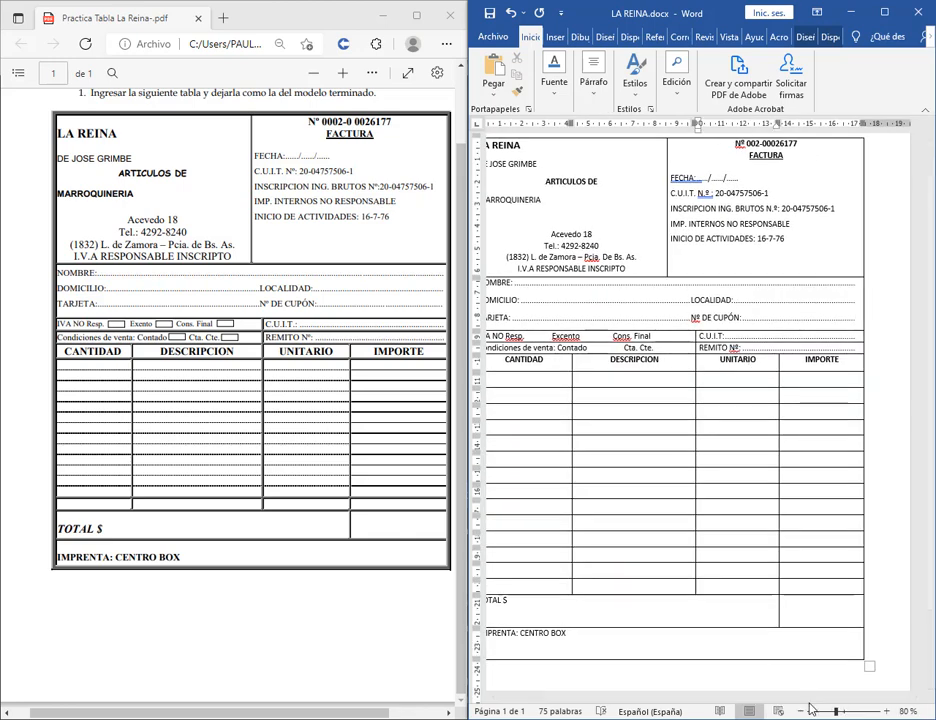
Set the header row's Espaciado Posterior to 0 pto in the Párrafo dialog.
left_click_drag(846, 362, 572, 360)
left_click(588, 96)
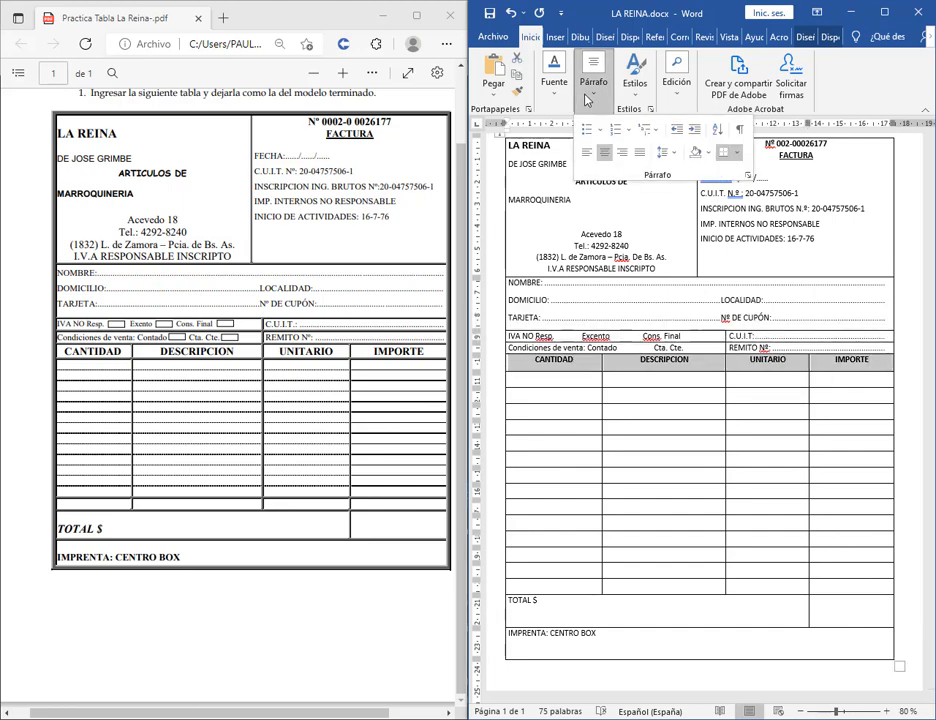
left_click(747, 175)
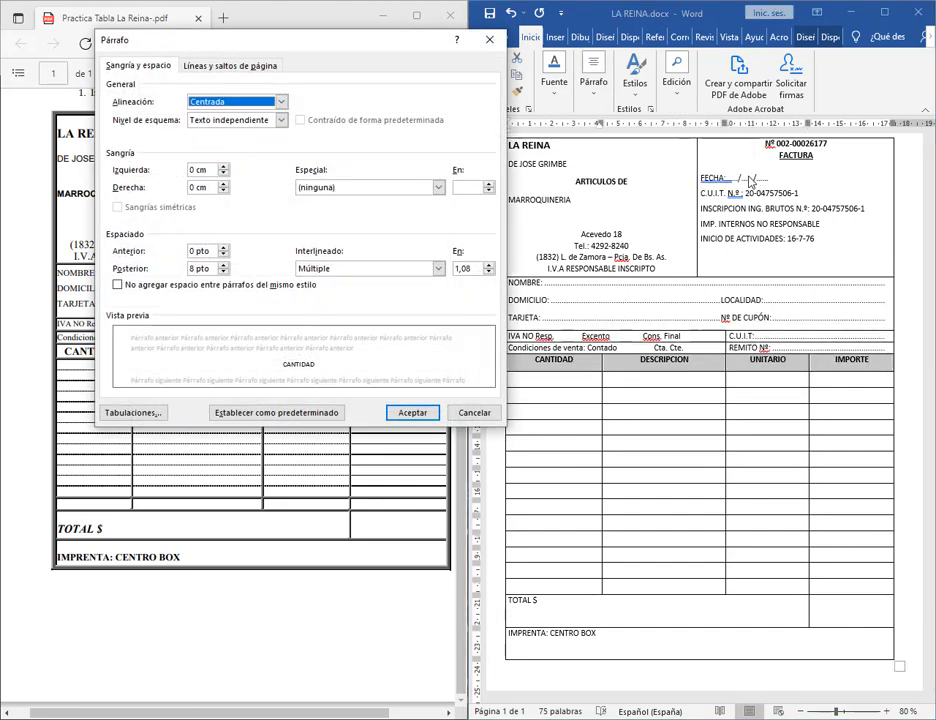
left_click(222, 272)
left_click(412, 412)
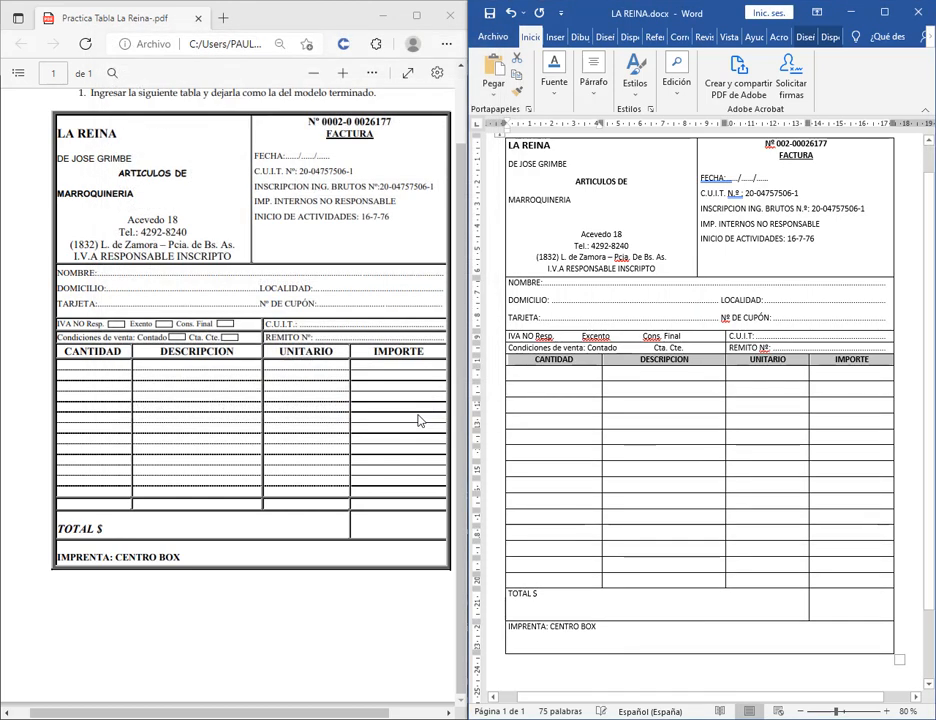
Drag the header row's bottom border down to make it slightly taller.
left_click(701, 365)
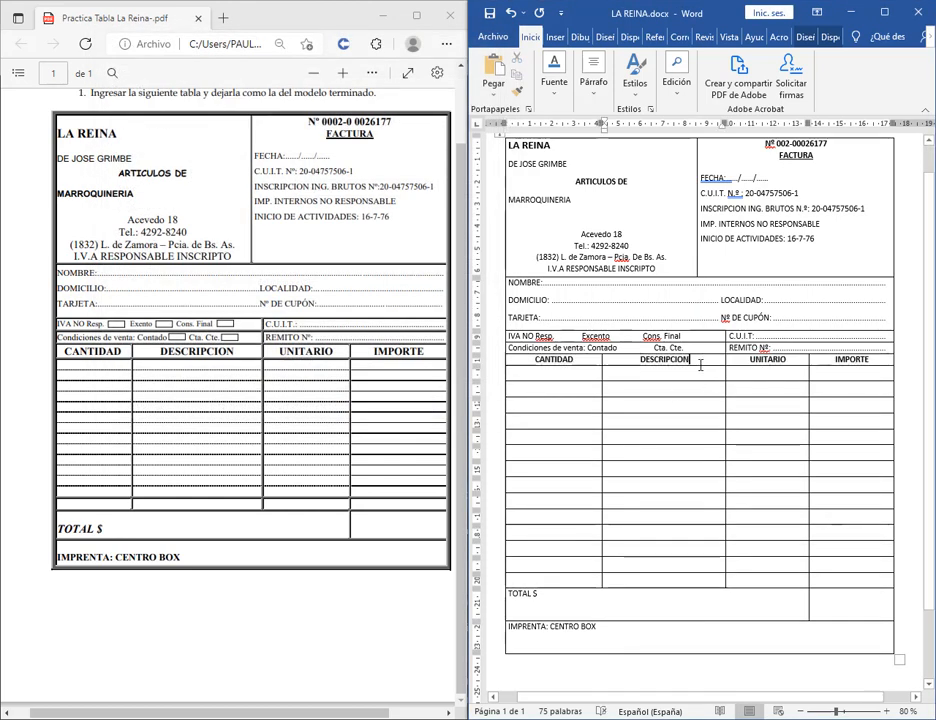
left_click_drag(700, 366, 700, 371)
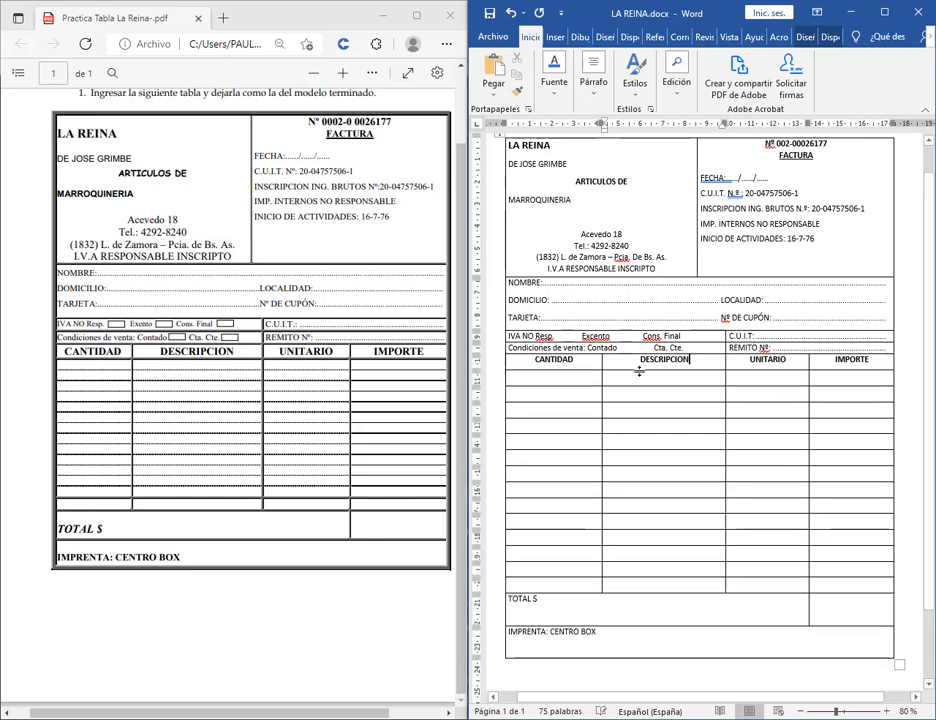
left_click_drag(531, 365, 762, 368)
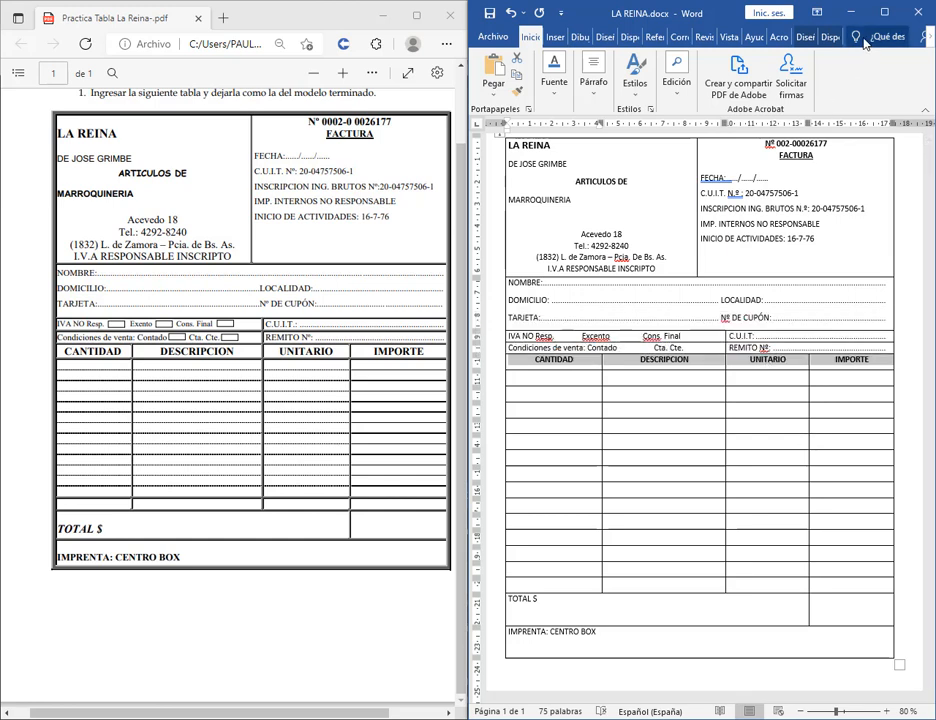
Vertically centre the CANTIDAD–IMPORTE header row text from the Disposición tab.
left_click(829, 38)
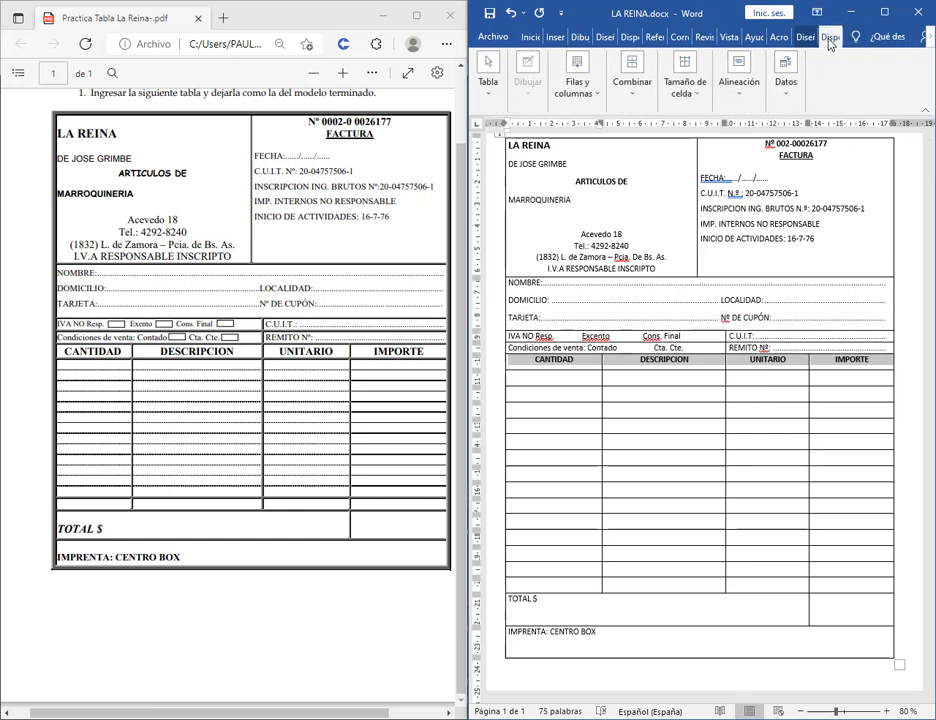
left_click_drag(468, 187, 2, 190)
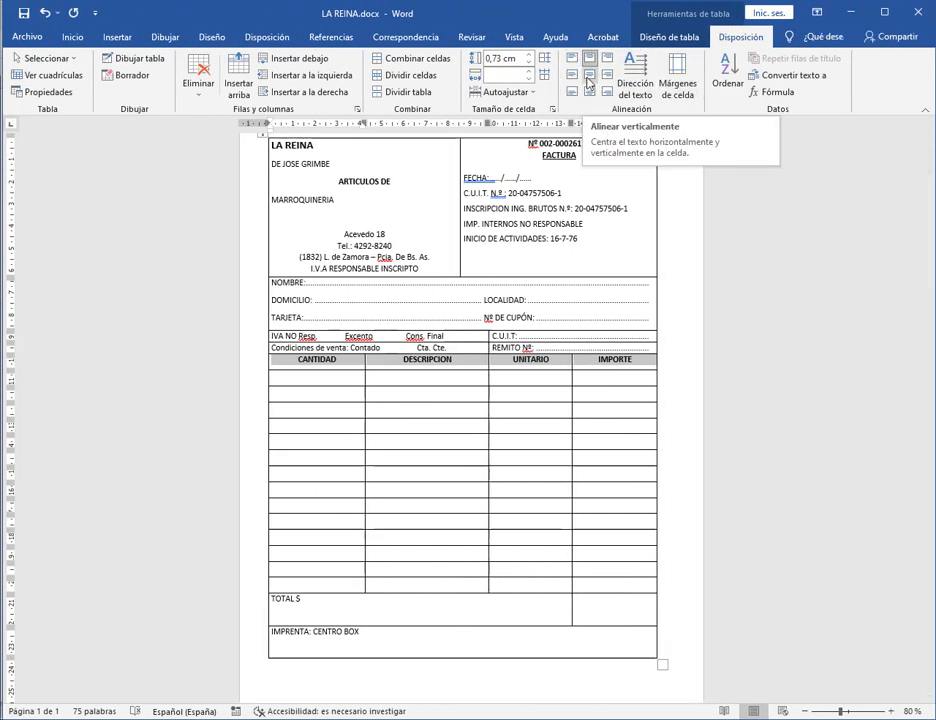
left_click(588, 80)
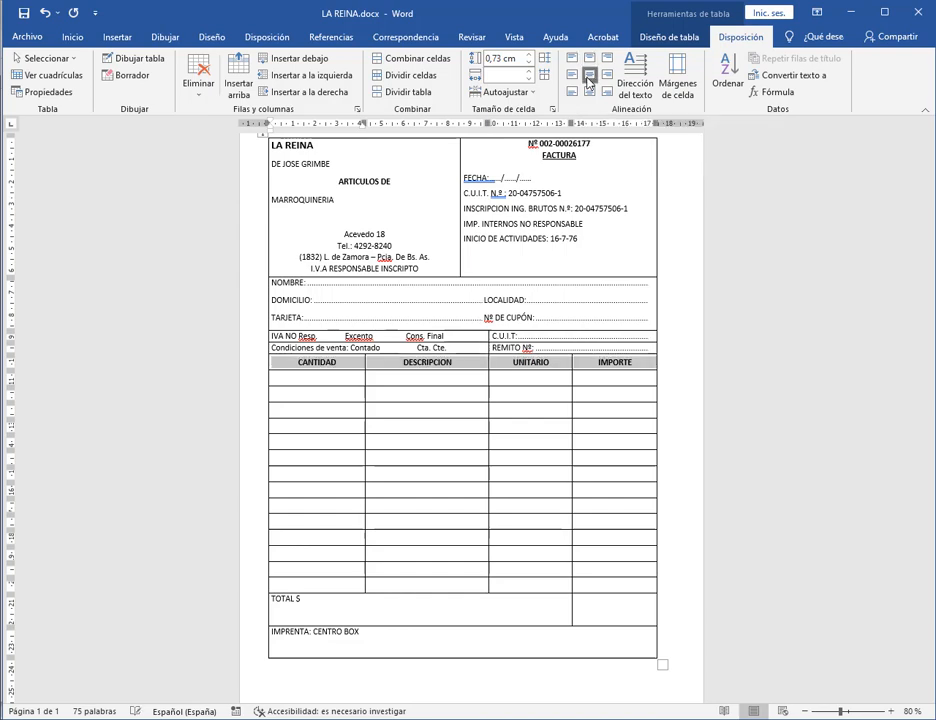
left_click(591, 385)
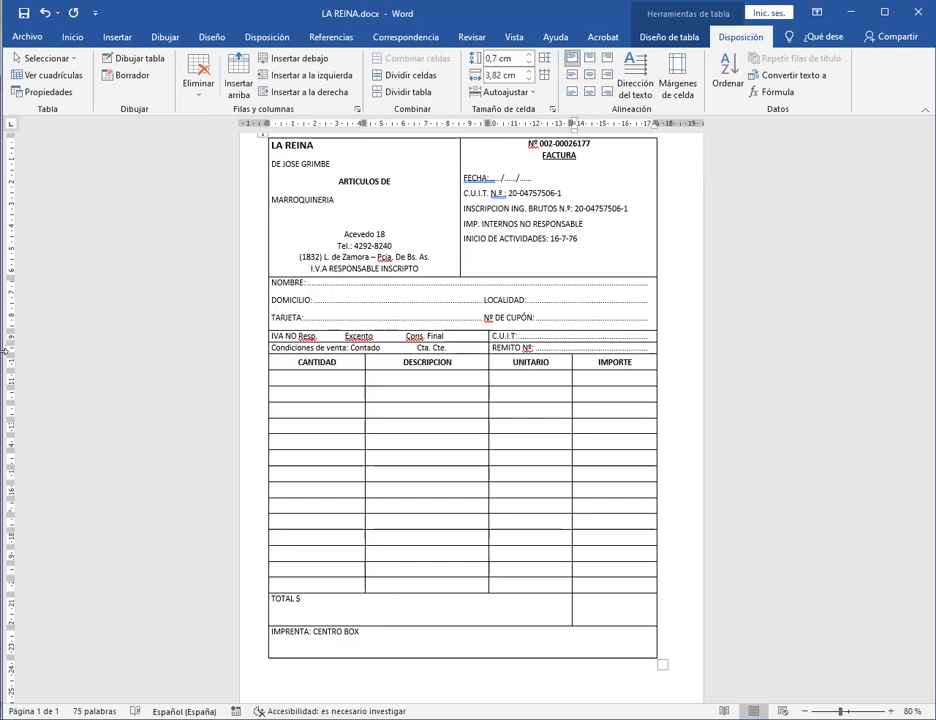
left_click_drag(3, 257, 452, 350)
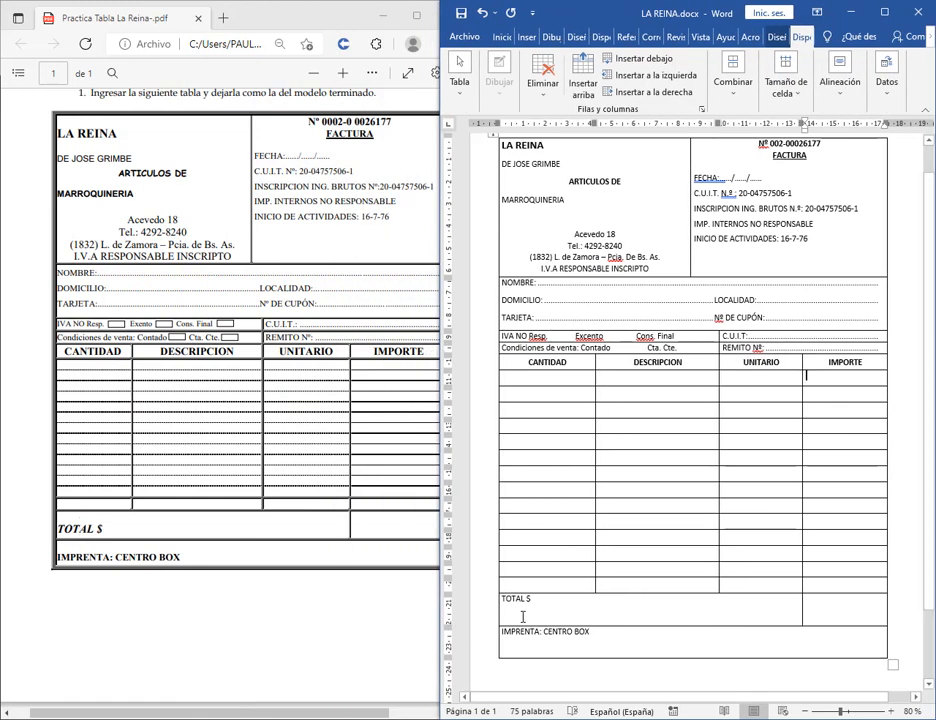
Zoom to 150% and vertically centre the TOTAL $ and IMPRENTA rows.
left_click(534, 652)
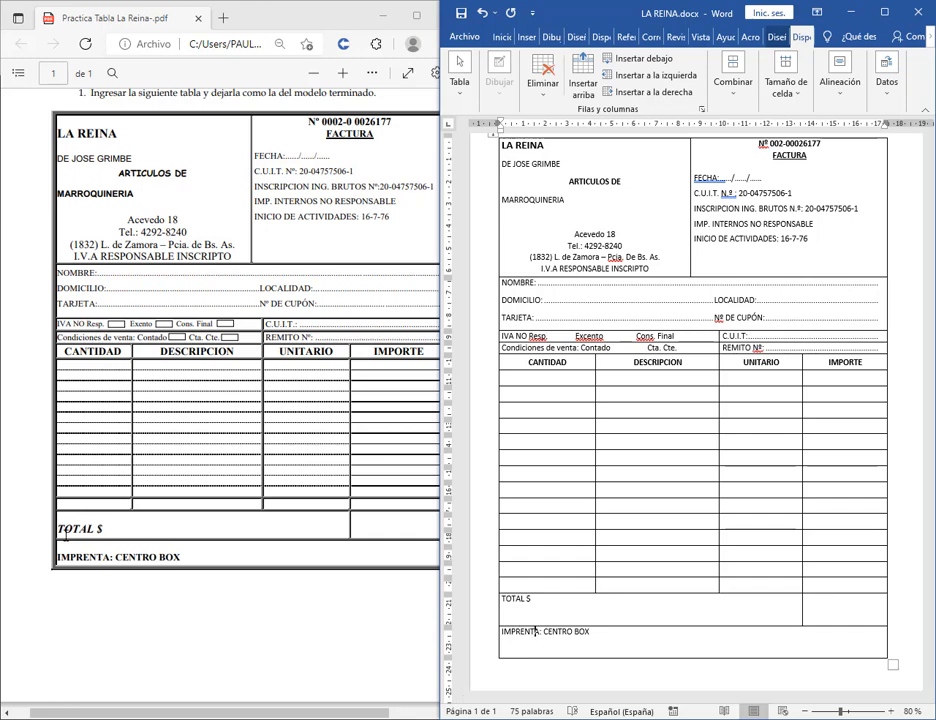
left_click_drag(435, 474, 2, 500)
left_click_drag(301, 611, 307, 640)
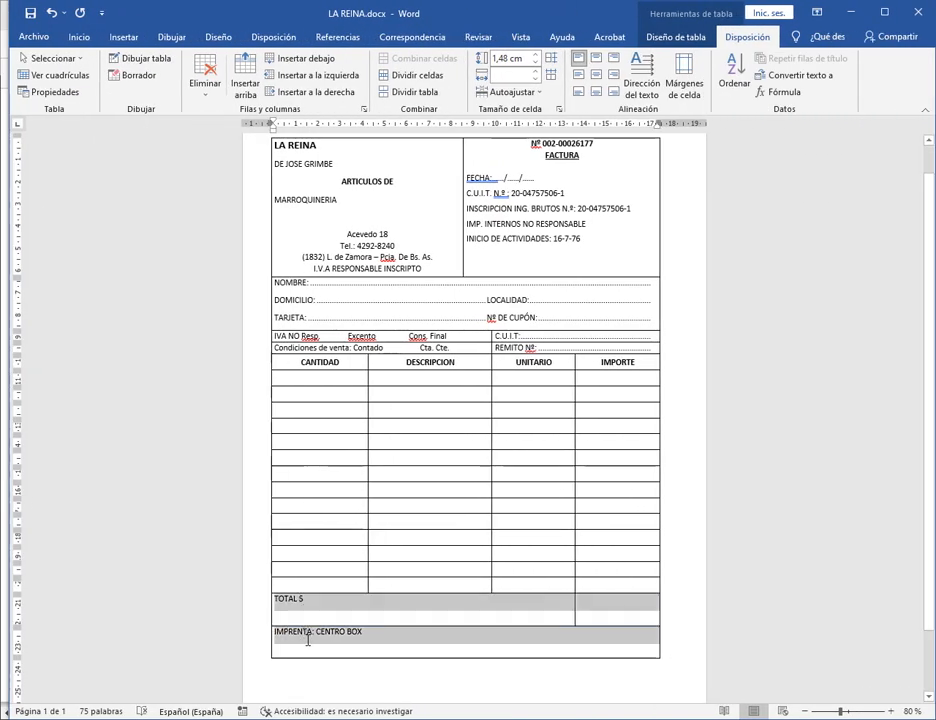
left_click(886, 711)
left_click(886, 711)
left_click(887, 712)
left_click(887, 712)
left_click(887, 712)
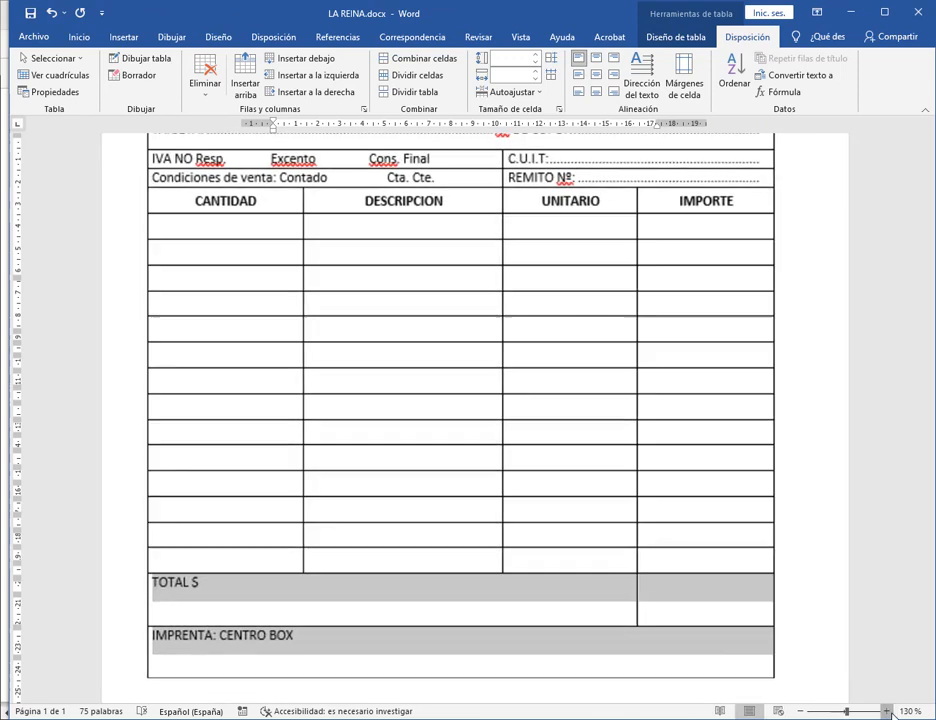
left_click(887, 712)
left_click(887, 712)
scroll(374, 320, "down", 2)
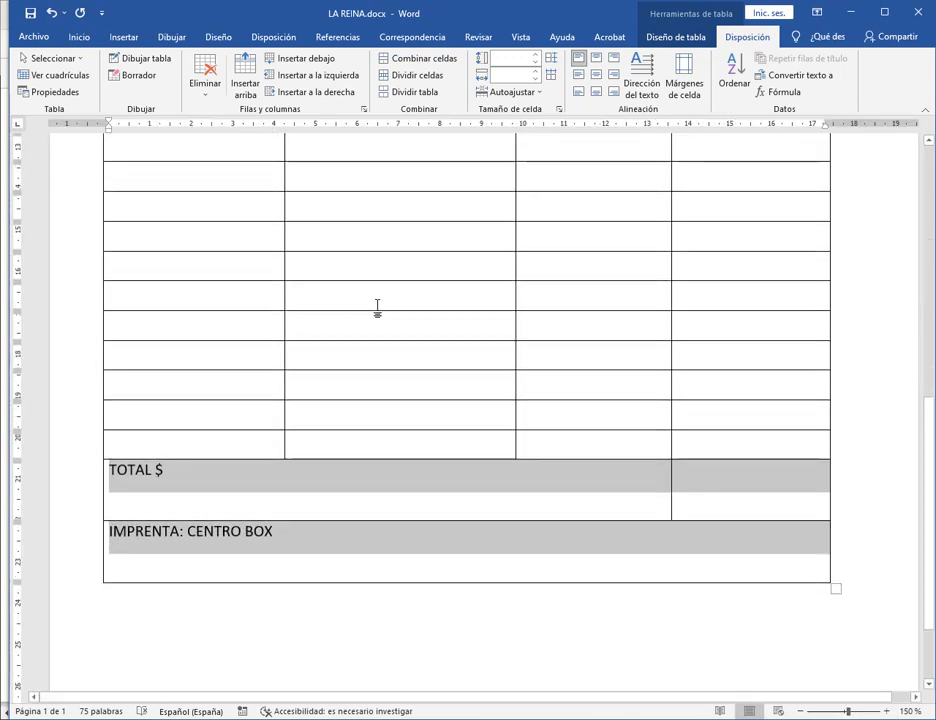
left_click(580, 76)
Reselect the TOTAL $ and IMPRENTA rows and align them centre-left vertically.
left_click(205, 505)
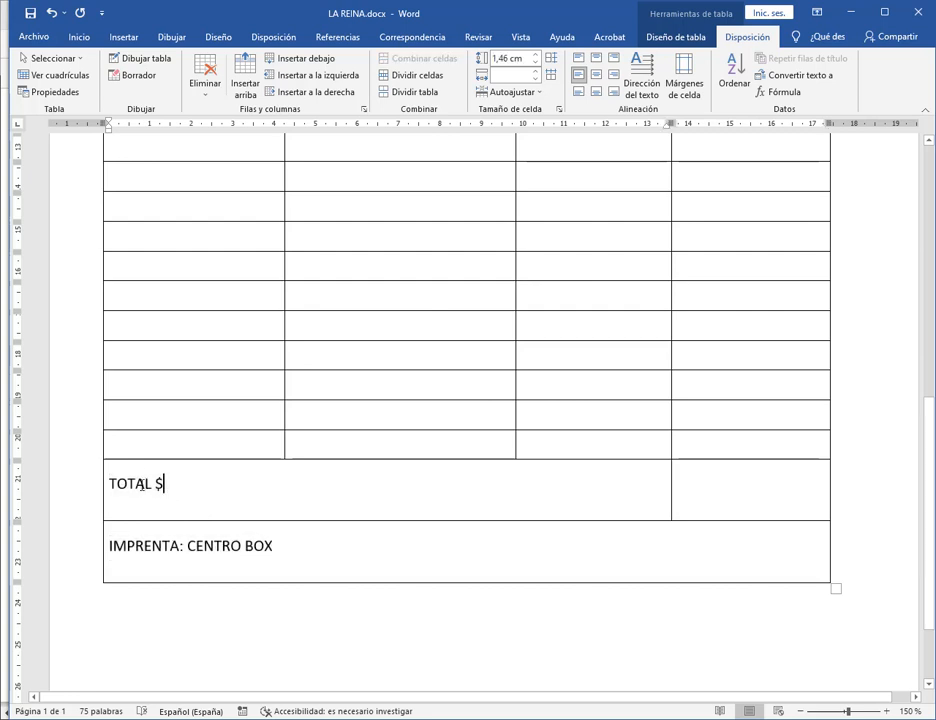
left_click_drag(181, 502, 108, 485)
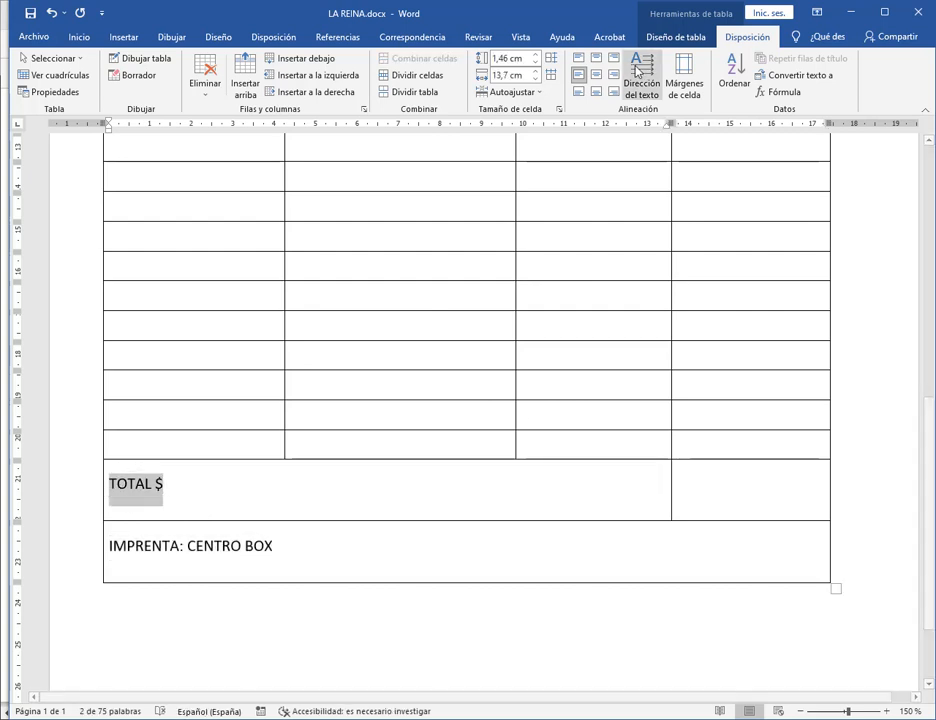
left_click(200, 490)
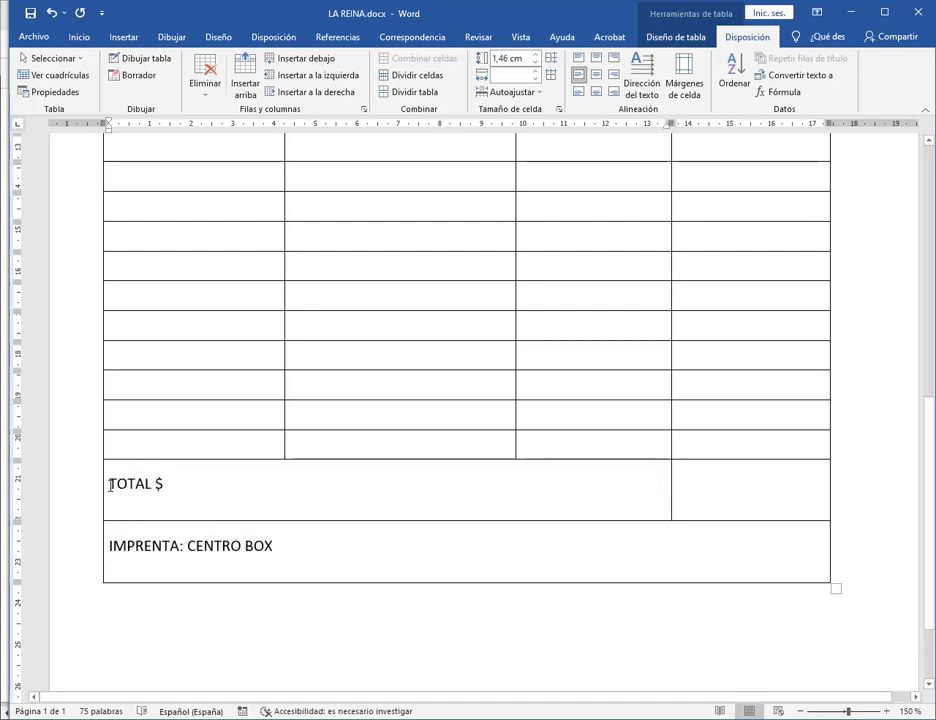
left_click_drag(110, 485, 244, 558)
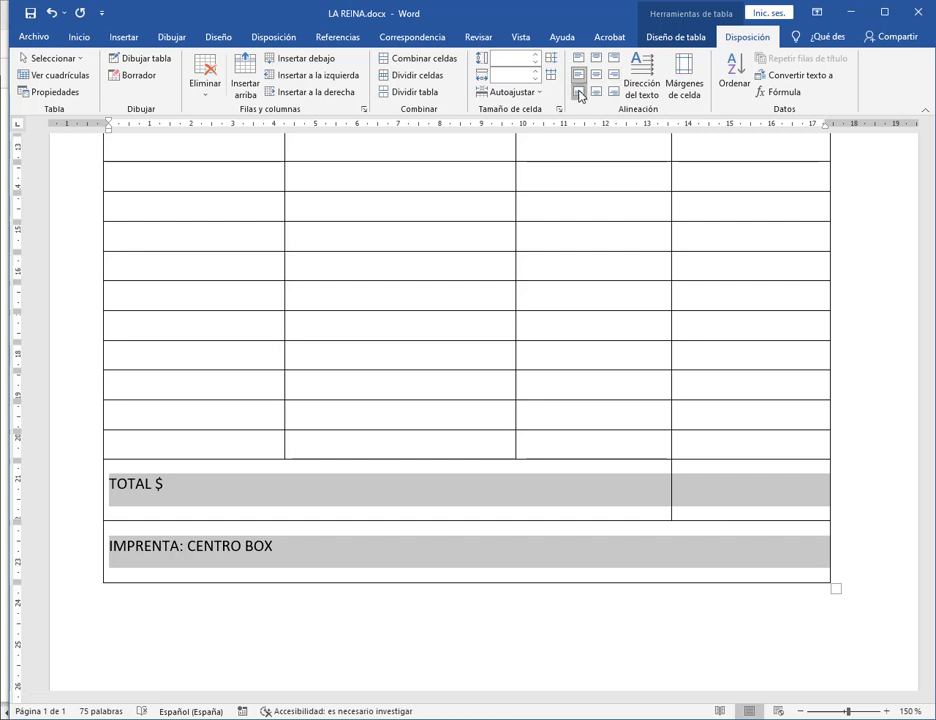
left_click(579, 92)
Narrow Word beside the PDF model to compare the table layout.
left_click(240, 641)
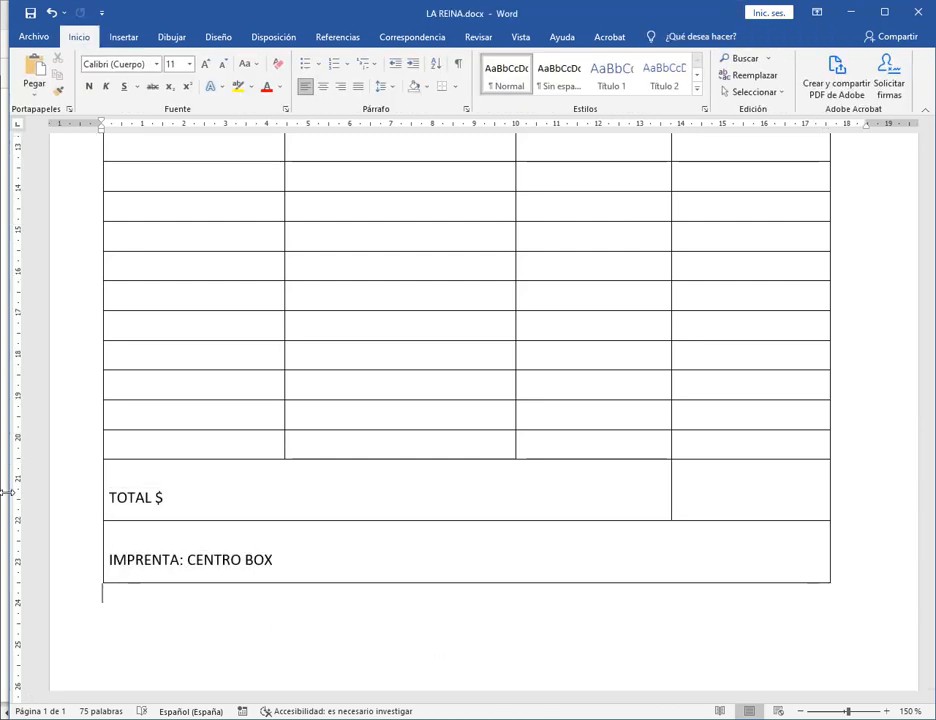
left_click_drag(3, 497, 188, 495)
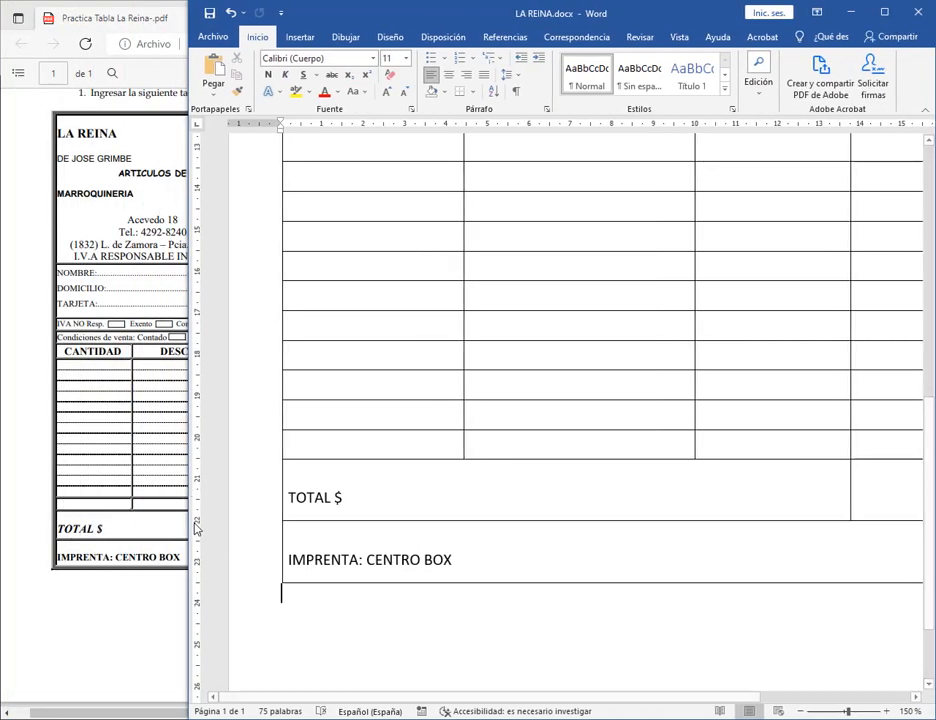
left_click_drag(190, 527, 2, 524)
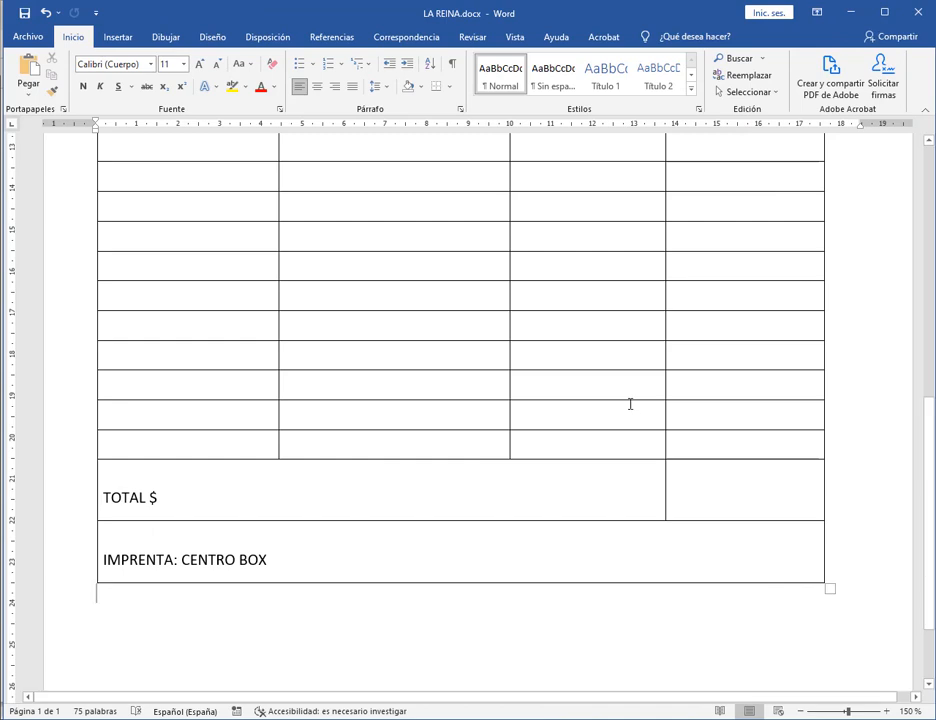
scroll(631, 403, "up", 5)
scroll(640, 415, "up", 4)
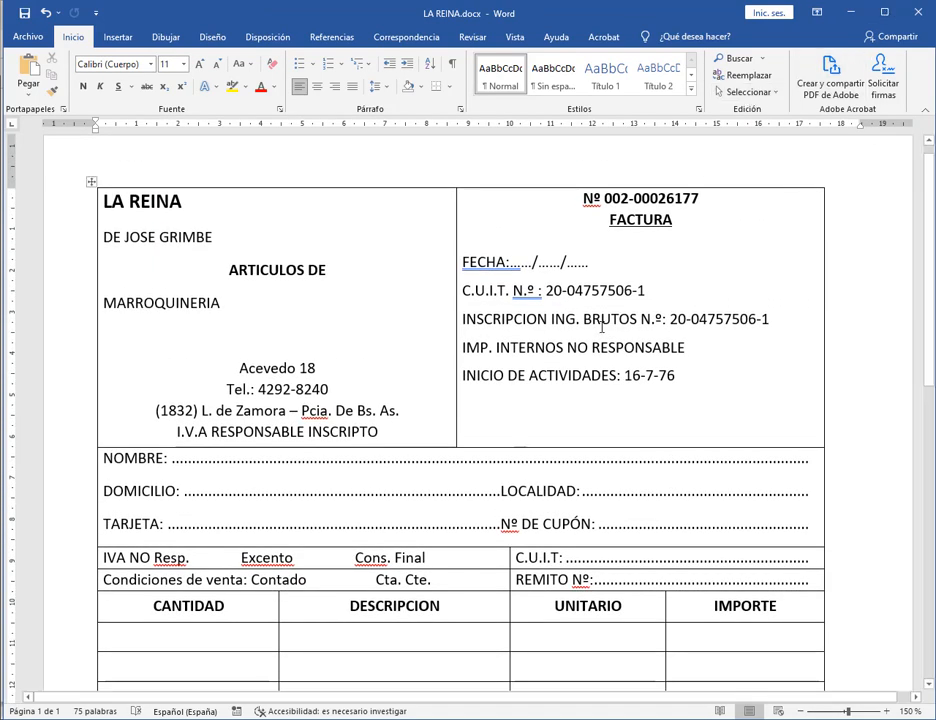
left_click_drag(3, 298, 456, 333)
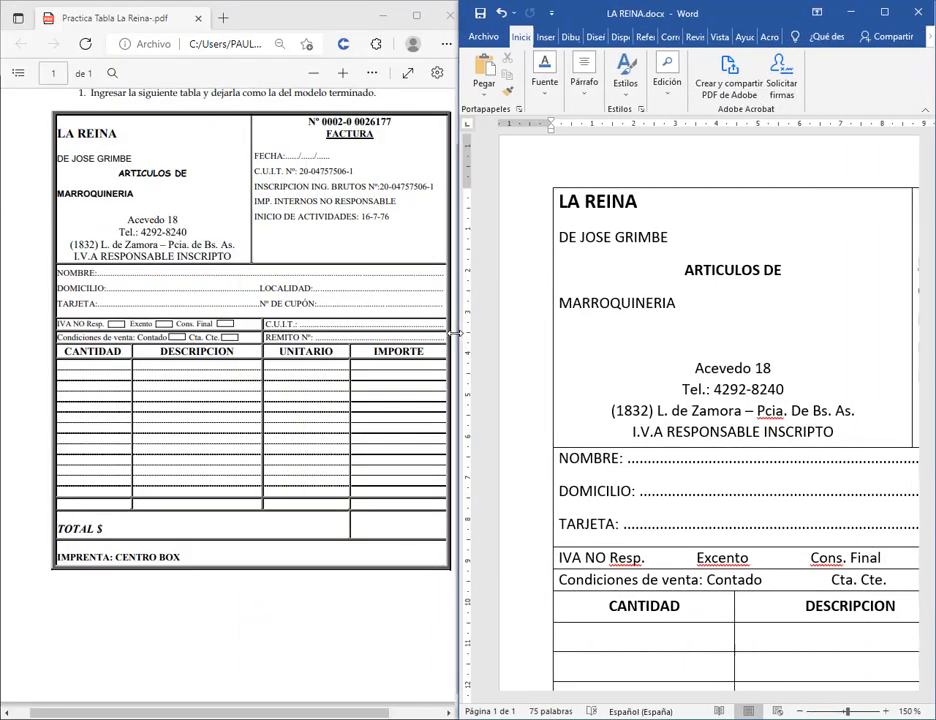
Enlarge the header row text to 14 pt.
left_click(801, 711)
left_click(801, 711)
left_click(801, 711)
left_click(801, 711)
left_click(801, 711)
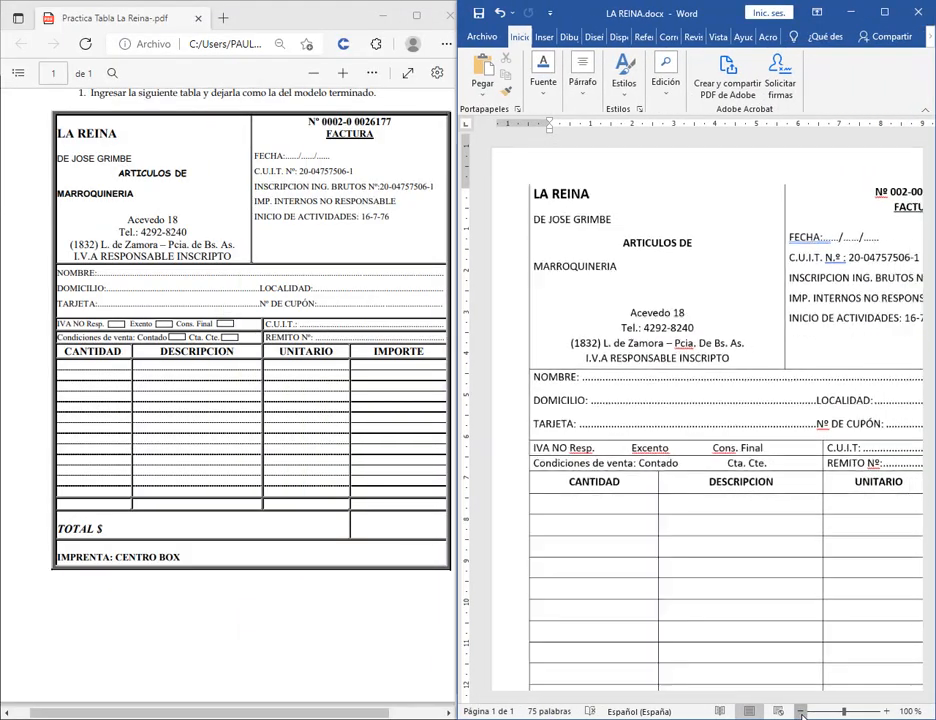
left_click(801, 711)
left_click(801, 711)
left_click(801, 711)
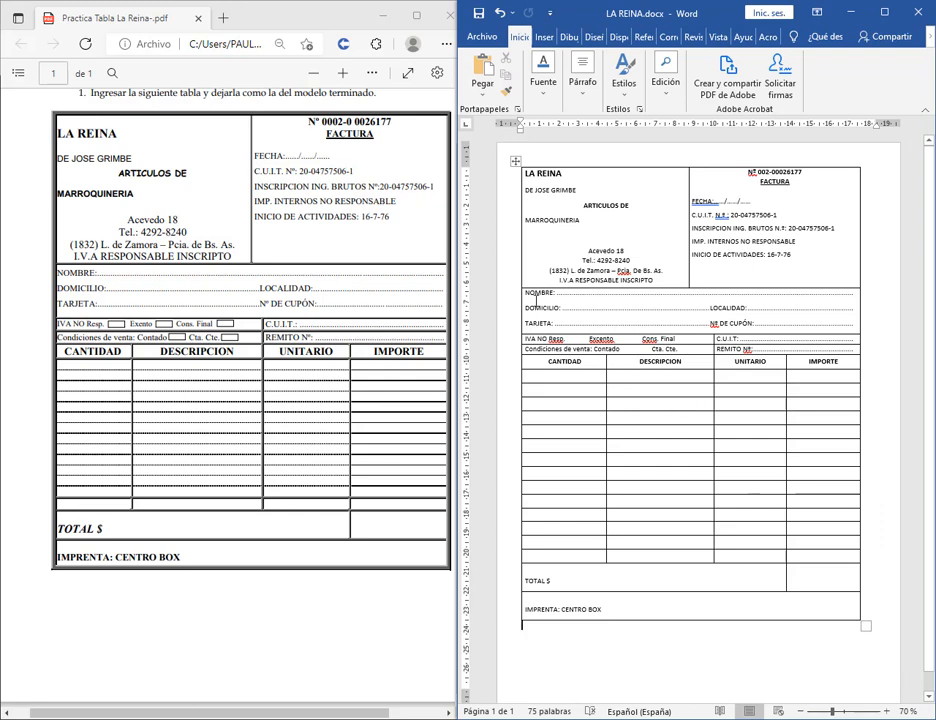
left_click_drag(543, 357, 830, 361)
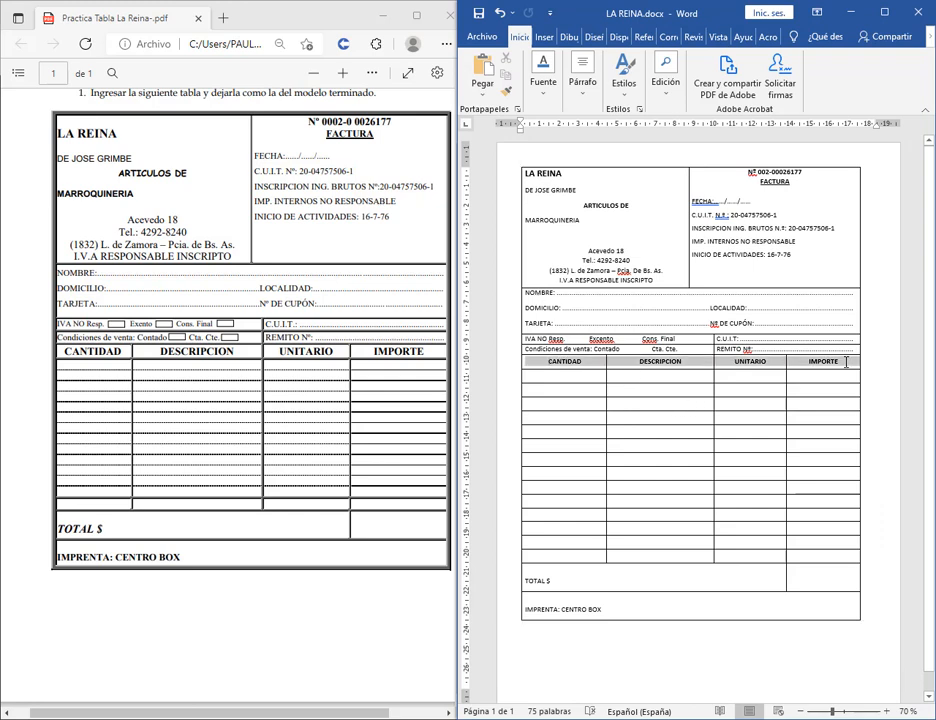
left_click(556, 88)
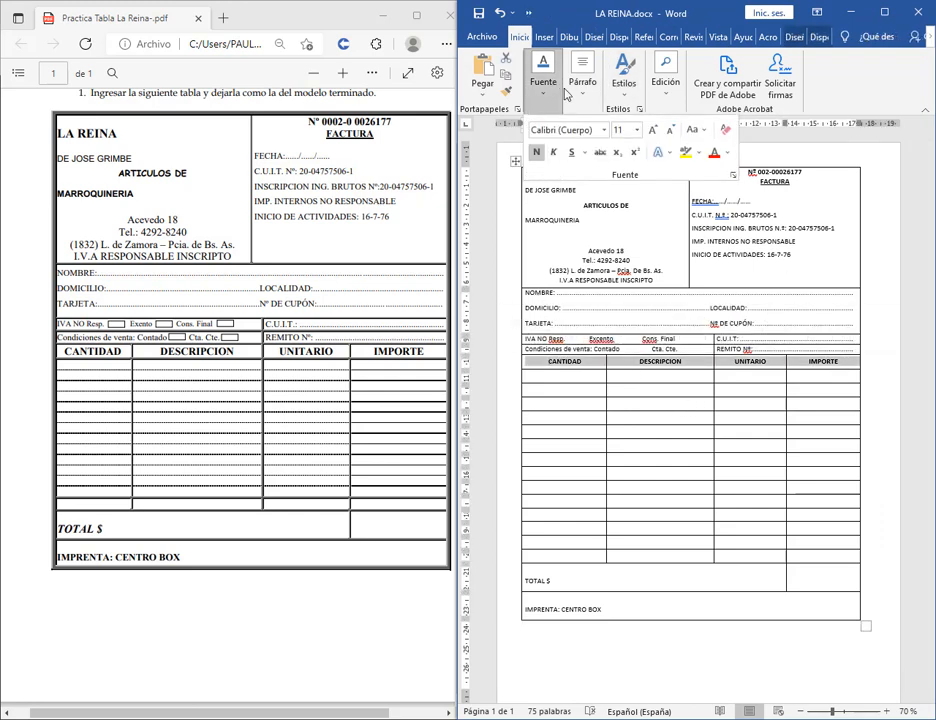
left_click(652, 131)
left_click(652, 131)
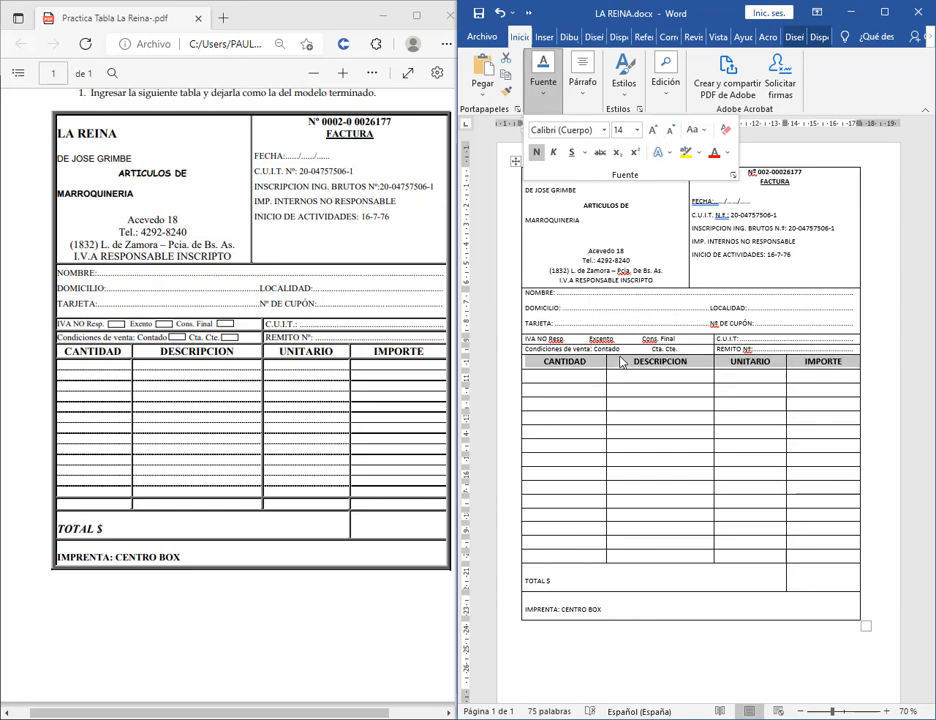
left_click(561, 579)
Set the TOTAL $ and IMPRENTA cells to 14 pt, then select the whole invoice table.
left_click_drag(612, 608, 524, 582)
left_click(543, 86)
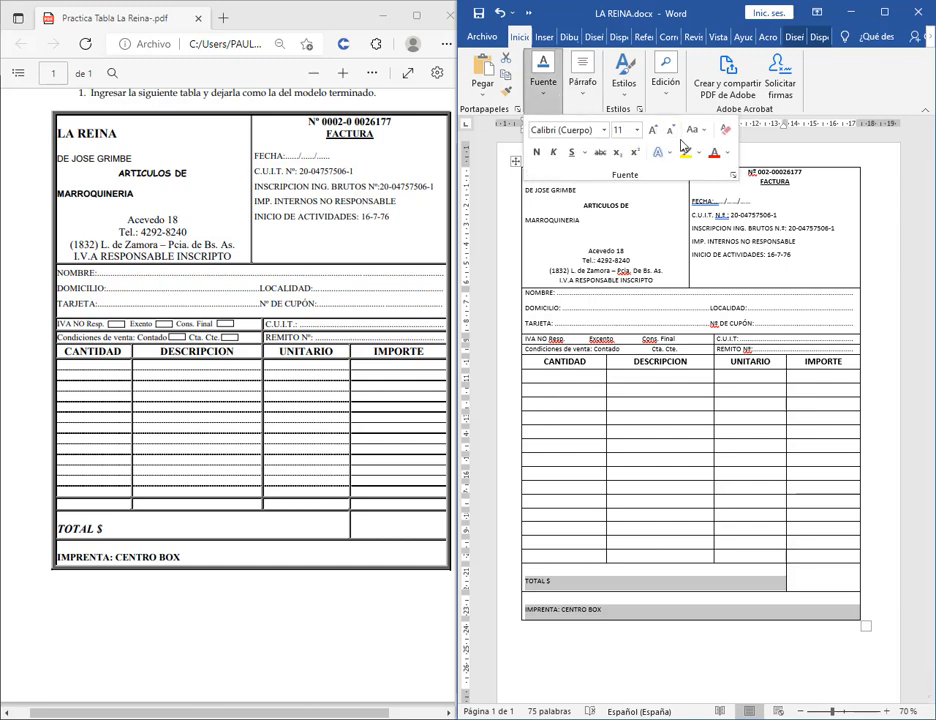
left_click(652, 131)
left_click(652, 131)
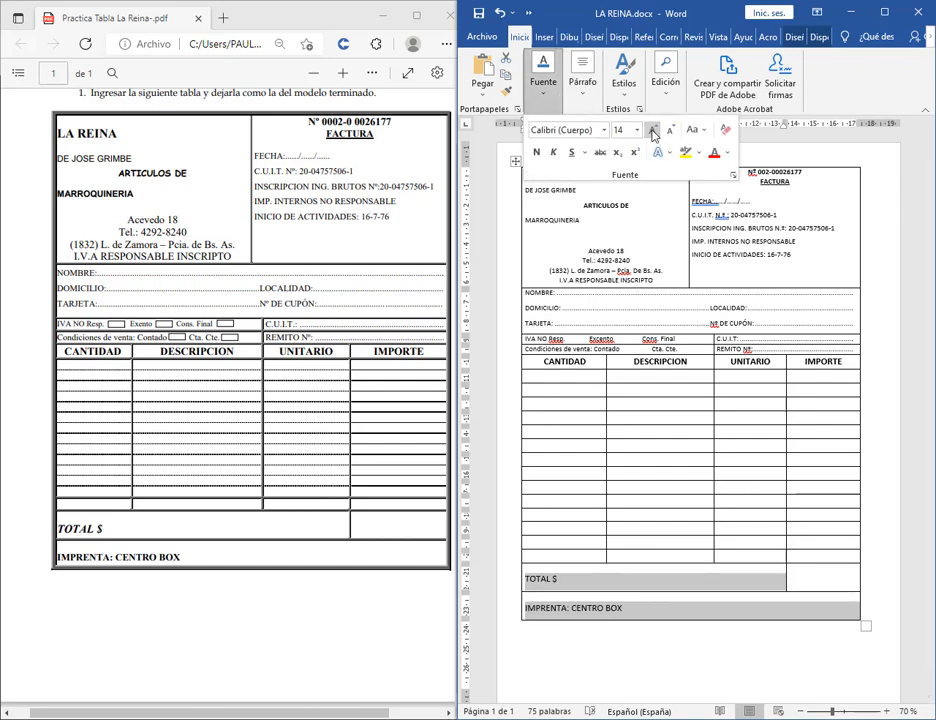
left_click(688, 590)
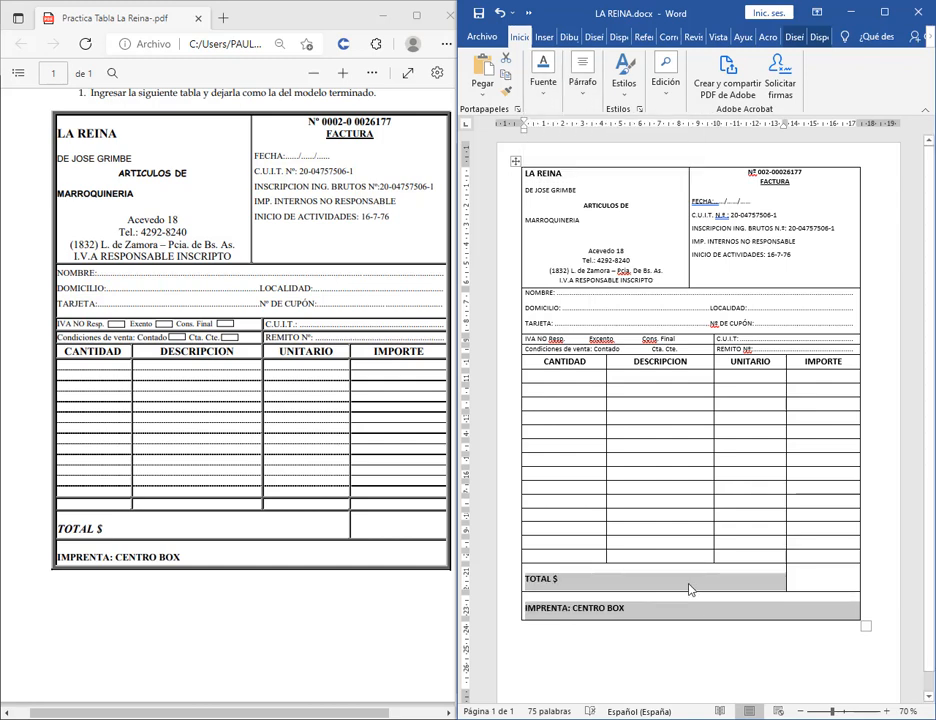
left_click(681, 543)
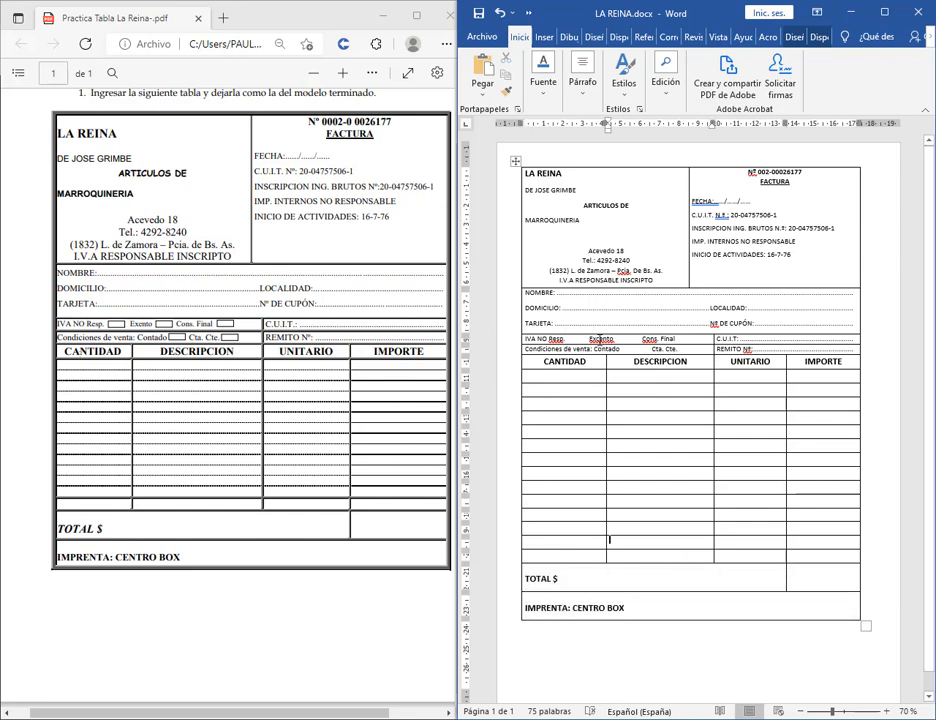
left_click(513, 163)
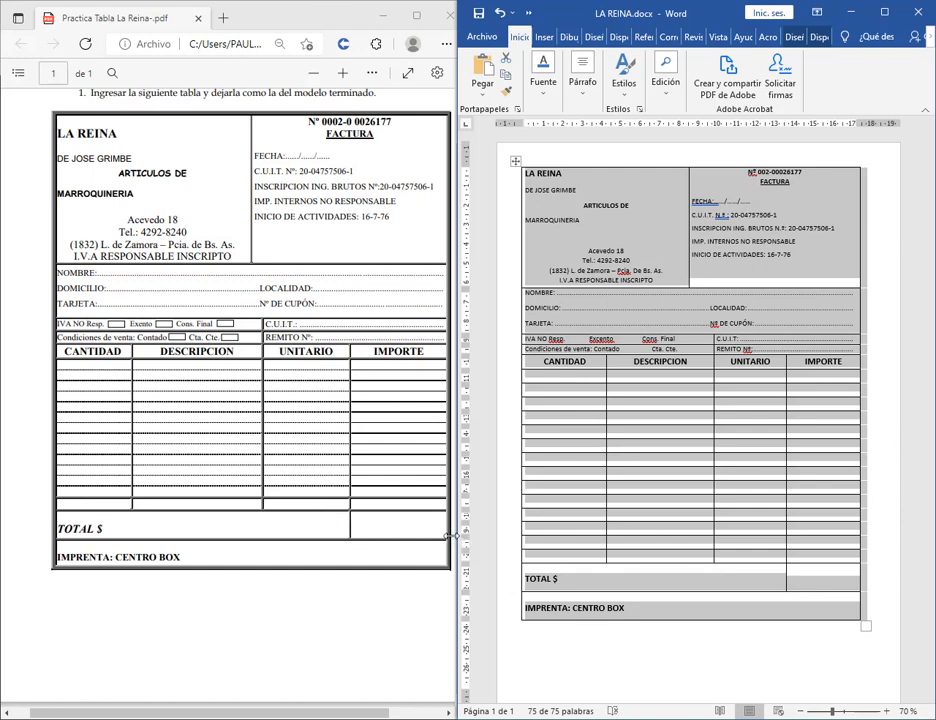
Maximize Word at 120% zoom and open Bordes y sombreado from the Inicio Bordes menu.
left_click(884, 12)
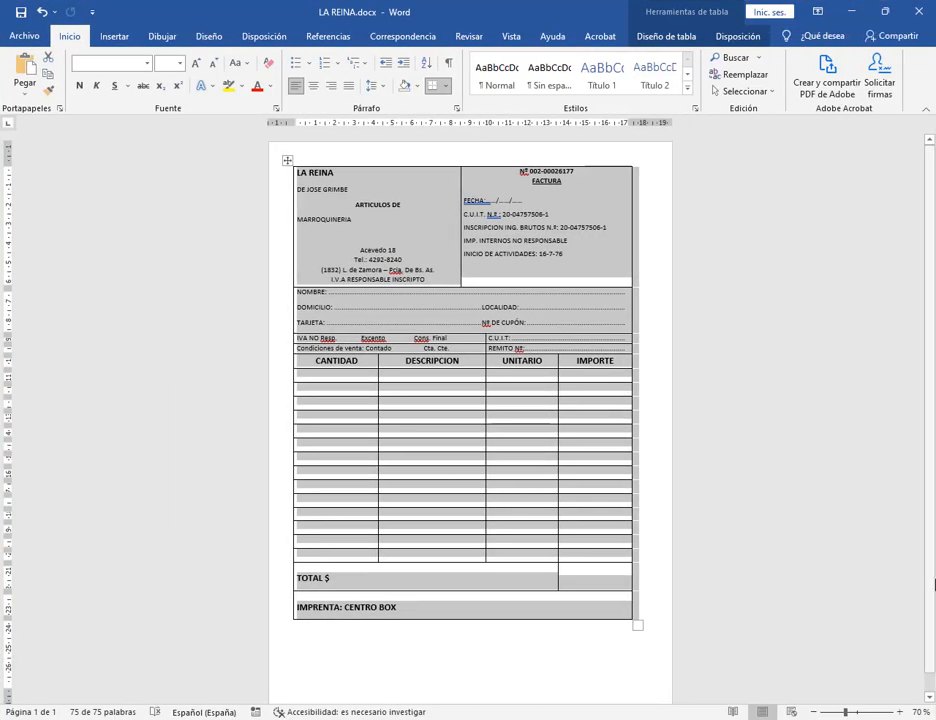
left_click(898, 713)
left_click(898, 713)
left_click(898, 713)
left_click(898, 713)
left_click(898, 713)
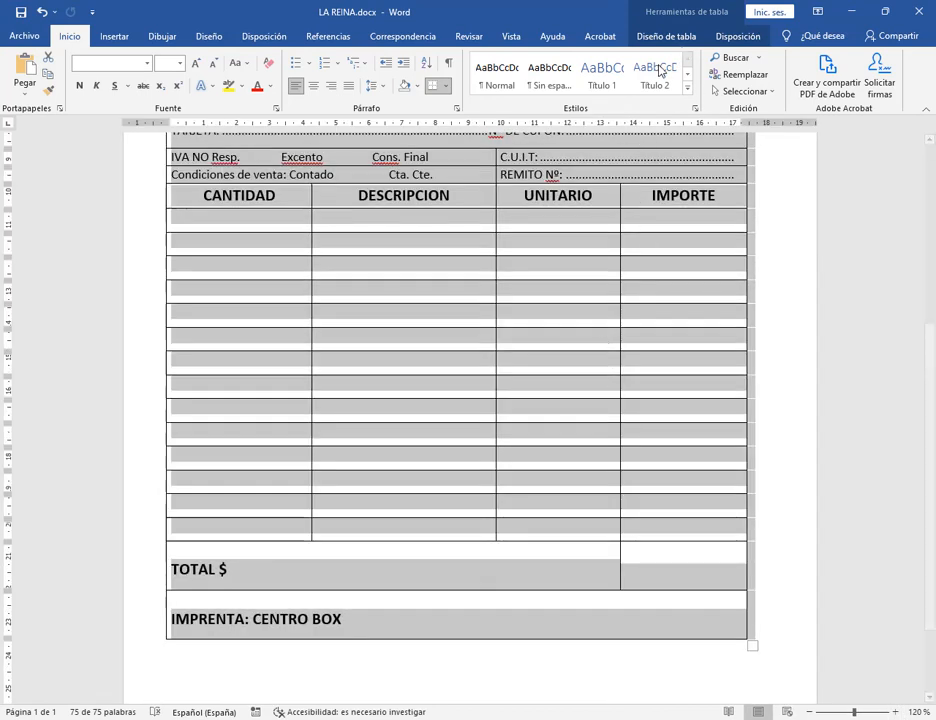
left_click(675, 35)
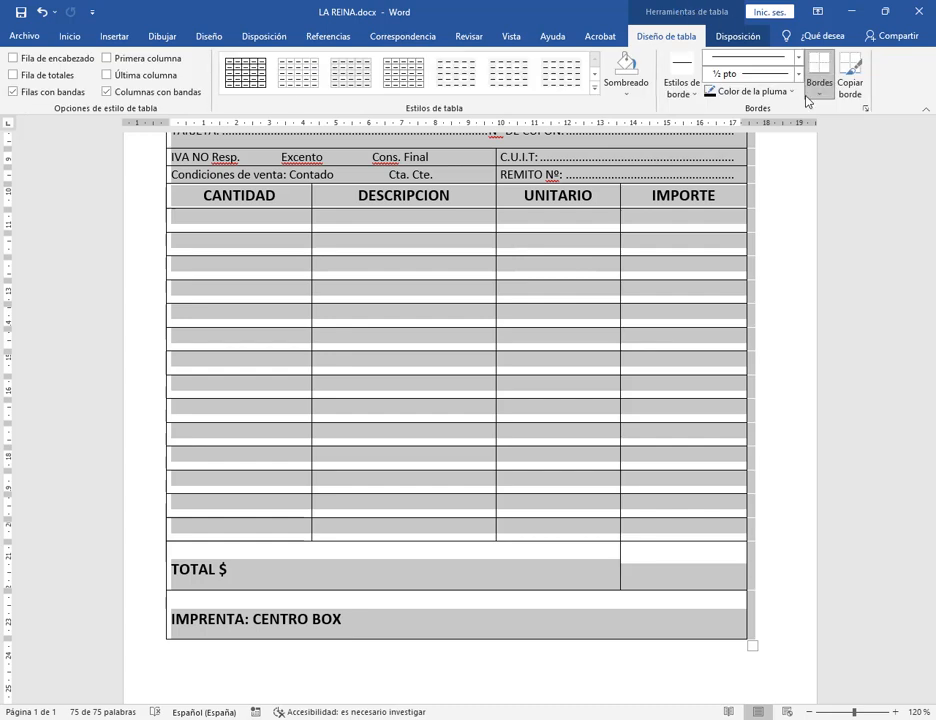
left_click(818, 94)
left_click(818, 96)
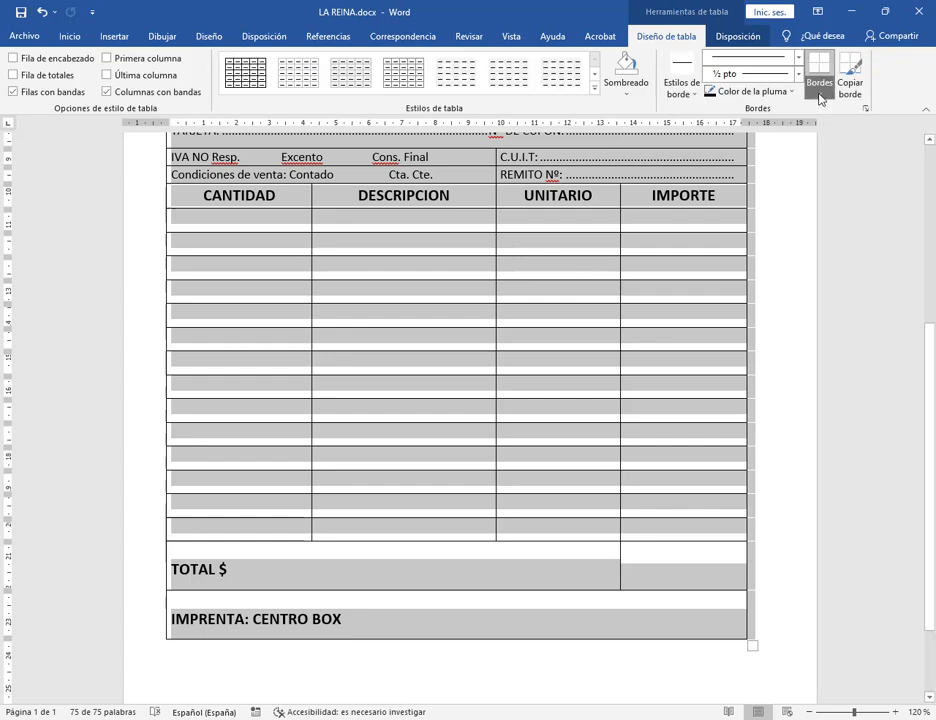
left_click(828, 99)
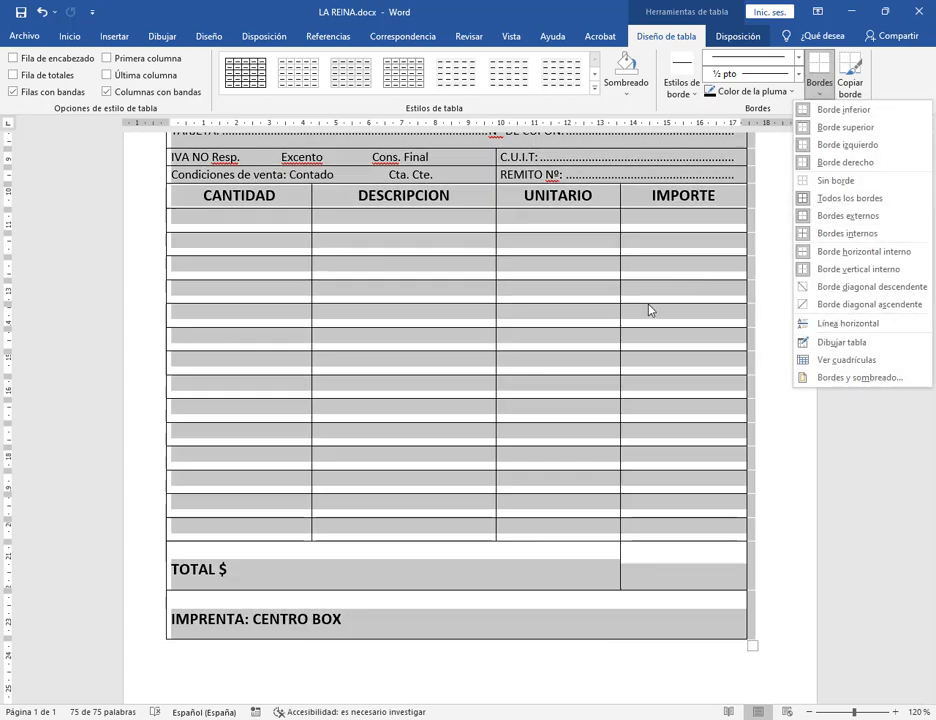
left_click(830, 92)
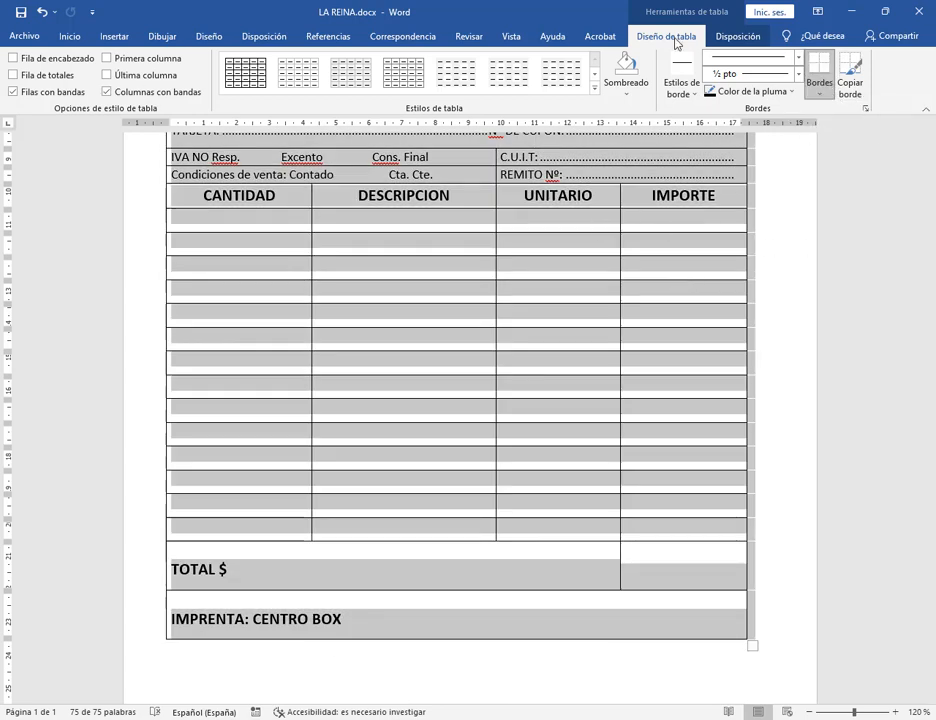
left_click(69, 37)
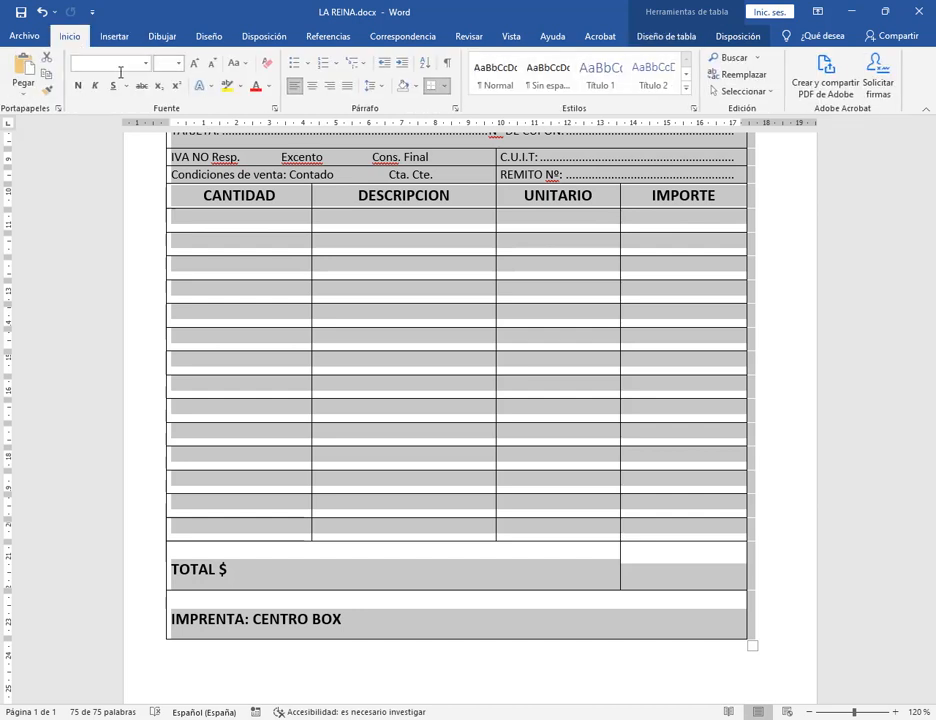
left_click(446, 86)
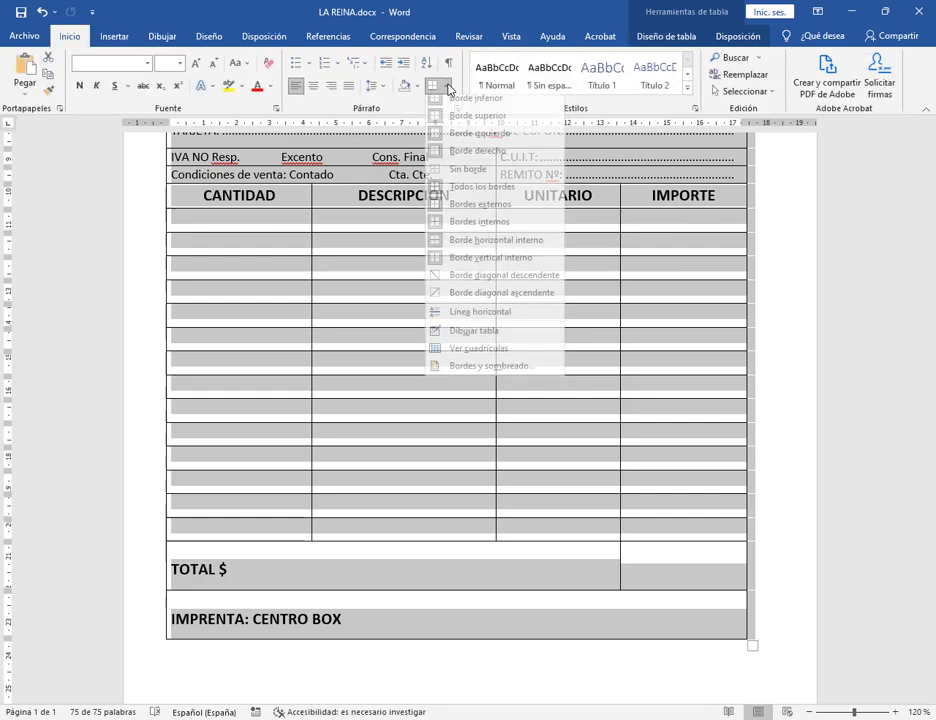
left_click(503, 376)
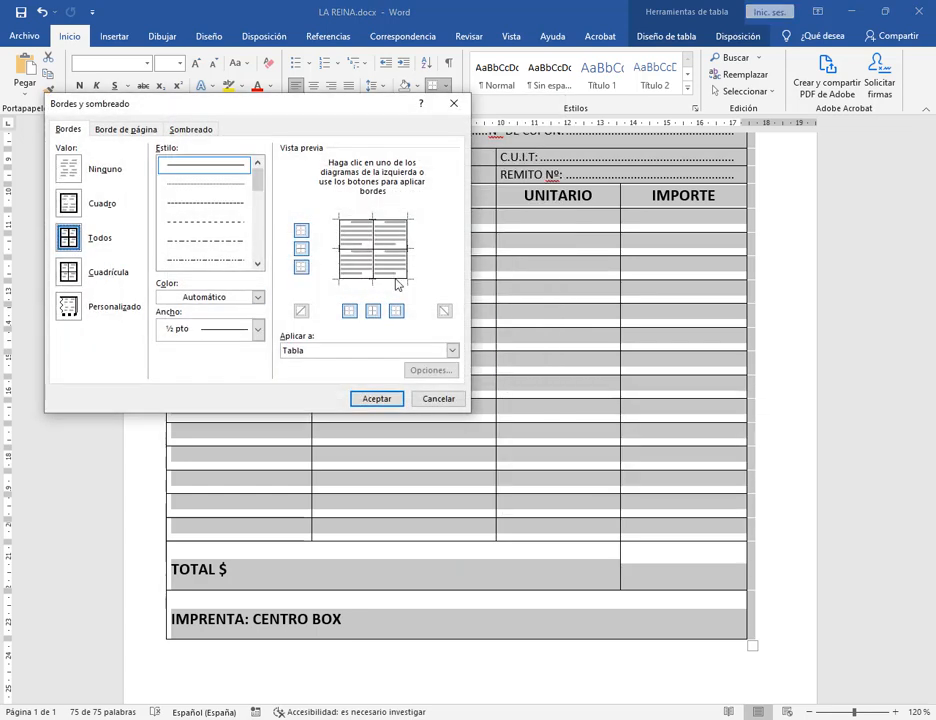
Apply Cuadrícula with a thick line, then Personalizado 1 ½ pto inner borders to the table.
left_click_drag(310, 112, 558, 235)
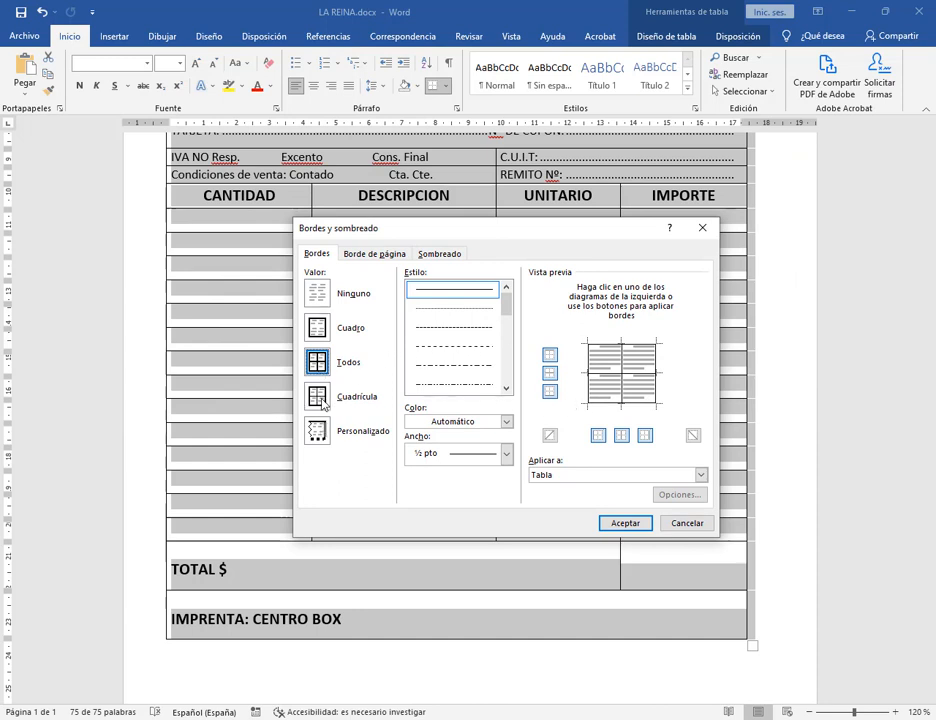
left_click(320, 400)
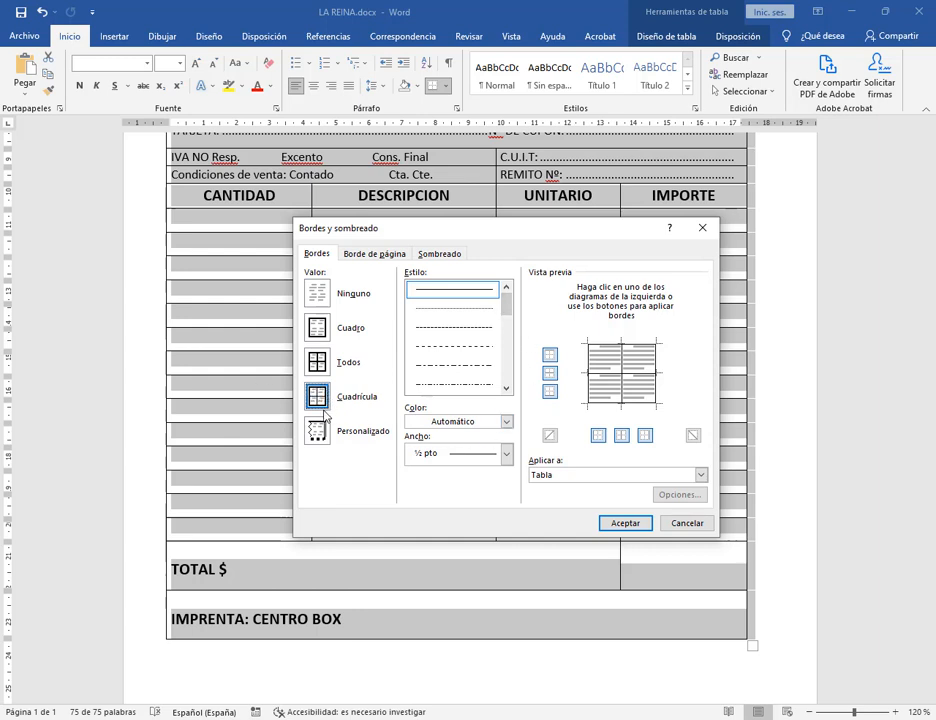
left_click_drag(506, 305, 508, 370)
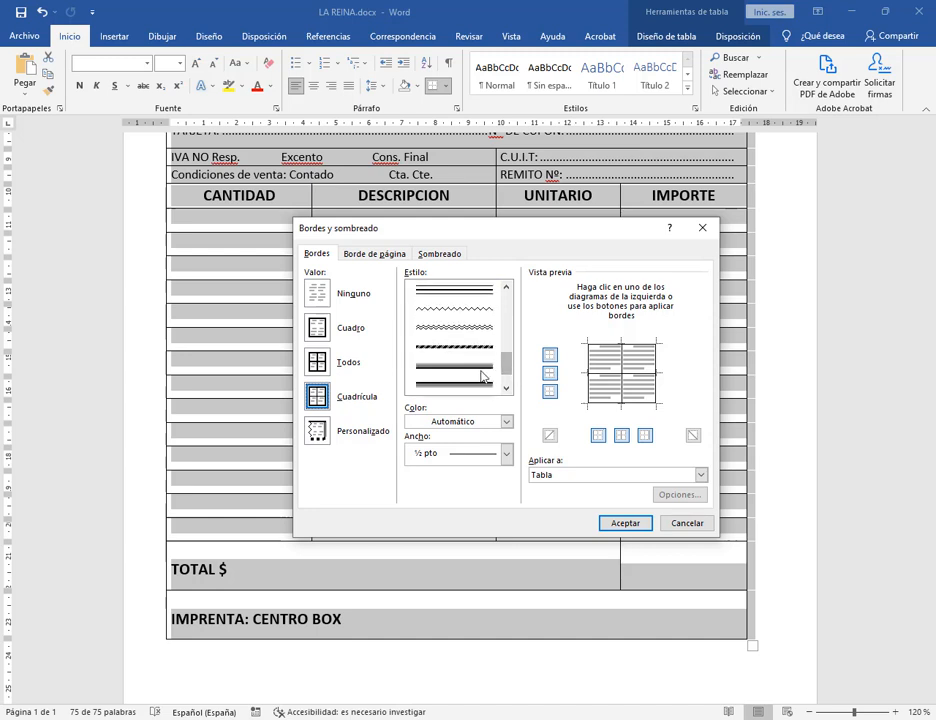
left_click(482, 380)
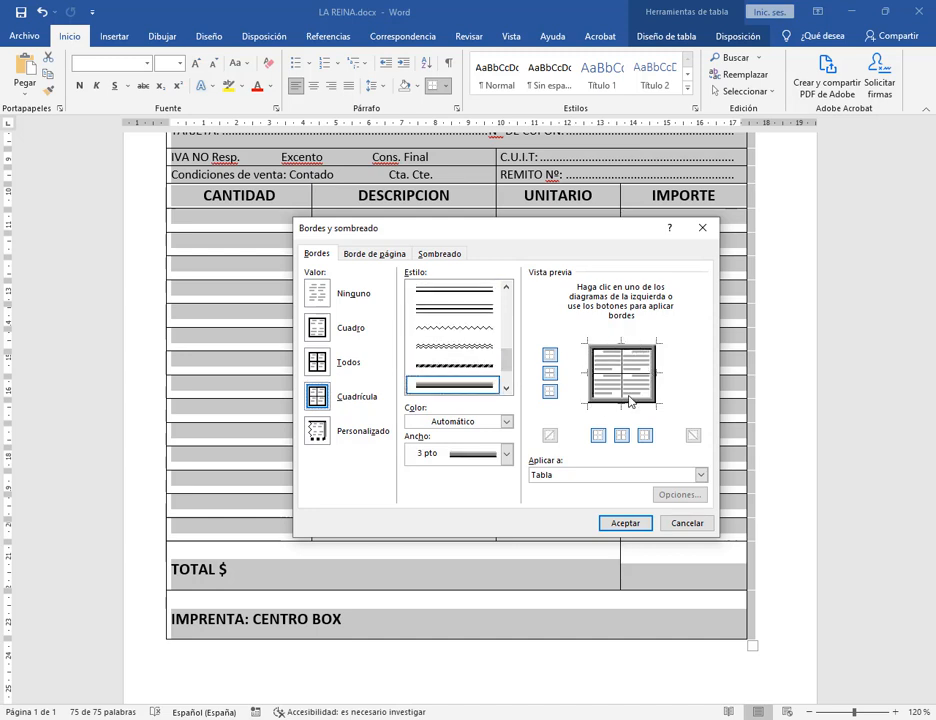
left_click(325, 440)
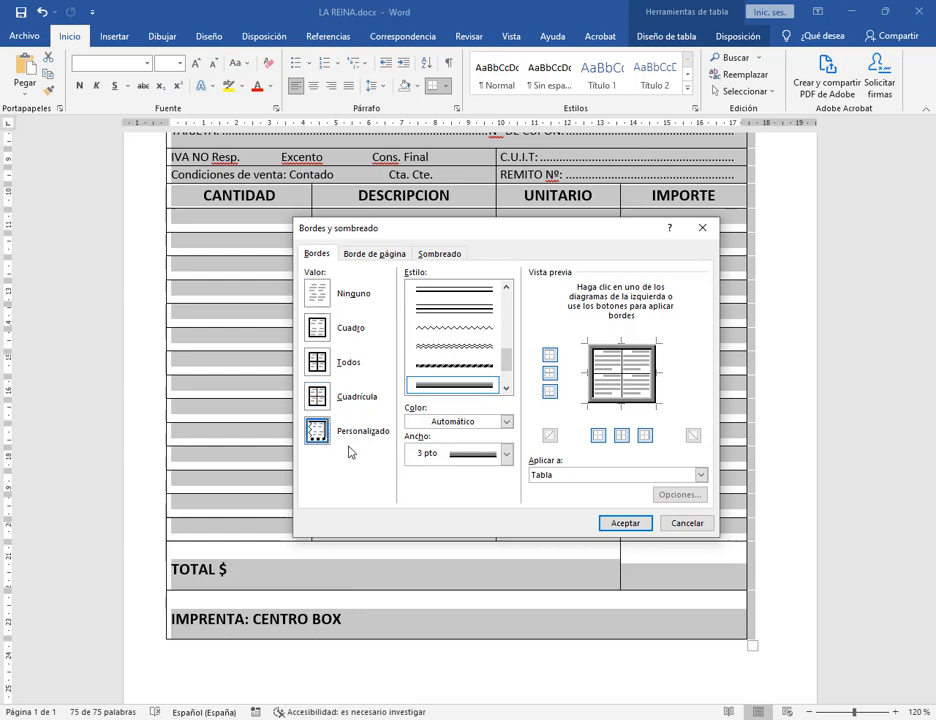
left_click(507, 453)
left_click(466, 494)
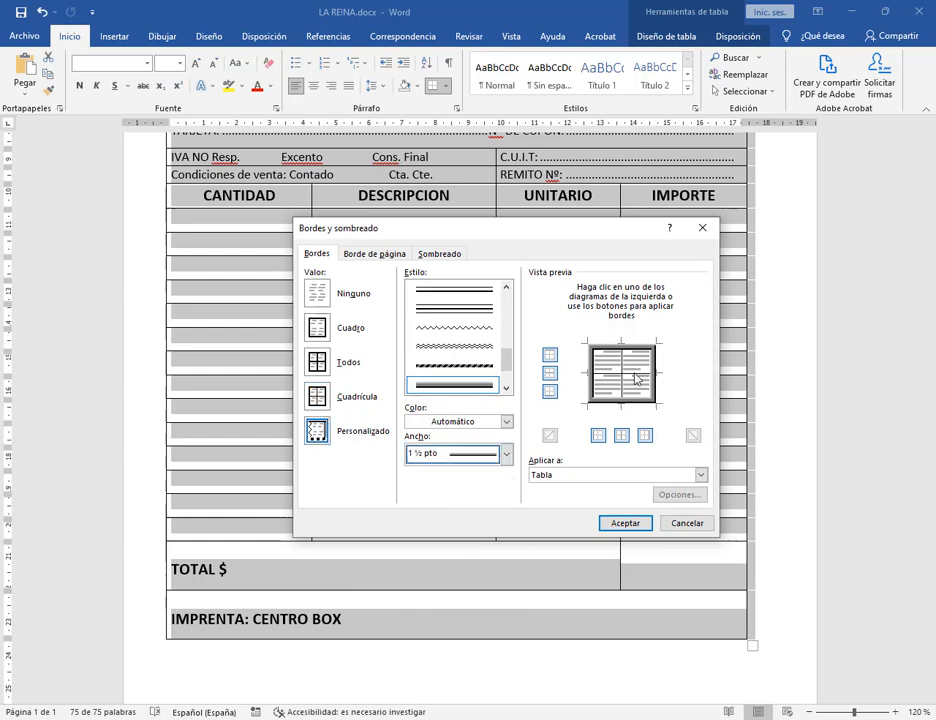
left_click(624, 380)
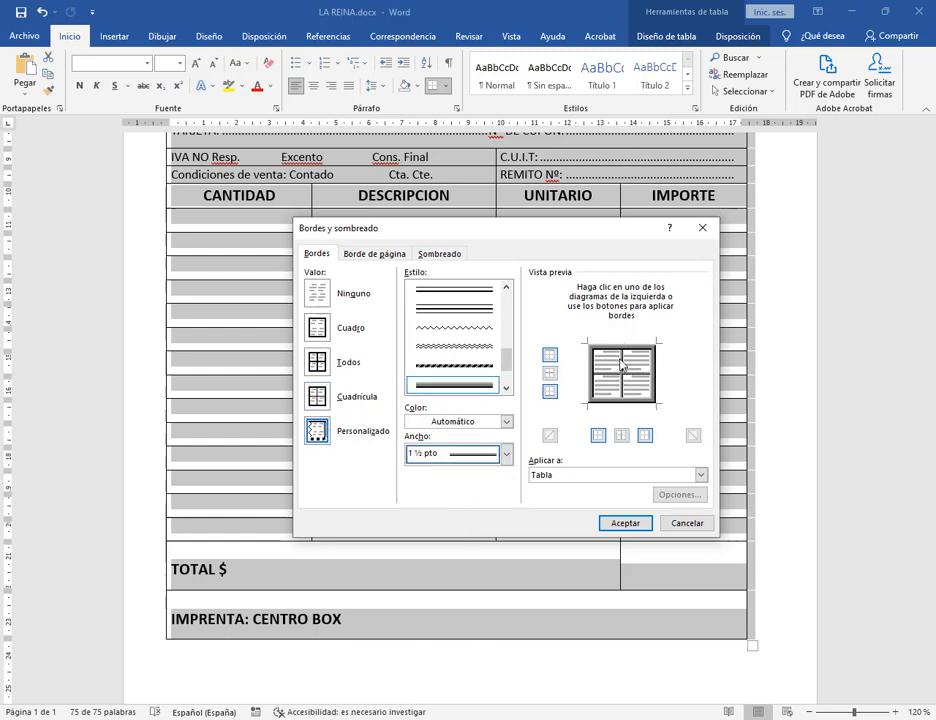
left_click(625, 523)
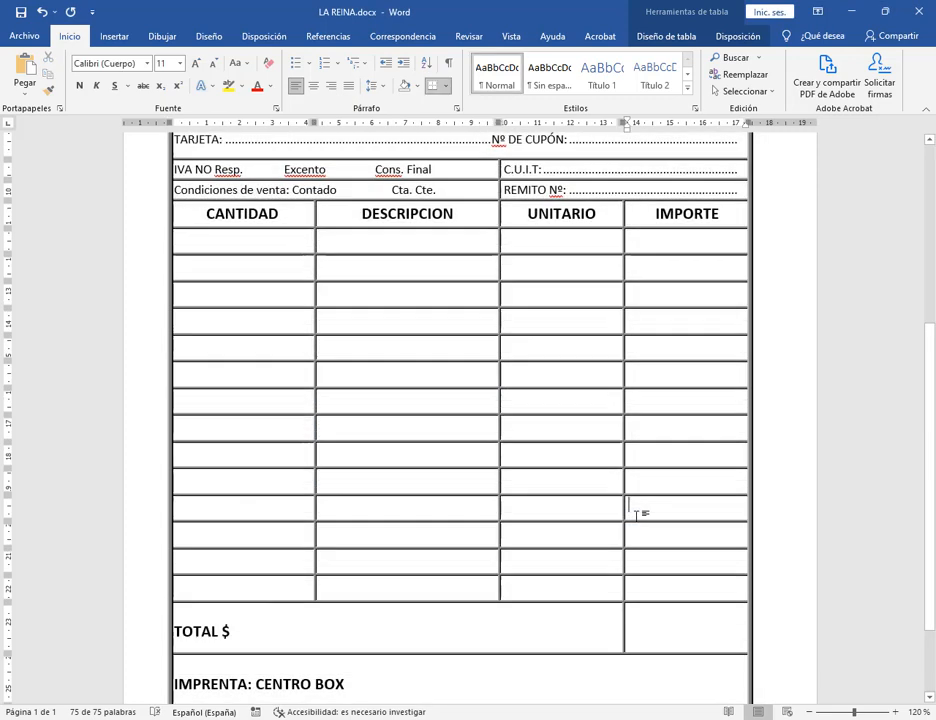
left_click(636, 513)
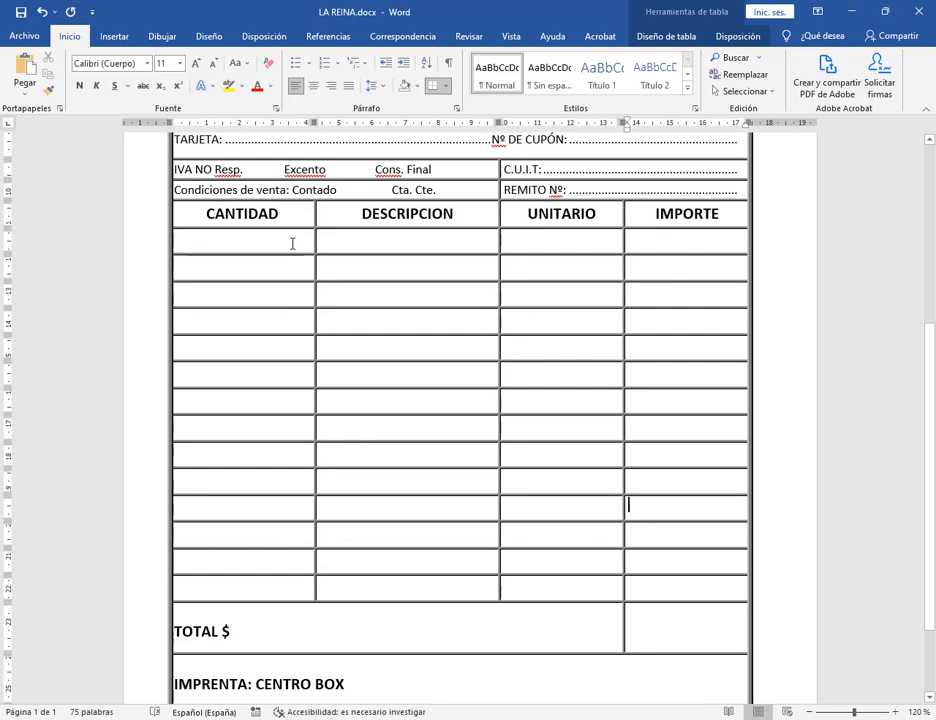
left_click_drag(318, 264, 680, 580)
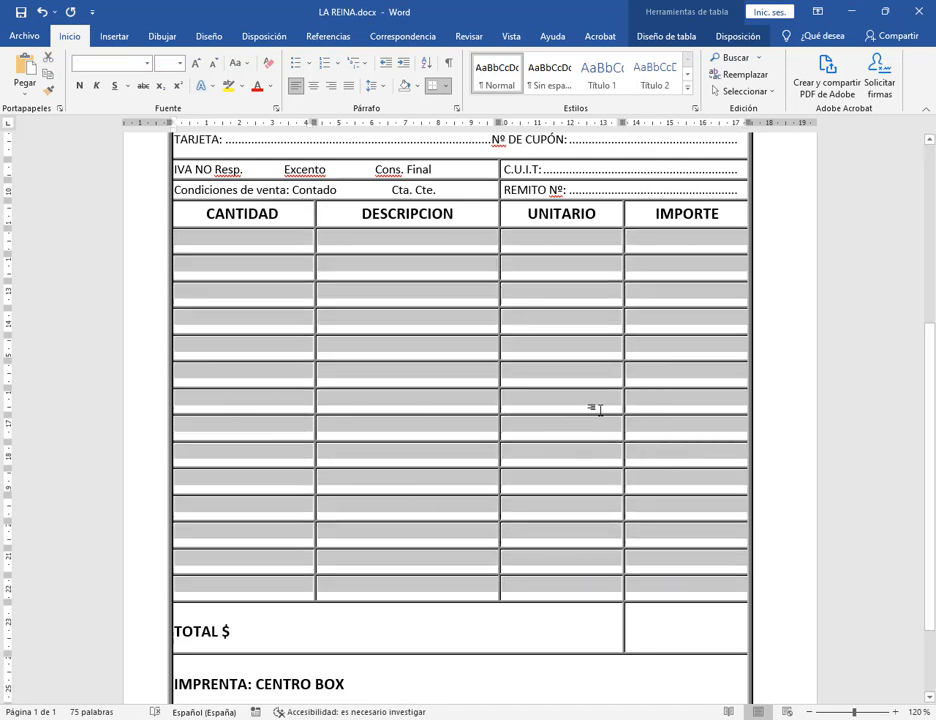
left_click(445, 86)
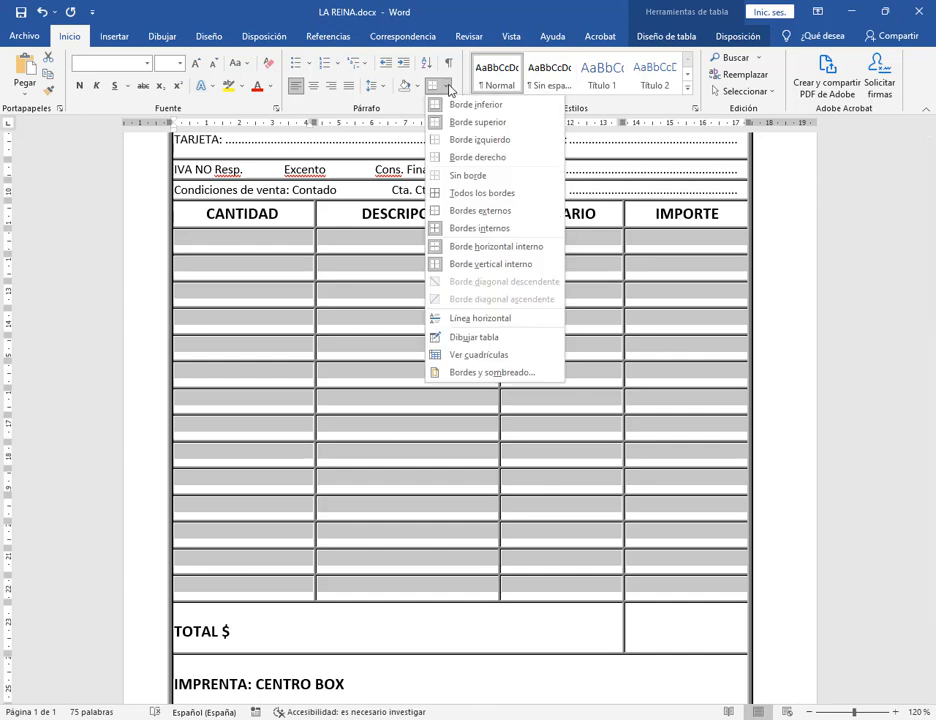
left_click(500, 377)
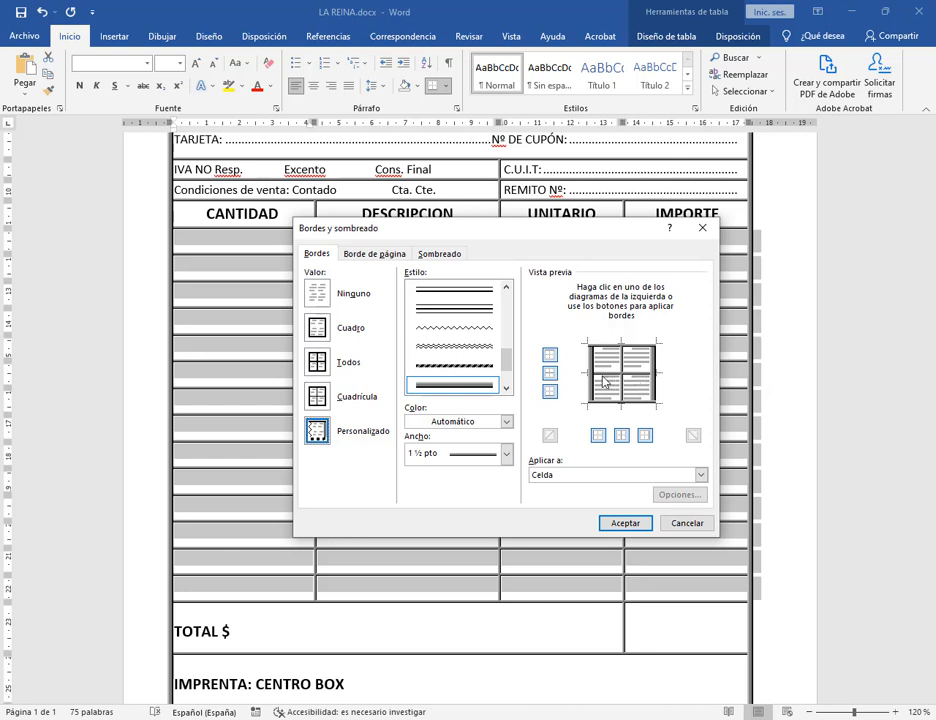
left_click_drag(506, 357, 506, 303)
left_click(468, 330)
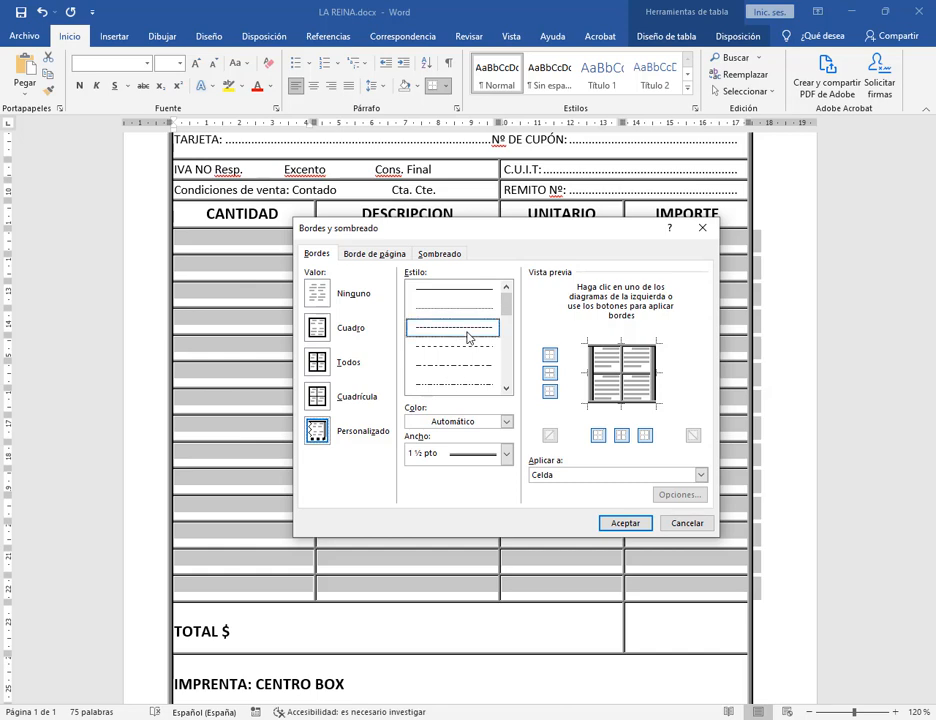
left_click(613, 376)
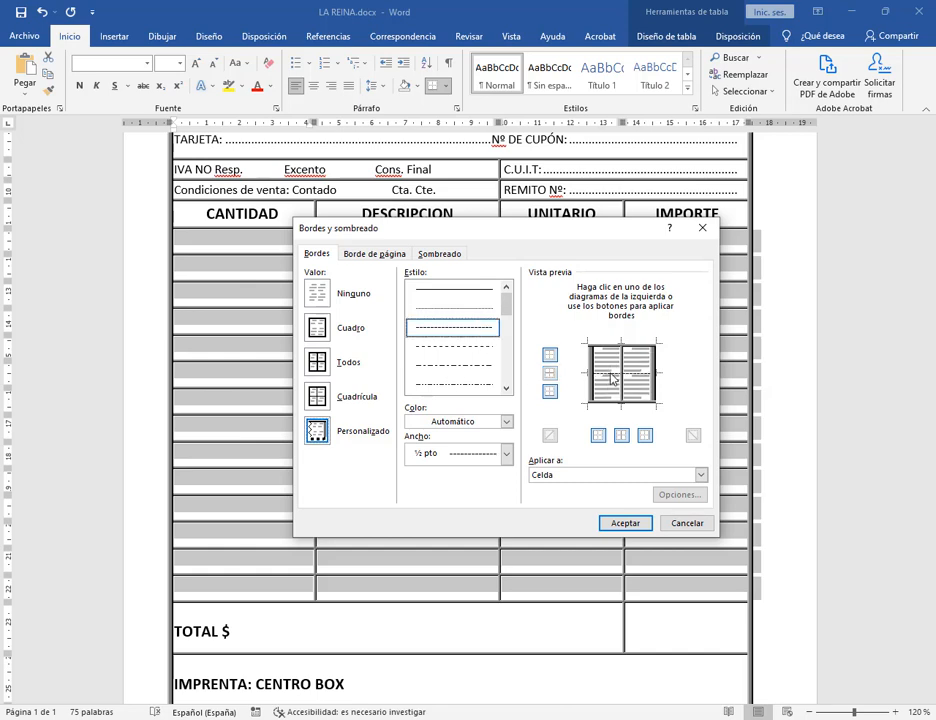
left_click(625, 523)
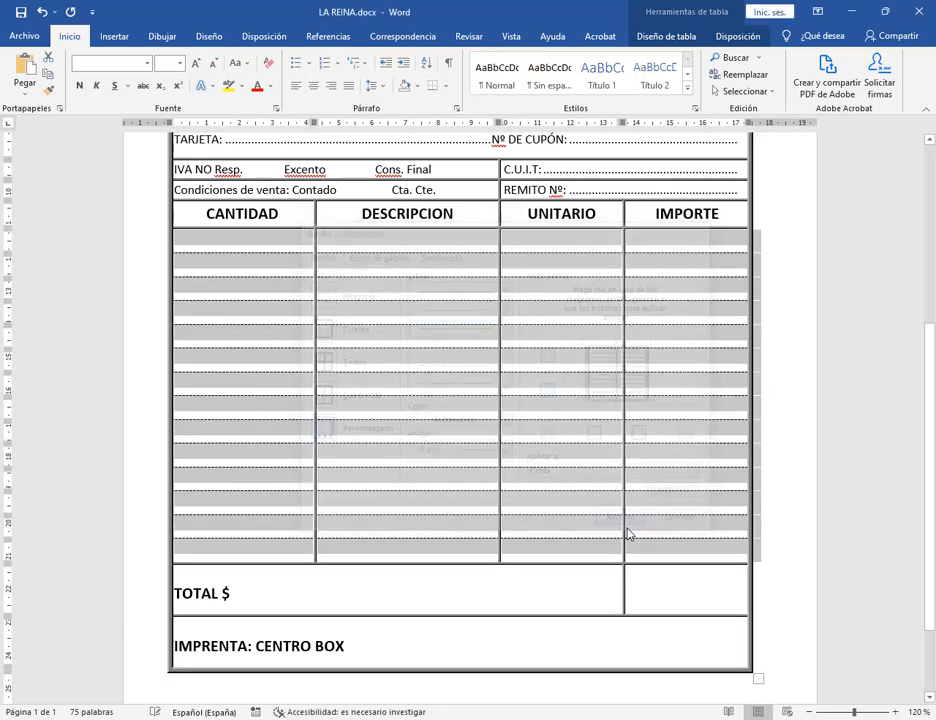
left_click(666, 533)
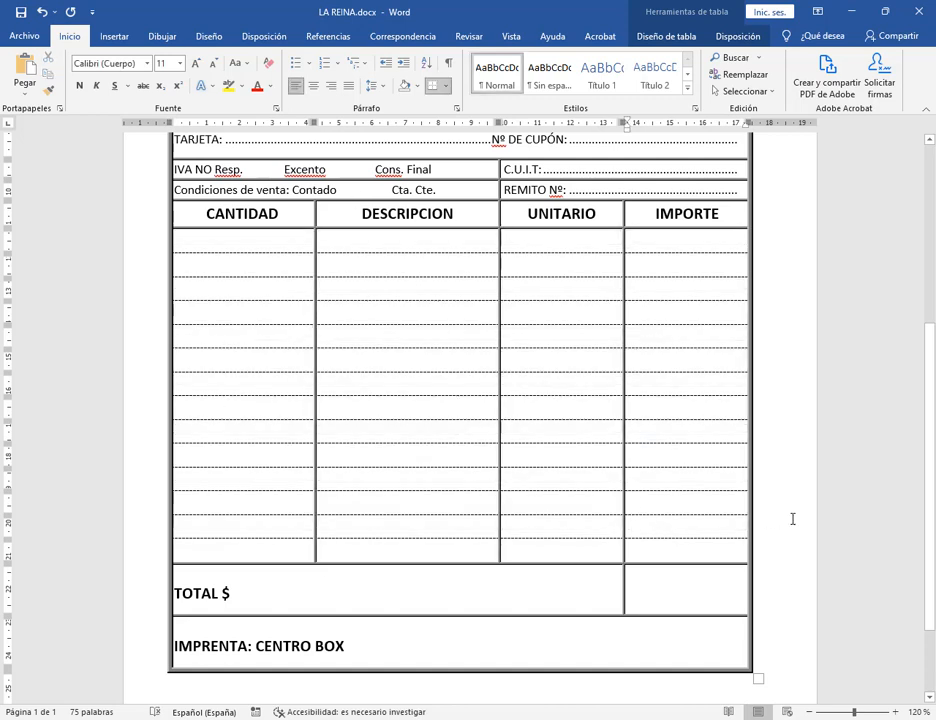
scroll(792, 515, "up", 3)
left_click(20, 13)
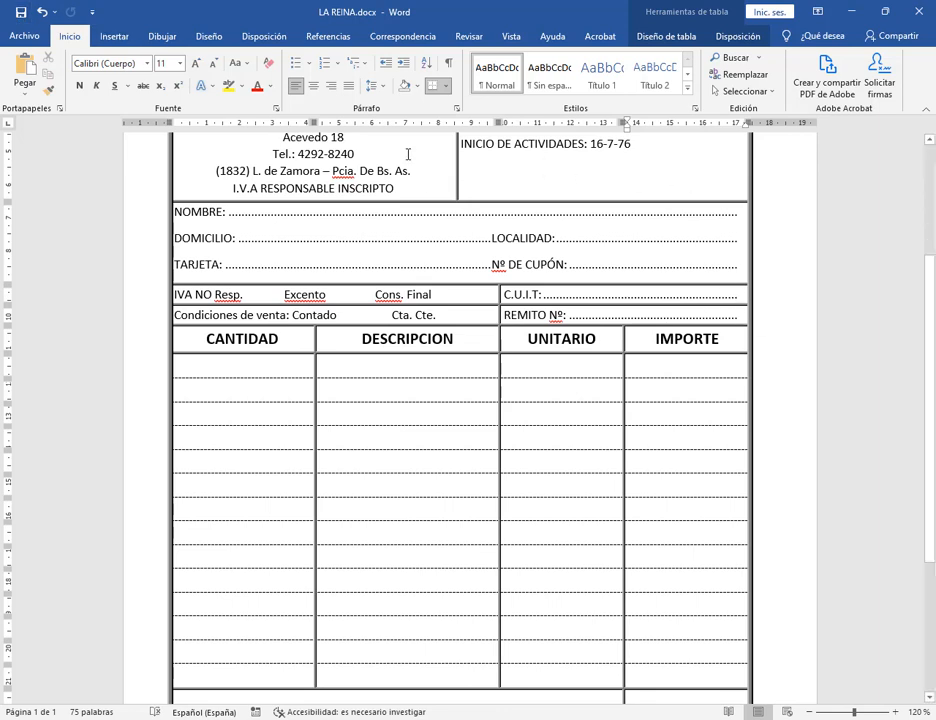
scroll(559, 381, "up", 3)
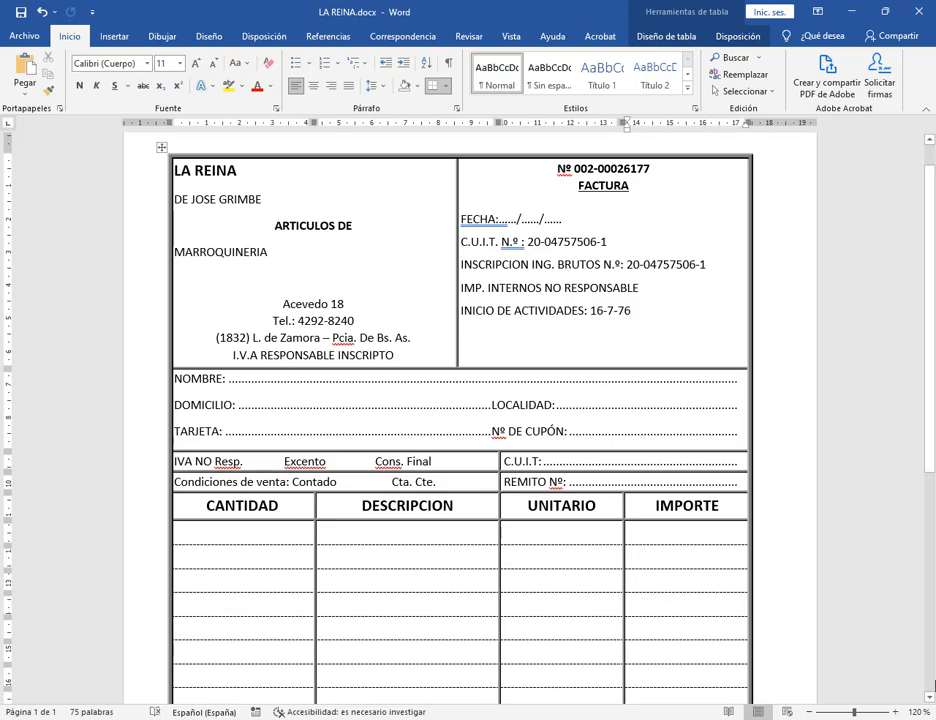
scroll(661, 497, "up", 4)
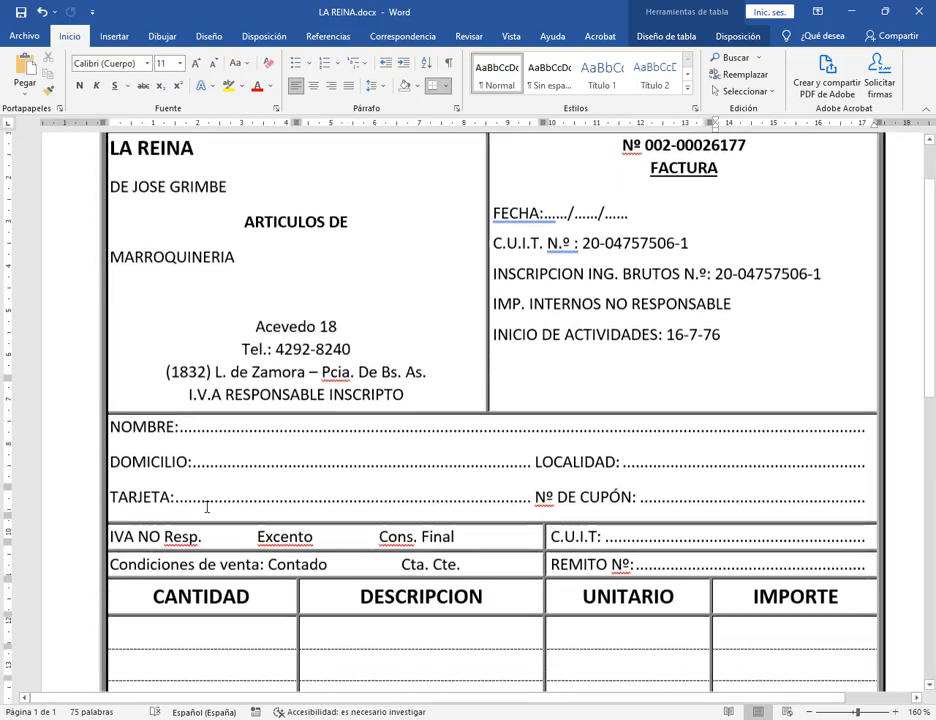
scroll(228, 321, "down", 3)
Draw a small rectangle after 'IVA NO Resp.' and shrink it so Excento shows.
left_click(116, 35)
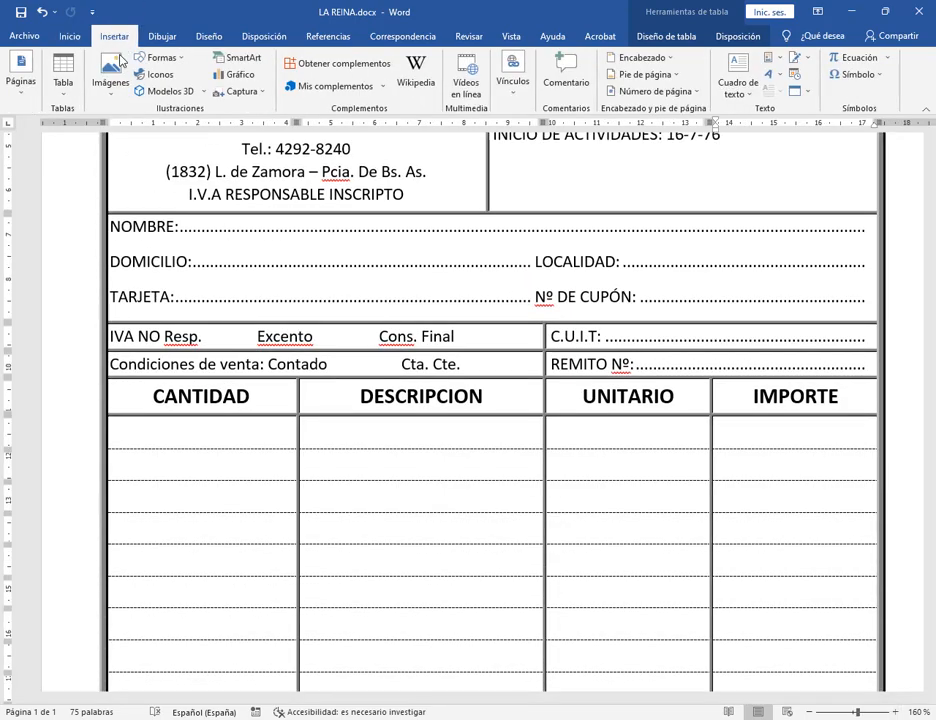
left_click(158, 57)
left_click(157, 90)
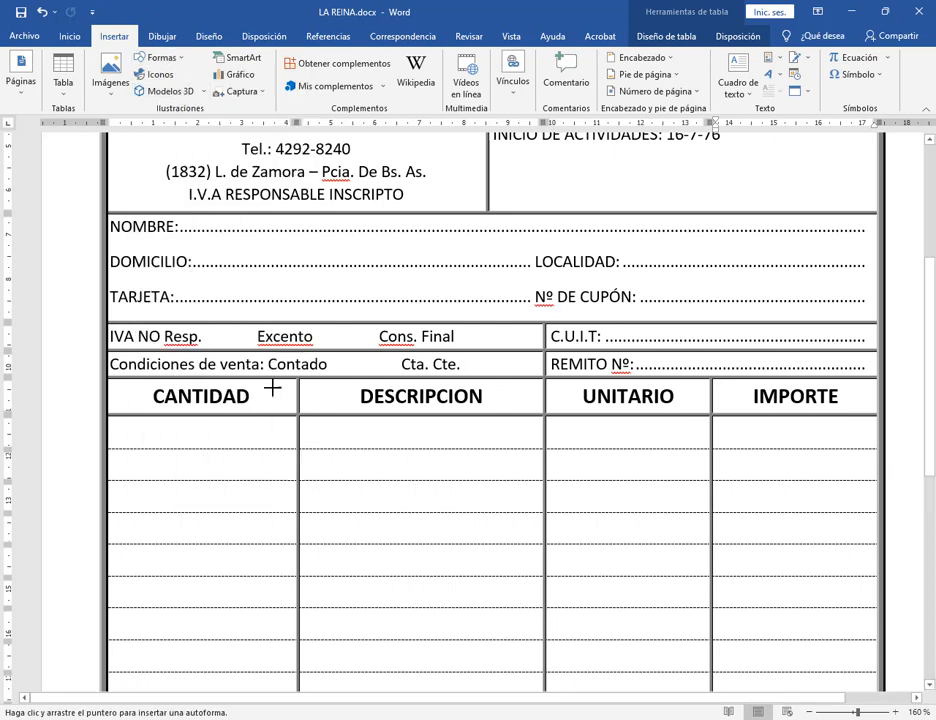
left_click_drag(203, 325, 252, 346)
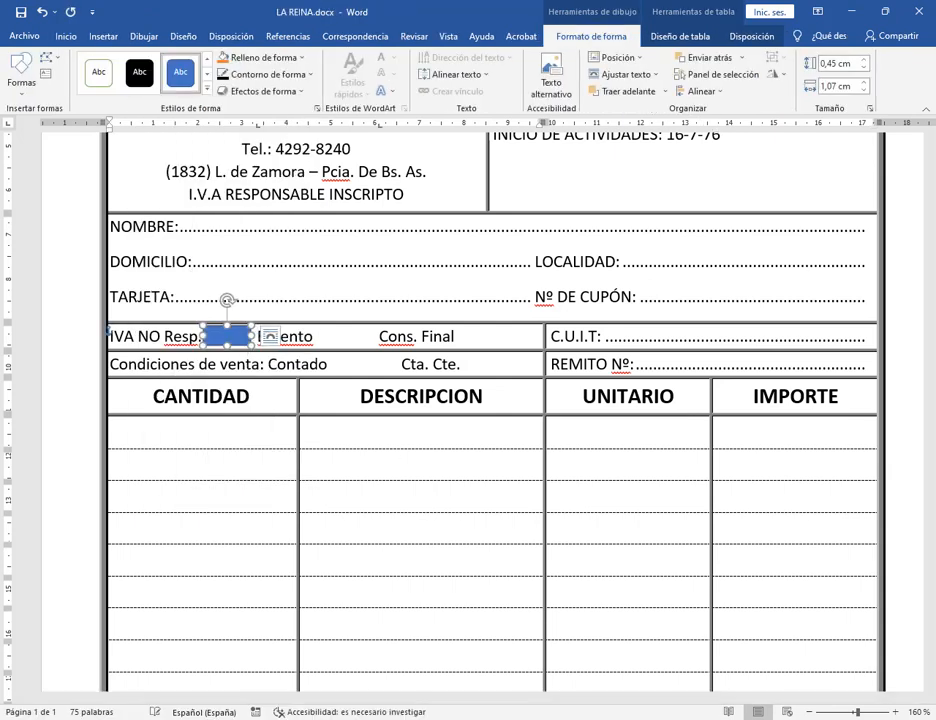
left_click(896, 712)
left_click(896, 712)
left_click(896, 712)
left_click(896, 712)
left_click(896, 712)
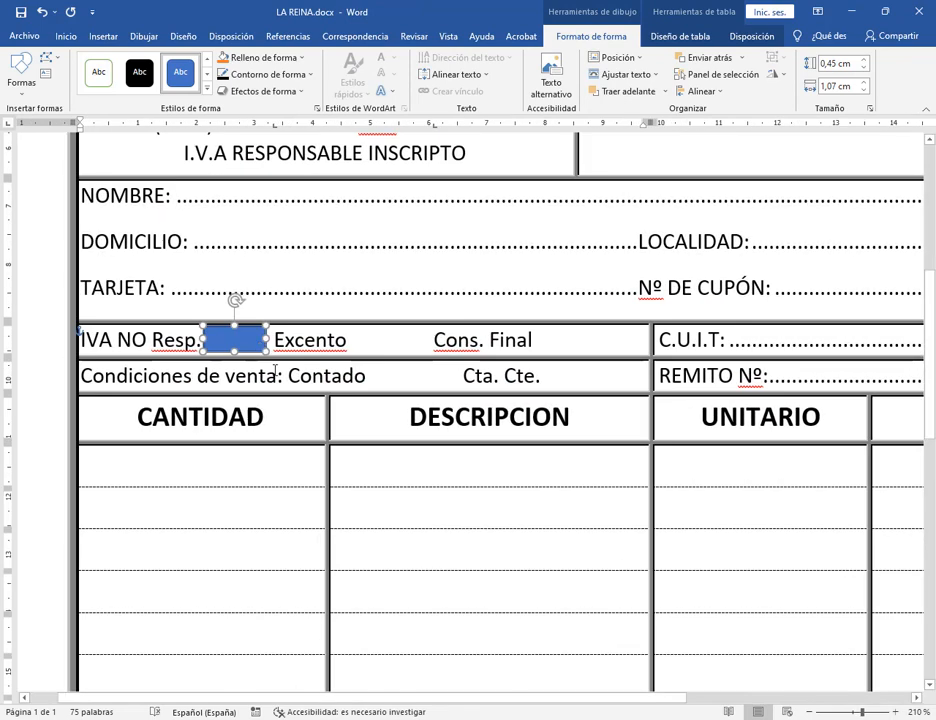
left_click(394, 345)
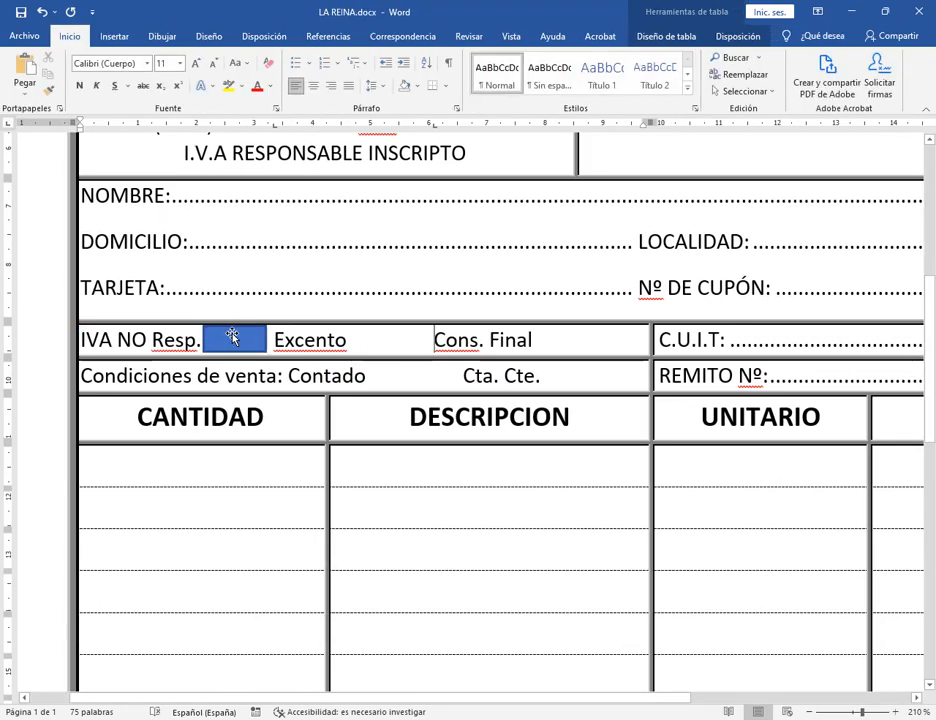
left_click(234, 345)
left_click_drag(267, 325, 257, 331)
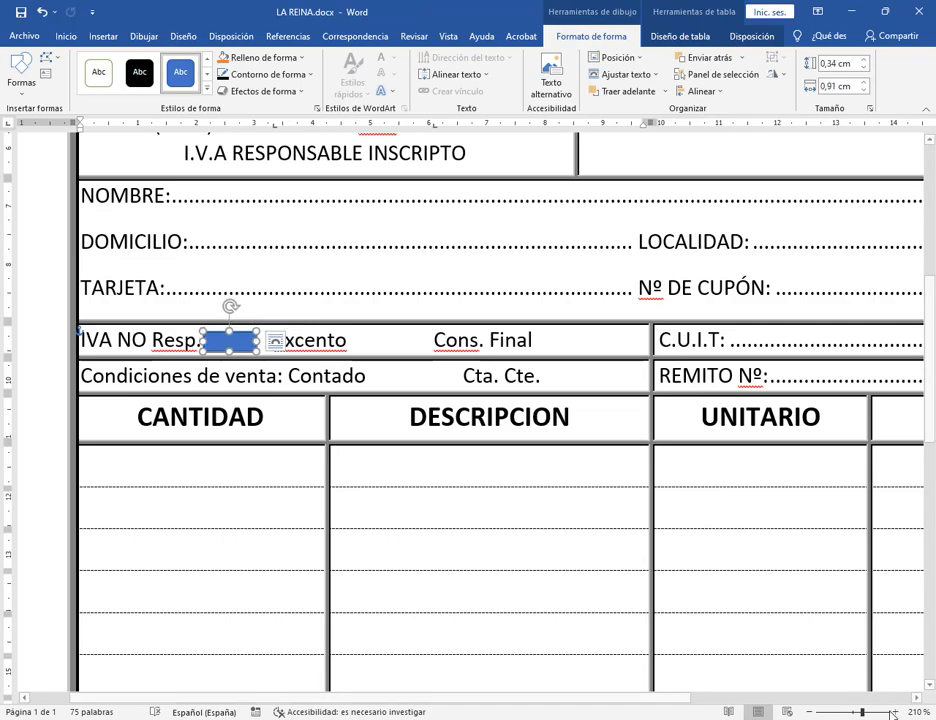
Reposition the rectangle along the IVA row between IVA NO Resp. and Excento.
left_click(812, 712)
left_click(812, 712)
left_click(812, 712)
left_click(812, 712)
left_click(812, 712)
left_click(812, 712)
left_click(812, 712)
left_click(812, 712)
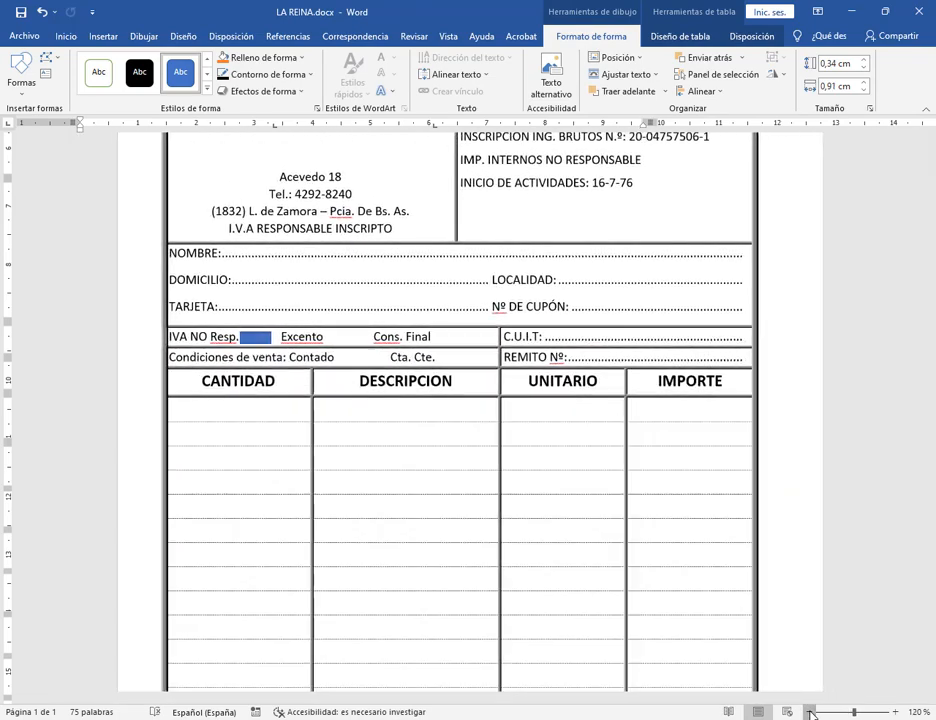
left_click(812, 712)
left_click(812, 712)
left_click(812, 712)
left_click(812, 712)
left_click(812, 712)
left_click(410, 462)
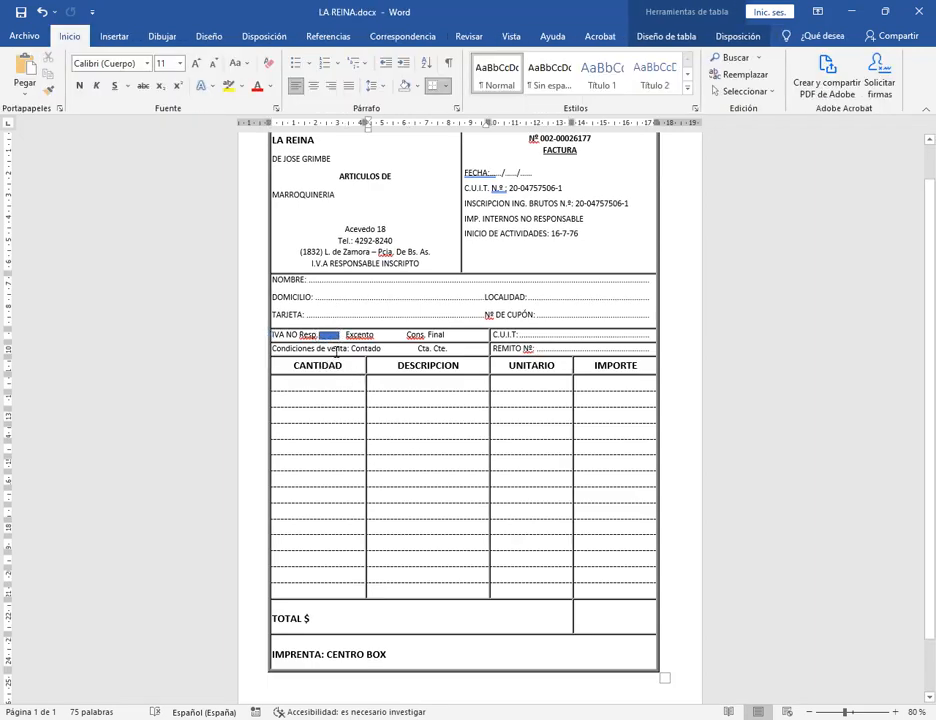
left_click(329, 337)
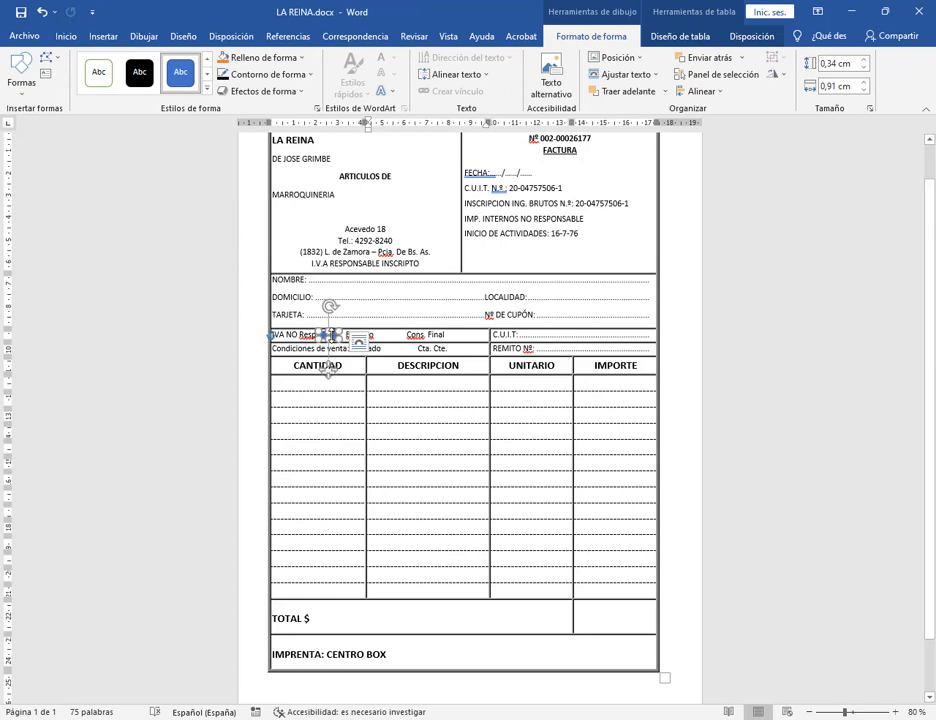
left_click_drag(331, 335, 331, 373)
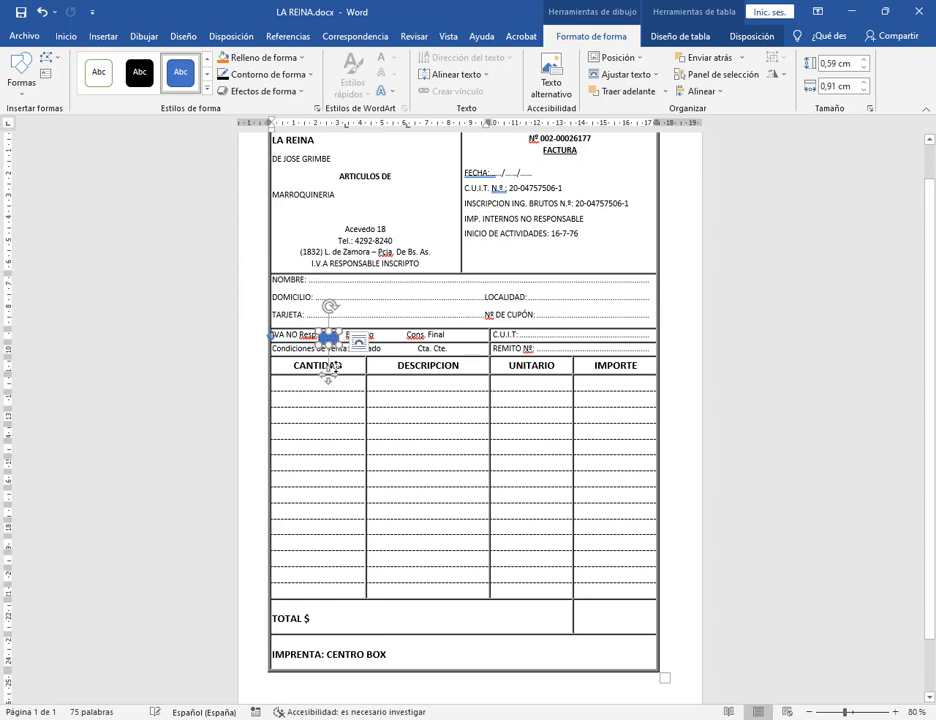
left_click(389, 318)
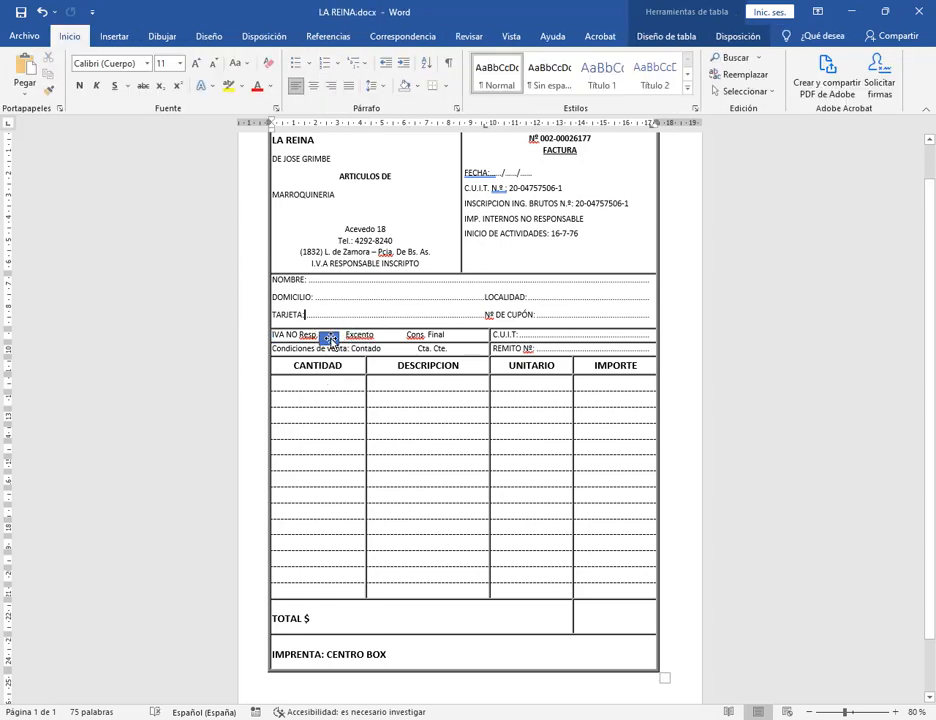
left_click(329, 340)
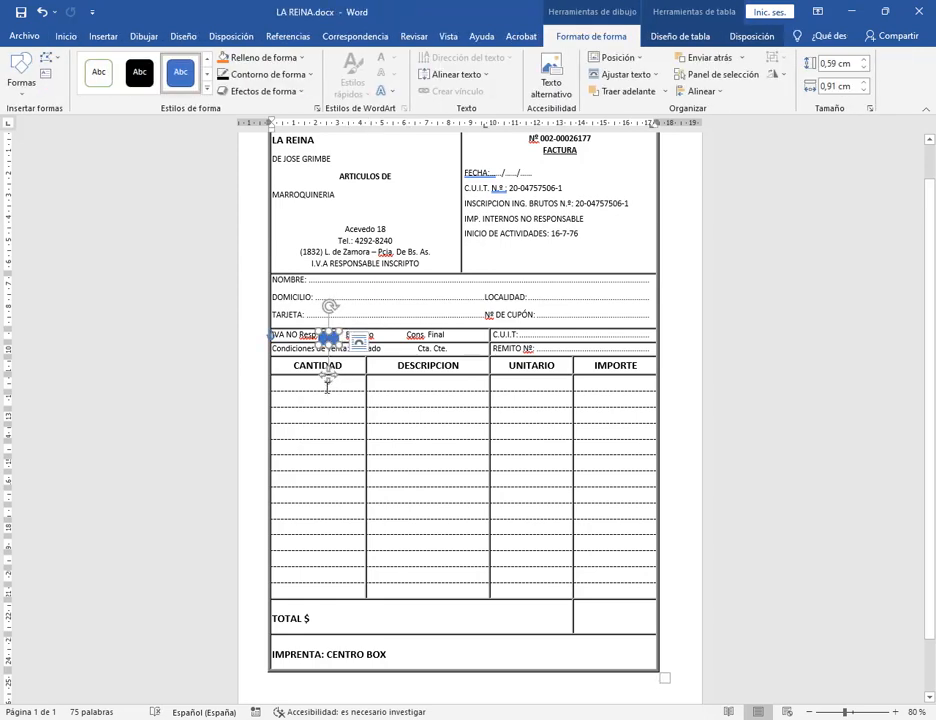
mouse_move(328, 375)
left_mouse_down()
mouse_move(378, 384)
mouse_move(397, 376)
mouse_move(328, 376)
left_mouse_up()
left_click(369, 378)
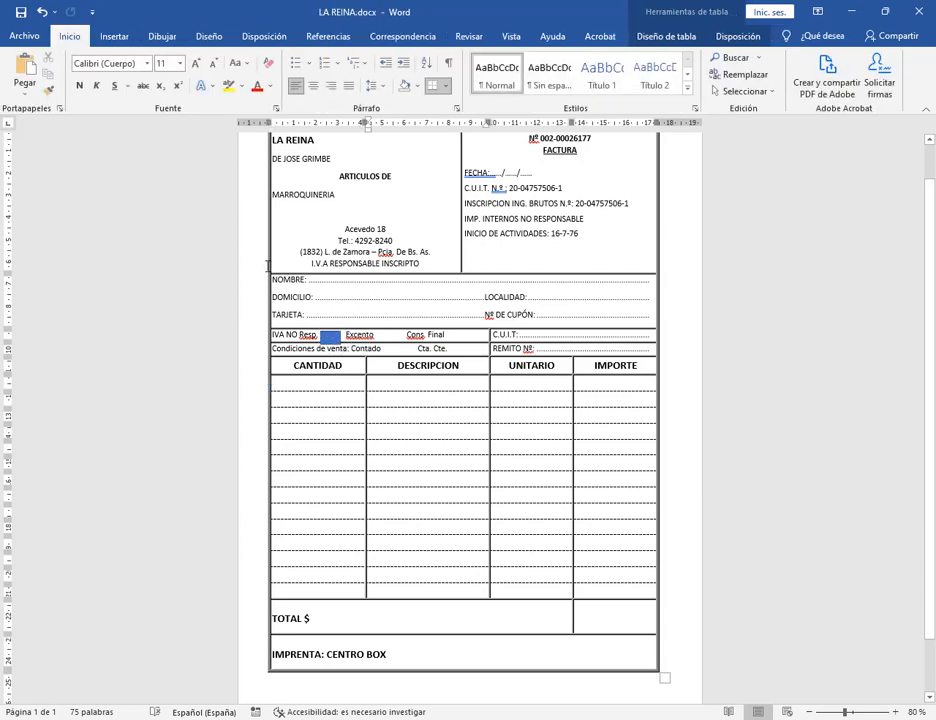
Undo the rectangle's moves back to before it existed, then redo to restore it.
left_click(42, 12)
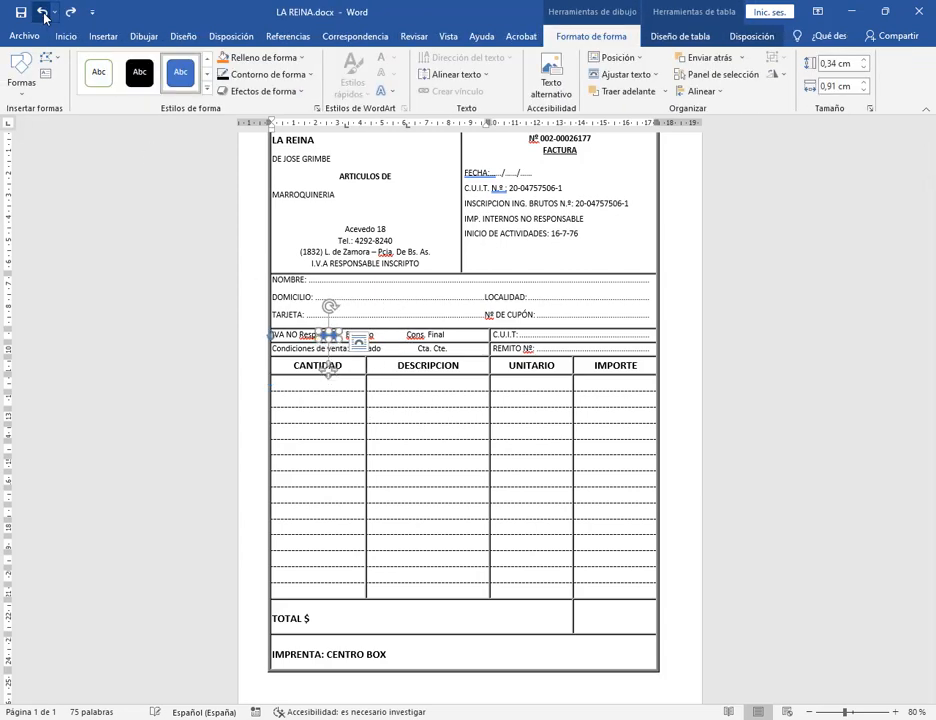
left_click(42, 12)
left_click(42, 12)
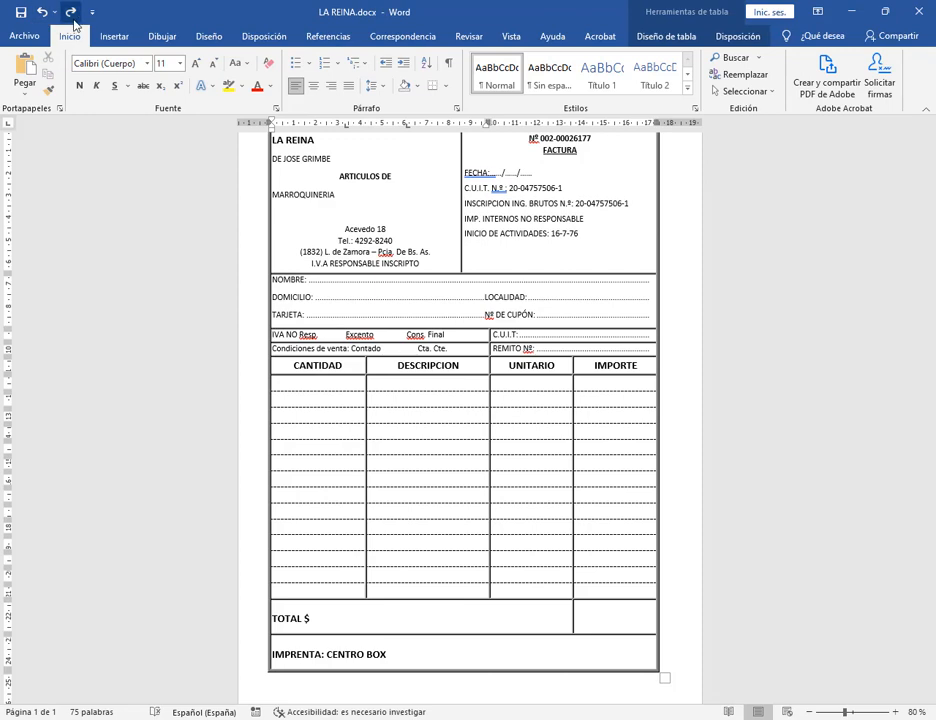
left_click(71, 14)
Shrink the blue rectangle and align it just before Excento in the IVA row.
key("Right")
key("Right")
key("Right")
key("Right")
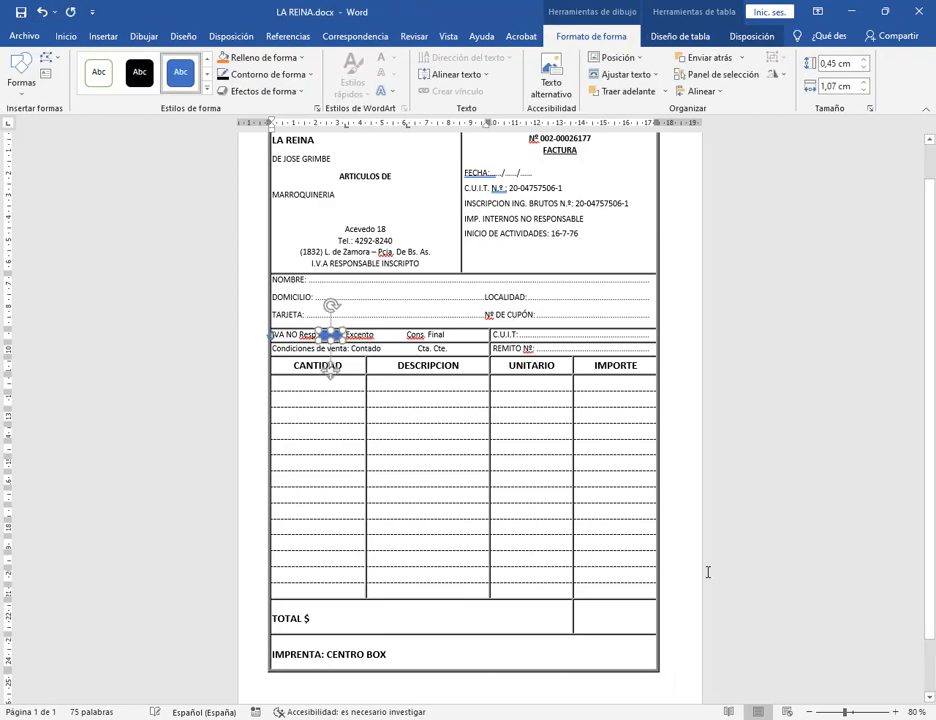
left_click(440, 481)
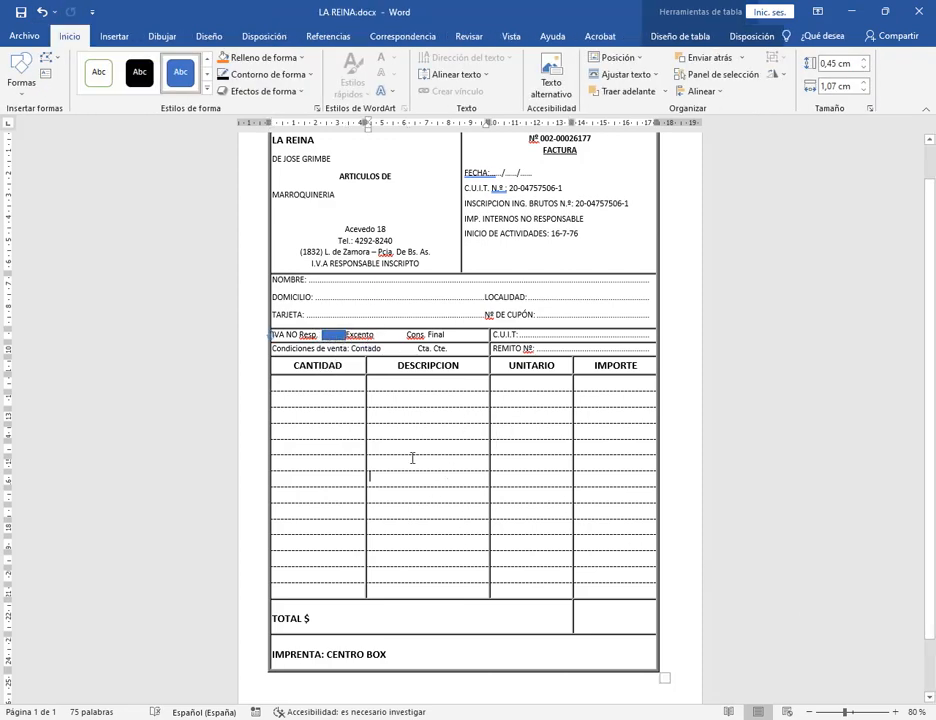
left_click(335, 336)
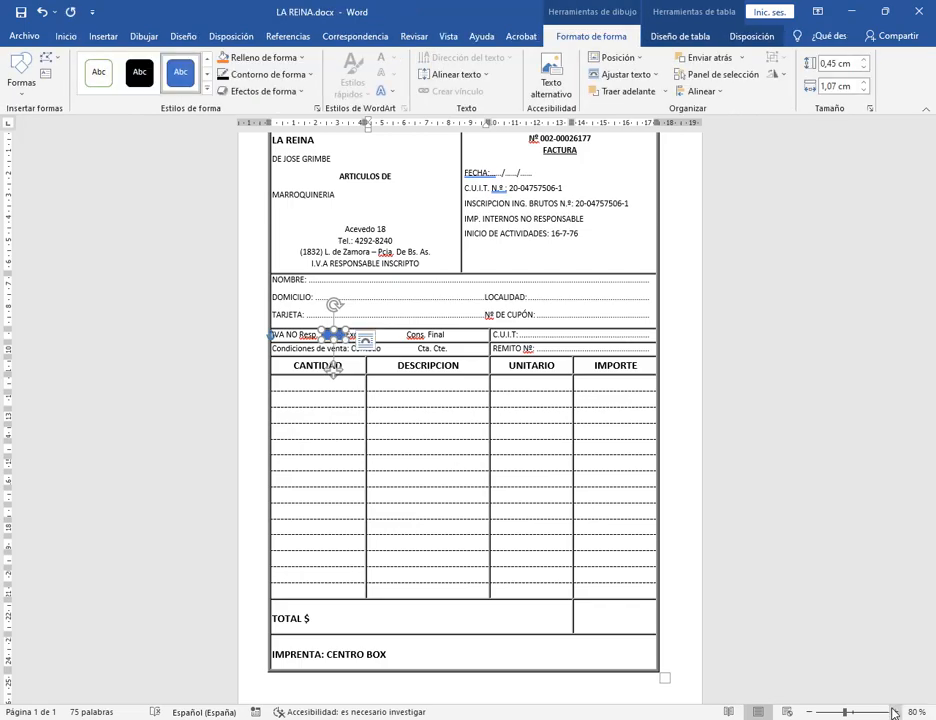
left_click(893, 712)
left_click(893, 712)
left_click(894, 712)
left_click(896, 713)
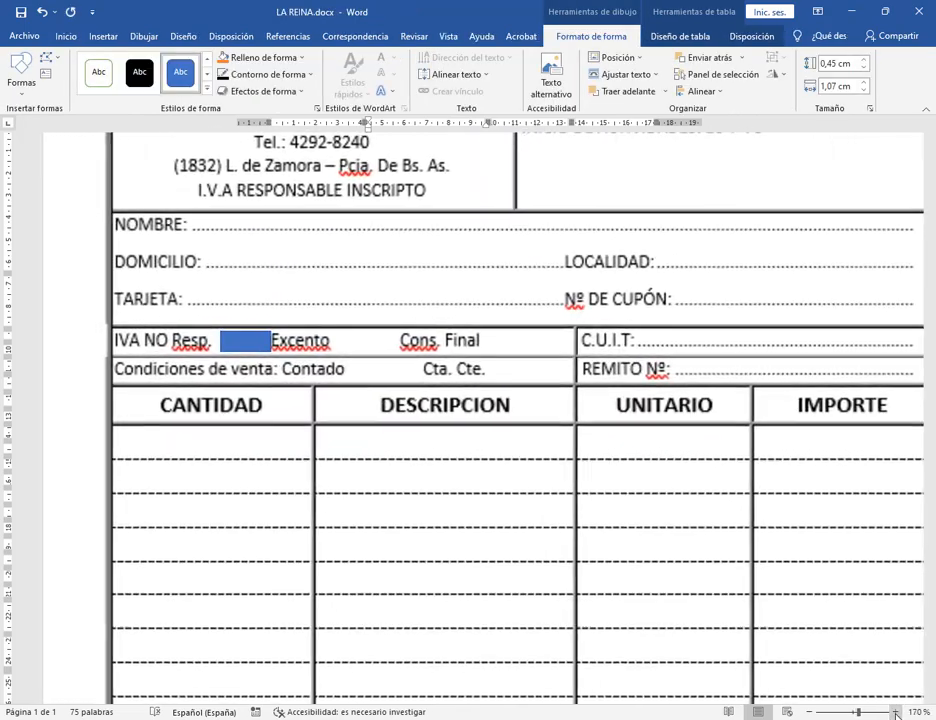
left_click(896, 712)
left_click(896, 712)
left_click(897, 712)
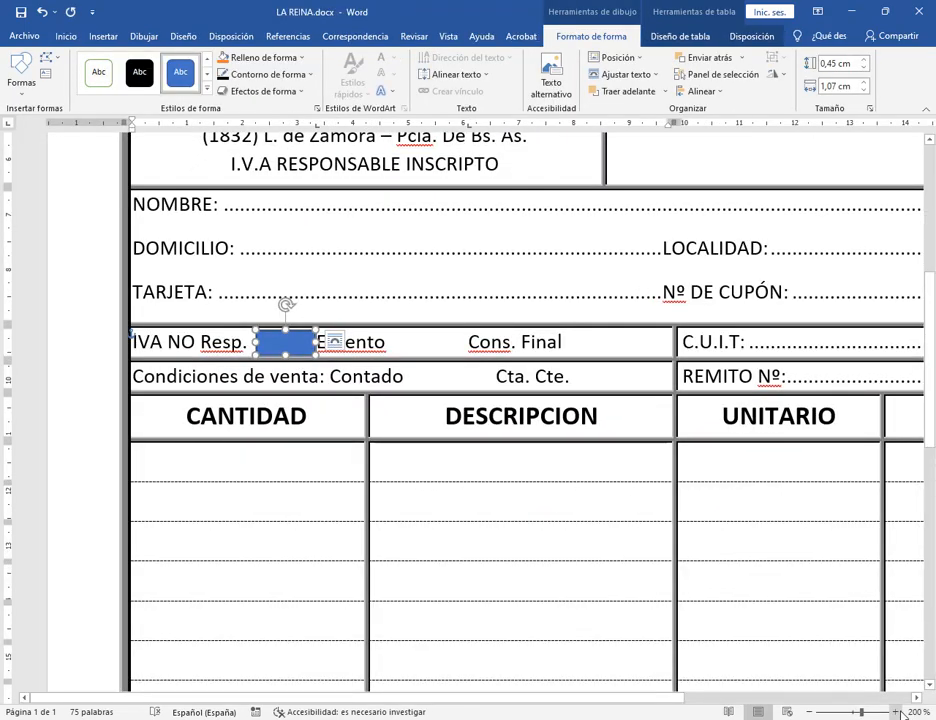
left_click(897, 712)
left_click(897, 712)
left_click(897, 712)
left_click(897, 712)
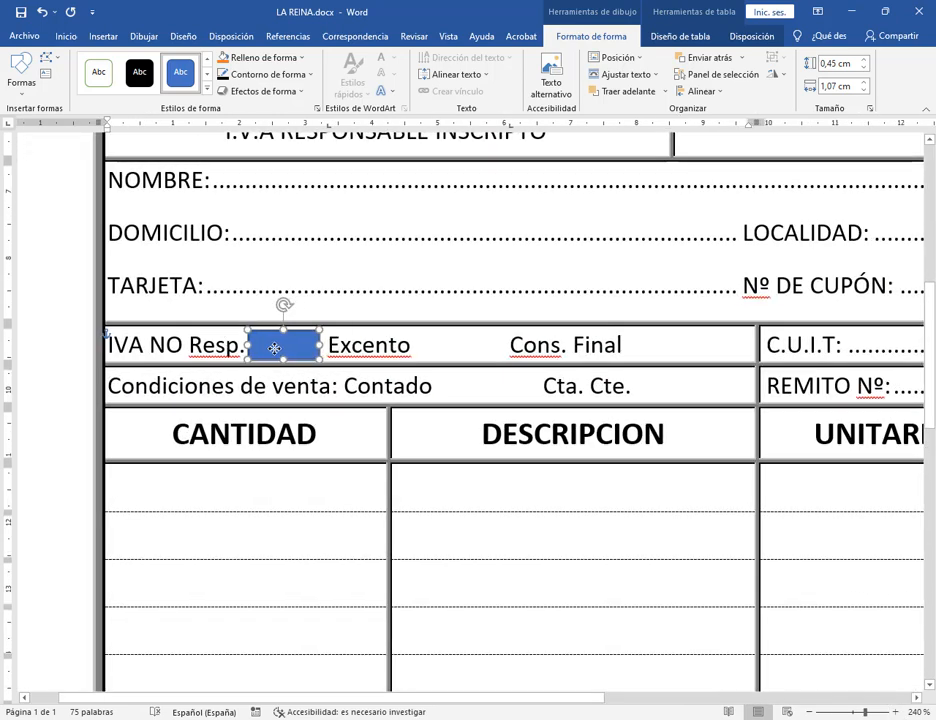
left_click_drag(318, 357, 292, 348)
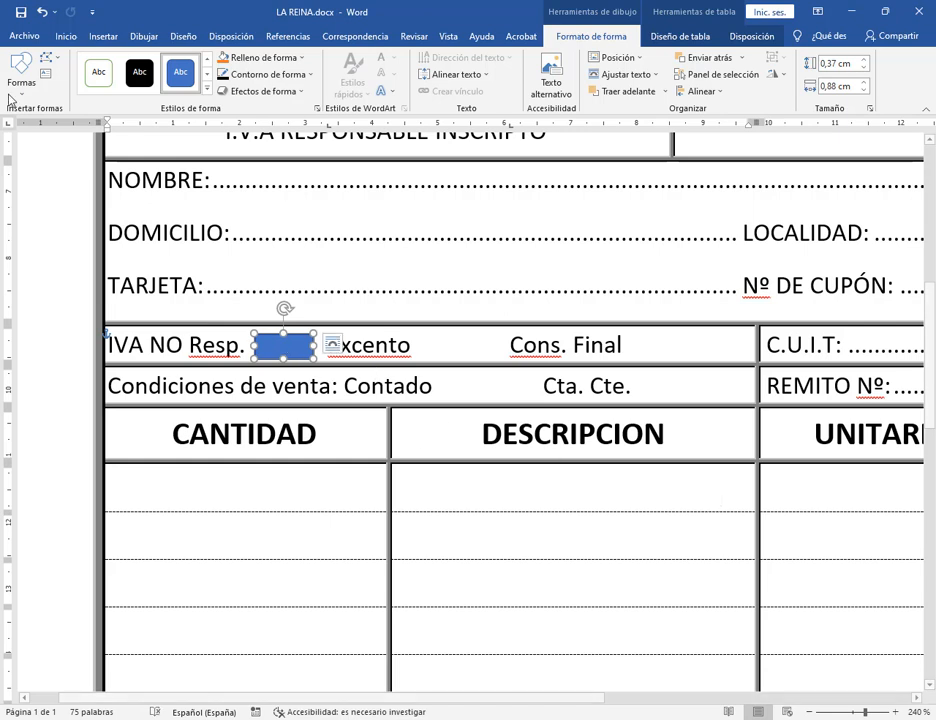
Copy the rectangle and place a pasted copy between Excento and Cons. Final.
left_click(65, 36)
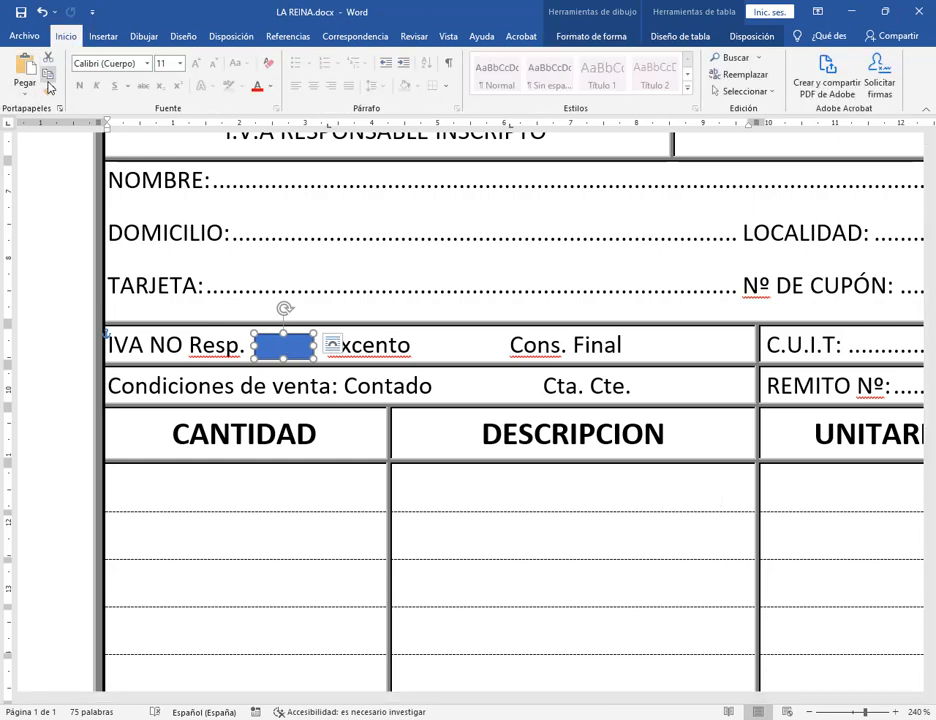
left_click(470, 349)
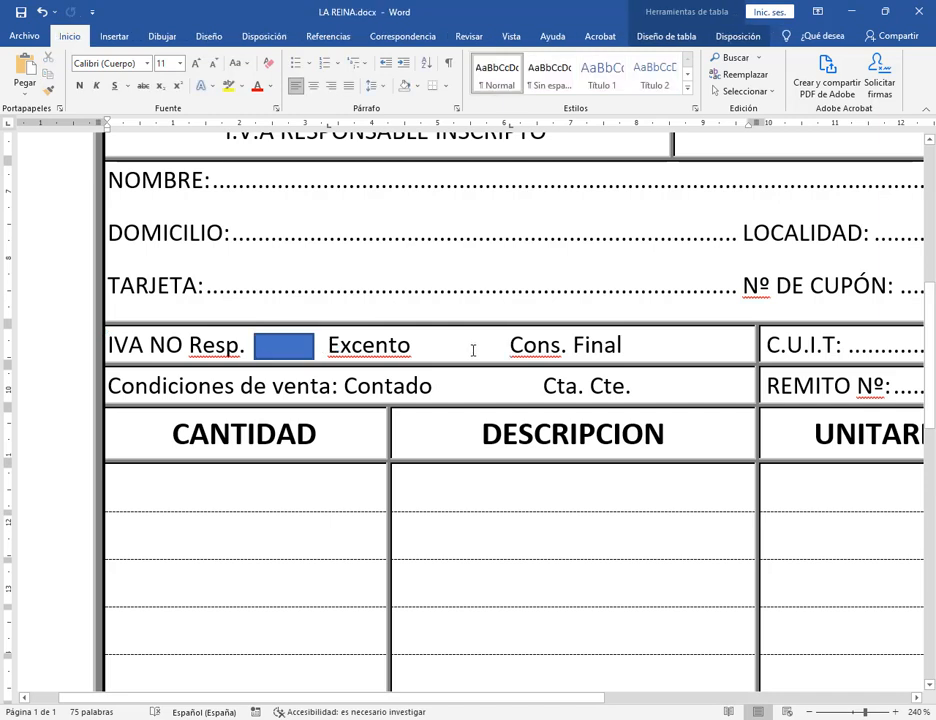
key("ctrl+v")
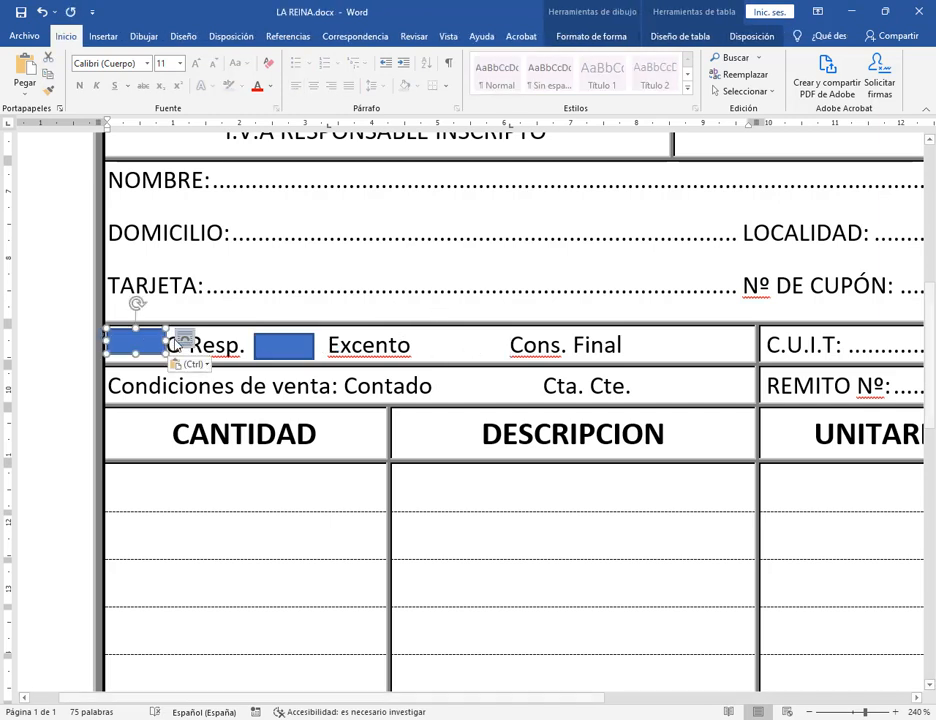
left_click_drag(141, 349, 463, 351)
left_click(681, 350)
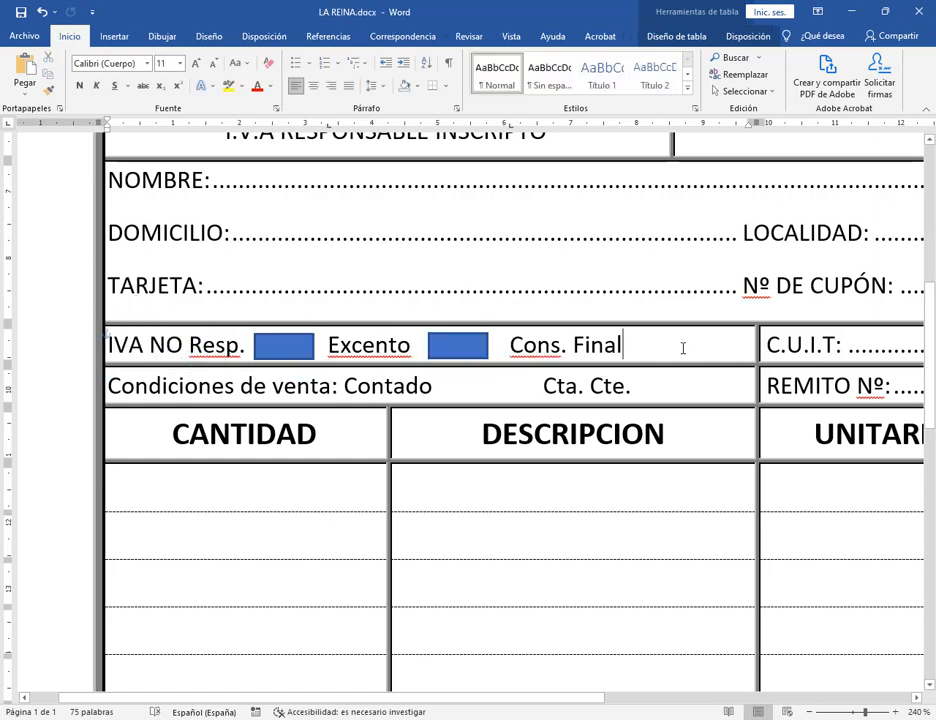
Paste a second copy after Cons. Final and shift Cons. Final further right.
key("ctrl+v")
left_click_drag(121, 343, 679, 344)
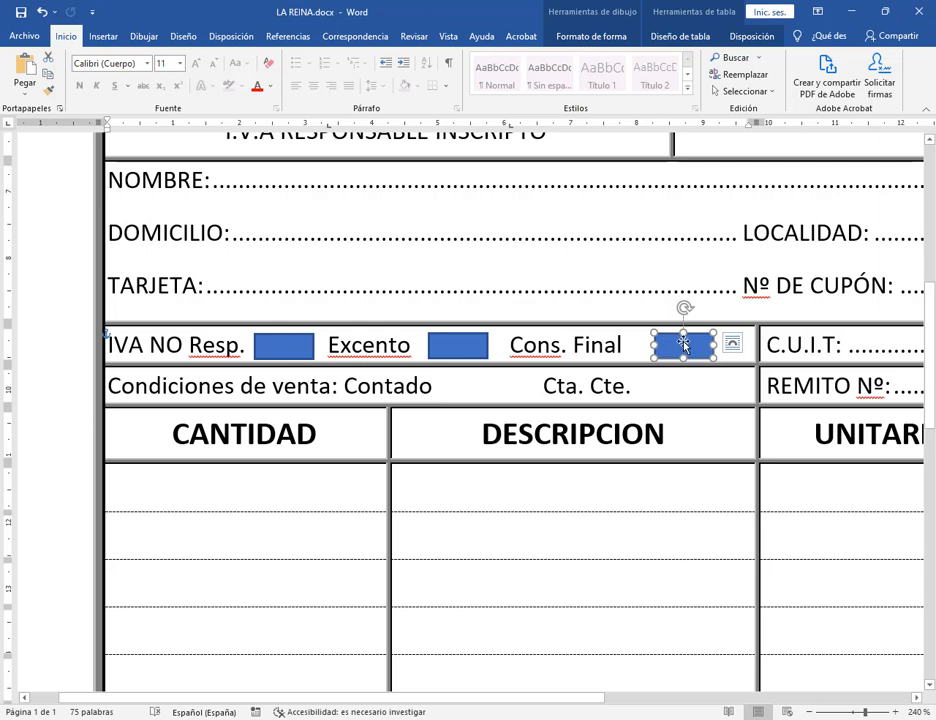
left_click_drag(679, 343, 676, 344)
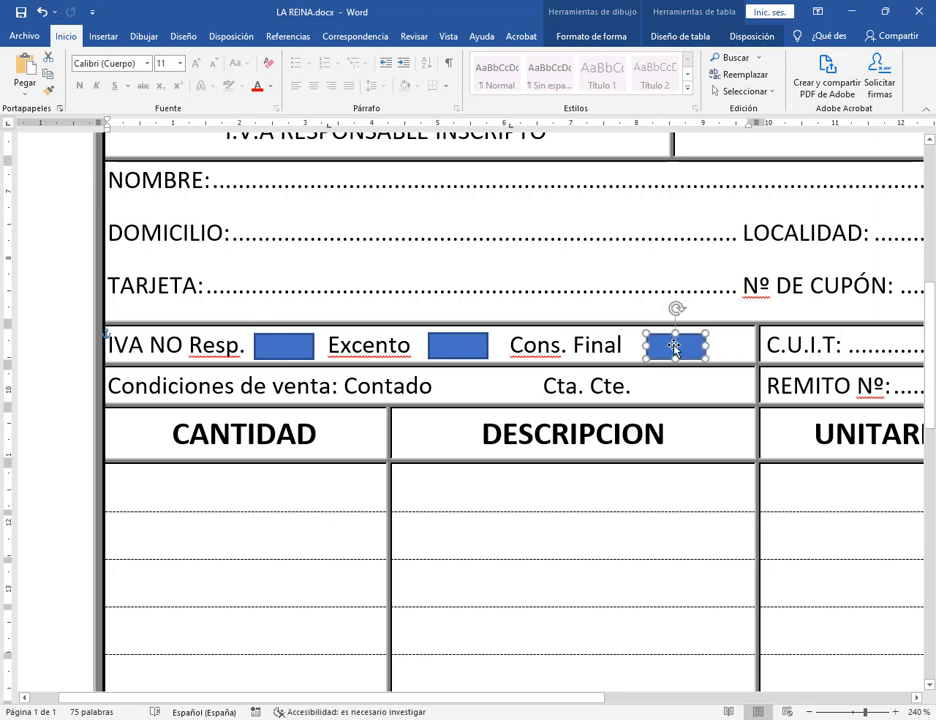
left_click(514, 344)
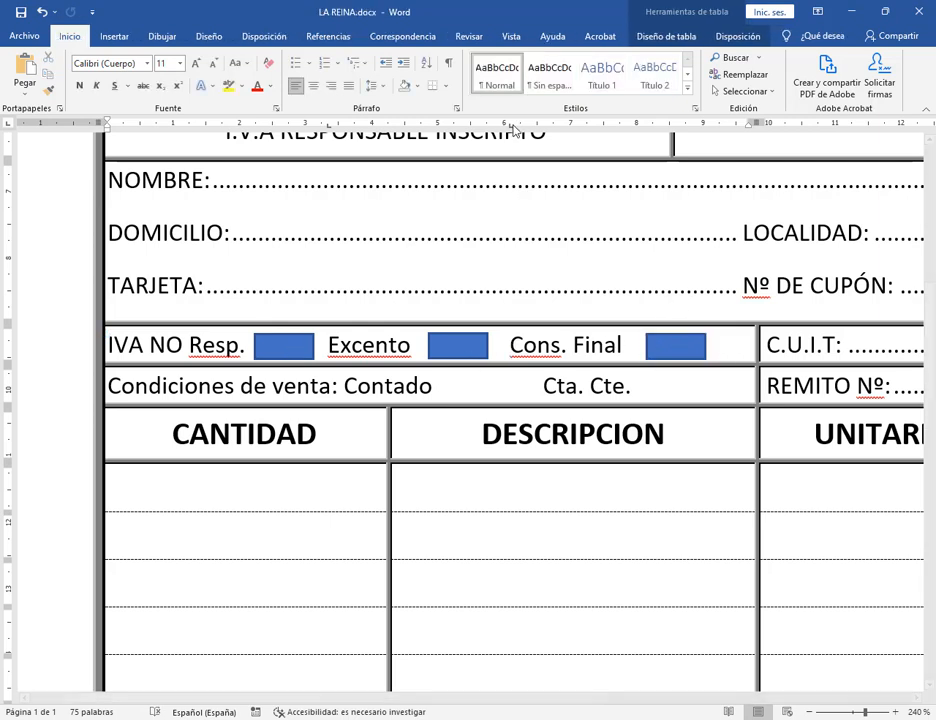
left_click_drag(511, 126, 440, 128)
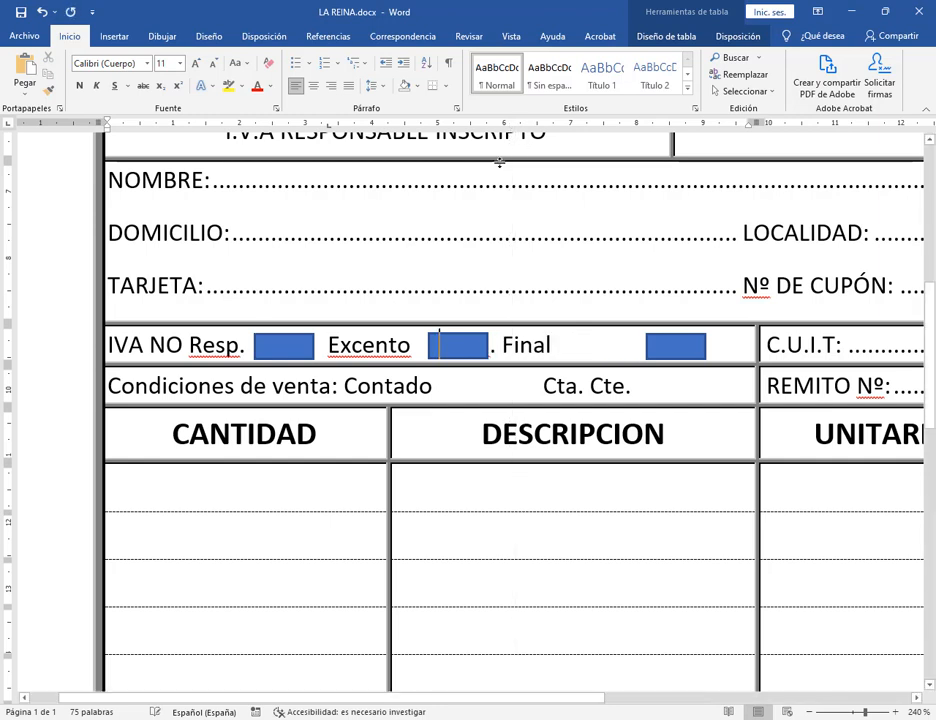
Fine-tune the spacing of Excento, Cons. Final and the box after Excento.
left_click(43, 13)
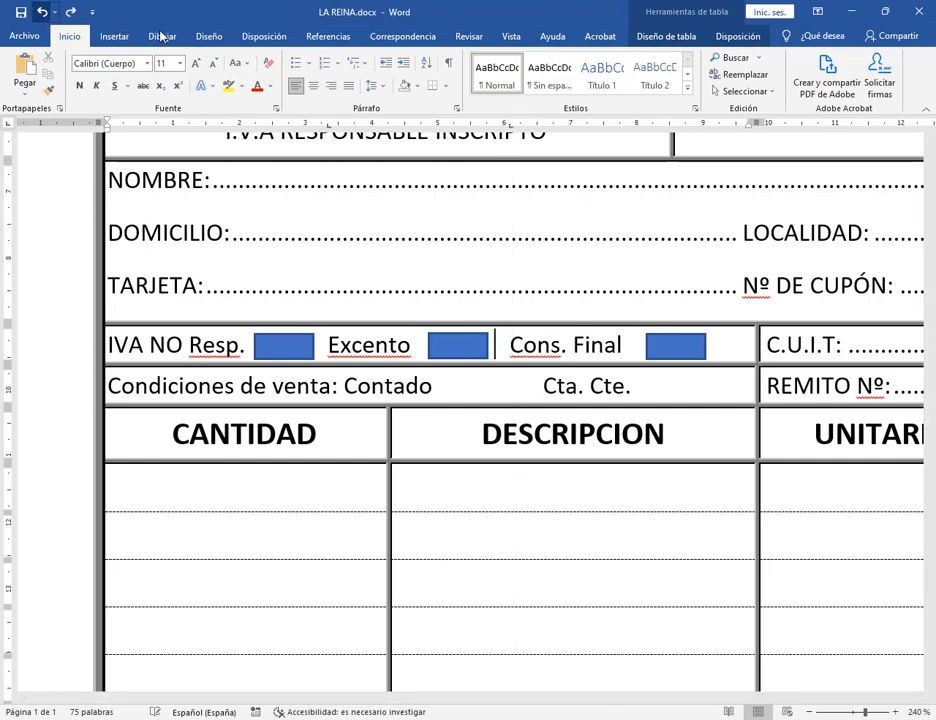
left_click_drag(511, 127, 521, 129)
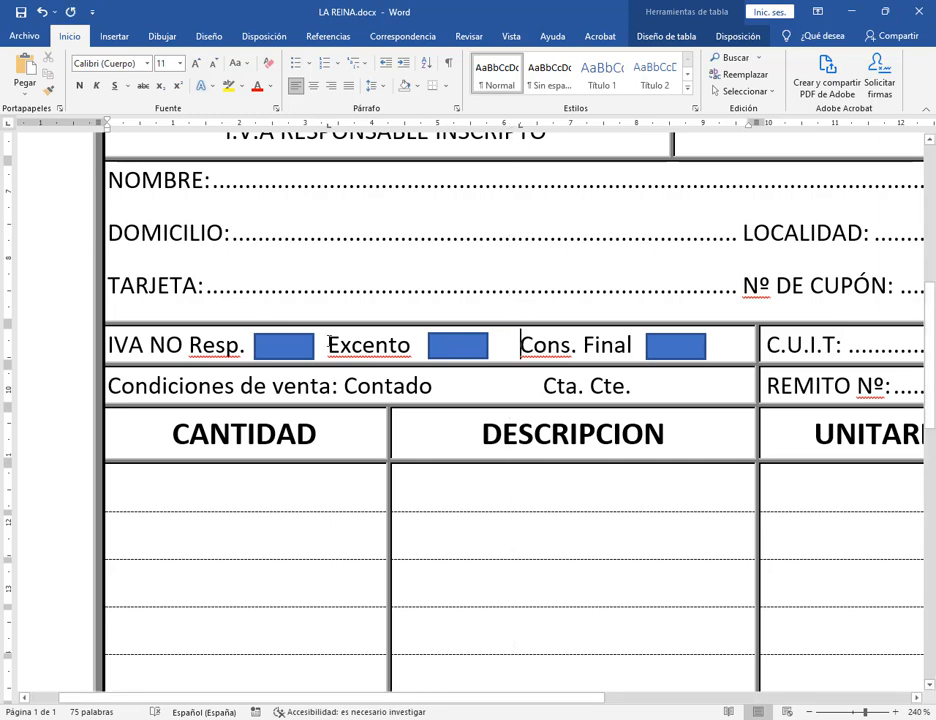
left_click(471, 348)
key("Right")
key("Right")
key("Right")
key("Right")
key("Right")
key("Right")
key("Right")
key("Right")
key("Right")
key("Right")
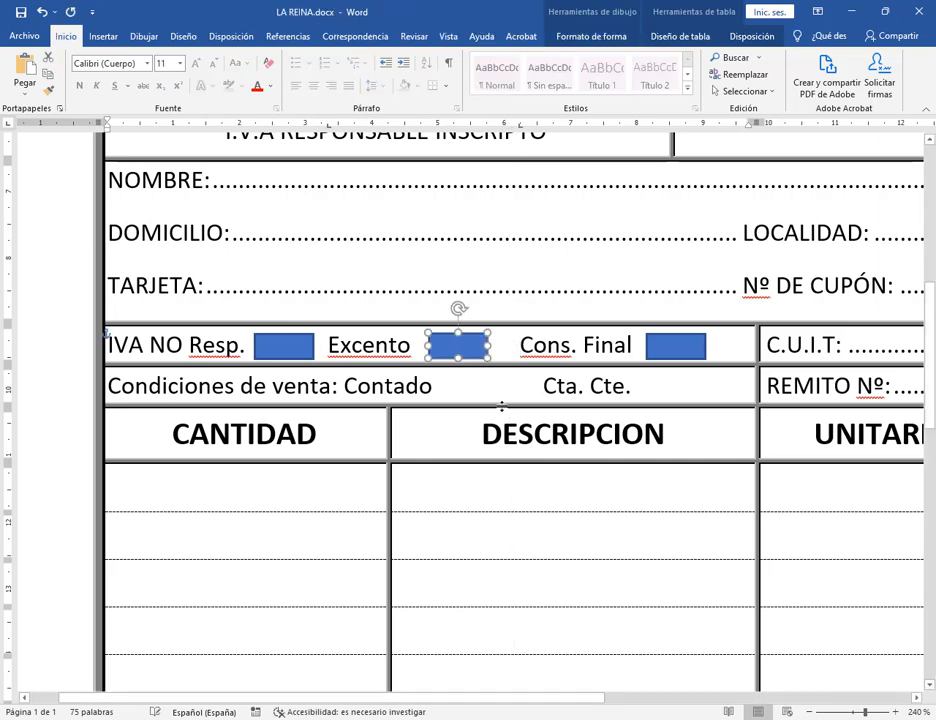
key("Left")
key("Left")
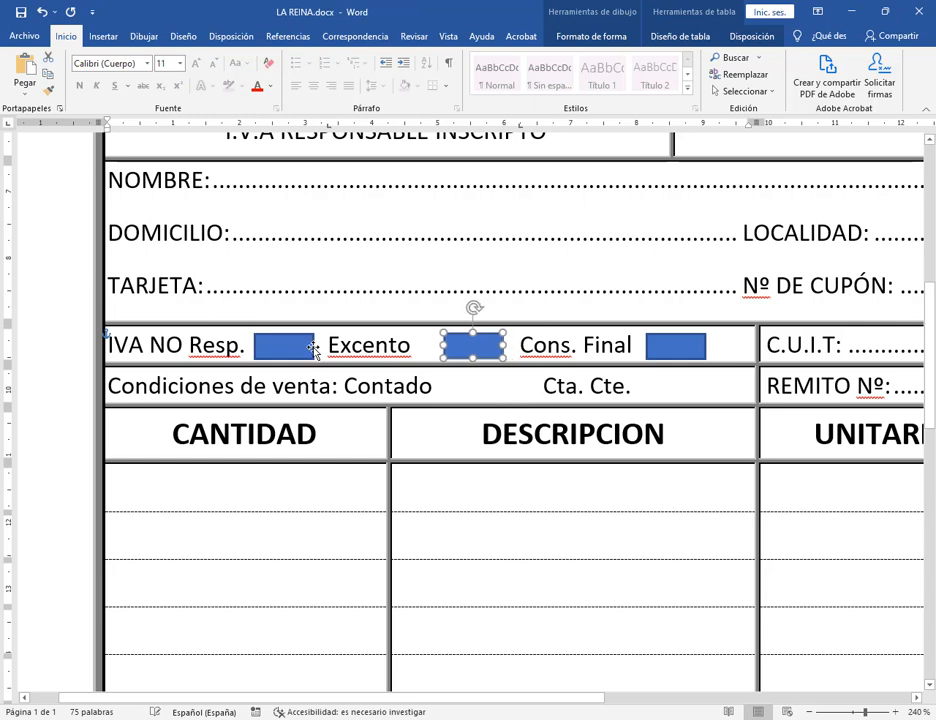
left_click(327, 345)
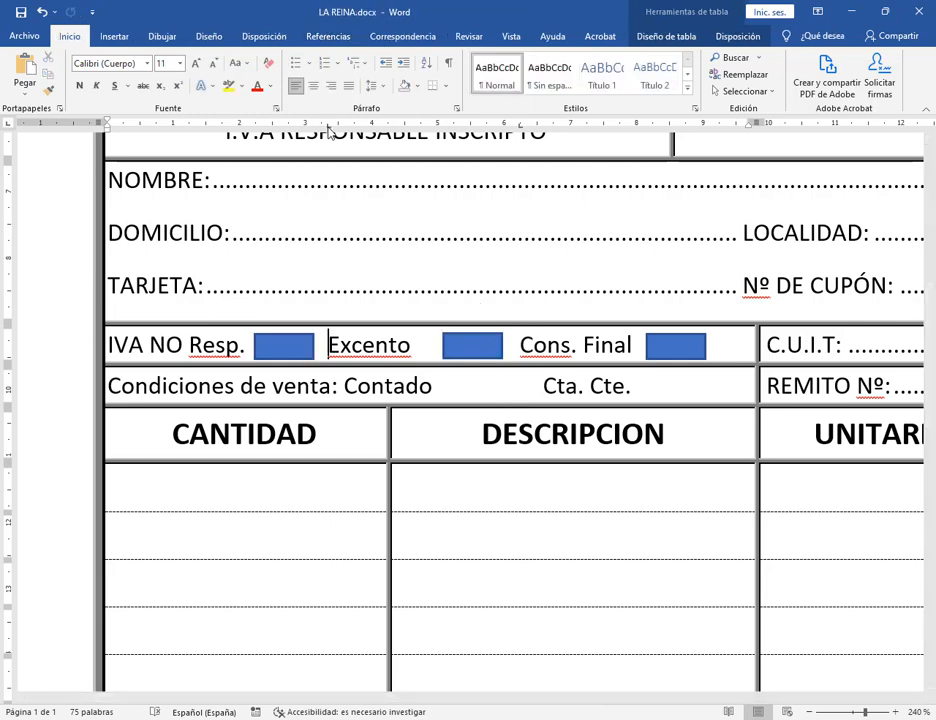
left_click_drag(328, 126, 338, 126)
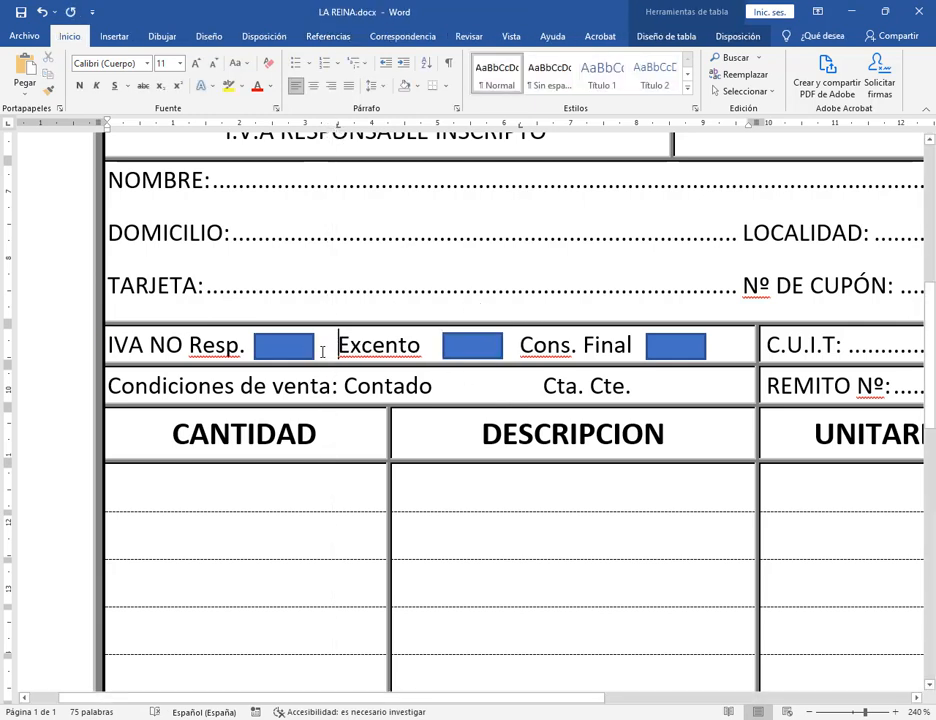
left_click(463, 355)
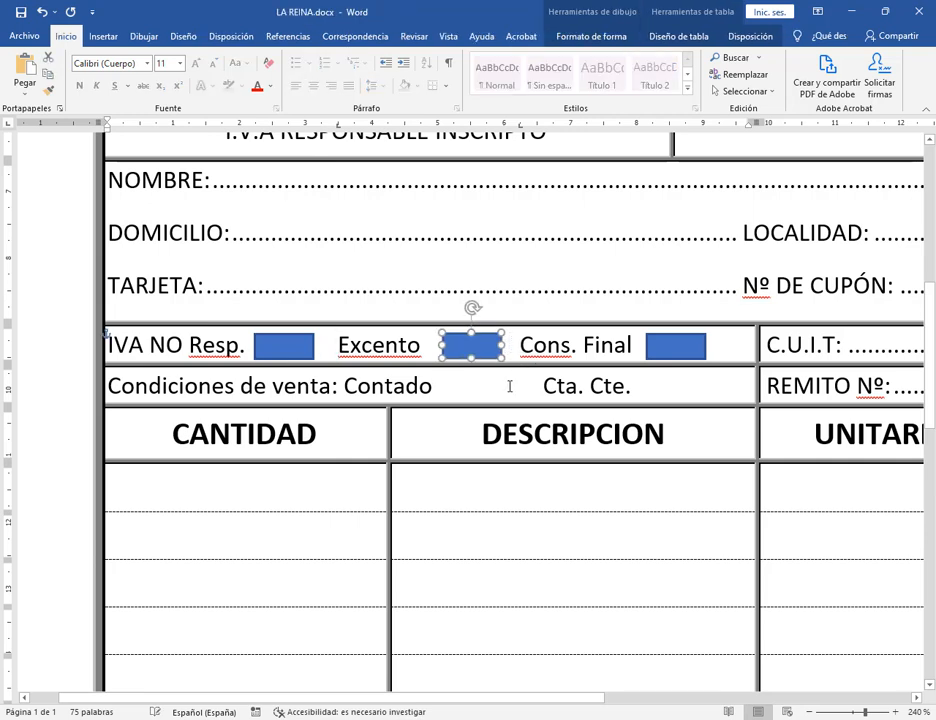
key("Left")
key("Left")
key("Left")
key("Left")
key("Left")
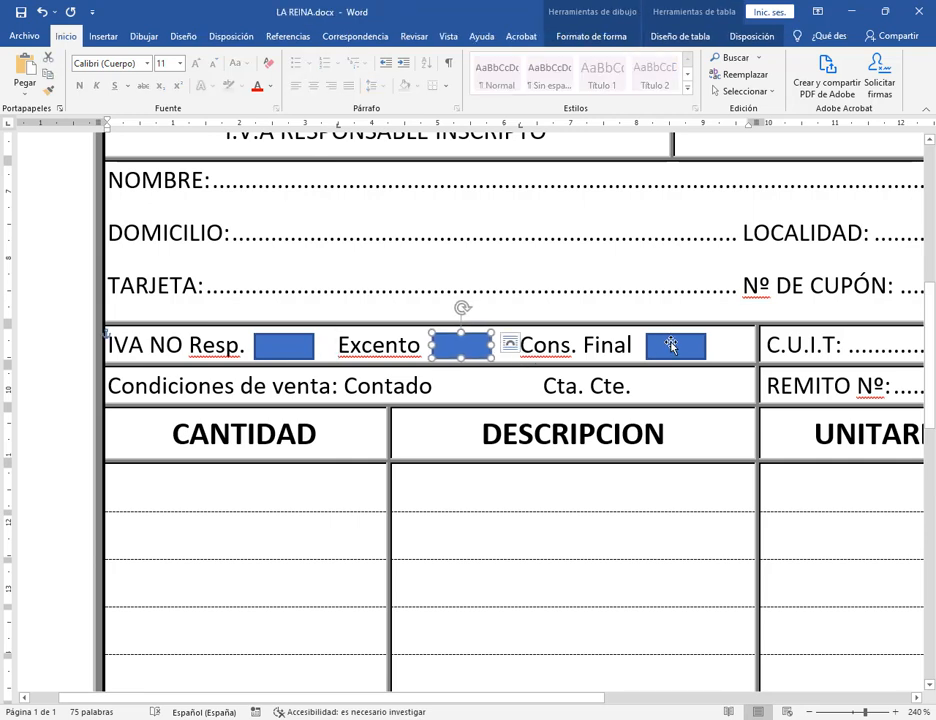
Give all three IVA boxes a white fill and a black outline.
left_click(669, 344)
left_click(455, 347, "shift")
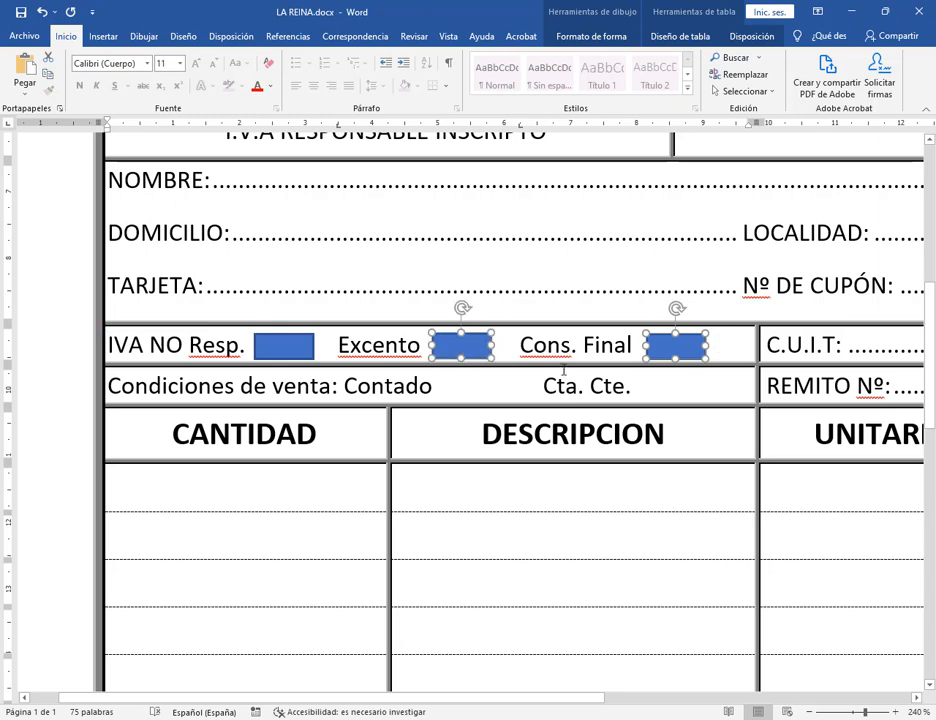
left_click(291, 355, "shift")
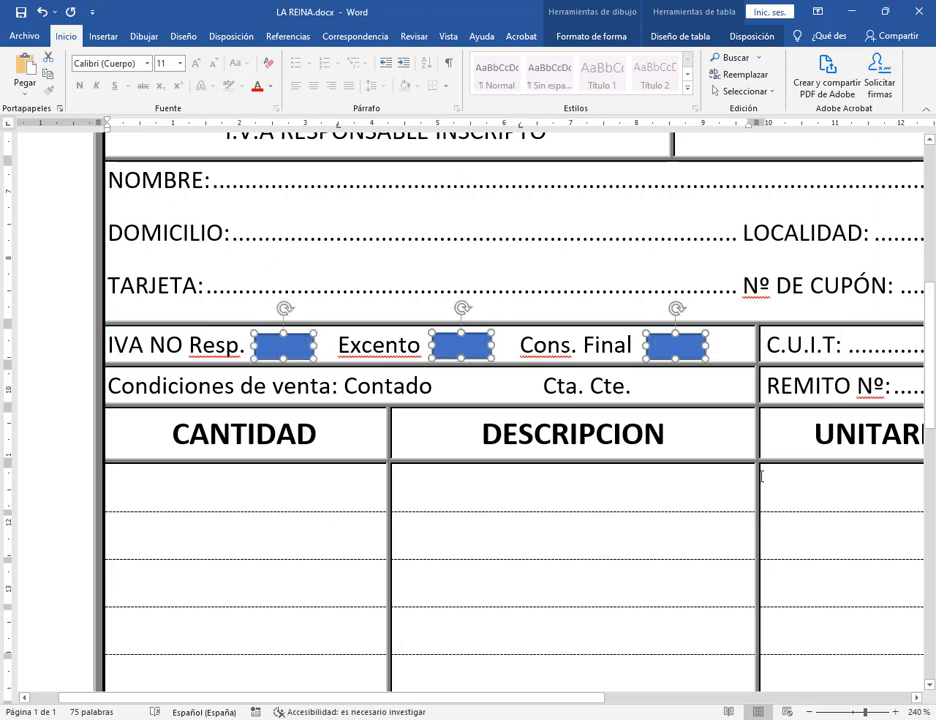
left_click(700, 520)
left_click(679, 344)
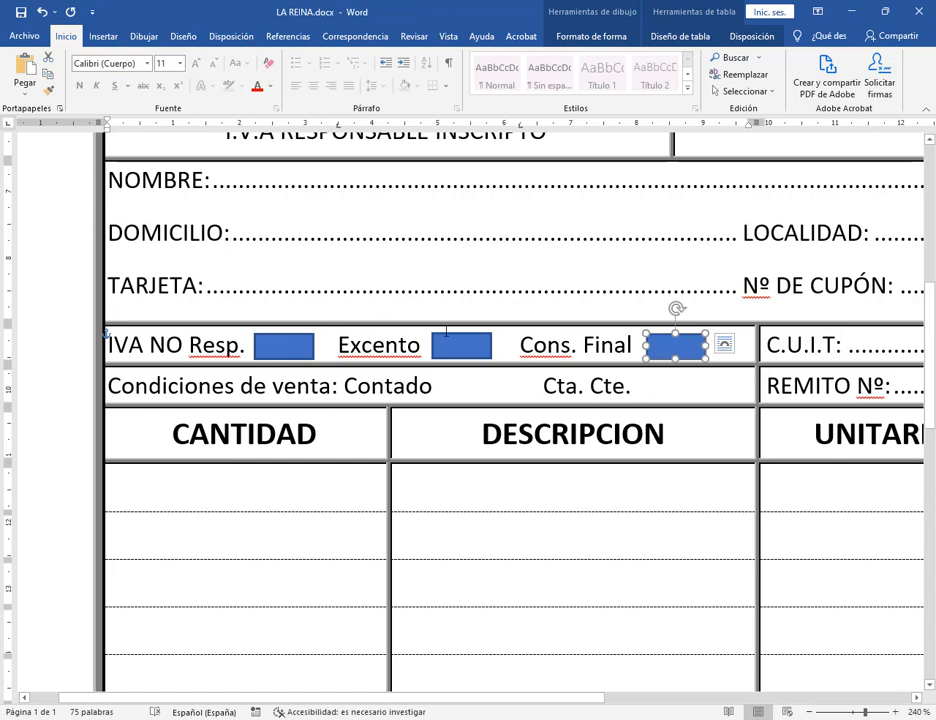
left_click(462, 344, "shift")
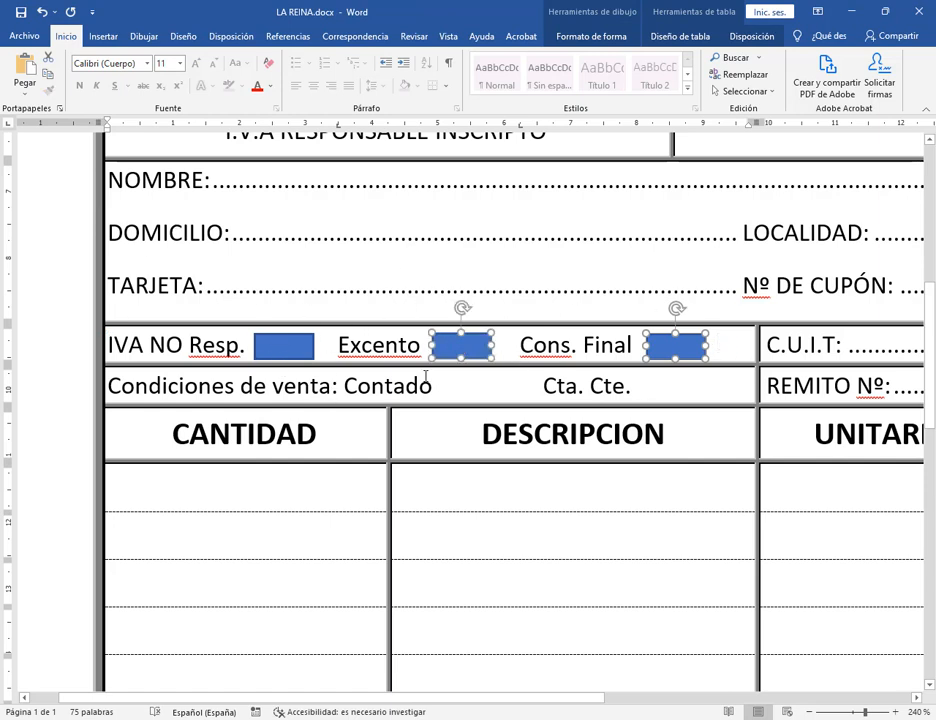
left_click(290, 345, "shift")
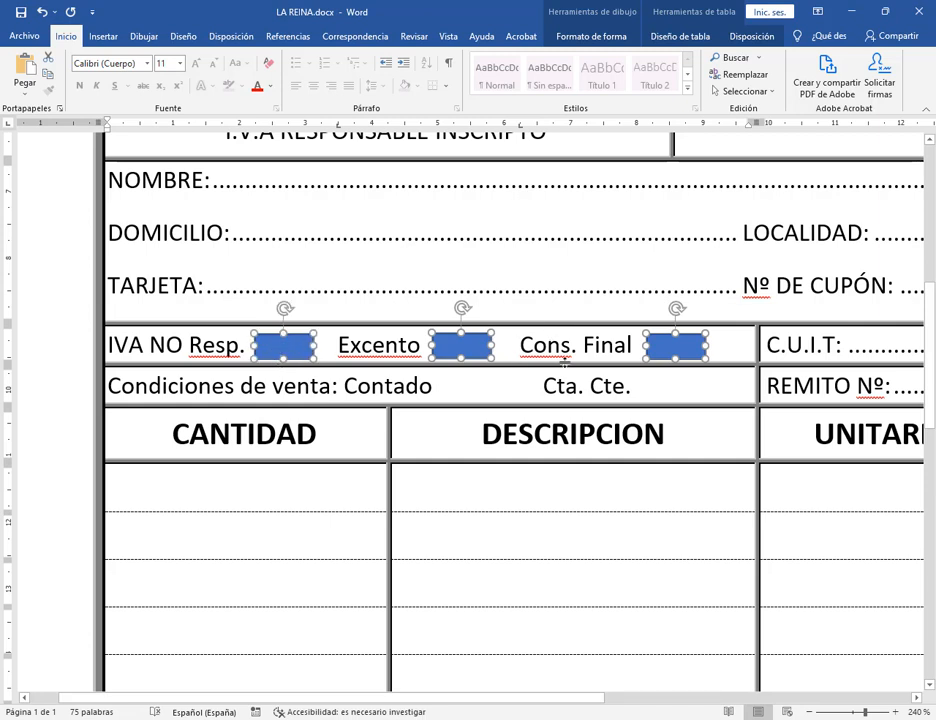
left_click(588, 37)
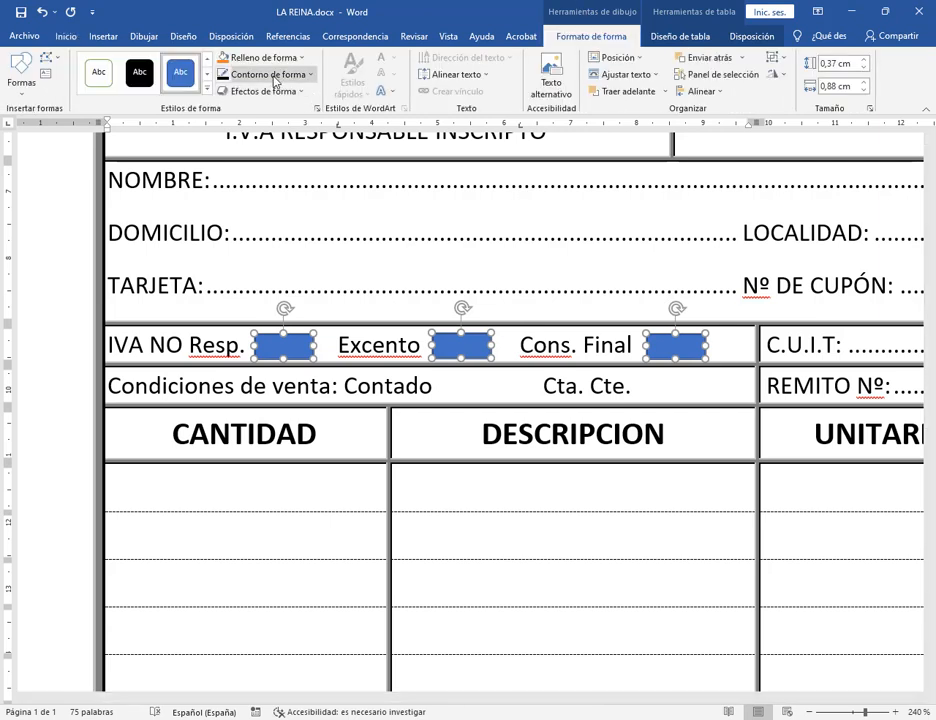
left_click(276, 60)
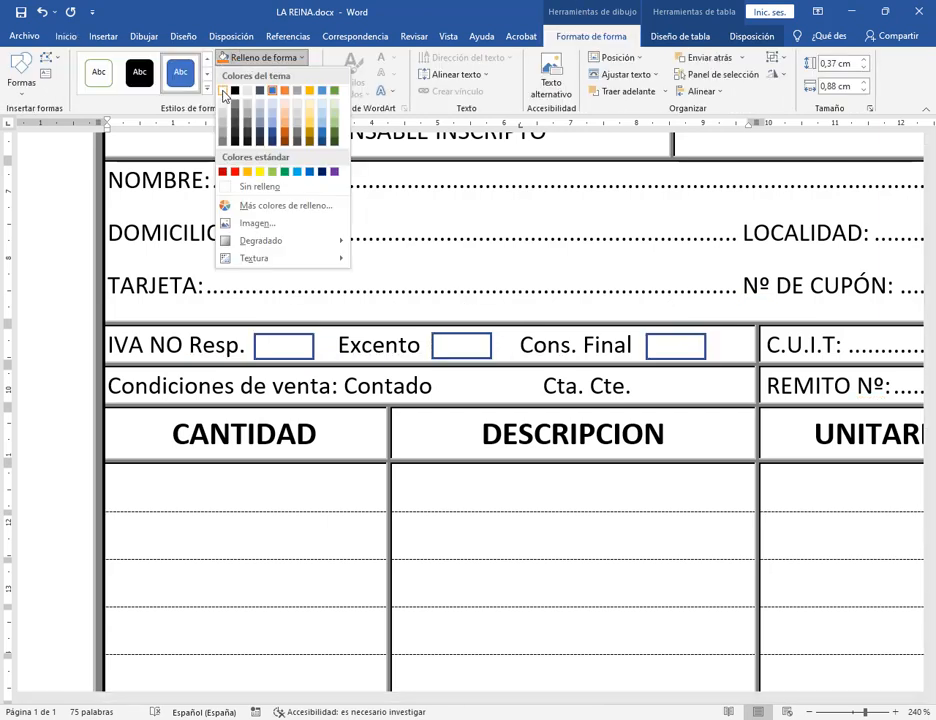
left_click(223, 92)
left_click(240, 75)
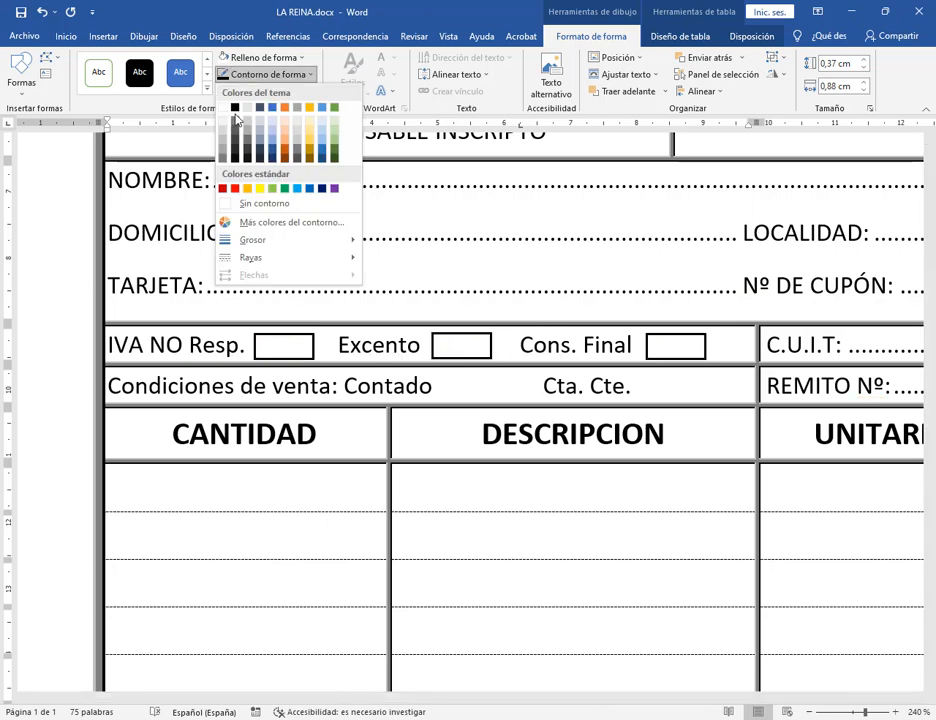
left_click(237, 113)
left_click(716, 432)
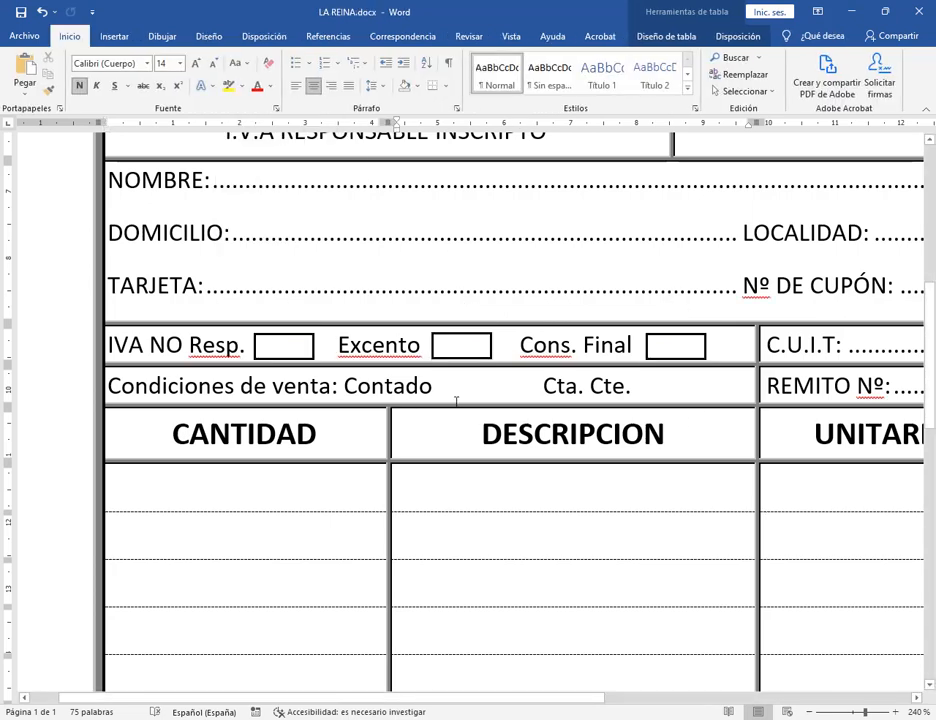
Paste a copy of the box into the Condiciones row just after Contado.
left_click(303, 344)
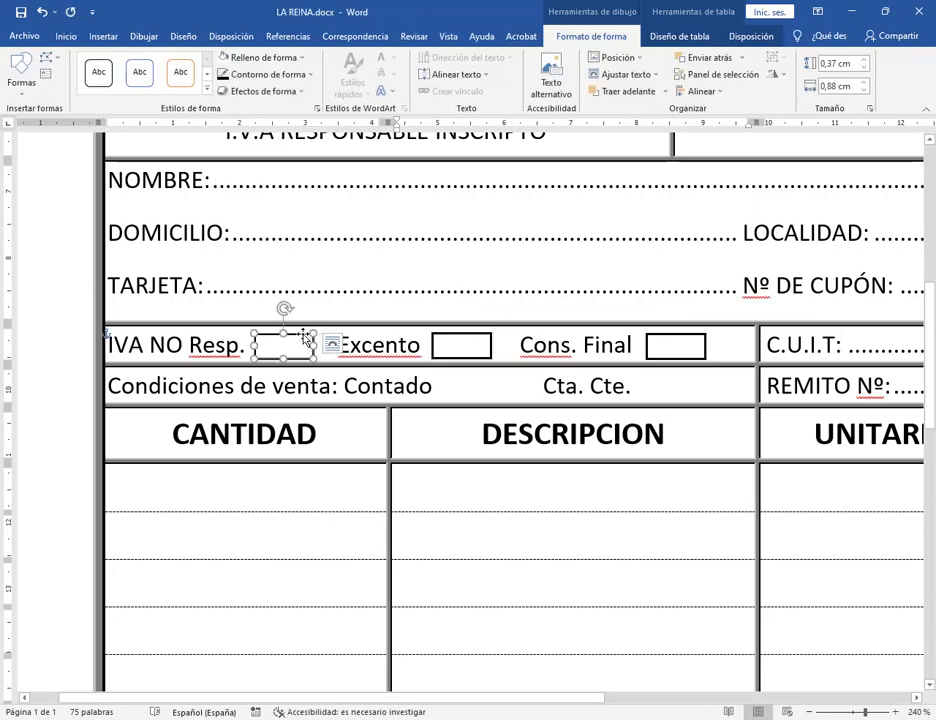
left_click(491, 394)
key("ctrl+v")
left_click_drag(130, 389, 476, 389)
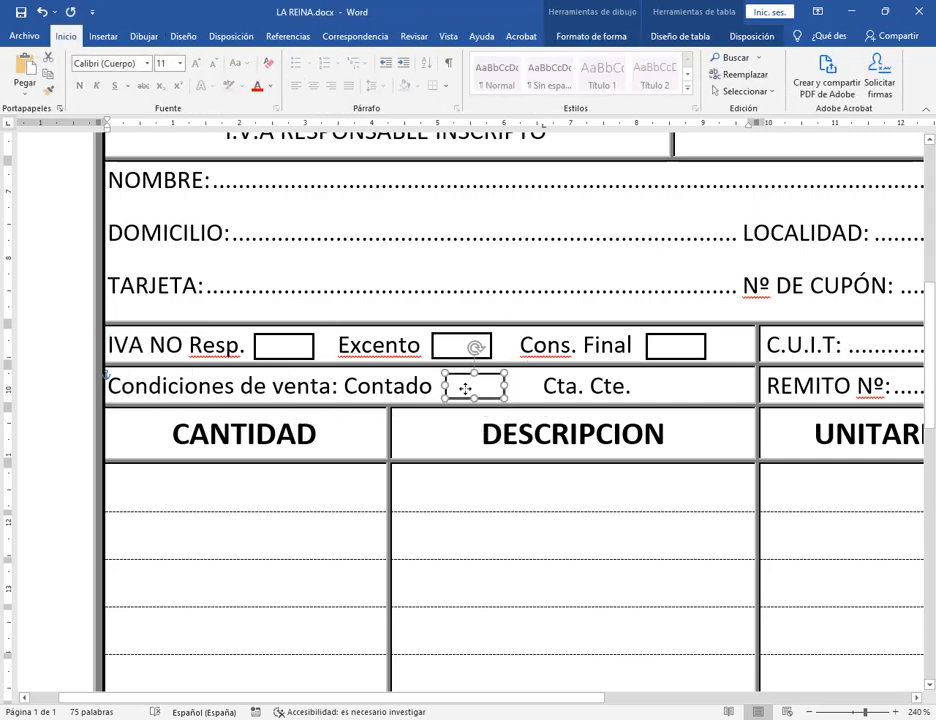
key("ctrl+z")
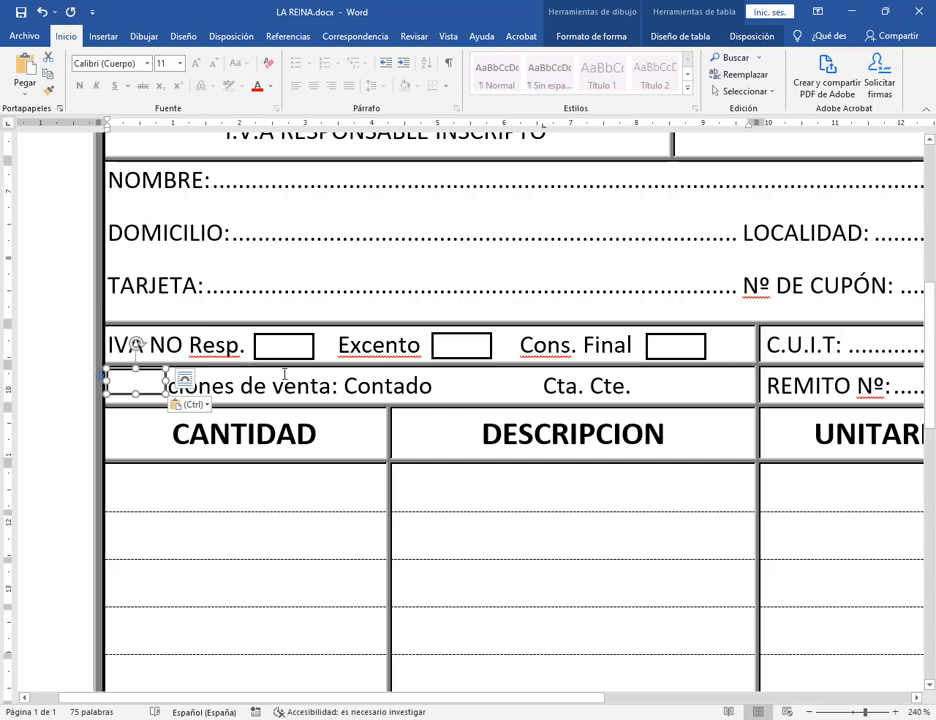
key("ctrl+y")
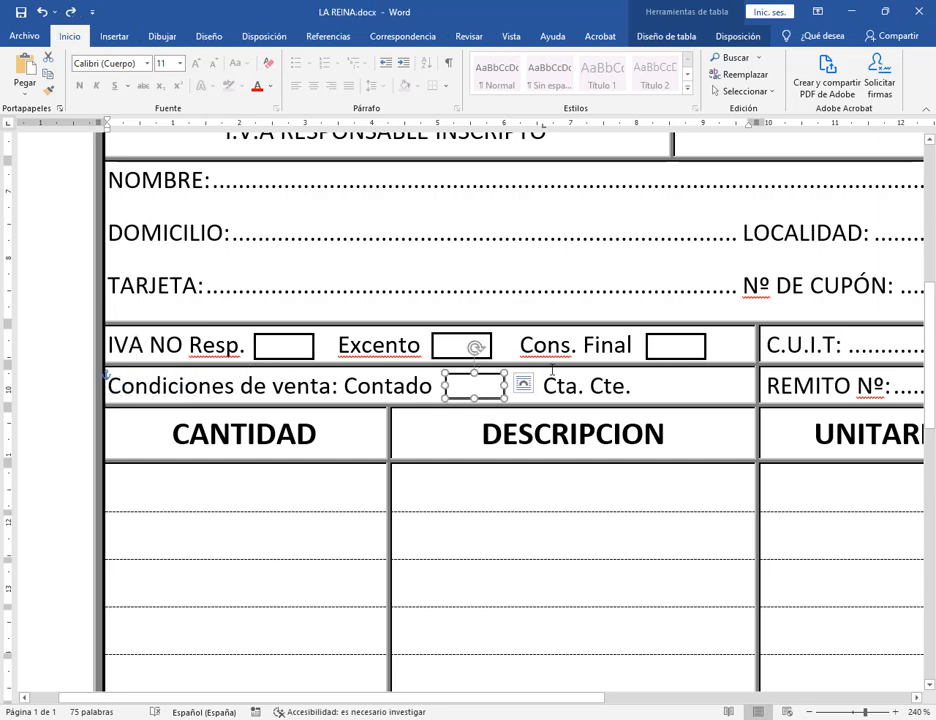
left_click(680, 390)
Paste another box next to Cta. Cte. and save the document.
key("ctrl+v")
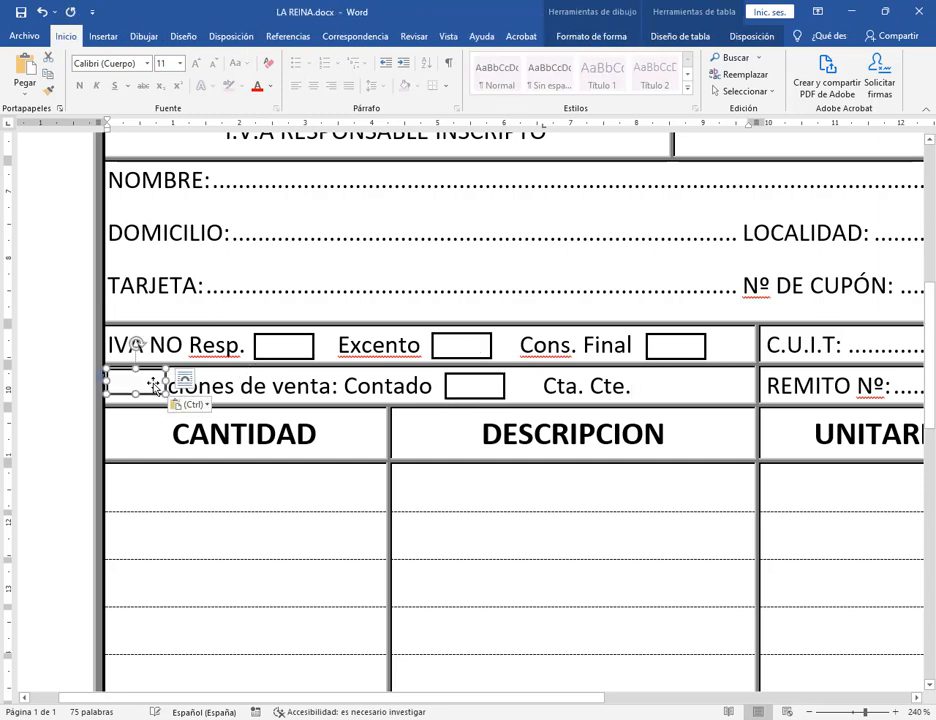
left_click_drag(161, 385, 690, 386)
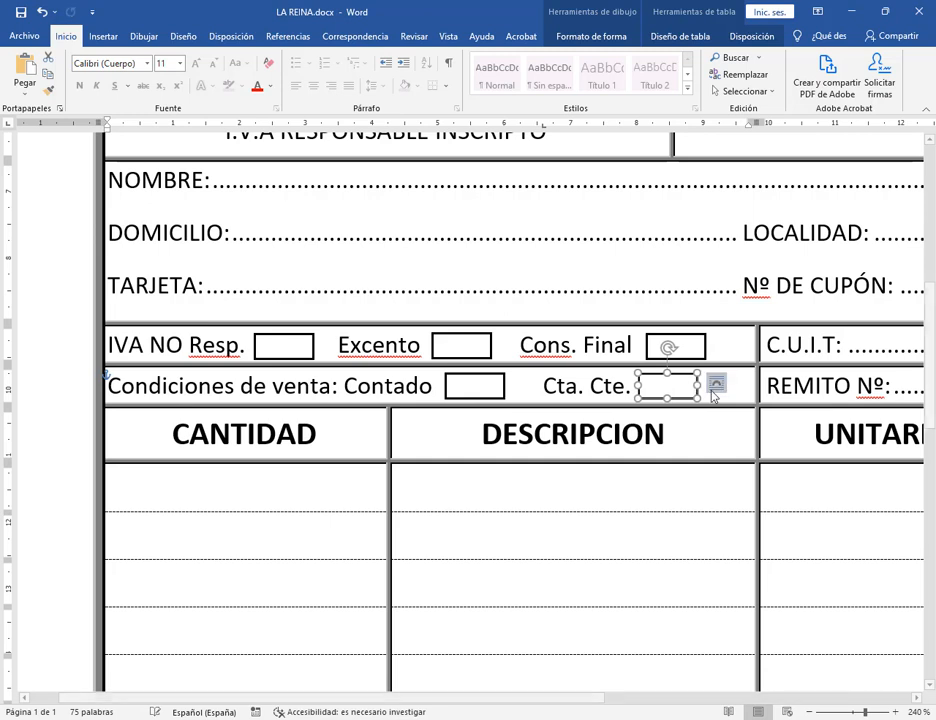
left_click(714, 392)
left_click(688, 447)
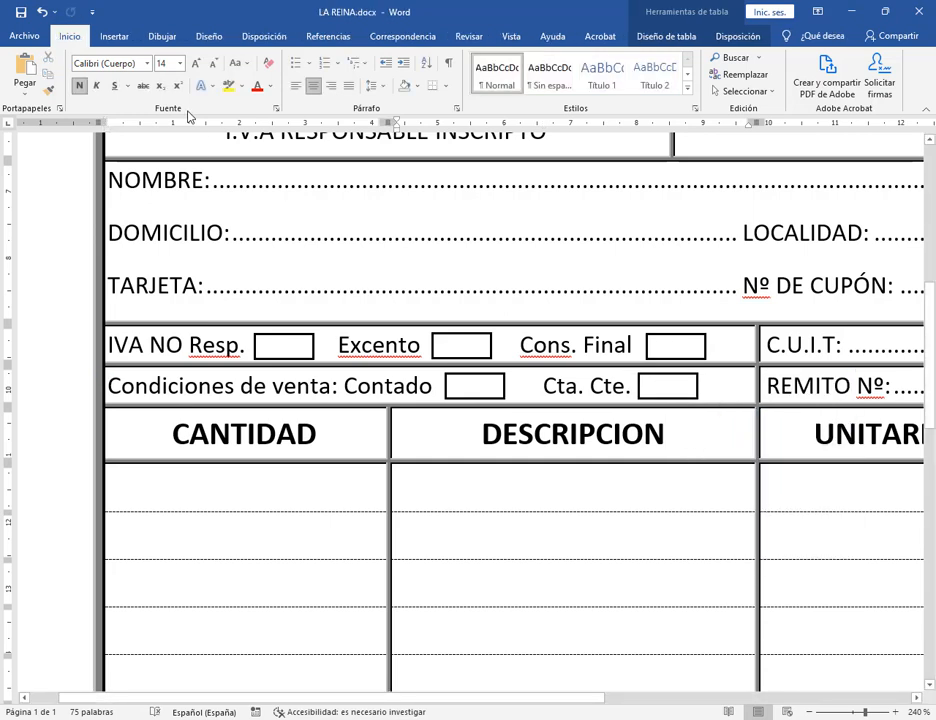
left_click(21, 13)
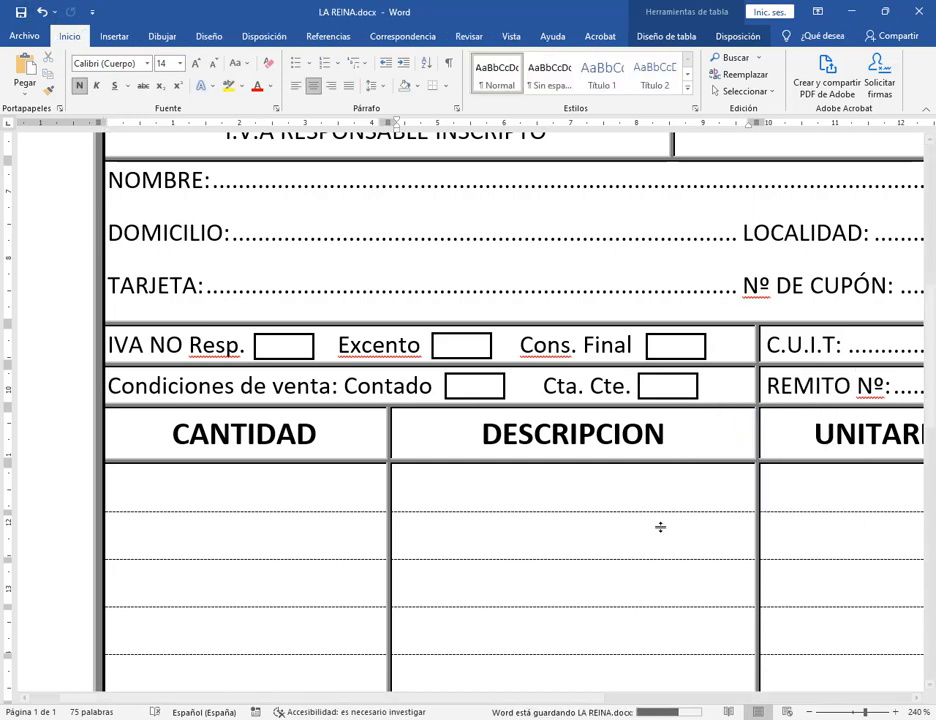
left_click(811, 712)
Zoom out to the full page and compare the form against the model PDF.
left_click(811, 712)
left_click(811, 712)
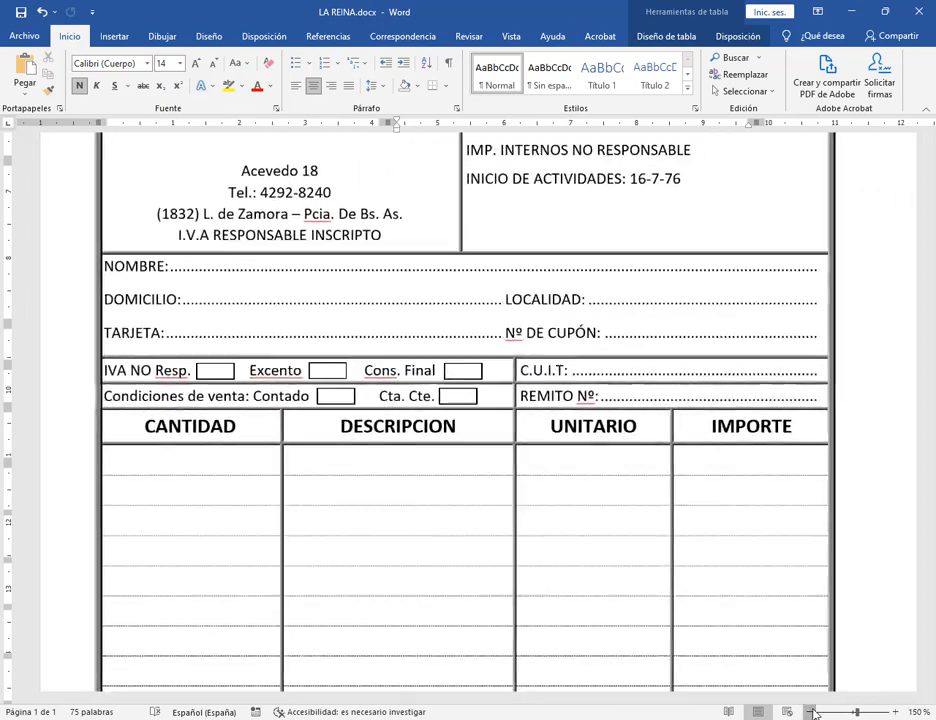
left_click(811, 712)
left_click(811, 712)
left_click(811, 712)
left_click(811, 712)
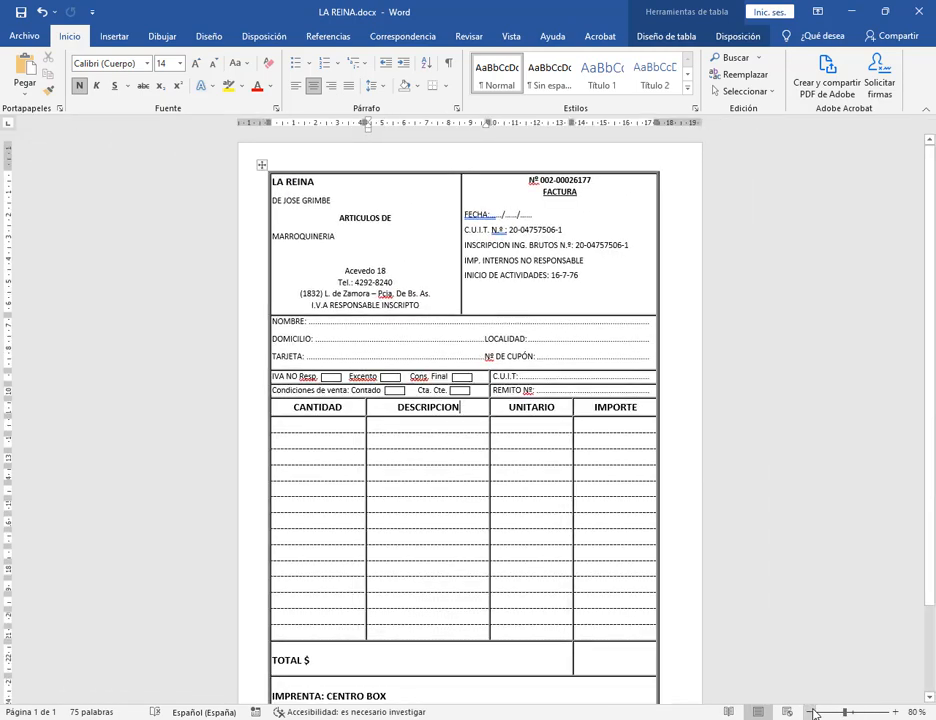
left_click(811, 712)
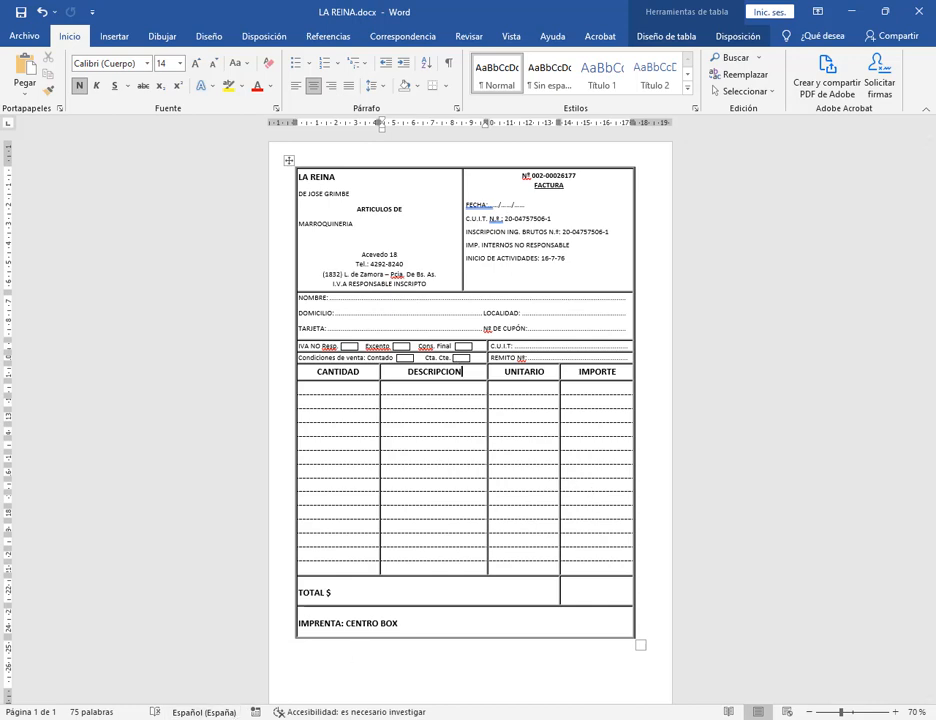
key("alt+Tab")
key("alt+Tab")
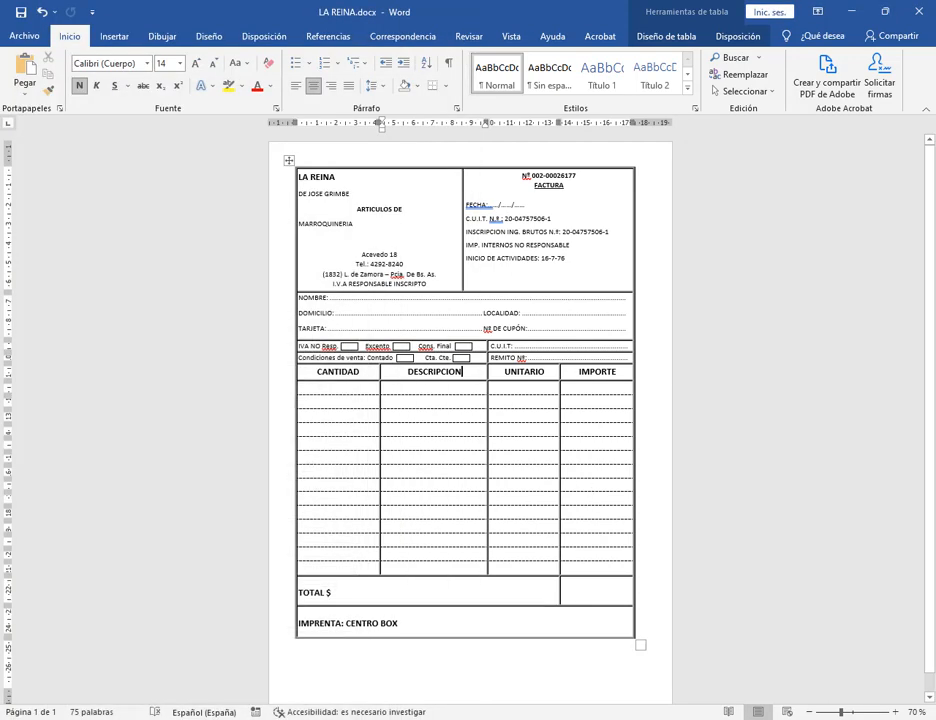
key("alt+Tab")
key("alt+Tab")
left_click(896, 712)
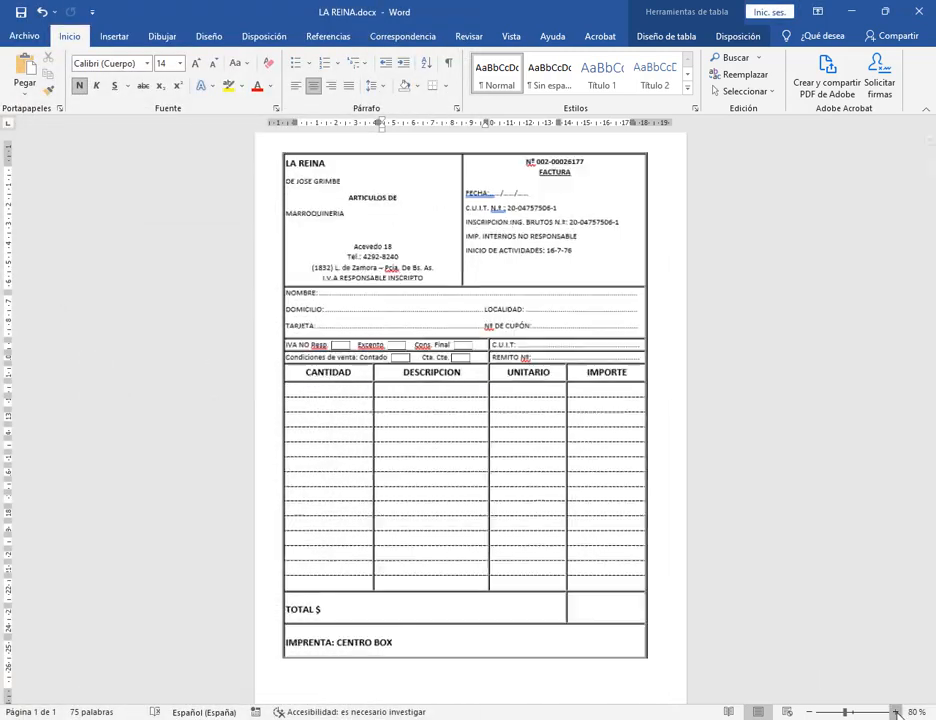
left_click(896, 712)
left_click(896, 712)
left_click(896, 712)
left_click(896, 712)
left_click(896, 712)
left_click(896, 712)
left_click(896, 712)
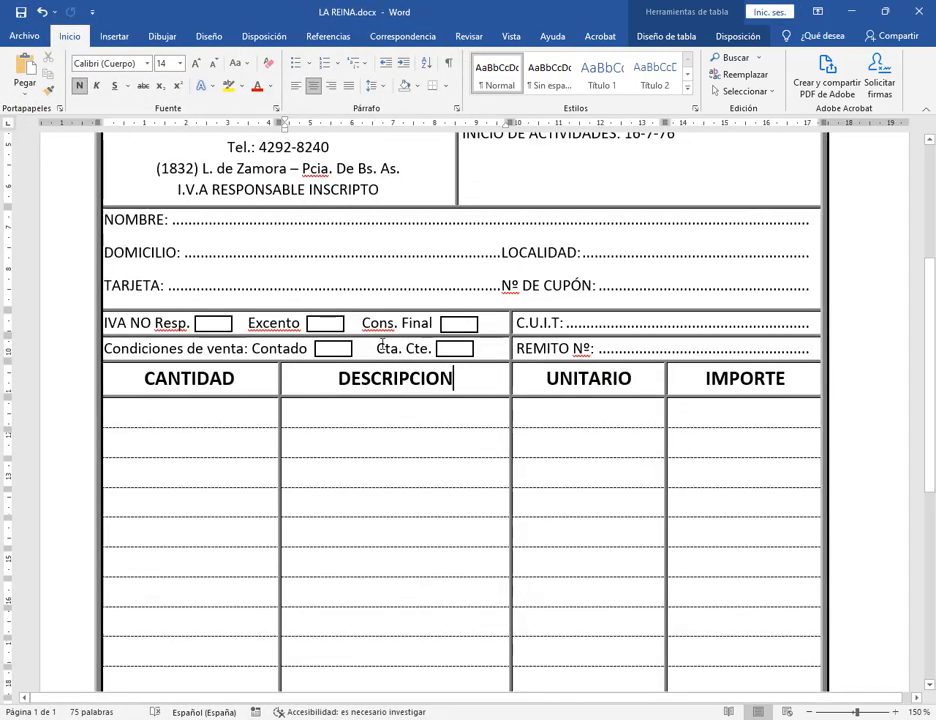
Move the tick box after Cta. Cte. one arrow-key step left, then zoom out.
left_click(376, 347)
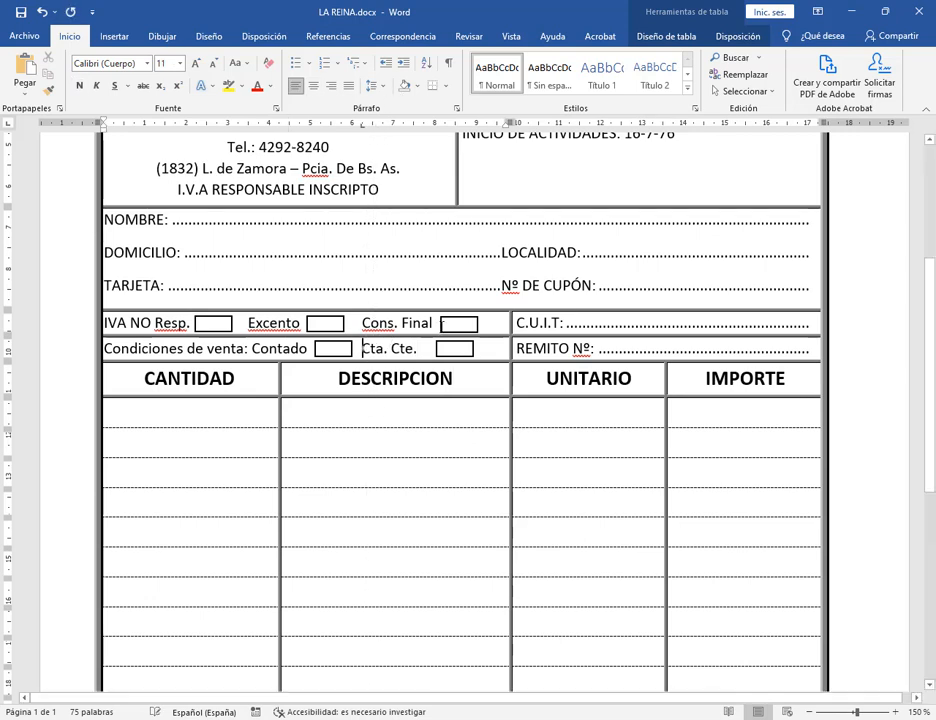
left_click(451, 356)
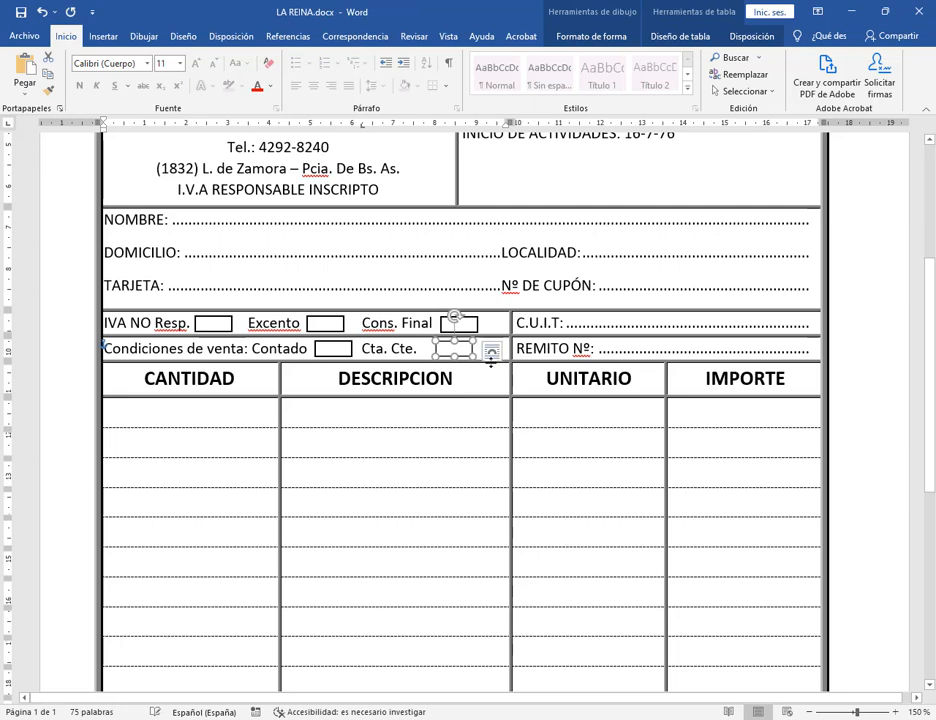
key("Left")
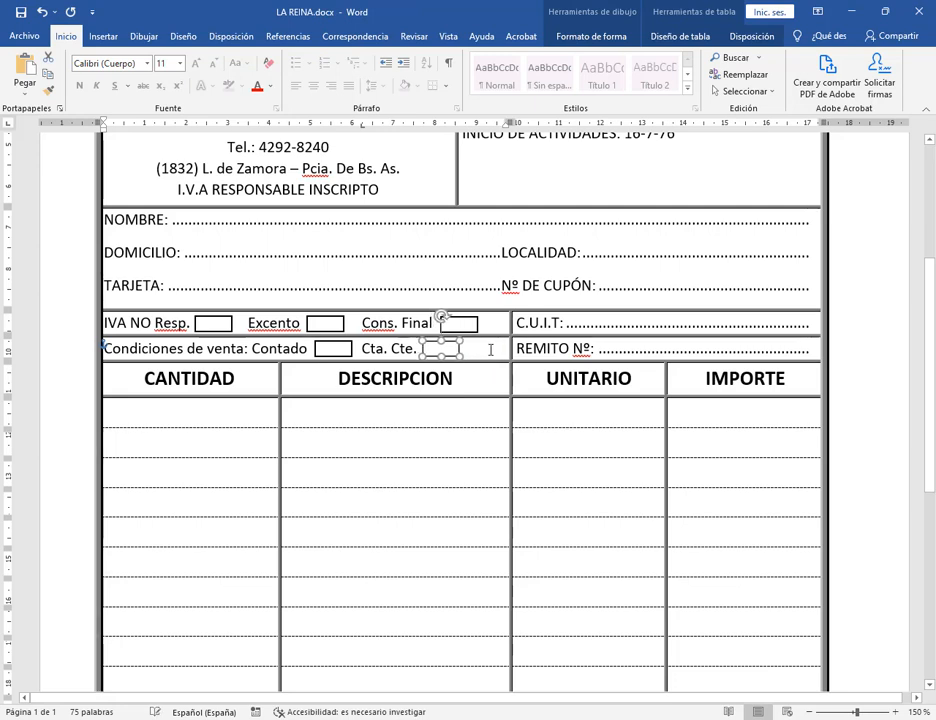
left_click(539, 352)
left_click(866, 262)
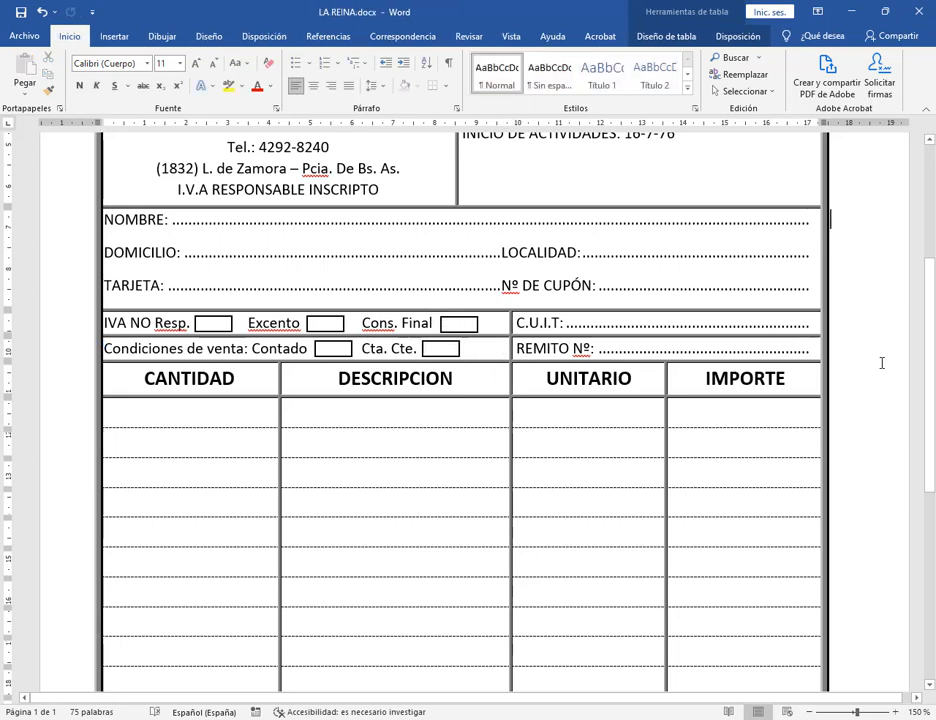
left_click(812, 712)
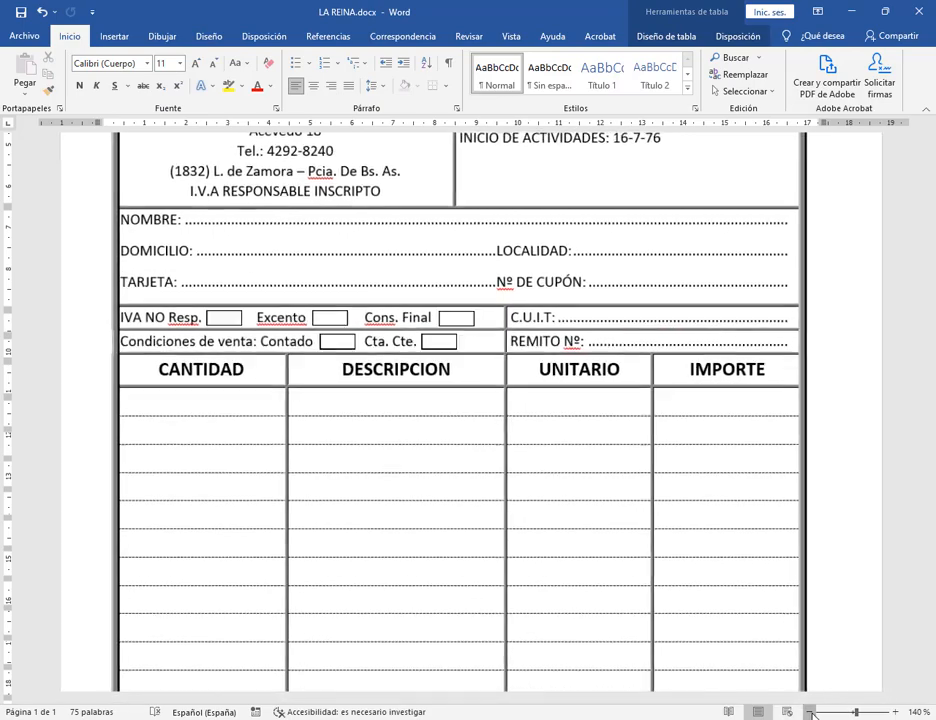
left_click(812, 712)
left_click(812, 712)
left_click(812, 712)
left_click(812, 712)
left_click(812, 712)
left_click(812, 712)
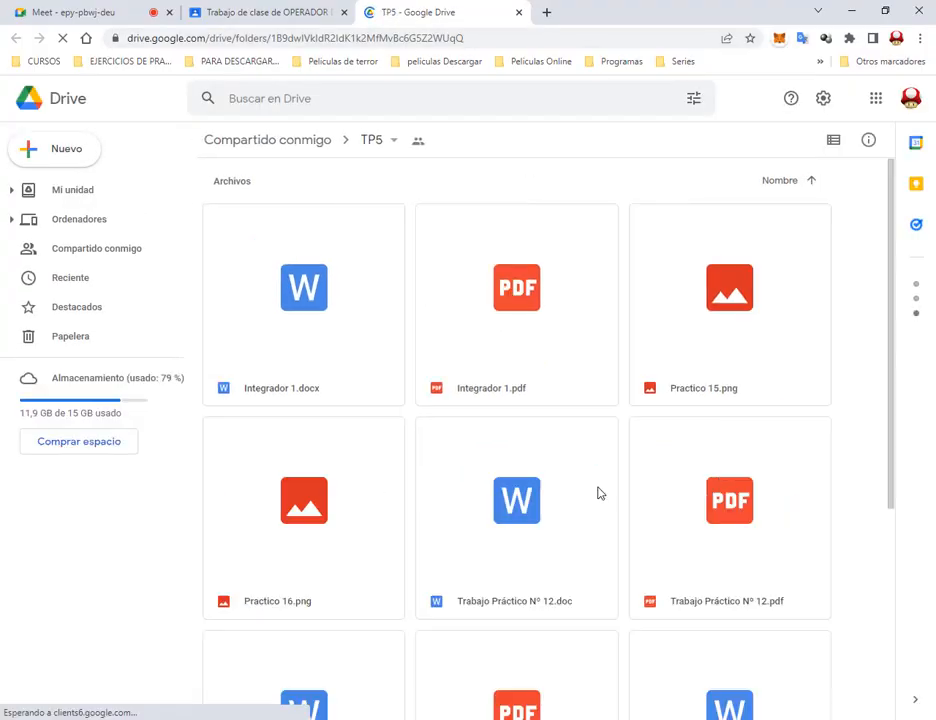
Preview Practico 15.png in the TP5 folder and mark its vaccines table.
scroll(829, 470, "down", 2)
scroll(806, 507, "up", 2)
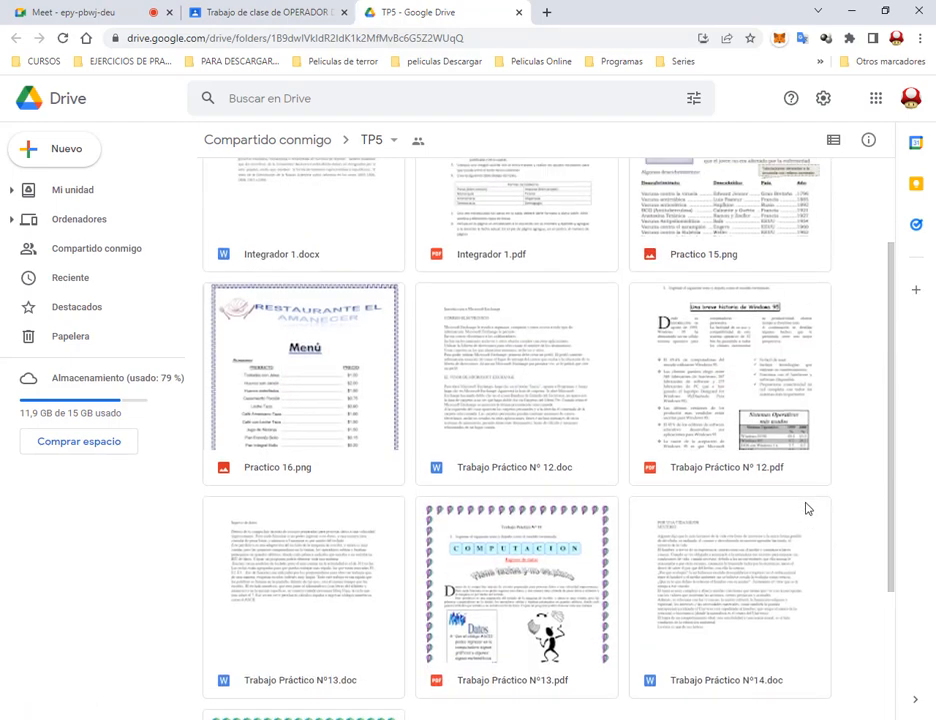
scroll(867, 418, "down", 2)
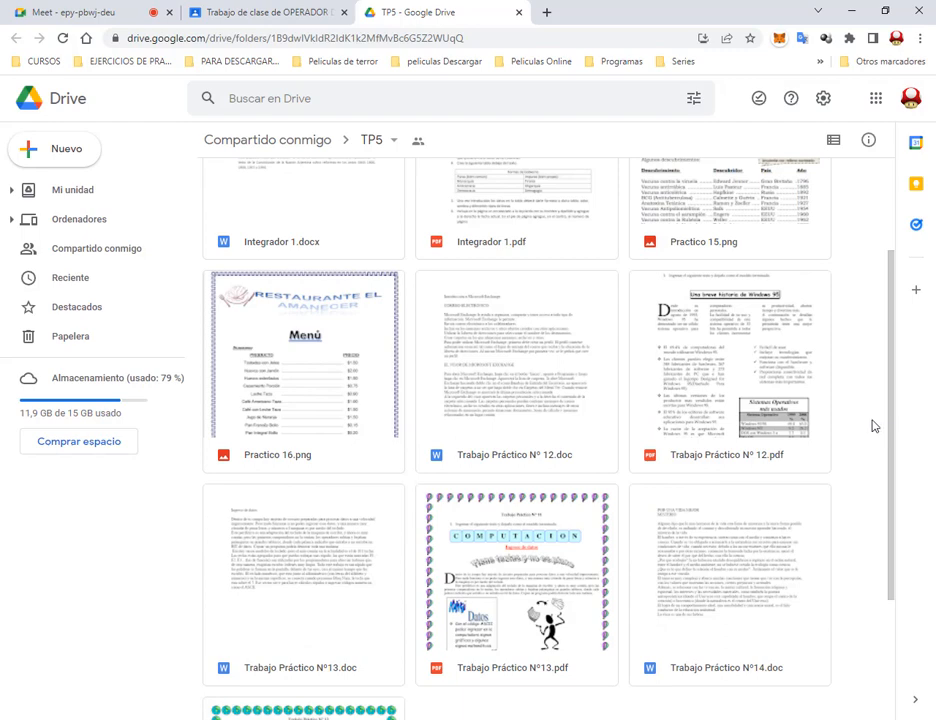
scroll(812, 456, "down", 1)
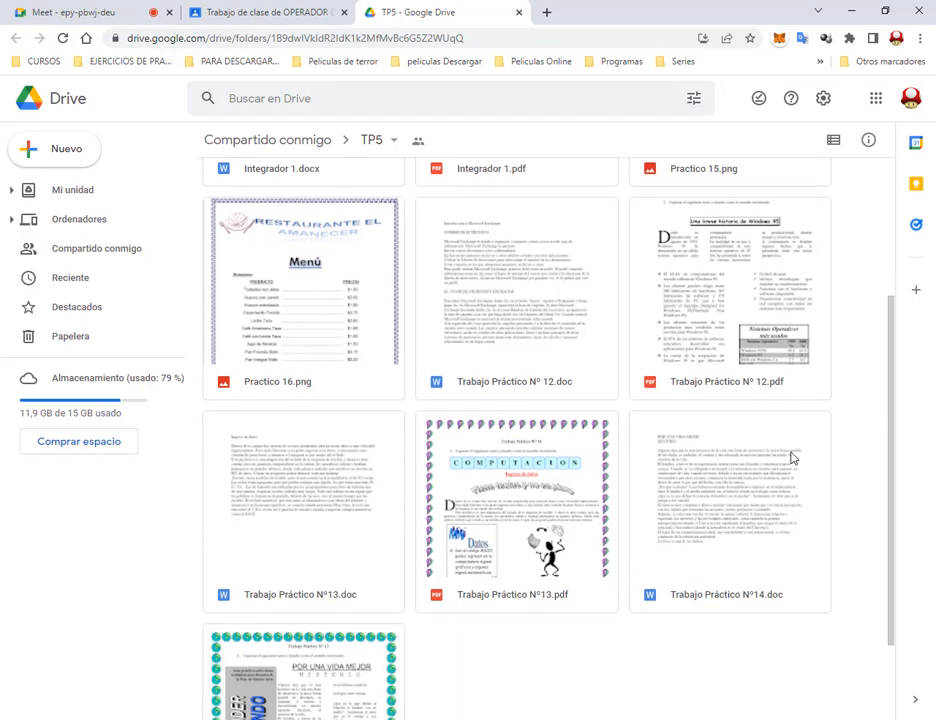
scroll(700, 445, "up", 3)
double_click(755, 327)
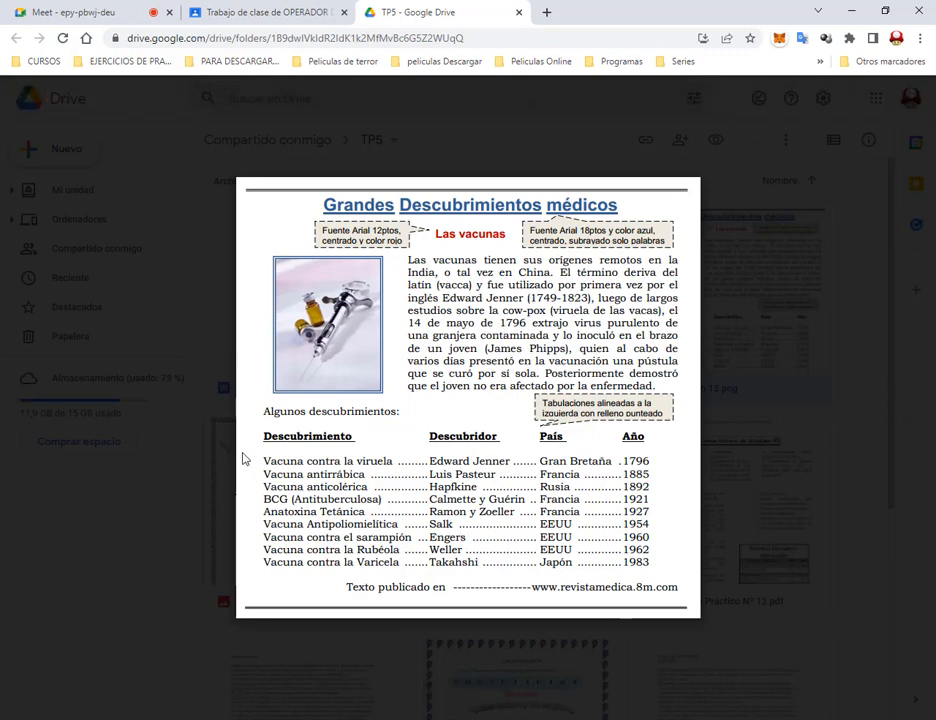
mouse_move(255, 423)
left_mouse_down()
mouse_move(668, 563)
mouse_move(670, 582)
left_mouse_up()
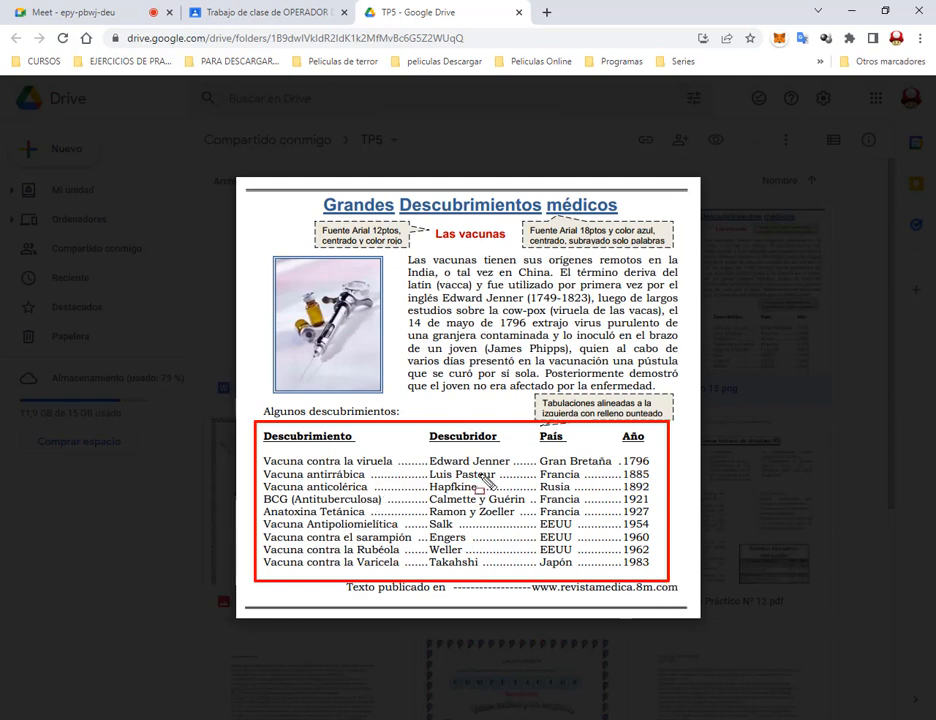
key("Escape")
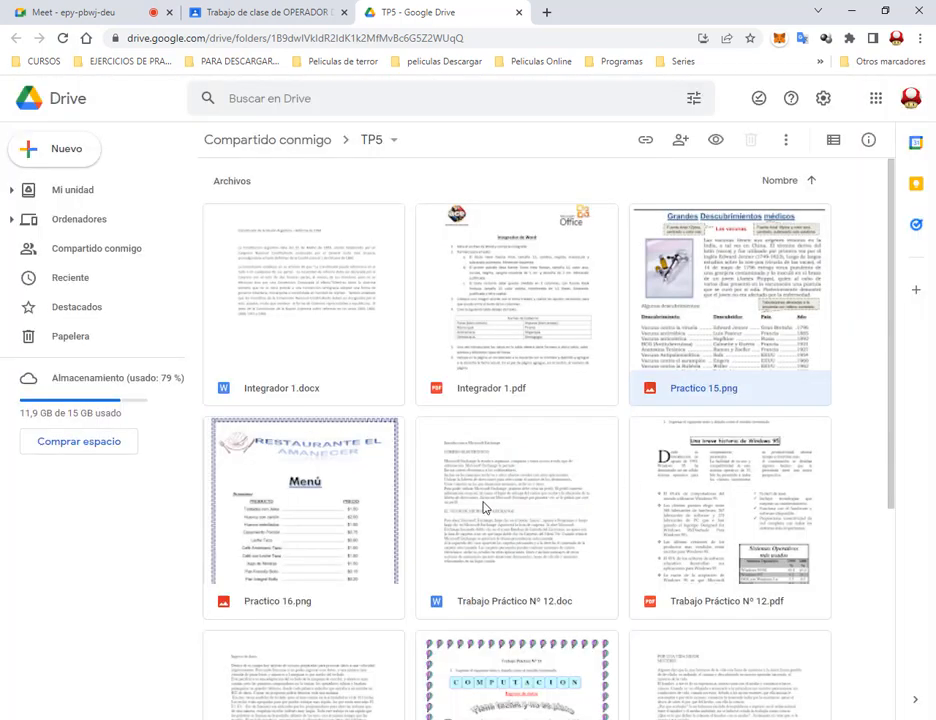
Preview Practico 16.png, outlining its logo, Menú heading and food lists, then return to Word.
double_click(340, 470)
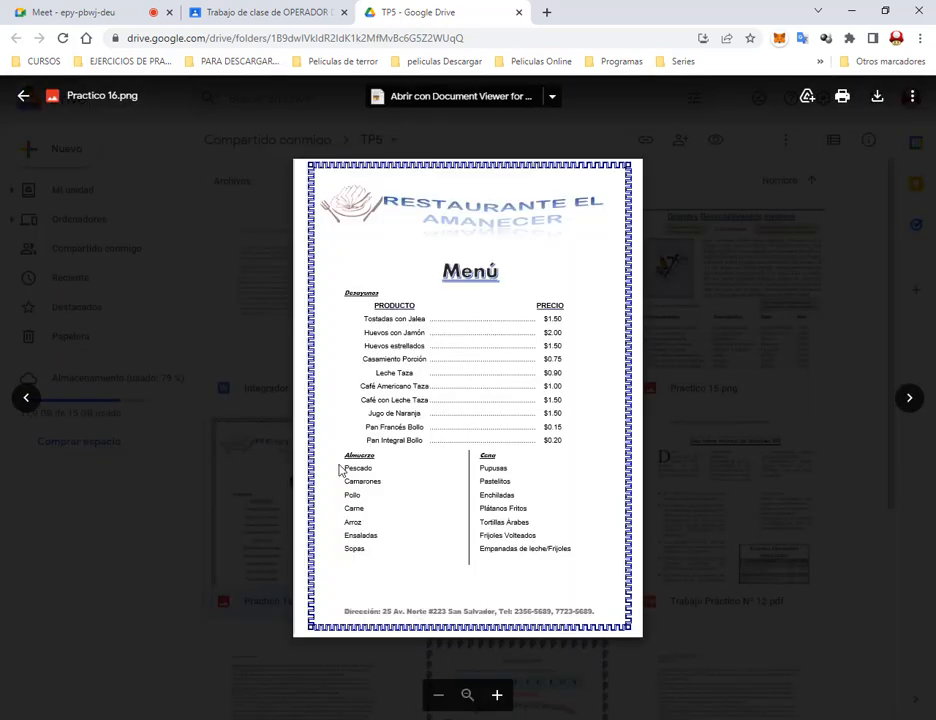
left_click_drag(299, 158, 634, 638)
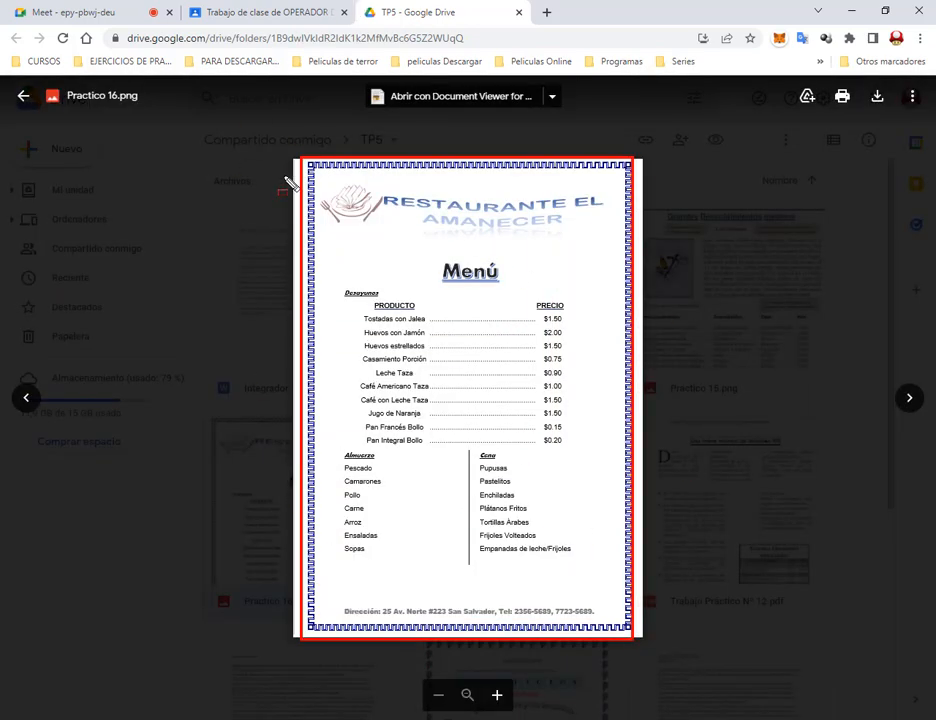
key("Escape")
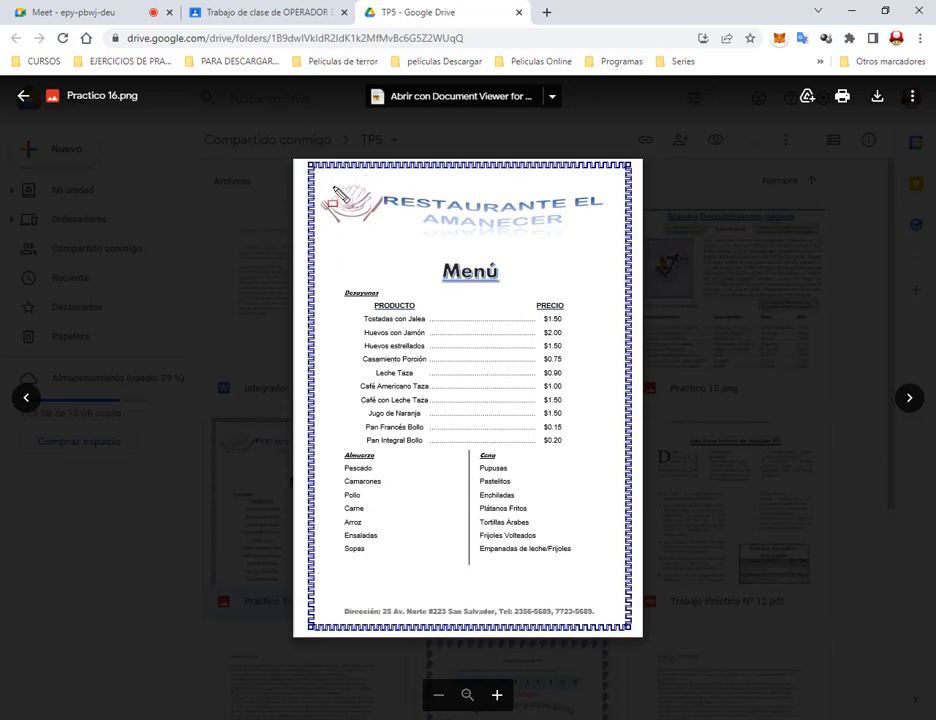
mouse_move(318, 184)
left_mouse_down()
mouse_move(386, 217)
mouse_move(605, 239)
left_mouse_up()
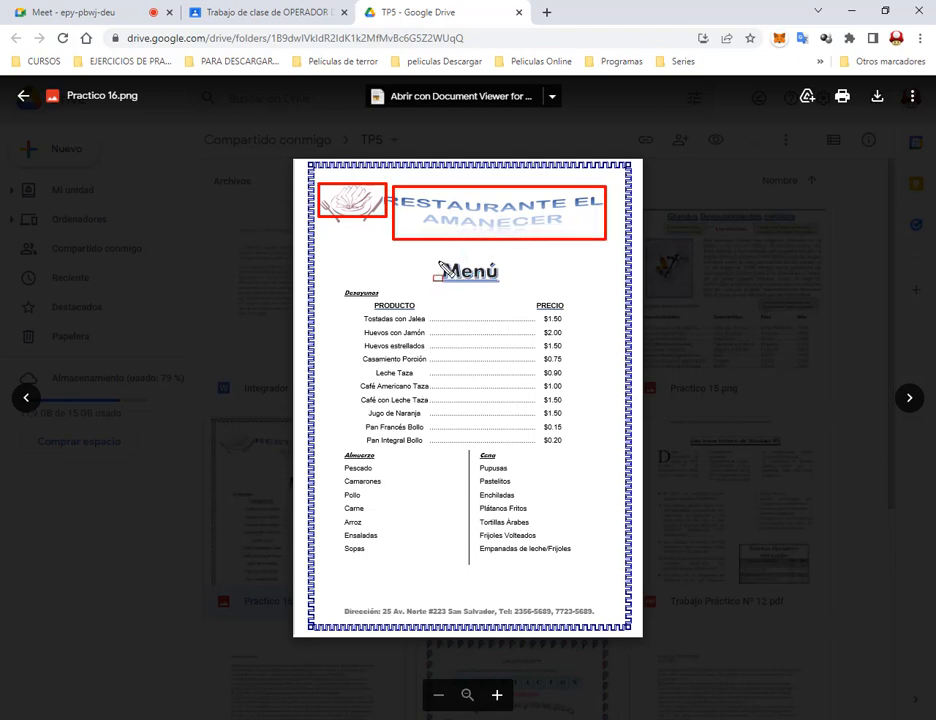
mouse_move(430, 258)
left_mouse_down()
mouse_move(524, 295)
mouse_move(506, 285)
left_mouse_up()
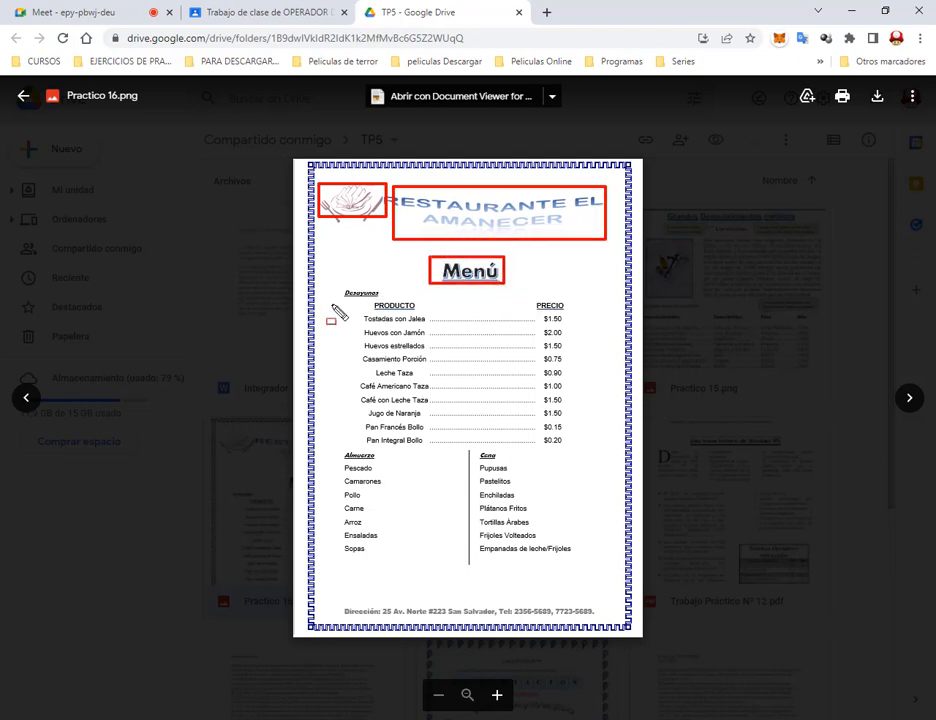
mouse_move(328, 290)
left_mouse_down()
mouse_move(589, 587)
mouse_move(585, 578)
left_mouse_up()
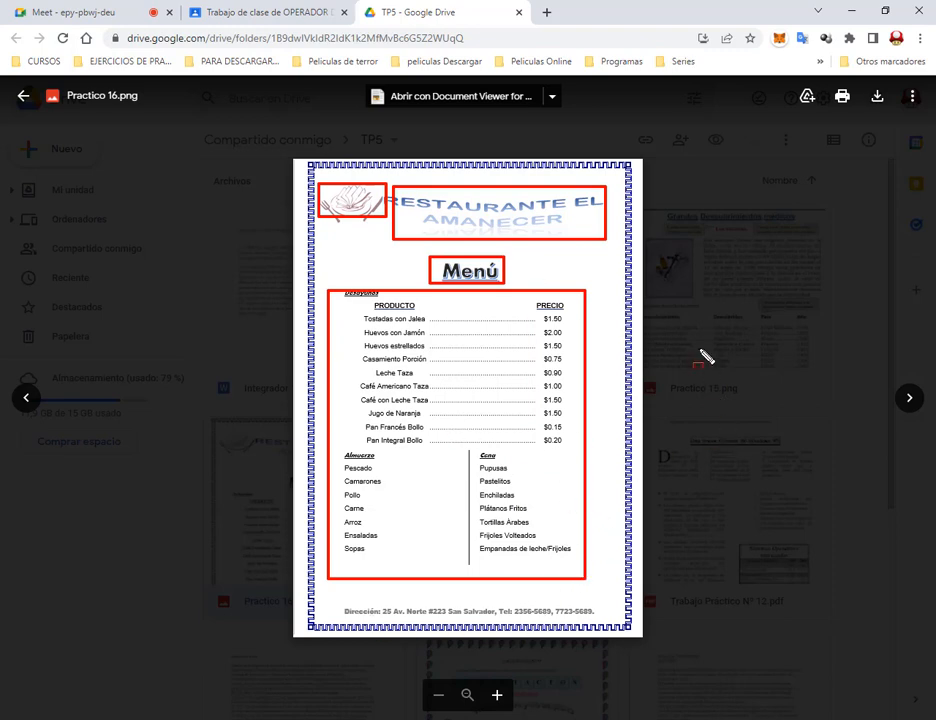
key("Escape")
left_click(699, 365)
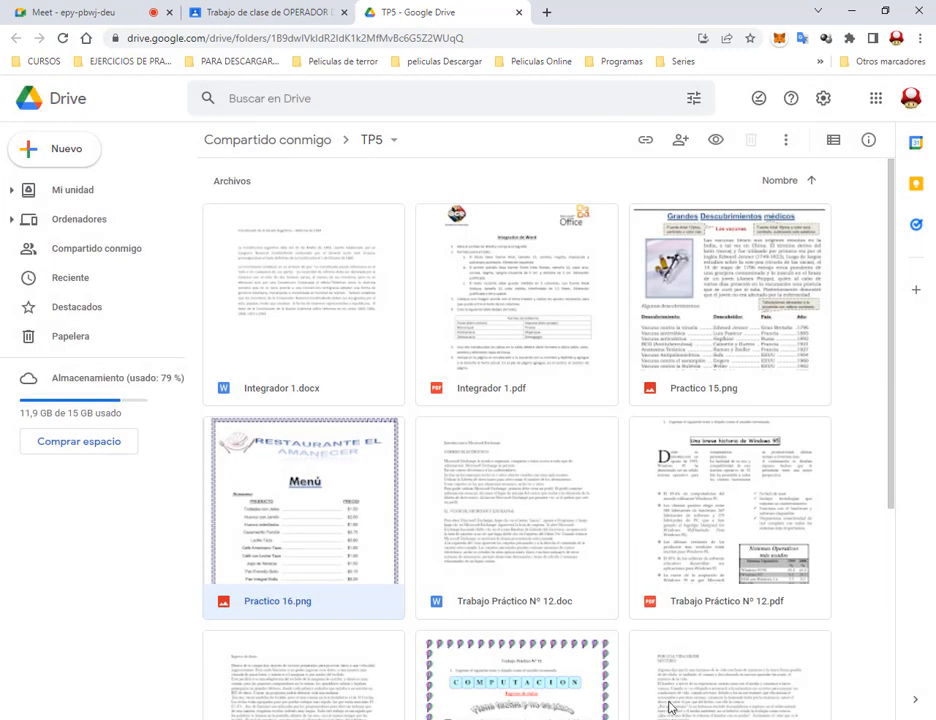
key("alt+Tab")
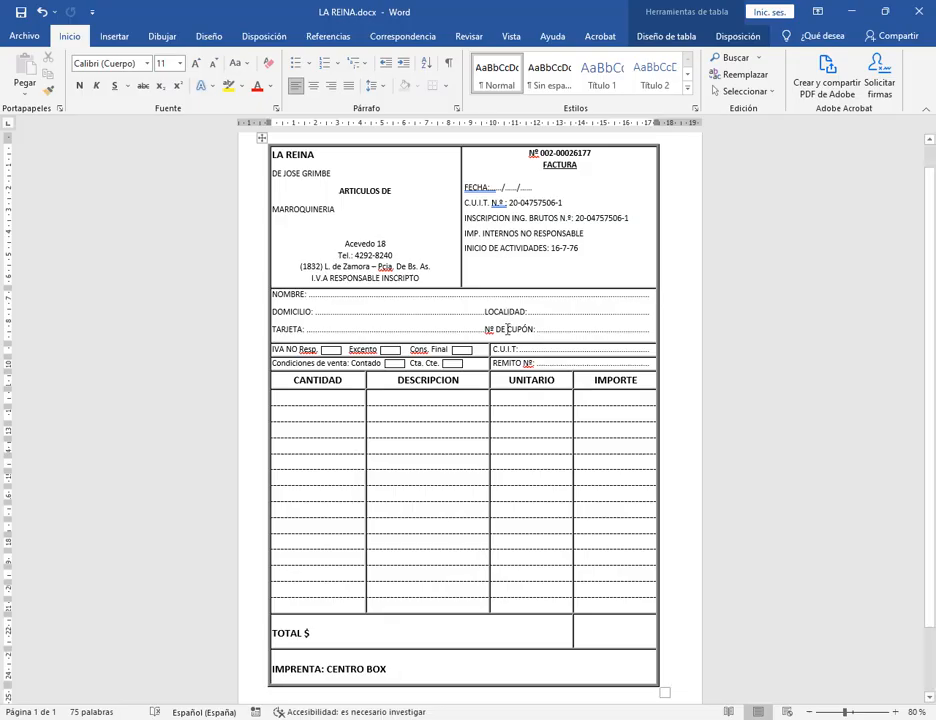
Close the LA REINA invoice and create a new blank document.
left_click(42, 40)
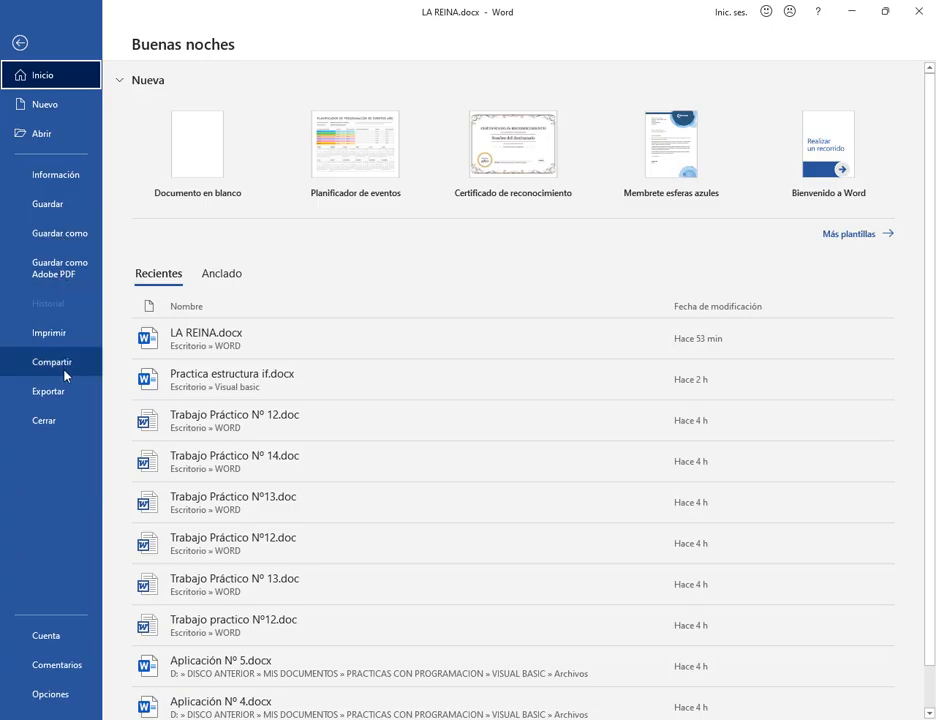
left_click(62, 421)
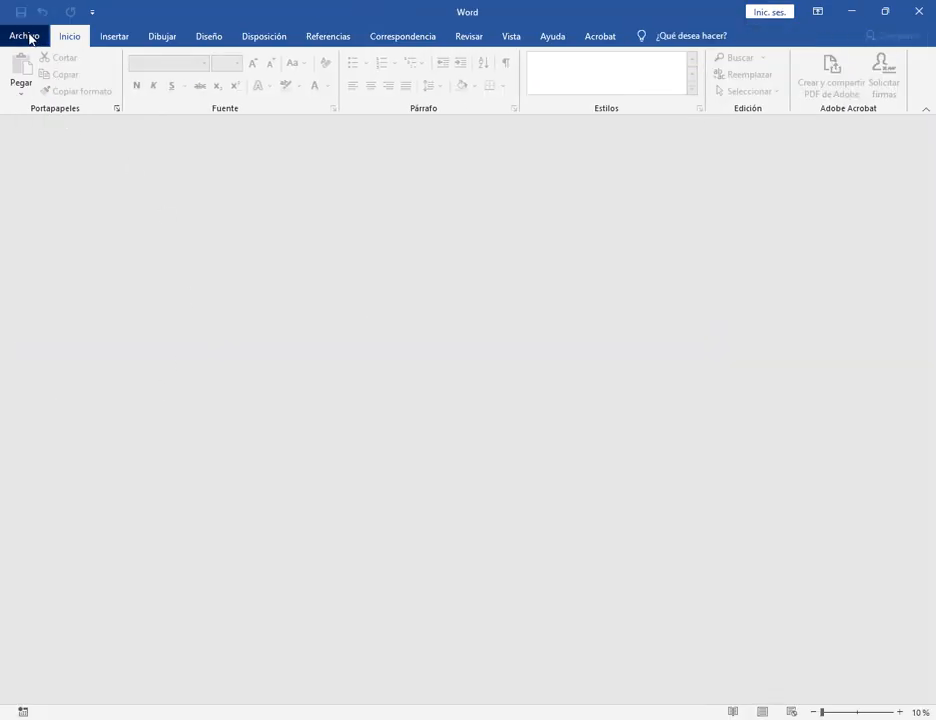
left_click(29, 38)
left_click(192, 140)
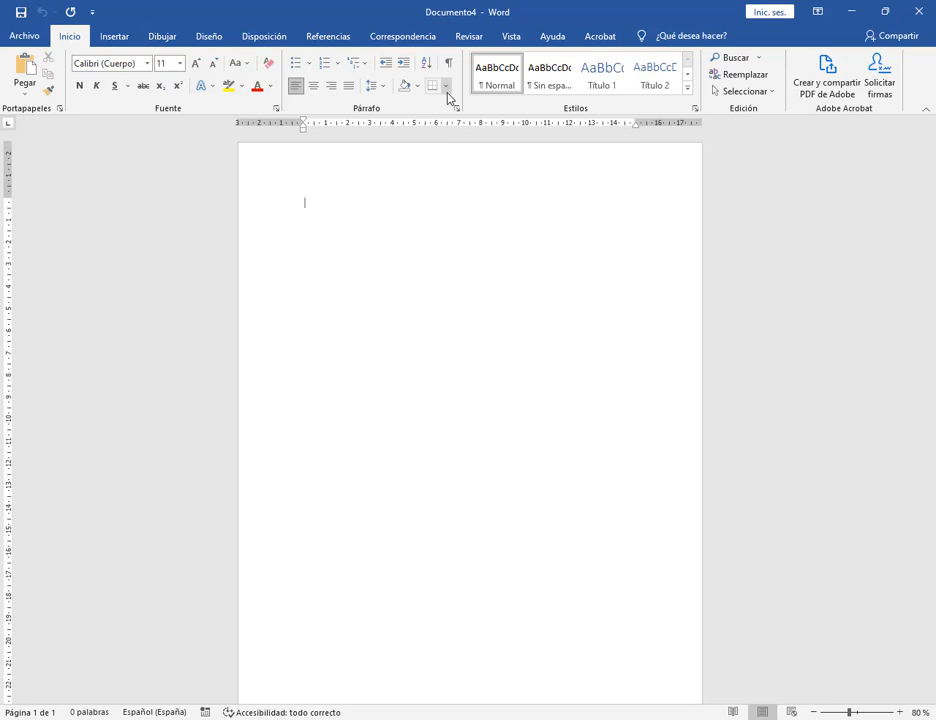
Bring up Bordes y sombreado on its page border tab.
left_click(445, 87)
left_click(500, 373)
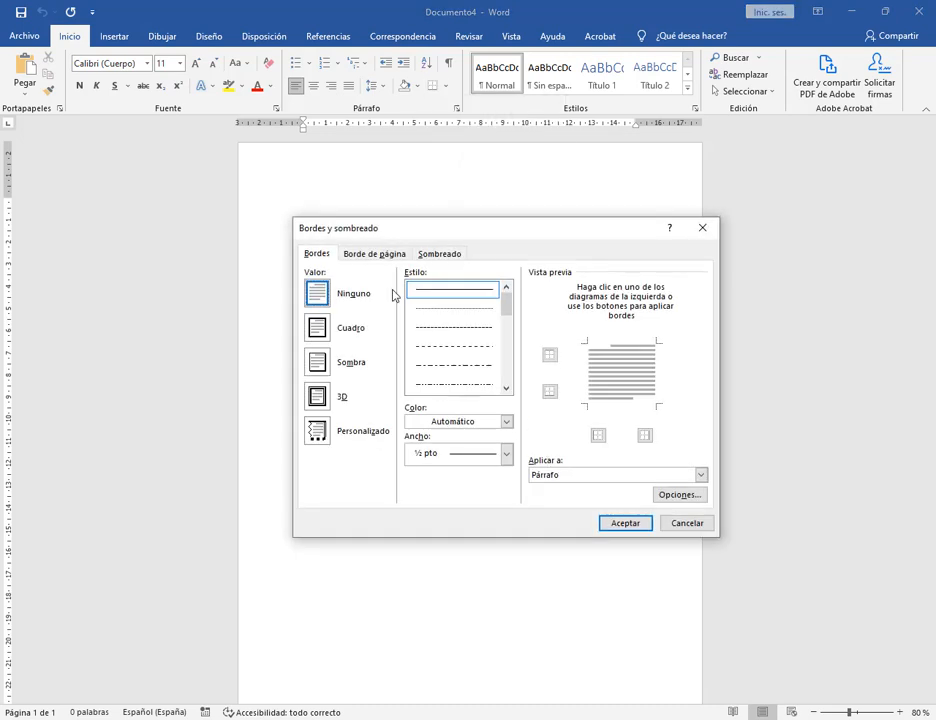
left_click(375, 254)
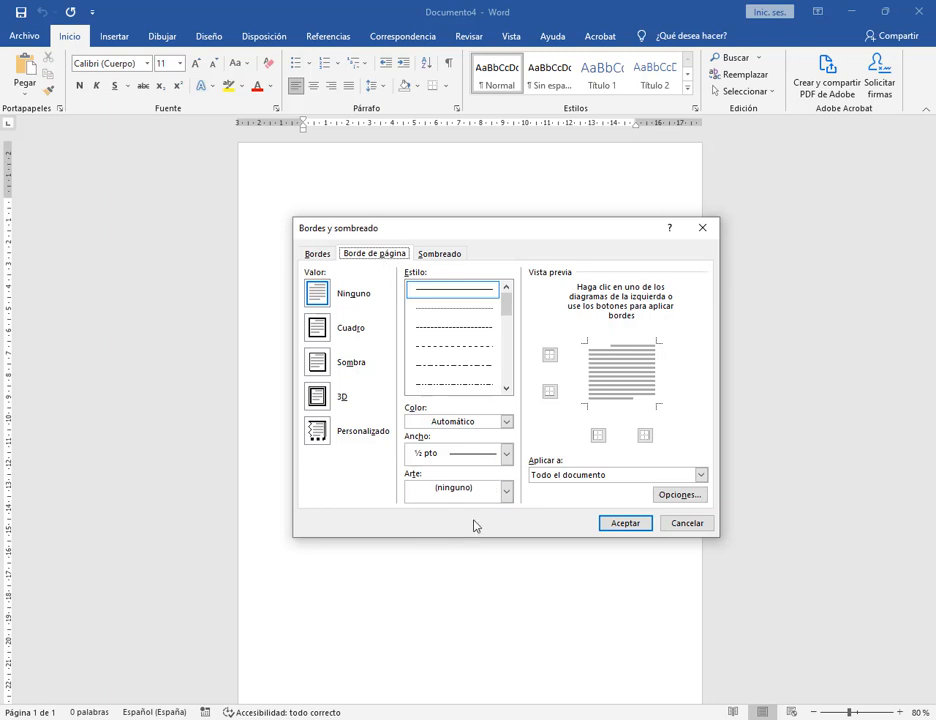
Try dashed and dash-dot orange box borders at 3 pt, then revert to a plain automatic line.
left_click_drag(398, 469, 515, 508)
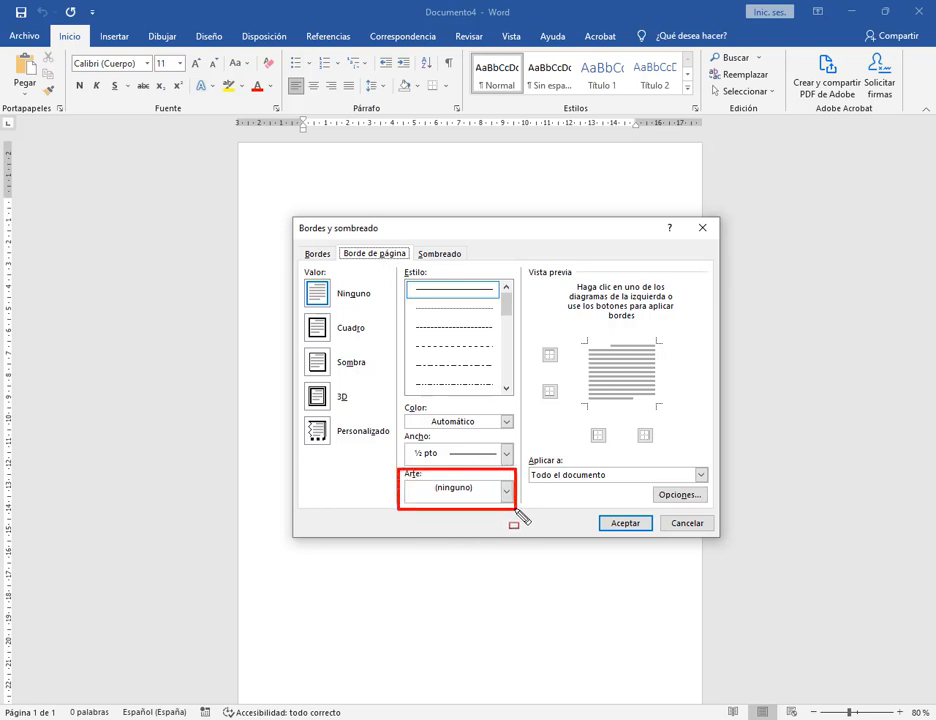
left_click_drag(356, 453, 397, 478)
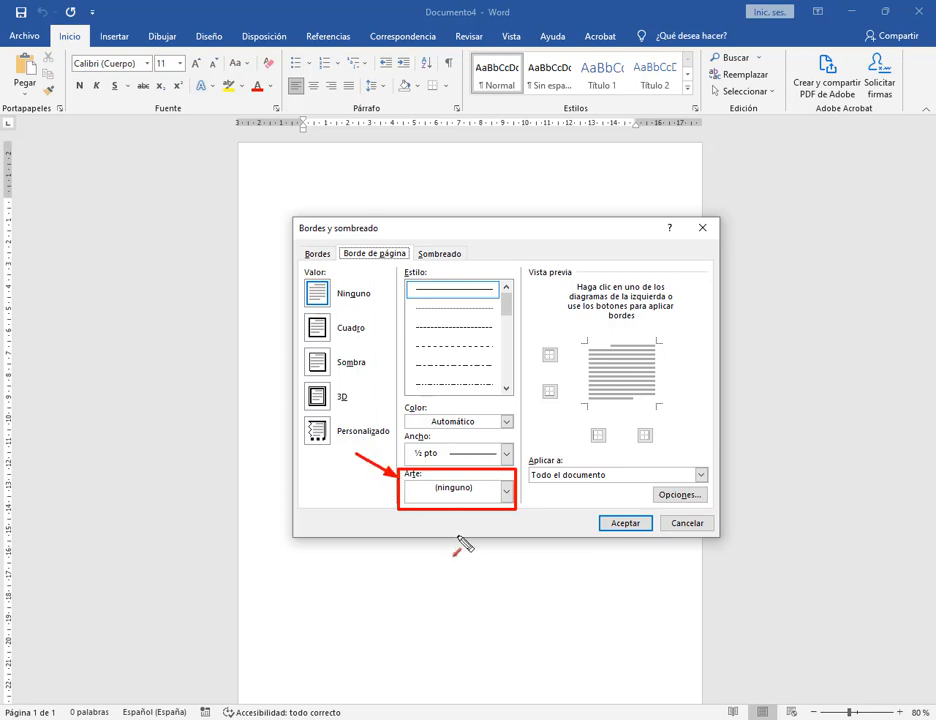
mouse_move(397, 266)
left_mouse_down()
mouse_move(428, 286)
mouse_move(518, 392)
left_mouse_up()
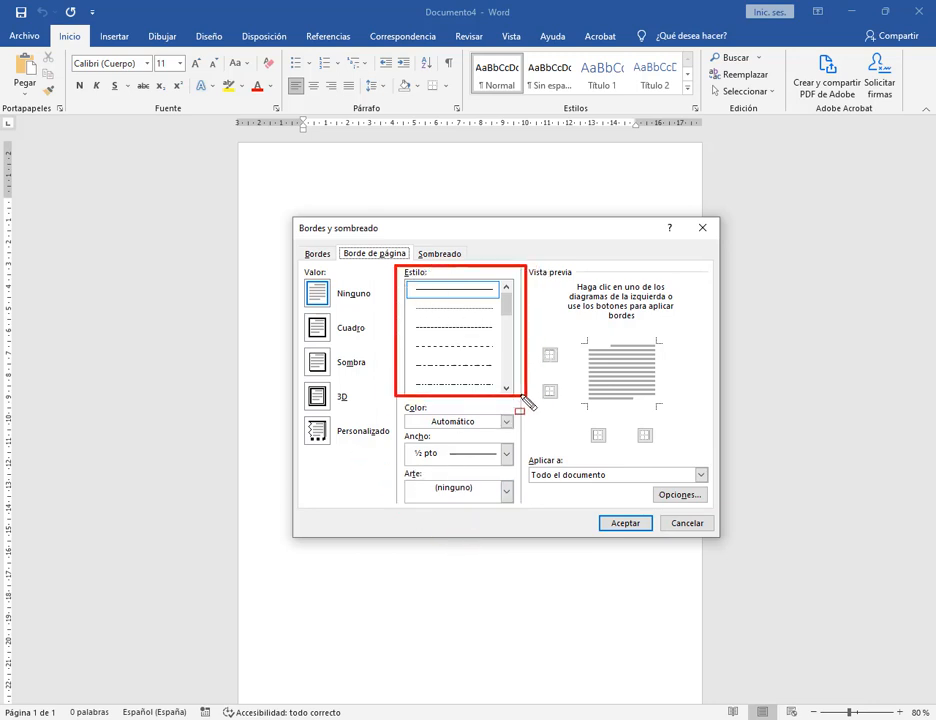
left_click(476, 329)
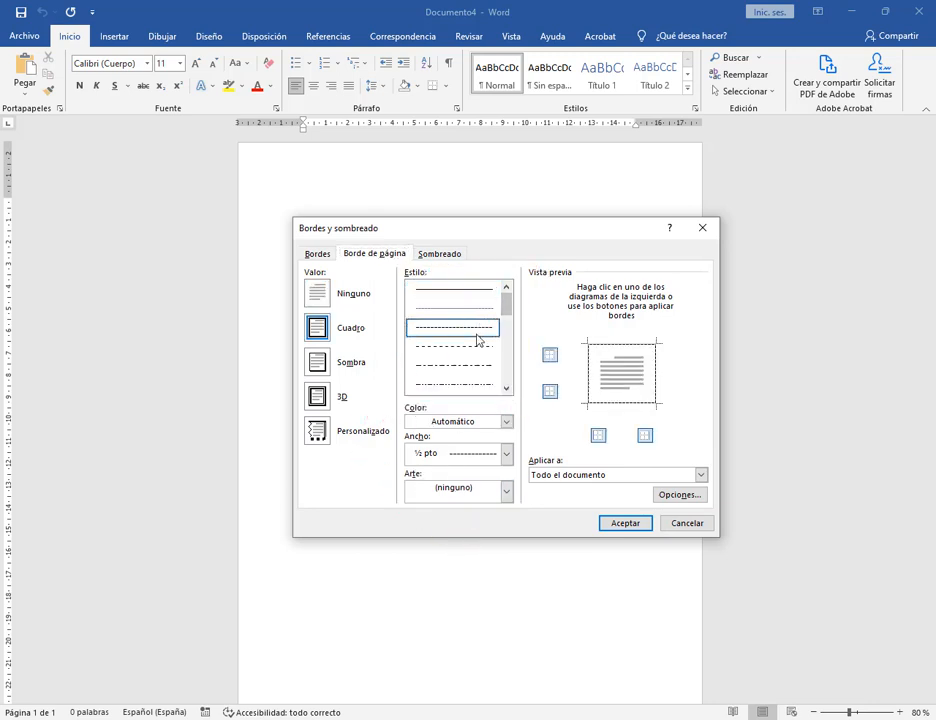
left_click(483, 367)
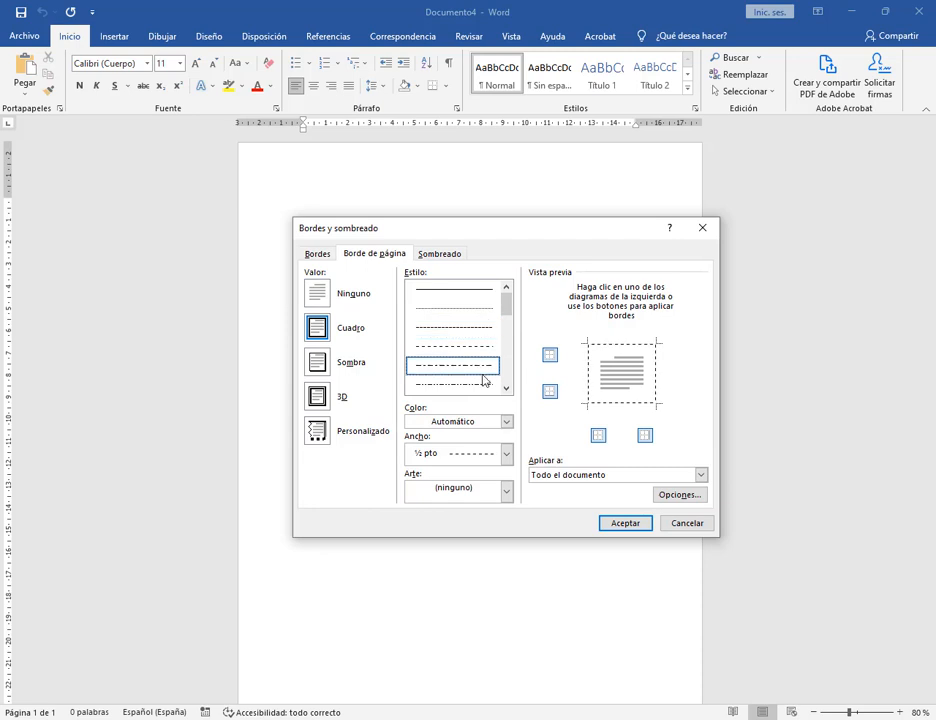
left_click(441, 421)
left_click(474, 470)
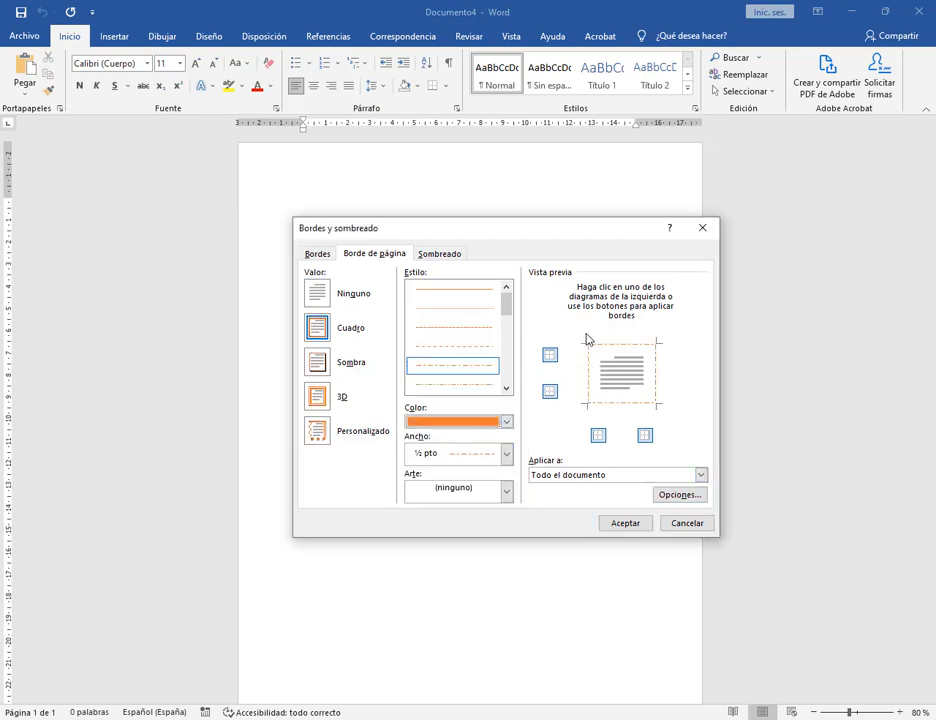
left_click(506, 453)
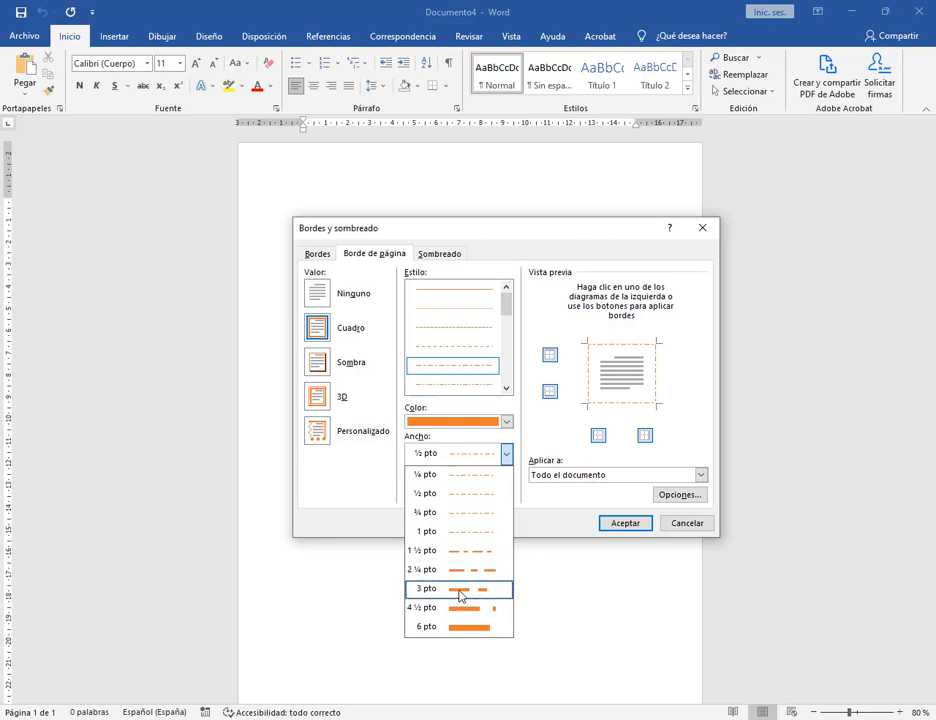
left_click(436, 591)
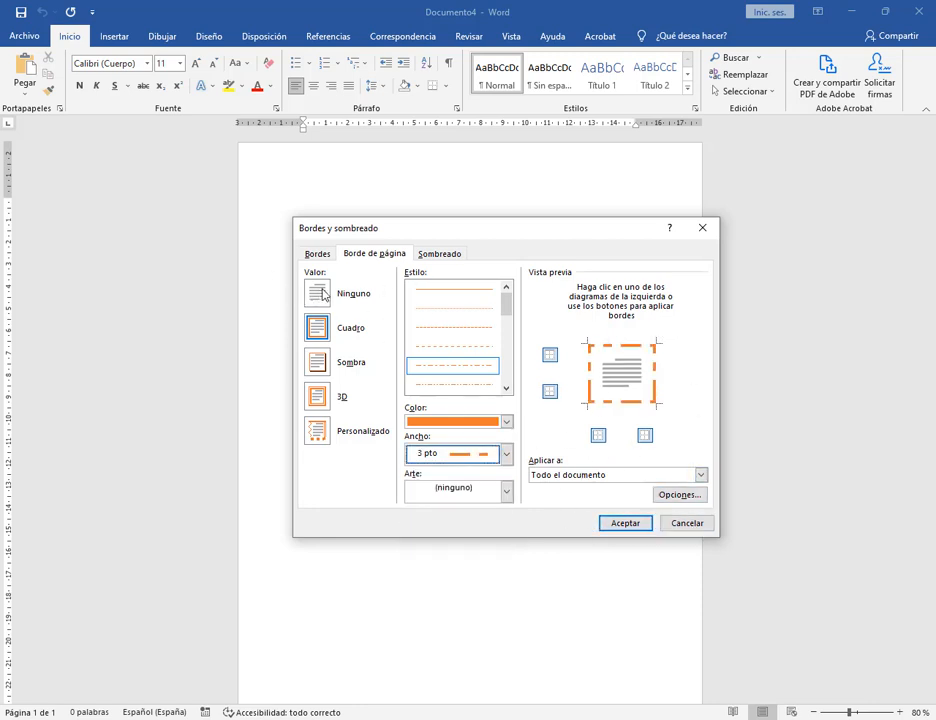
scroll(512, 320, "up", 2)
left_click(452, 289)
left_click(506, 421)
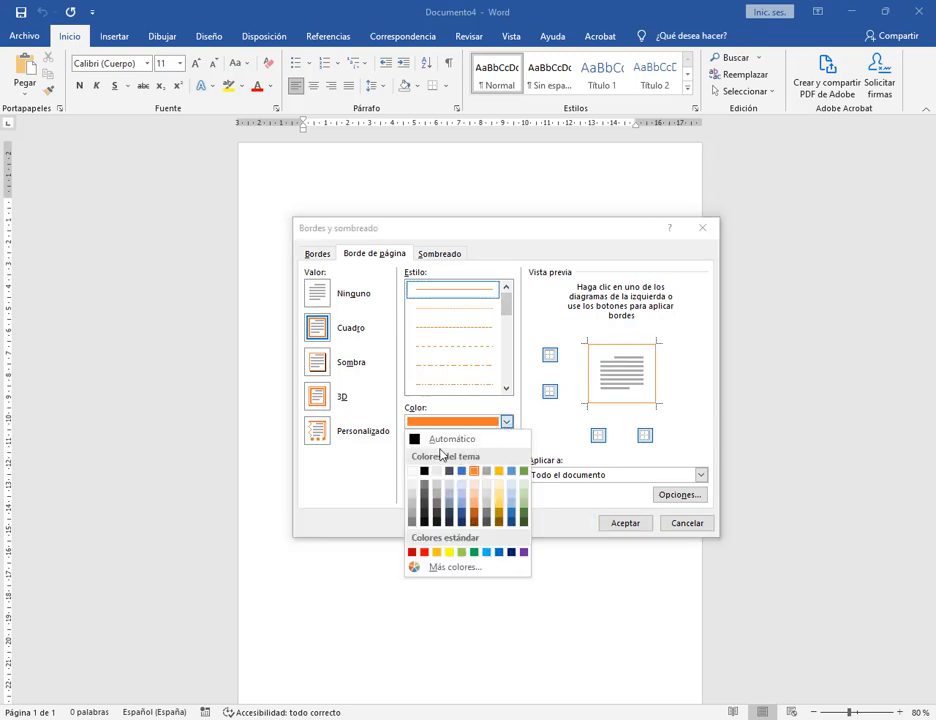
left_click(445, 437)
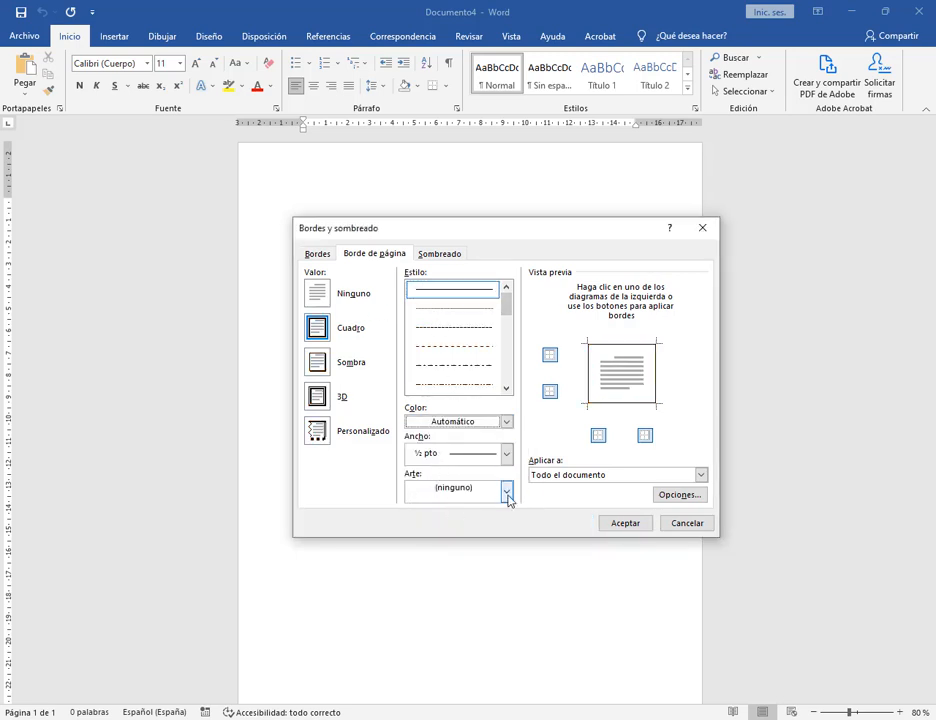
Preview the apple, butterfly, ice-cream and witch art page borders.
left_click(506, 491)
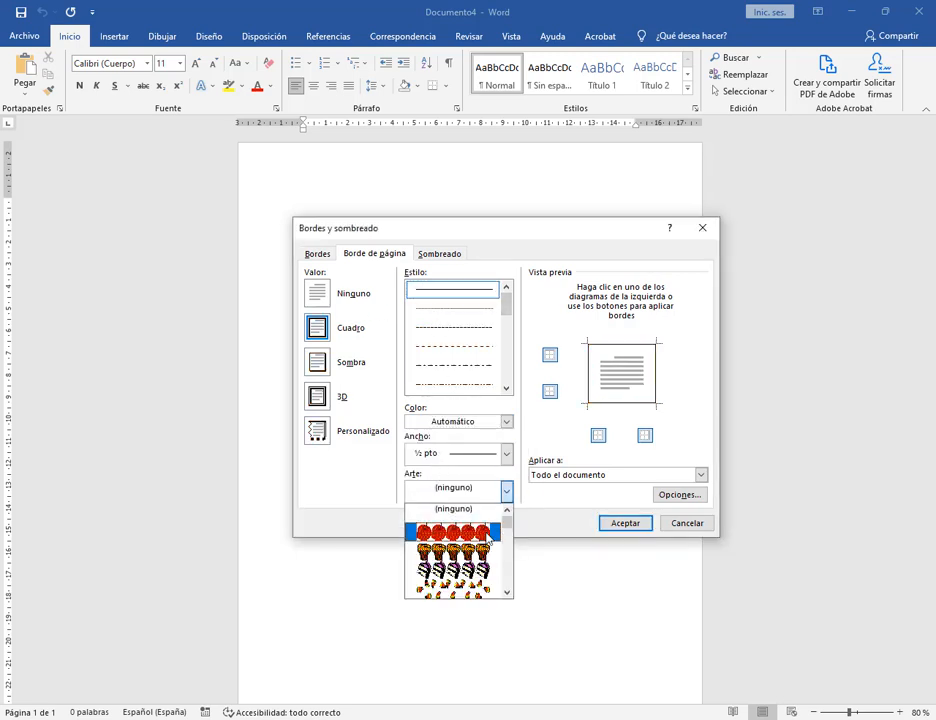
left_click(488, 540)
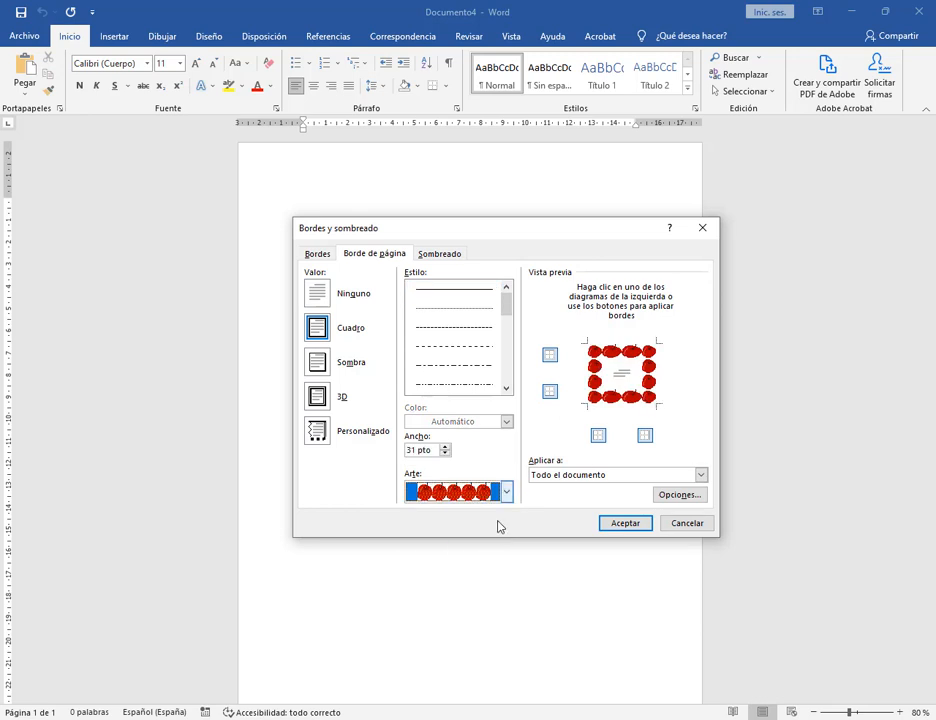
left_click(506, 491)
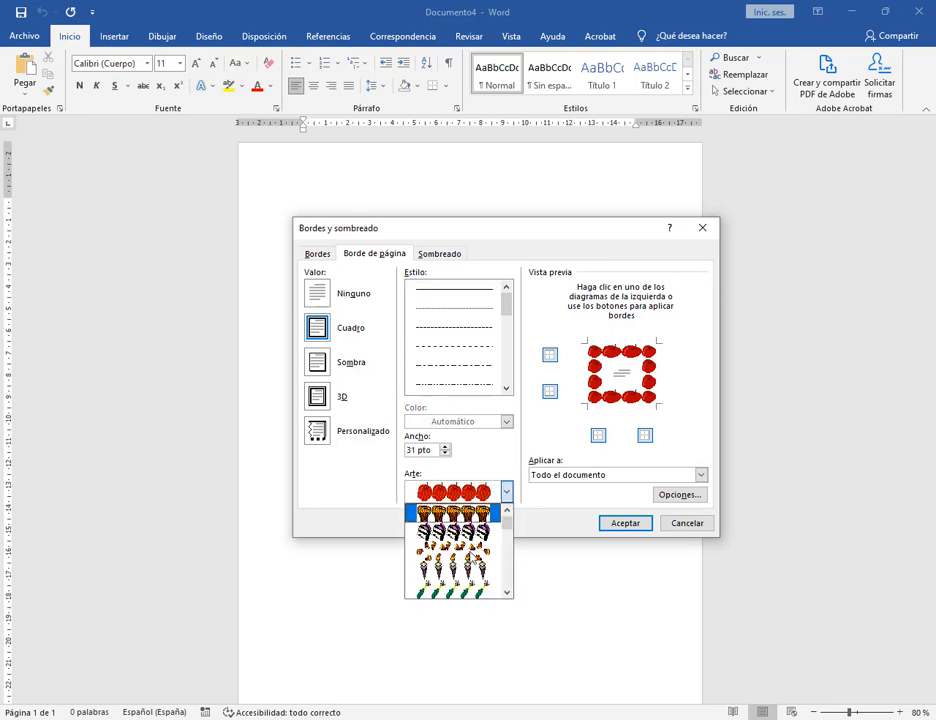
left_click(473, 538)
left_click(509, 495)
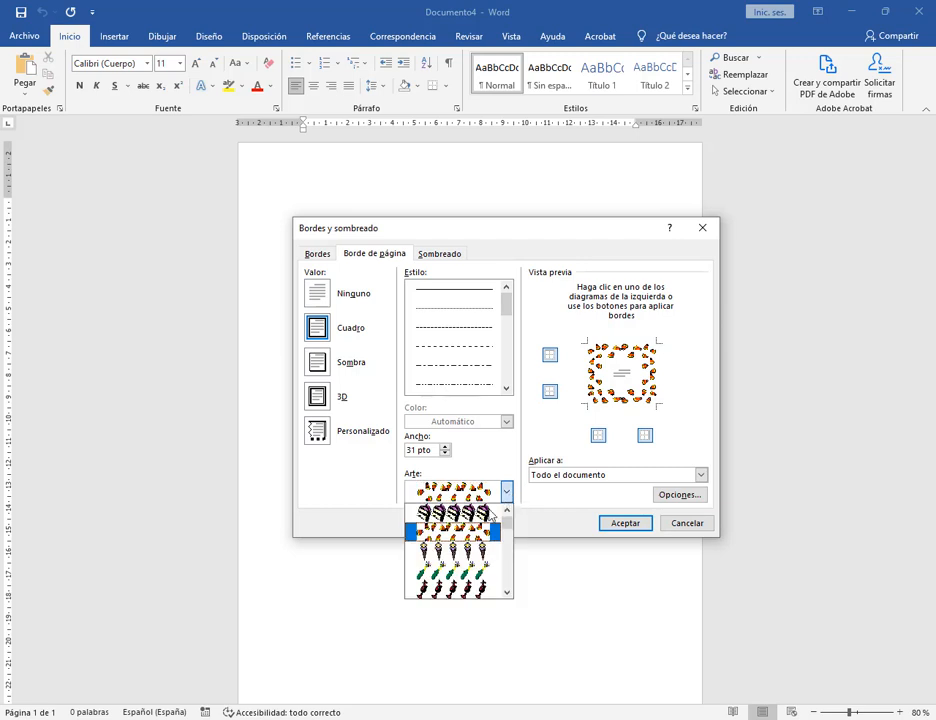
left_click(455, 552)
left_click(506, 495)
scroll(440, 538, "down", 5)
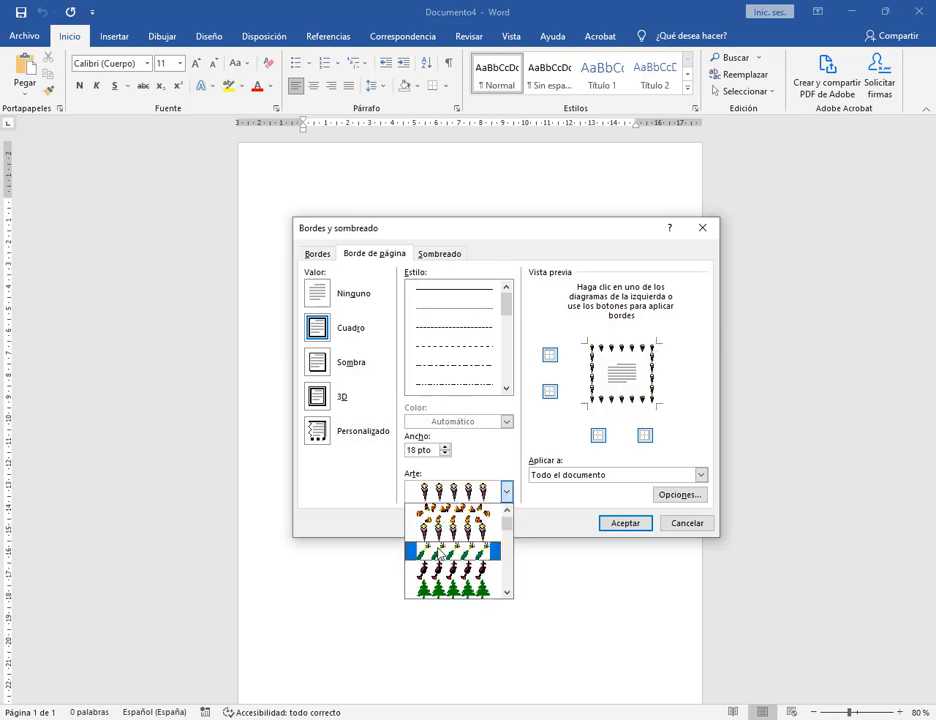
left_click(455, 553)
Try the purple-ball and feather art borders, then settle on the ladybug art.
left_click(507, 493)
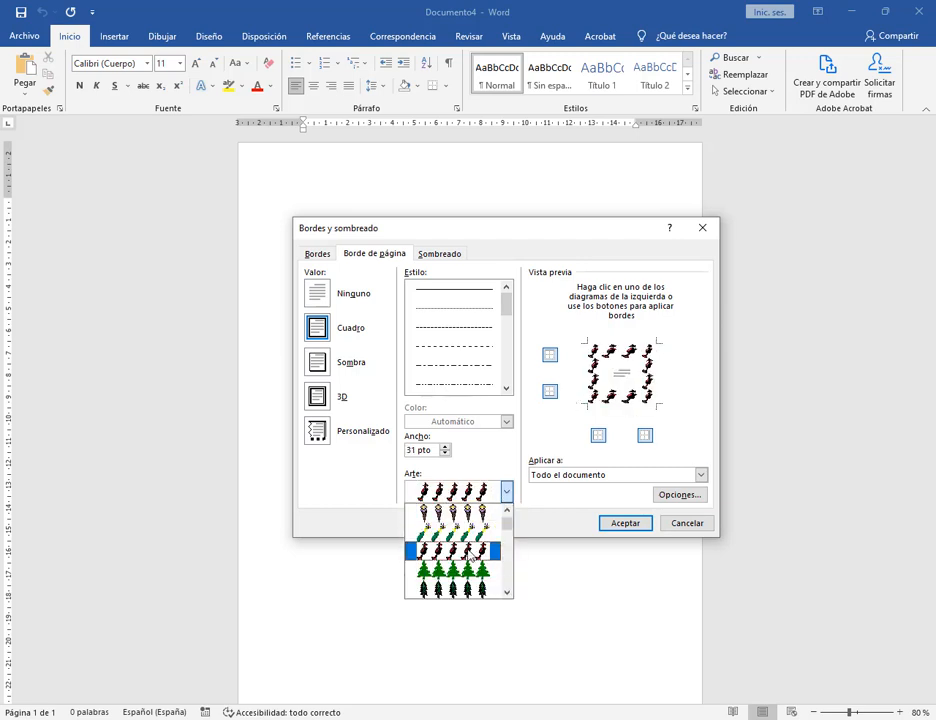
scroll(463, 575, "down", 3)
left_click(463, 570)
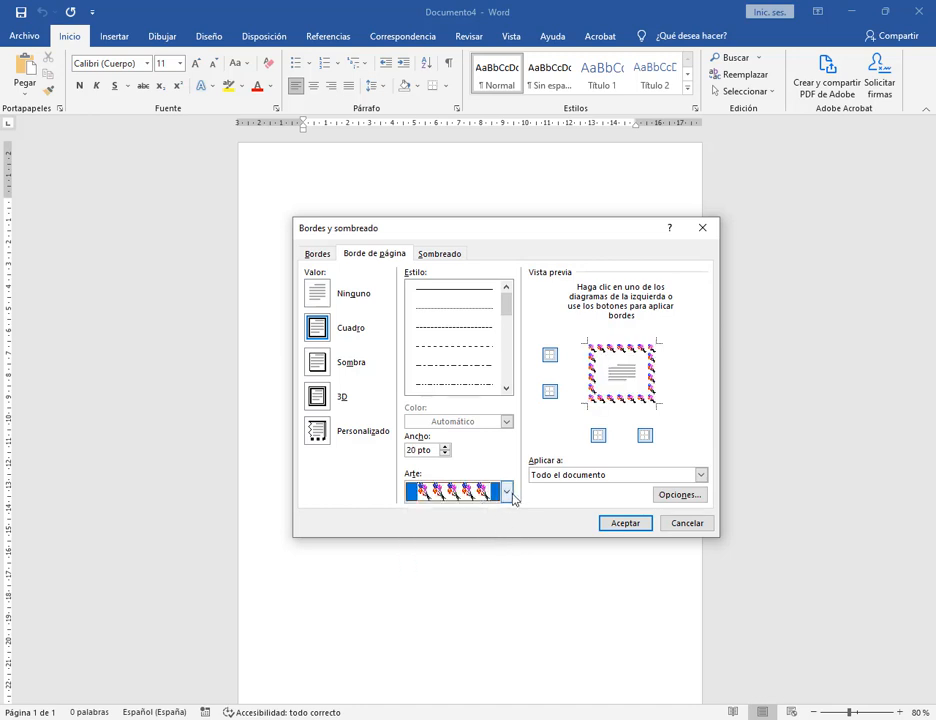
left_click(506, 492)
left_click(473, 591)
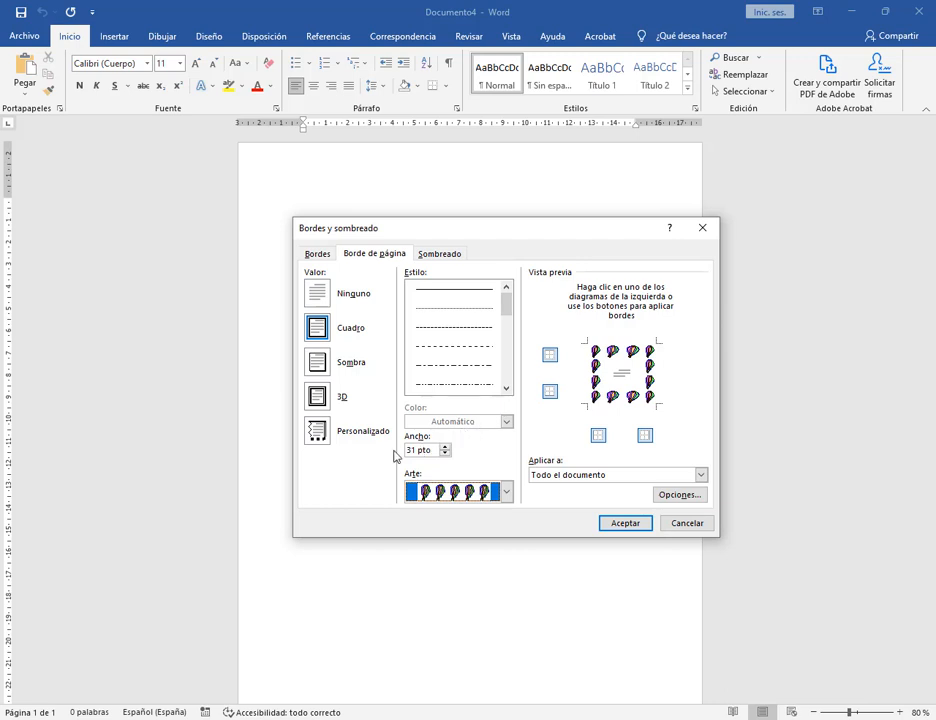
left_click(506, 491)
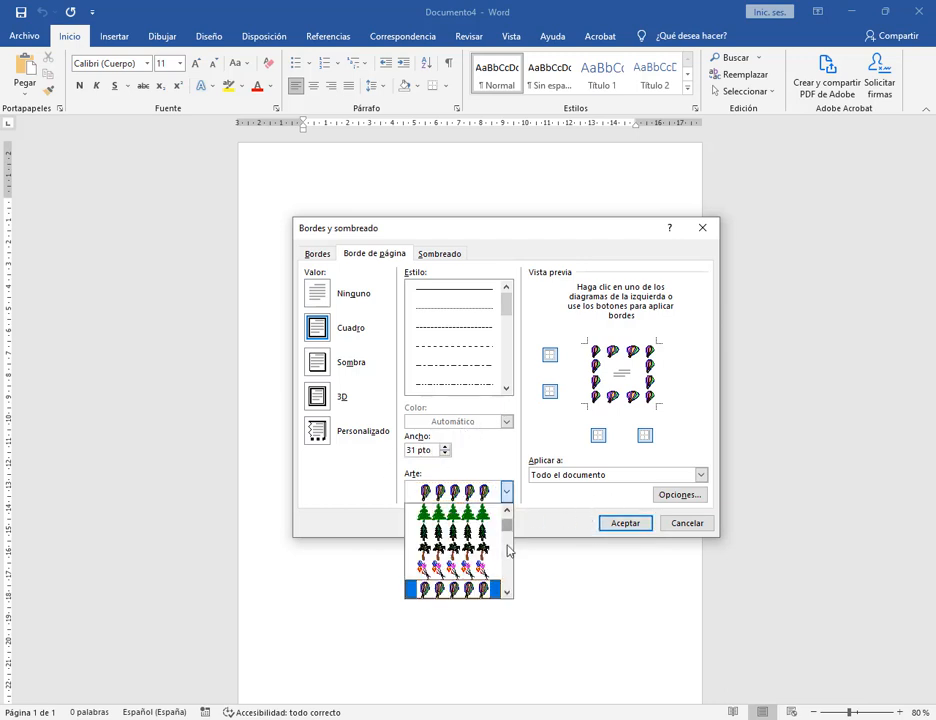
scroll(506, 560, "down", 10)
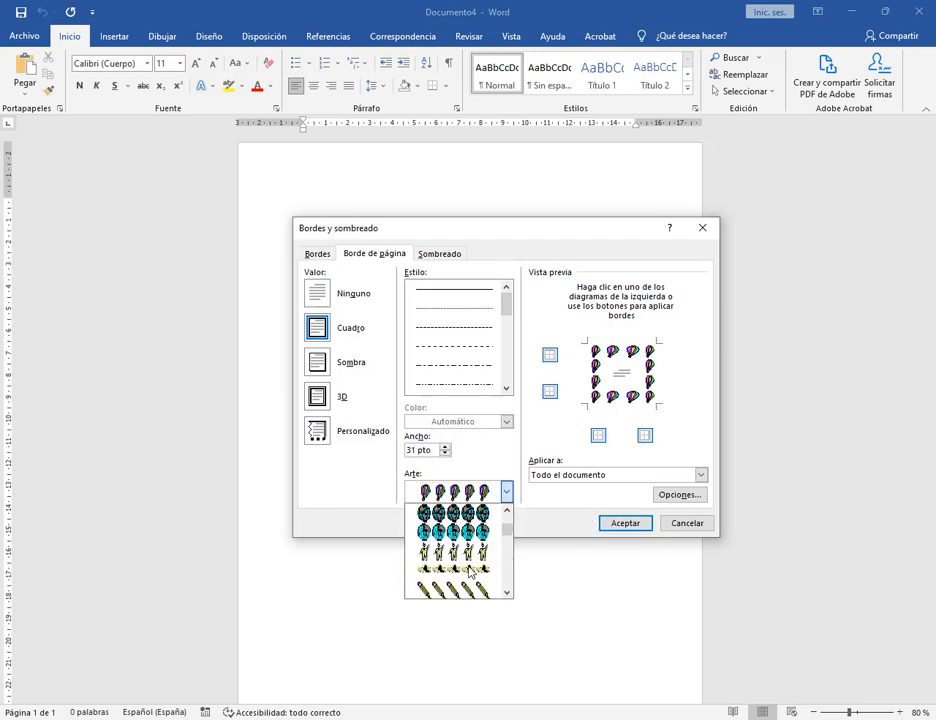
scroll(469, 572, "down", 8)
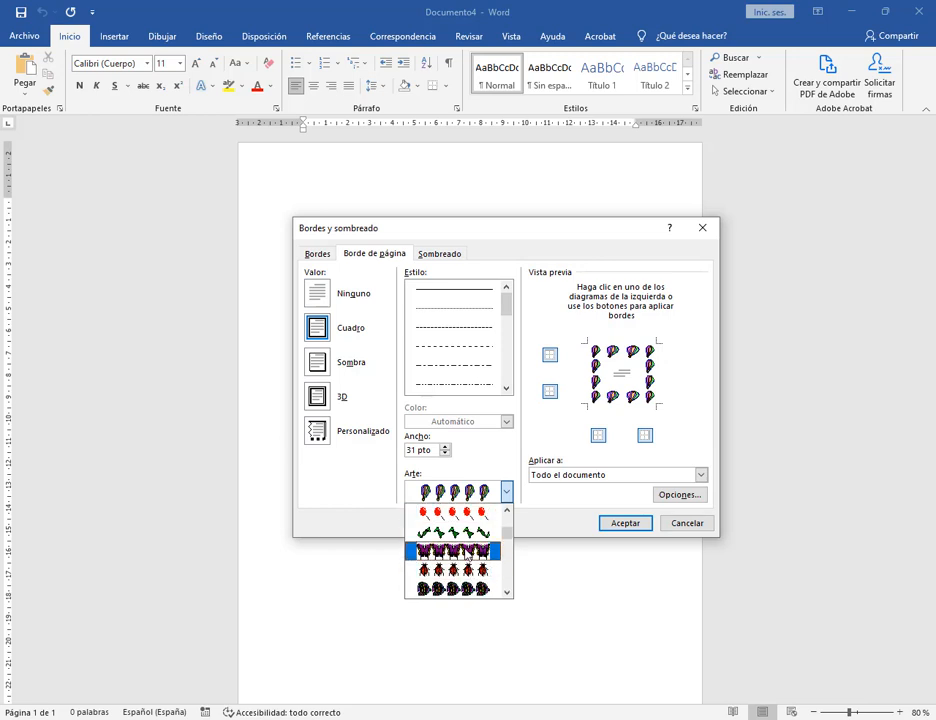
left_click(461, 568)
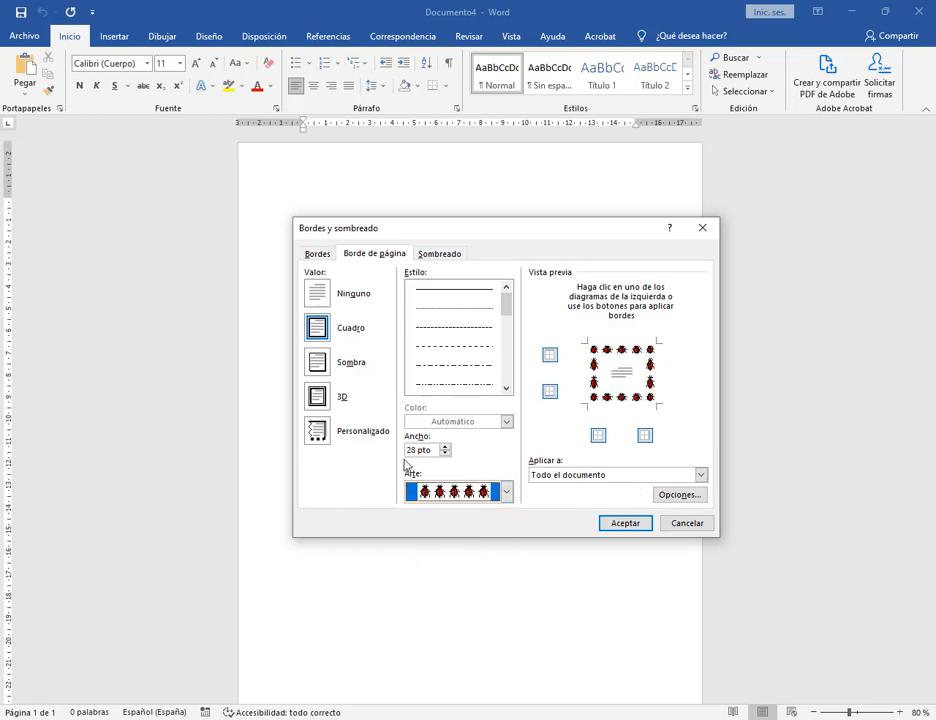
Apply the ladybug page border, then narrow it to 15 pt and reapply it.
left_click(614, 524)
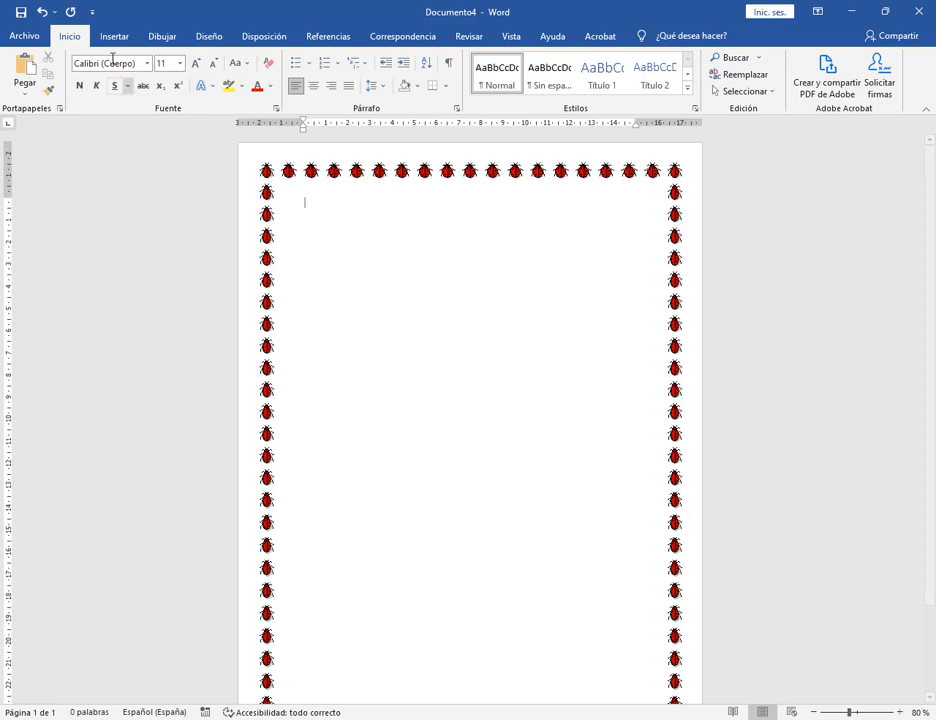
left_click(445, 86)
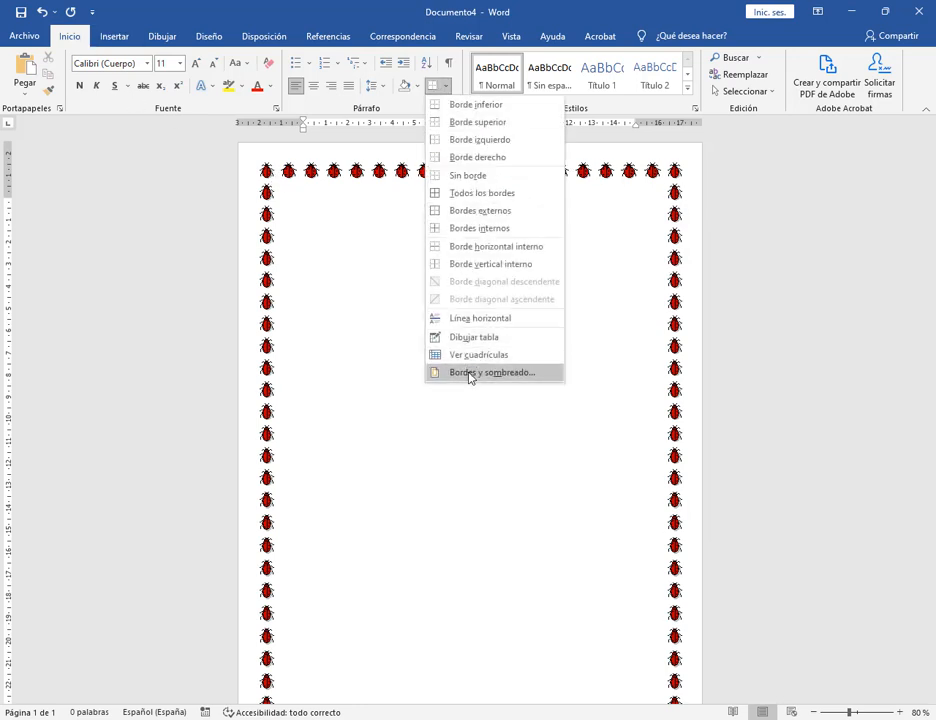
left_click(475, 373)
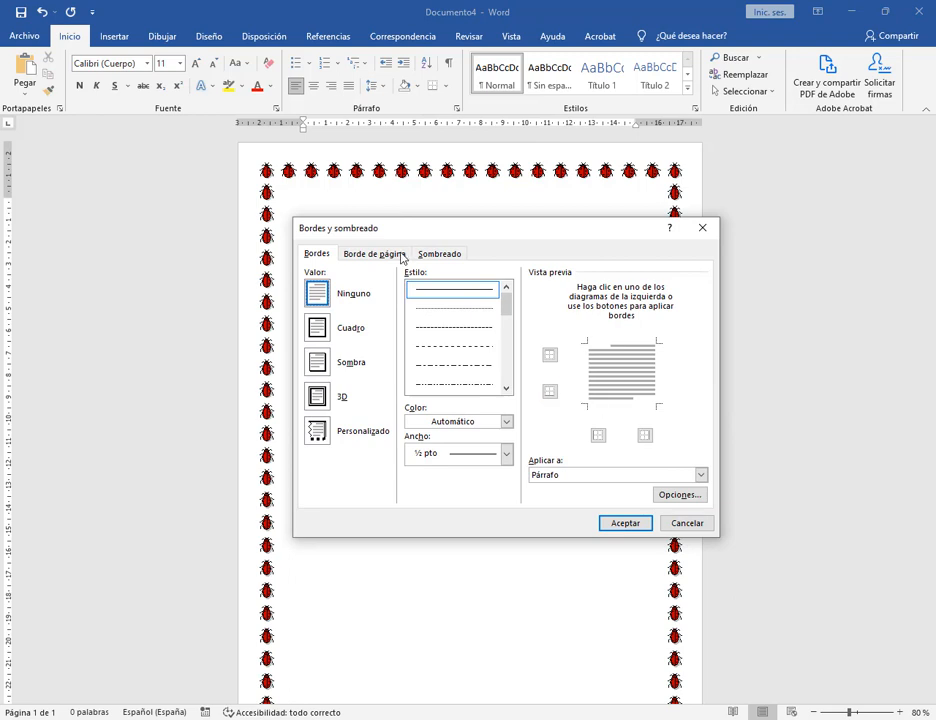
left_click(401, 257)
left_click(443, 455)
left_click(443, 455)
left_click(443, 455)
left_click(443, 455)
left_click(443, 455)
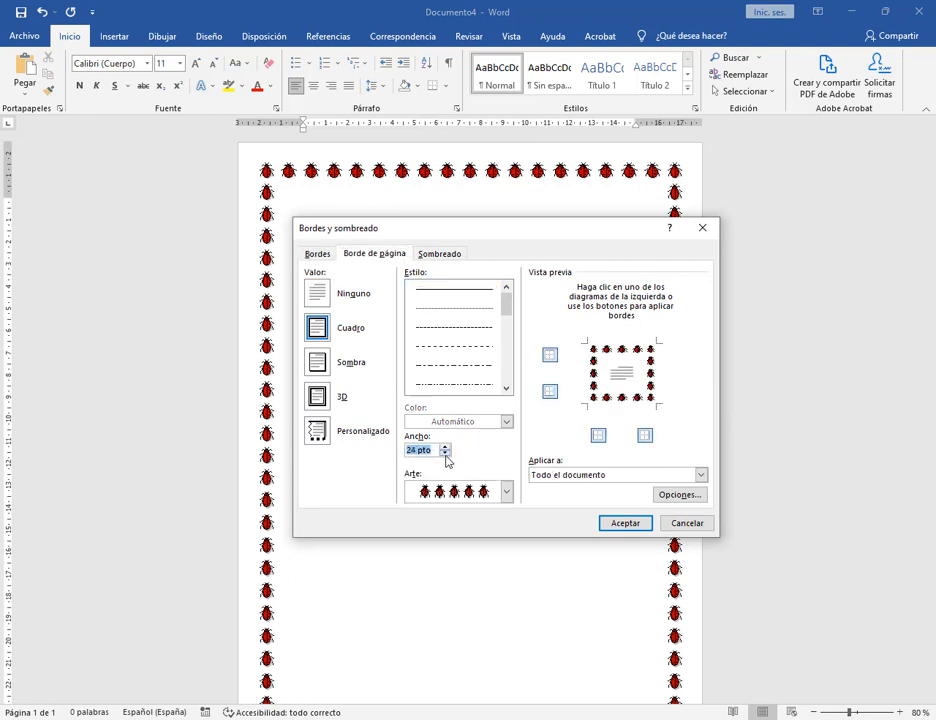
left_click(445, 454)
left_click(445, 454)
left_click(445, 454)
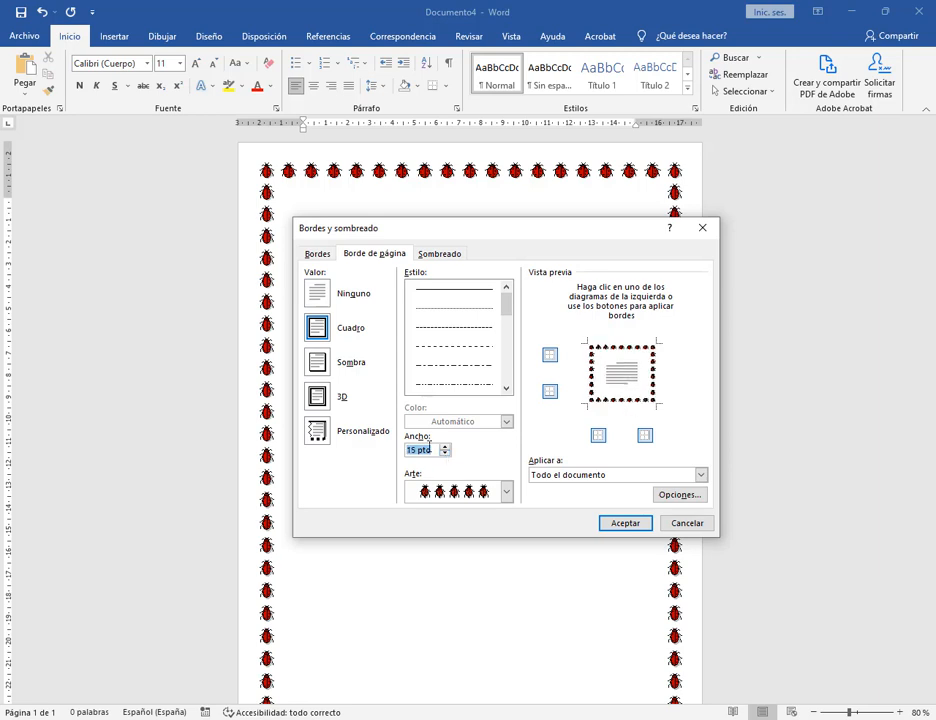
left_click(612, 523)
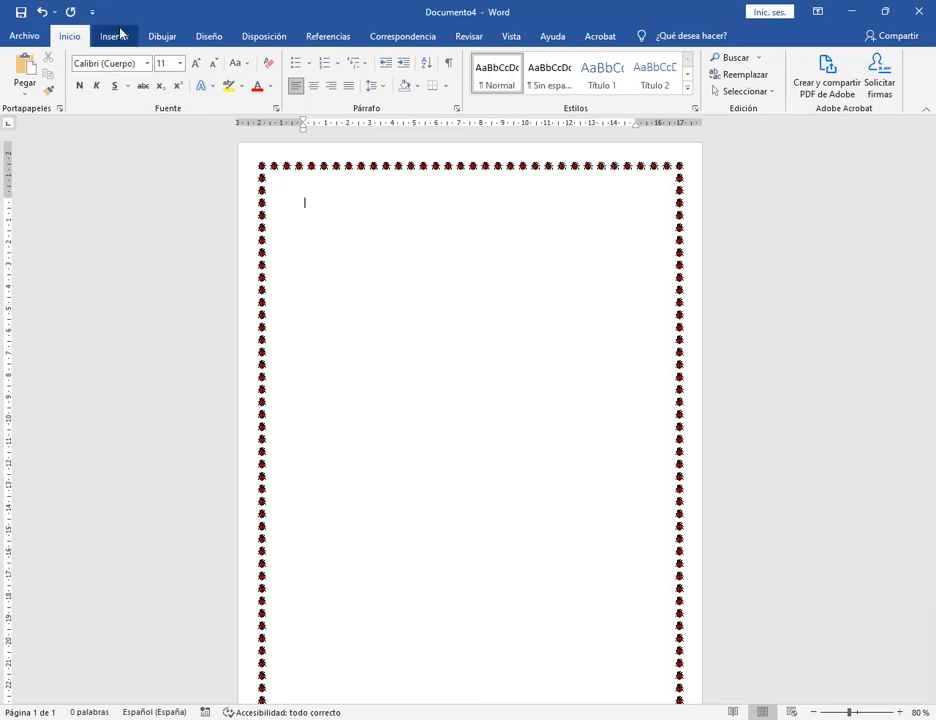
Close Documento4 without saving and preview Practico 16.png in Google Drive.
left_click(26, 36)
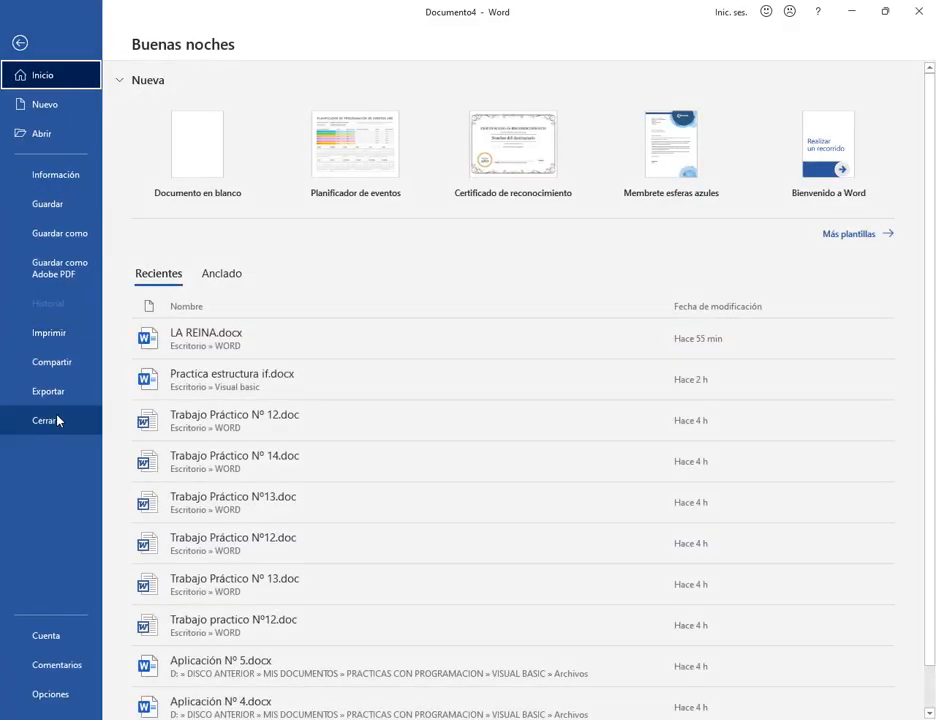
left_click(57, 420)
left_click(453, 392)
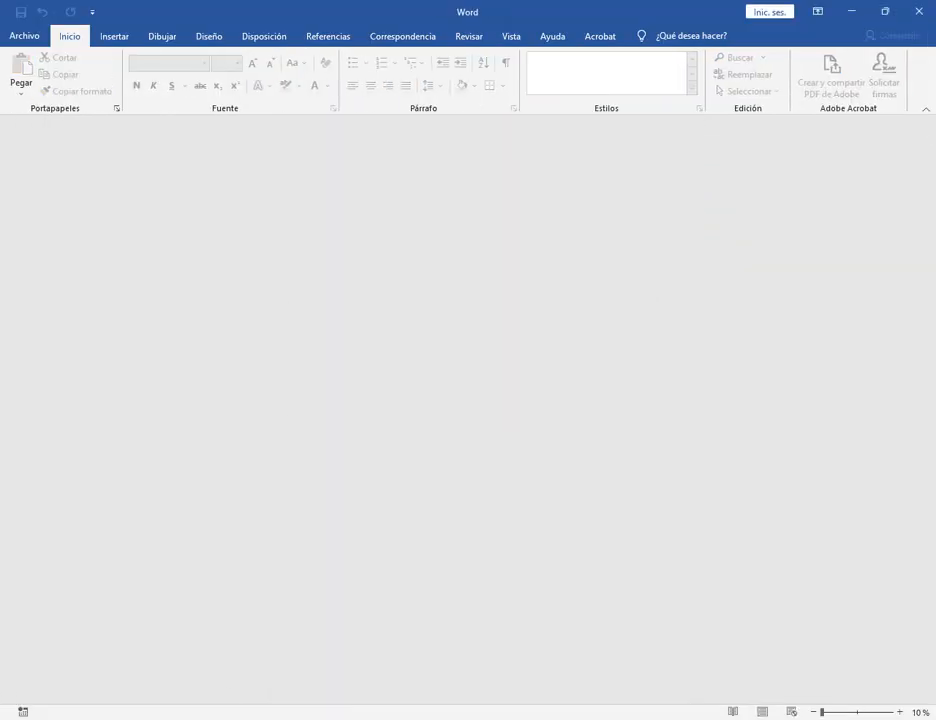
left_click(102, 664)
double_click(291, 474)
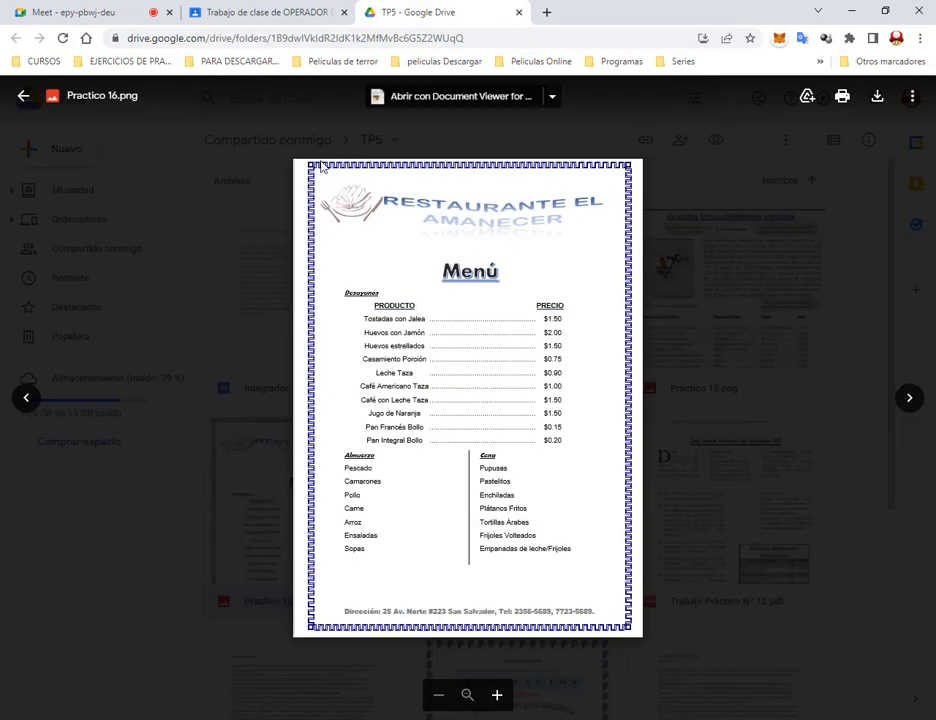
Close the Practico 16.png preview and return to the TP5 Drive tab.
left_click(705, 407)
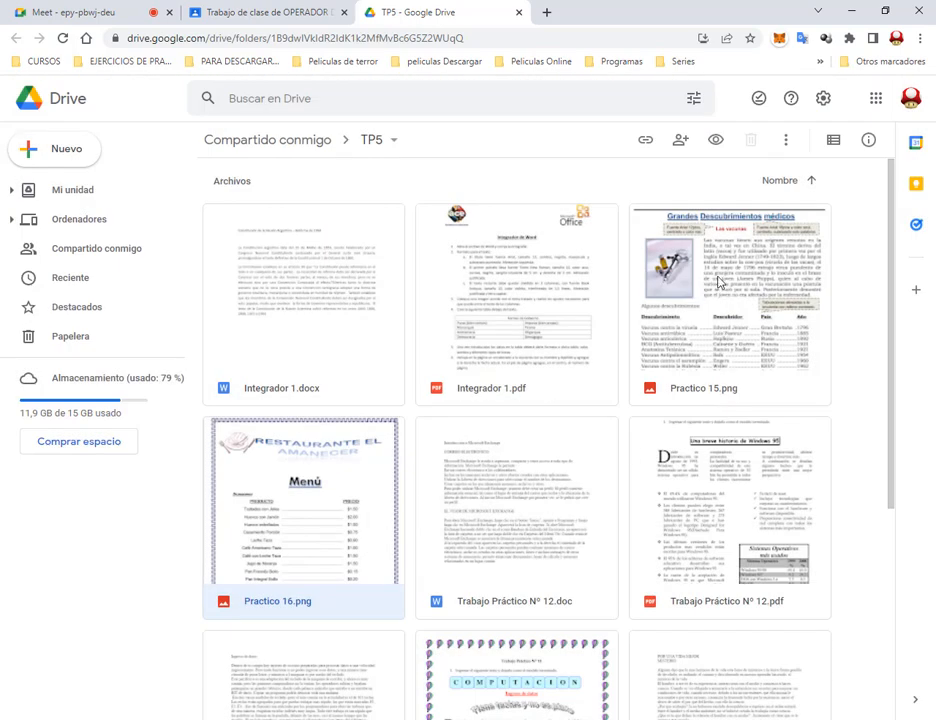
left_click(100, 12)
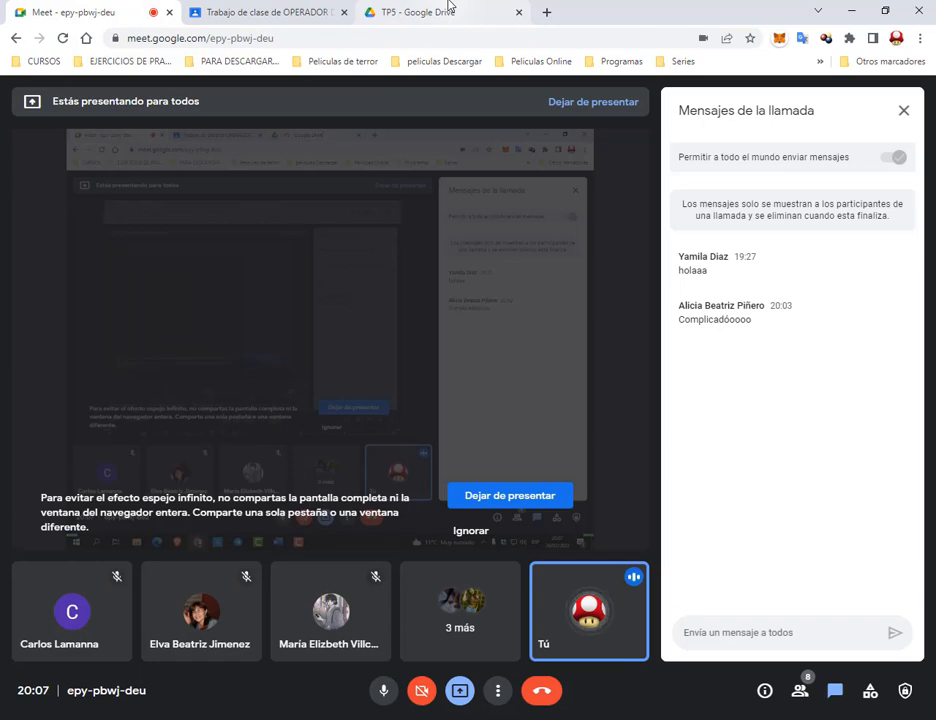
left_click(448, 8)
scroll(851, 311, "down", 2)
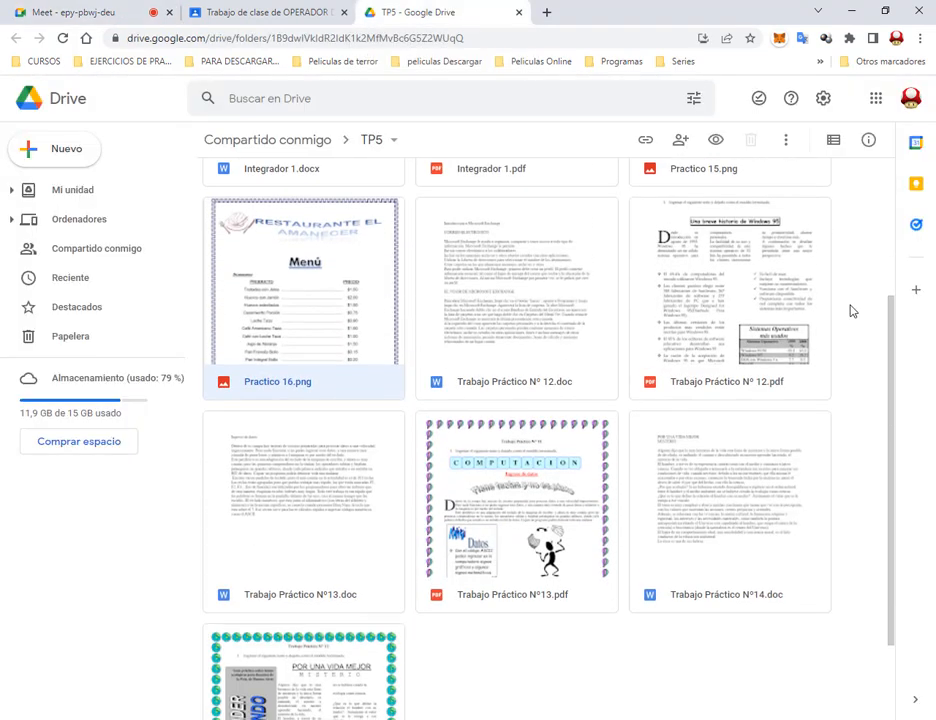
Review the Trabajo Práctico Nº 12.pdf model, then open Trabajo Práctico Nº 12.doc.docx from WORD.
left_click(727, 278)
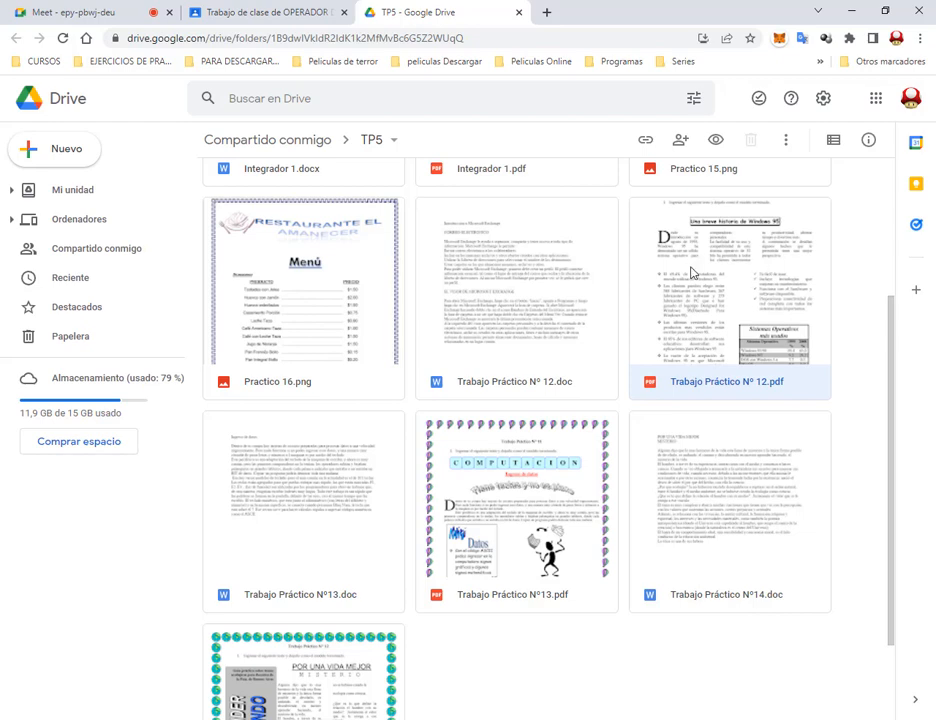
double_click(691, 273)
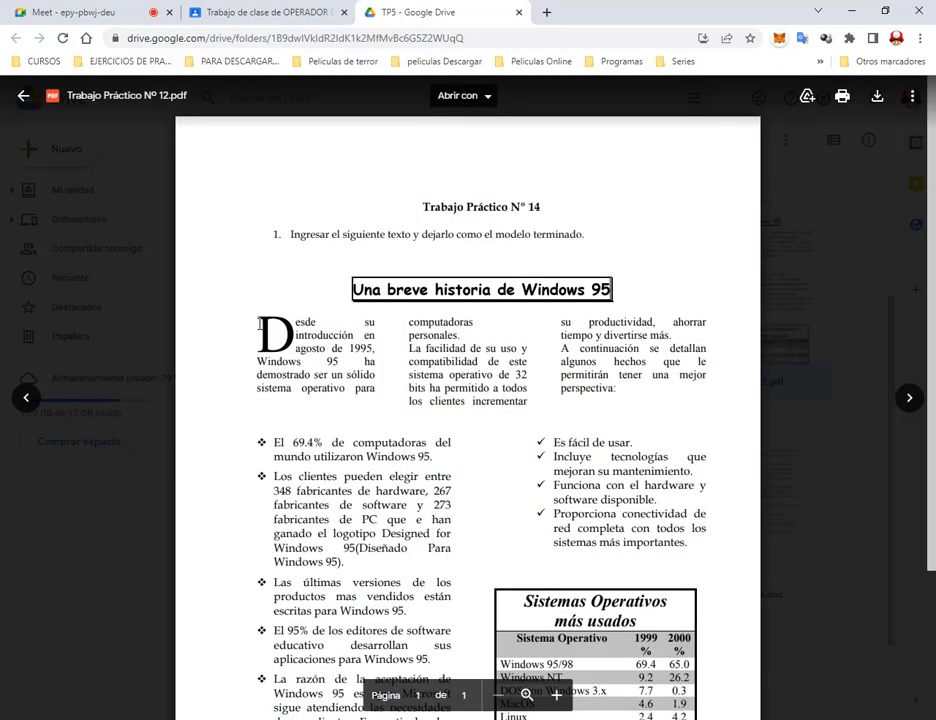
left_click_drag(355, 289, 571, 277)
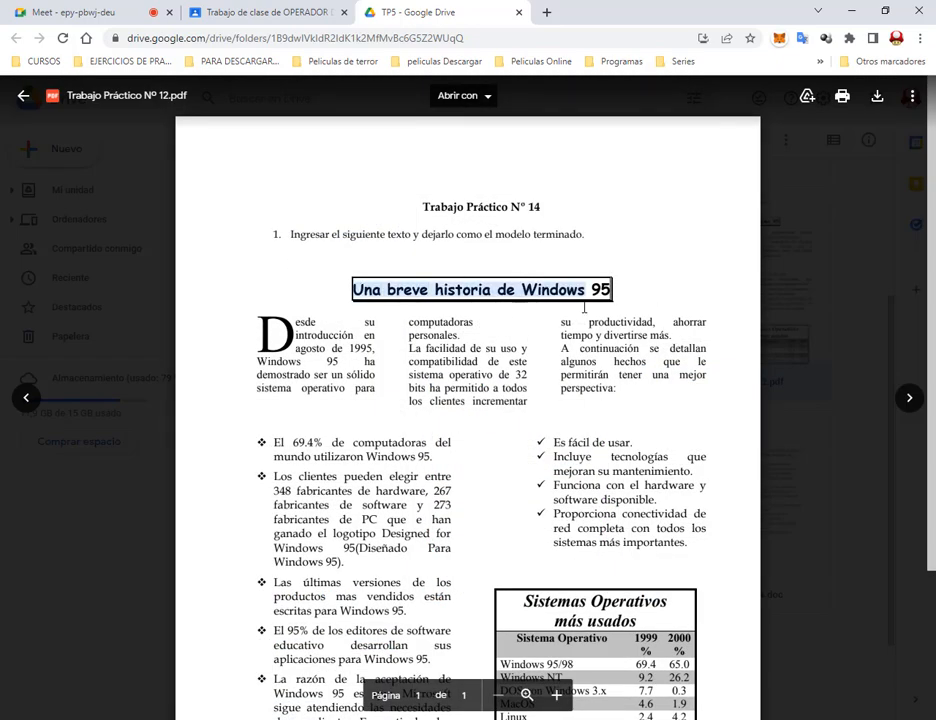
left_click(584, 307)
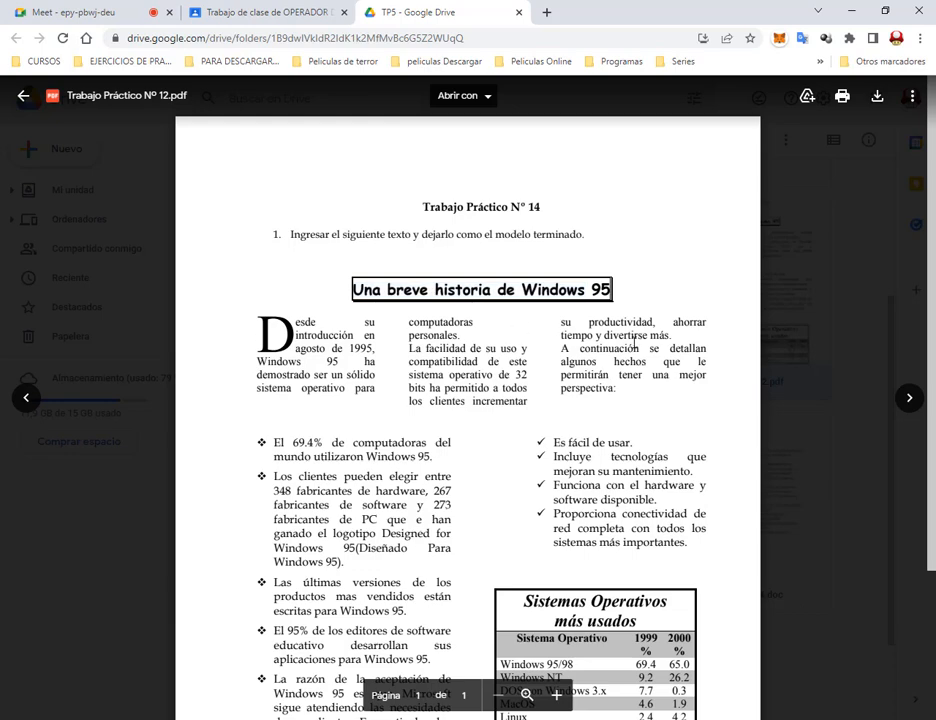
scroll(307, 307, "down", 3)
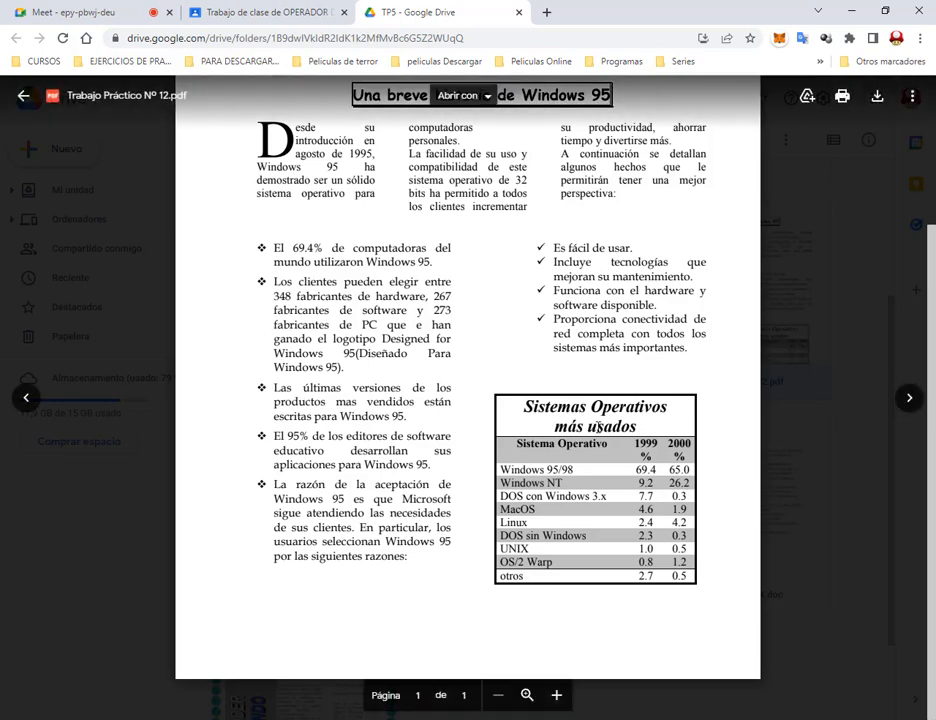
key("Escape")
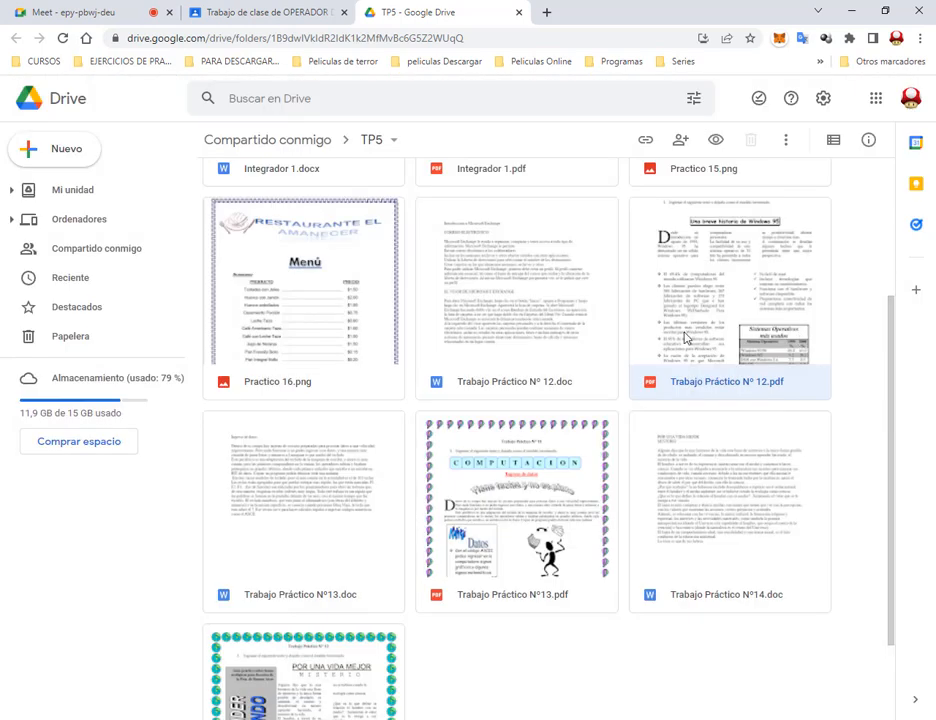
key("alt+Tab")
double_click(657, 172)
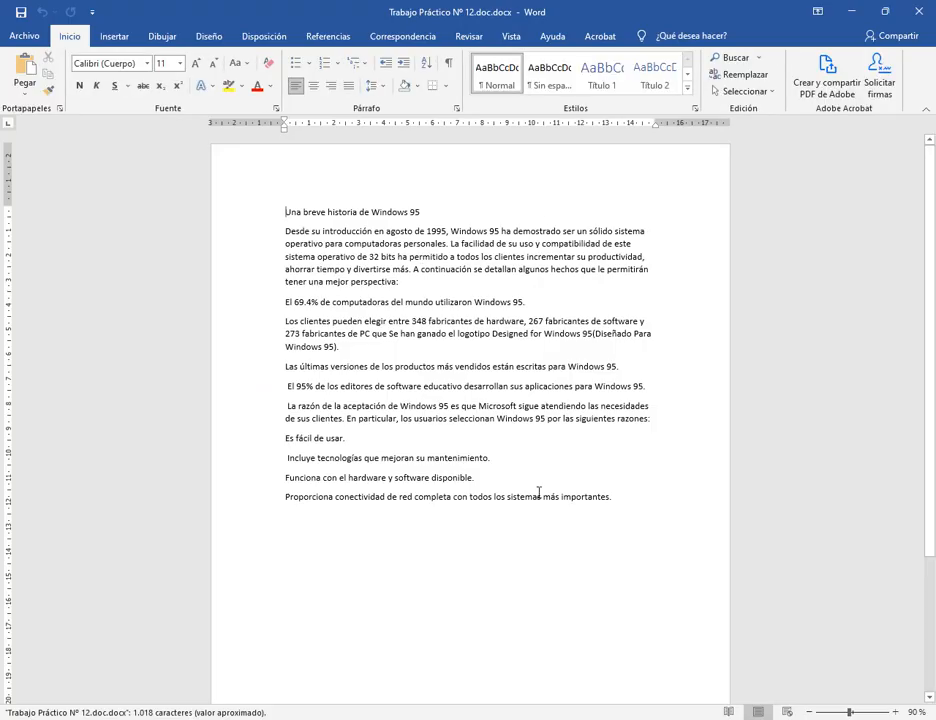
Snap Word to the right half and the PDF model to the left half.
key("super+Right")
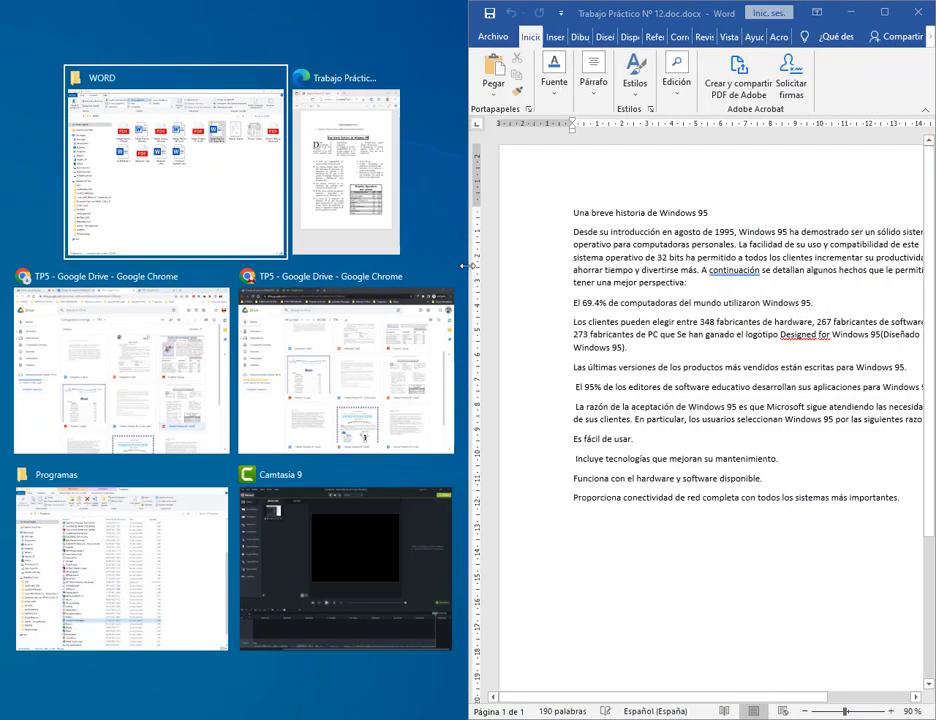
left_click(391, 233)
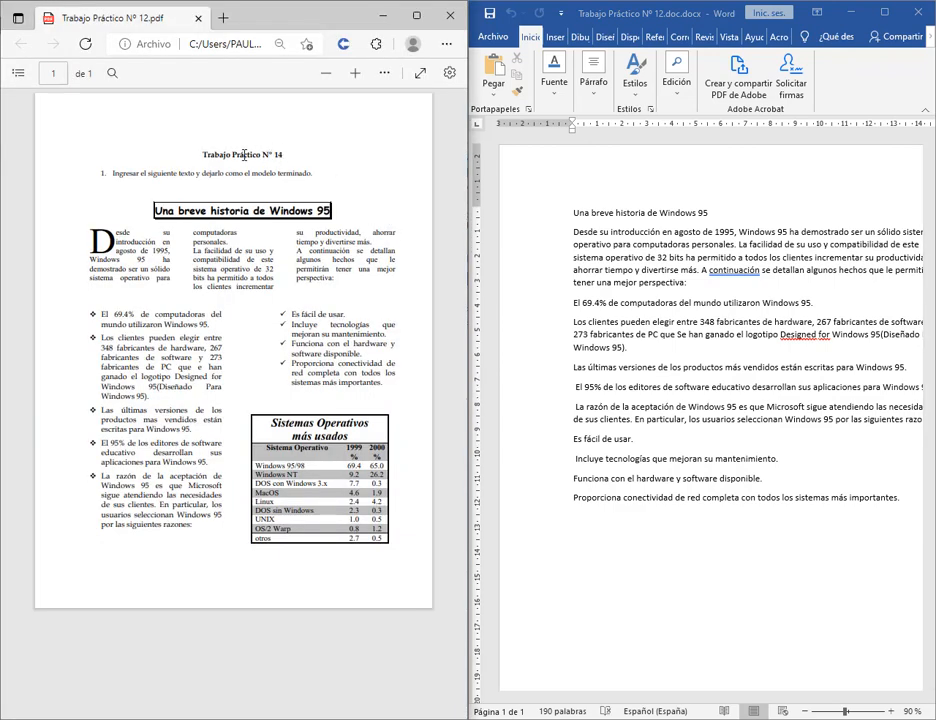
left_click_drag(244, 155, 281, 155)
left_click(281, 155)
mouse_move(468, 466)
left_mouse_down()
mouse_move(428, 467)
mouse_move(451, 471)
left_mouse_up()
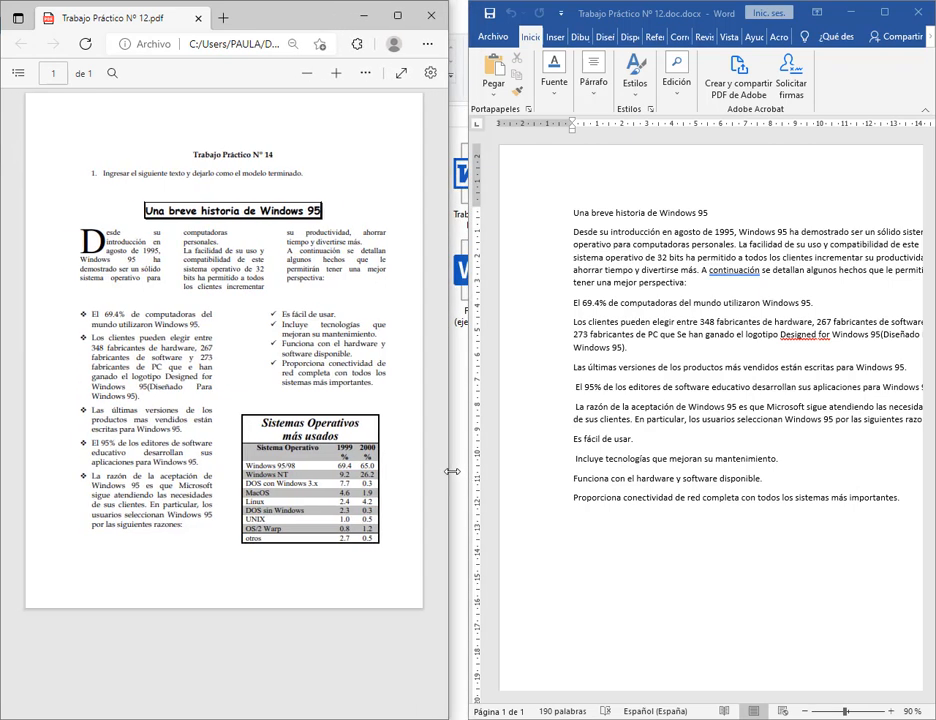
left_click(897, 15)
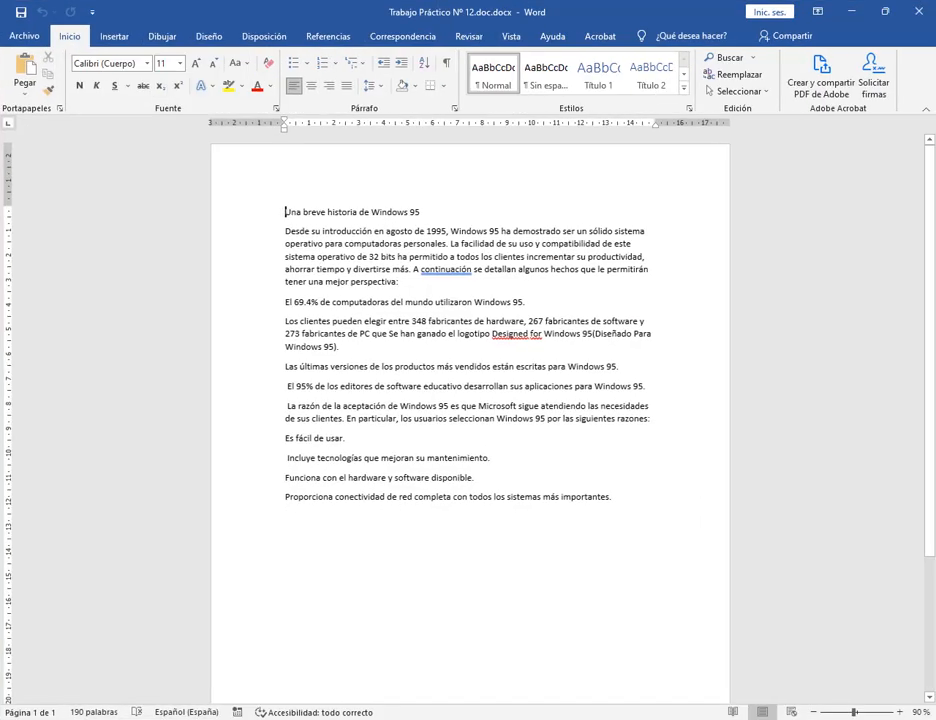
Restore both windows and stack the shortened PDF window above Word.
key("alt+Tab")
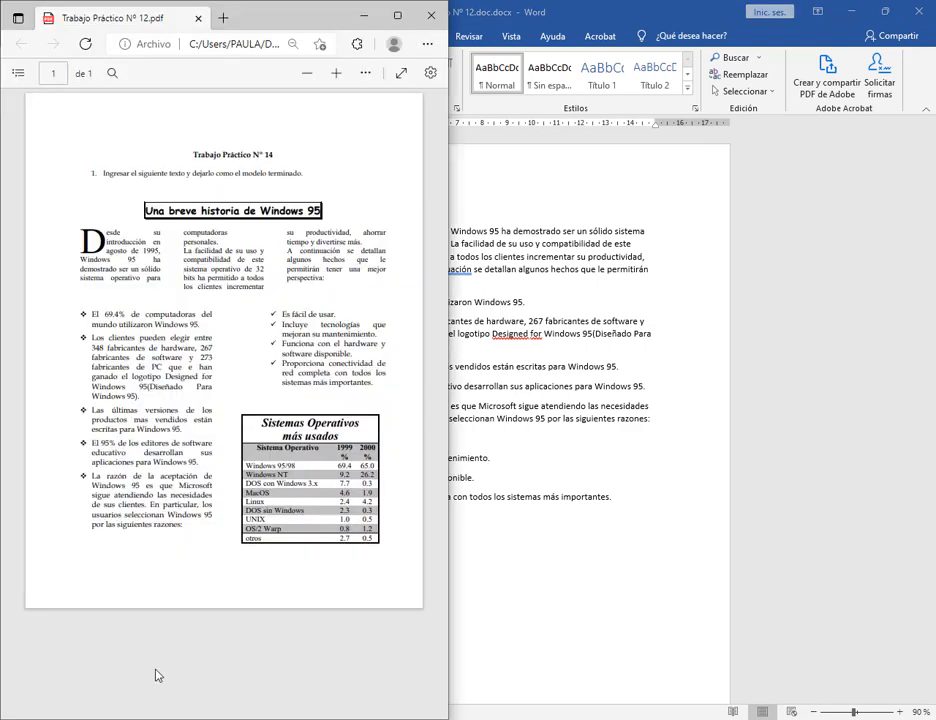
left_click(399, 17)
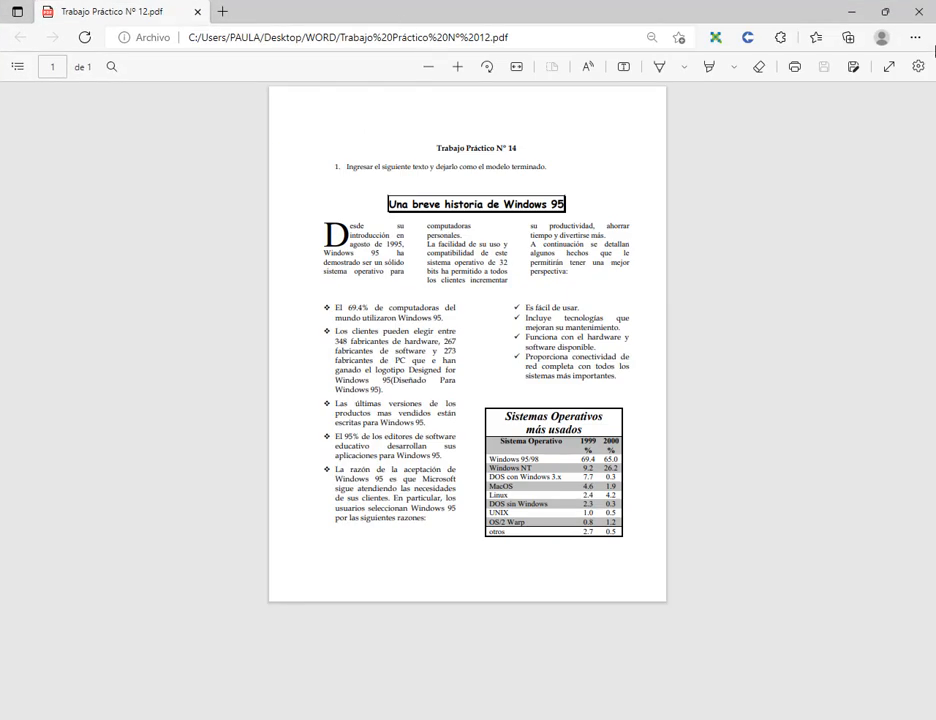
left_click(884, 14)
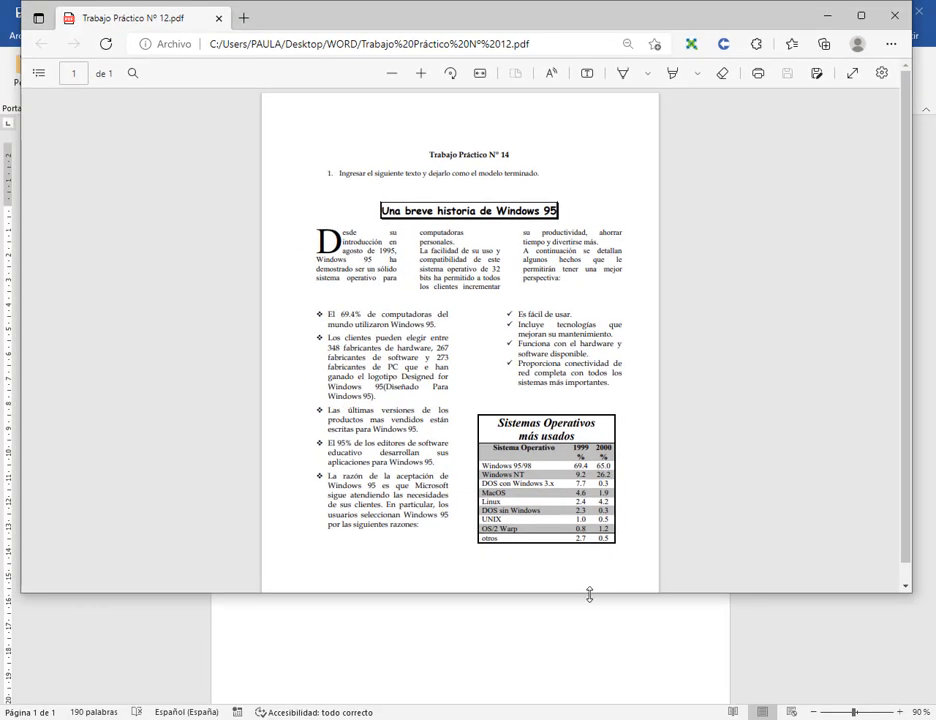
left_click_drag(589, 595, 589, 372)
left_click(549, 574)
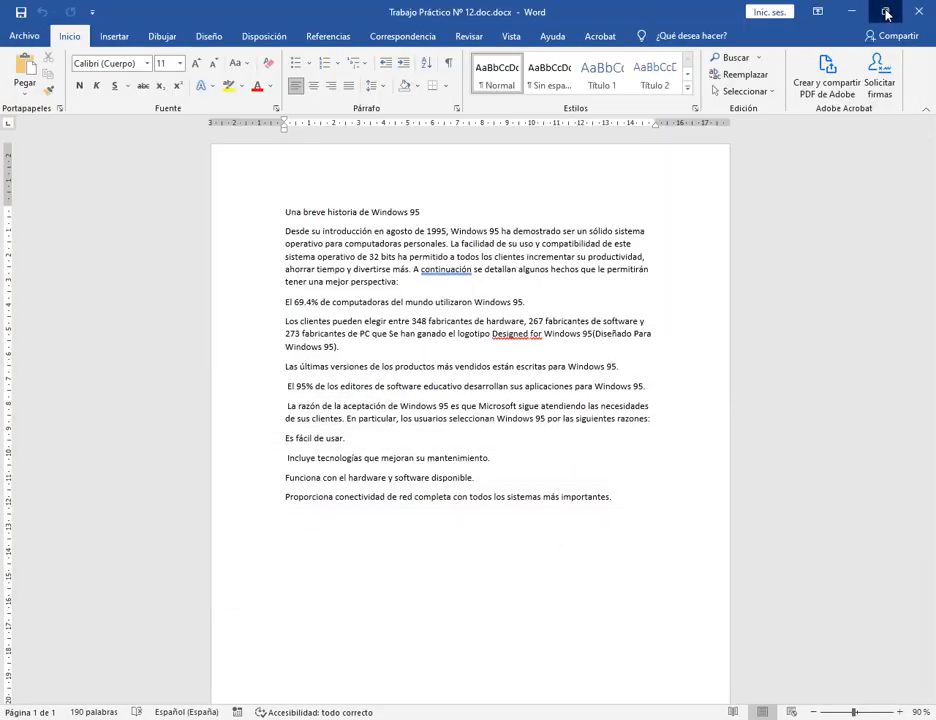
left_click(885, 12)
left_click_drag(487, 402, 487, 355)
left_click(519, 258)
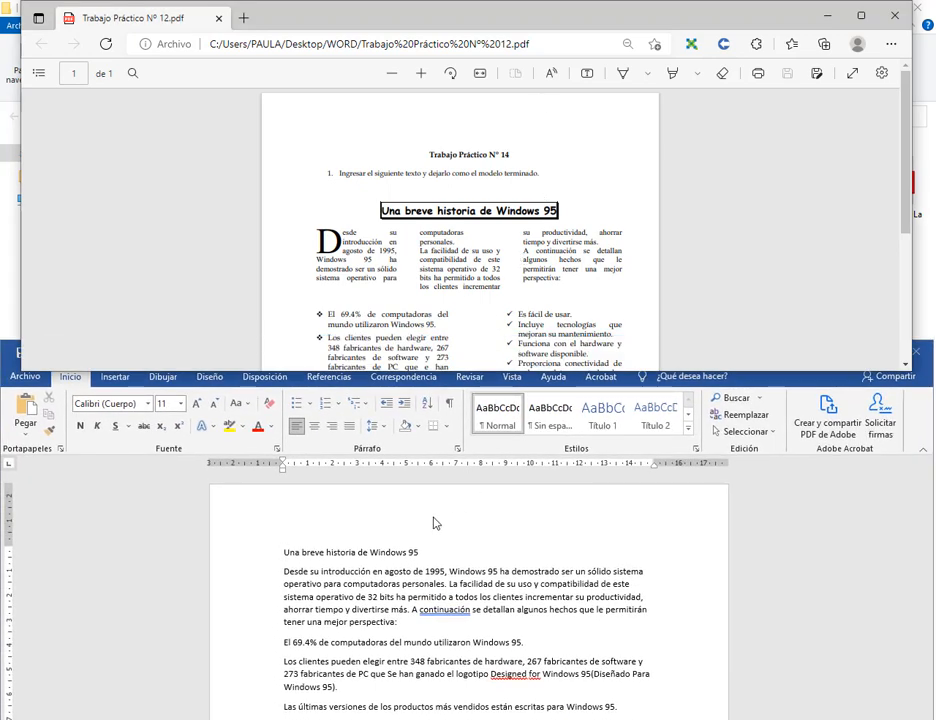
left_click(445, 552)
Select the Word title and outline the model's three text columns and bullet-list column.
left_click_drag(424, 547, 276, 549)
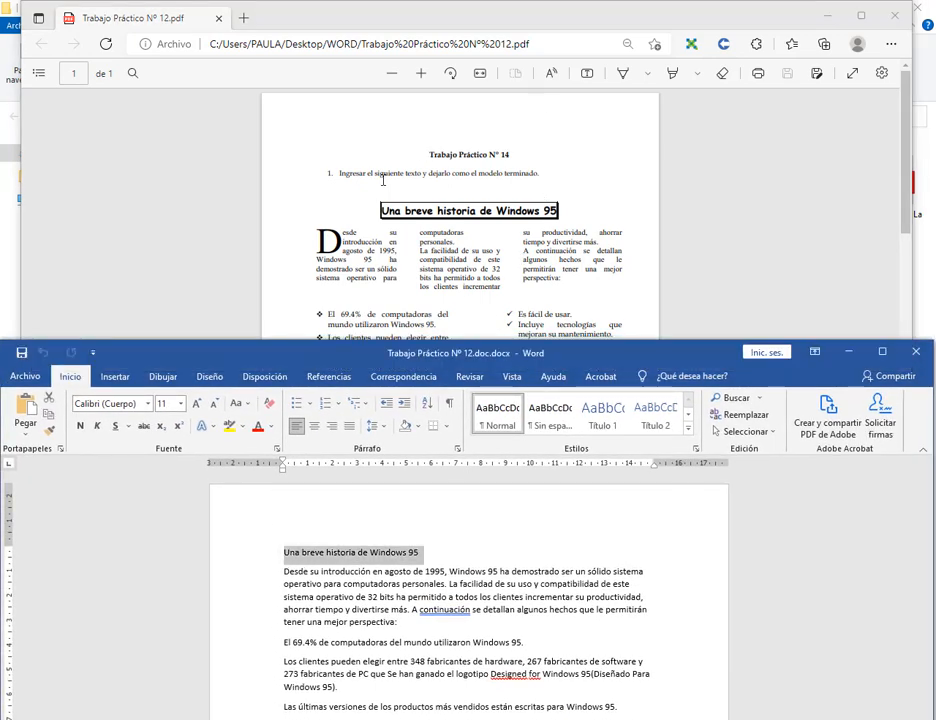
scroll(376, 157, "down", 1)
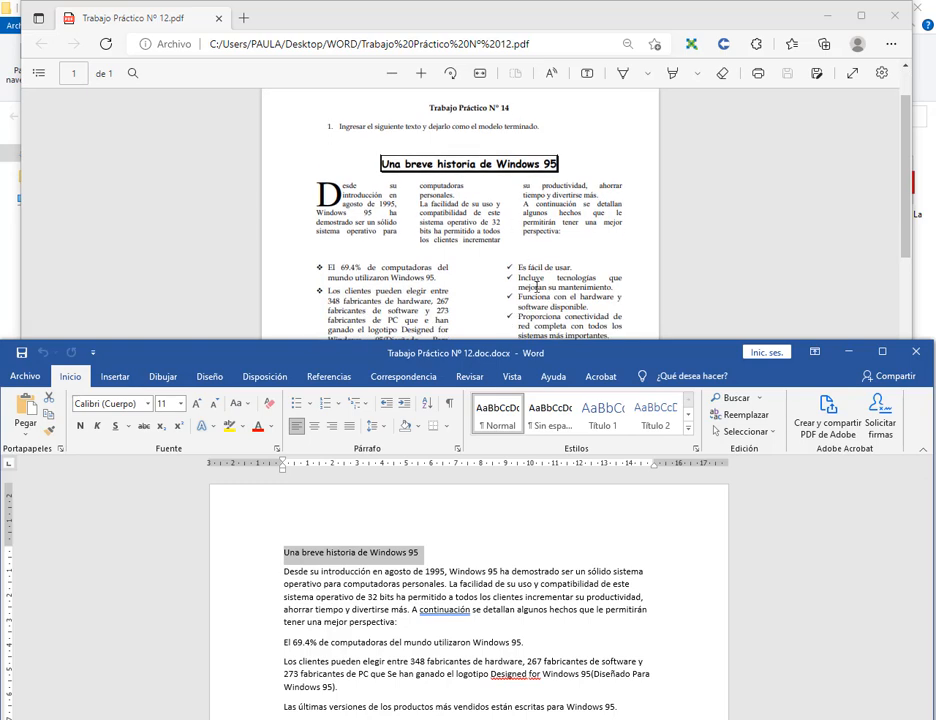
left_click(575, 234)
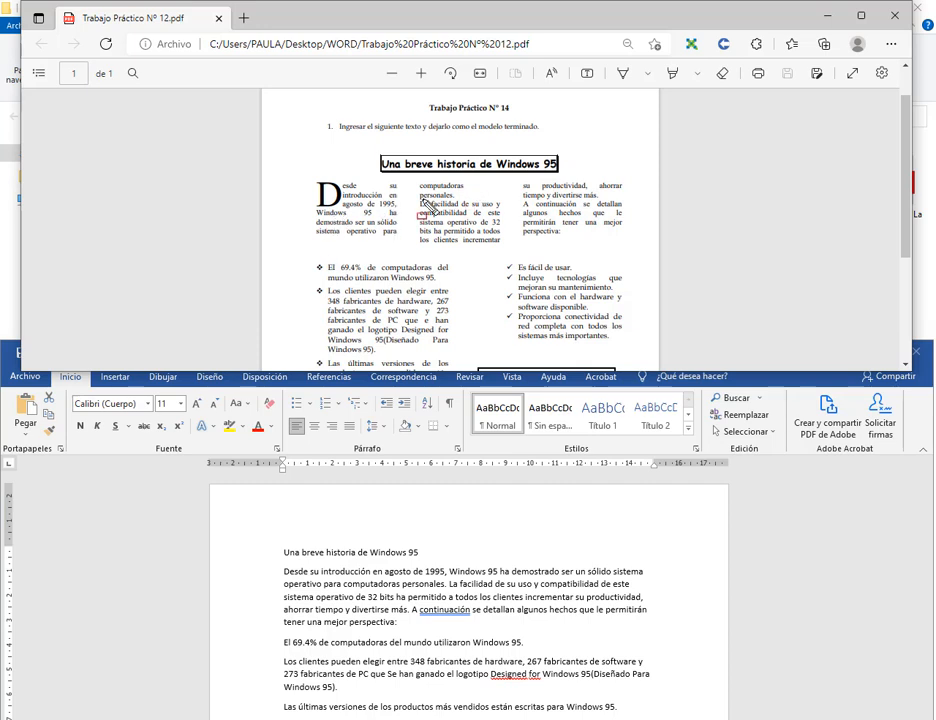
left_click_drag(311, 181, 402, 240)
left_click_drag(416, 183, 503, 244)
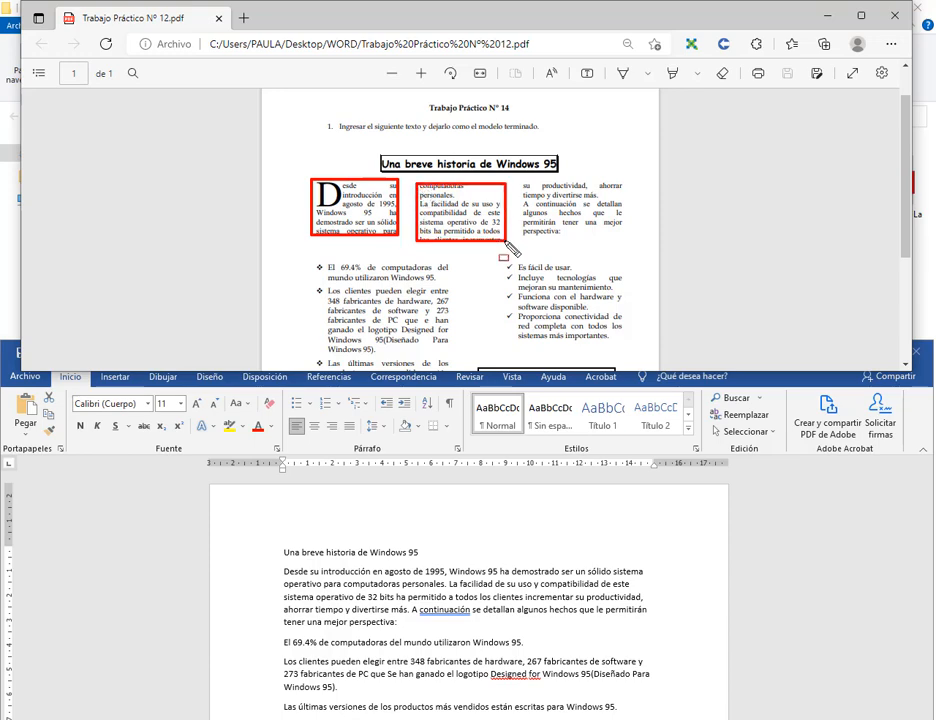
left_click_drag(520, 184, 625, 240)
key("Escape")
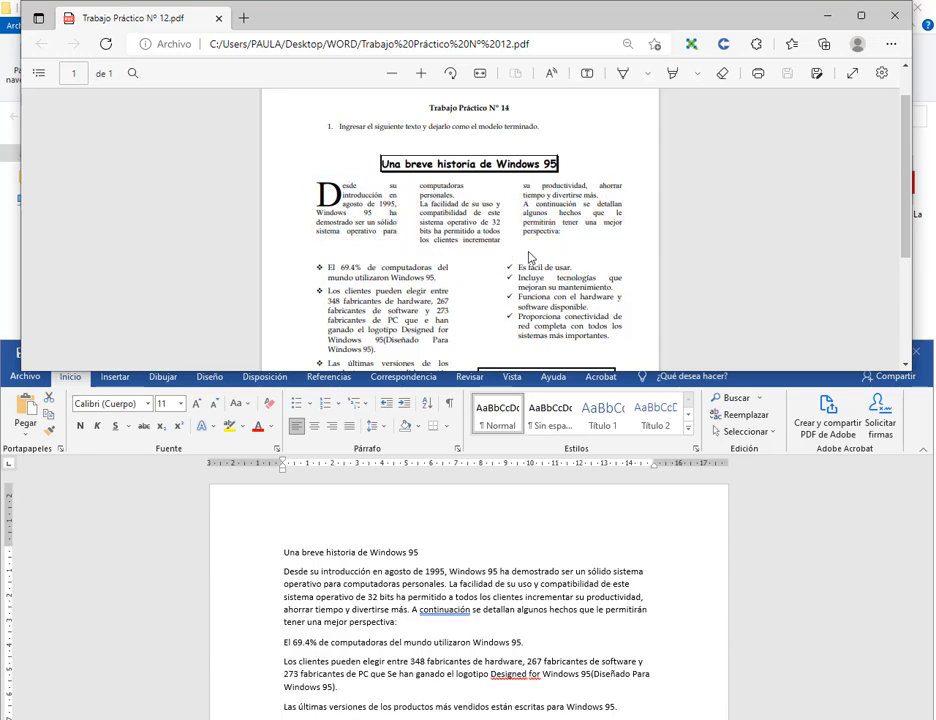
scroll(528, 254, "down", 2)
key("ctrl+alt+d")
left_click_drag(324, 130, 445, 368)
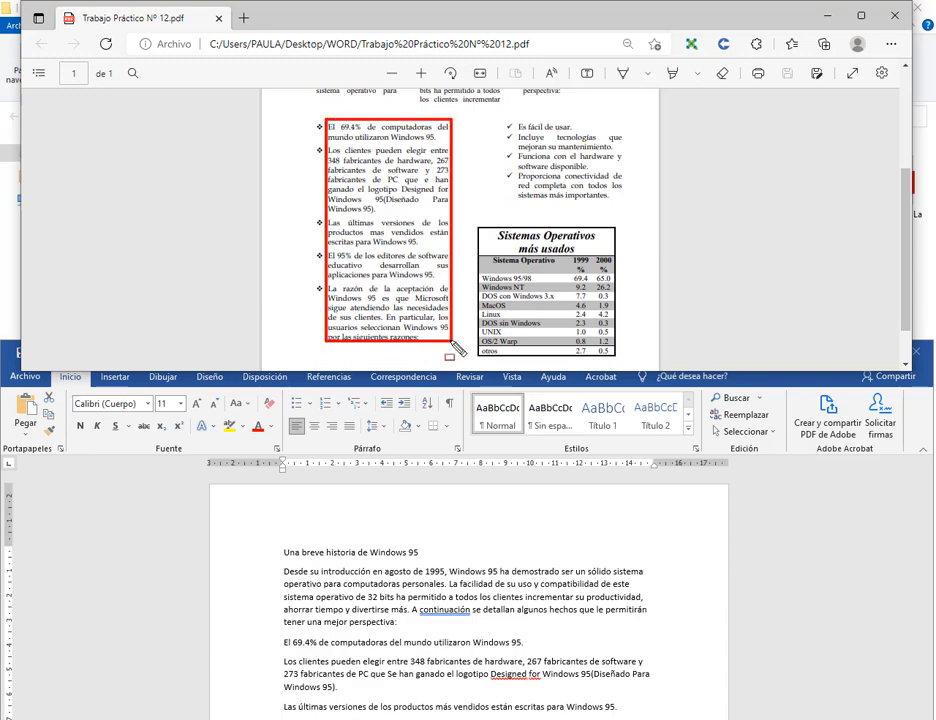
left_click(597, 601)
scroll(490, 190, "up", 3)
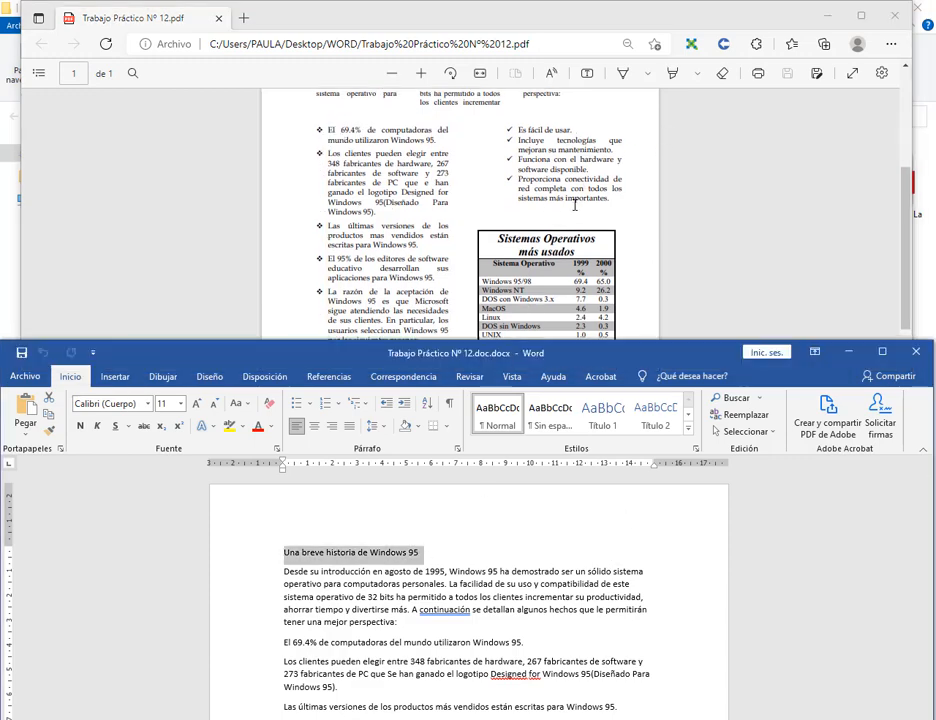
left_click(490, 190)
Center 'Una breve historia de Windows 95' and make it bold Comic Sans MS, size 14.
left_click(262, 552)
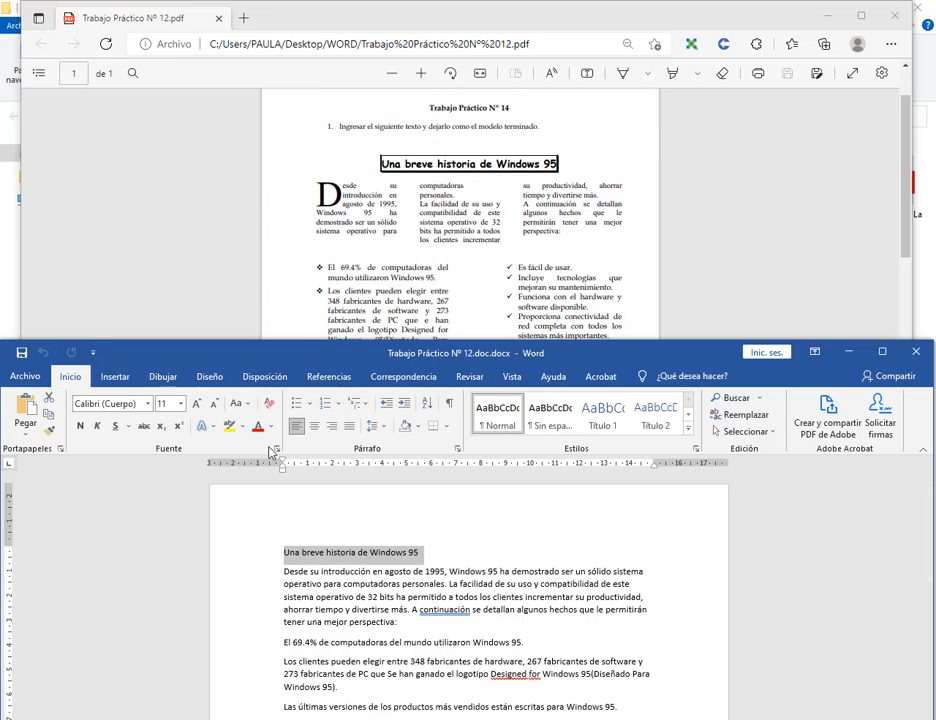
key("ctrl+e")
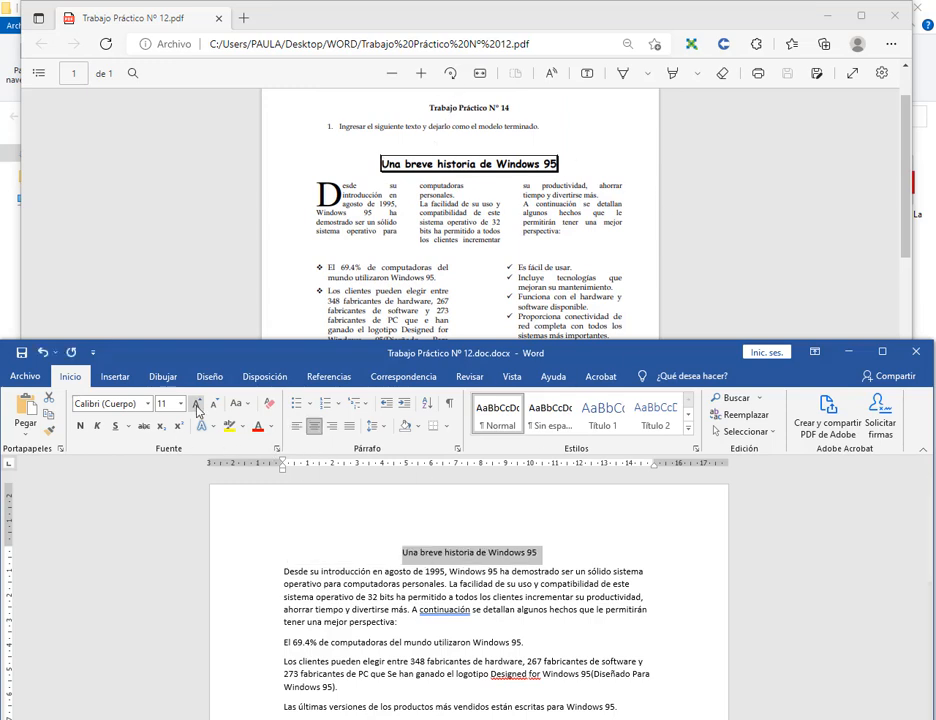
left_click(197, 405)
left_click(197, 405)
left_click(197, 405)
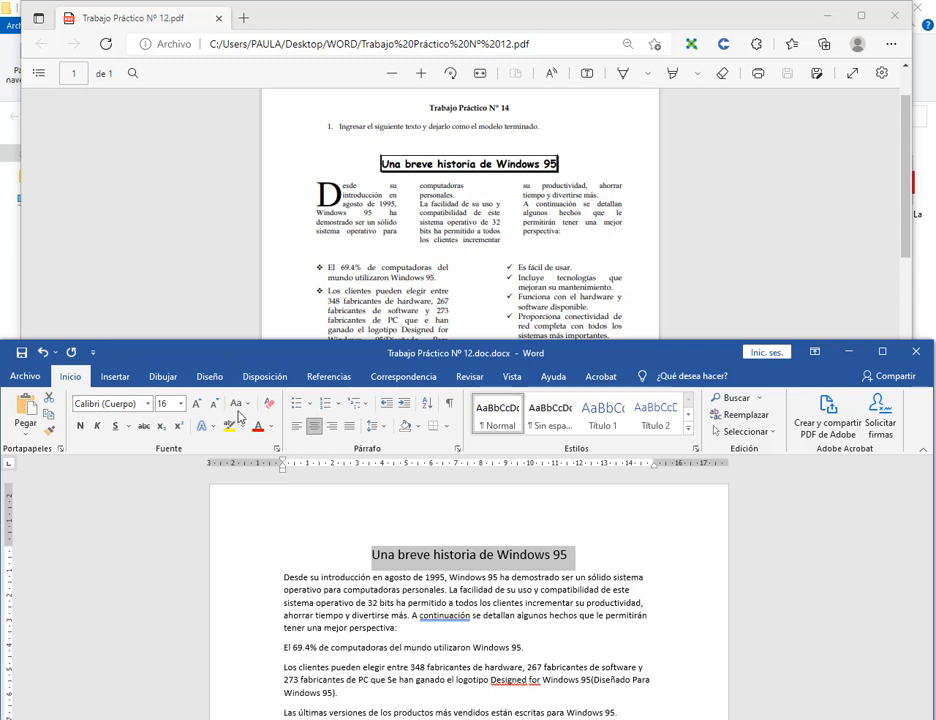
left_click(213, 403)
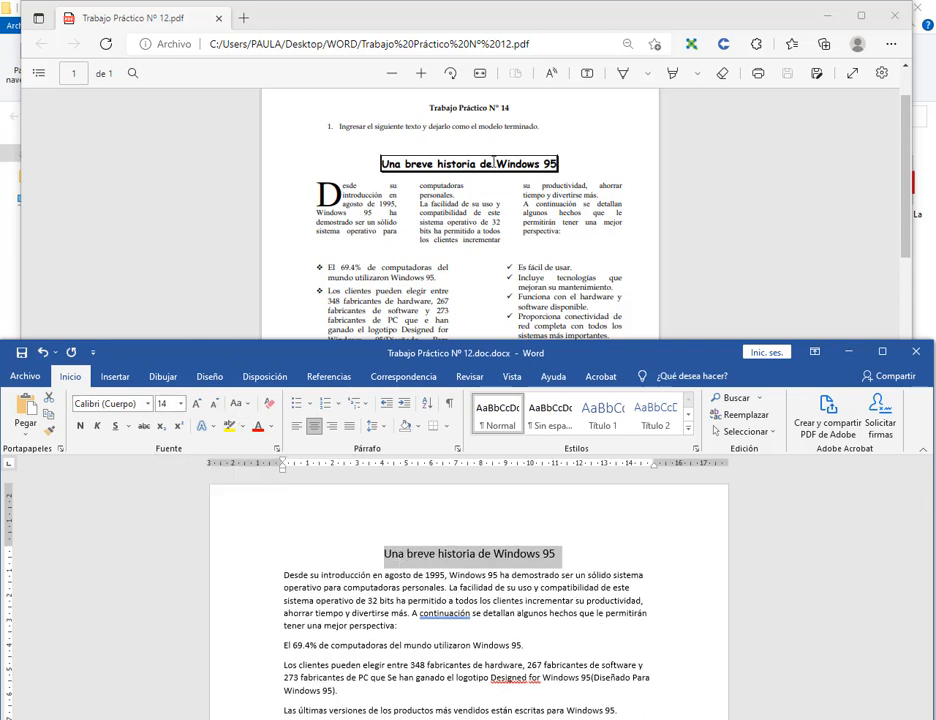
left_click(147, 404)
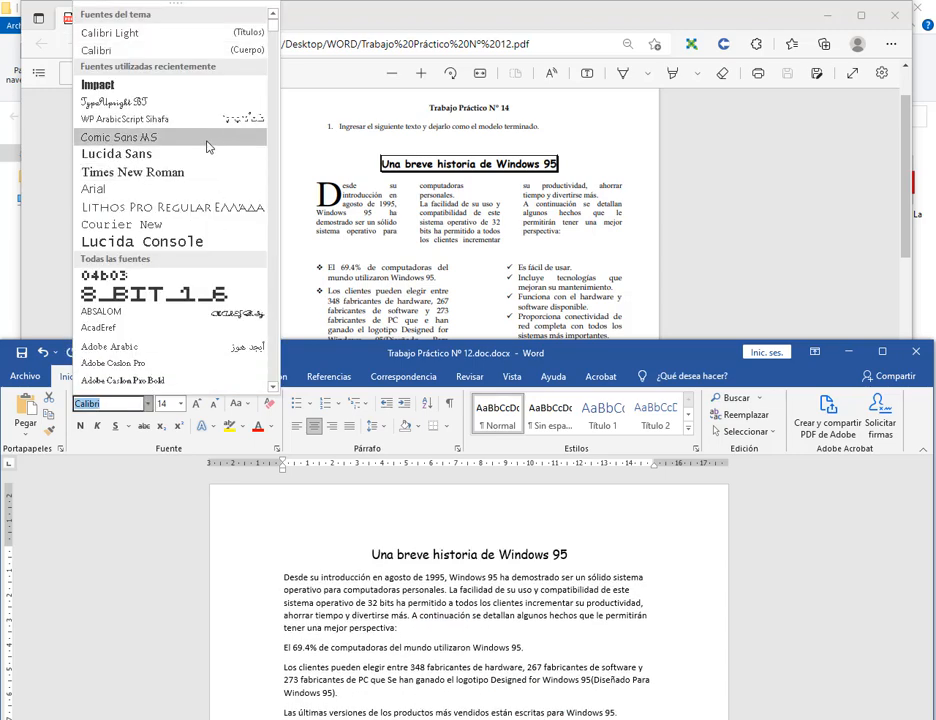
left_click(207, 139)
left_click(81, 426)
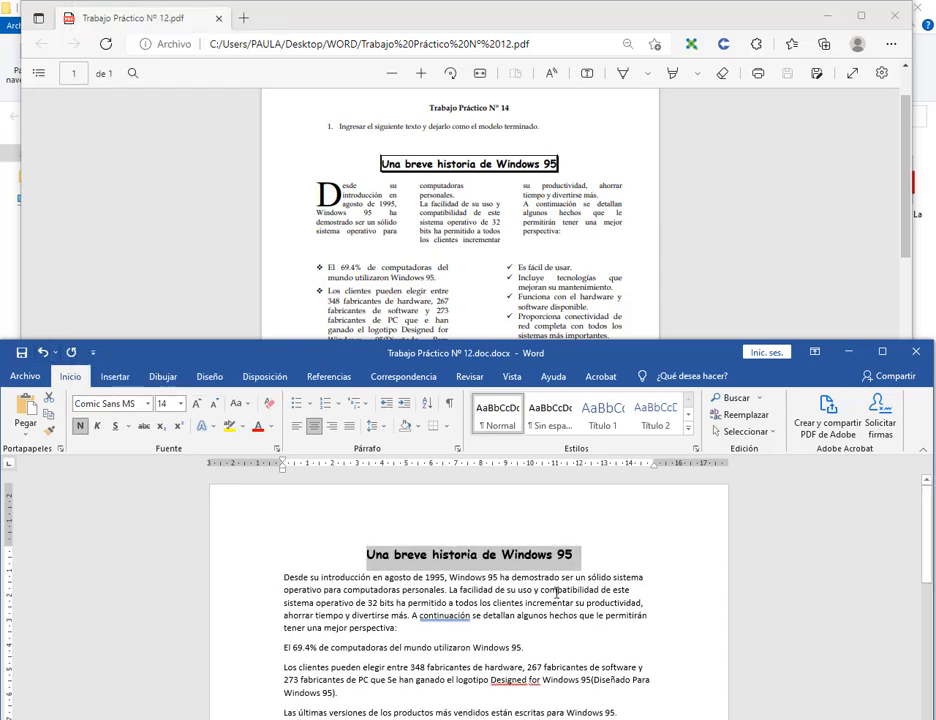
Zoom into the PDF model to examine the title's border.
left_click(404, 177)
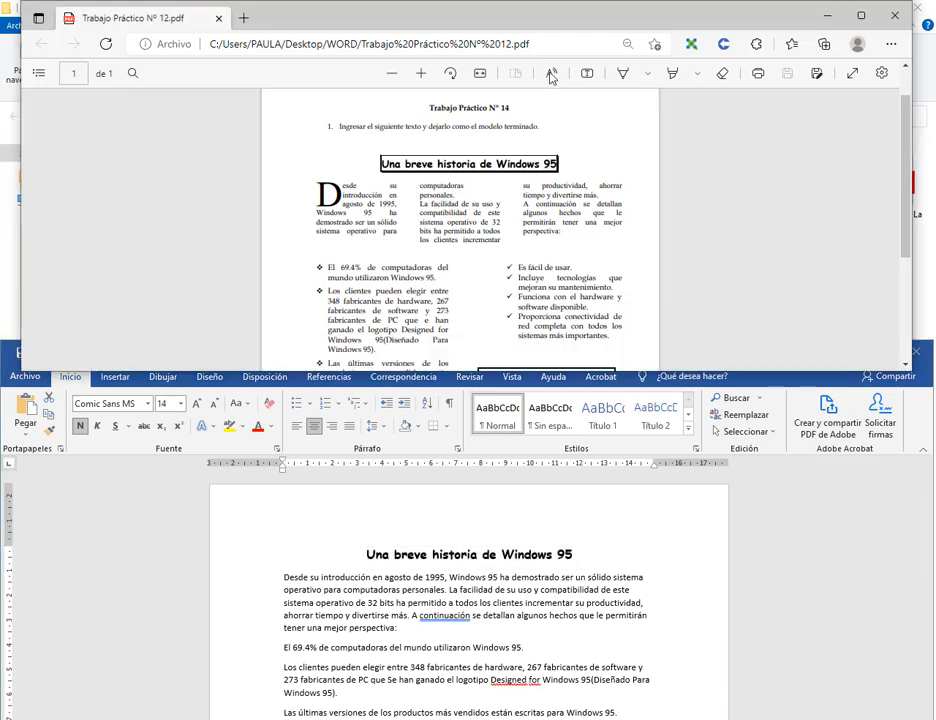
left_click(421, 73)
left_click(421, 73)
left_click(421, 75)
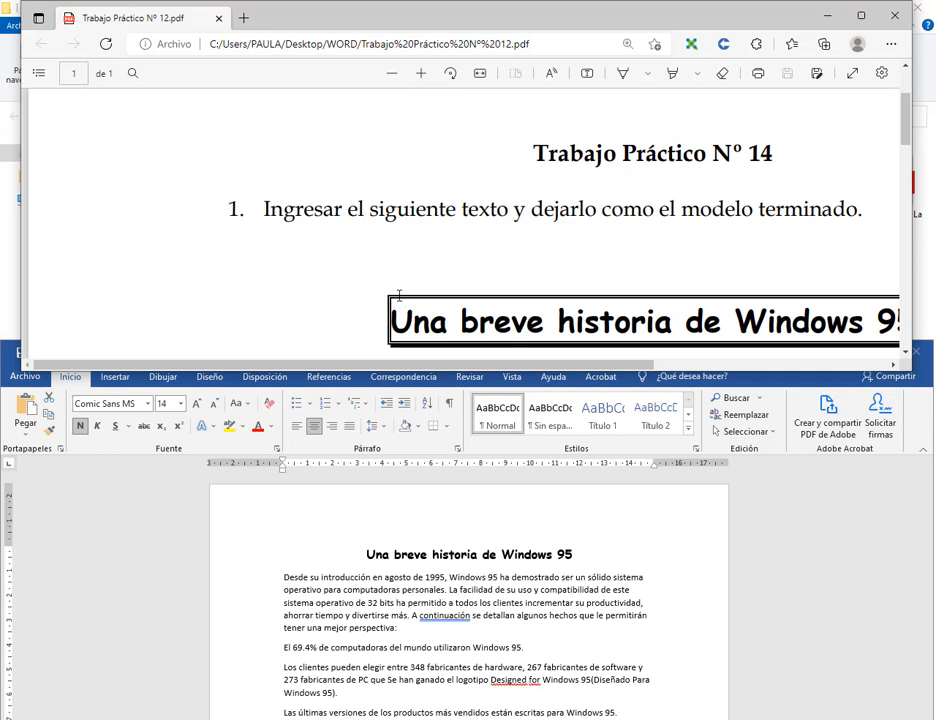
left_click(367, 552)
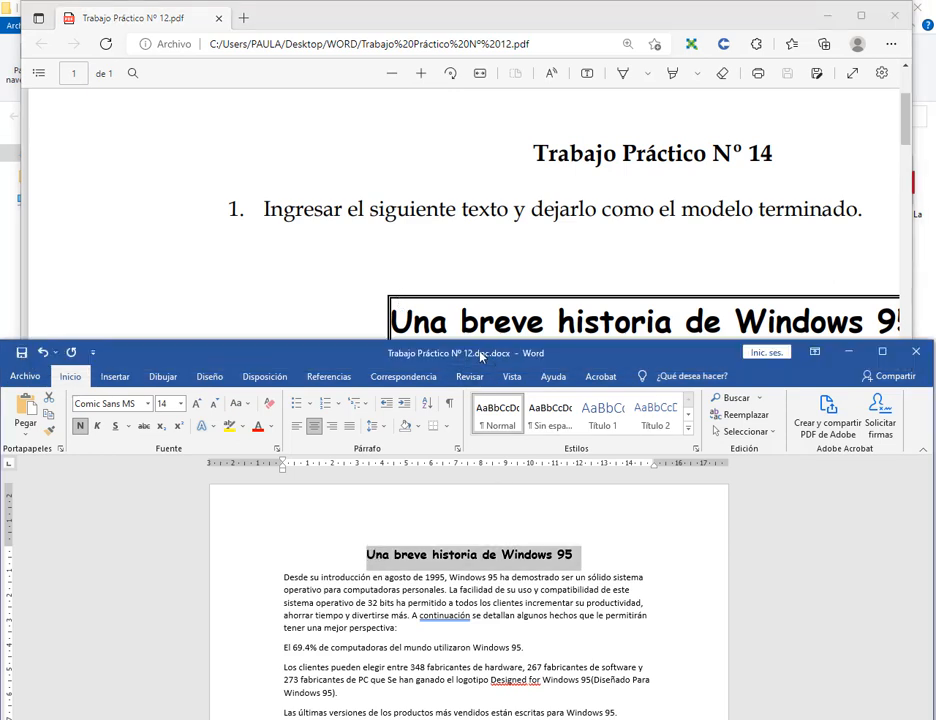
scroll(428, 480, "down", 3)
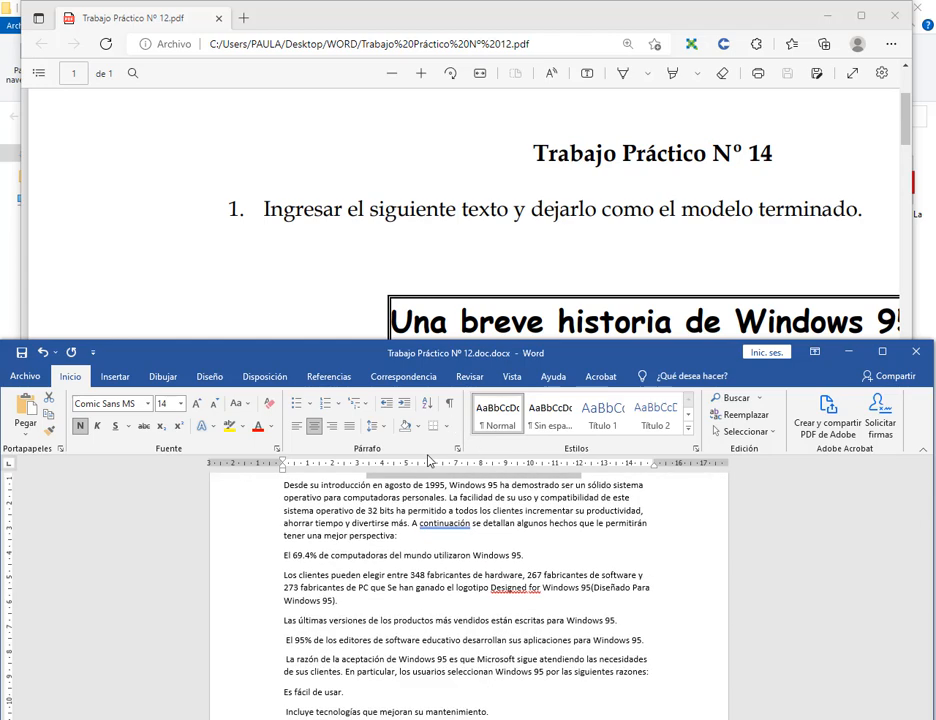
scroll(430, 541, "up", 1)
In Bordes y sombreado, set the border to apply to Texto rather than the paragraph.
left_click(447, 428)
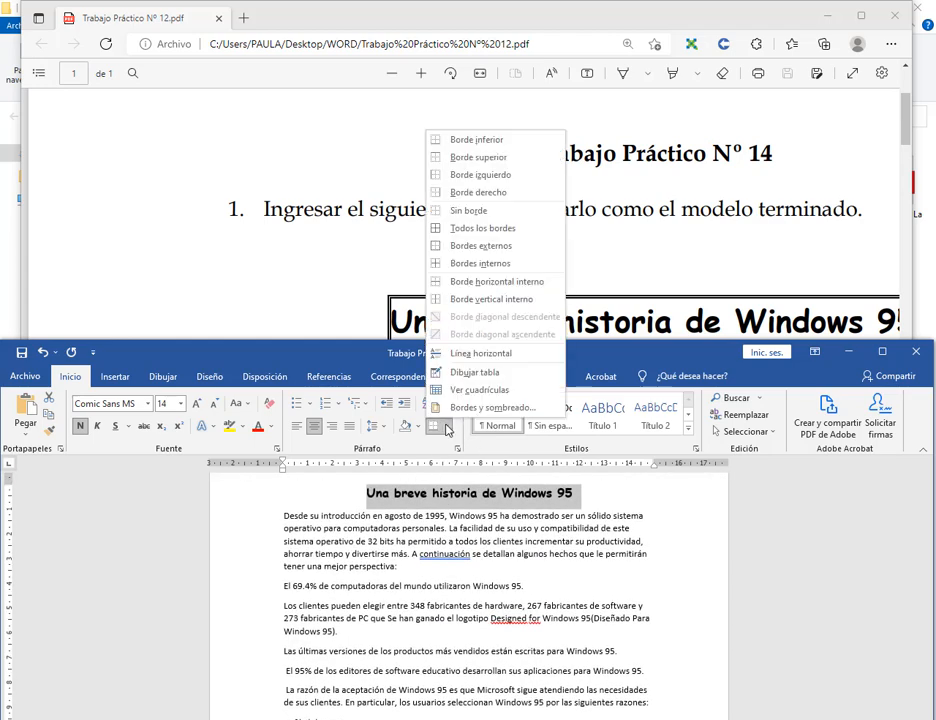
left_click(466, 407)
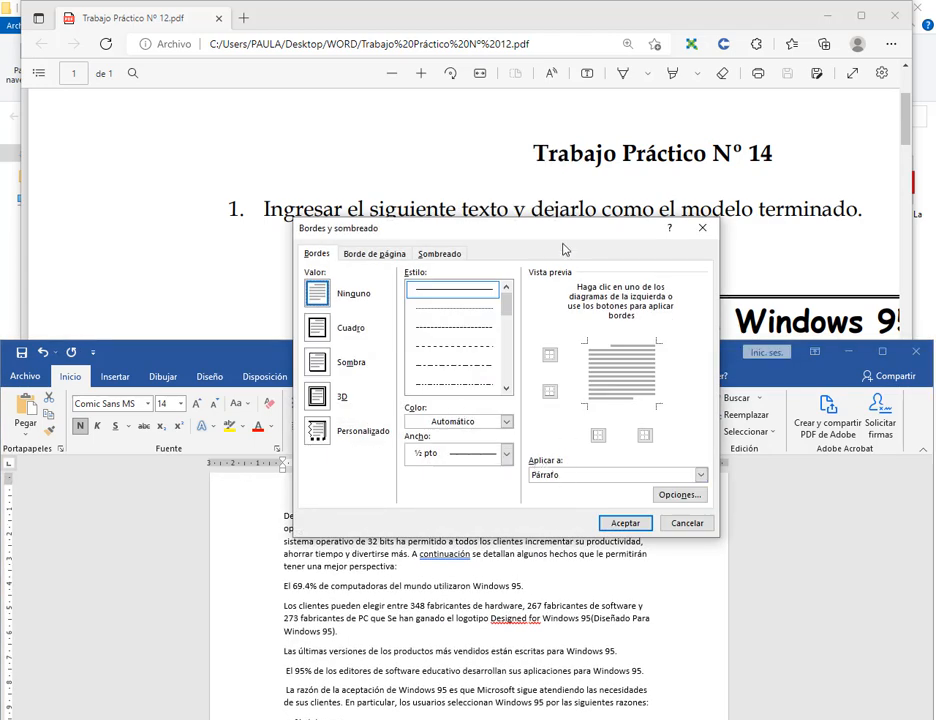
left_click_drag(563, 249, 197, 113)
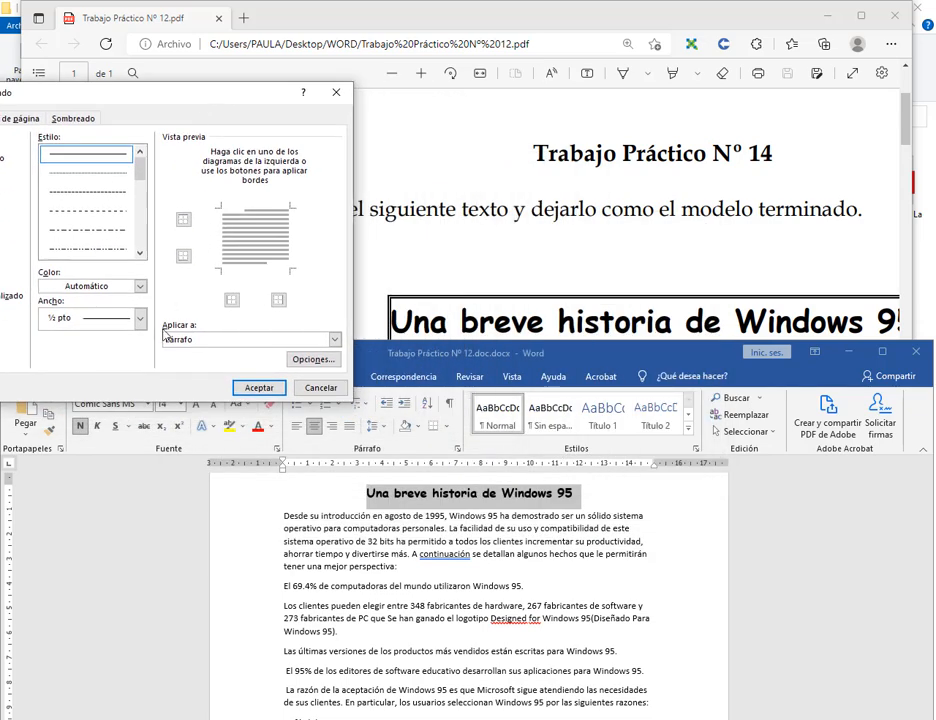
left_click_drag(158, 319, 221, 355)
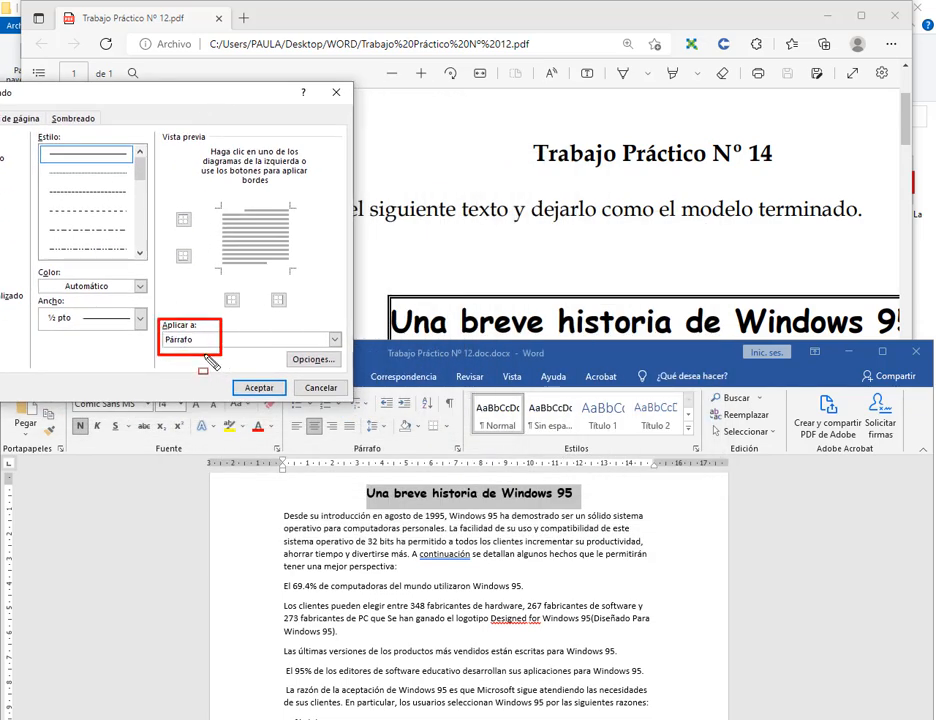
left_click_drag(282, 488, 654, 501)
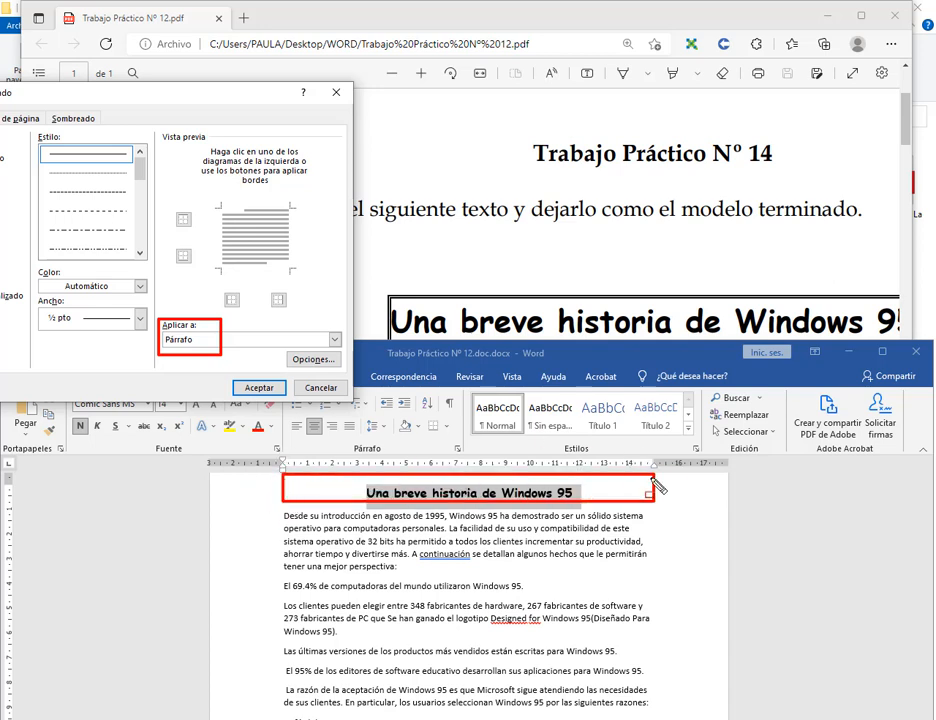
key("Escape")
left_click(196, 341)
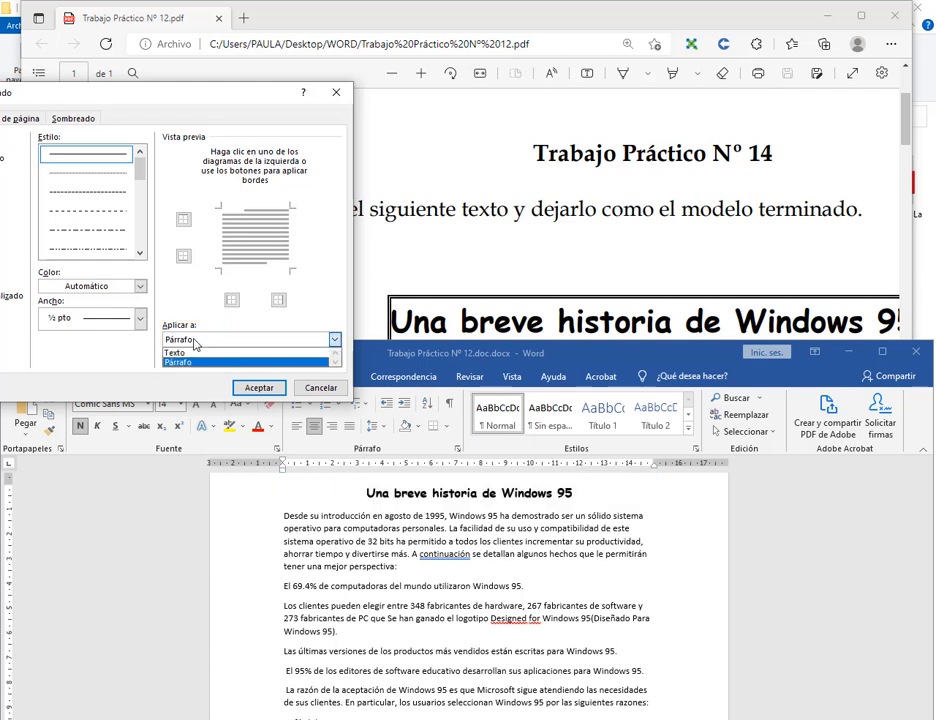
left_click(192, 353)
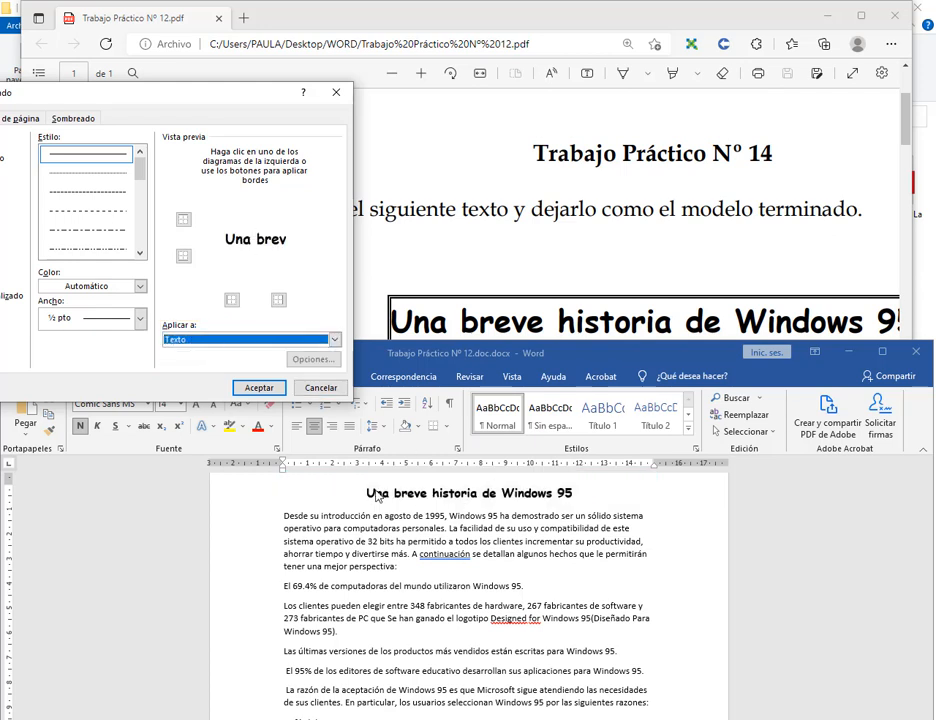
Choose the double-line style with Sombra and check the boxed title.
left_click_drag(226, 109, 256, 81)
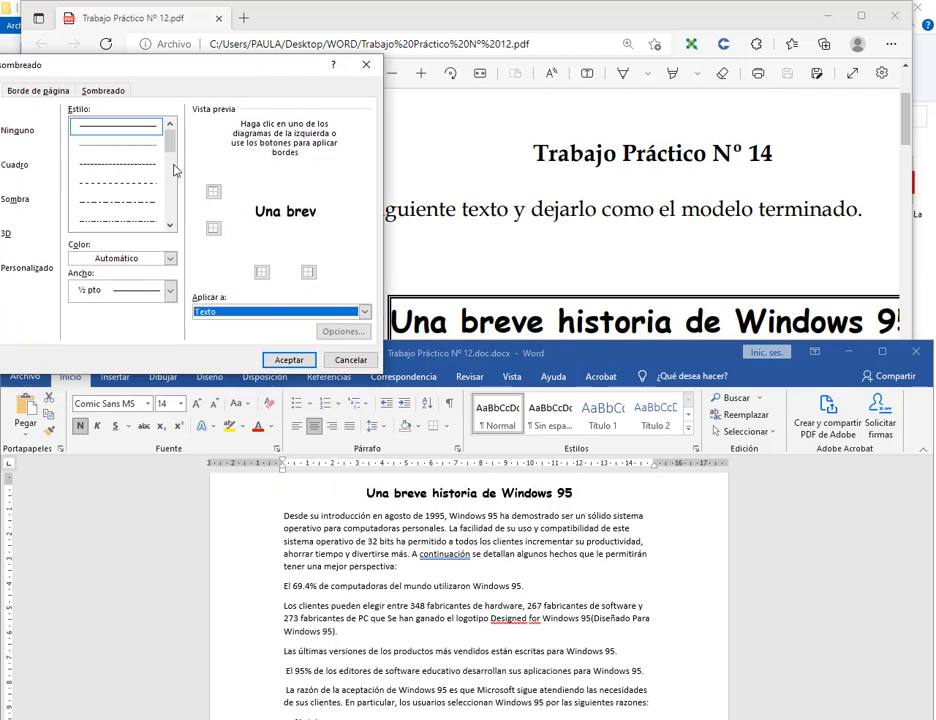
left_click(170, 226)
left_click(170, 226)
left_click(137, 204)
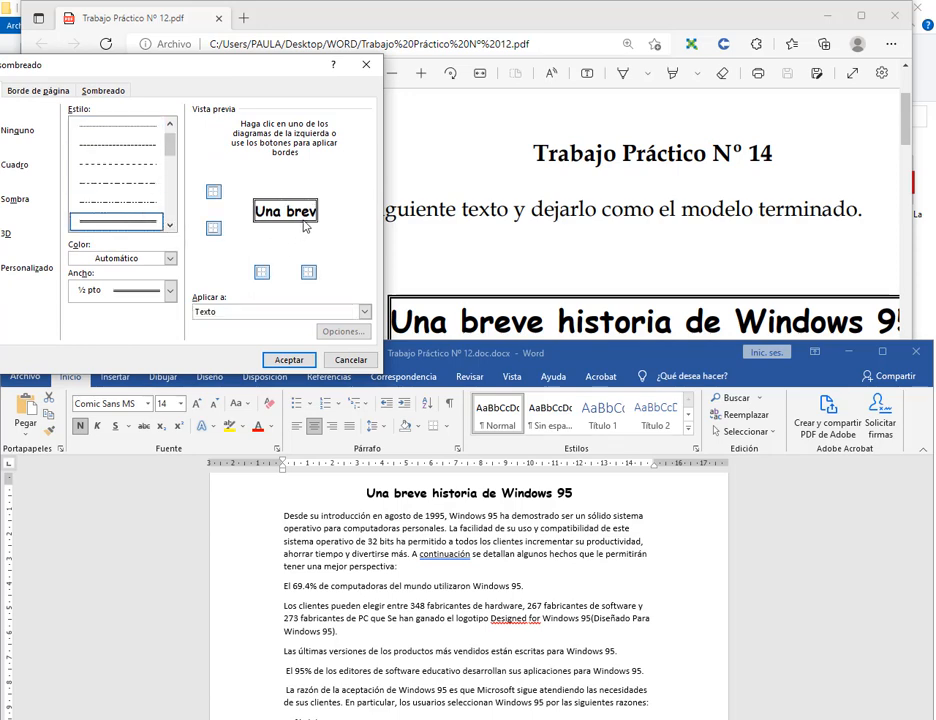
left_click_drag(252, 72, 734, 44)
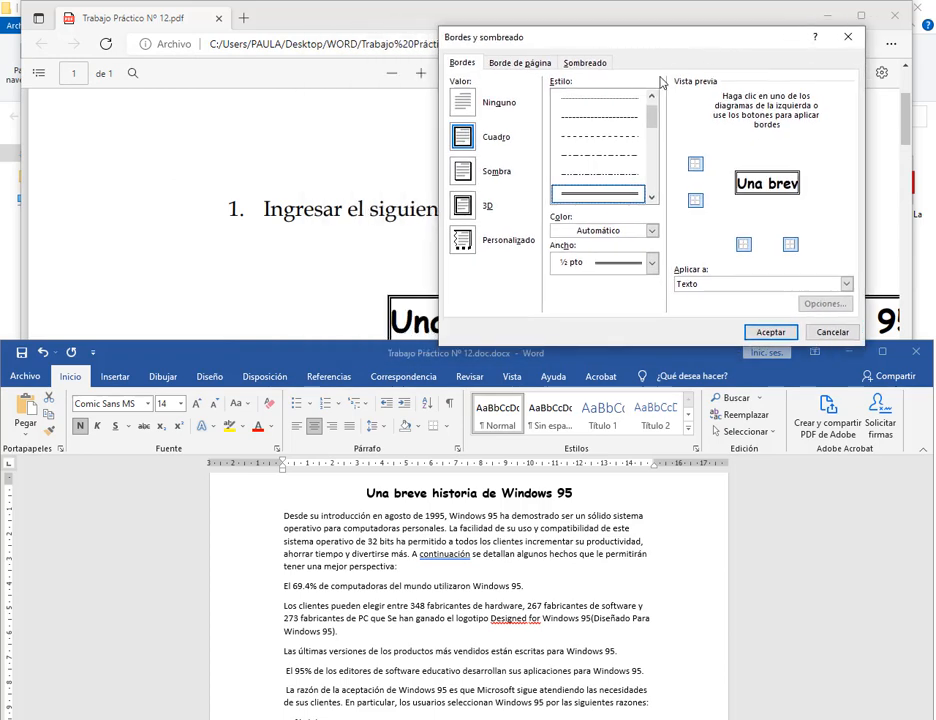
left_click(455, 172)
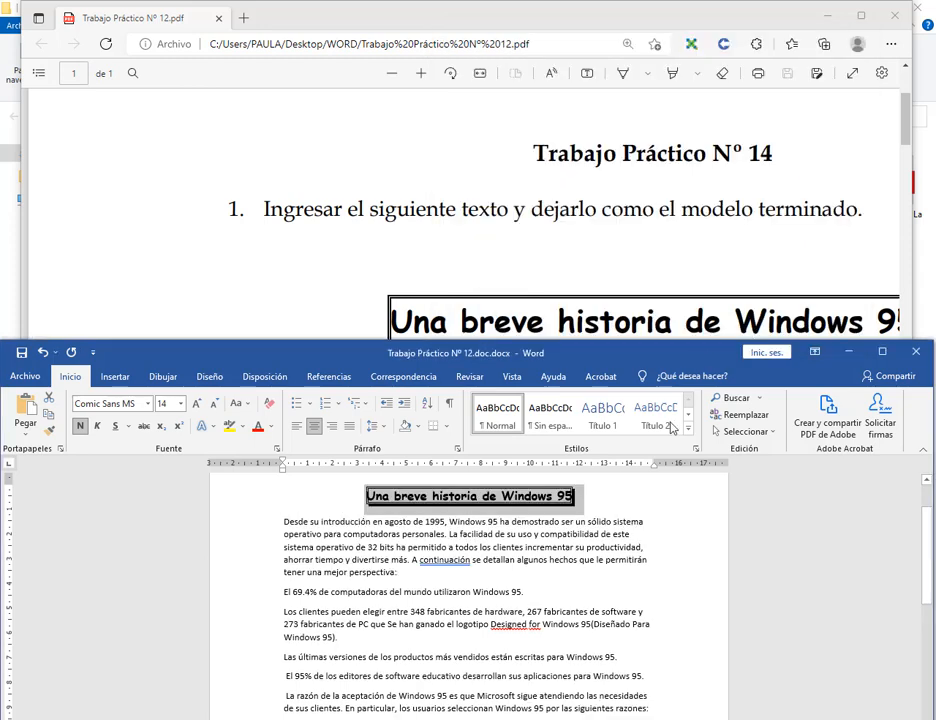
left_click(607, 533)
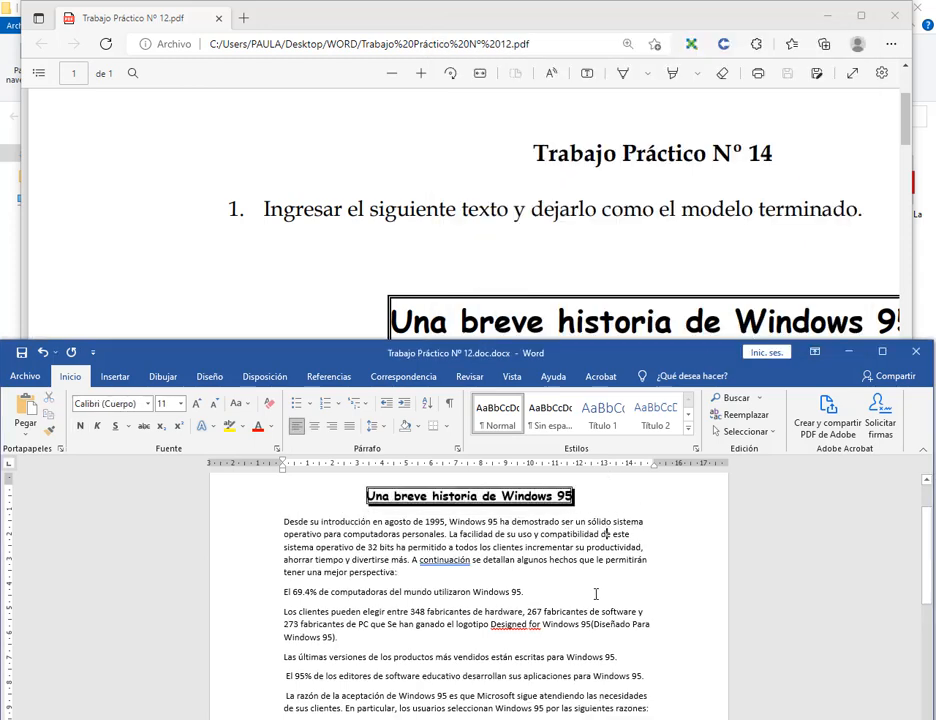
left_click(394, 76)
Zoom the PDF model out and justify the first body paragraph.
left_click(394, 76)
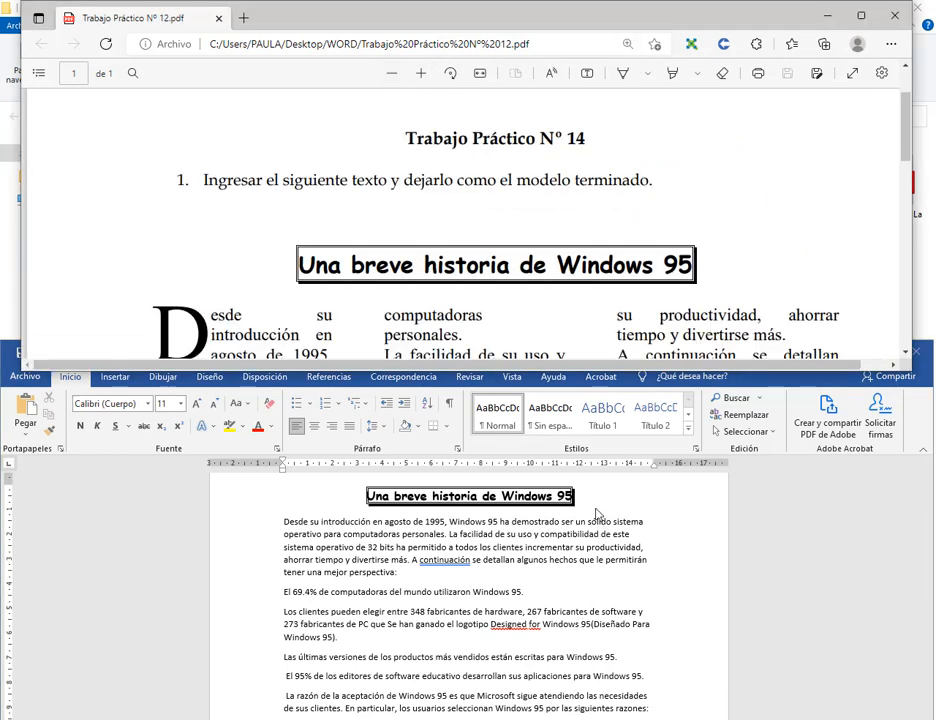
left_click(598, 516)
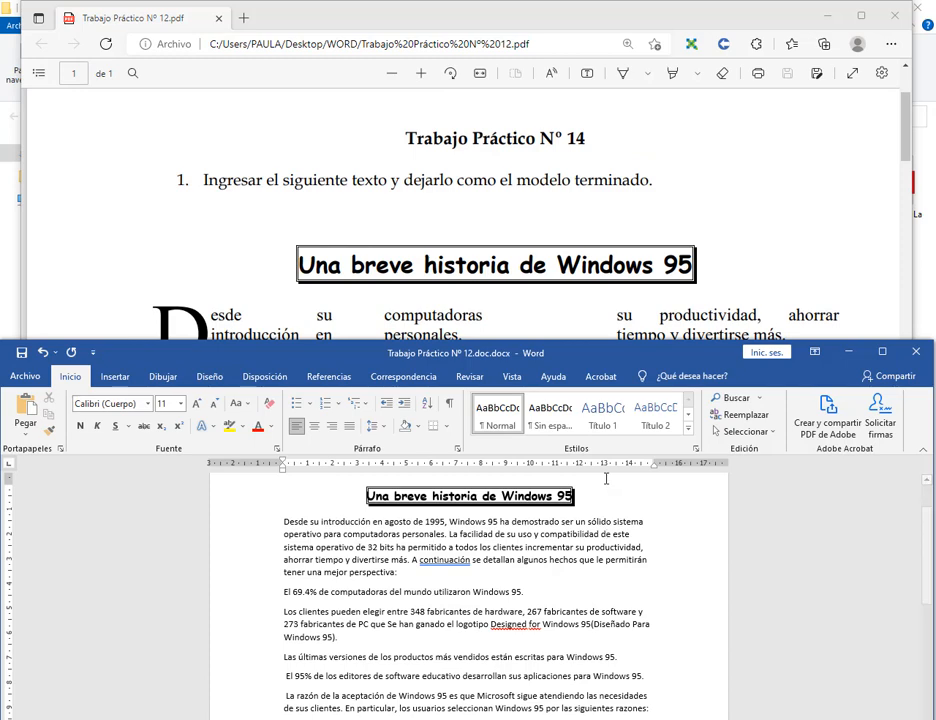
scroll(538, 212, "down", 2)
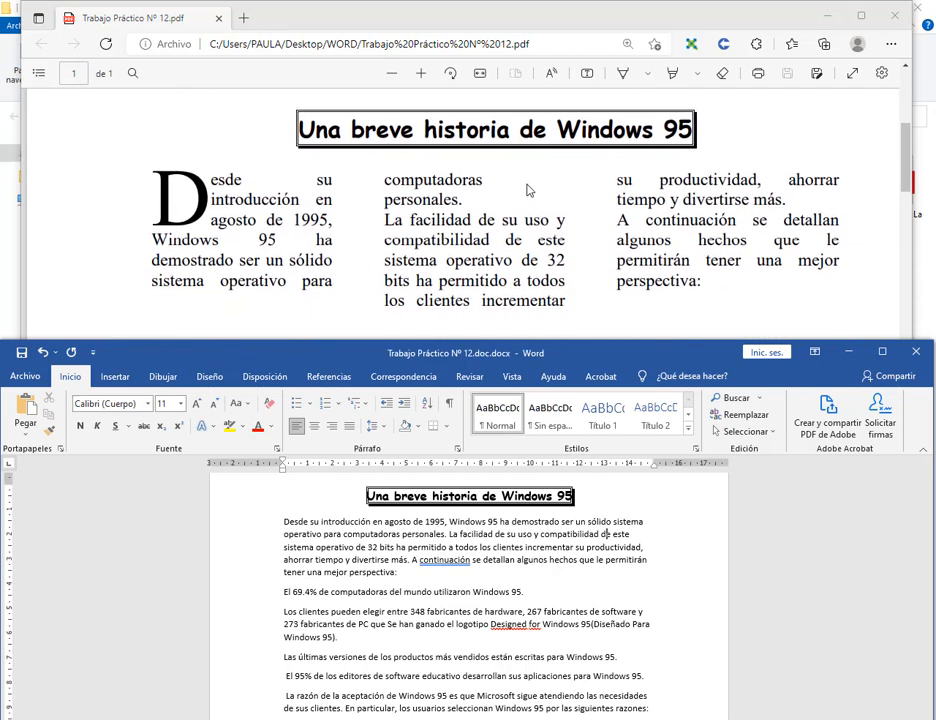
left_click(396, 76)
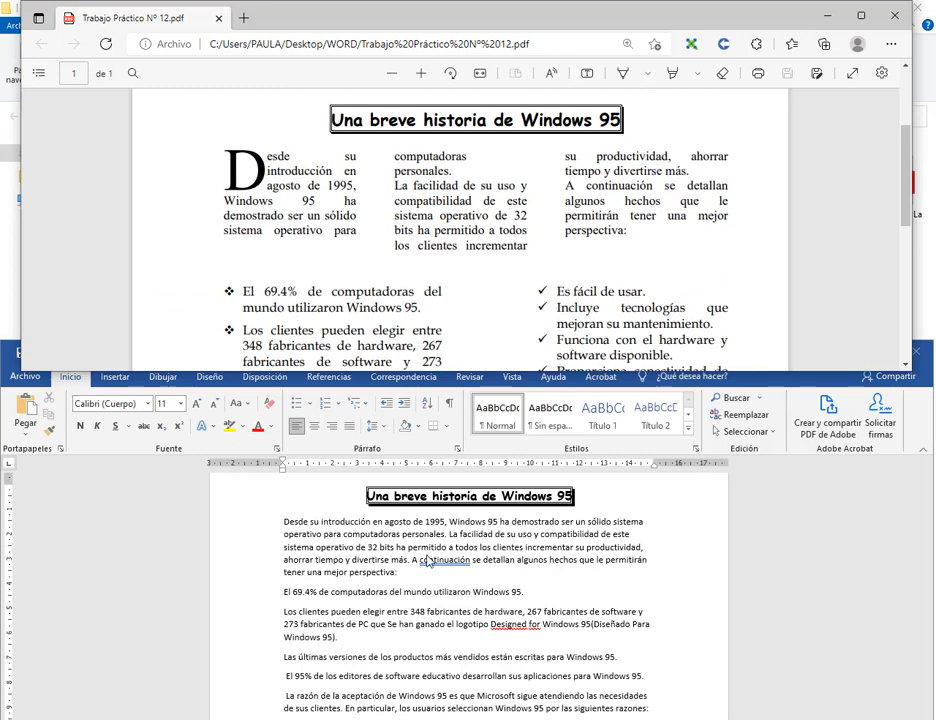
left_click(406, 573)
double_click(259, 530)
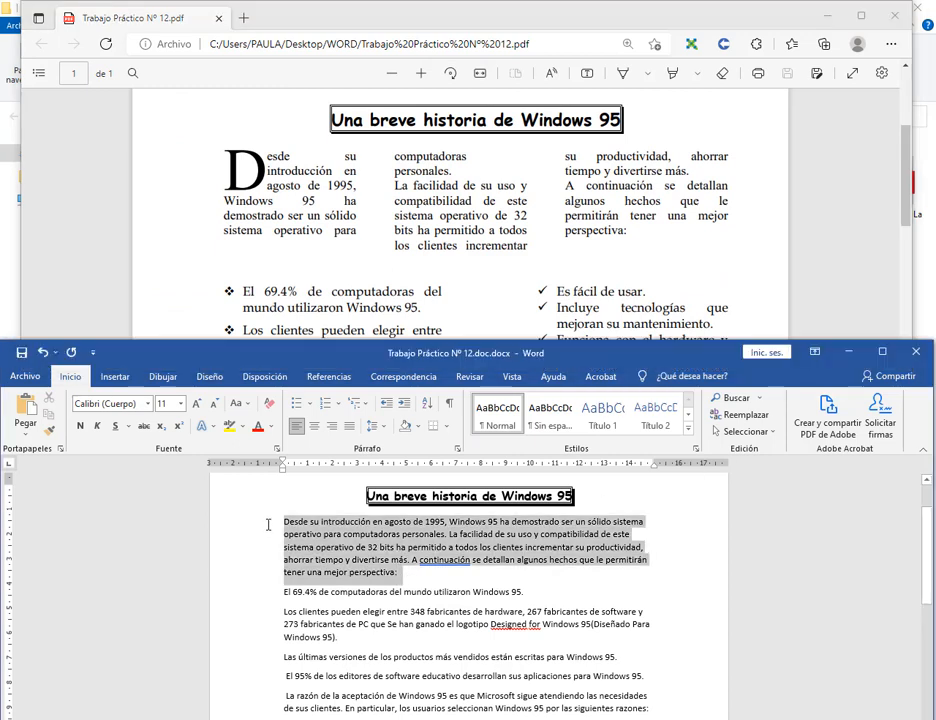
left_click(348, 426)
Correct the misspelled word to 'continuación' using the spelling suggestion.
left_click_drag(282, 596, 647, 633)
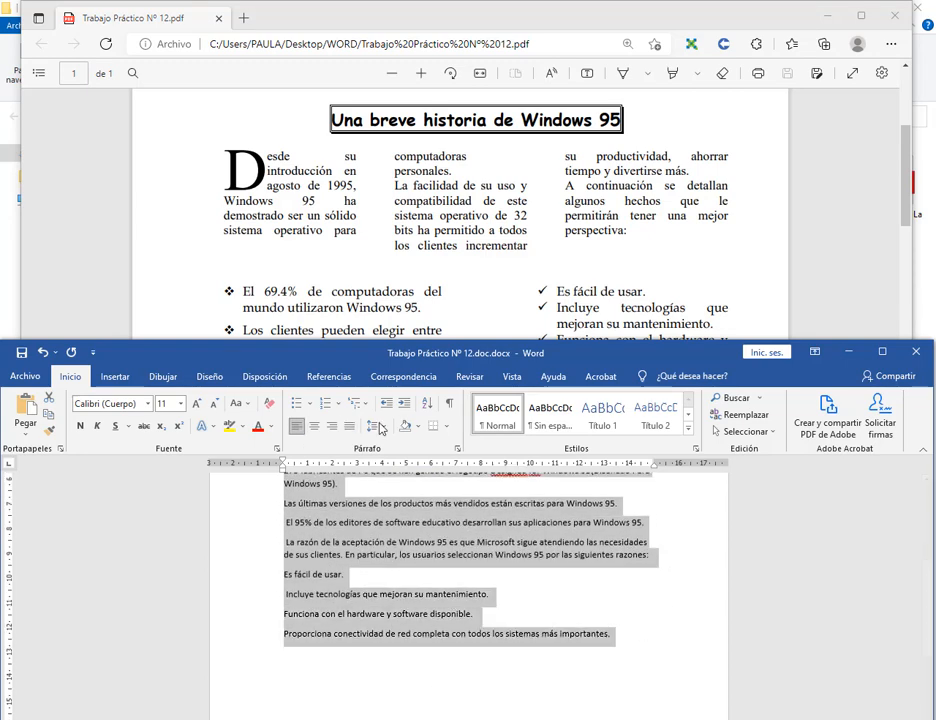
scroll(580, 663, "up", 4)
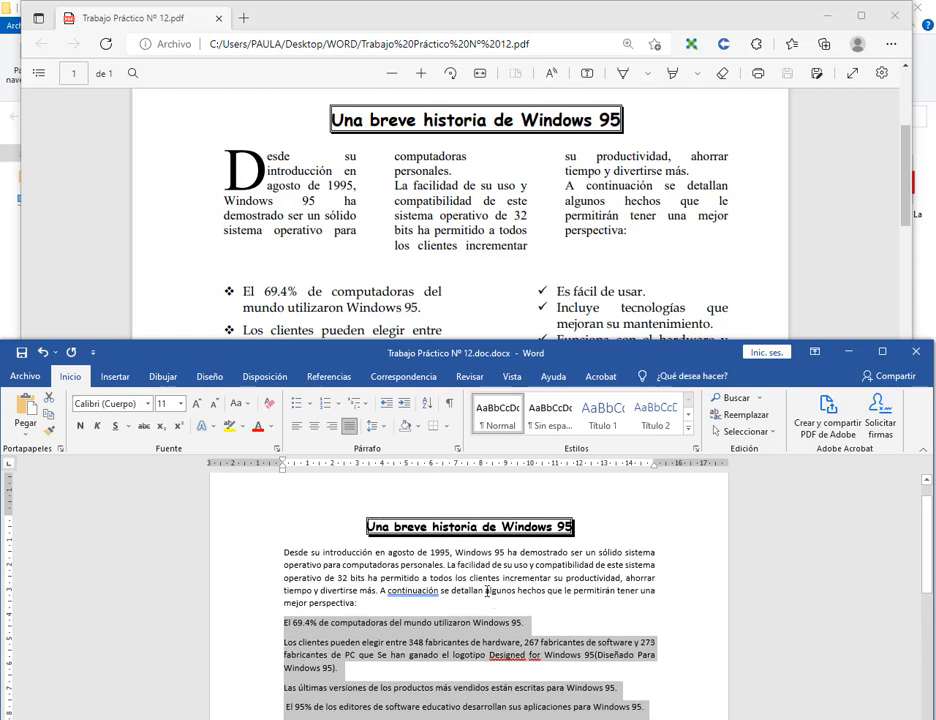
left_click(426, 589)
right_click(426, 589)
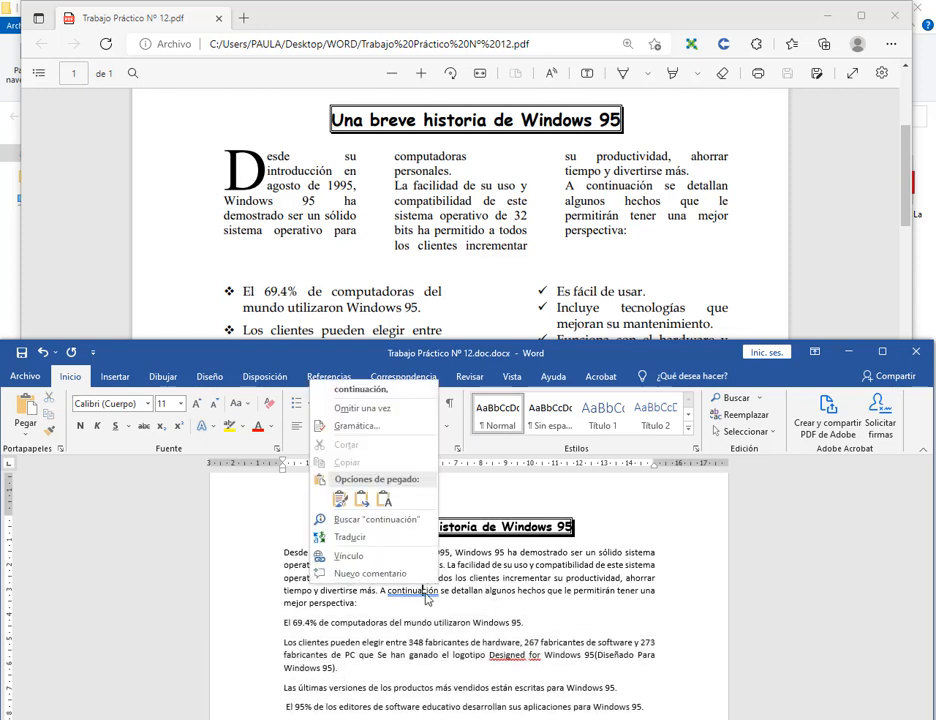
left_click(375, 389)
Lay out the opening paragraph in three columns.
triple_click(346, 590)
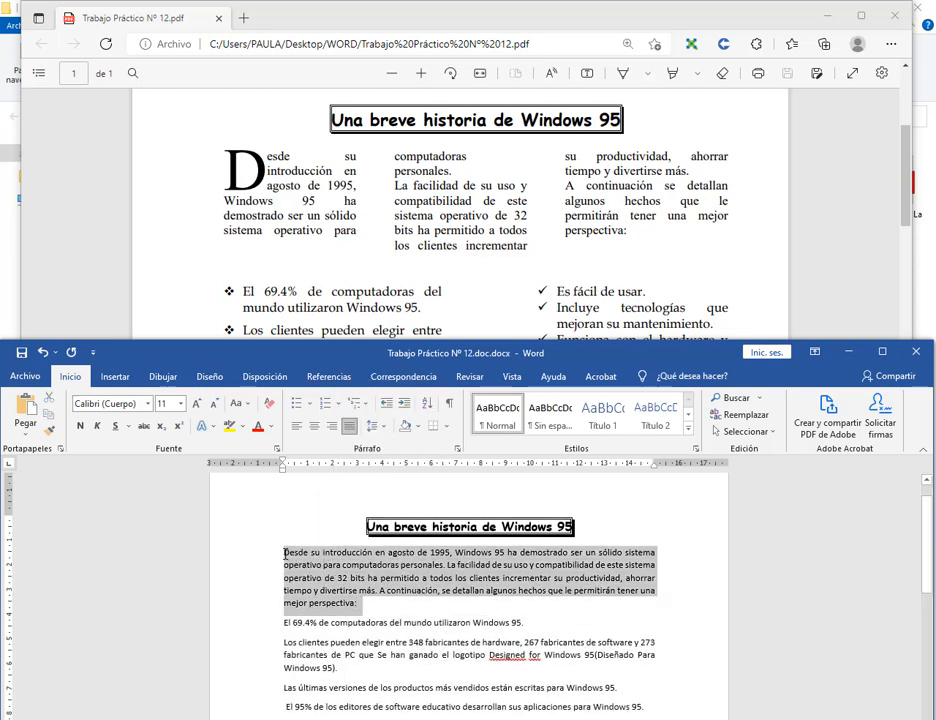
left_click(265, 378)
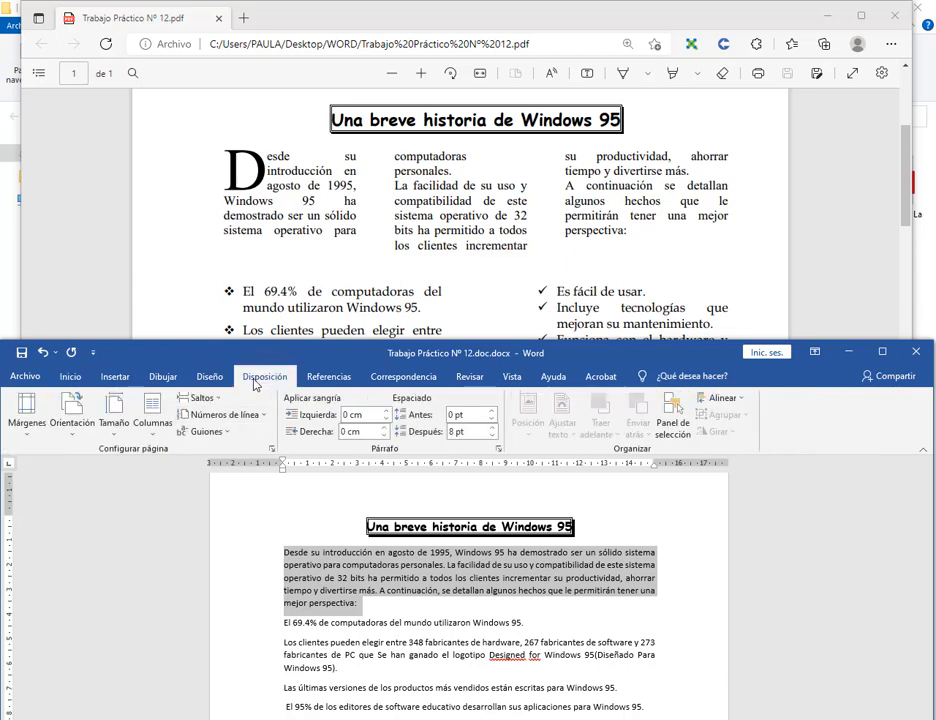
left_click(150, 415)
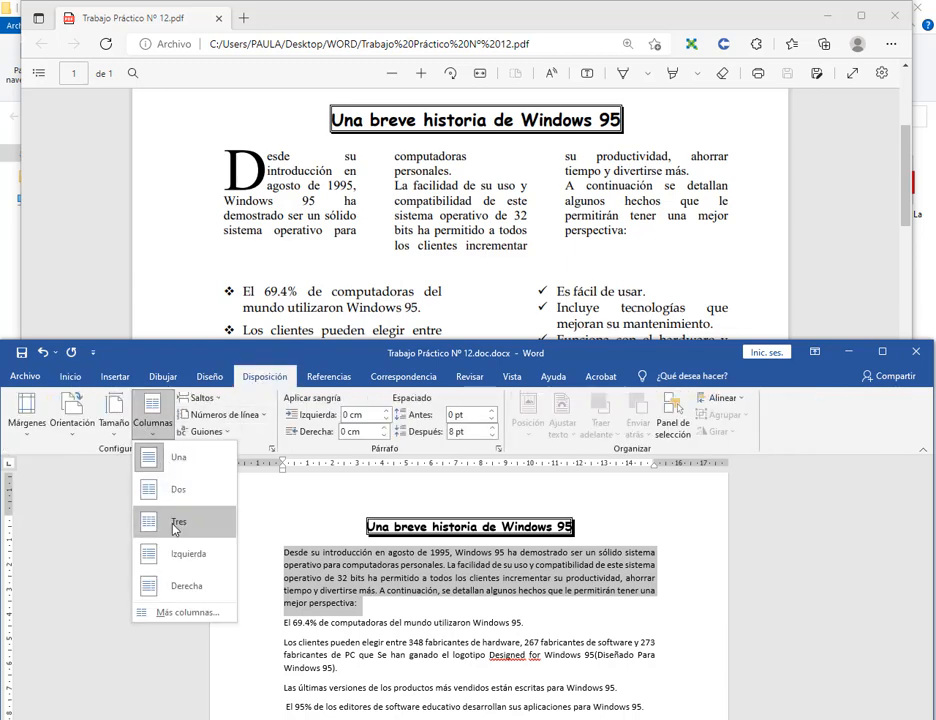
left_click(176, 524)
left_click(649, 577)
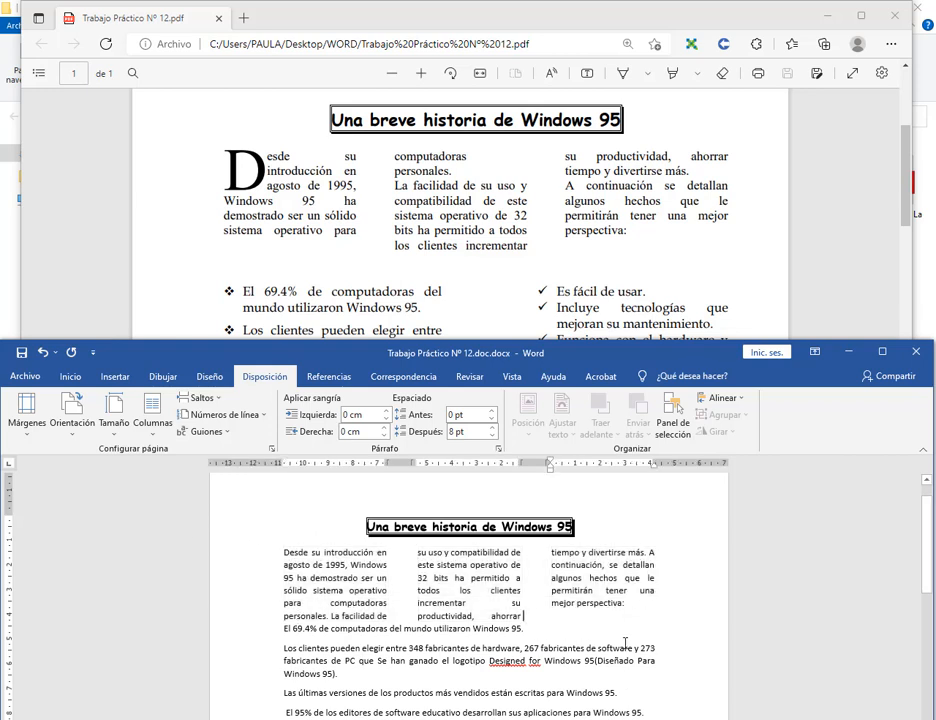
left_click(287, 552)
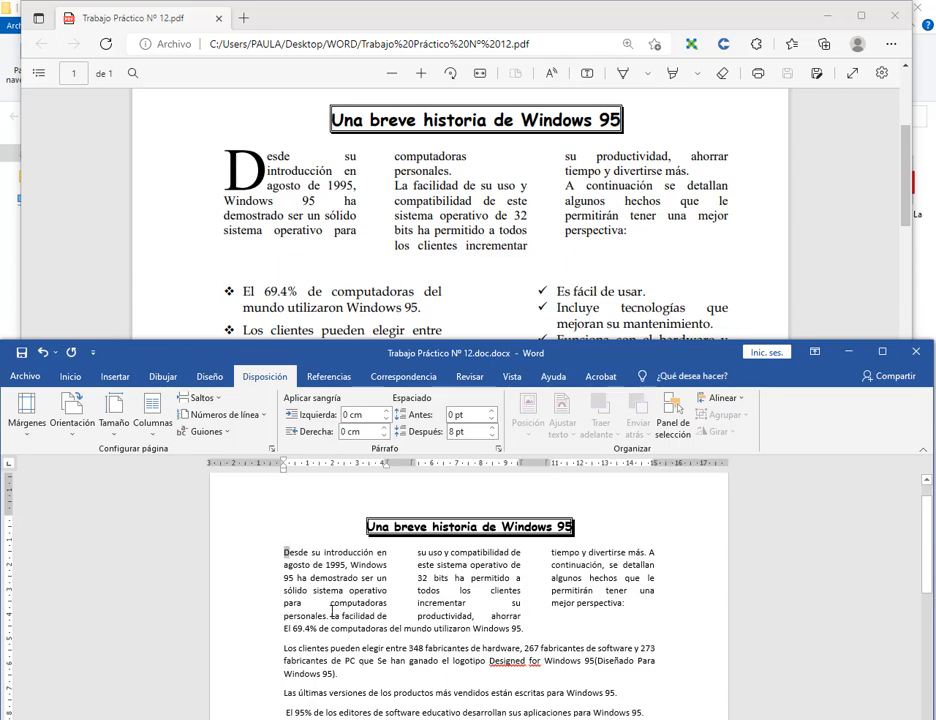
left_click(115, 376)
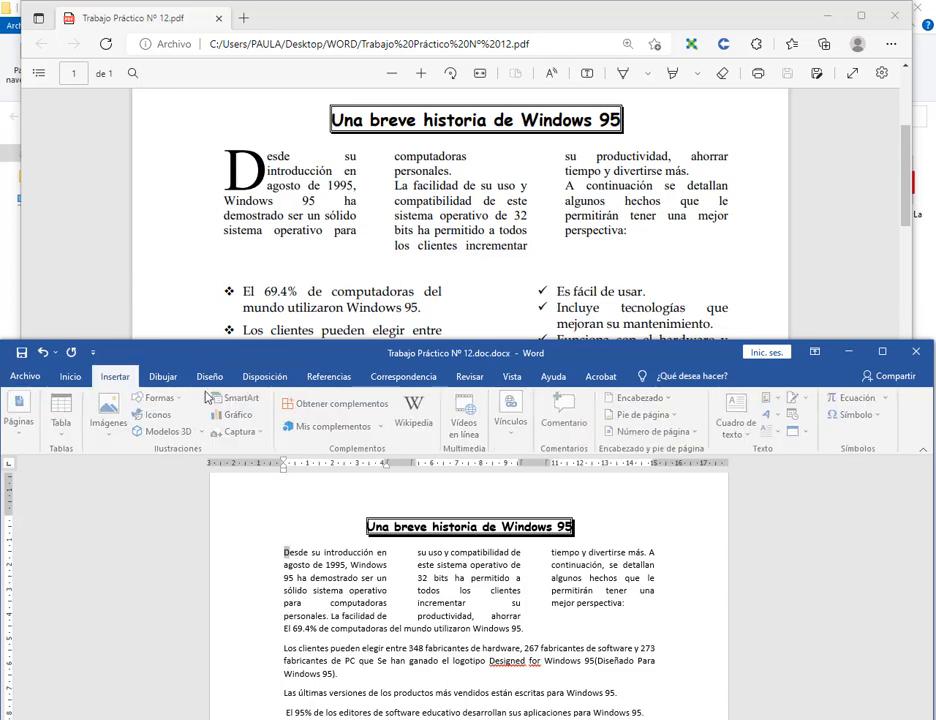
Make the opening letter D a large in-text drop cap.
left_click(777, 437)
left_click(800, 490)
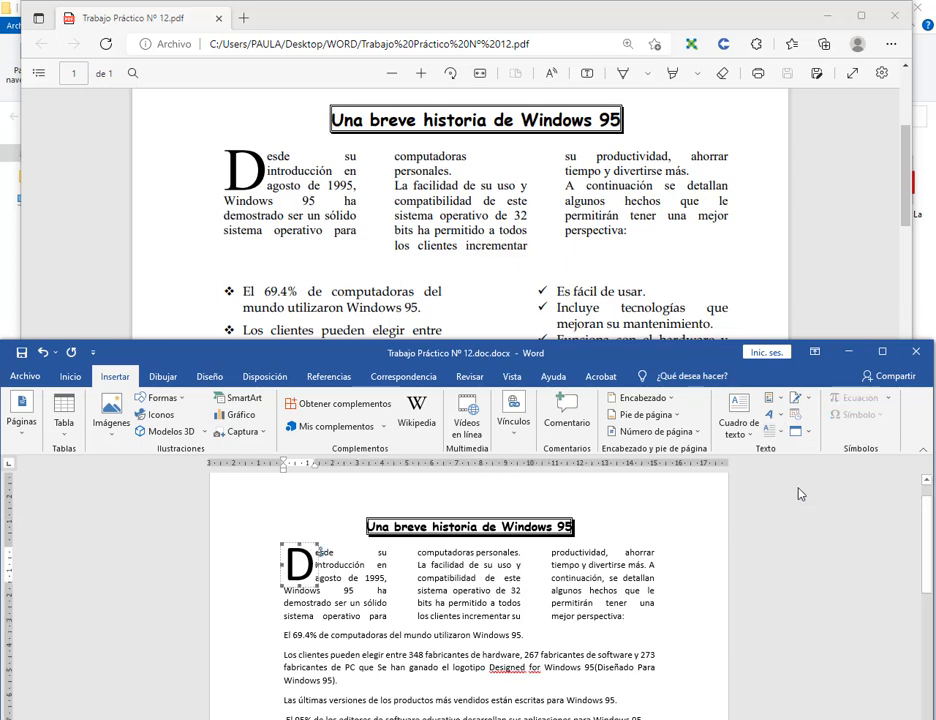
left_click(511, 634)
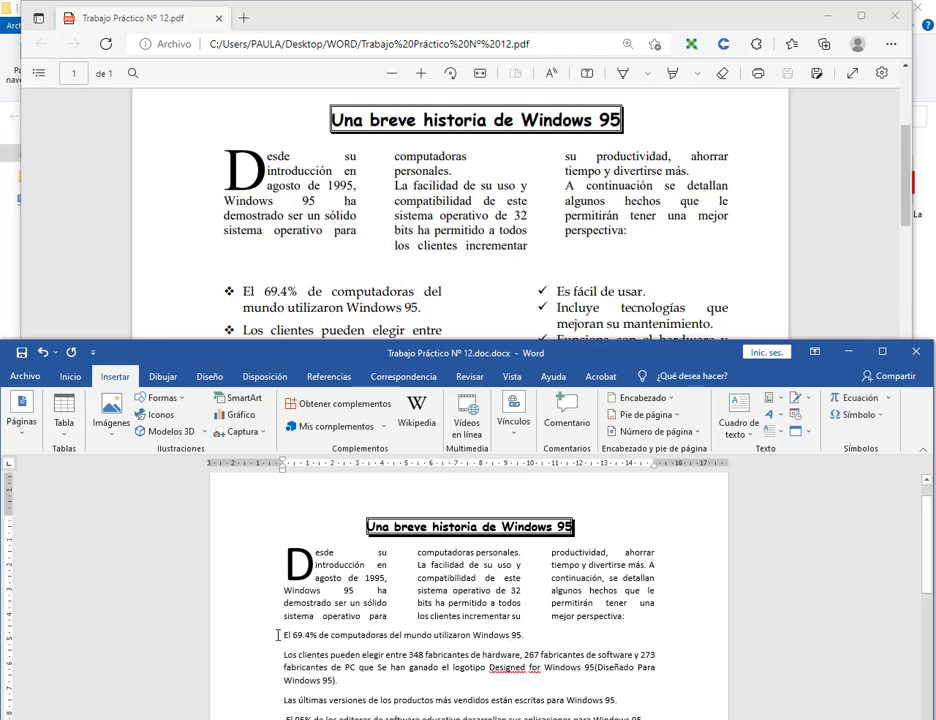
Insert an empty line before the 'El 69.4%' paragraph and make the Word window taller.
scroll(362, 215, "down", 1)
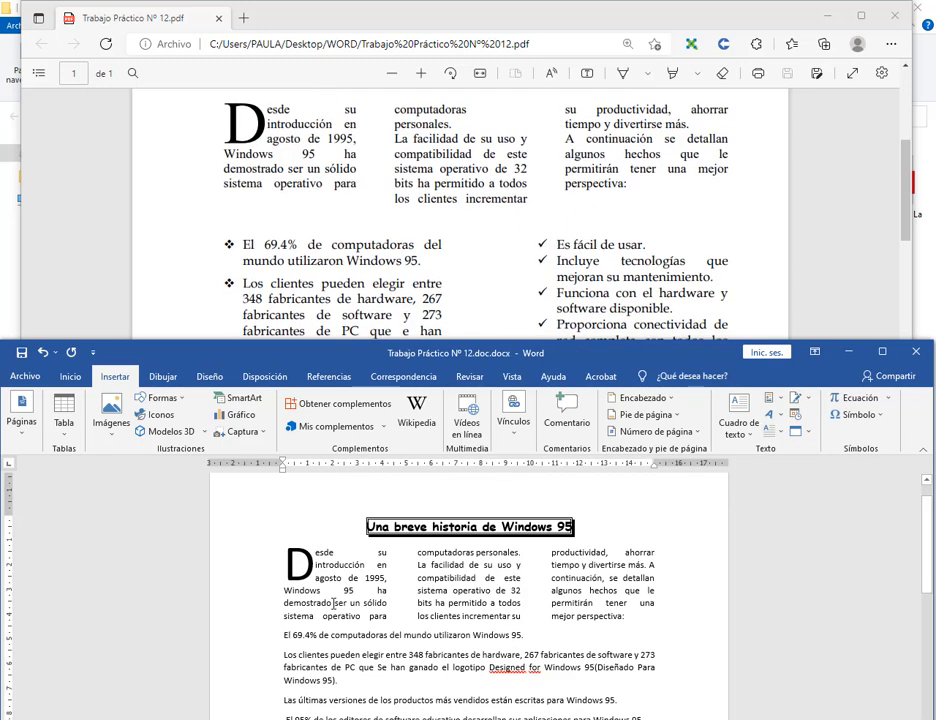
left_click(287, 635)
key("Return")
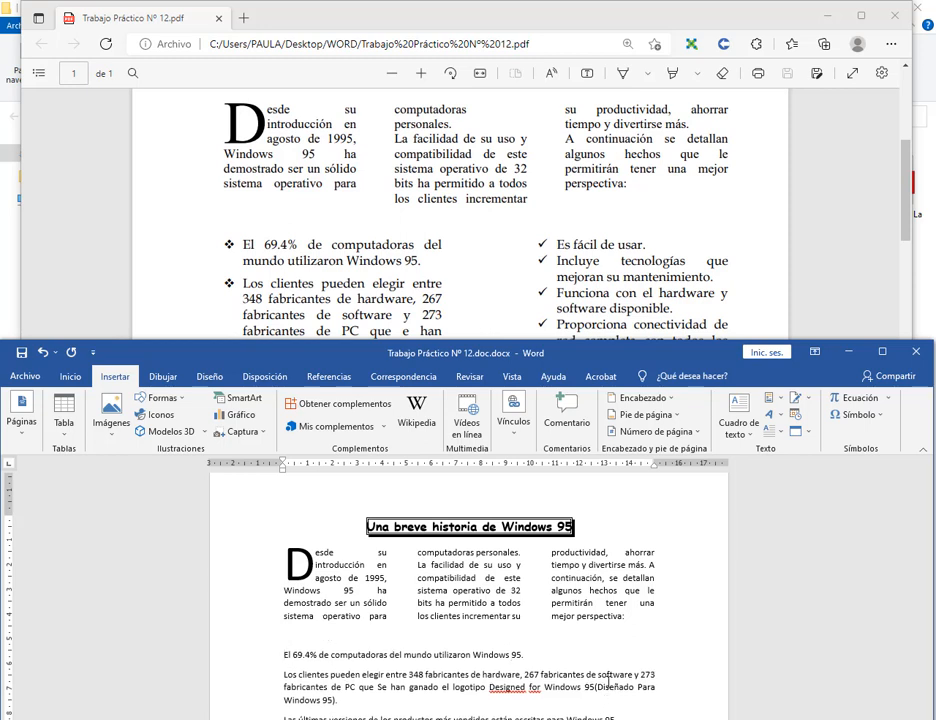
scroll(512, 253, "down", 2)
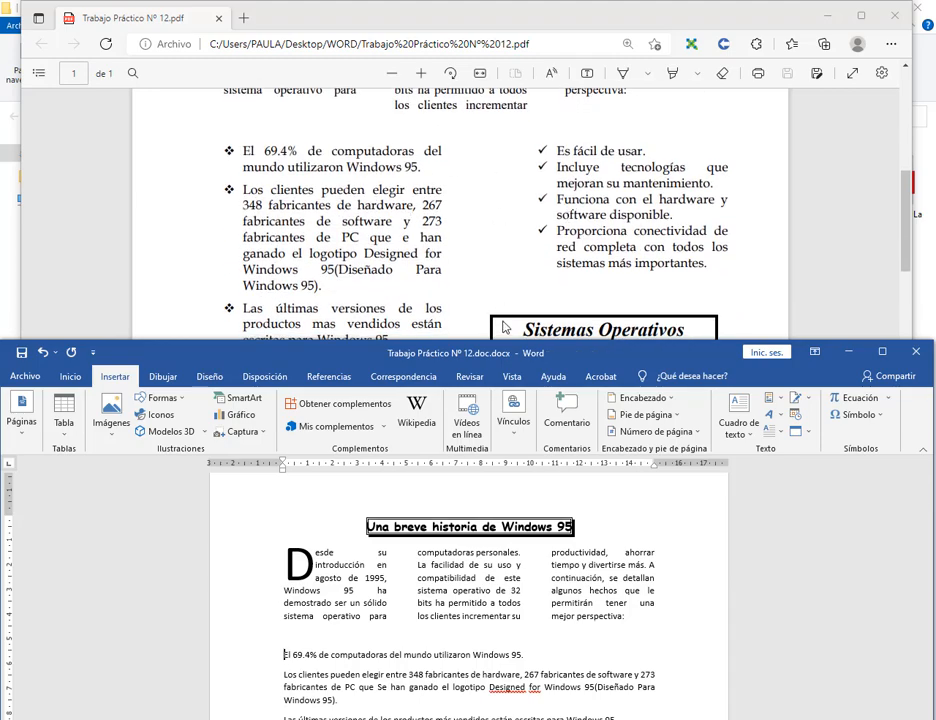
left_click_drag(505, 338, 505, 86)
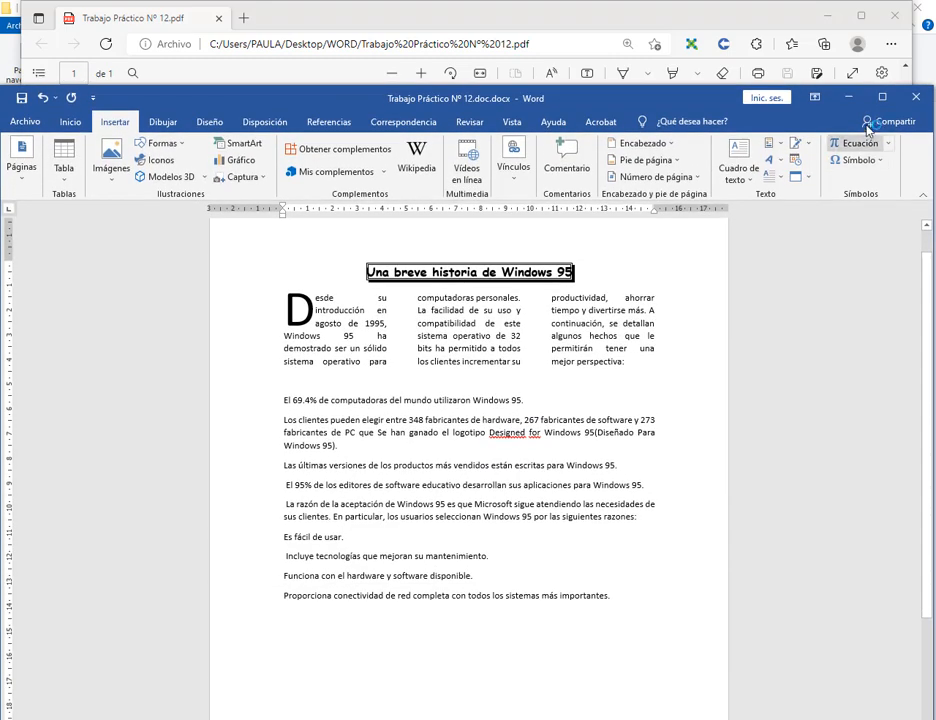
Maximize Word and lay out the paragraphs from 'El 69.4%' to the end in two columns.
left_click(881, 97)
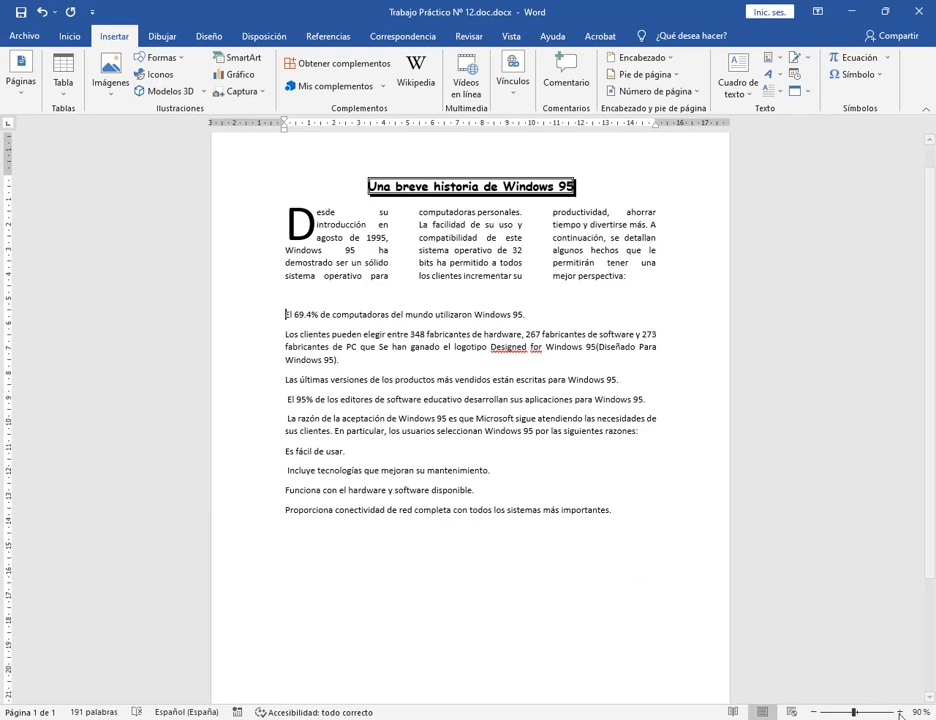
scroll(237, 380, "up", 3)
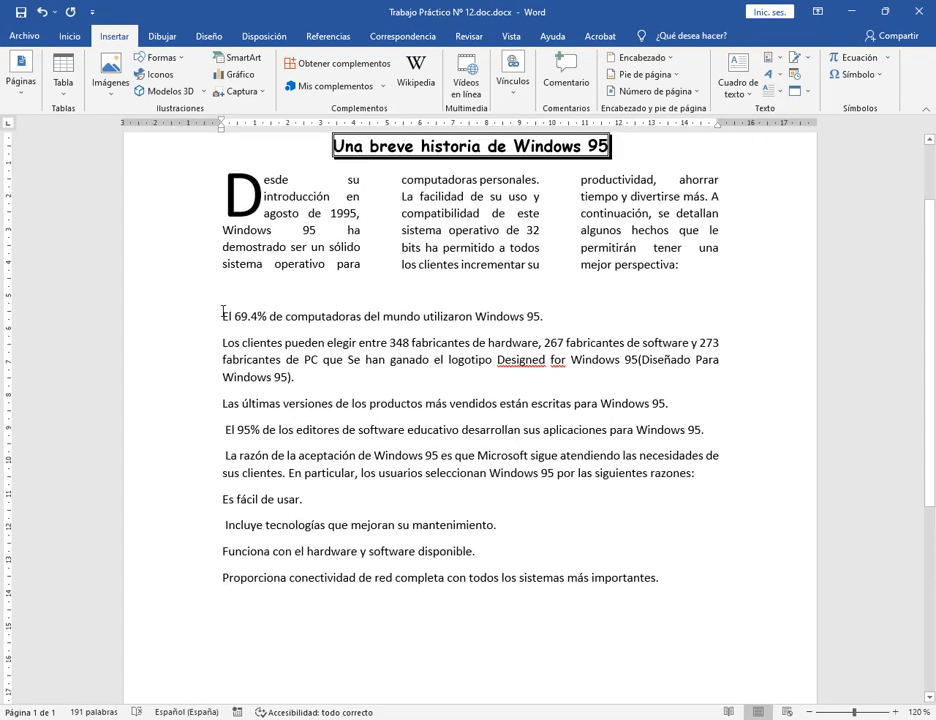
left_click_drag(222, 313, 678, 604)
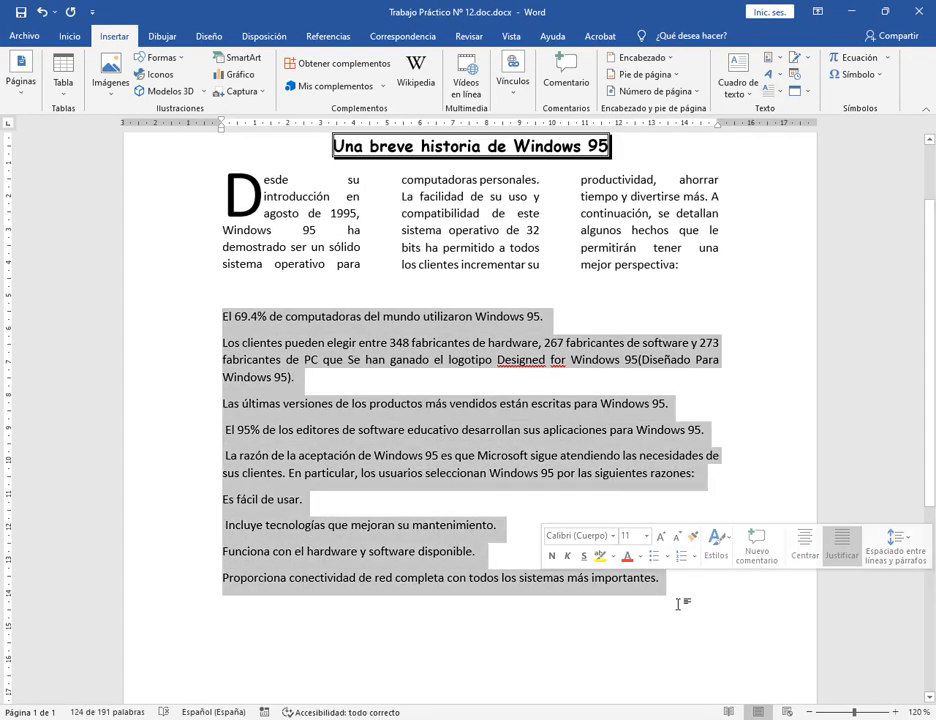
left_click(274, 40)
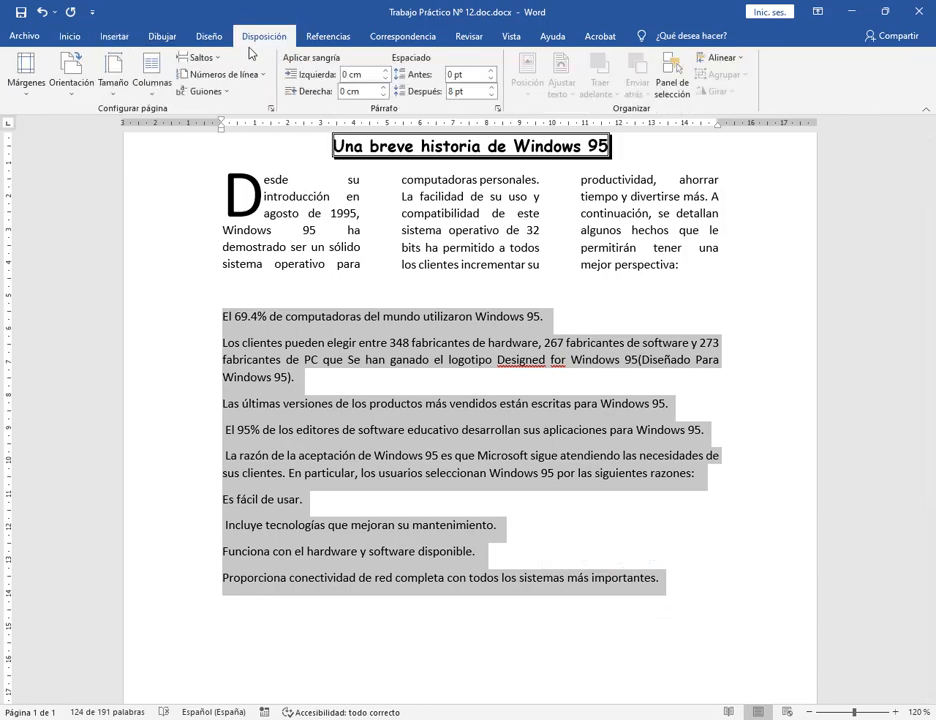
left_click(150, 66)
left_click(168, 158)
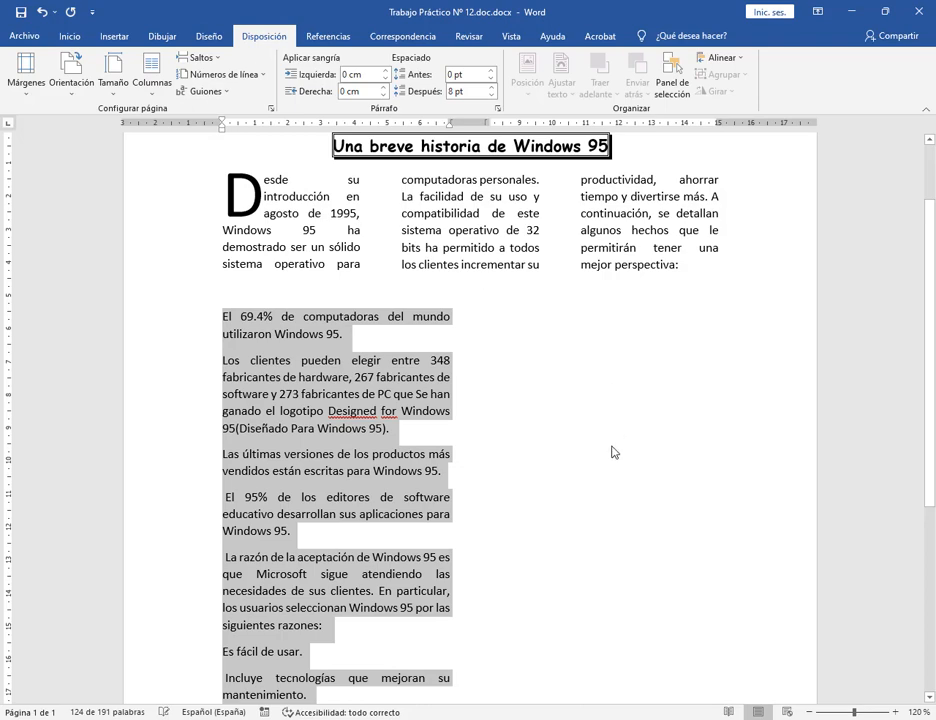
left_click(614, 452)
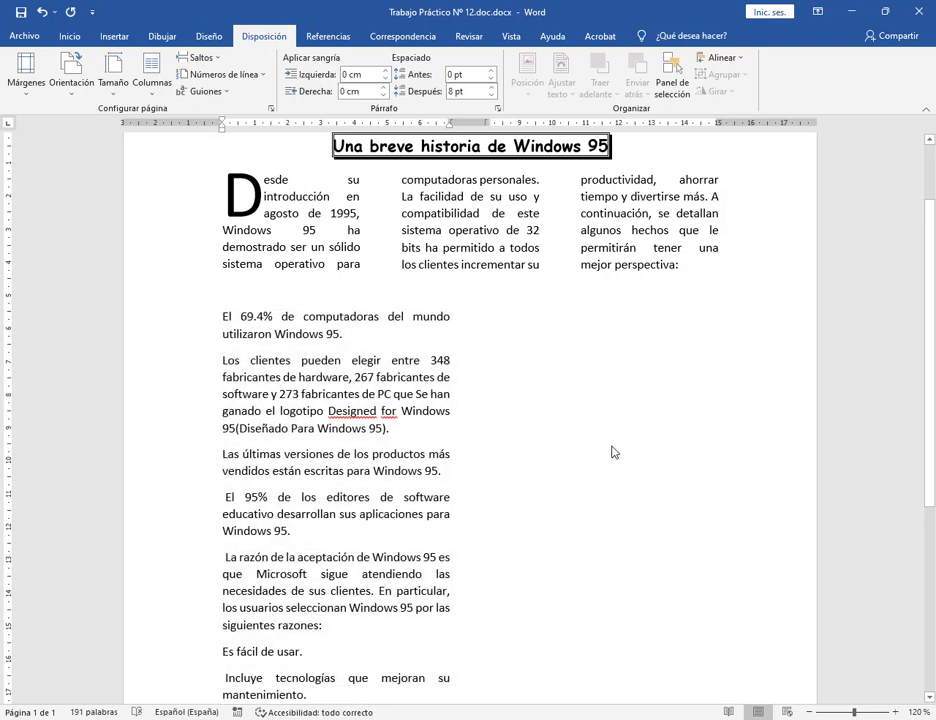
scroll(605, 450, "down", 1)
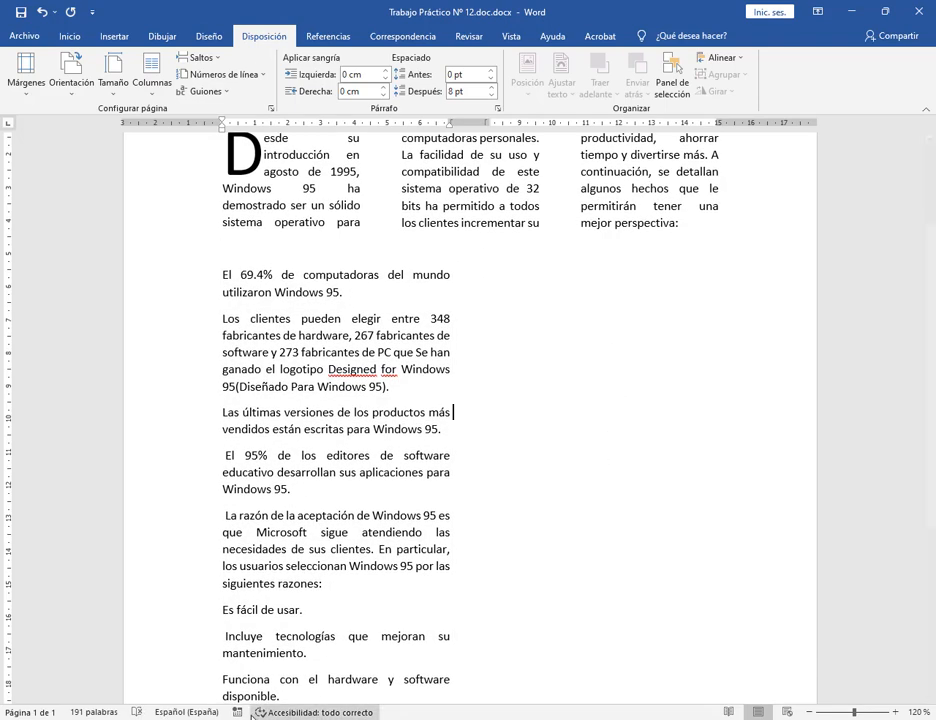
Check in the model PDF where the four check-mark reasons sit.
mouse_move(160, 718)
left_click(160, 684)
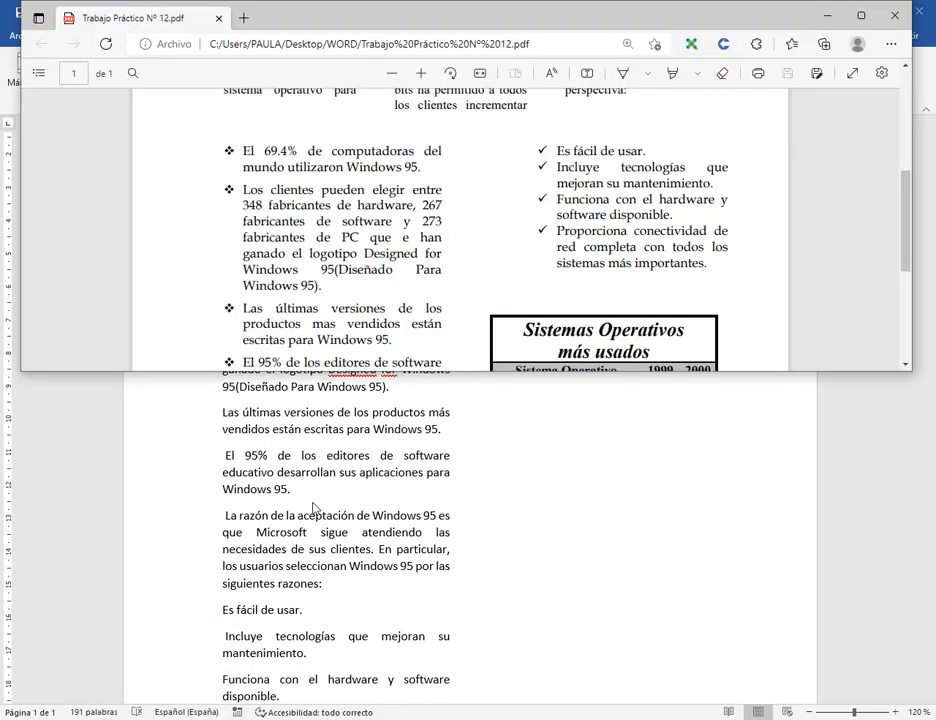
left_click_drag(553, 148, 710, 264)
left_click(598, 185)
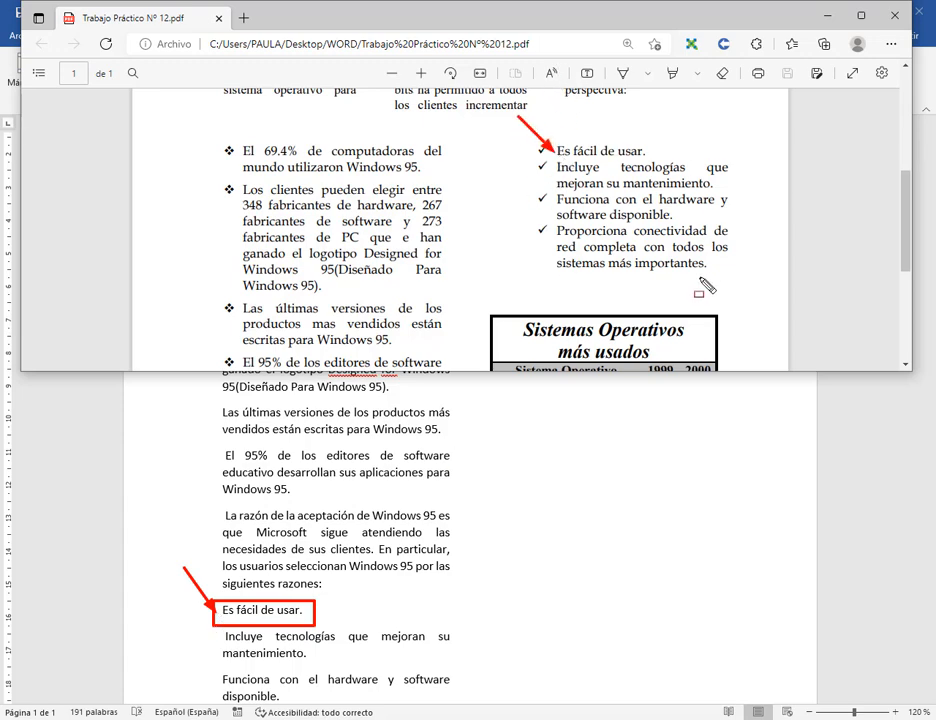
left_click(826, 17)
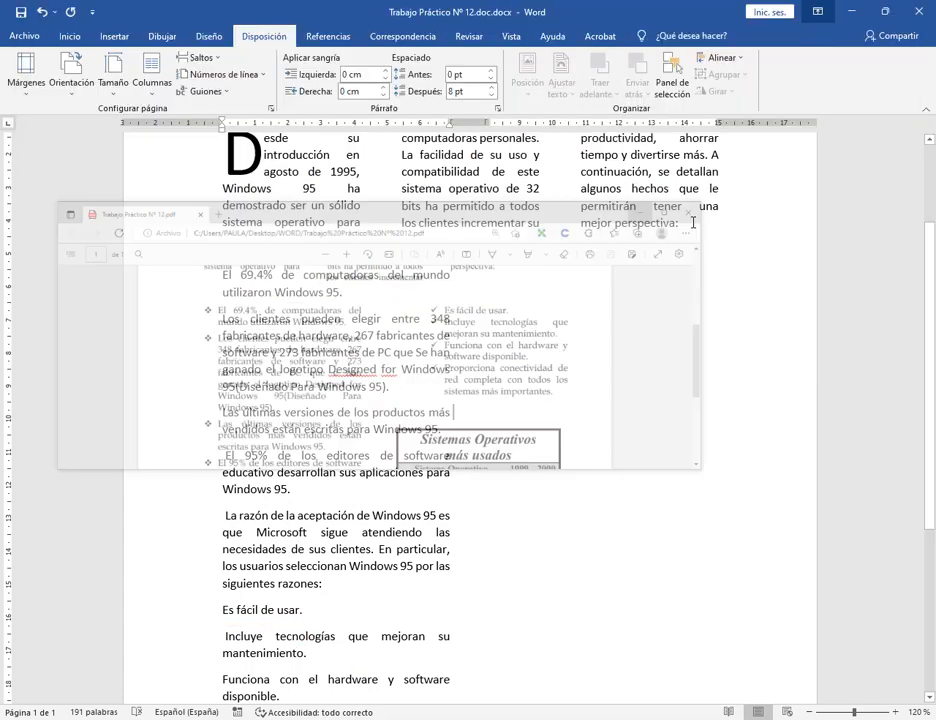
Insert a column break before 'Es fácil de usar.' to push it into the right column.
scroll(218, 473, "down", 4)
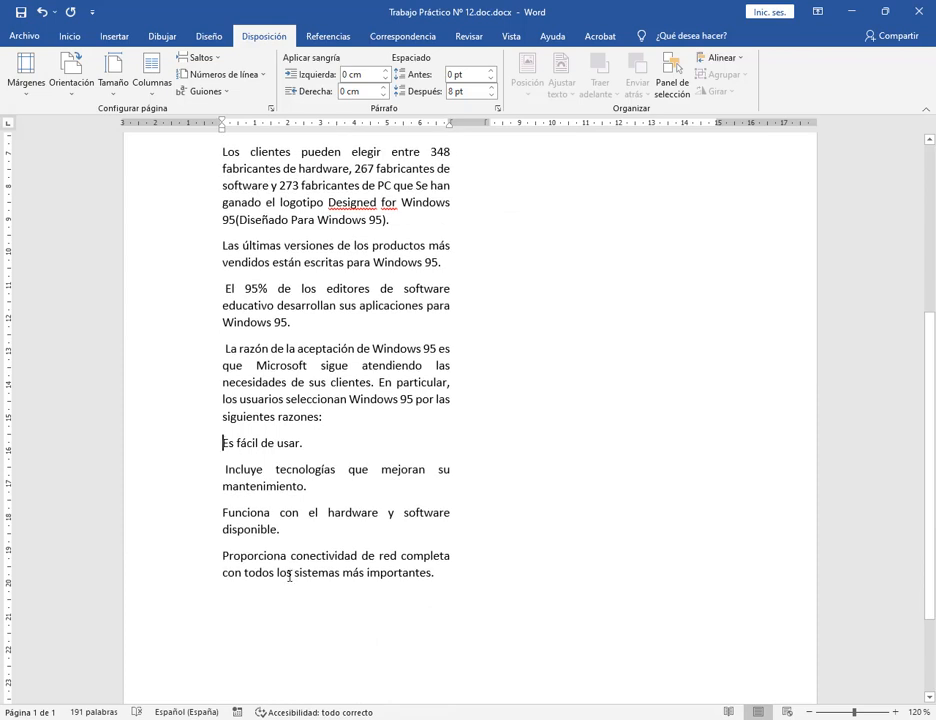
triple_click(255, 442)
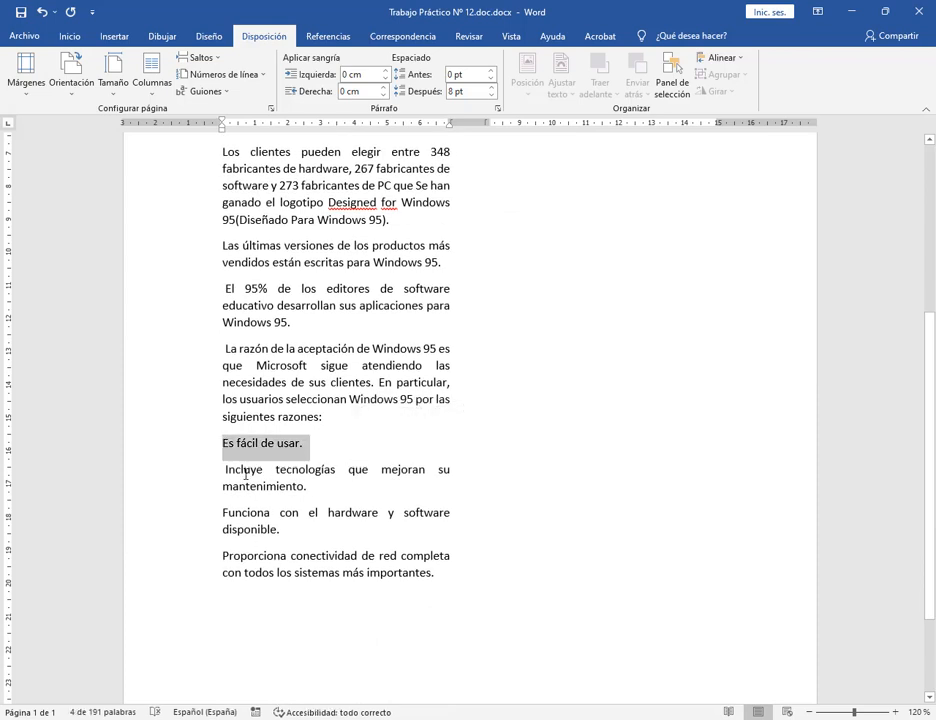
left_click(225, 446)
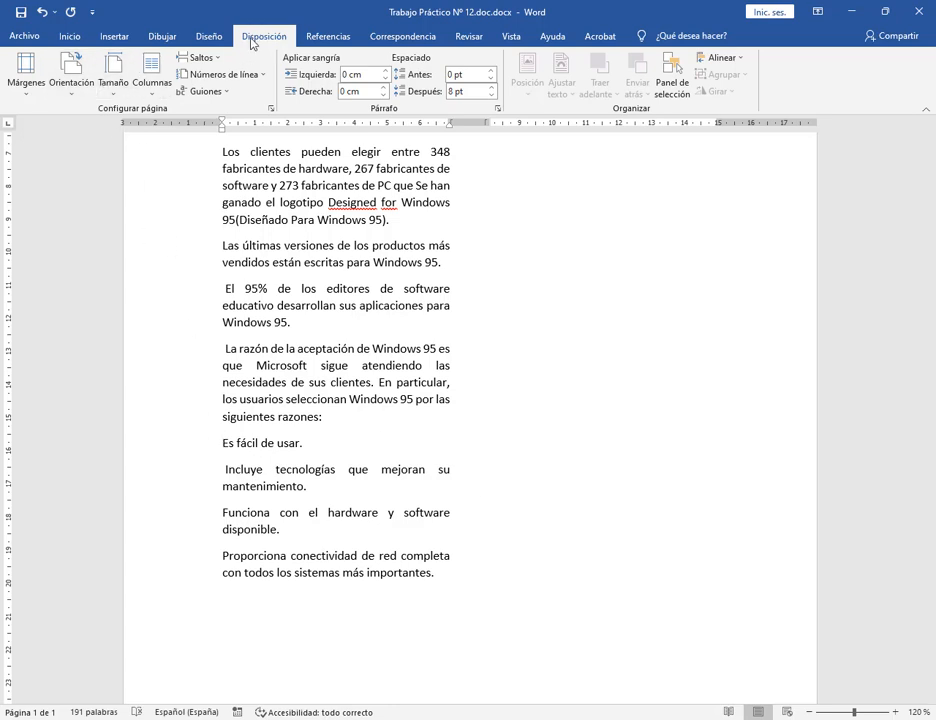
left_click(199, 57)
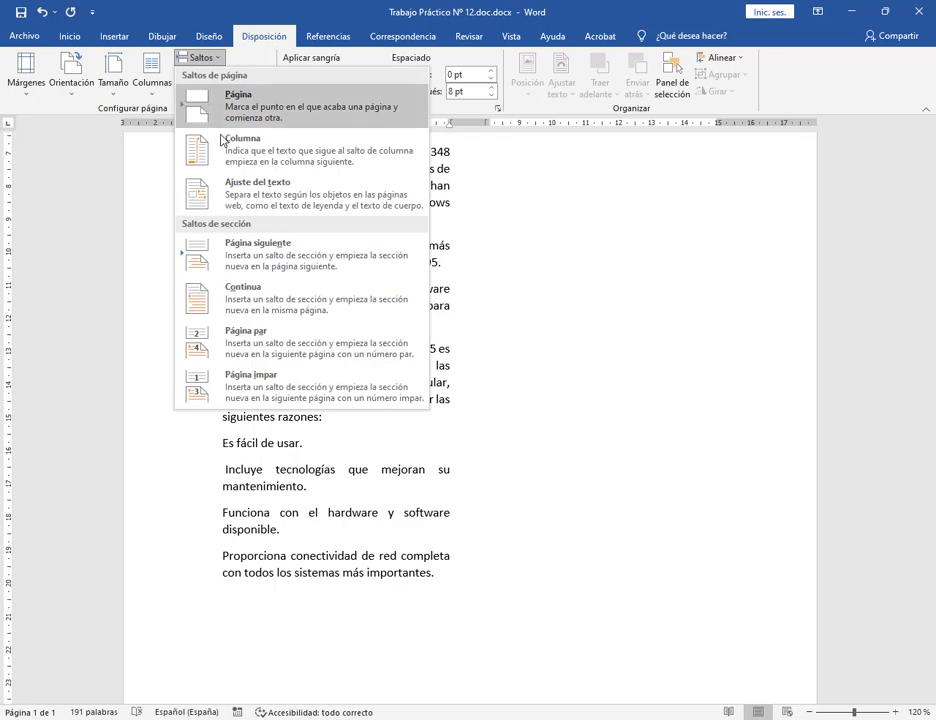
left_click(221, 140)
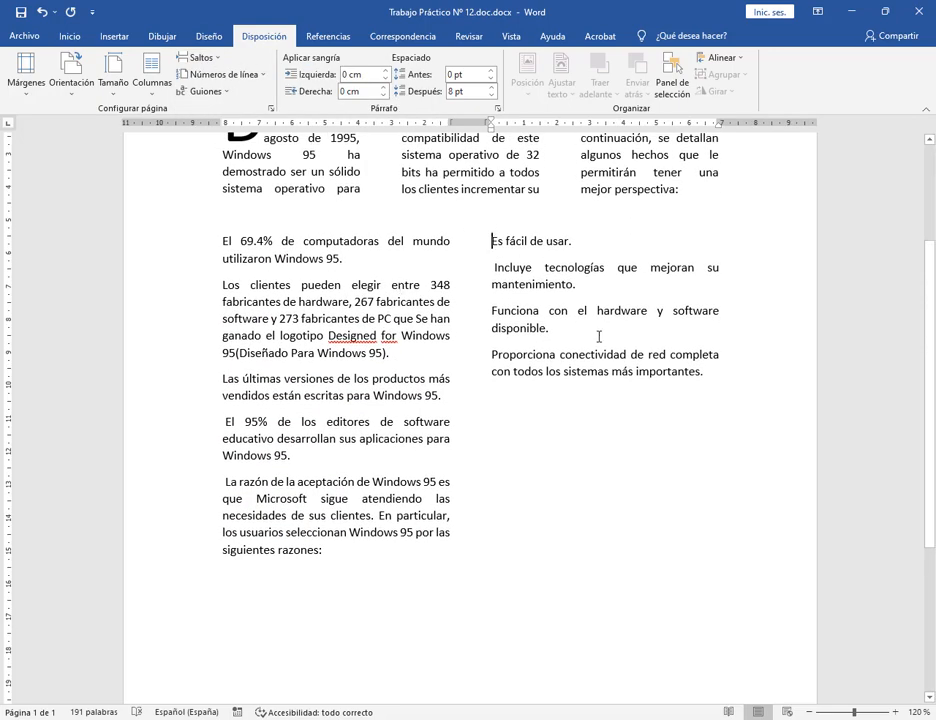
Compare with the PDF again, then select all the left-column paragraphs.
left_click(430, 719)
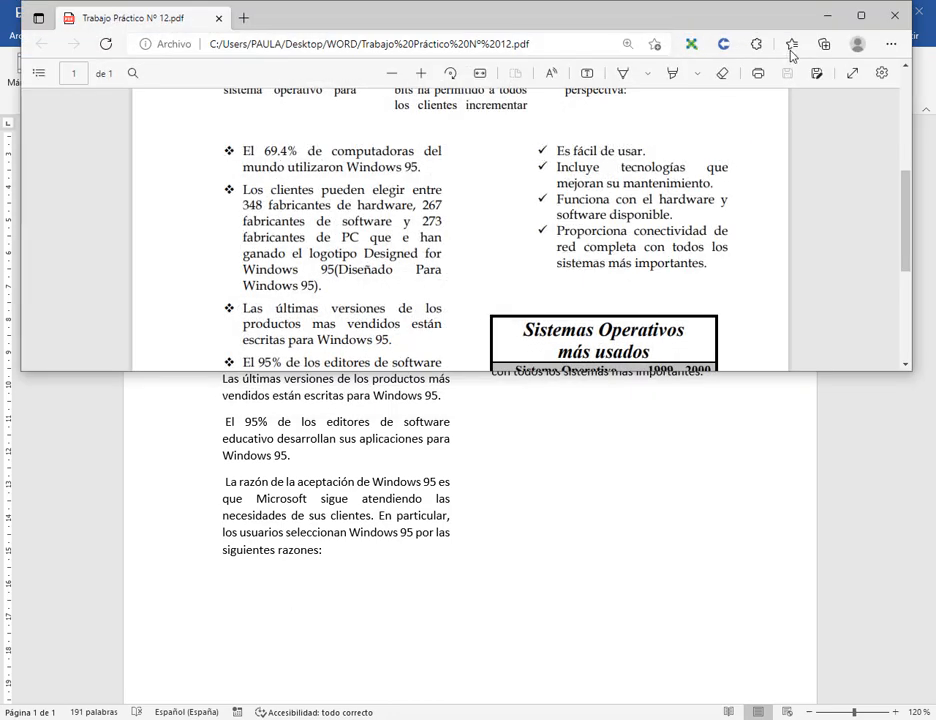
left_click(828, 15)
left_click_drag(335, 558, 222, 241)
left_click(72, 36)
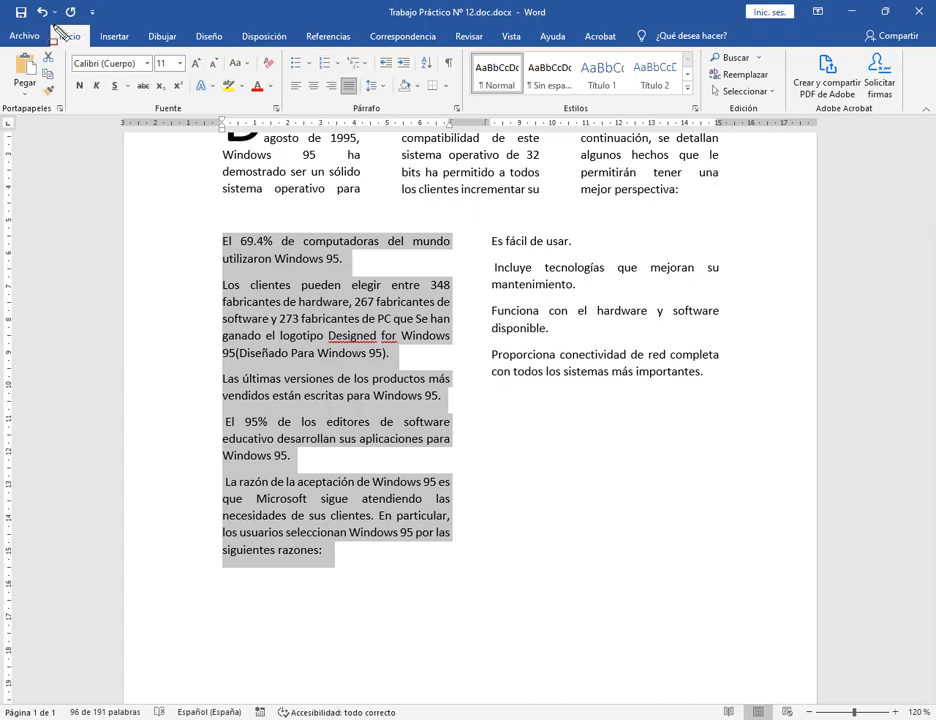
Draw red annotations pointing viewers to the bullet tools, then clear them.
left_click_drag(52, 24, 86, 48)
left_click_drag(283, 46, 466, 116)
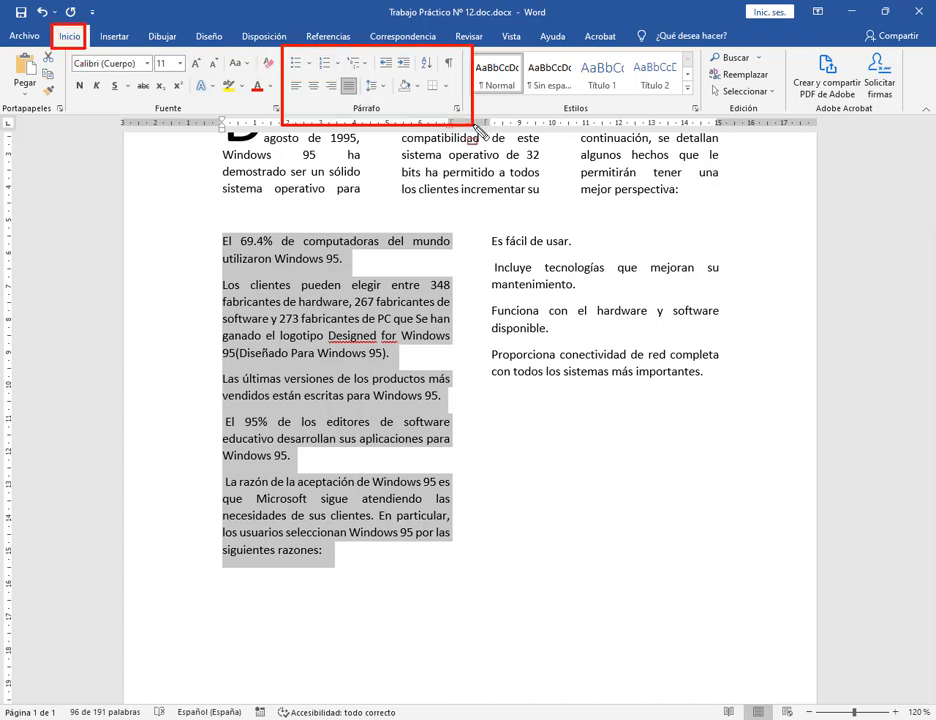
left_click_drag(358, 18, 304, 69)
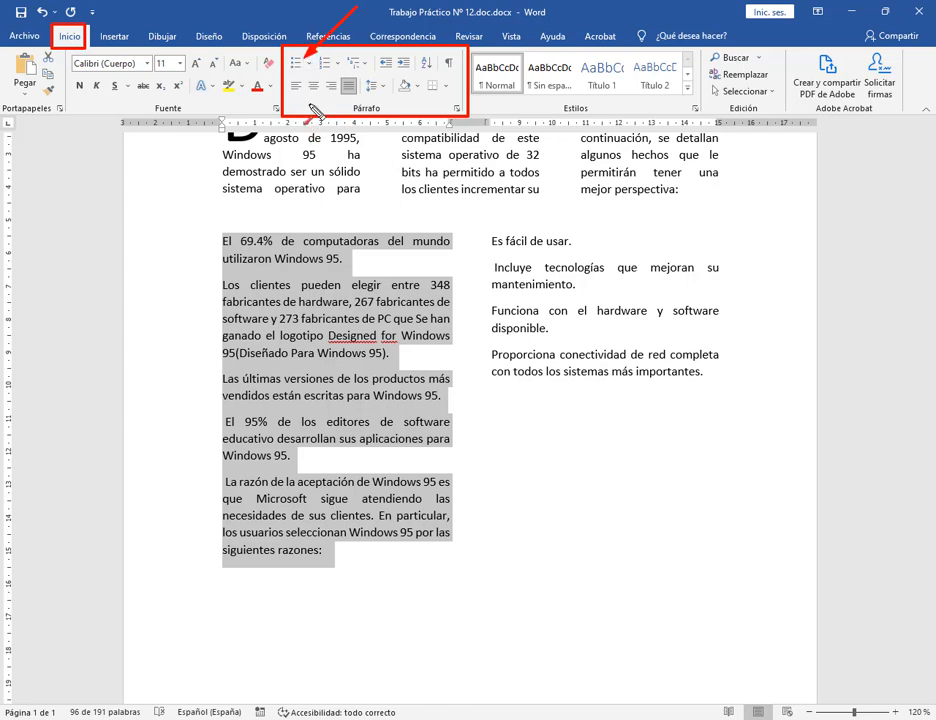
key("Escape")
Apply diamond bullets to the left-column paragraphs, then select the right-column reasons.
left_click(308, 63)
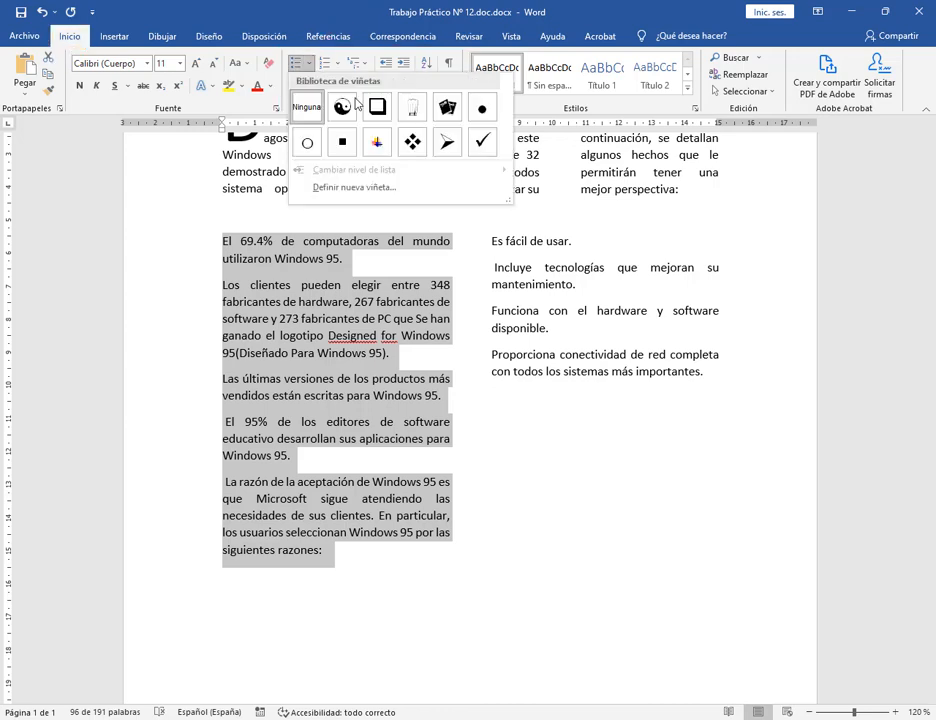
left_click(413, 144)
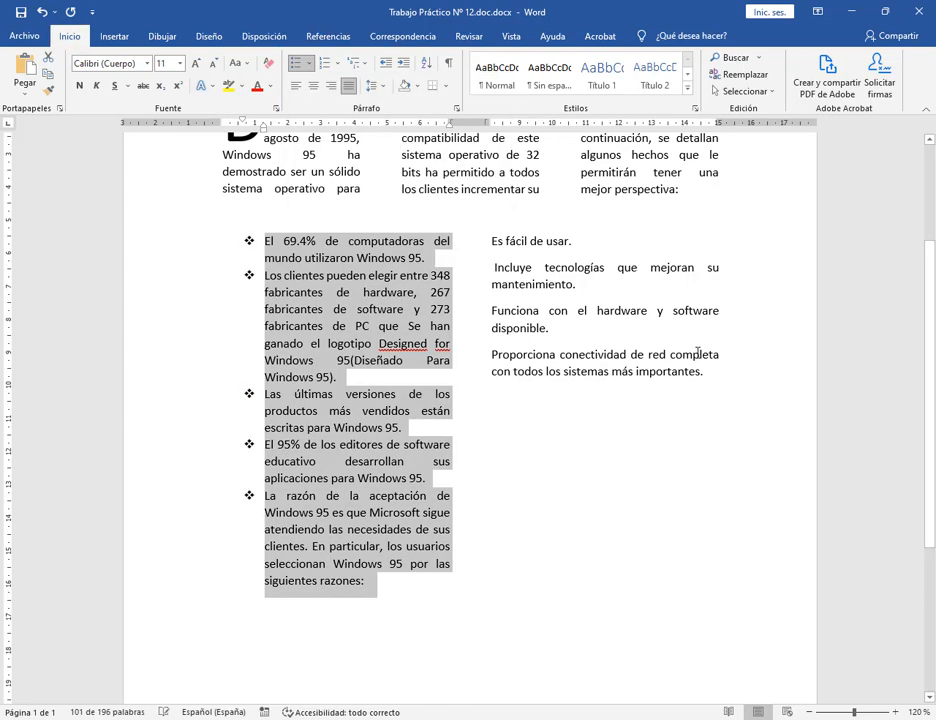
left_click_drag(714, 372, 714, 432)
left_click(519, 284)
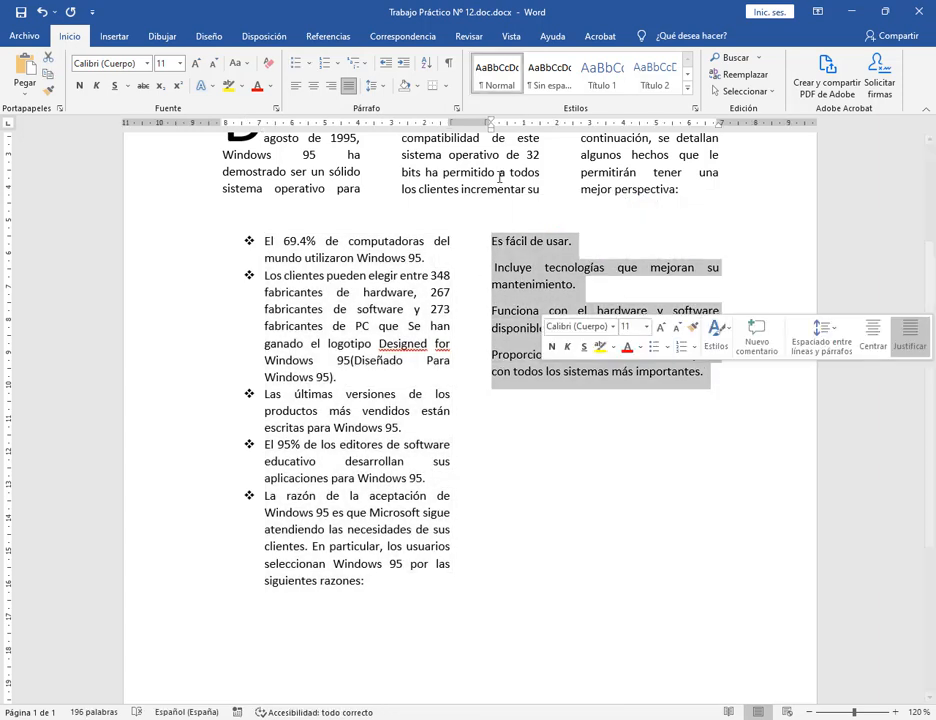
Start defining a new custom bullet and open its symbol picker.
left_click(309, 63)
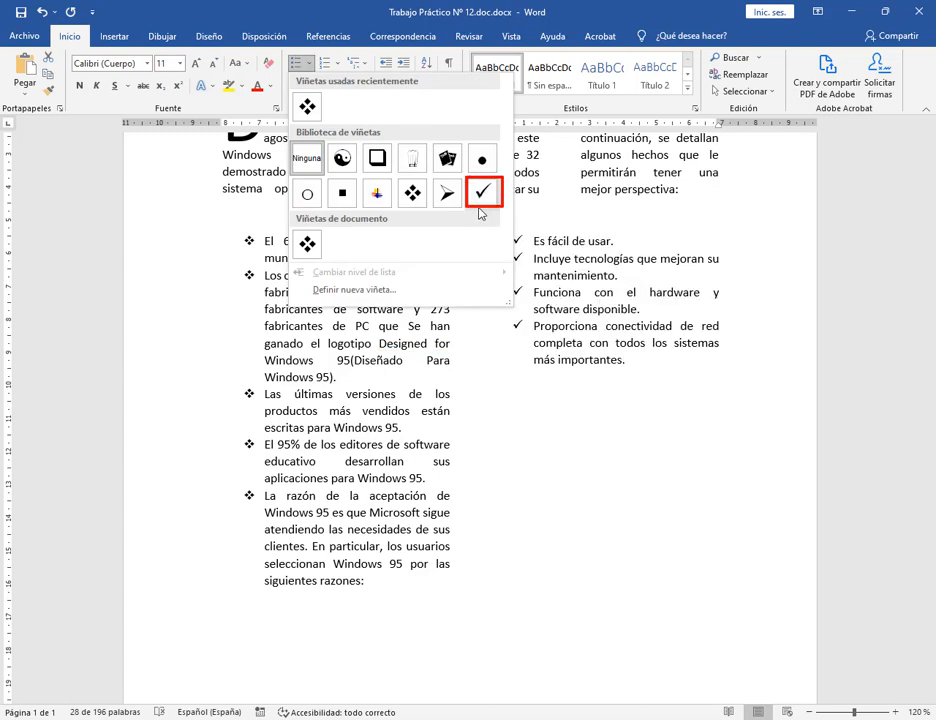
key("Escape")
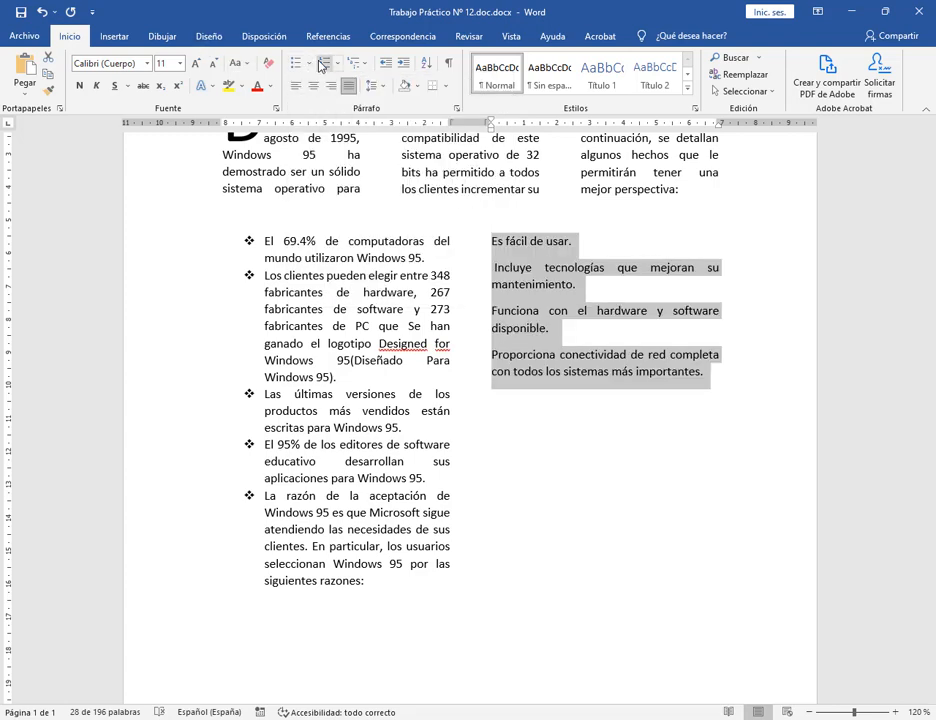
left_click(312, 63)
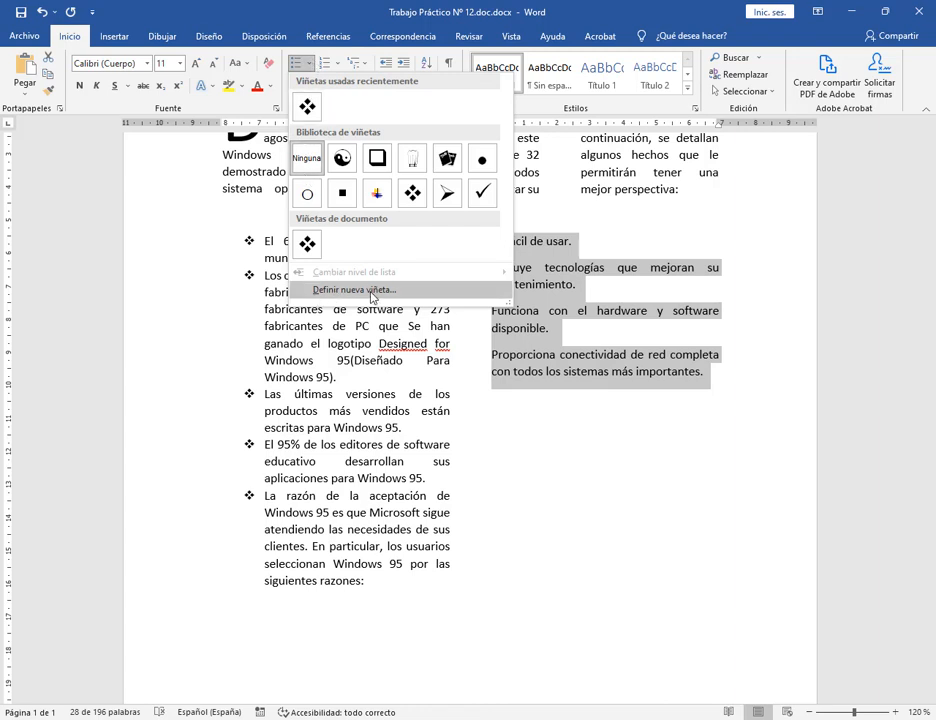
left_click(371, 292)
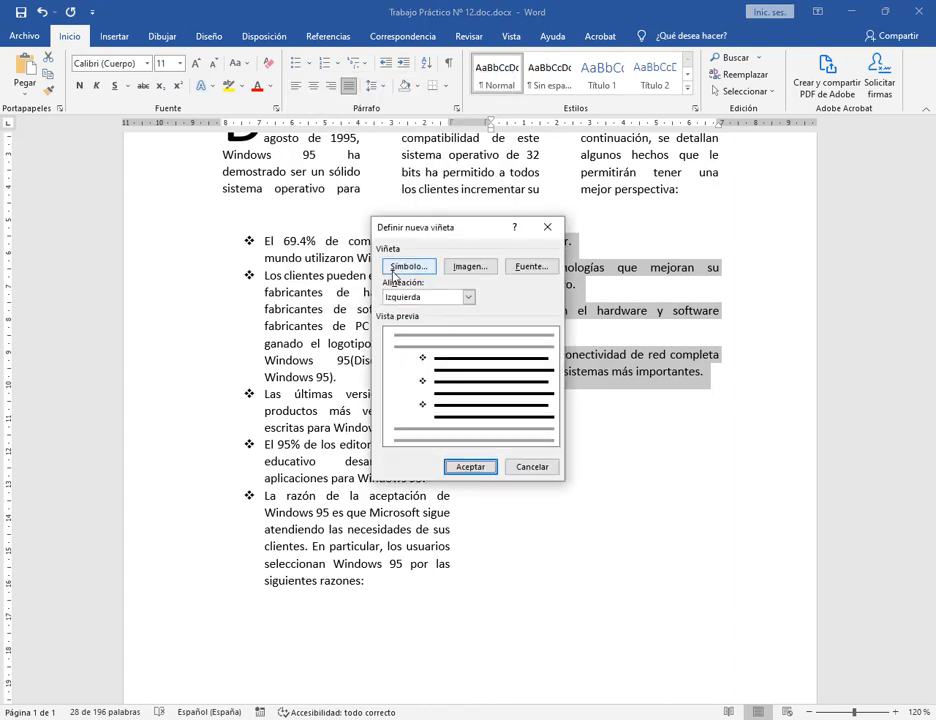
left_click(405, 266)
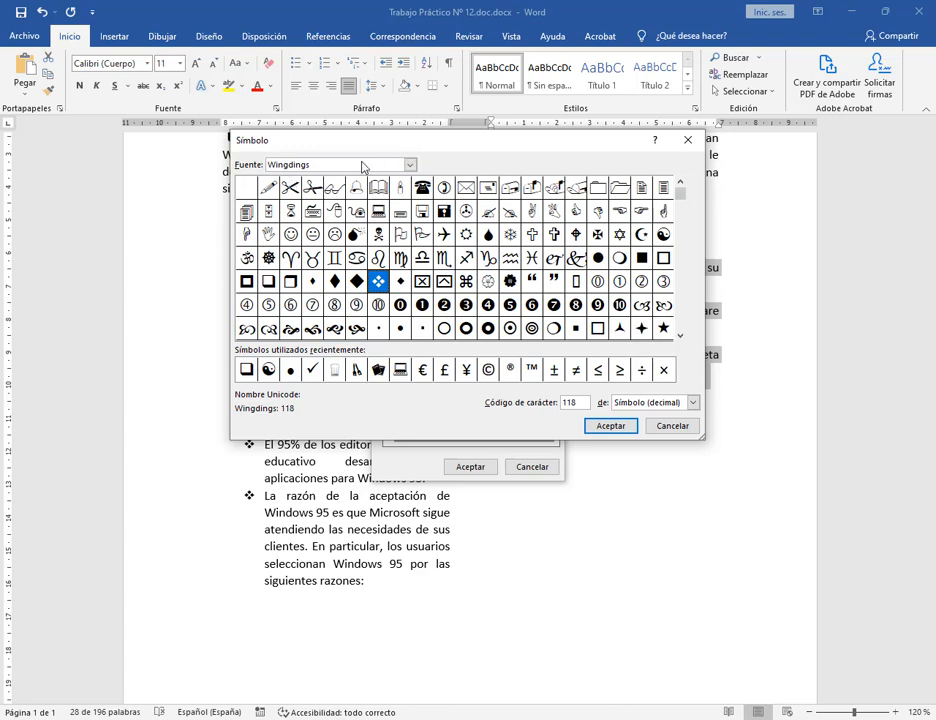
Choose the Wingdings 252 check mark and apply it as the right-column bullet.
left_click(681, 337)
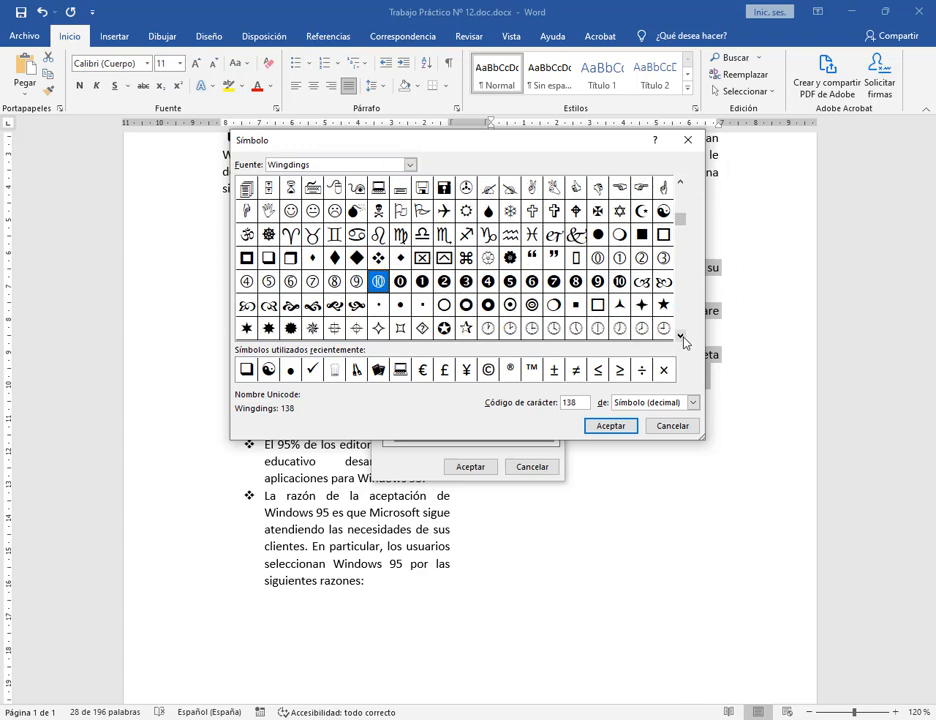
left_click(681, 337)
left_click(681, 337)
left_click(681, 337)
left_click(681, 337)
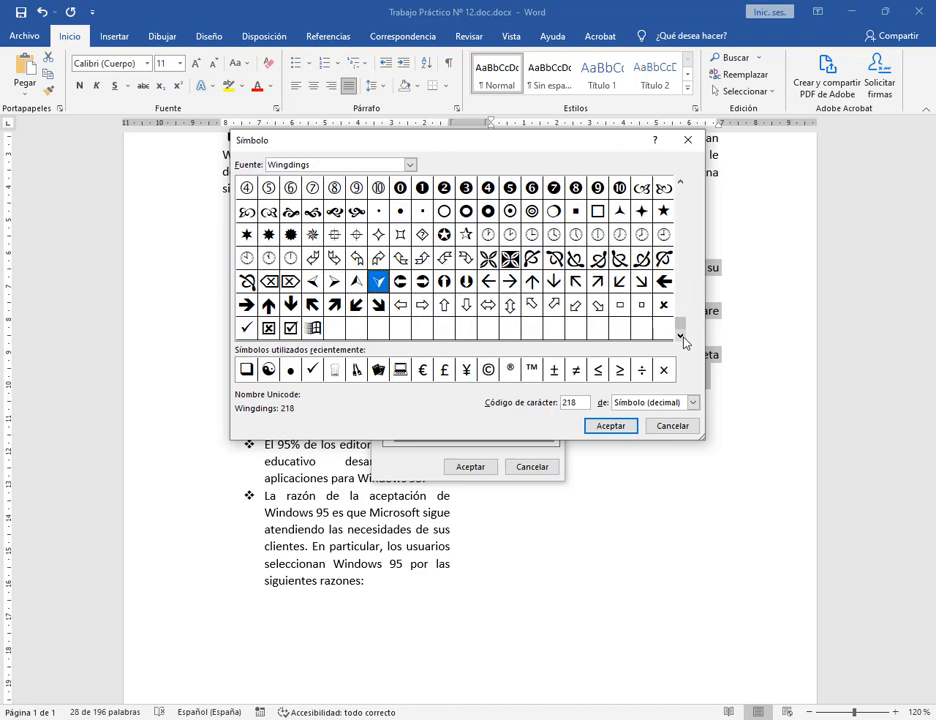
left_click(246, 328)
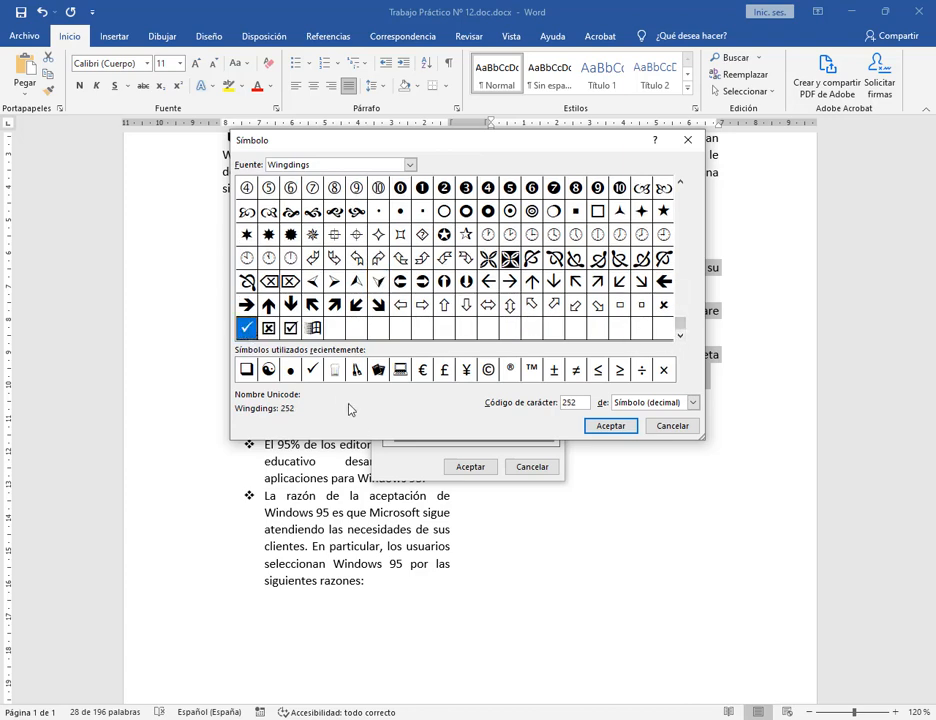
left_click(610, 426)
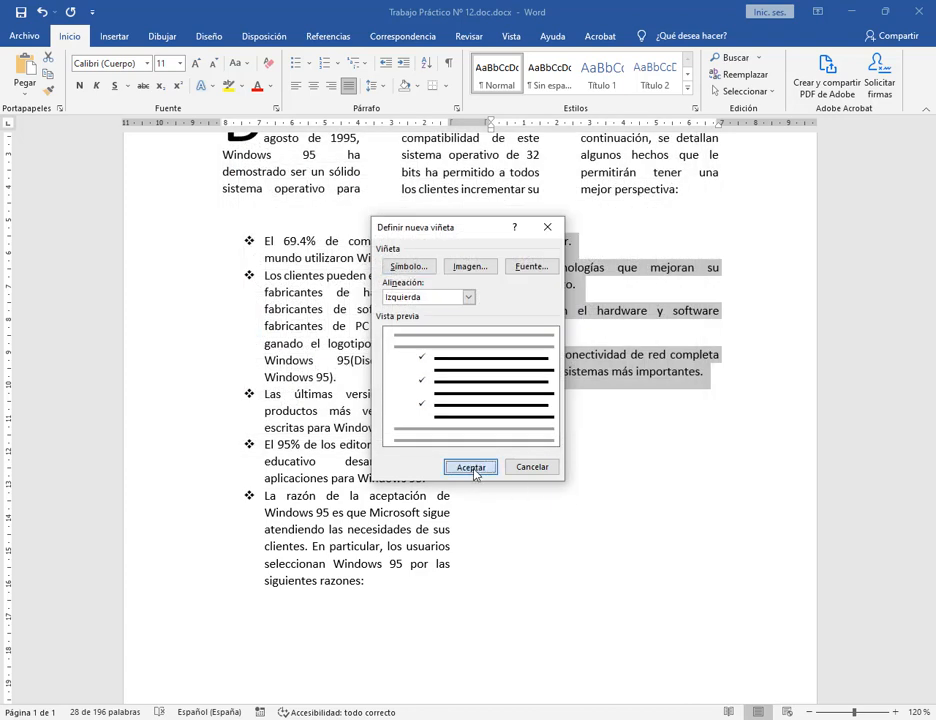
left_click(476, 526)
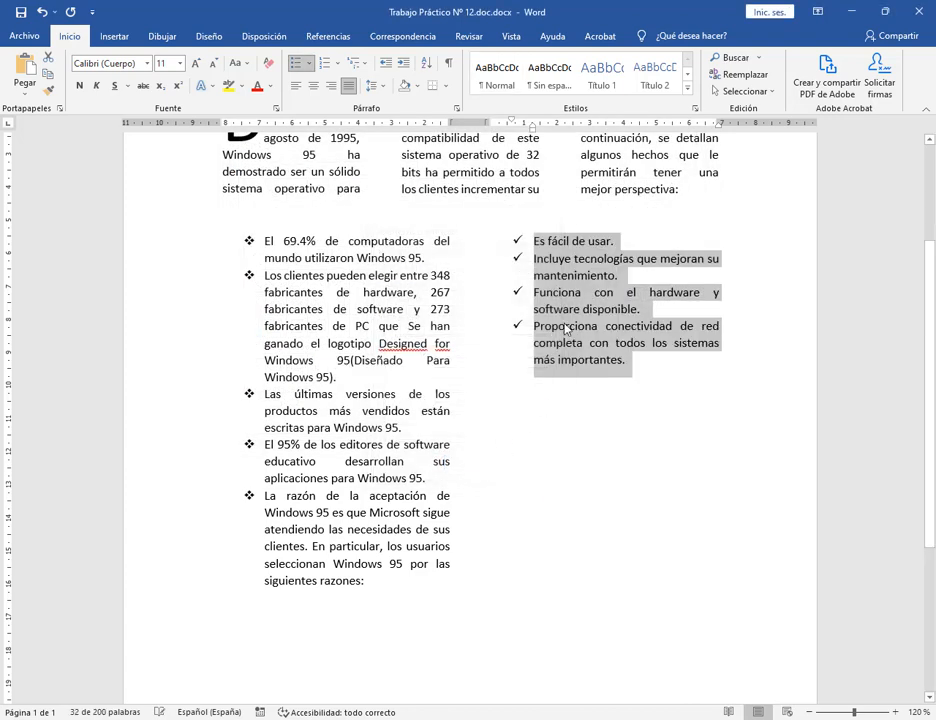
left_click(635, 359)
scroll(631, 369, "up", 2)
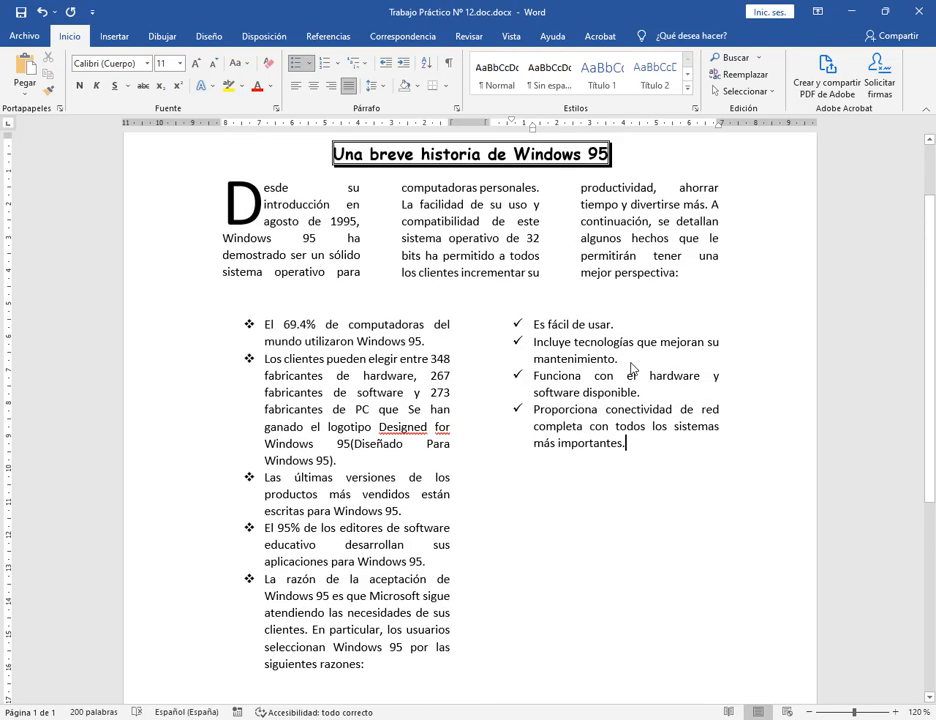
Save the Word document and check the latest messages in the Meet chat.
left_click(22, 8)
left_click(134, 678)
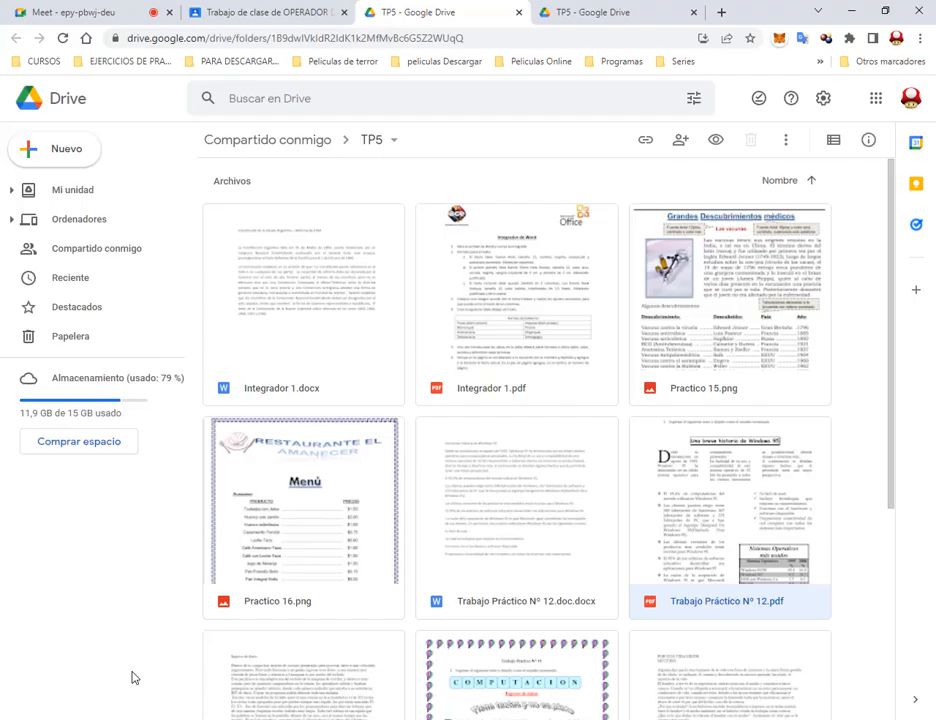
left_click(97, 8)
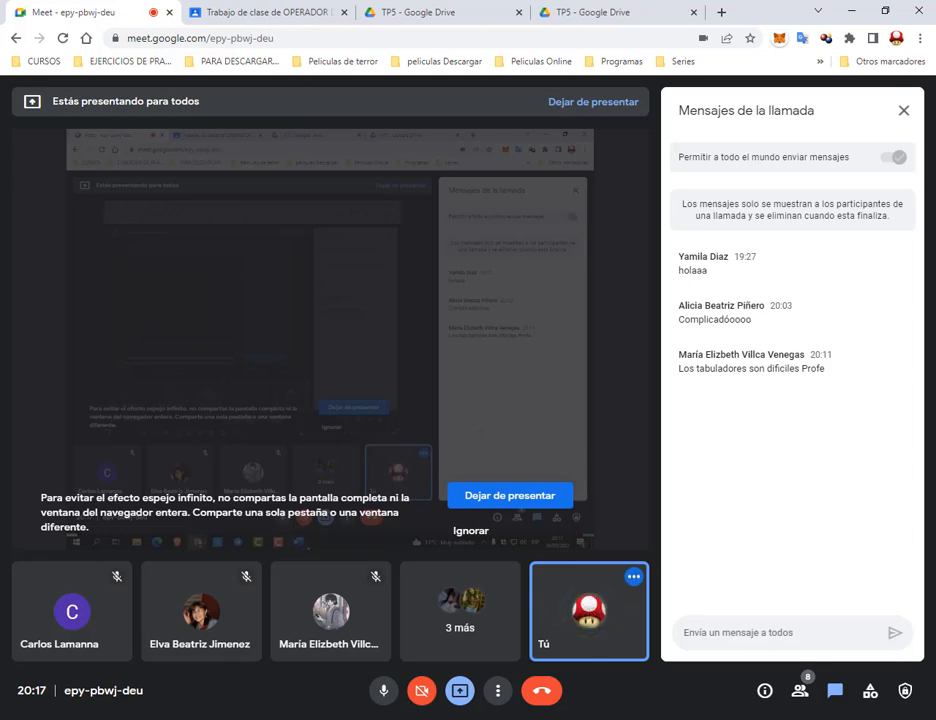
left_click_drag(722, 370, 826, 372)
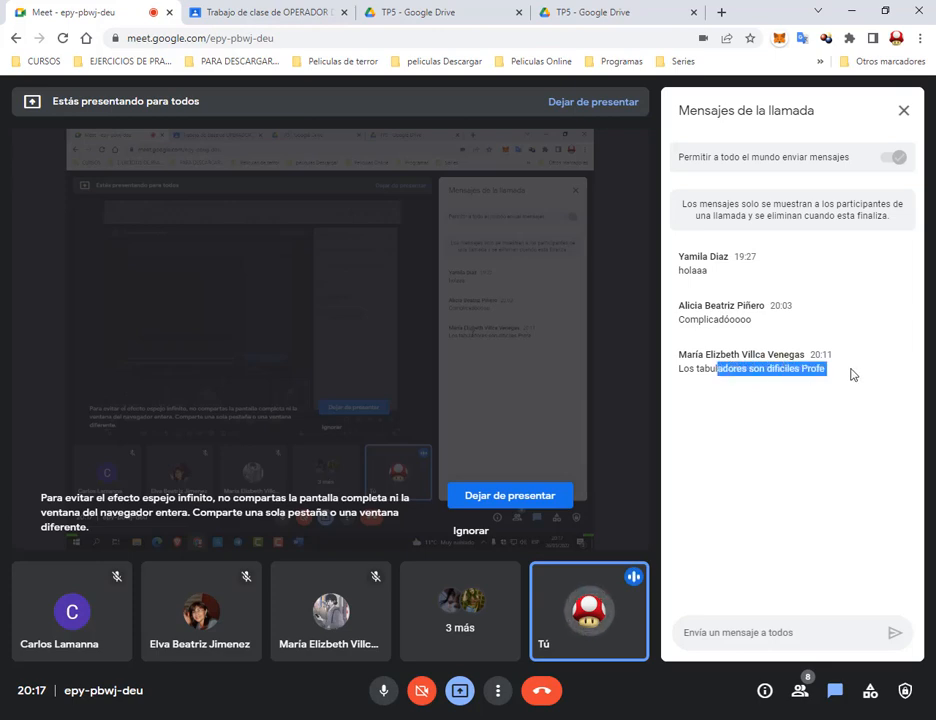
left_click(737, 380)
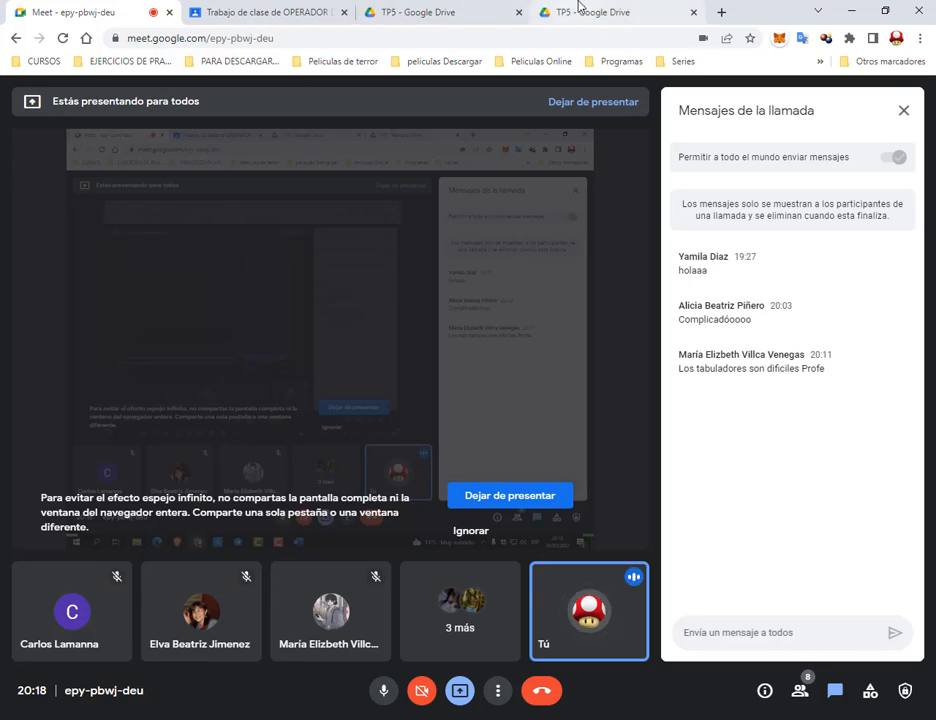
Preview Practico 15.png and Practico 16.png in the TP5 Drive folder, then return to Meet.
left_click(578, 9)
scroll(518, 349, "down", 1)
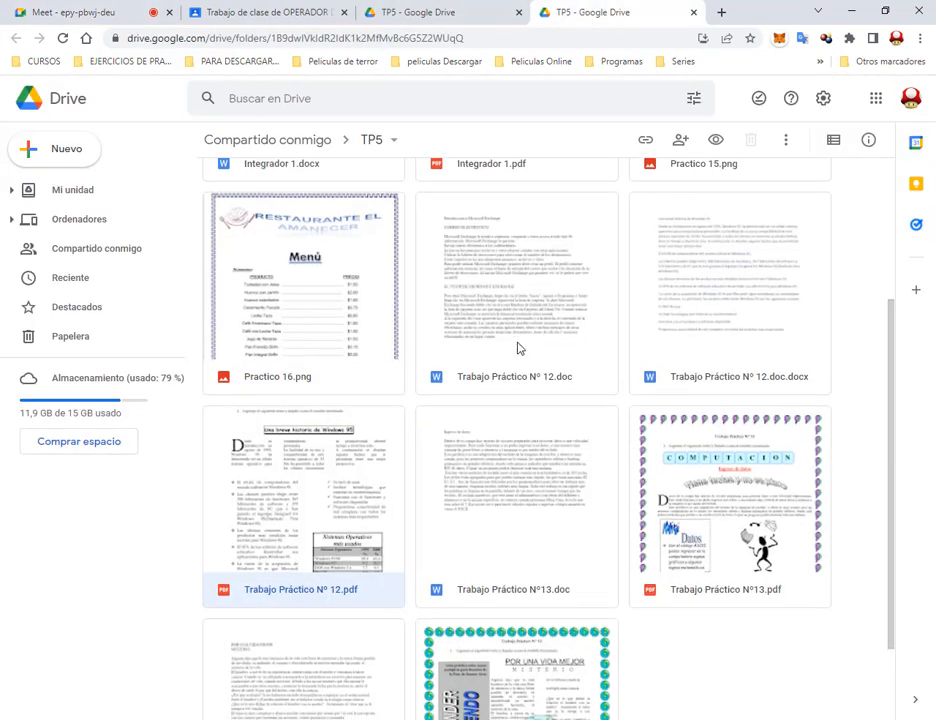
scroll(462, 428, "up", 3)
left_click(711, 352)
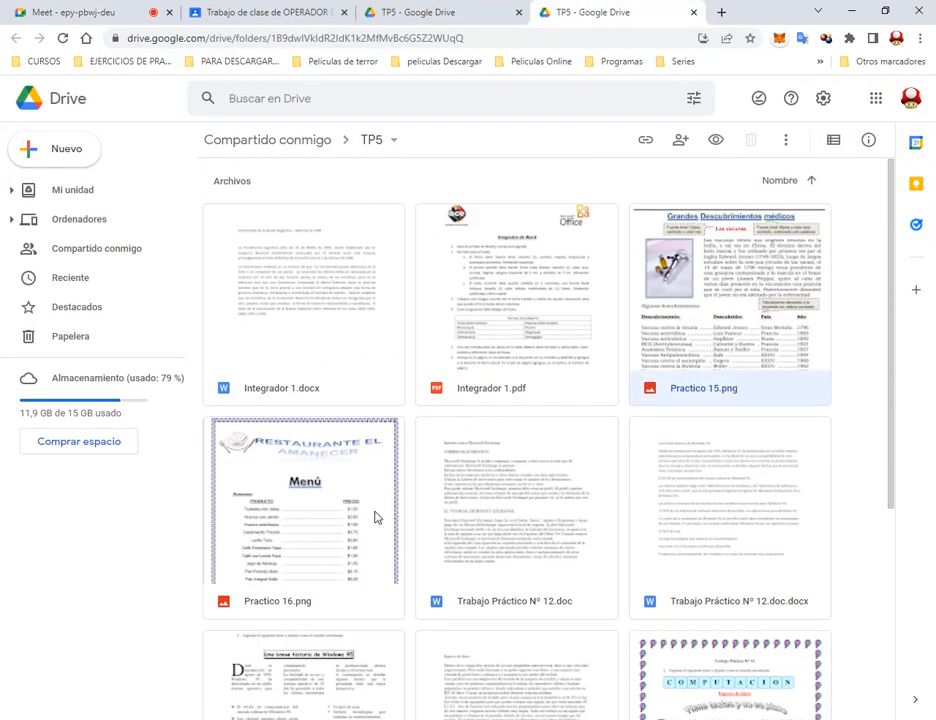
left_click(318, 537)
double_click(318, 537)
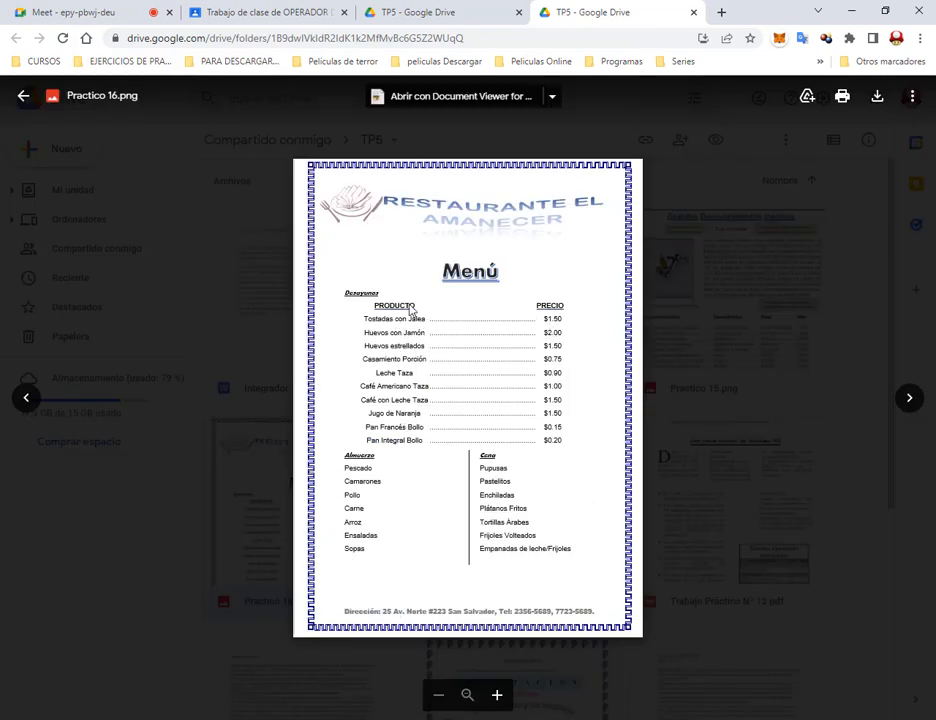
left_click(688, 381)
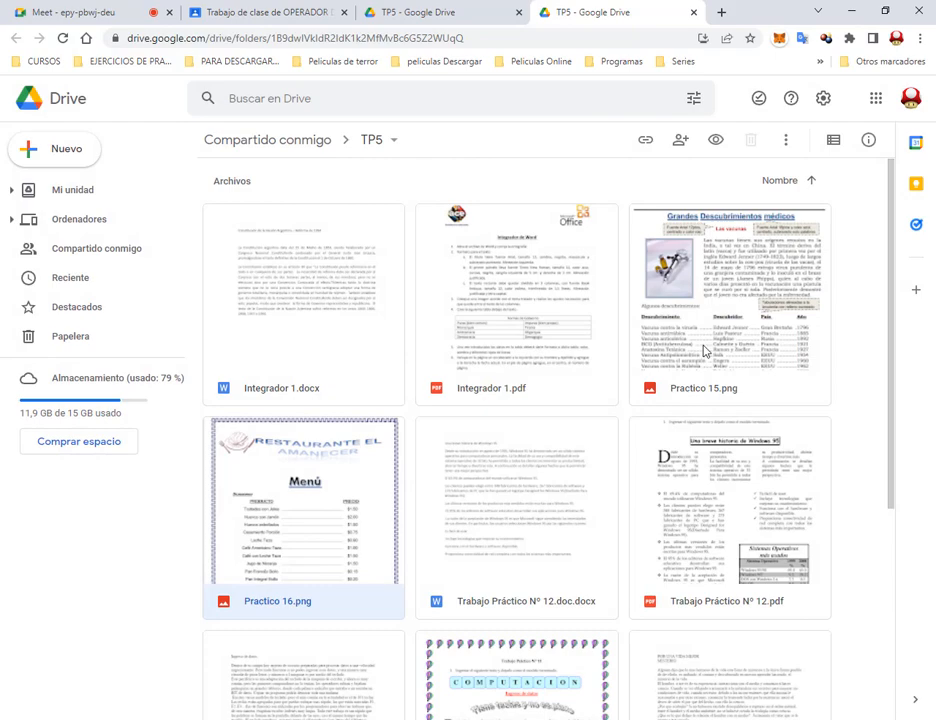
double_click(700, 364)
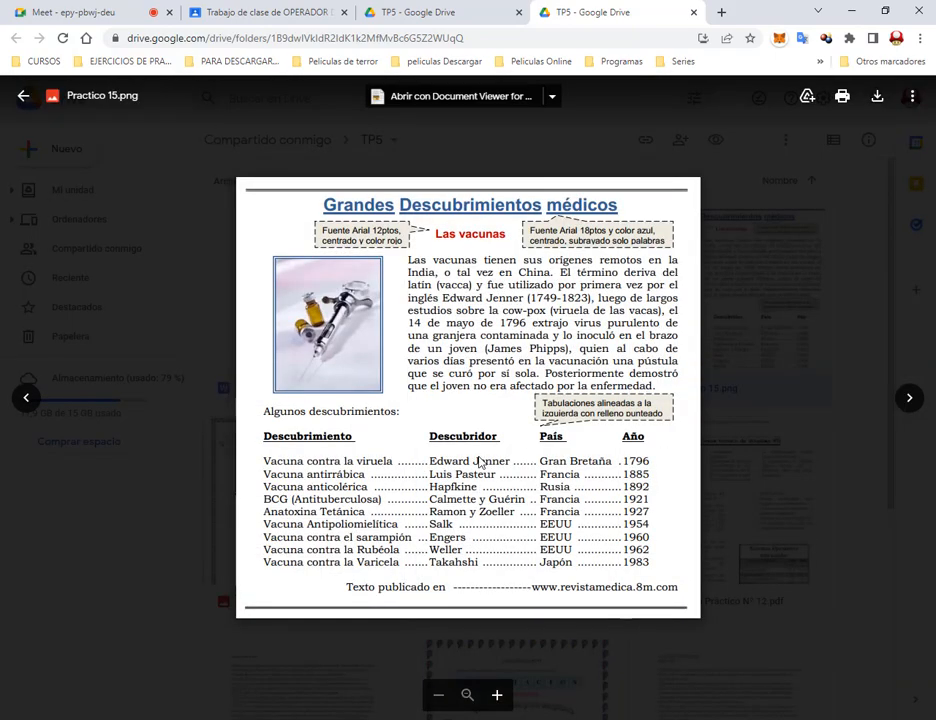
left_click(819, 487)
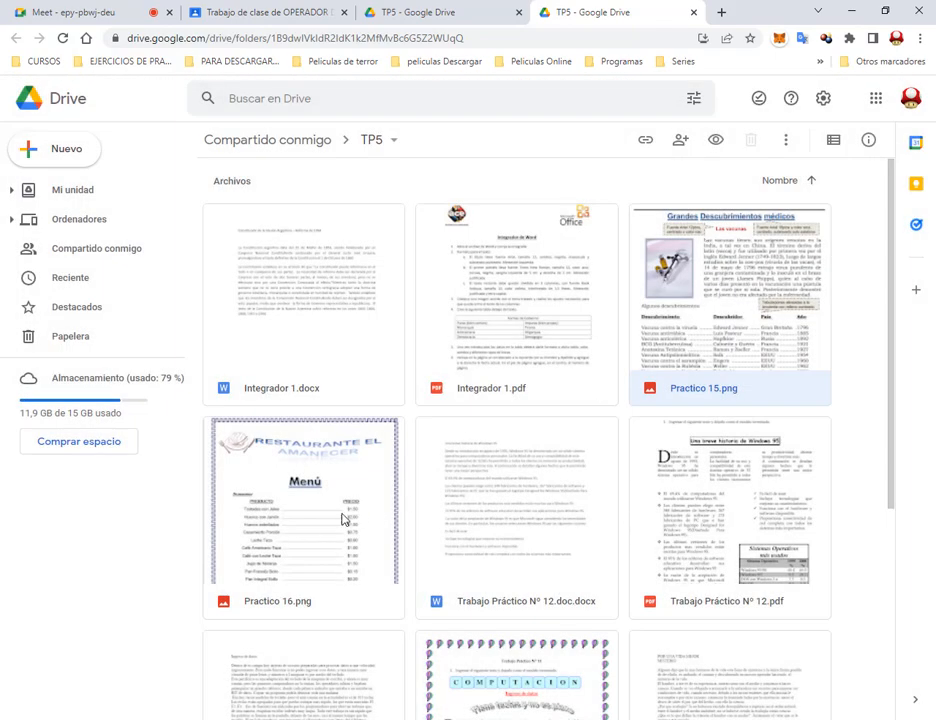
double_click(330, 515)
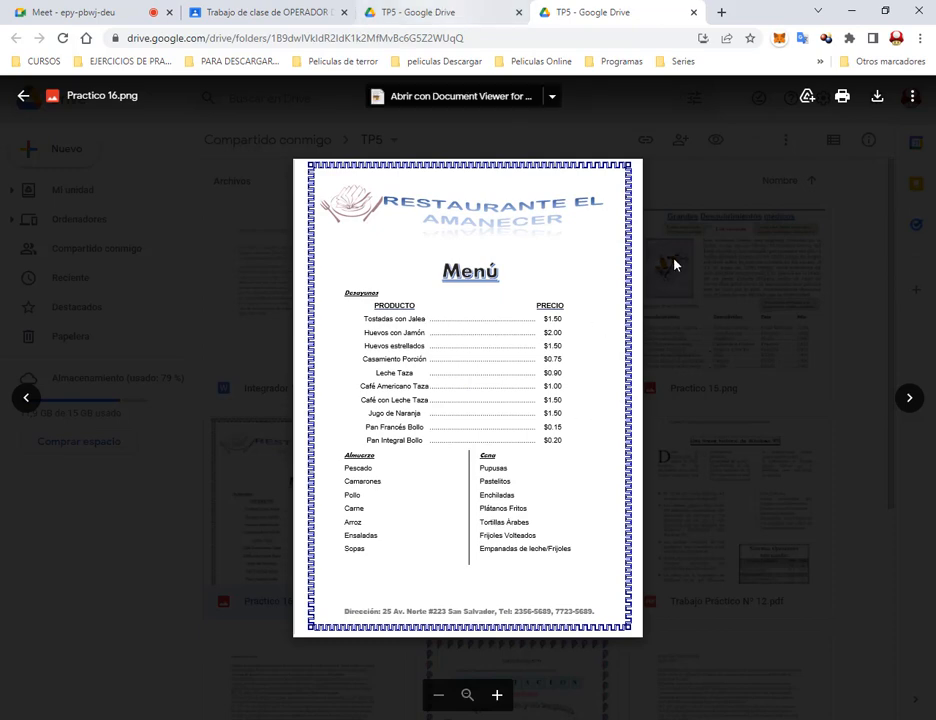
left_click(673, 263)
left_click(148, 8)
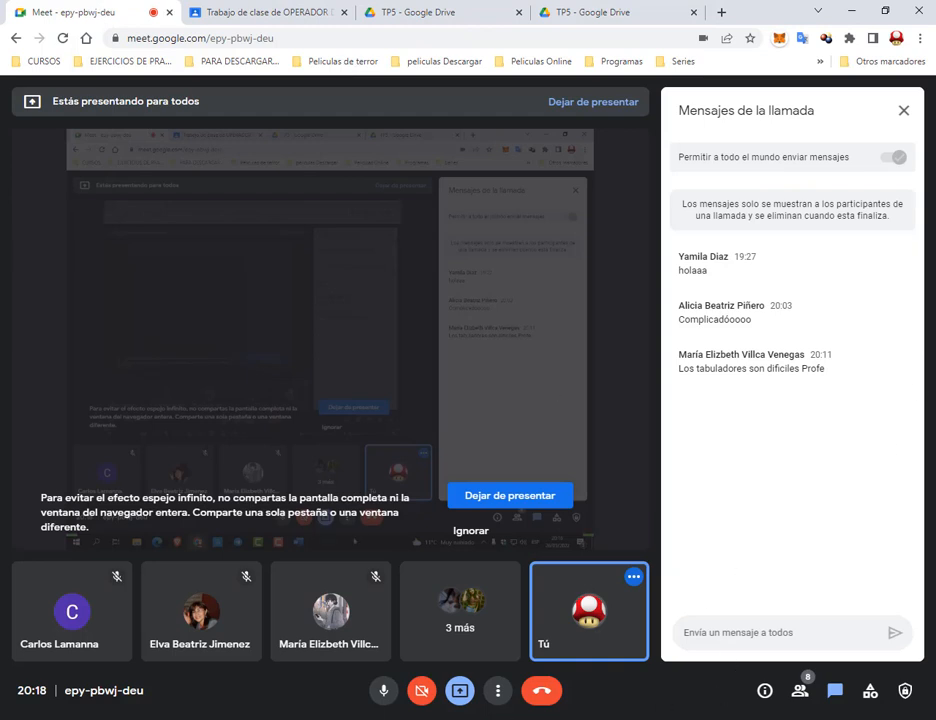
left_click(410, 719)
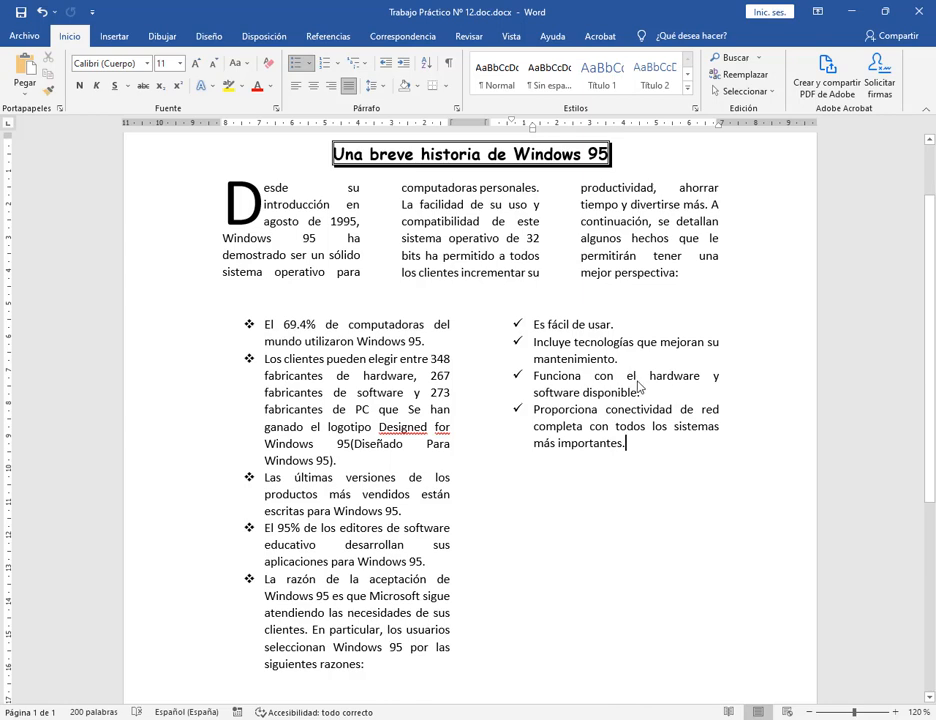
View the model PDF's table, then undo and clear the empty bullet line.
scroll(600, 390, "down", 2)
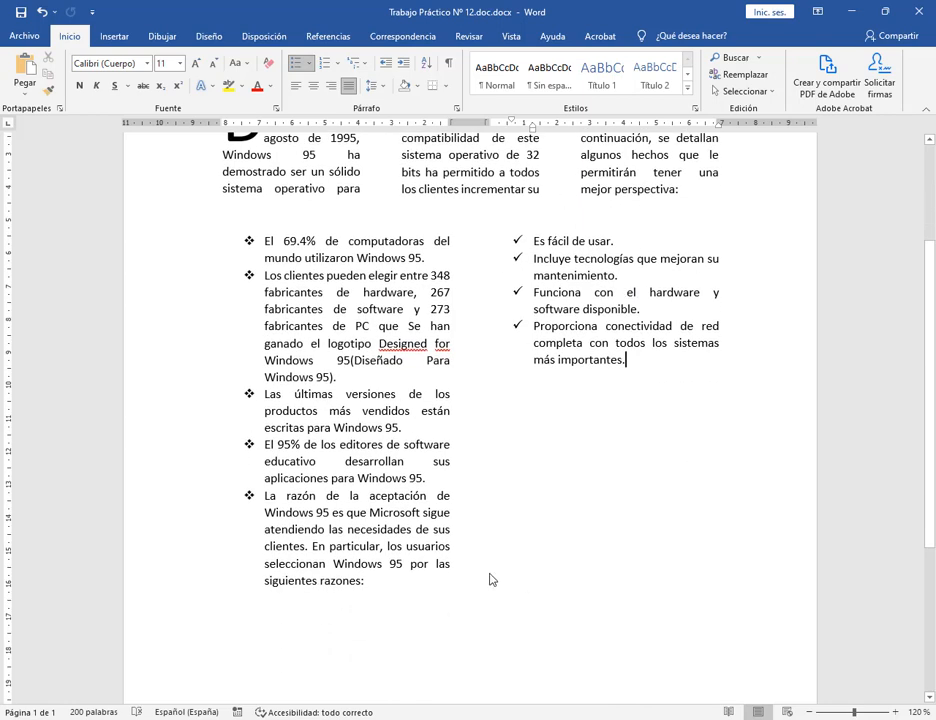
left_click(420, 719)
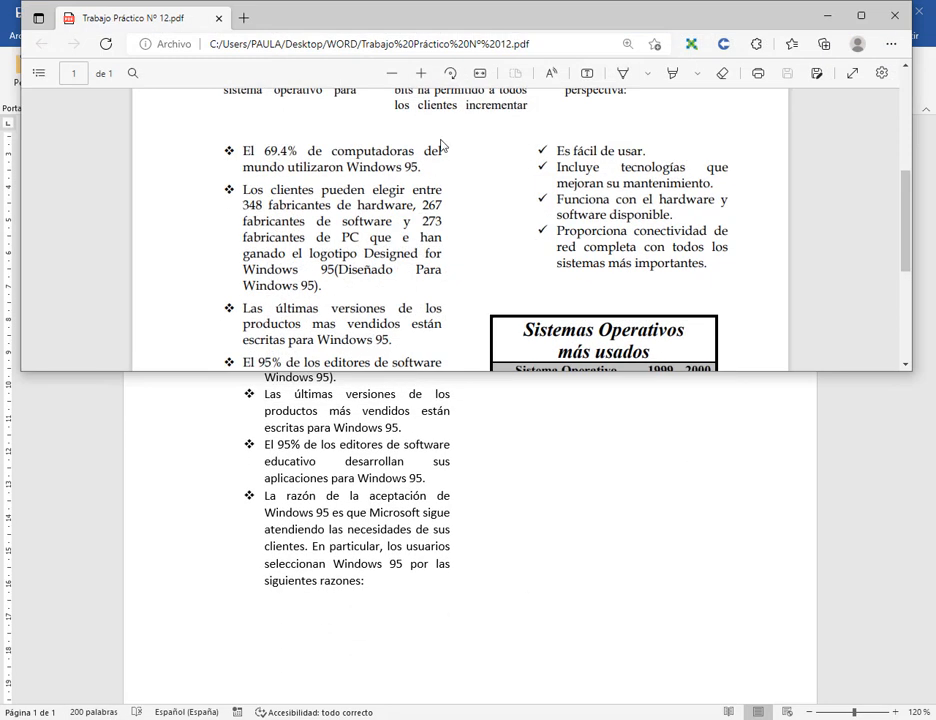
left_click_drag(727, 379, 756, 618)
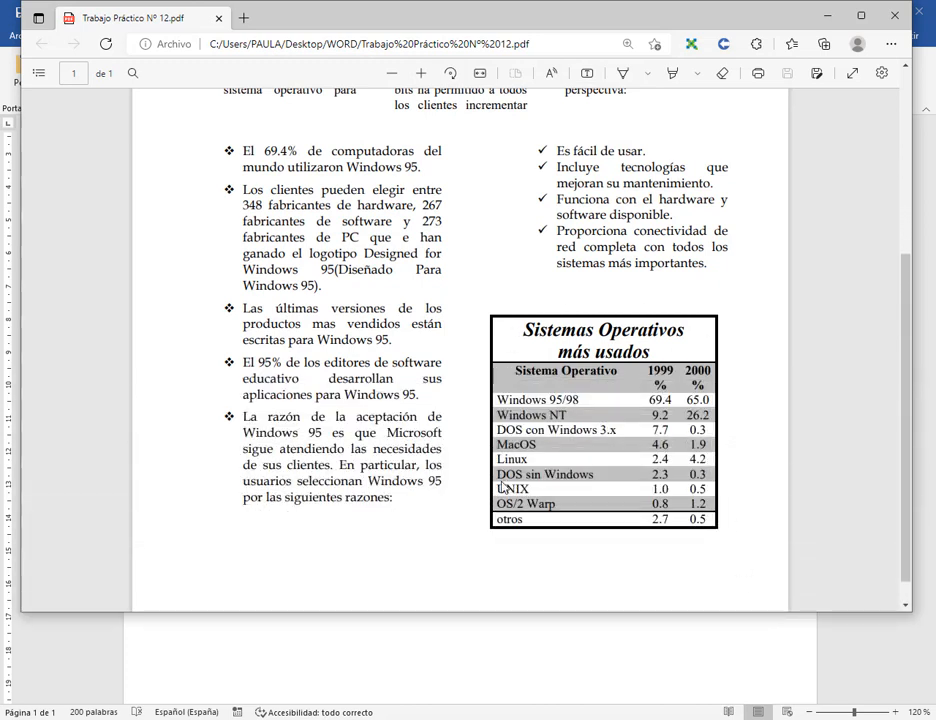
scroll(621, 293, "down", 1)
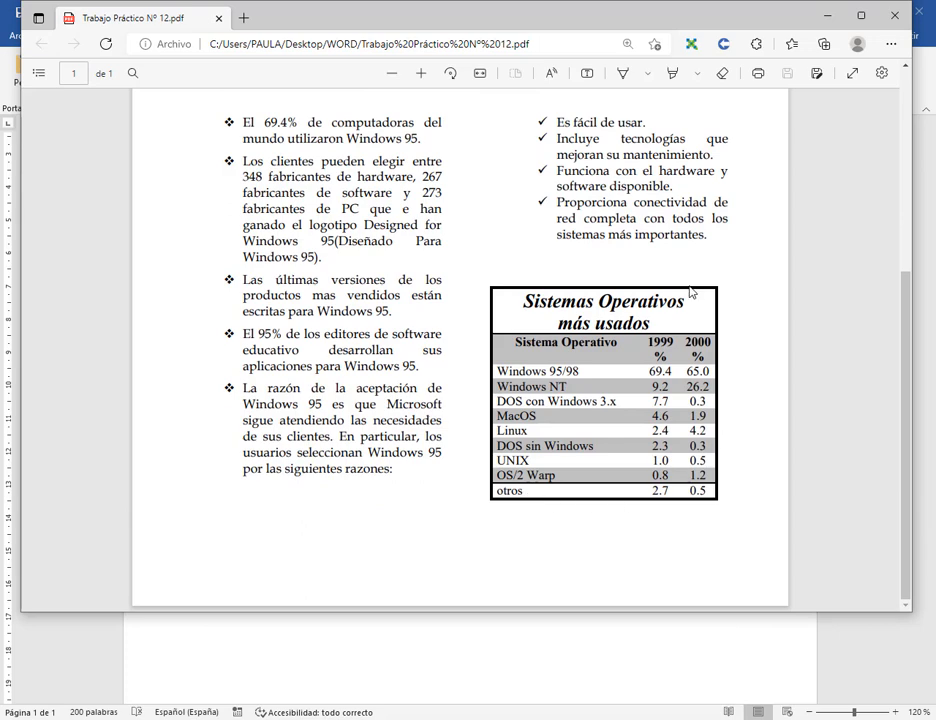
left_click(827, 17)
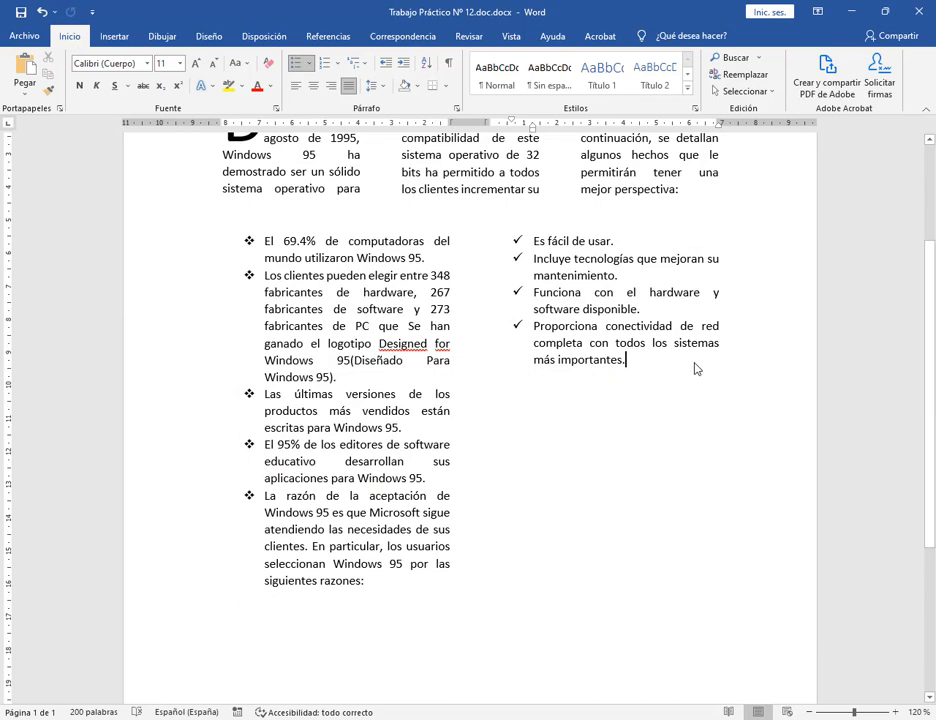
key("ctrl+z")
key("Return")
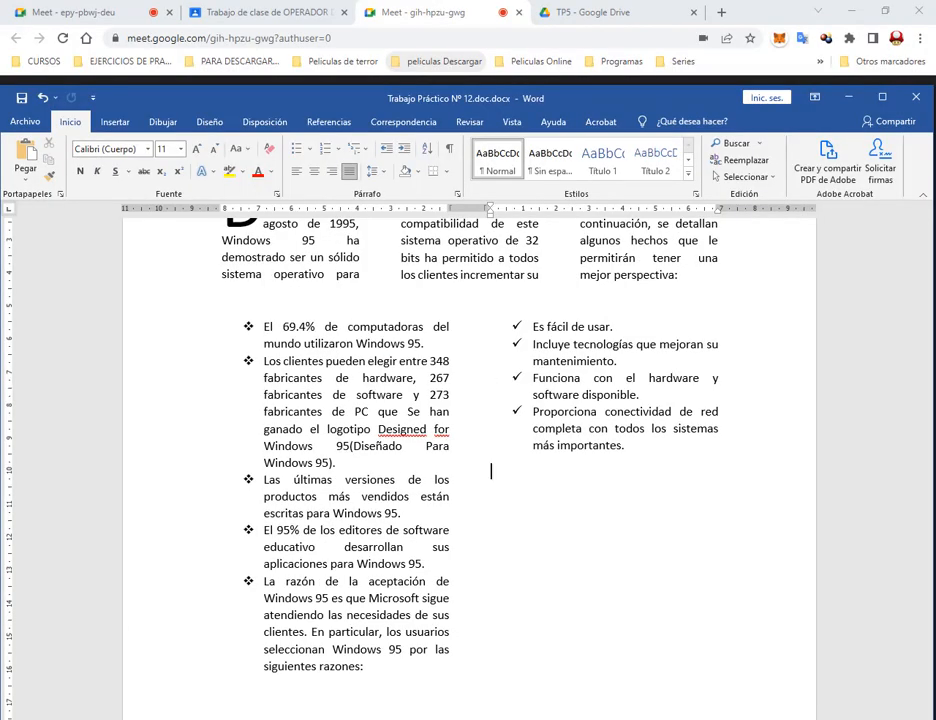
Tile the zoomed-out PDF model above a shortened Word window.
key("alt+Tab")
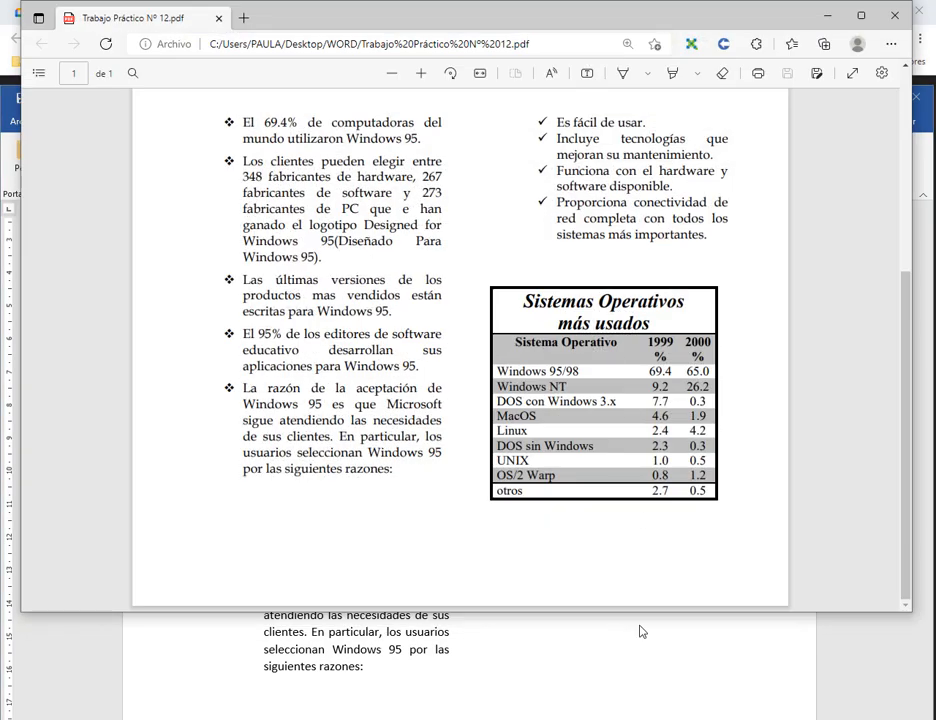
left_click_drag(639, 618, 673, 307)
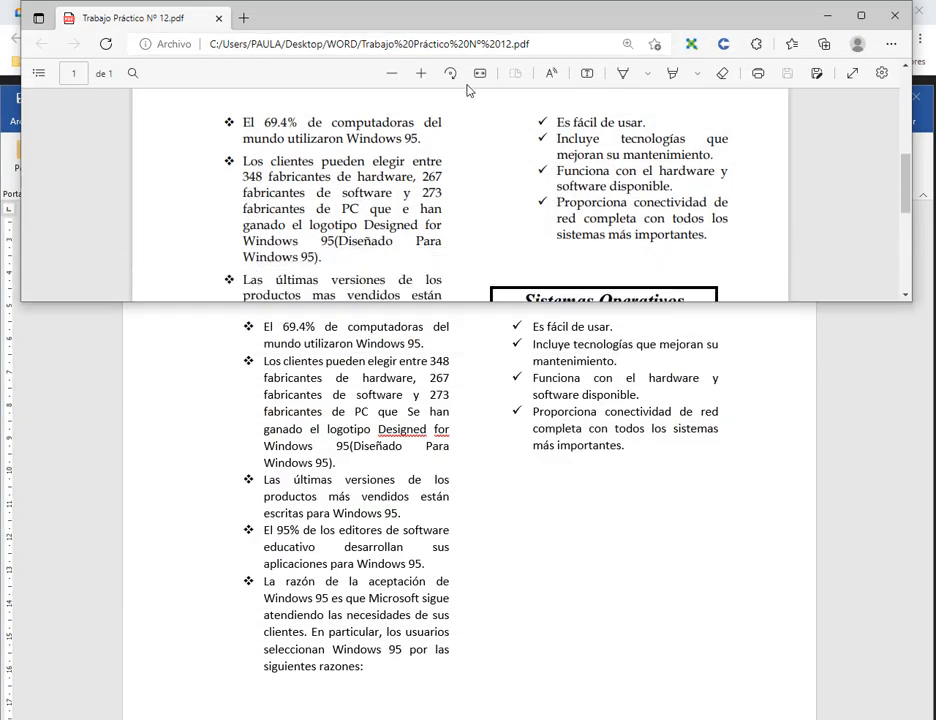
left_click(393, 74)
left_click(393, 74)
left_click(493, 470)
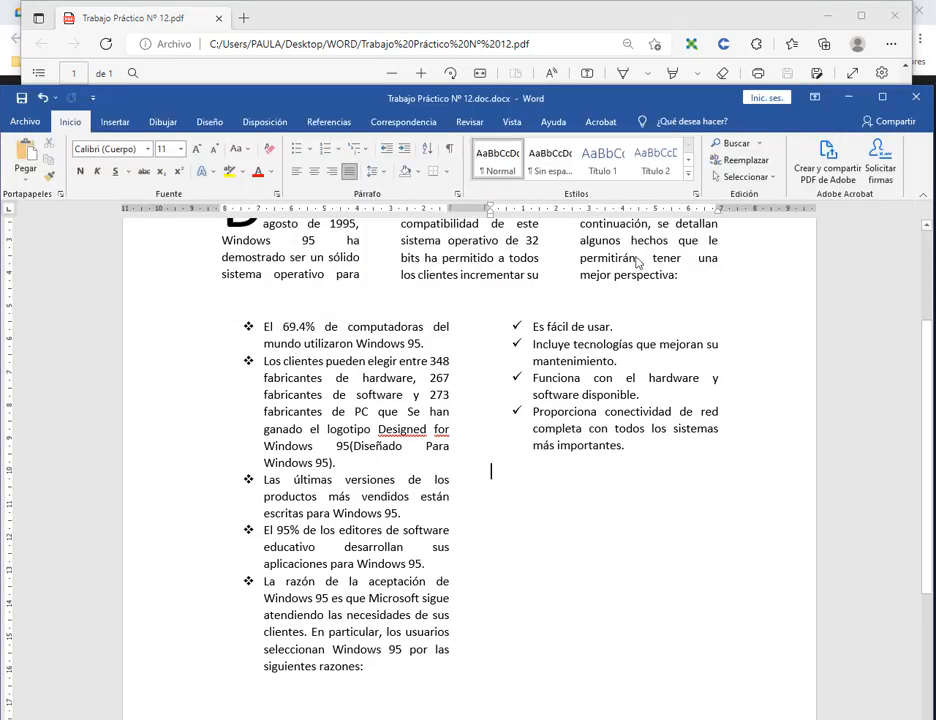
left_click_drag(622, 88, 613, 332)
Start a new unbulleted line after the last check-mark item.
scroll(640, 230, "down", 3)
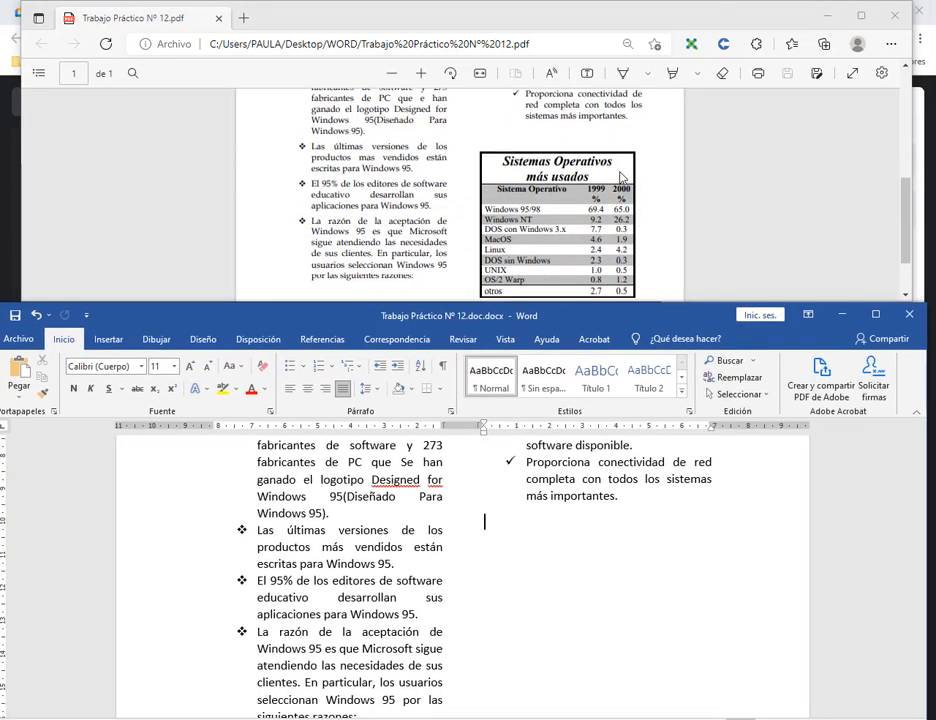
scroll(620, 176, "down", 1)
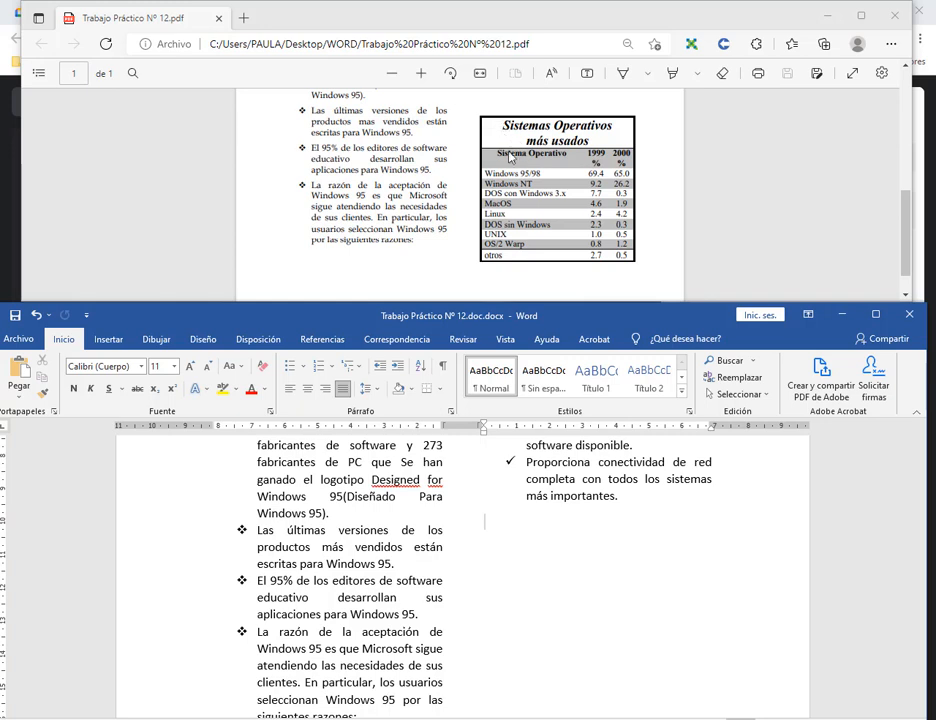
left_click(478, 548)
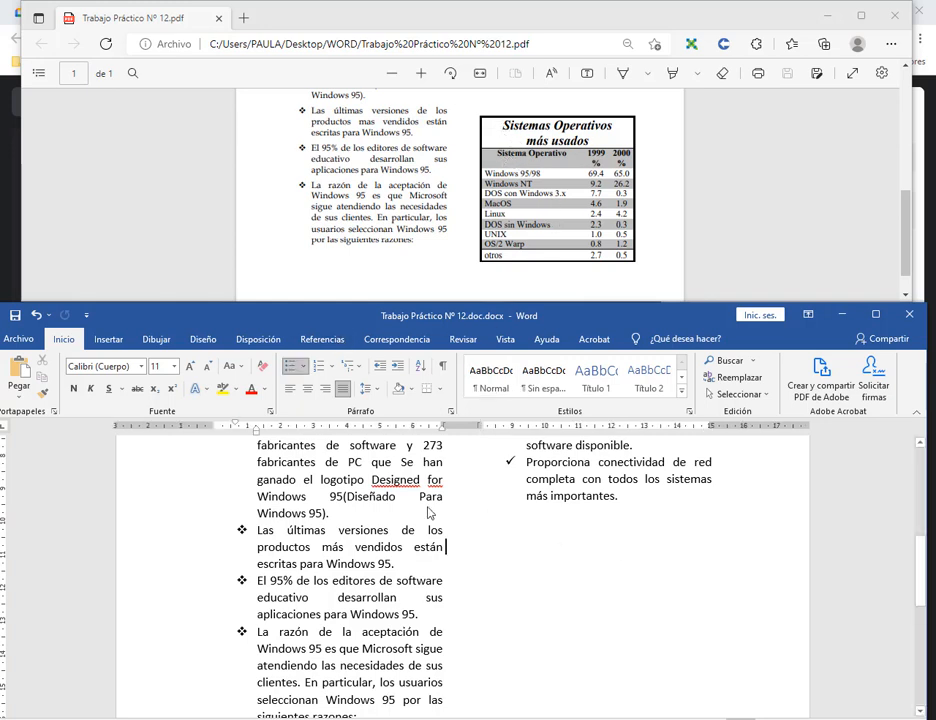
left_click(631, 500)
key("Return")
key("Return")
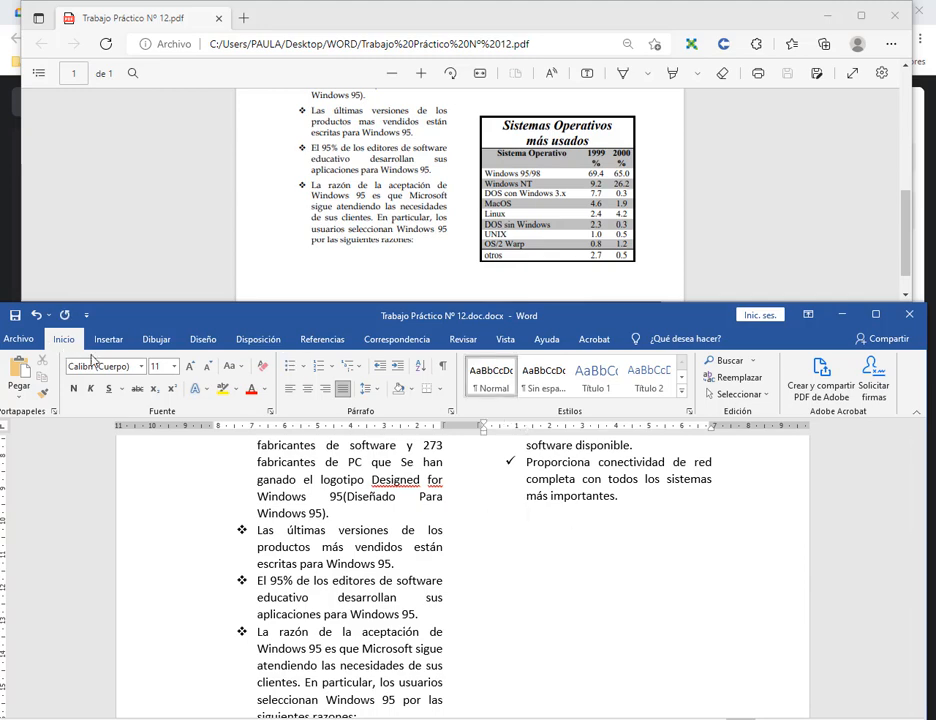
Insert a table with 1 column and 11 rows below the check-mark list.
left_click(107, 339)
left_click(66, 372)
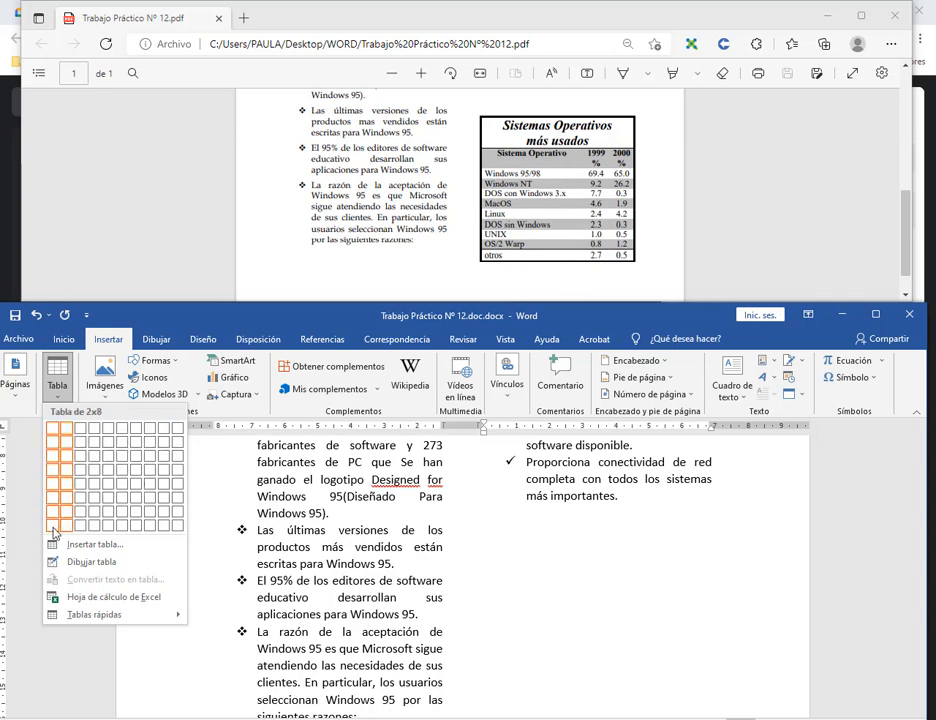
left_click(82, 544)
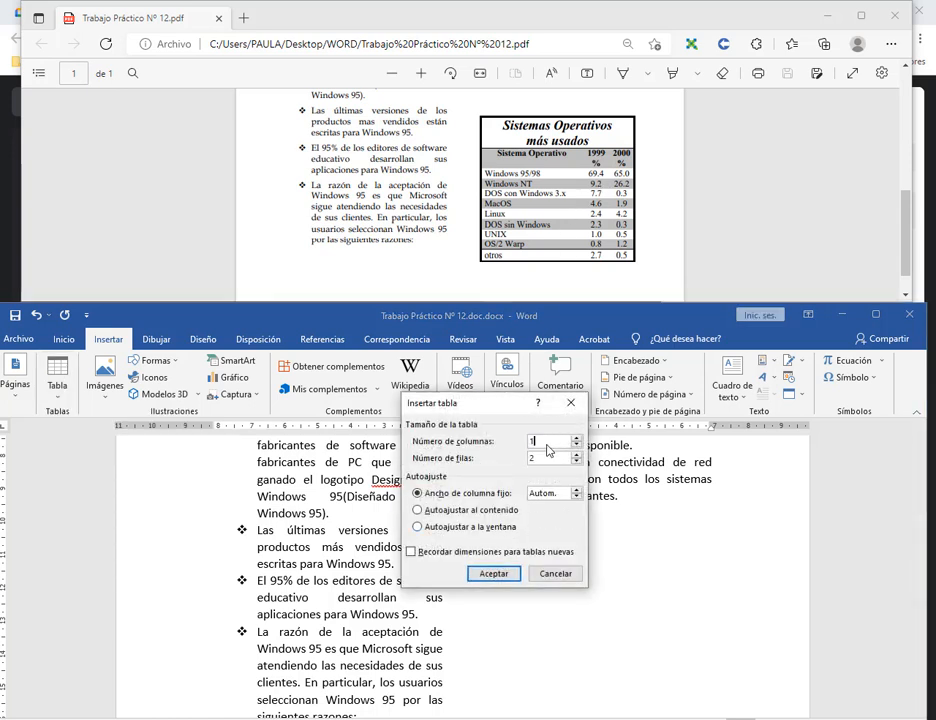
key("Tab")
type("11")
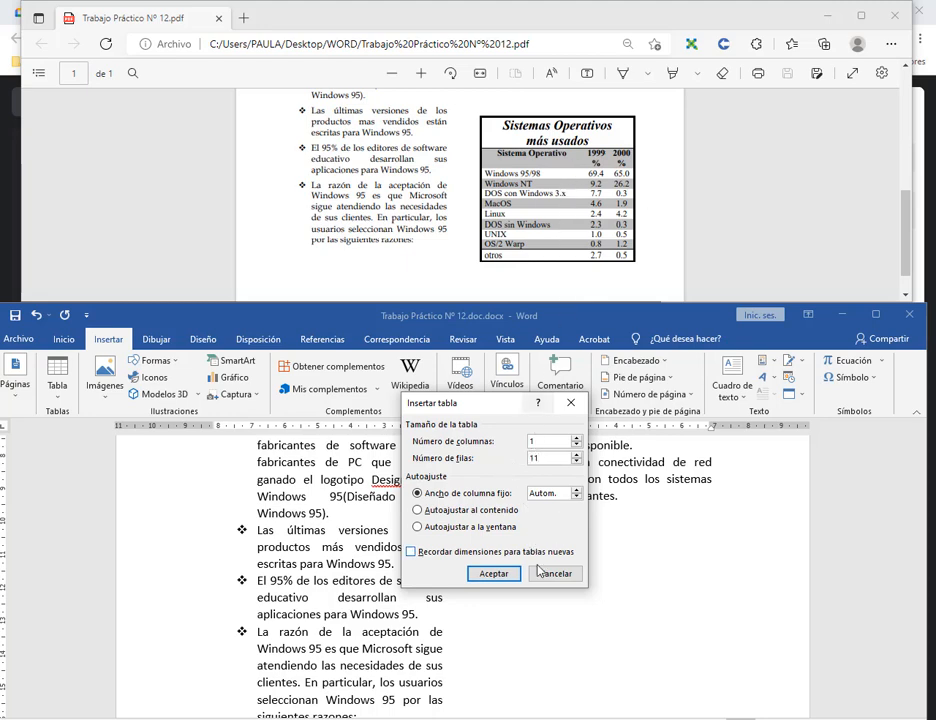
left_click(493, 573)
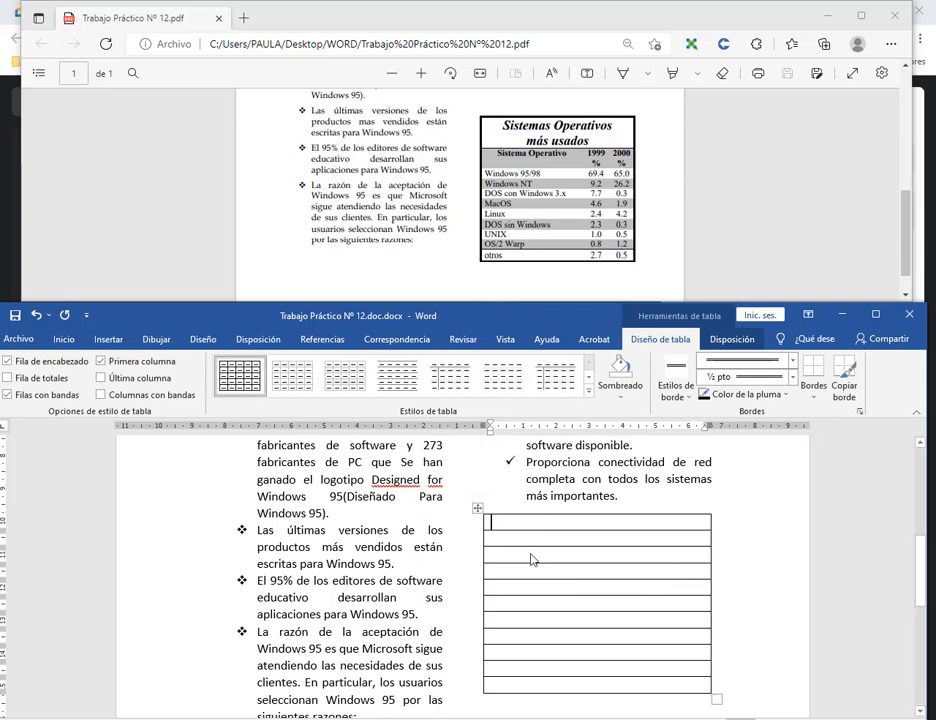
Drag the first row's bottom border down to make the title row taller.
left_click(559, 534)
left_click_drag(566, 531, 567, 556)
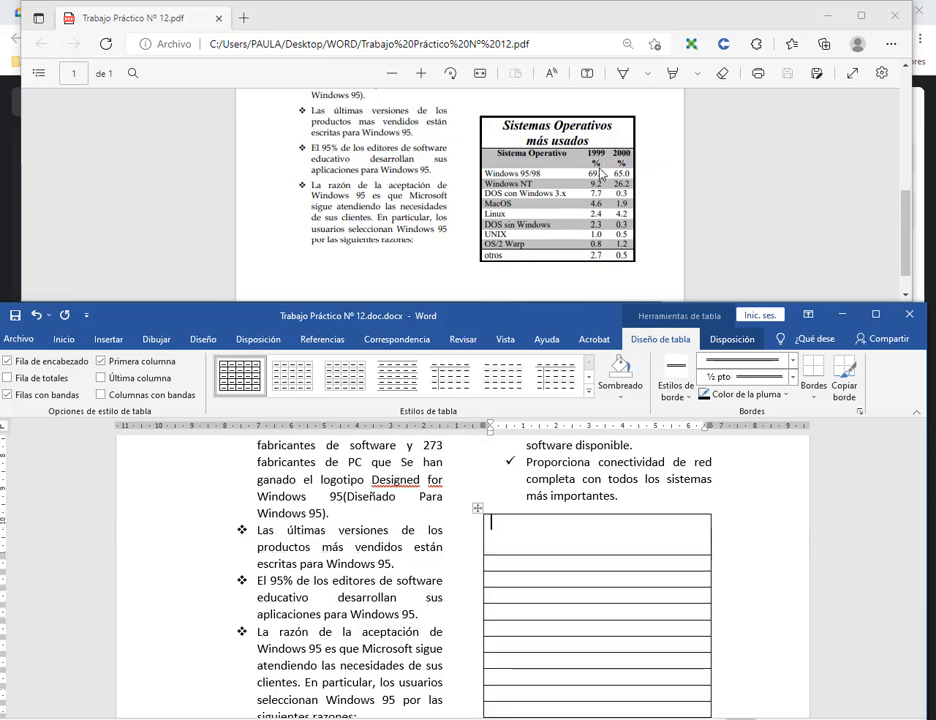
left_click(643, 566)
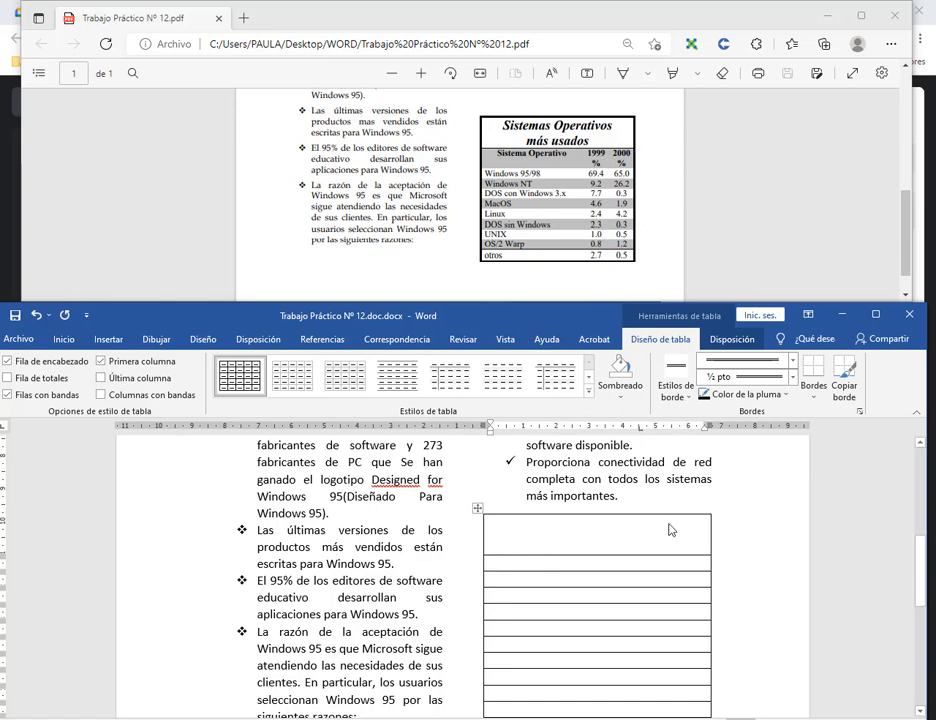
Type 'Sistema Operativo' in the second table row and check its trailing spaces.
scroll(655, 579, "down", 1)
key("Down")
key("Down")
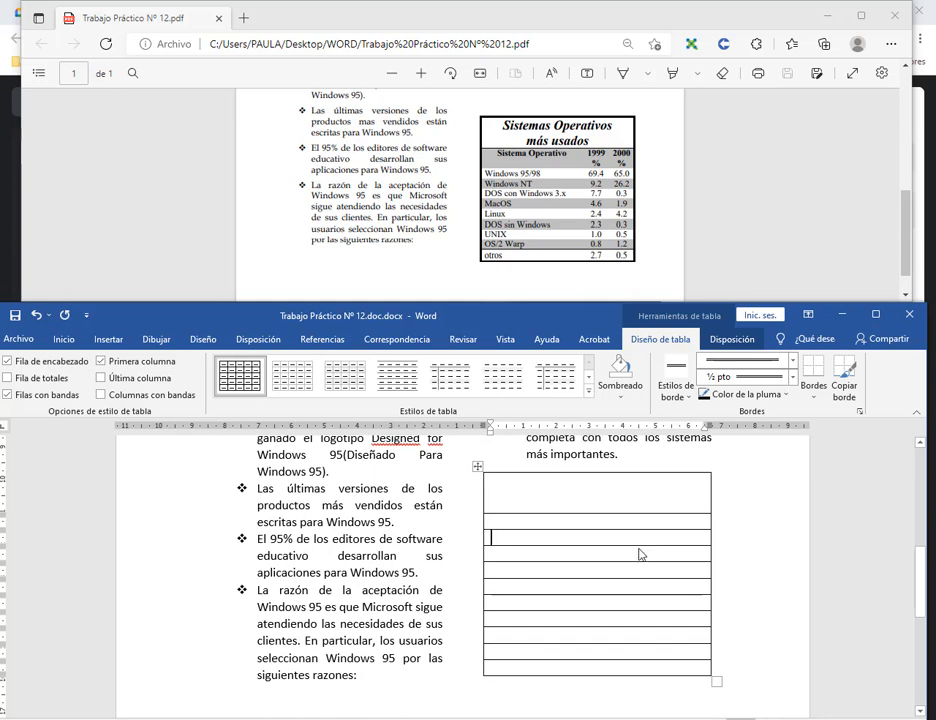
left_click(637, 585)
left_click(627, 525)
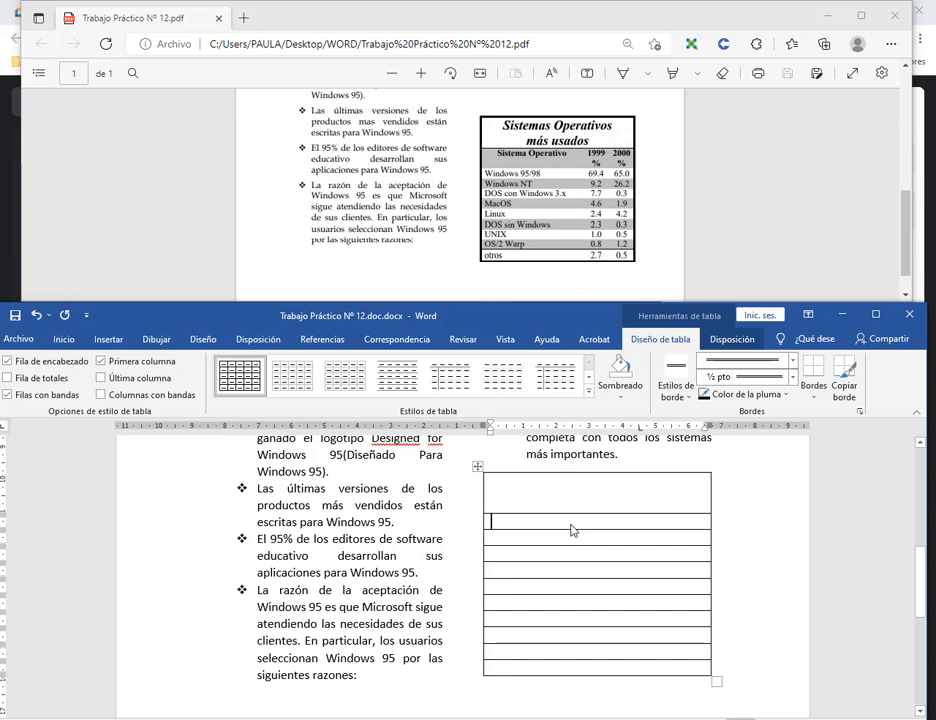
type("sl")
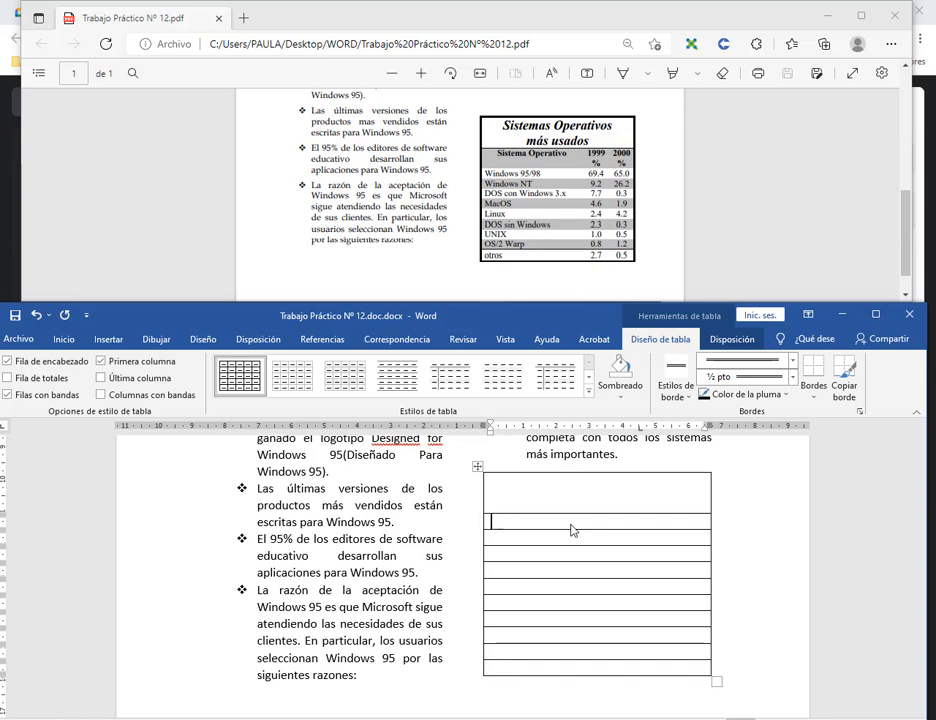
type("stema Op")
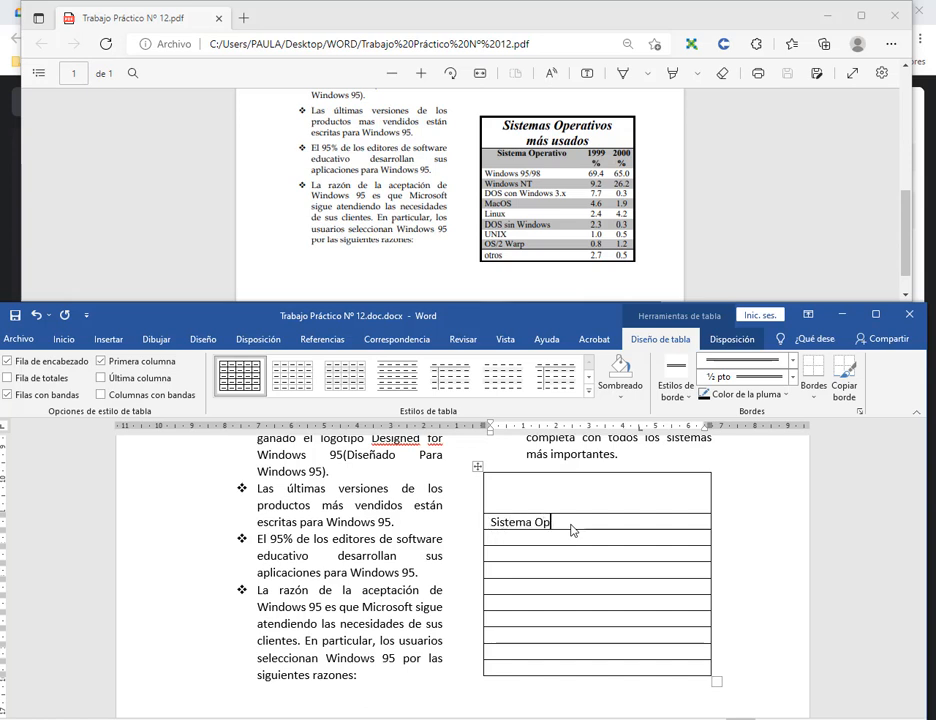
type("erati")
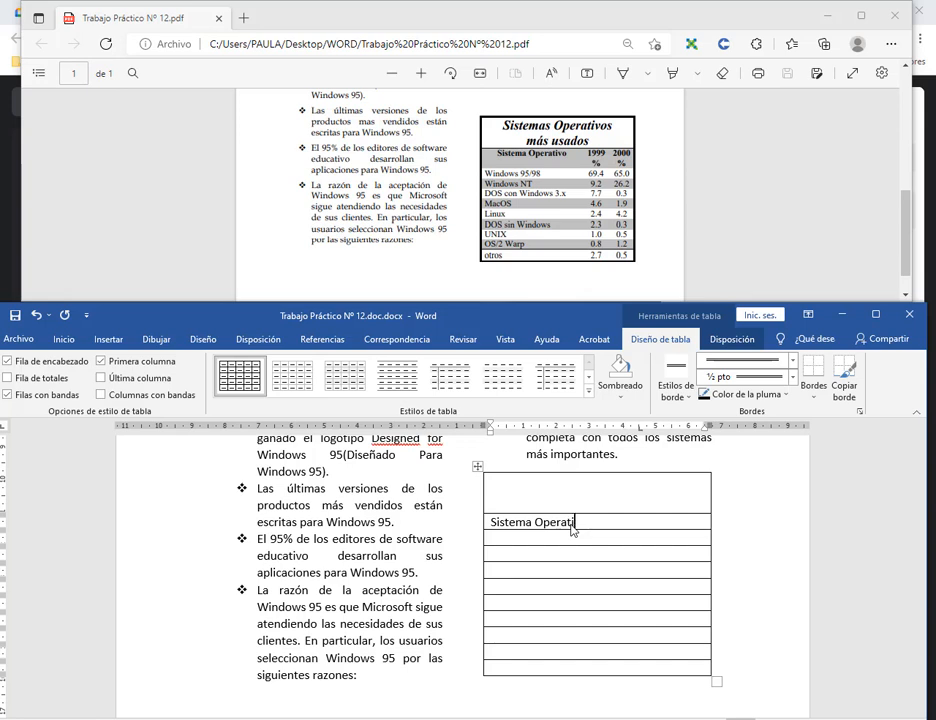
type("vo")
left_click_drag(617, 525, 590, 524)
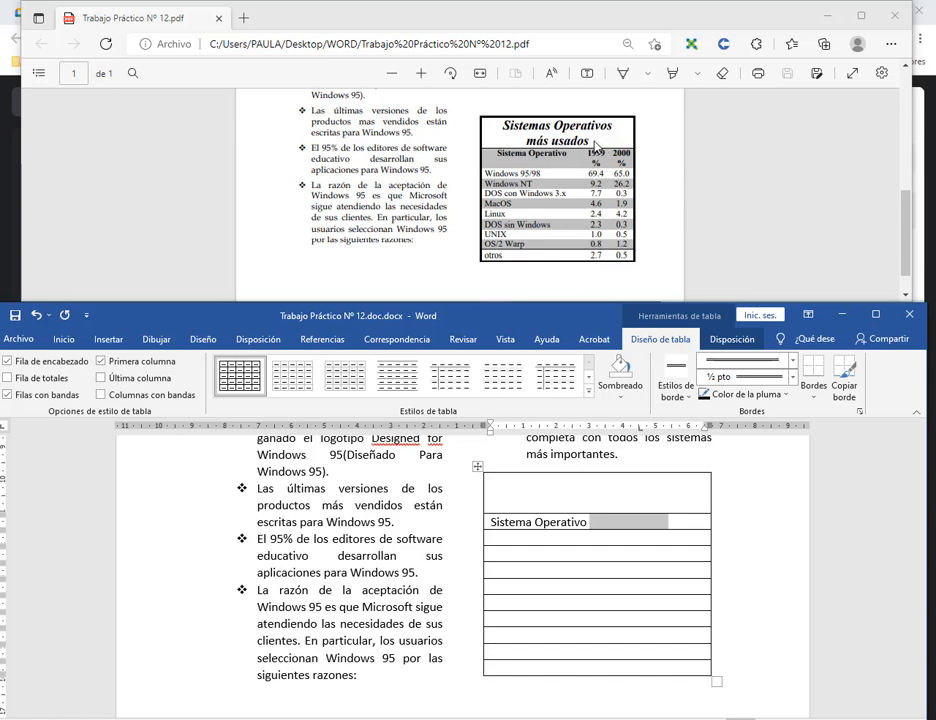
left_click(613, 522)
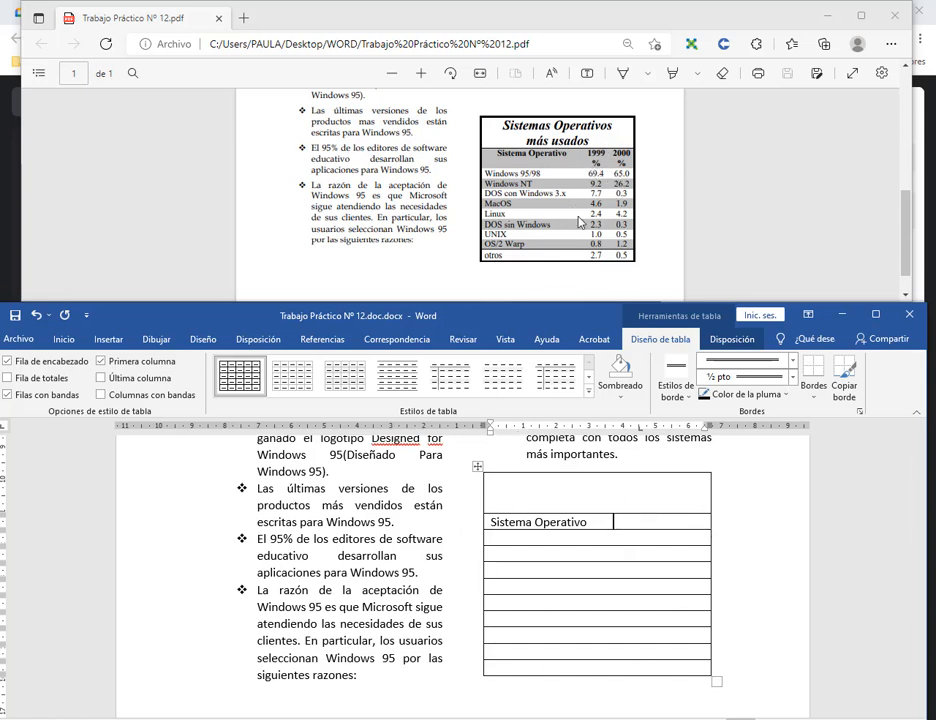
Mark the model table's outline and its two column dividers in red.
key("ctrl+d")
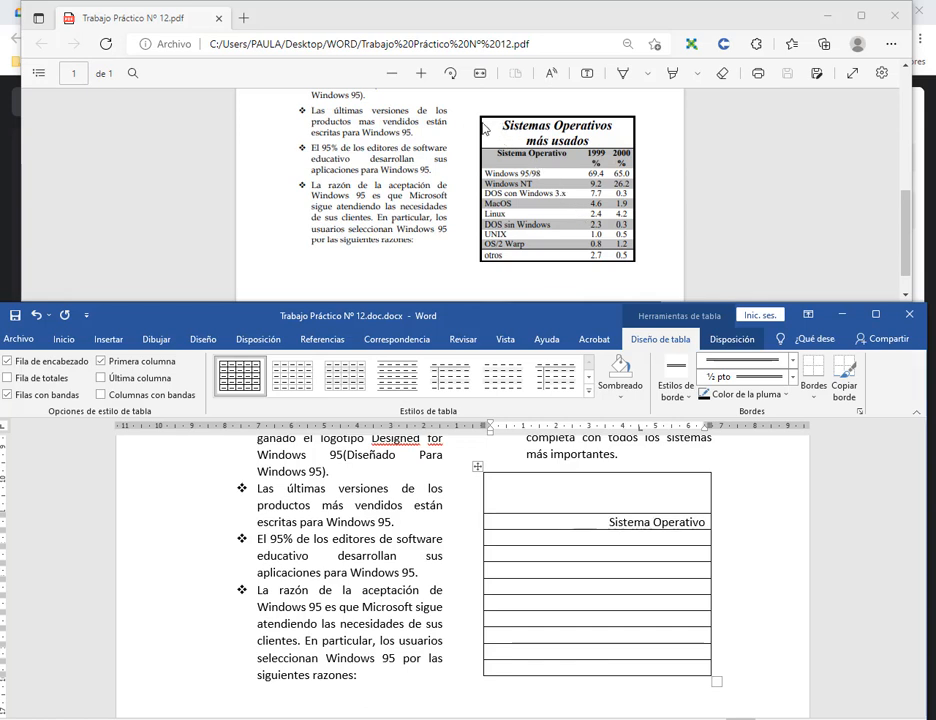
left_click_drag(478, 114, 637, 266)
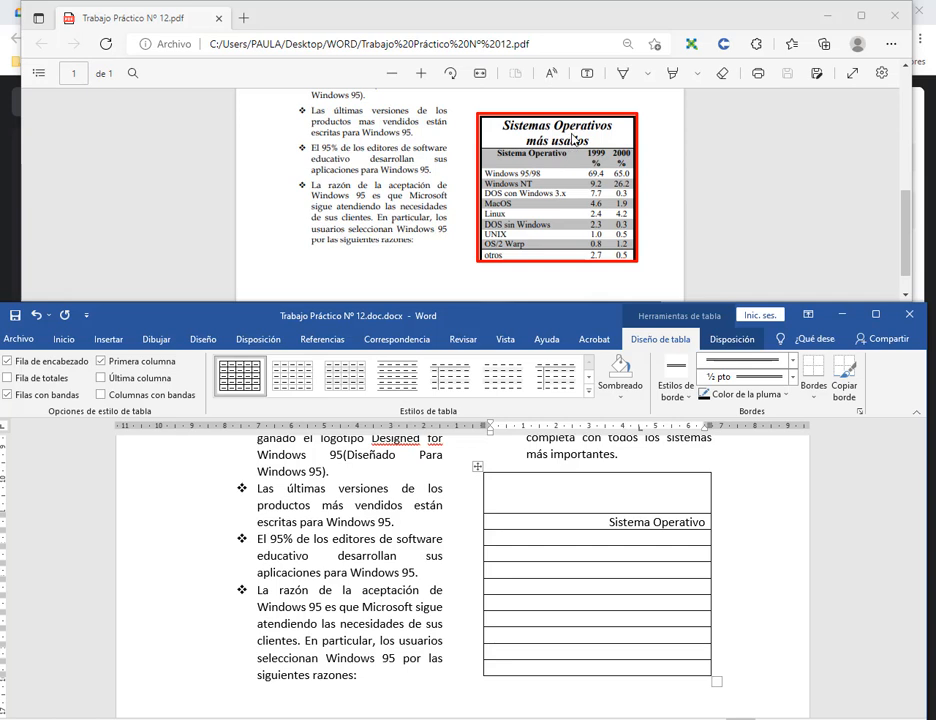
left_click_drag(573, 148, 576, 266)
left_click_drag(607, 148, 608, 264)
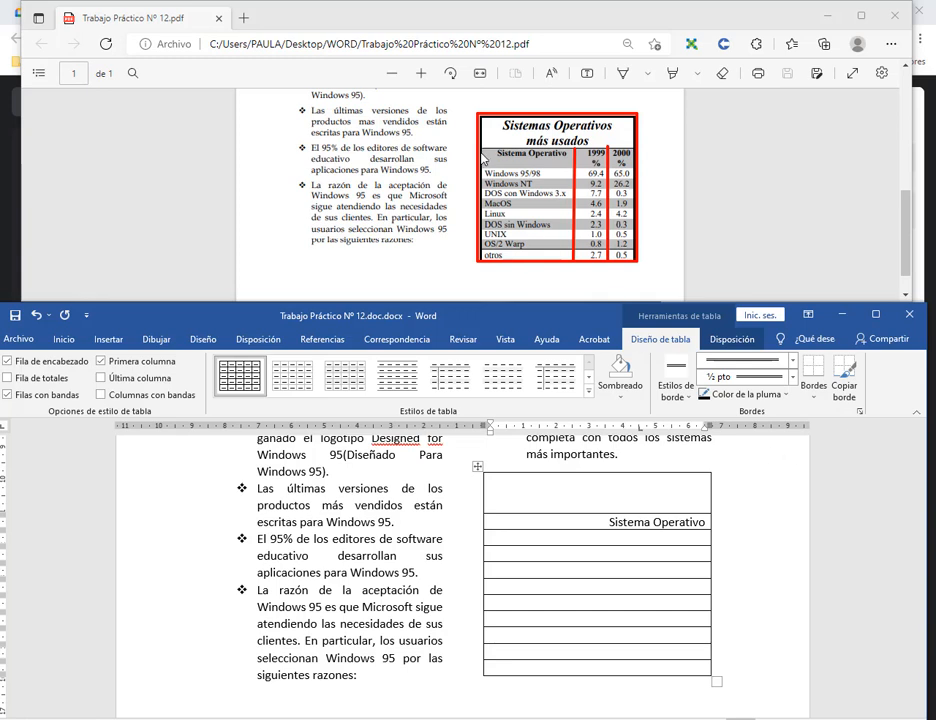
key("Escape")
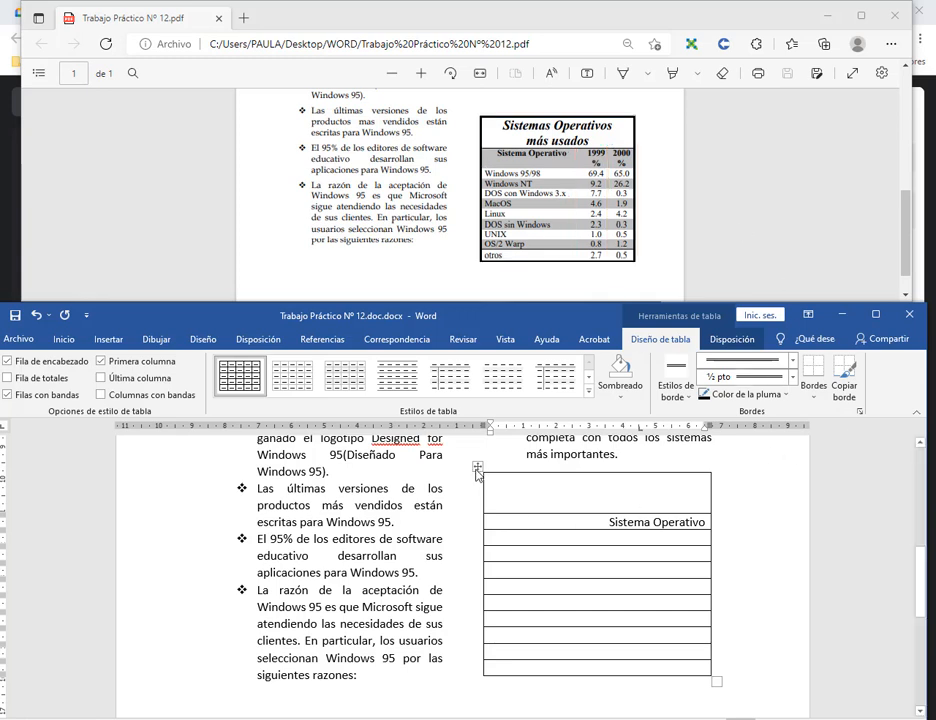
Undo the table edits and delete the single-column table.
left_click(478, 467)
key("Delete")
key("ctrl+z")
key("ctrl+z")
key("ctrl+z")
key("ctrl+z")
key("ctrl+z")
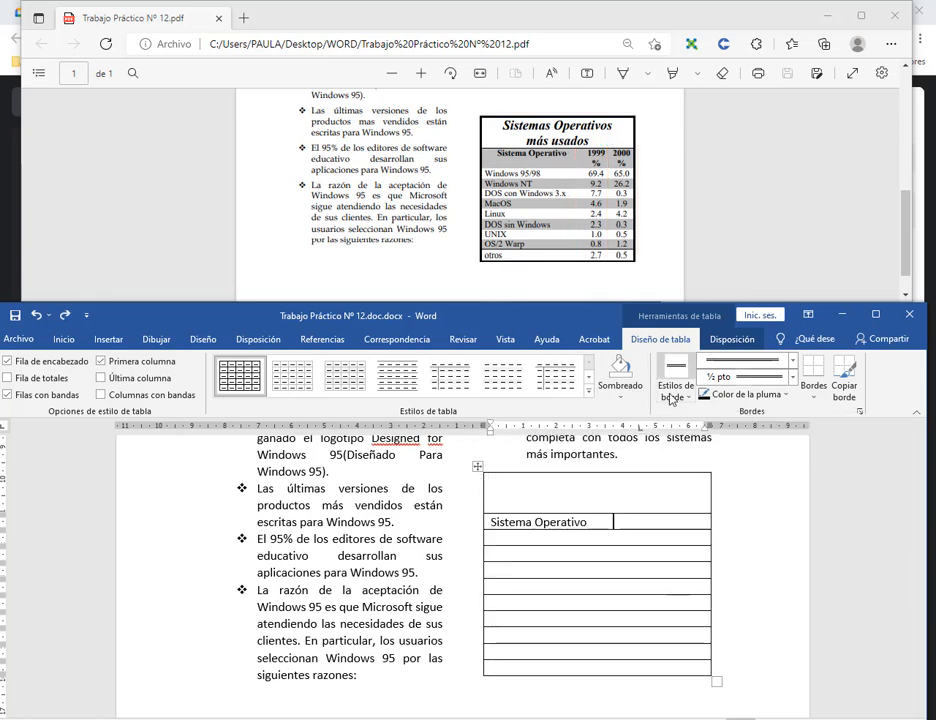
left_click(732, 341)
left_click(199, 396)
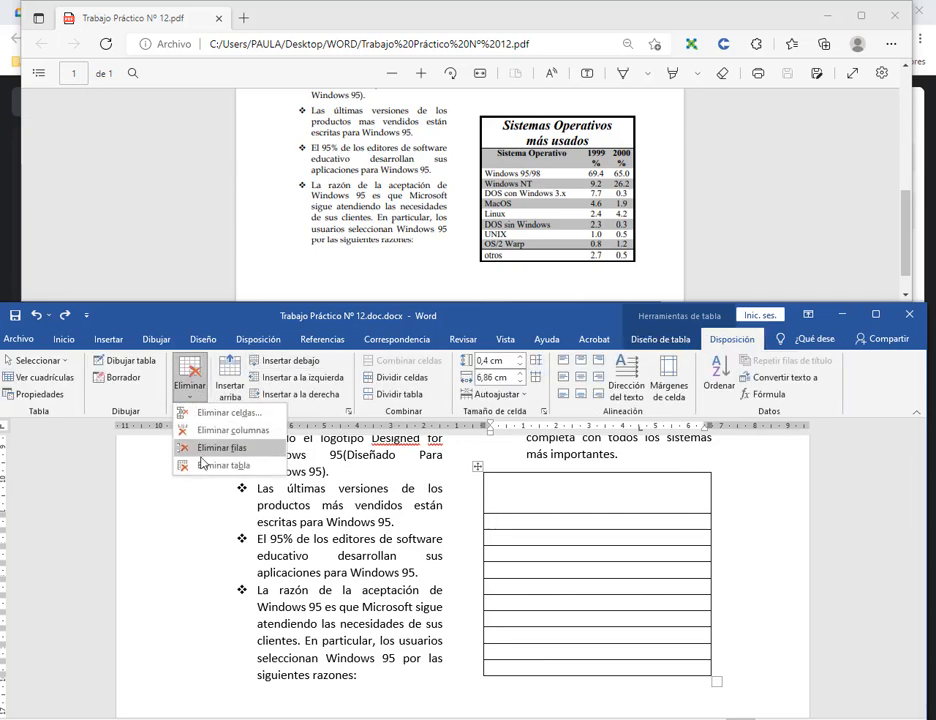
left_click(215, 466)
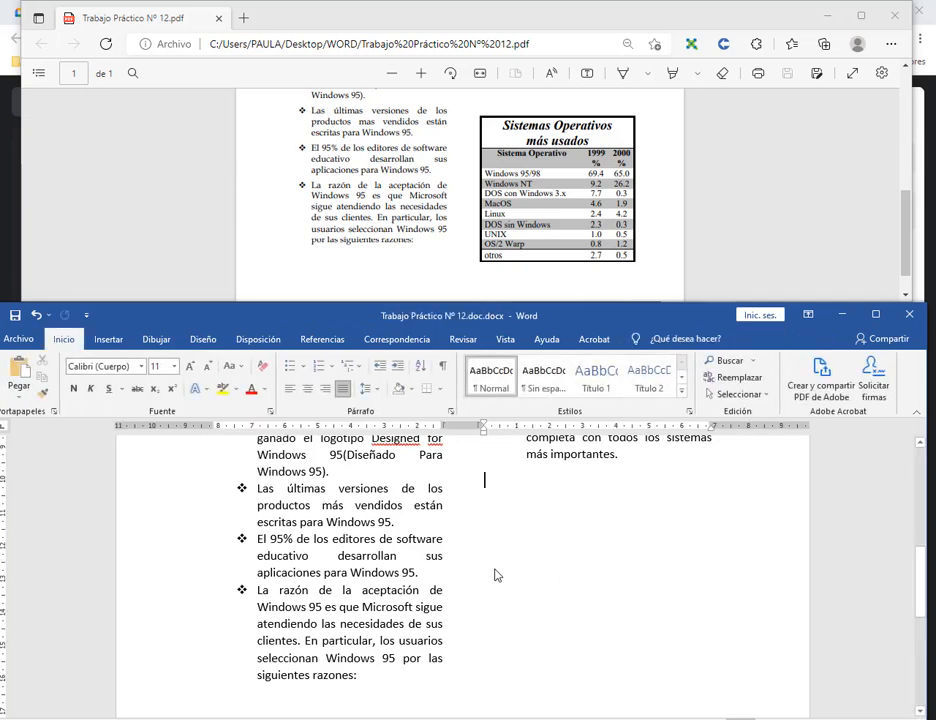
Insert a new table of 3 columns and 11 rows below the check-mark list.
left_click(108, 339)
left_click(57, 372)
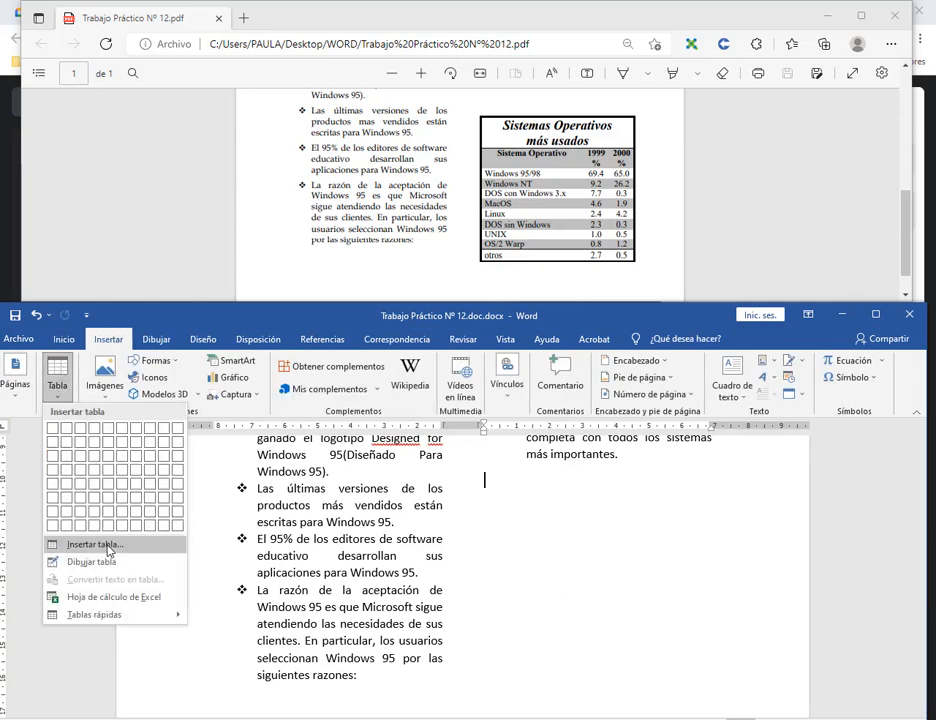
left_click(85, 546)
left_click(555, 457)
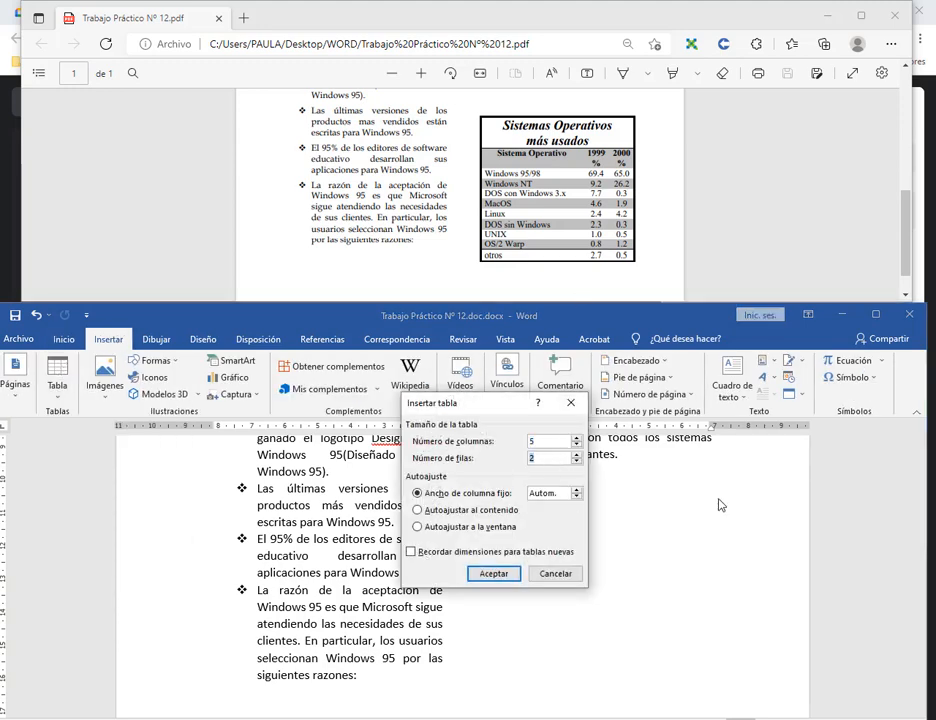
key("BackSpace")
type("11")
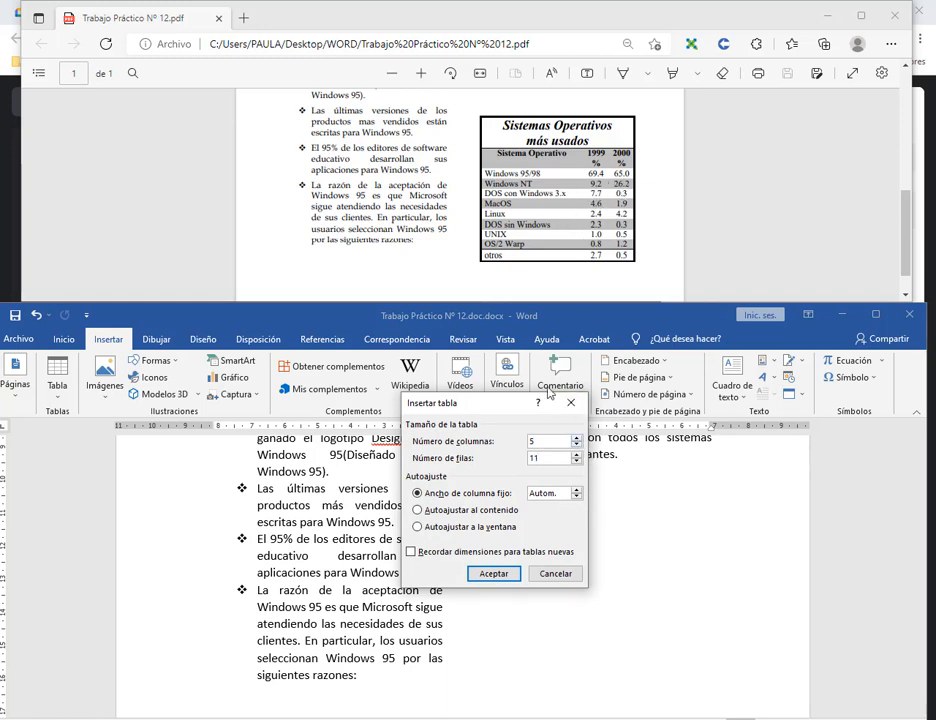
left_click(577, 445)
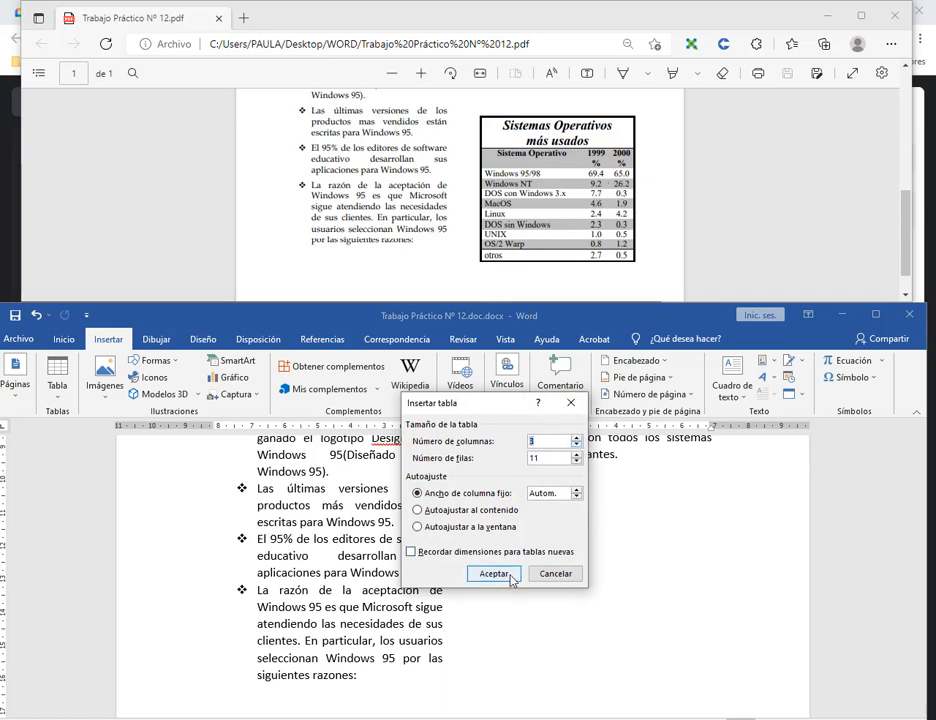
left_click(489, 574)
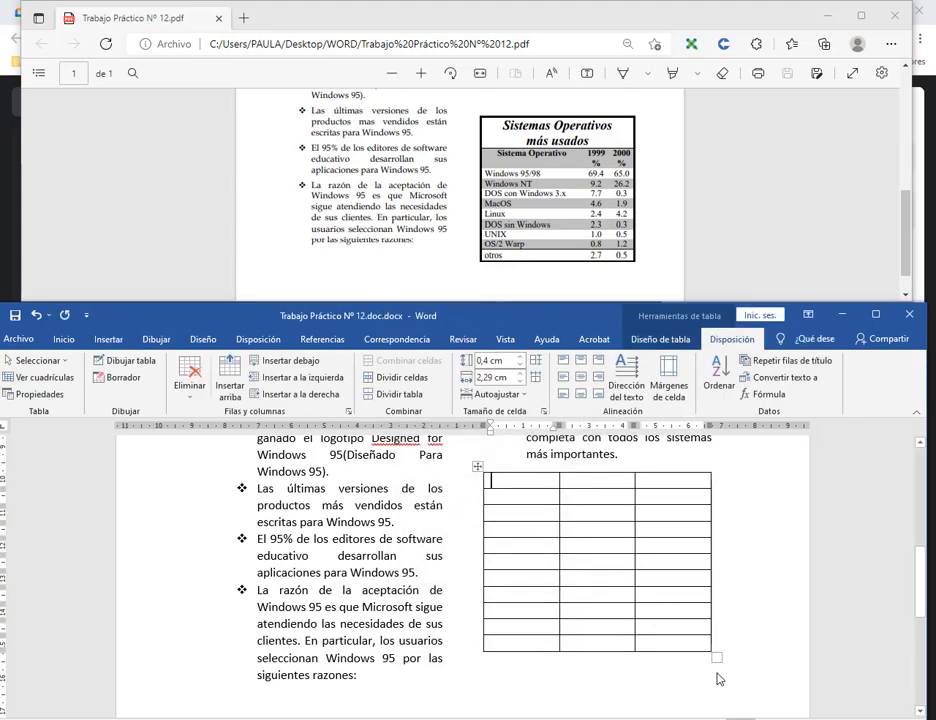
scroll(699, 537, "up", 1)
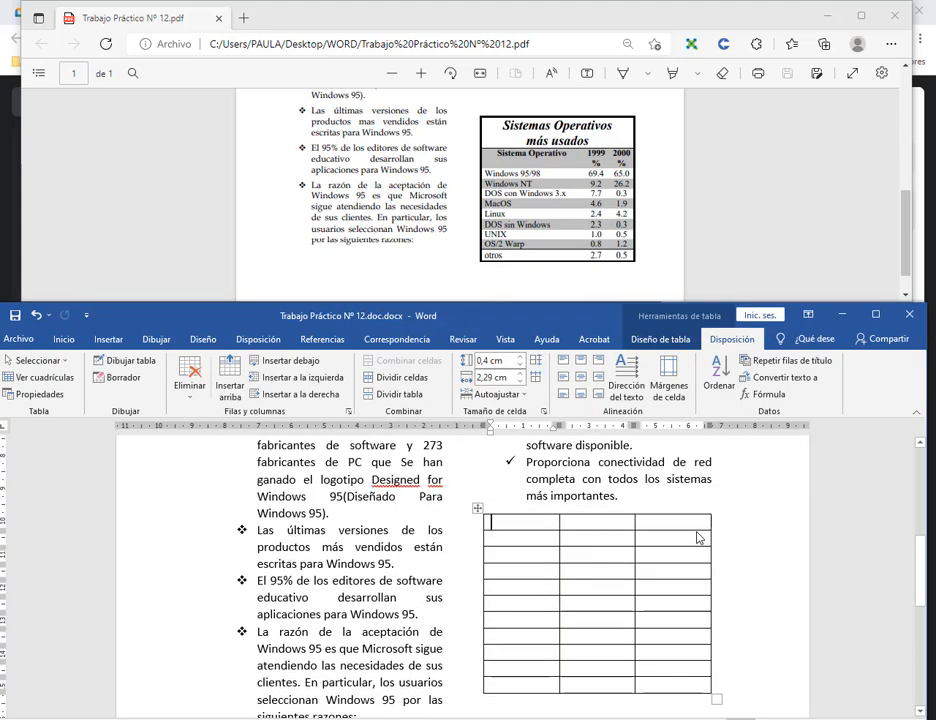
left_click_drag(533, 528, 677, 527)
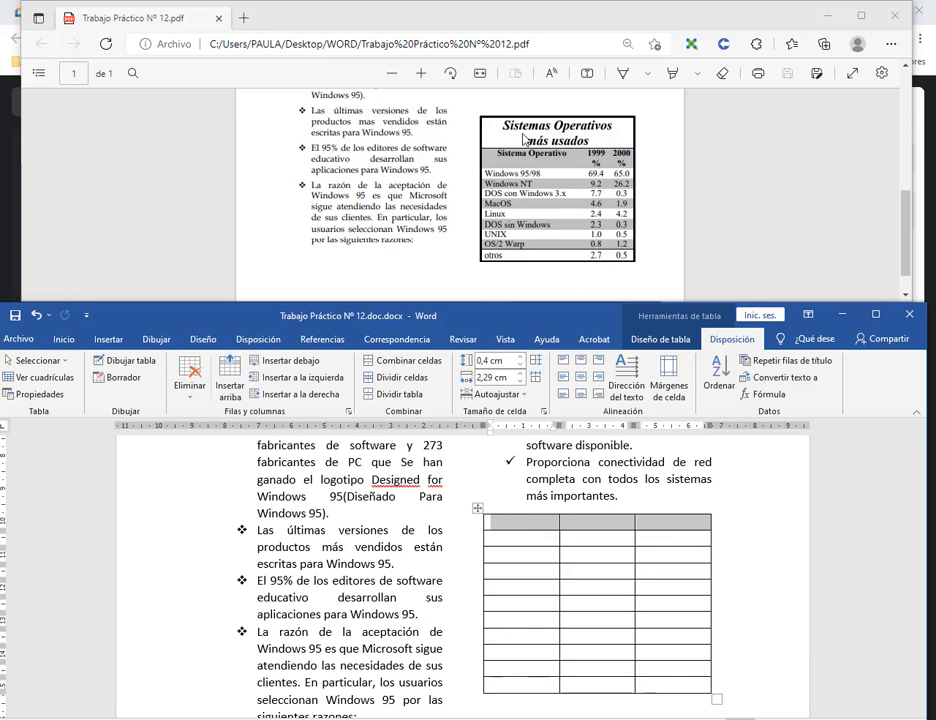
Merge the top row into one taller cell titled 'Sistemas Operativos más usados'.
right_click(612, 529)
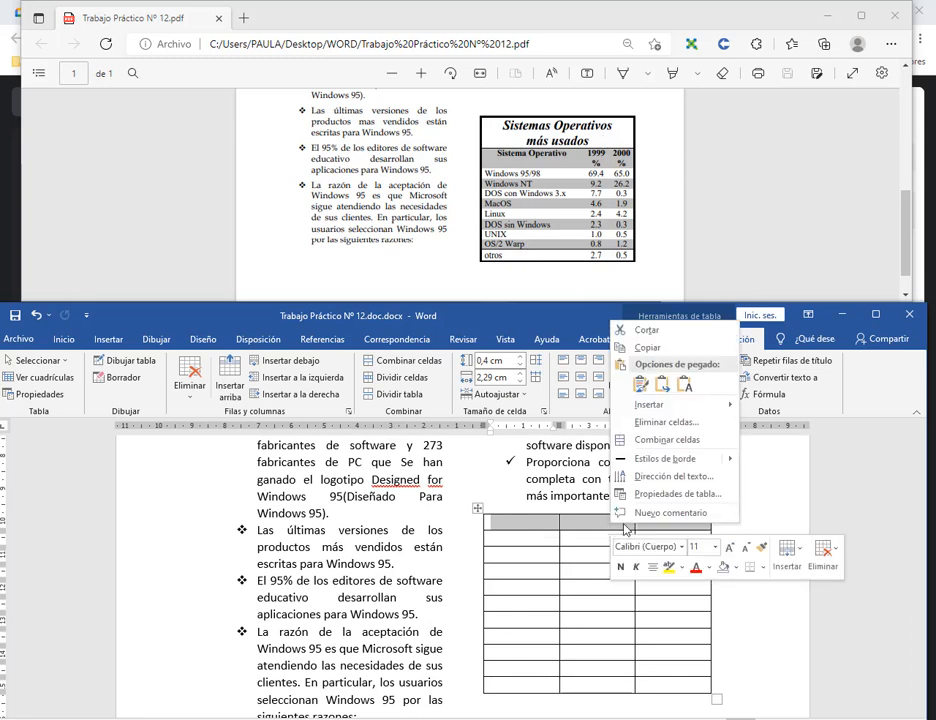
left_click(673, 460)
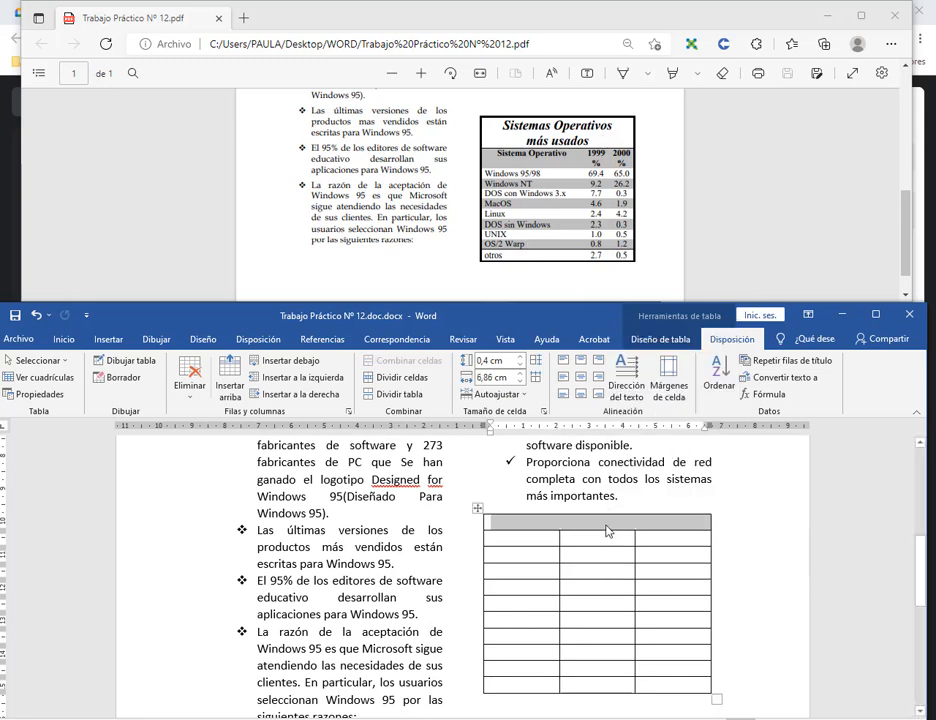
left_click_drag(607, 532, 608, 564)
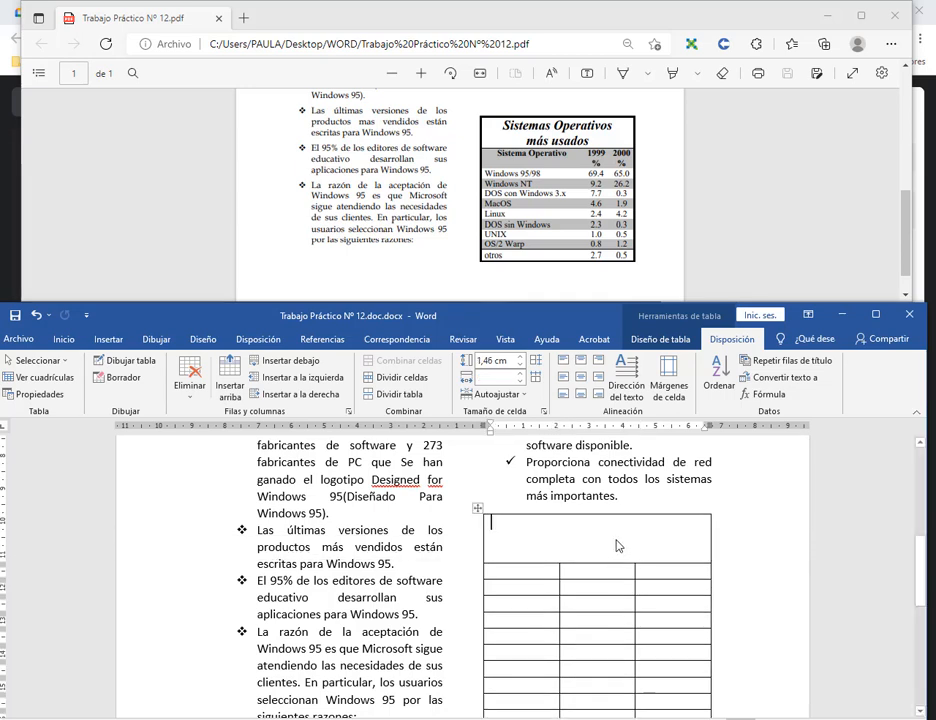
type("S")
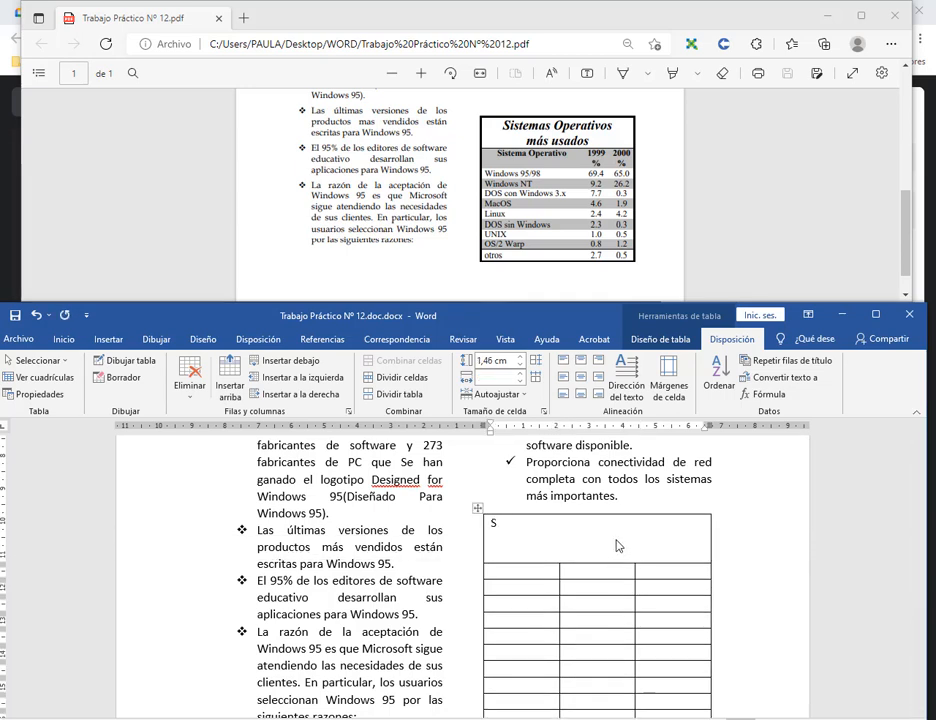
type("istemas Operativos má s")
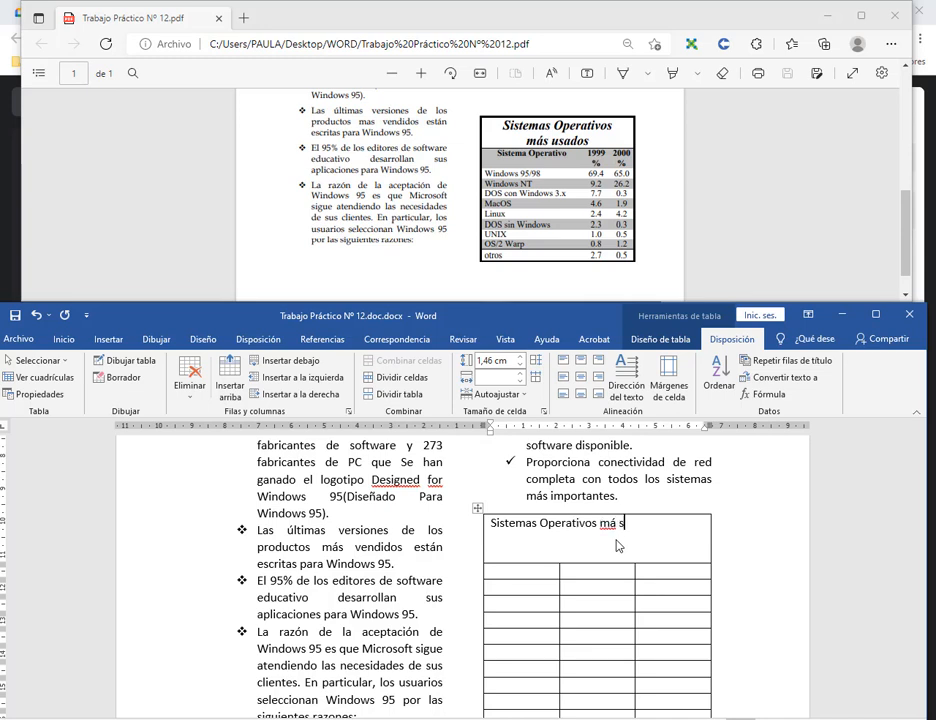
type(" usados")
Widen the table's first column by dragging its right border.
left_click(492, 572)
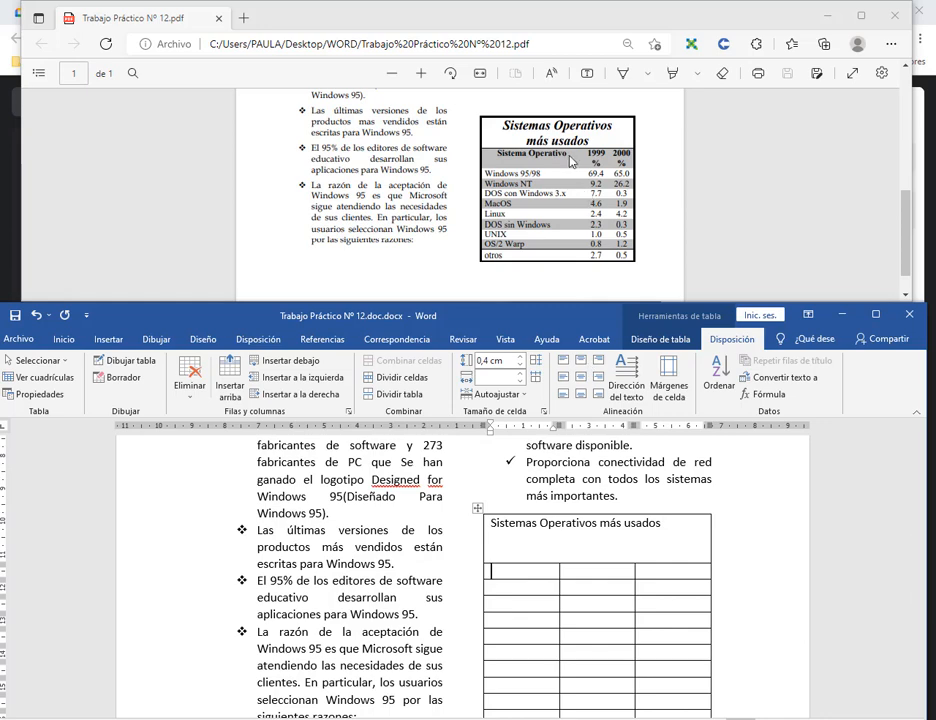
scroll(632, 578, "down", 1)
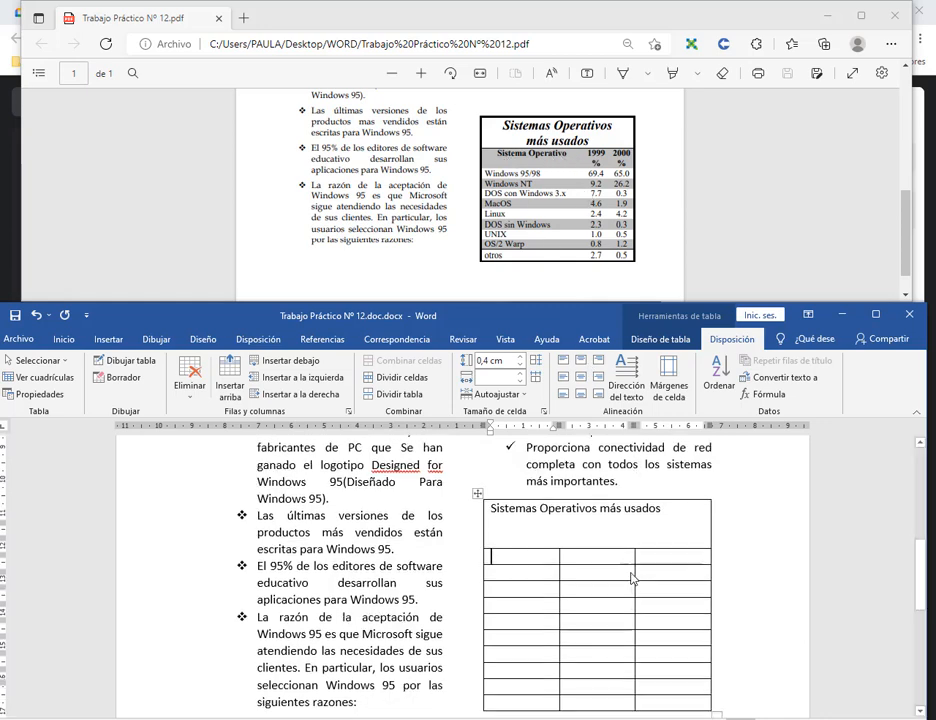
scroll(632, 578, "down", 2)
left_click_drag(560, 541, 667, 541)
left_click_drag(591, 540, 616, 539)
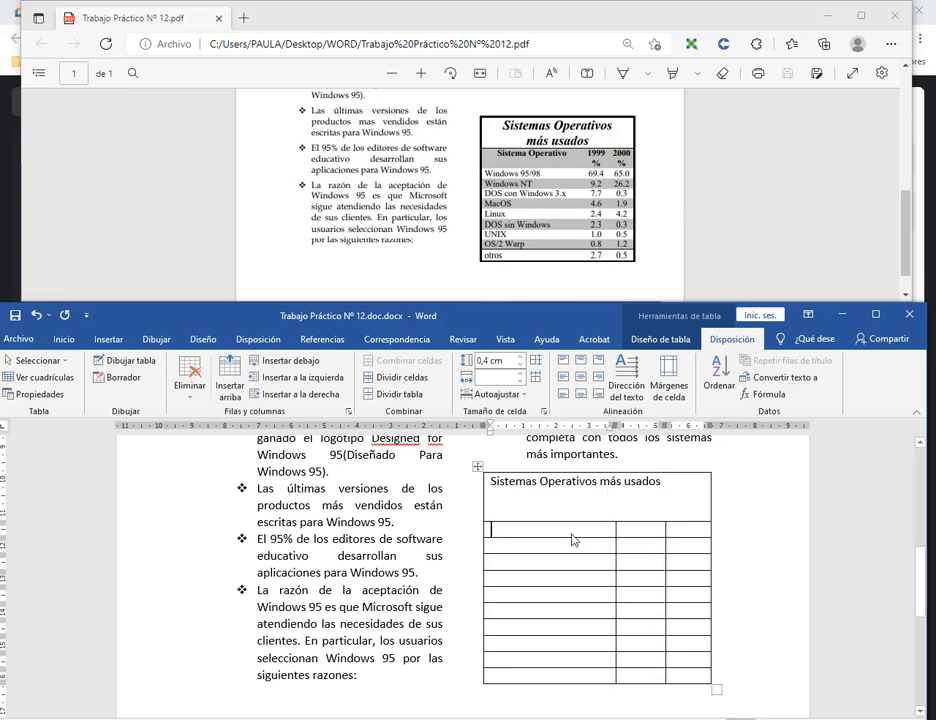
Type the headers Sistema Operativo, 1999% and 2000% into the second row.
type("Sistema ")
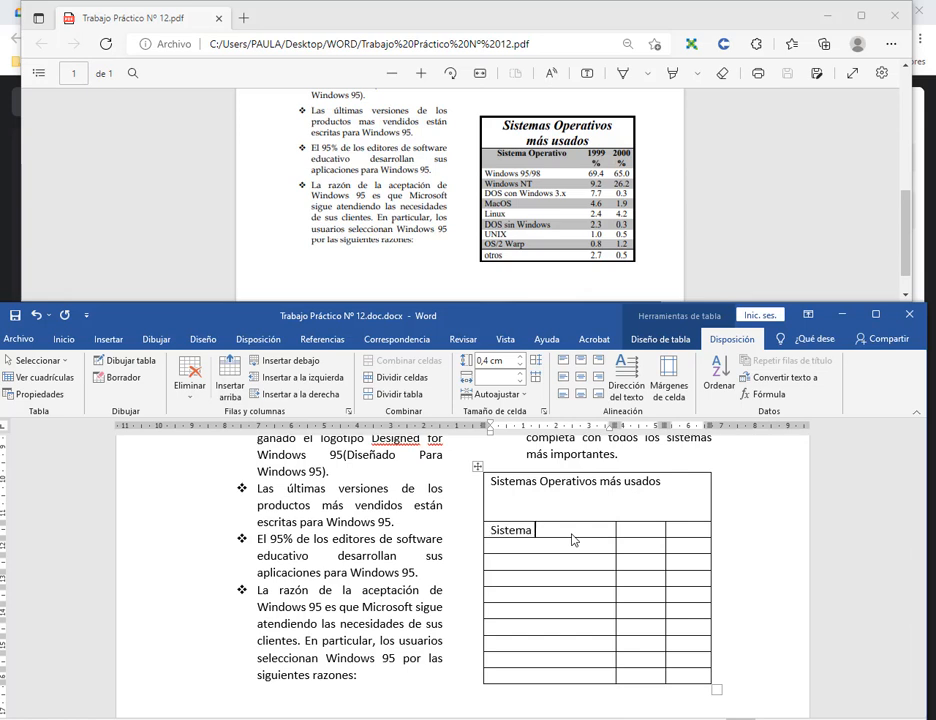
type("Operativo")
key("Tab")
type("1")
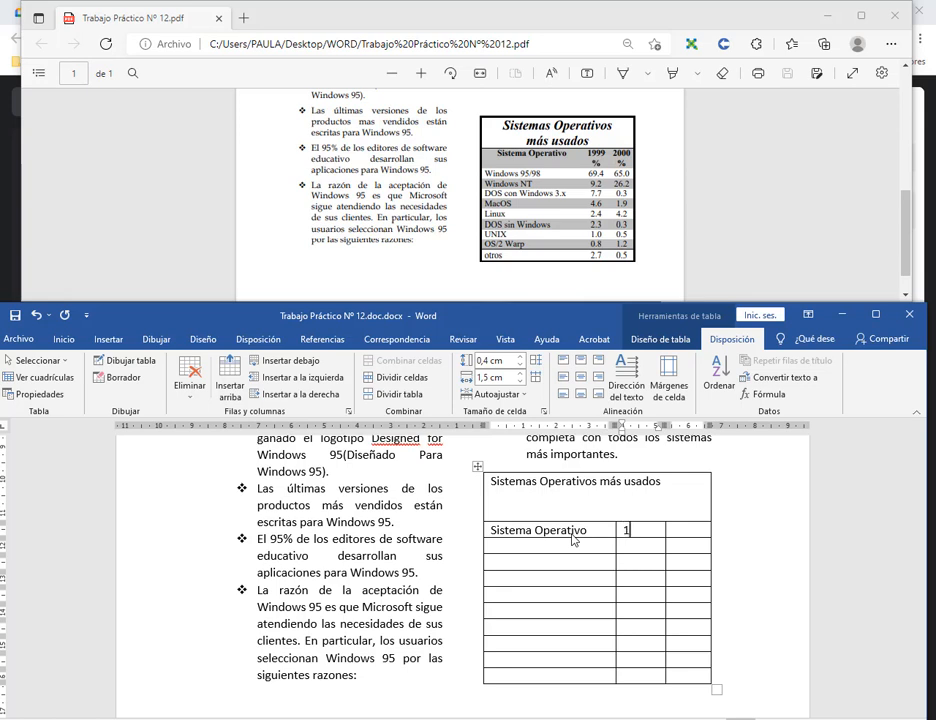
type("1")
key("BackSpace")
type("999%")
key("Tab")
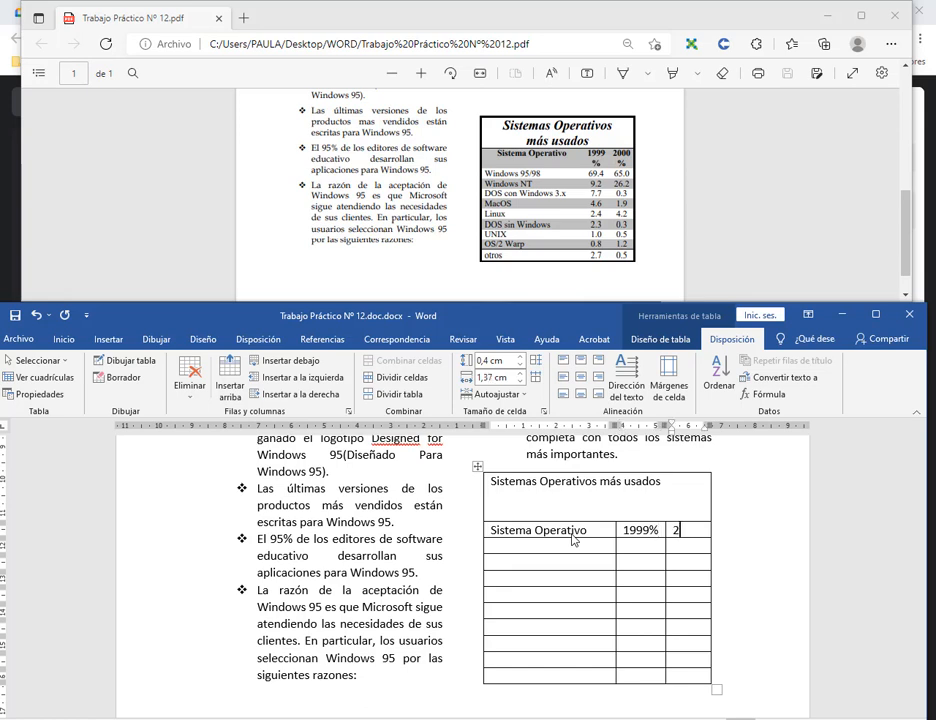
type("2000%")
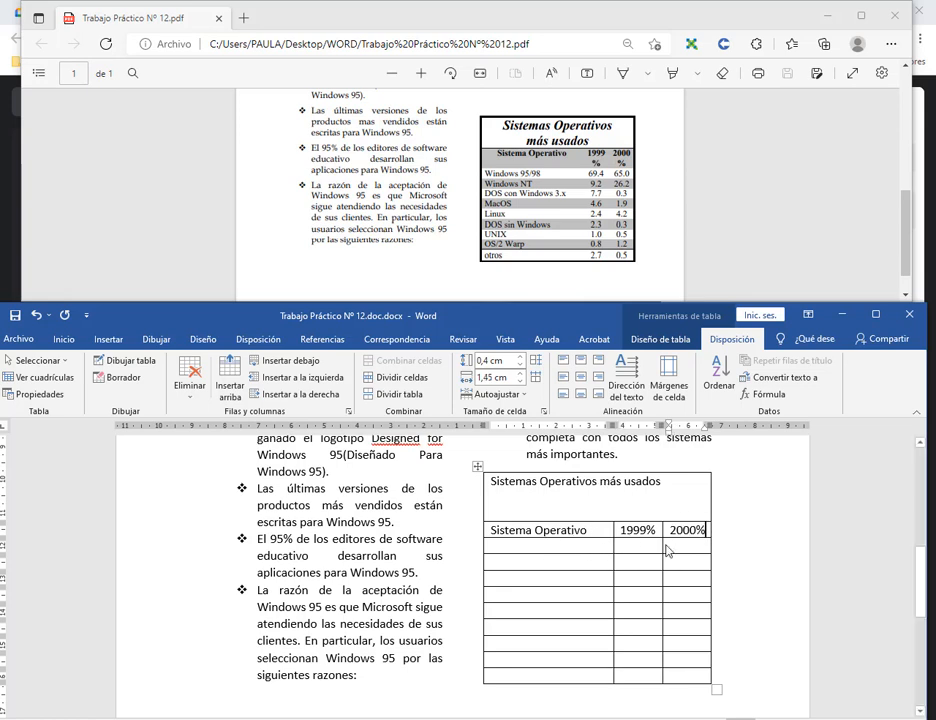
Move the % signs onto their own line and centre both year headers.
left_click_drag(662, 549, 659, 548)
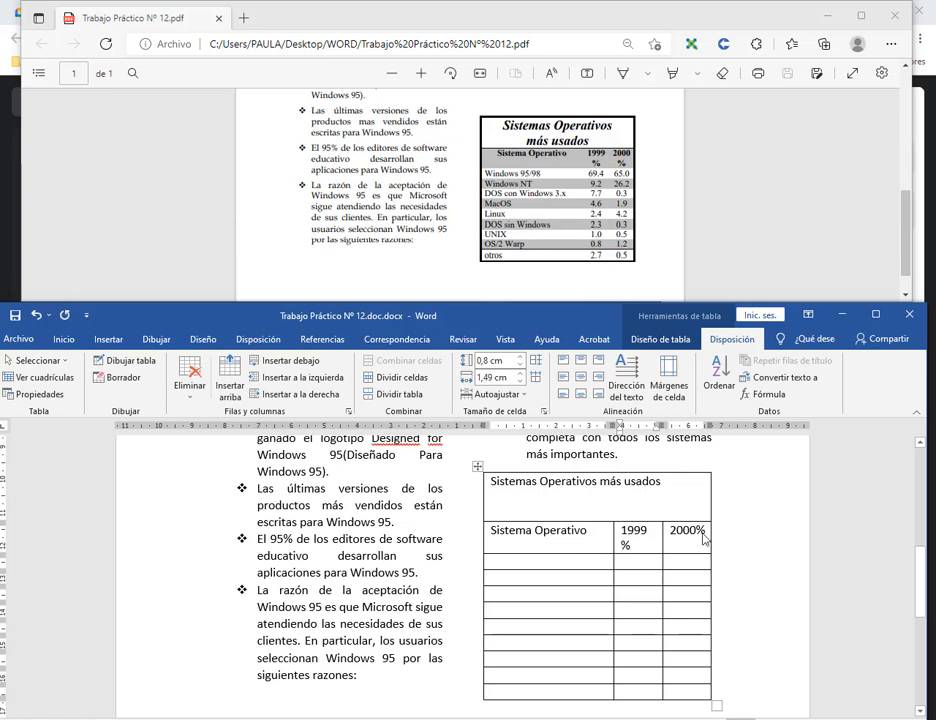
left_click(695, 535)
key("Return")
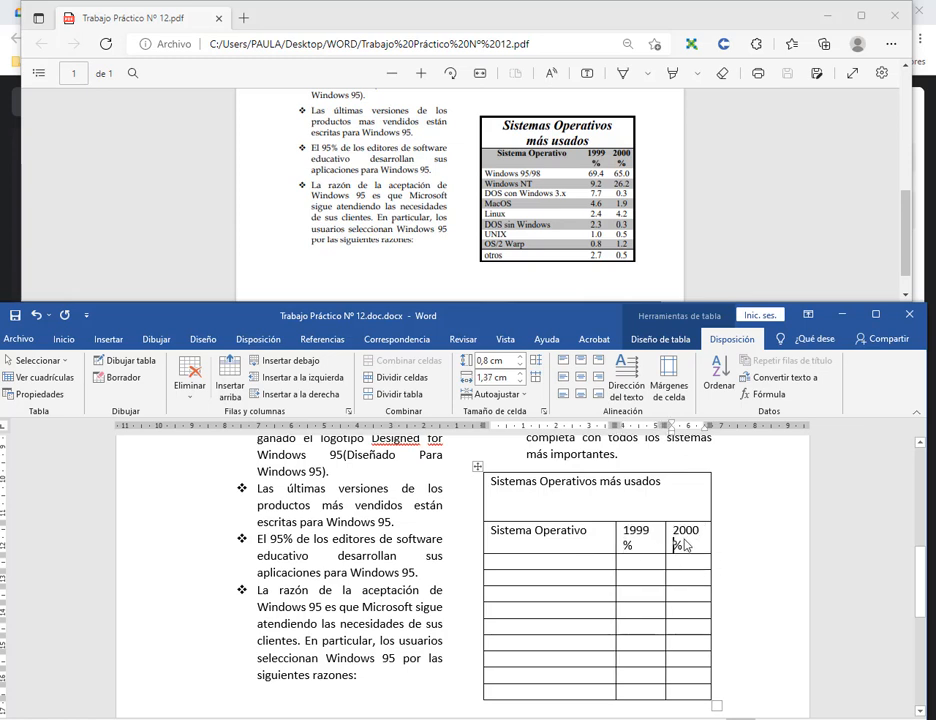
left_click(680, 533)
left_click(652, 546)
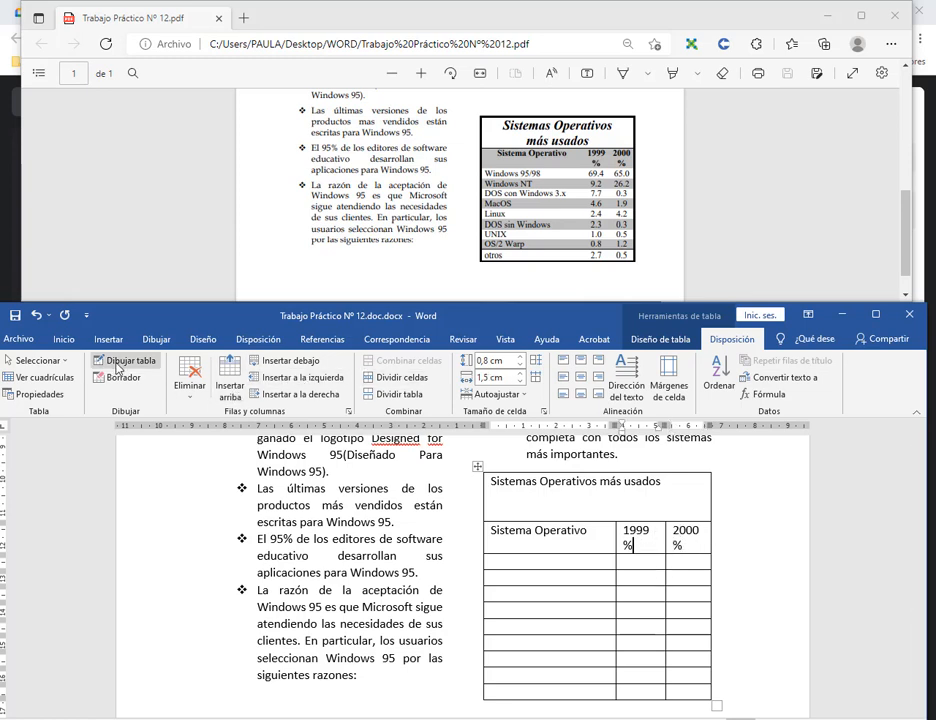
left_click(64, 339)
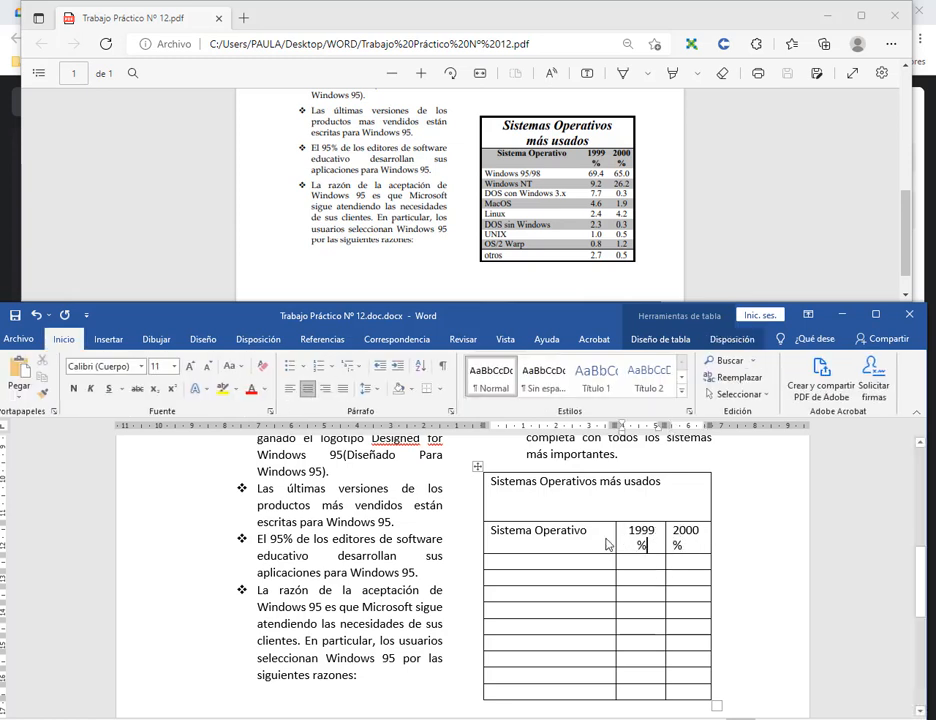
left_click(688, 548)
left_click(308, 389)
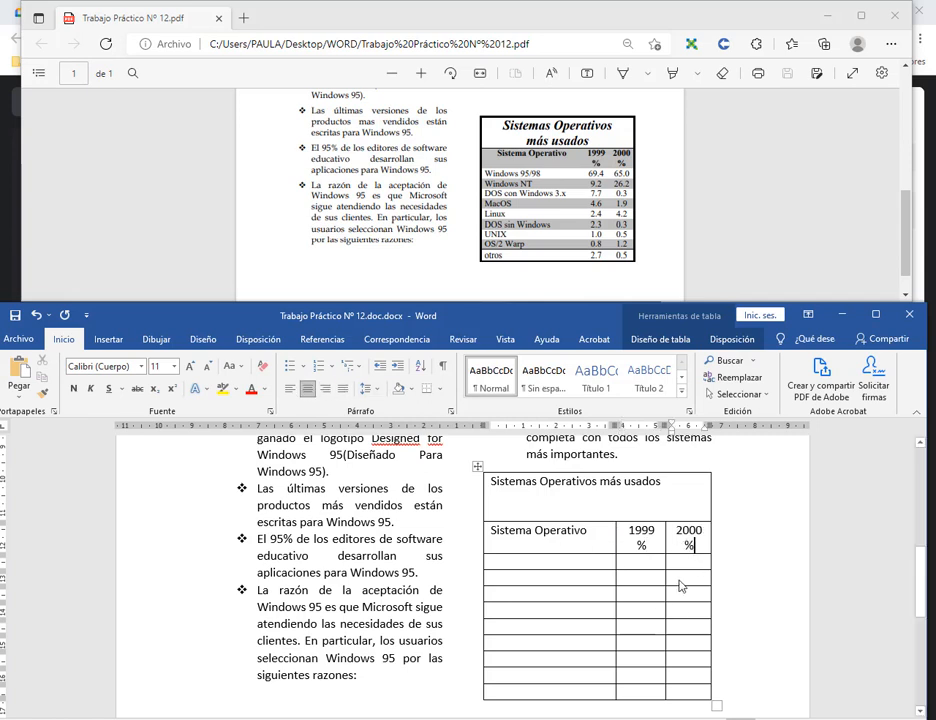
left_click(590, 566)
Enter Windows 95/98, Windows NT and DOS con Windows 3 in the first column.
type("W")
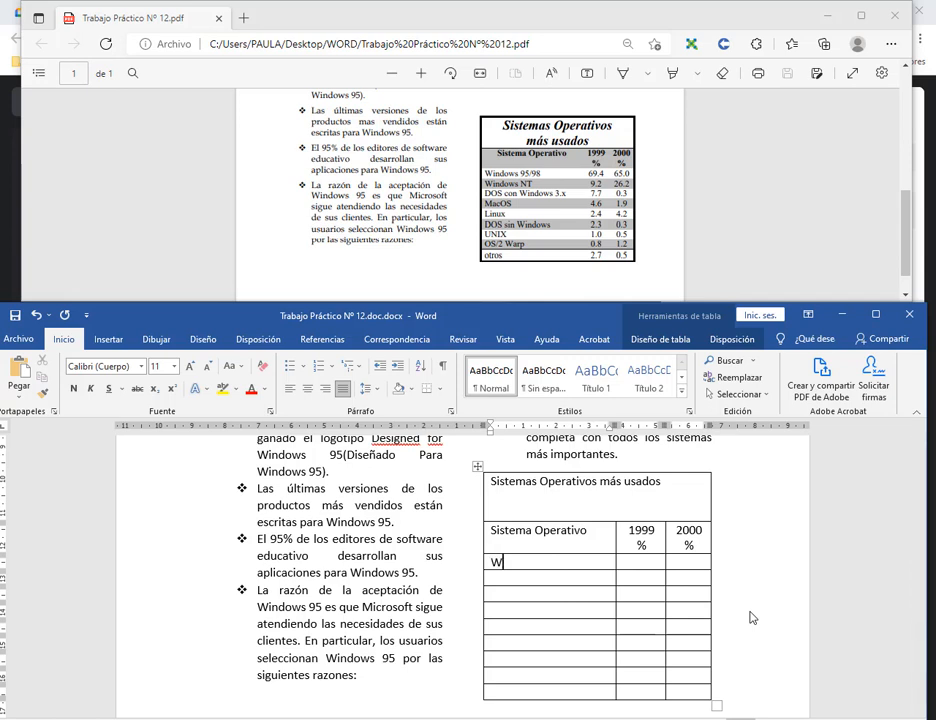
type("indows 95/98")
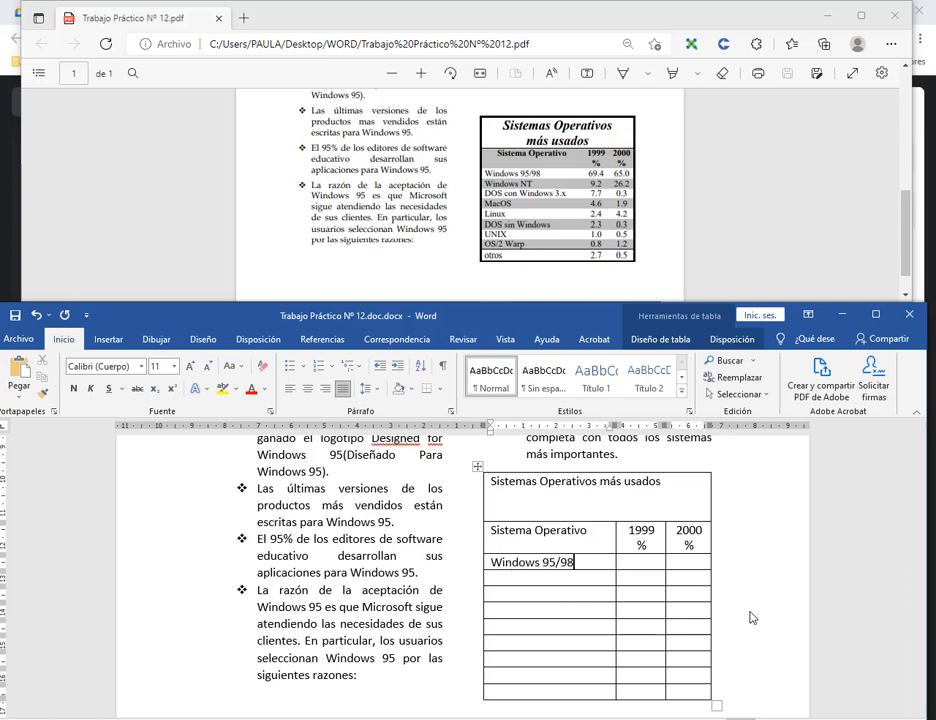
type("Windows NT")
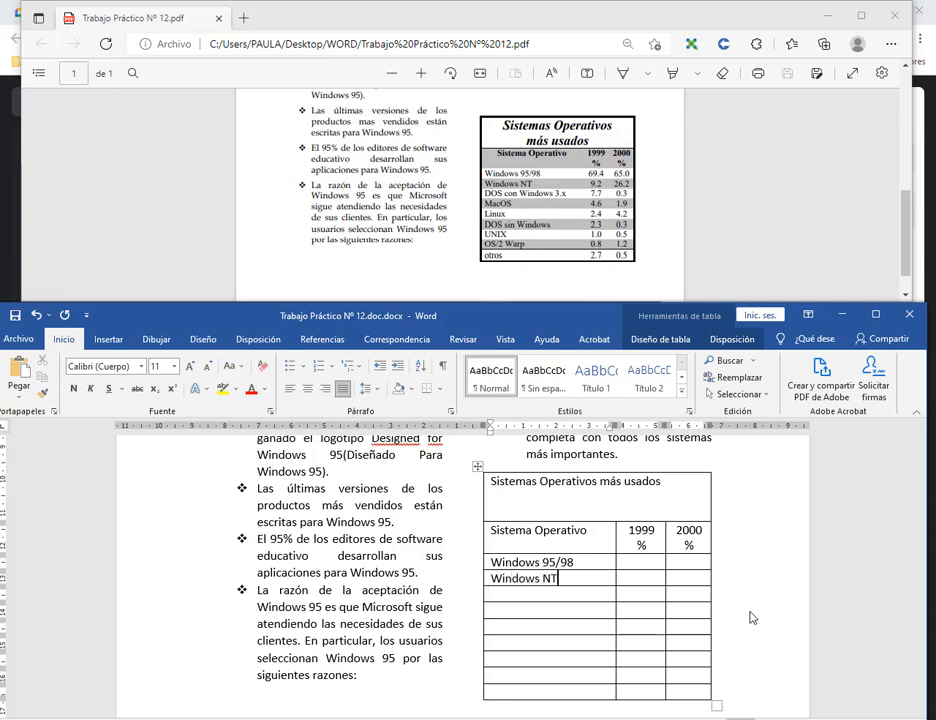
key("Down")
type("DOS con Windows")
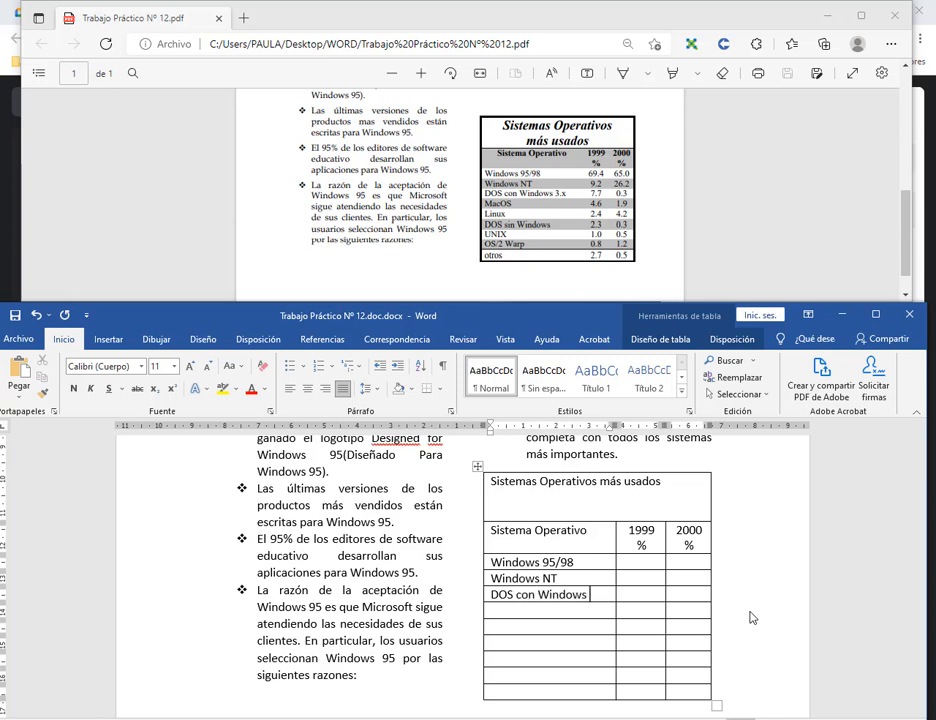
type(" 3. x")
key("Tab")
key("Up")
key("Up")
Fill in the percentages for the Windows 95/98, Windows NT and DOS con Windows 3 rows.
type("59")
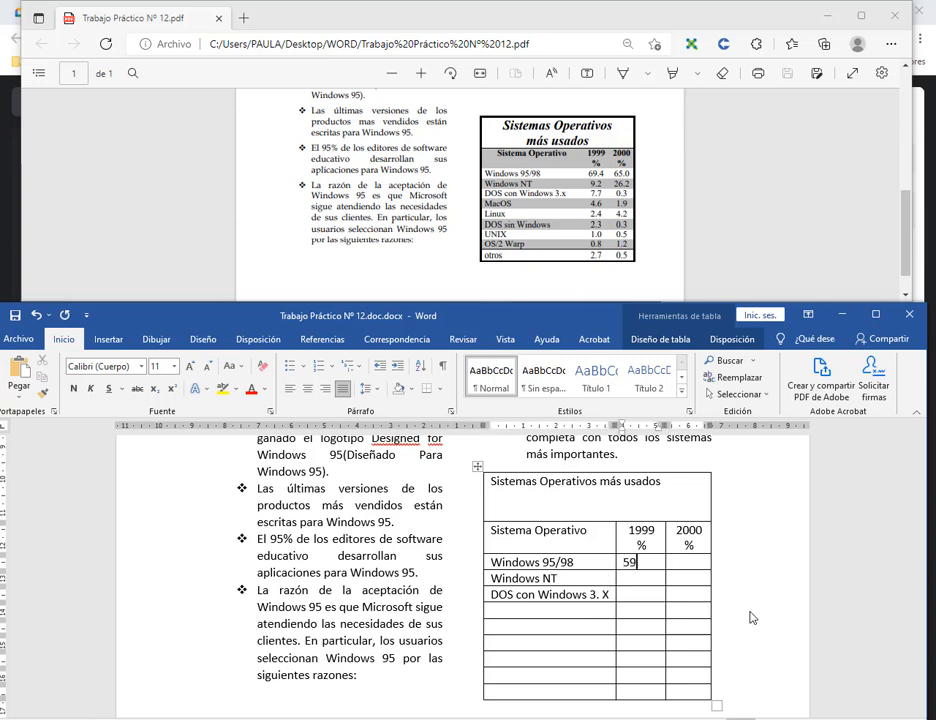
key("BackSpace")
key("BackSpace")
key("Tab")
type("65.")
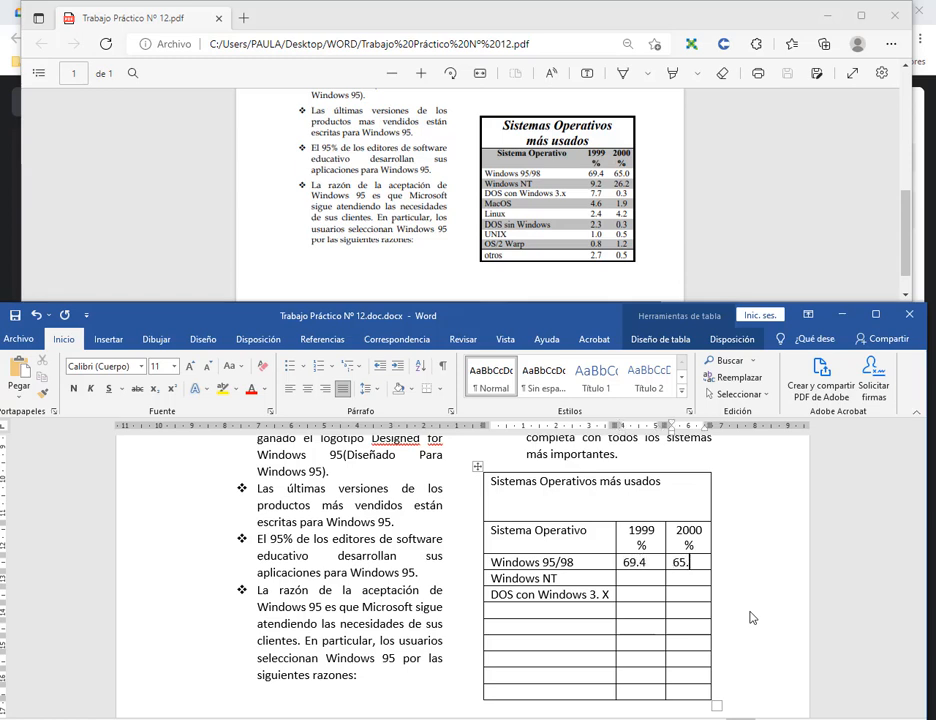
key("Down")
key("Left")
key("Tab")
key("Tab")
key("Tab")
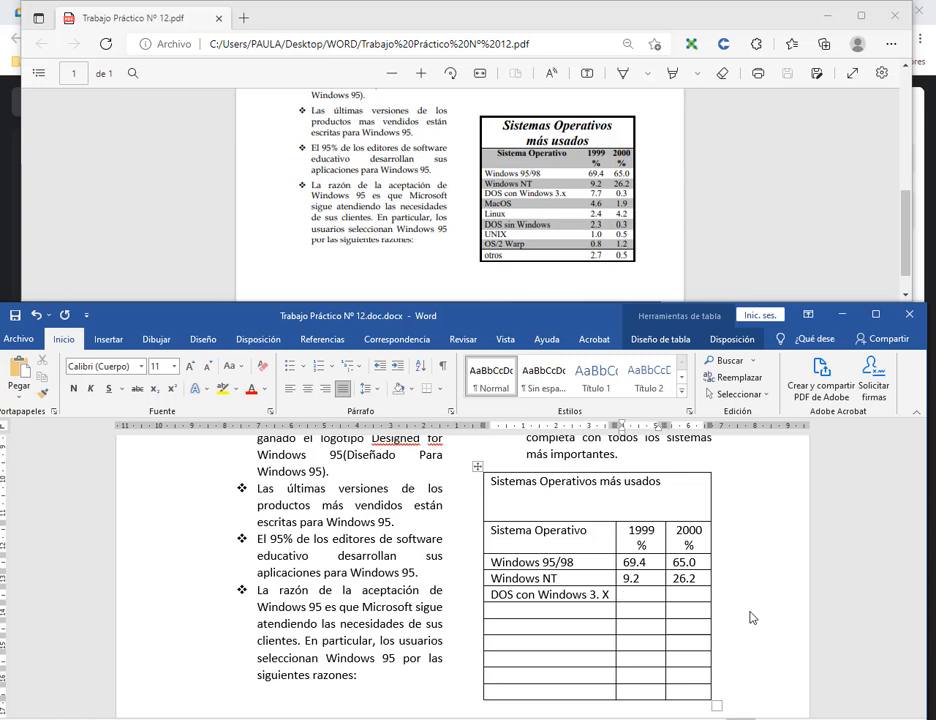
type("7.7")
key("Tab")
type("0.3")
key("Tab")
Add the MacOS row (4.6, 1.9) and the DOS sin Windows row (2.3, 0.3).
type("Mac")
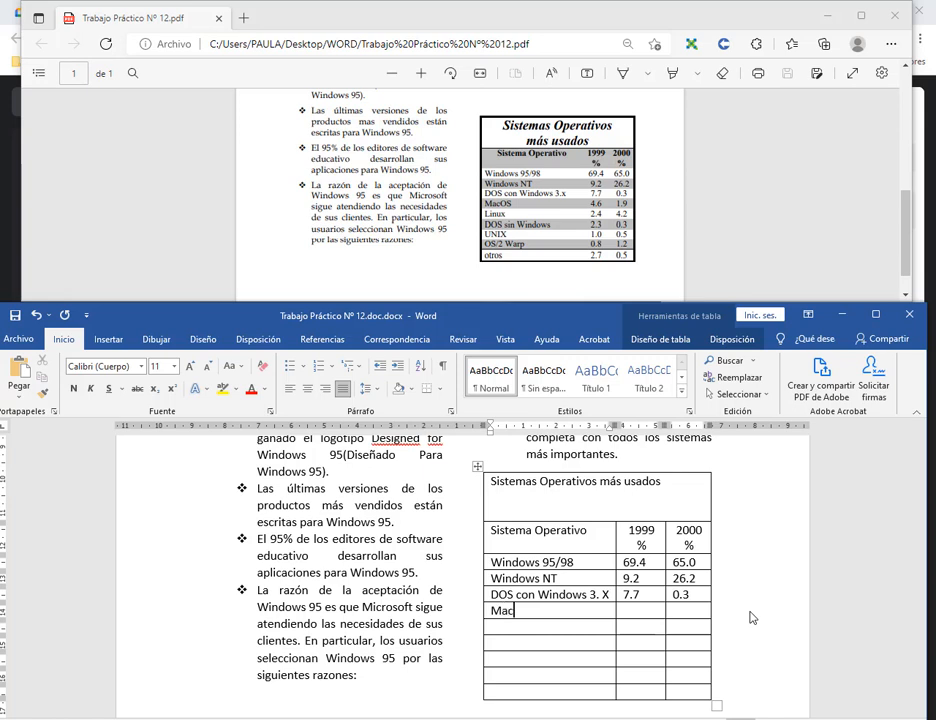
type("OS 4.6 ")
type("1.")
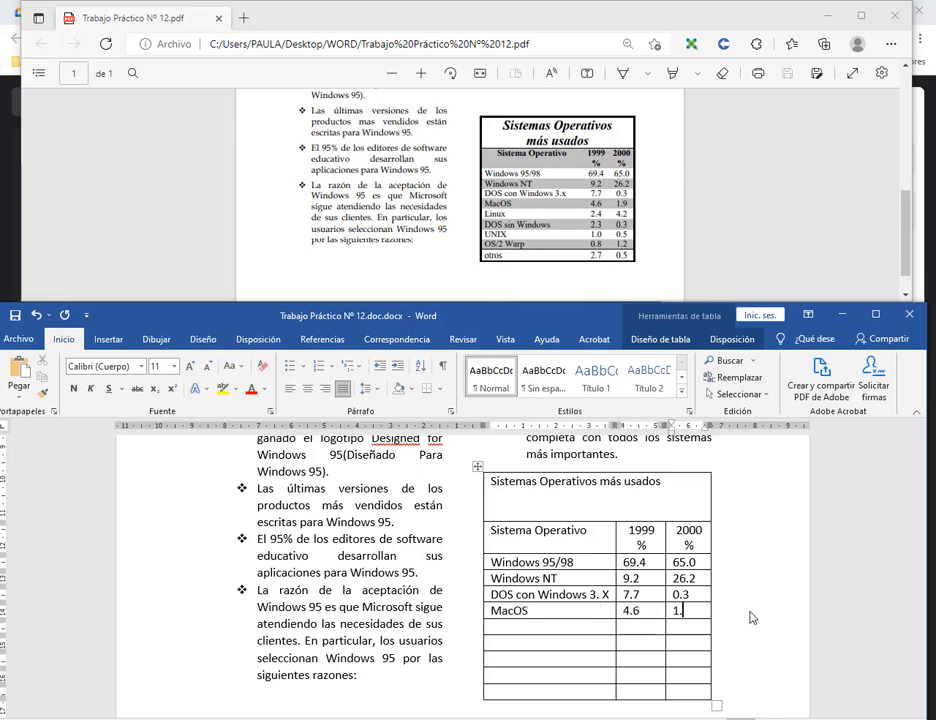
type("9")
key("Tab")
type("DOS sin Wir")
key("BackSpace")
type("ndows")
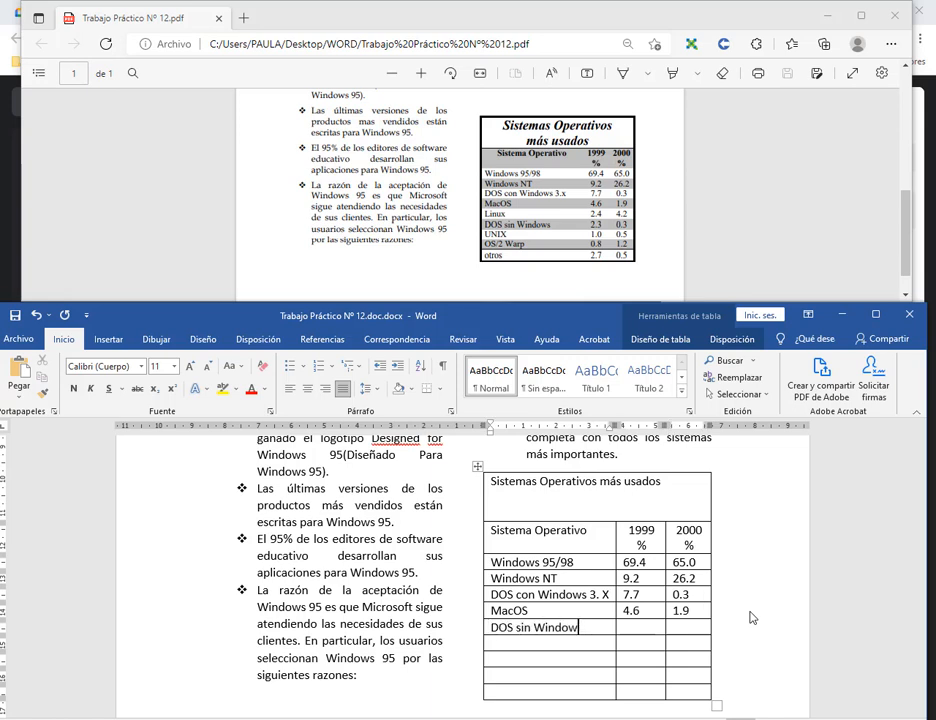
key("Tab")
type("2.3")
key("Tab")
type("0.3")
key("Tab")
Add the UNIX row (1.0, 0.5) and extend the OS/2 entry to OS/2 Warp.
type("UNIX")
key("Tab")
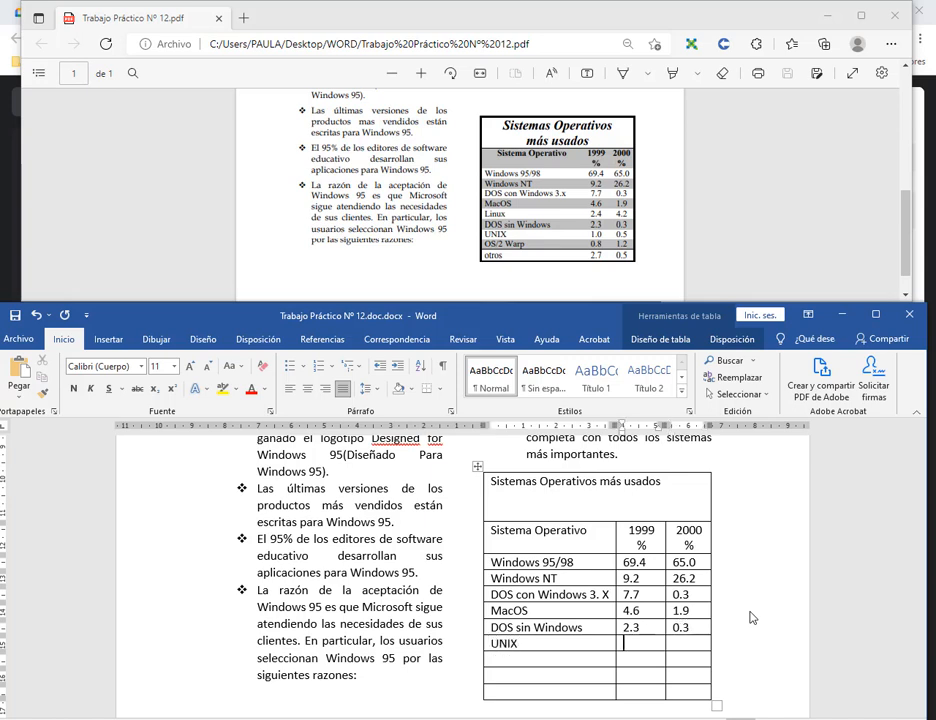
type("1.0")
key("Tab")
type("0.5")
key("Tab")
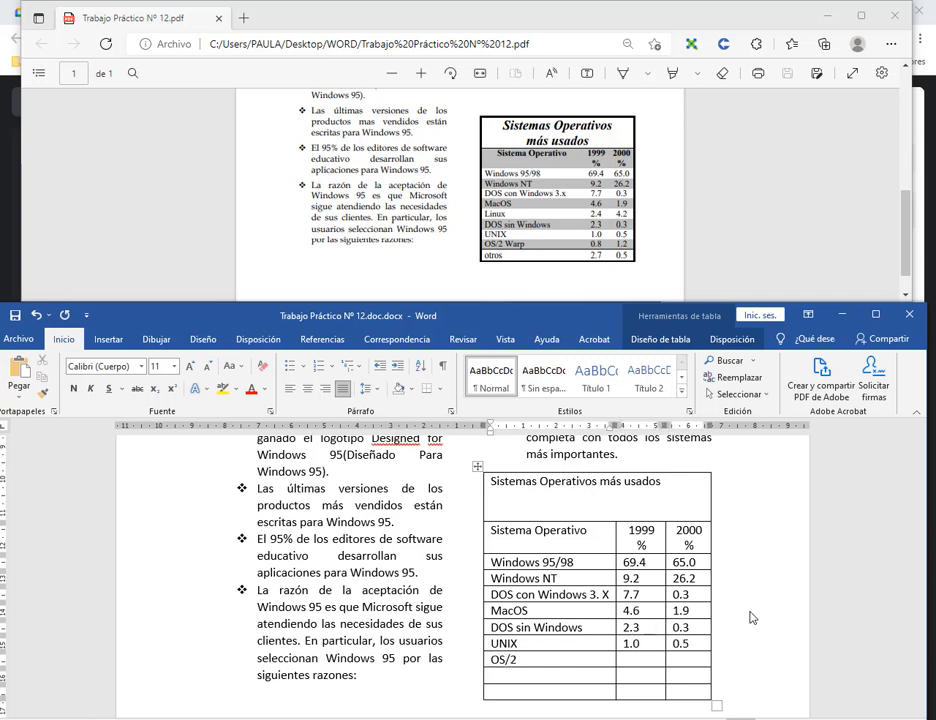
key("Tab")
key("shift+Tab")
key("End")
type("W")
key("Tab")
key("Tab")
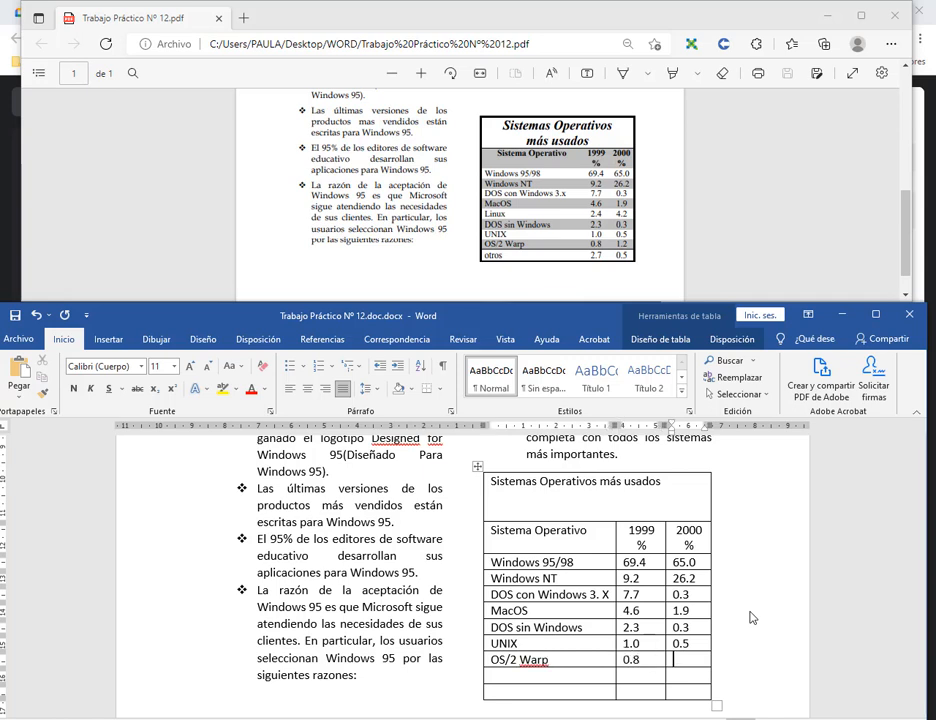
key("Tab")
Add the final Otros row with 2.7 and 0.5.
type("otro")
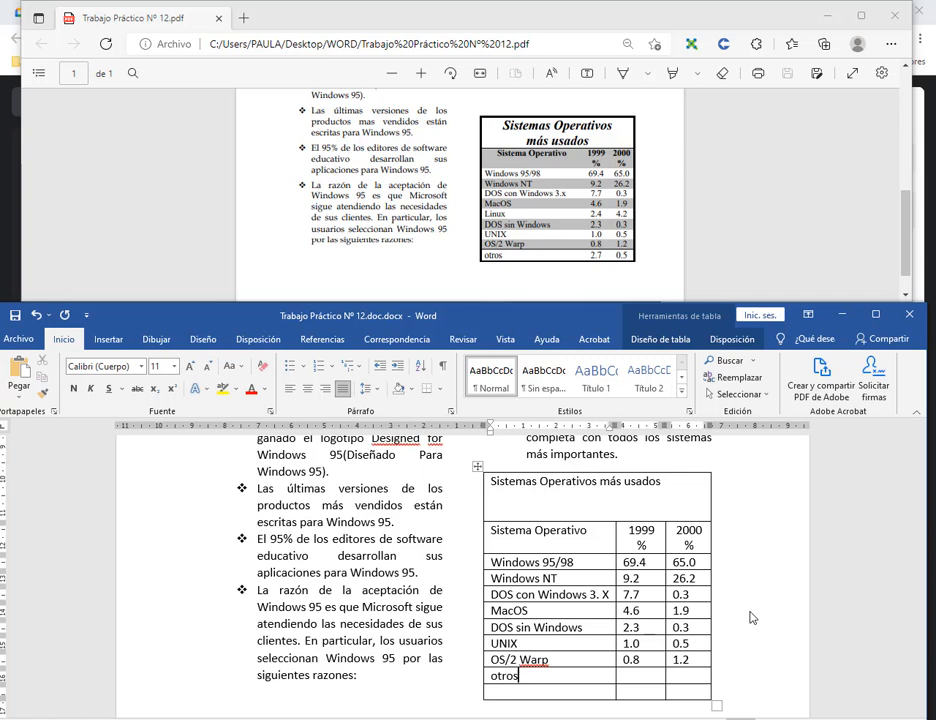
type("s")
key("Tab")
type("2.7")
key("Tab")
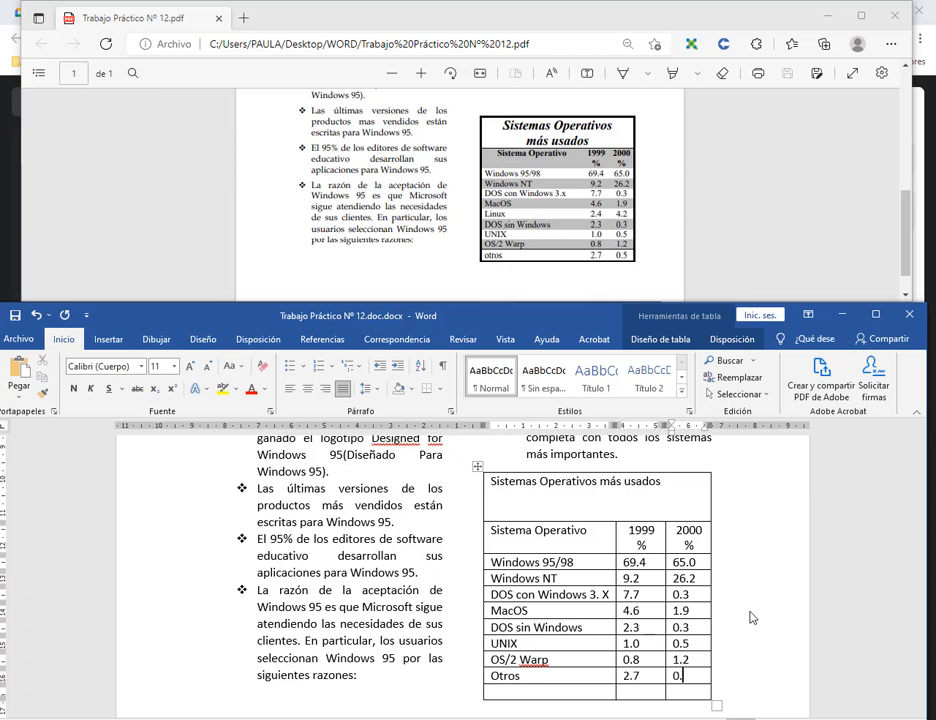
type("0.5")
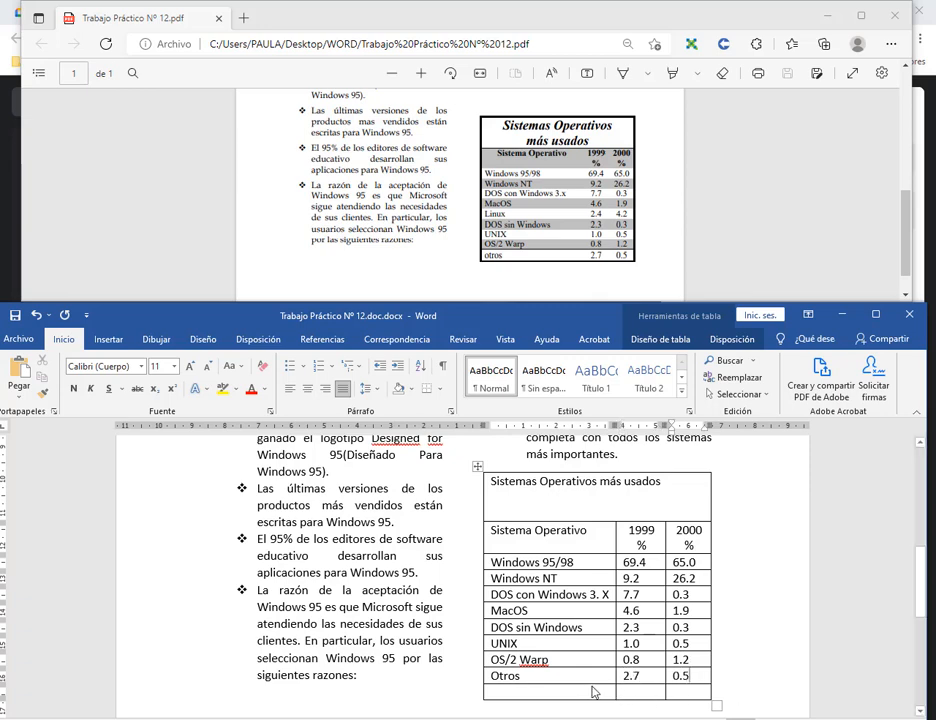
key("Tab")
scroll(731, 574, "down", 3)
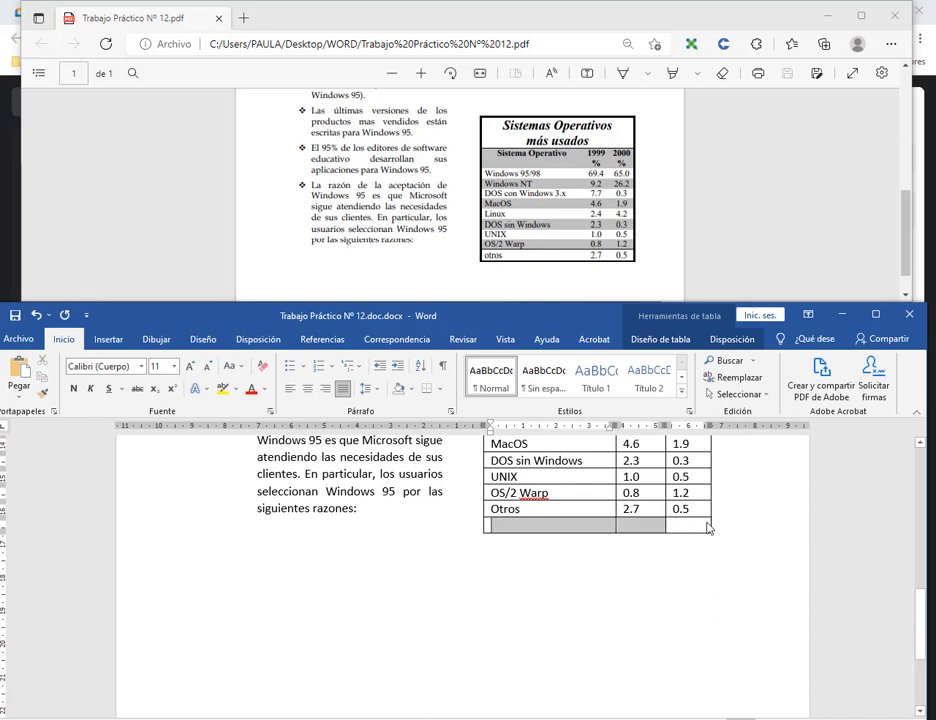
Delete the empty row below Otros using Eliminar filas.
left_click(539, 533)
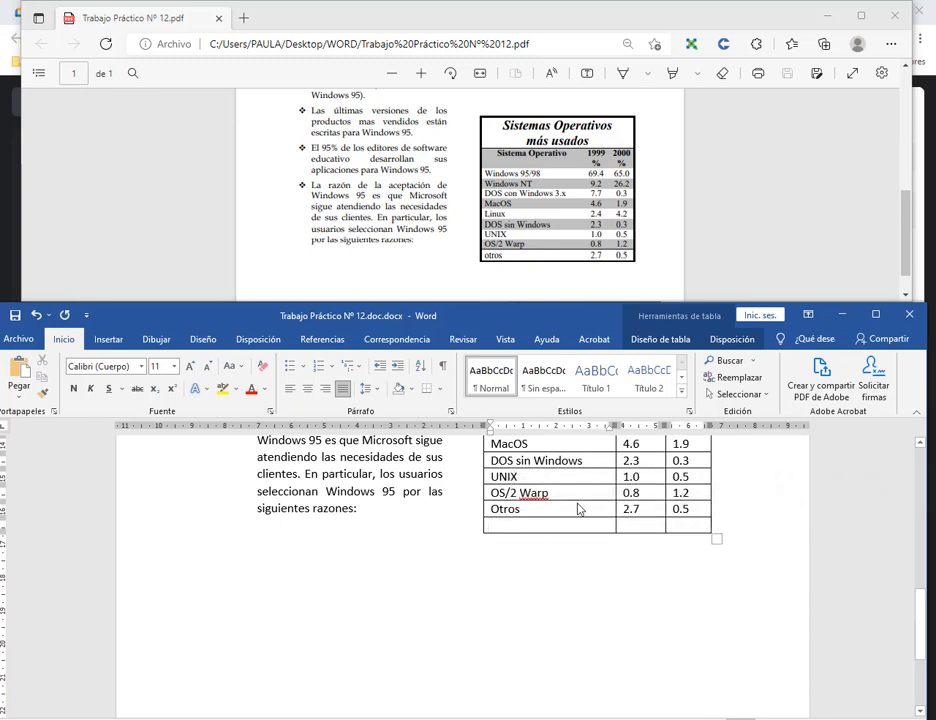
left_click(714, 342)
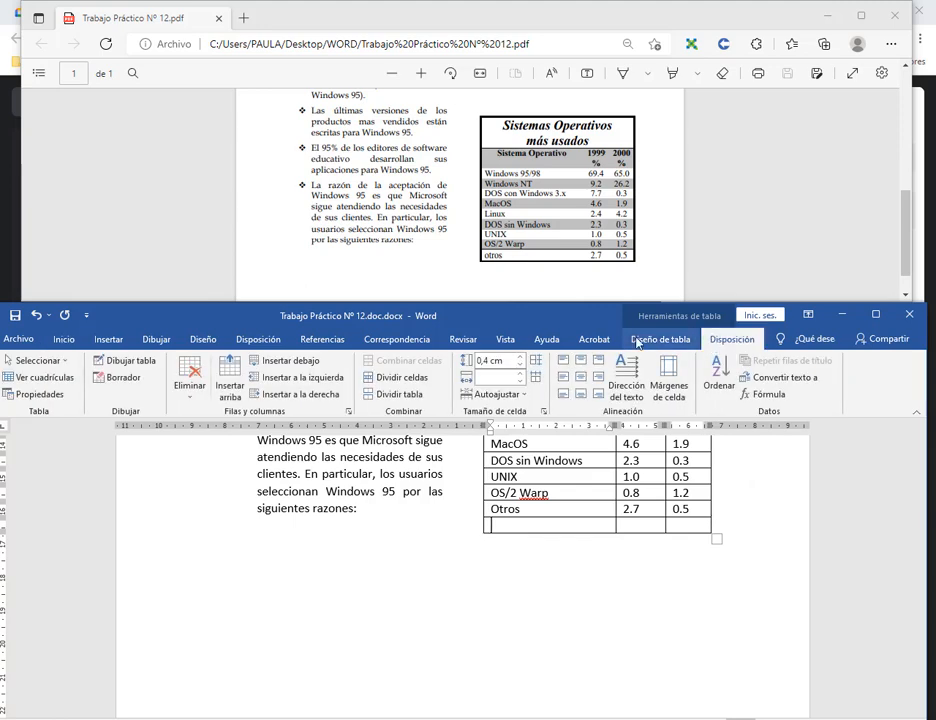
left_click(186, 390)
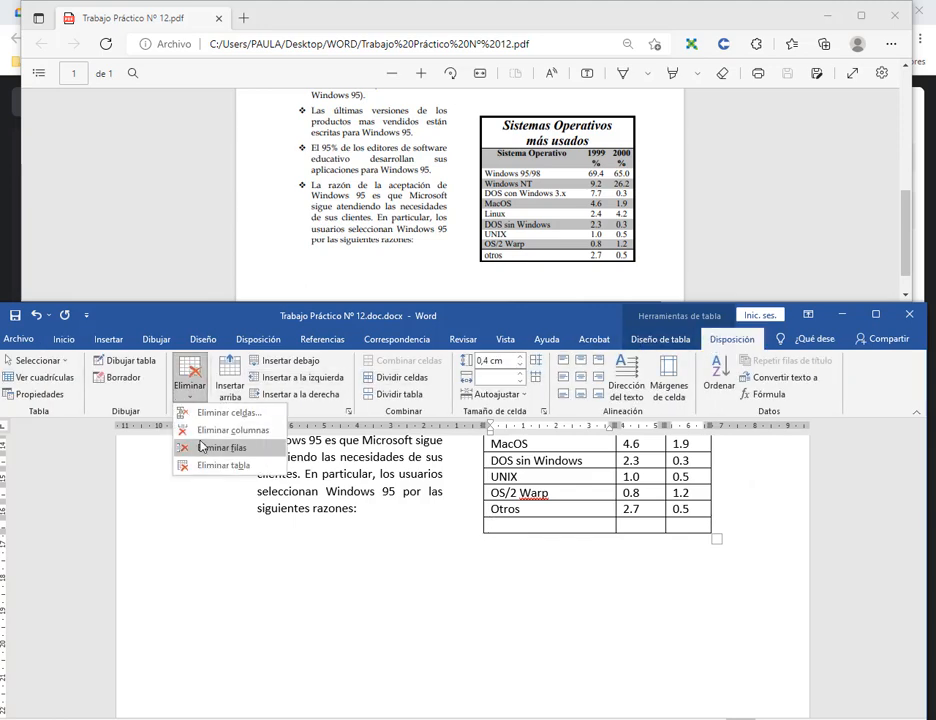
left_click(200, 447)
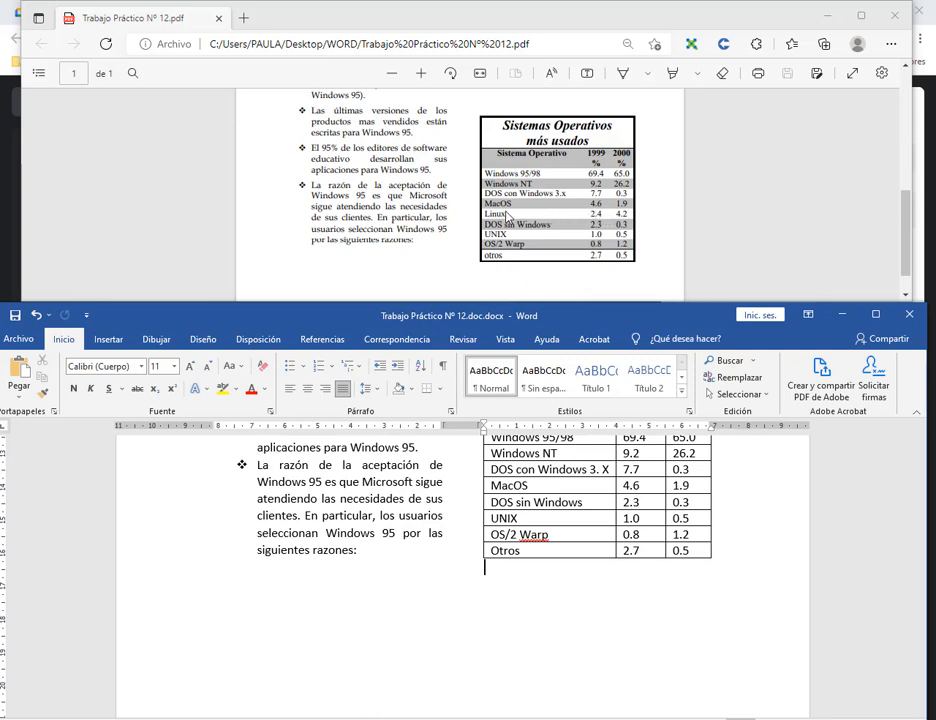
left_click(527, 486)
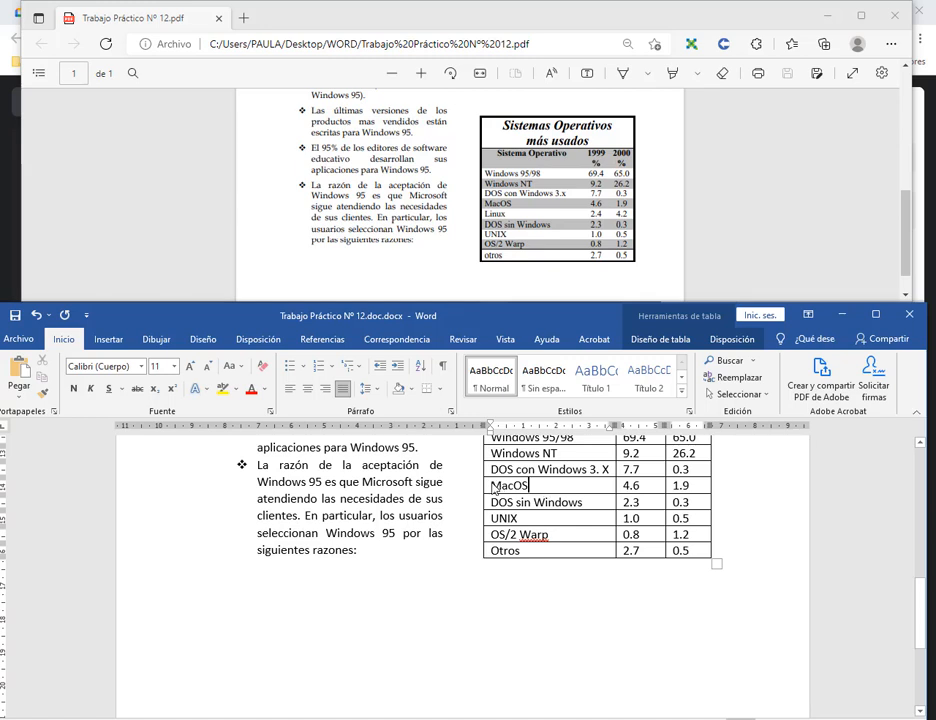
Undo the stray row below MacOS and insert an empty row above DOS sin Windows.
left_click(528, 487)
left_click(730, 341)
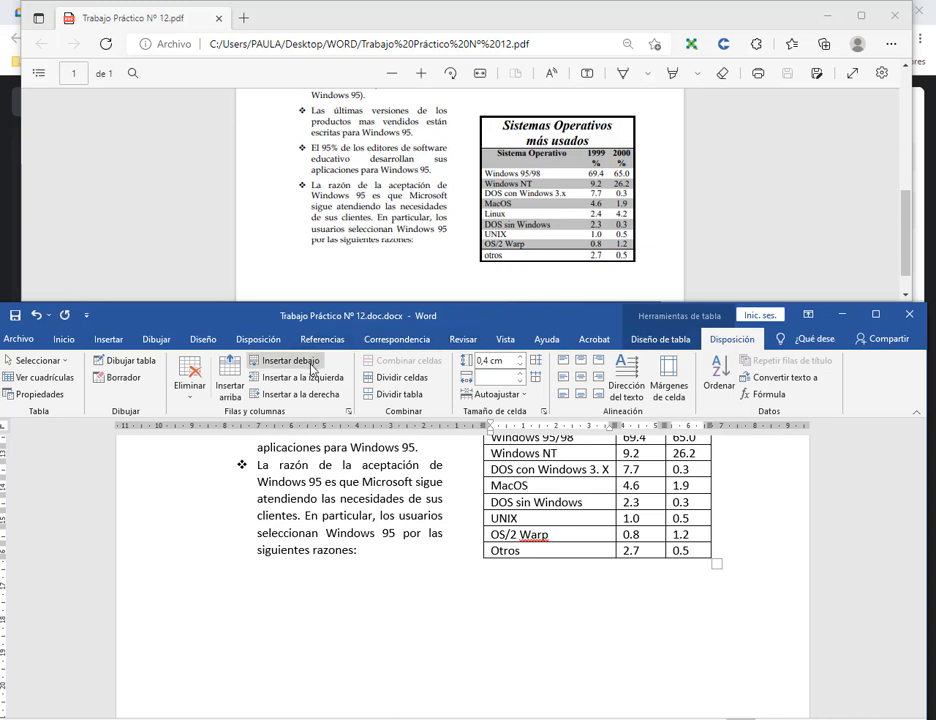
left_click(311, 365)
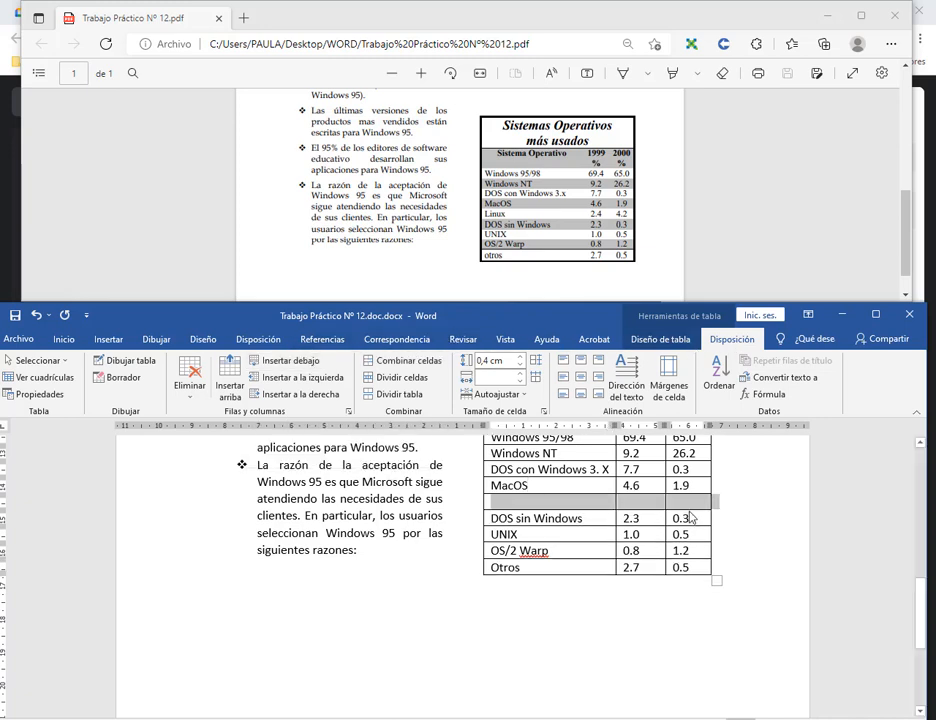
key("ctrl+z")
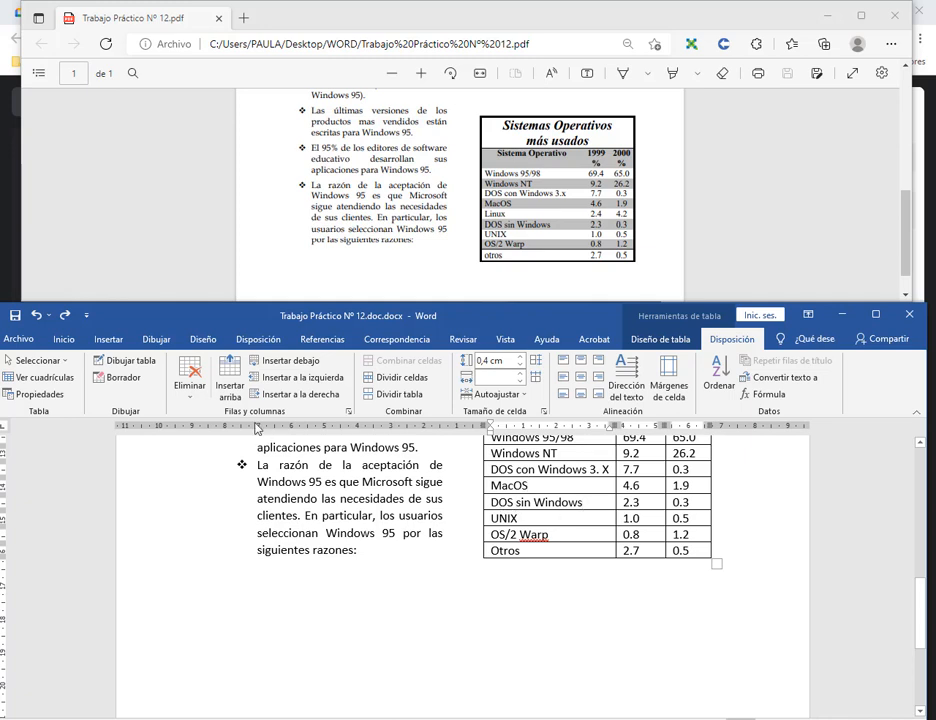
left_click(225, 378)
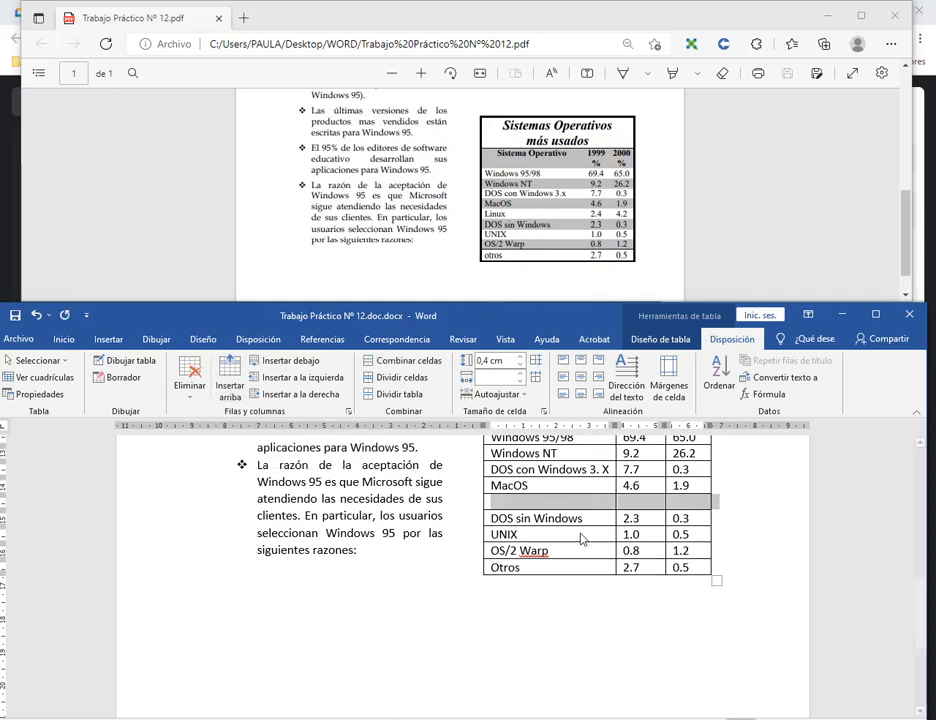
Fill the new row with Linux, 2.4 and 4.2.
left_click(586, 502)
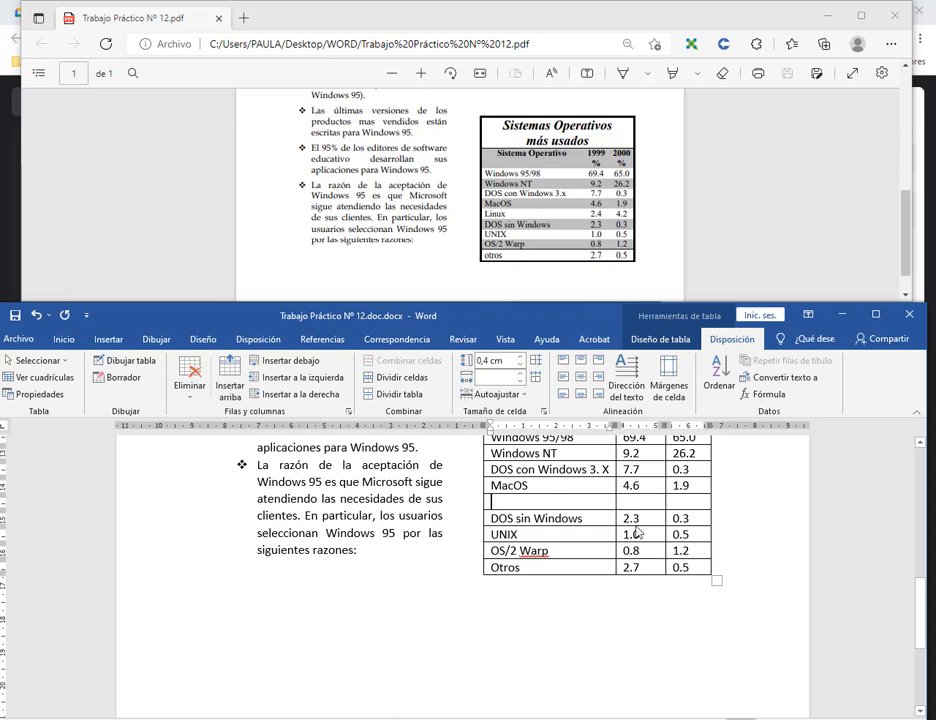
type("Linux")
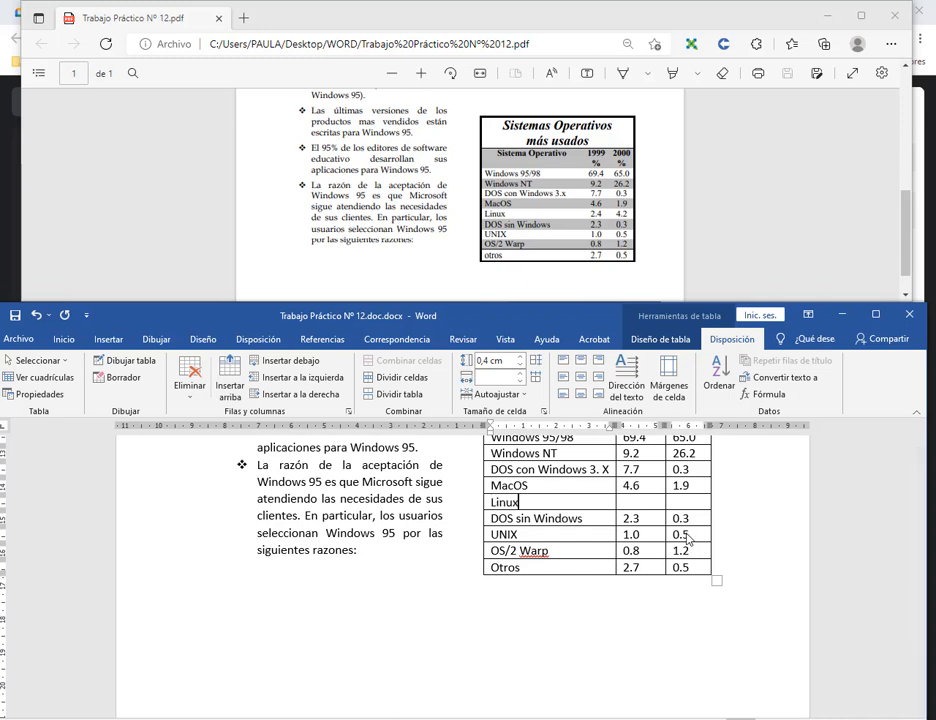
key("Tab")
key("Tab")
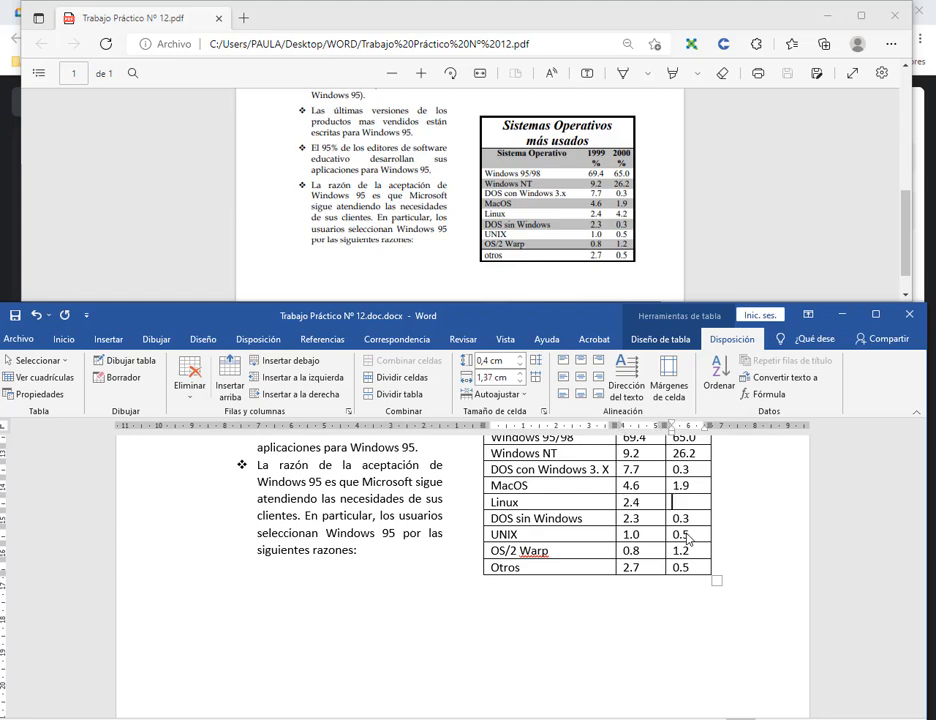
type("4.2")
scroll(670, 538, "up", 2)
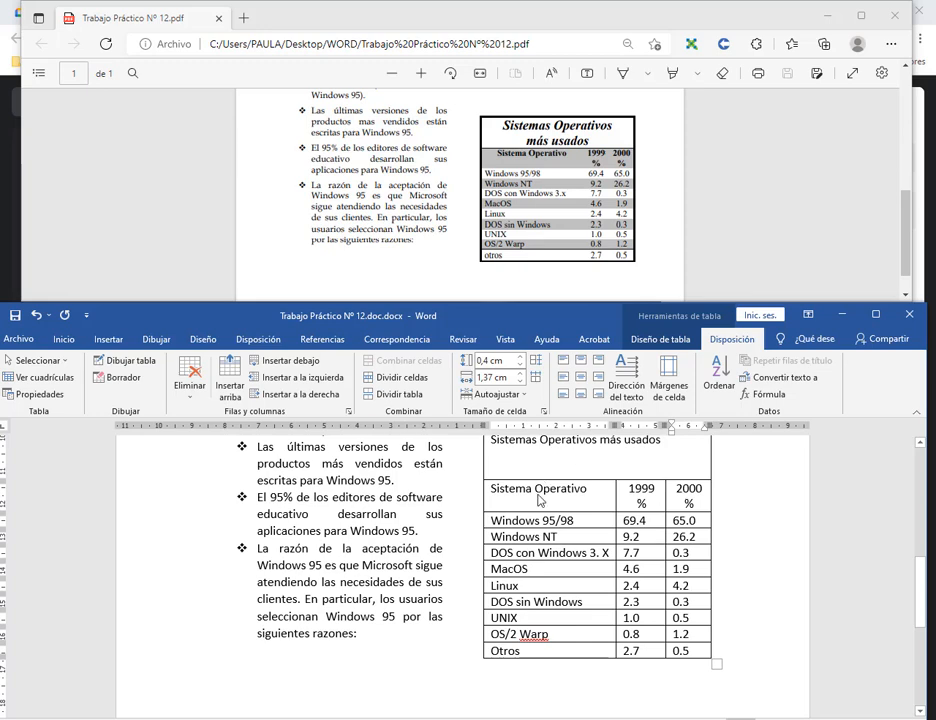
Make the title 'Sistemas Operativos más usados' size 16, centred and italic.
scroll(660, 538, "up", 1)
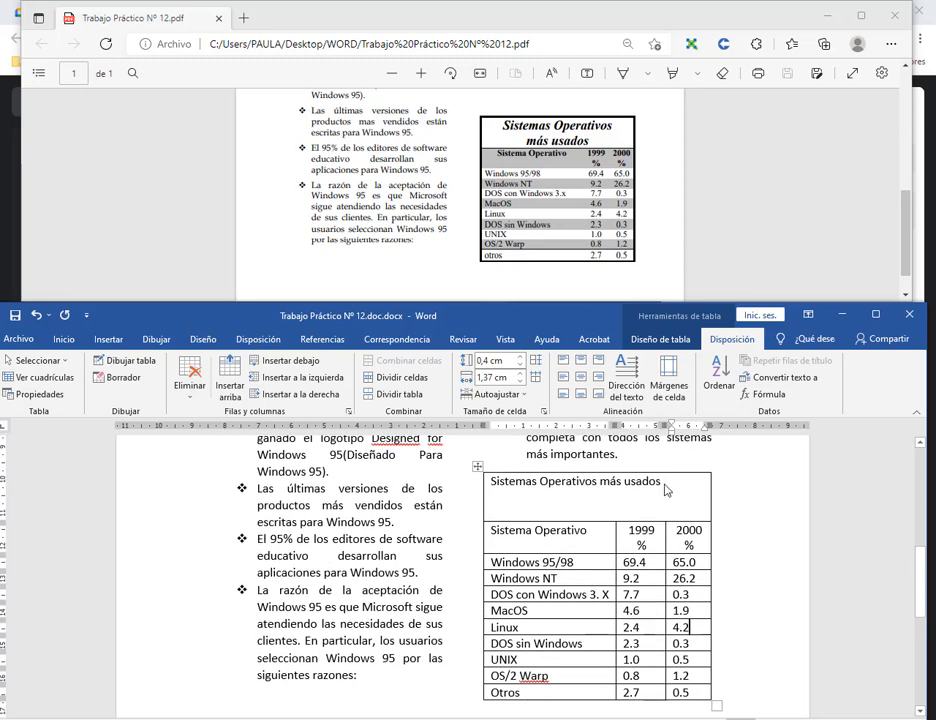
left_click_drag(668, 482, 487, 482)
left_click(63, 339)
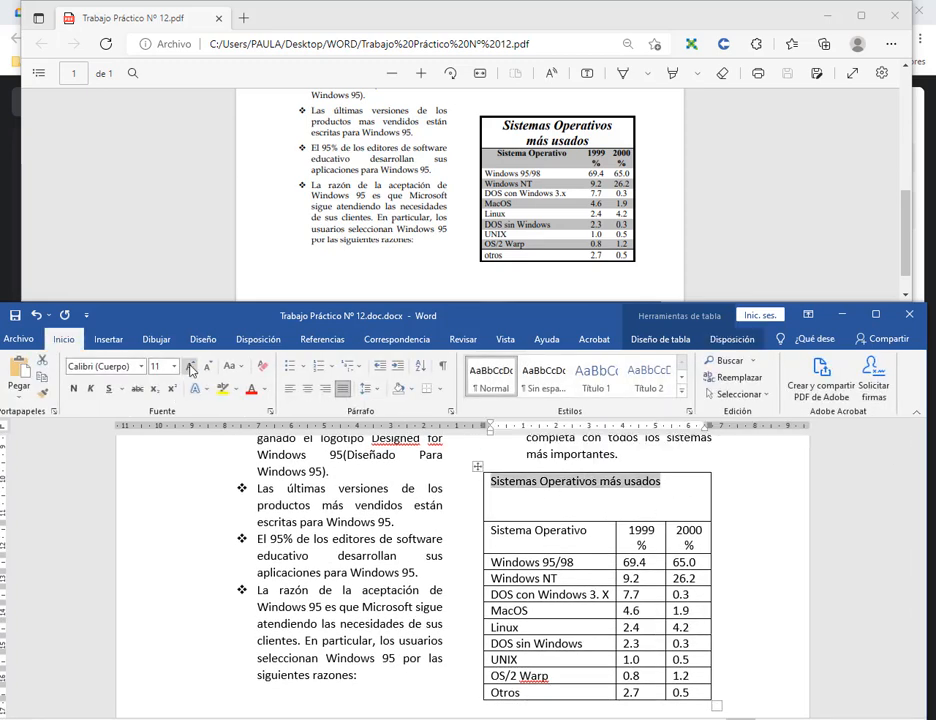
left_click(189, 366)
left_click(189, 366)
left_click(189, 366)
left_click(309, 390)
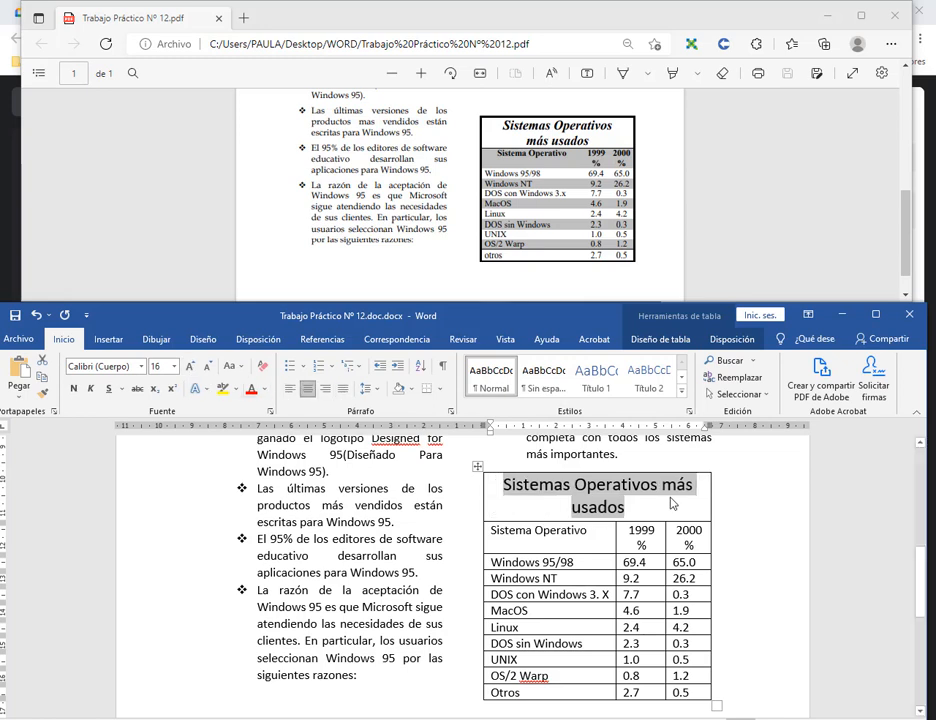
left_click(90, 390)
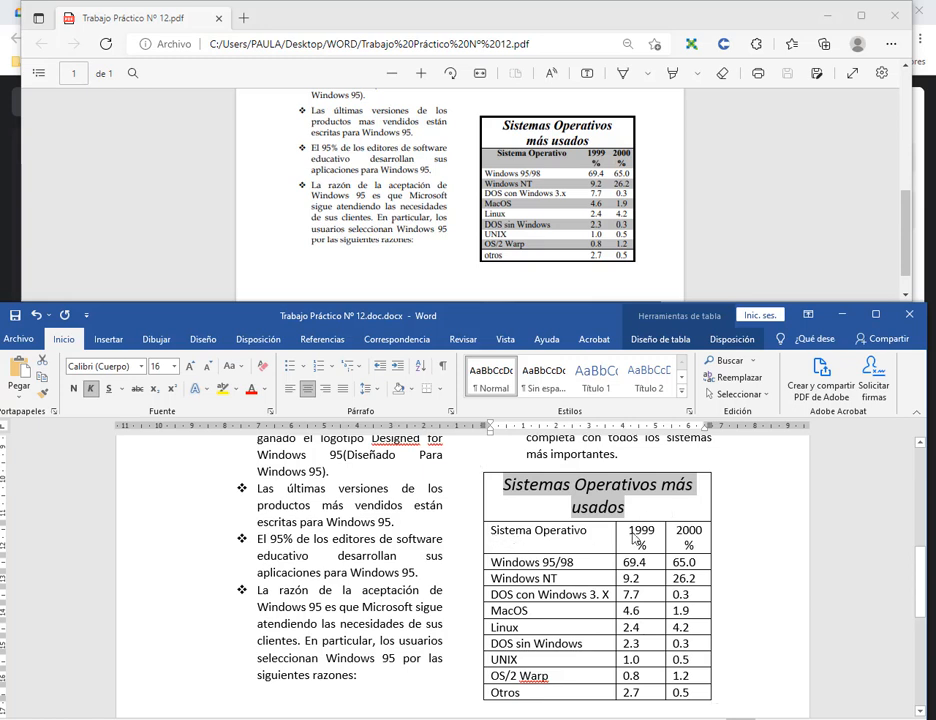
Bold and centre the header row, and centre the 1999 and 2000 number columns.
left_click_drag(505, 542, 700, 539)
left_click(74, 389)
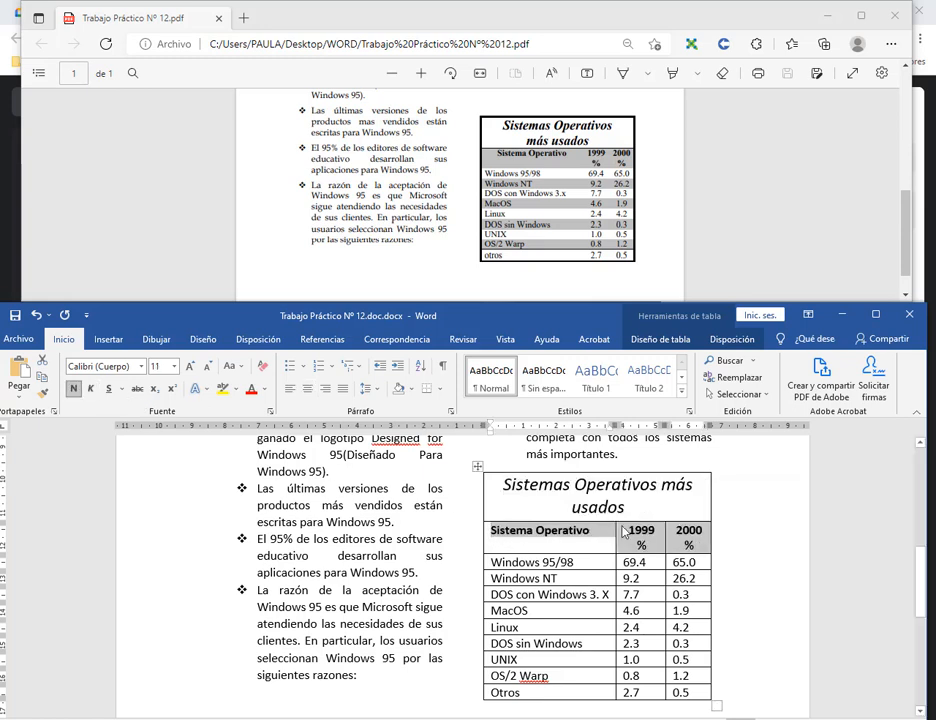
left_click(310, 390)
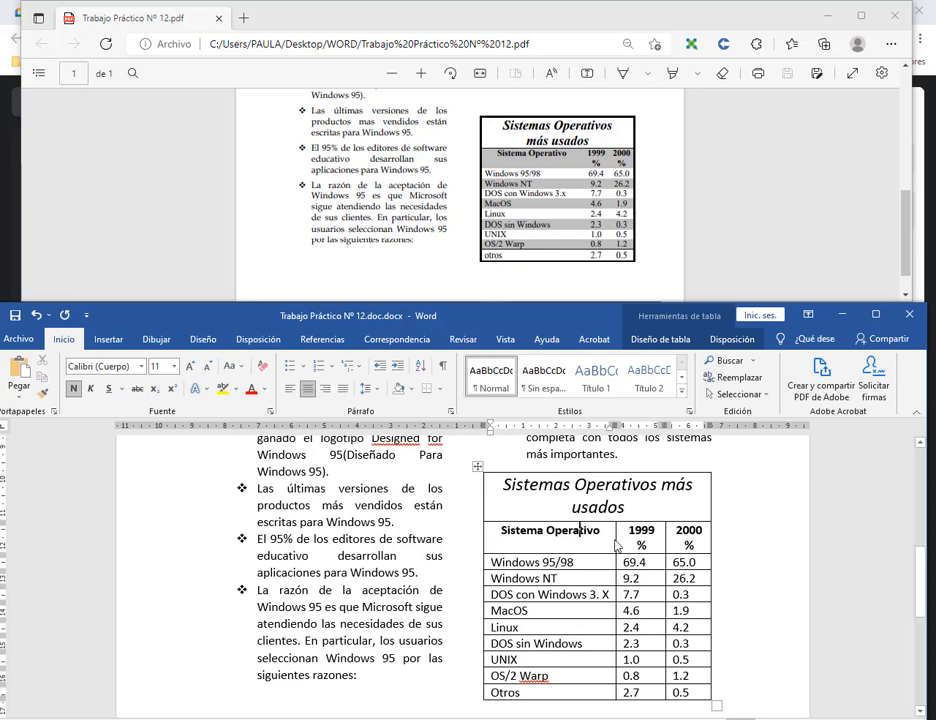
scroll(520, 560, "down", 2)
left_click_drag(527, 520, 585, 636)
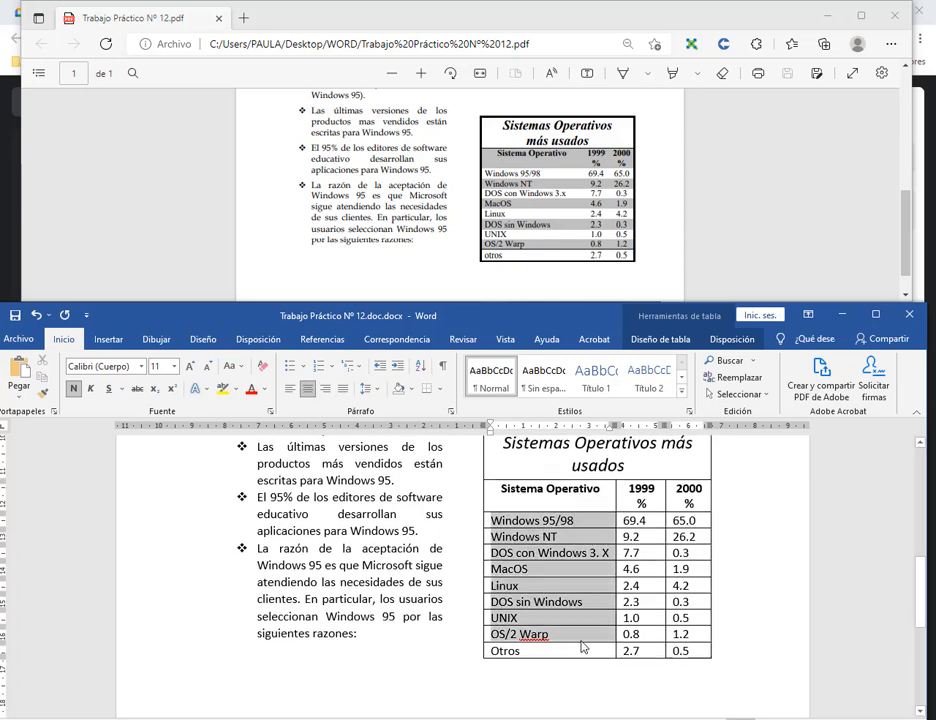
left_click_drag(645, 522, 696, 654)
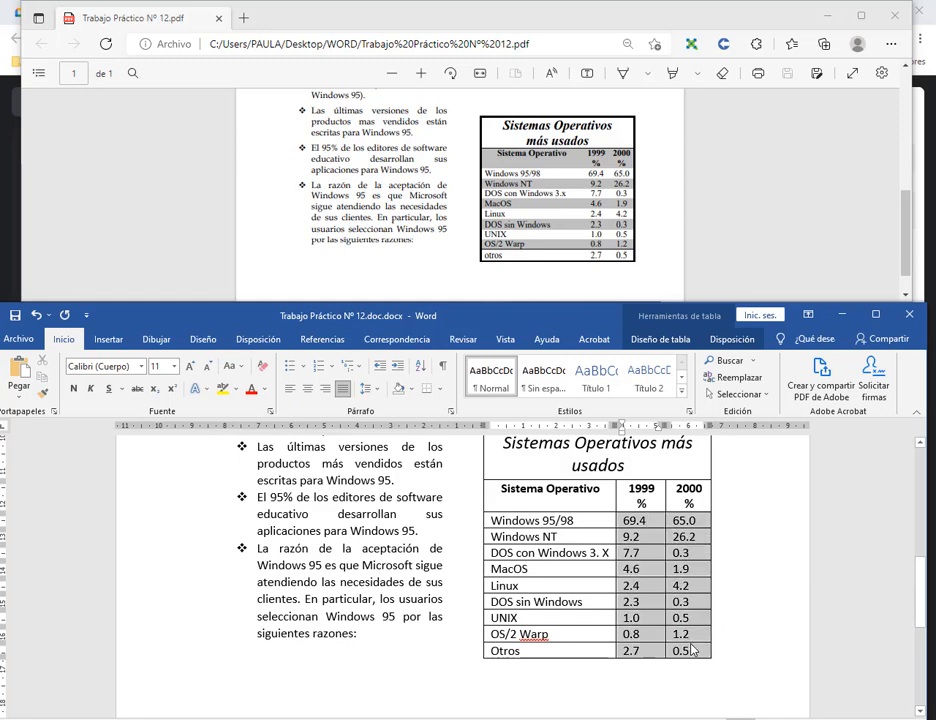
key("ctrl+t")
left_click(742, 565)
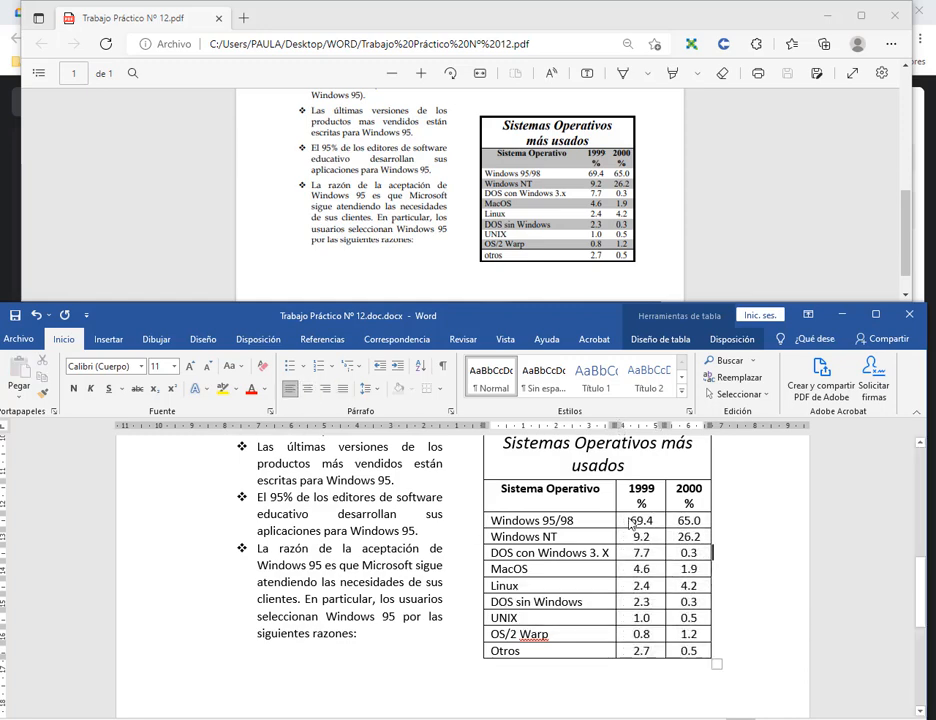
left_click(634, 521)
scroll(625, 546, "up", 1)
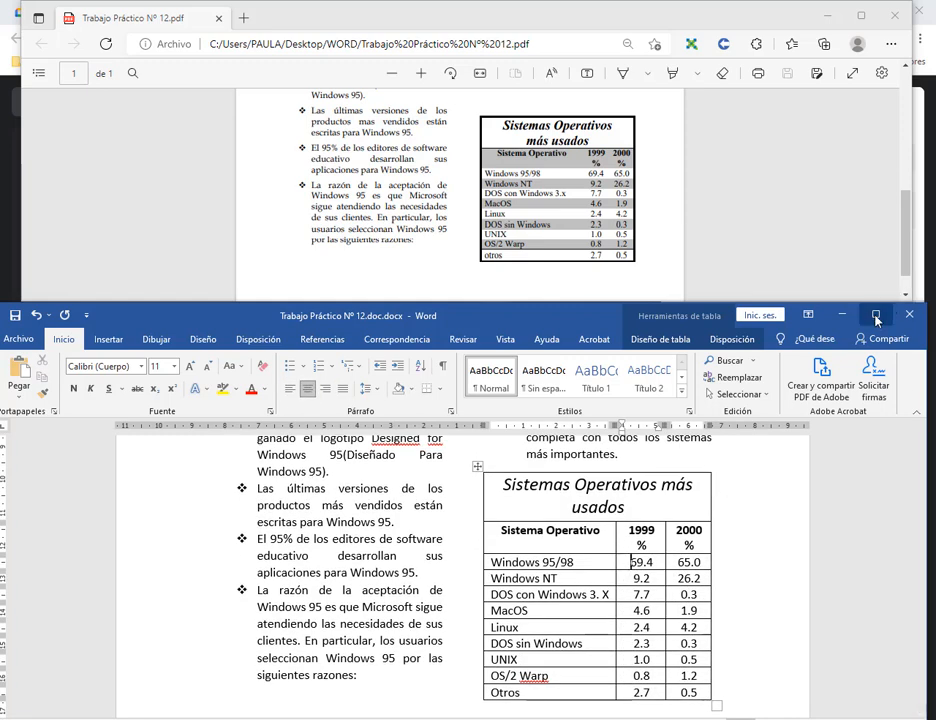
Maximize Word, then show the reference PDF maximized and zoomed in.
left_click(875, 314)
scroll(625, 228, "up", 2)
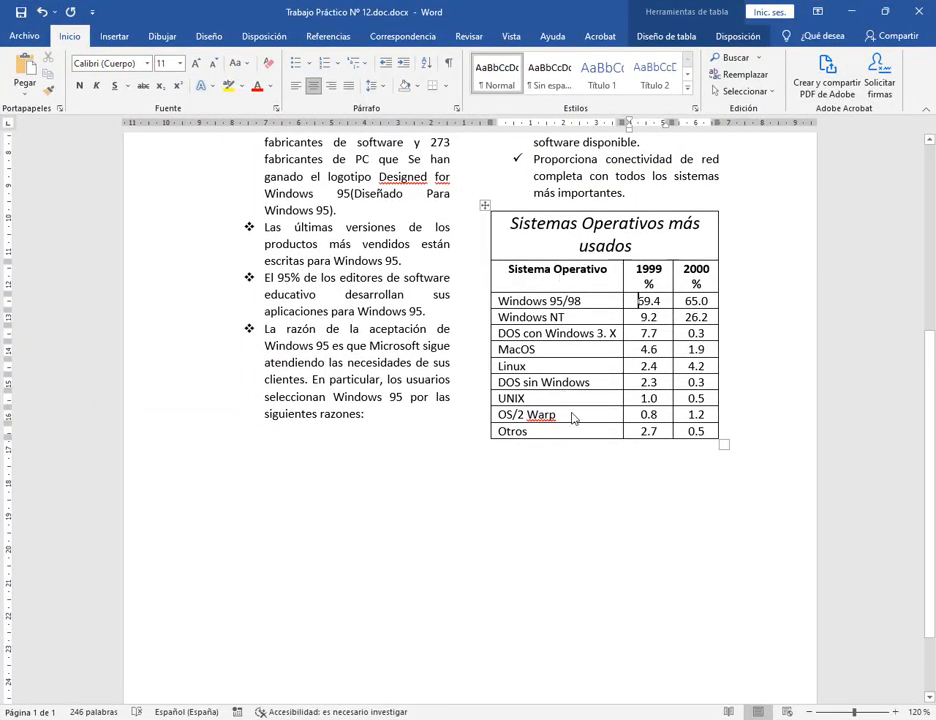
key("alt+Tab")
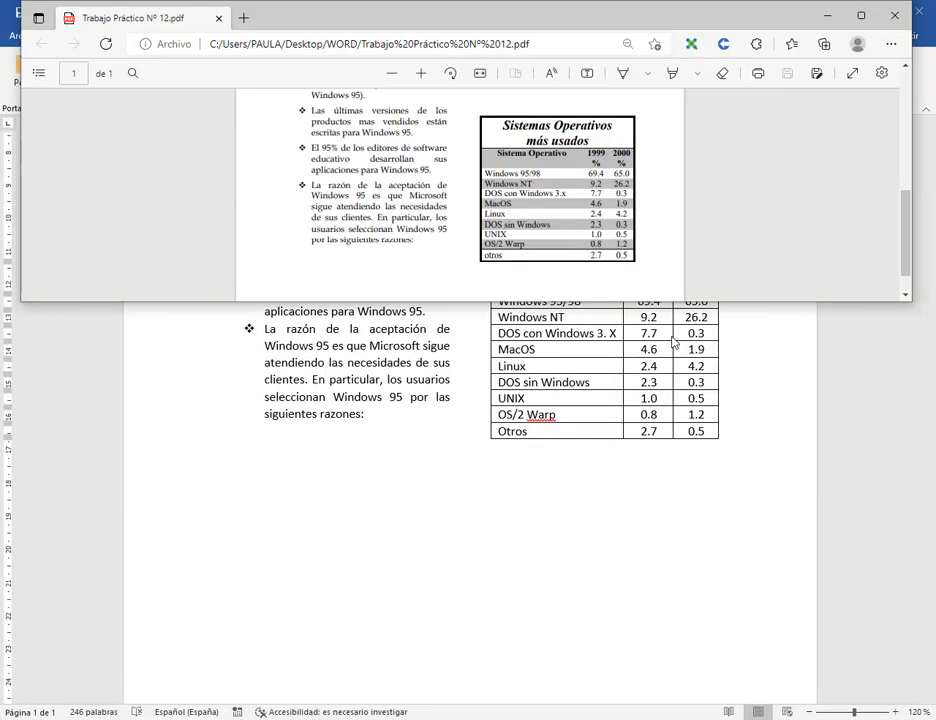
double_click(625, 12)
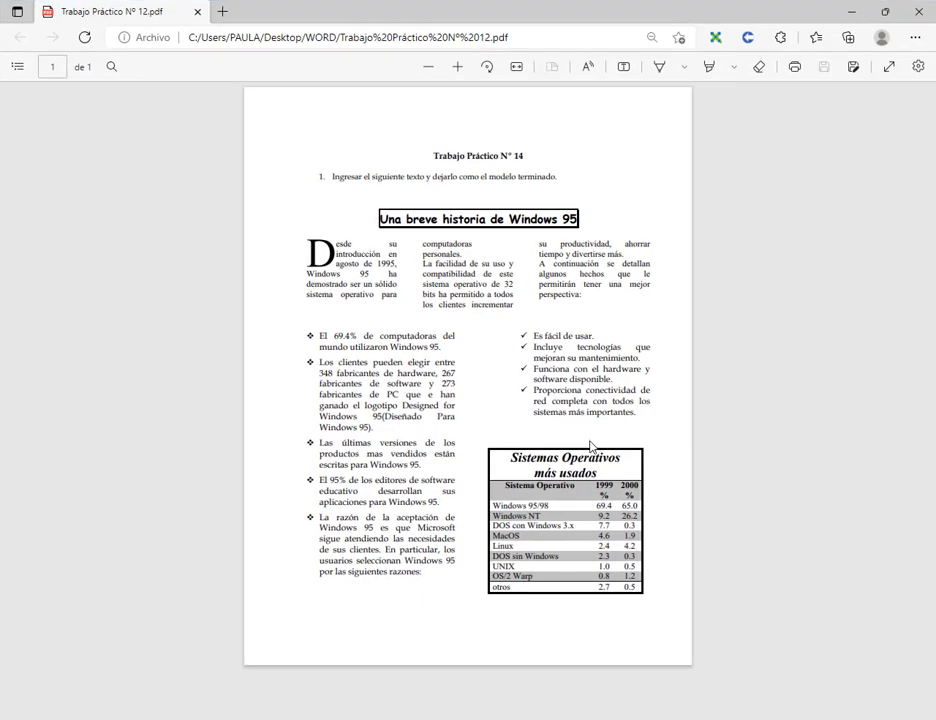
left_click(457, 66)
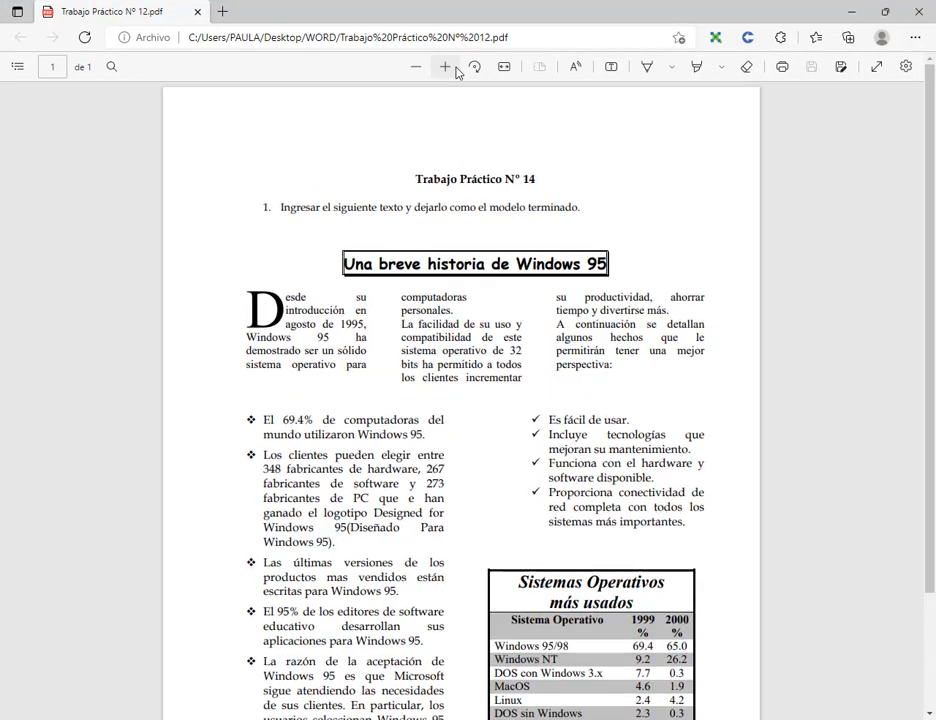
scroll(630, 607, "down", 2)
scroll(630, 607, "down", 1)
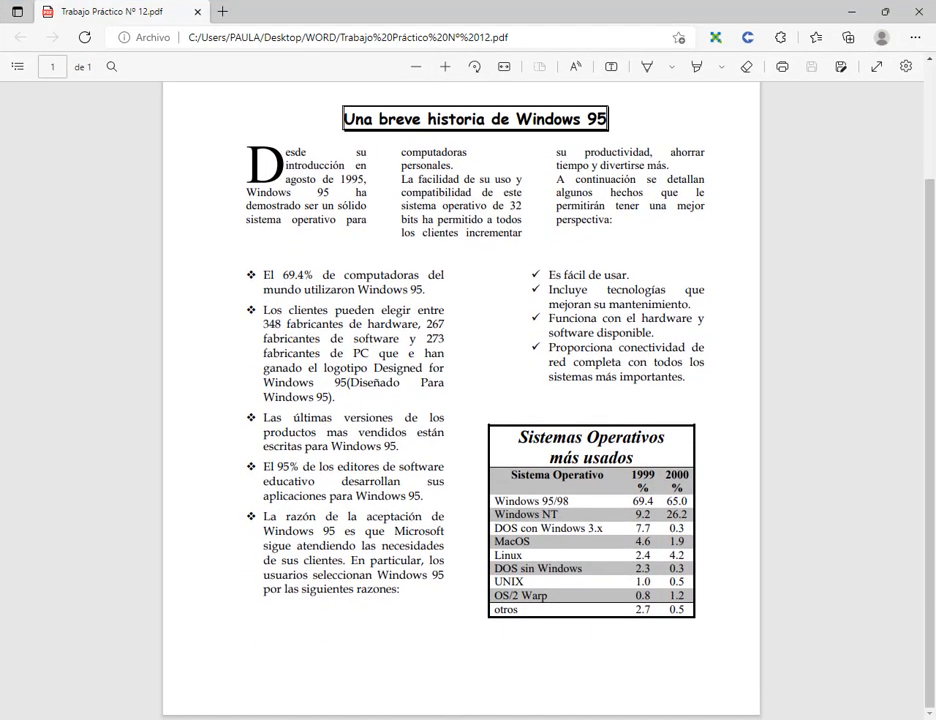
Compare the Word table title with the PDF's table title, then return to Word.
key("alt+Tab")
left_click(592, 246)
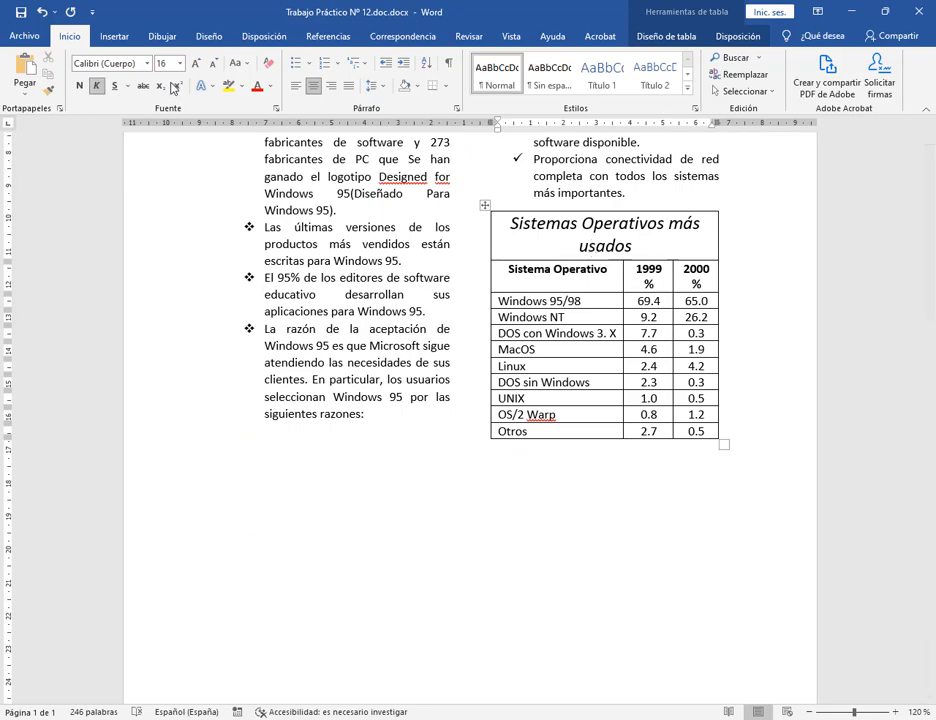
scroll(684, 298, "up", 1)
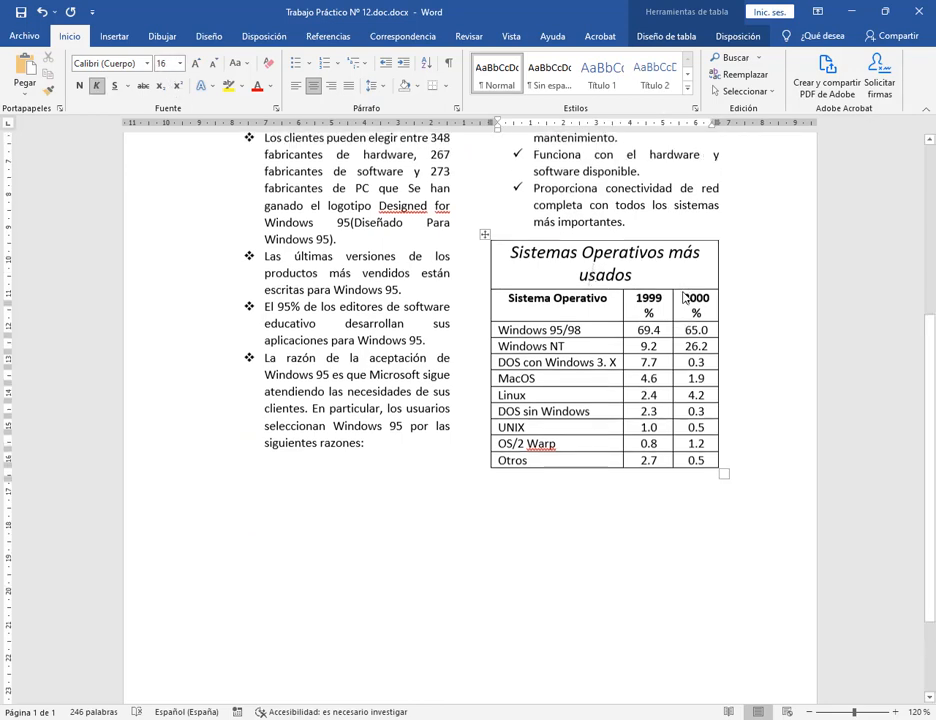
scroll(680, 300, "up", 2)
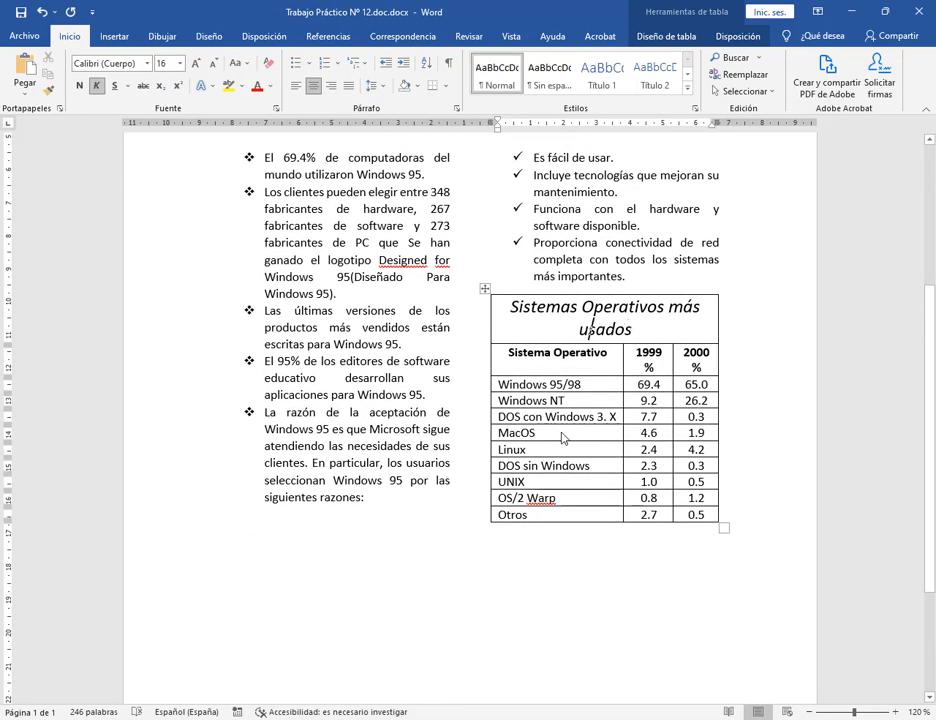
key("alt+Tab")
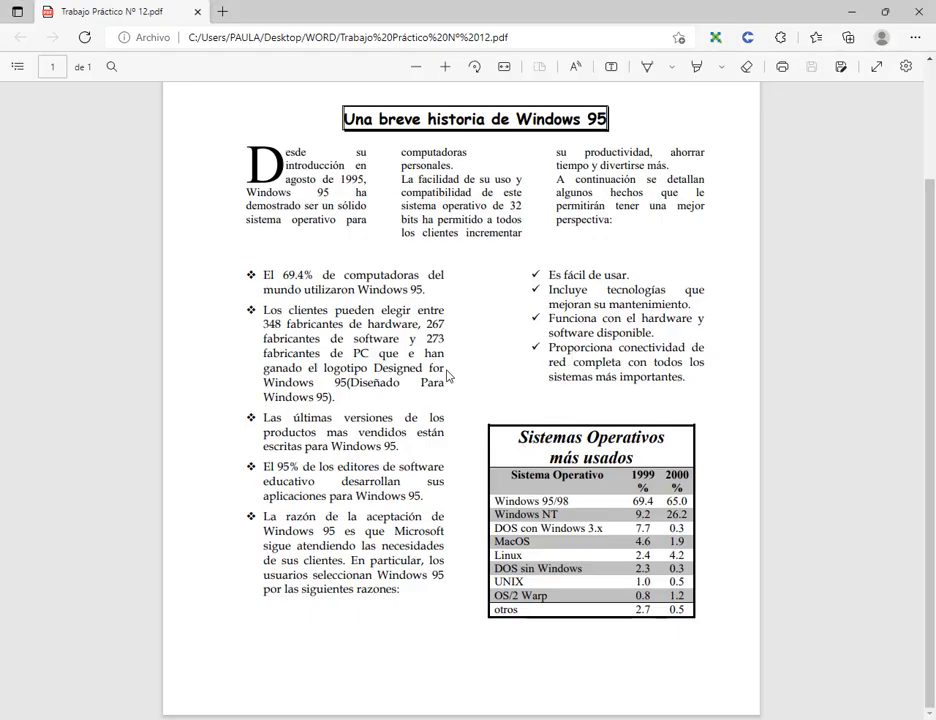
left_click_drag(518, 438, 640, 458)
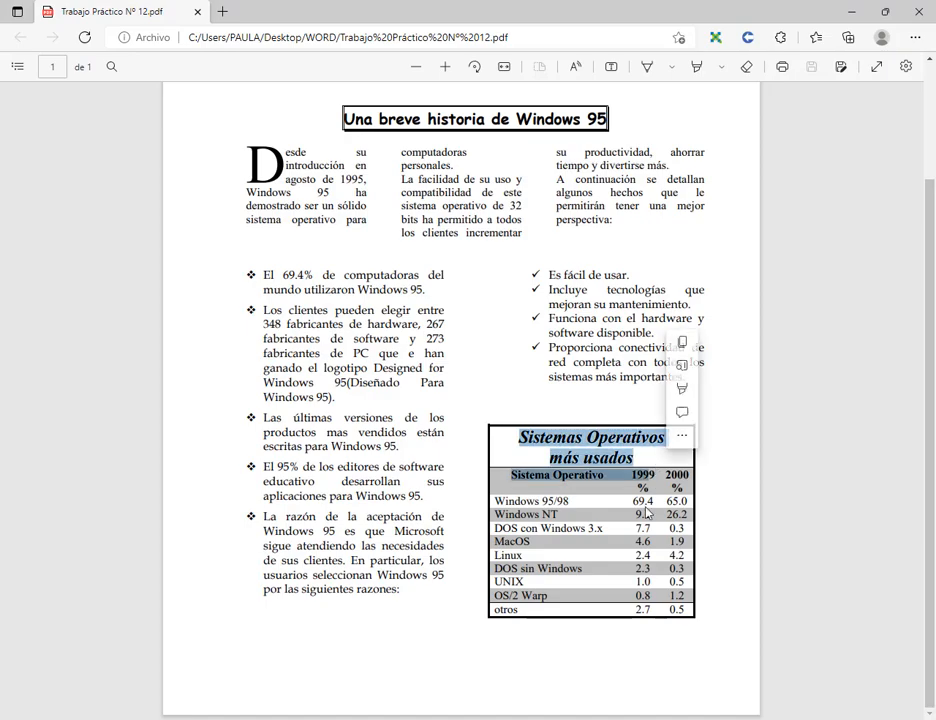
left_click(512, 501)
key("alt+Tab")
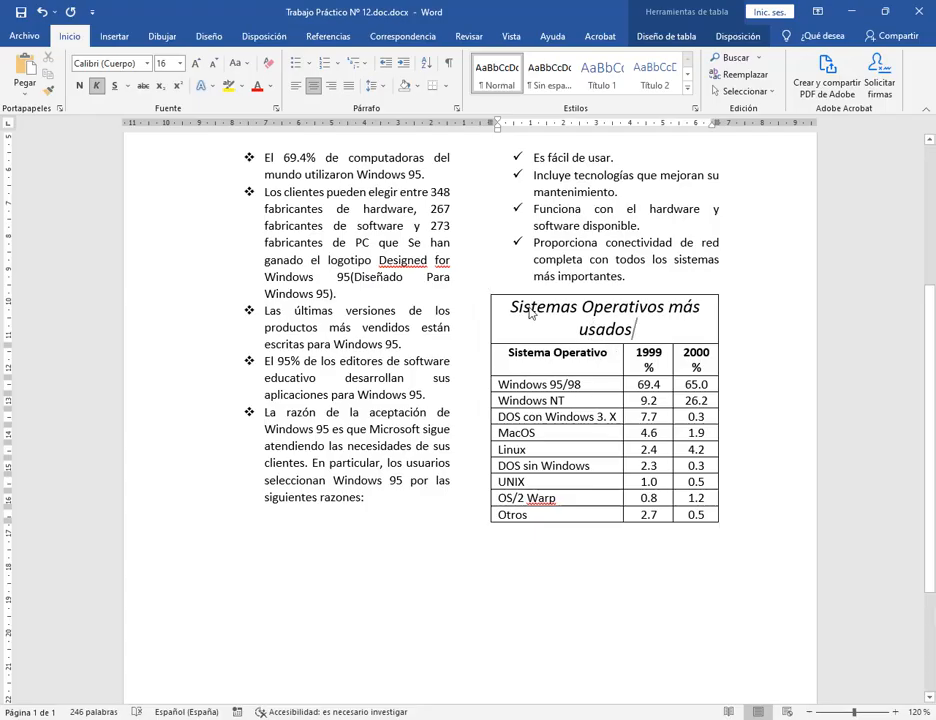
Set the table title in Times New Roman and compare it with the reference PDF.
left_click_drag(592, 328, 503, 308)
left_click(146, 64)
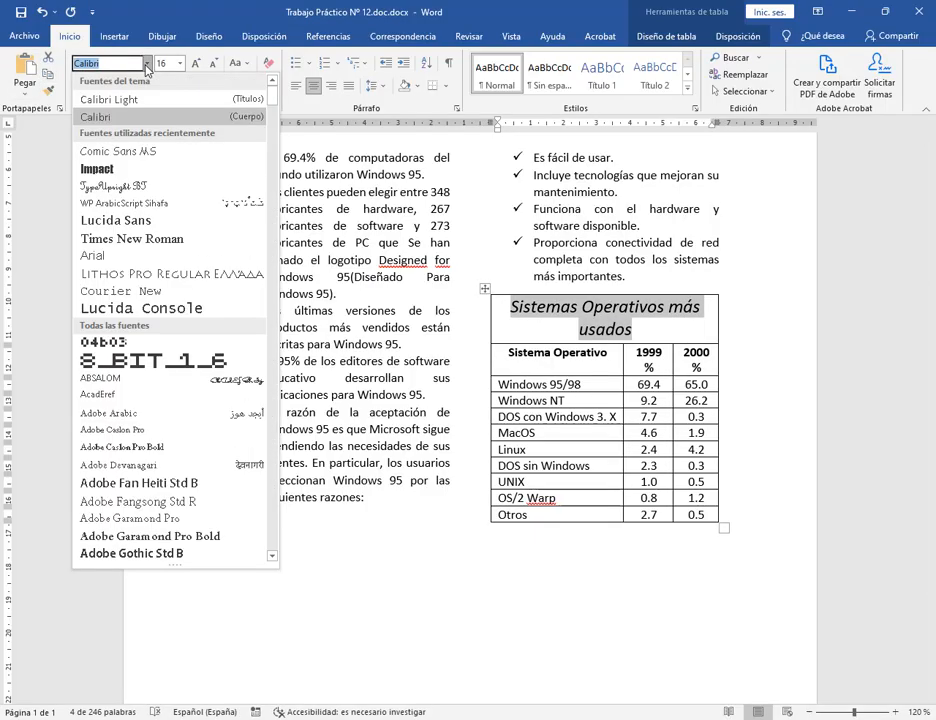
left_click(131, 242)
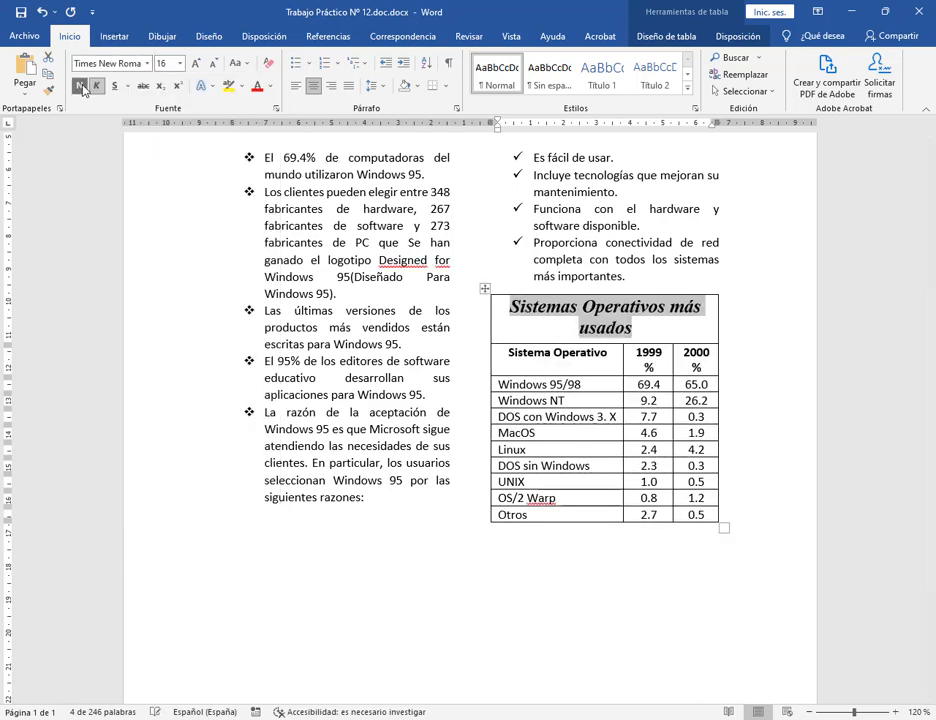
key("alt+Tab")
key("alt+Tab")
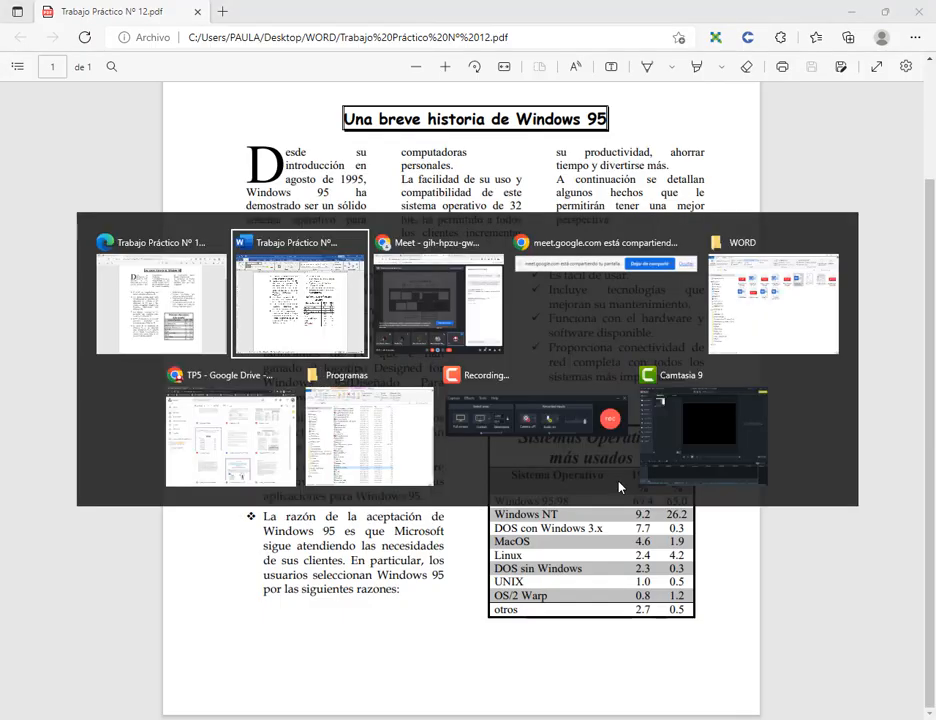
left_click(692, 334)
key("alt+Tab")
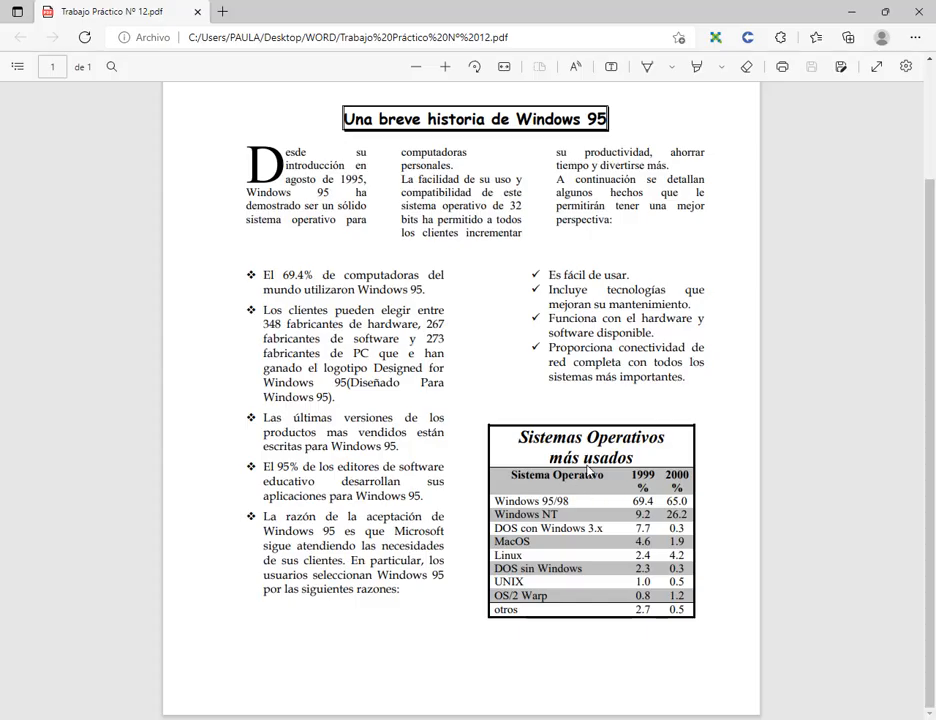
key("alt+Tab")
key("alt+Tab")
key("alt+Tab")
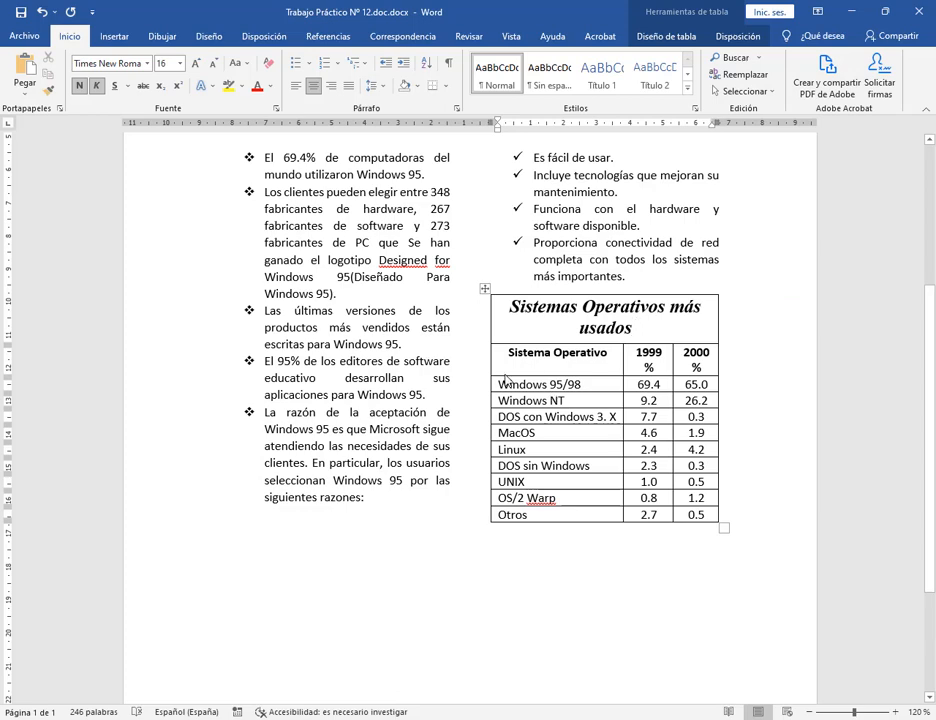
Apply Times New Roman to the table cells and to all the document text.
left_click(500, 362)
left_click(698, 518, "shift")
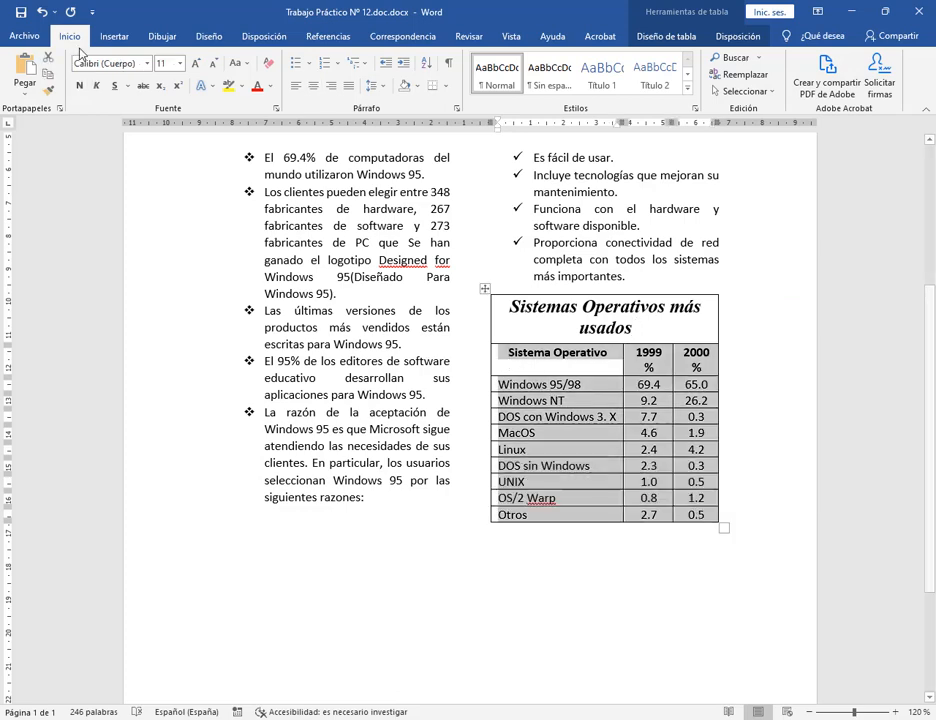
left_click(148, 63)
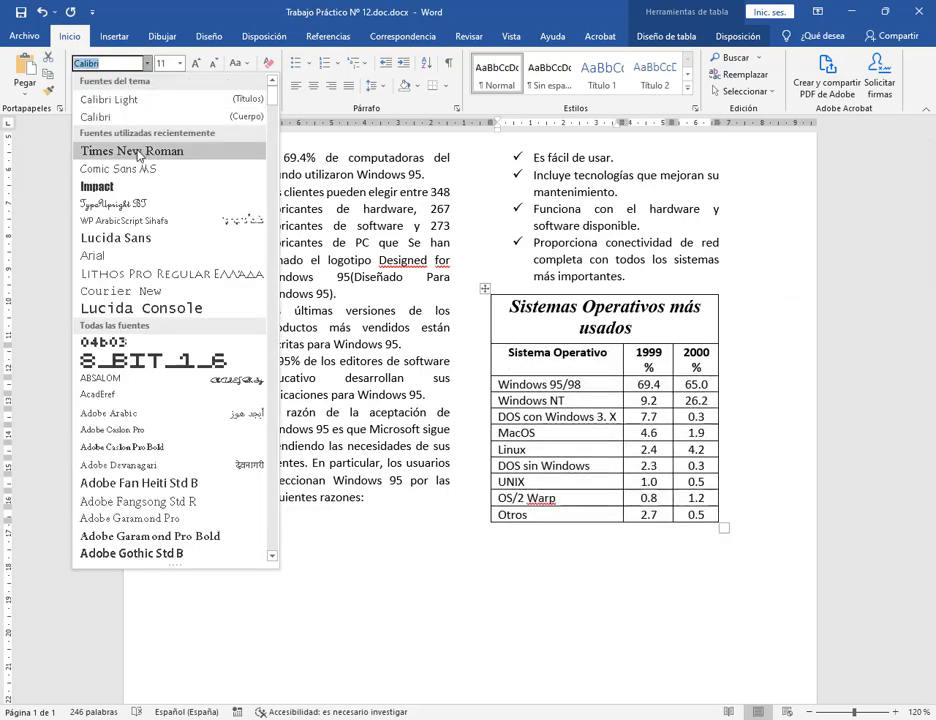
left_click(124, 152)
left_click(646, 280)
scroll(647, 284, "up", 4)
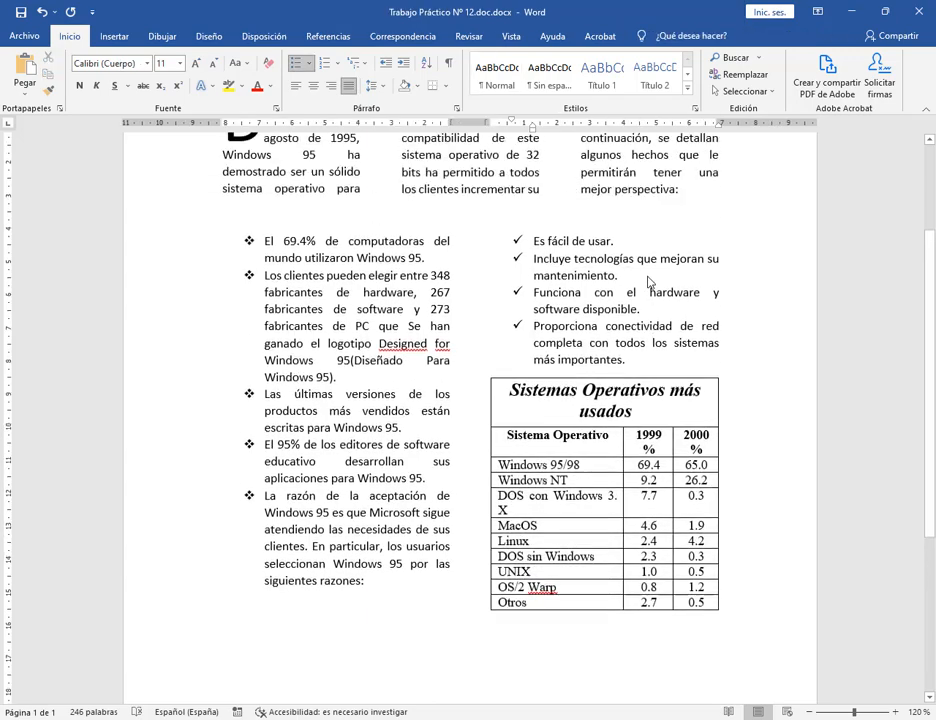
key("ctrl+e")
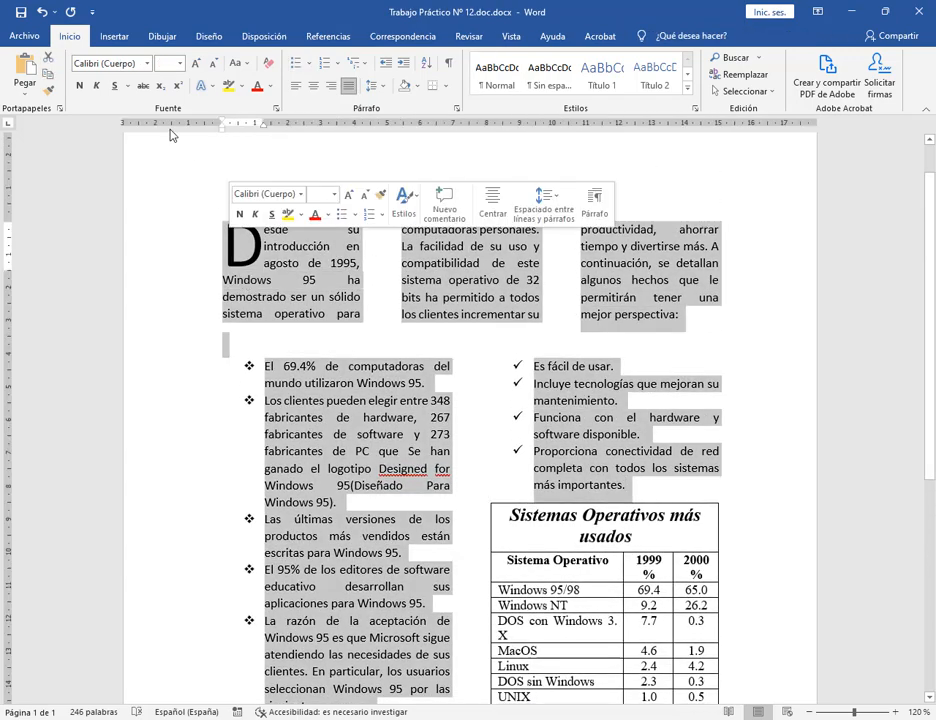
left_click(147, 63)
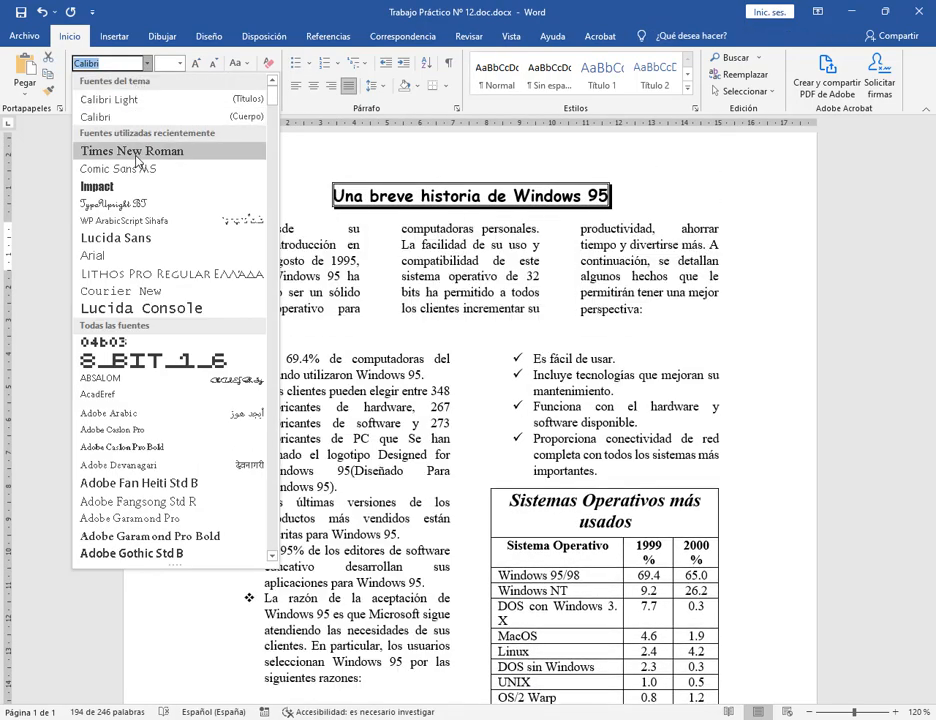
left_click(124, 151)
left_click(441, 441)
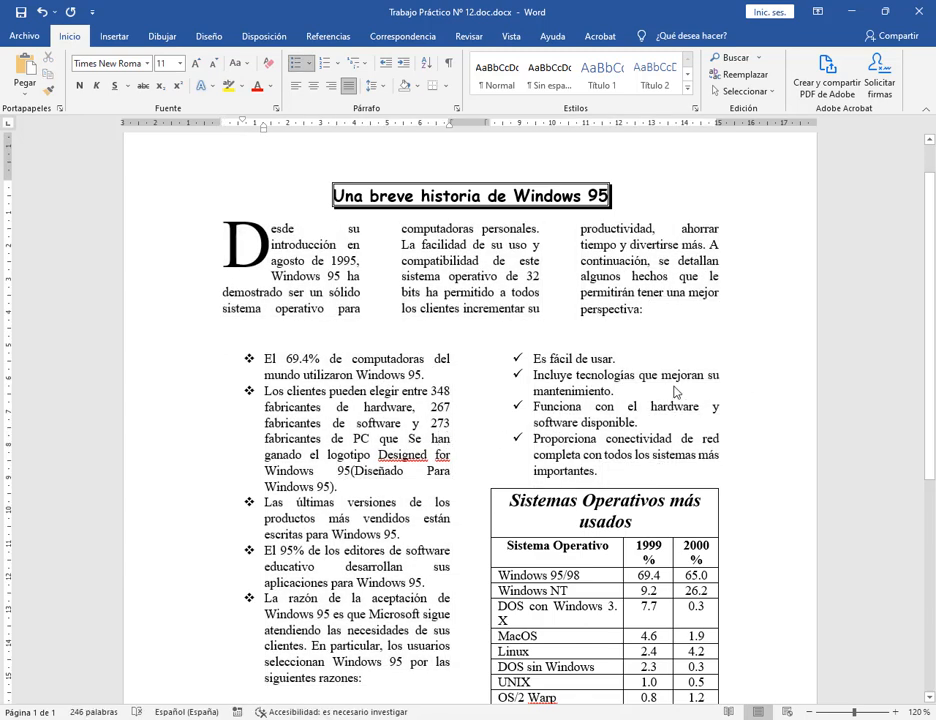
Widen the table's first column so its entries fit.
scroll(675, 389, "down", 3)
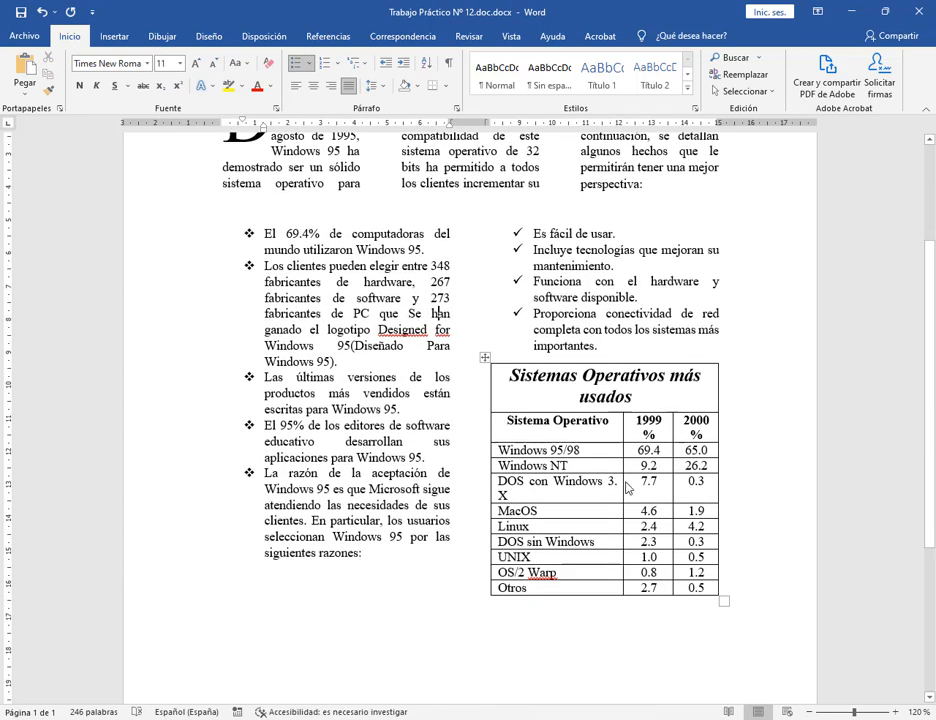
left_click_drag(623, 490, 637, 490)
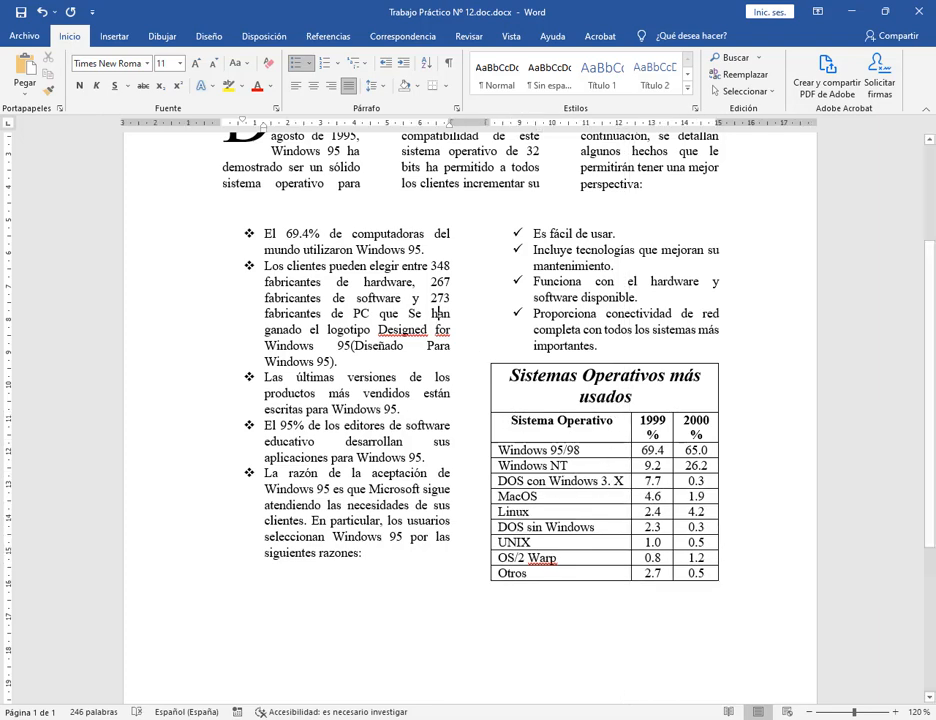
key("alt+Tab")
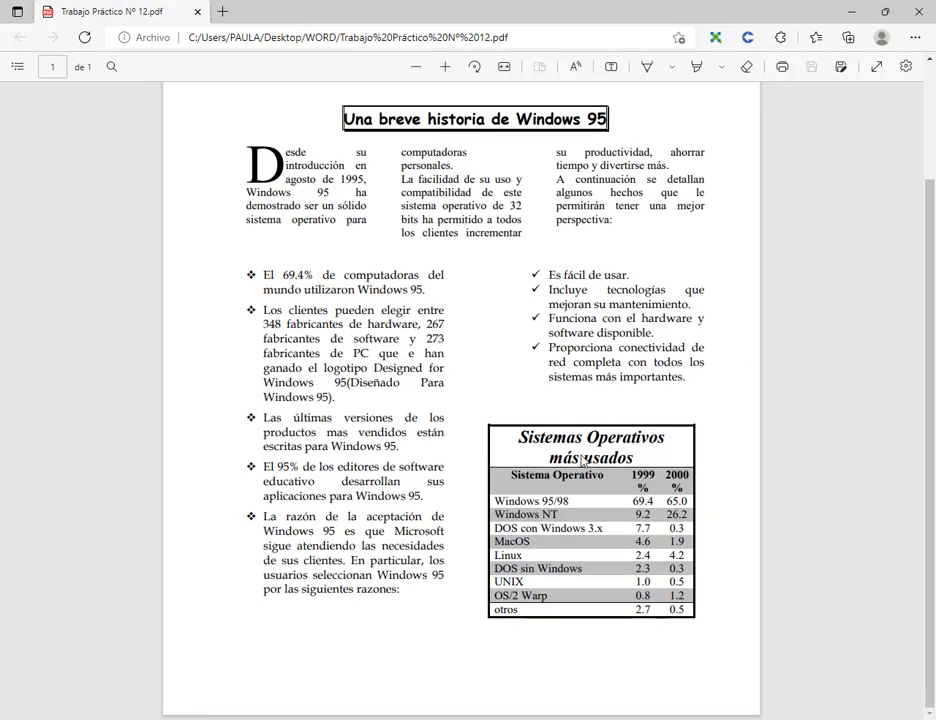
left_click_drag(520, 446, 638, 462)
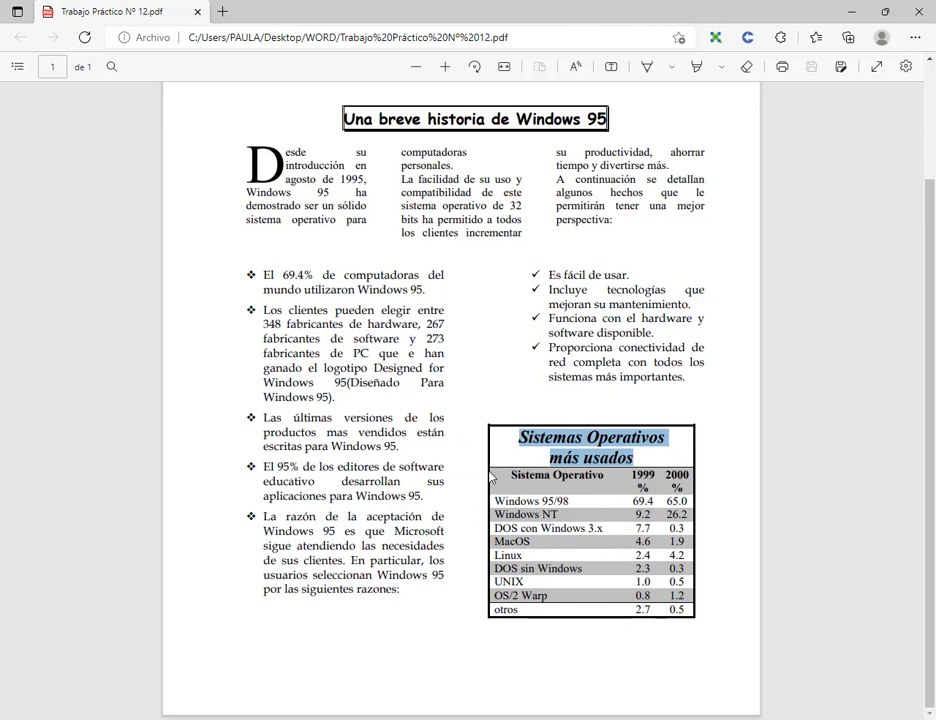
mouse_move(488, 468)
left_mouse_down()
mouse_move(646, 560)
mouse_move(694, 616)
left_mouse_up()
Back in Word, select the table's header and data rows.
key("alt+Tab")
left_click(587, 430)
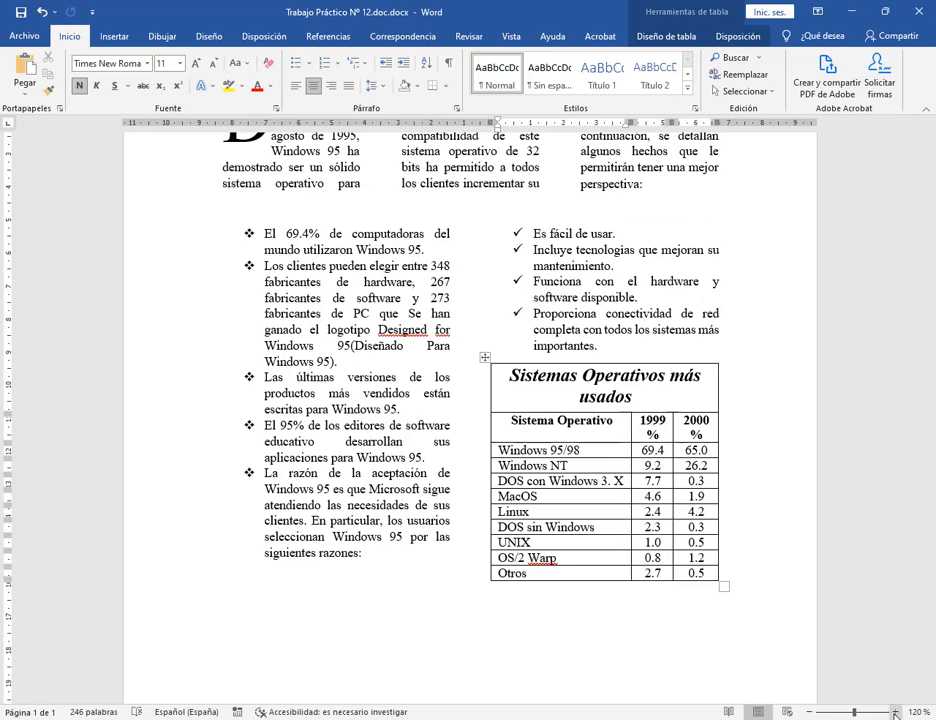
scroll(655, 518, "up", 2, "ctrl")
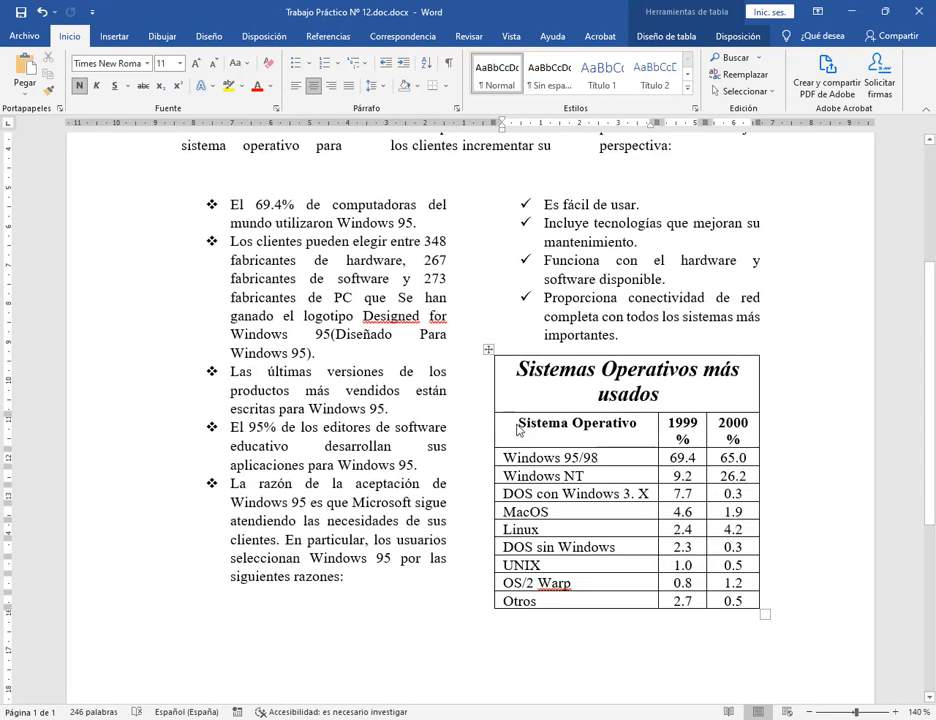
left_click_drag(501, 416, 752, 606)
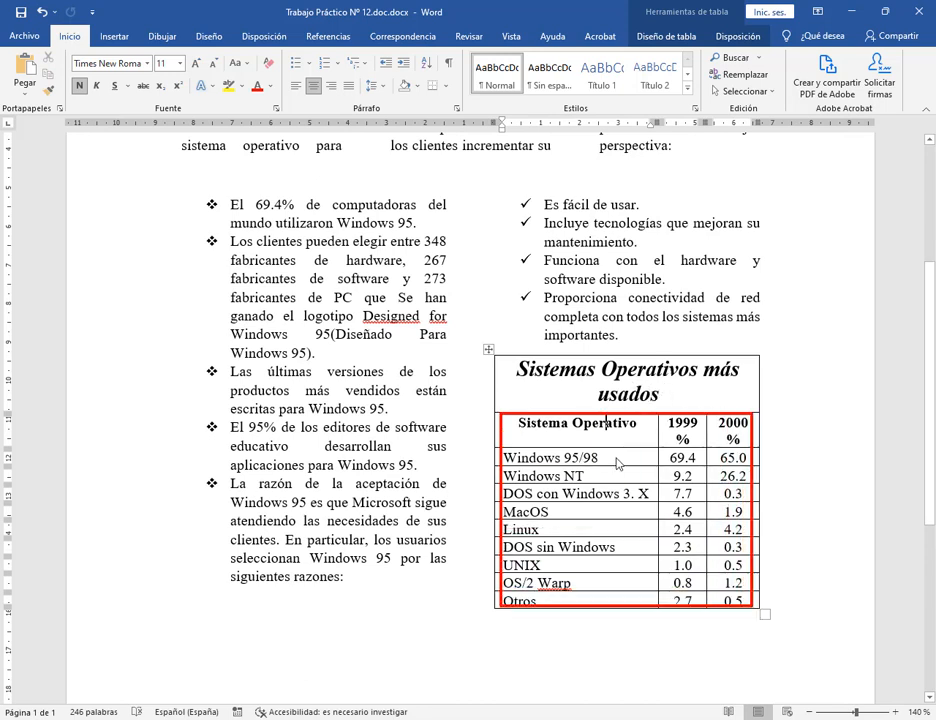
mouse_move(505, 422)
left_mouse_down()
mouse_move(600, 470)
mouse_move(740, 570)
mouse_move(745, 602)
left_mouse_up()
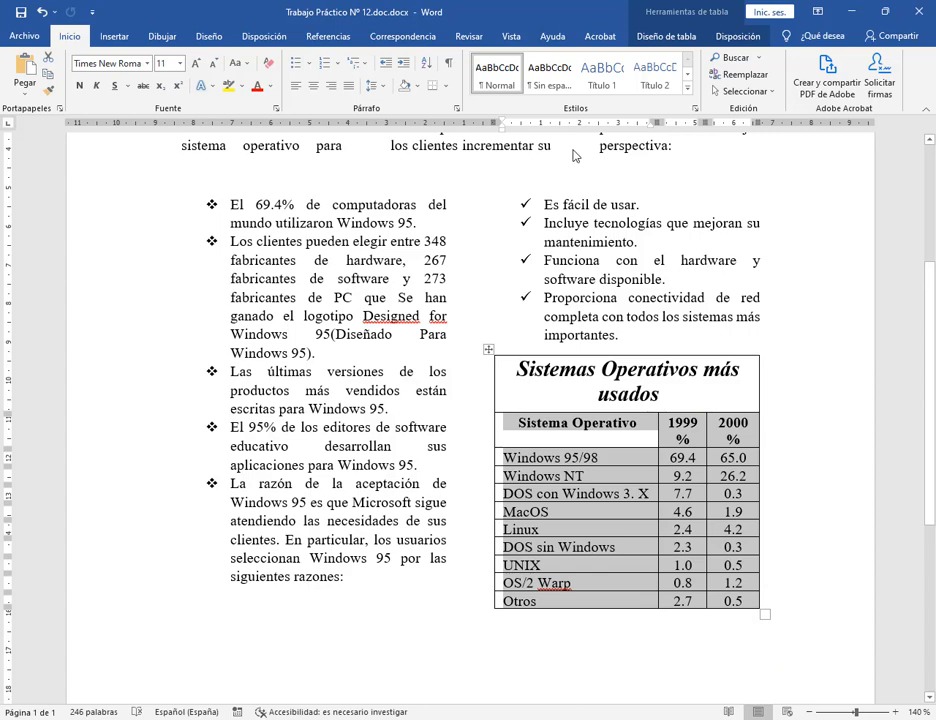
In Bordes y sombreado, use Personalizado to drop the inside vertical borders and accept.
left_click(445, 85)
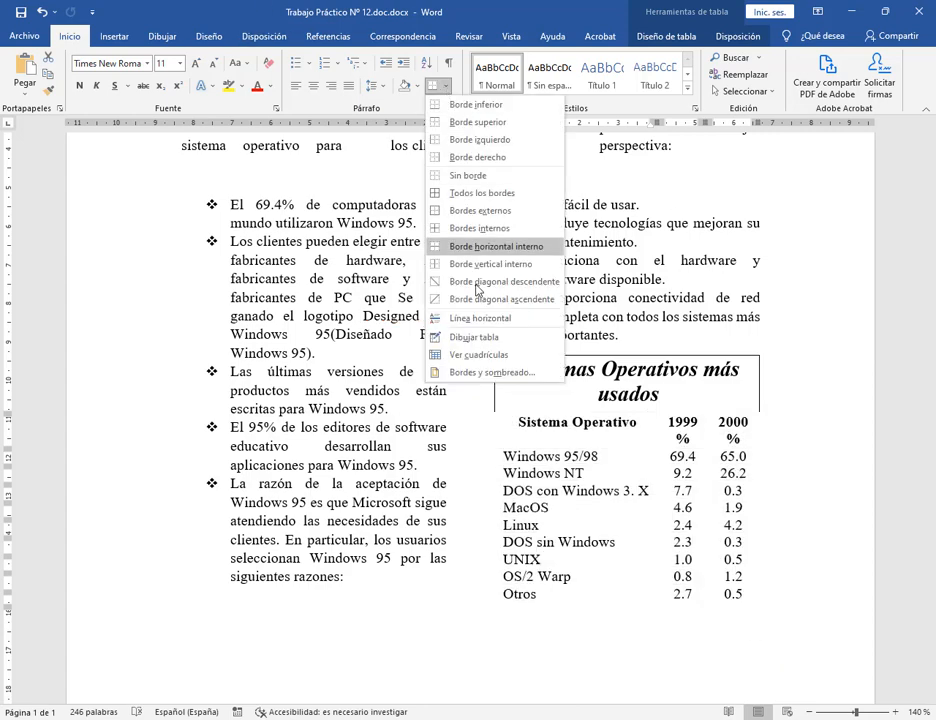
left_click(490, 374)
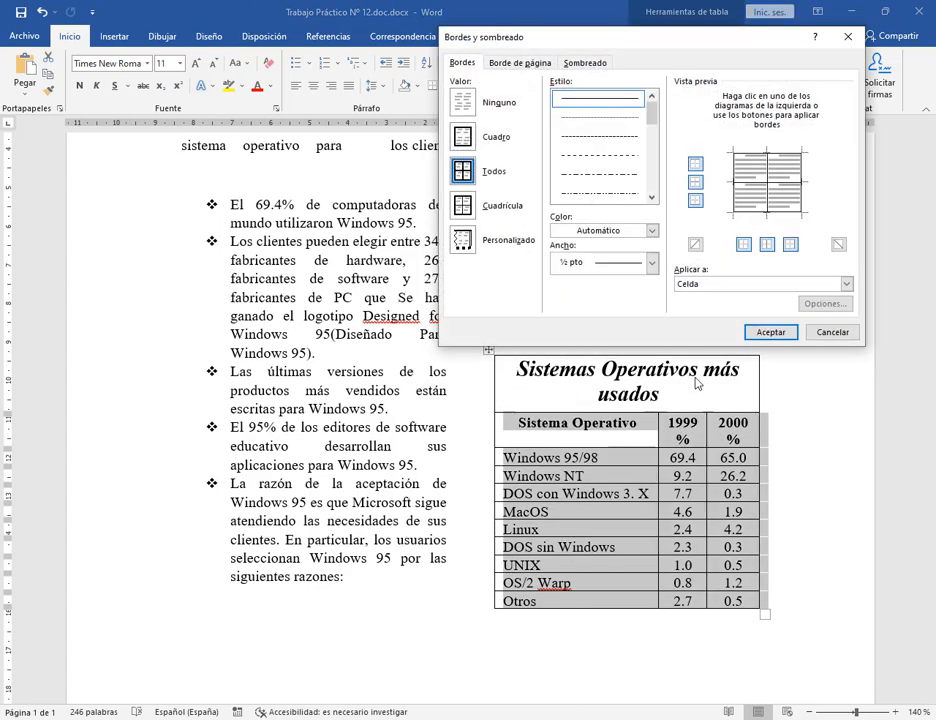
left_click(463, 243)
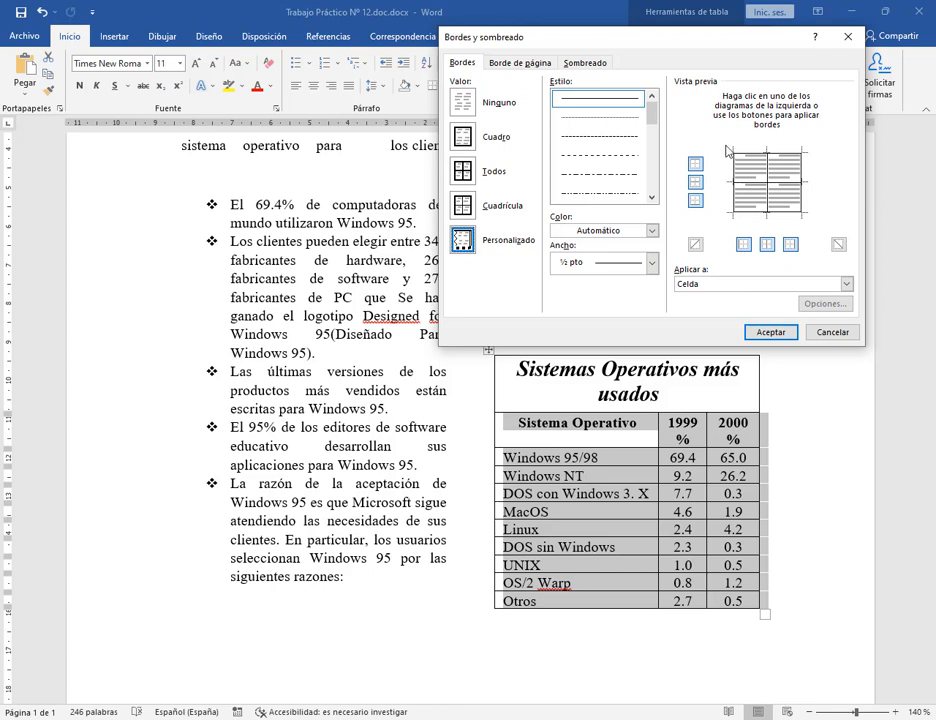
left_click_drag(727, 150, 824, 229)
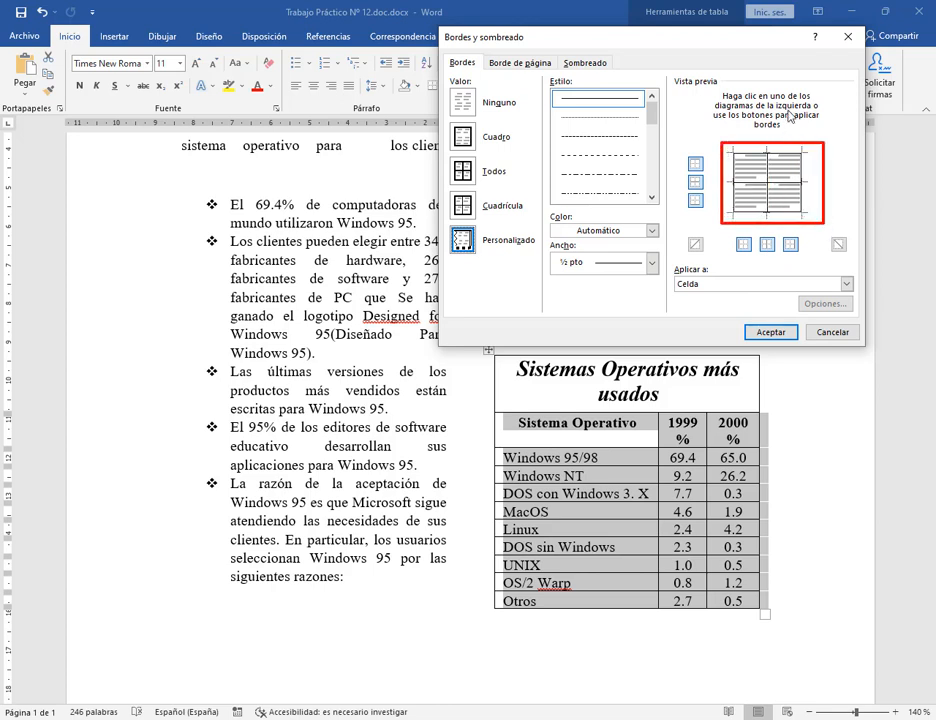
left_click_drag(789, 115, 771, 166)
left_click_drag(758, 296, 768, 250)
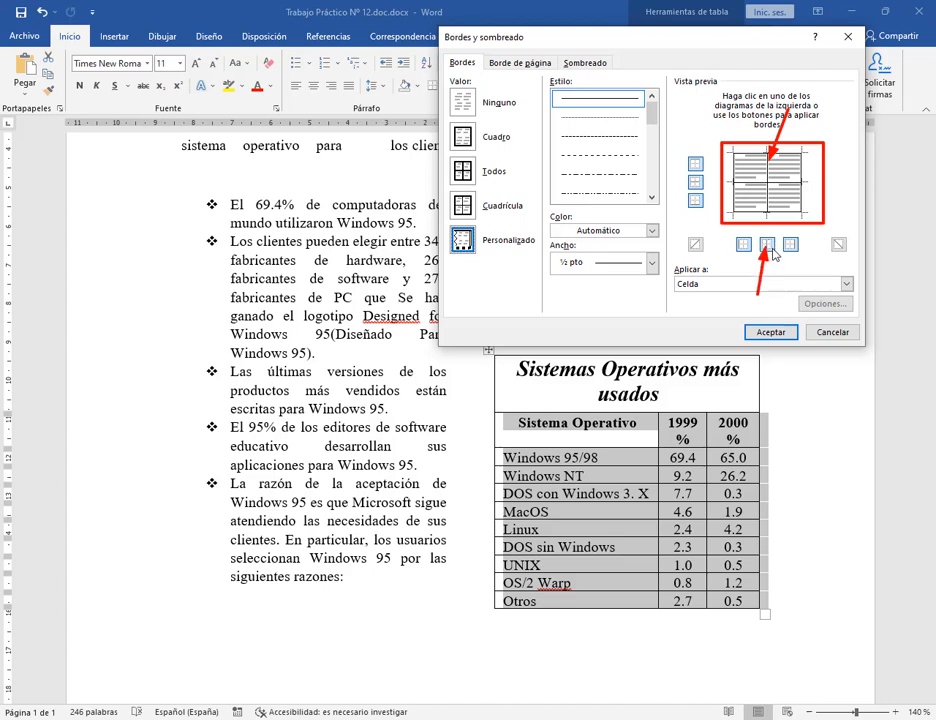
key("Escape")
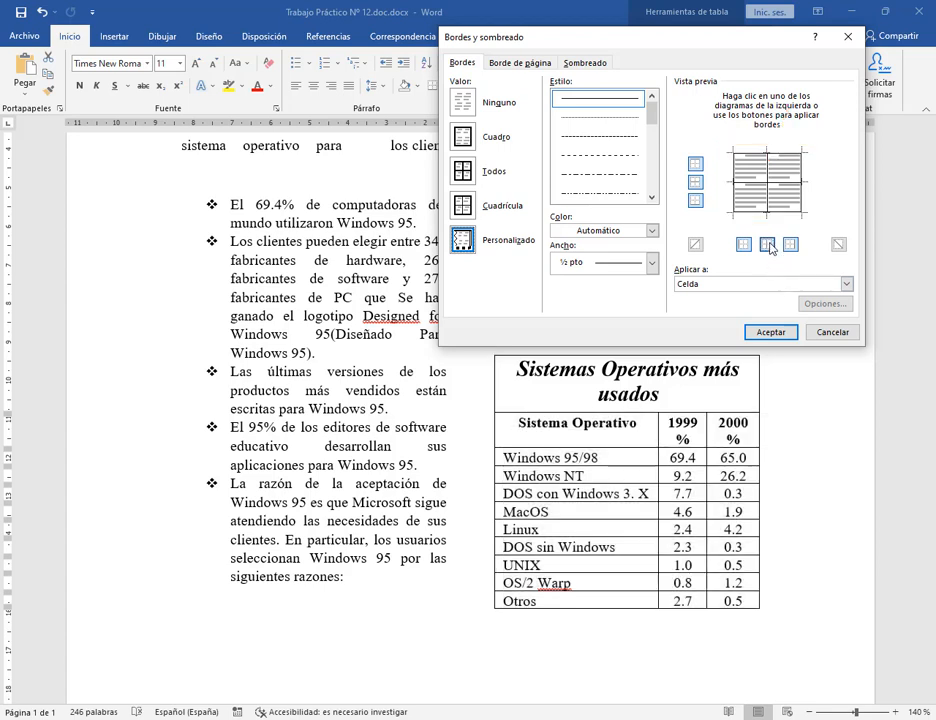
left_click(768, 245)
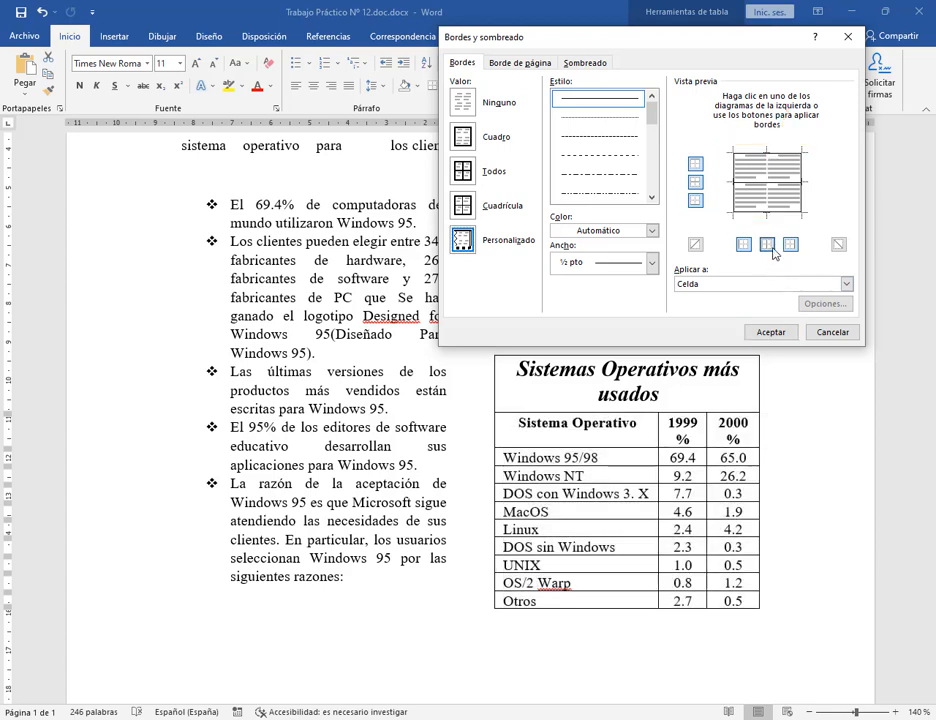
left_click(770, 332)
Turn on table gridlines from the table layout options.
left_click(764, 520)
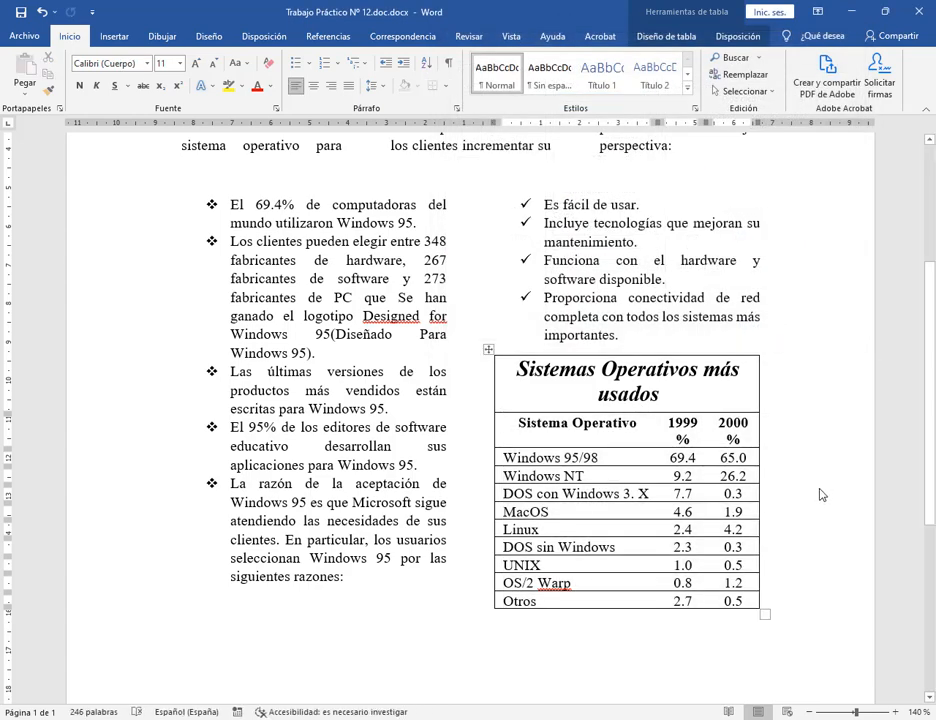
left_click(740, 37)
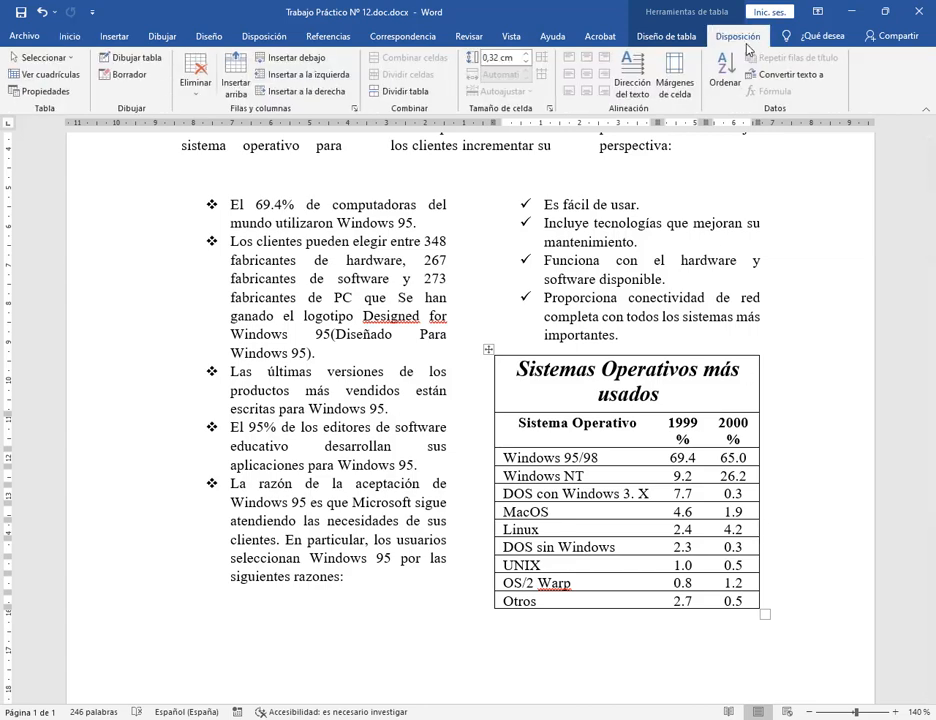
left_click(45, 74)
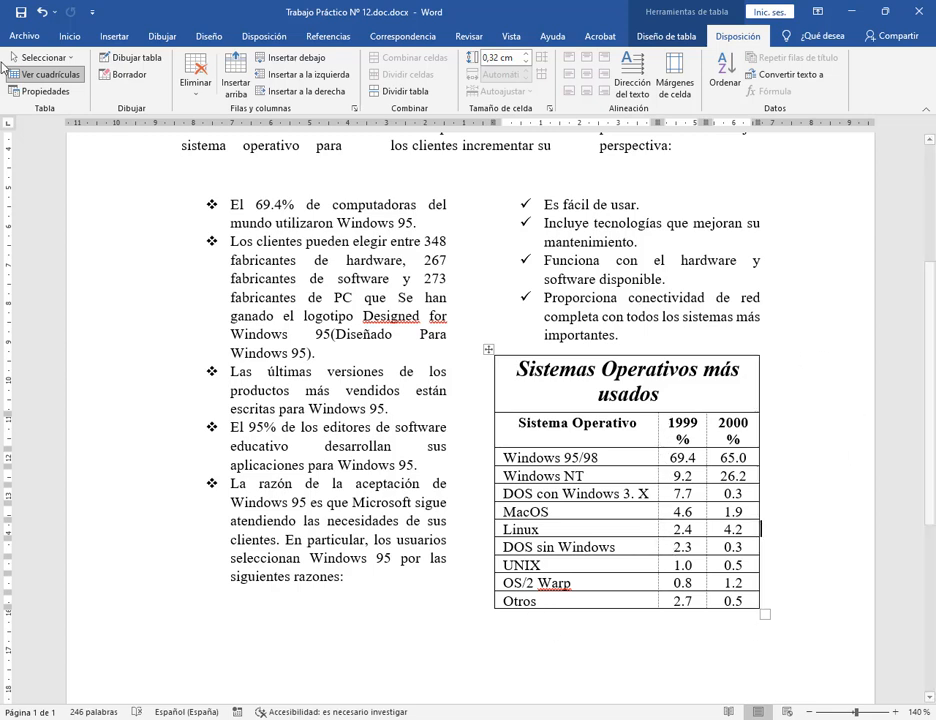
Check the page in print preview at 120% zoom, then return to editing.
left_click(25, 35)
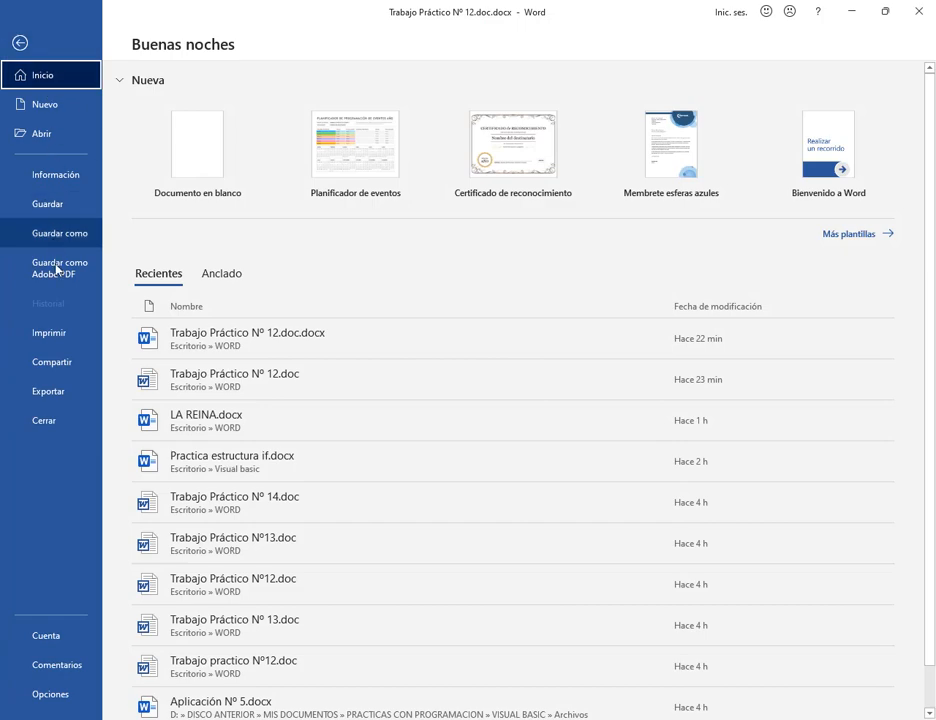
left_click(55, 332)
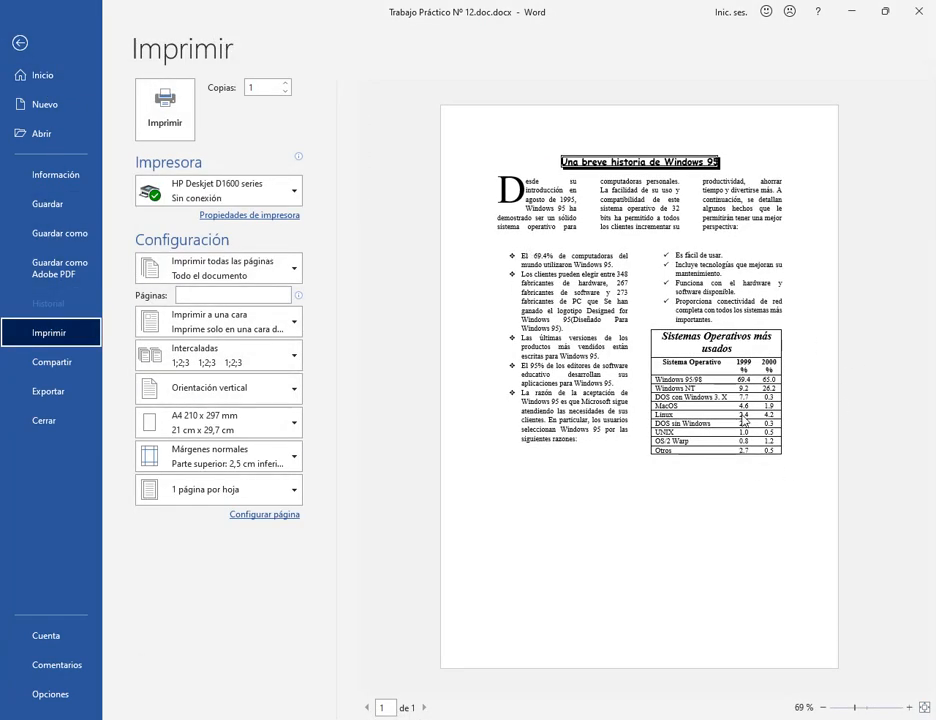
left_click(923, 708)
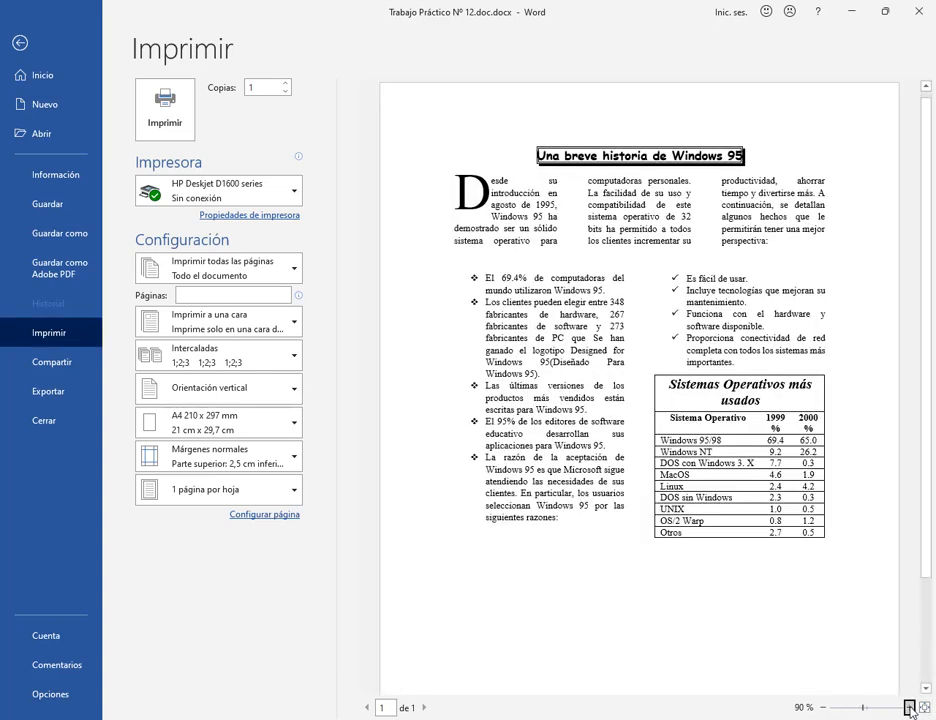
scroll(800, 590, "right", 3)
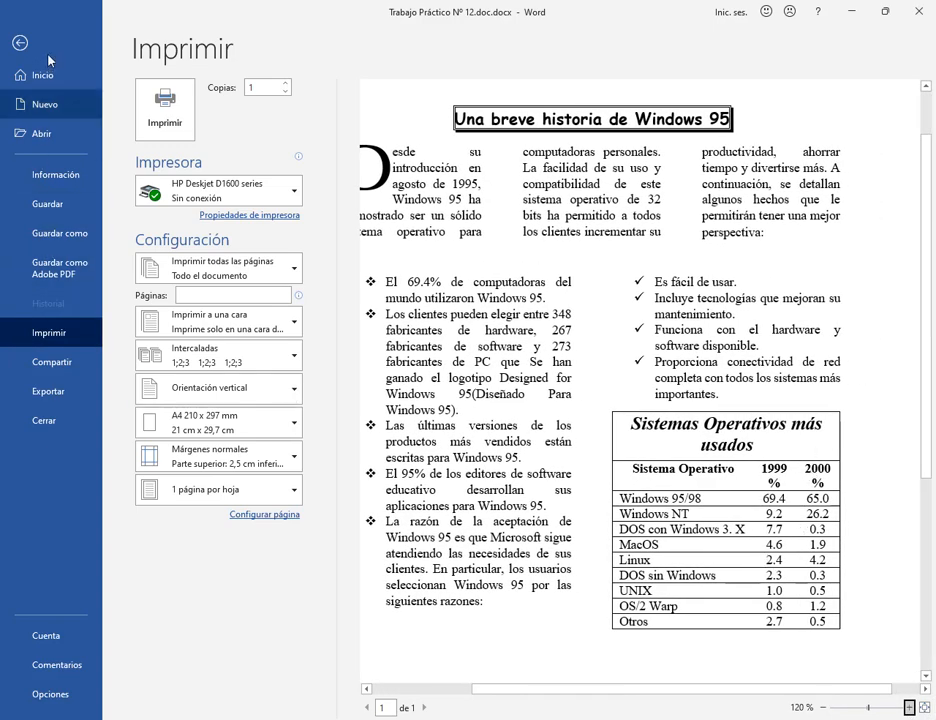
left_click(20, 42)
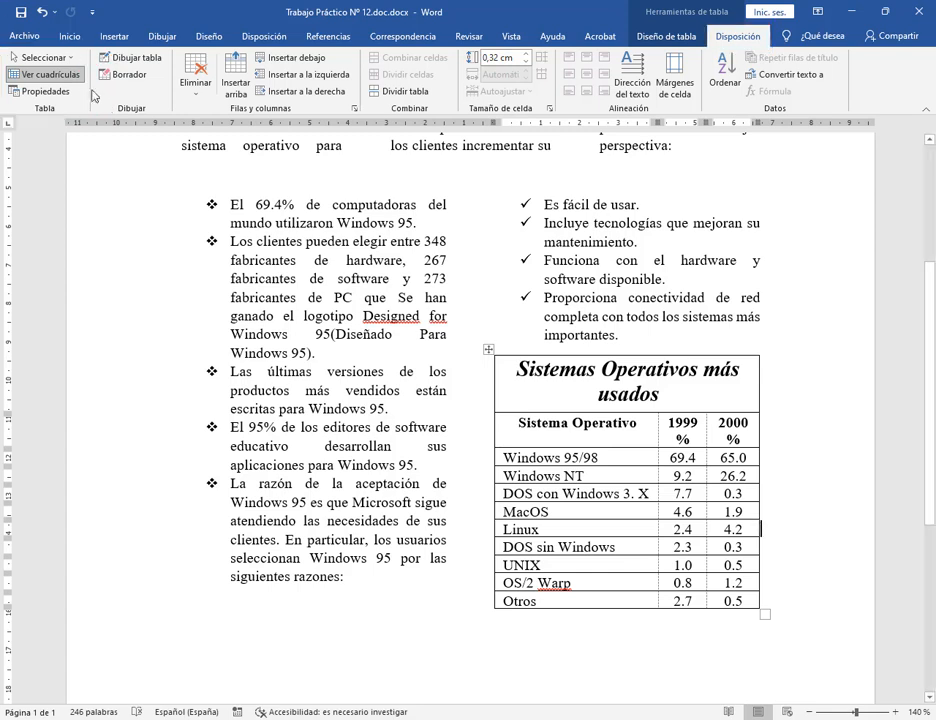
left_click(45, 74)
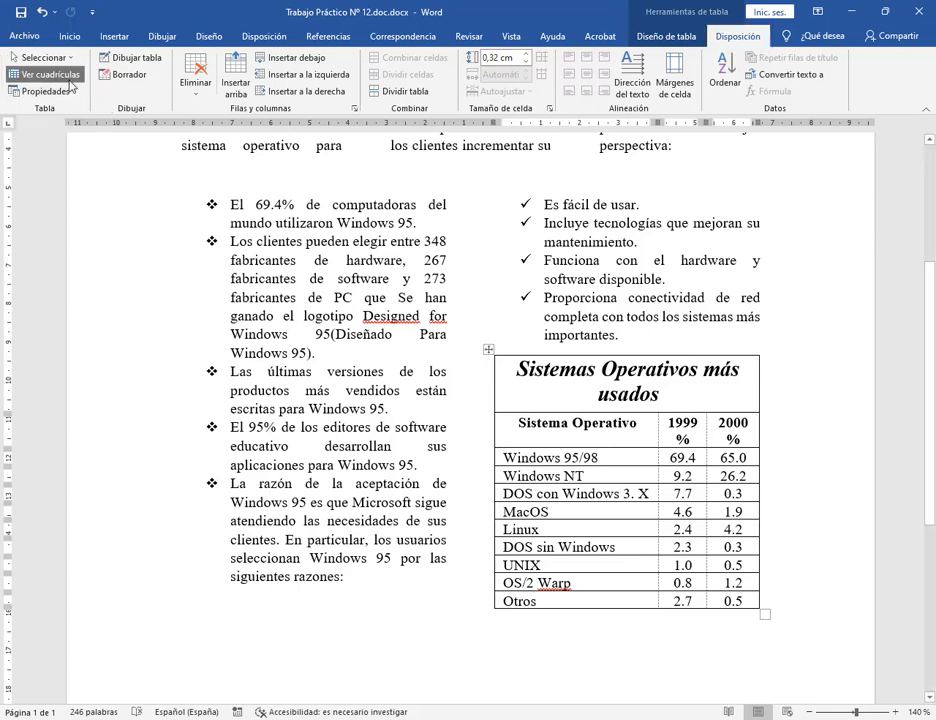
left_click(664, 458)
left_click(649, 456)
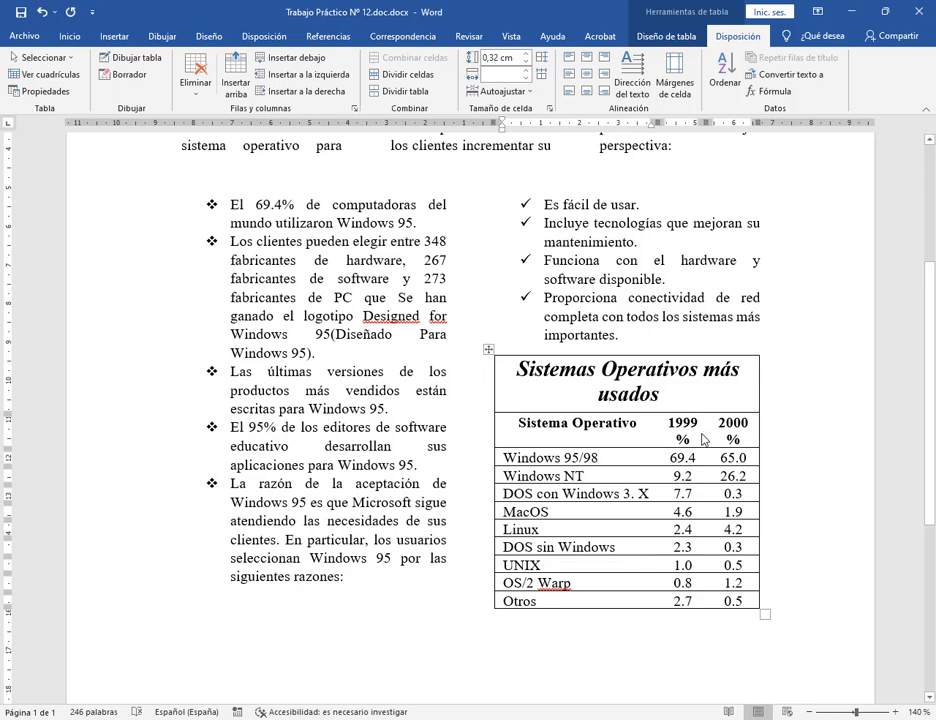
left_click(44, 74)
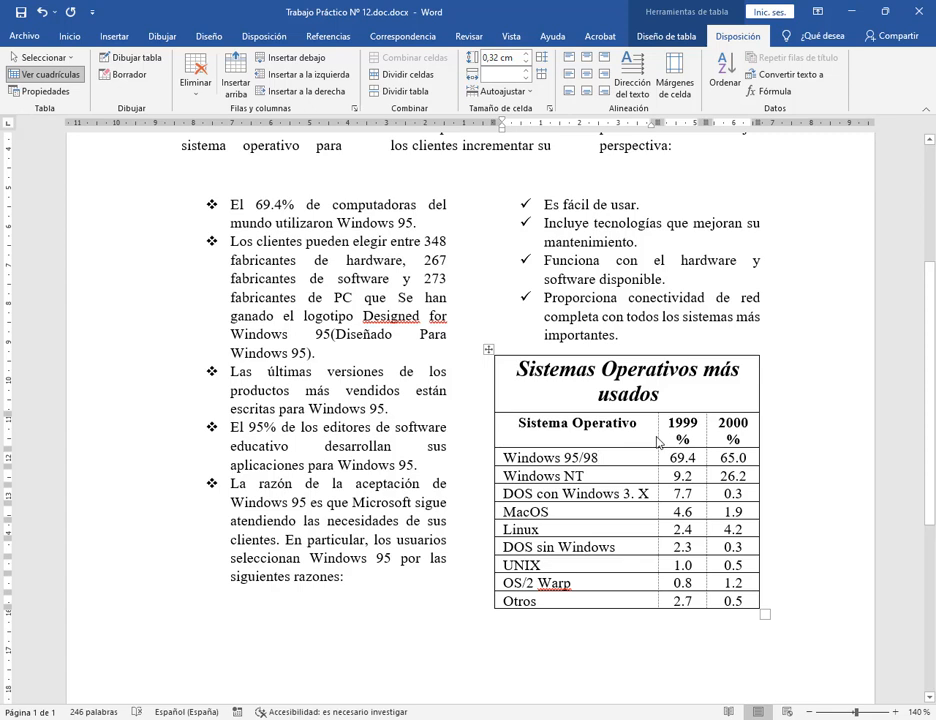
left_click_drag(660, 444, 714, 446)
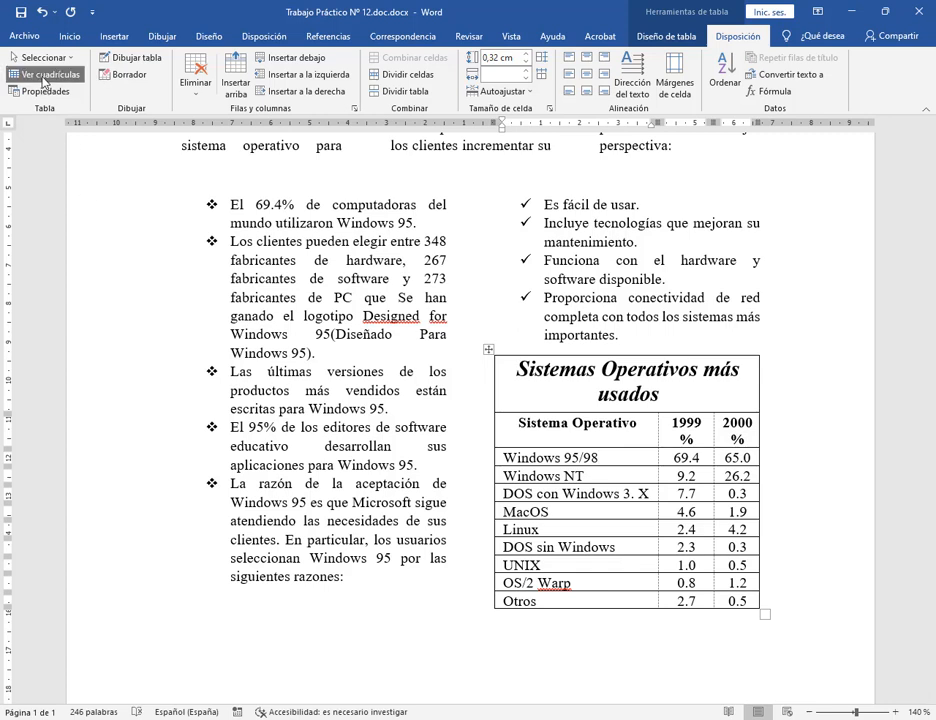
left_click(43, 81)
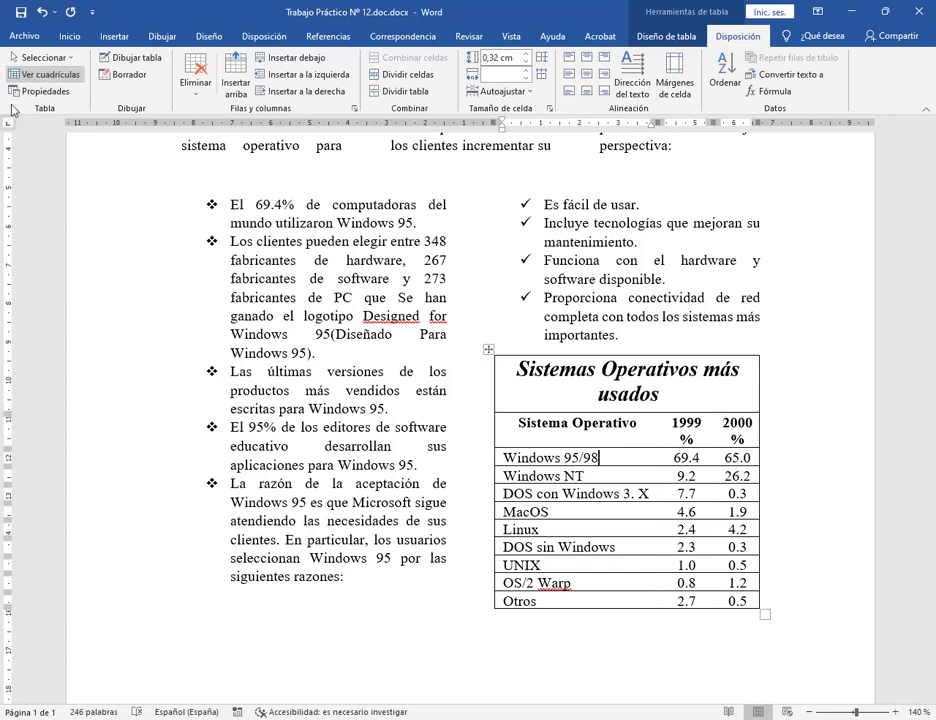
left_click(66, 76)
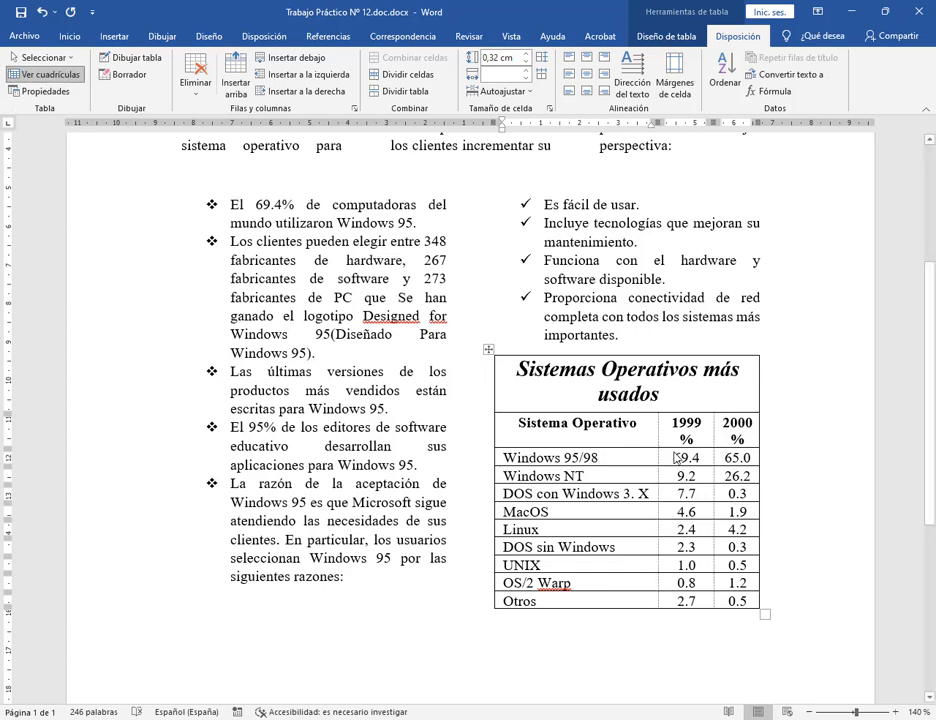
left_click(898, 712)
left_click(898, 712)
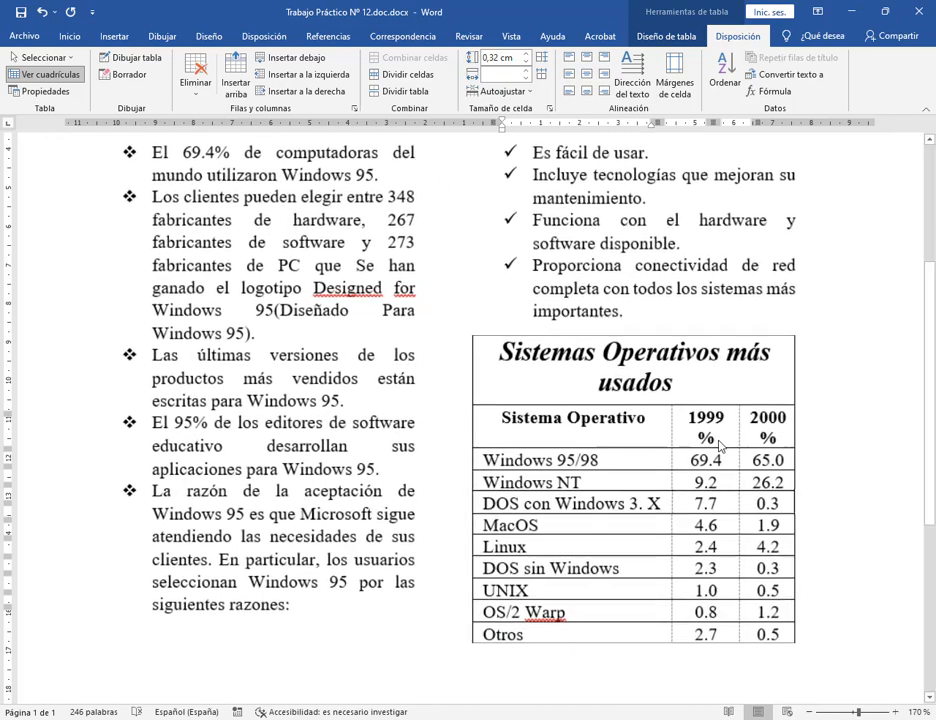
left_click(898, 712)
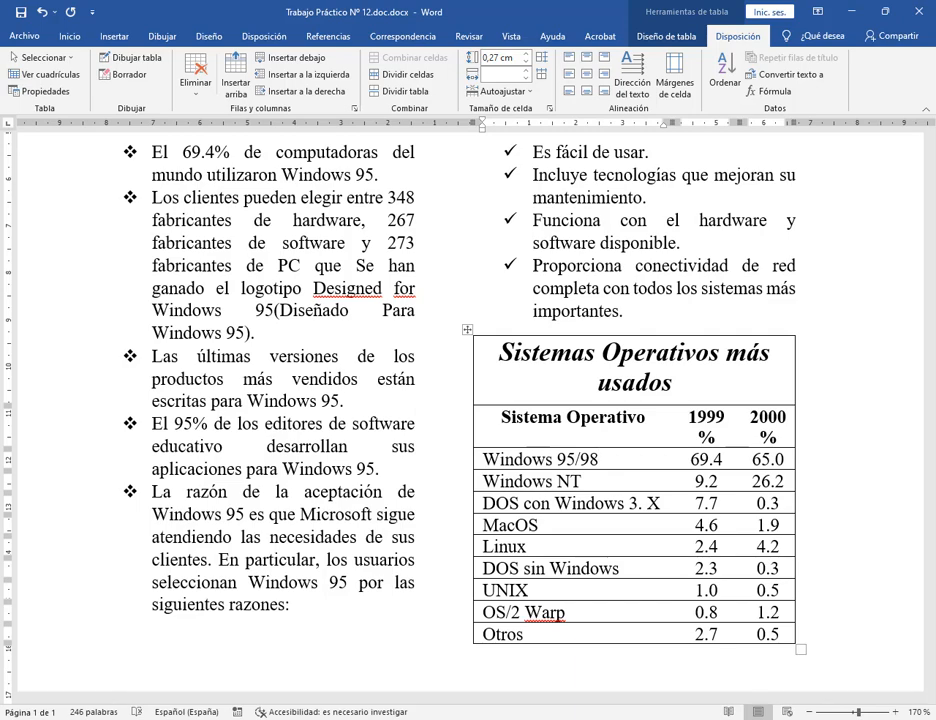
left_click(809, 711)
left_click(809, 711)
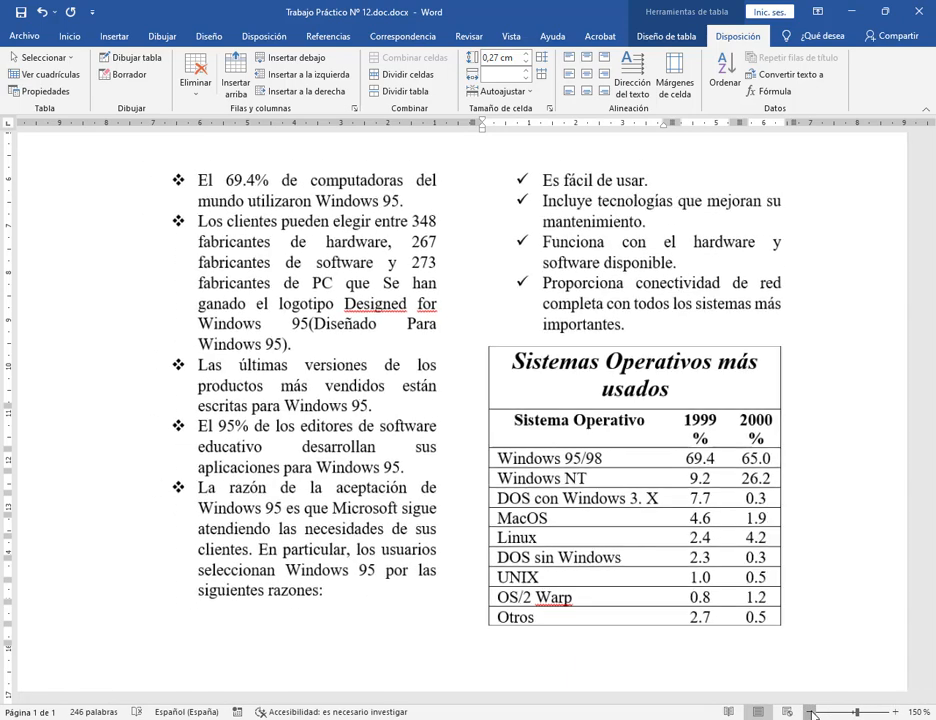
left_click(809, 711)
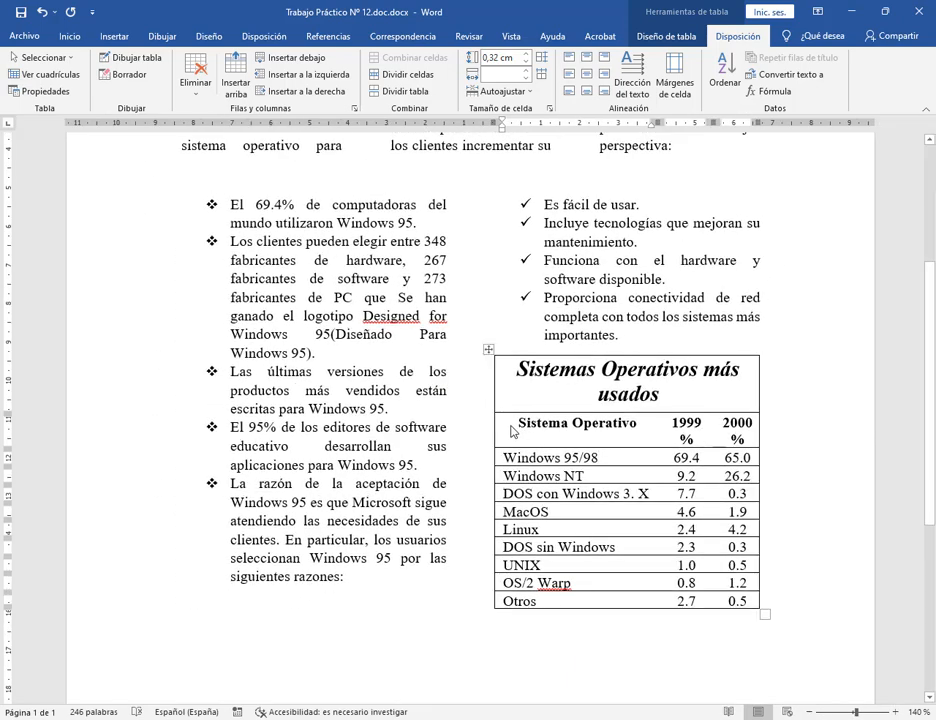
left_click_drag(512, 426, 661, 600)
Inspect the PDF's grey-banded table, then minimize Edge and return to Word's MacOS row.
left_click(341, 719)
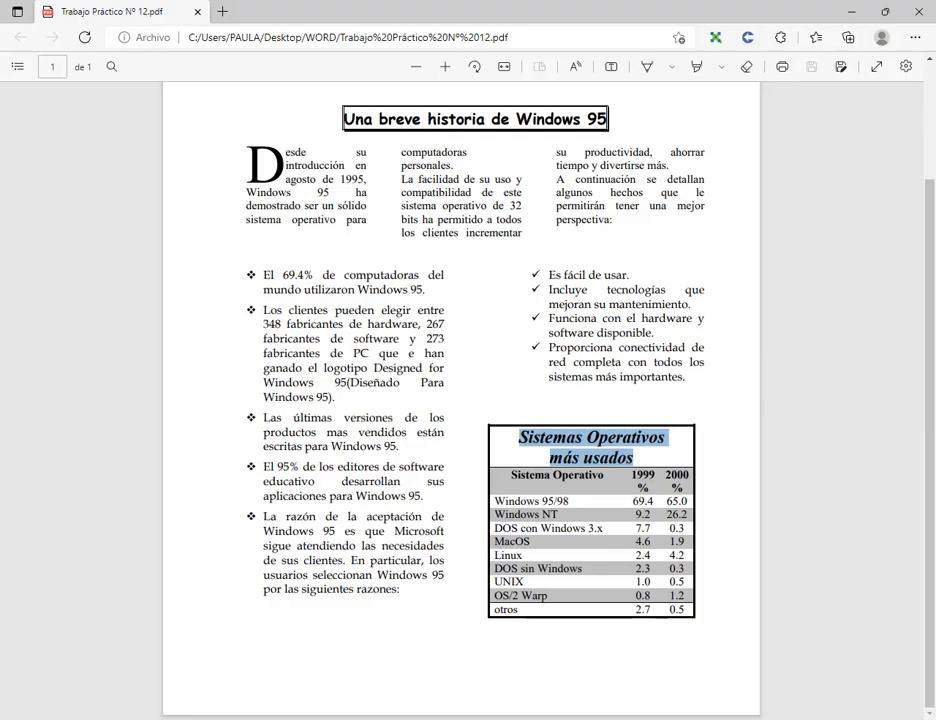
left_click(551, 441)
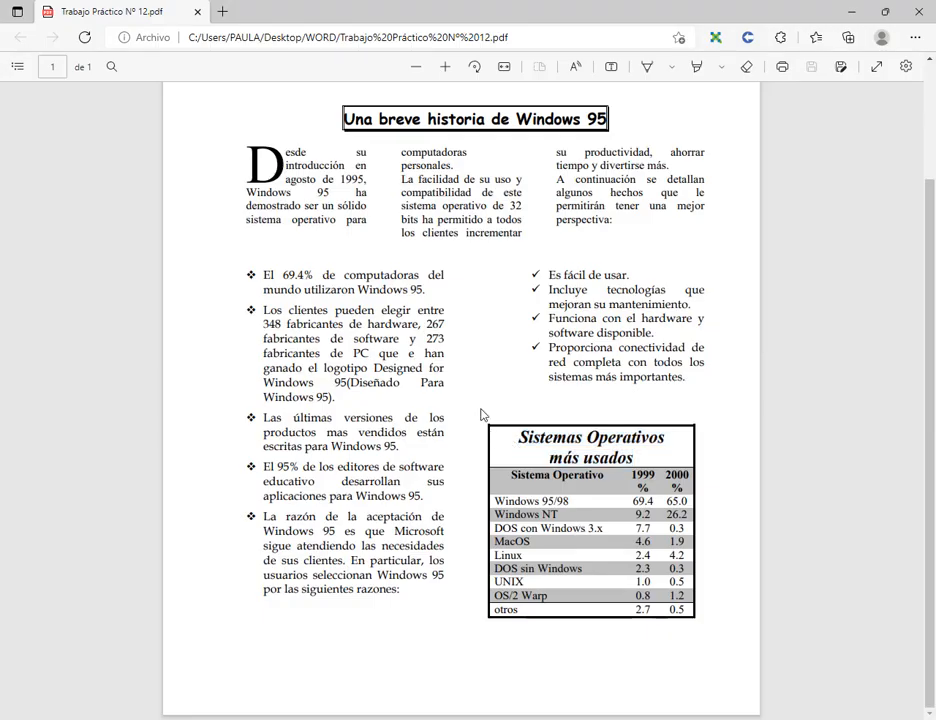
mouse_move(466, 384)
left_mouse_down()
mouse_move(498, 425)
mouse_move(503, 466)
left_mouse_up()
mouse_move(502, 670)
left_mouse_down()
mouse_move(521, 667)
mouse_move(585, 612)
left_mouse_up()
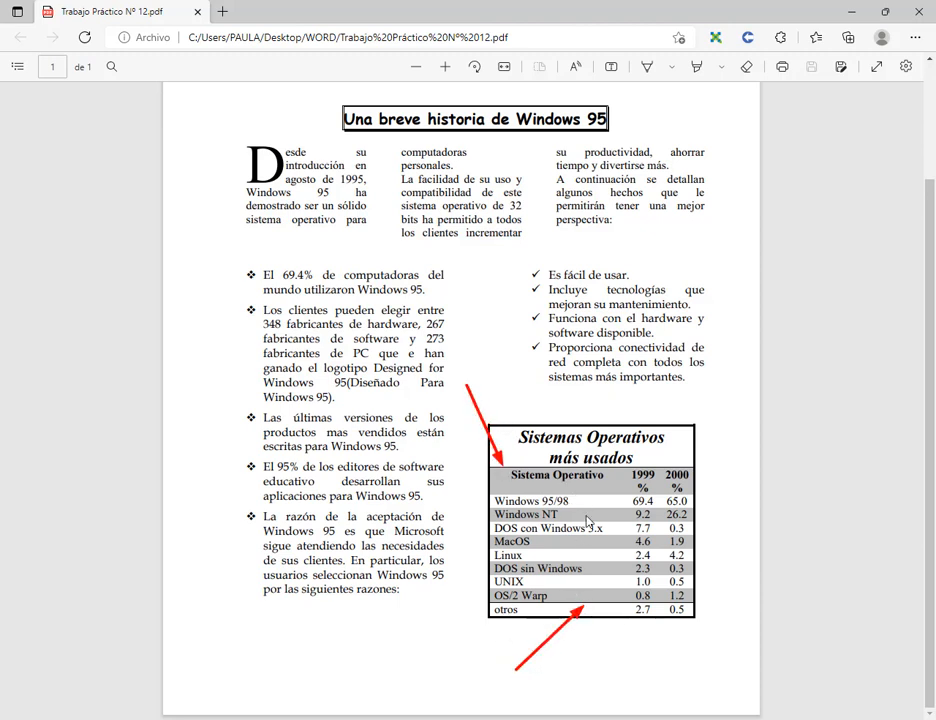
key("Escape")
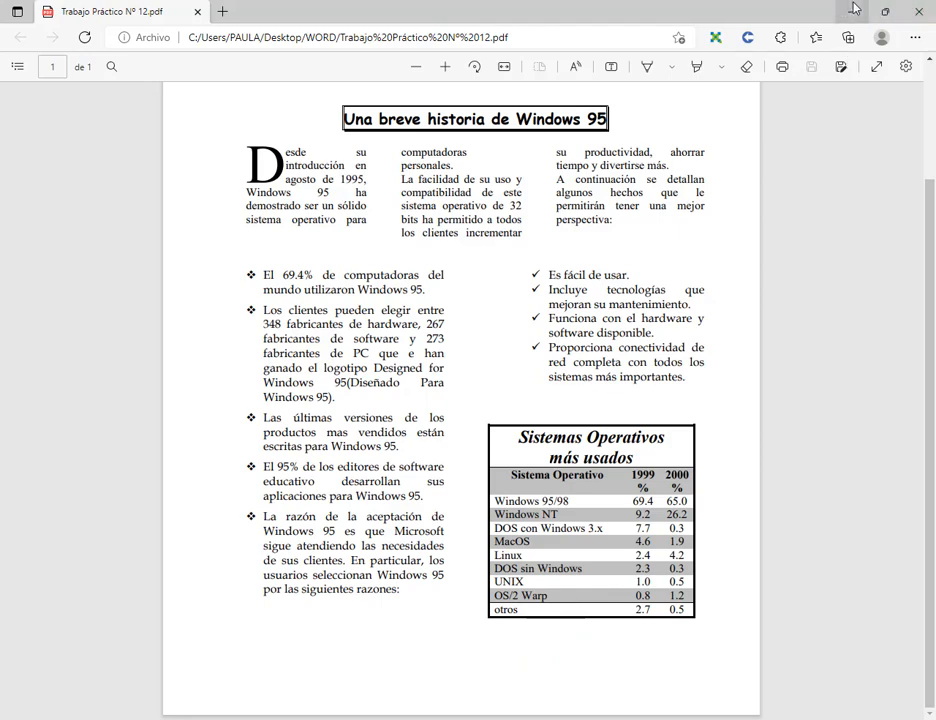
left_click(852, 11)
left_click(722, 512)
scroll(716, 514, "up", 3)
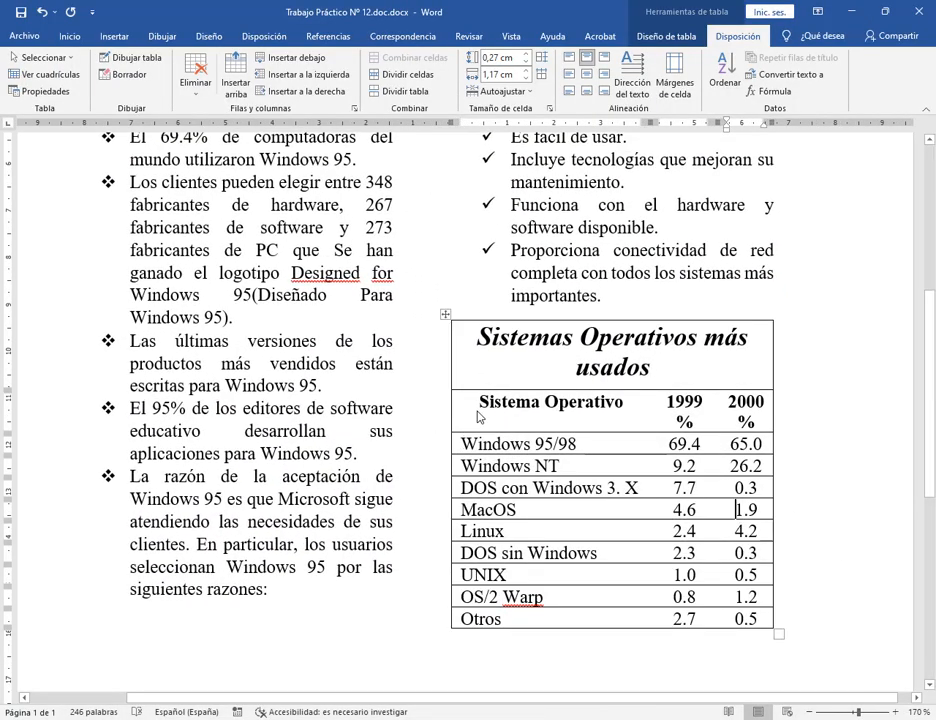
Try removing inner borders on the Windows 95/98 through UNIX rows, then undo it.
left_click(478, 402)
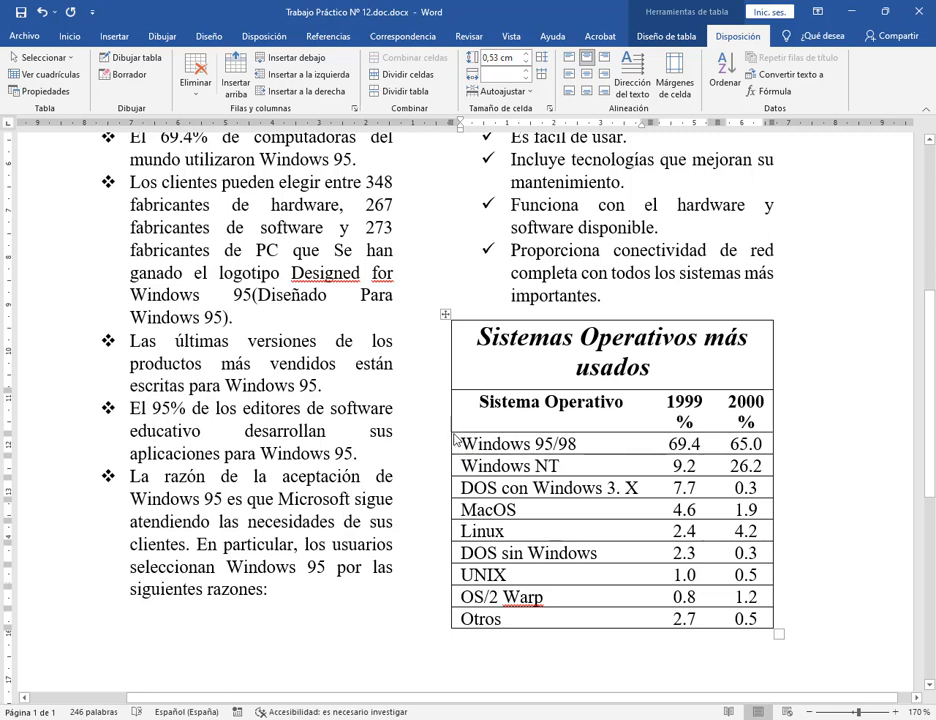
left_click_drag(455, 438, 766, 588)
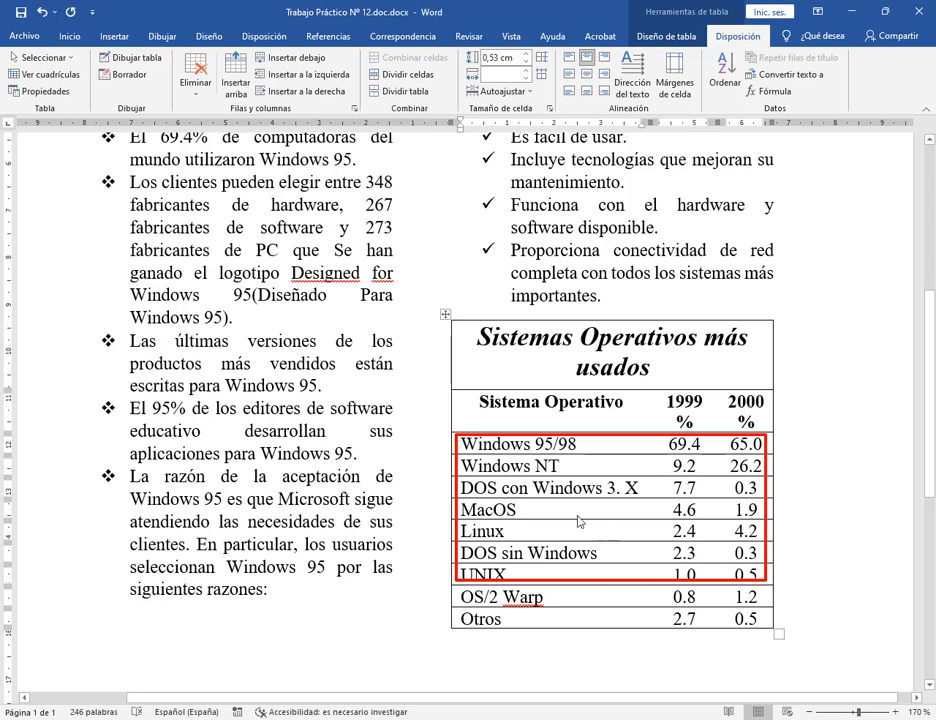
key("Escape")
left_click_drag(464, 447, 742, 576)
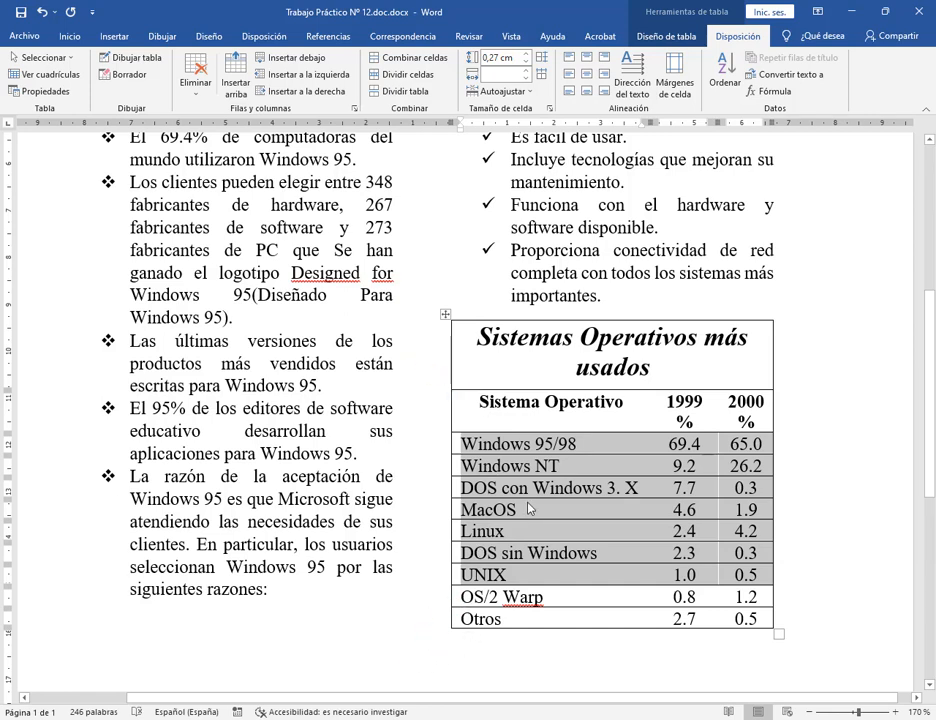
left_click(66, 35)
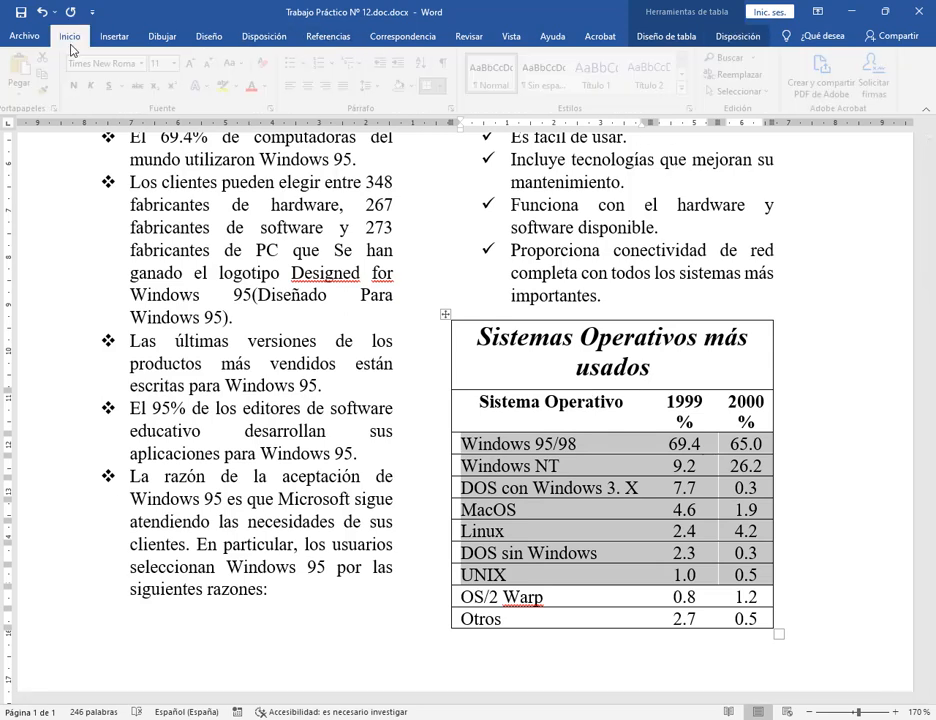
left_click(440, 87)
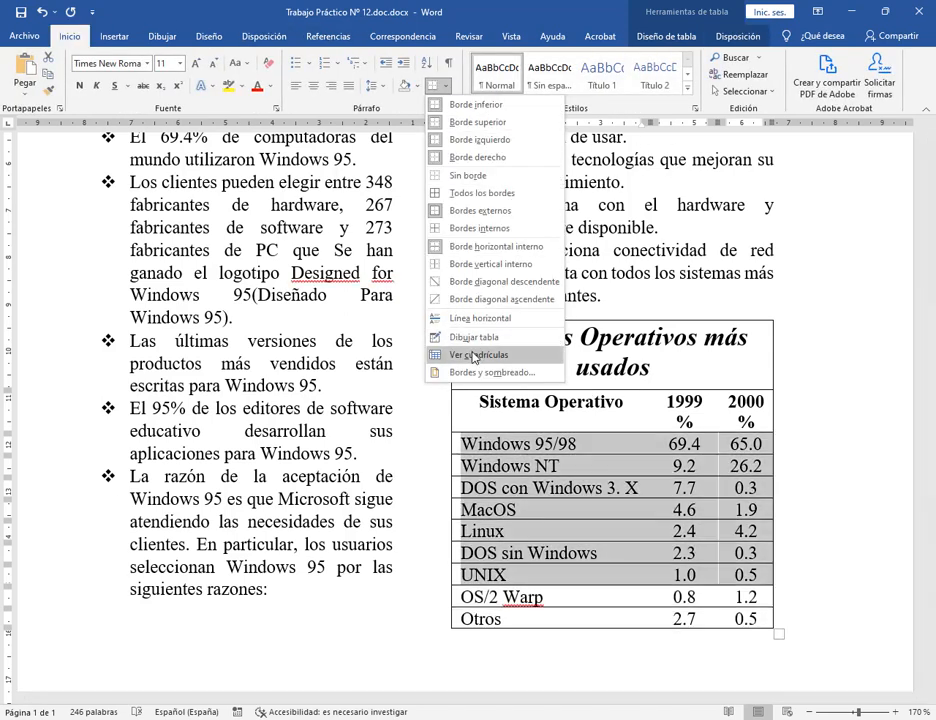
left_click(488, 372)
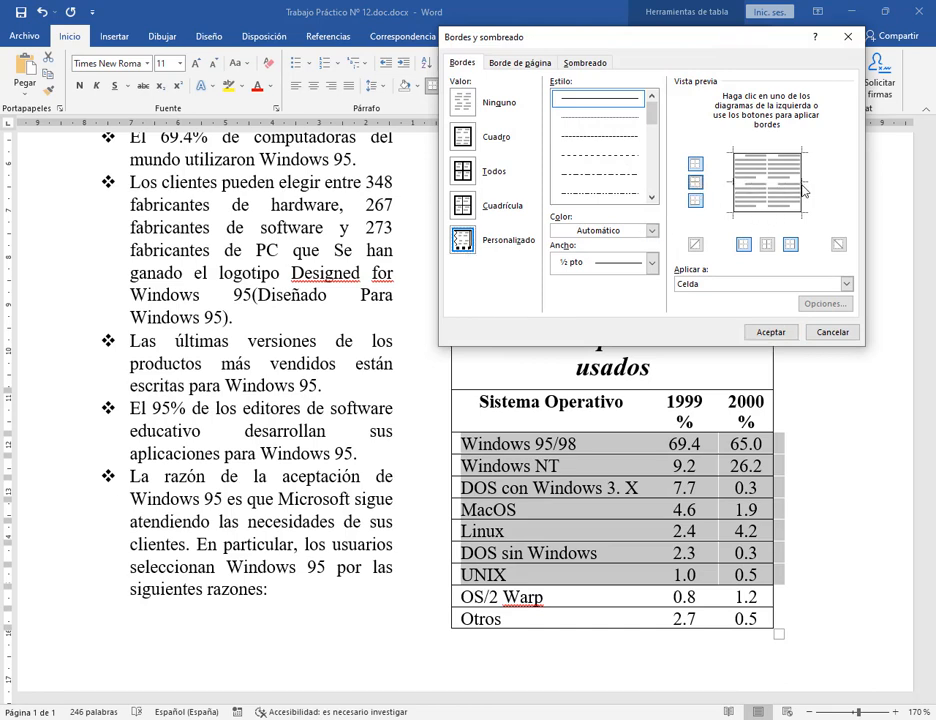
left_click(775, 331)
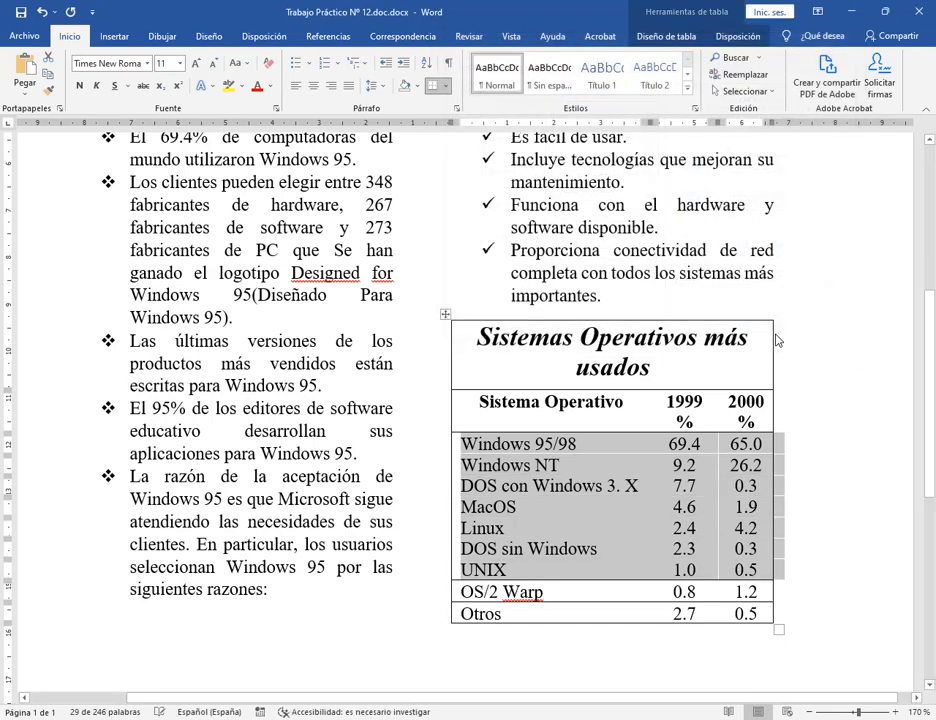
left_click(615, 550)
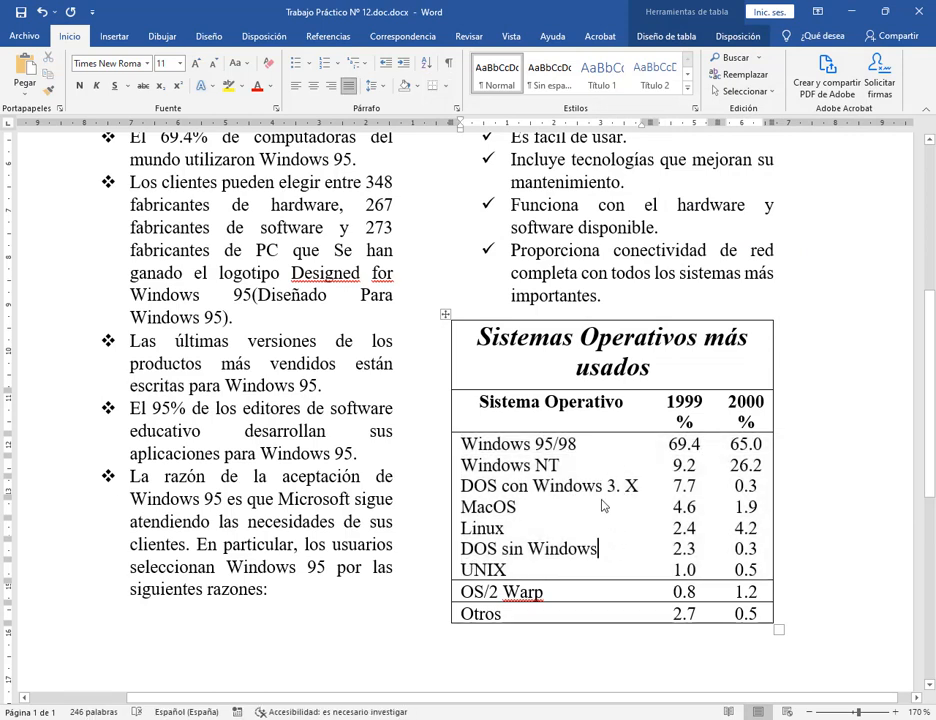
key("ctrl+z")
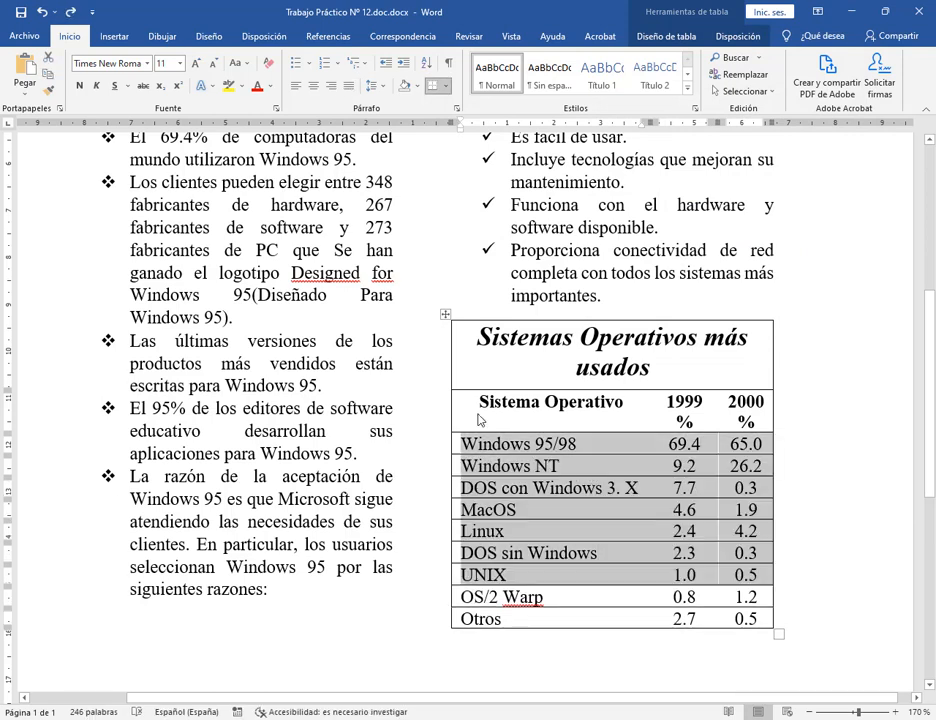
Remove the inner borders from the header through OS/2 Warp rows via Bordes y sombreado.
left_click_drag(480, 420, 746, 612)
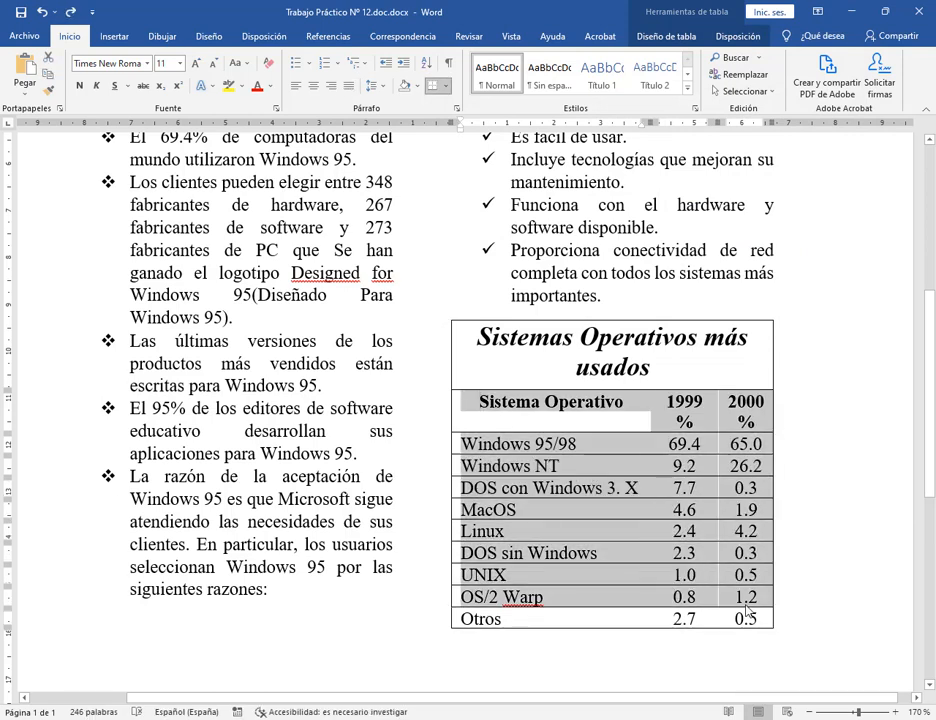
left_click(445, 85)
left_click(478, 465)
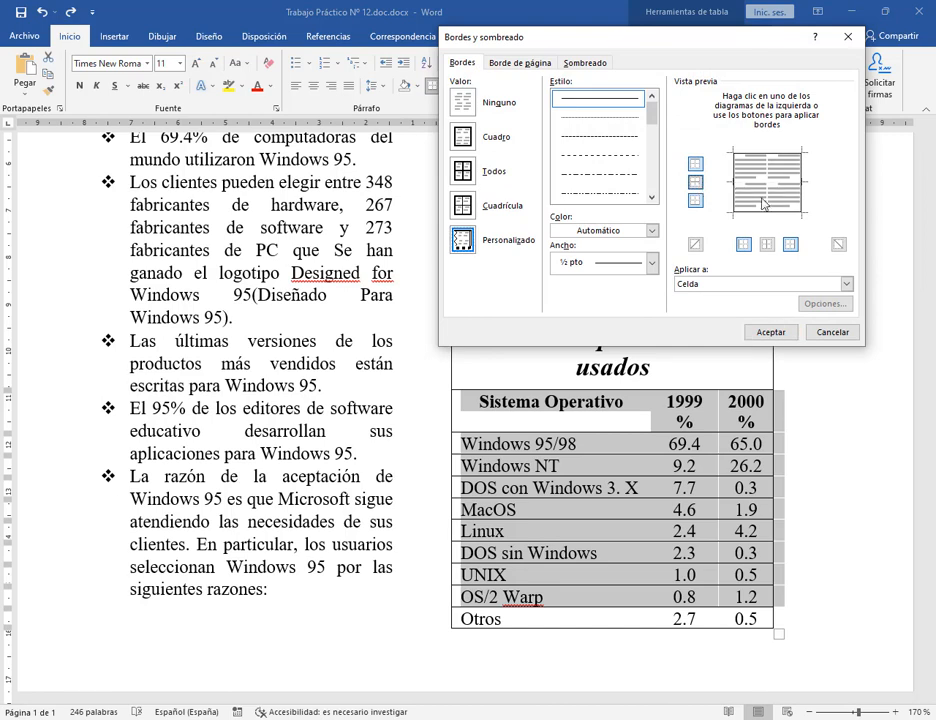
left_click(771, 331)
left_click(507, 568)
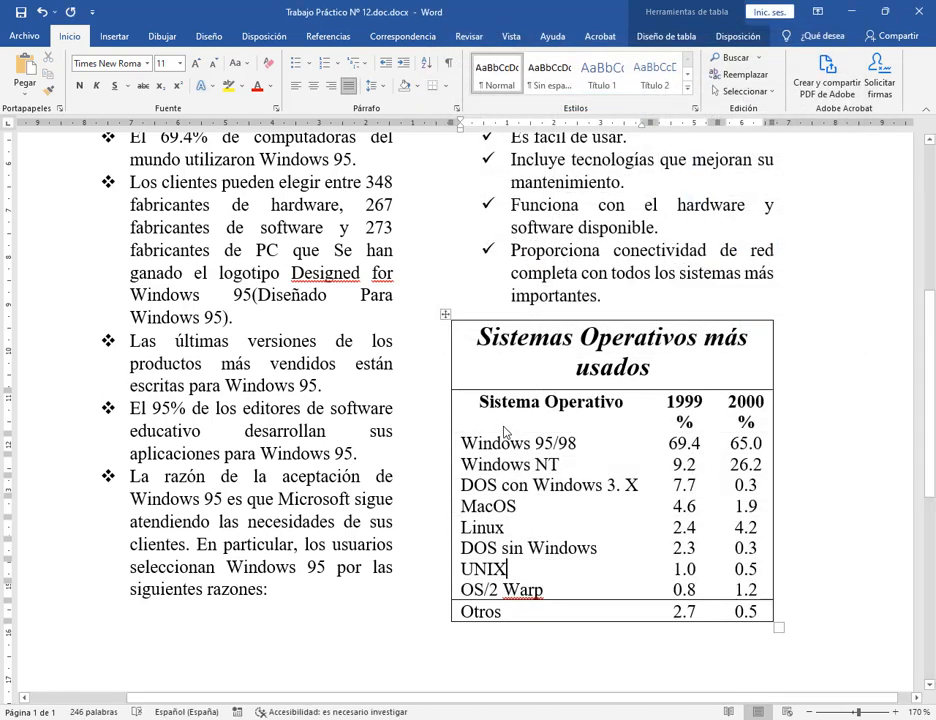
left_click_drag(481, 404, 712, 405)
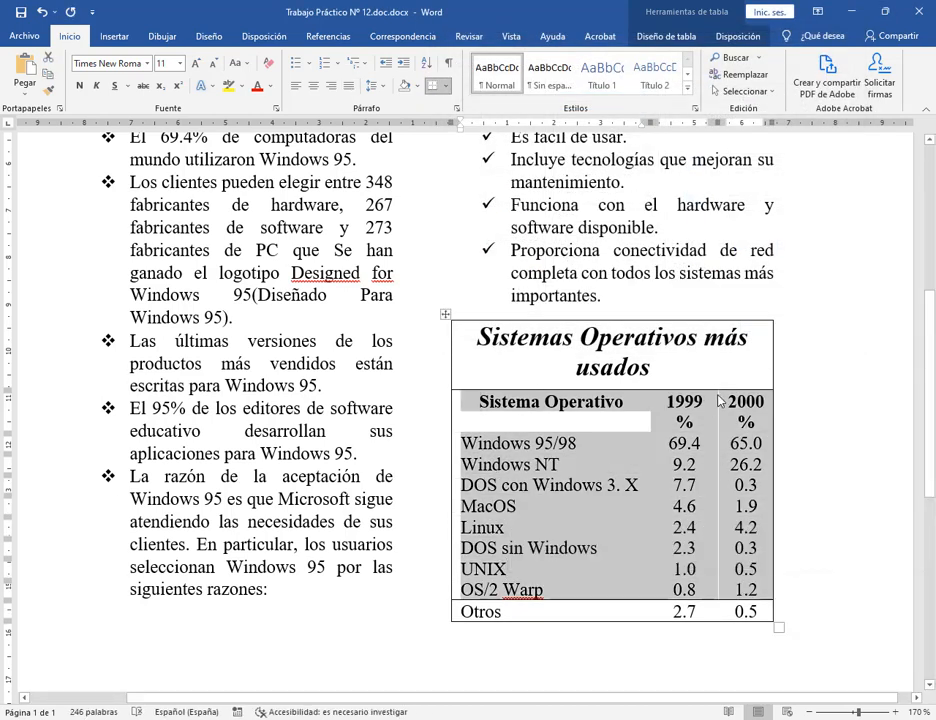
After checking the PDF, shade the table's header row light grey.
left_click(548, 401)
left_click(477, 401)
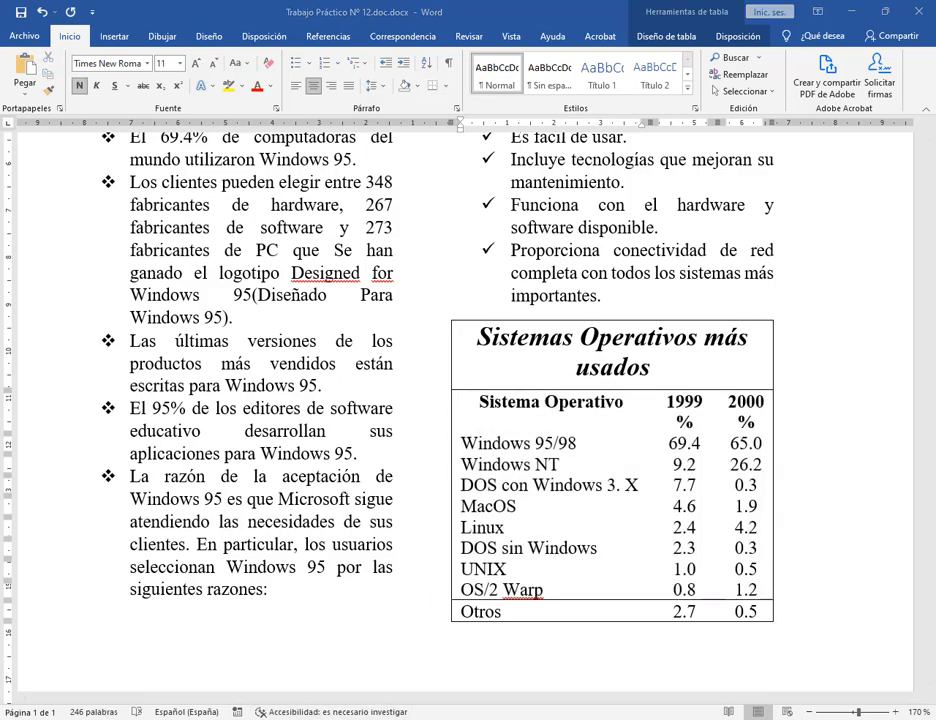
key("alt+Tab")
key("alt+Tab")
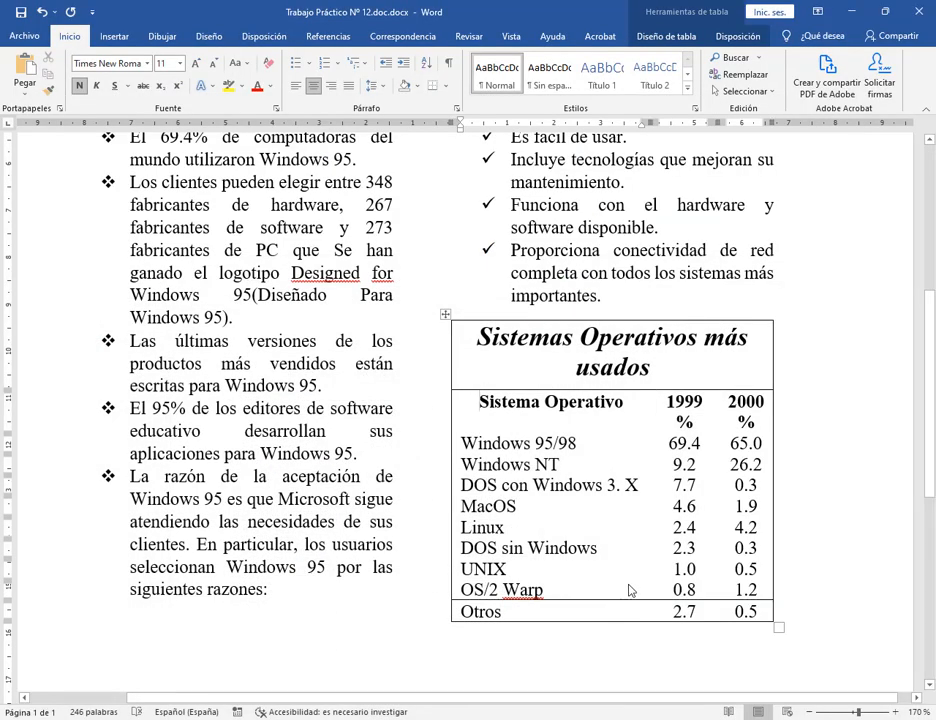
key("alt+Tab")
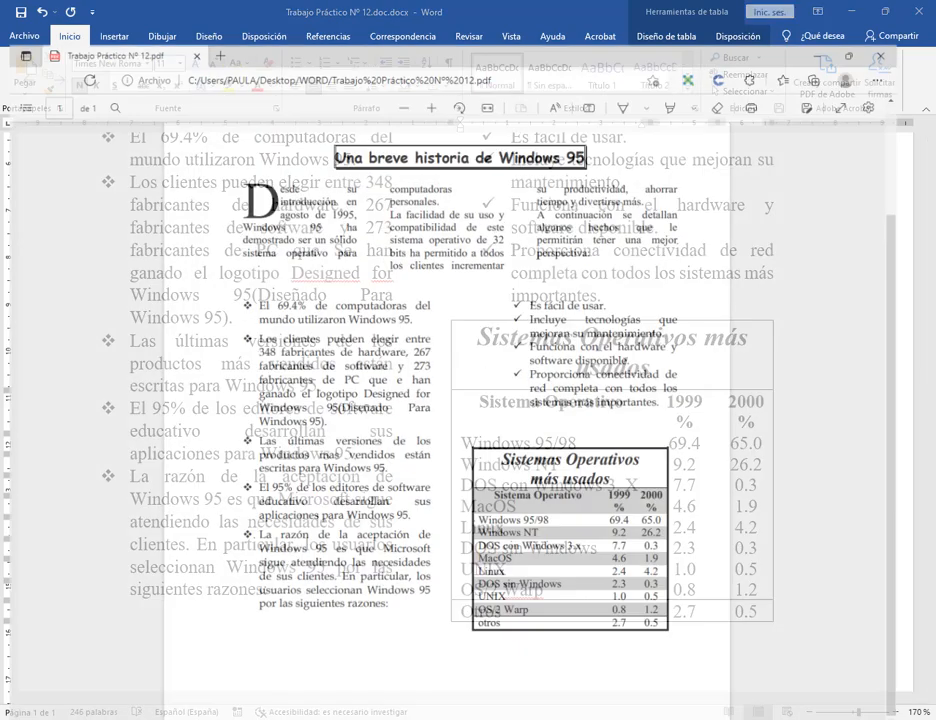
key("alt+Tab")
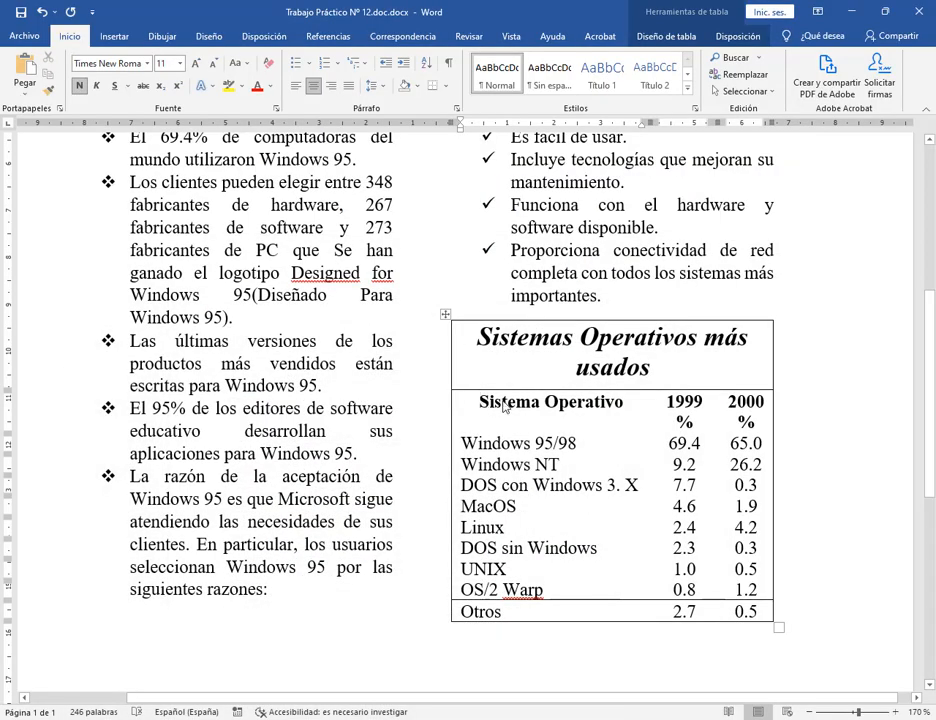
left_click_drag(480, 402, 760, 412)
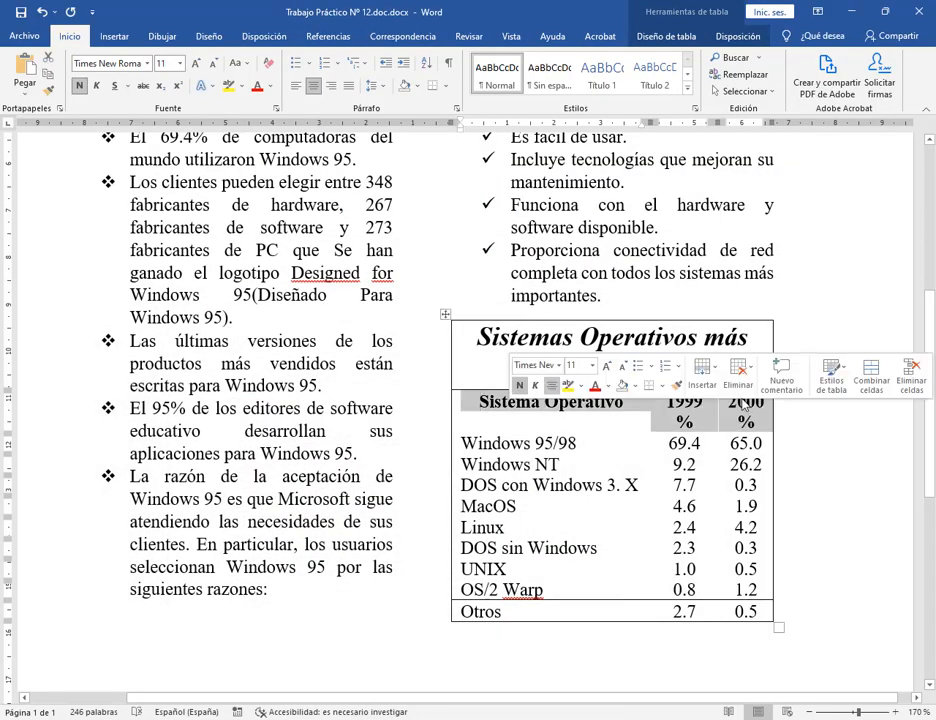
left_click(418, 87)
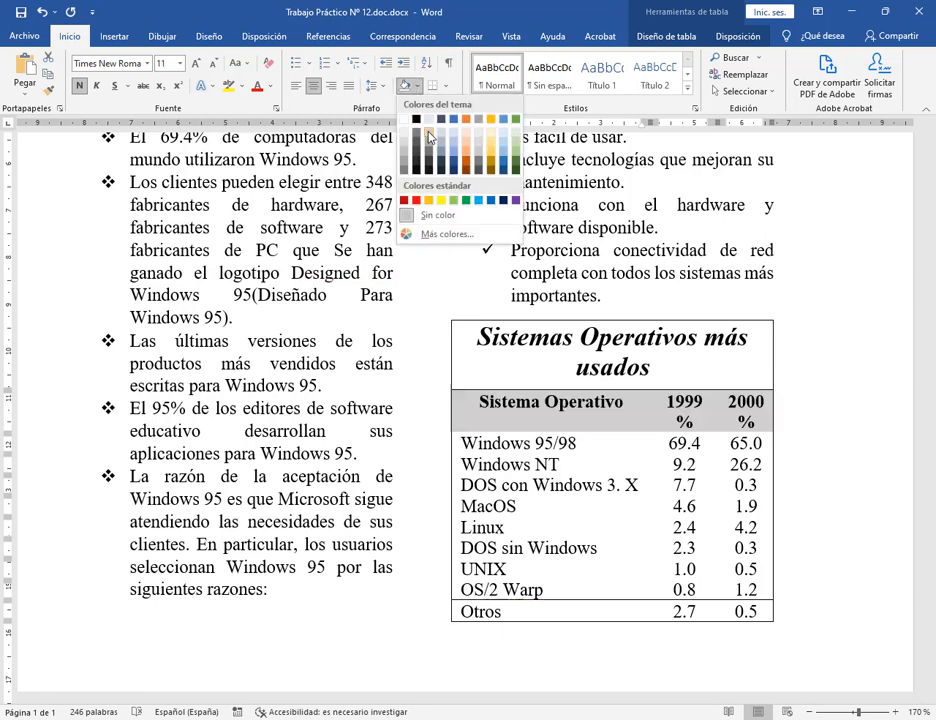
left_click(429, 137)
Shade the Windows NT, MacOS, DOS sin Windows and OS/2 Warp rows grey.
left_click_drag(466, 463, 751, 461)
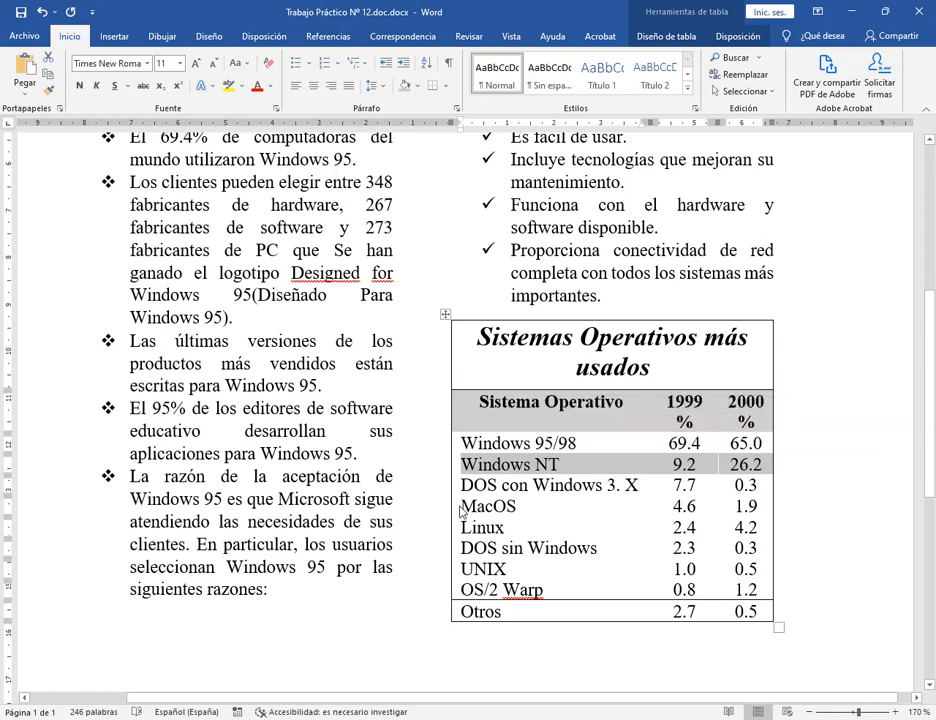
left_click_drag(465, 507, 750, 507)
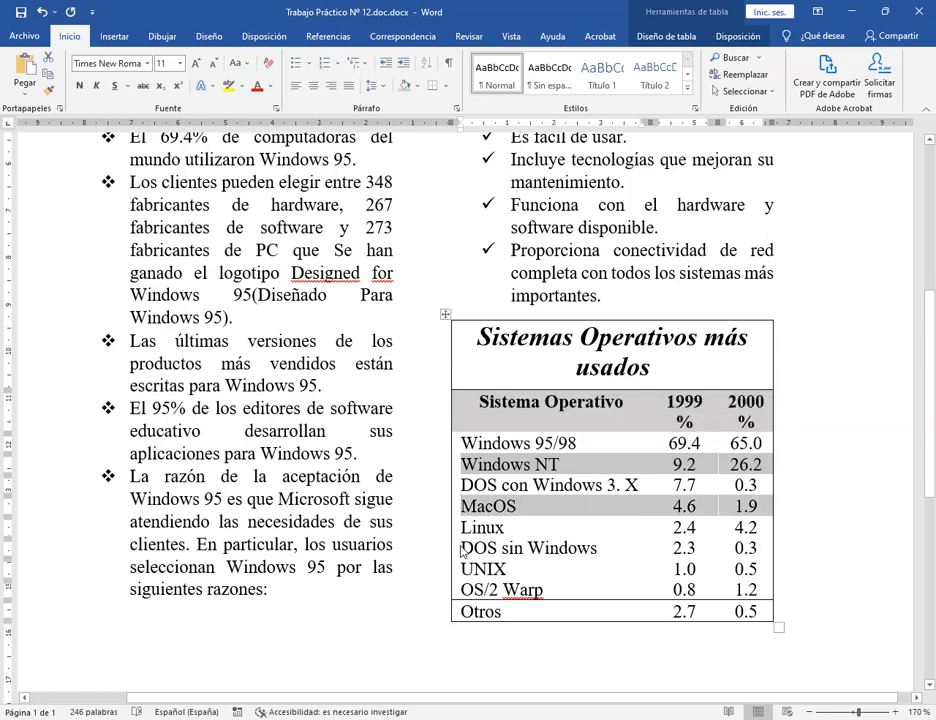
left_click_drag(465, 550, 769, 553)
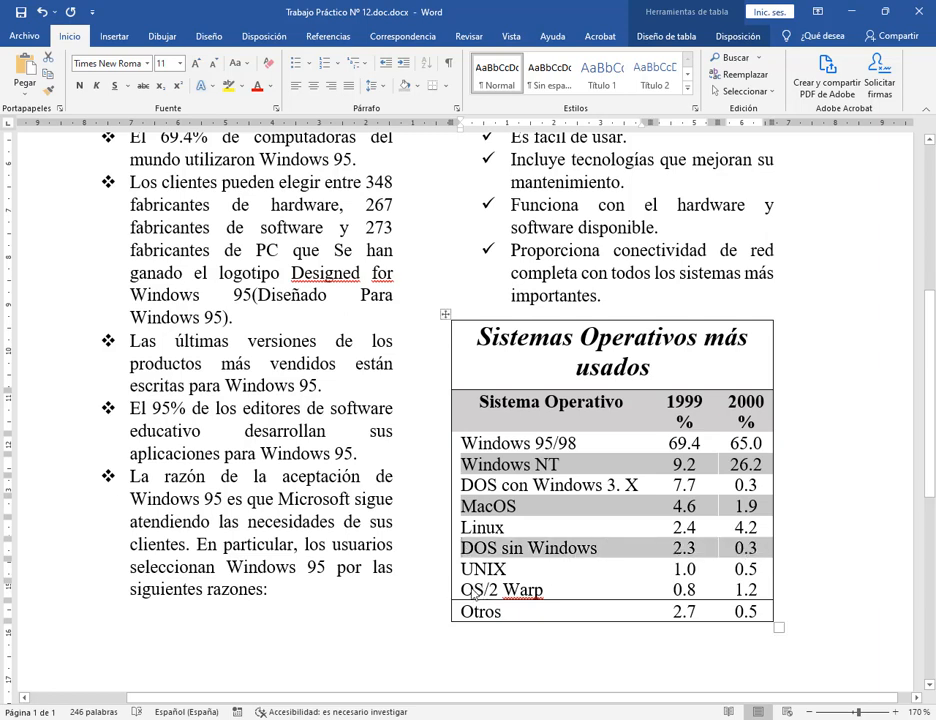
left_click_drag(465, 593, 770, 594)
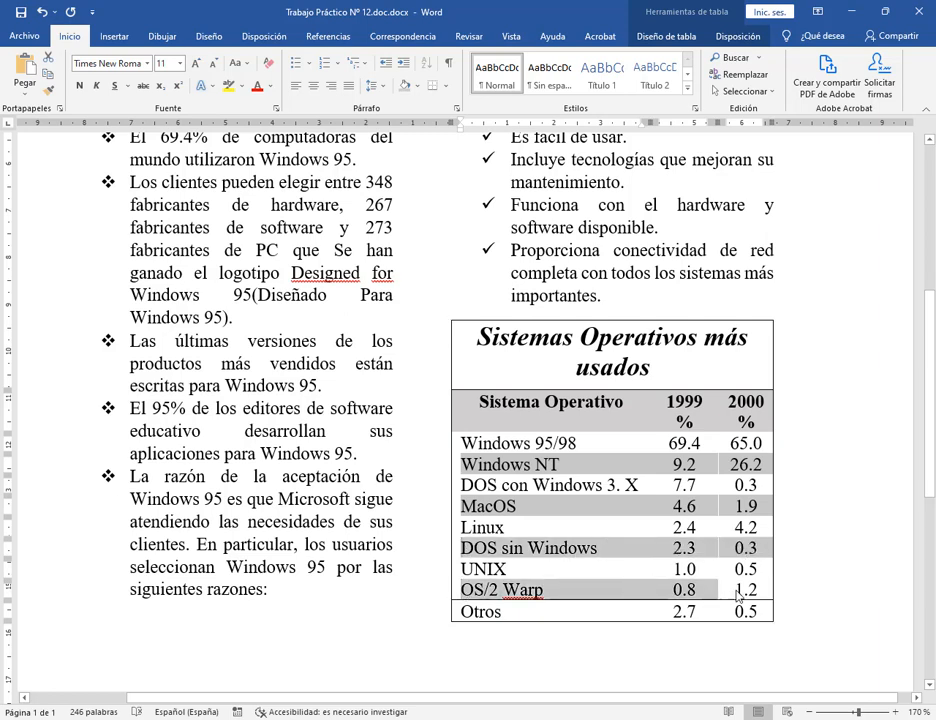
left_click(402, 87)
left_click(815, 522)
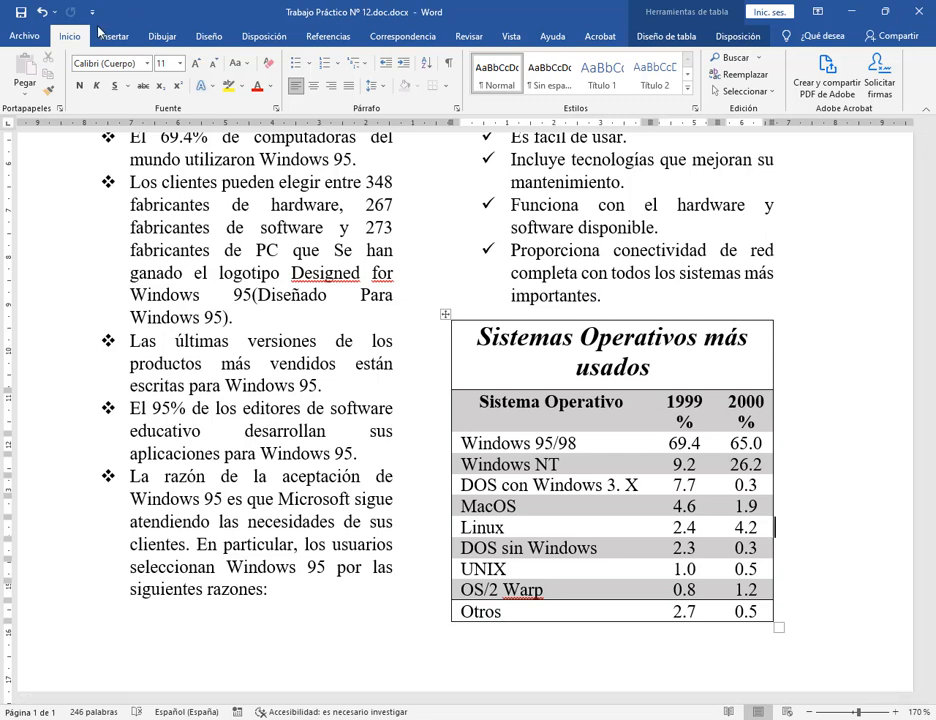
Undo the four grey shading changes on the Sistemas Operativos table.
left_click(43, 12)
left_click(43, 12)
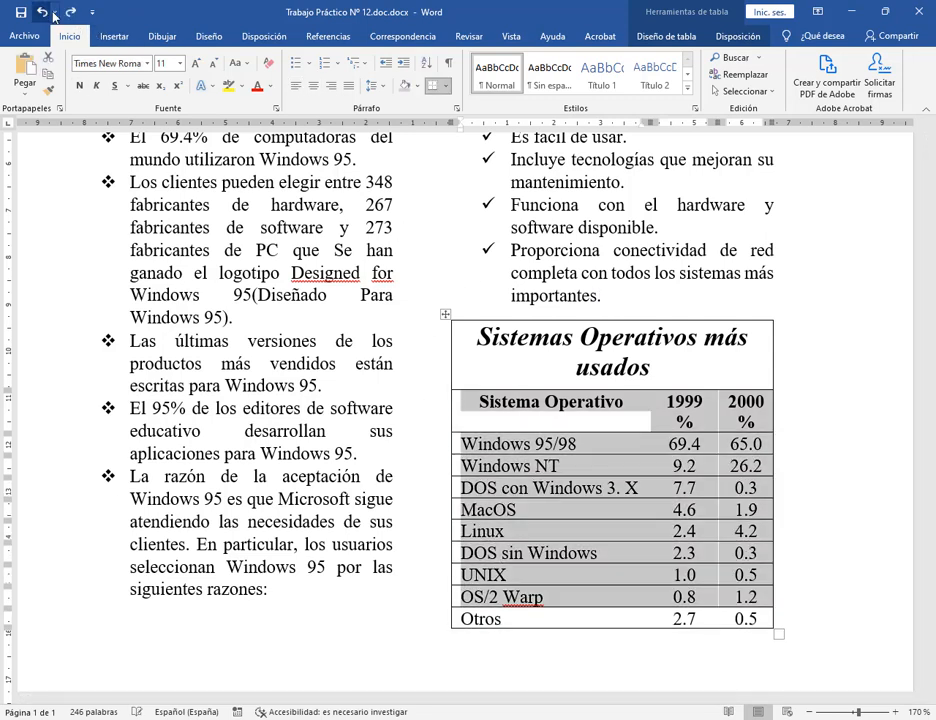
left_click(43, 12)
left_click(43, 12)
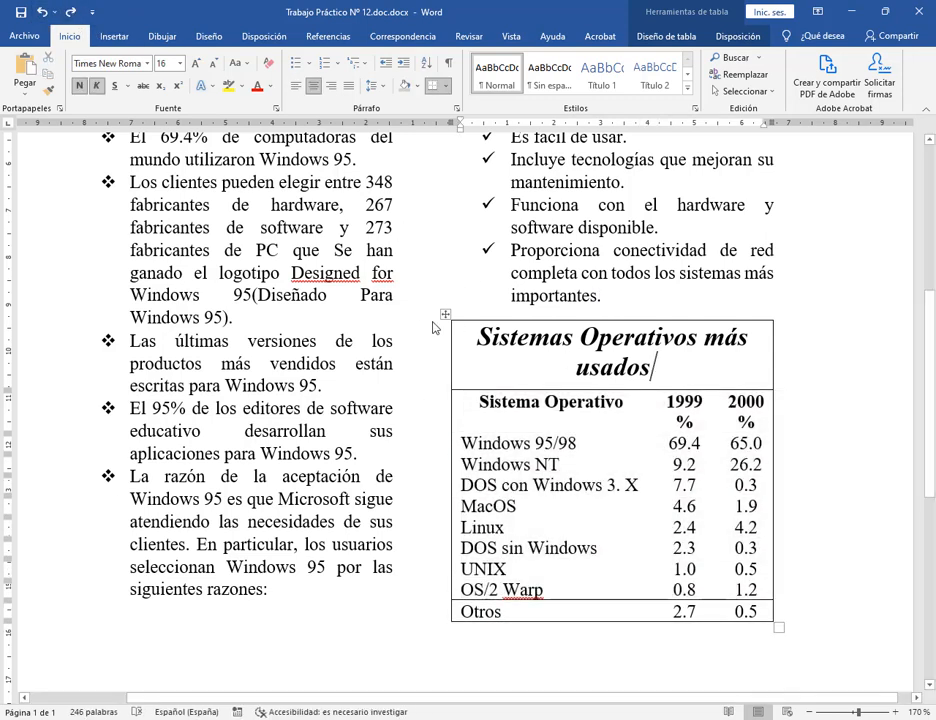
Select the table and browse the full Table Styles gallery without applying a style.
left_click(546, 349)
left_click(448, 317)
left_click(698, 18)
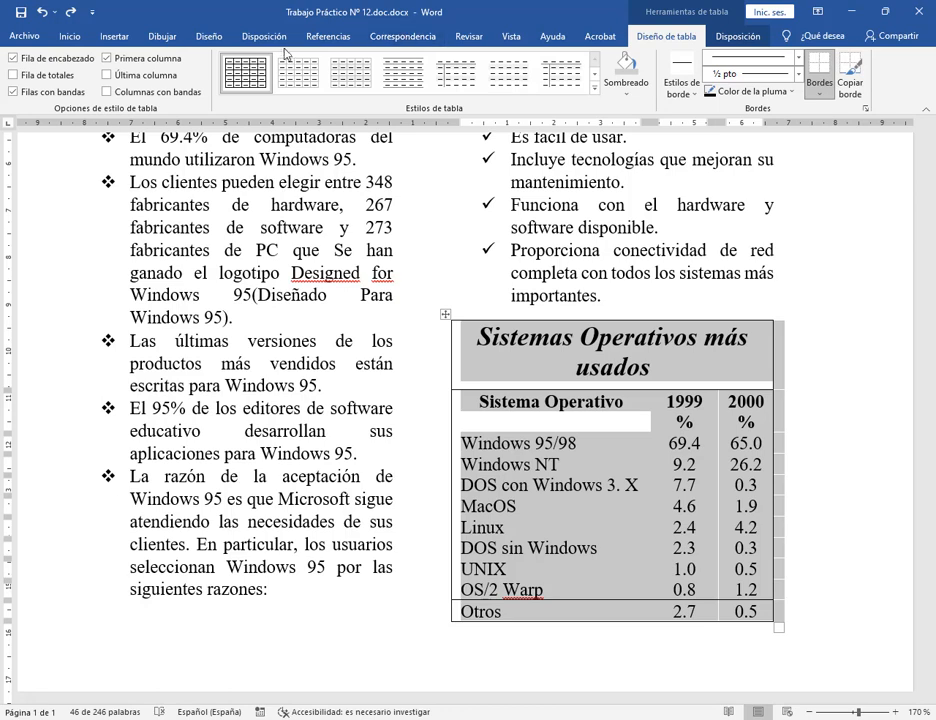
left_click_drag(220, 47, 614, 125)
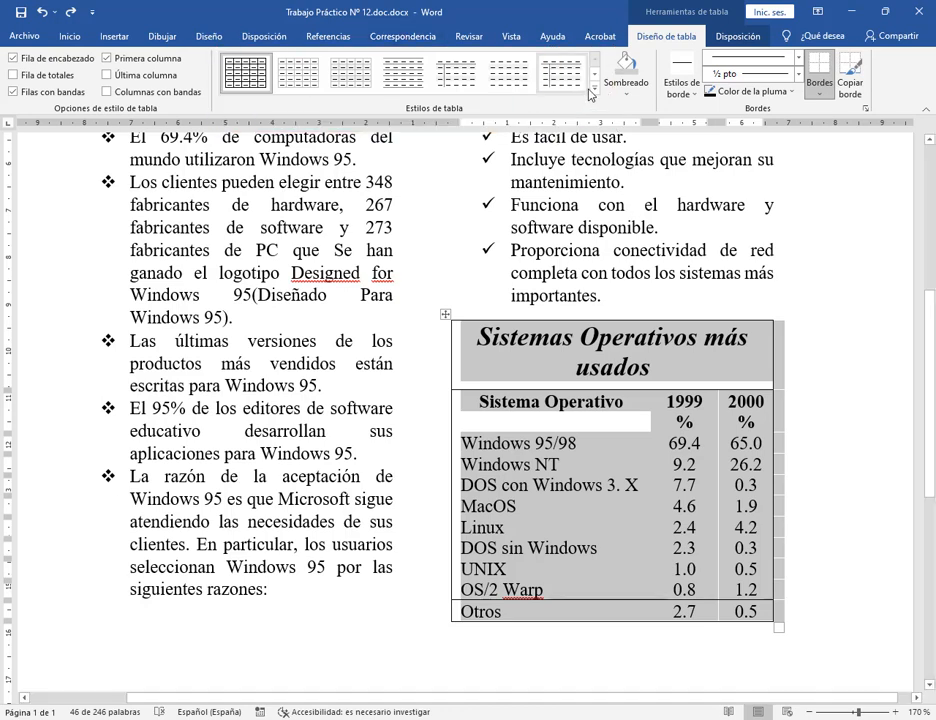
left_click(594, 88)
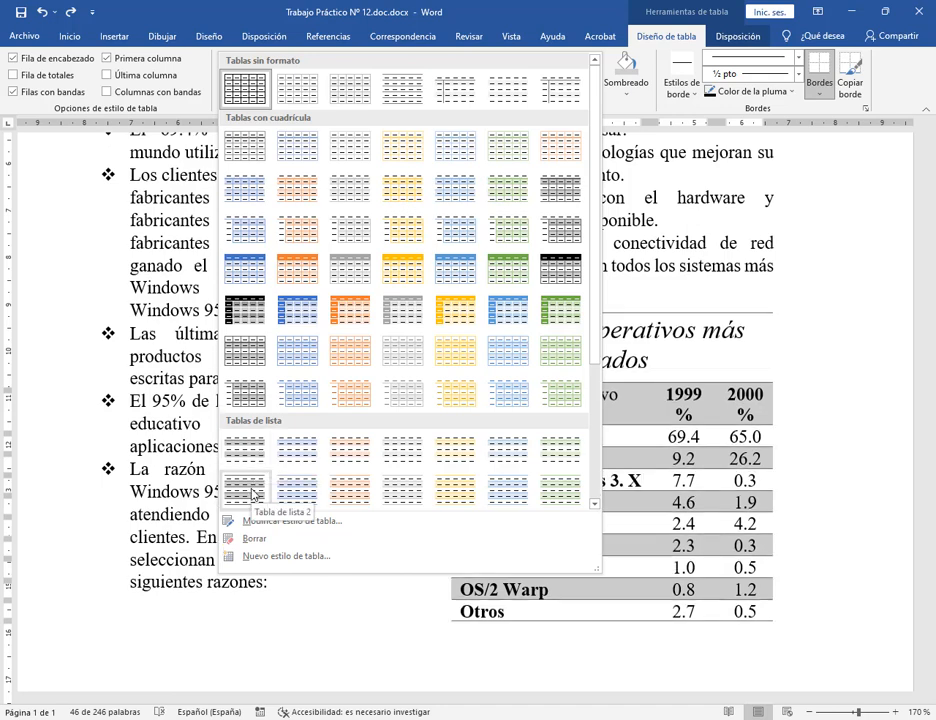
scroll(397, 367, "down", 3)
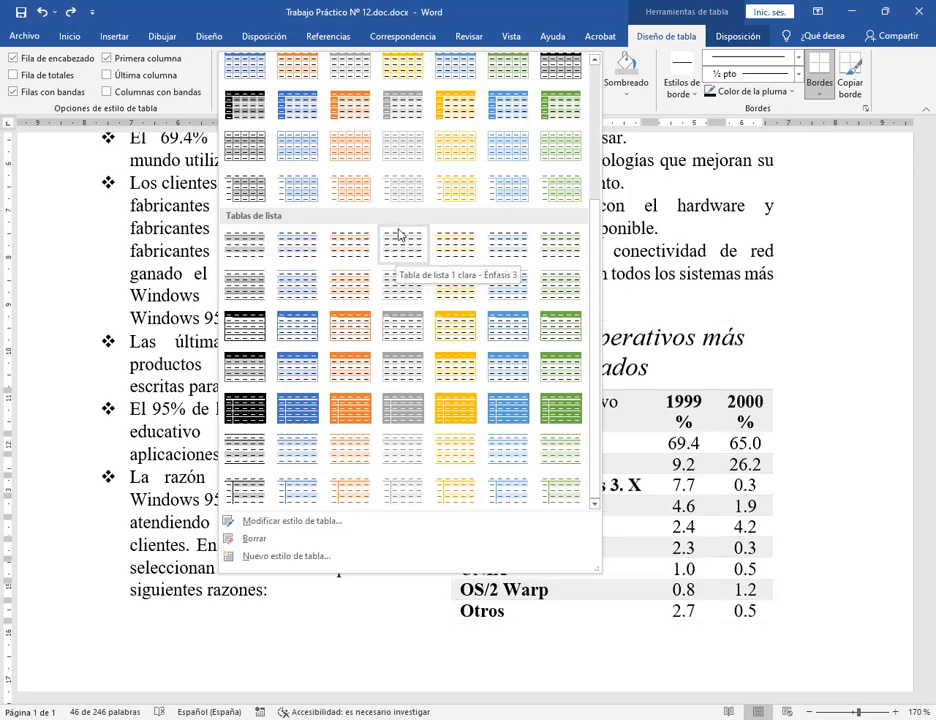
scroll(416, 178, "up", 3)
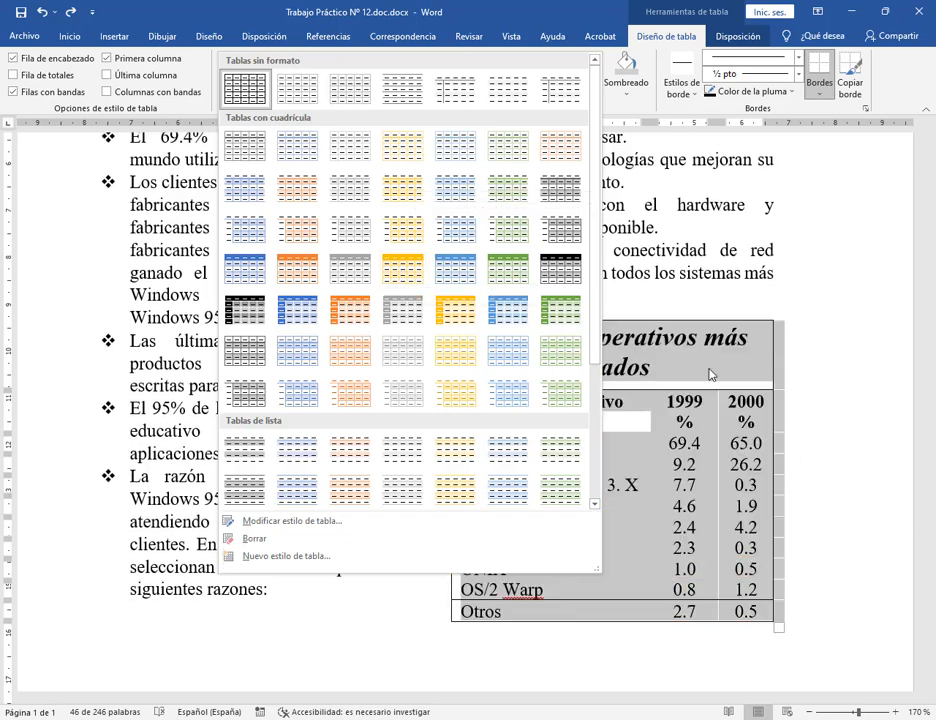
left_click(708, 369)
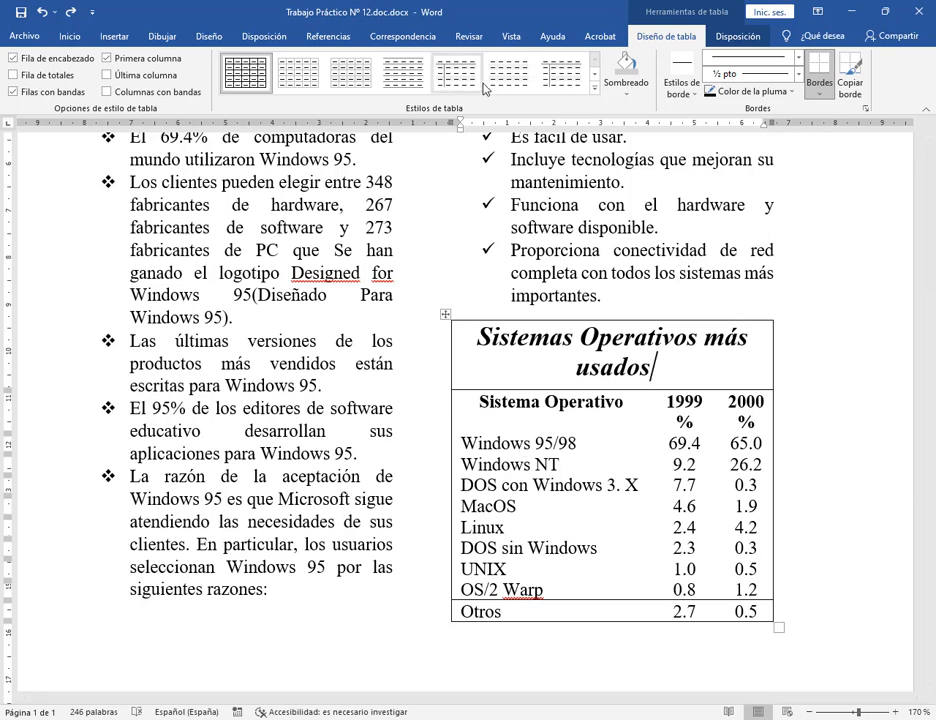
Try a blue-header table style, inspect its rows, then undo it.
left_click(595, 79)
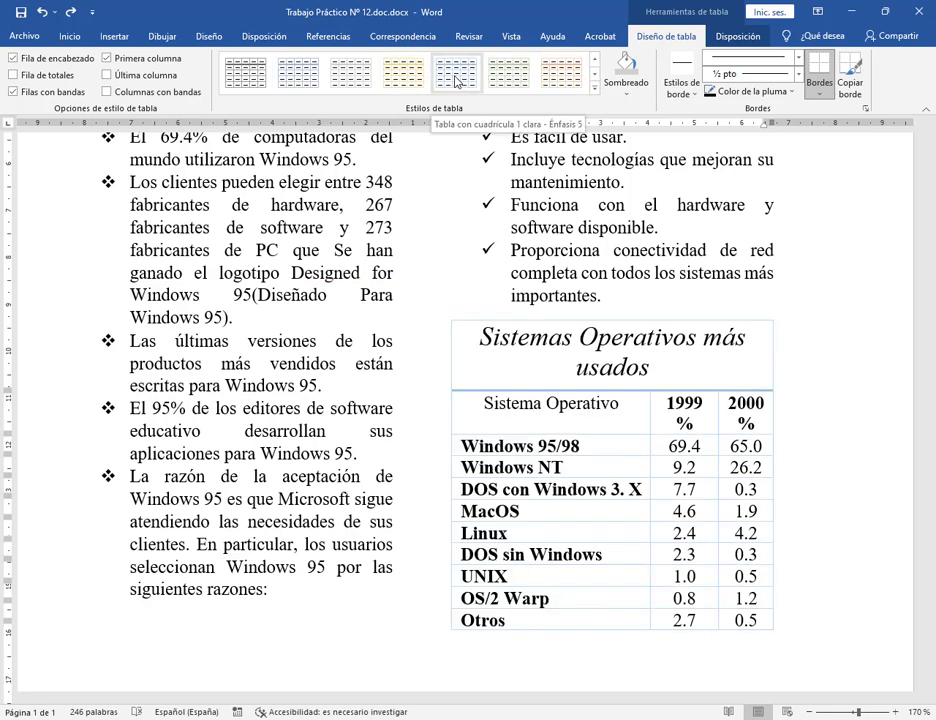
left_click(594, 88)
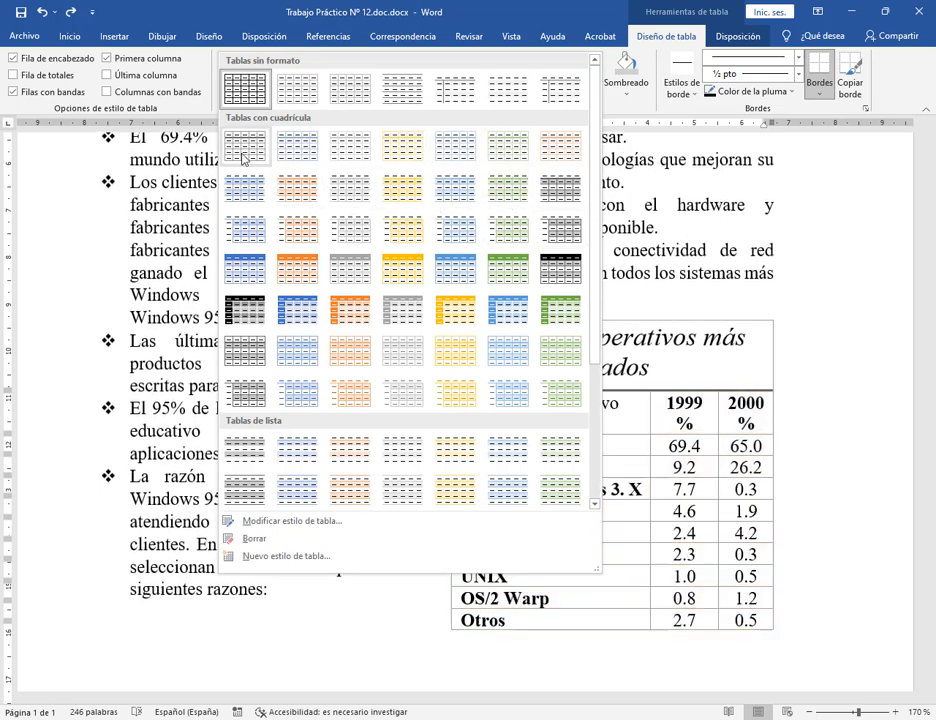
left_click(235, 282)
left_click(851, 377)
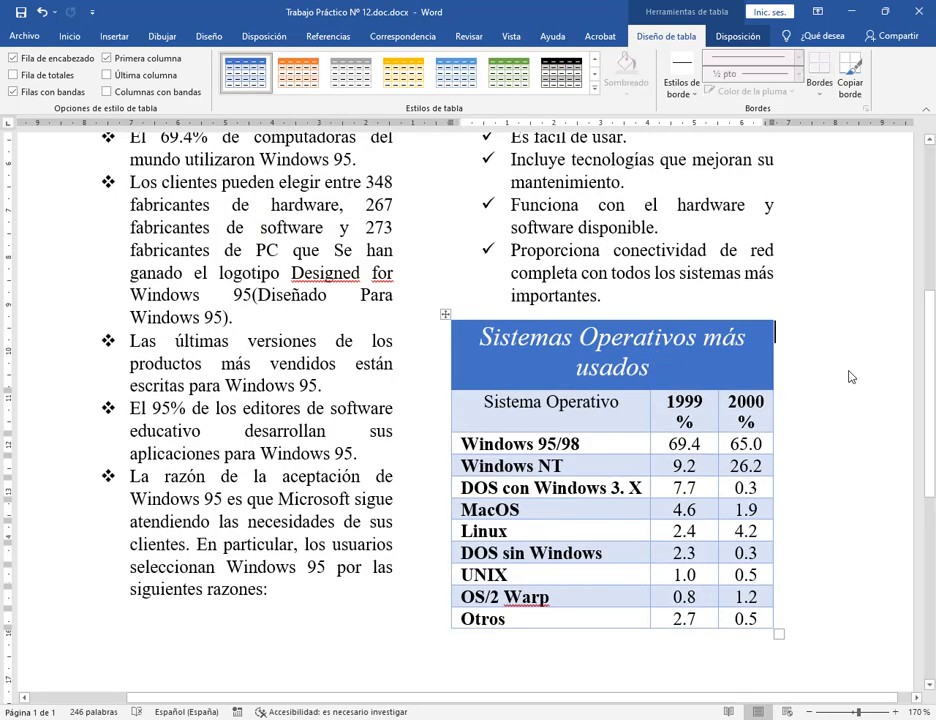
left_click_drag(600, 414, 757, 418)
left_click_drag(585, 449, 745, 444)
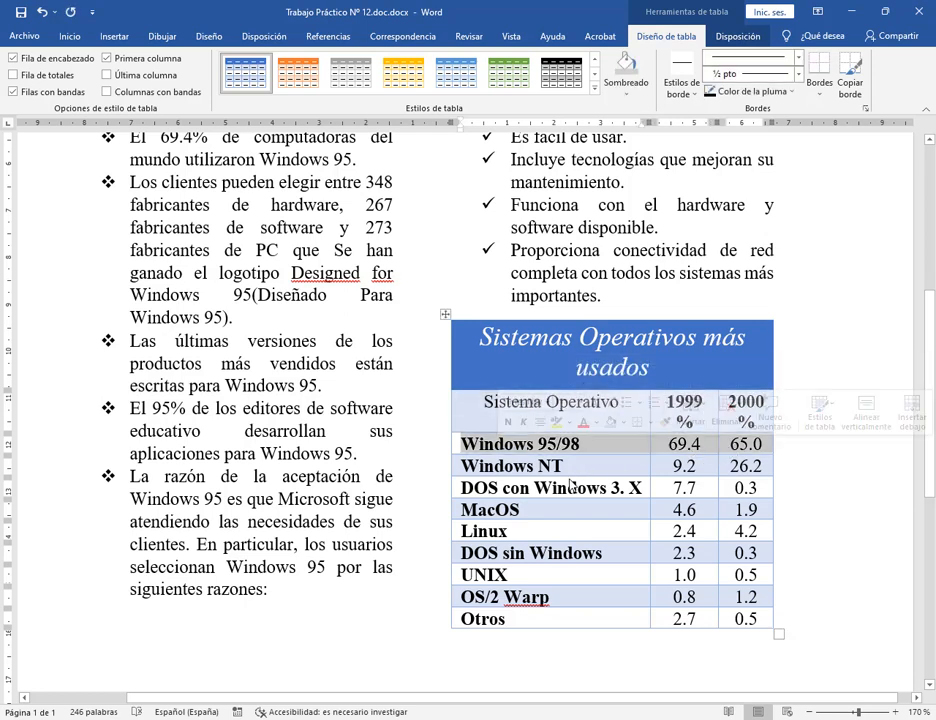
left_click_drag(568, 472, 682, 474)
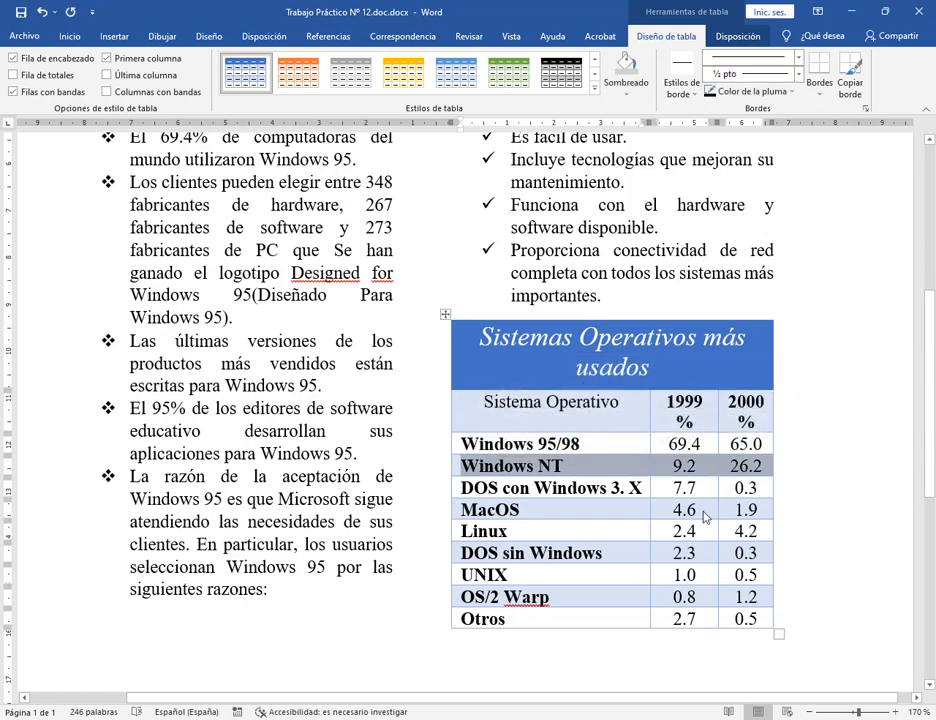
left_click(42, 12)
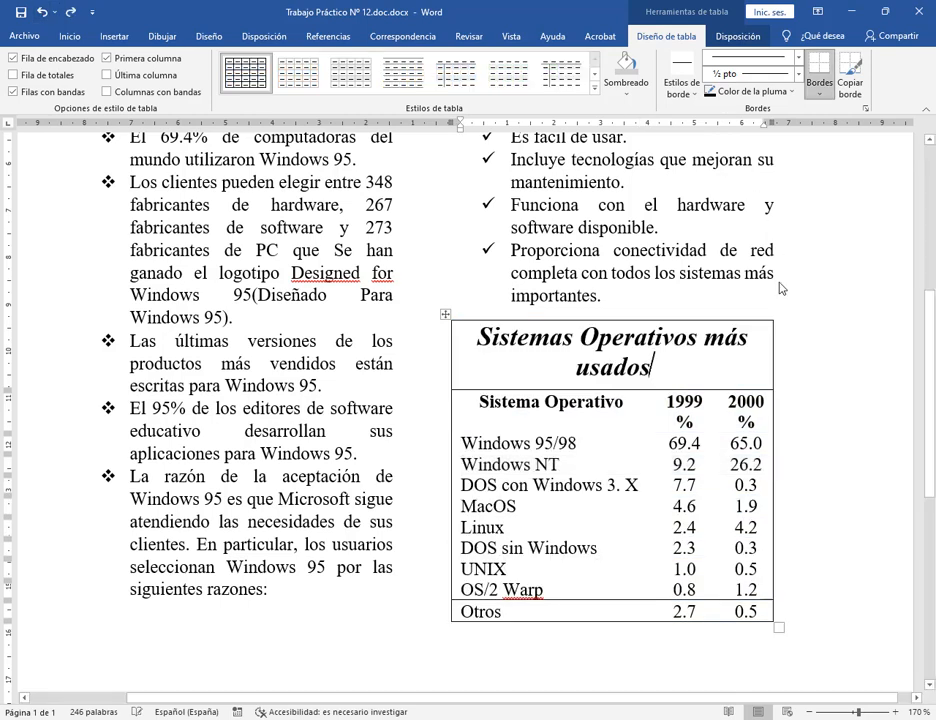
Select the header, Windows NT, MacOS and DOS sin Windows rows to review them.
left_click(720, 429)
left_click(638, 491)
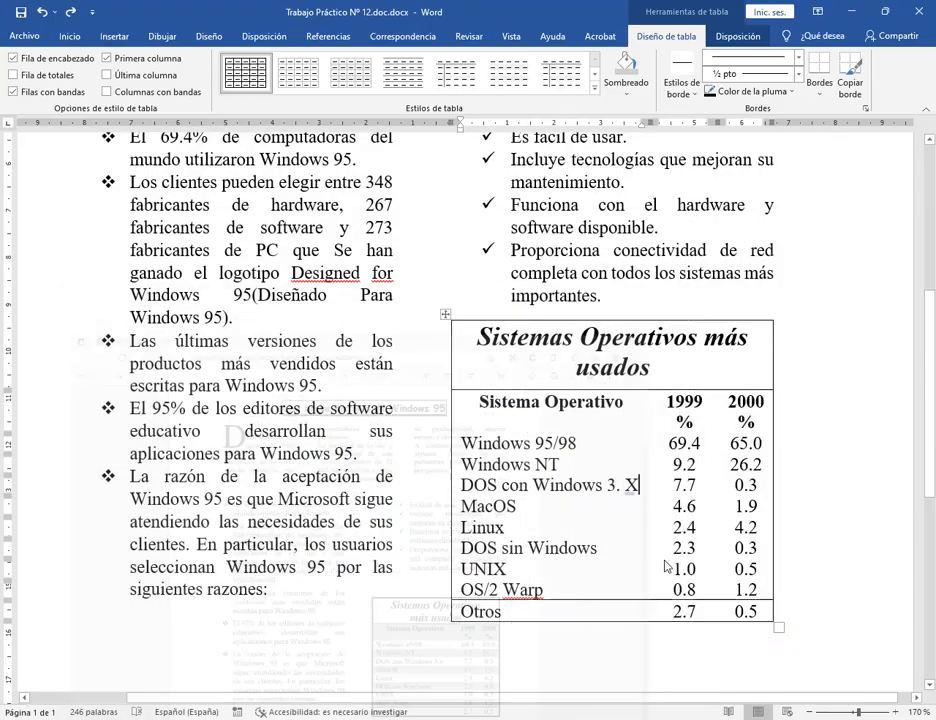
left_click_drag(485, 400, 757, 420)
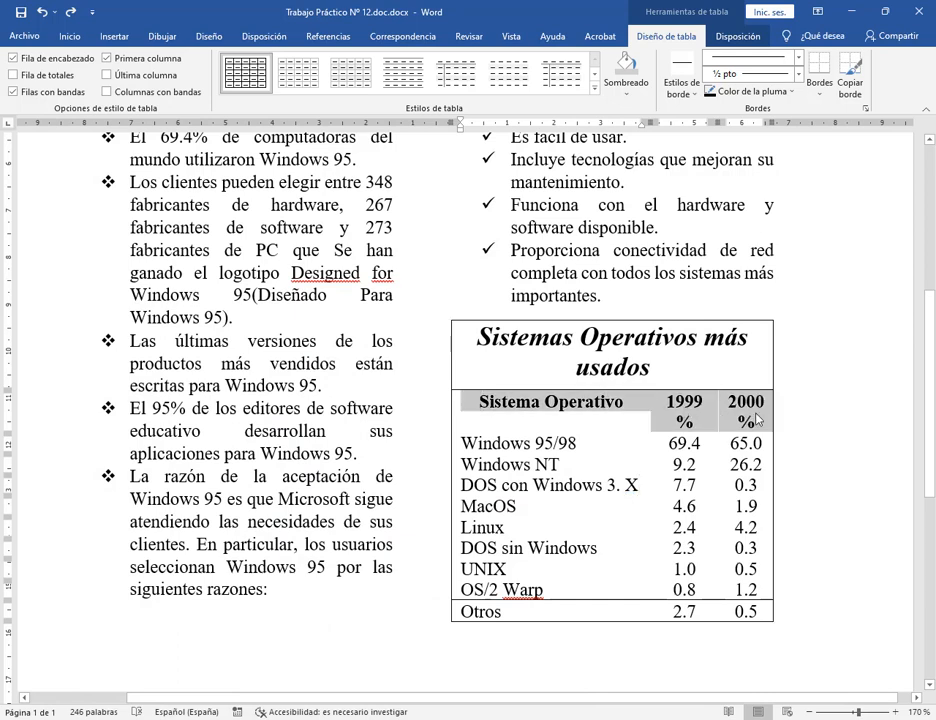
left_click_drag(458, 462, 745, 478)
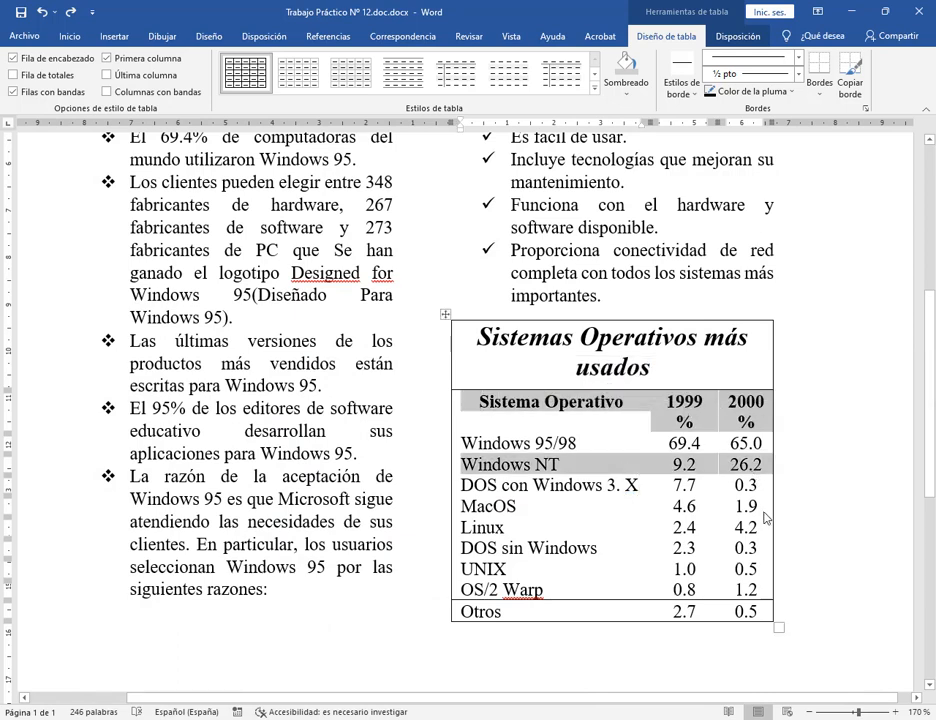
left_click_drag(658, 513, 510, 507)
left_click_drag(464, 548, 470, 590)
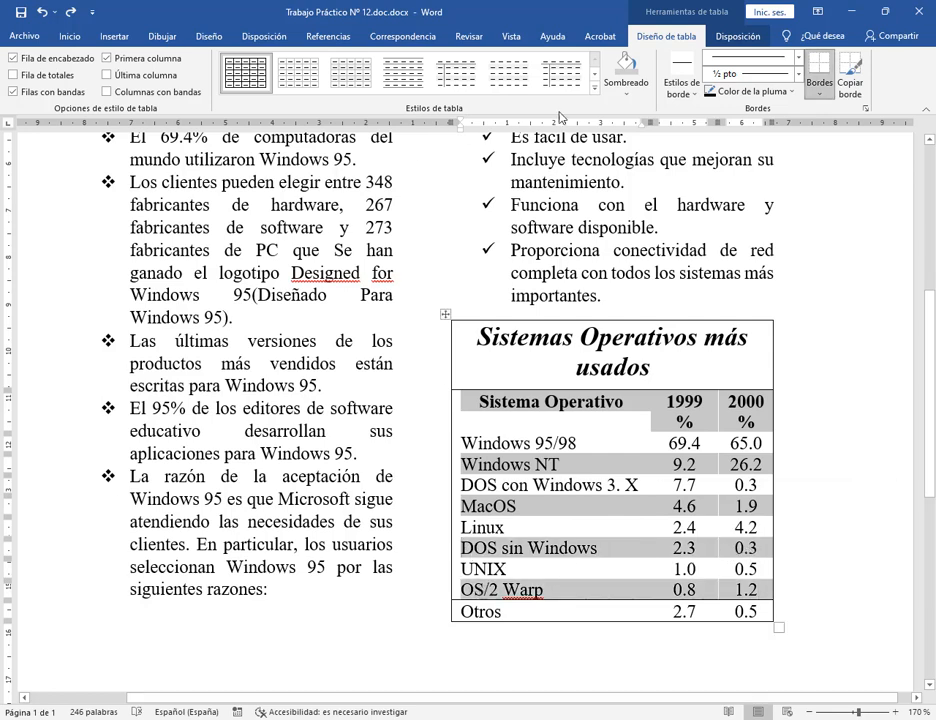
left_click(788, 486)
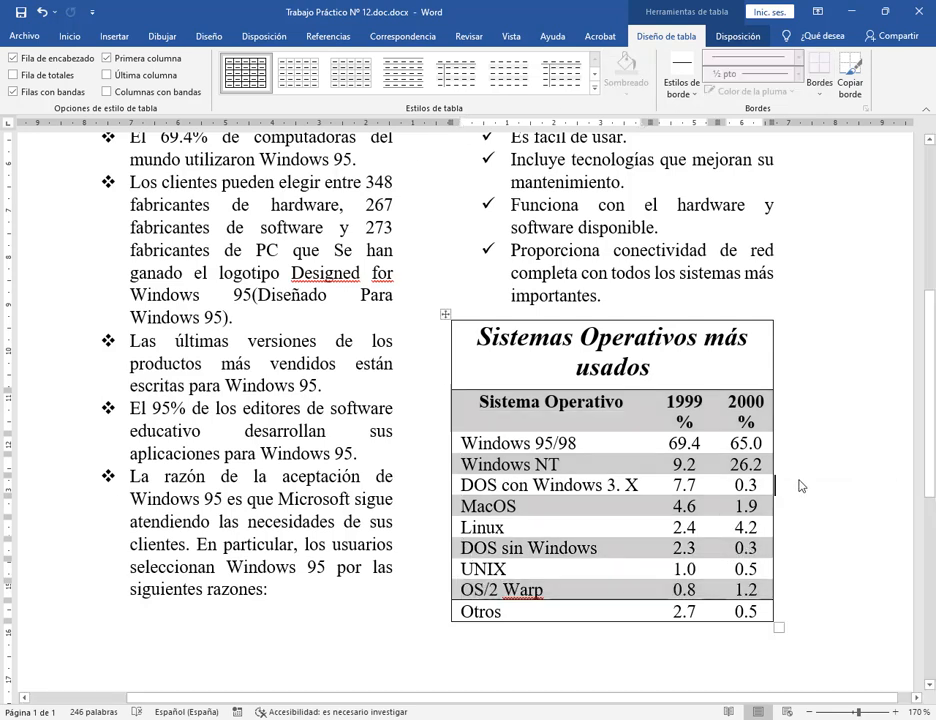
Compare with the reference PDF, zoom out to the whole page, and save the document.
left_click(121, 718)
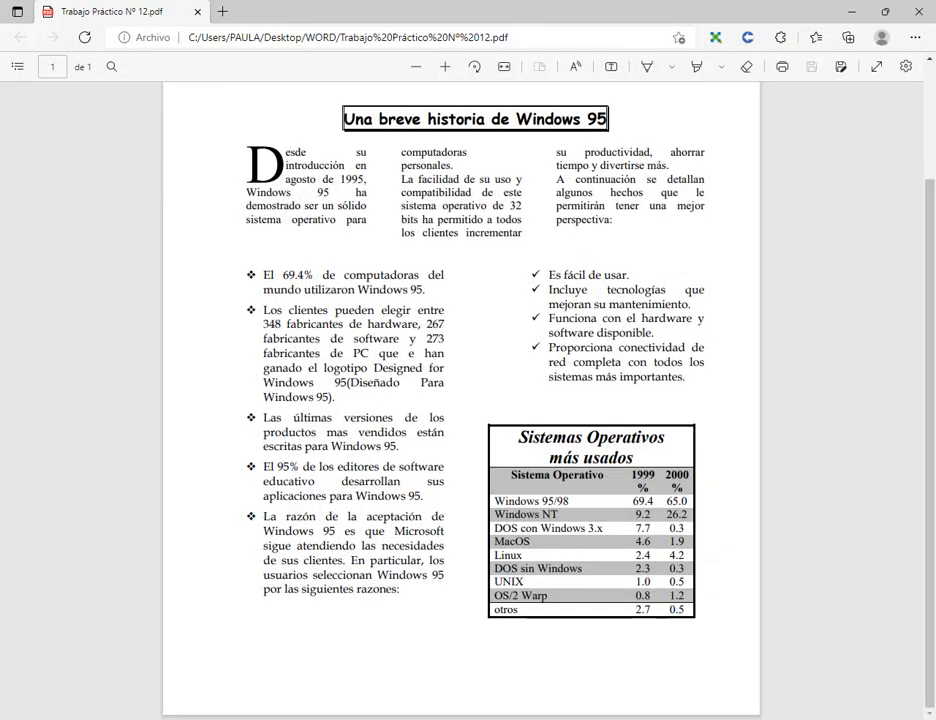
key("alt+Tab")
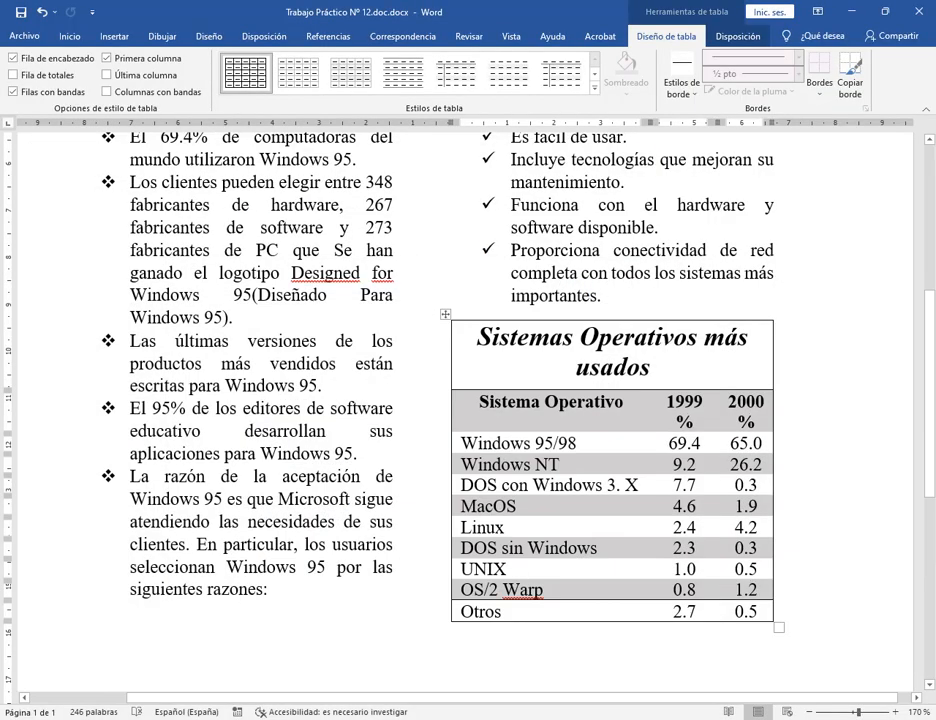
key("alt+Tab")
key("alt+Tab")
left_click(810, 712)
left_click(810, 712)
left_click(810, 712)
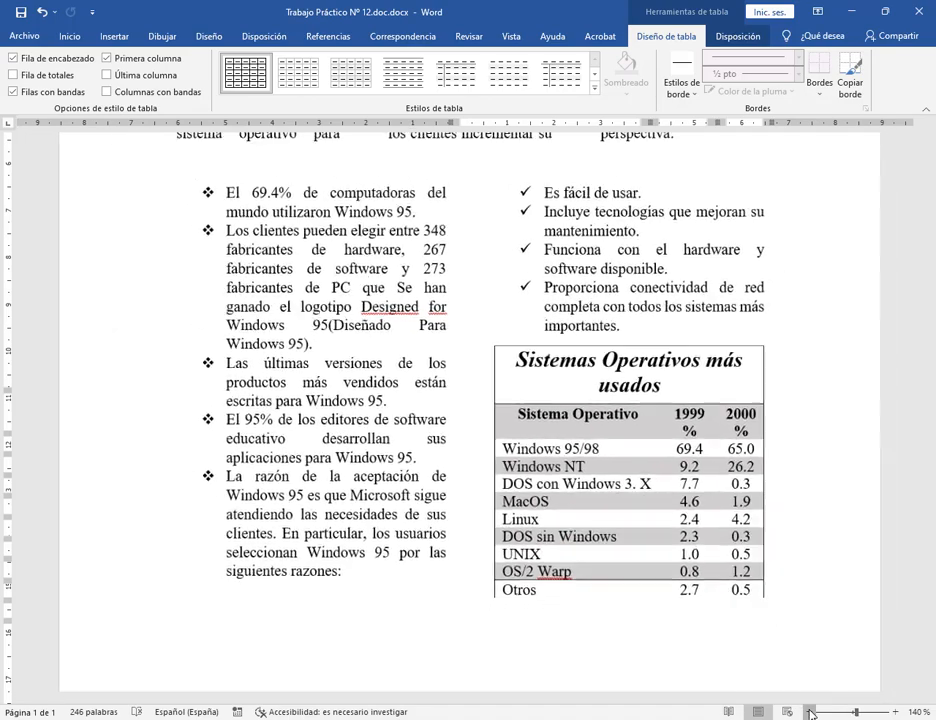
left_click(810, 712)
left_click(810, 712)
left_click(810, 712)
left_click(810, 712)
left_click(810, 712)
left_click(808, 382)
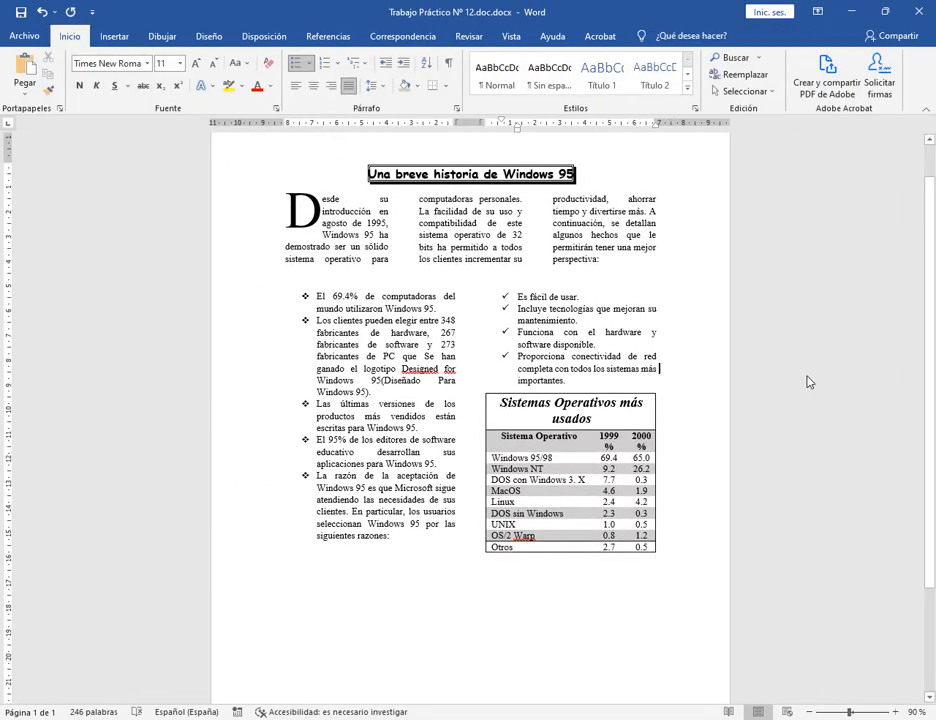
left_click(21, 14)
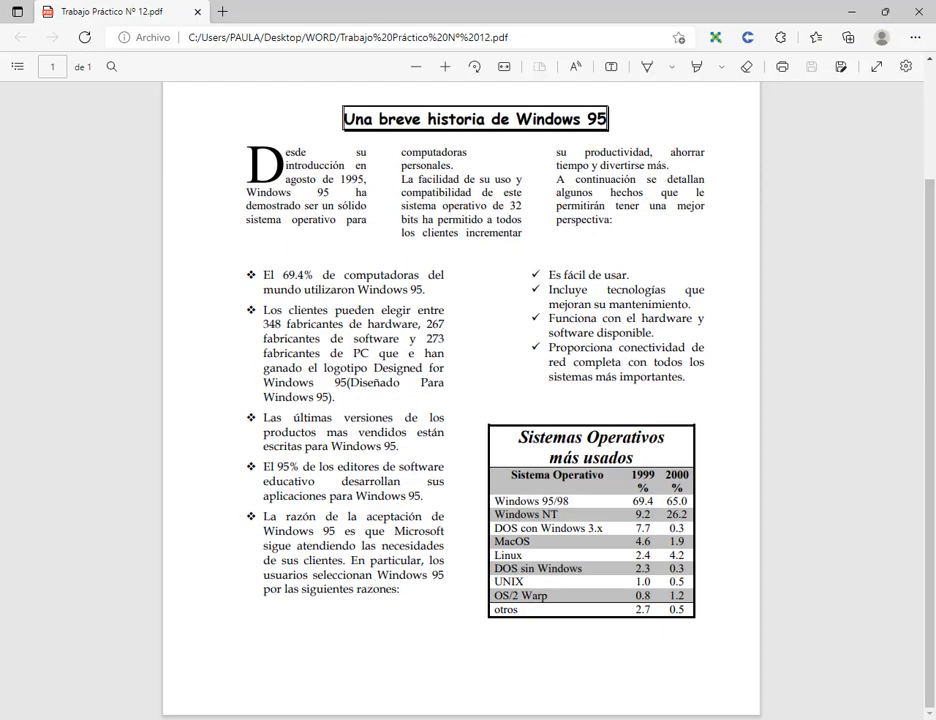
Close the ended Meet tab in Chrome and return to the ongoing call.
left_click(119, 660)
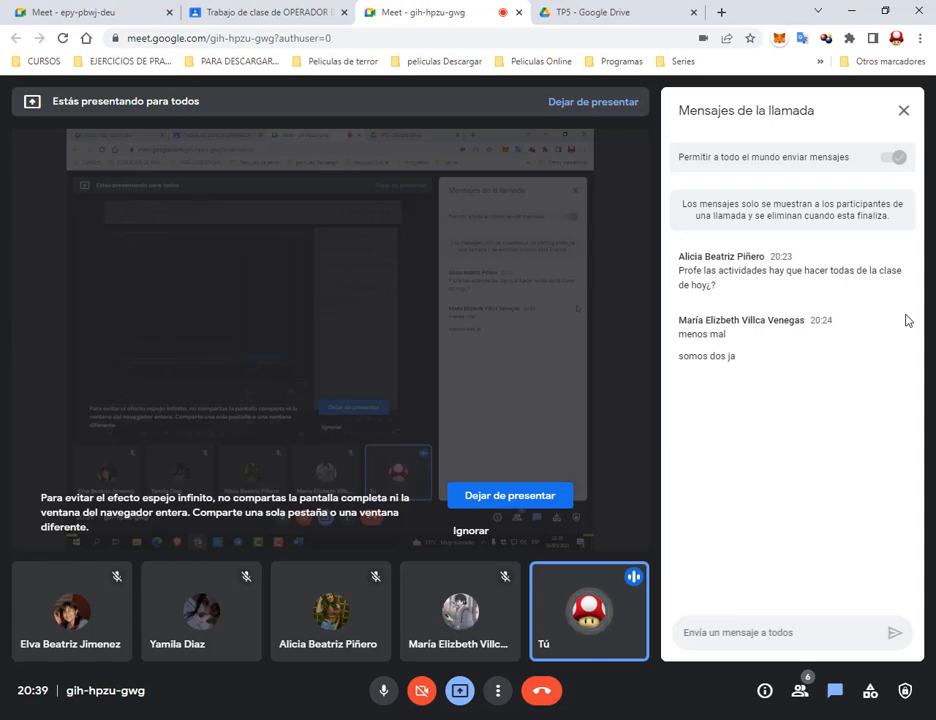
left_click(150, 14)
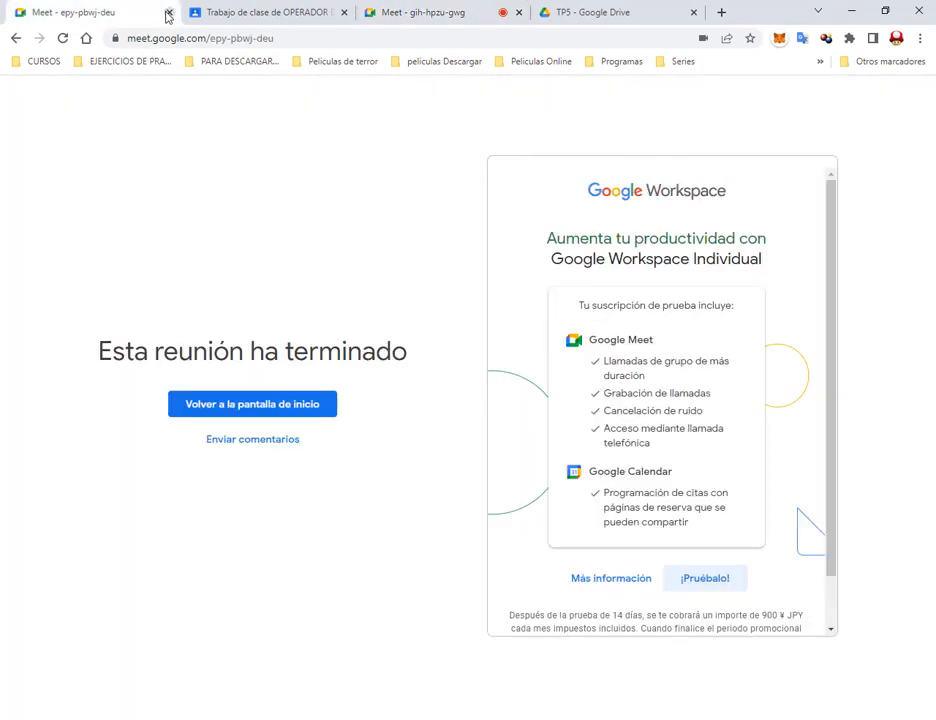
left_click(168, 14)
left_click(300, 12)
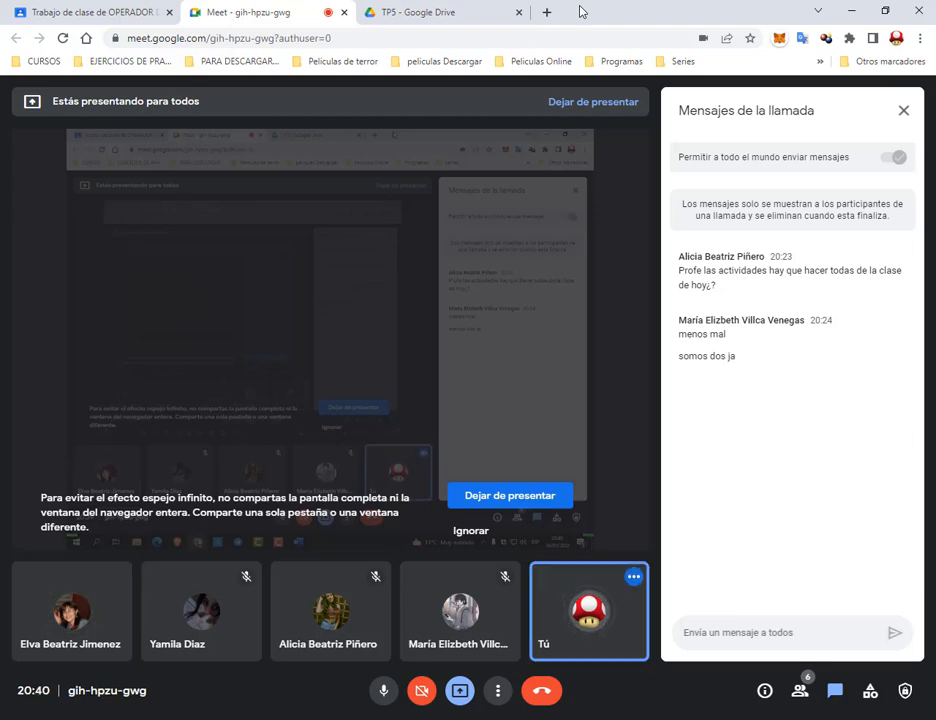
Go to the TP5 Drive folder and select the Integrador 1.docx file.
left_click(501, 12)
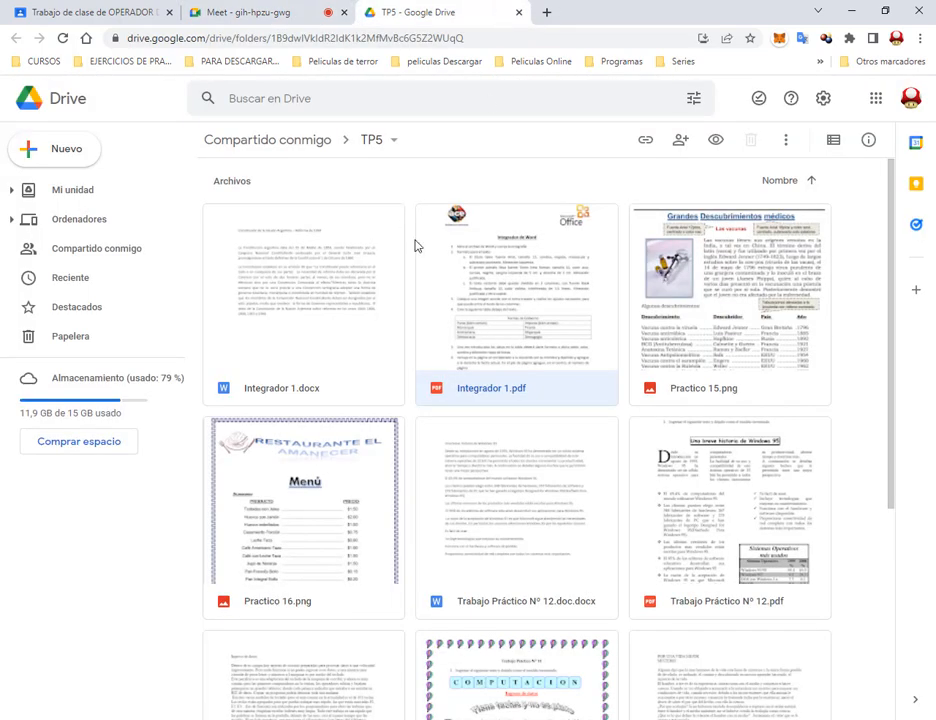
scroll(495, 349, "down", 4)
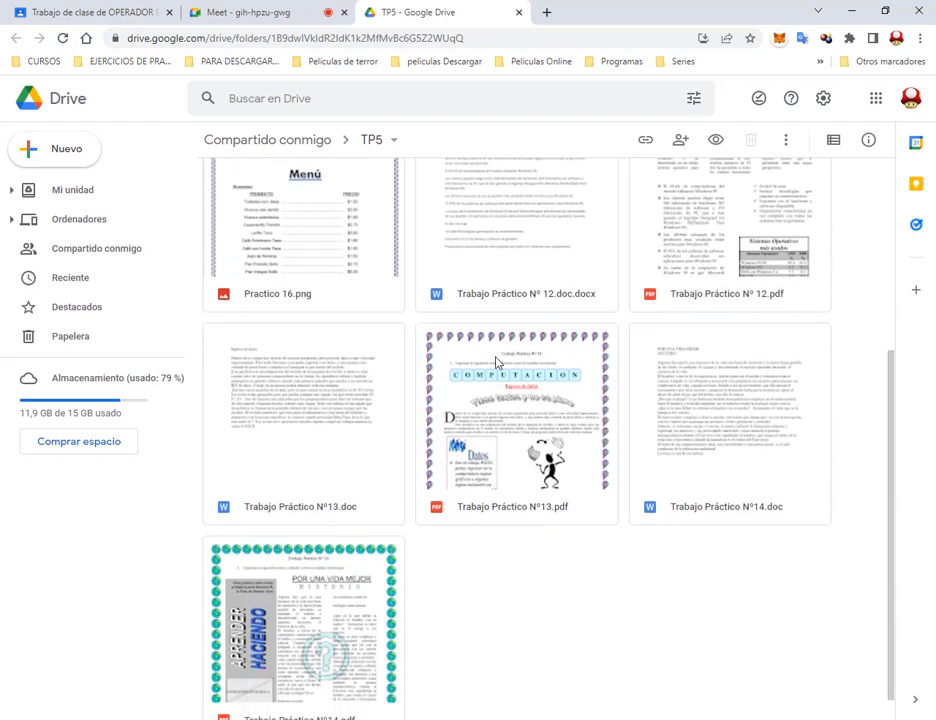
left_click(522, 566)
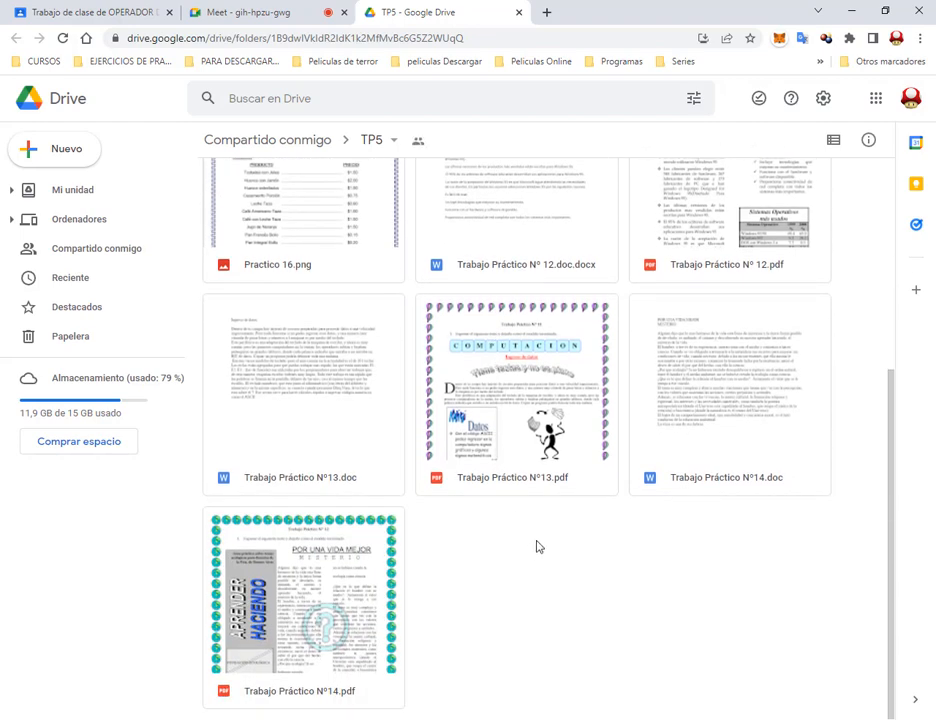
left_click(785, 455)
scroll(440, 390, "up", 3)
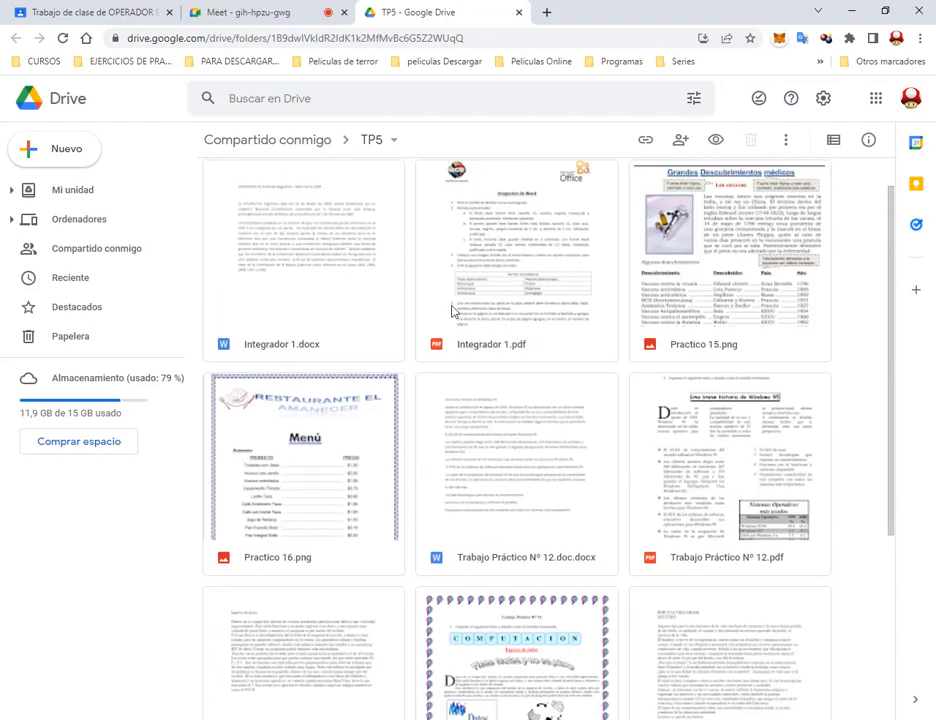
left_click(309, 289)
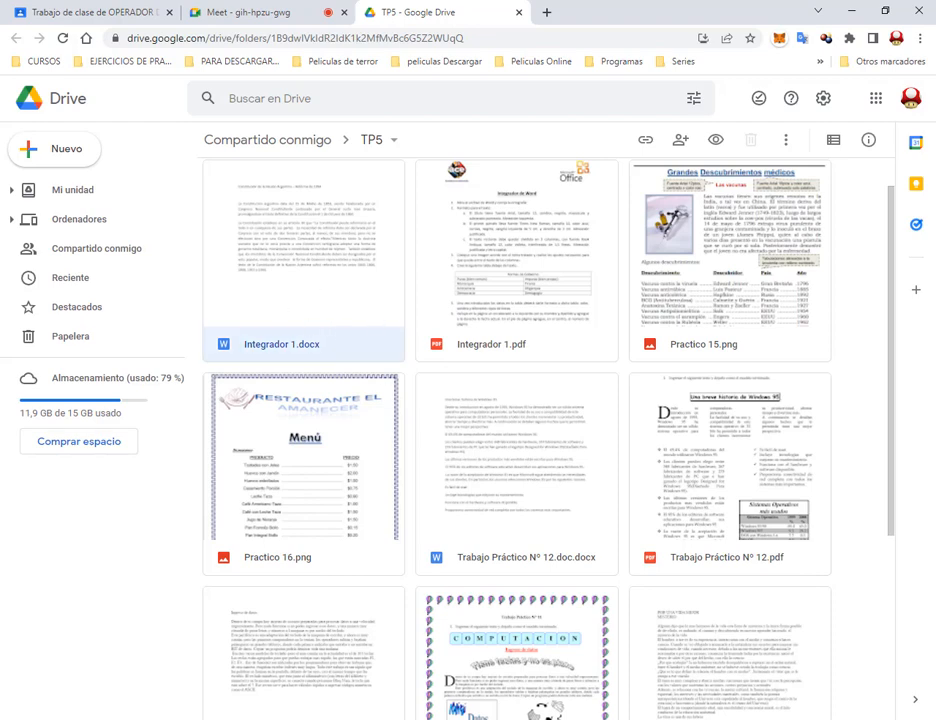
Close the old Word document, open Integrador 1.pdf, and close the Trabajo Práctico Nº 12.pdf tab.
left_click(79, 650)
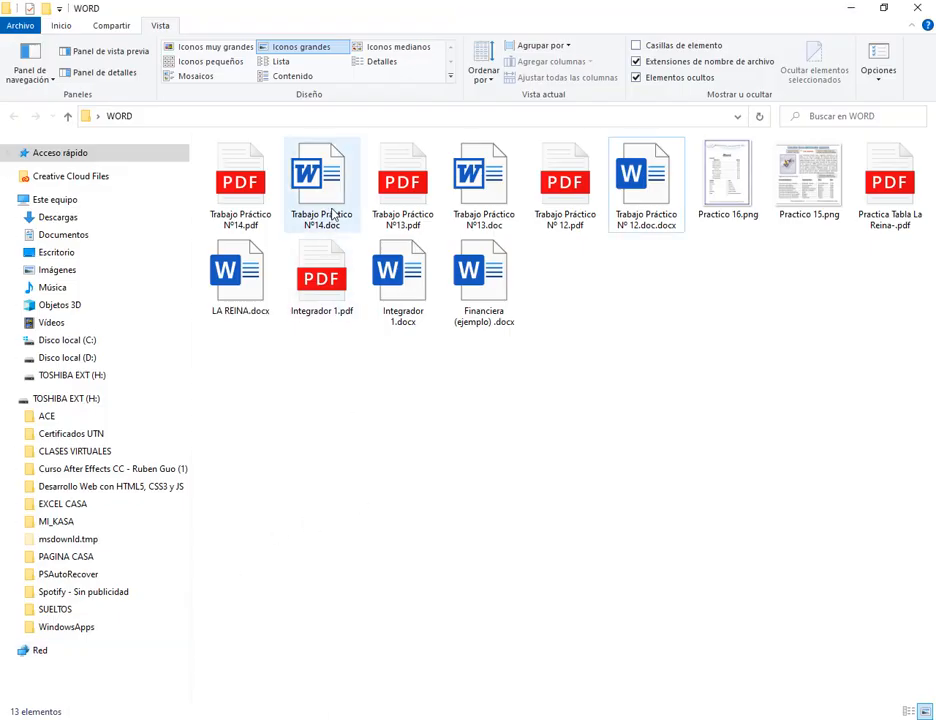
left_click(400, 718)
left_click(917, 8)
double_click(321, 280)
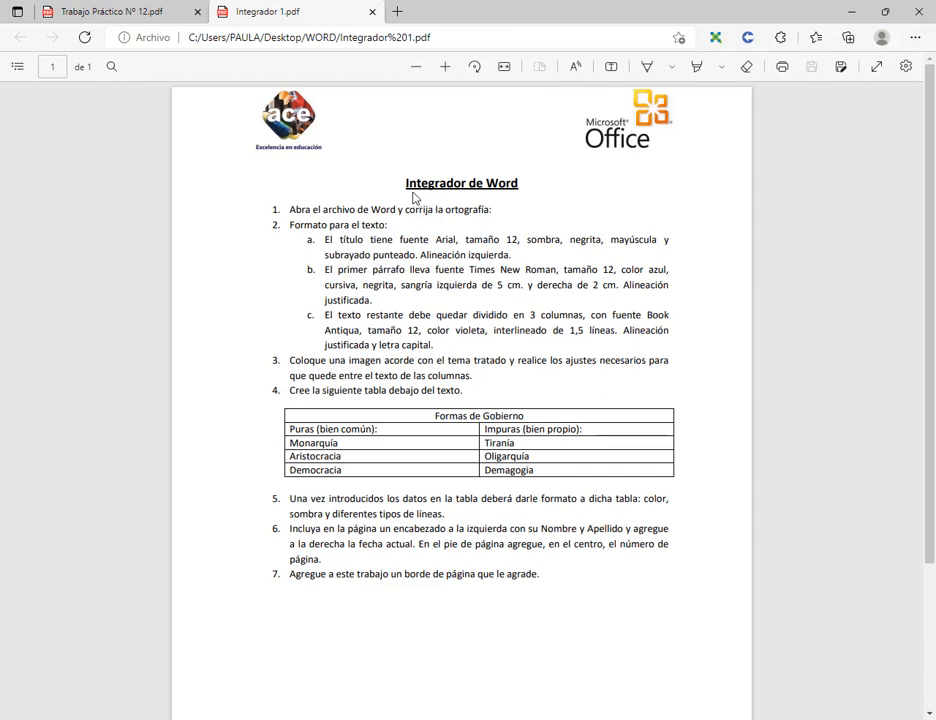
left_click_drag(413, 197, 518, 198)
left_click(489, 303)
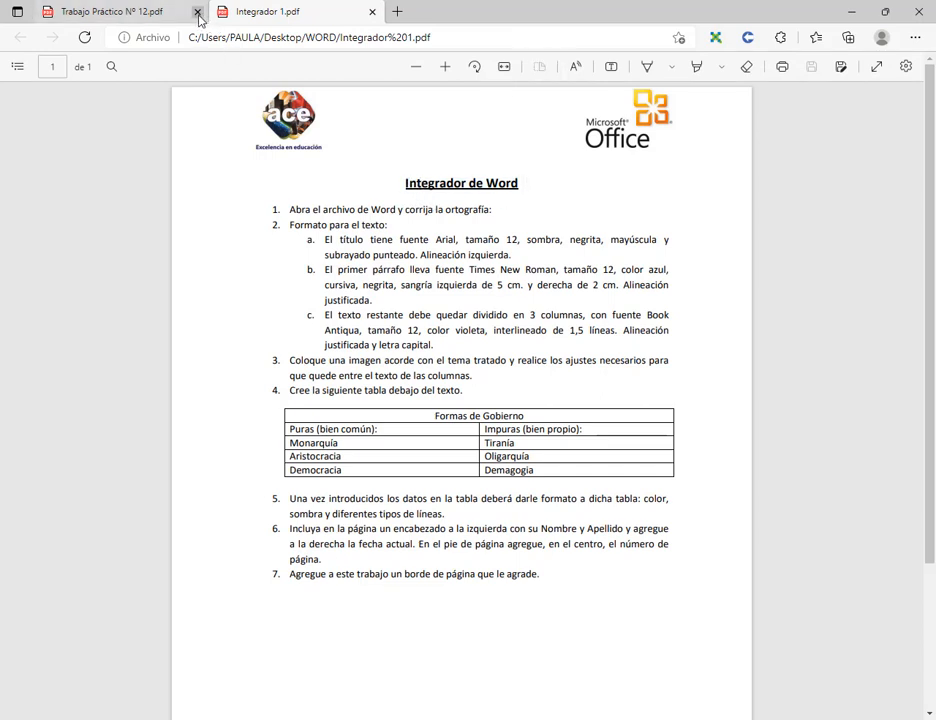
left_click(197, 12)
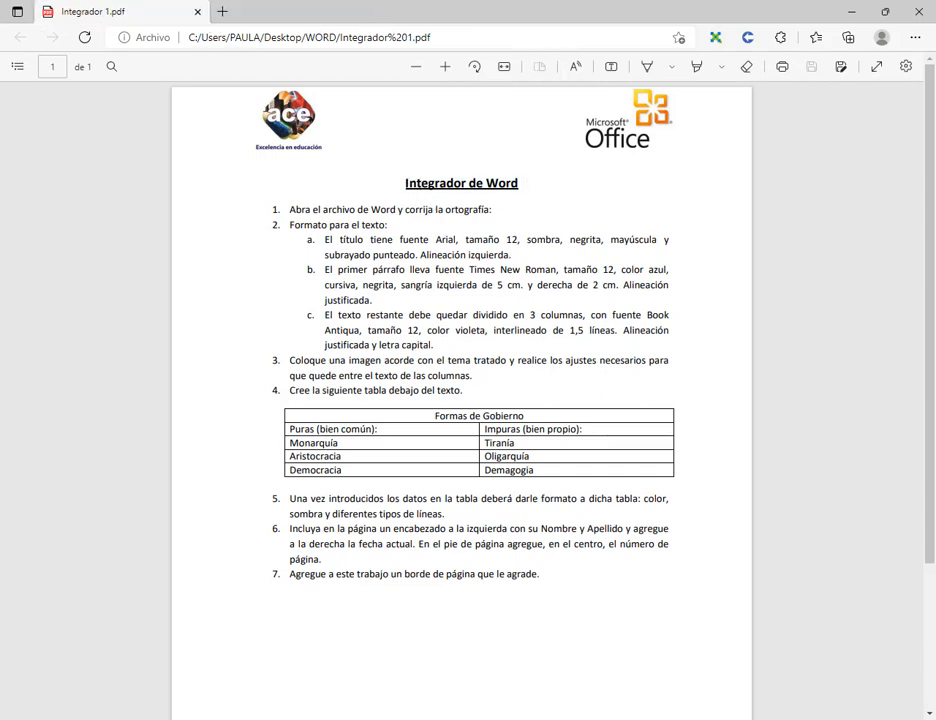
Open Integrador 1.docx from the WORD folder.
mouse_move(340, 719)
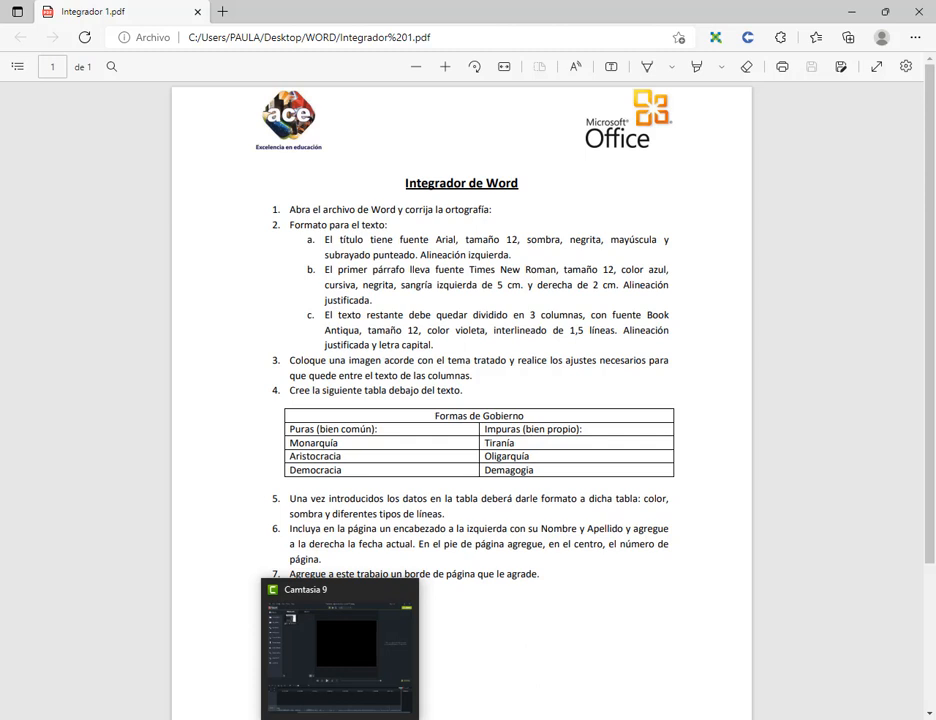
mouse_move(157, 719)
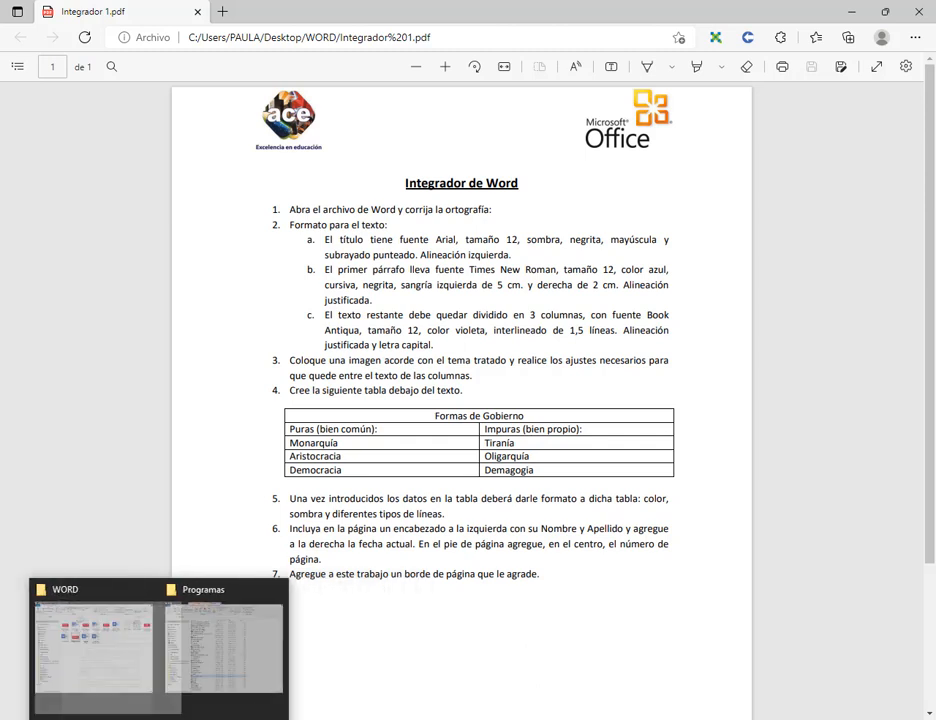
left_click(85, 655)
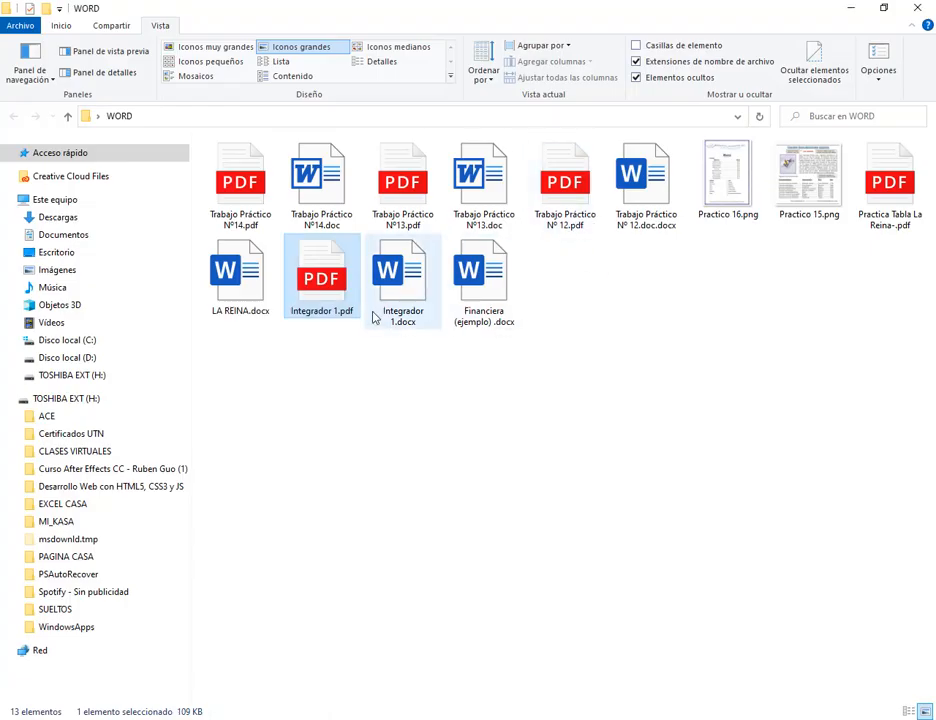
double_click(395, 285)
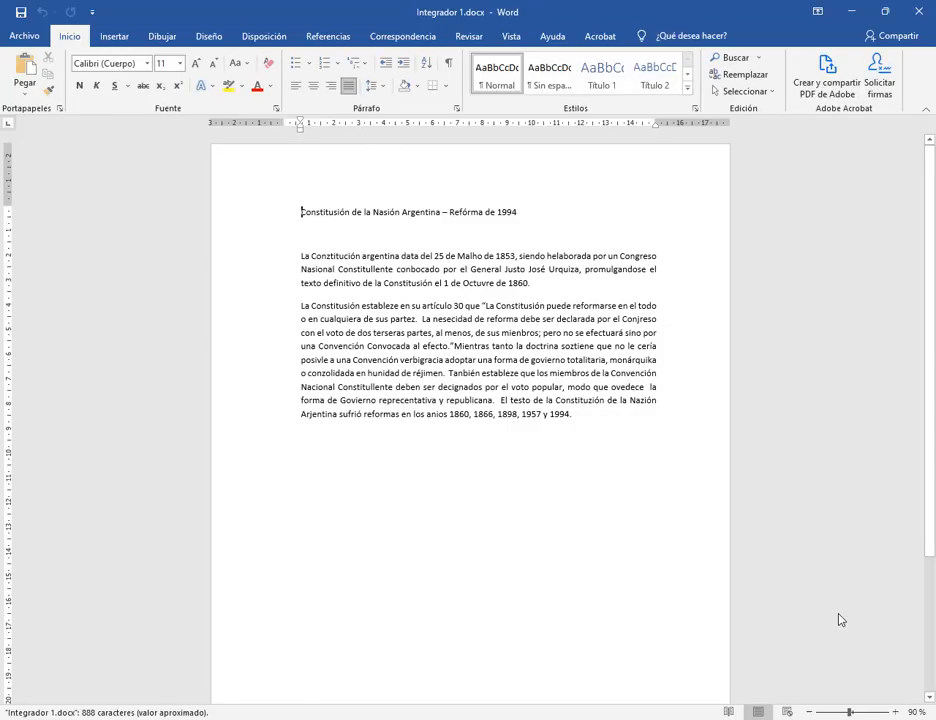
Read task 1 on spelling correction in the PDF, then show Word's Revisar tools.
scroll(268, 688, "up", 4, "ctrl")
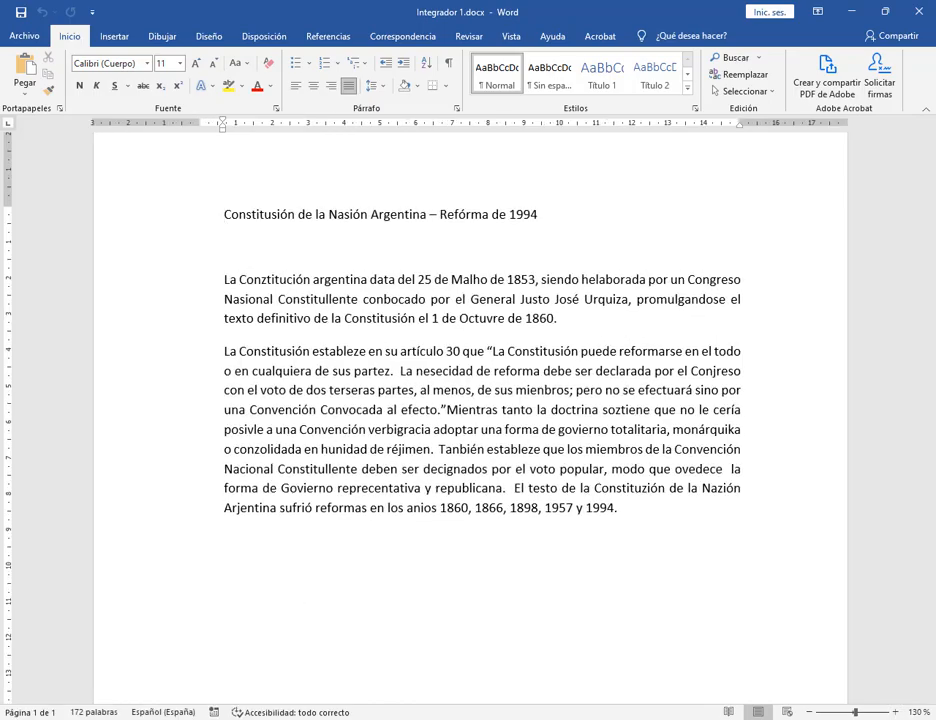
key("alt+Tab")
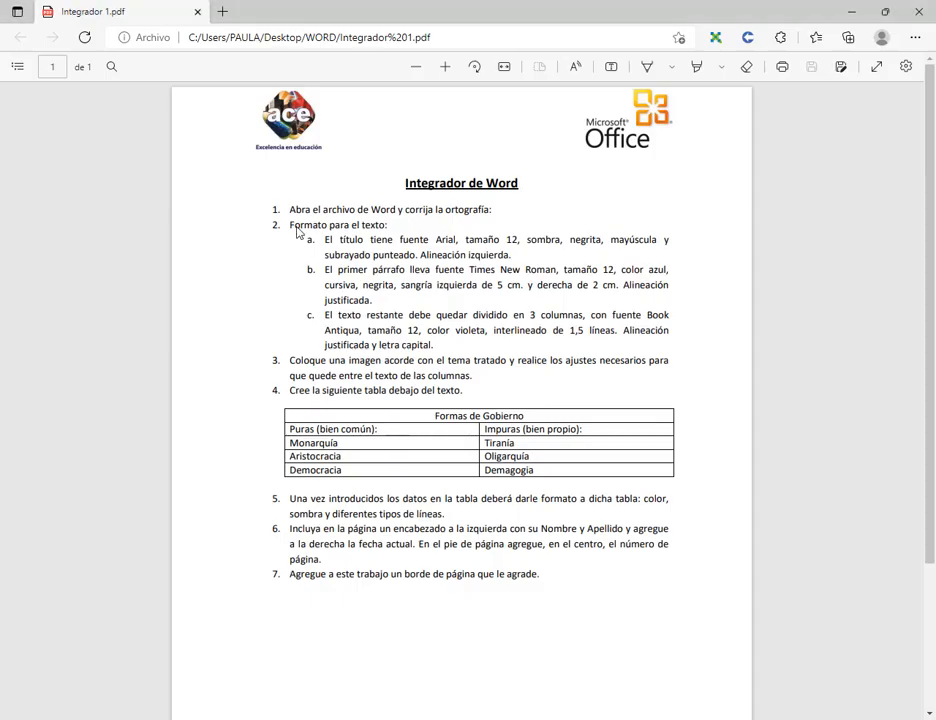
left_click_drag(289, 209, 512, 213)
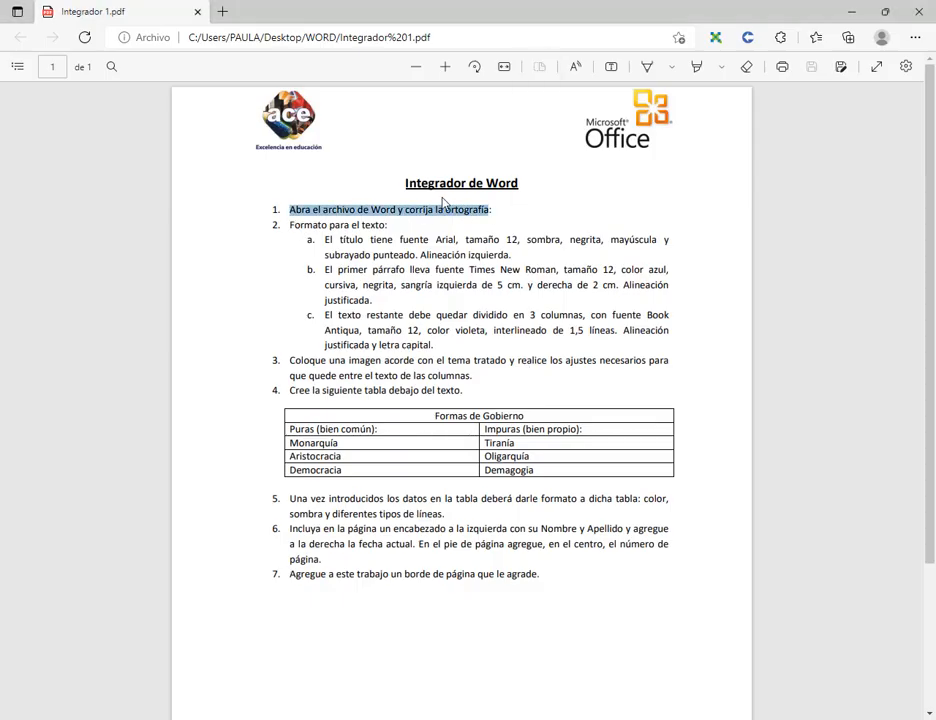
left_click(850, 12)
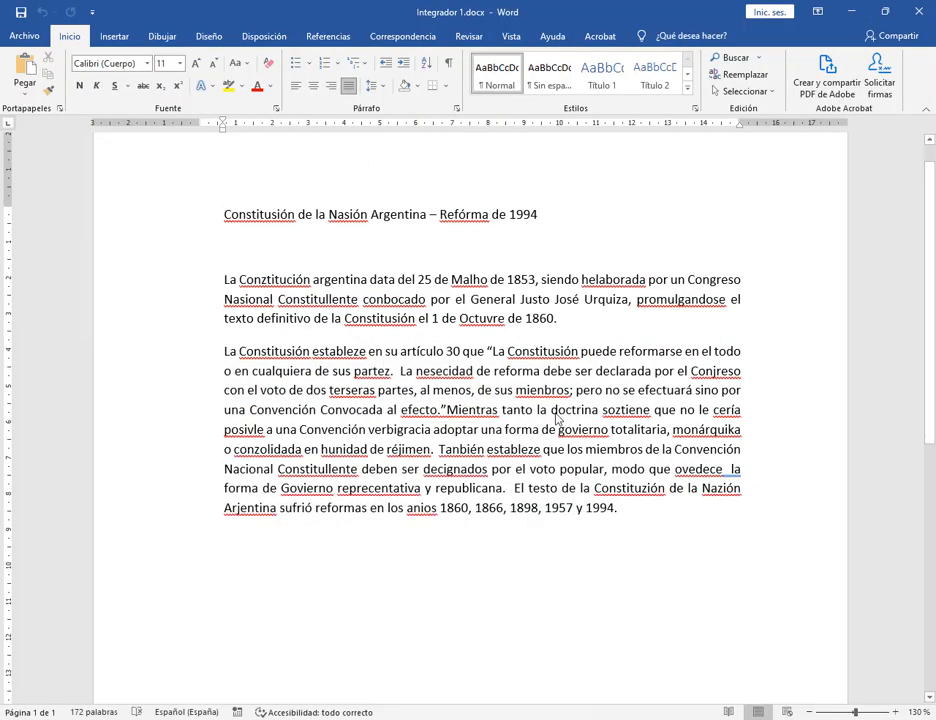
left_click(469, 37)
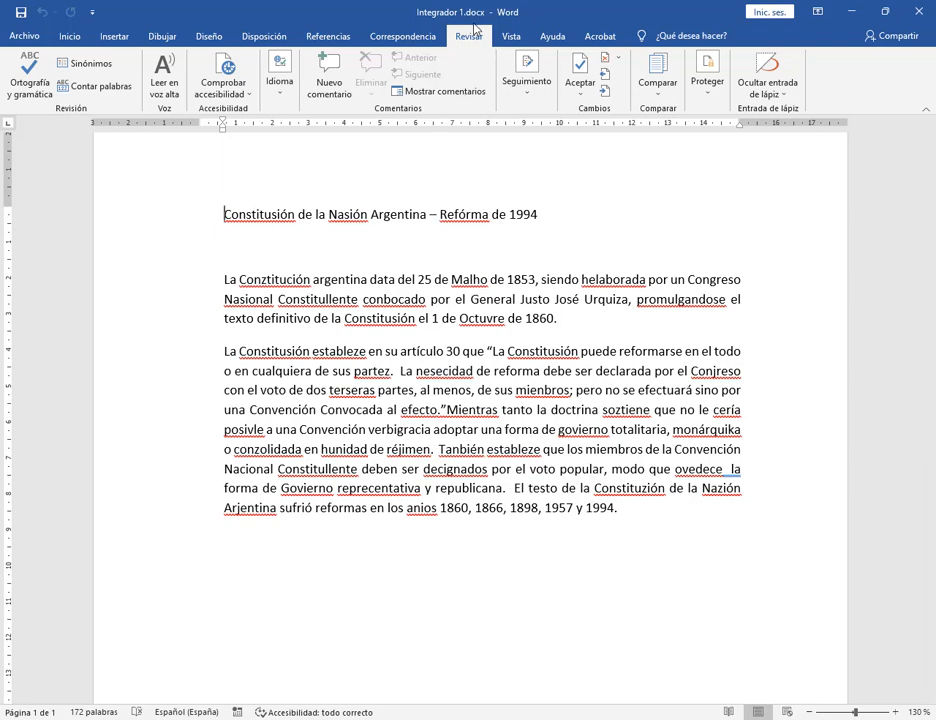
Spell-check the title, correcting it to Constitución de la Nación Argentina – Reforma.
left_click(27, 74)
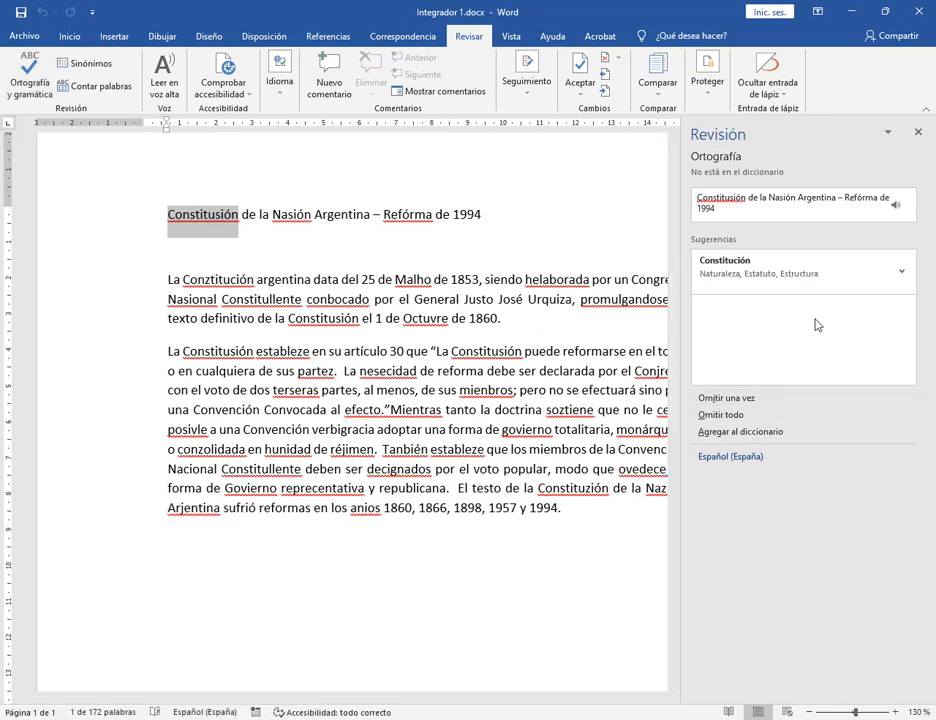
left_click(749, 270)
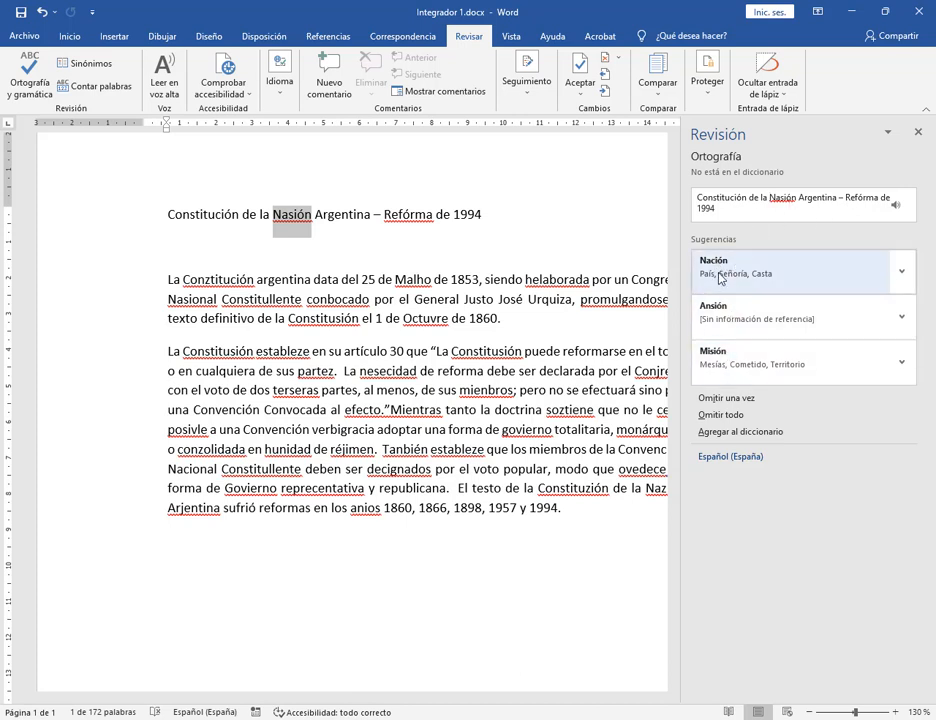
left_click(719, 272)
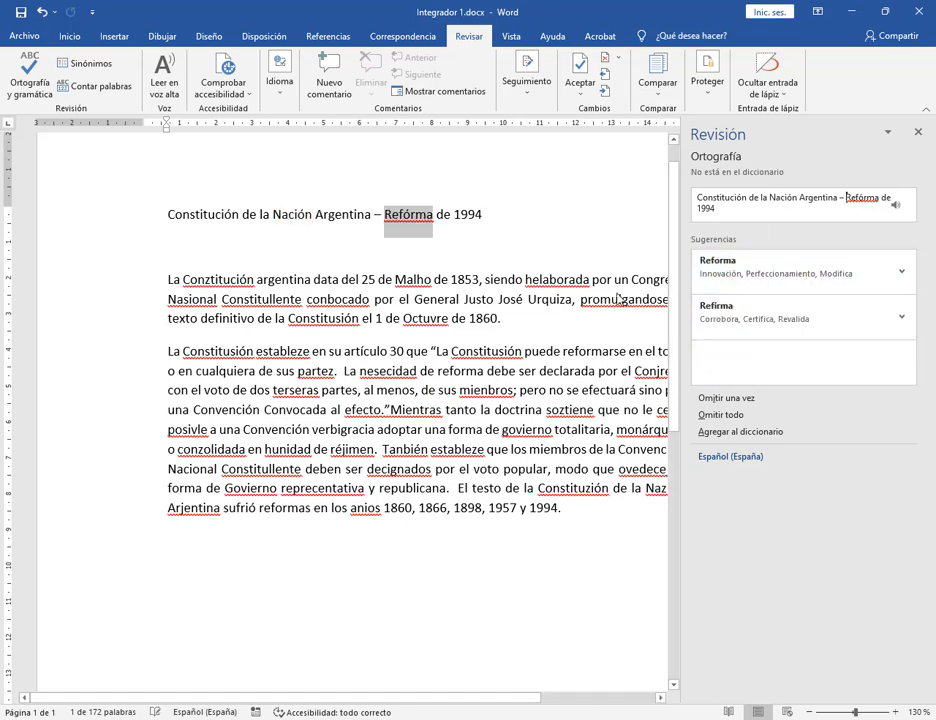
left_click(760, 290)
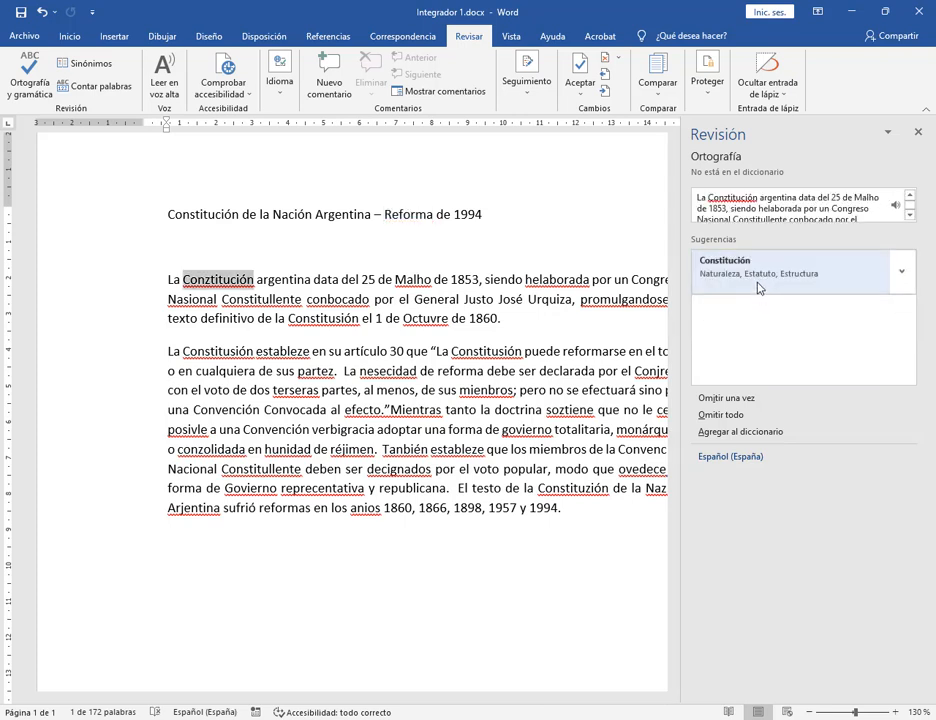
left_click(758, 288)
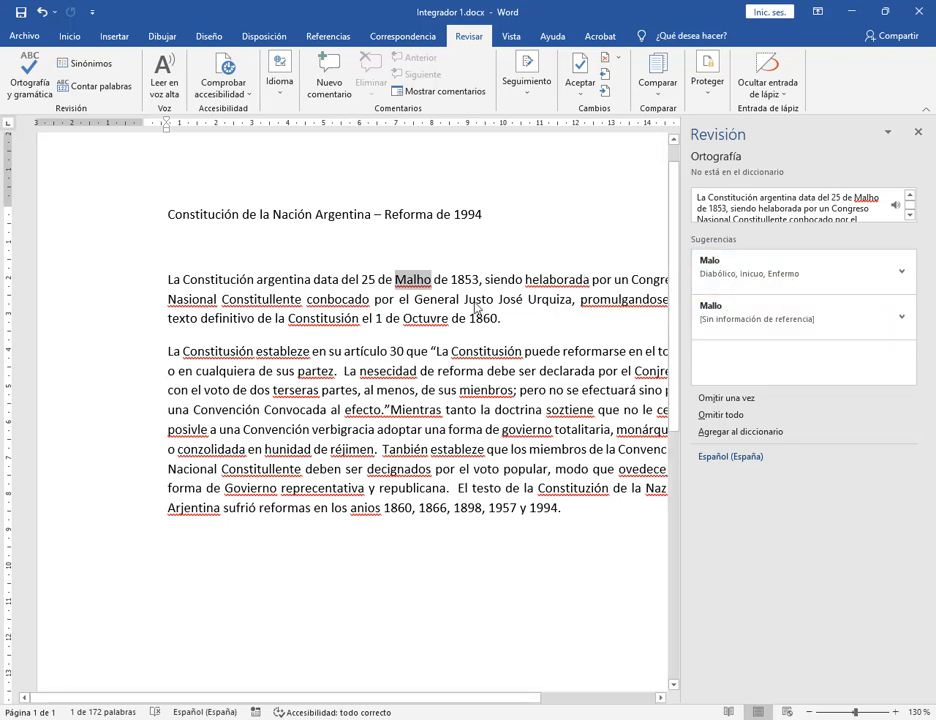
Change Malho to Mayo by hand and correct helaborada to elaborada.
left_click(424, 284)
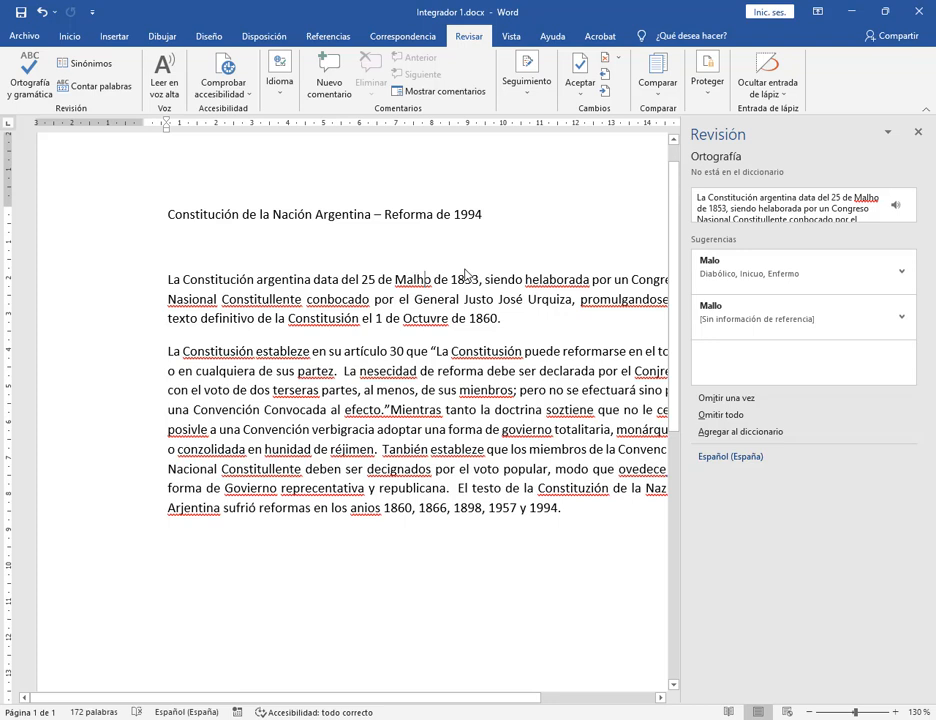
key("BackSpace")
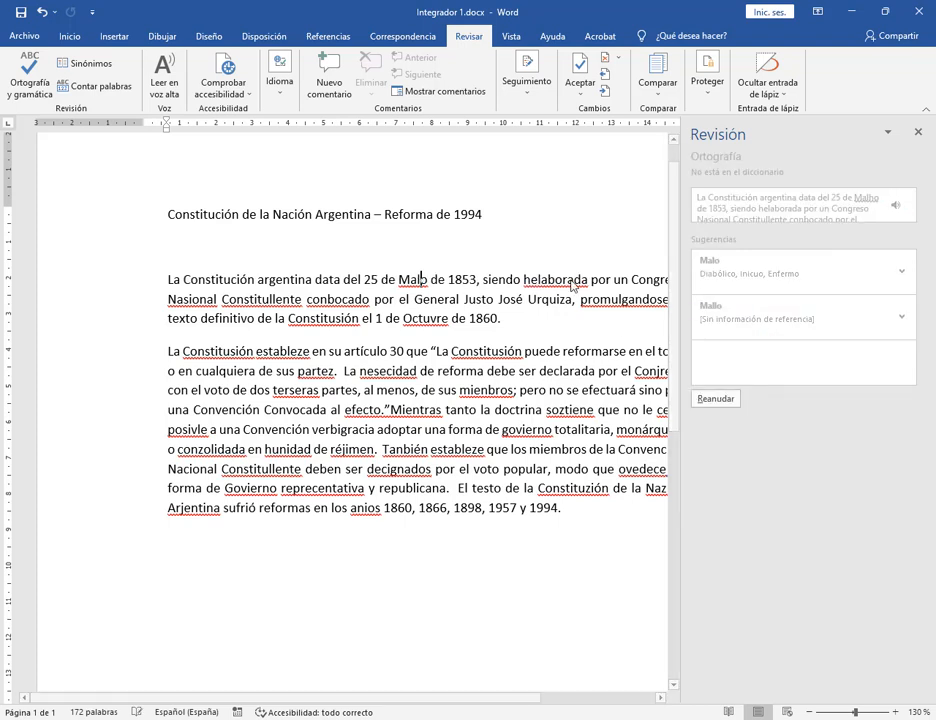
key("BackSpace")
type("y")
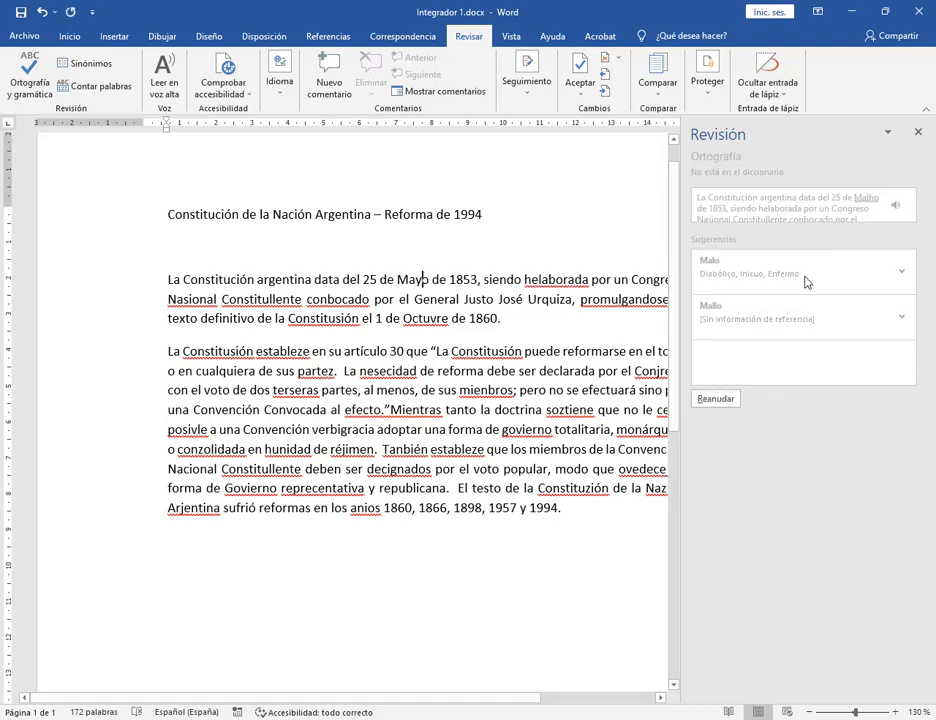
left_click(574, 282)
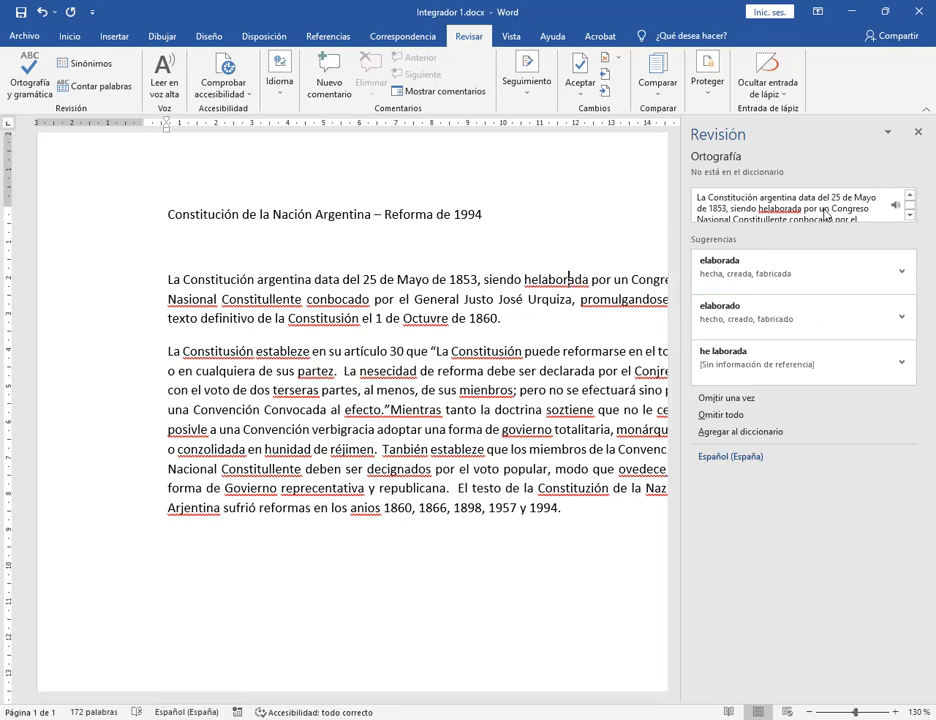
left_click(831, 282)
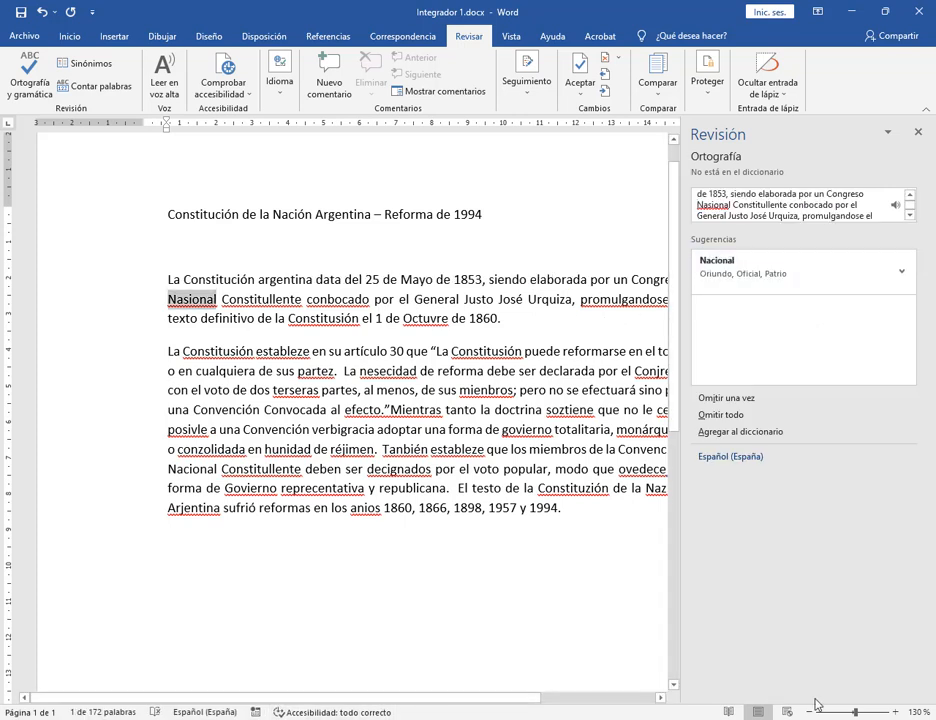
left_click(660, 697)
left_click(660, 697)
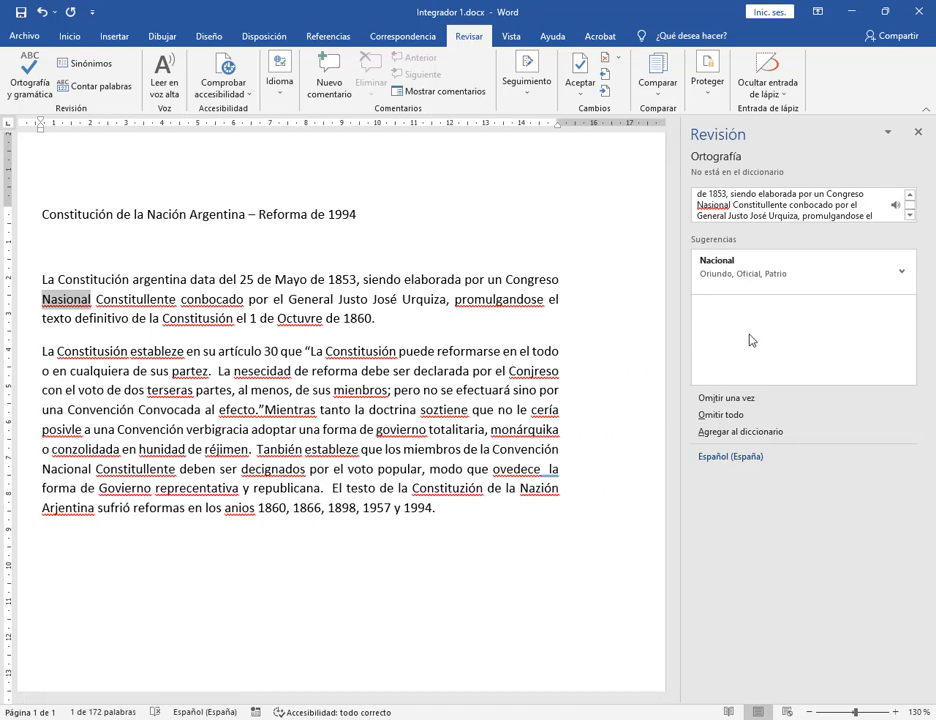
Accept Nacional, Constituyente, convocado, promulgándose, Constitución, Octubre, then lowercase mayo and octubre.
left_click(757, 275)
left_click(757, 275)
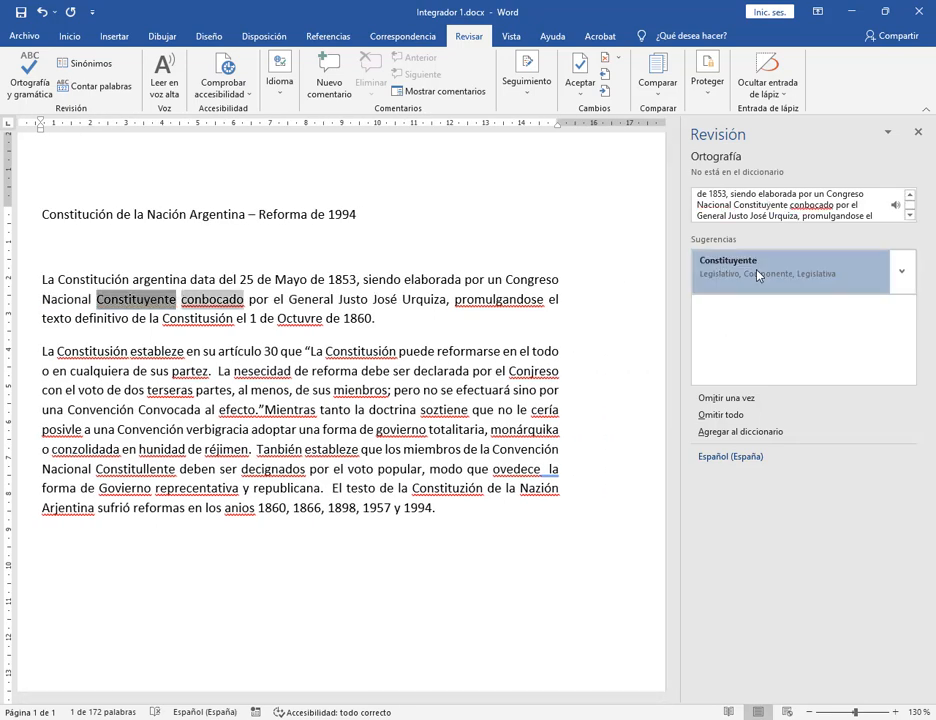
left_click(757, 275)
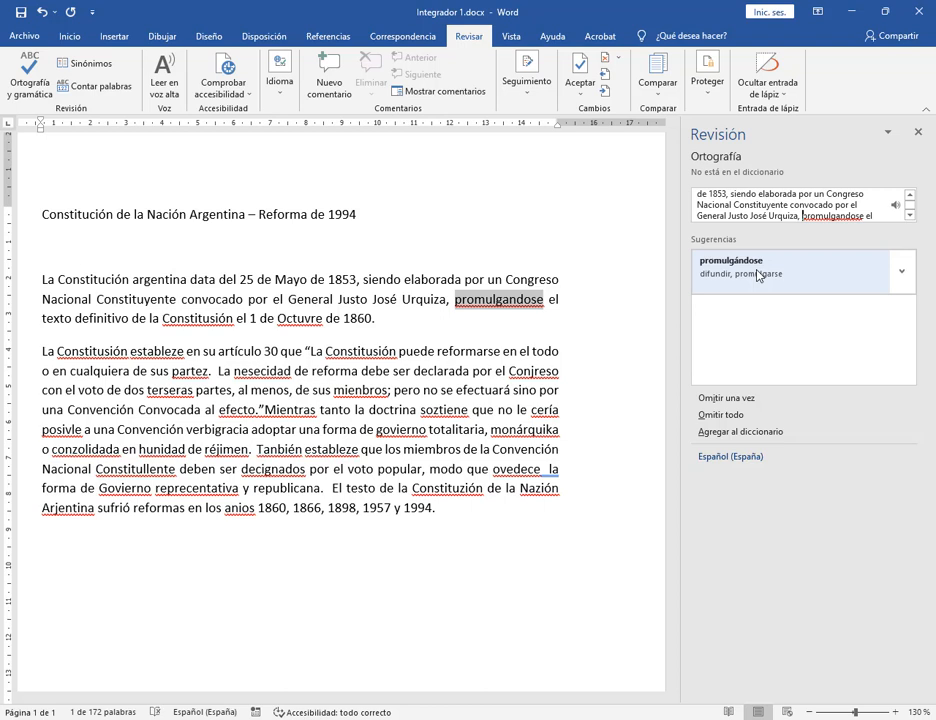
left_click(757, 275)
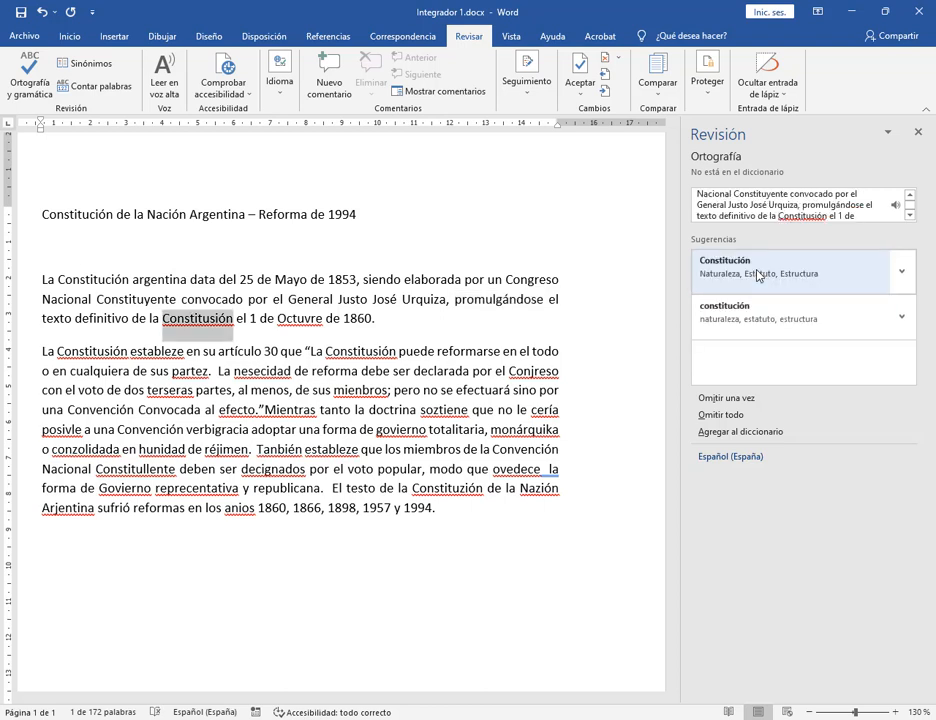
left_click(757, 275)
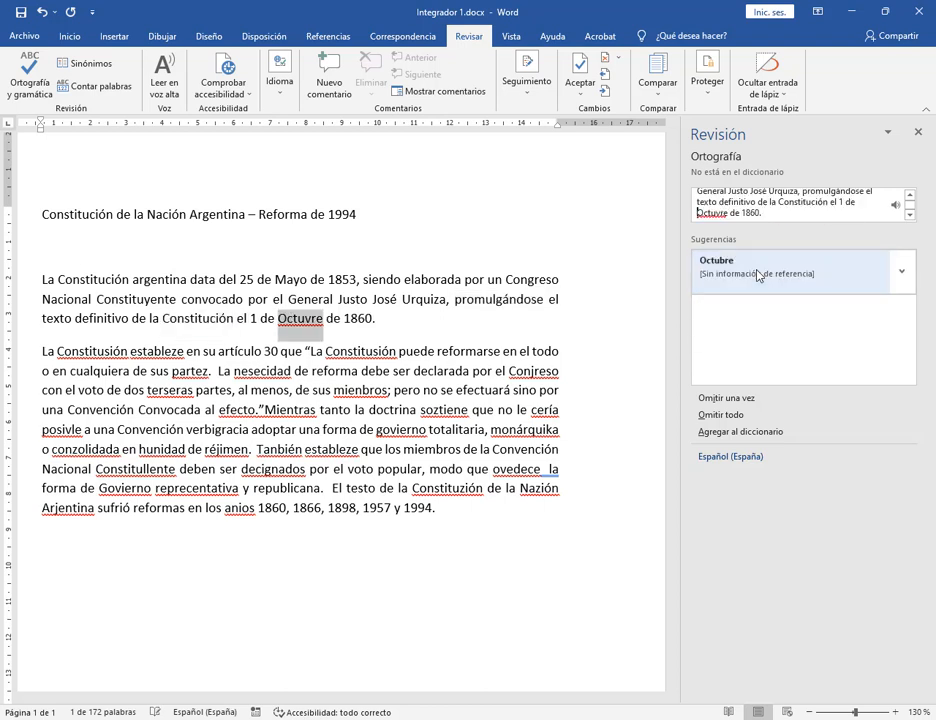
left_click(757, 275)
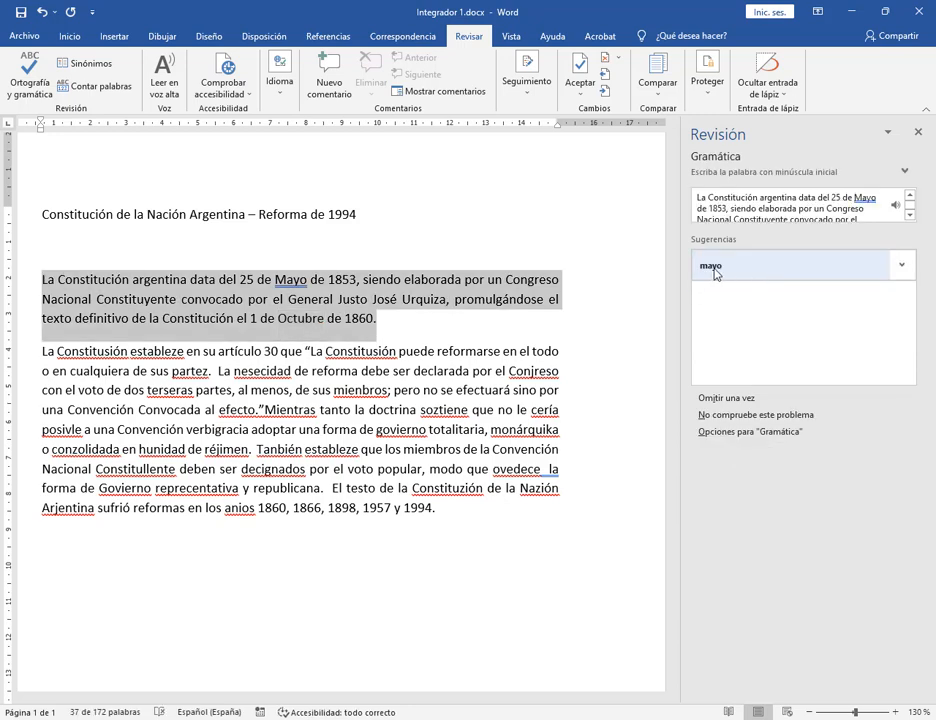
left_click(713, 275)
left_click(736, 265)
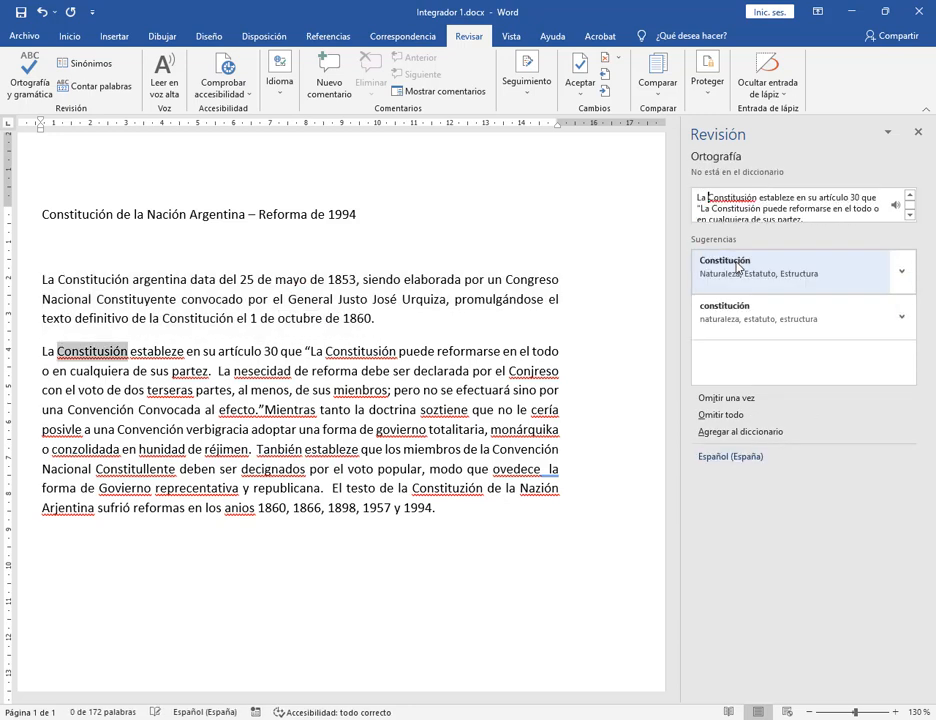
Correct Constitución, establece, partes, necesidad, Congreso, terceras, miembros, and add the space before Mientras.
left_click(736, 266)
left_click(736, 265)
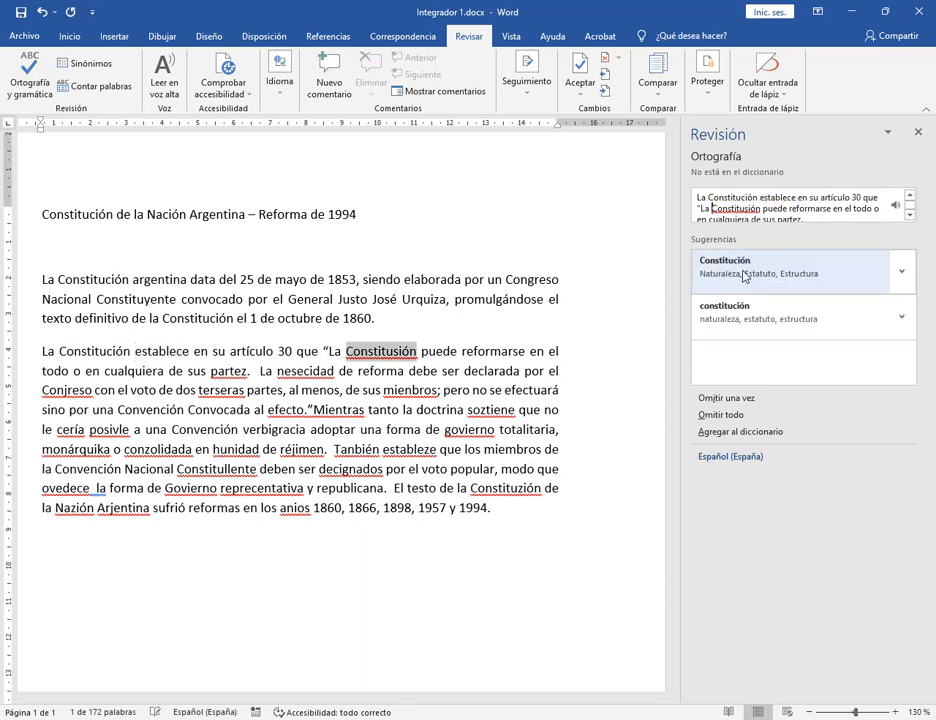
left_click(742, 275)
left_click(742, 275)
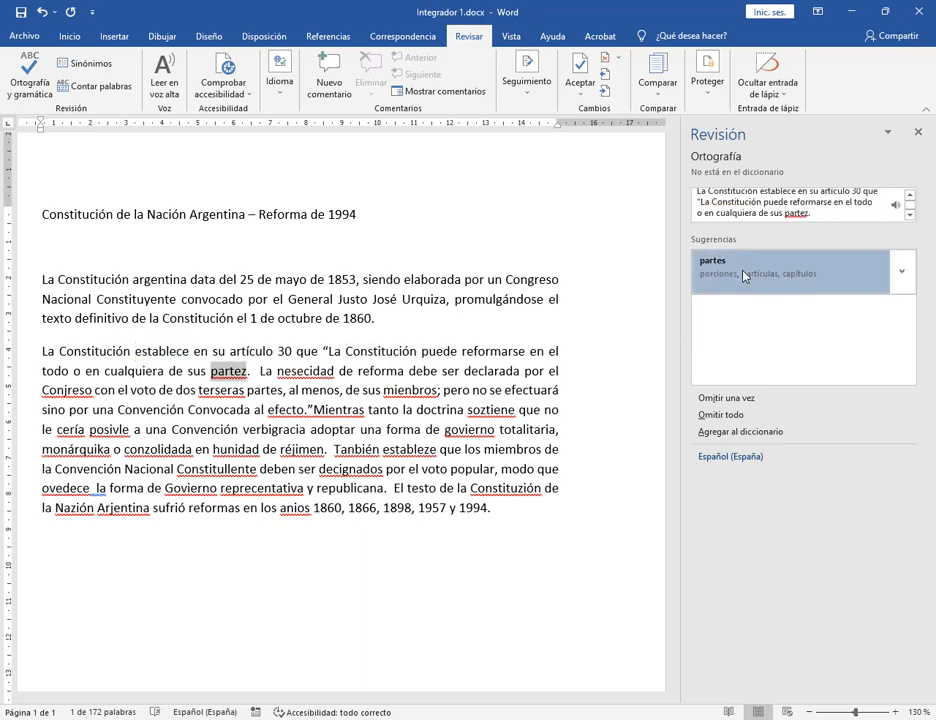
left_click(742, 275)
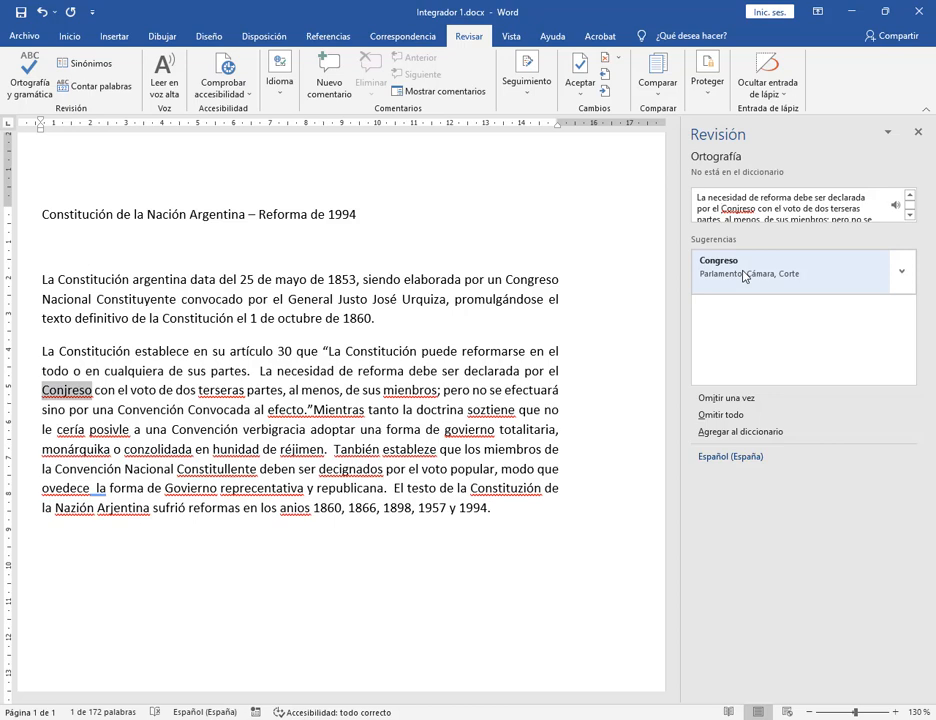
left_click(742, 275)
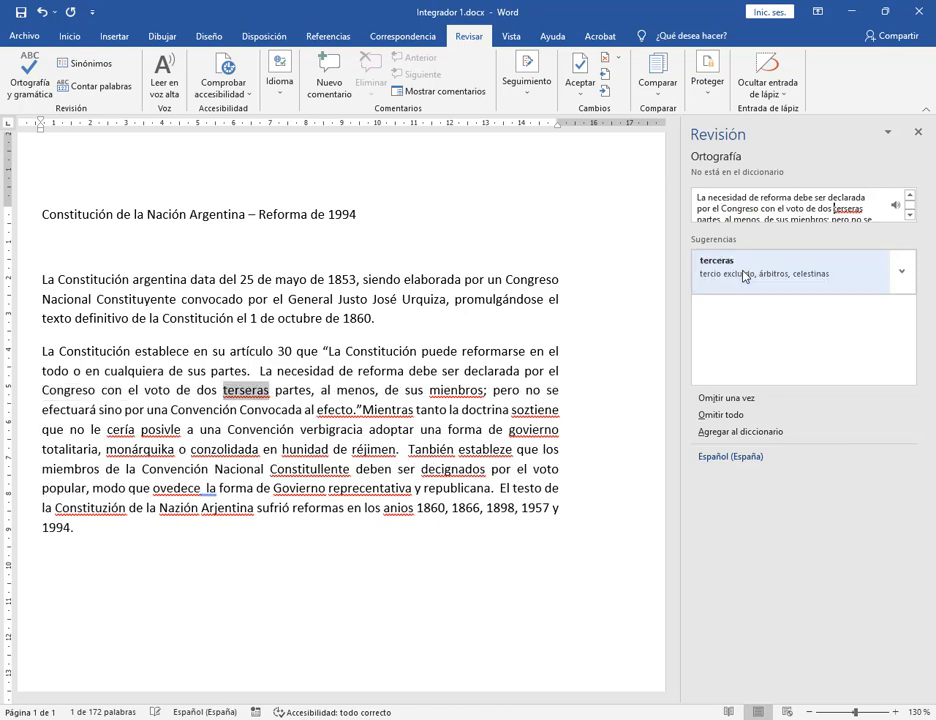
left_click(742, 275)
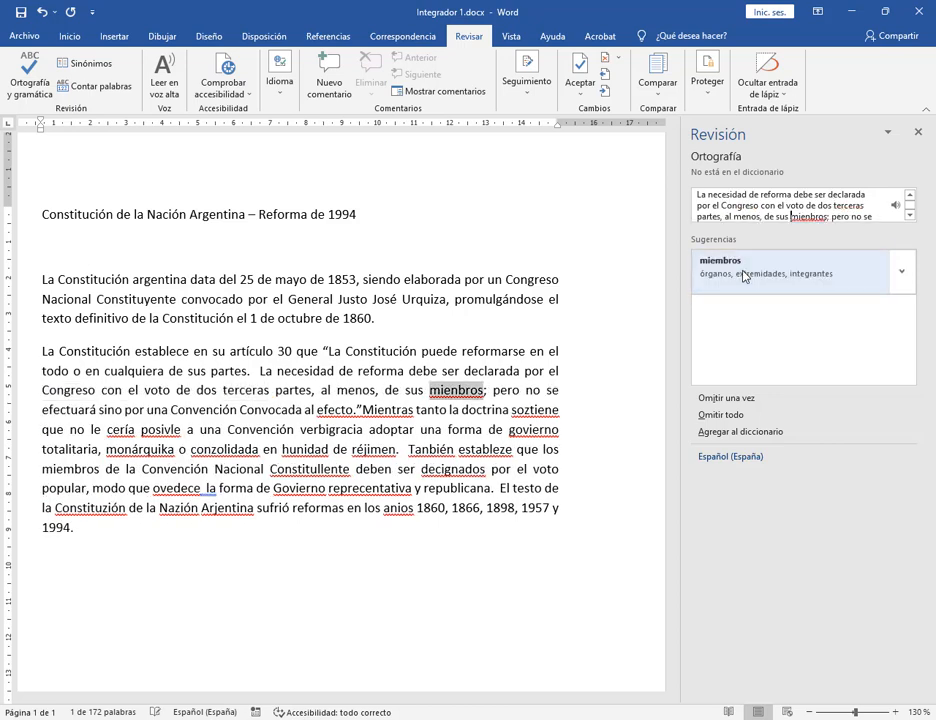
left_click(742, 275)
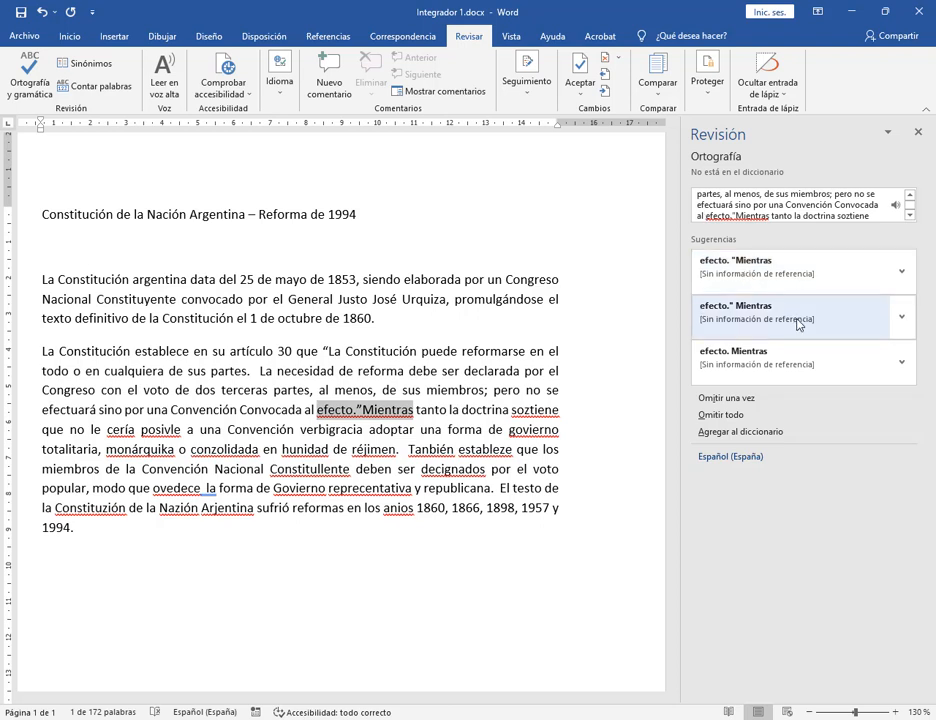
left_click(799, 324)
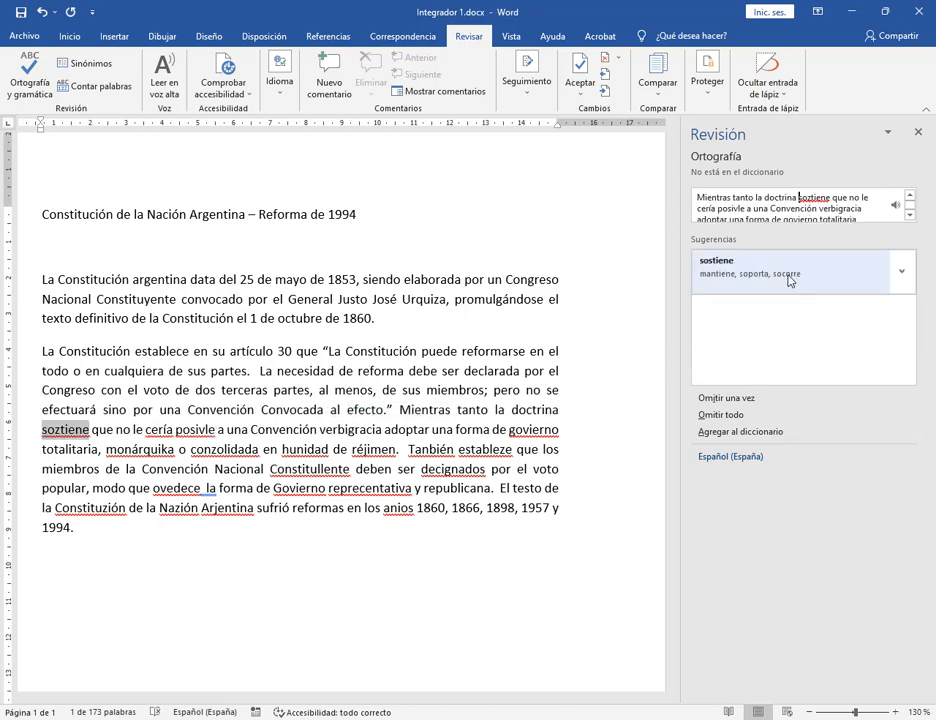
Correct sostiene, sería, posible, gobierno, monárquica, consolidada, unidad and régimen.
left_click(789, 279)
left_click(789, 279)
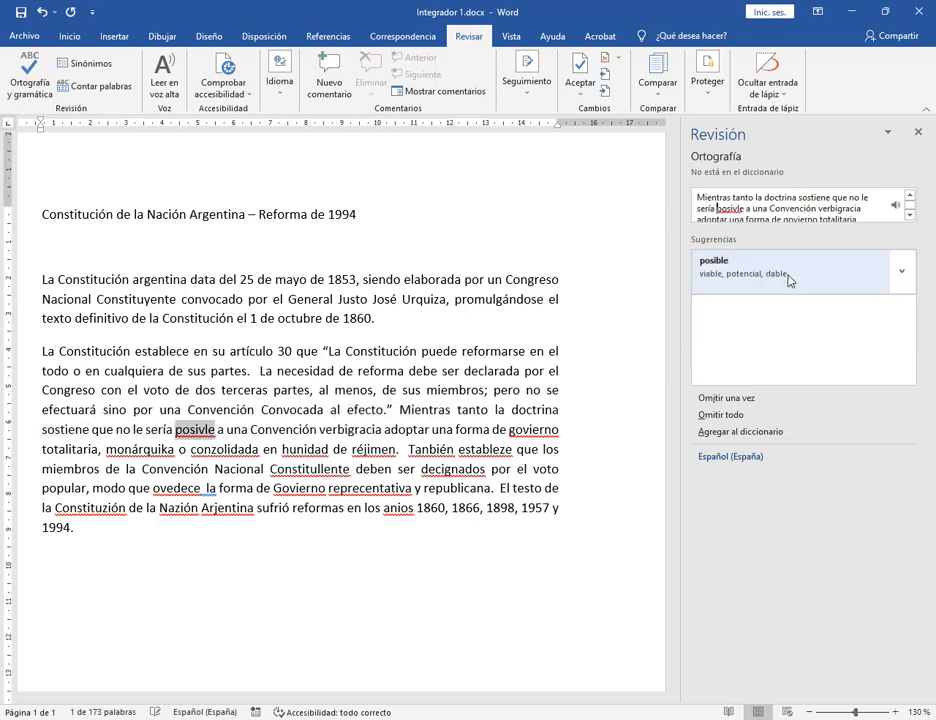
left_click(789, 279)
left_click(789, 279)
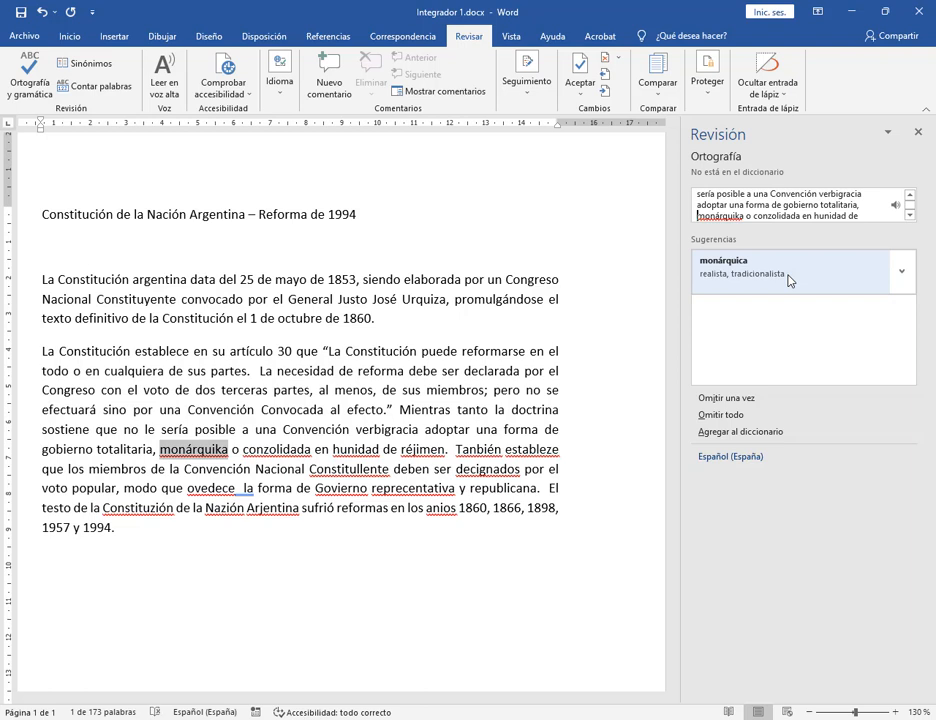
left_click(789, 279)
left_click(789, 279)
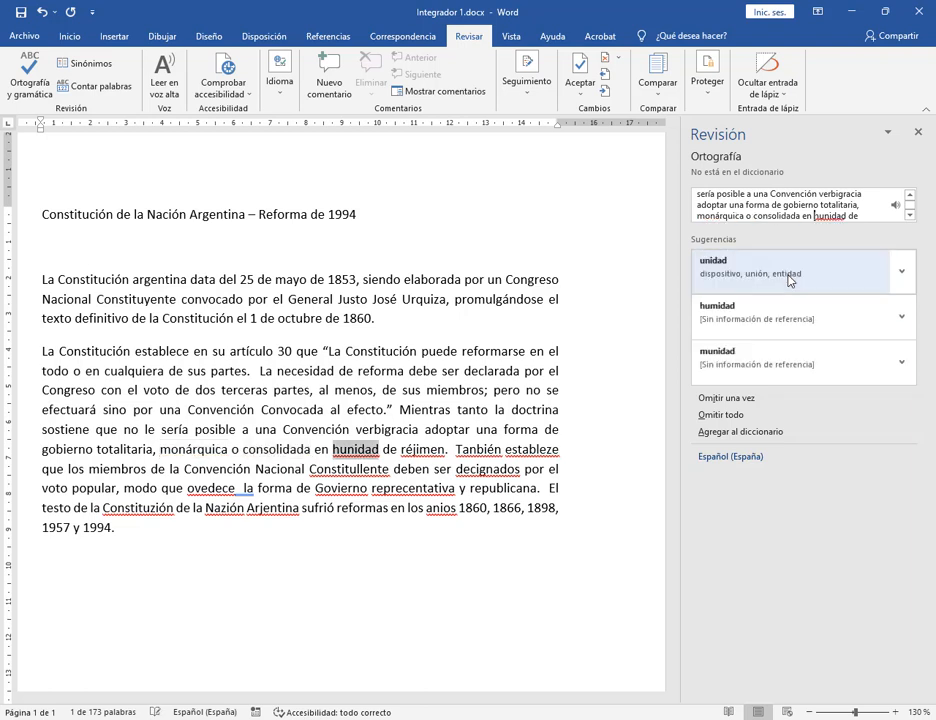
left_click(789, 279)
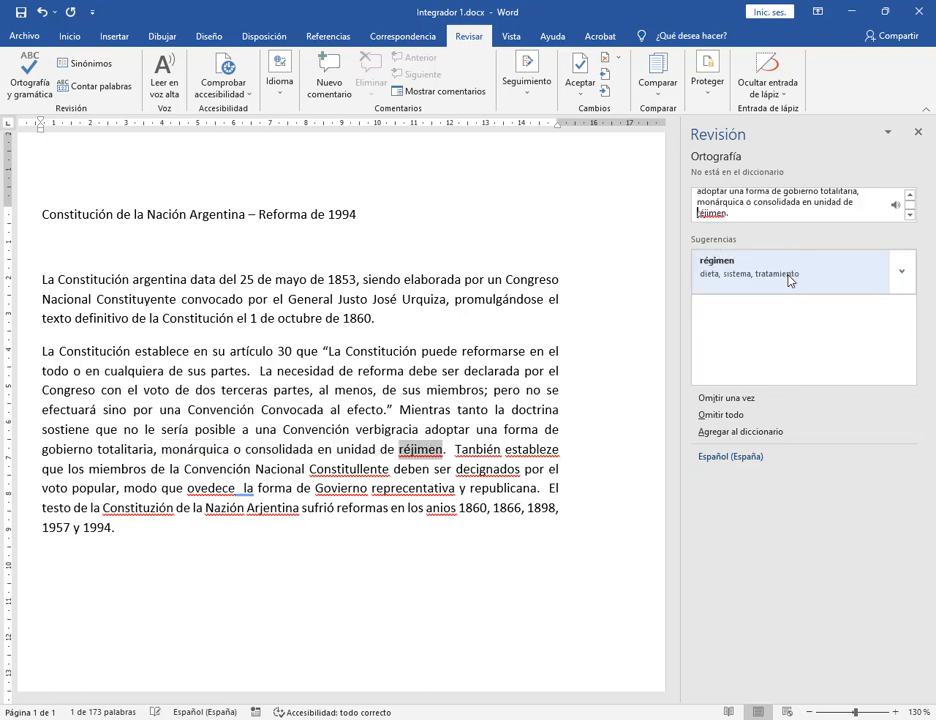
left_click(789, 279)
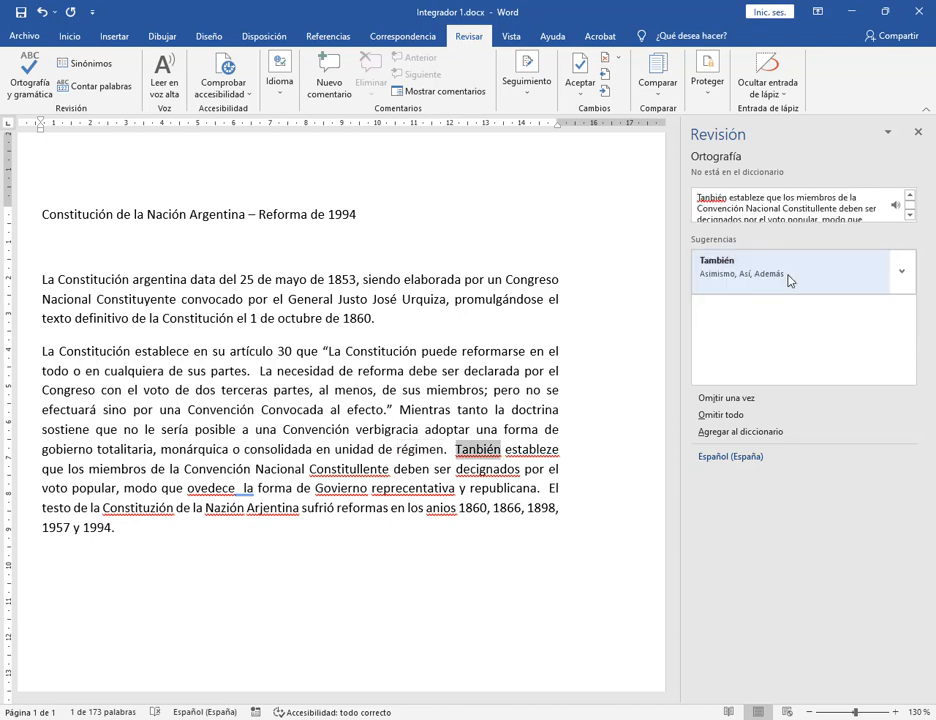
Correct También, establece, Constituyente, designados, obedece, Gobierno and representativa.
left_click(789, 279)
left_click(789, 279)
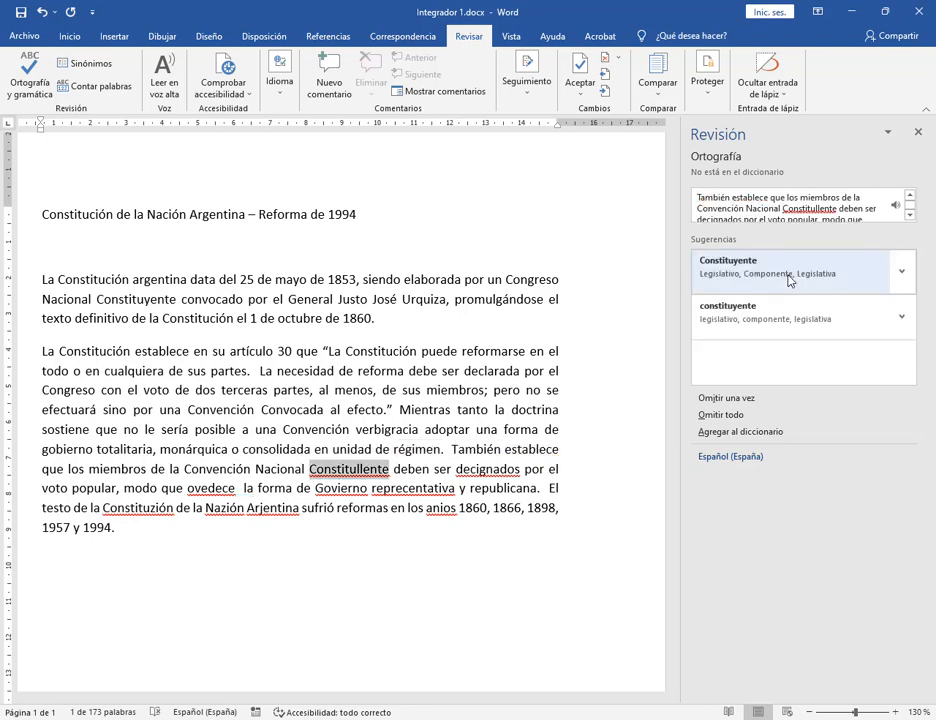
left_click(789, 279)
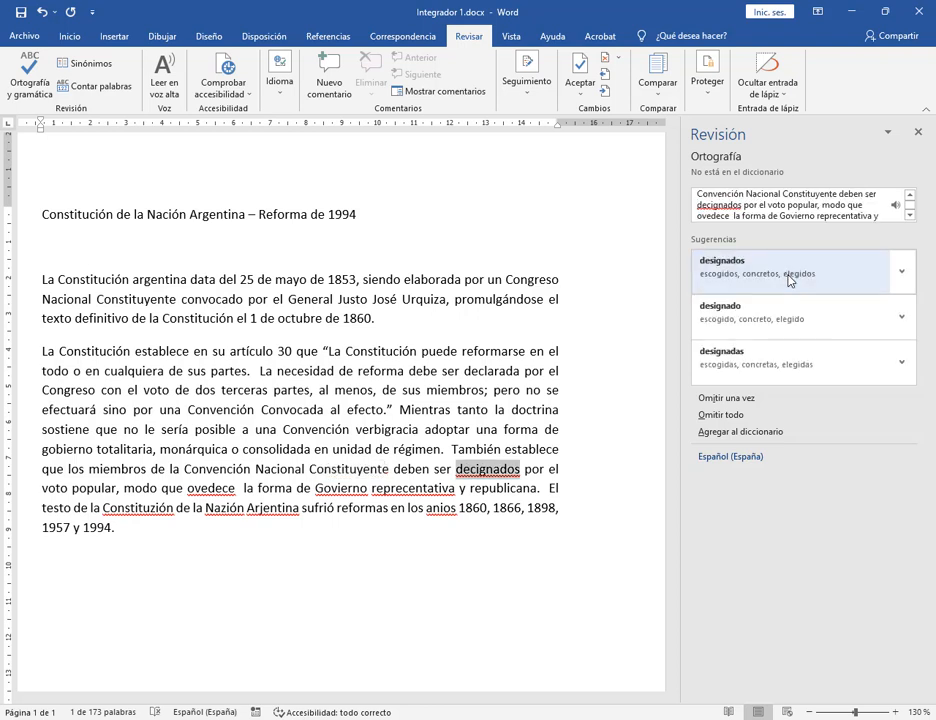
left_click(789, 279)
left_click(789, 279)
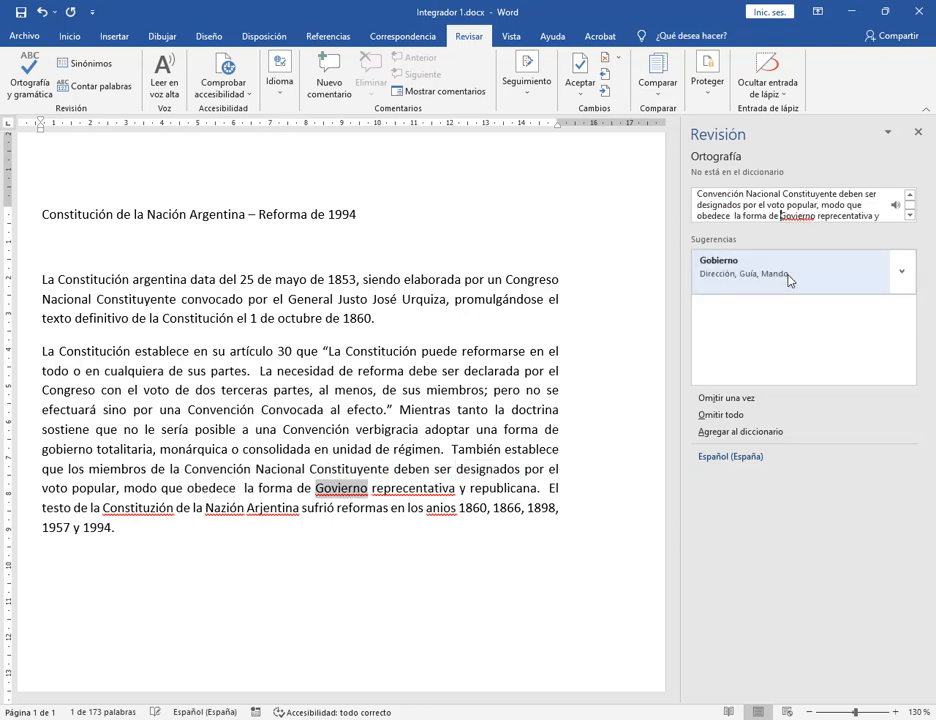
left_click(789, 279)
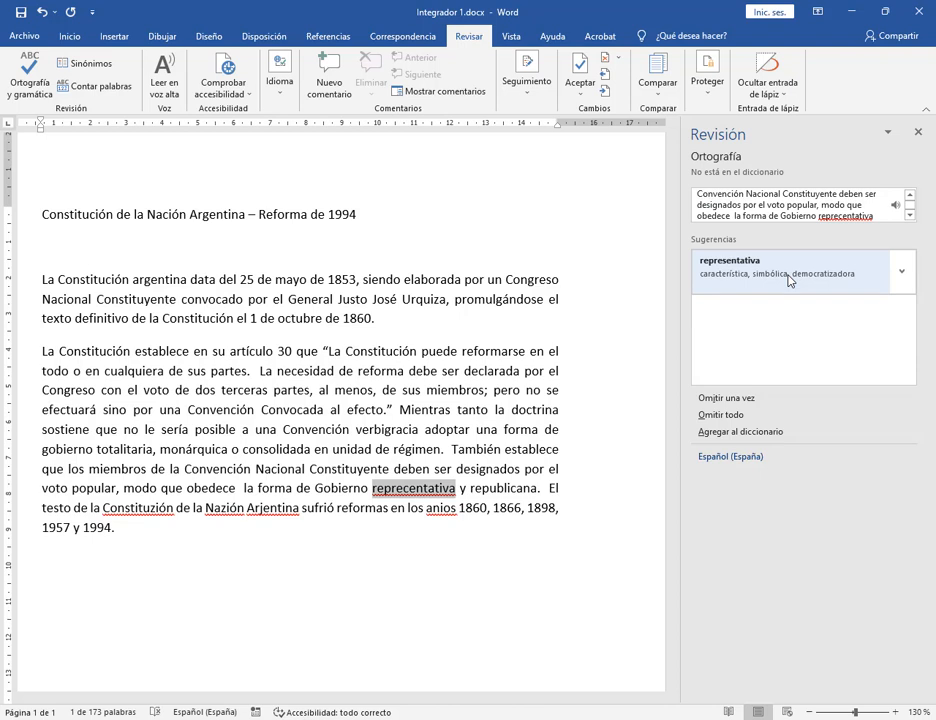
left_click(789, 279)
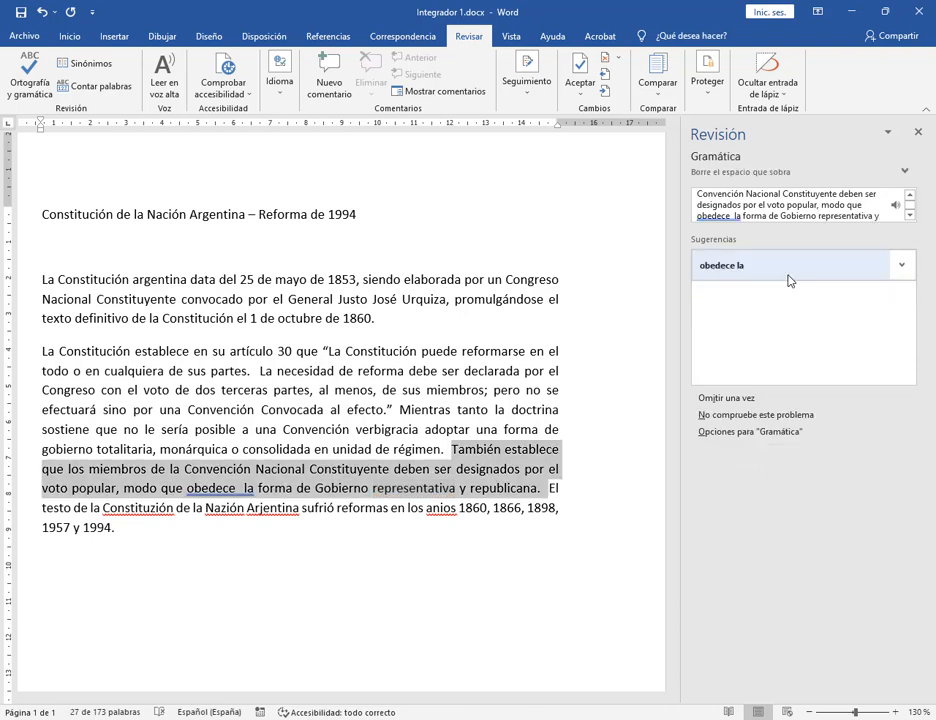
Remove the double space, correct Constitución, Nación, Argentina and años, and close the completion message.
left_click(787, 278)
left_click(787, 278)
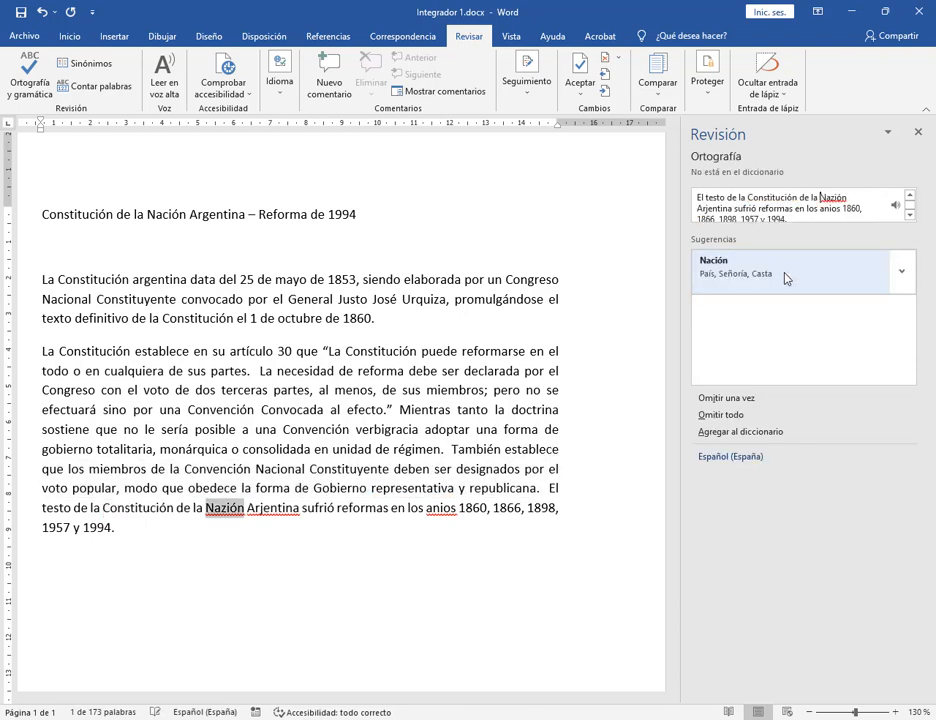
left_click(787, 278)
left_click(787, 278)
left_click(787, 278)
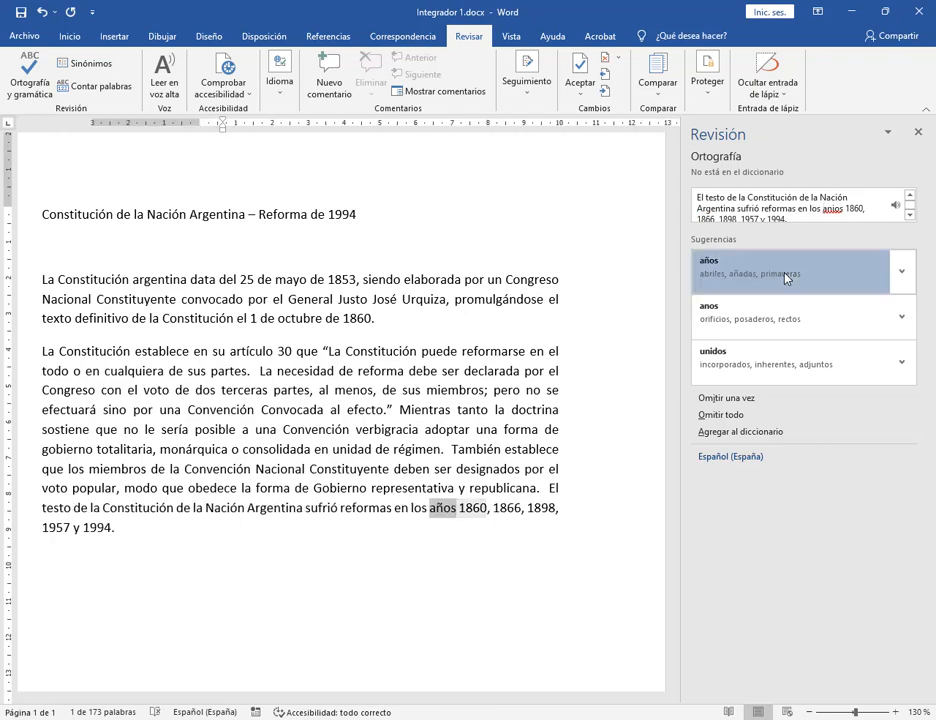
left_click(475, 409)
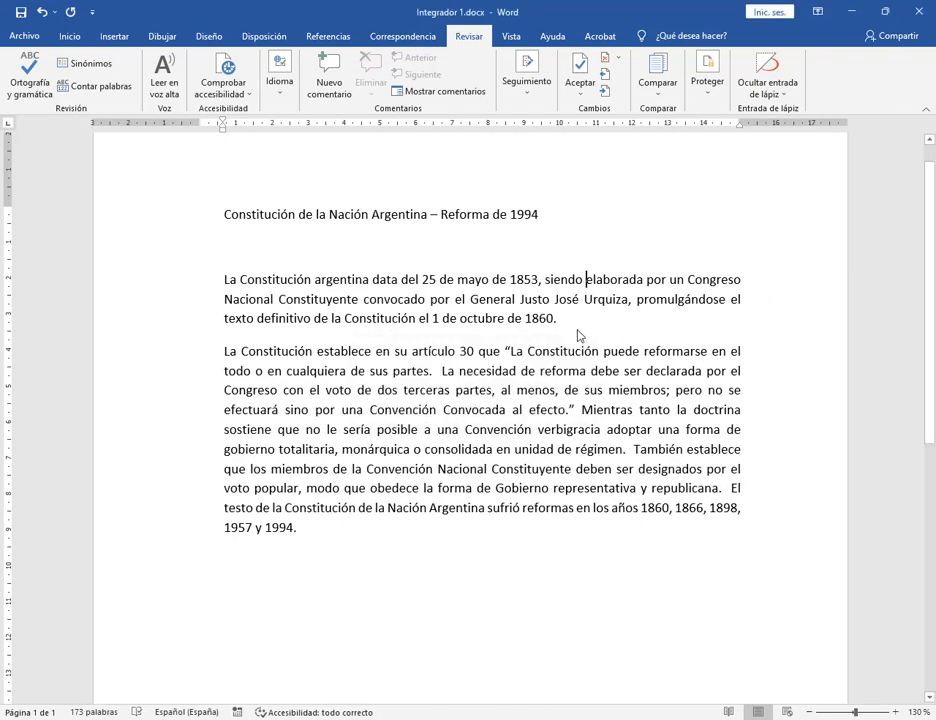
left_click(70, 36)
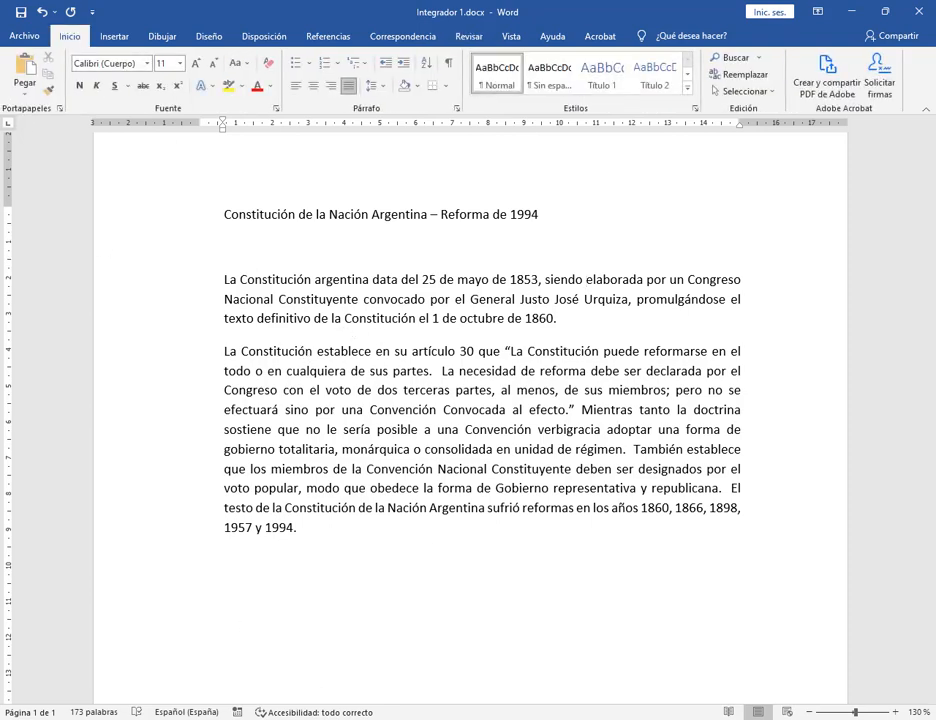
Mark task 2 'Formato para el texto' in the PDF and stack Edge above Word.
left_click(268, 717)
left_click(325, 264)
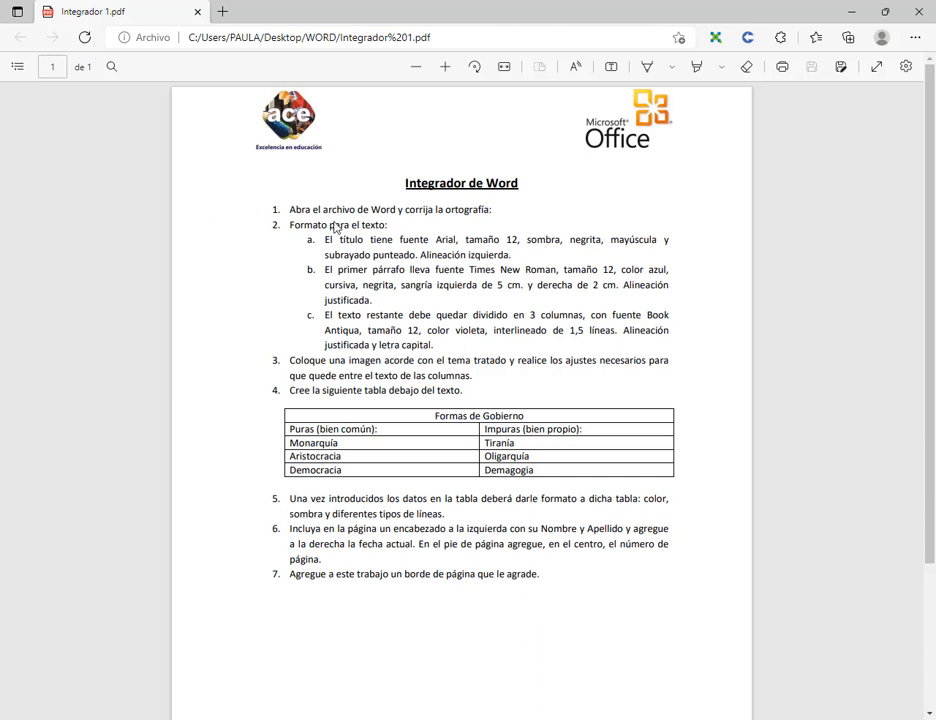
left_click_drag(292, 226, 387, 226)
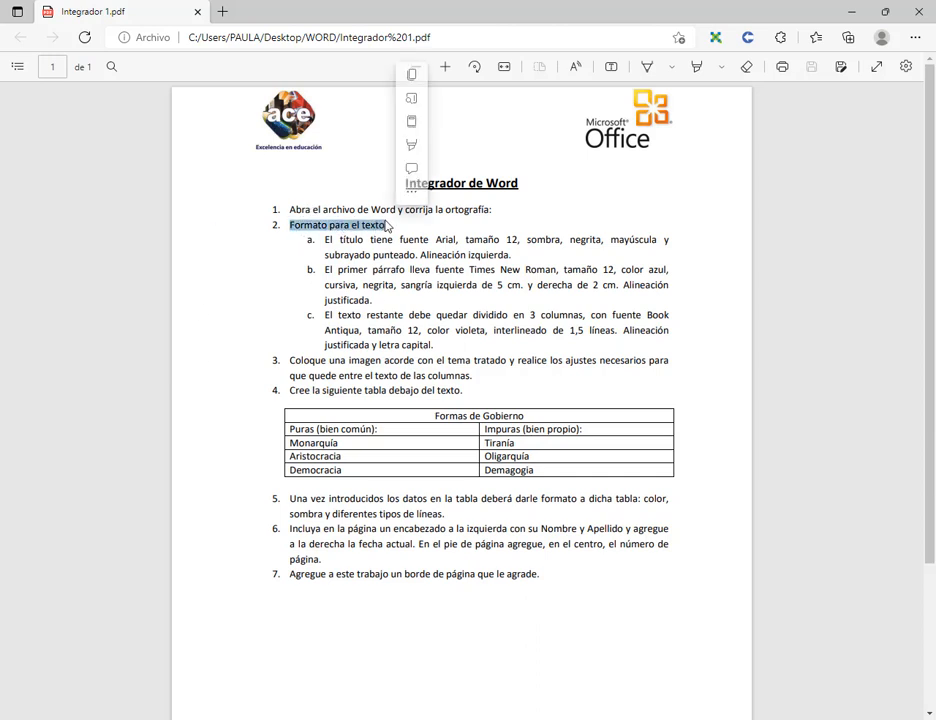
left_click(433, 325)
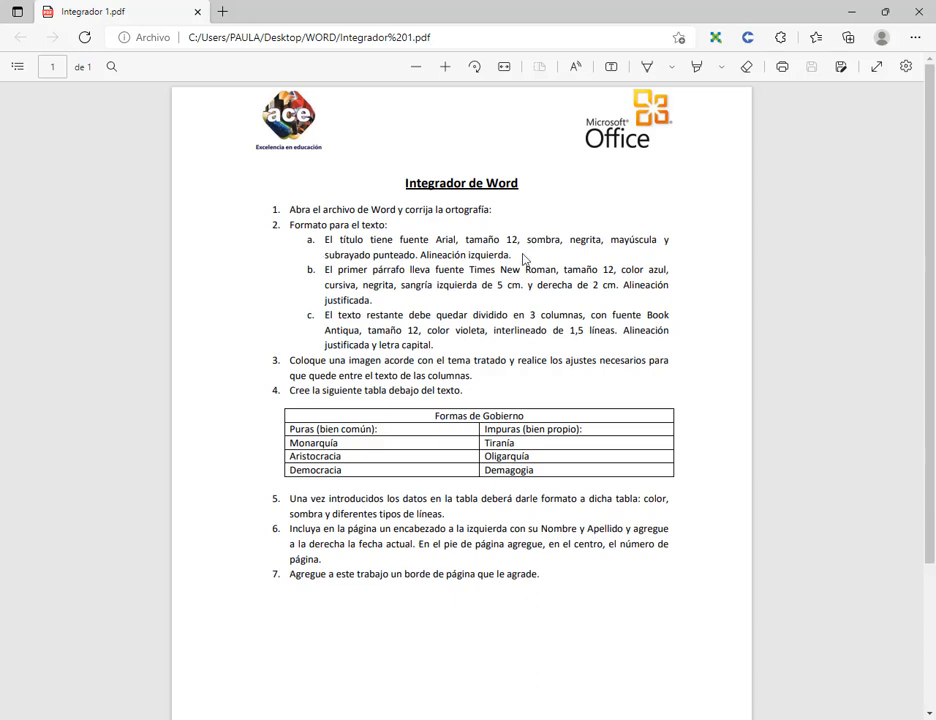
left_click(894, 8)
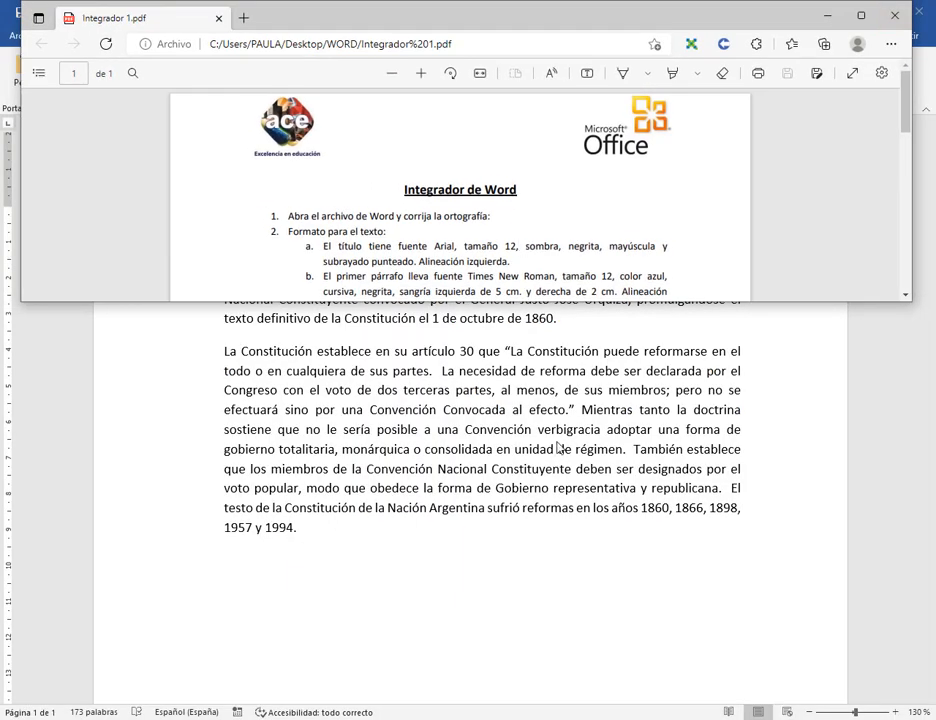
left_click(560, 449)
left_click(893, 11)
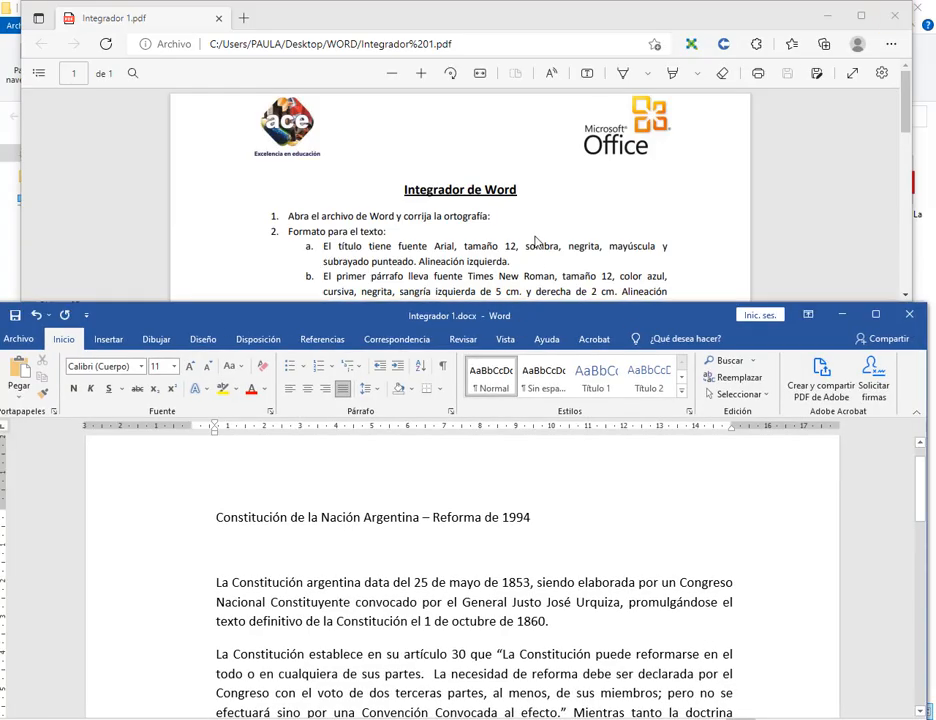
scroll(527, 242, "down", 1)
left_click(236, 541)
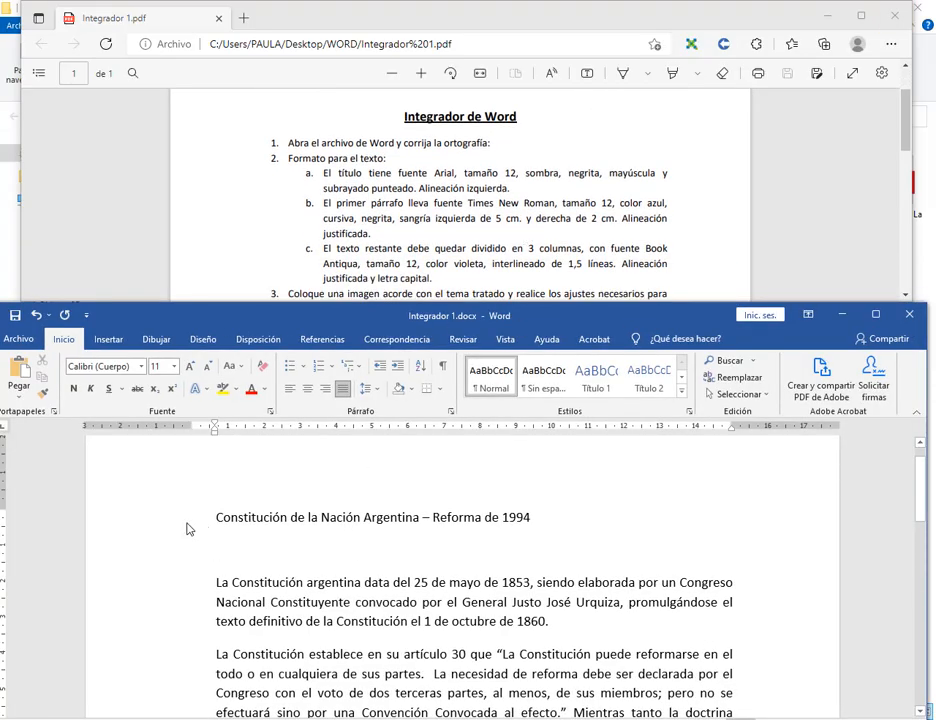
Set the title font to Arial, size 12.
left_click(199, 525)
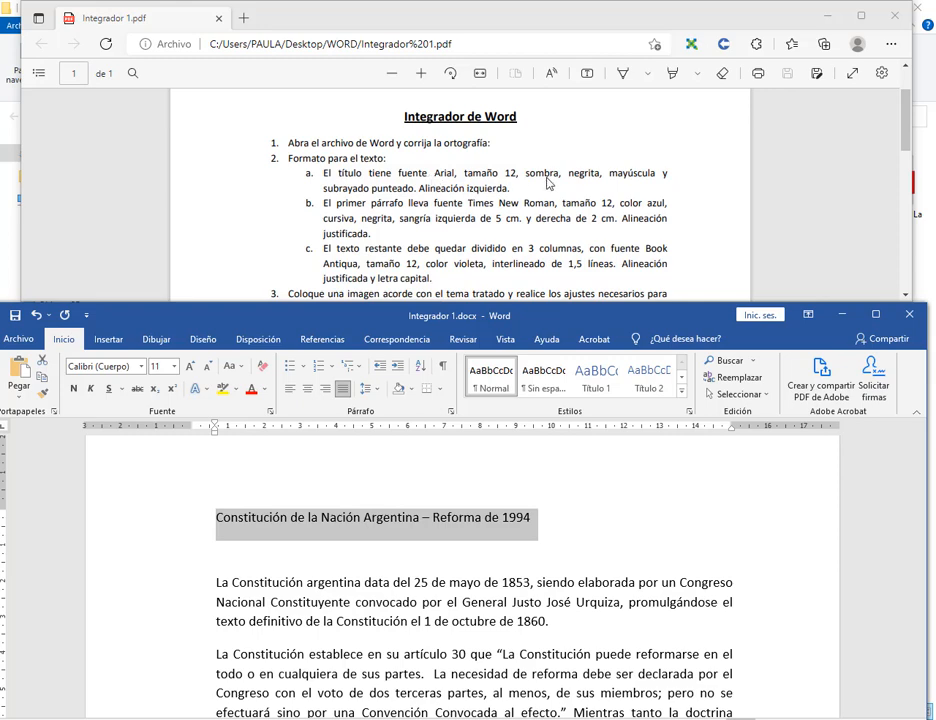
left_click(141, 367)
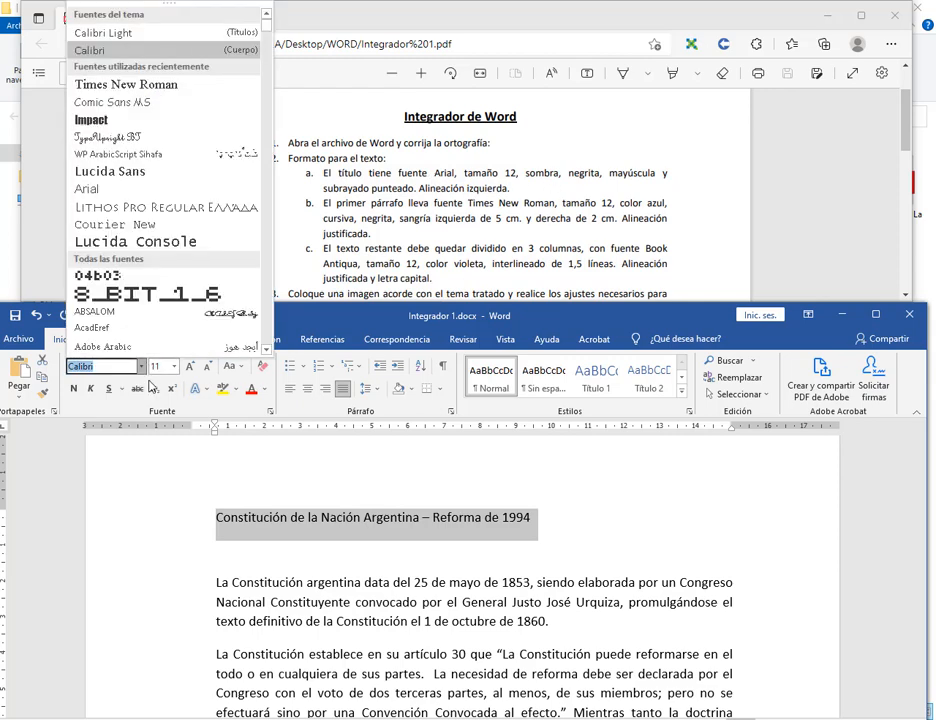
left_click(87, 188)
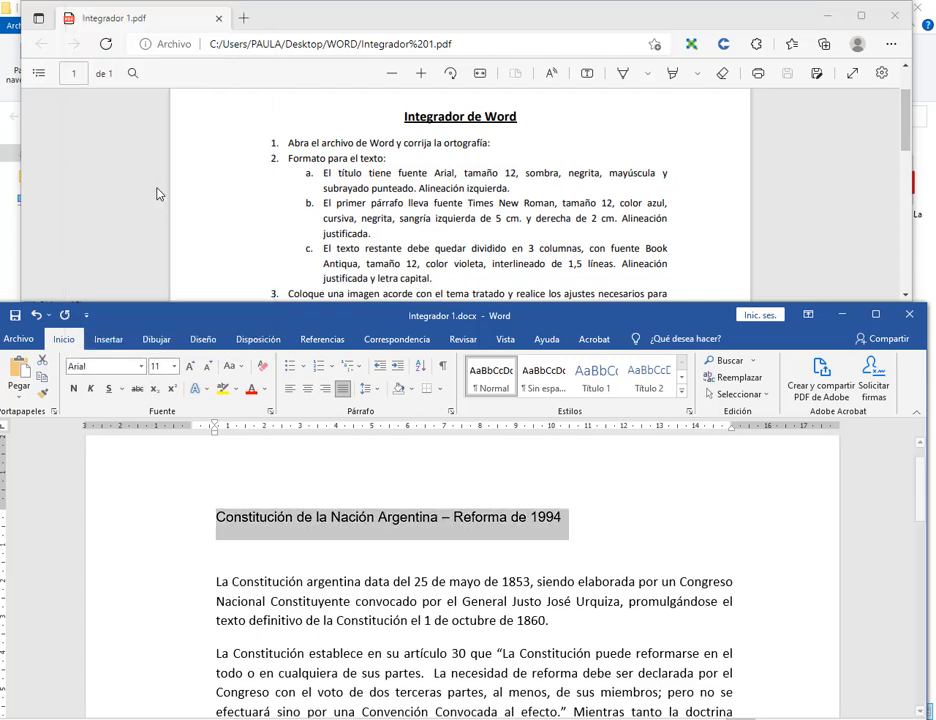
left_click(175, 367)
left_click(166, 438)
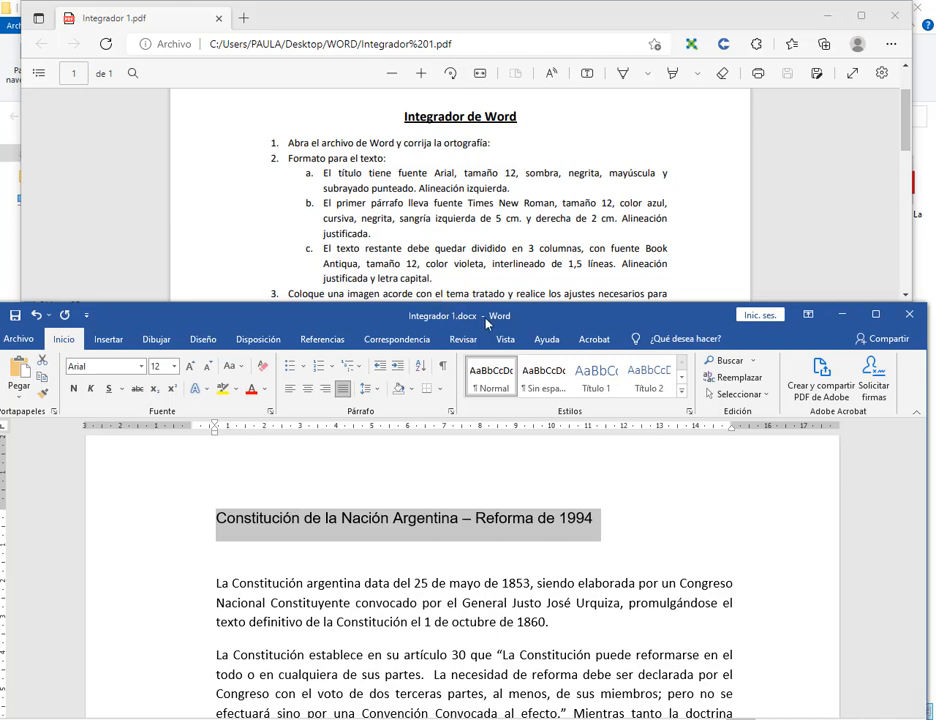
Give the title an outer shadow offset down and to the right.
left_click(270, 411)
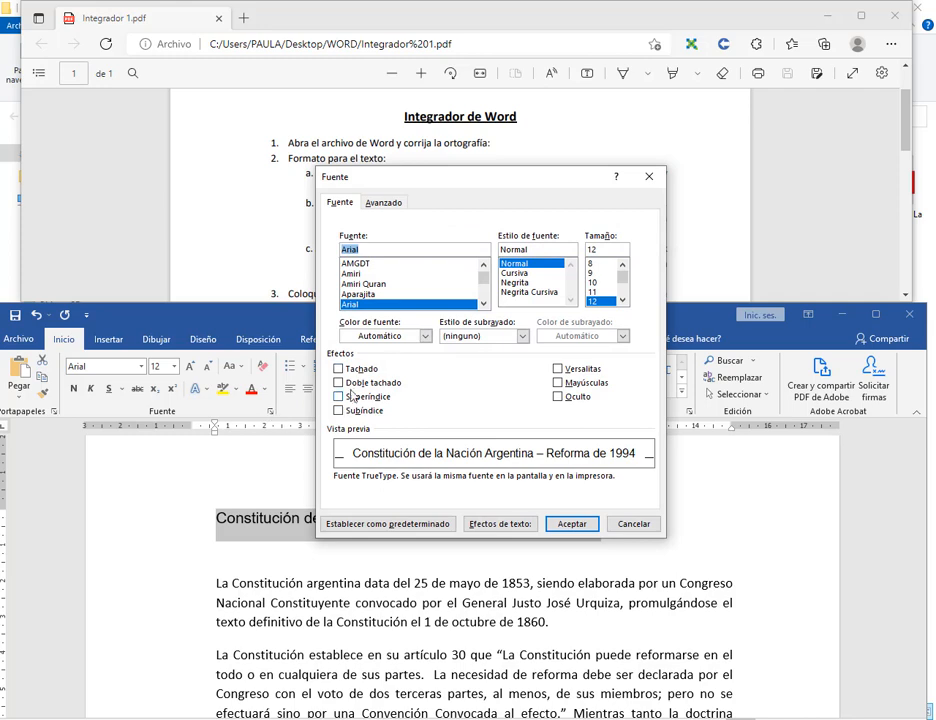
left_click_drag(422, 360, 503, 422)
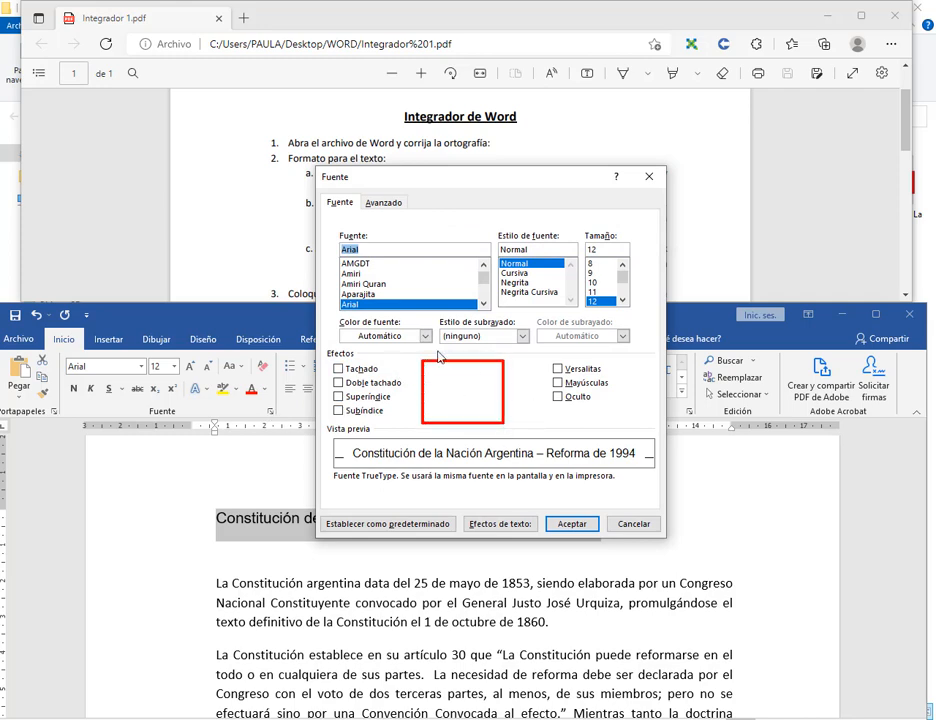
left_click(630, 524)
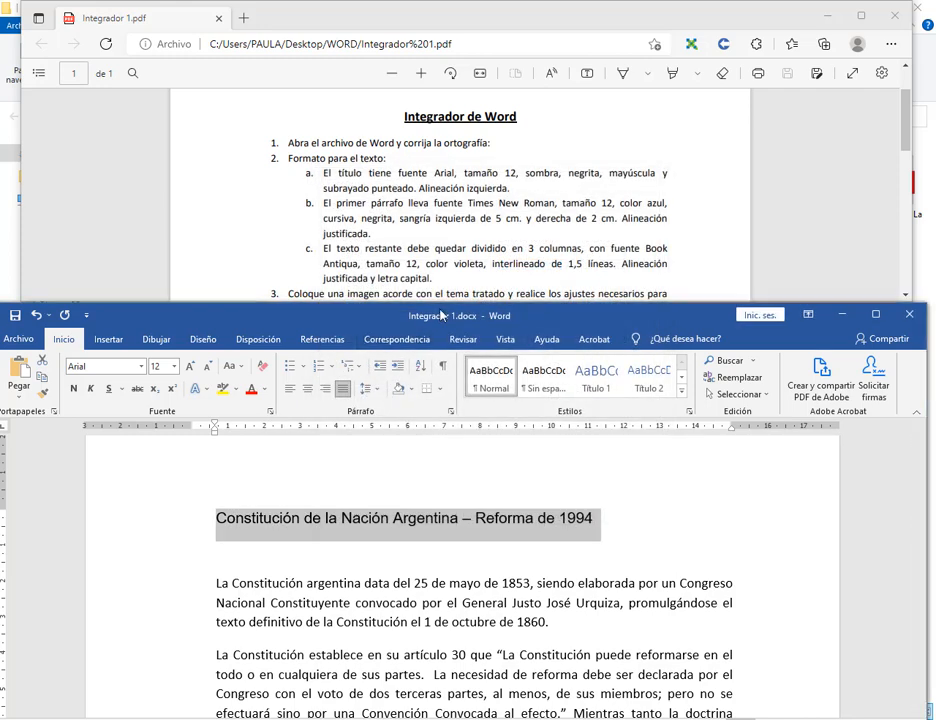
mouse_move(401, 308)
left_mouse_down()
mouse_move(660, 332)
mouse_move(599, 330)
left_mouse_up()
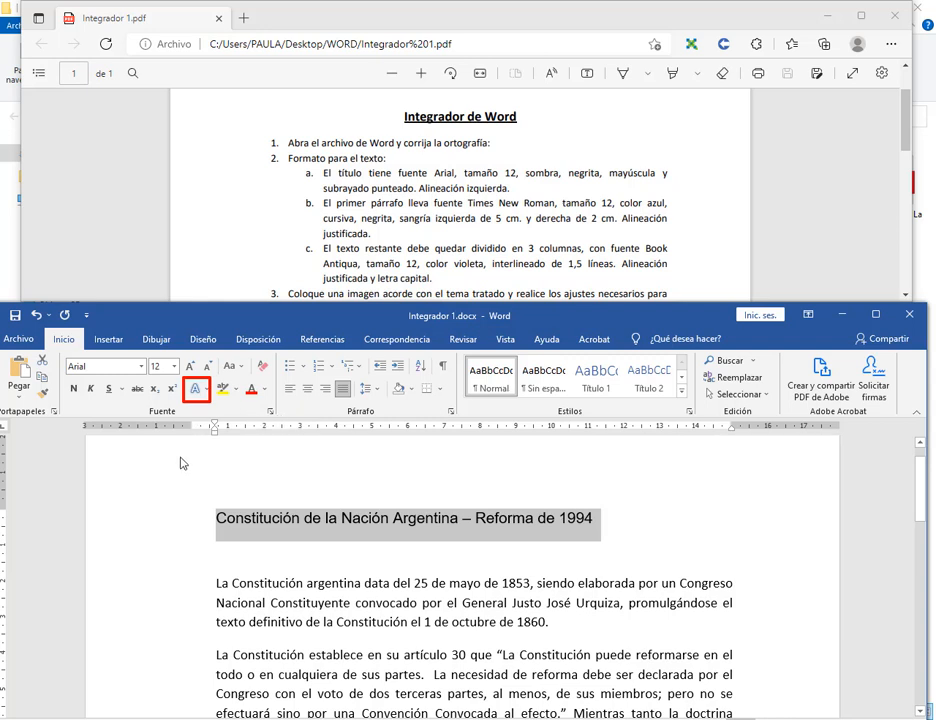
left_click_drag(181, 463, 194, 406)
left_click(205, 389)
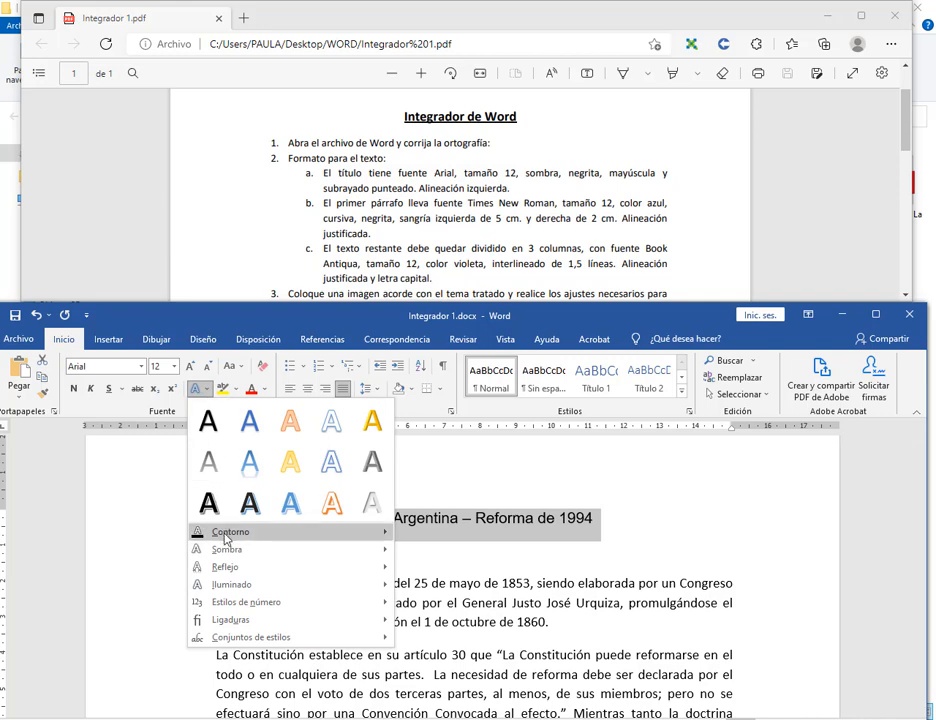
mouse_move(224, 549)
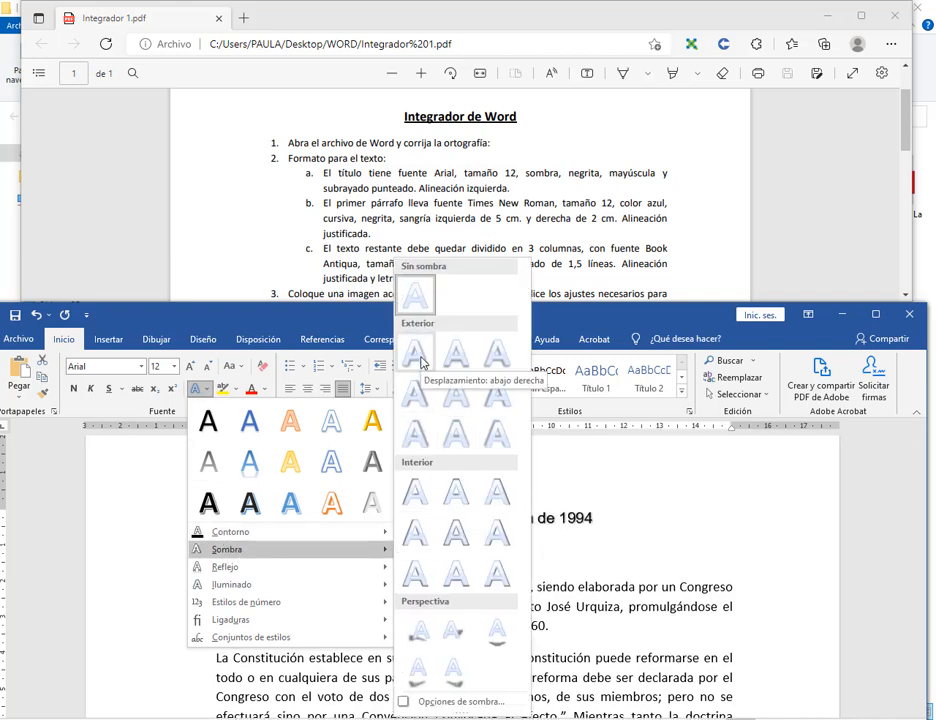
left_click(421, 362)
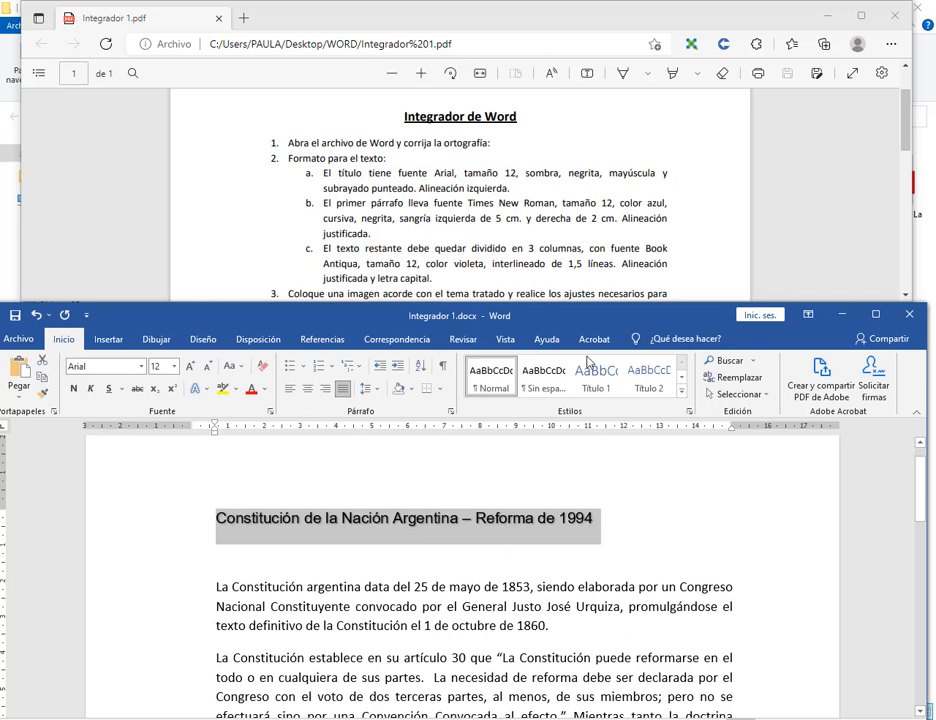
Make the title bold and all capitals via the Font dialog's Mayúsculas option.
left_click(73, 388)
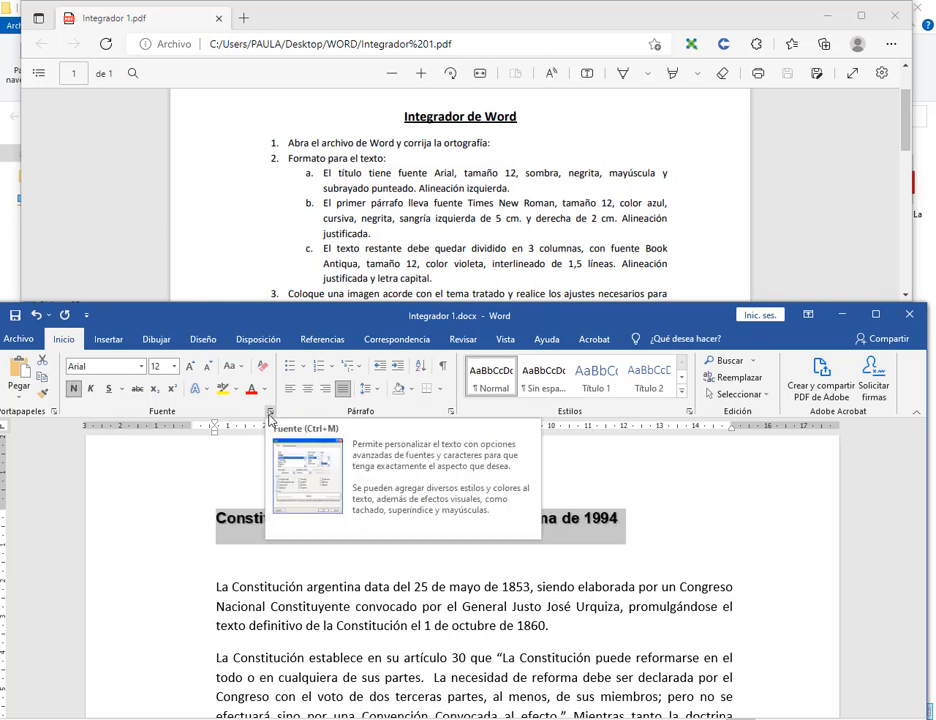
left_click(270, 411)
left_click(583, 386)
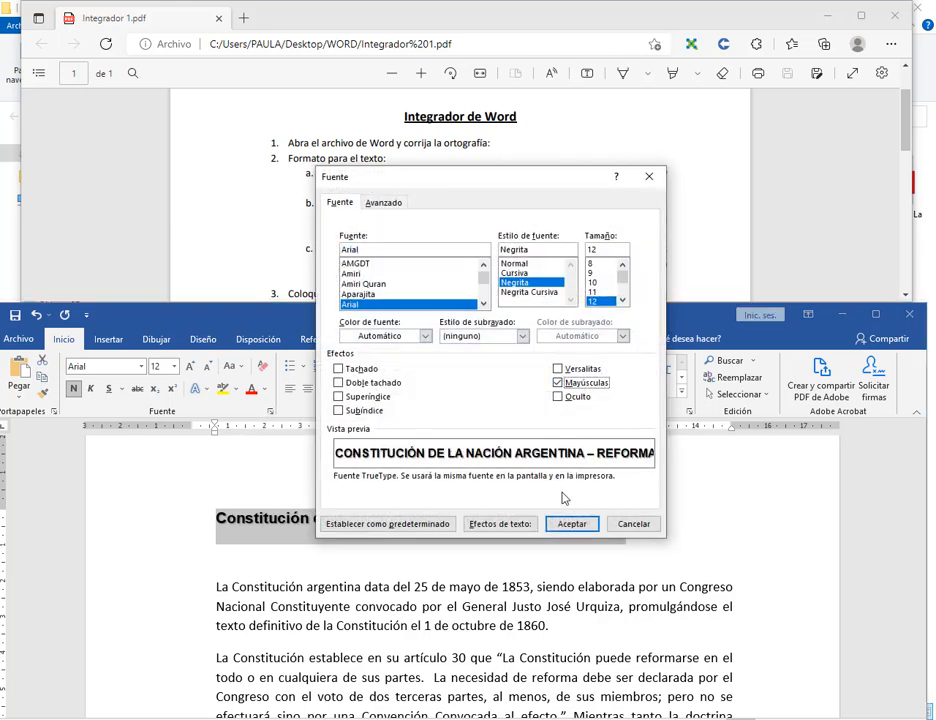
left_click(572, 526)
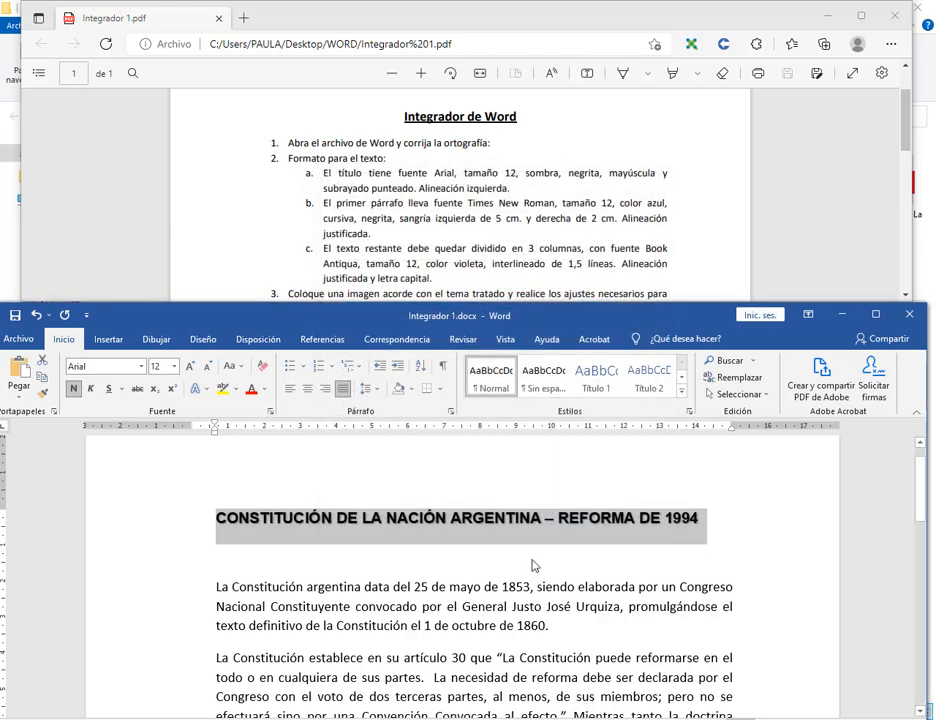
left_click(533, 565)
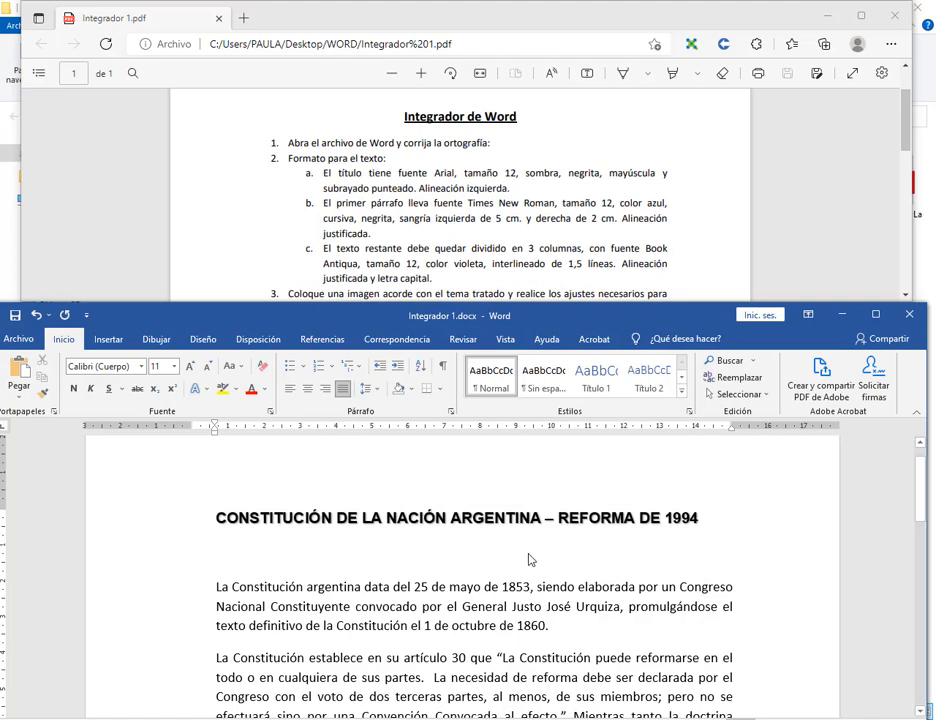
left_click_drag(390, 314, 395, 217)
left_click(880, 628)
left_click(880, 628)
left_click(880, 628)
left_click(880, 628)
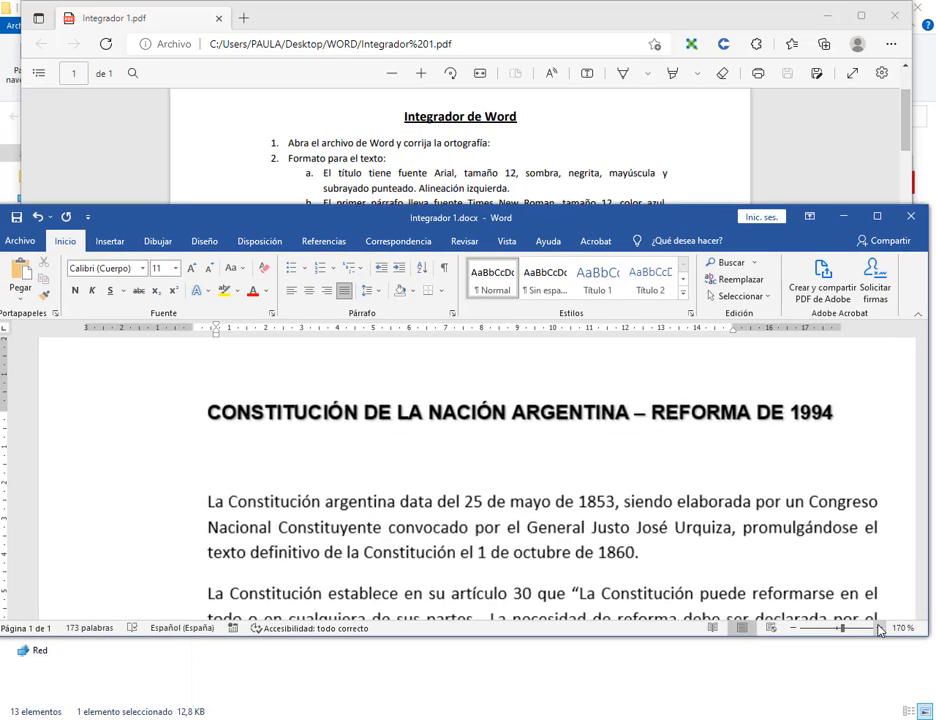
left_click(880, 628)
left_click(880, 628)
left_click(880, 628)
left_click(880, 628)
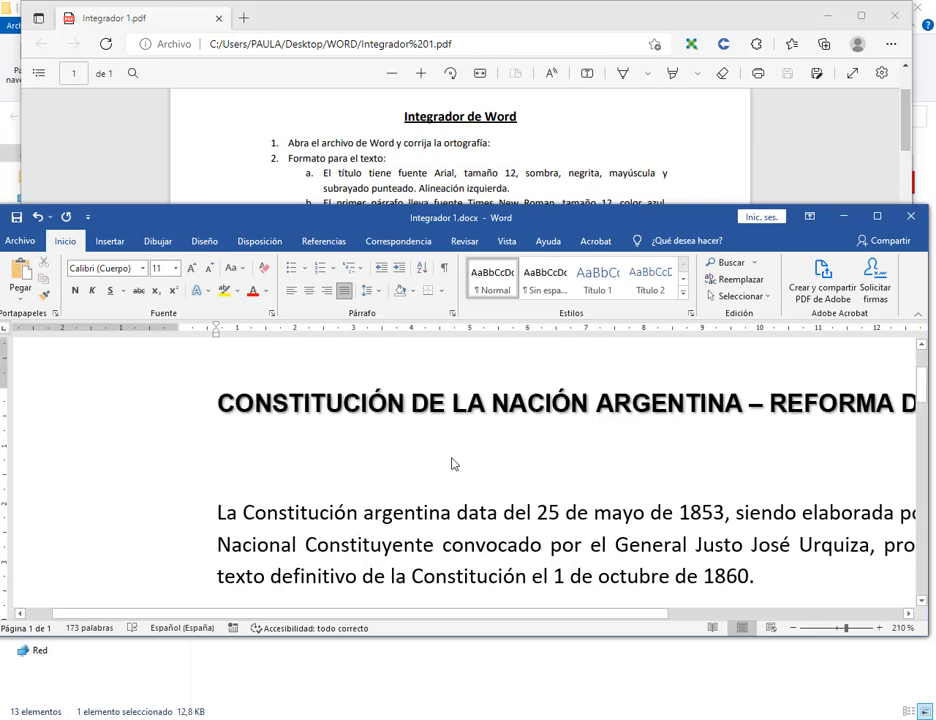
left_click(880, 628)
left_click(880, 628)
left_click(880, 628)
left_click(880, 628)
left_click(880, 628)
left_click(880, 628)
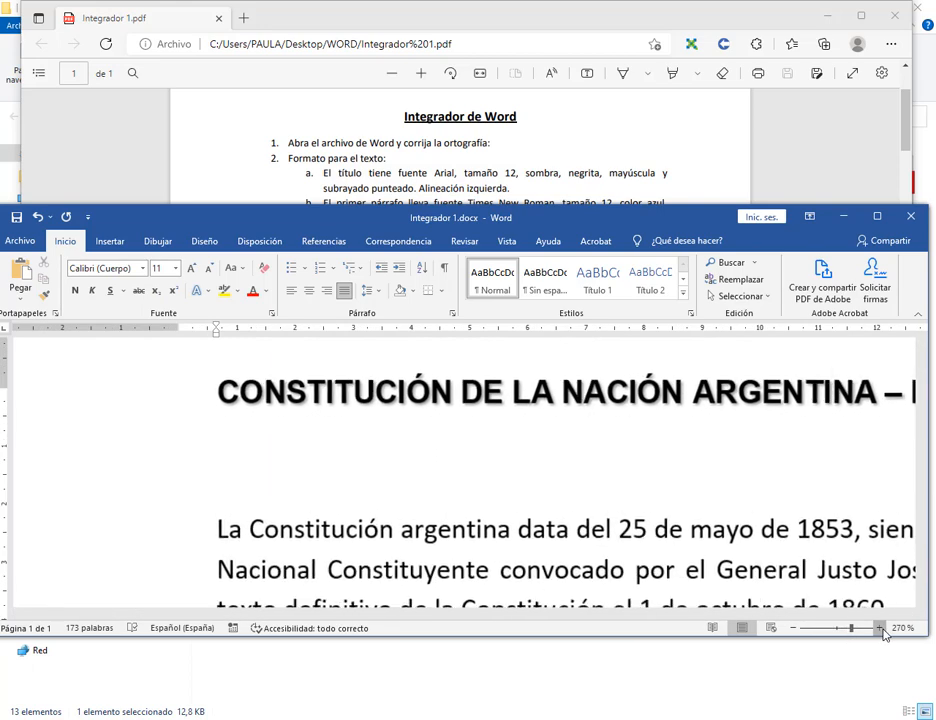
left_click(880, 628)
left_click(880, 628)
left_click(880, 628)
left_click(880, 628)
left_click(403, 412)
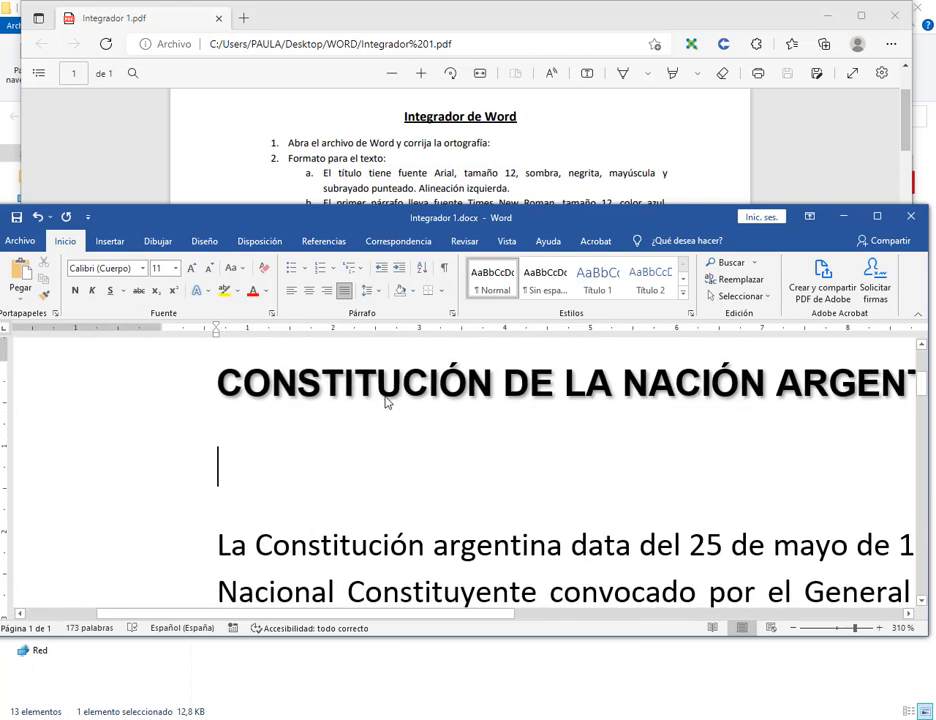
left_click(833, 630)
left_click(837, 630)
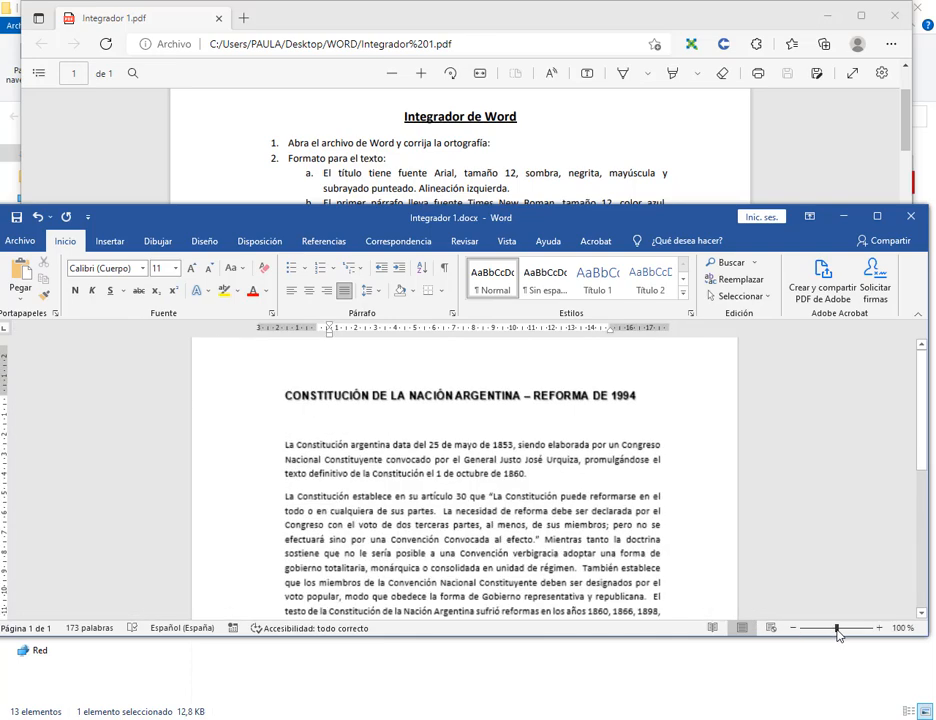
left_click_drag(550, 218, 561, 304)
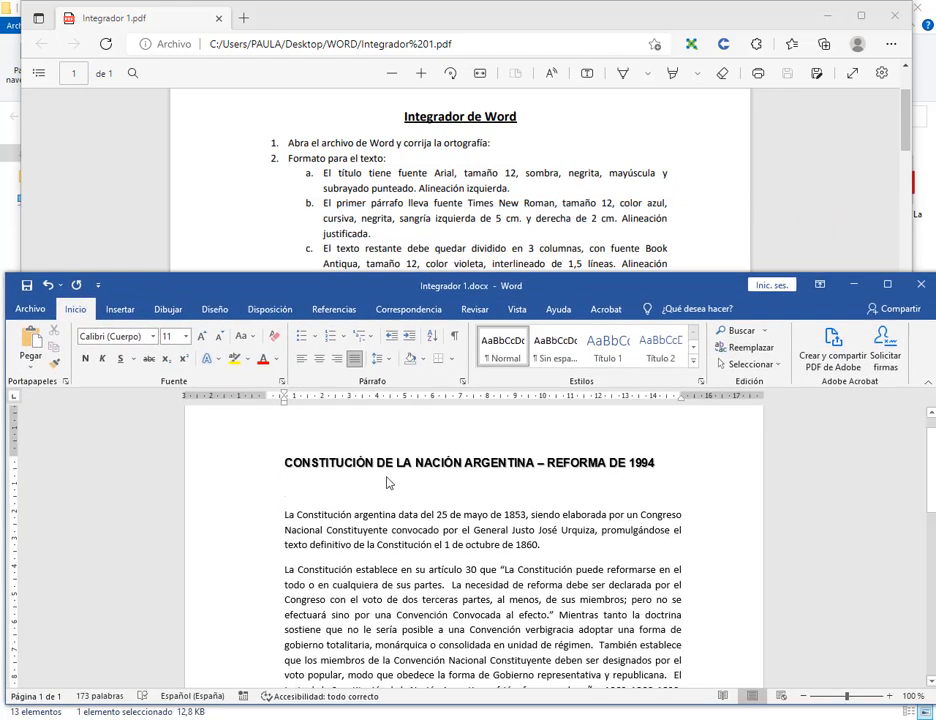
left_click(252, 463)
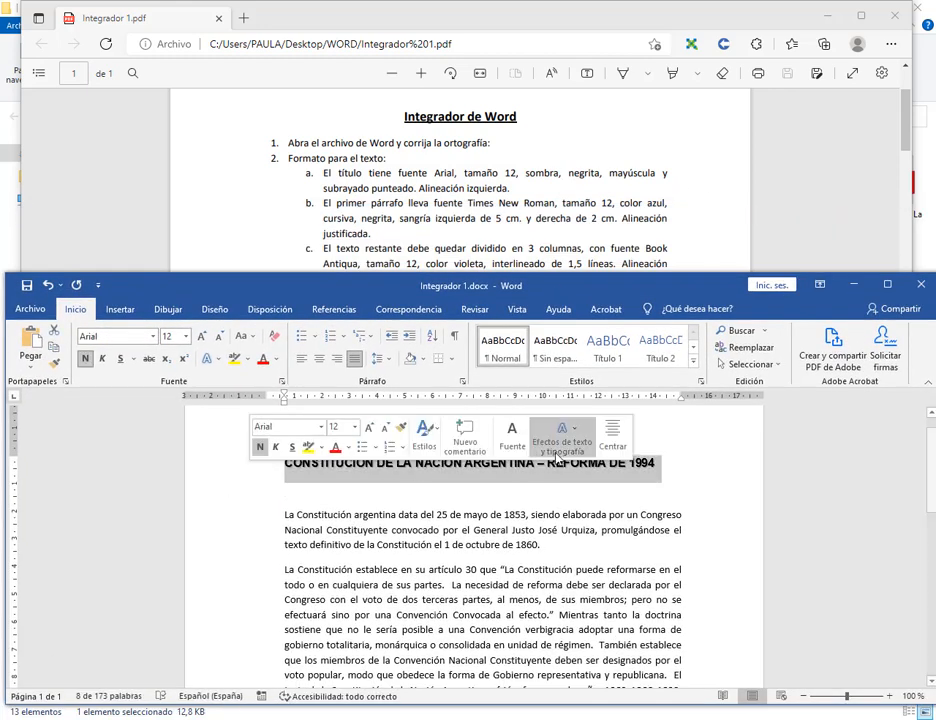
left_click(132, 358)
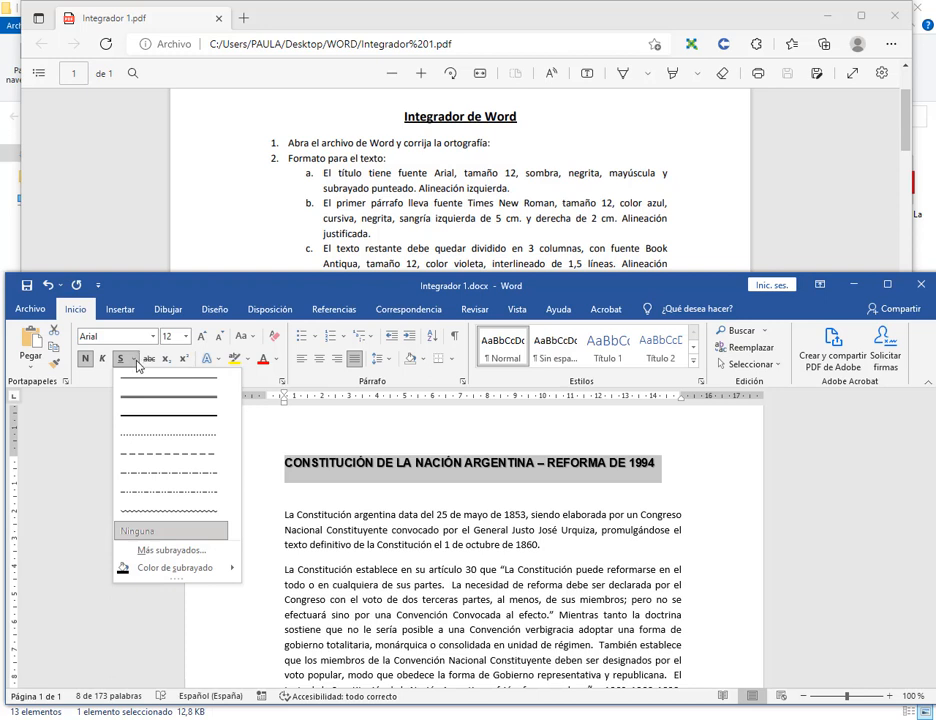
left_click(166, 439)
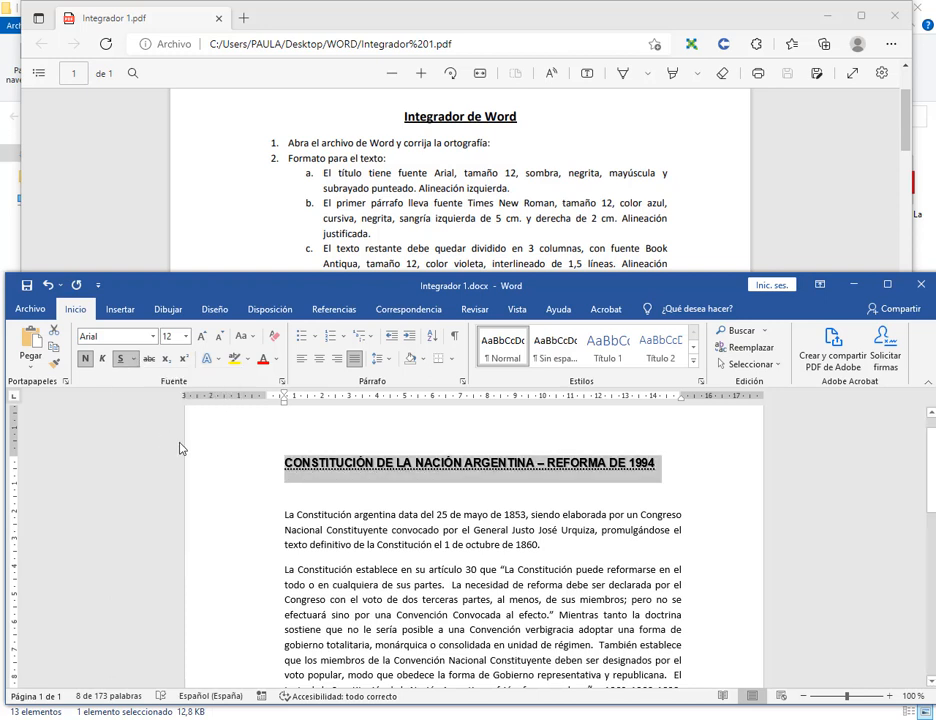
left_click(303, 360)
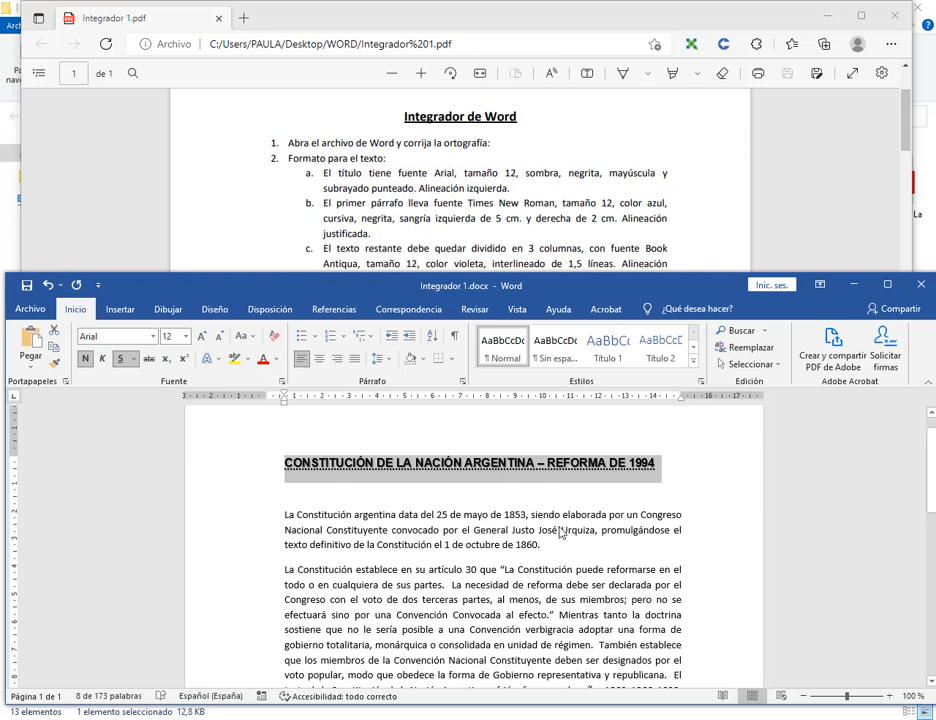
left_click_drag(586, 286, 588, 312)
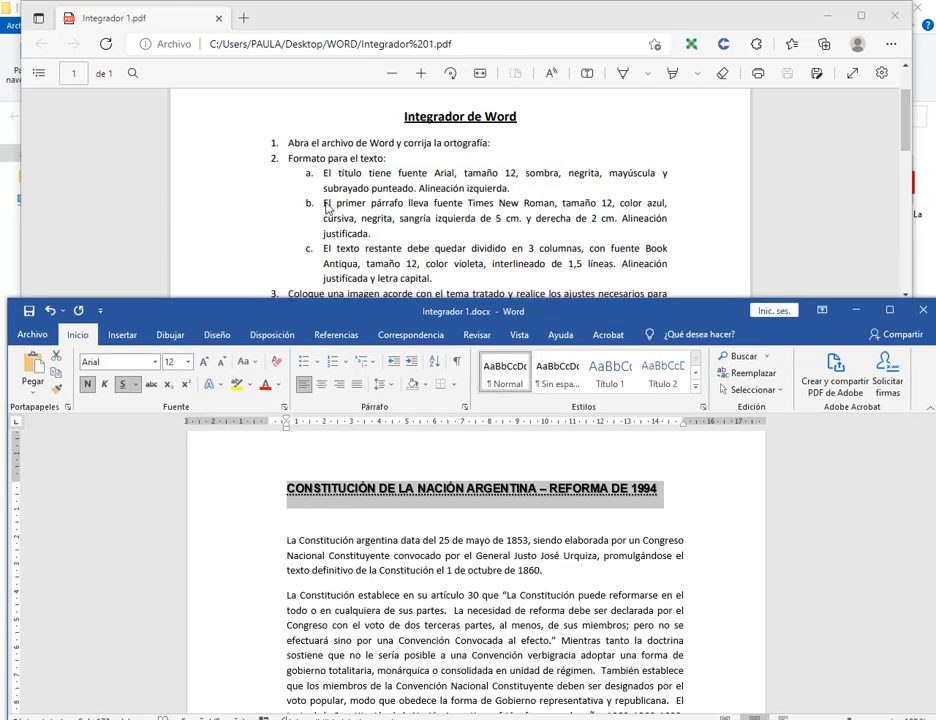
Make the first paragraph Times New Roman 12, blue, bold and italic.
left_click(398, 642)
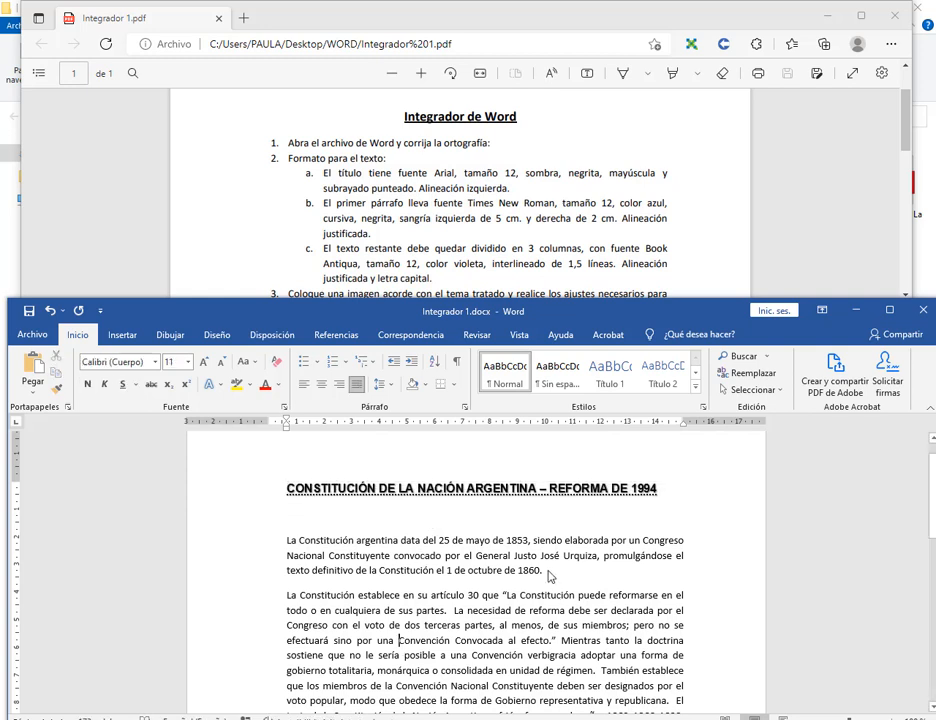
left_click_drag(548, 572, 286, 541)
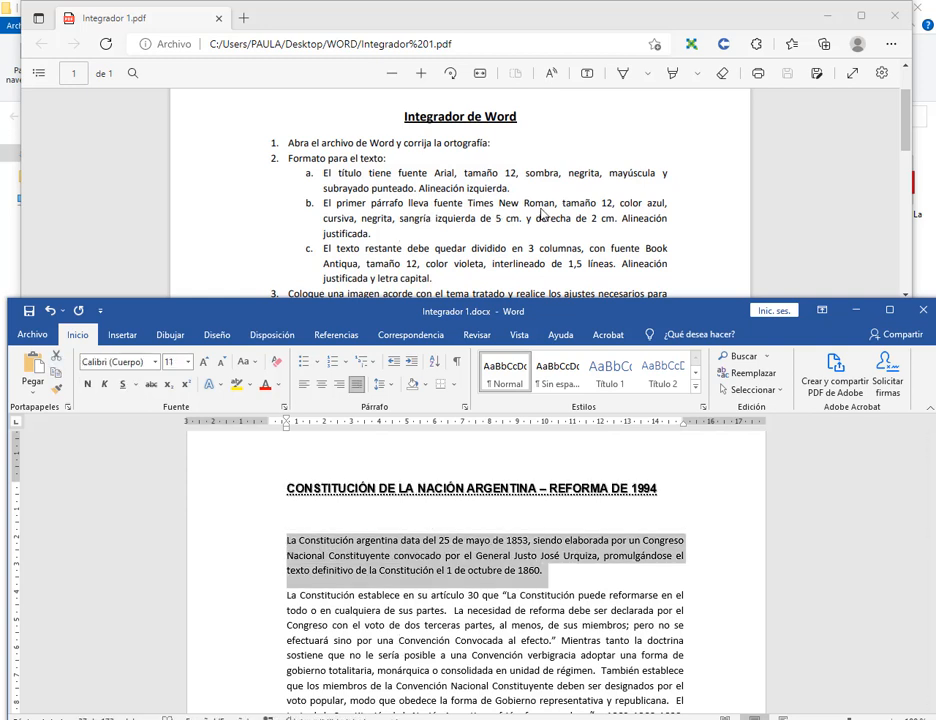
left_click(155, 361)
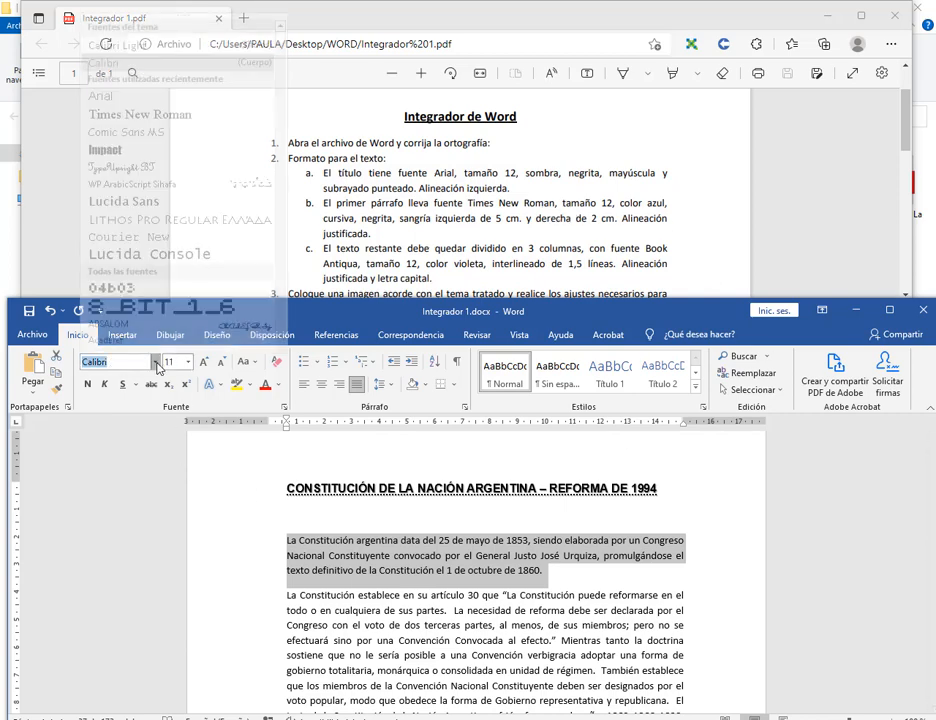
left_click(140, 101)
left_click(187, 362)
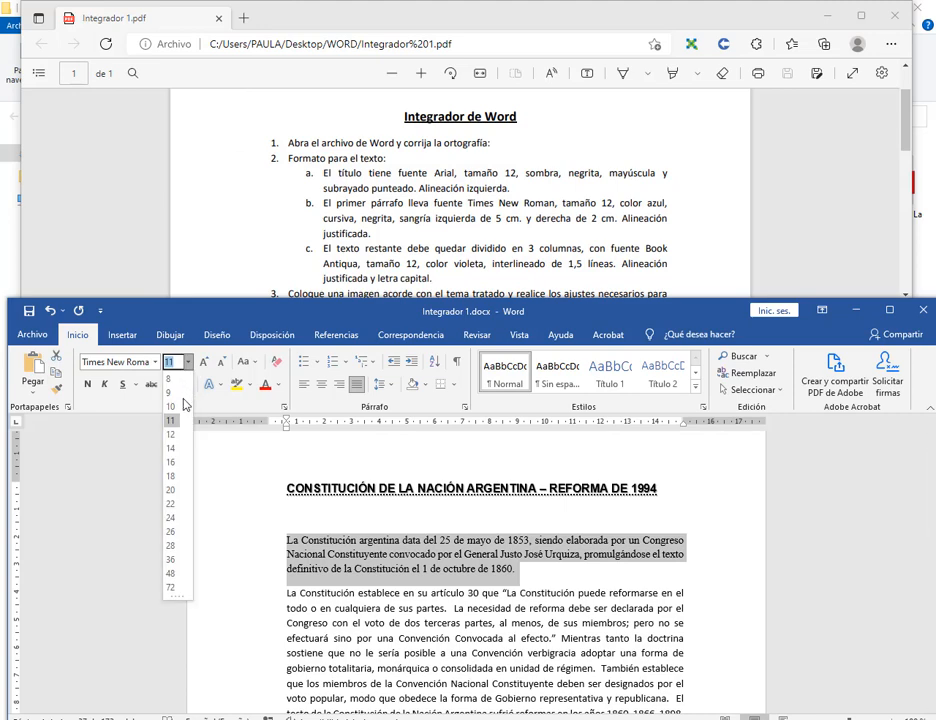
left_click(175, 433)
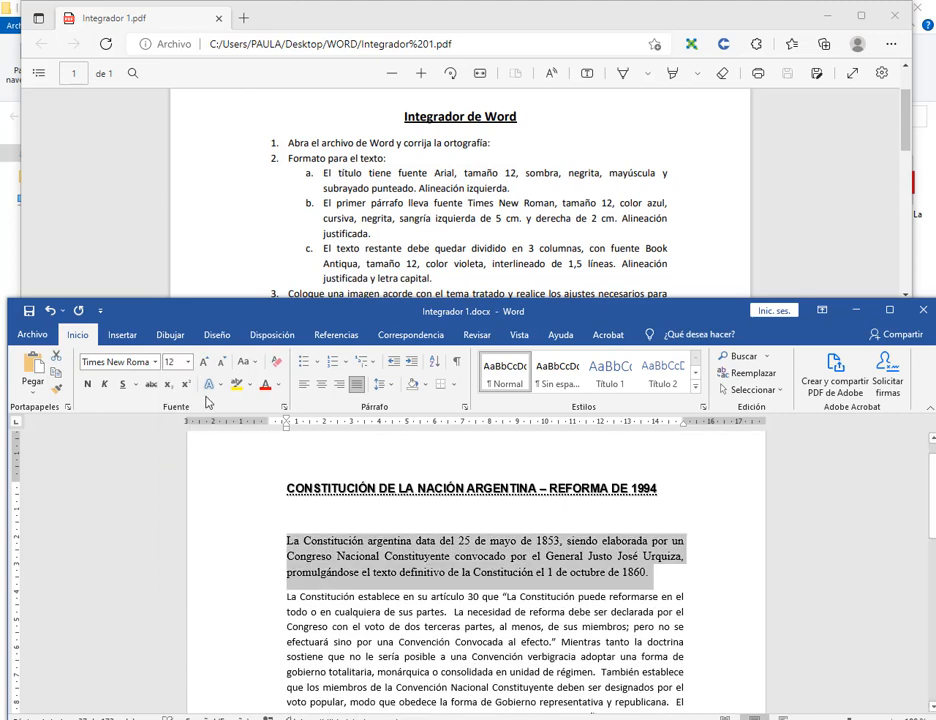
left_click(278, 385)
left_click(315, 443)
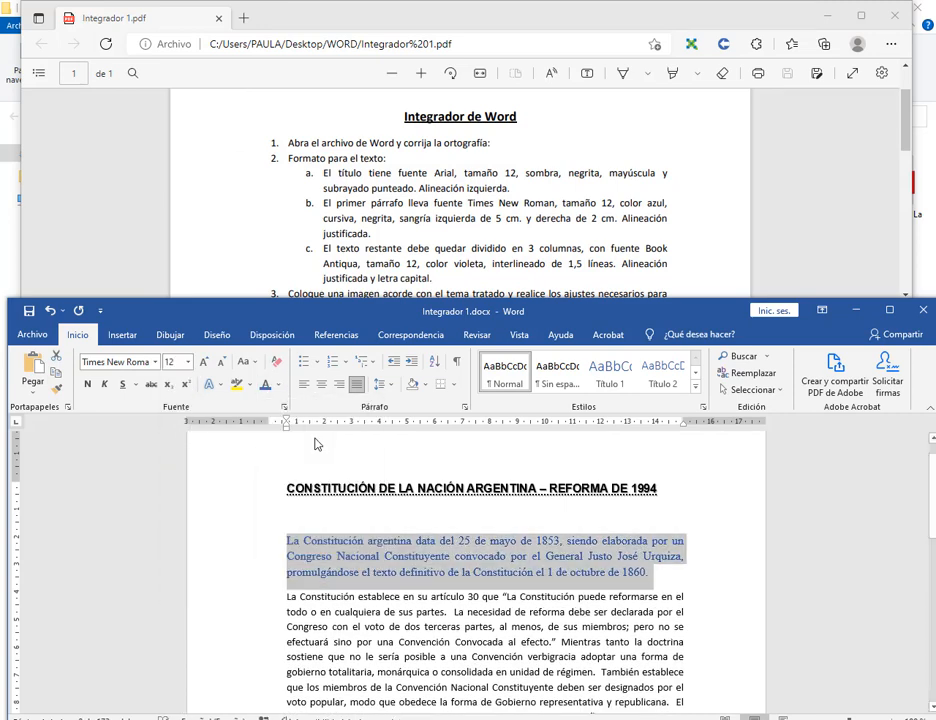
left_click(104, 384)
left_click(87, 384)
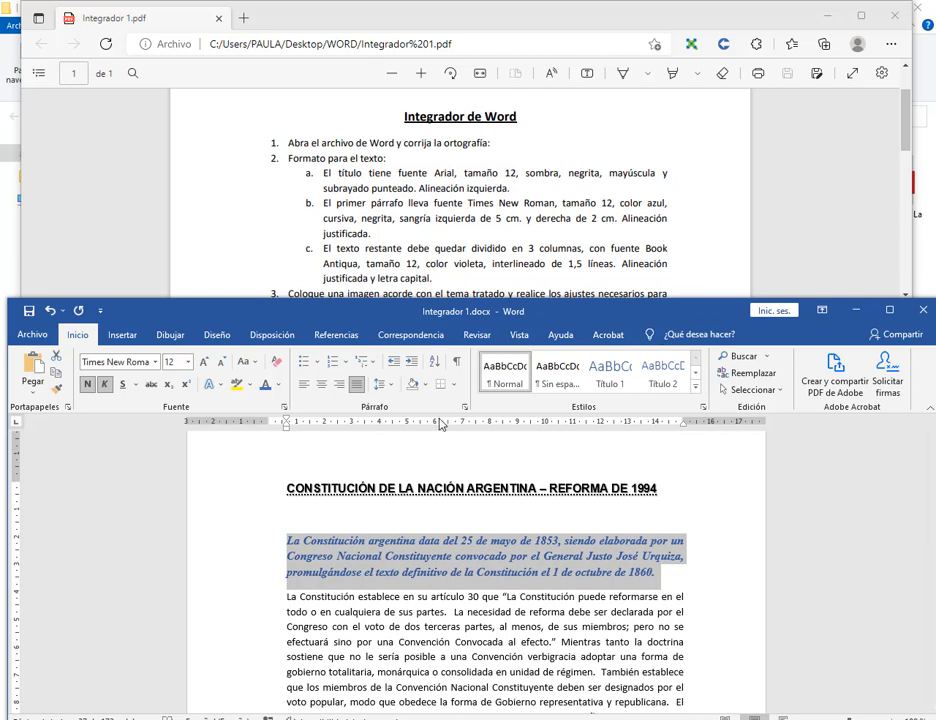
Give the first paragraph a 5 cm left indent and 2 cm right indent, and justify it.
key("ctrl+d")
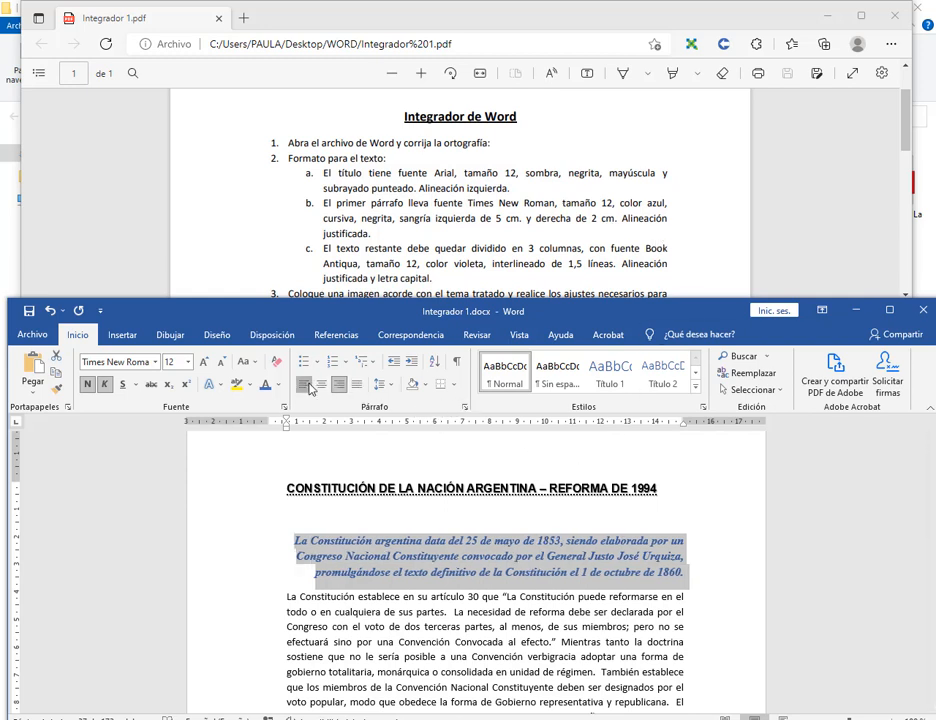
key("ctrl+q")
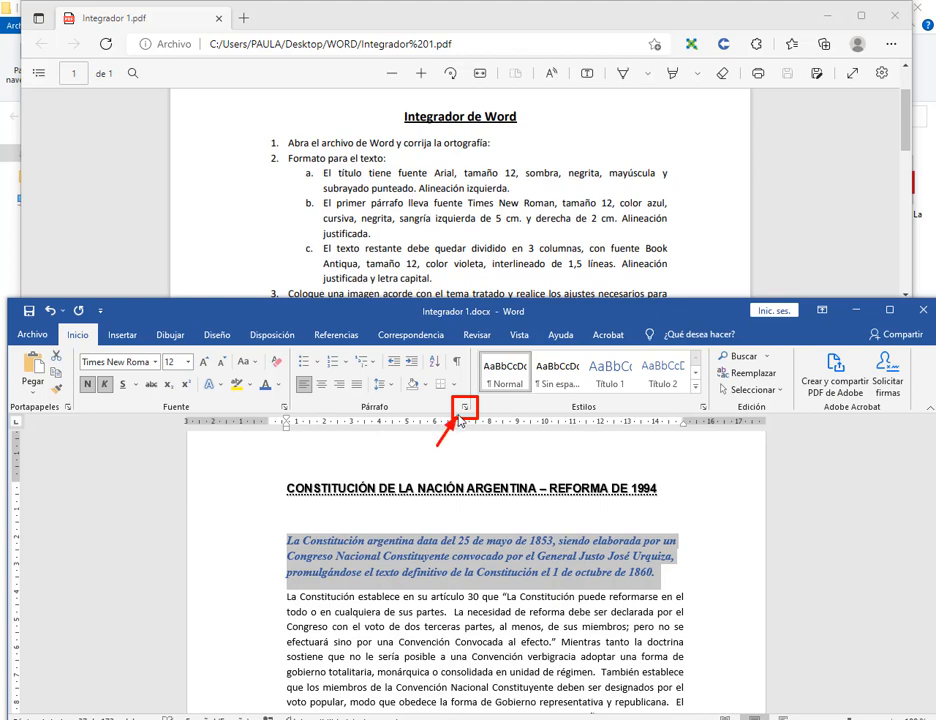
left_click(464, 406)
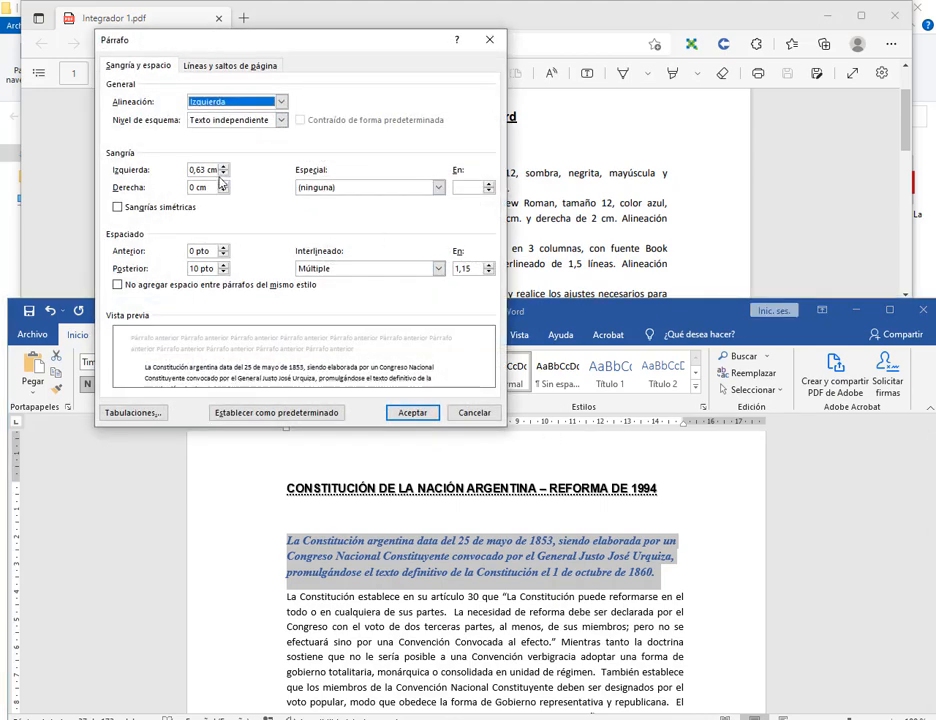
left_click_drag(275, 48, 490, 255)
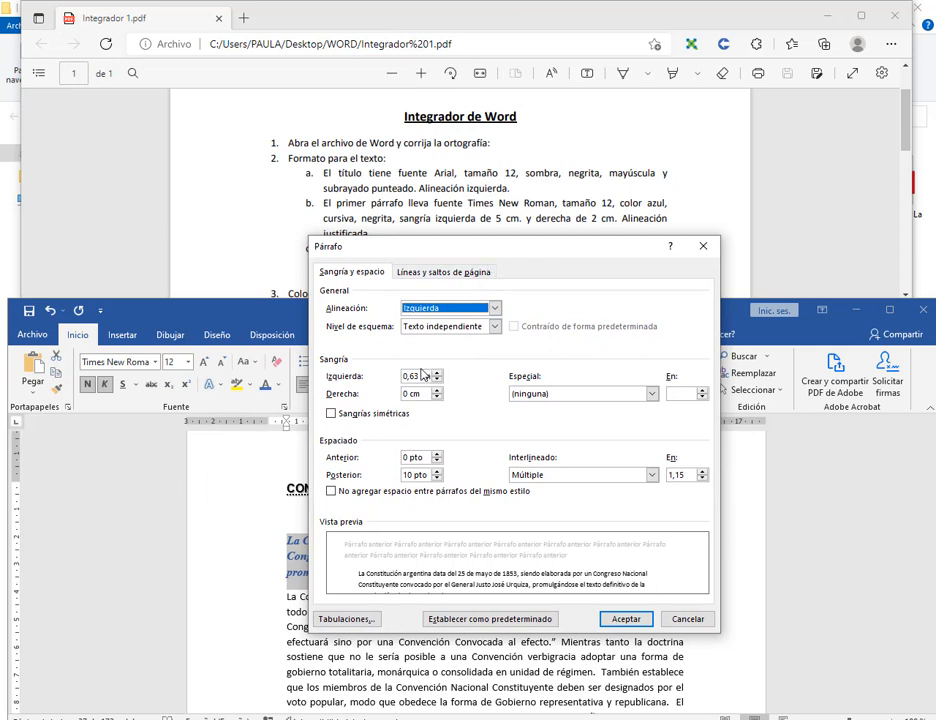
double_click(418, 376)
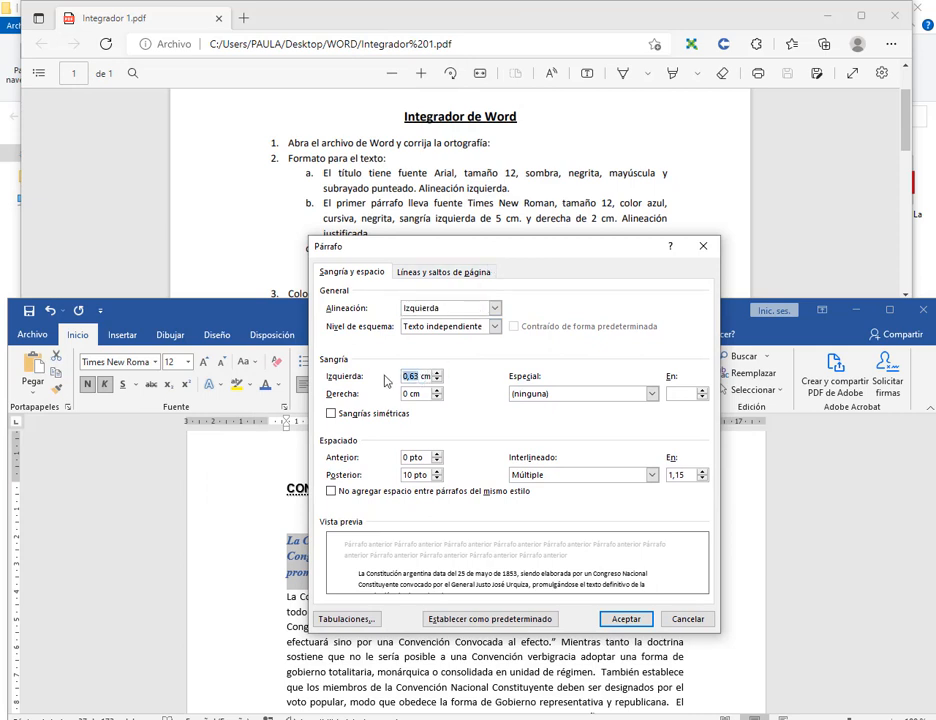
type("5")
double_click(413, 377)
key("Tab")
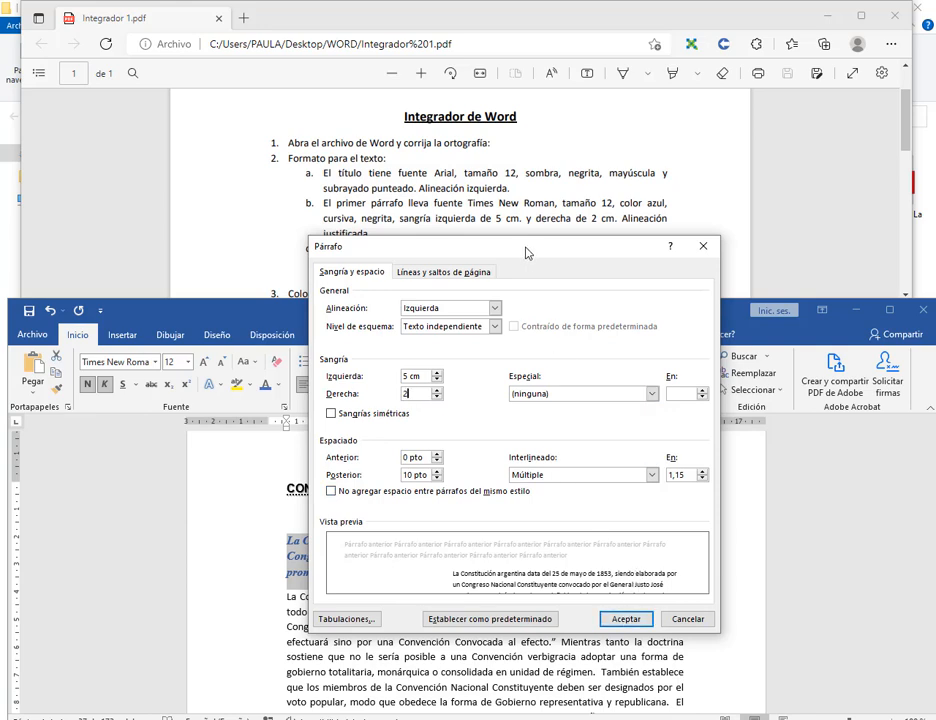
left_click_drag(527, 253, 535, 289)
left_click(502, 343)
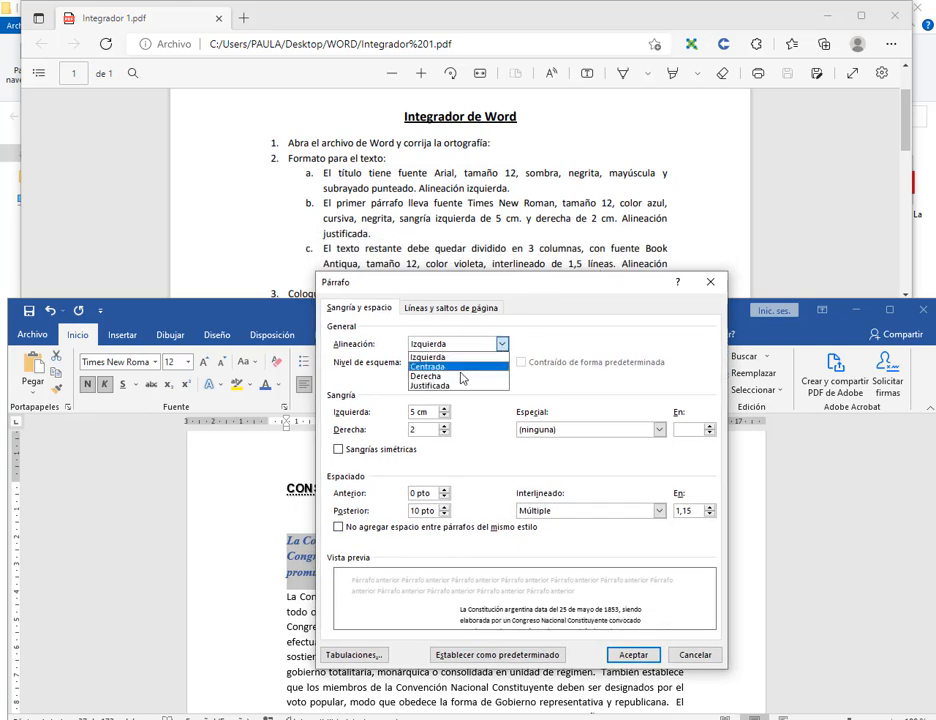
left_click(452, 384)
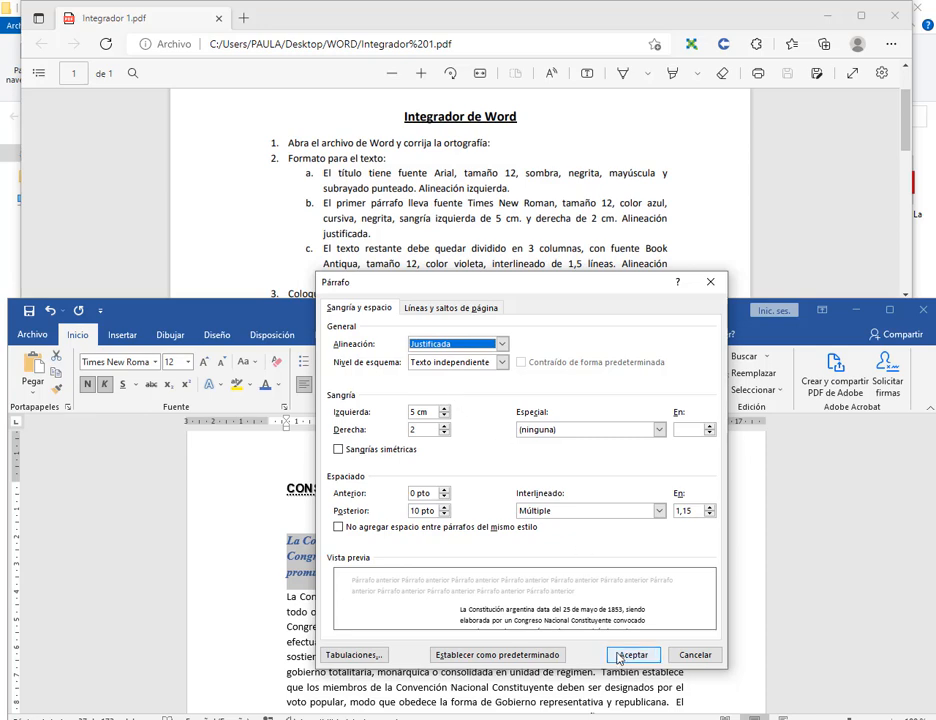
left_click(620, 654)
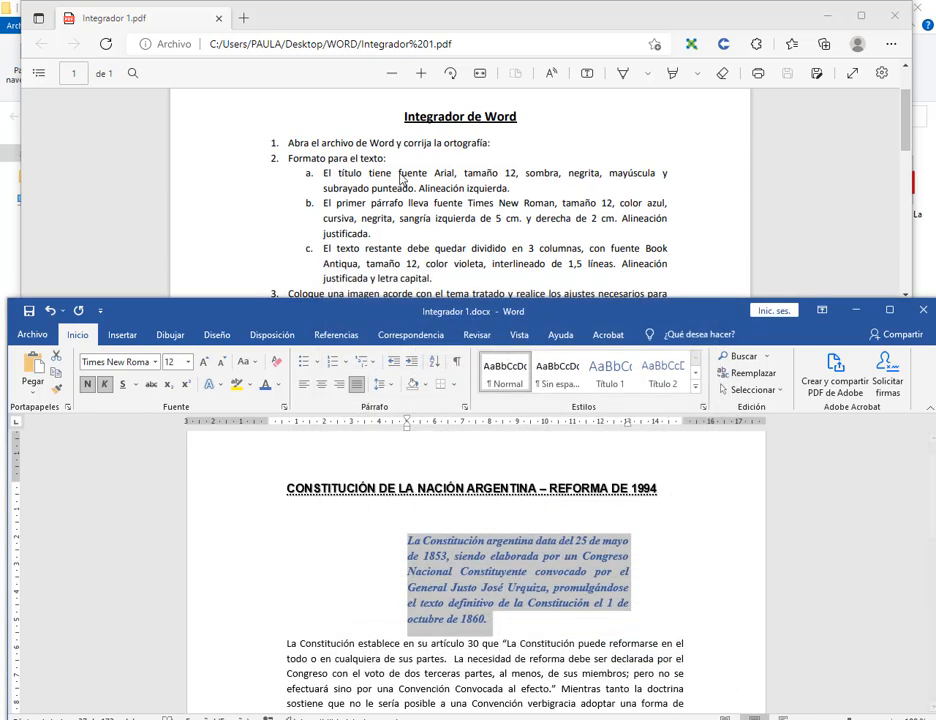
Lay out the remaining body paragraph in three columns.
scroll(328, 212, "down", 1)
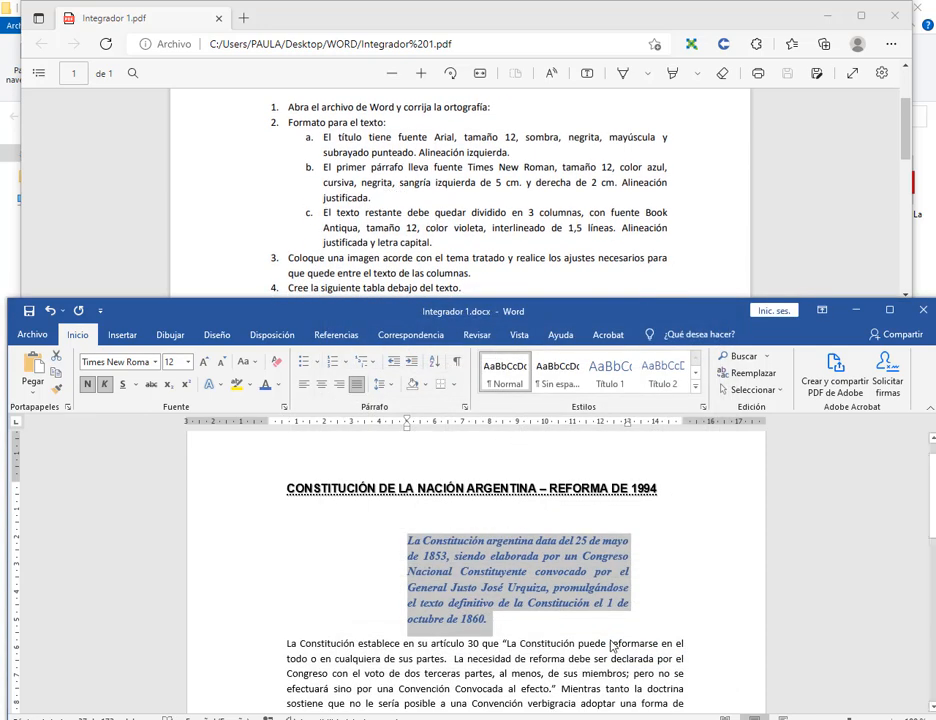
scroll(600, 620, "down", 2)
left_click(592, 598)
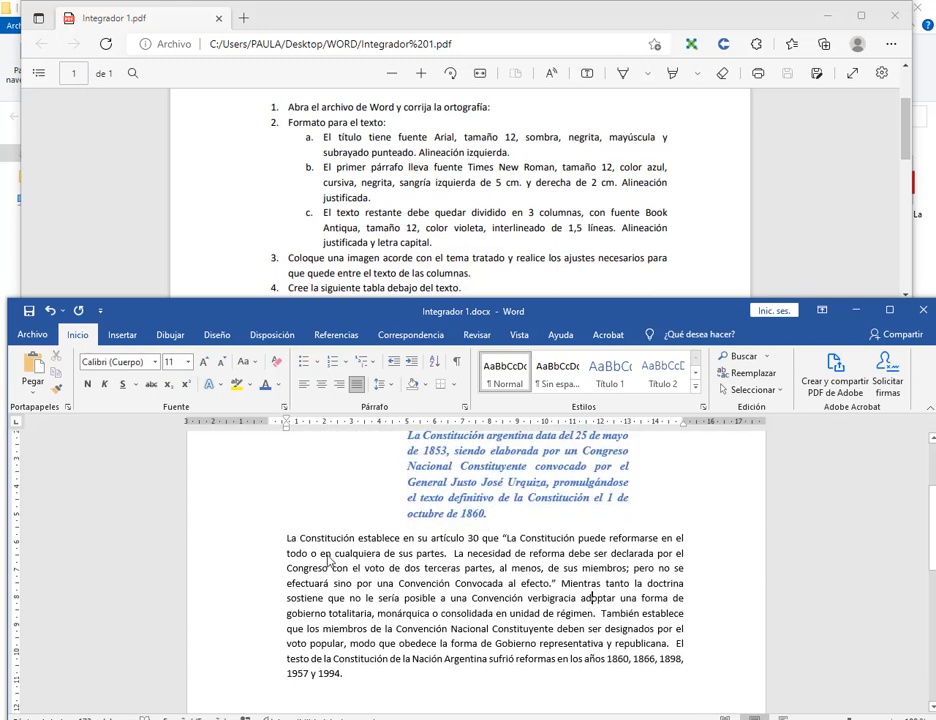
double_click(272, 555)
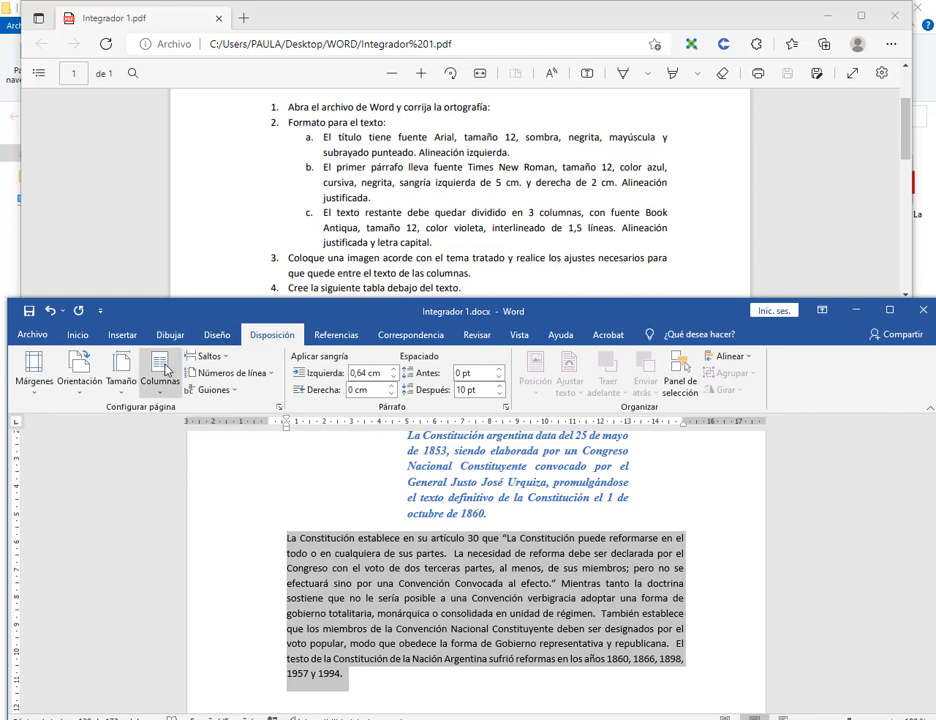
left_click(160, 376)
left_click(155, 478)
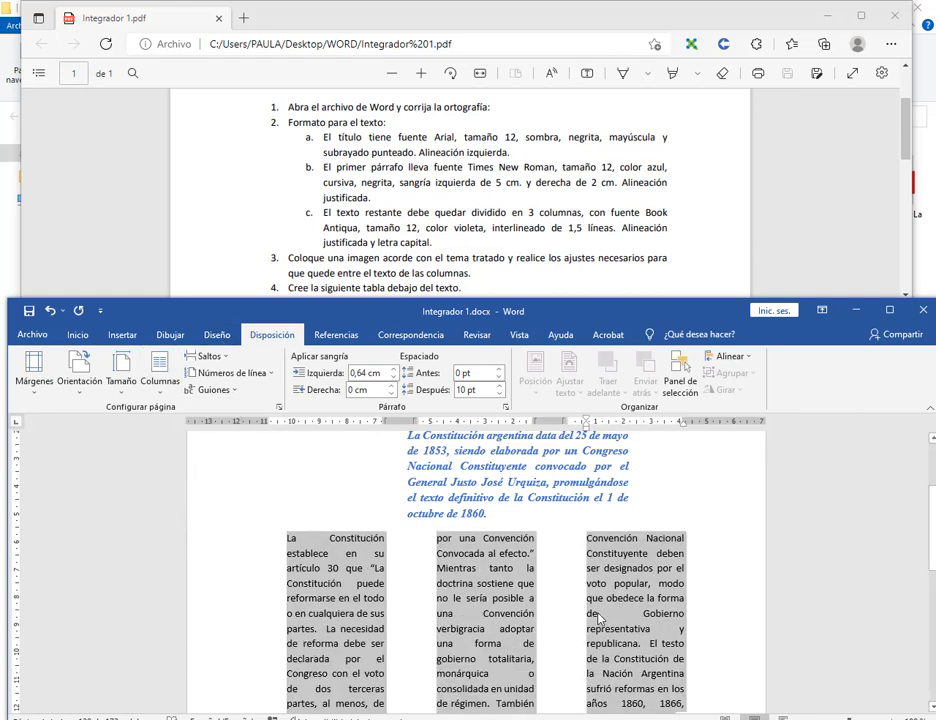
scroll(440, 452, "down", 2)
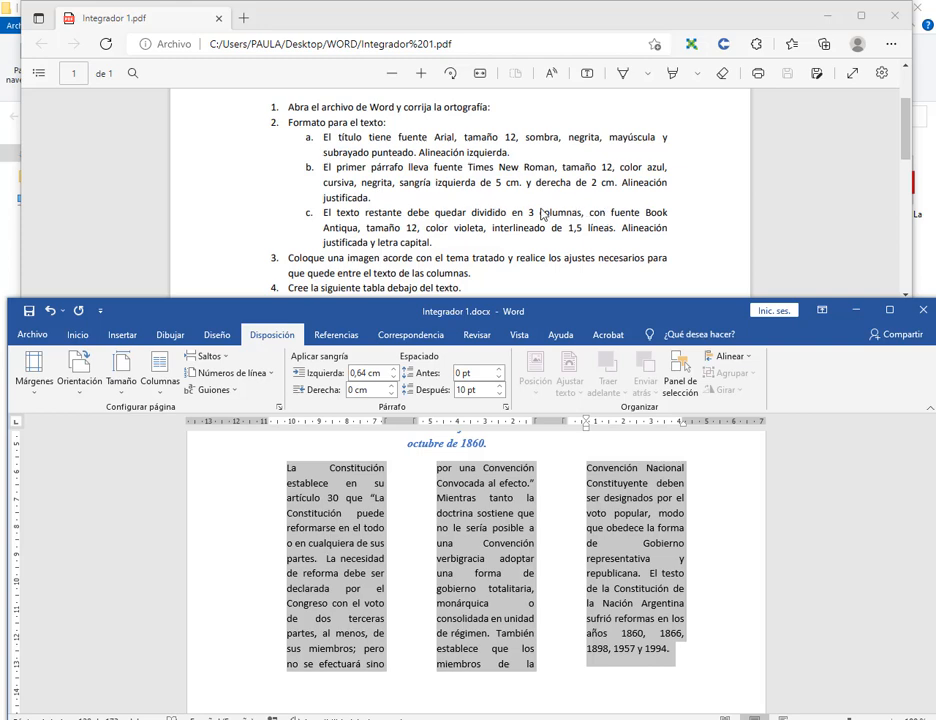
left_click(77, 334)
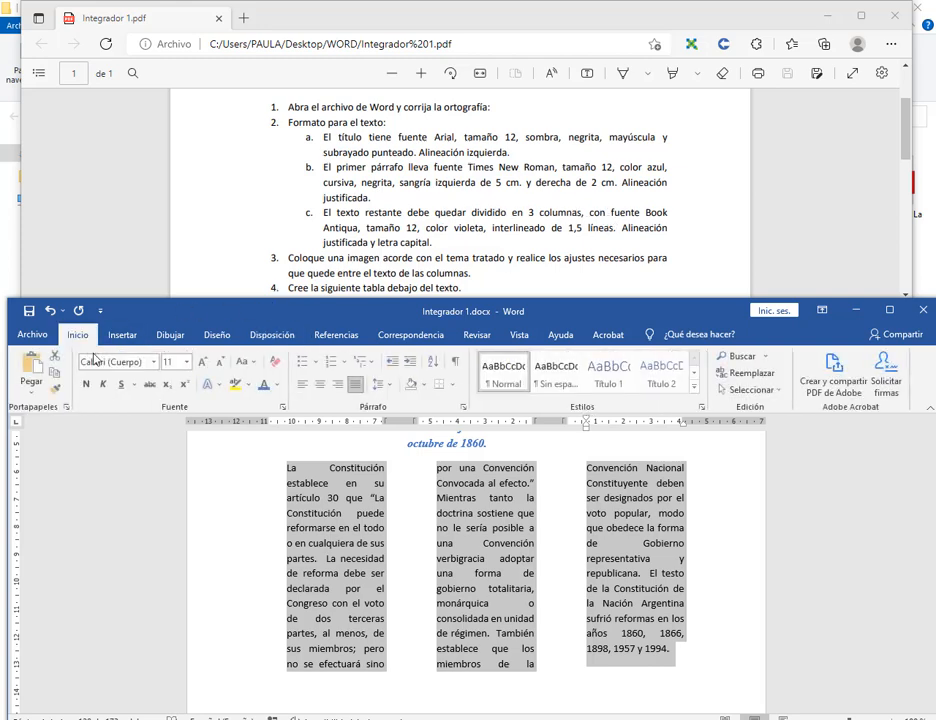
Format the column text as Book Antiqua 12 with a custom violet font colour.
left_click(155, 363)
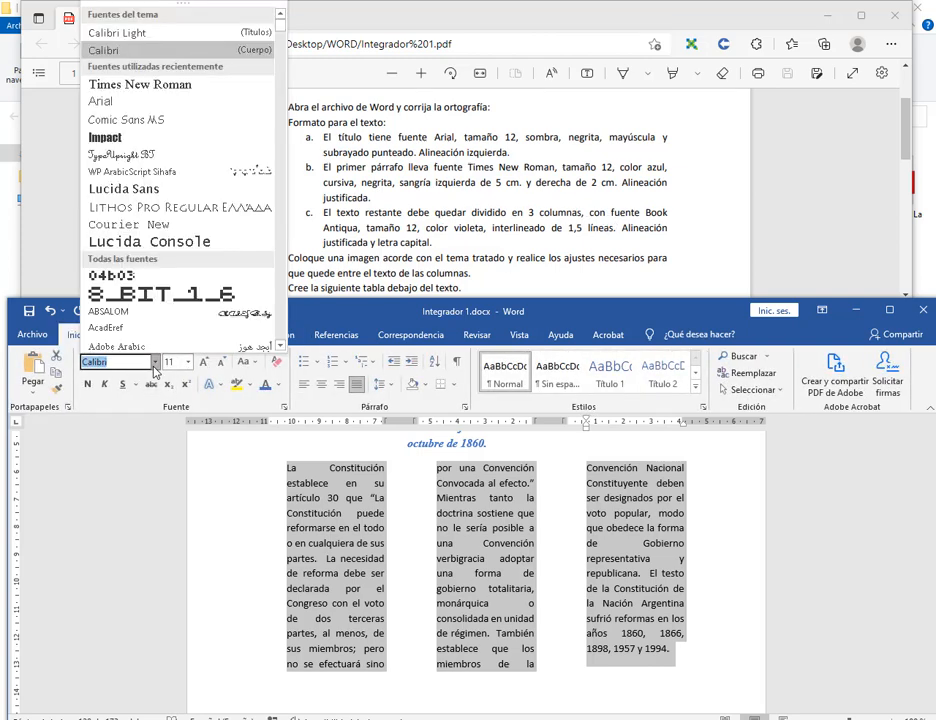
type("Book Antiqua")
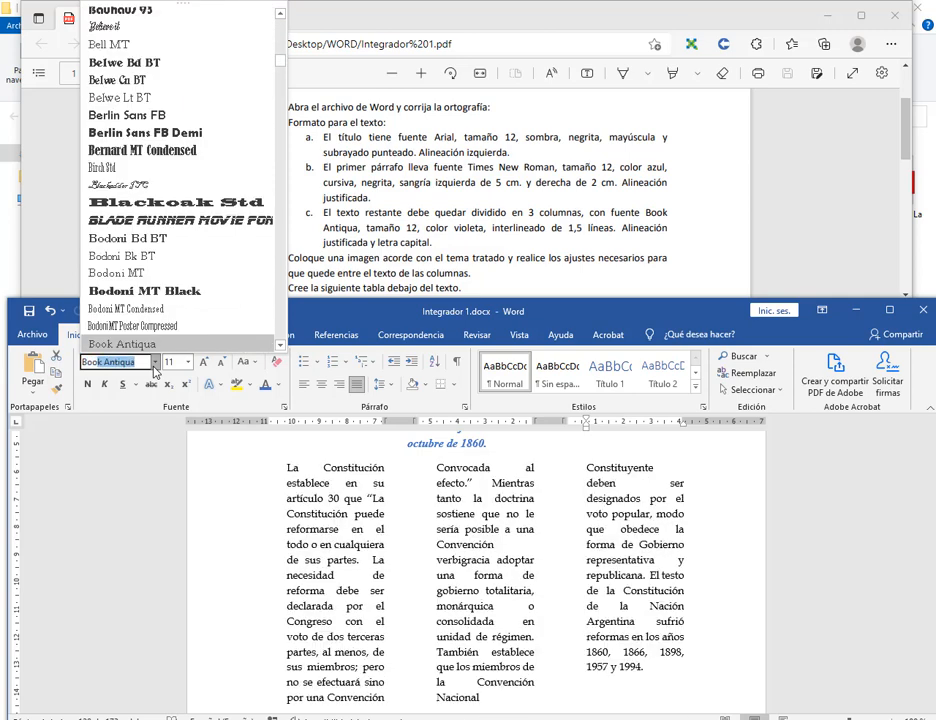
key("Return")
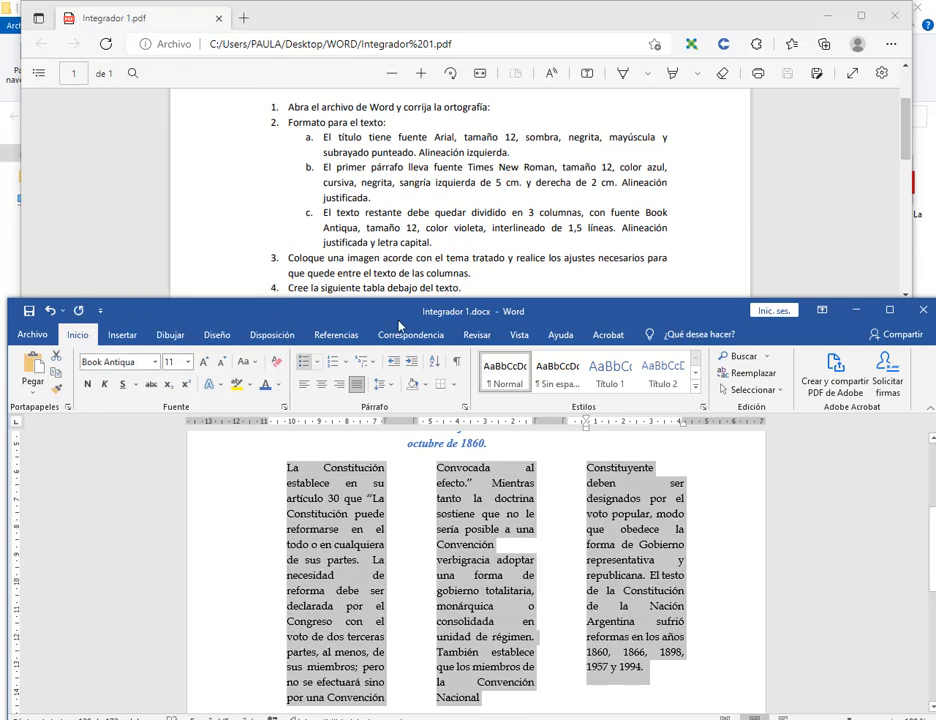
left_click(187, 362)
left_click(171, 434)
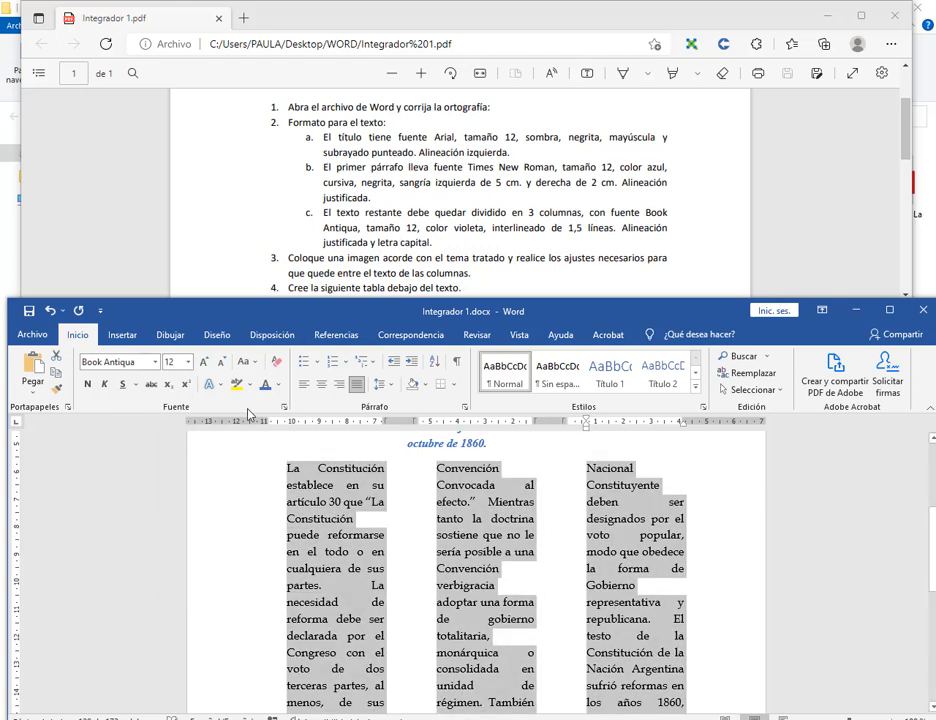
left_click(280, 388)
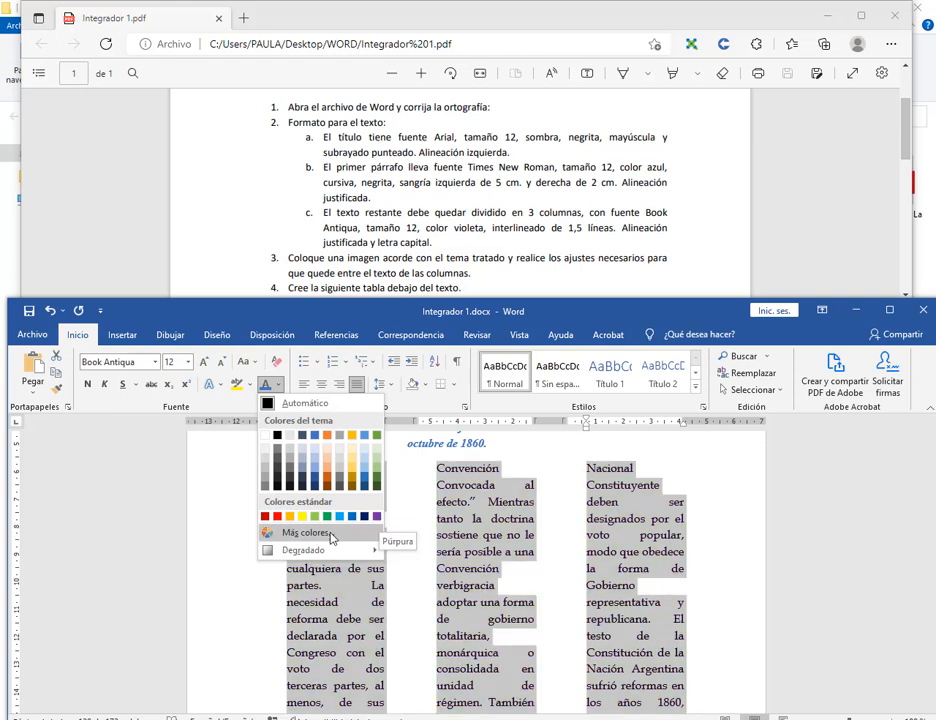
left_click(308, 532)
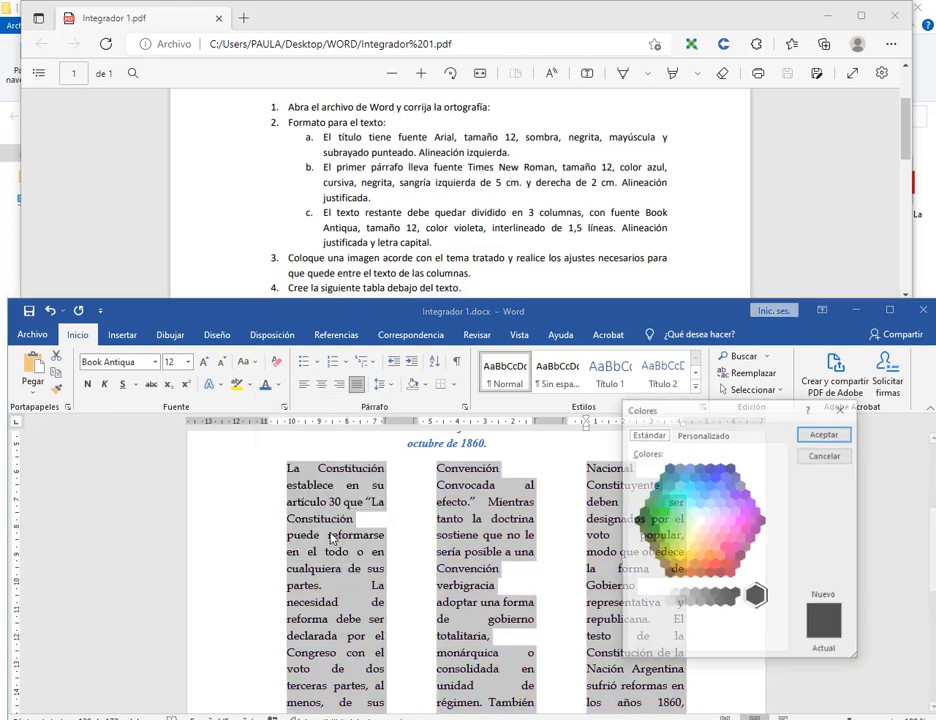
left_click(740, 504)
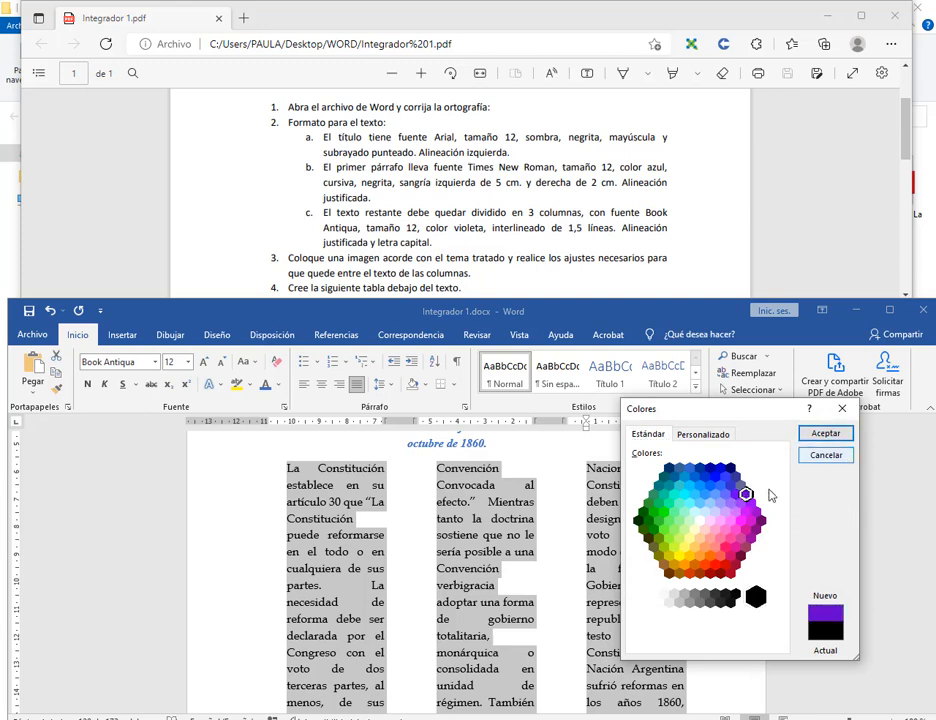
left_click(808, 434)
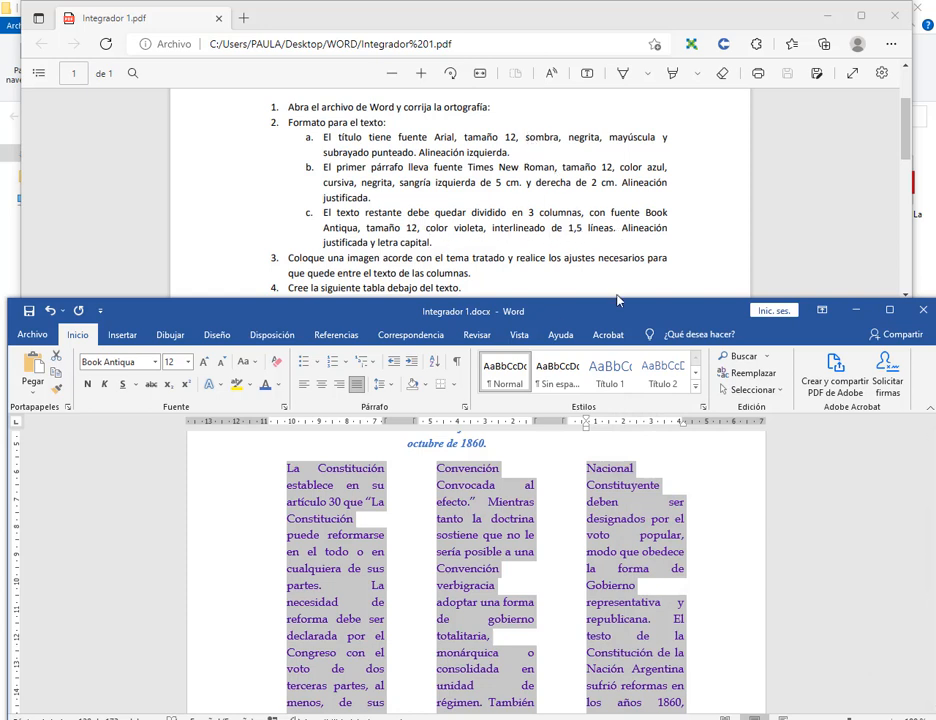
Set the column text's line spacing to 1.5 lines.
left_click(465, 407)
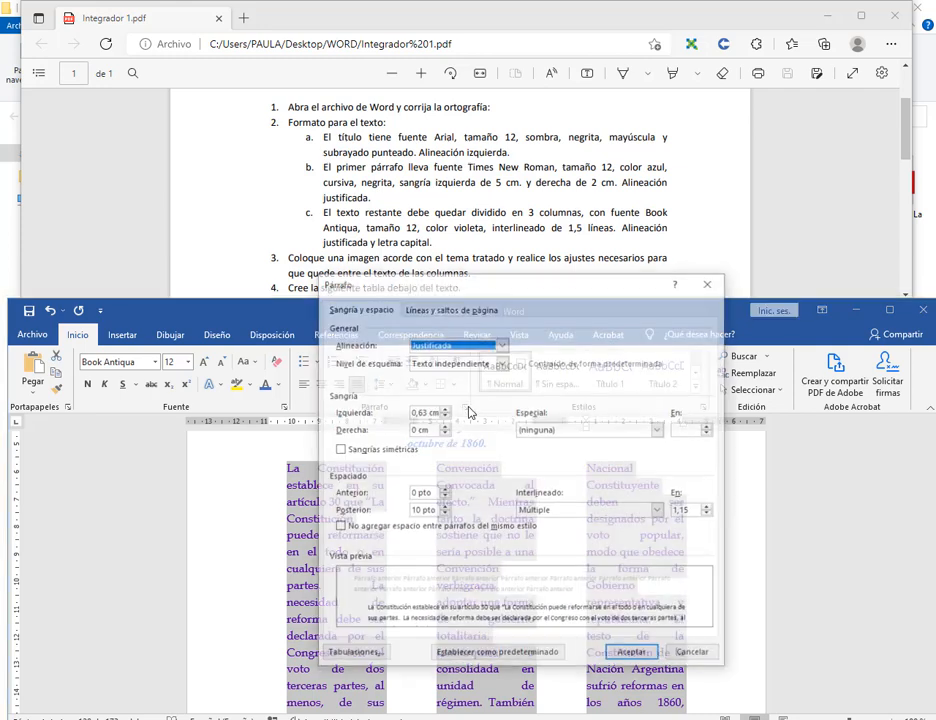
left_click(590, 510)
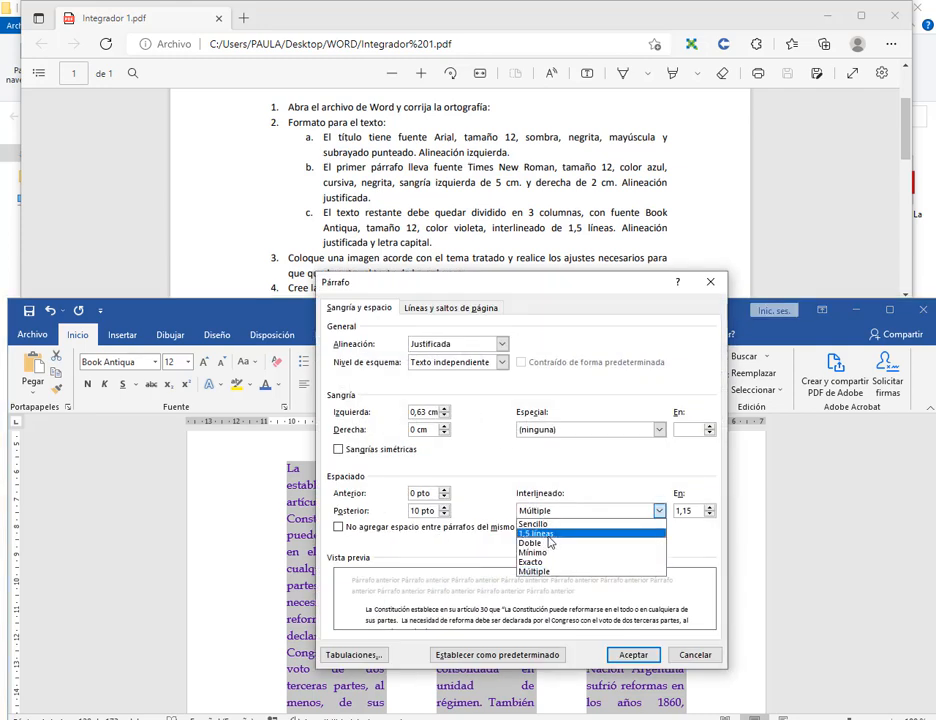
left_click(548, 537)
left_click(634, 654)
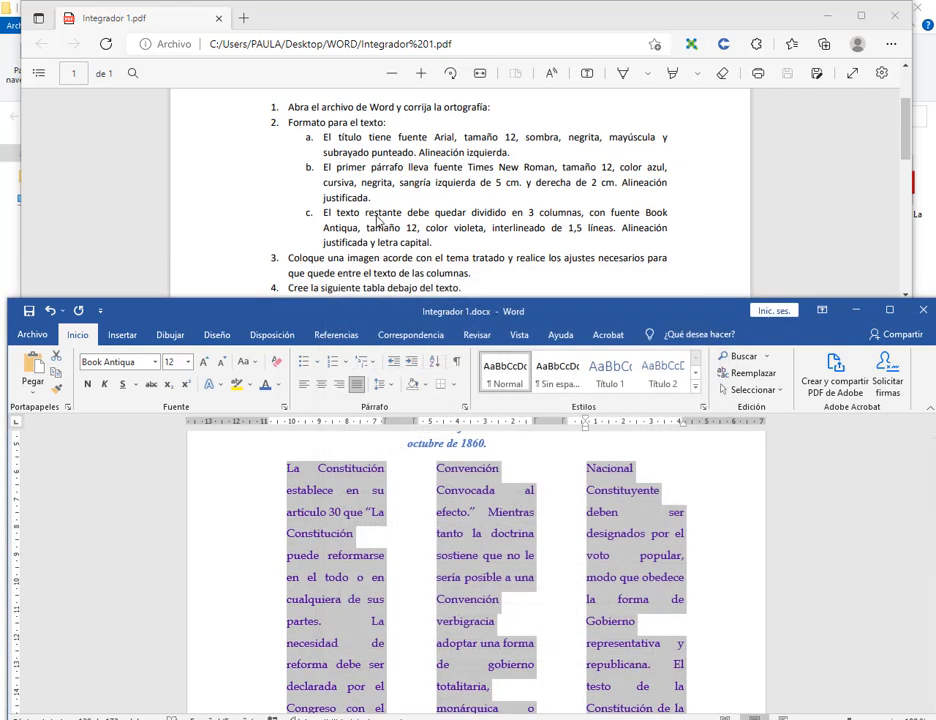
Turn the opening 'L' of 'La' into an in-text drop cap.
left_click(294, 472)
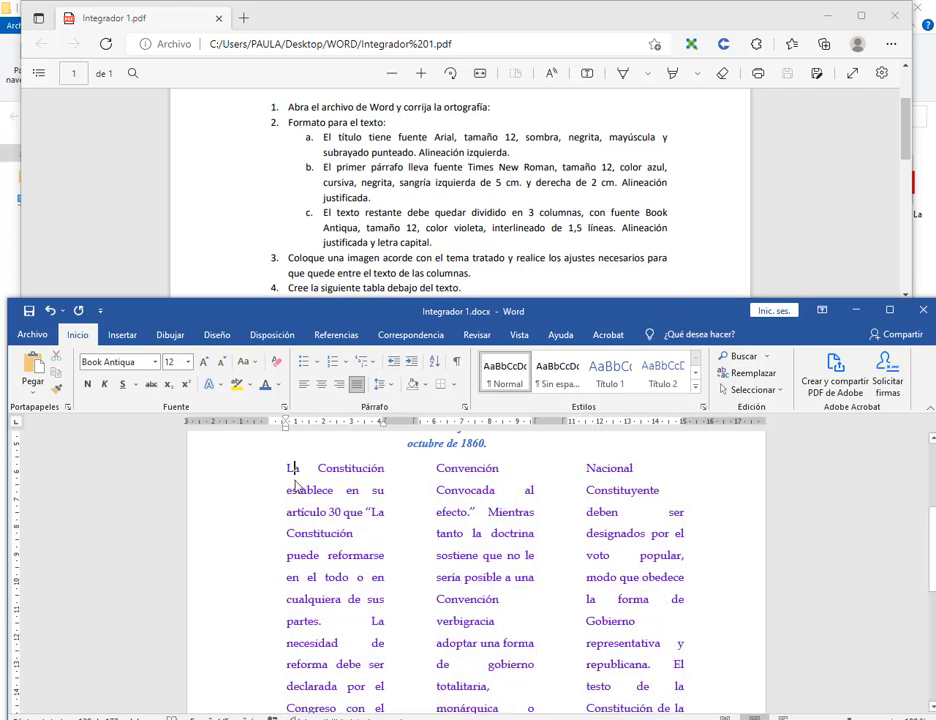
left_click(122, 334)
left_click(785, 397)
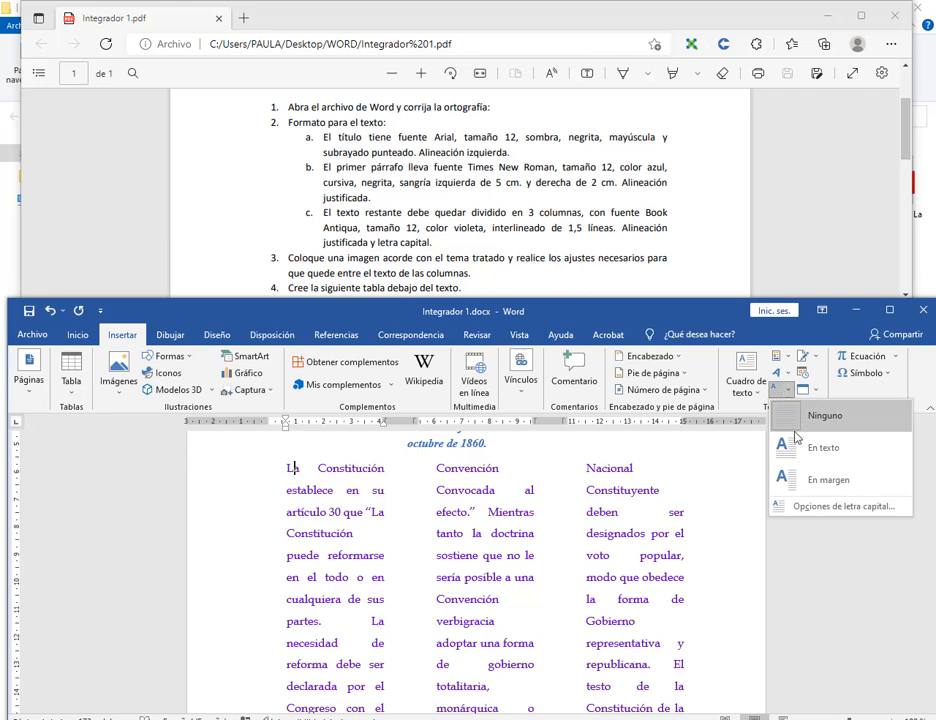
left_click(800, 512)
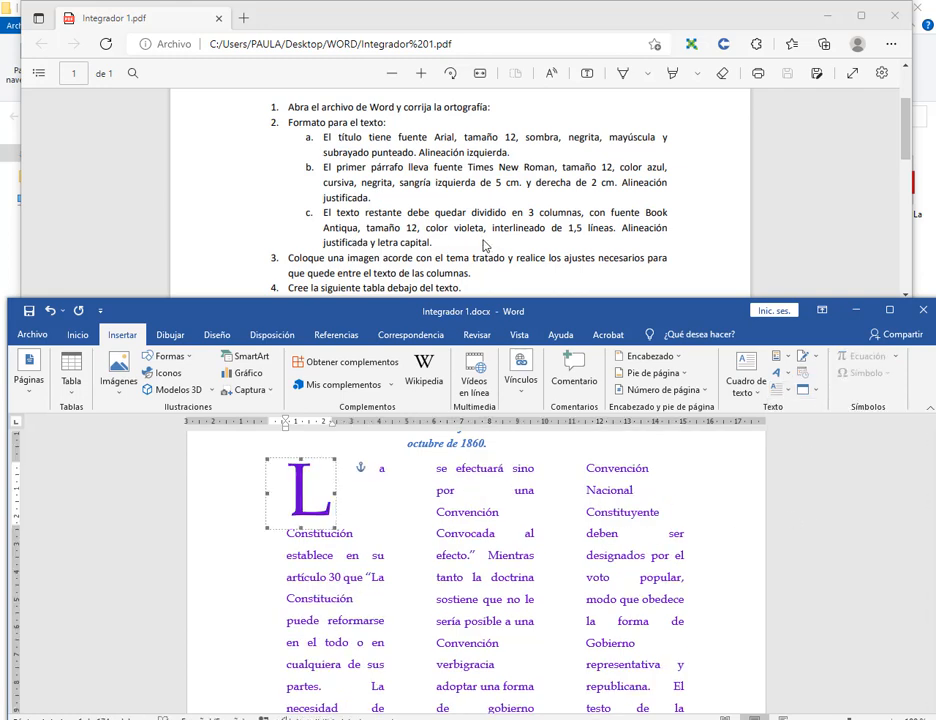
scroll(484, 245, "down", 3)
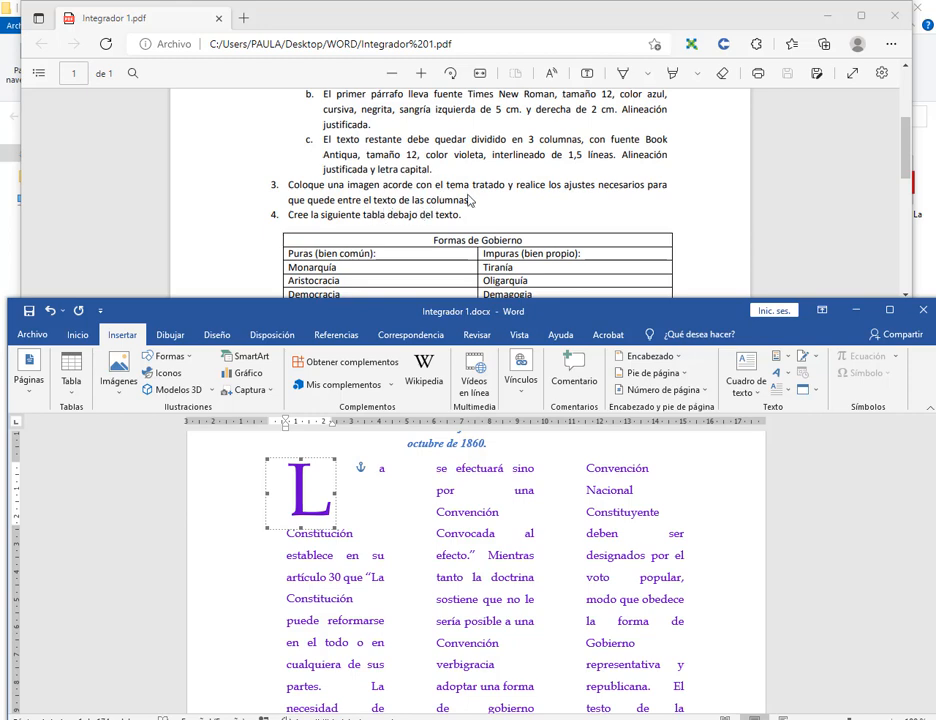
Add a blank line after '1994.' at the bottom of the third column.
left_click(509, 555)
scroll(509, 555, "down", 2)
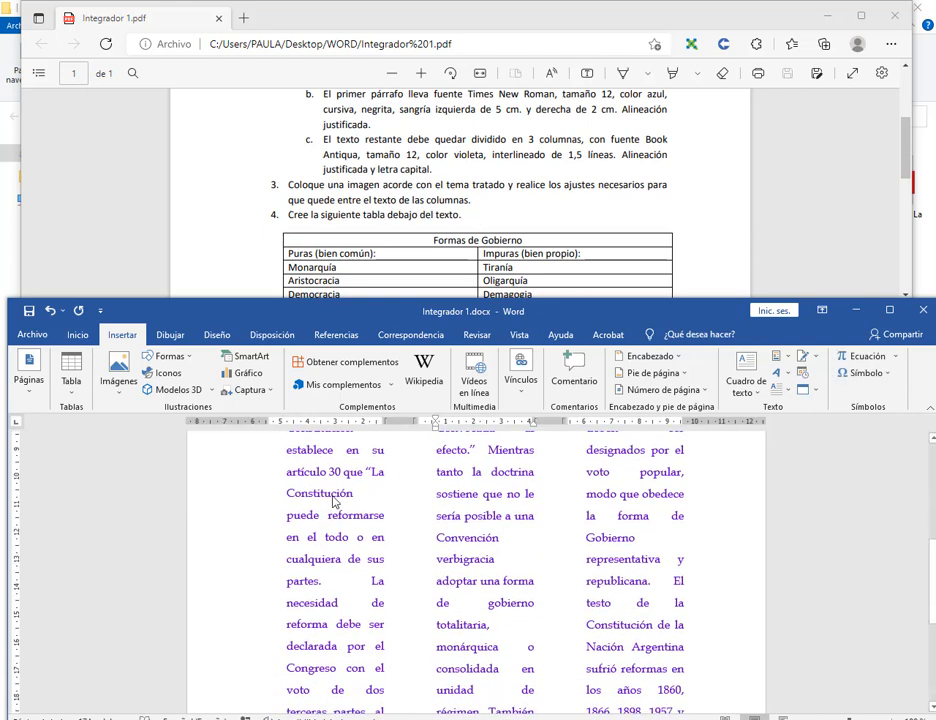
scroll(565, 547, "up", 4)
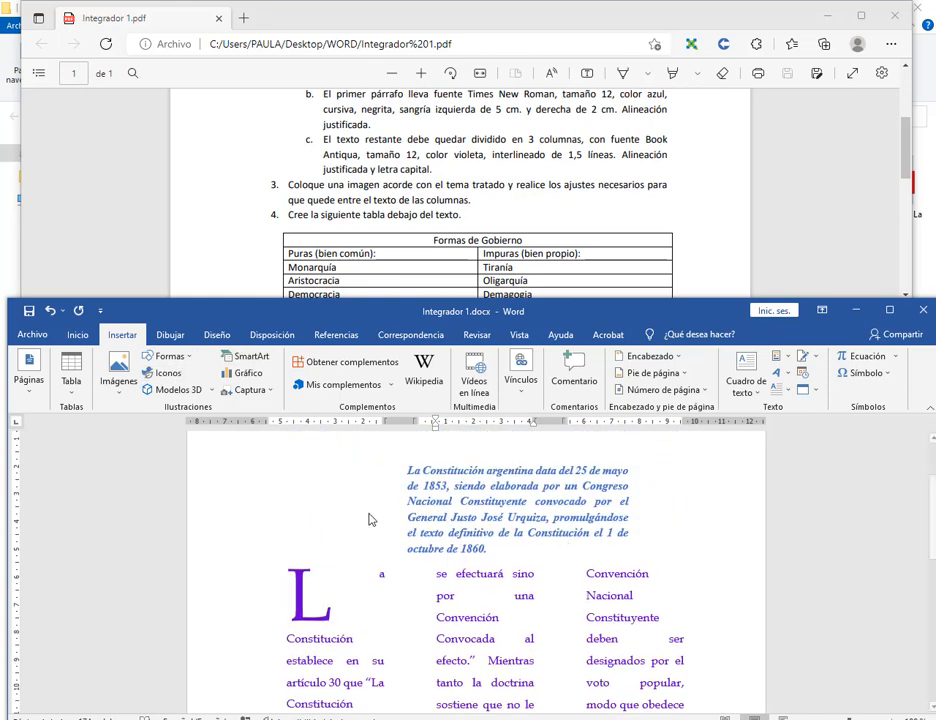
scroll(623, 583, "down", 3)
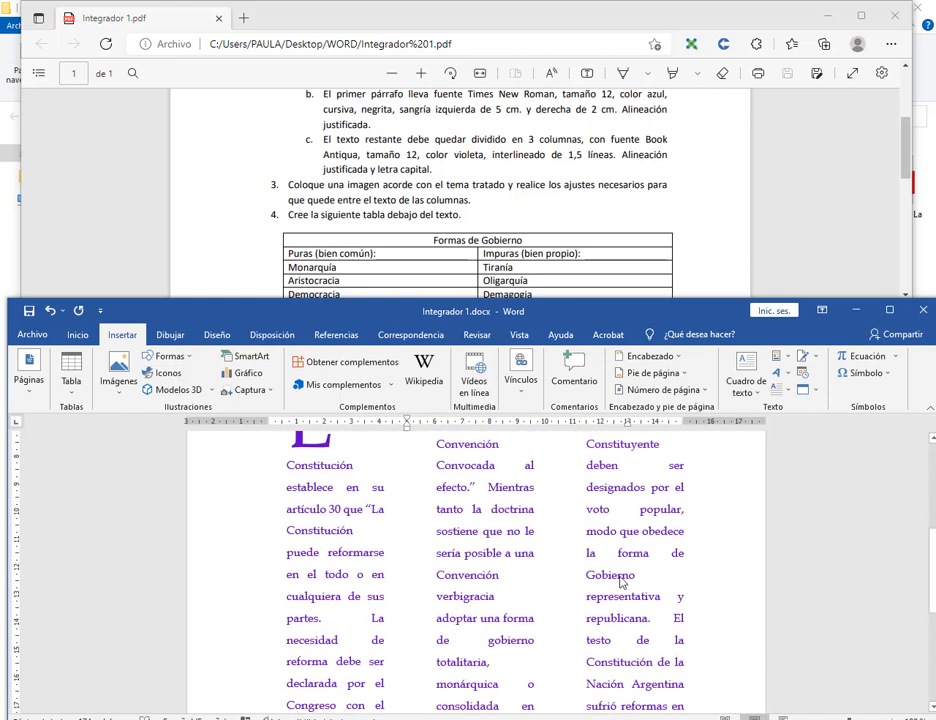
left_click(568, 596)
scroll(568, 596, "down", 5)
left_click(650, 490)
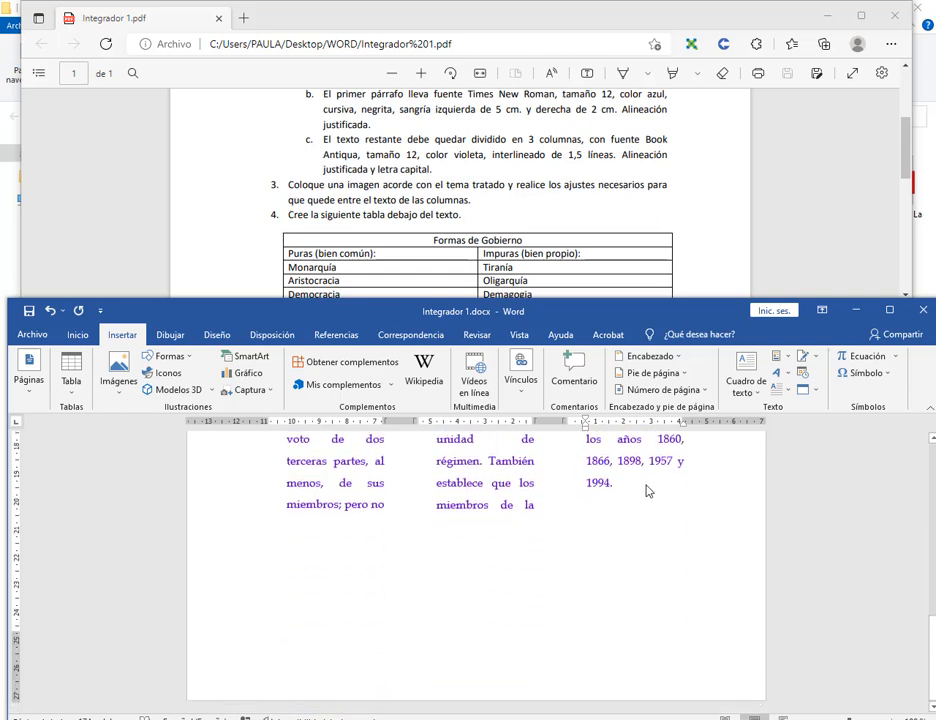
key("Return")
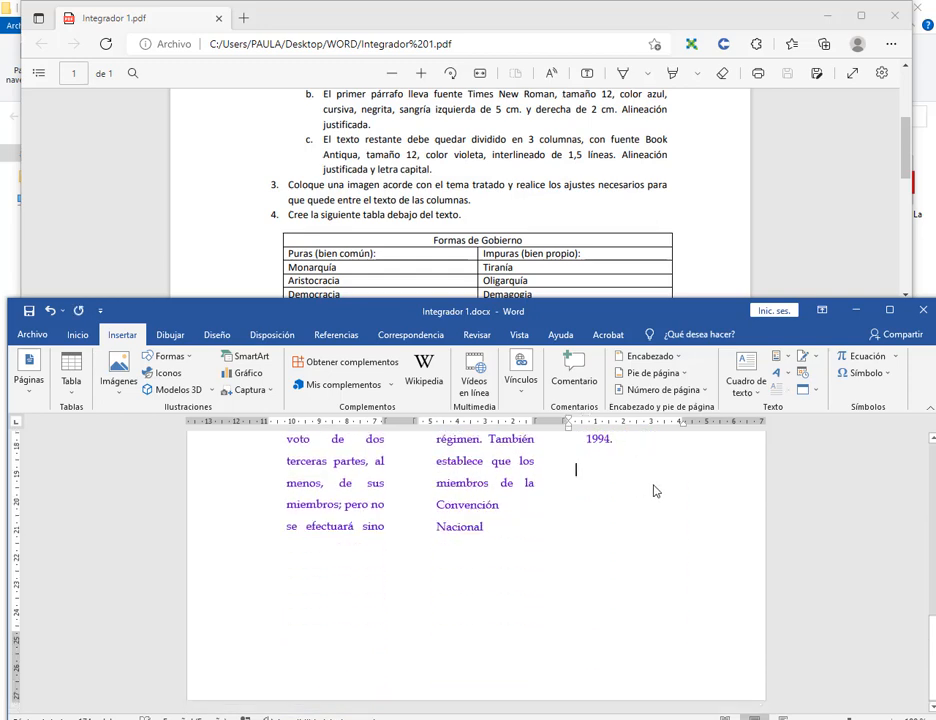
scroll(655, 500, "up", 2)
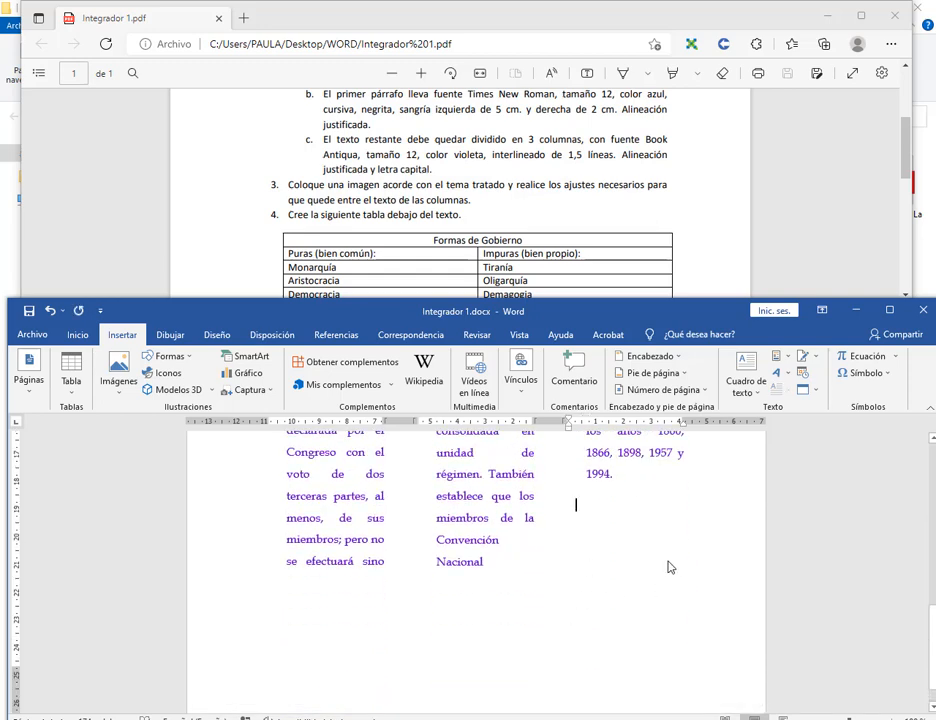
Search online pictures for 'la constitución'.
left_click(119, 378)
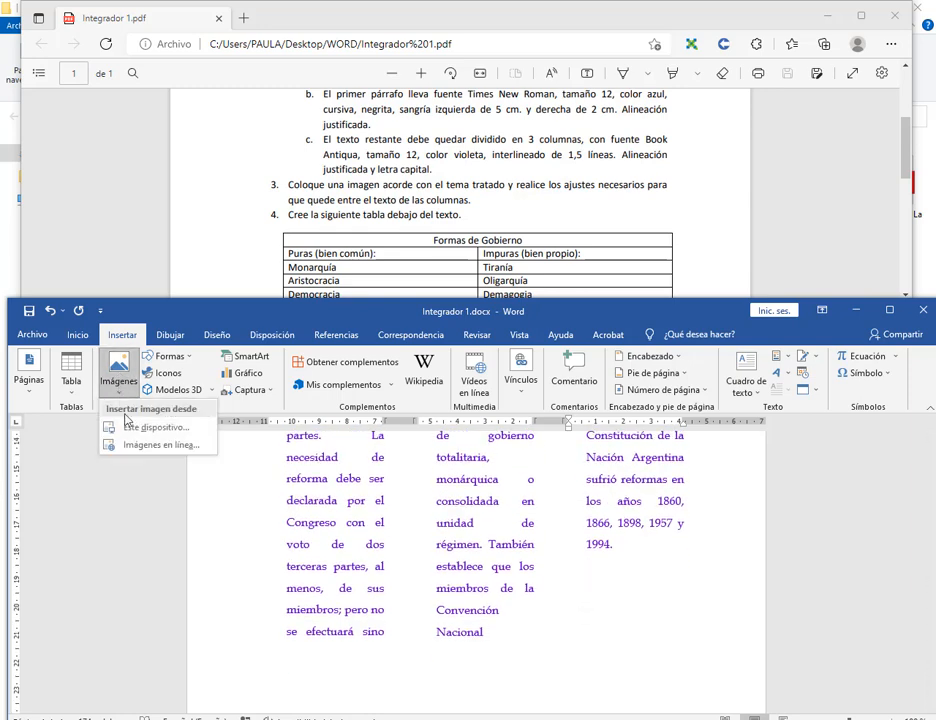
left_click(145, 444)
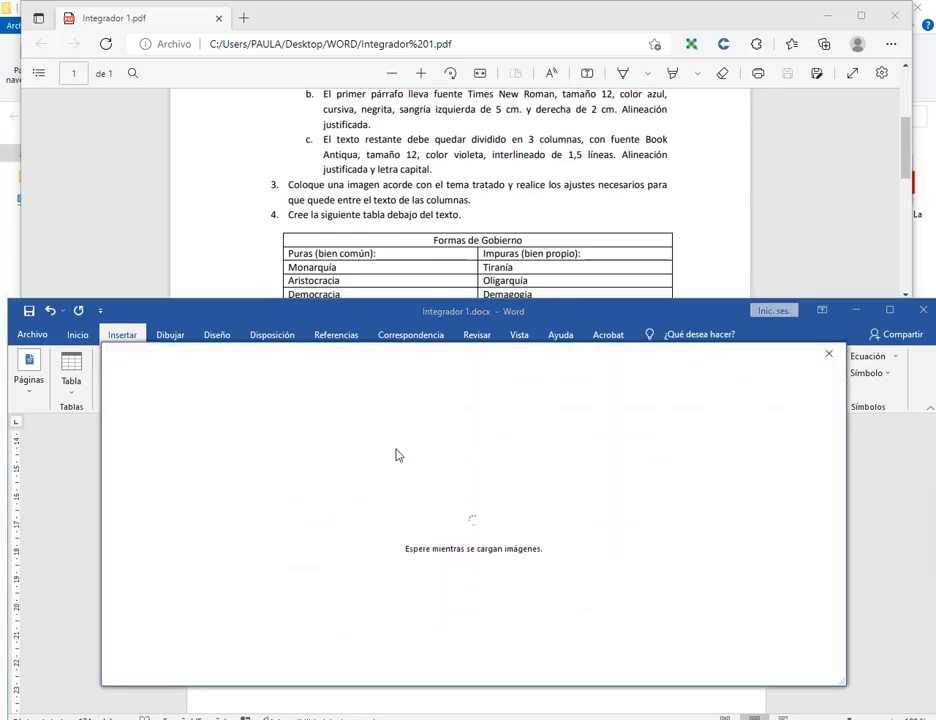
left_click_drag(406, 359, 406, 276)
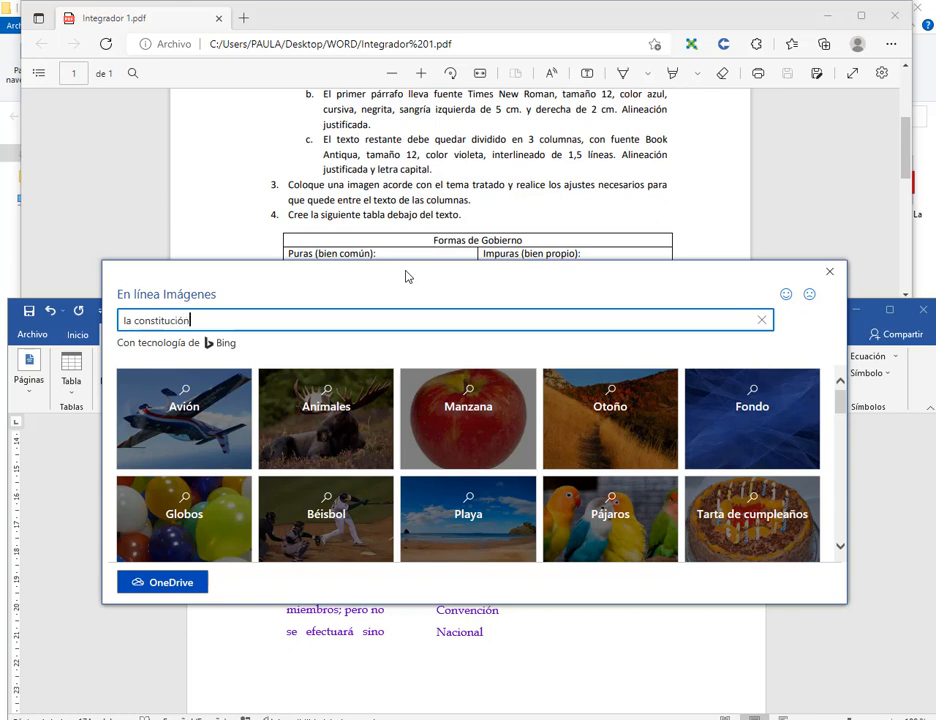
key("Return")
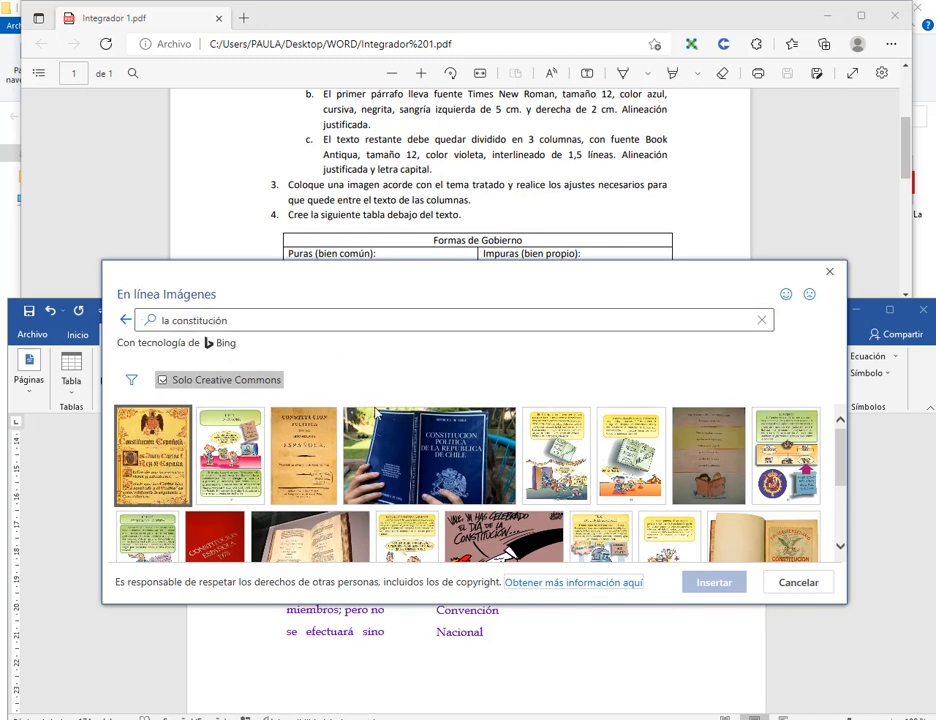
Insert the Día de la Constitución image from the search results.
left_click(312, 322)
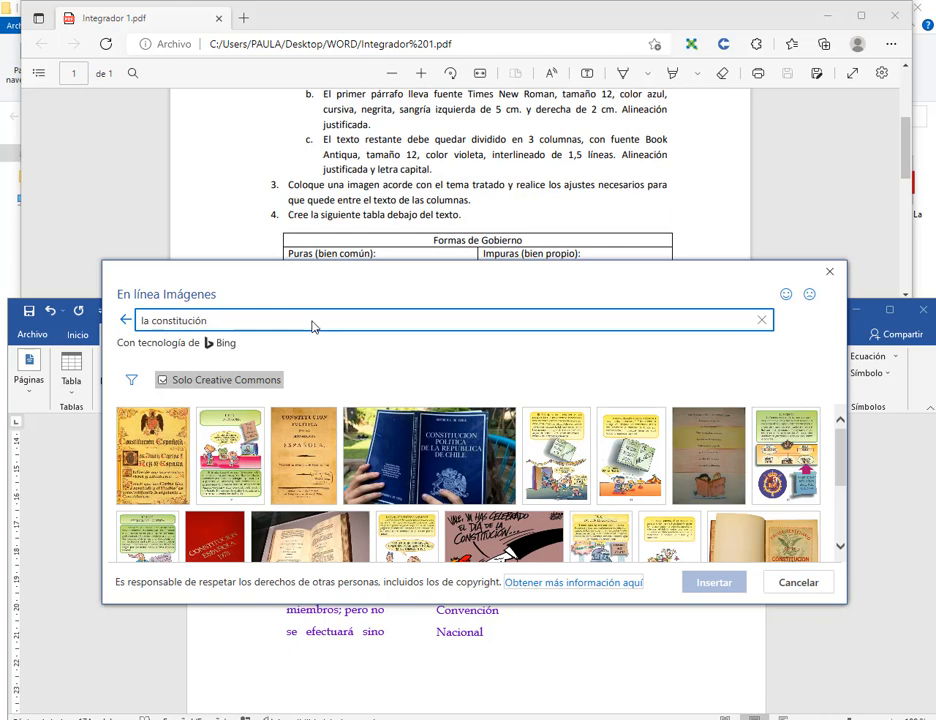
scroll(451, 428, "down", 1)
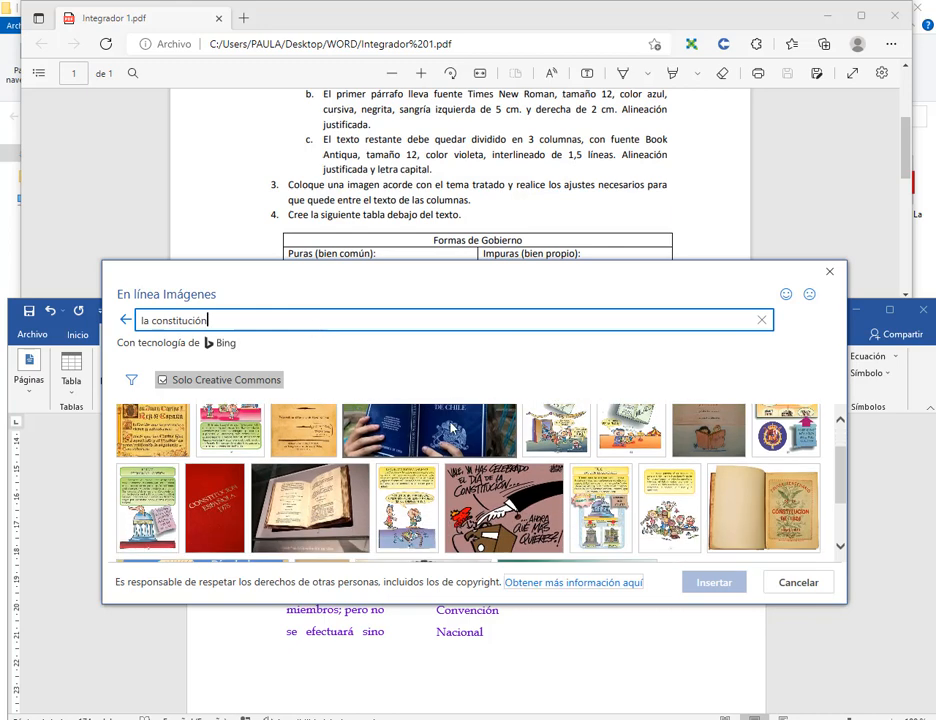
scroll(451, 428, "down", 3)
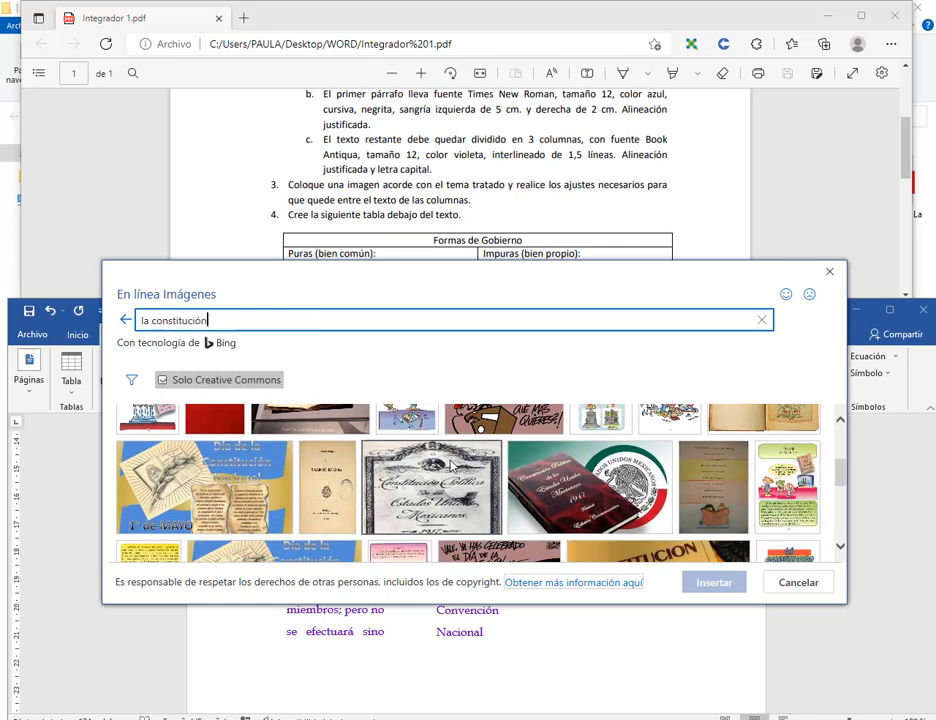
scroll(451, 466, "down", 2)
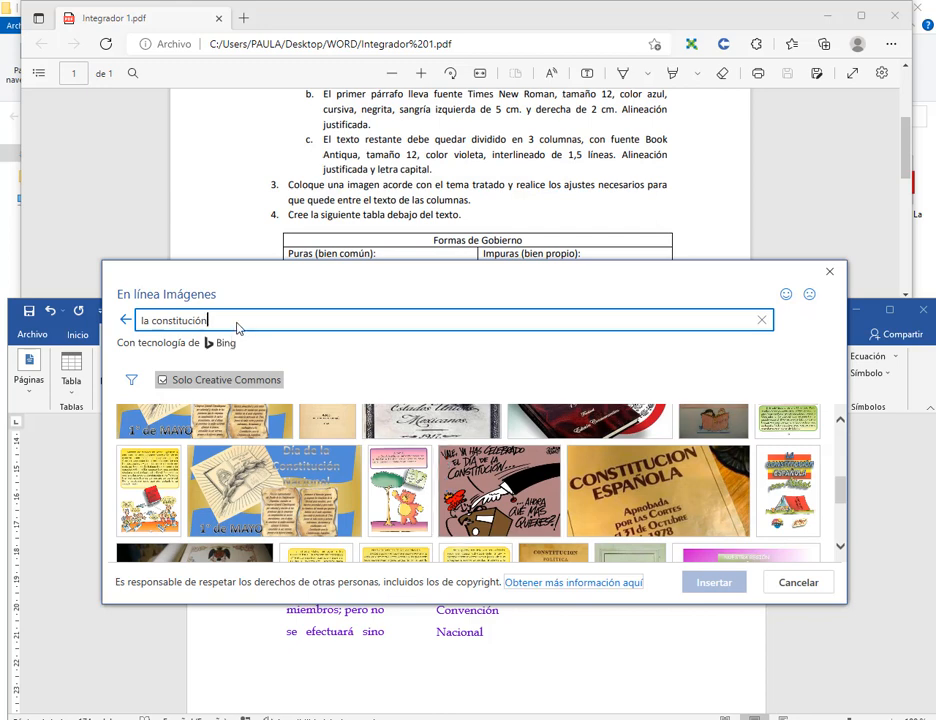
scroll(251, 493, "down", 2)
scroll(251, 493, "up", 1)
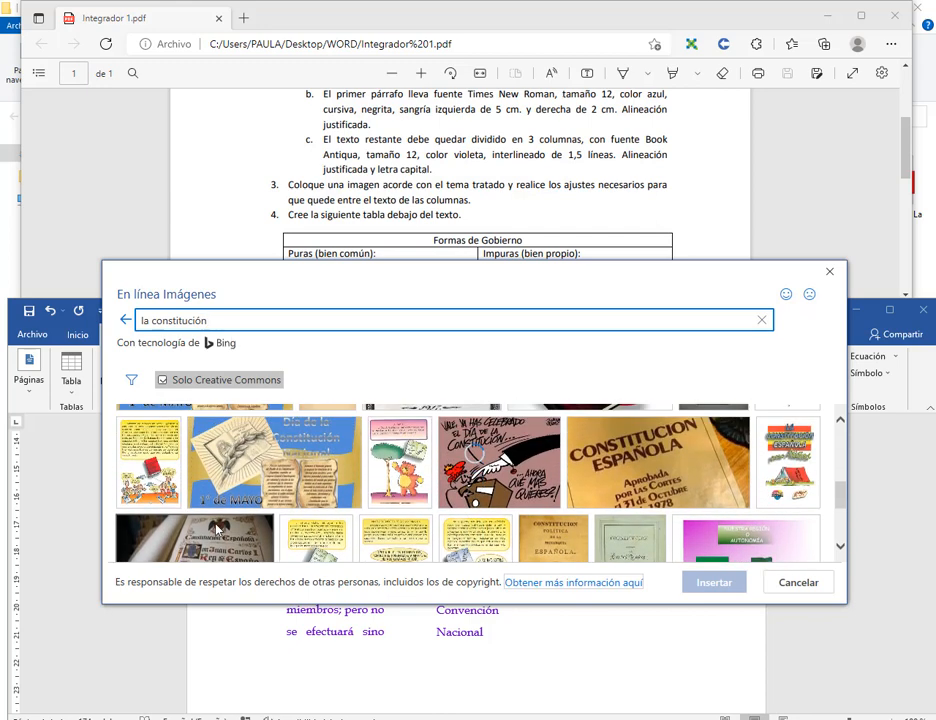
left_click(251, 493)
left_click(694, 588)
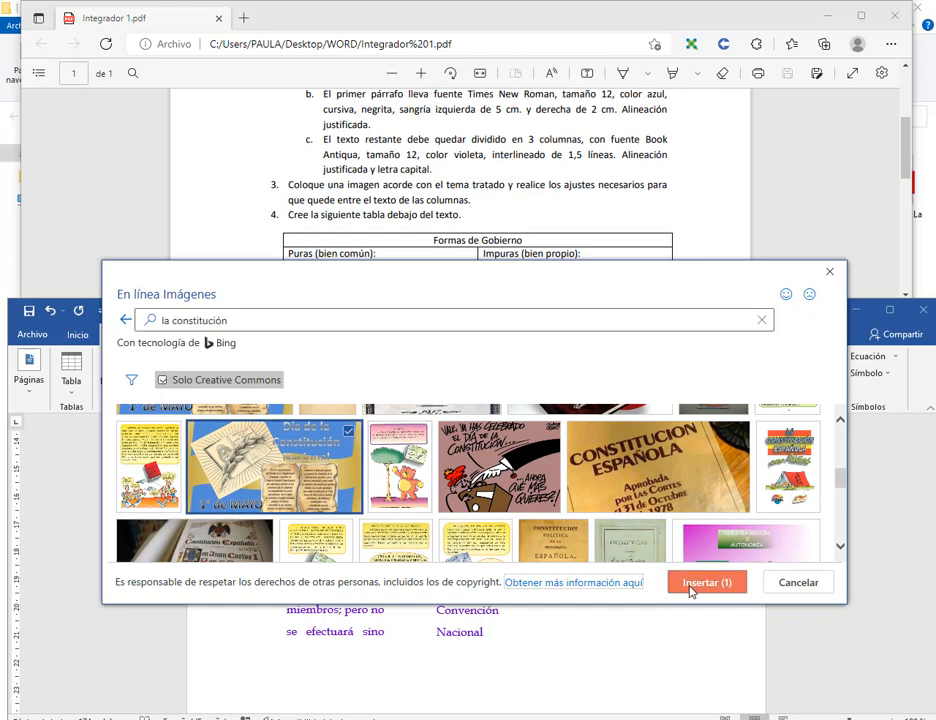
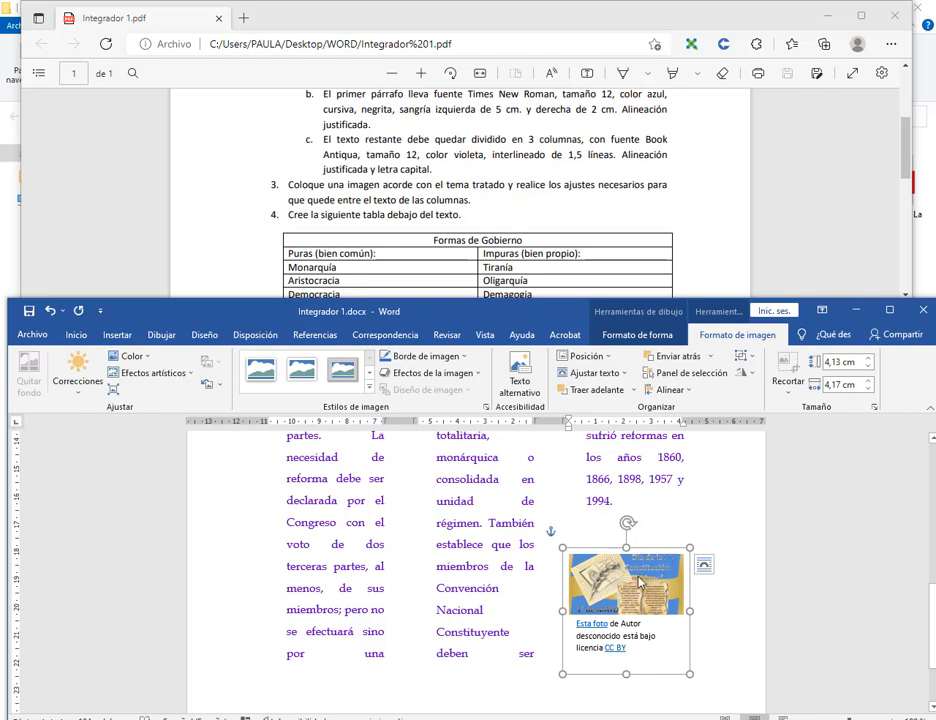
Undo the inserted photo and caption, then open a new Google tab in Chrome.
left_click(49, 310)
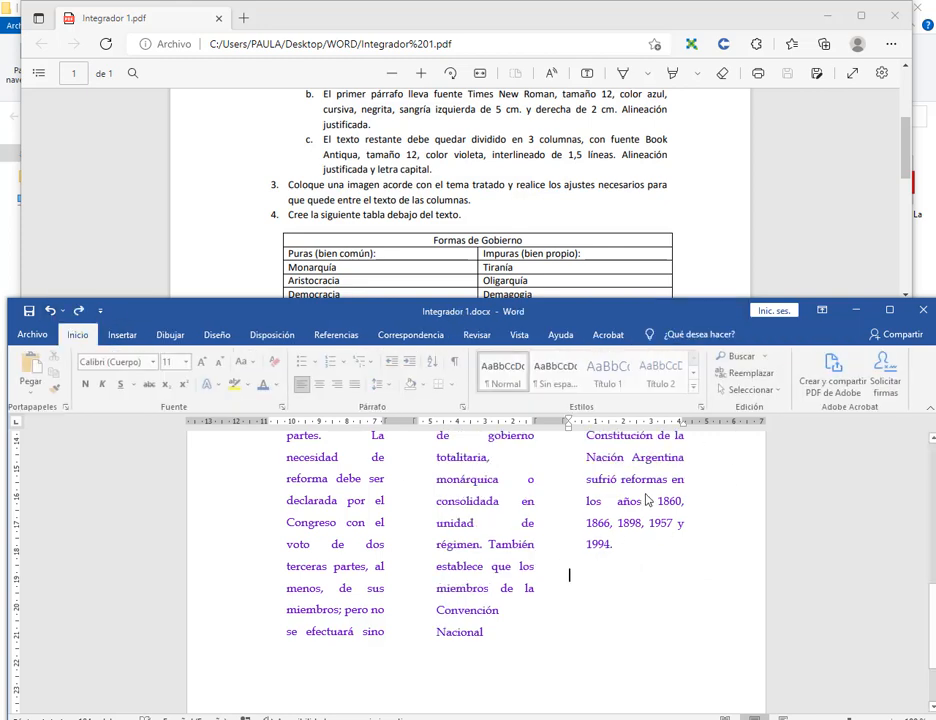
mouse_move(183, 714)
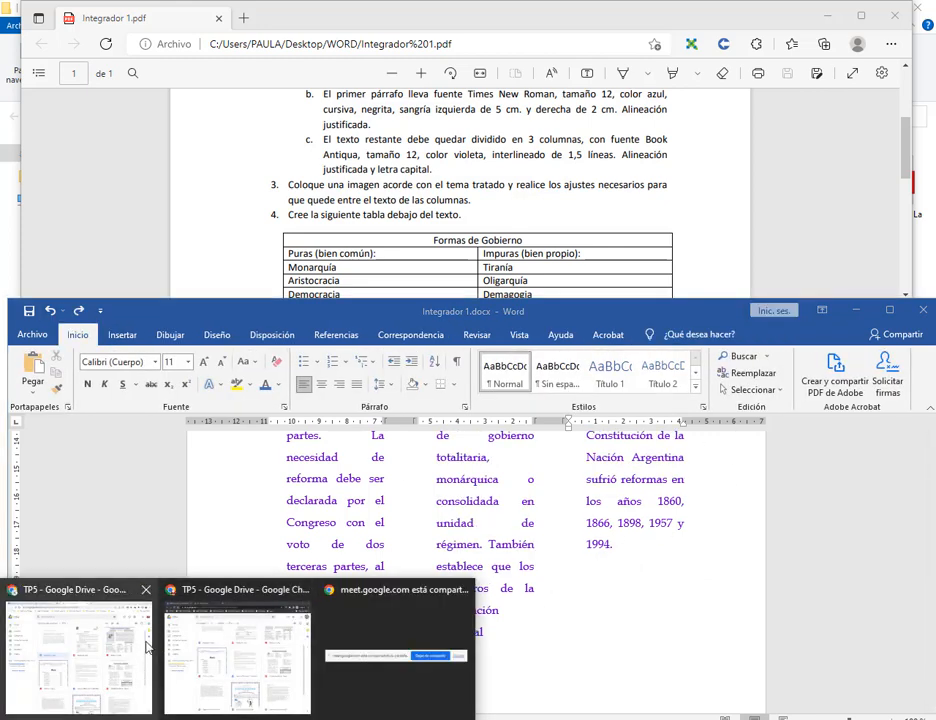
left_click(170, 660)
left_click(545, 12)
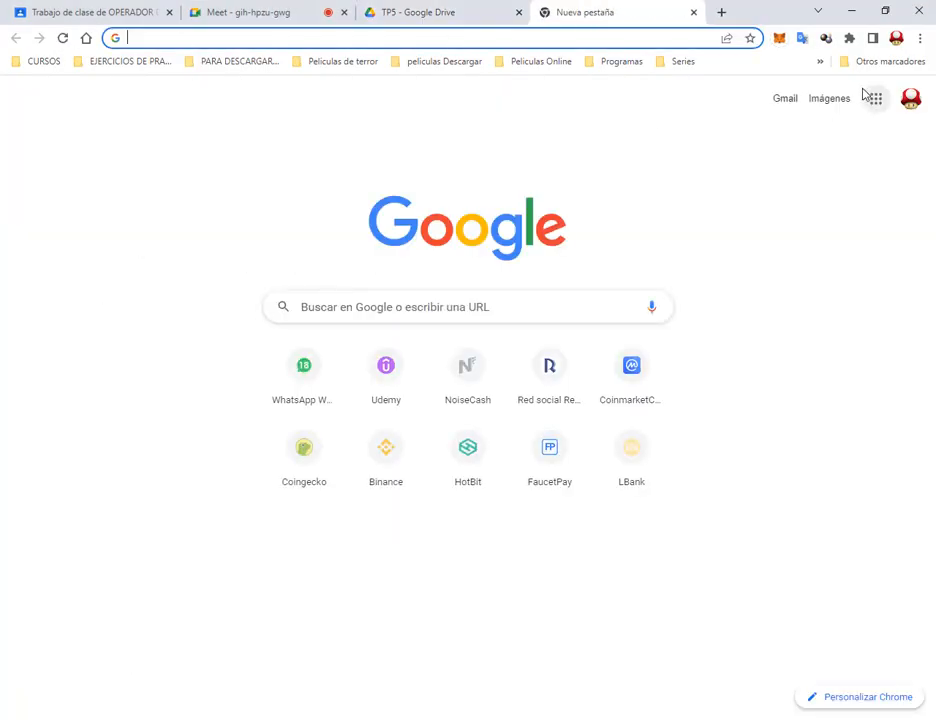
Search Google Images for 'la constitución'.
left_click(836, 98)
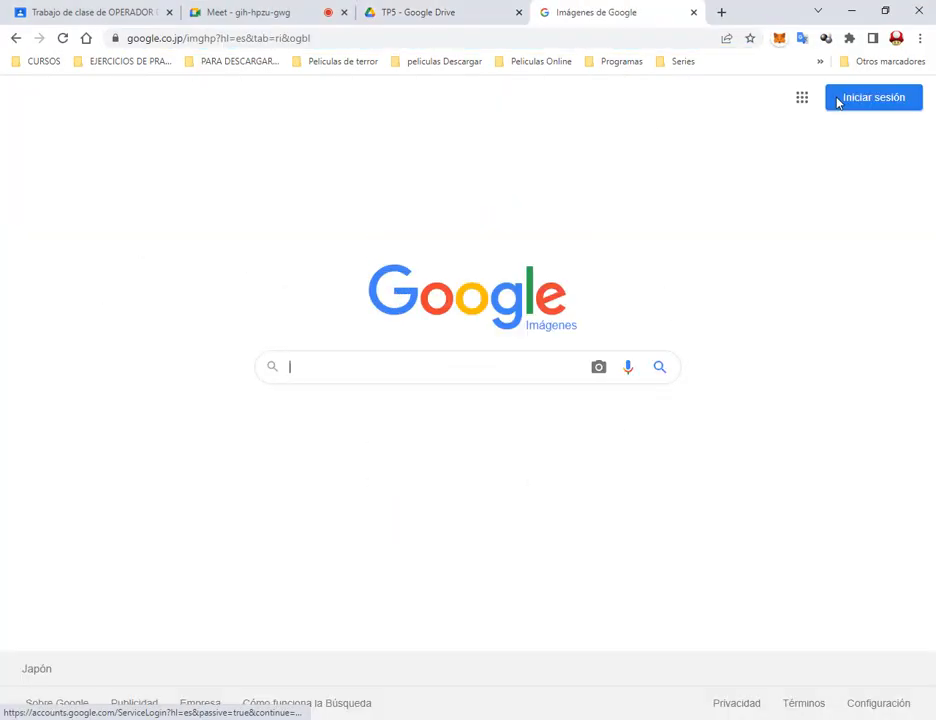
type("la cons")
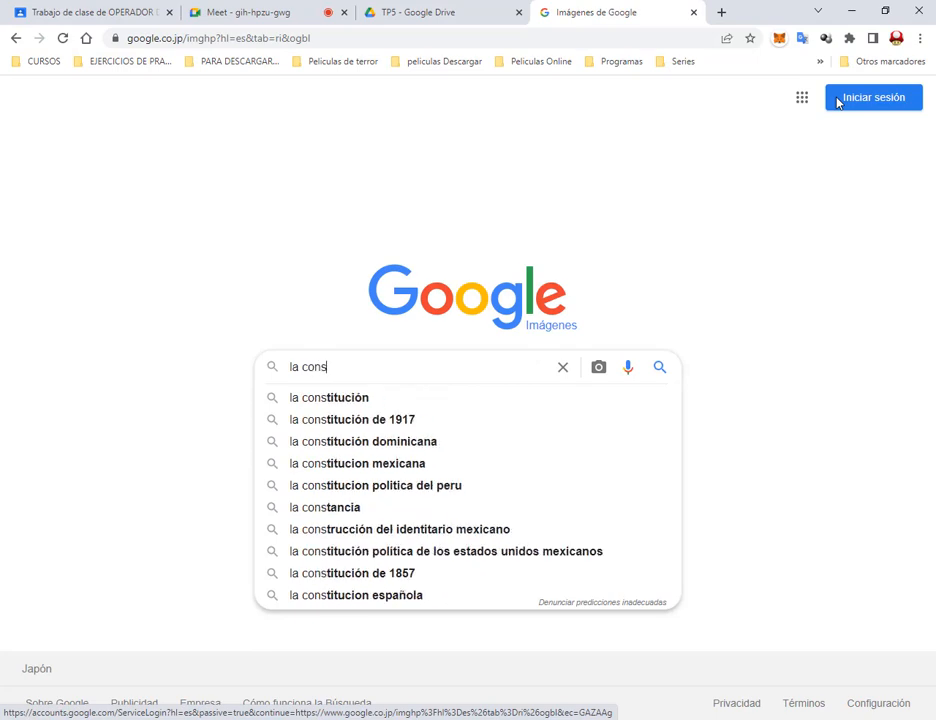
type("titució")
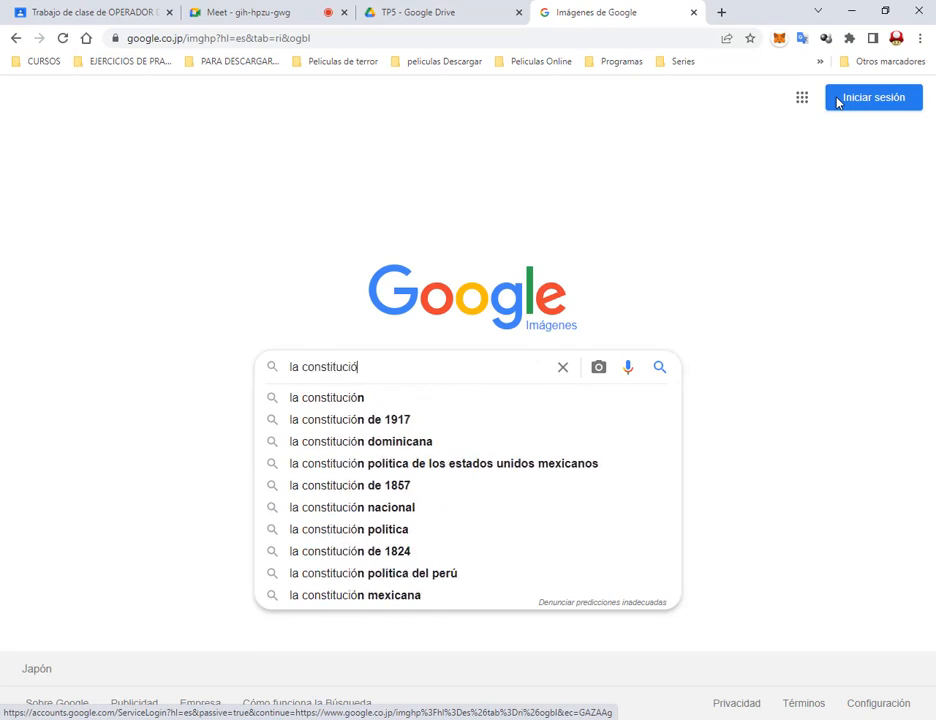
type("n")
key("Return")
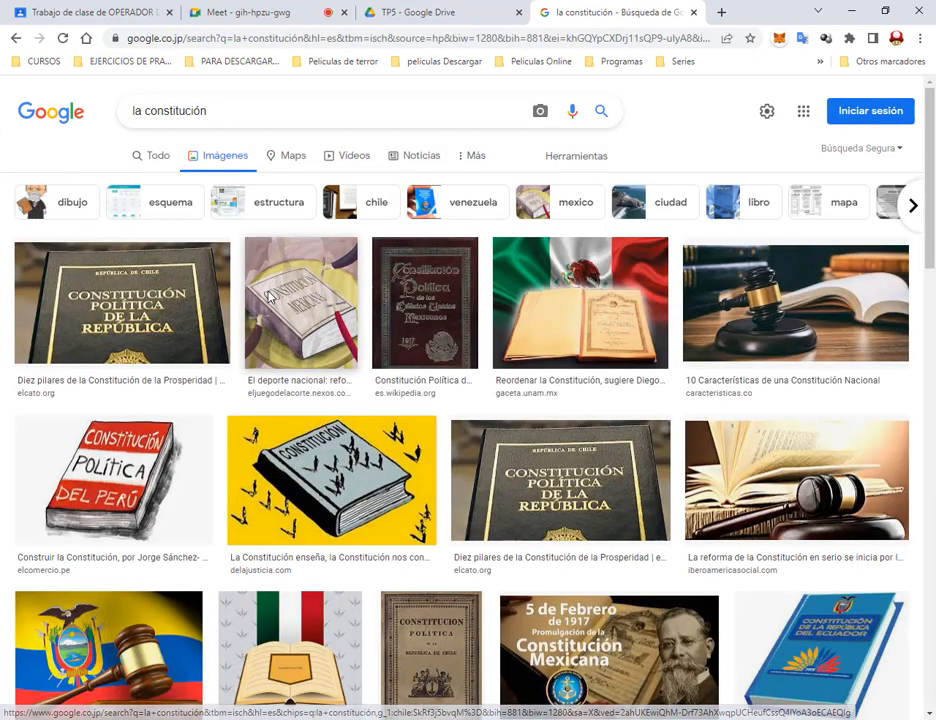
Copy the yellow Constitución book illustration and return to Word.
left_click(195, 313)
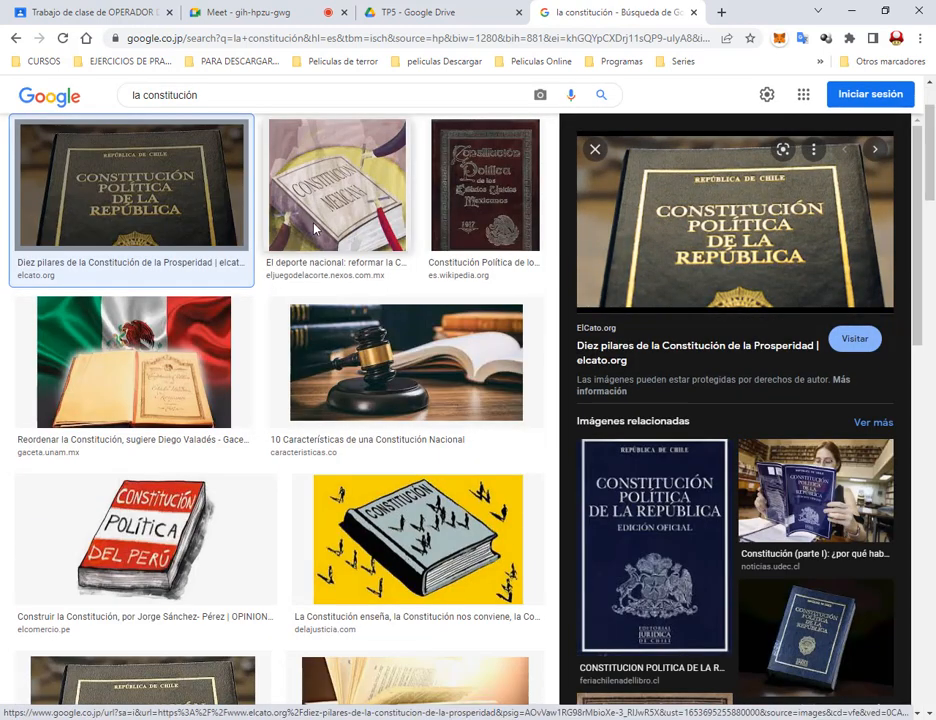
left_click(423, 552)
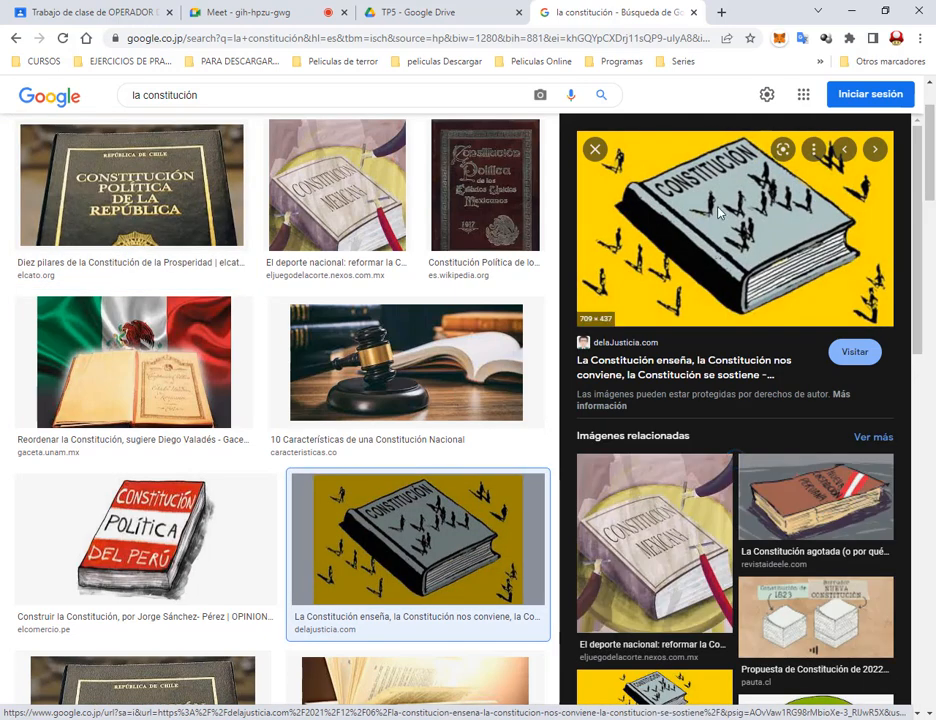
right_click(720, 208)
left_click(770, 373)
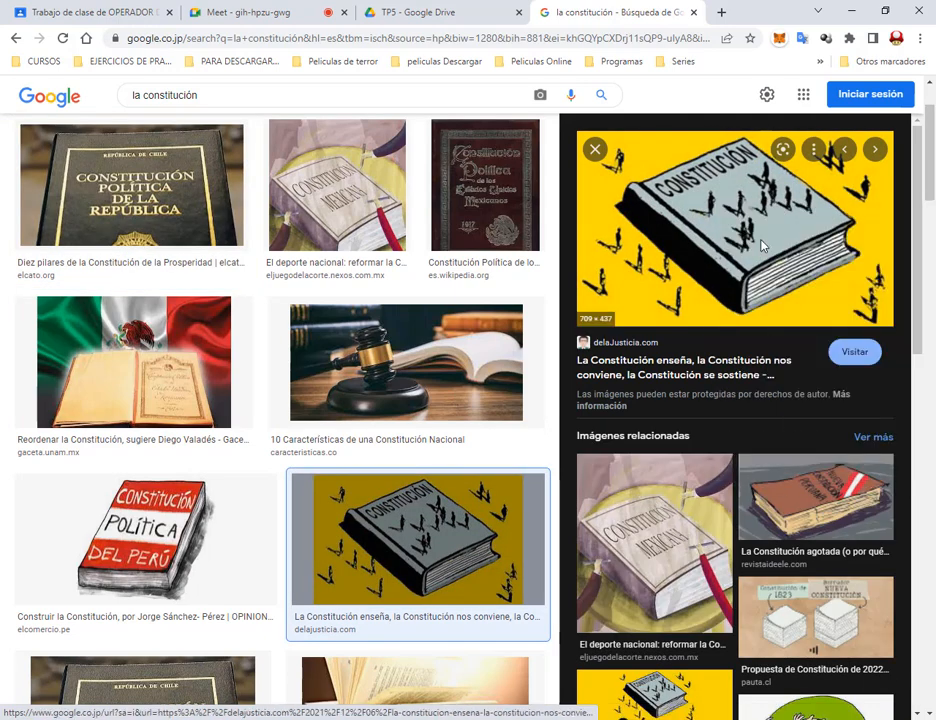
left_click(463, 718)
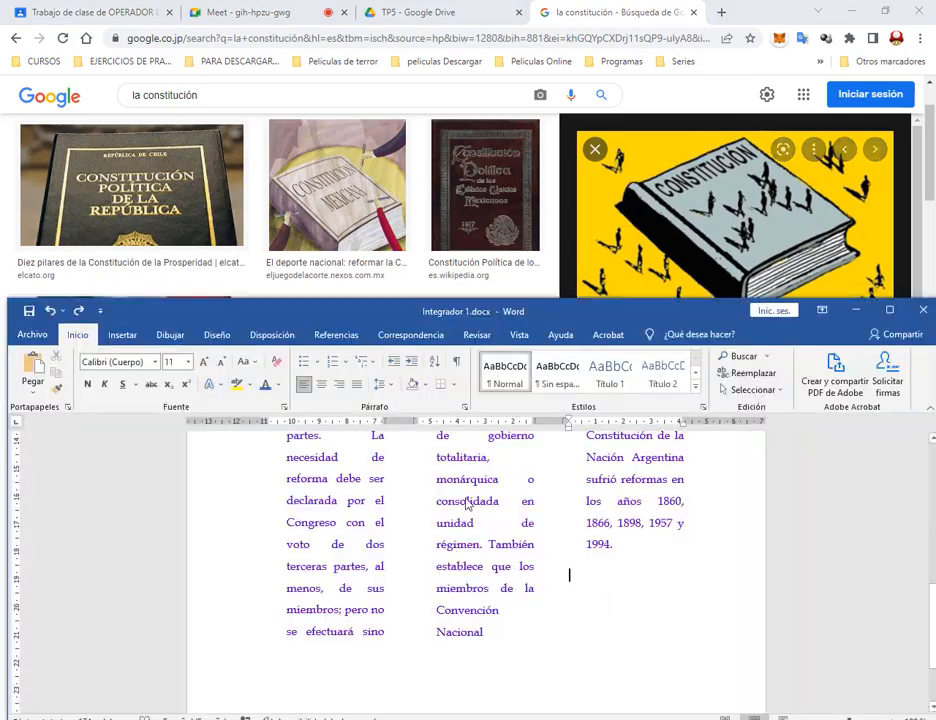
Paste the book picture into the maximized document and set its wrapping to Cuadrado.
left_click(889, 310)
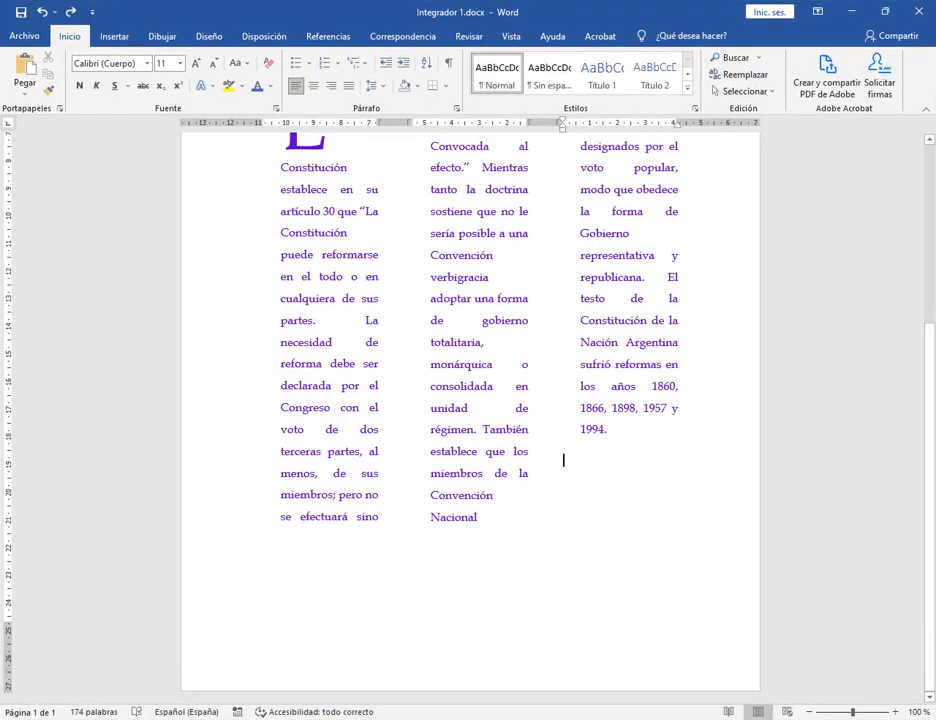
key("ctrl+v")
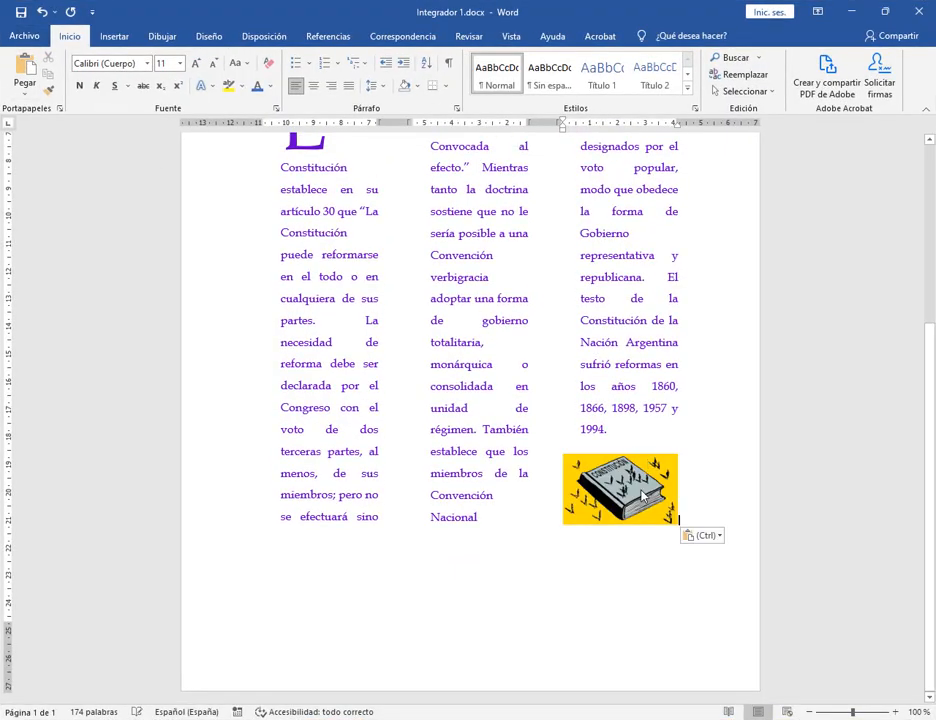
left_click(642, 494)
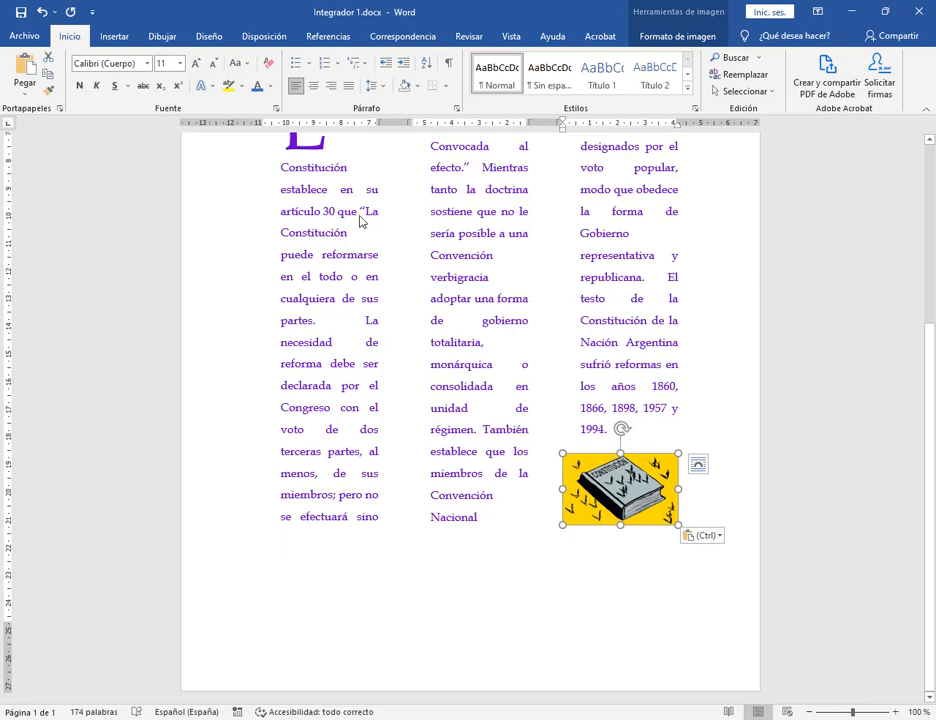
left_click(676, 15)
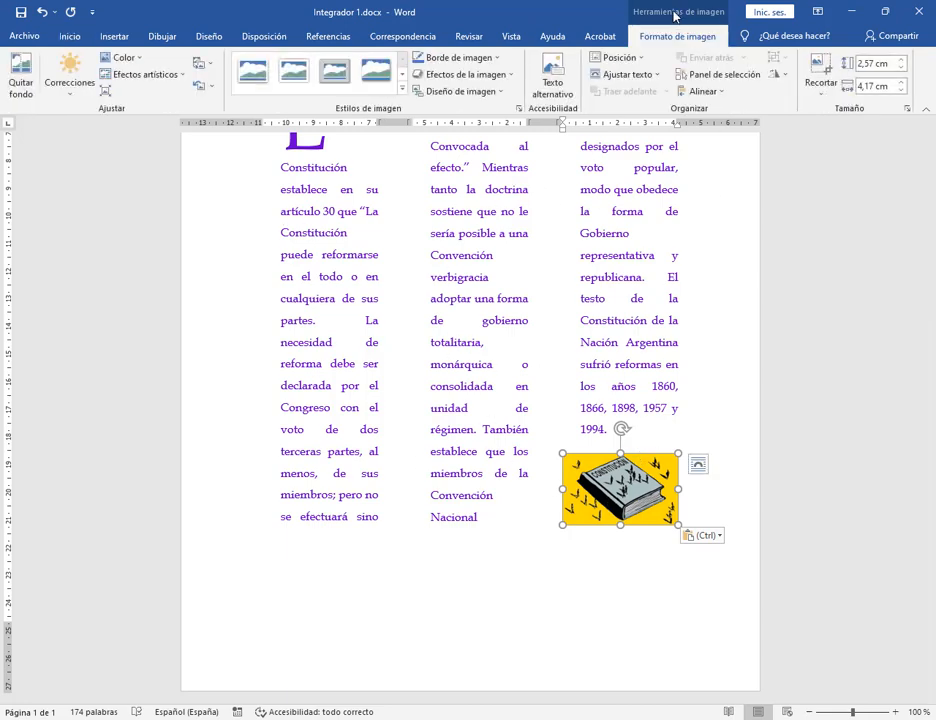
left_click(624, 74)
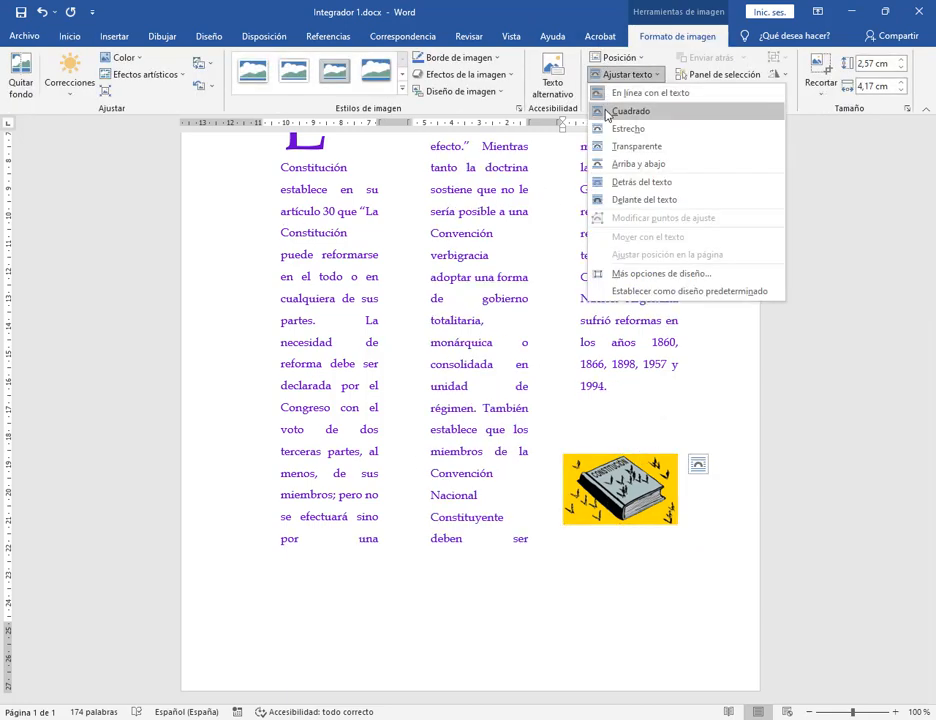
left_click(615, 119)
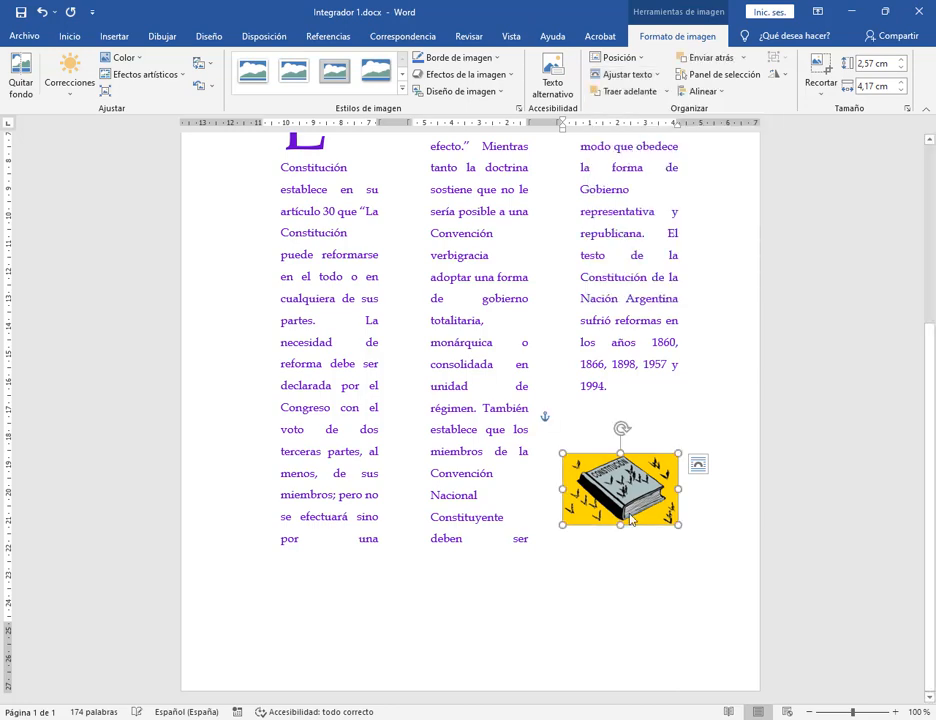
Move the picture between the first two columns and resize it to 4,03 × 6,54 cm.
left_click_drag(620, 456, 438, 270)
mouse_move(490, 300)
left_mouse_down()
mouse_move(578, 244)
mouse_move(495, 269)
mouse_move(491, 297)
left_mouse_up()
scroll(516, 355, "up", 3)
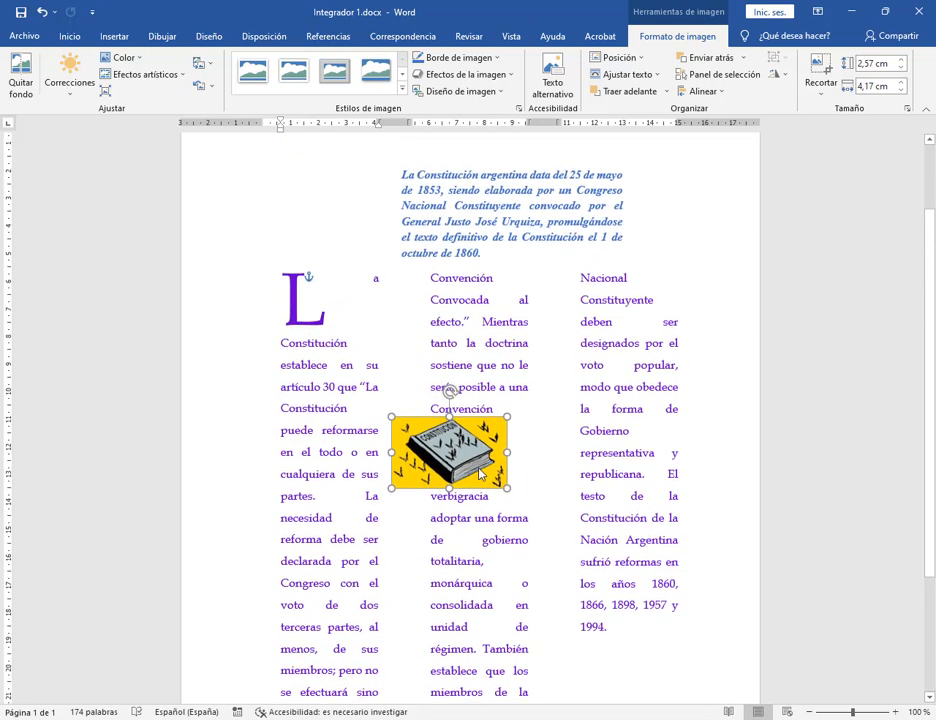
left_click_drag(468, 470, 600, 560)
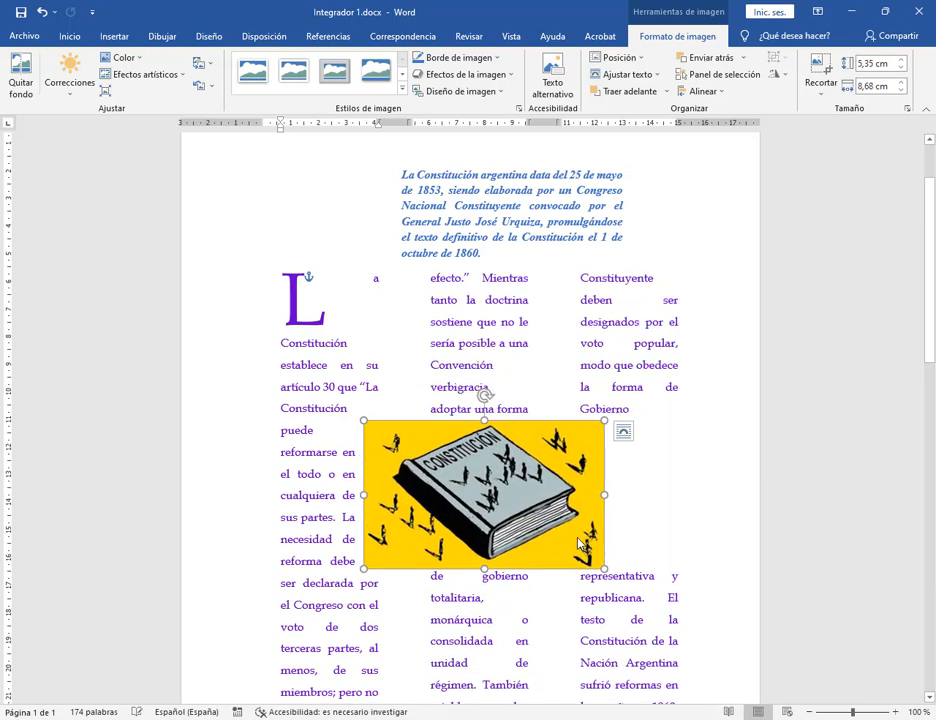
mouse_move(534, 468)
left_mouse_down()
mouse_move(540, 453)
mouse_move(527, 485)
left_mouse_up()
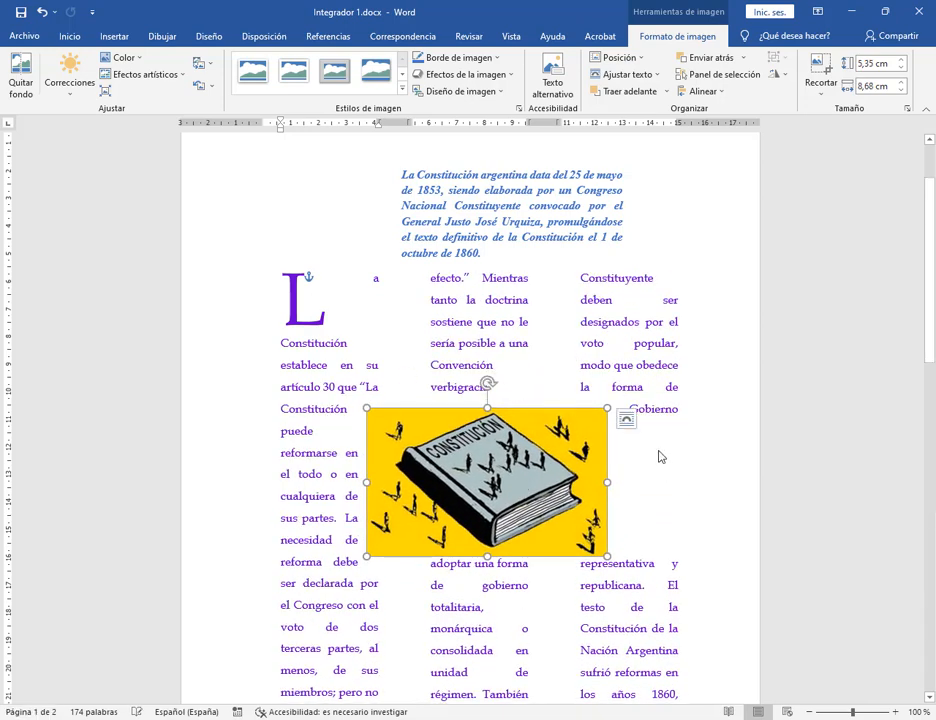
left_click_drag(608, 558, 552, 503)
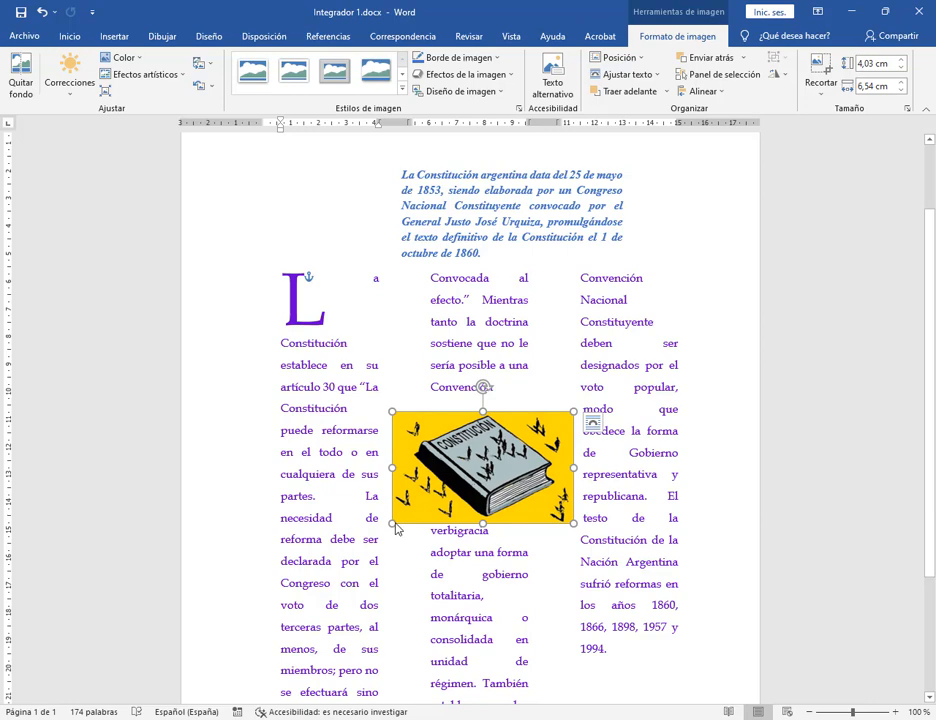
left_click_drag(393, 524, 388, 526)
left_click(611, 541)
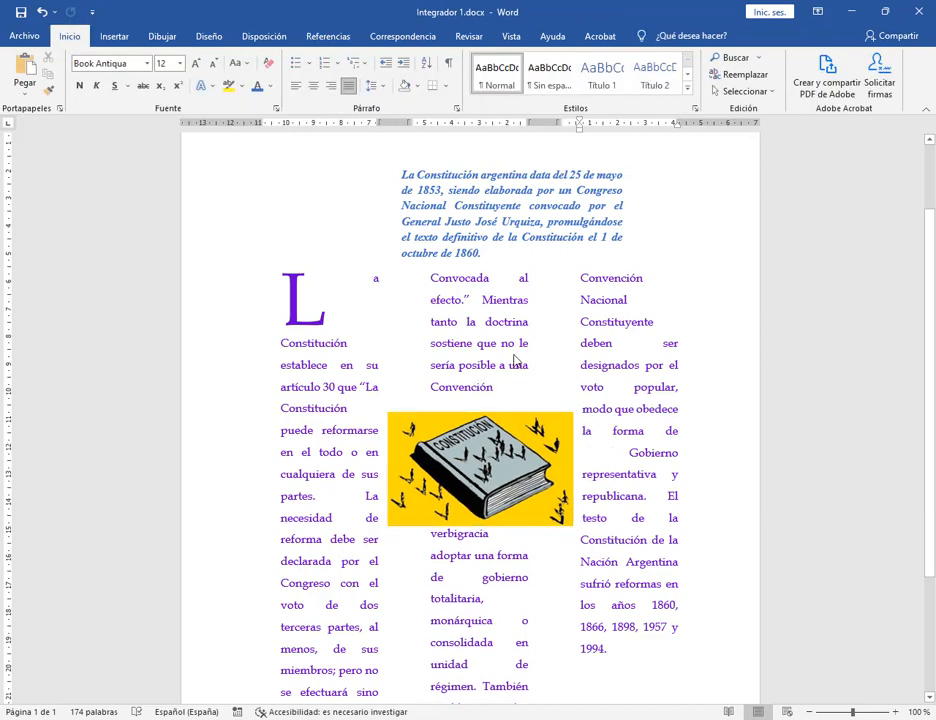
Shrink the book picture and settle it between the first and middle columns below Convención.
scroll(606, 393, "down", 3)
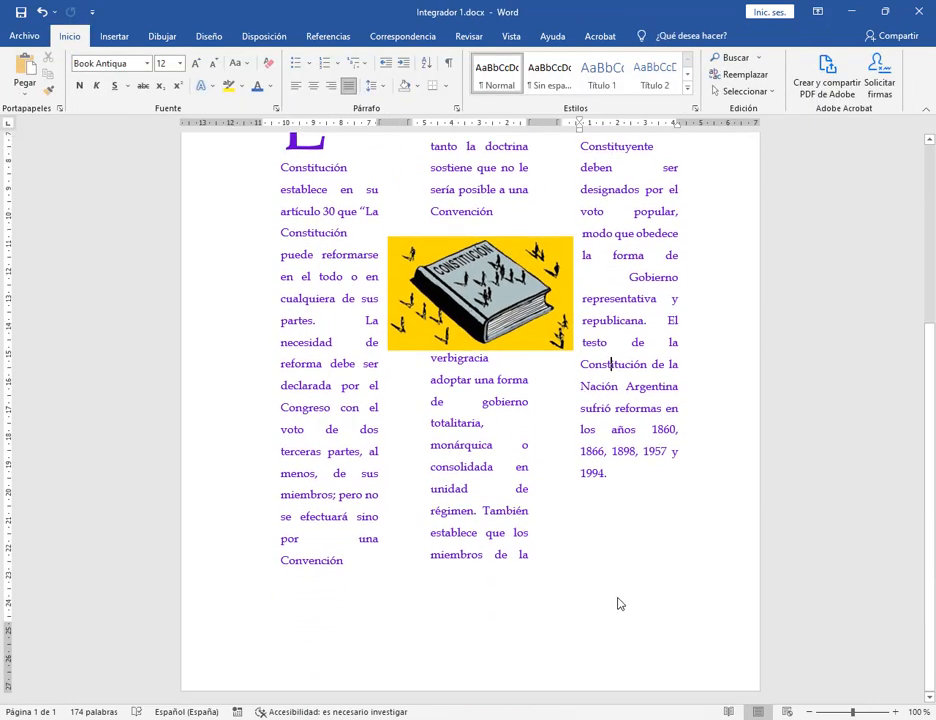
left_click(612, 508)
left_click_drag(526, 340, 513, 345)
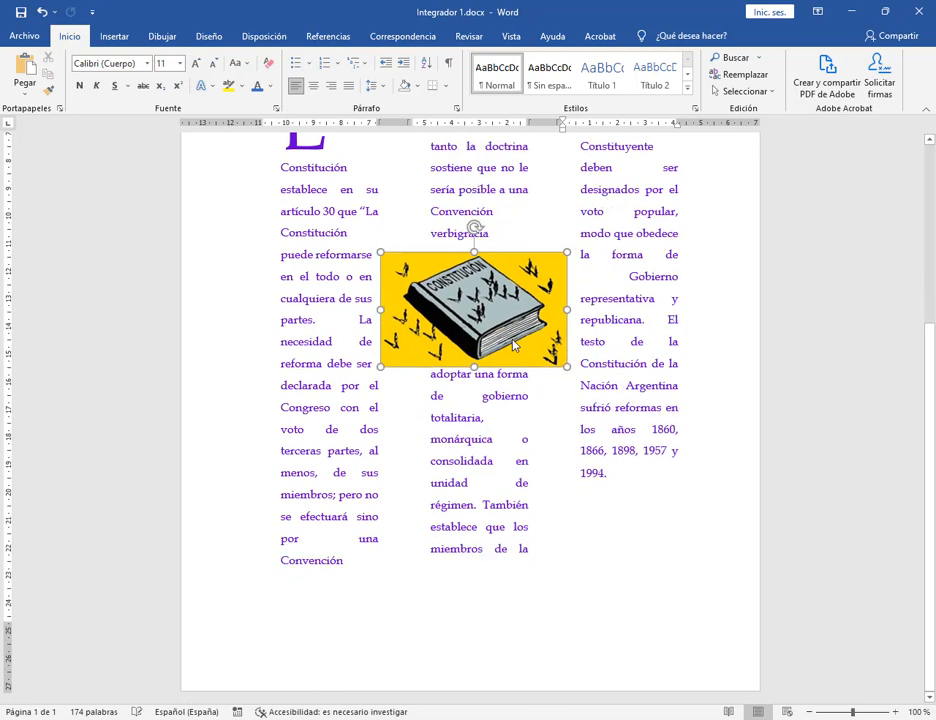
left_click_drag(567, 370, 508, 330)
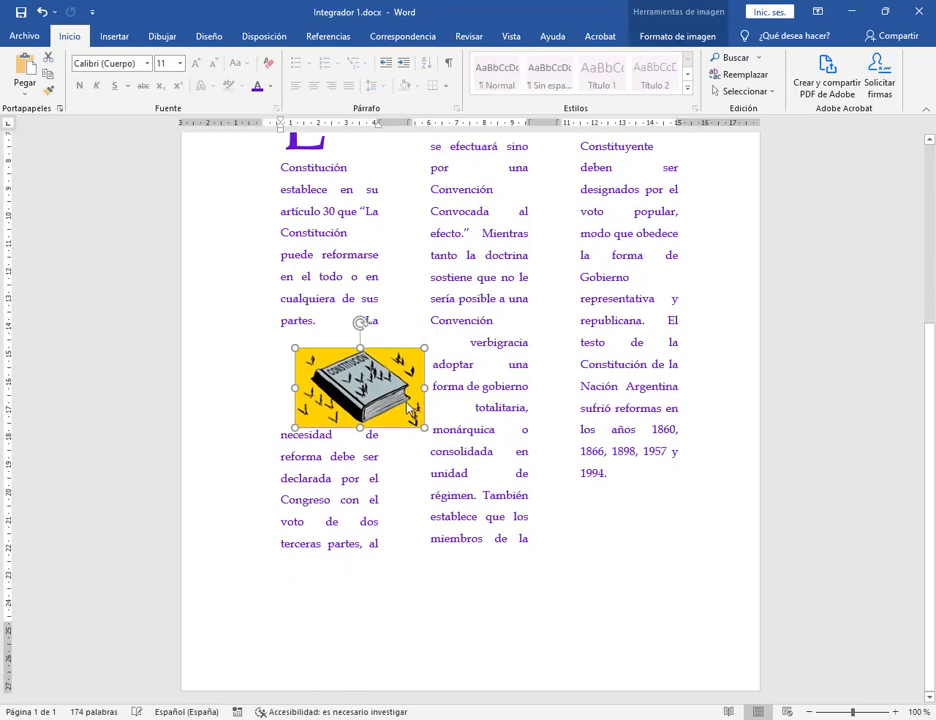
left_click_drag(422, 388, 578, 380)
scroll(398, 336, "up", 3)
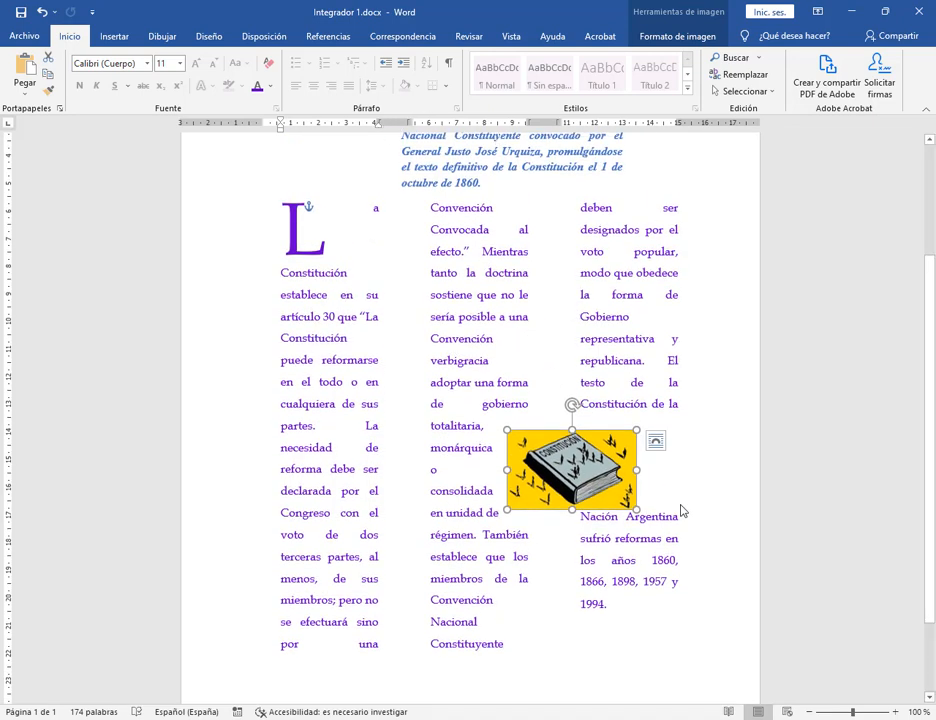
left_click_drag(619, 487, 618, 272)
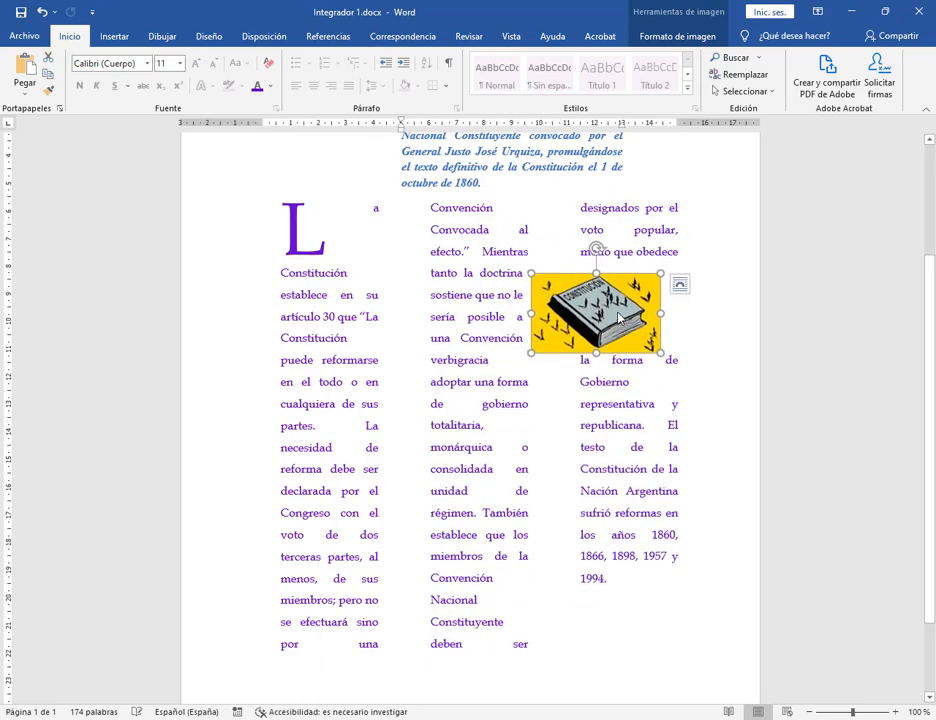
left_click_drag(622, 320, 462, 405)
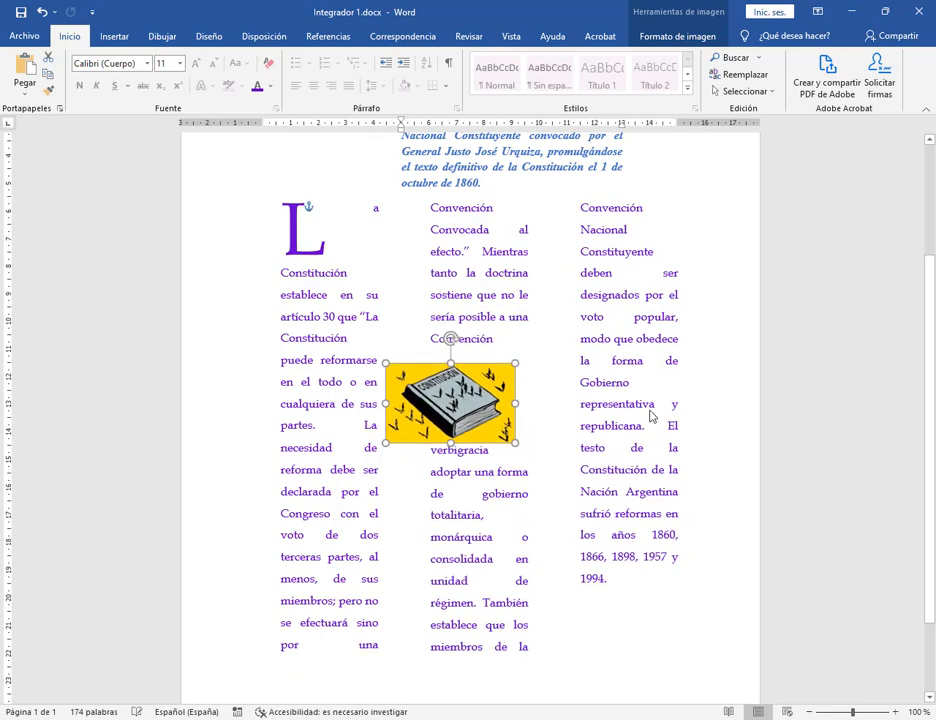
left_click(650, 416)
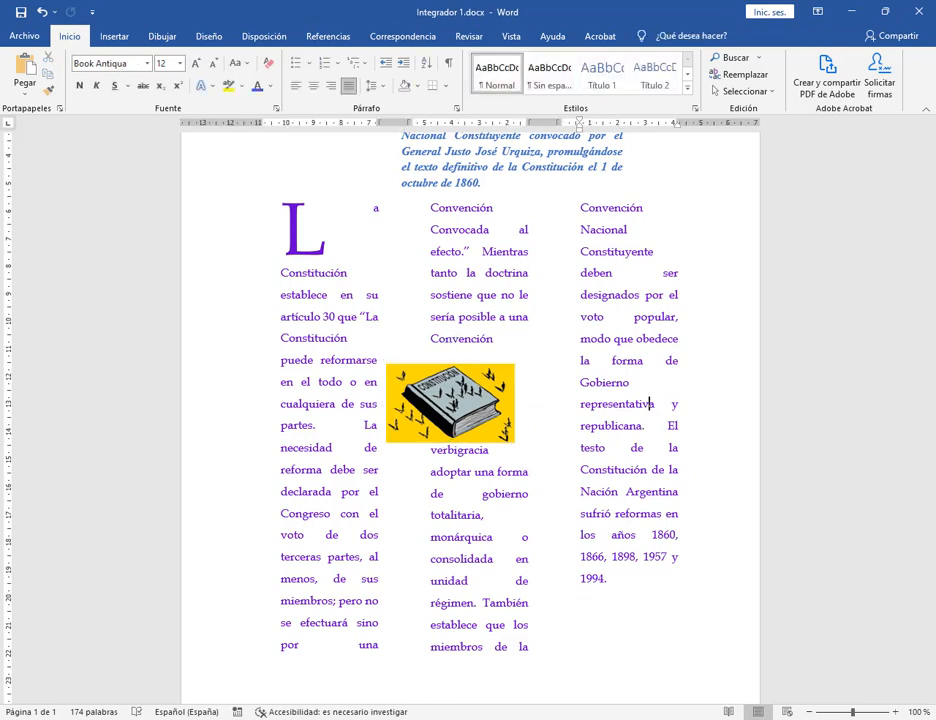
key("alt+Tab")
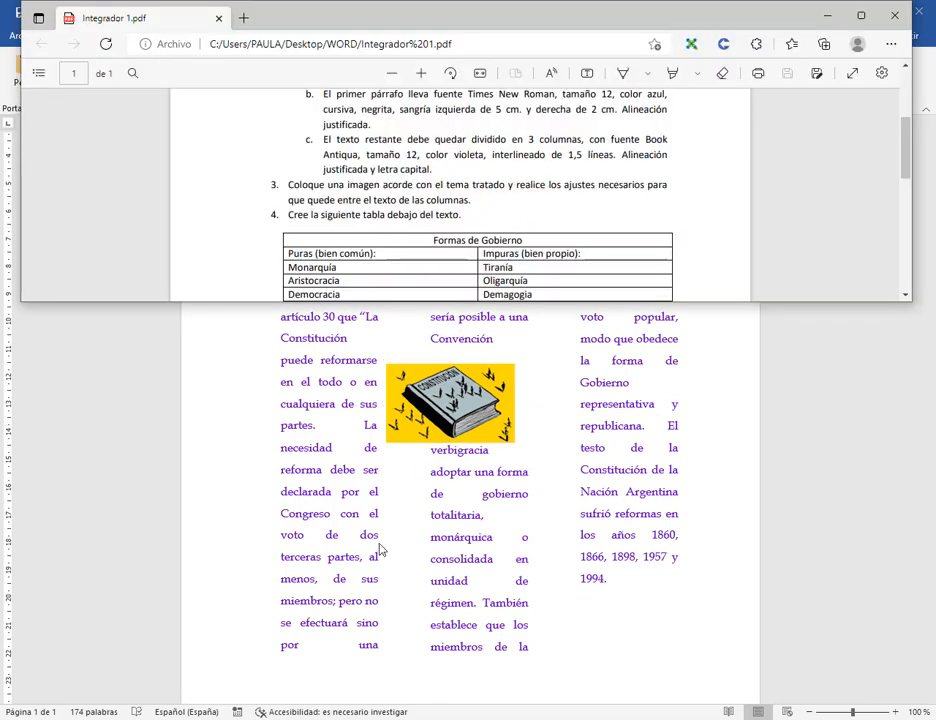
Return to the Meet call and bring the Integrador 1.pdf instructions in front of it.
left_click(84, 668)
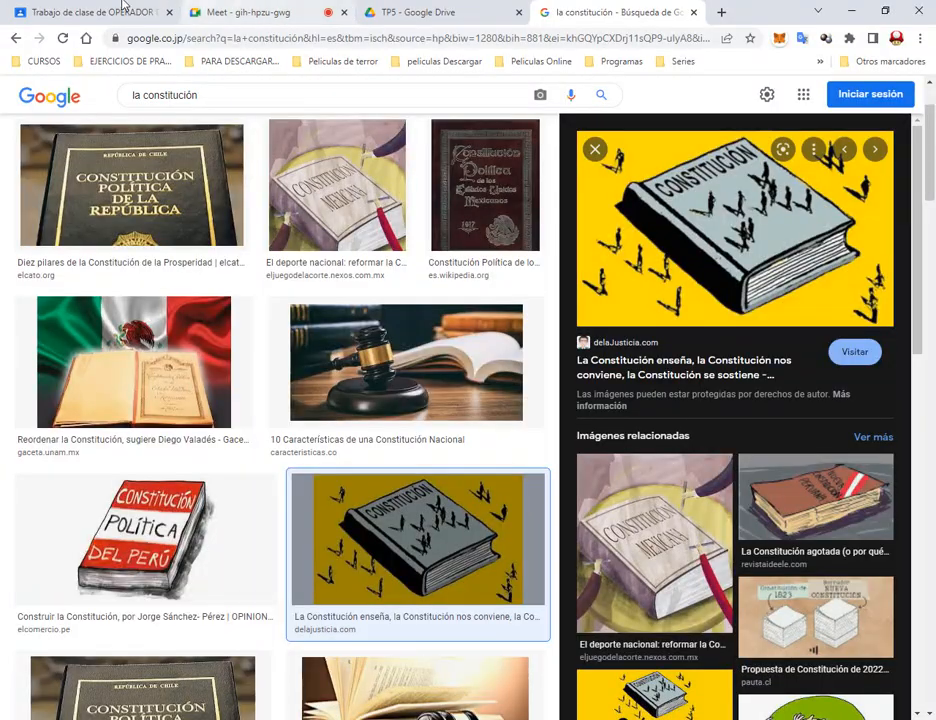
left_click(237, 10)
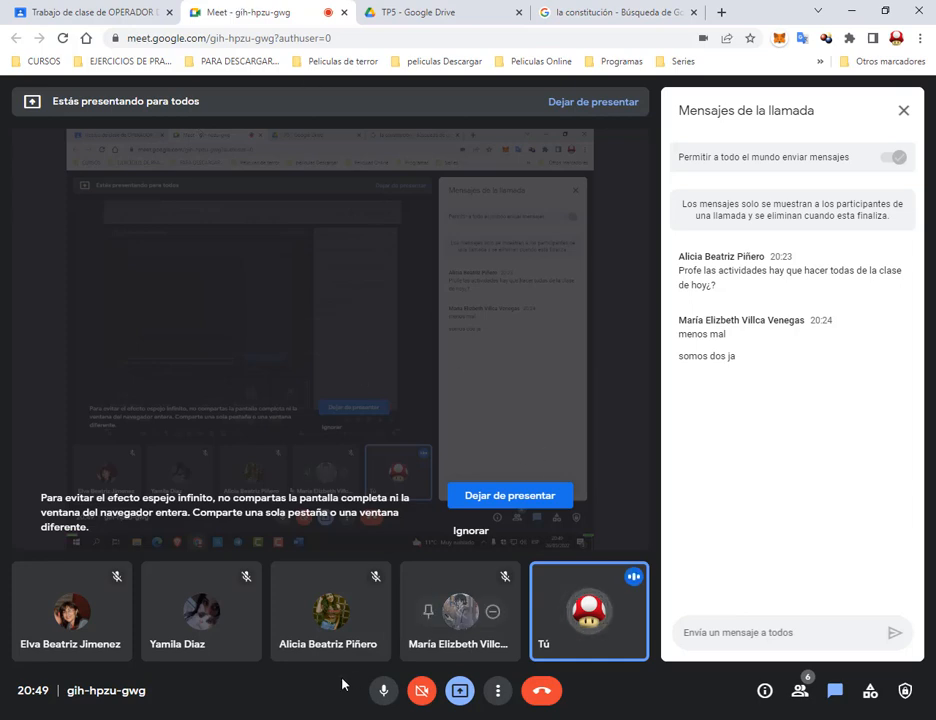
left_click(163, 719)
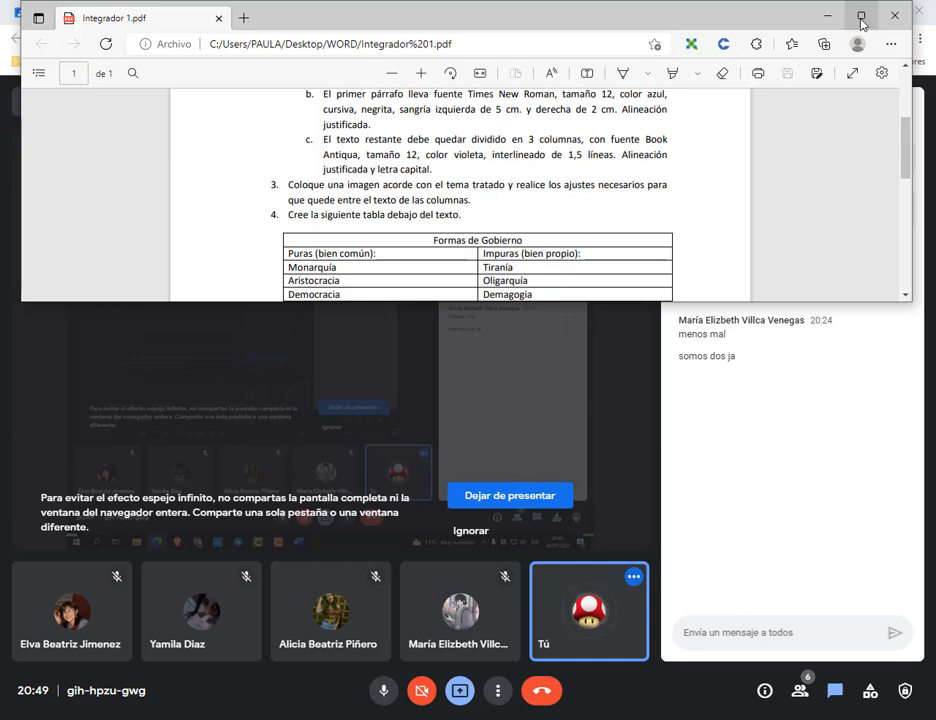
Review the PDF's items 3 and 4 on placing an image and creating the table.
left_click(861, 15)
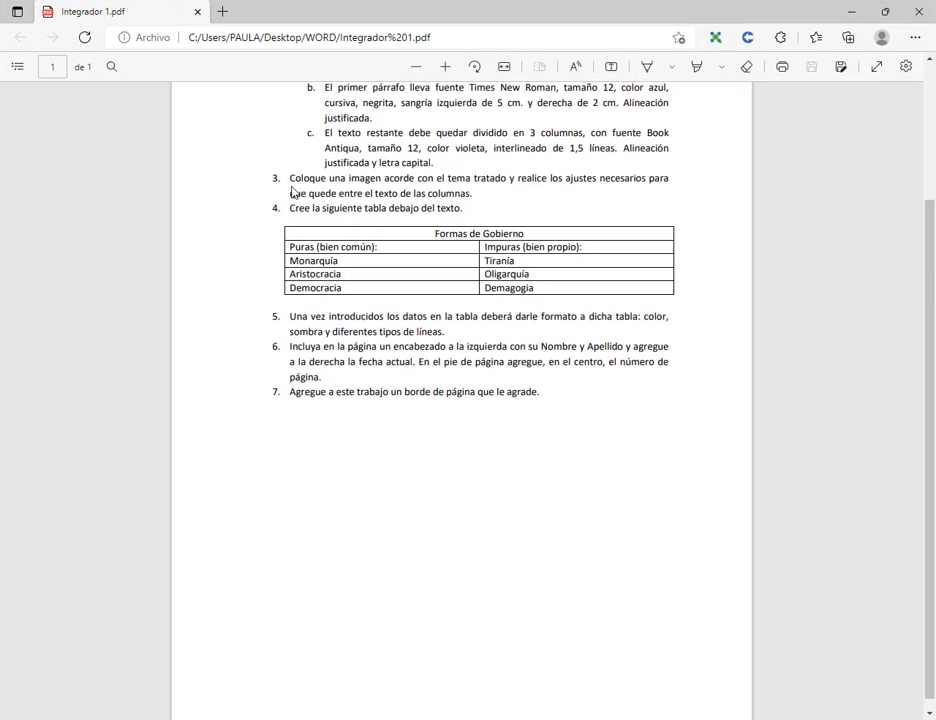
left_click_drag(290, 180, 646, 180)
left_click(350, 288)
left_click_drag(291, 208, 463, 212)
left_click(389, 215)
left_click(884, 12)
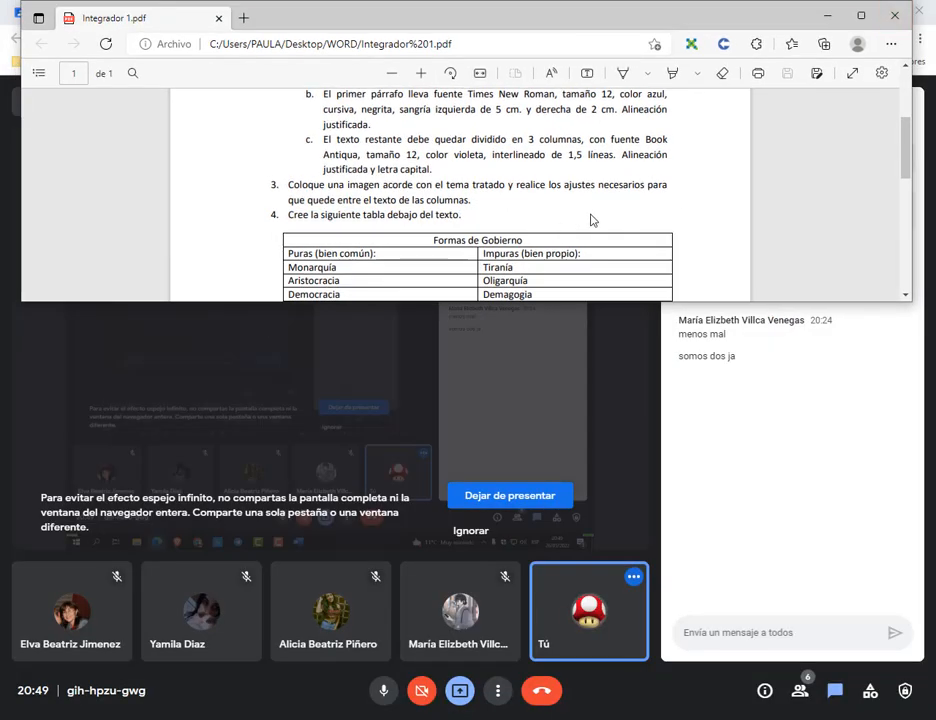
scroll(585, 228, "down", 2)
key("alt+Tab")
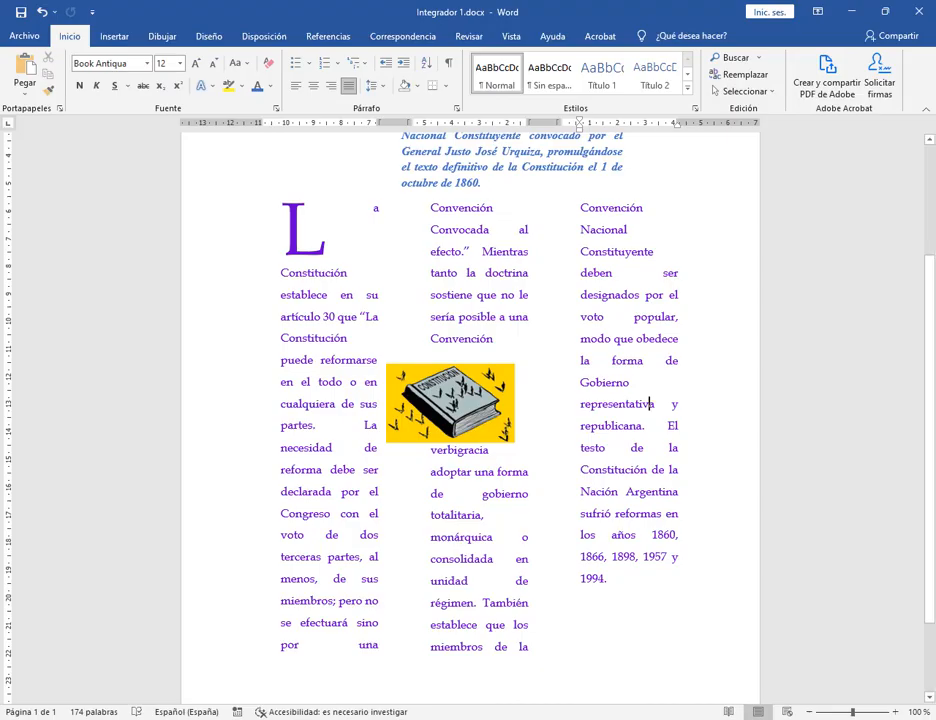
left_click(630, 627)
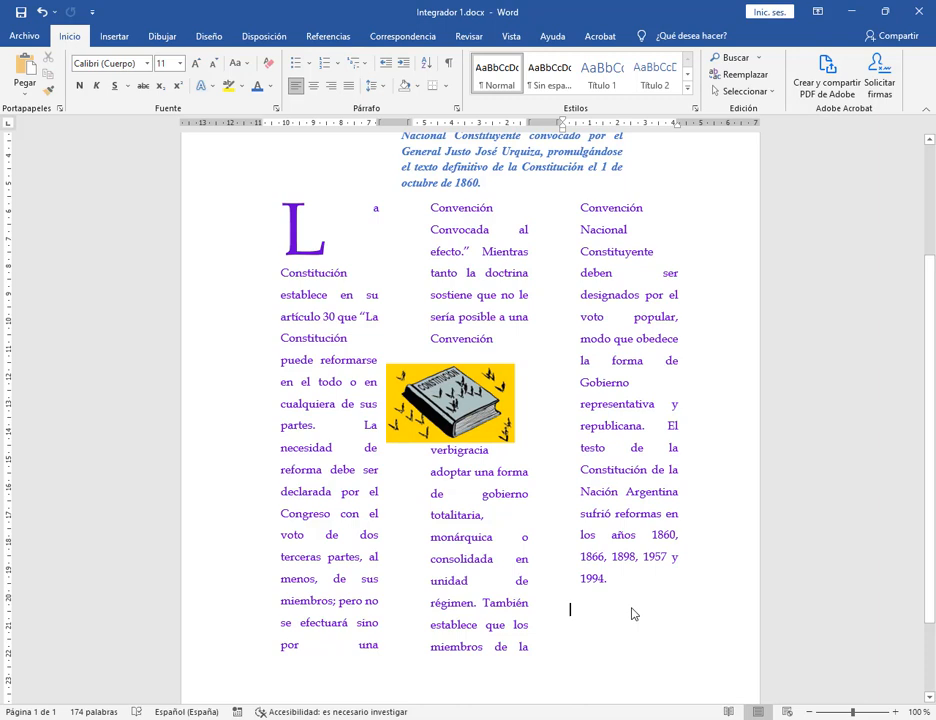
left_click(637, 586)
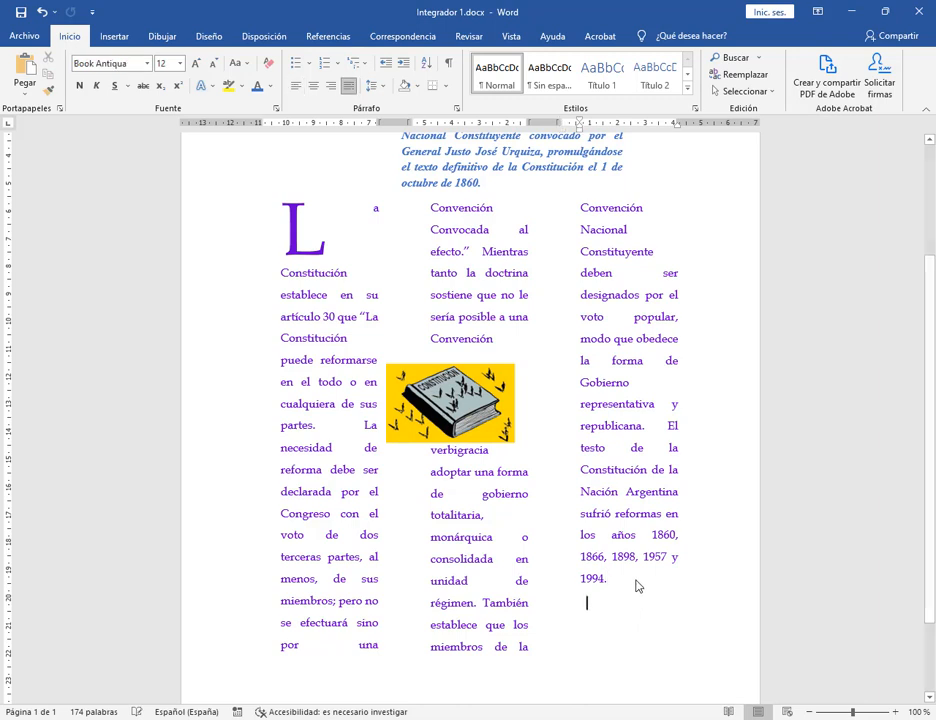
key("ctrl+z")
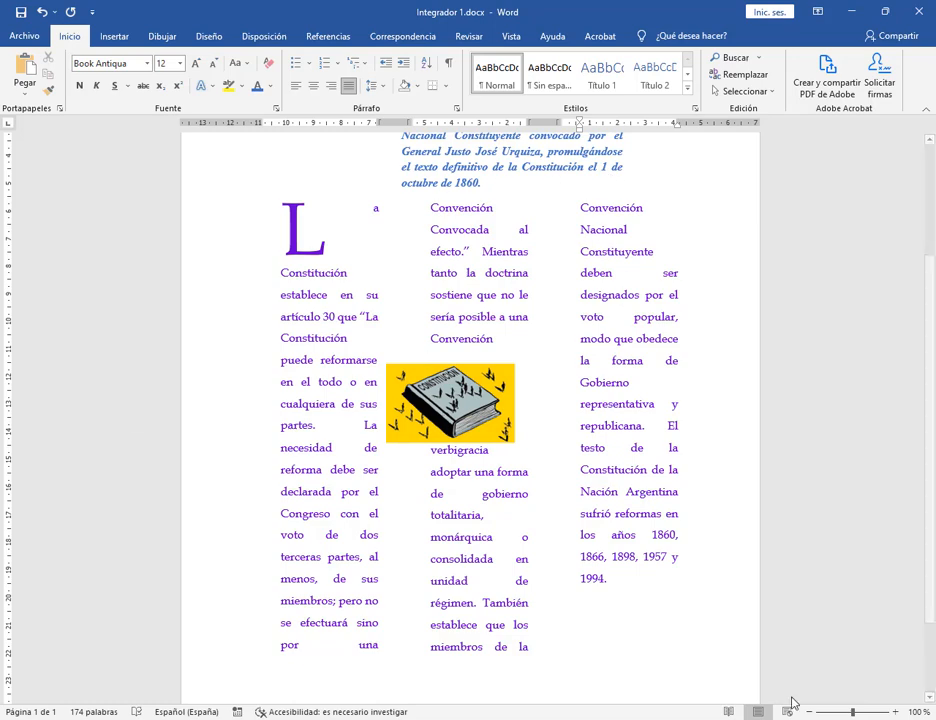
left_click(888, 14)
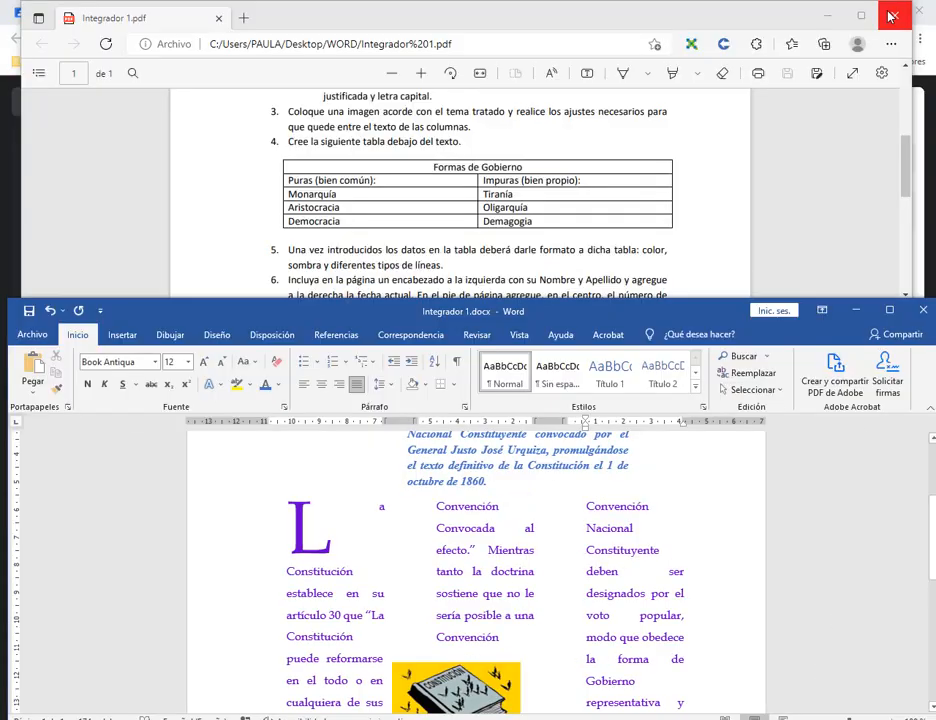
scroll(597, 539, "down", 4)
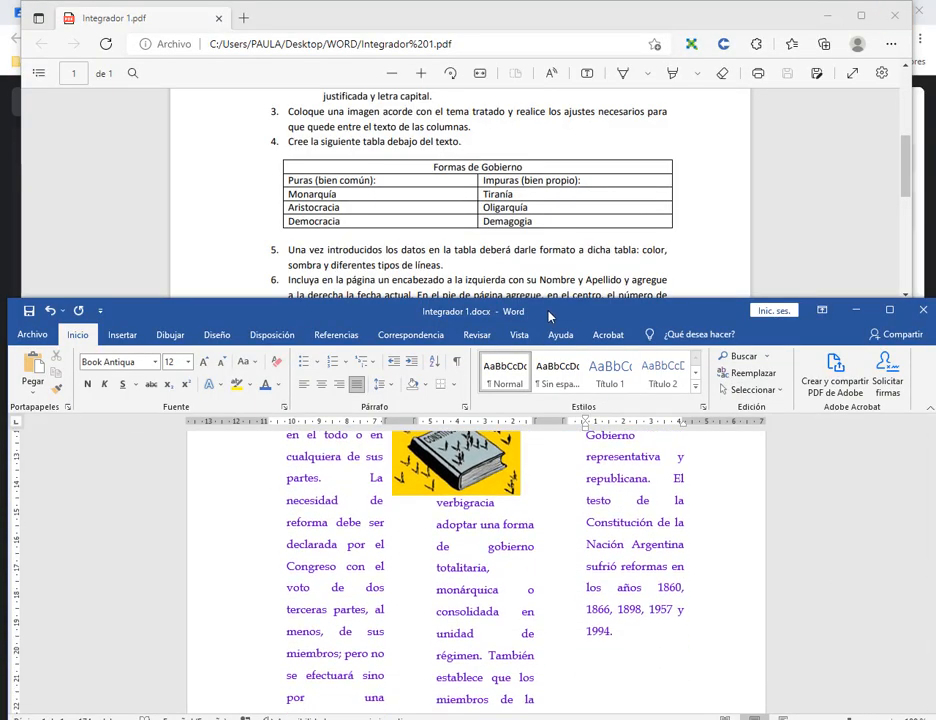
left_click_drag(544, 311, 558, 240)
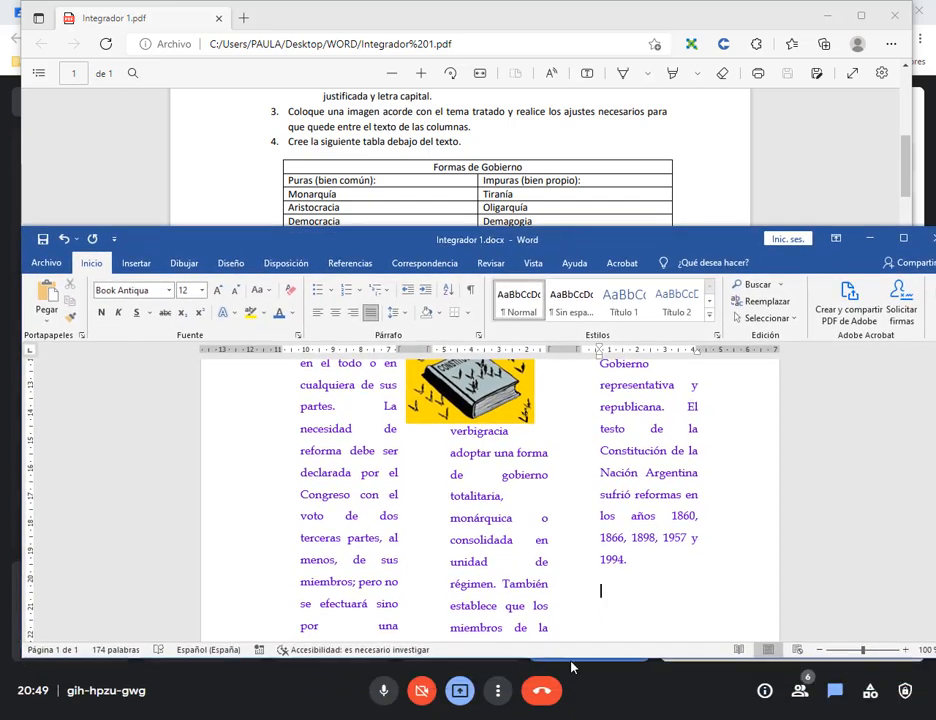
left_click_drag(572, 661, 580, 719)
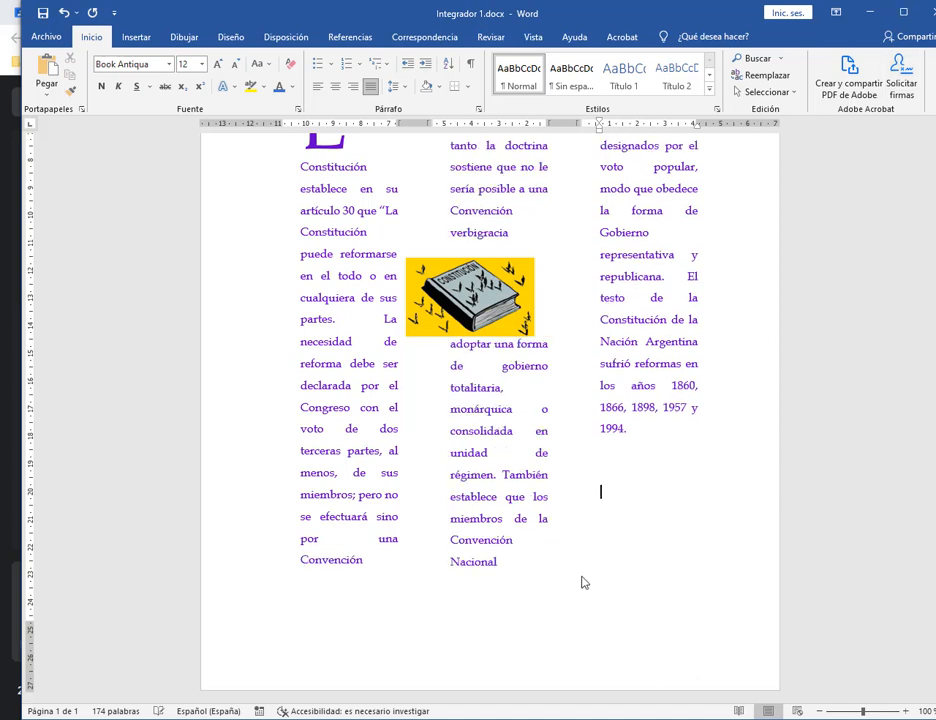
key("Return")
key("Return")
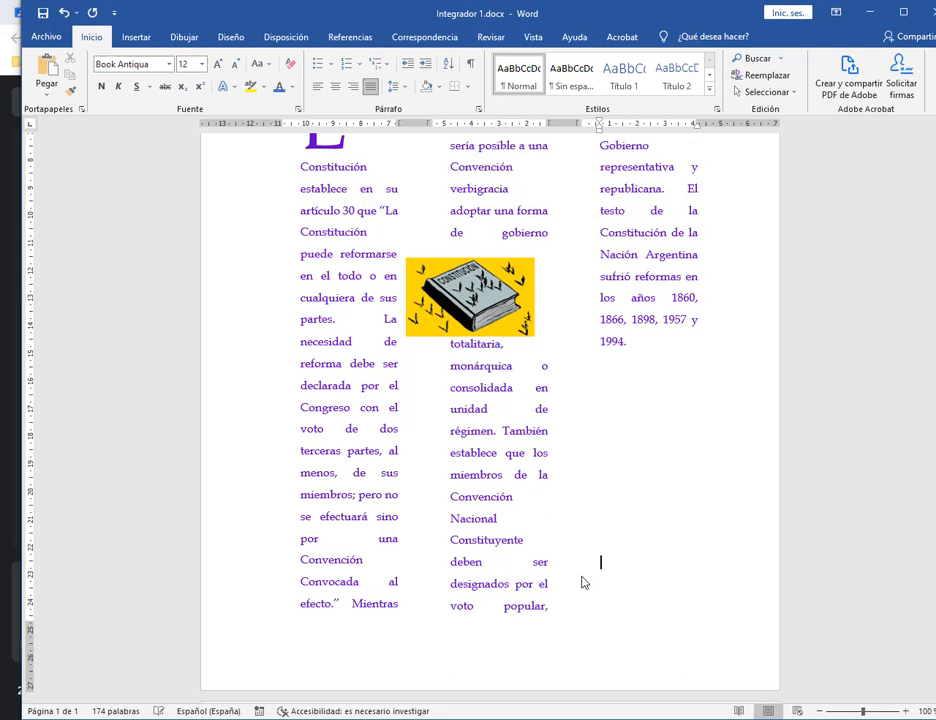
key("ctrl+Return")
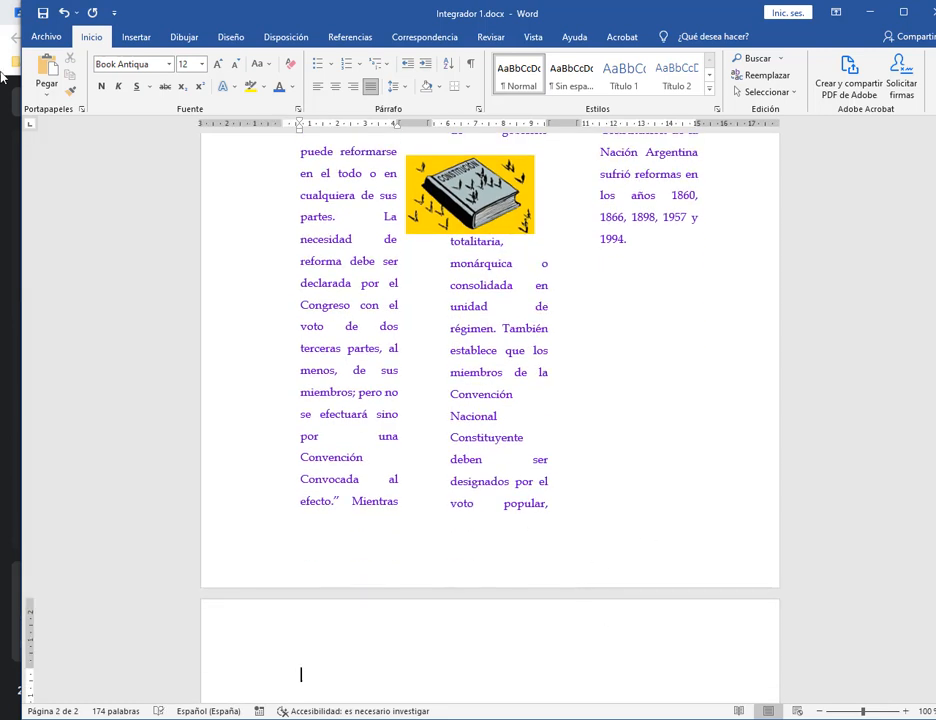
left_click(64, 13)
left_click(64, 13)
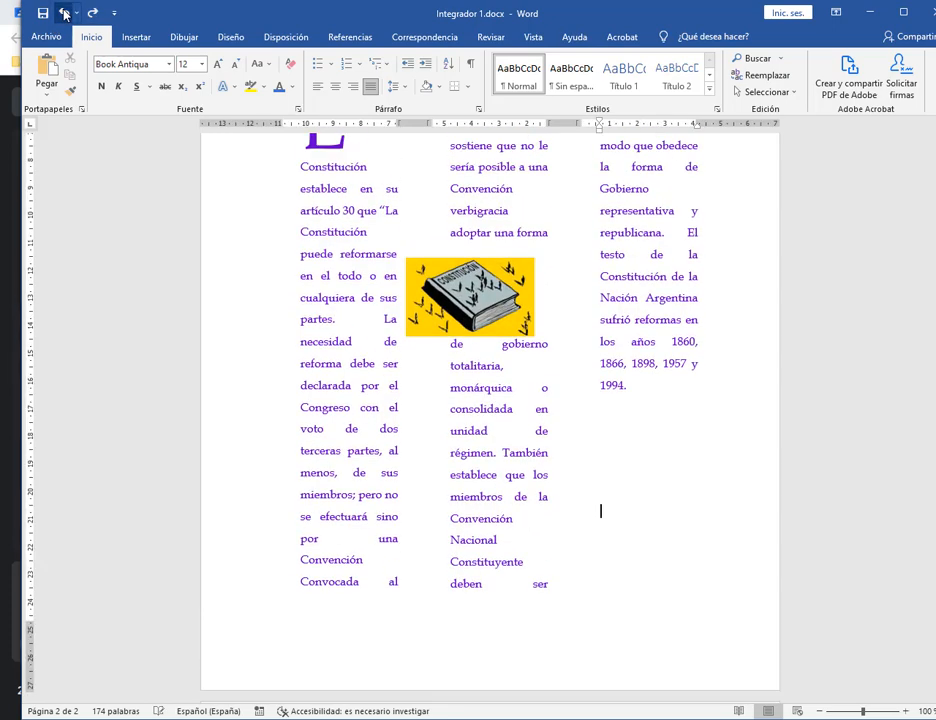
left_click(64, 13)
left_click(64, 13)
left_click(64, 13)
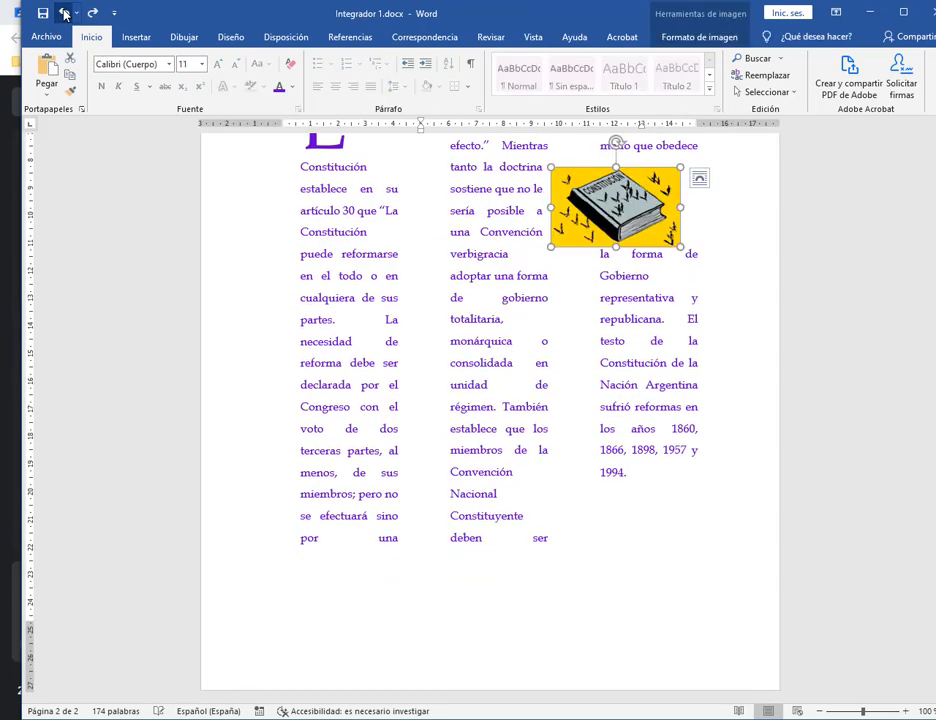
left_click(64, 13)
left_click(619, 568)
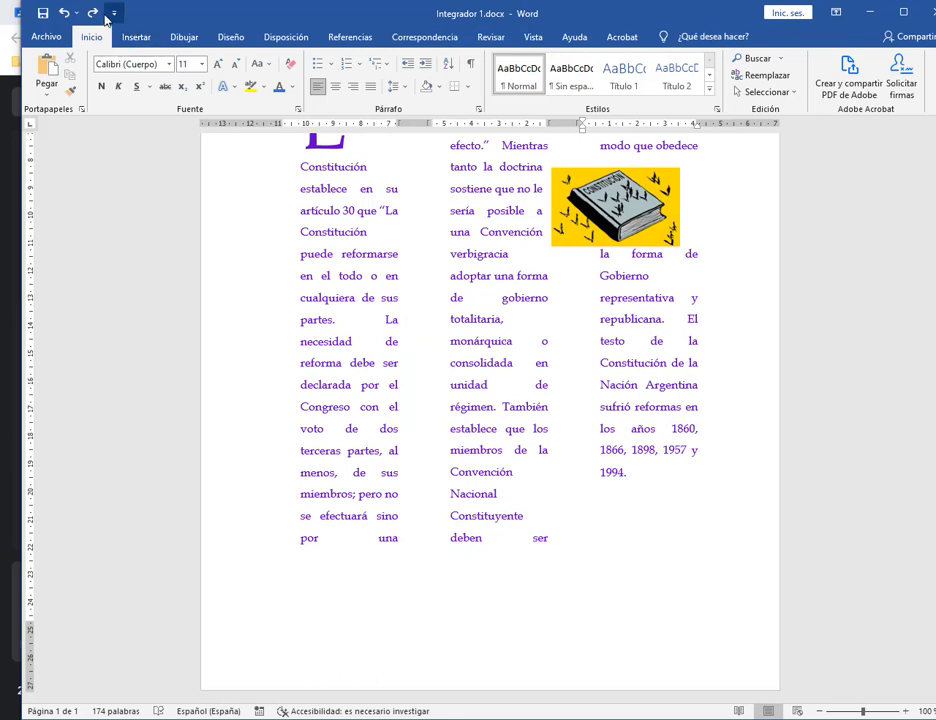
left_click(92, 13)
left_click(645, 522)
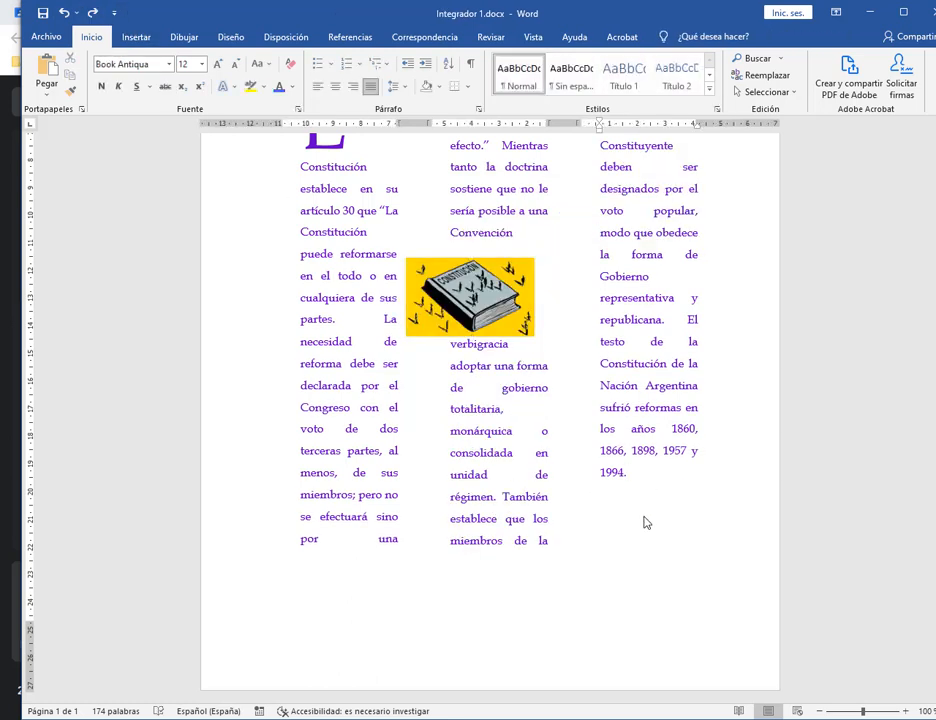
left_click(645, 522)
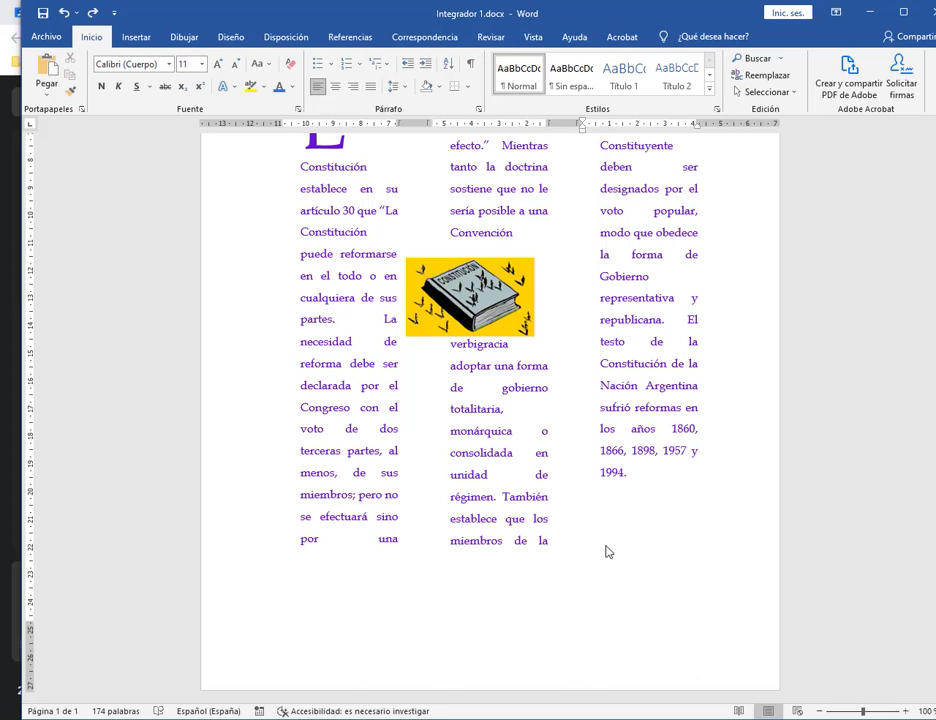
scroll(503, 625, "up", 5)
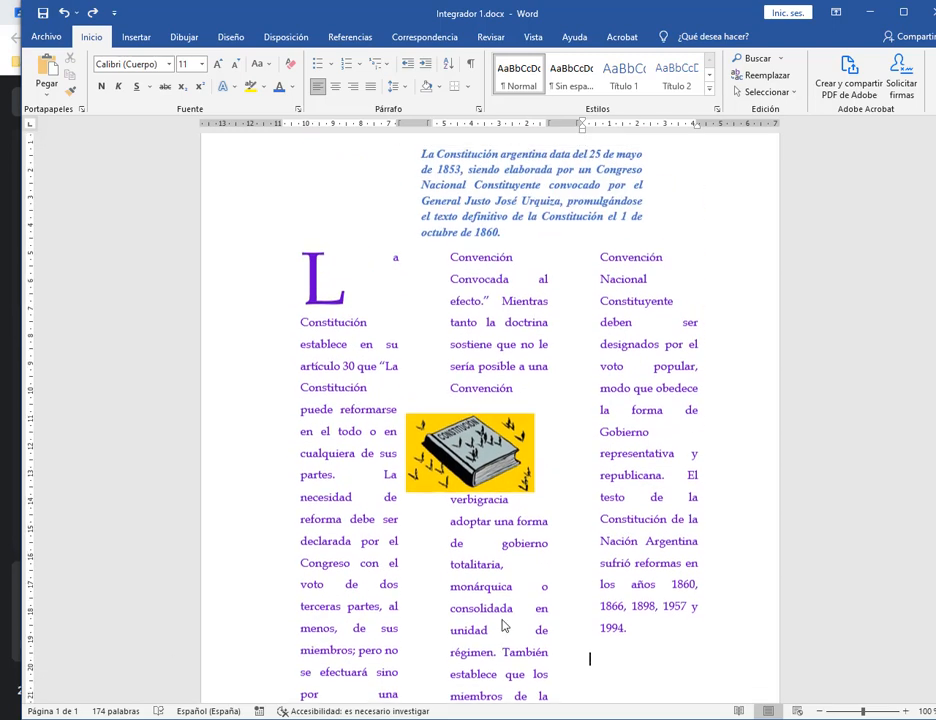
scroll(698, 477, "down", 5)
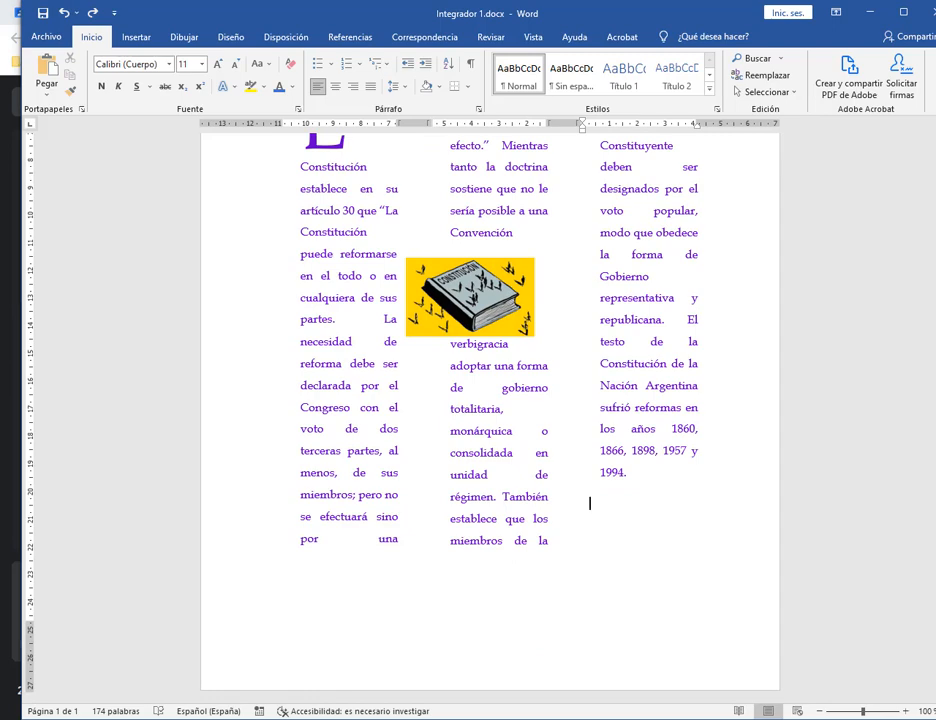
key("alt+Tab")
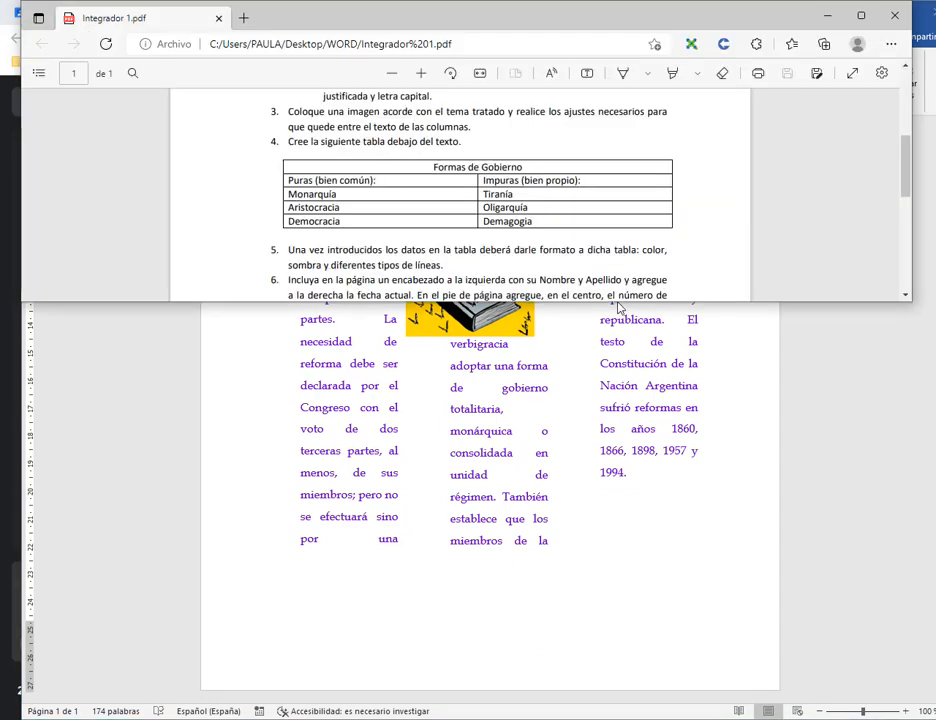
Read item 6's header and footer instructions in the PDF, then go back to Word.
left_click_drag(620, 304, 623, 354)
left_click_drag(386, 286, 522, 298)
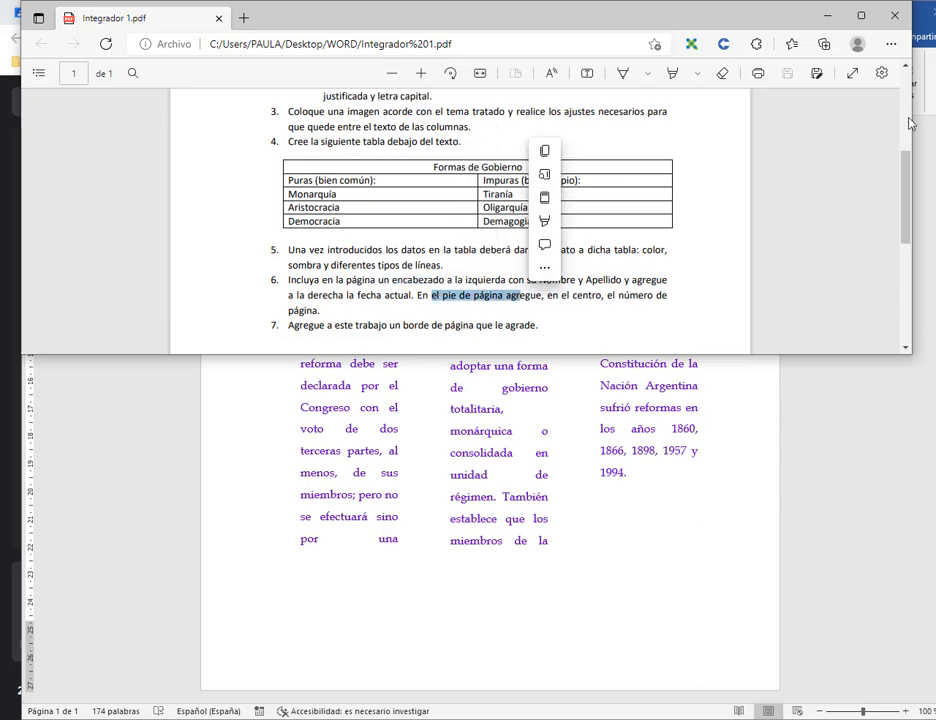
key("alt+Tab")
scroll(508, 326, "up", 5)
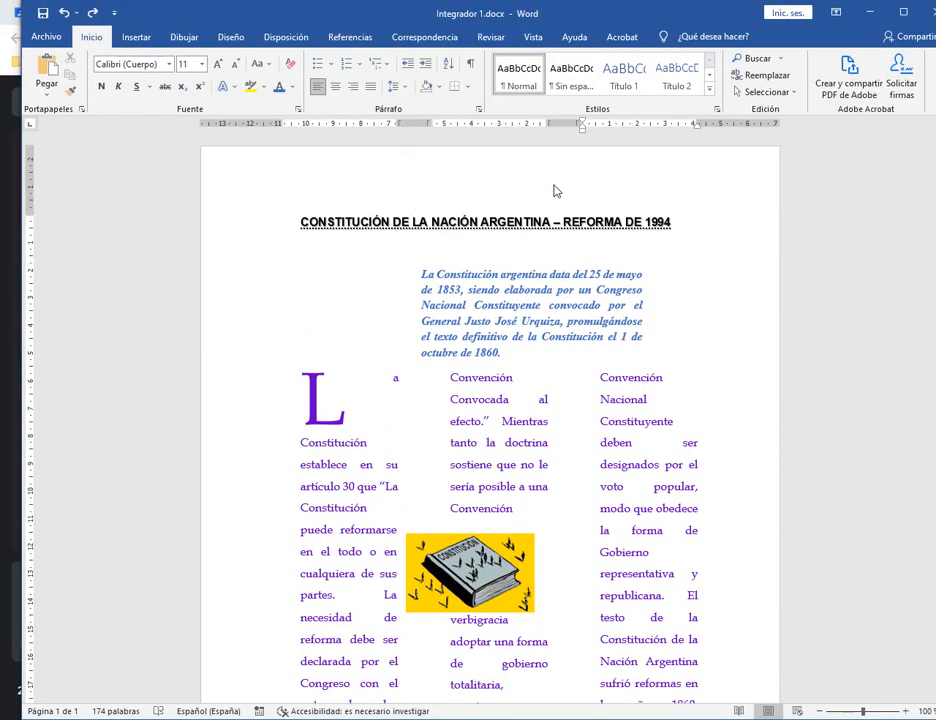
Insert a blank page after the three columns.
scroll(313, 438, "down", 5)
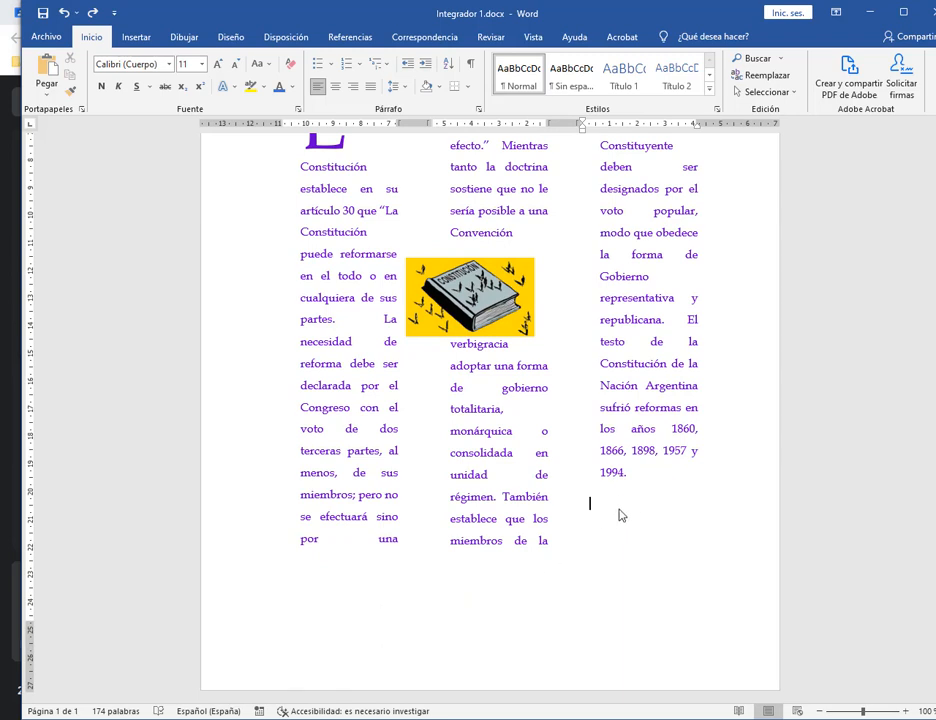
left_click_drag(592, 14, 575, 14)
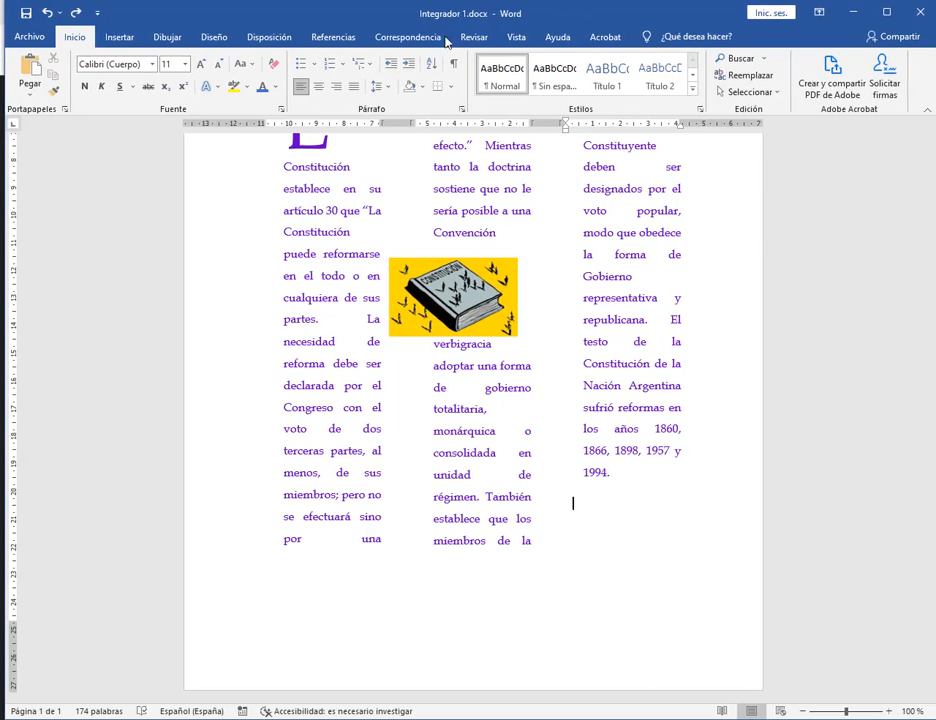
left_click(121, 37)
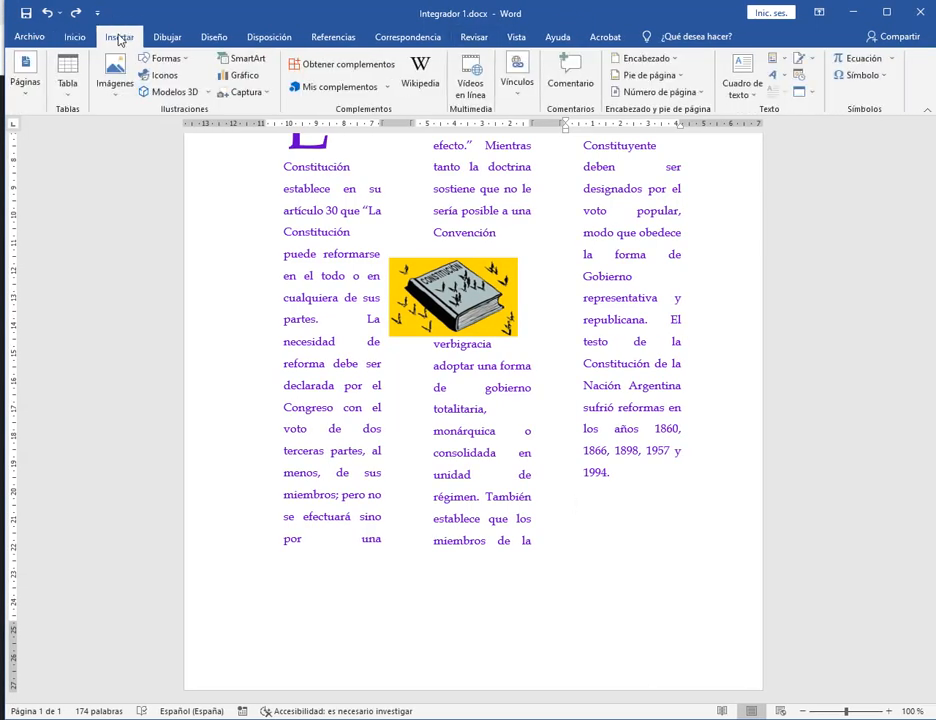
left_click(37, 90)
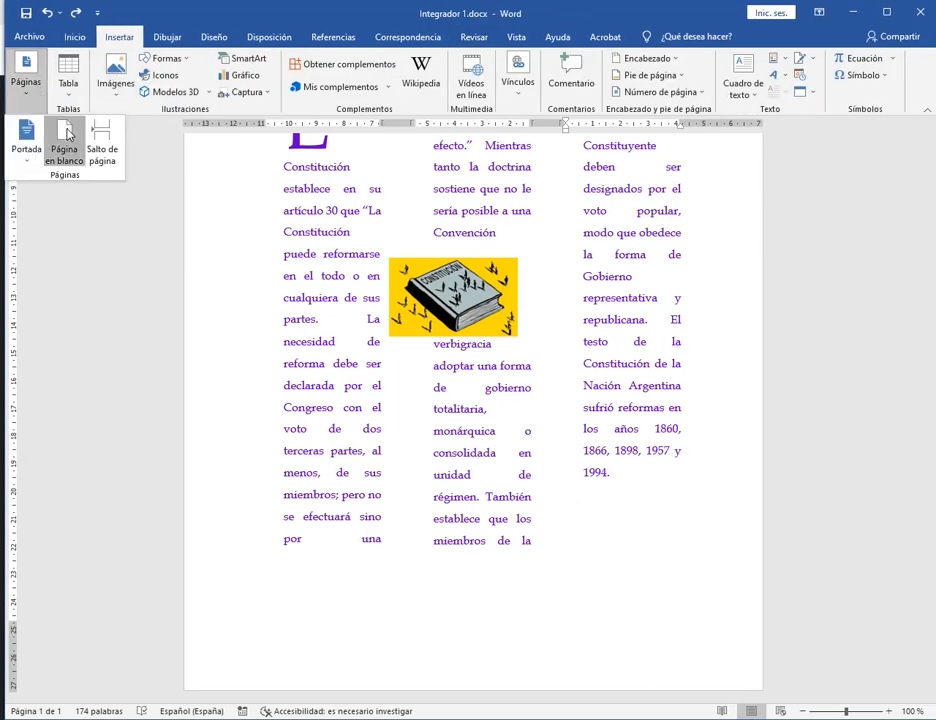
left_click(66, 140)
scroll(855, 455, "down", 2)
scroll(303, 407, "down", 3)
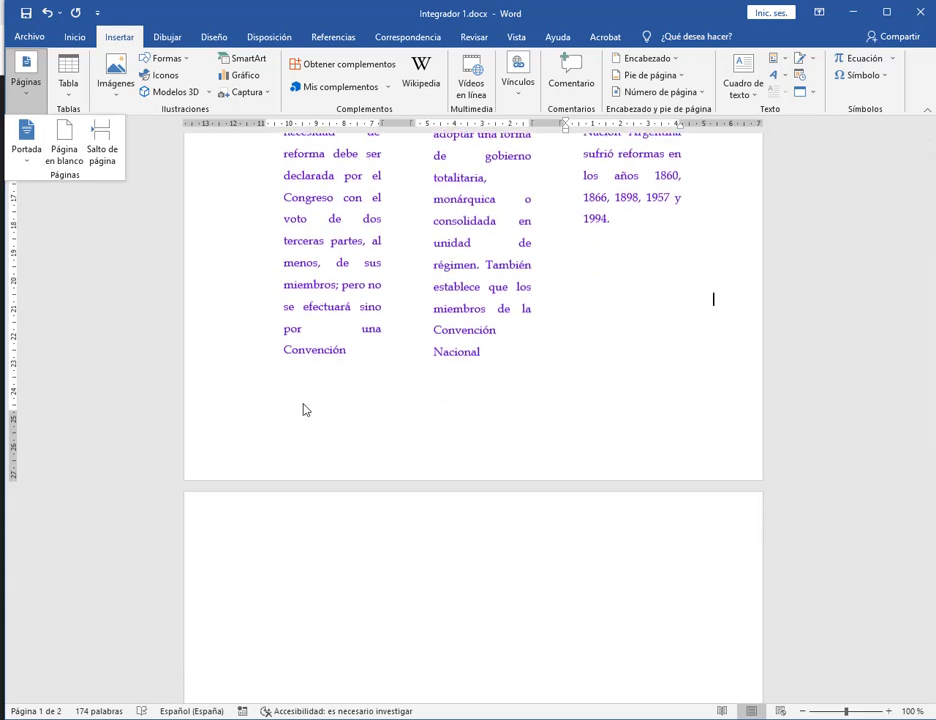
left_click(283, 496)
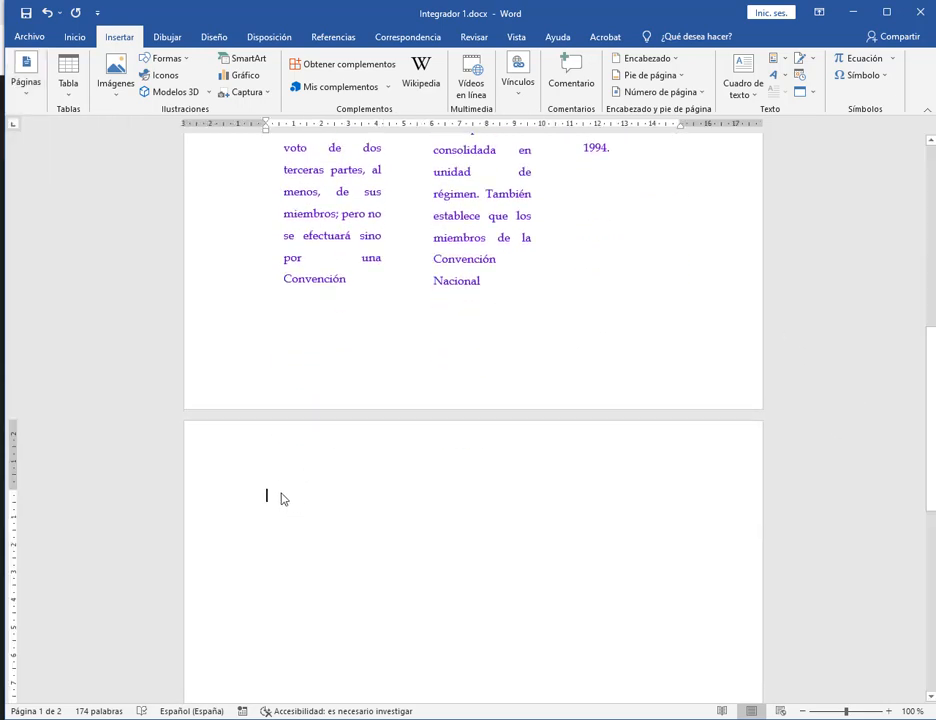
scroll(650, 318, "up", 2)
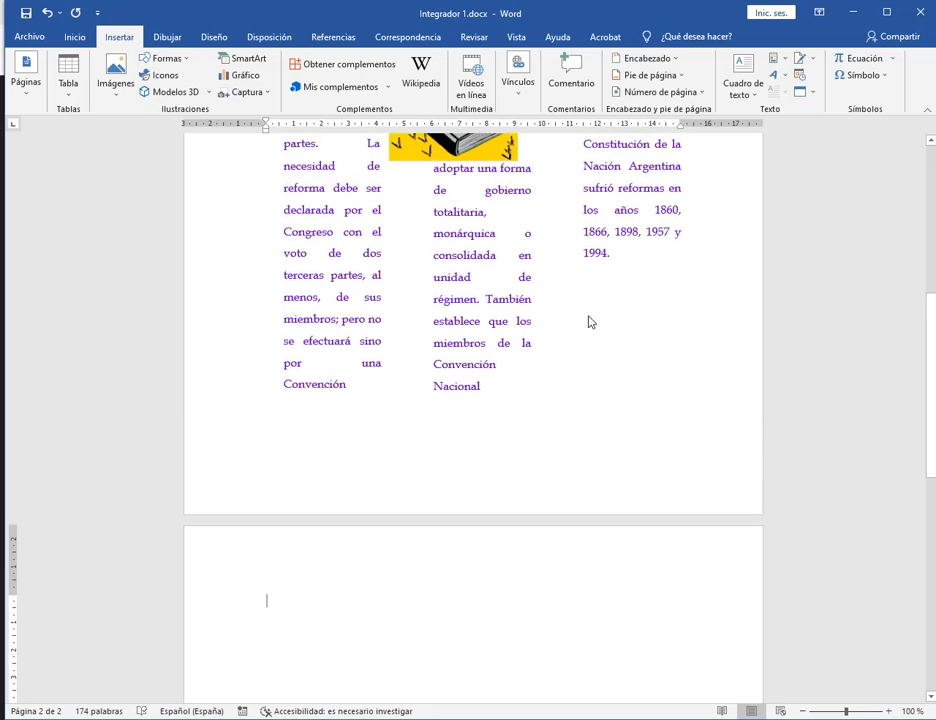
left_click(591, 316)
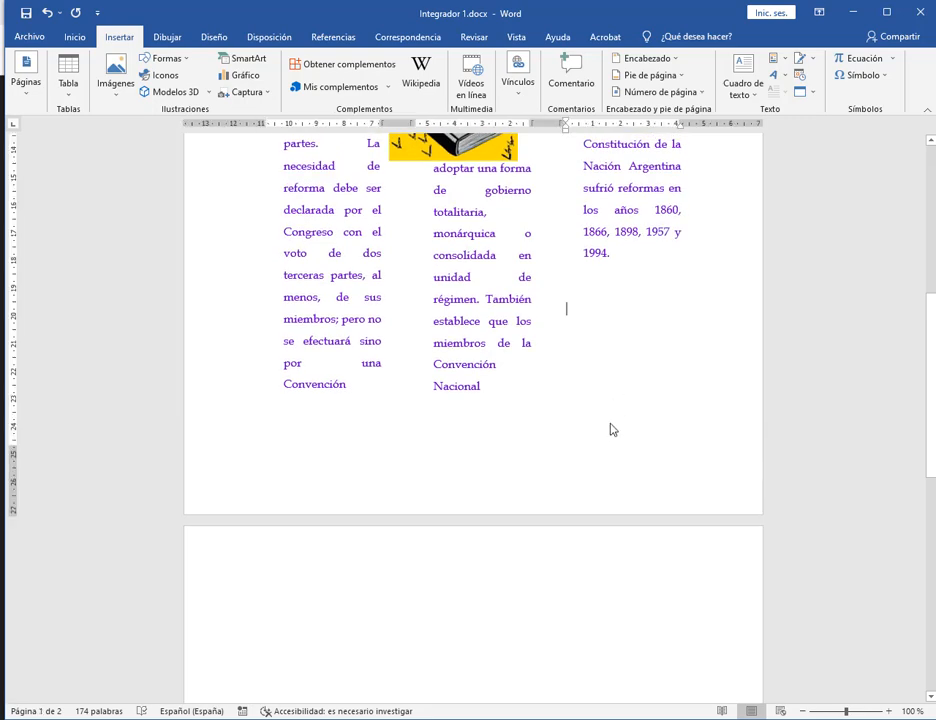
Undo twice to remove the blank second page.
left_click(47, 14)
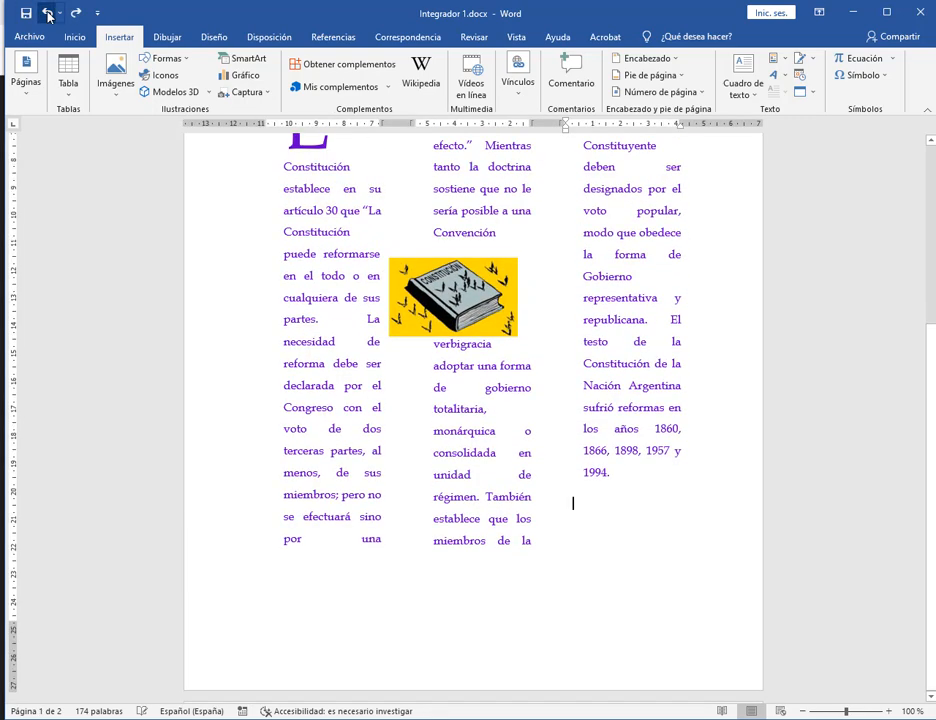
left_click(47, 14)
scroll(742, 396, "up", 5)
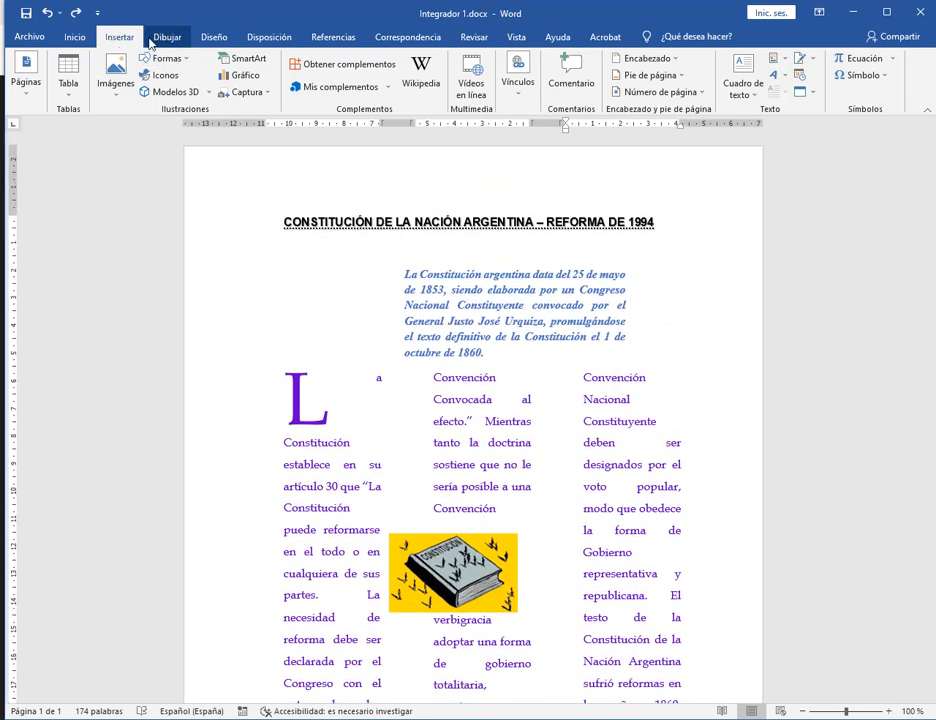
Try Legal paper size, undo it, and set the size to Carta instead.
left_click(268, 37)
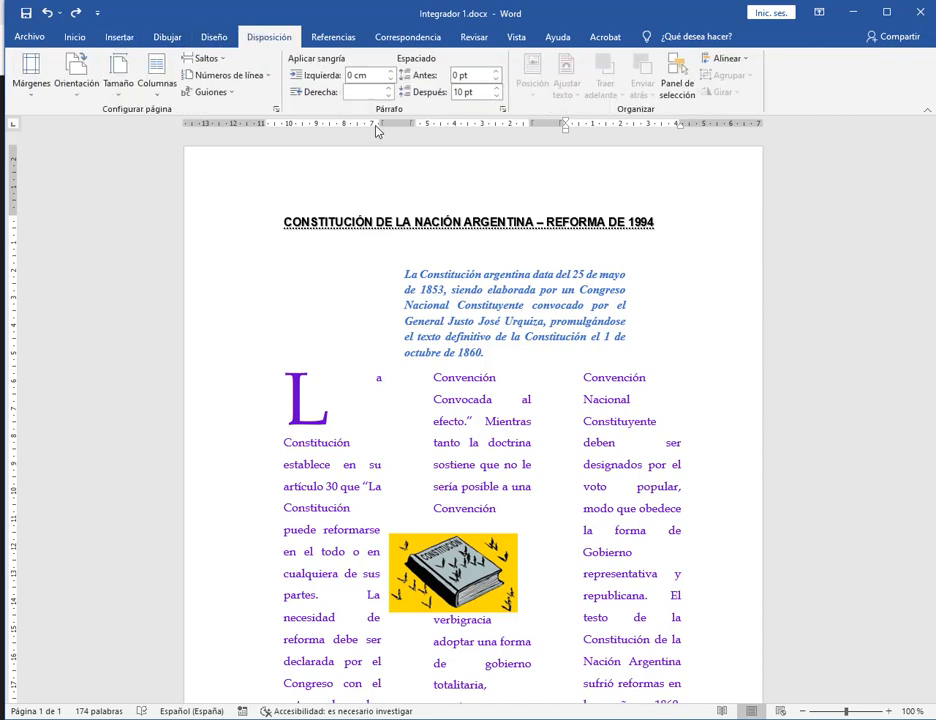
left_click(118, 84)
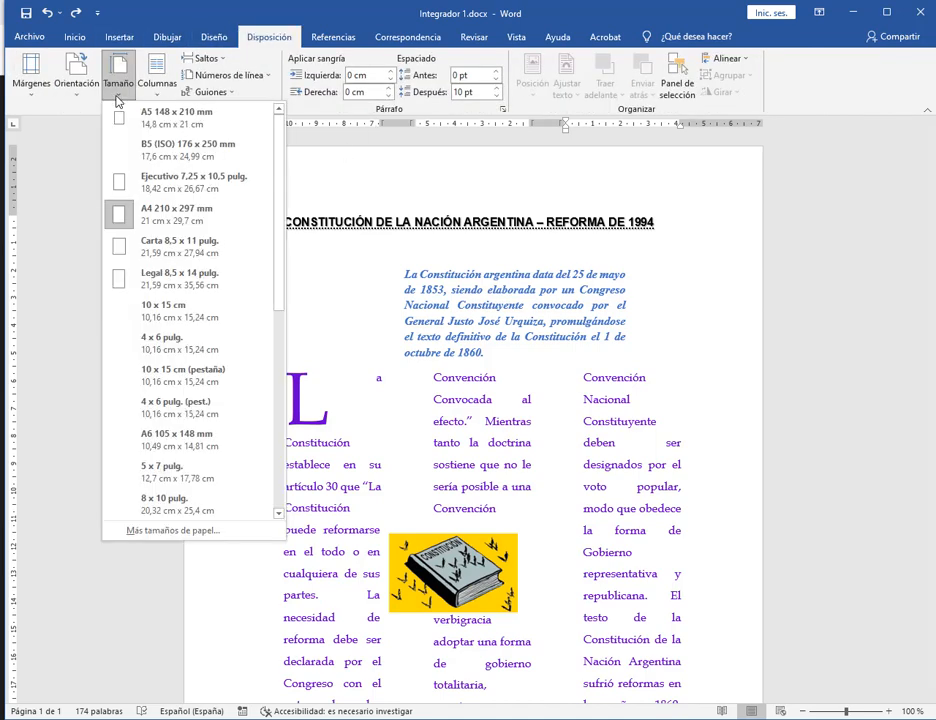
left_click(142, 280)
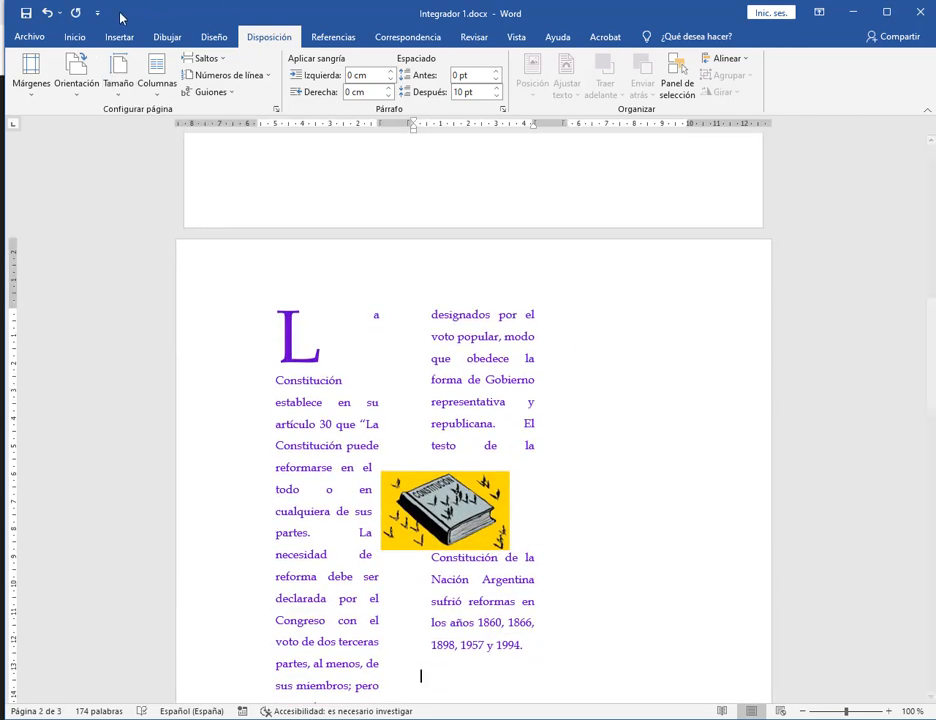
left_click(50, 17)
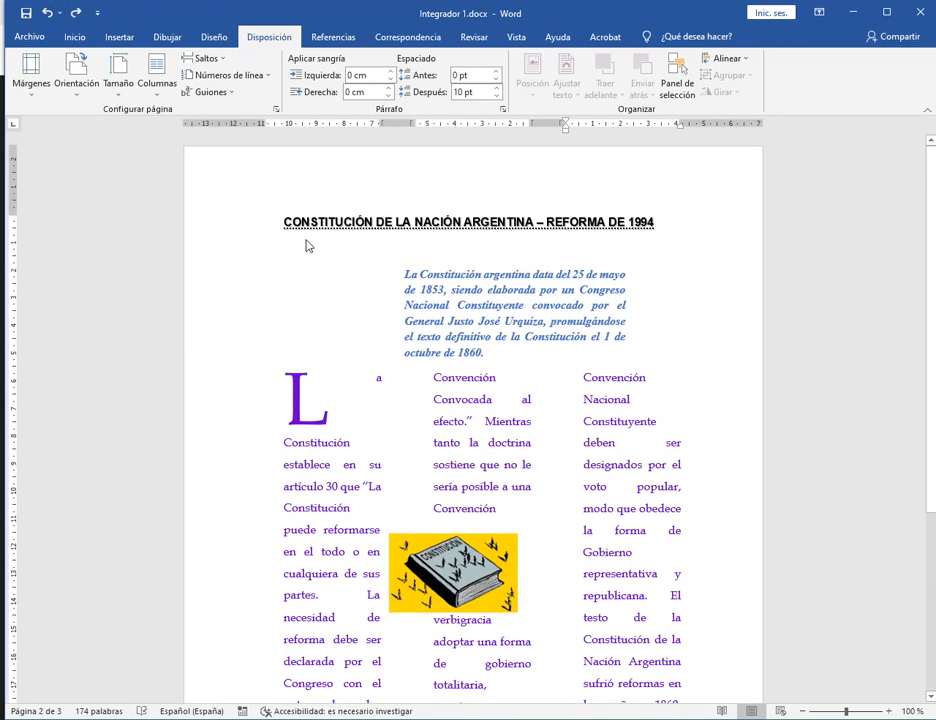
left_click(118, 76)
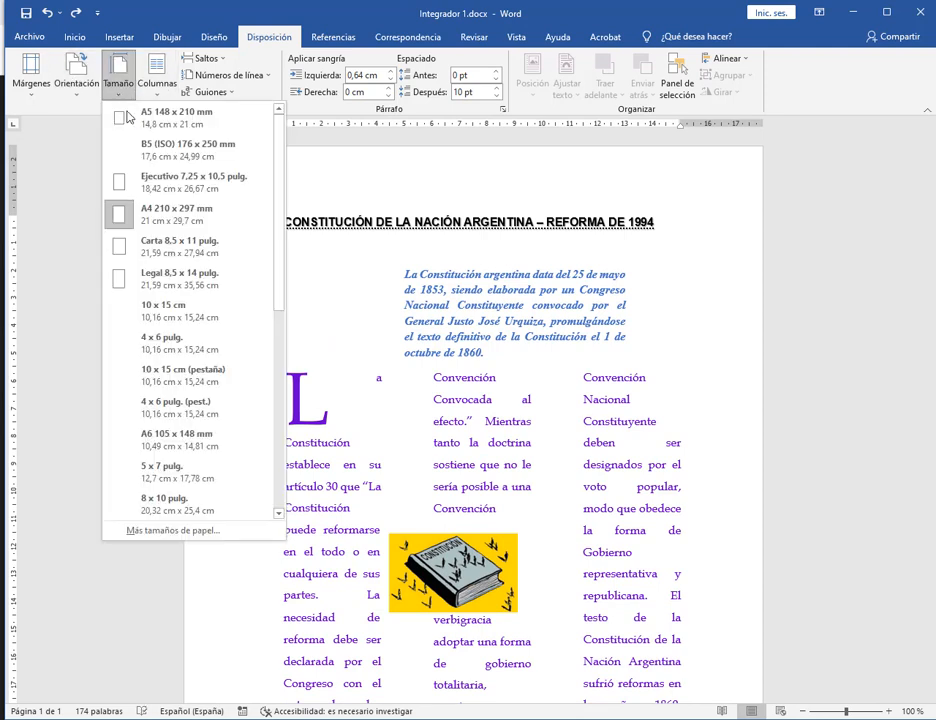
left_click(161, 250)
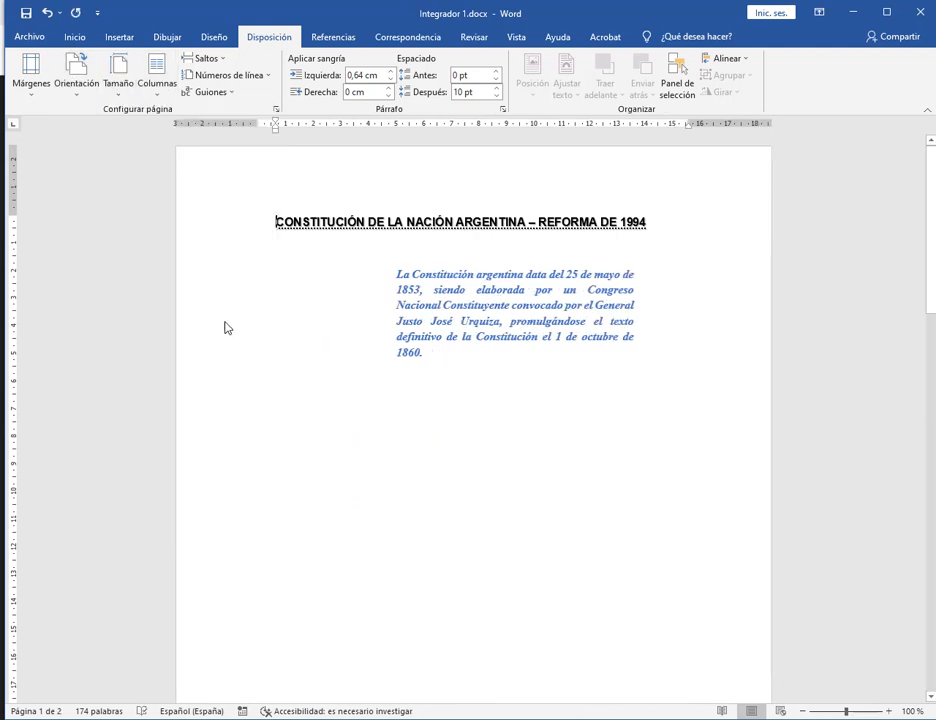
Add a paragraph break after '1860.' with formatting marks shown, then hide the marks.
left_click(245, 398)
left_click(474, 451)
left_click(419, 454)
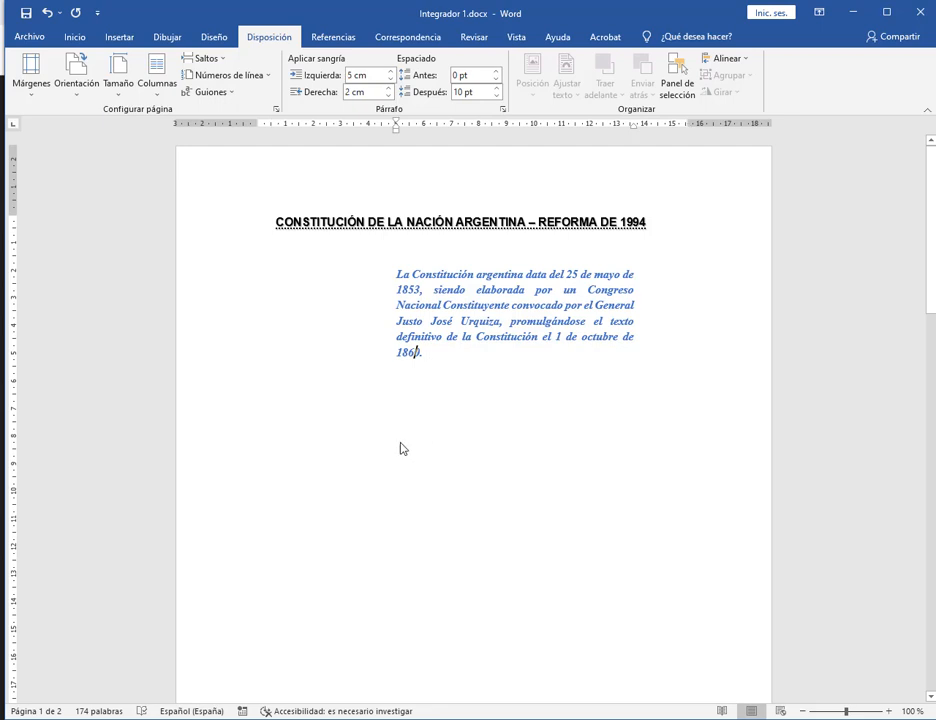
left_click(81, 41)
left_click(453, 64)
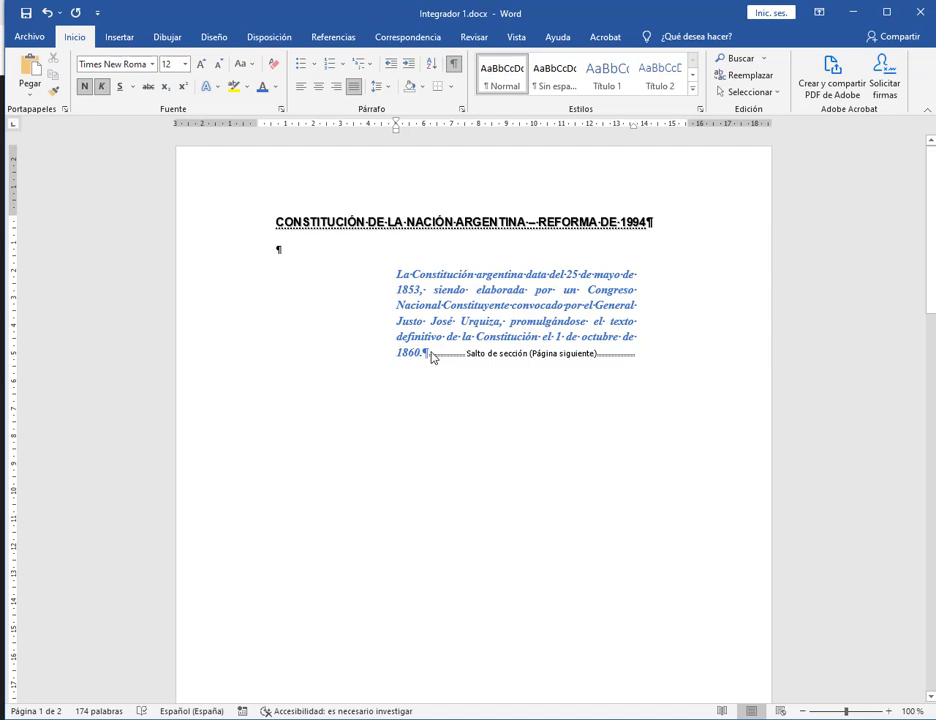
left_click(430, 355)
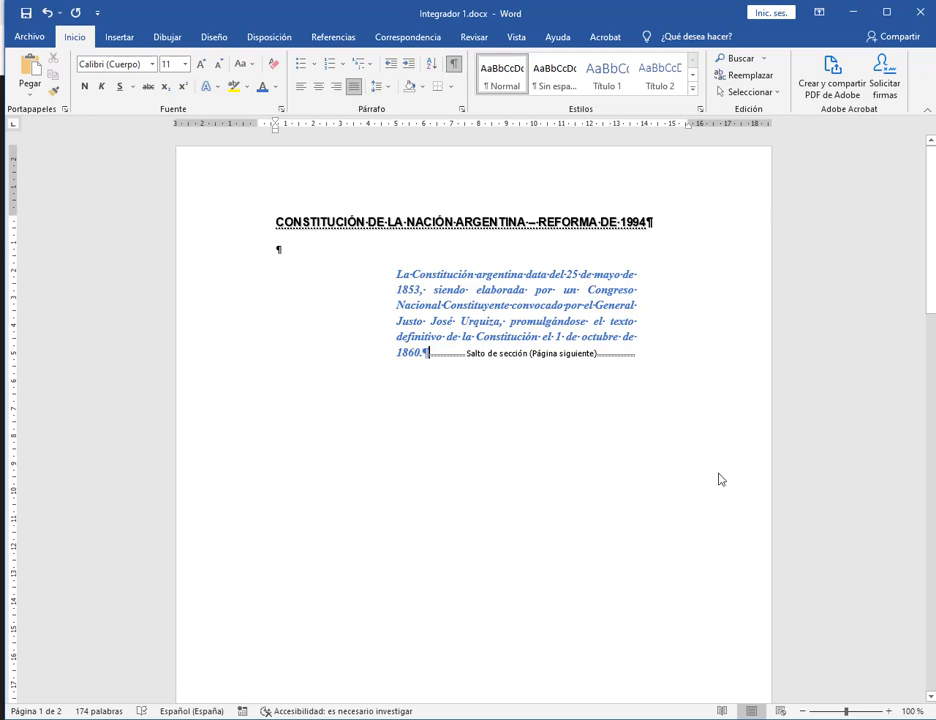
scroll(720, 480, "down", 10)
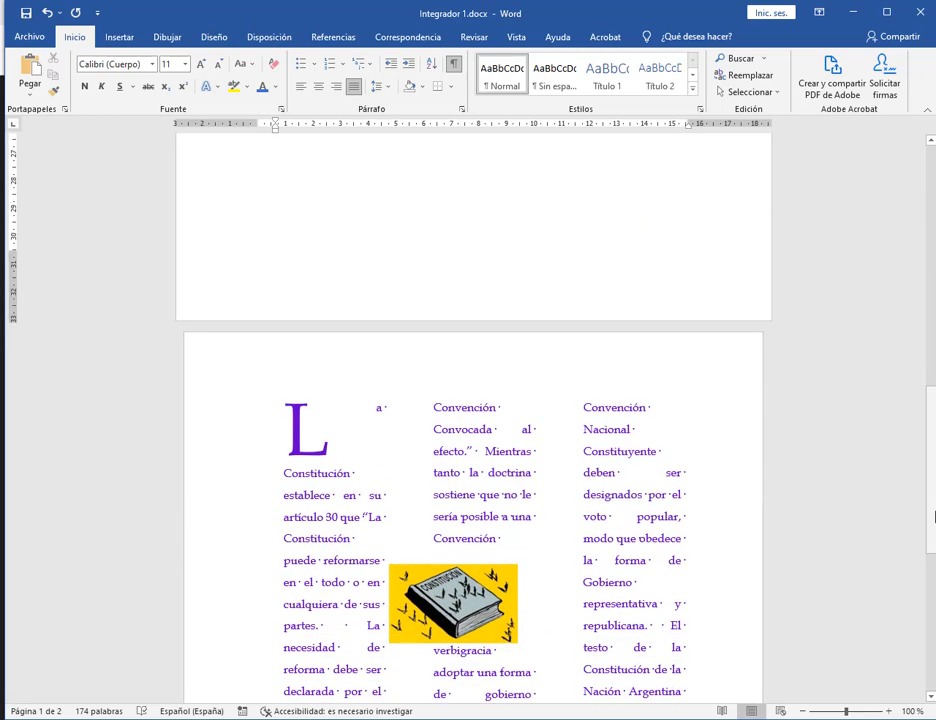
scroll(934, 516, "up", 10)
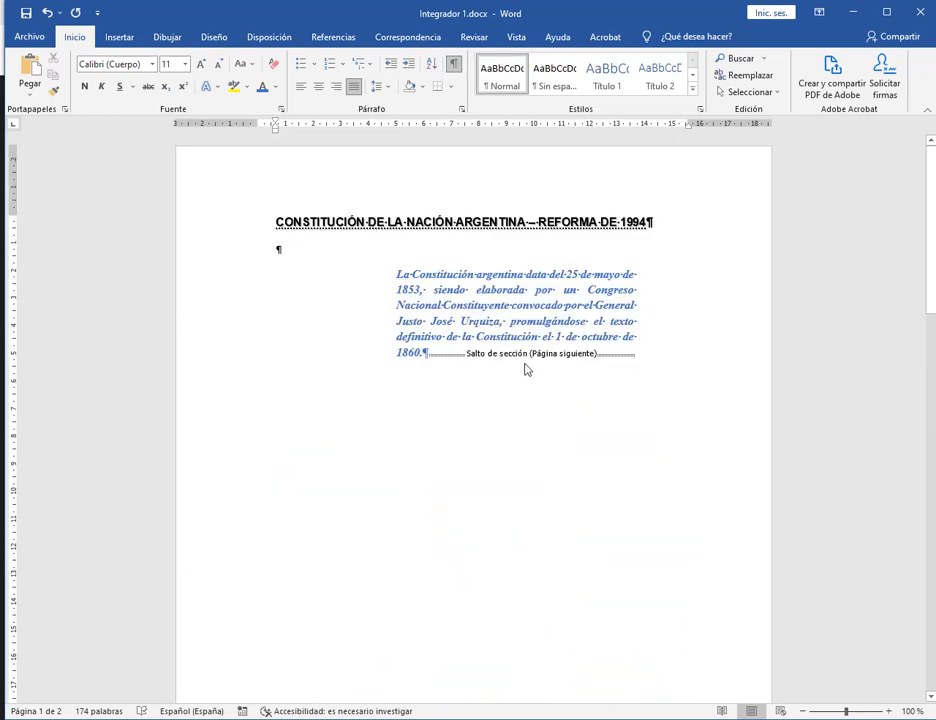
left_click(430, 355)
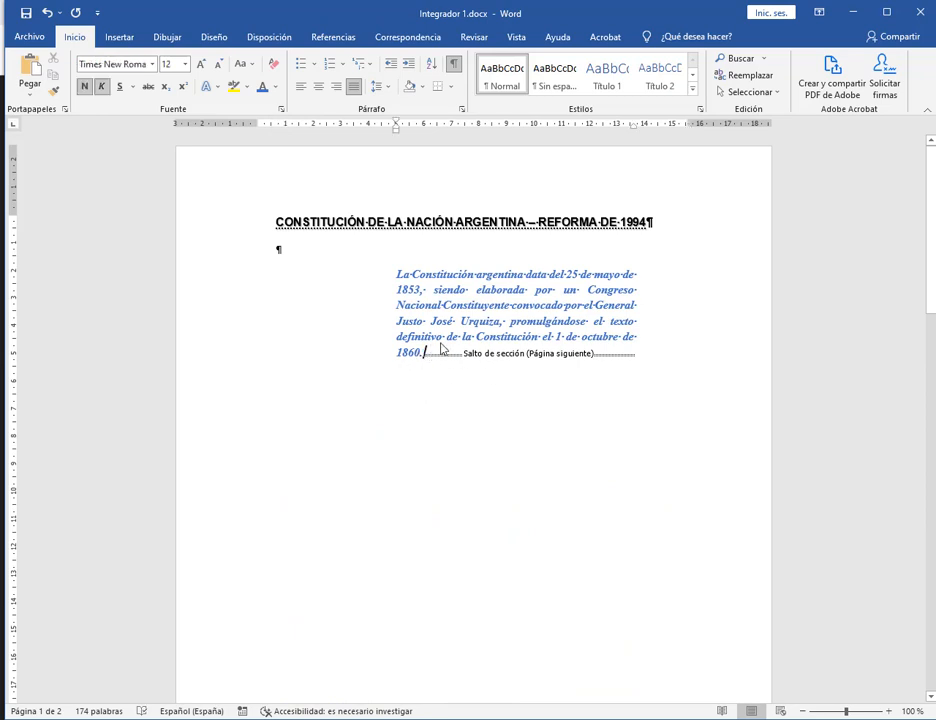
key("Return")
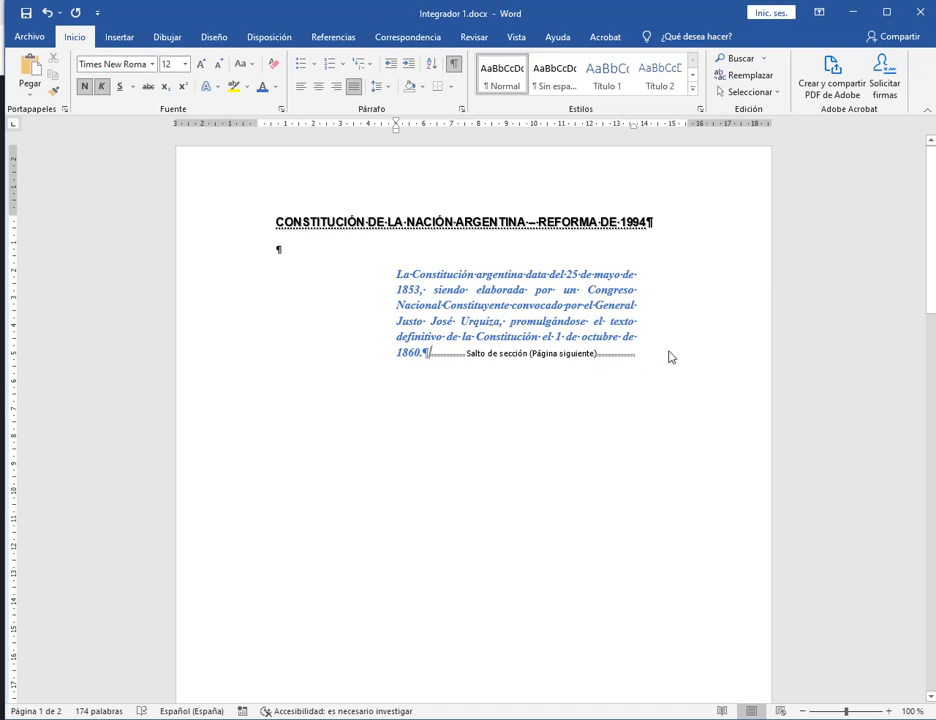
key("BackSpace")
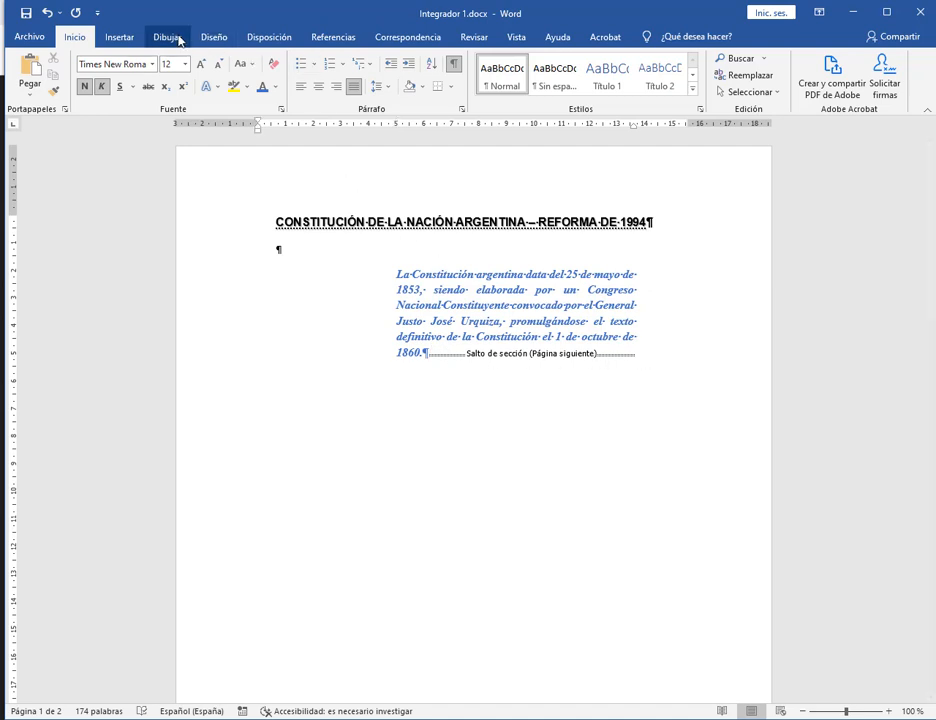
key("ctrl+shift+8")
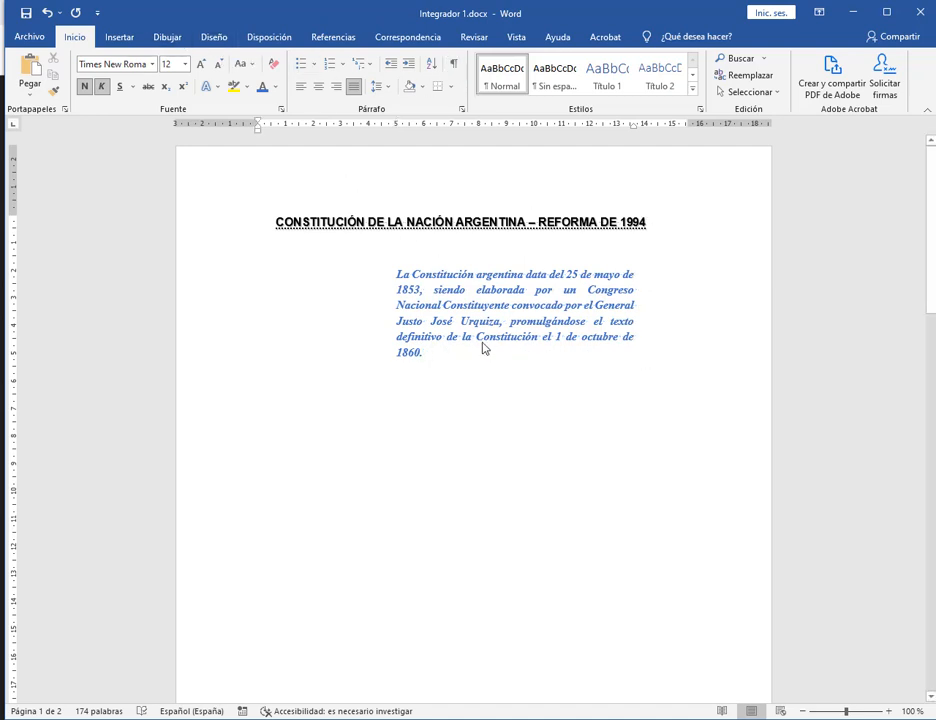
left_click(426, 352)
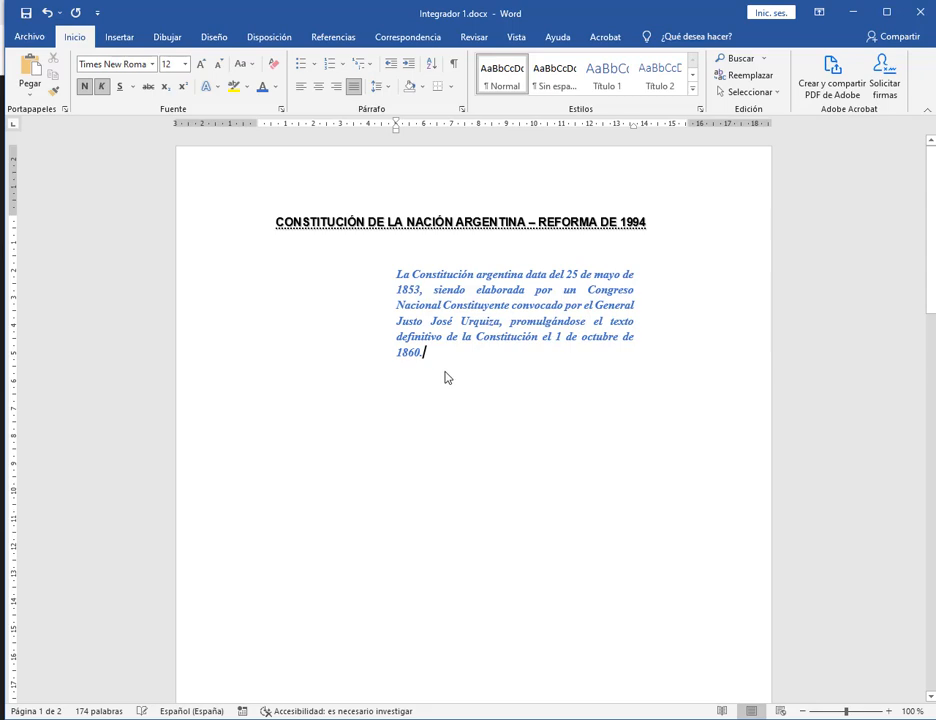
Undo the recent changes, redo the picture placement, and add an empty paragraph after '1860.'.
left_click(47, 15)
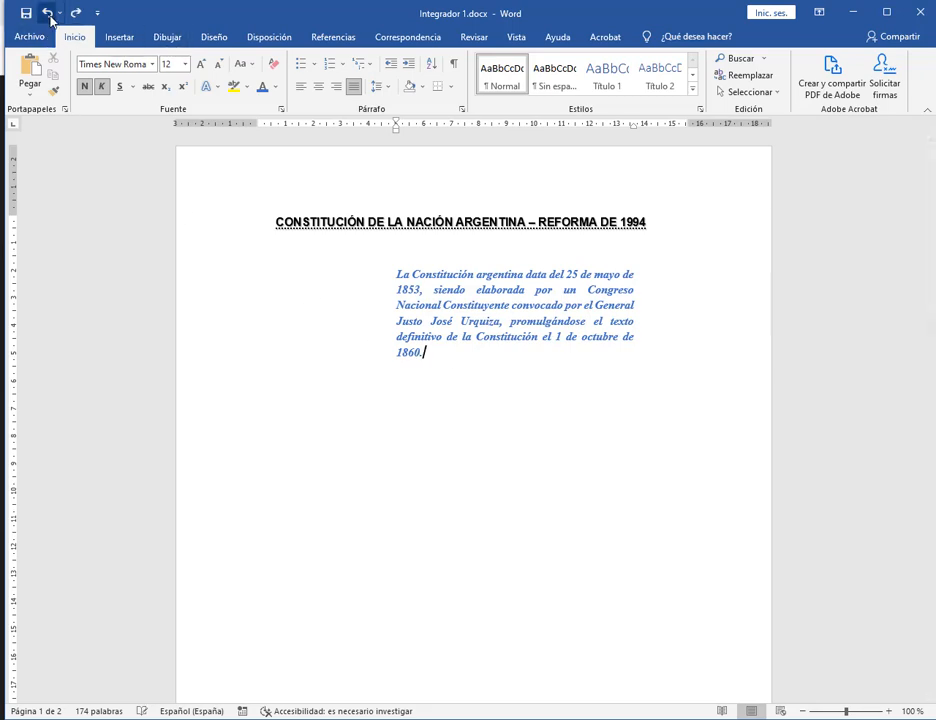
key("ctrl+z")
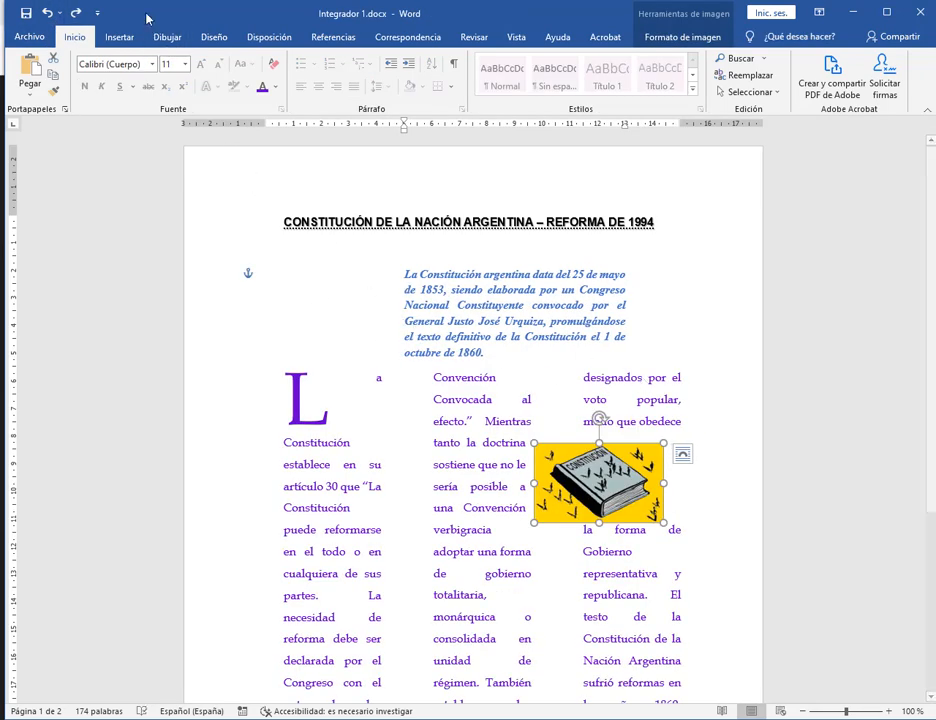
left_click(76, 14)
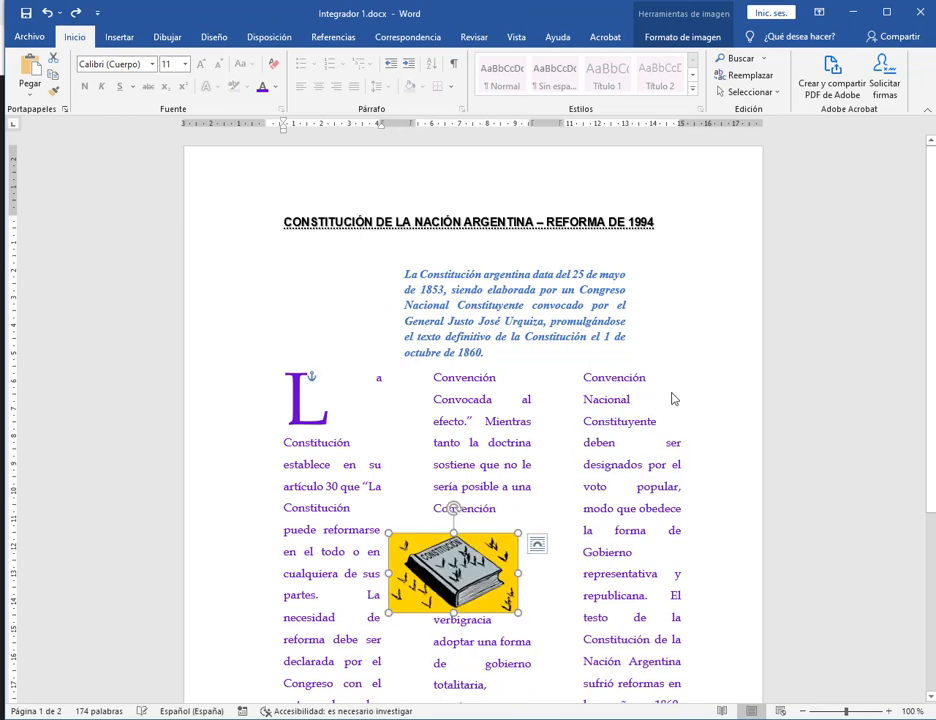
left_click(499, 356)
key("Return")
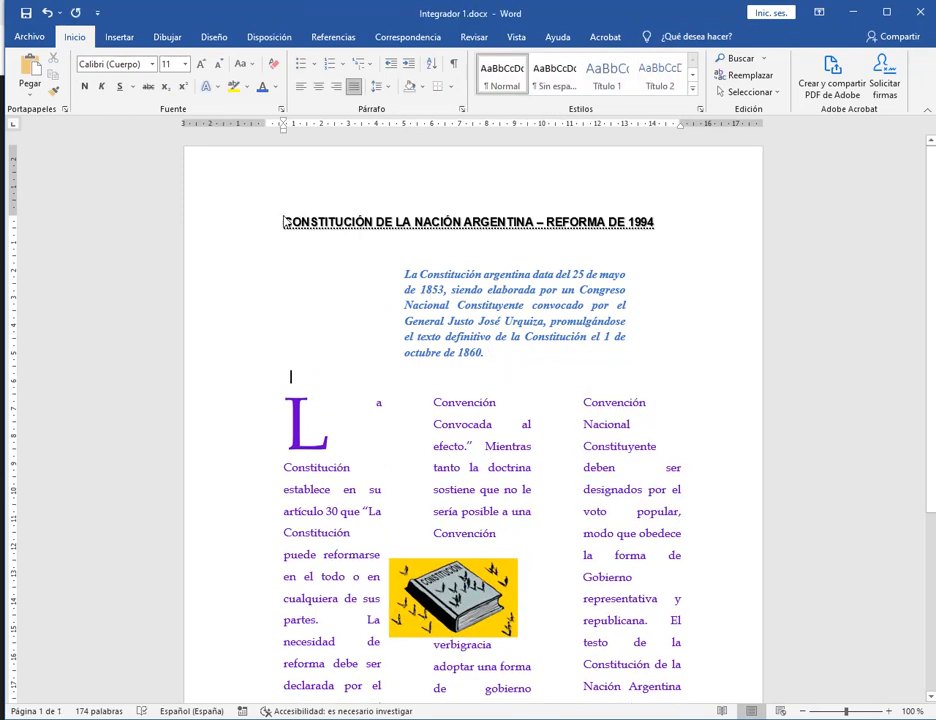
Select the whole document and set its paper size to Legal 8,5 x 14 pulg.
left_click(284, 221)
left_click(776, 92)
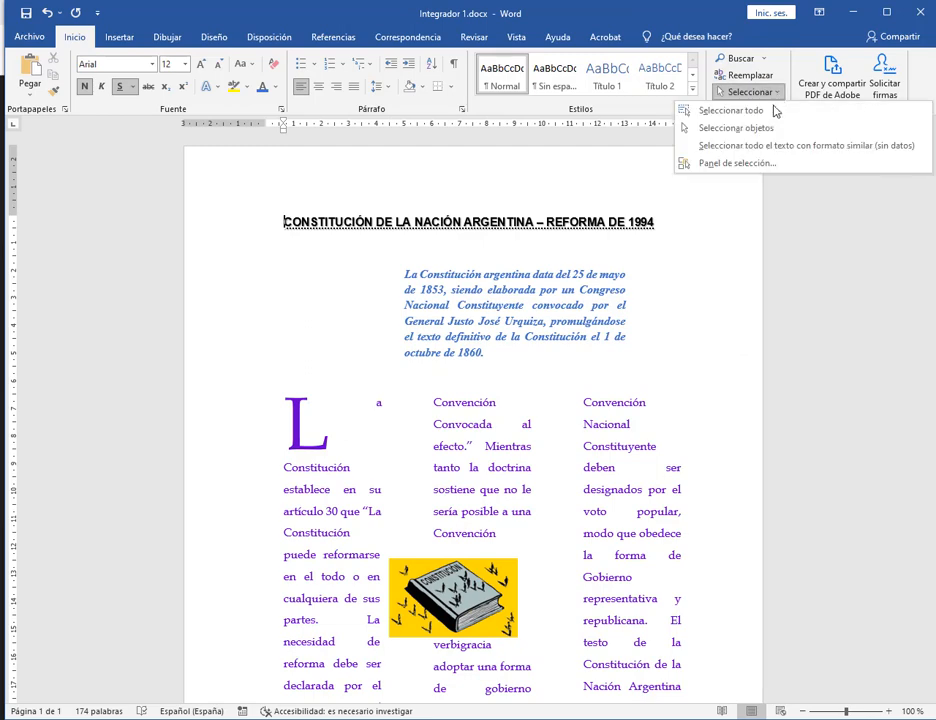
left_click(776, 110)
left_click(269, 37)
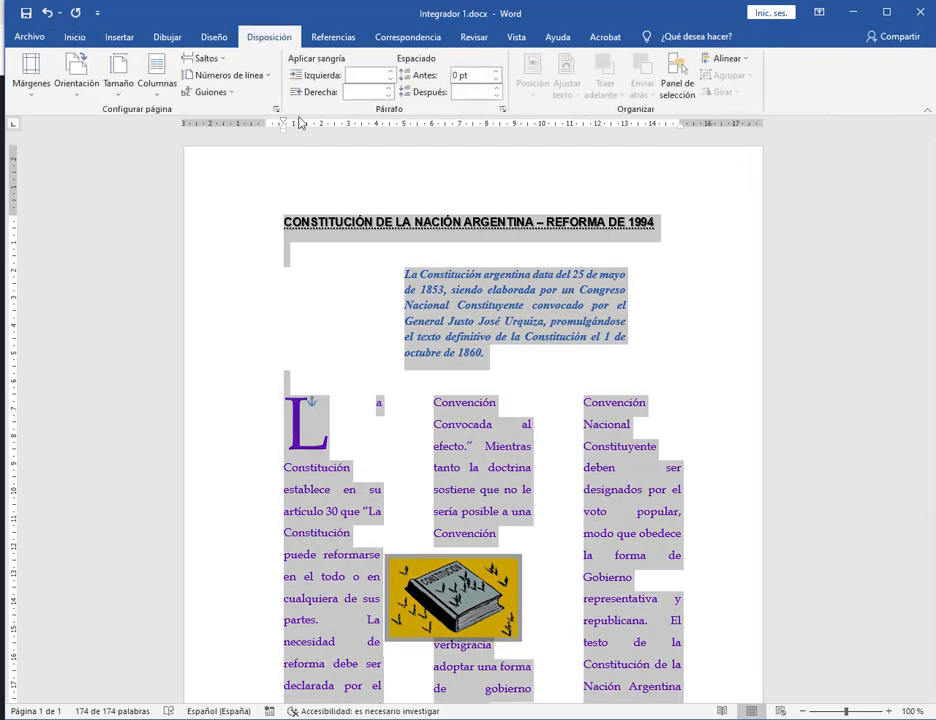
left_click(118, 80)
left_click(145, 274)
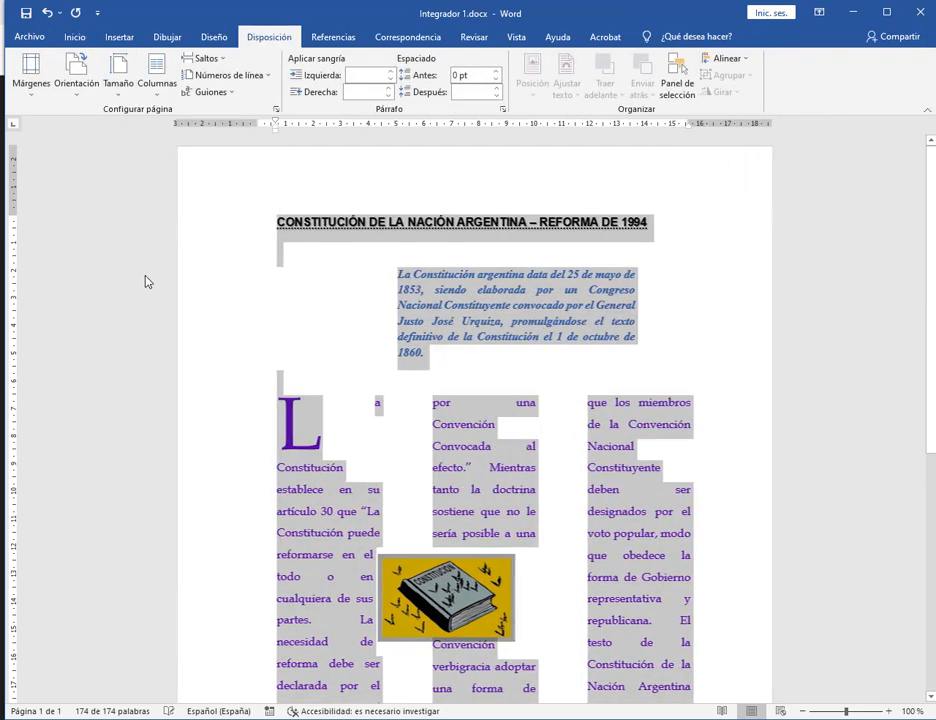
left_click(654, 278)
Add and then delete an empty paragraph after '1994.' in the third column.
scroll(658, 276, "down", 3)
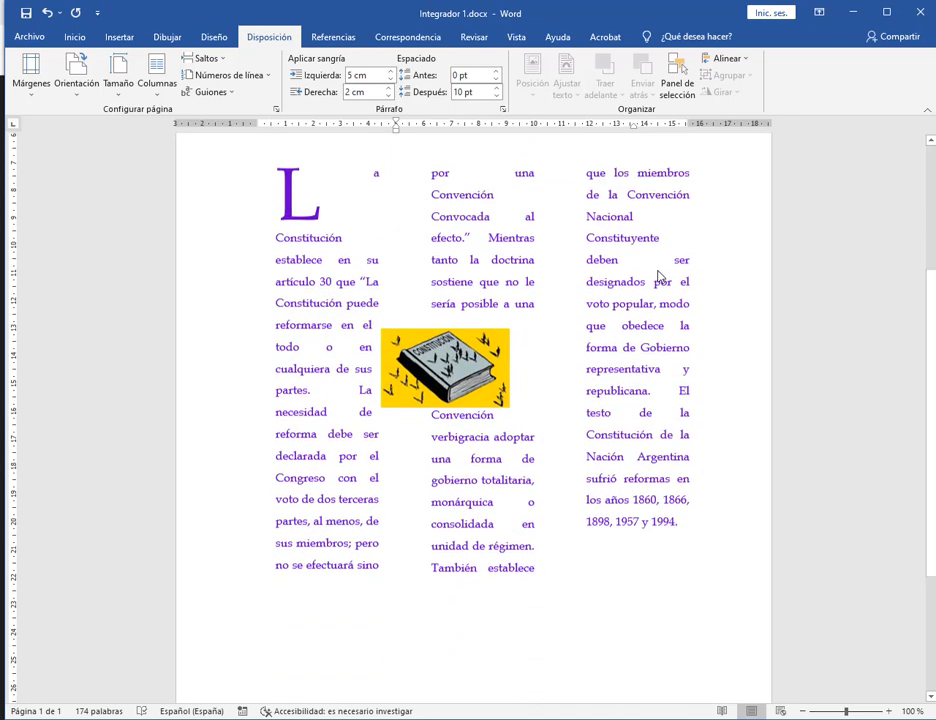
scroll(658, 276, "down", 3)
left_click(390, 416)
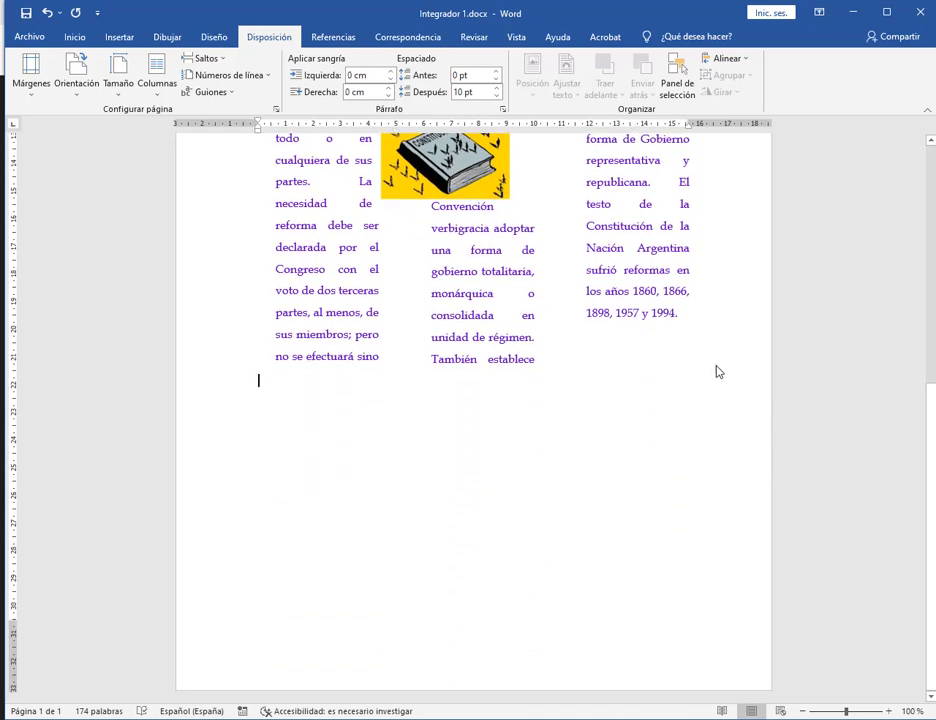
left_click(610, 354)
left_click(708, 316)
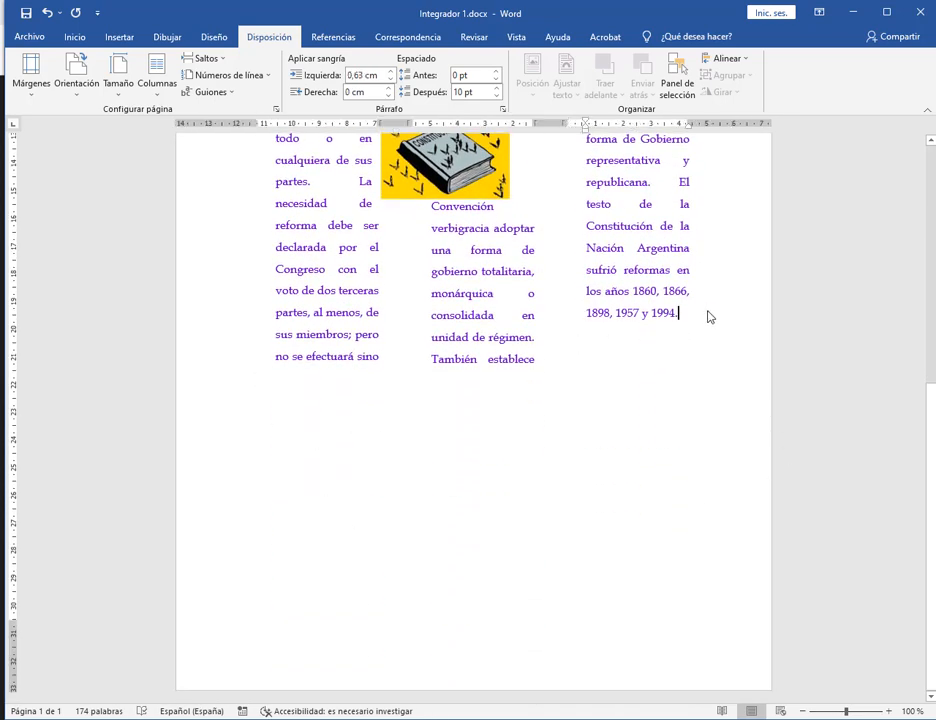
key("Return")
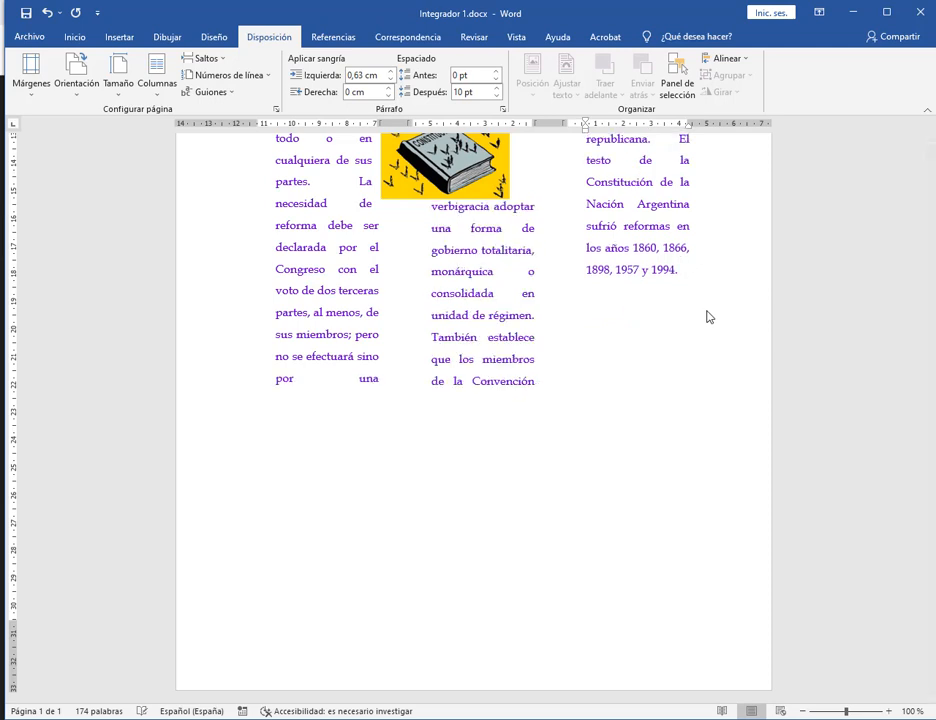
key("BackSpace")
left_click(578, 341)
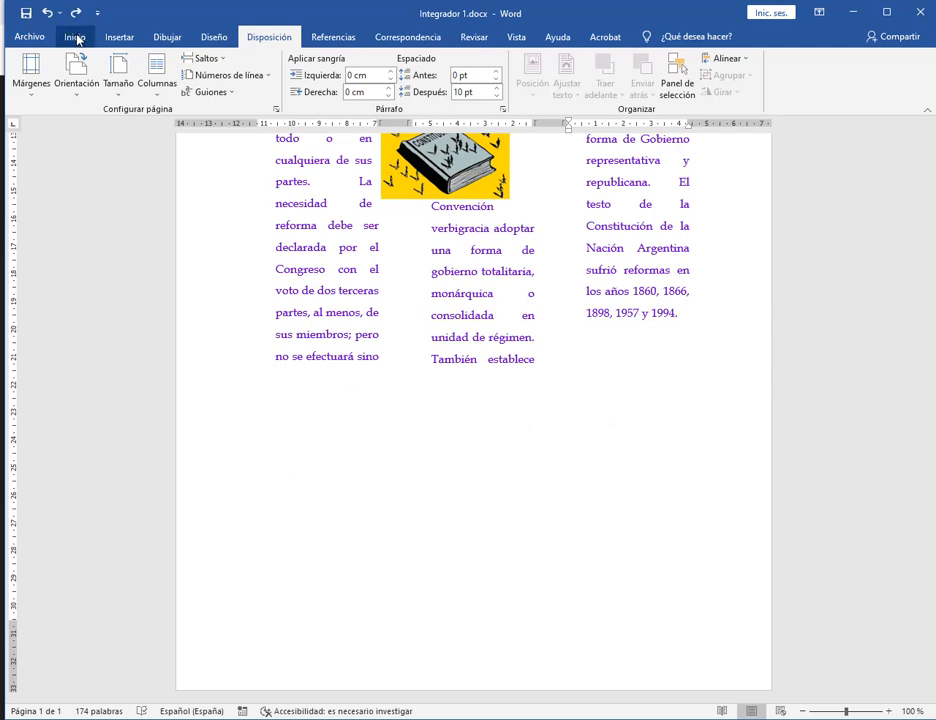
left_click(117, 42)
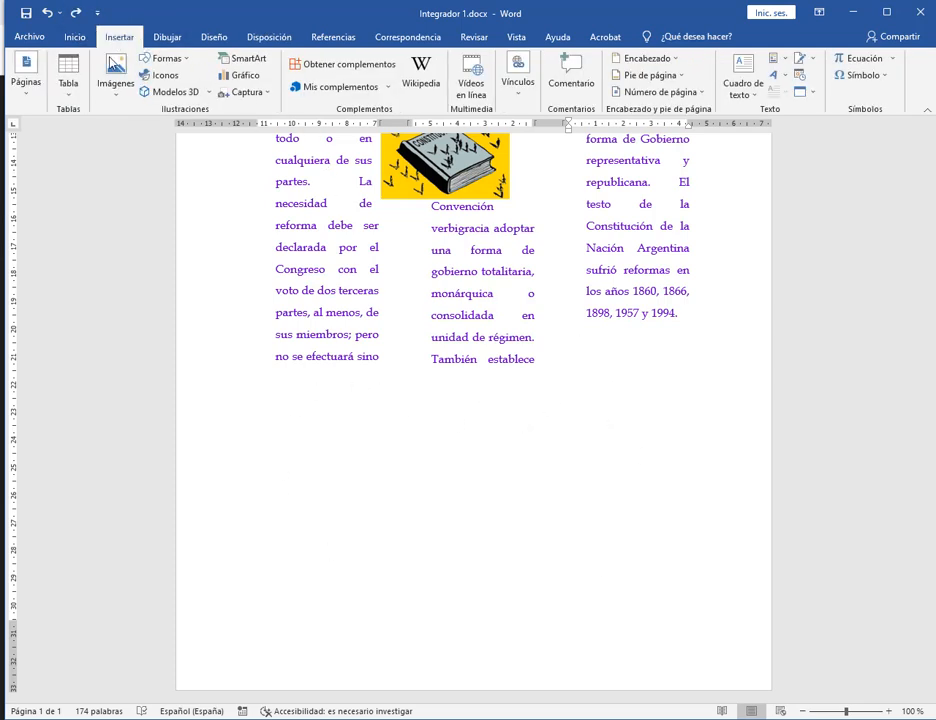
left_click(68, 92)
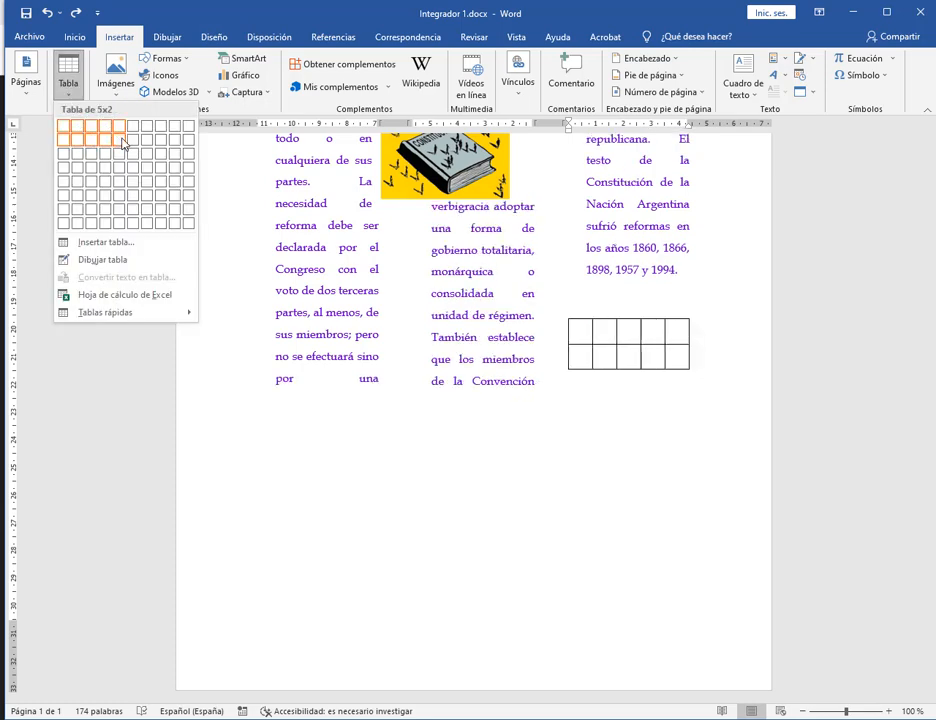
left_click(119, 140)
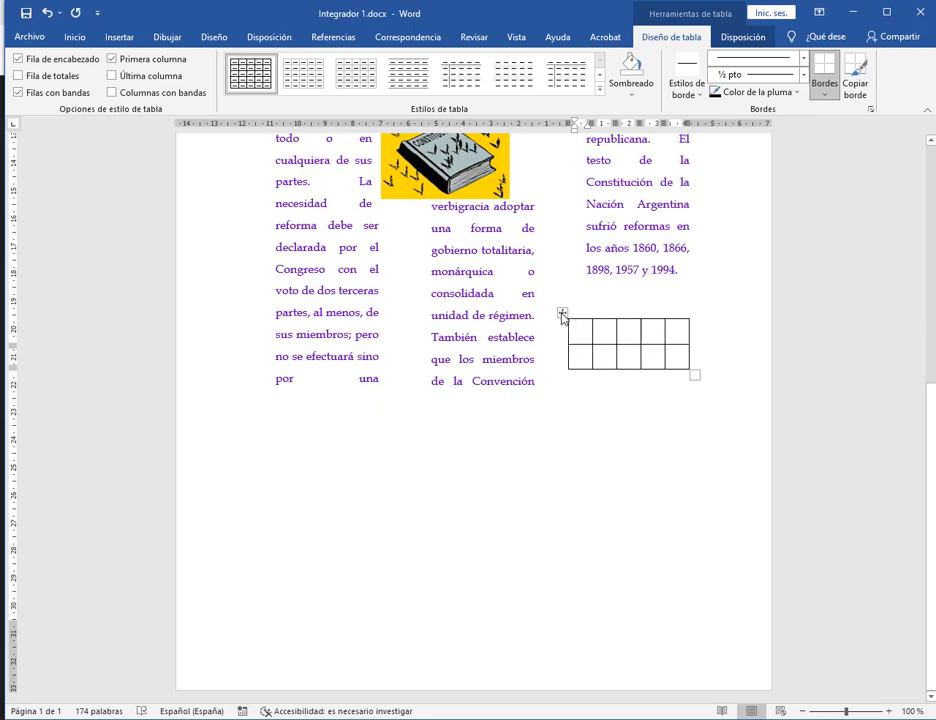
left_click_drag(563, 318, 260, 424)
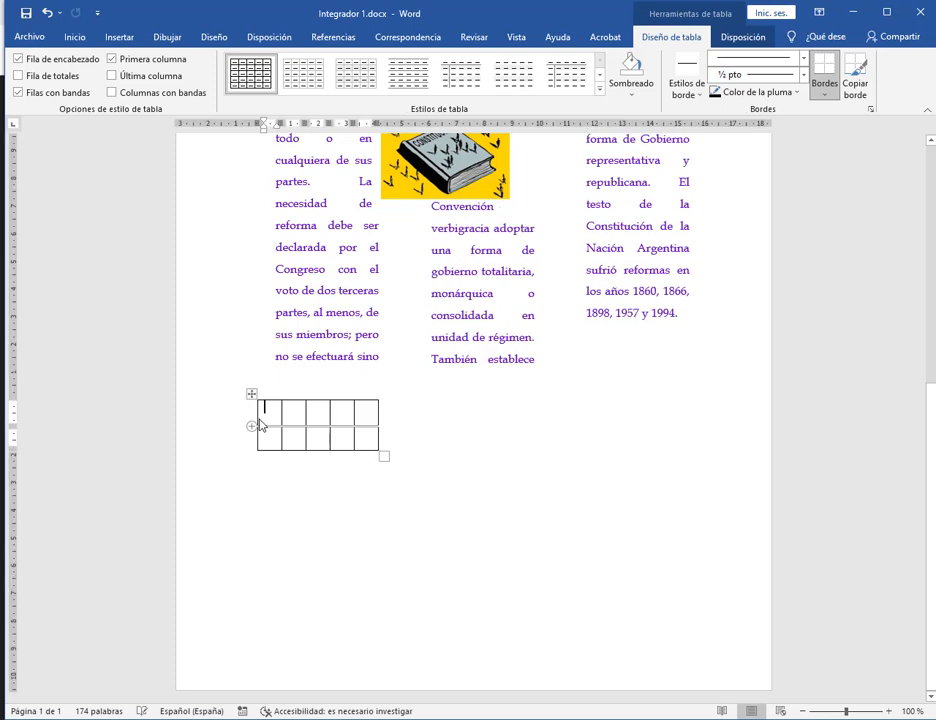
left_click_drag(387, 456, 677, 513)
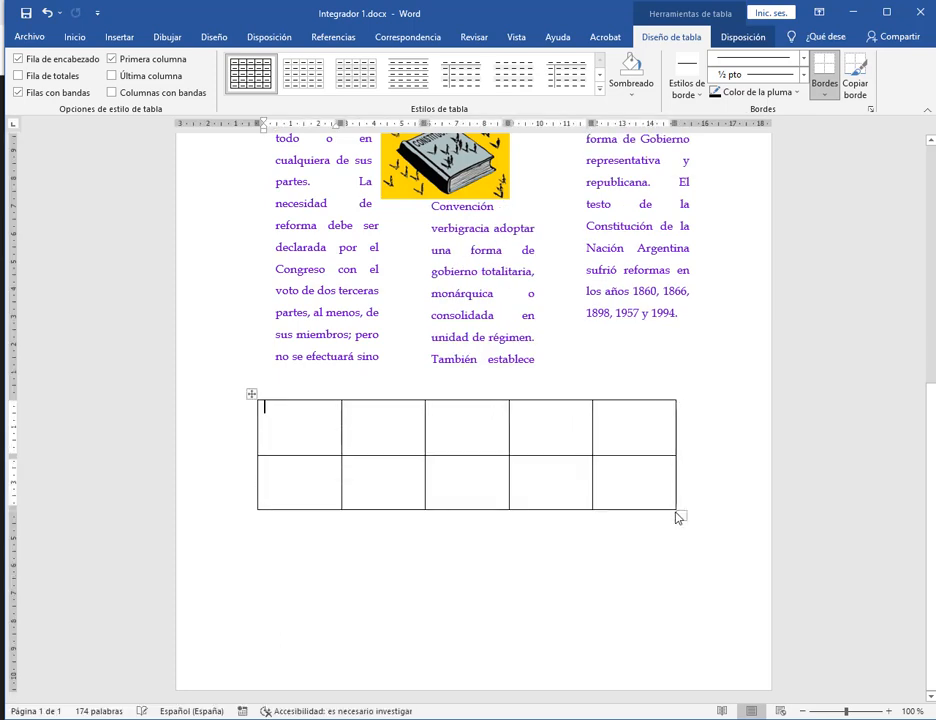
left_click(252, 396)
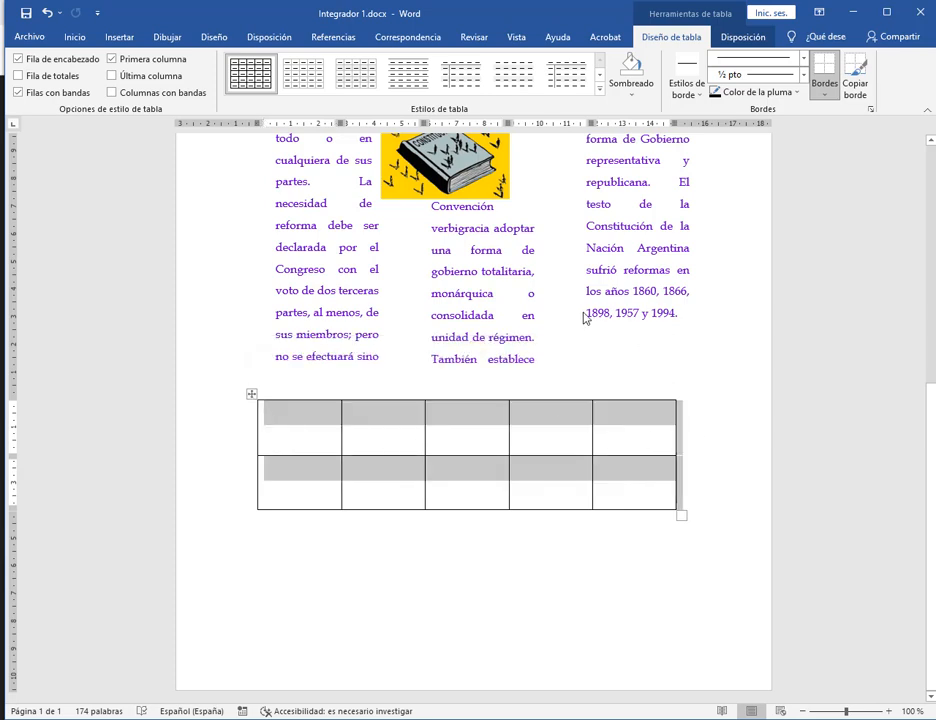
key("ctrl+z")
key("ctrl+z")
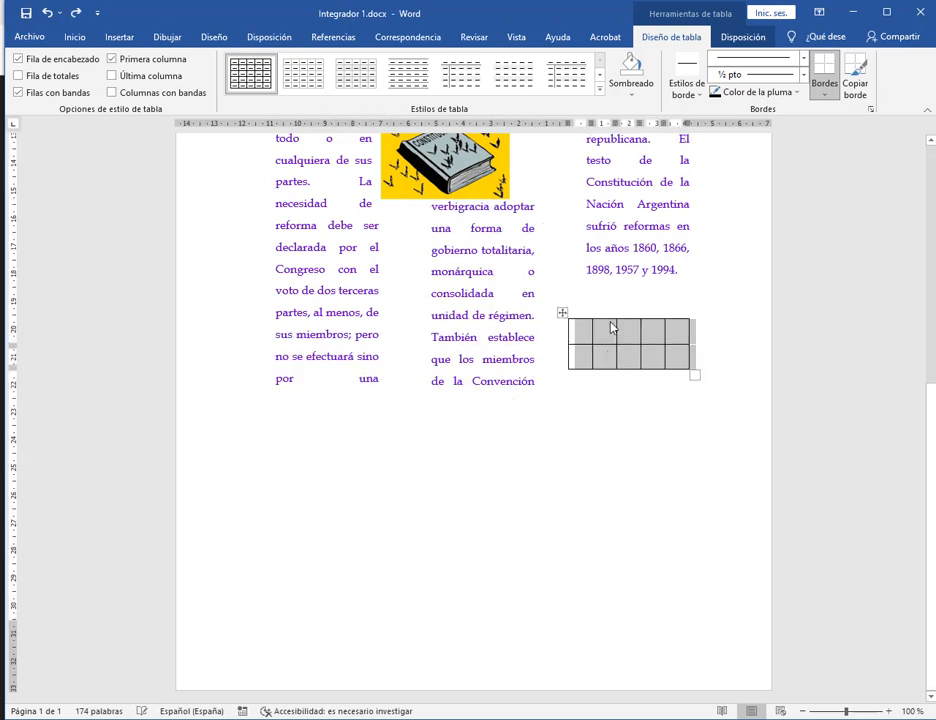
left_click(576, 328)
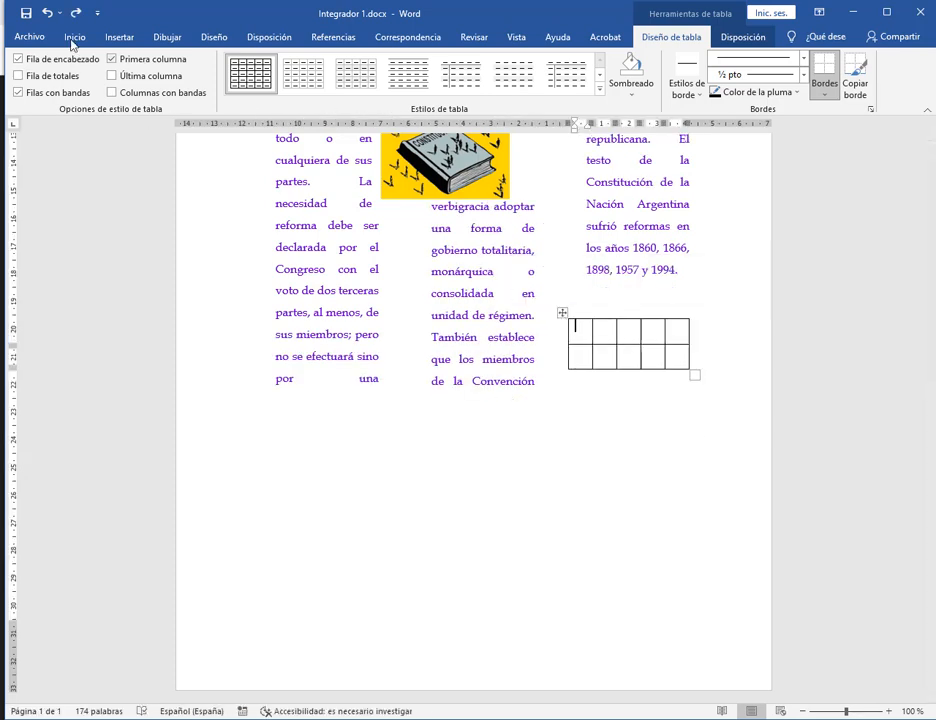
left_click(48, 14)
left_click(652, 313)
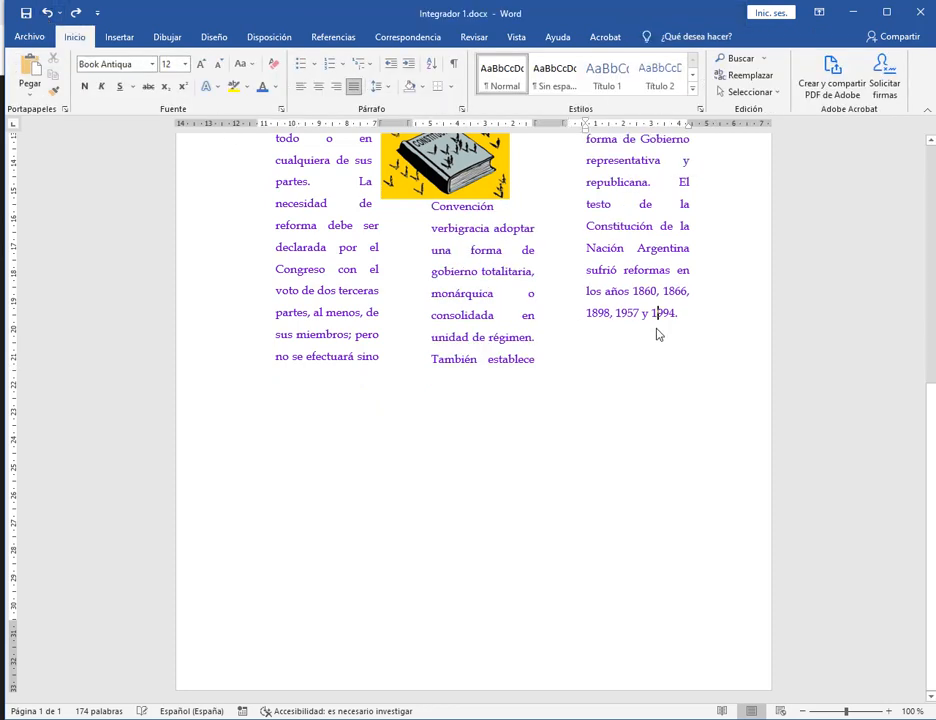
Start a new paragraph after '1994.' and drag across the text of each column.
left_click(684, 326)
key("Return")
mouse_move(265, 407)
left_mouse_down()
mouse_move(432, 426)
mouse_move(673, 432)
mouse_move(694, 423)
left_mouse_up()
mouse_move(255, 122)
left_mouse_down()
mouse_move(262, 200)
mouse_move(372, 680)
left_mouse_up()
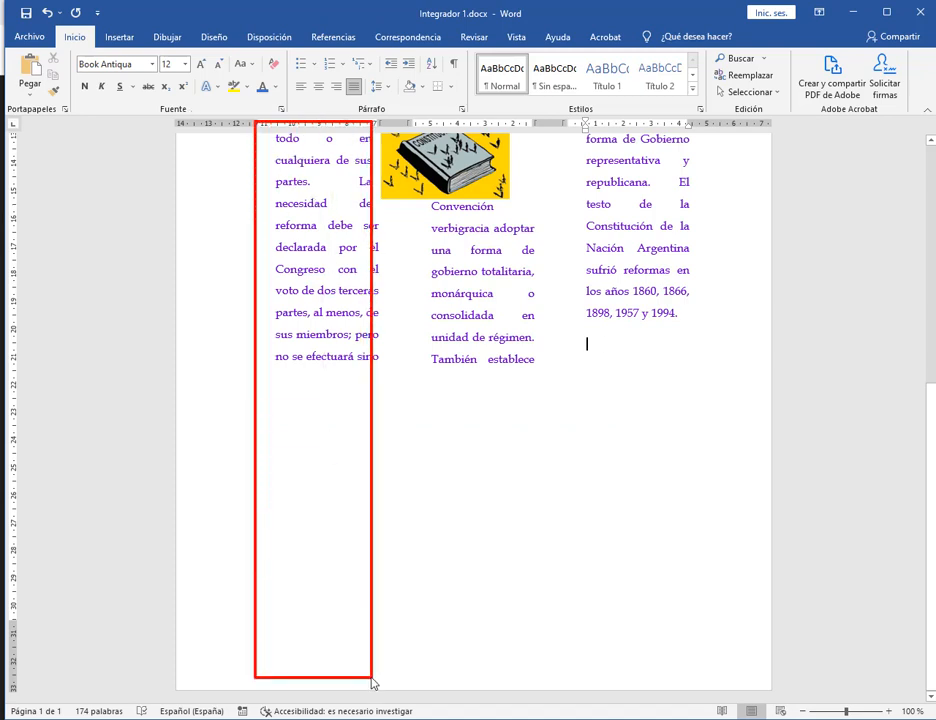
mouse_move(415, 125)
left_mouse_down()
mouse_move(490, 680)
mouse_move(542, 671)
left_mouse_up()
mouse_move(572, 118)
left_mouse_down()
mouse_move(702, 691)
mouse_move(696, 714)
mouse_move(688, 703)
left_mouse_up()
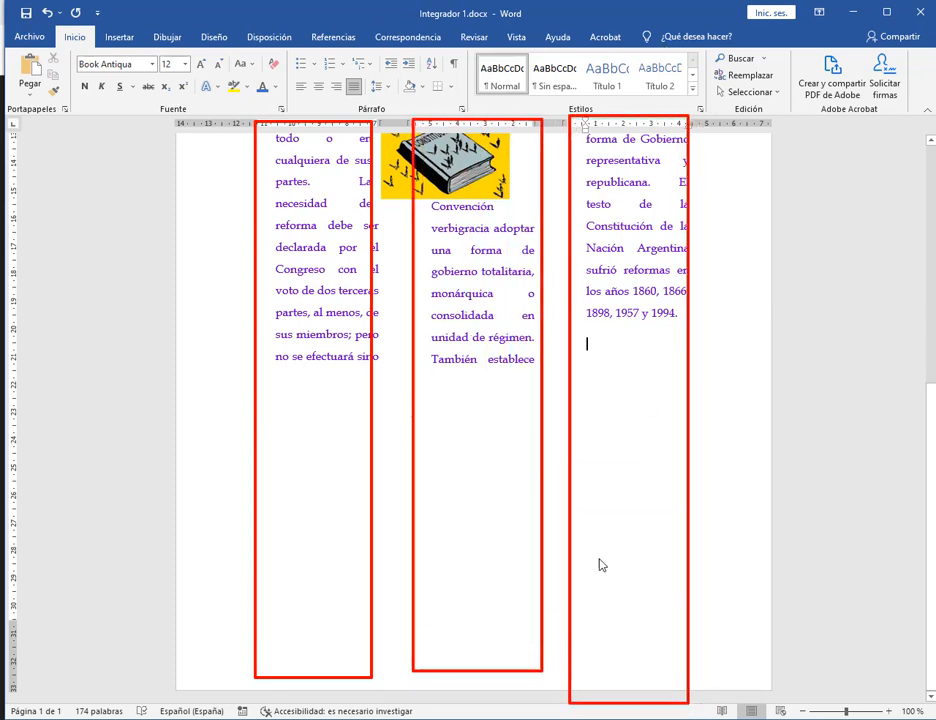
Place the caret right after '1994.' and add an empty paragraph below it.
left_click(361, 476)
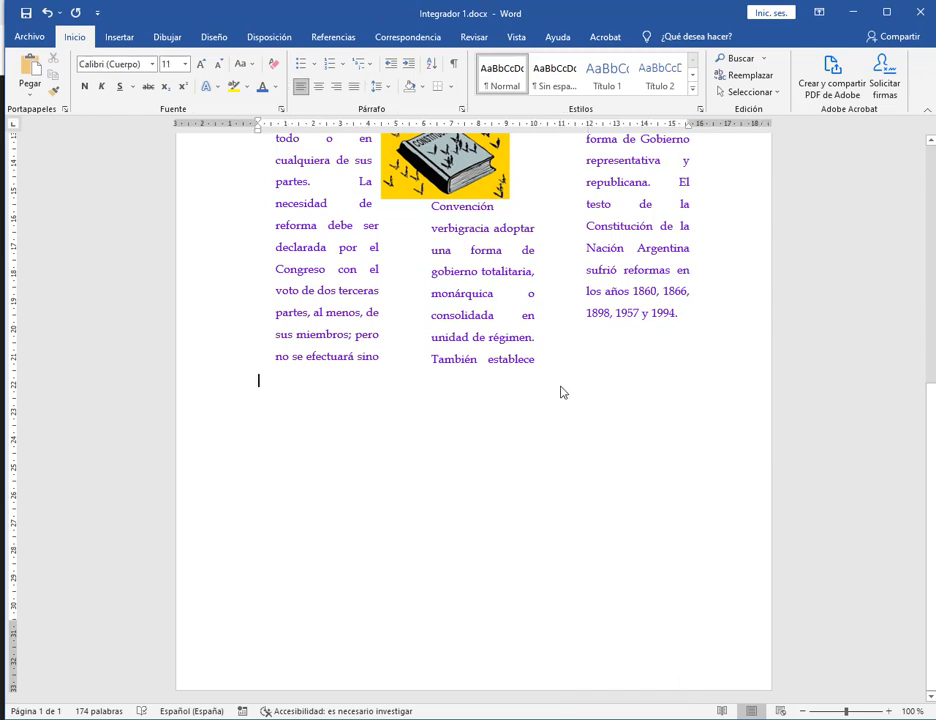
left_click(612, 389)
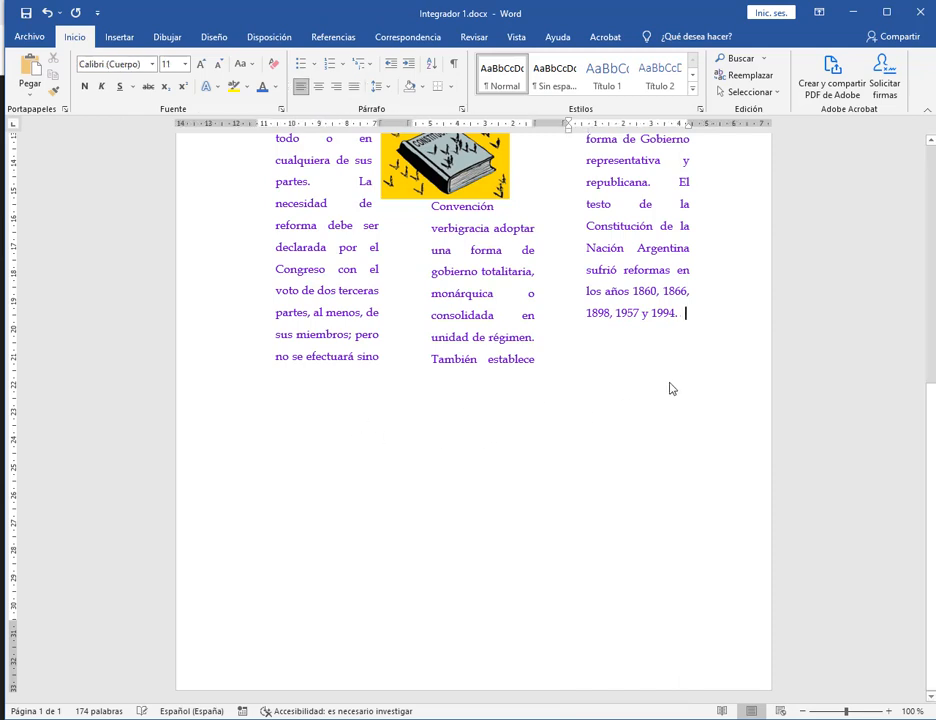
left_click(646, 327)
left_click(690, 319)
left_click(712, 334)
left_click(683, 317)
key("Return")
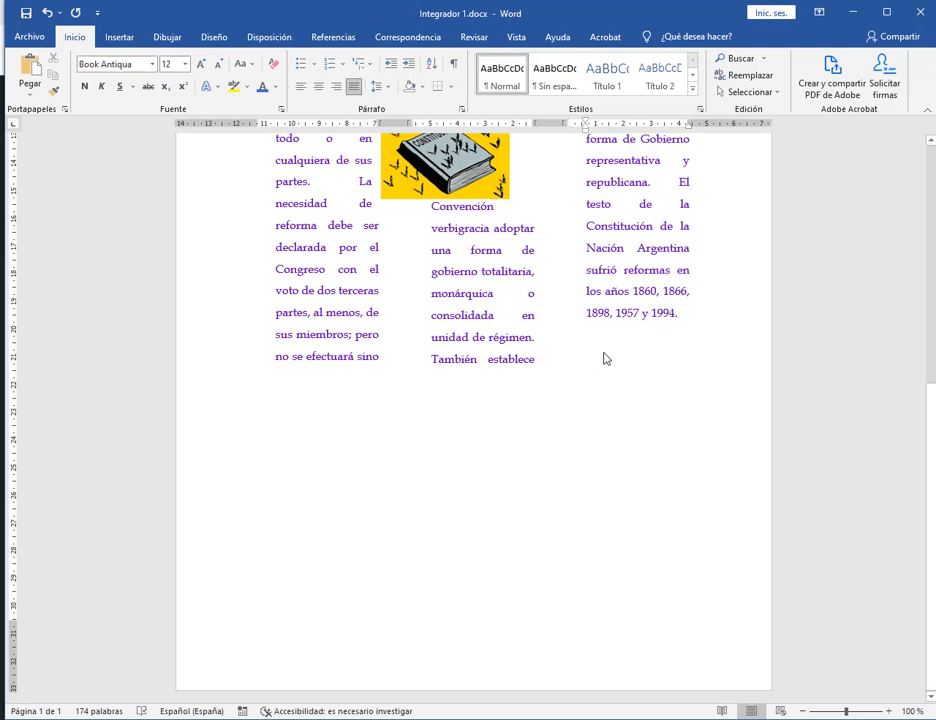
In Más columnas, choose Una with Aplicar a set to De aquí en adelante, and confirm.
left_click(260, 38)
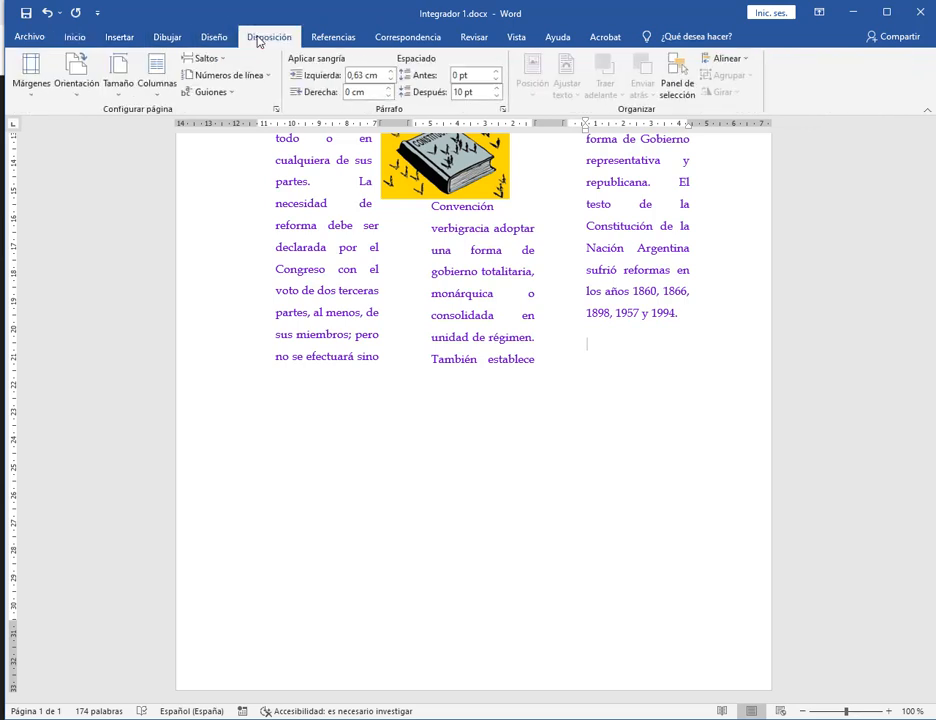
left_click(159, 92)
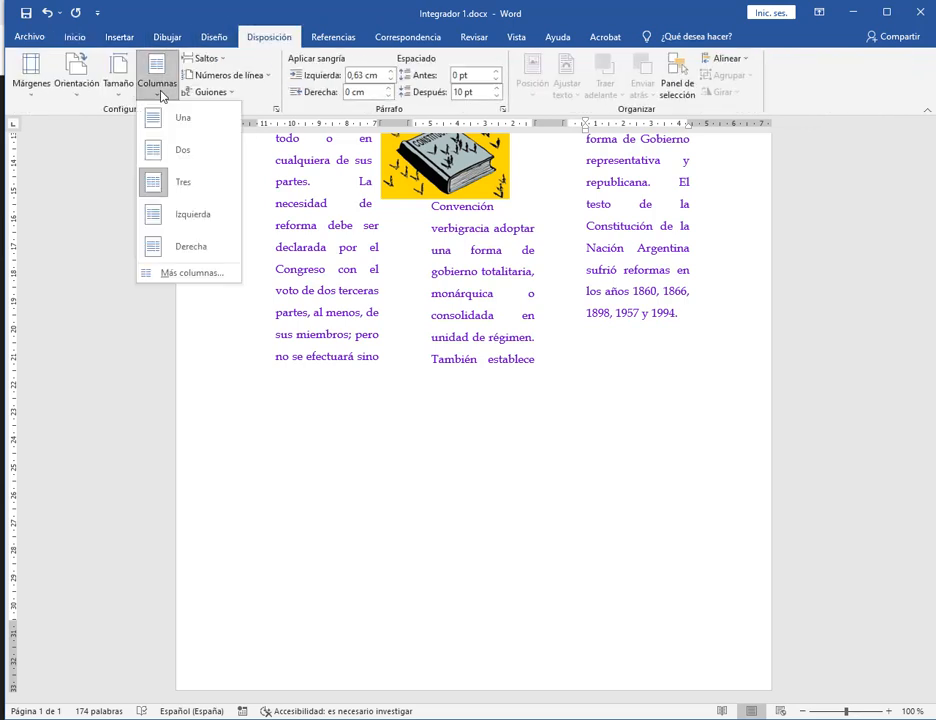
left_click(185, 276)
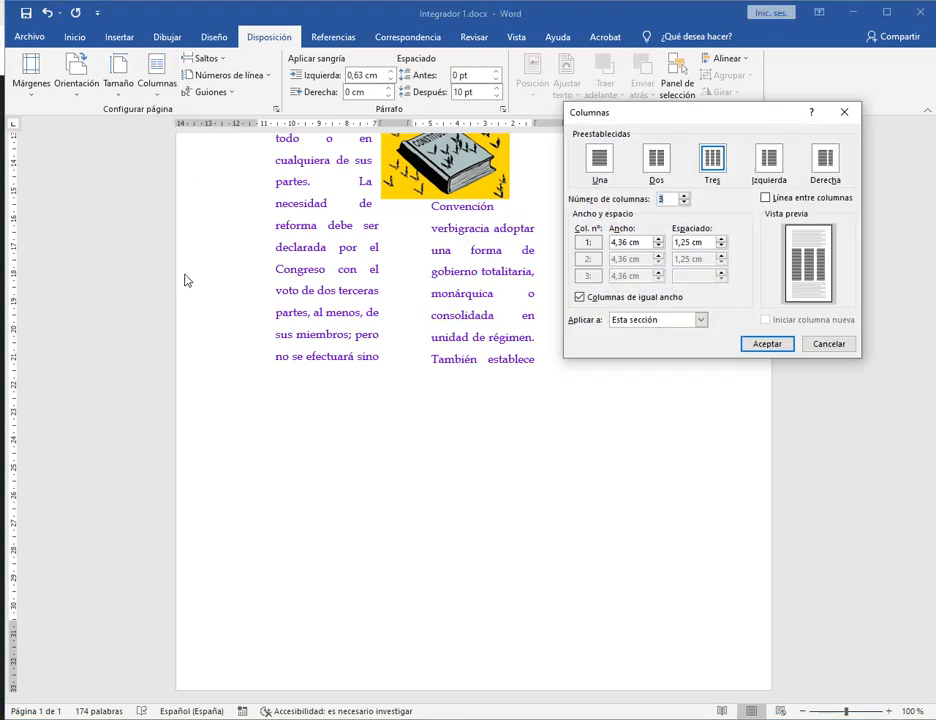
left_click_drag(672, 113, 398, 122)
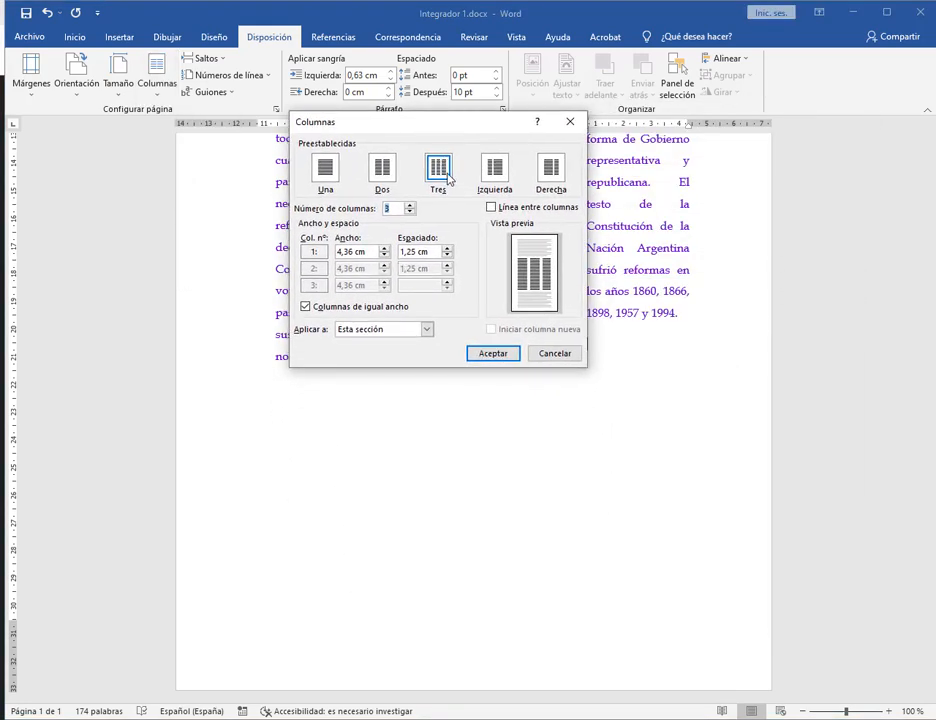
left_click(318, 170)
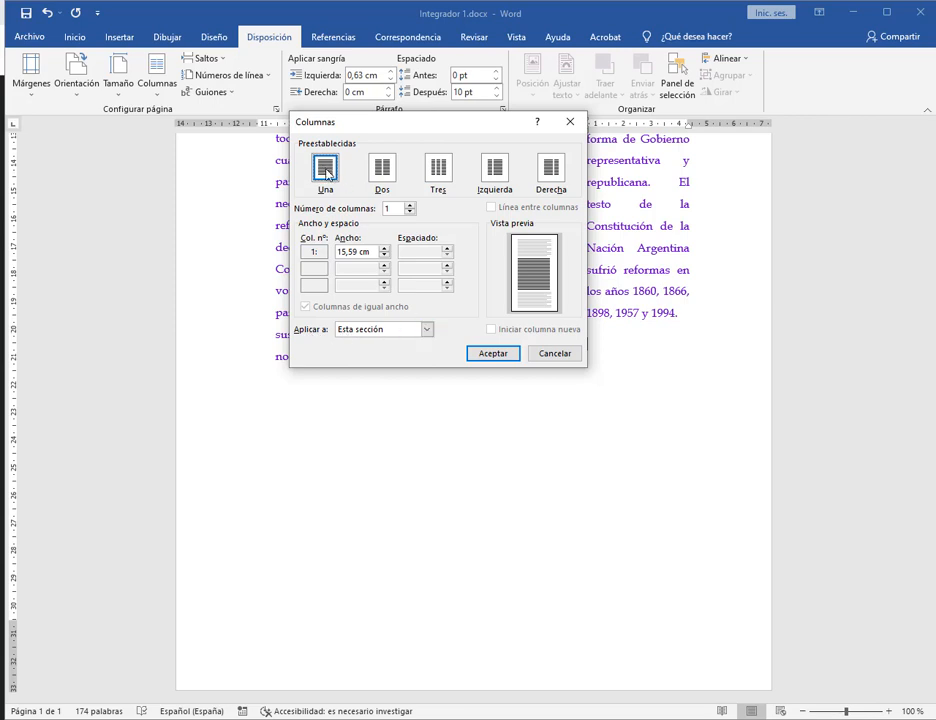
left_click(426, 330)
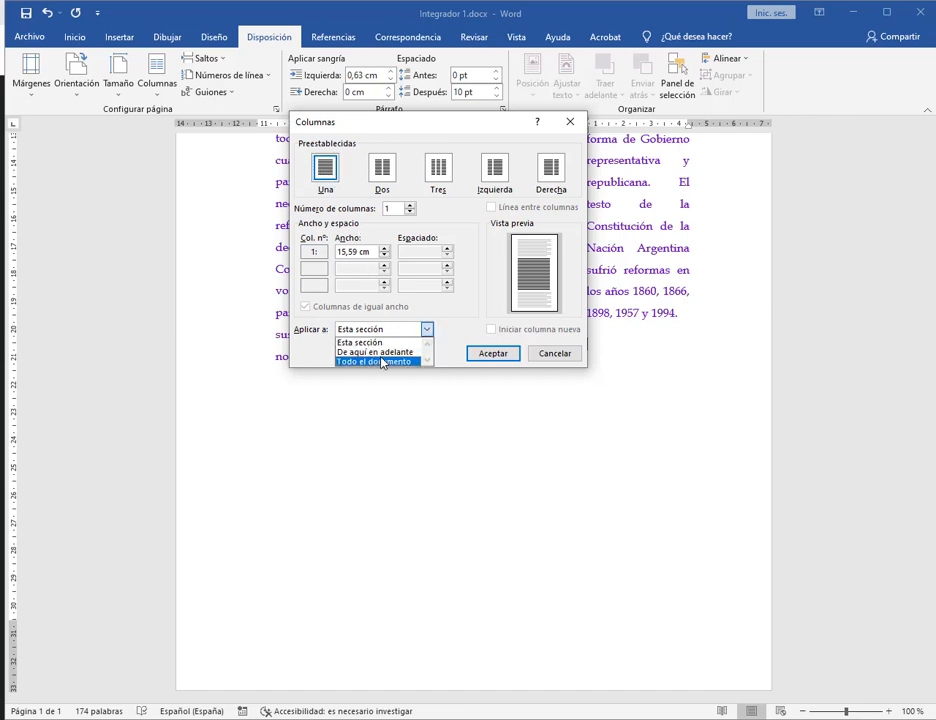
left_click(378, 352)
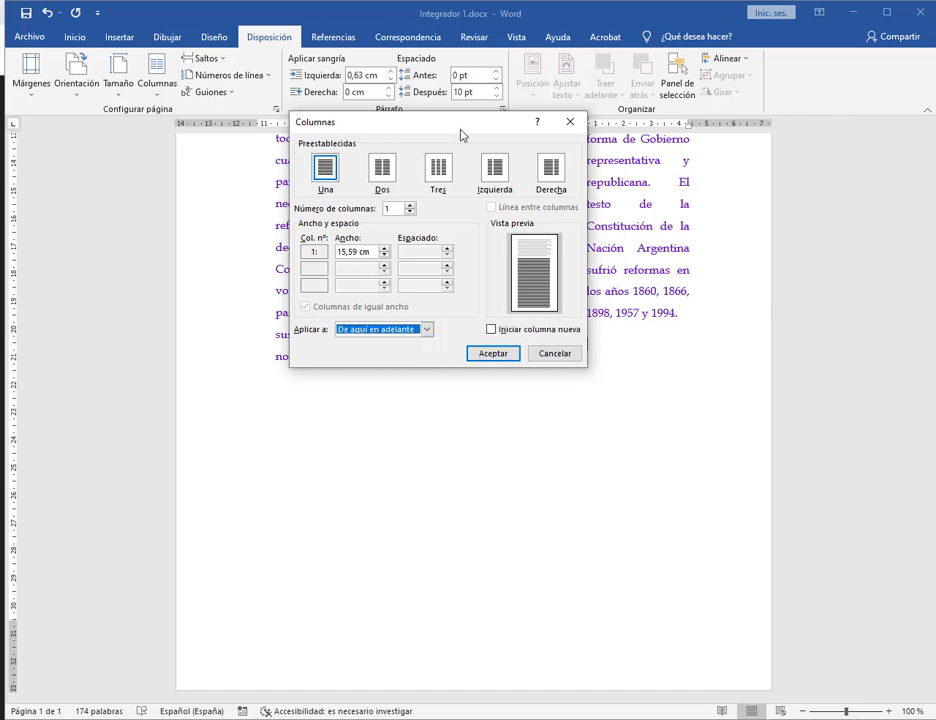
left_click_drag(462, 135, 353, 61)
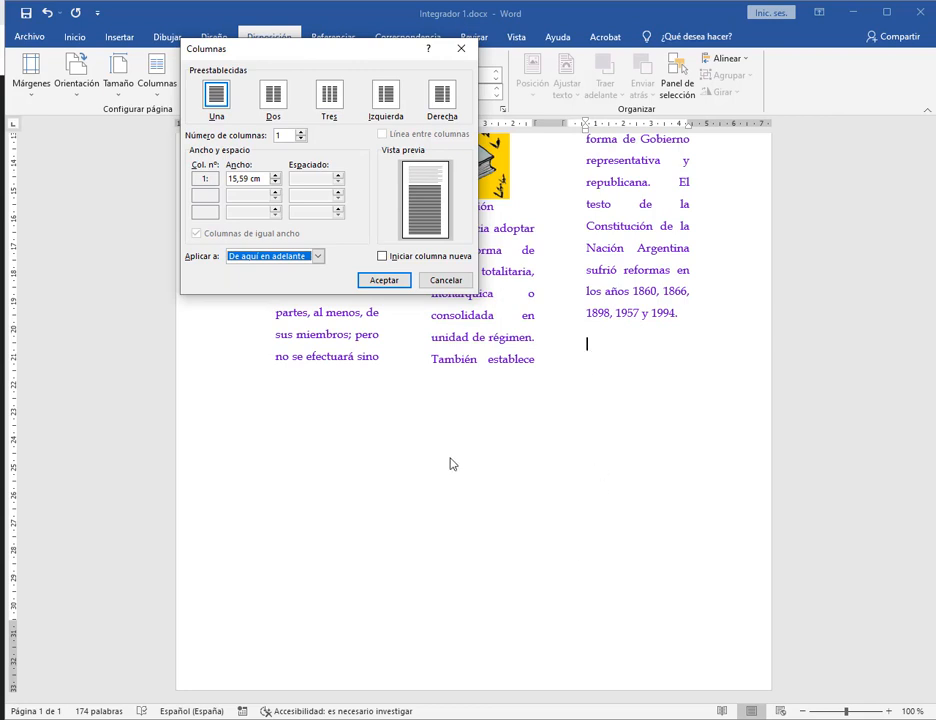
left_click(383, 281)
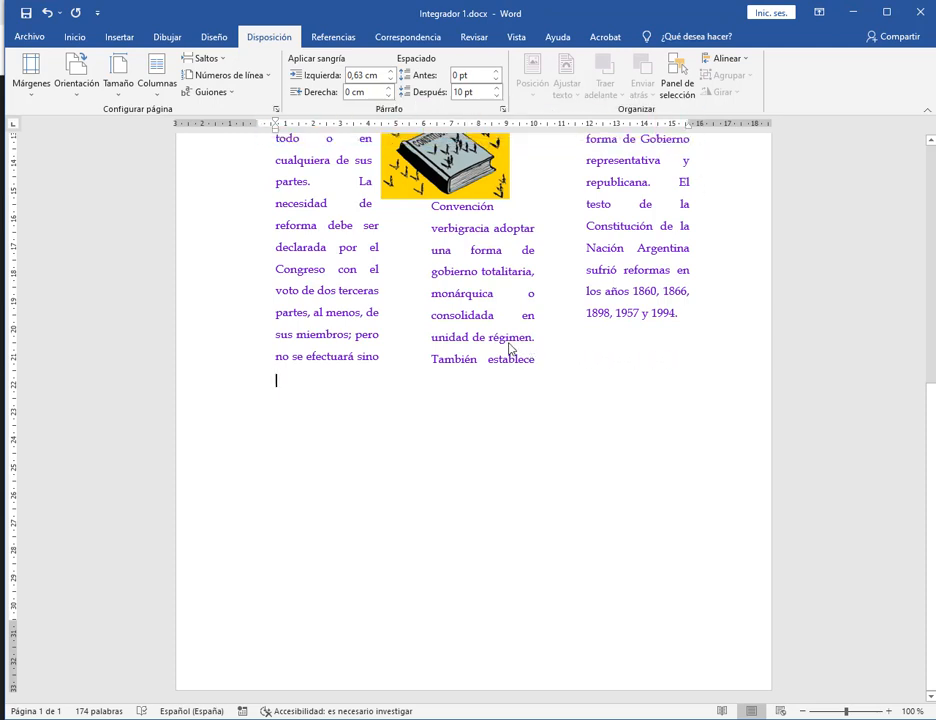
left_click(653, 273)
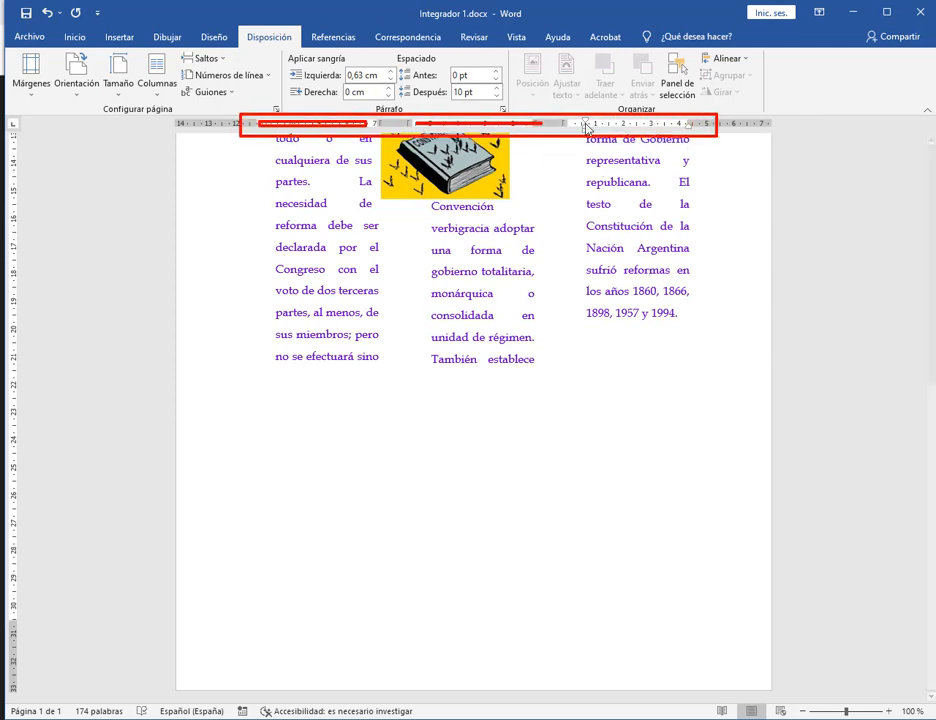
left_click(288, 412)
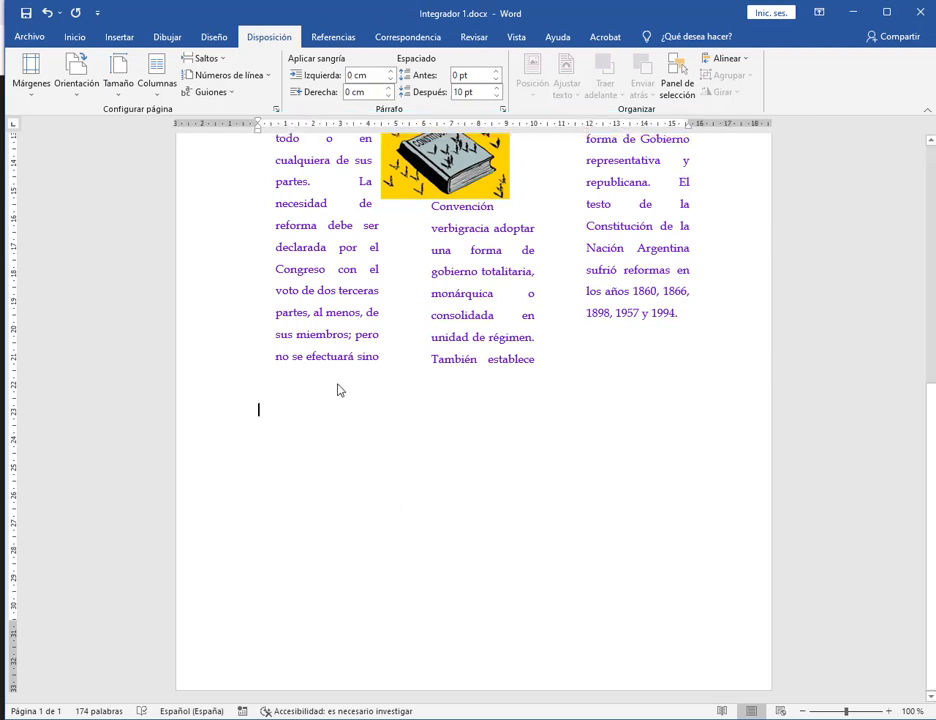
left_click(131, 40)
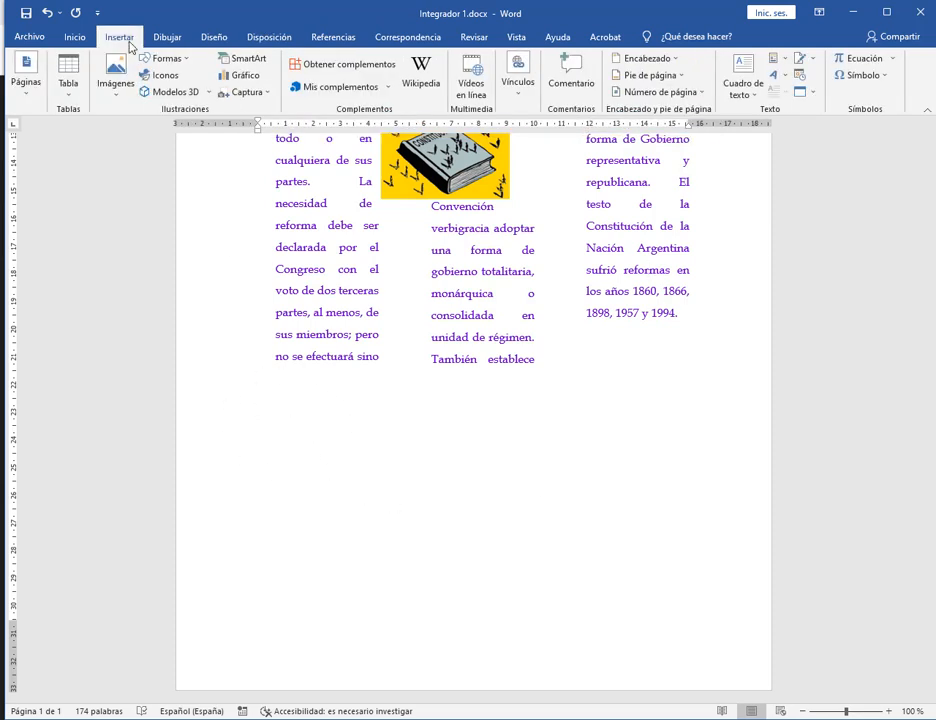
left_click(72, 86)
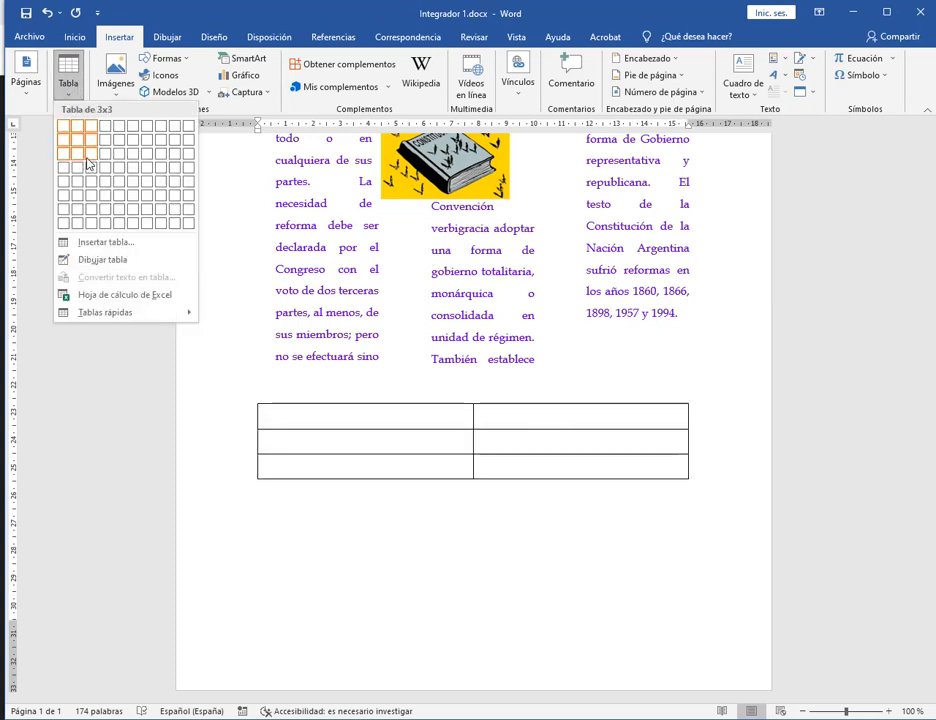
left_click(91, 163)
left_click(543, 557)
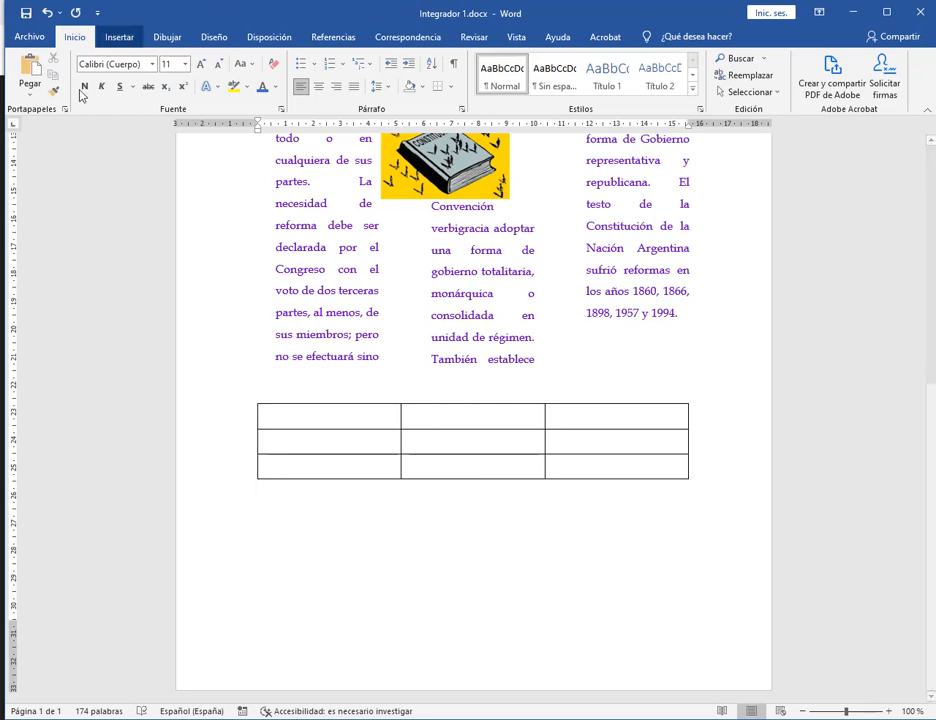
left_click(49, 14)
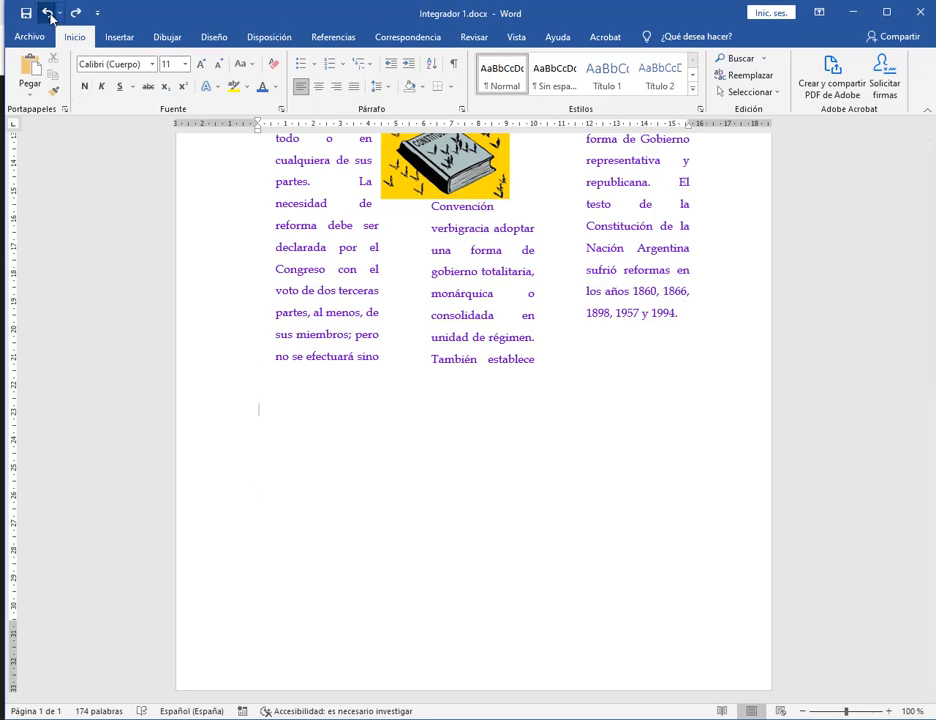
Select the whole document and set the paper size to A4.
left_click(763, 92)
left_click(733, 111)
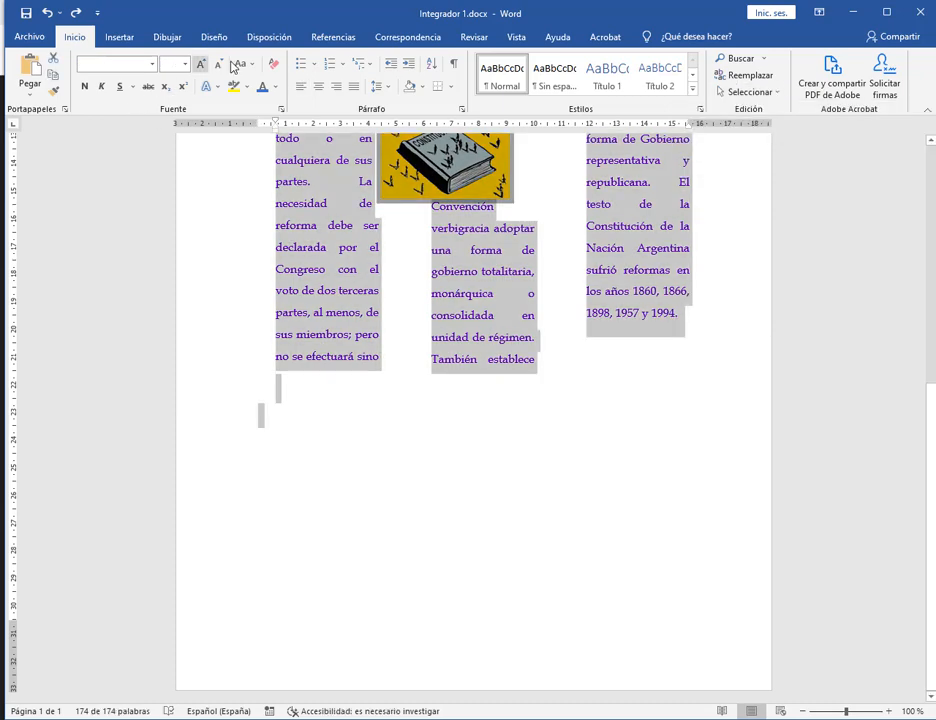
left_click(268, 37)
left_click(119, 78)
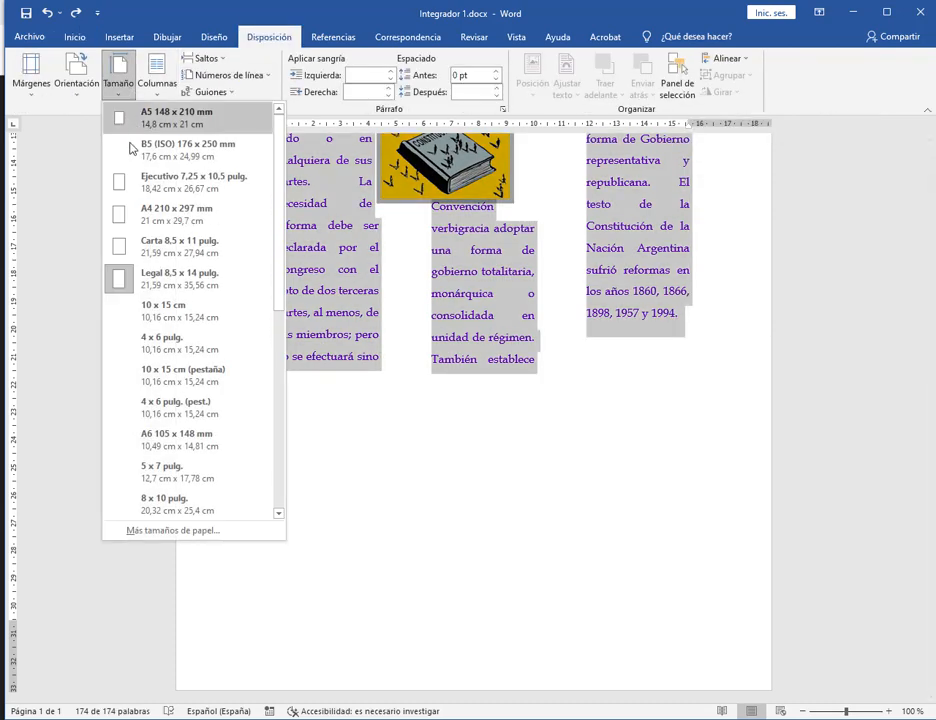
left_click(150, 212)
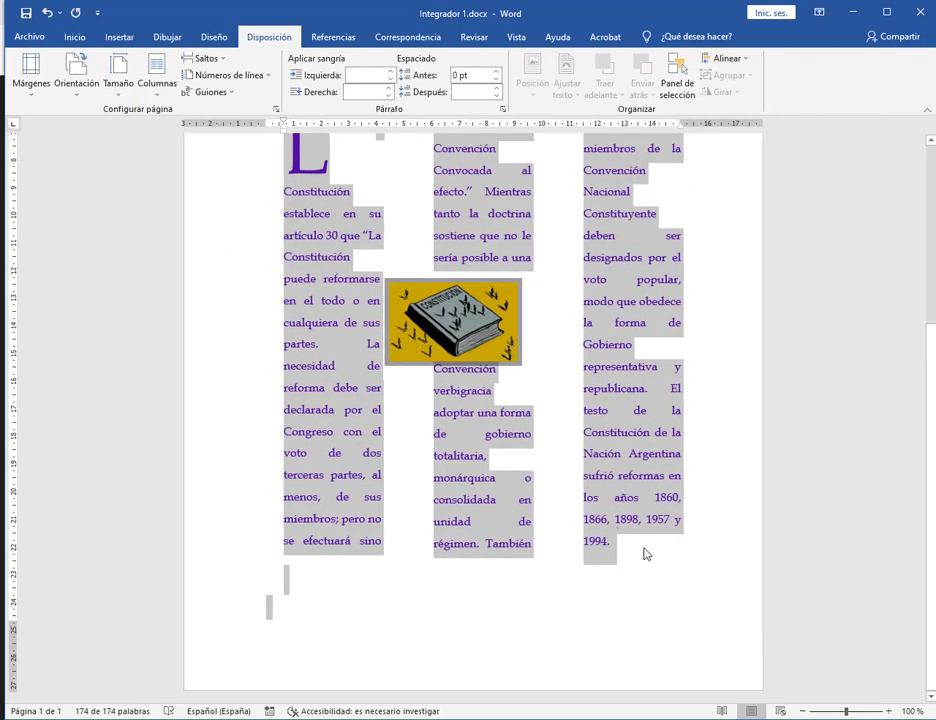
Add a paragraph after 1994. and continue as one column, De aquí en adelante.
left_click(642, 554)
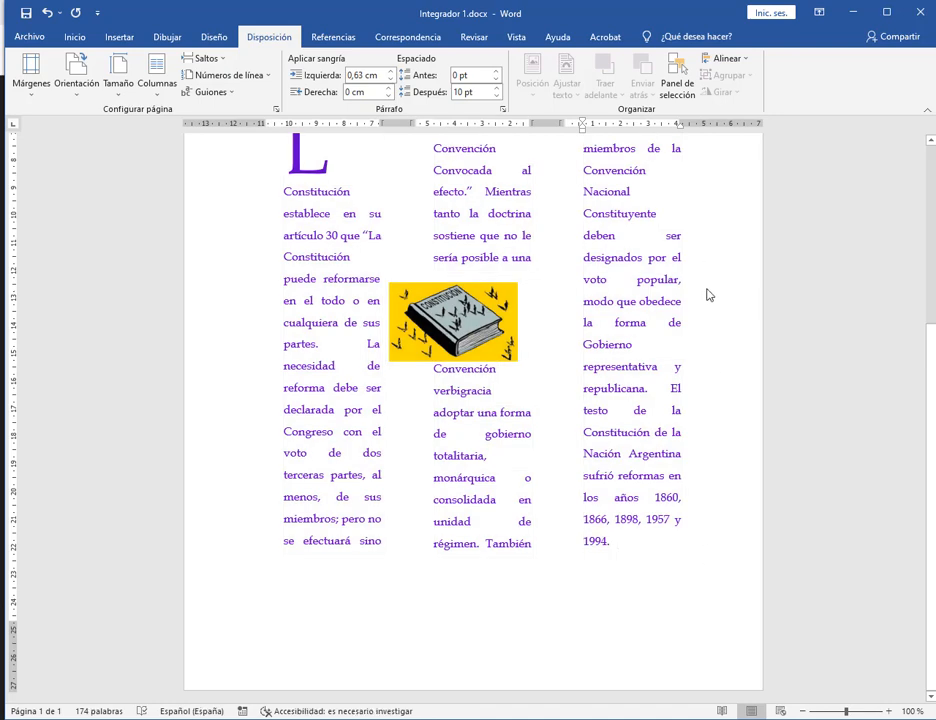
scroll(706, 293, "up", 3)
scroll(706, 293, "down", 3)
key("Return")
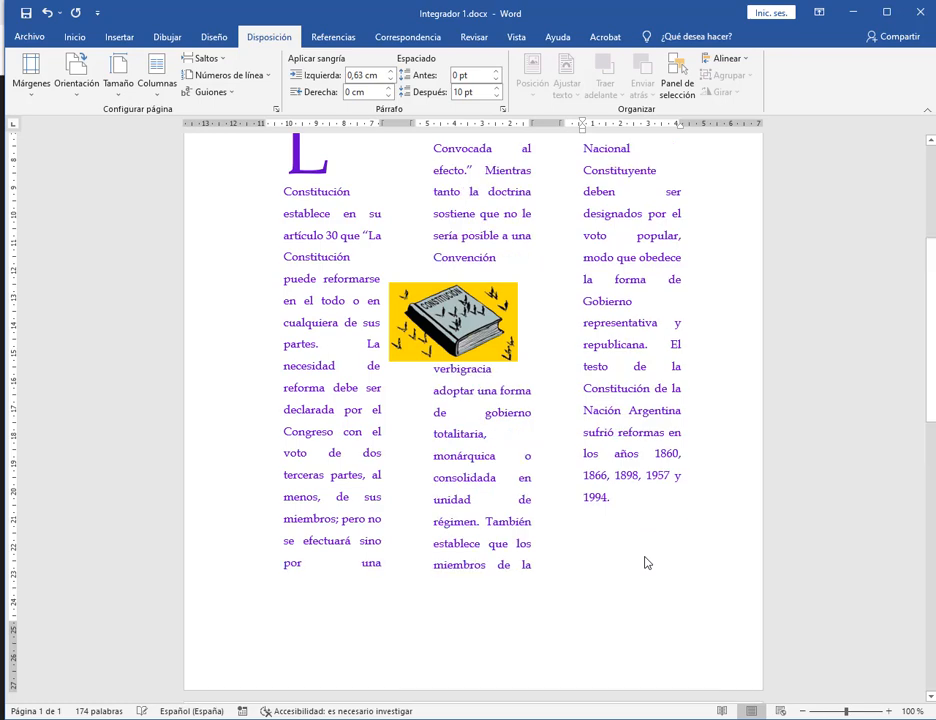
left_click(168, 80)
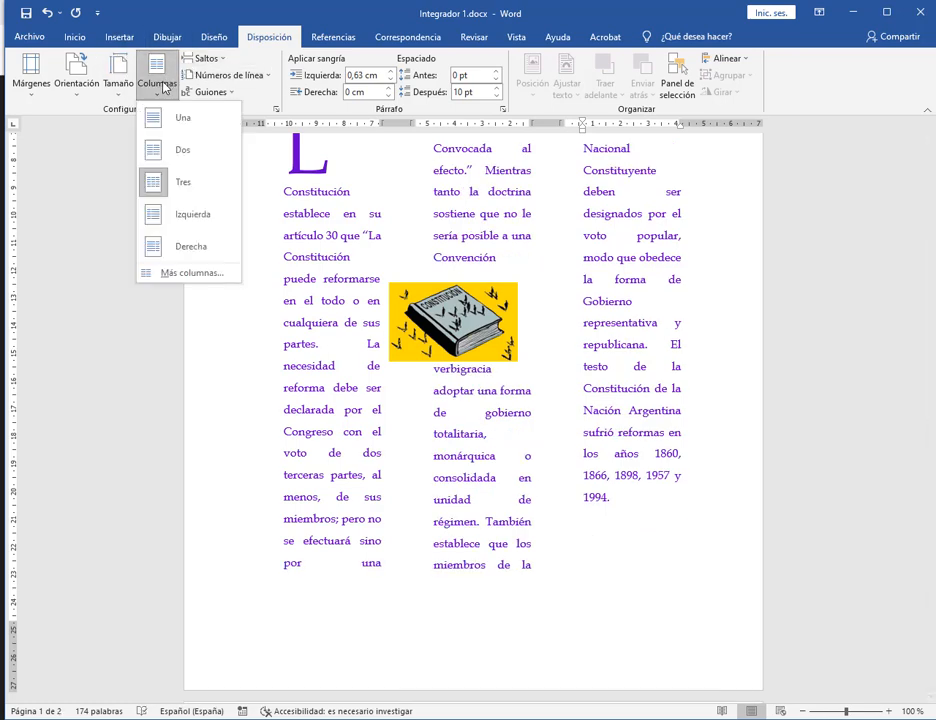
left_click(180, 277)
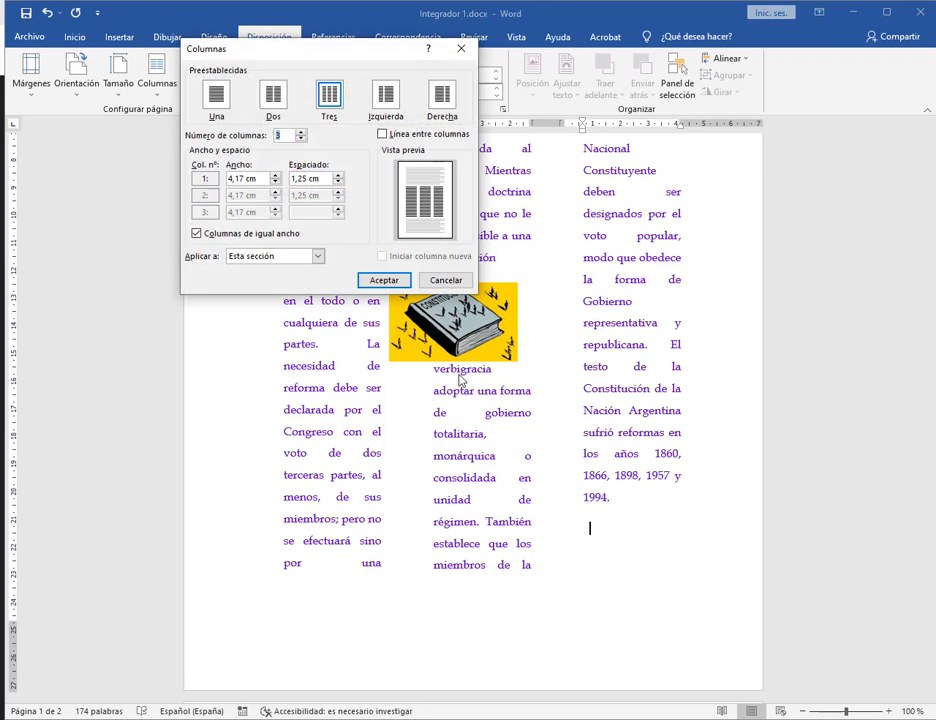
left_click(215, 100)
left_click(316, 256)
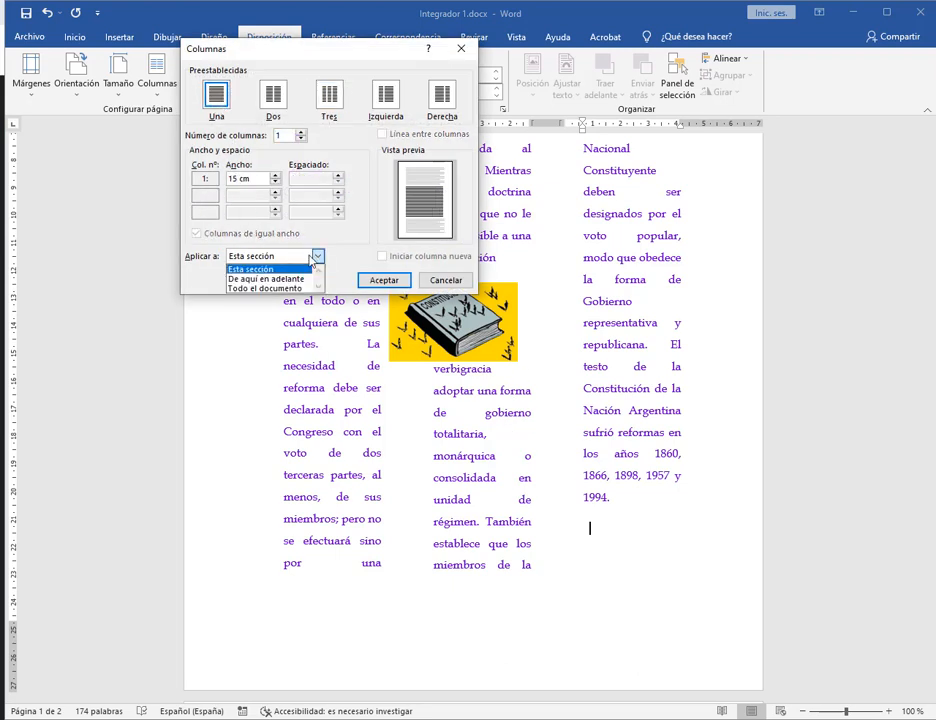
left_click(262, 278)
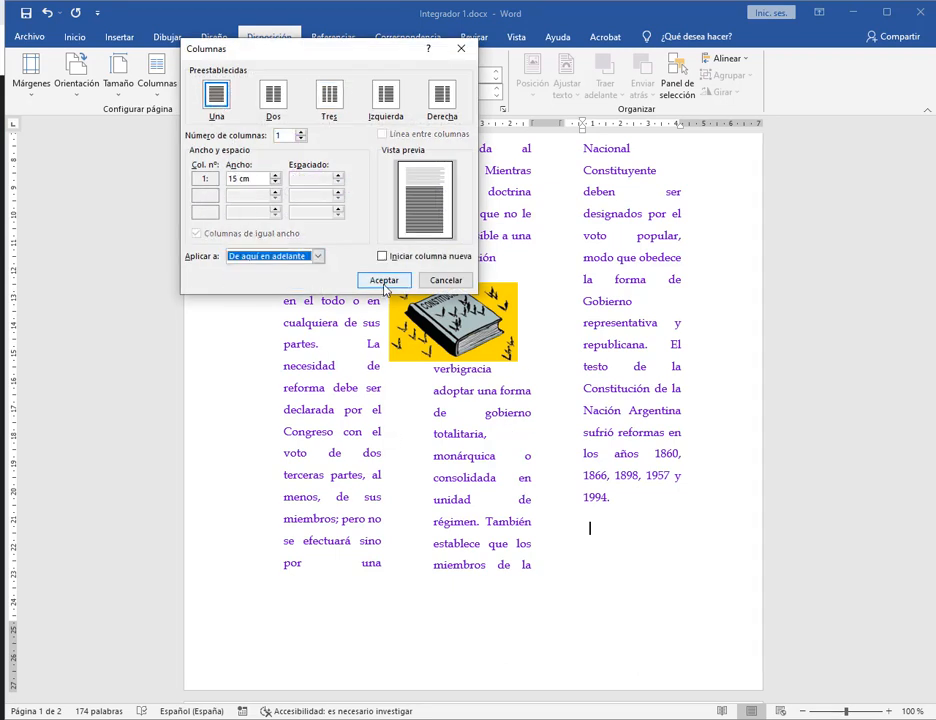
left_click(385, 282)
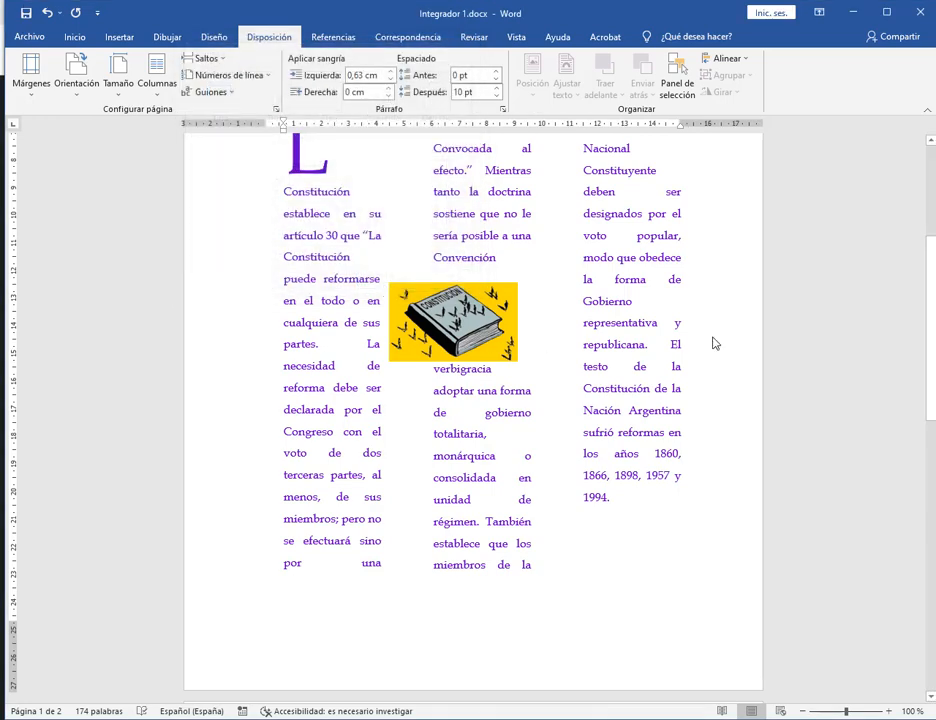
Check the new blank page 2 and place the caret at its start.
scroll(714, 343, "down", 3)
scroll(409, 571, "down", 1)
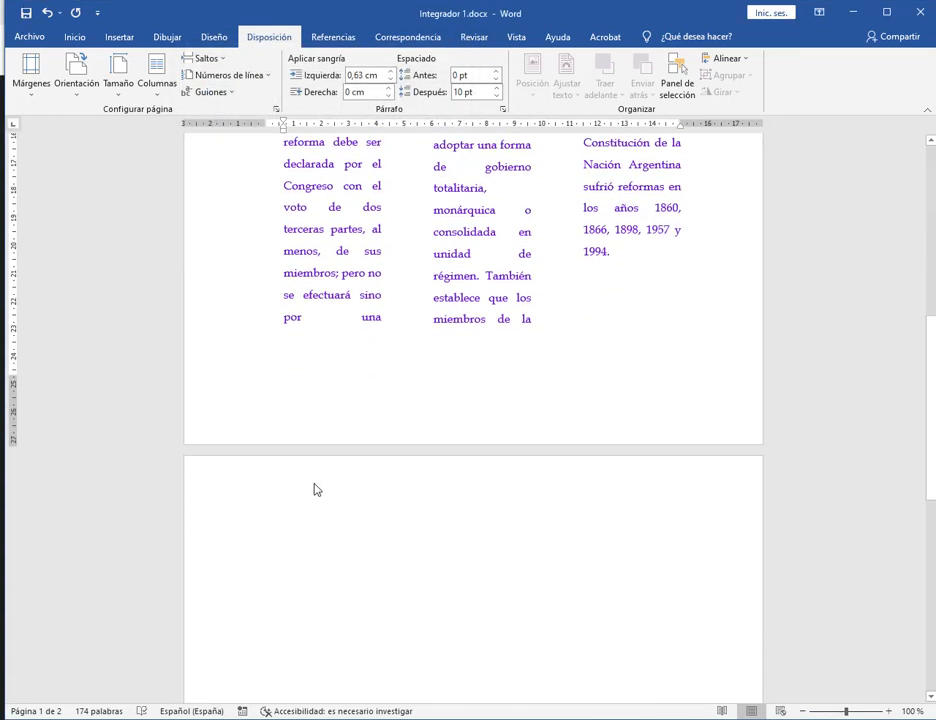
left_click(312, 492)
left_click(609, 257)
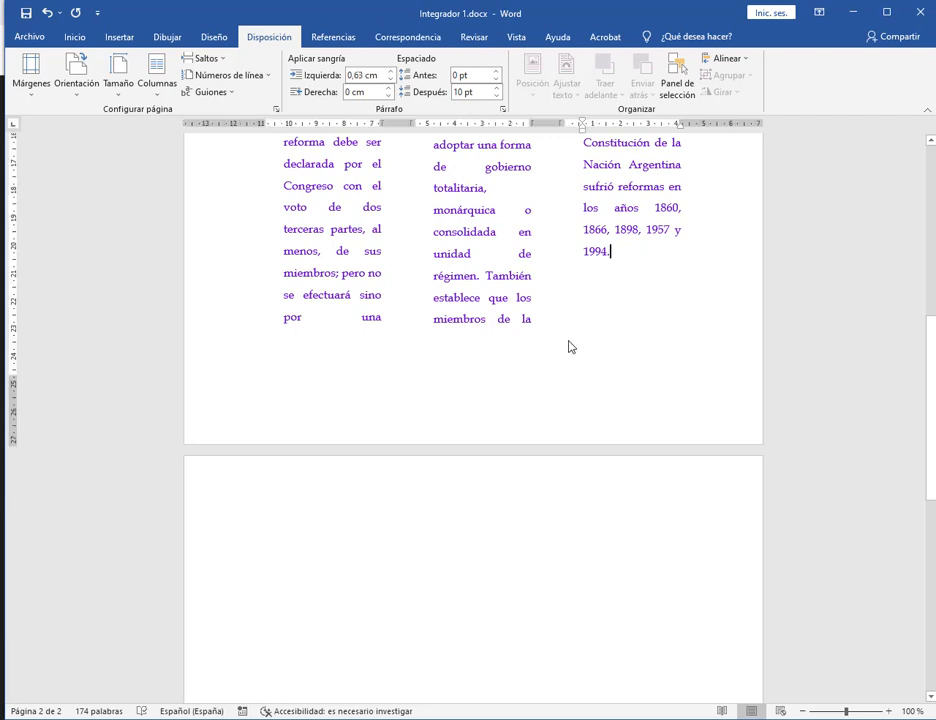
left_click(283, 528)
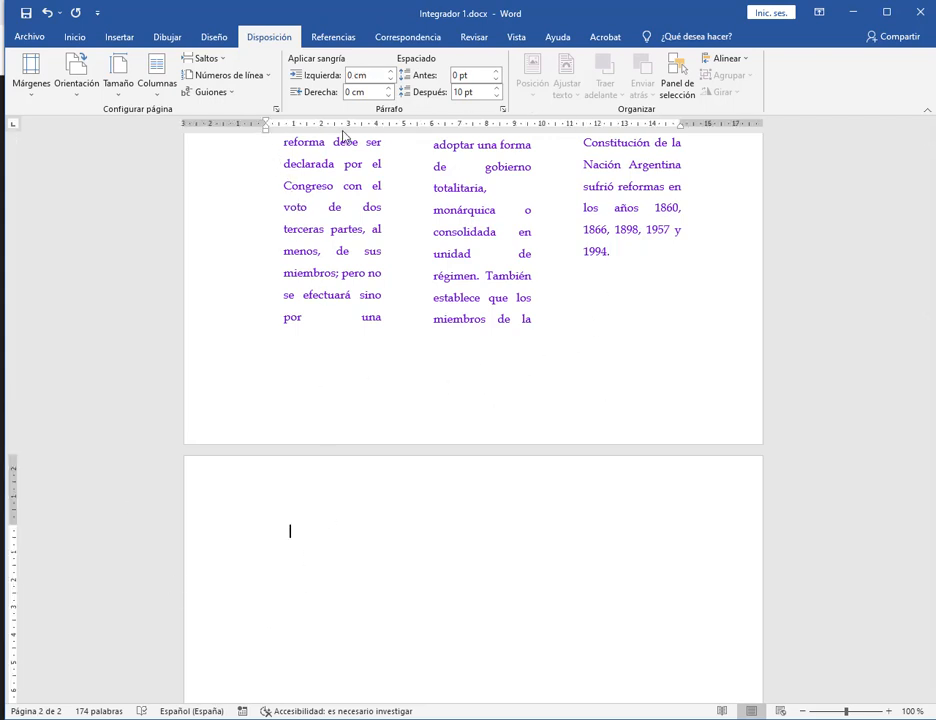
left_click(885, 12)
left_click(893, 15)
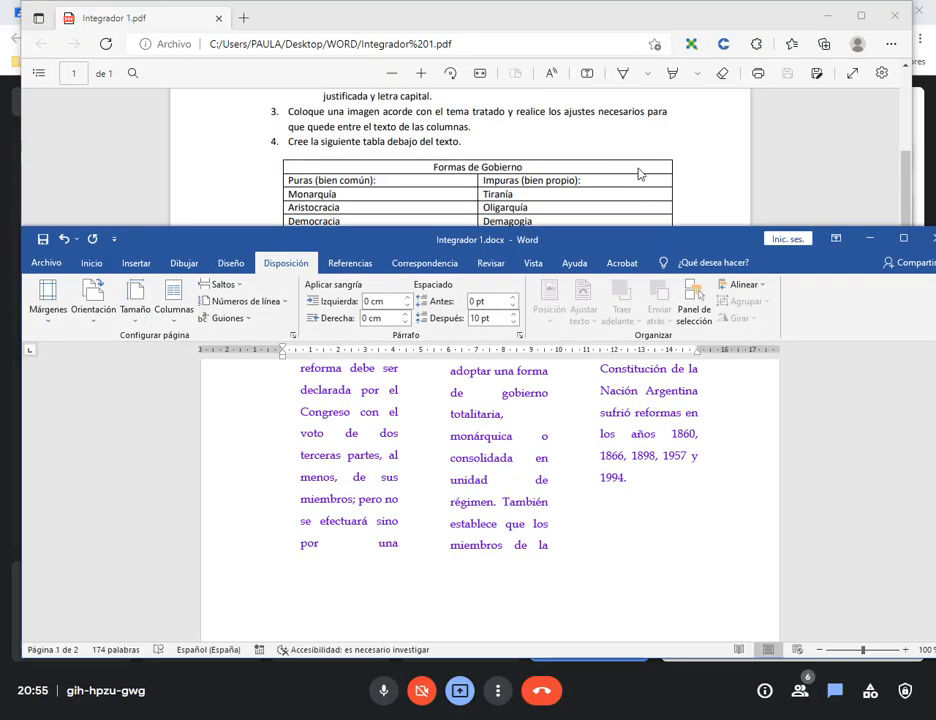
scroll(637, 171, "down", 1)
left_click(330, 597)
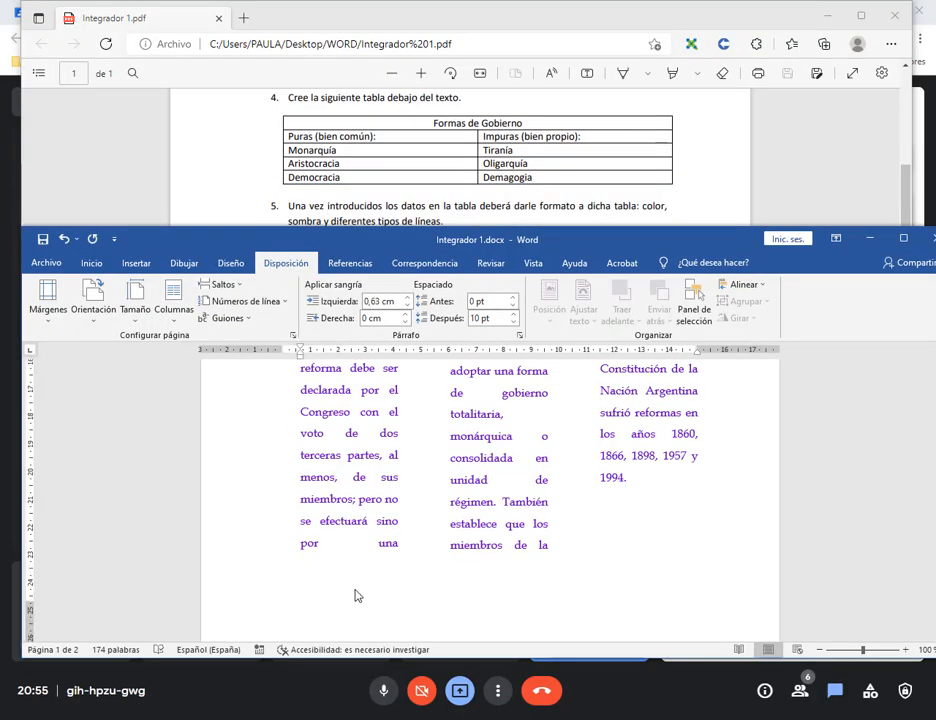
scroll(357, 578, "down", 5)
left_click(324, 474)
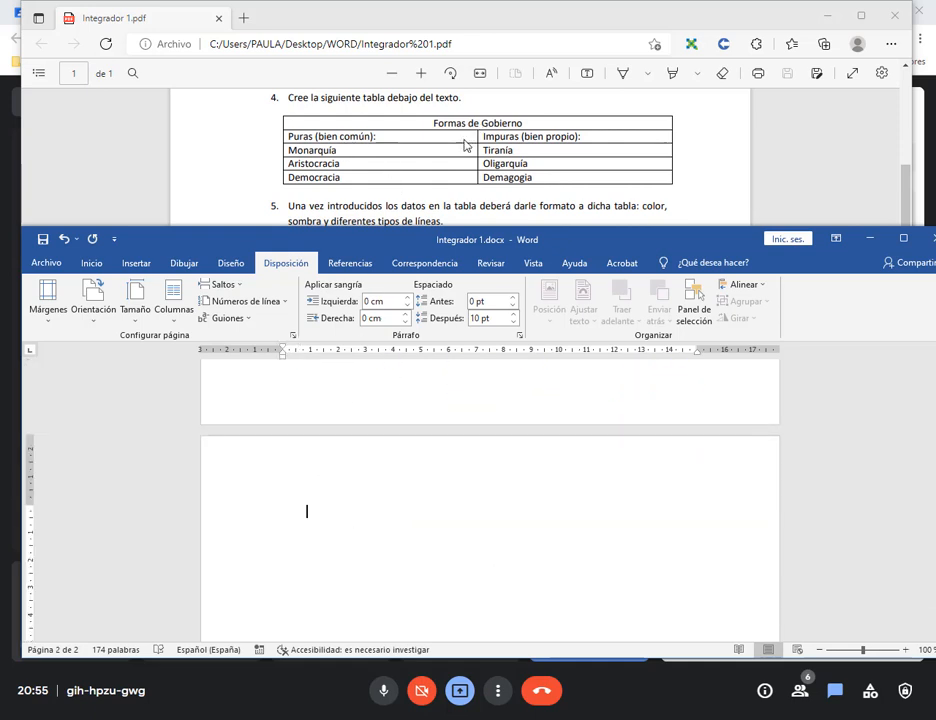
Insert a 2×5 table on page 2 and merge its top row into a single cell.
left_click(131, 266)
left_click(85, 300)
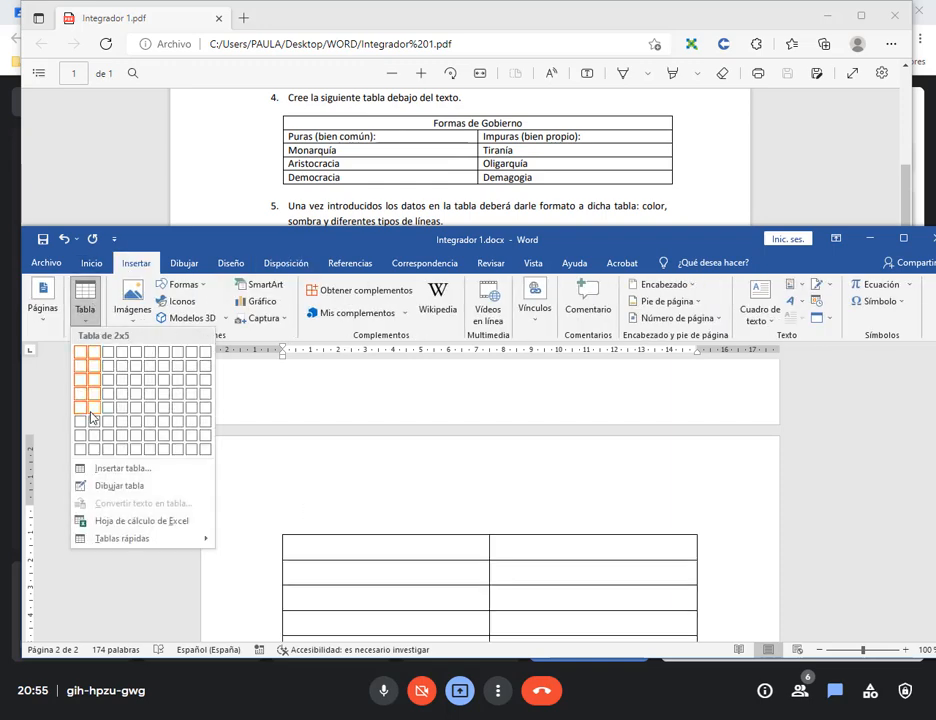
left_click(91, 417)
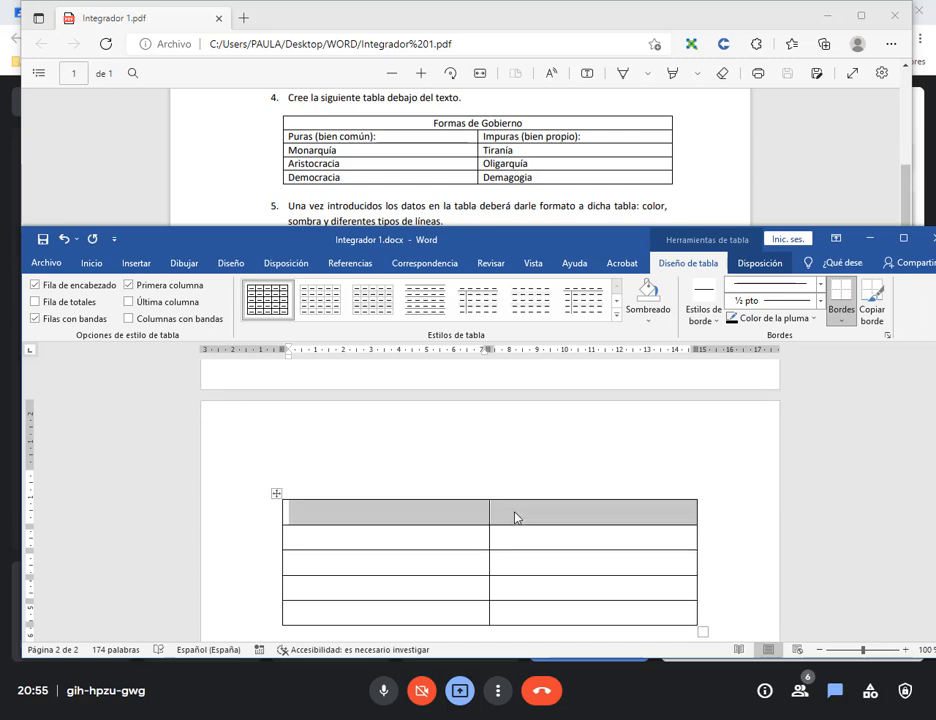
right_click(516, 517)
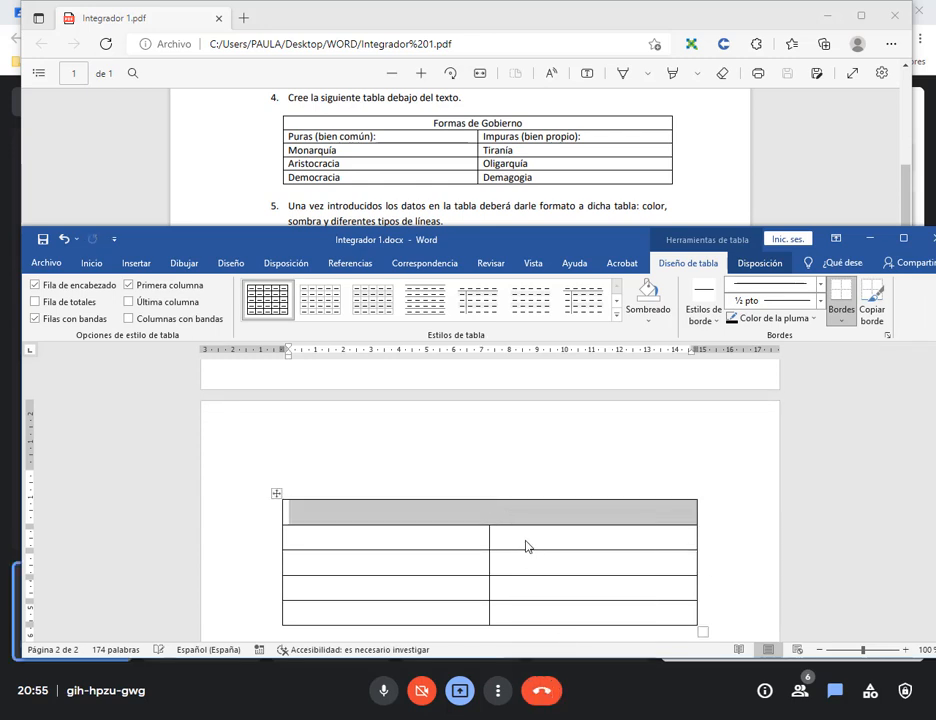
left_click(525, 522)
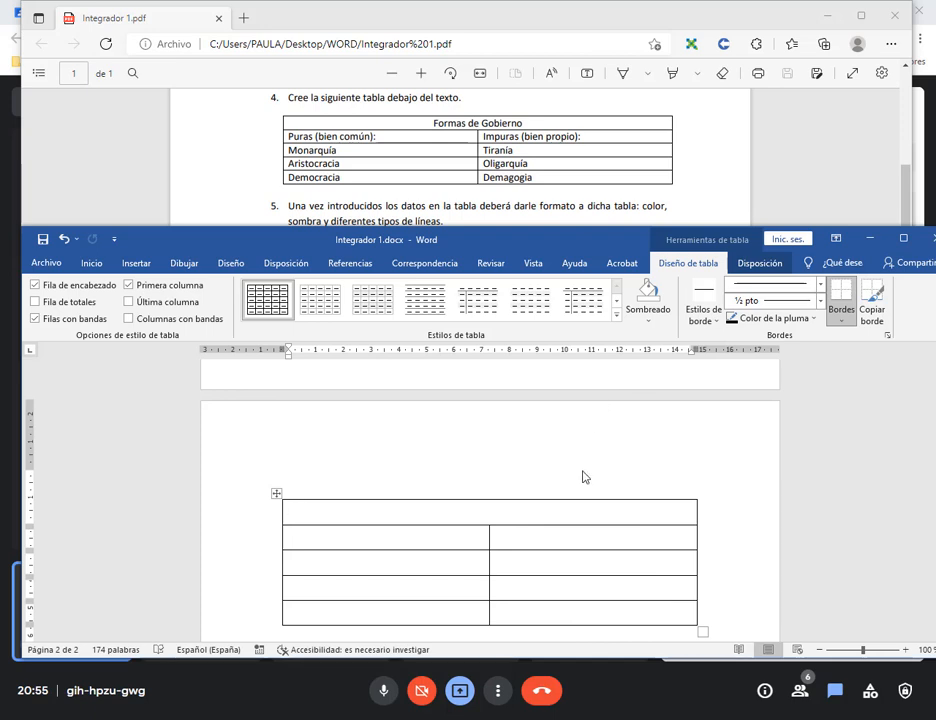
scroll(583, 476, "up", 3)
Put the caret above the page-2 table and drag Word's window down to reveal PDF item 6.
left_click(623, 432)
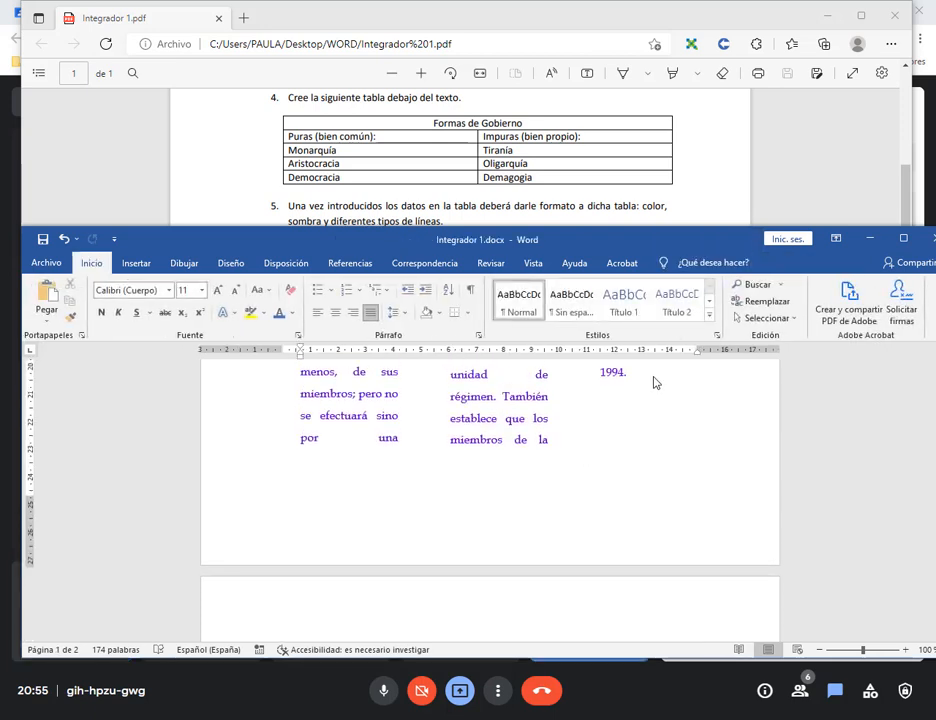
left_click(654, 380)
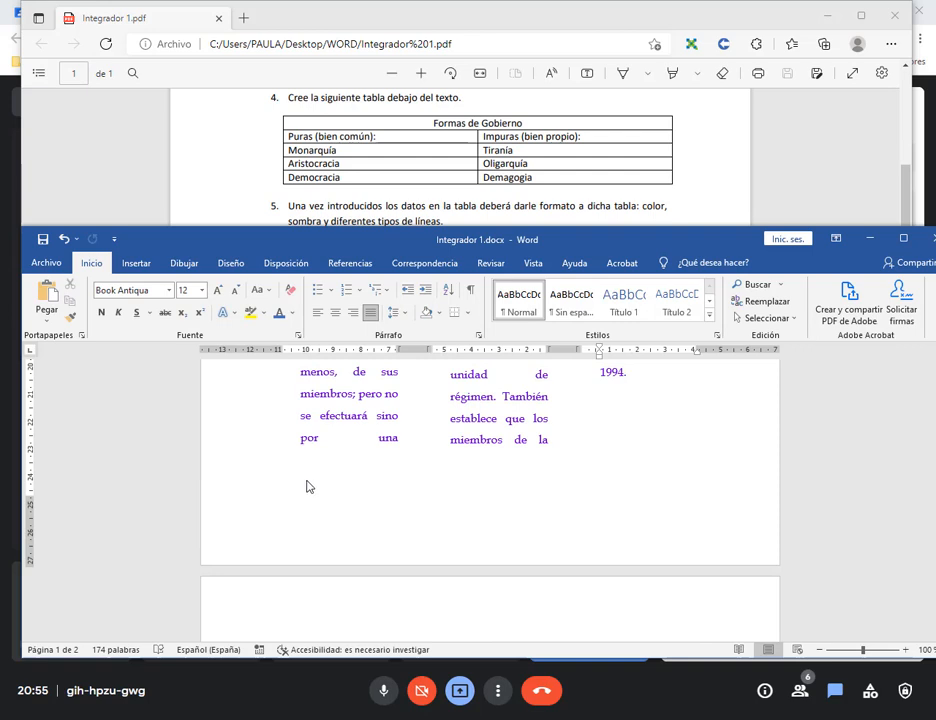
mouse_move(291, 459)
left_mouse_down()
mouse_move(661, 504)
mouse_move(742, 481)
mouse_move(732, 486)
left_mouse_up()
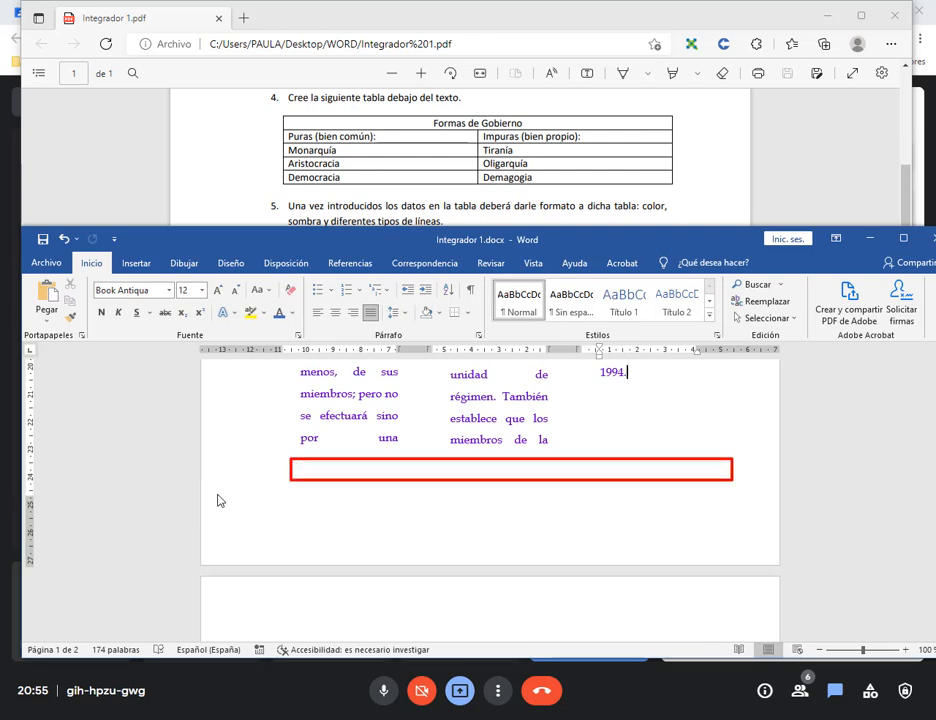
mouse_move(201, 500)
left_mouse_down()
mouse_move(831, 564)
mouse_move(781, 570)
left_mouse_up()
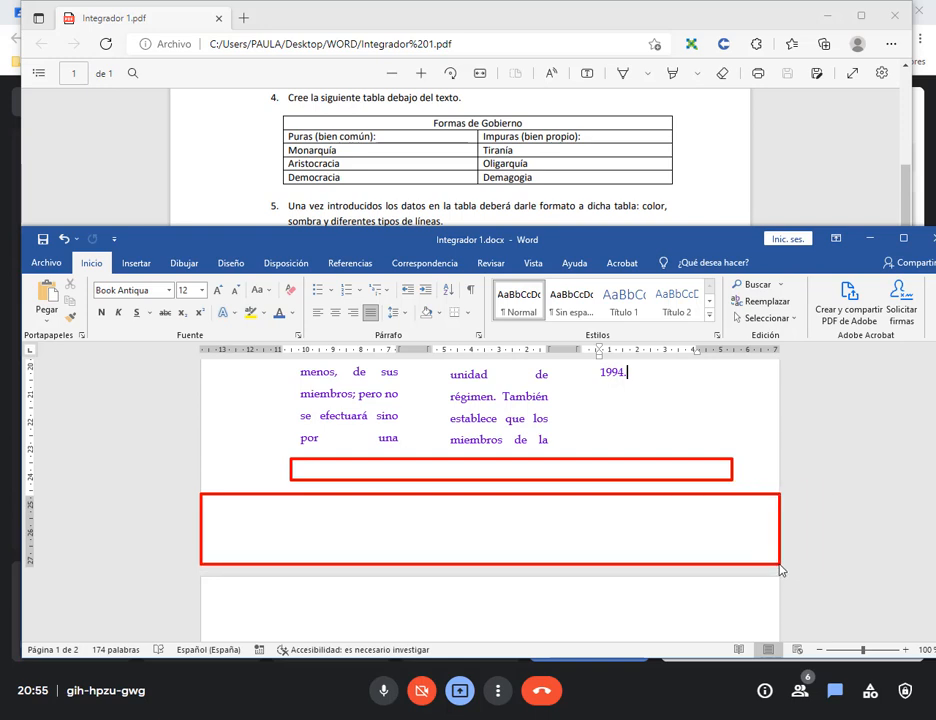
key("Escape")
scroll(664, 539, "down", 2)
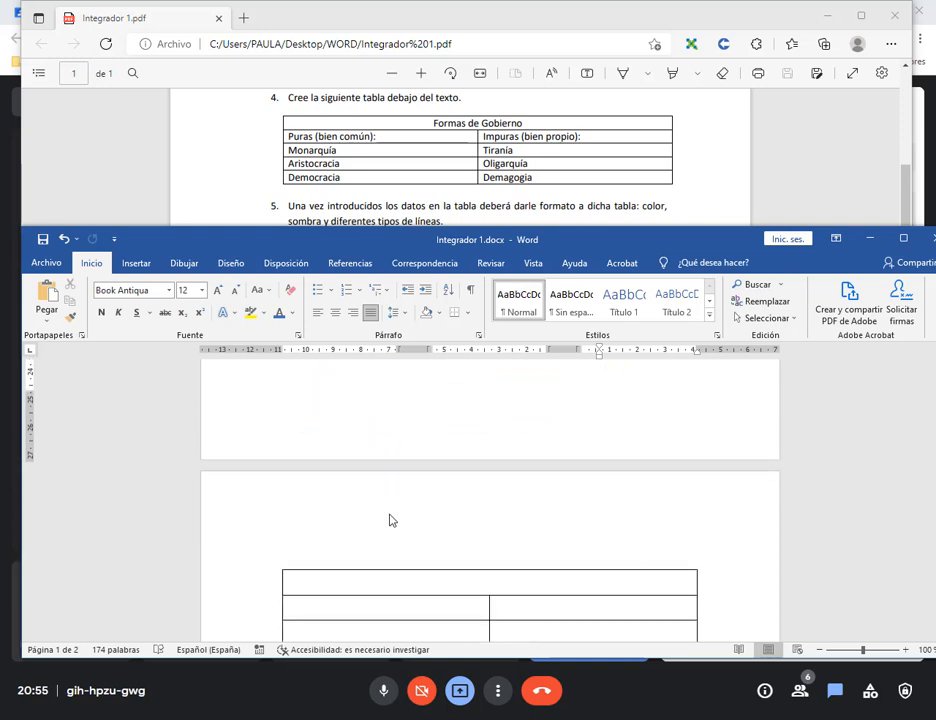
left_click(362, 517)
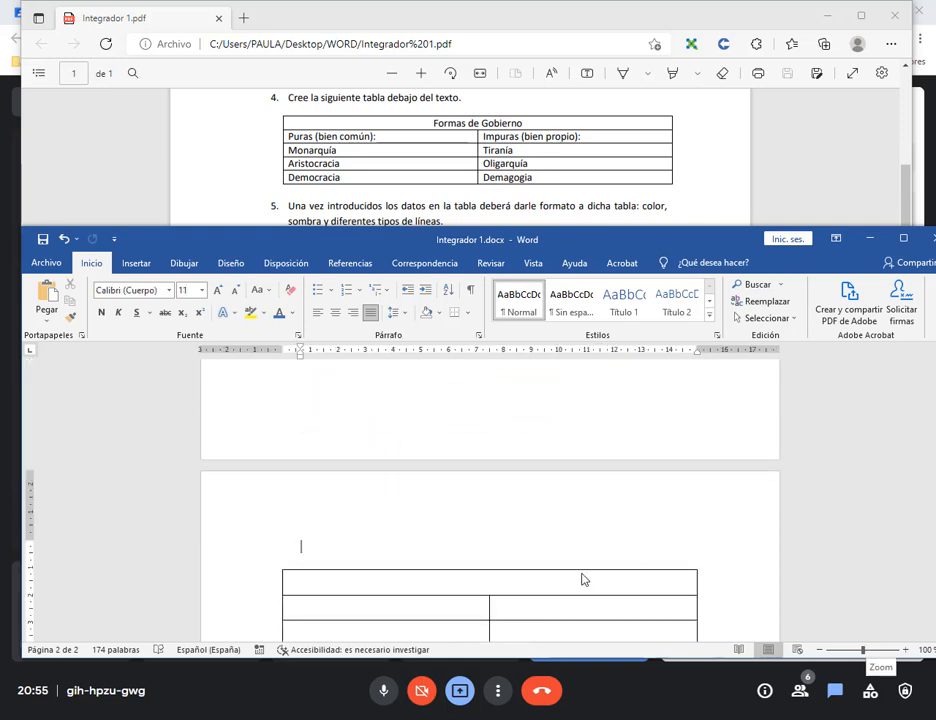
scroll(687, 524, "up", 1)
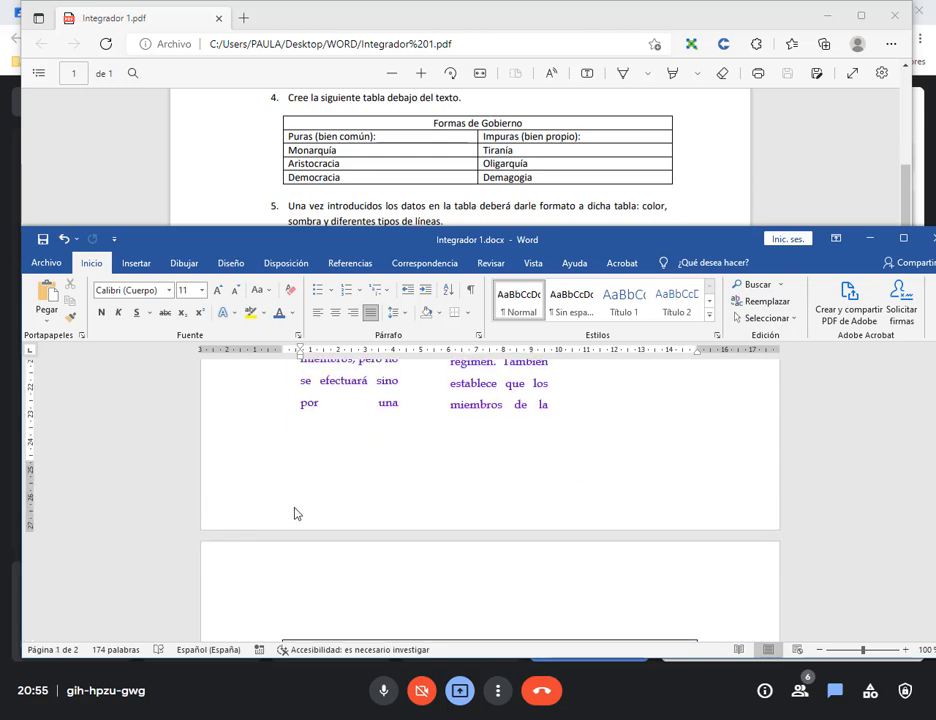
left_click(310, 594)
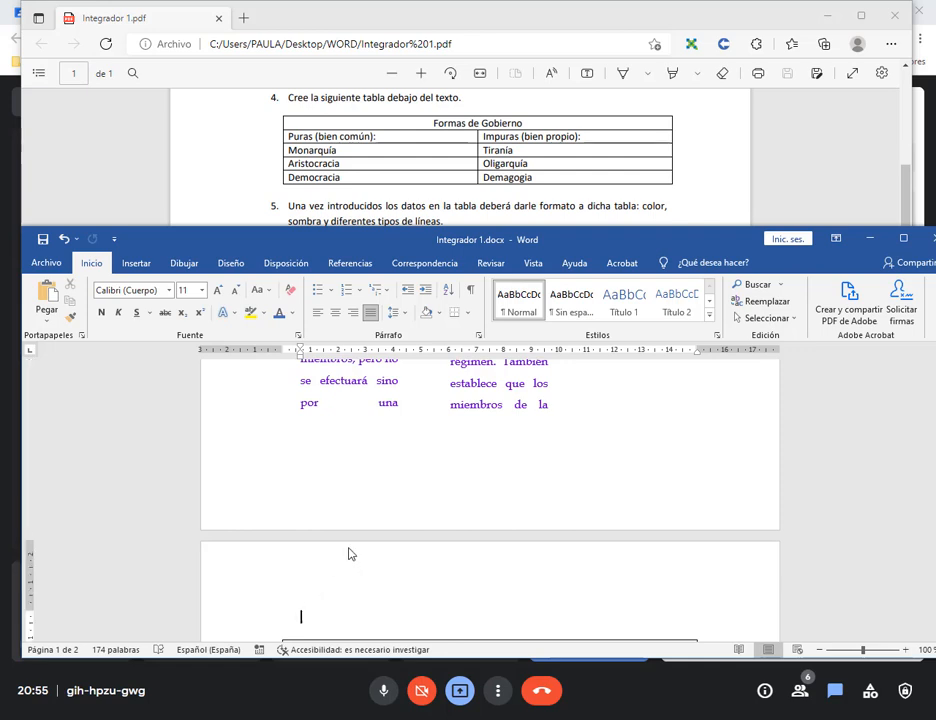
scroll(393, 548, "down", 2)
scroll(679, 549, "down", 3)
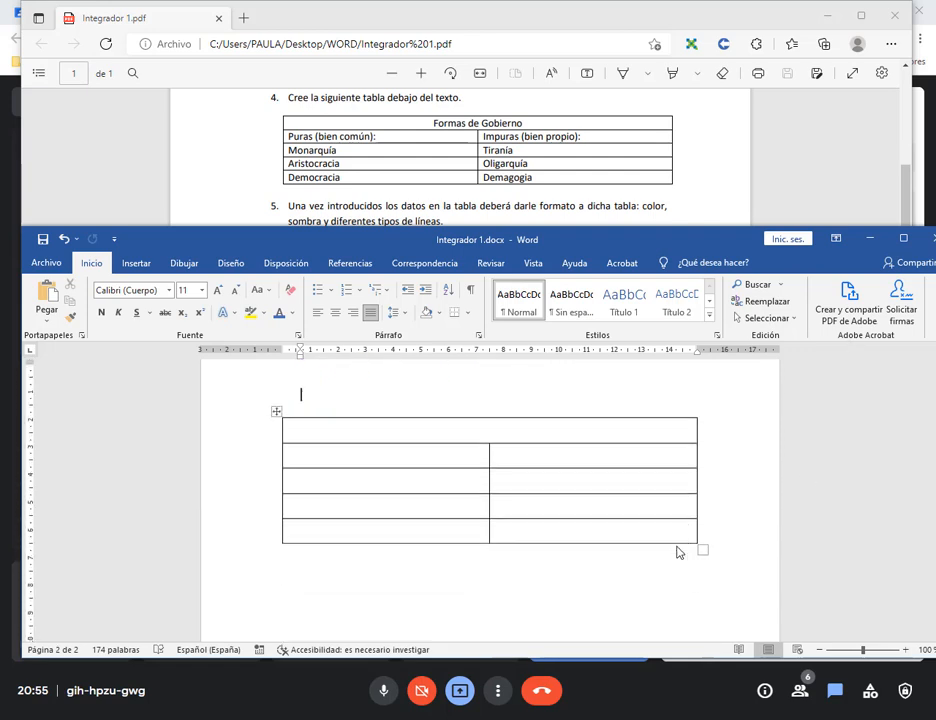
scroll(587, 522, "up", 1)
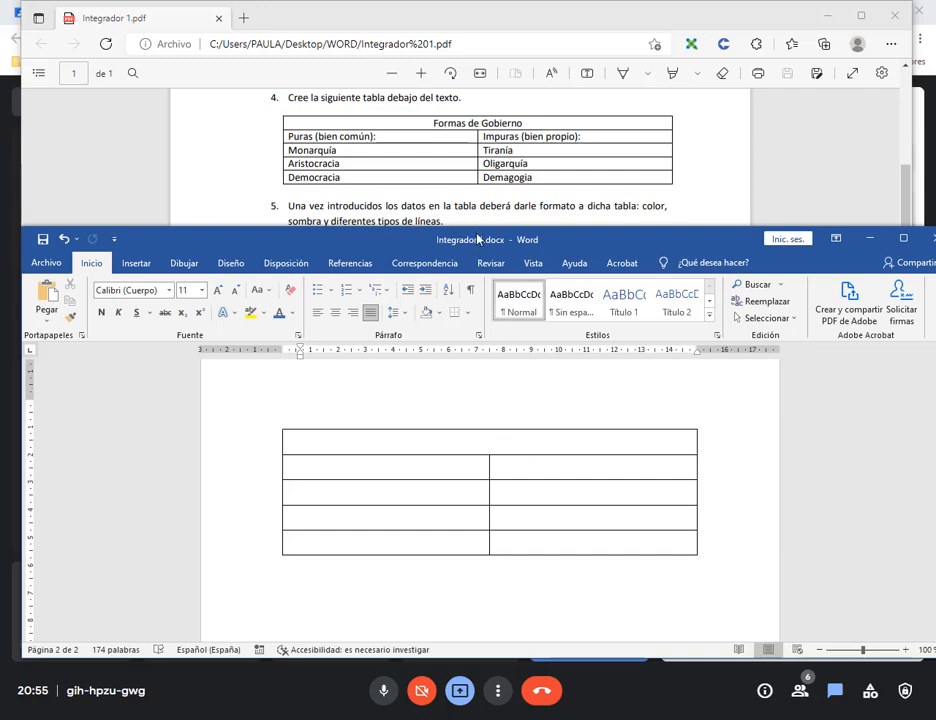
left_click_drag(477, 235, 478, 284)
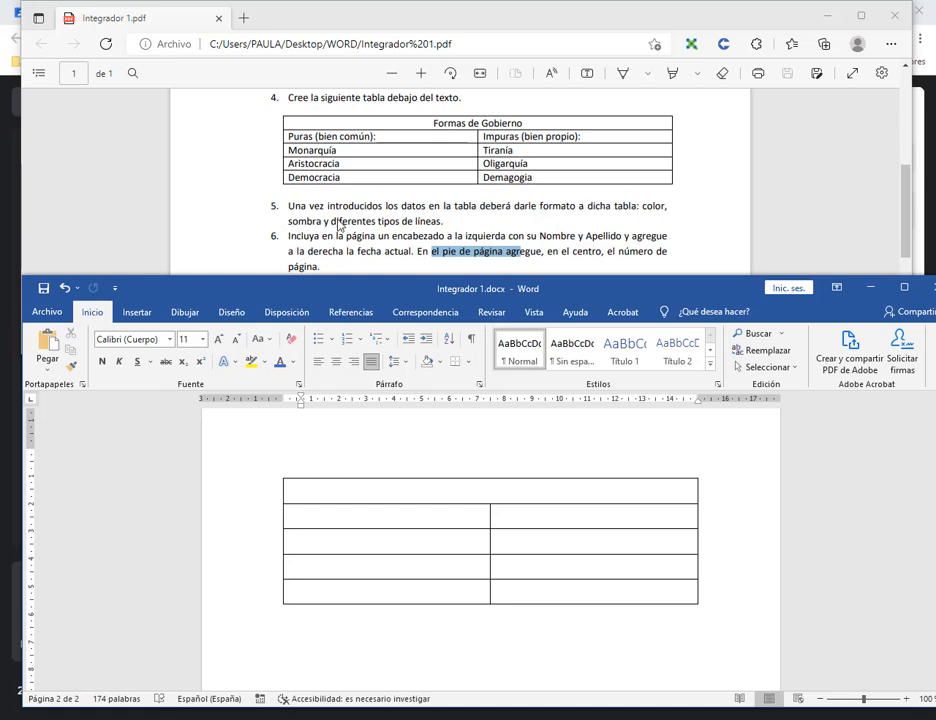
Maximize Word, select the whole table and bring up Bordes y sombreado.
left_click(903, 287)
left_click(257, 197)
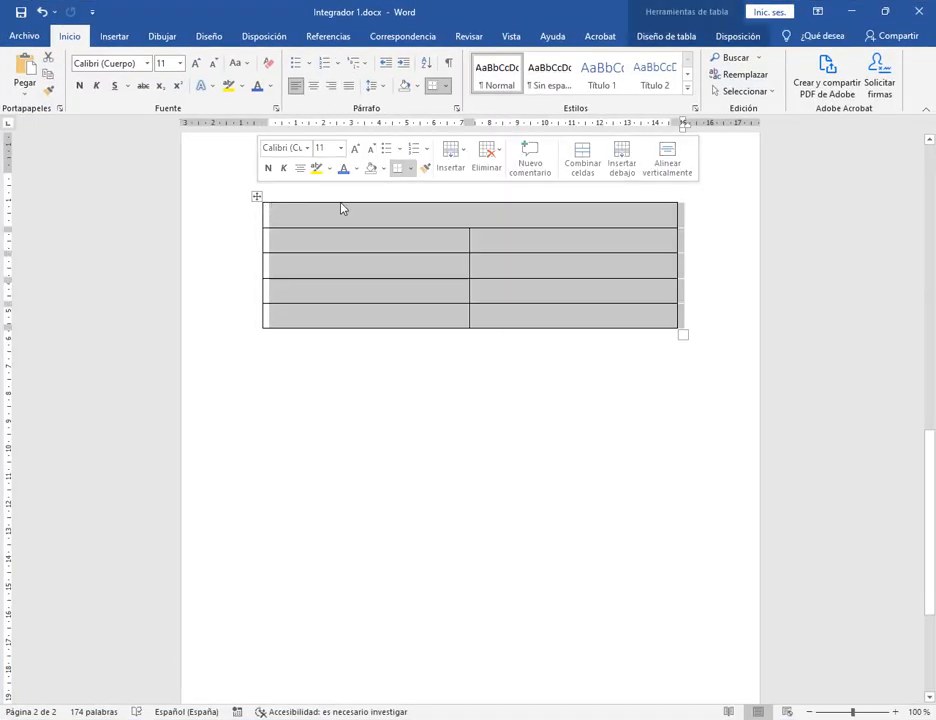
left_click(445, 86)
left_click(466, 373)
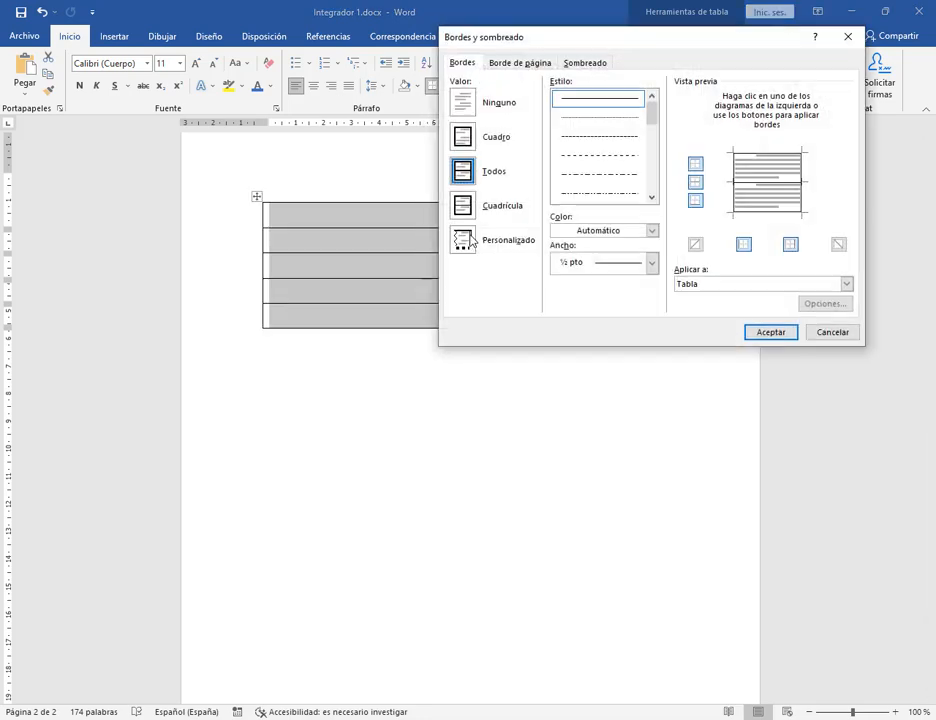
left_click_drag(553, 63, 687, 71)
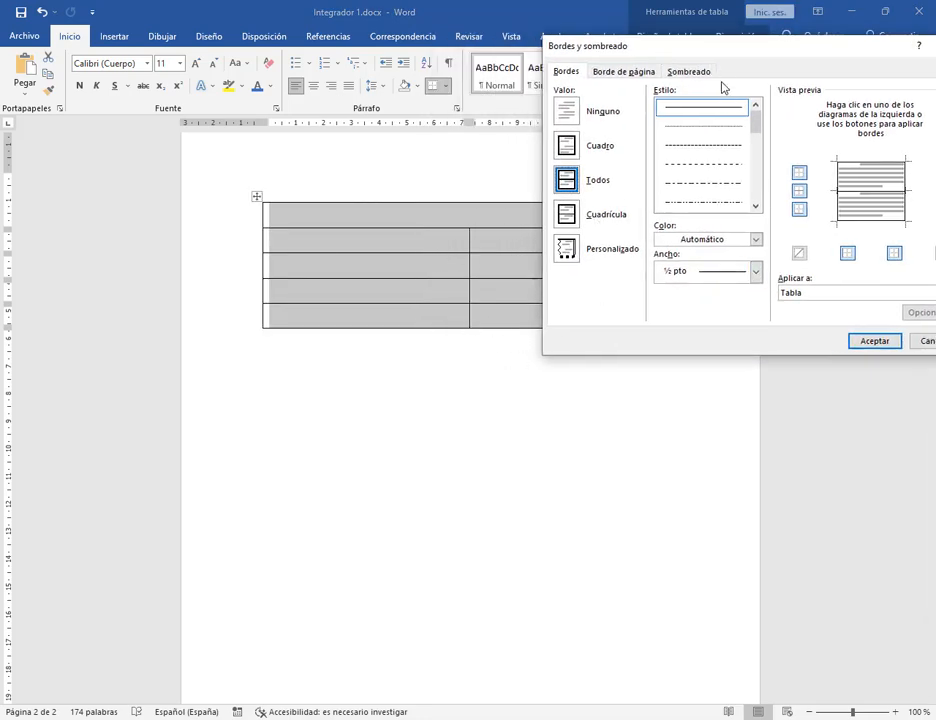
left_click_drag(742, 55, 693, 36)
Apply a double-line Cuadrícula border in Personalizado mode to the whole table.
left_click(553, 200)
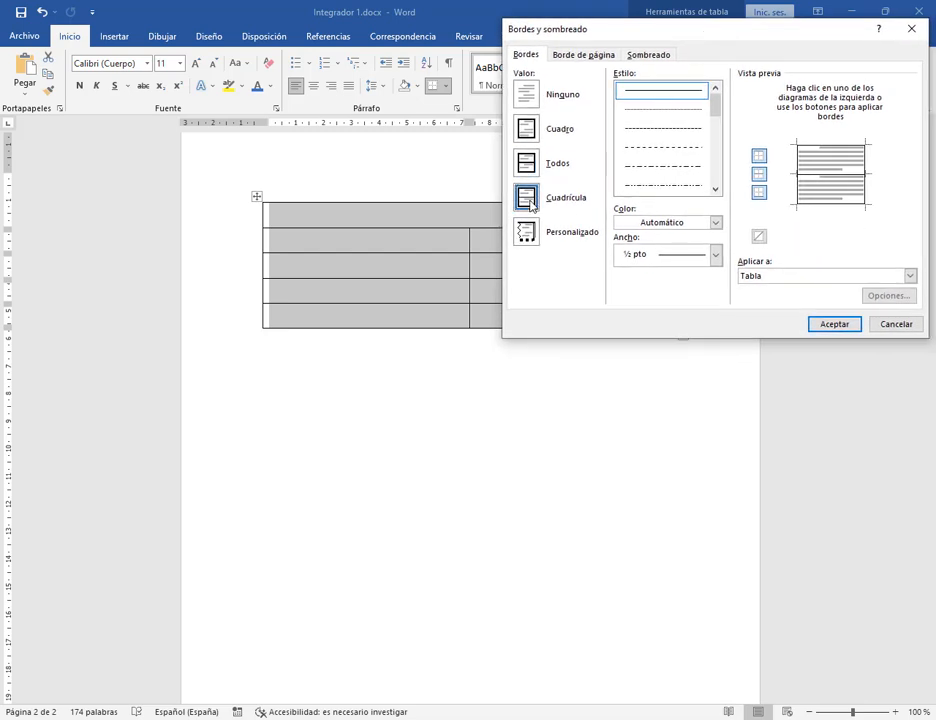
left_click(715, 188)
left_click(715, 188)
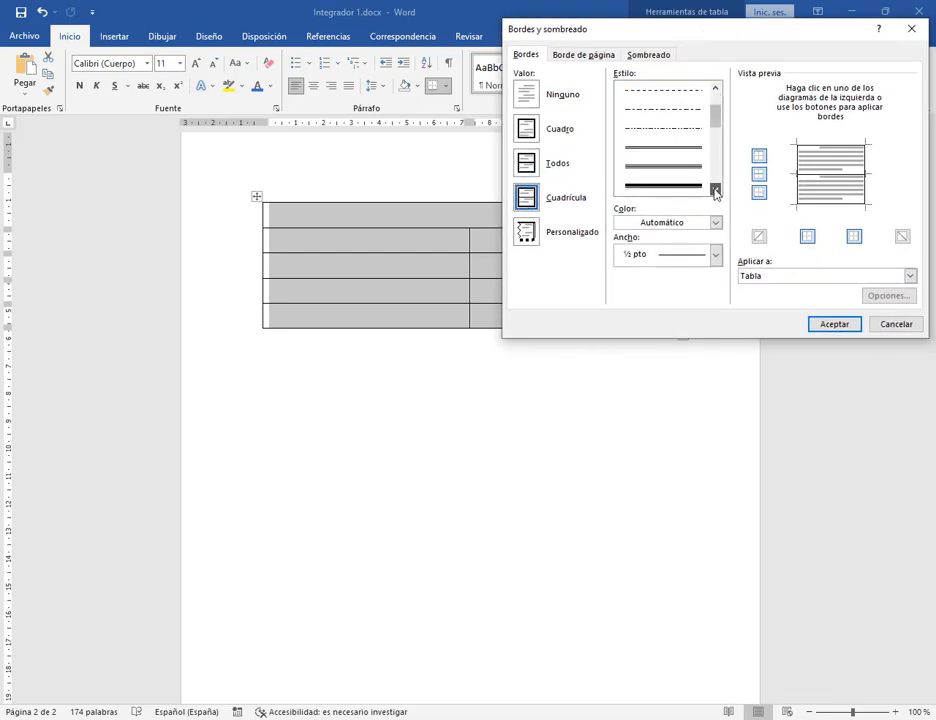
left_click(715, 188)
left_click(684, 139)
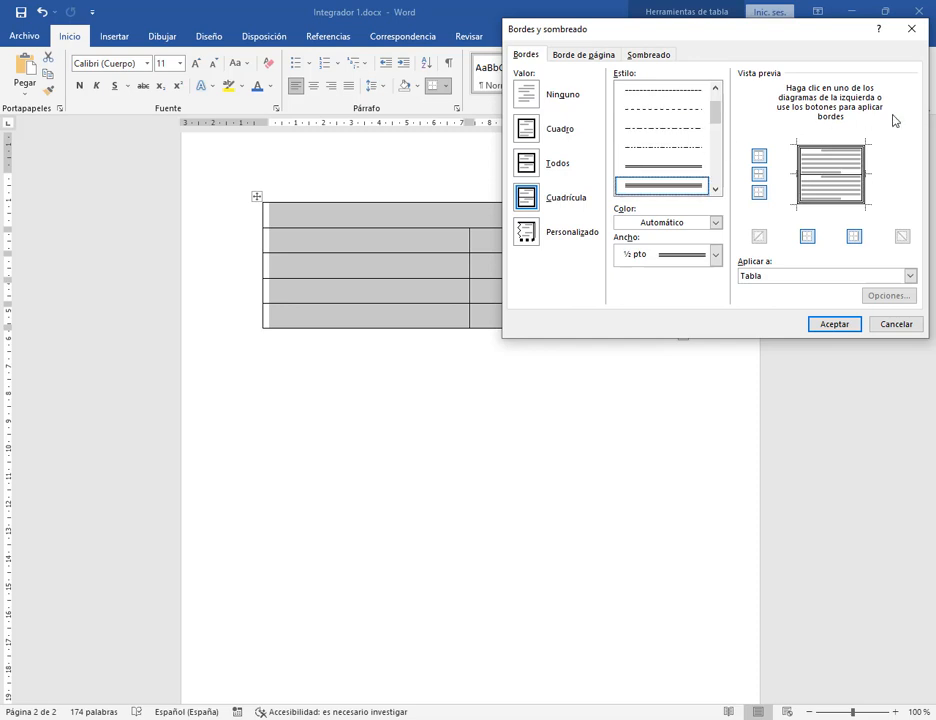
left_click(526, 233)
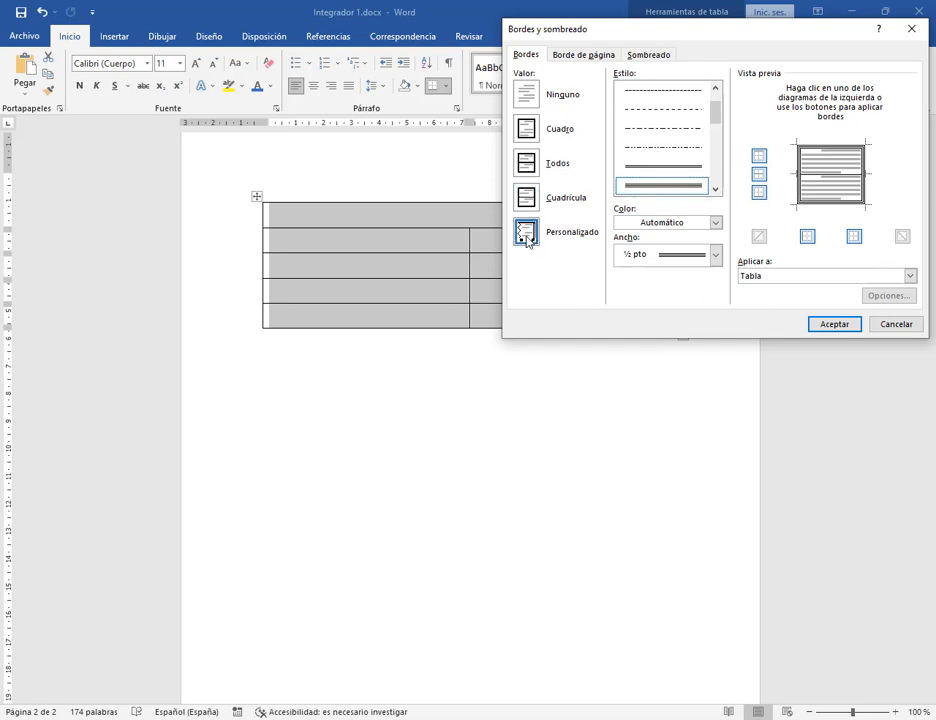
left_click(693, 165)
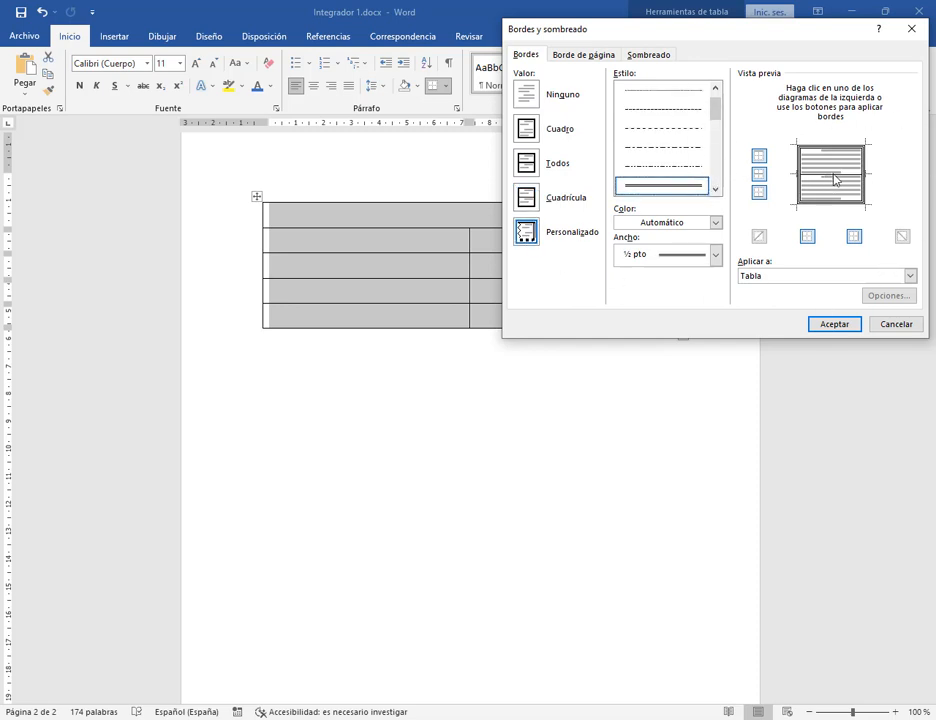
left_click(834, 324)
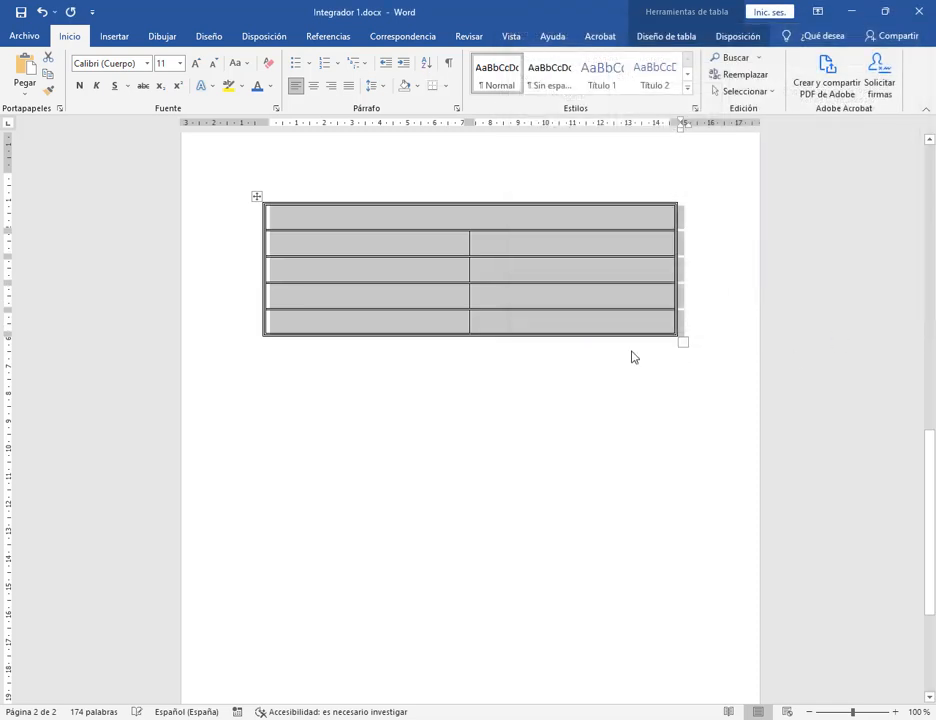
Select every table cell and reopen Bordes y sombreado from the Inicio borders list.
left_click(535, 267)
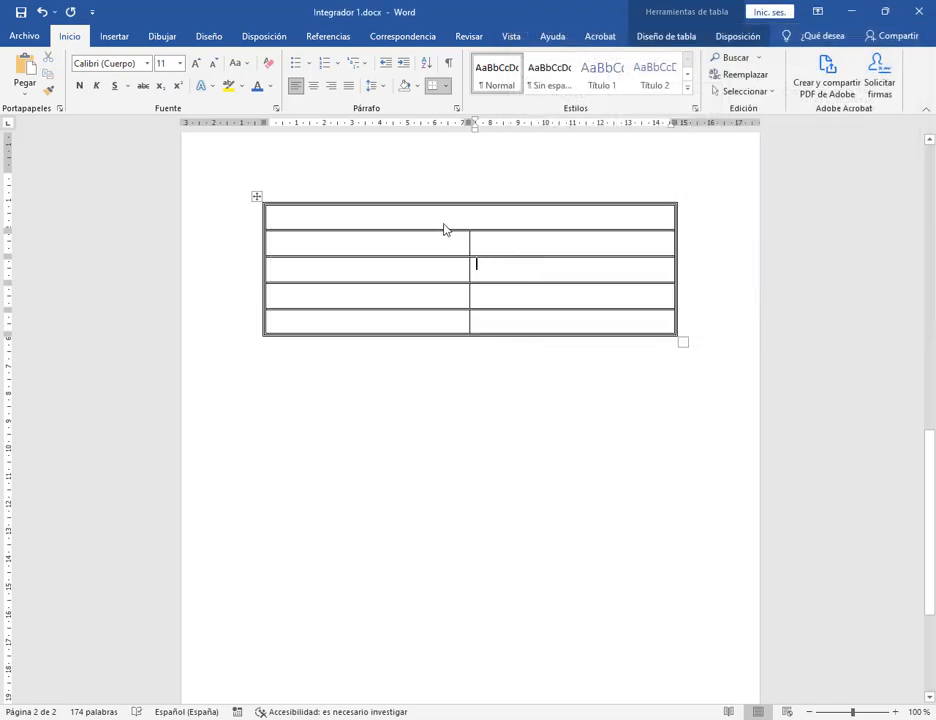
left_click_drag(448, 230, 505, 322)
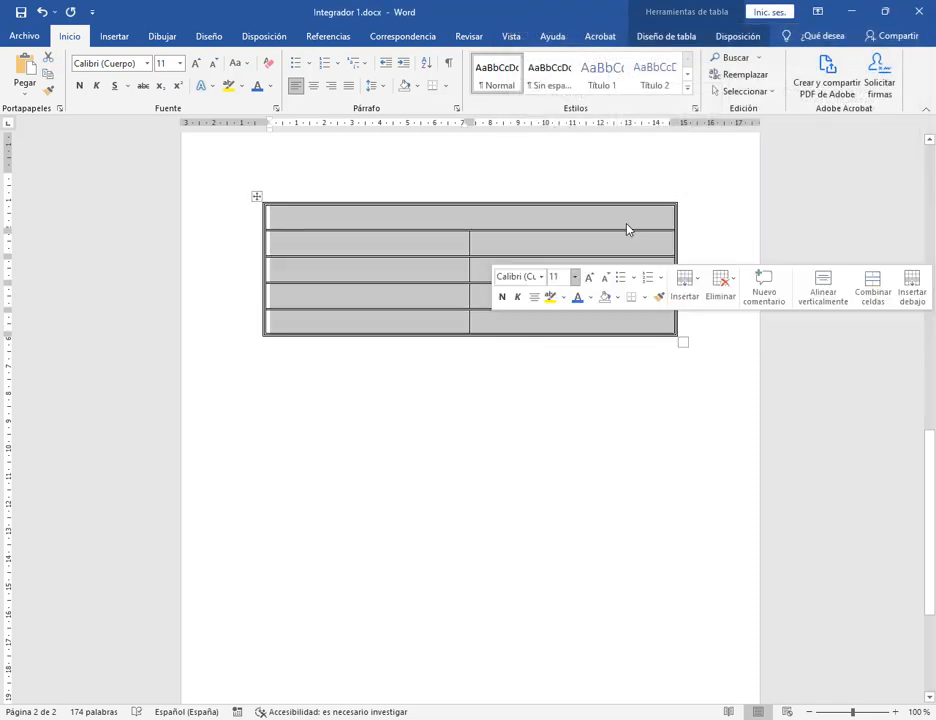
left_click(444, 91)
left_click(490, 373)
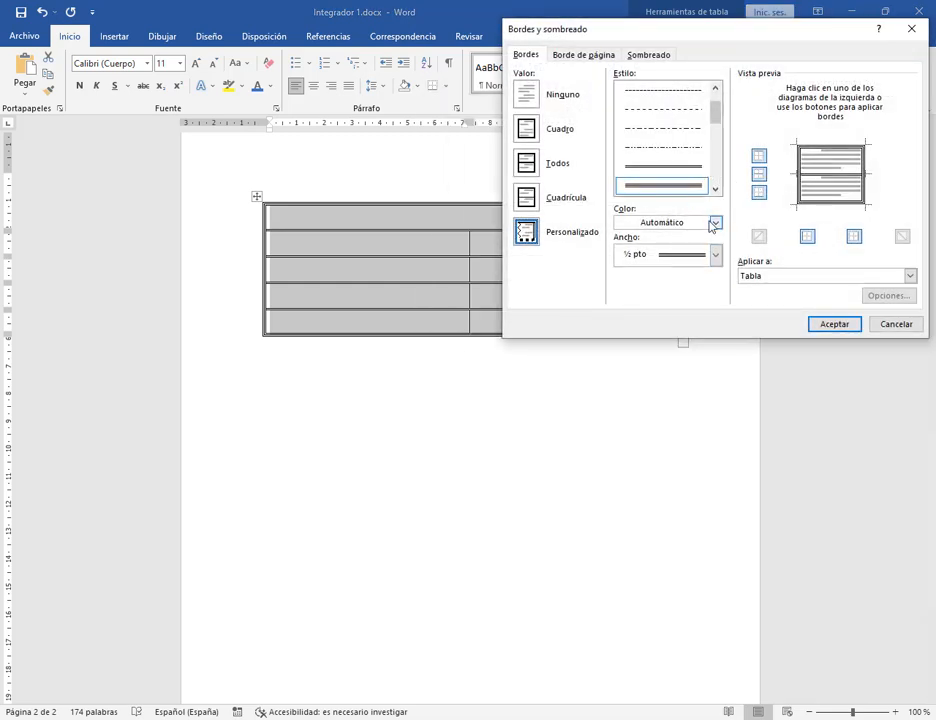
Set the border colour to orange with a Cuadrícula grid, then switch to Personalizado.
left_click(715, 222)
left_click(684, 272)
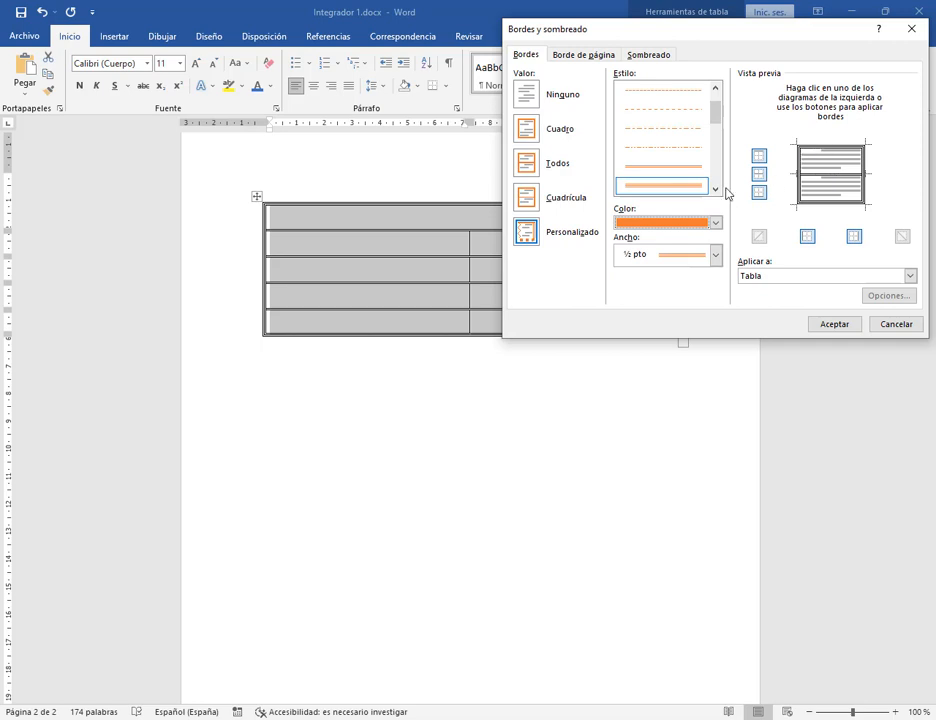
left_click(547, 205)
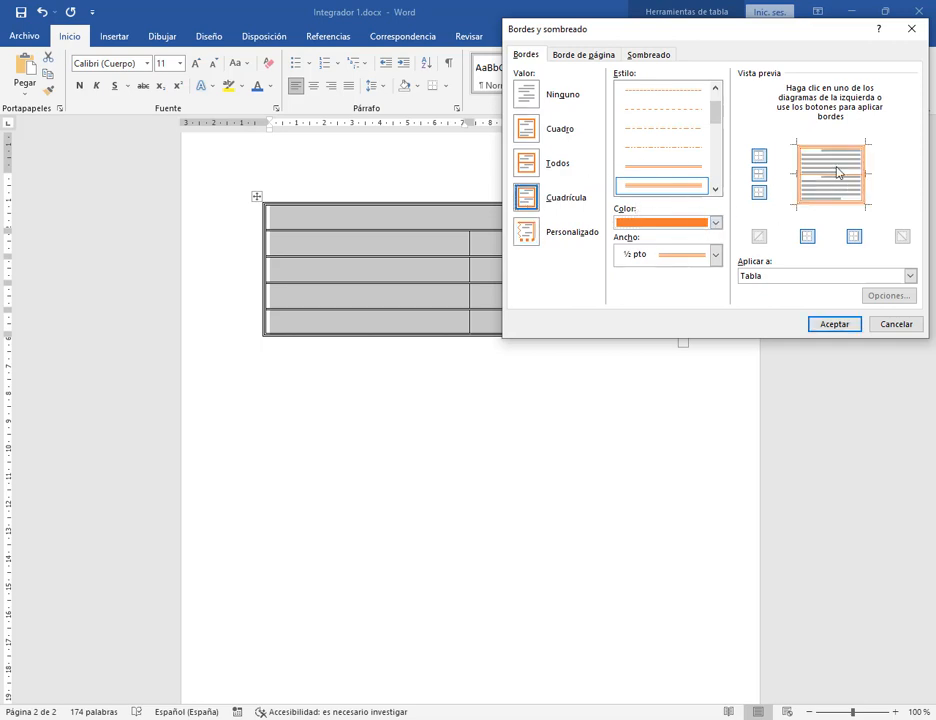
scroll(703, 145, "down", 2)
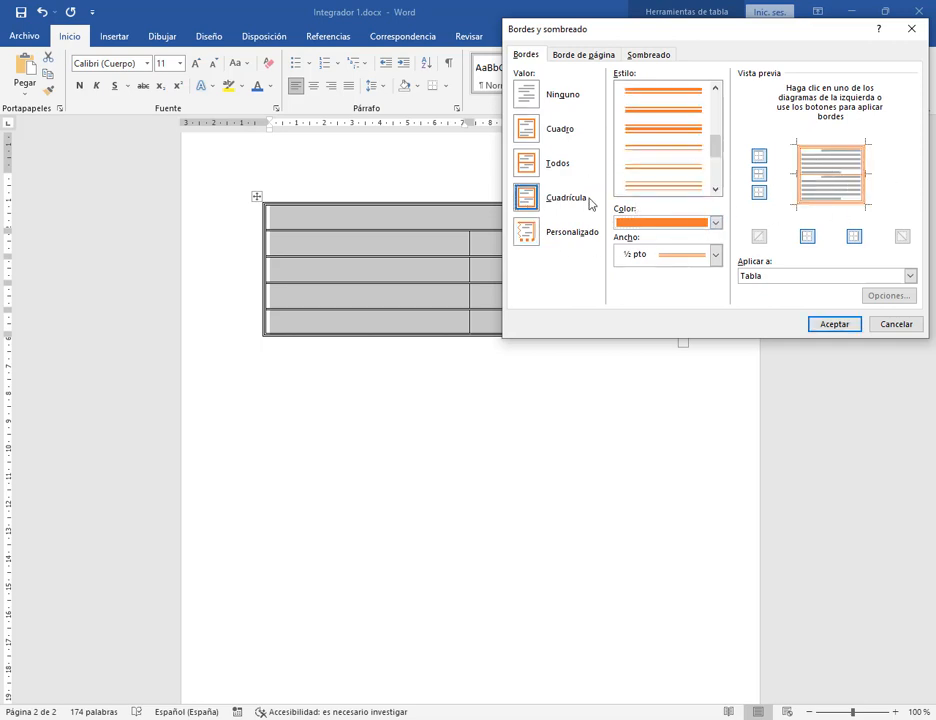
left_click(530, 236)
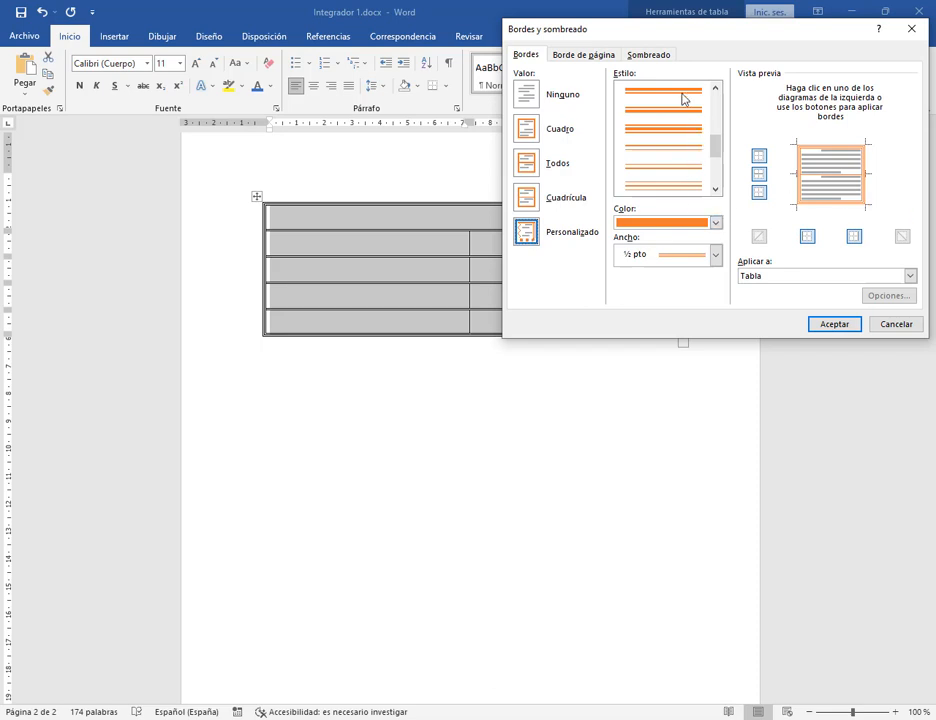
scroll(692, 103, "up", 1)
scroll(716, 131, "down", 2)
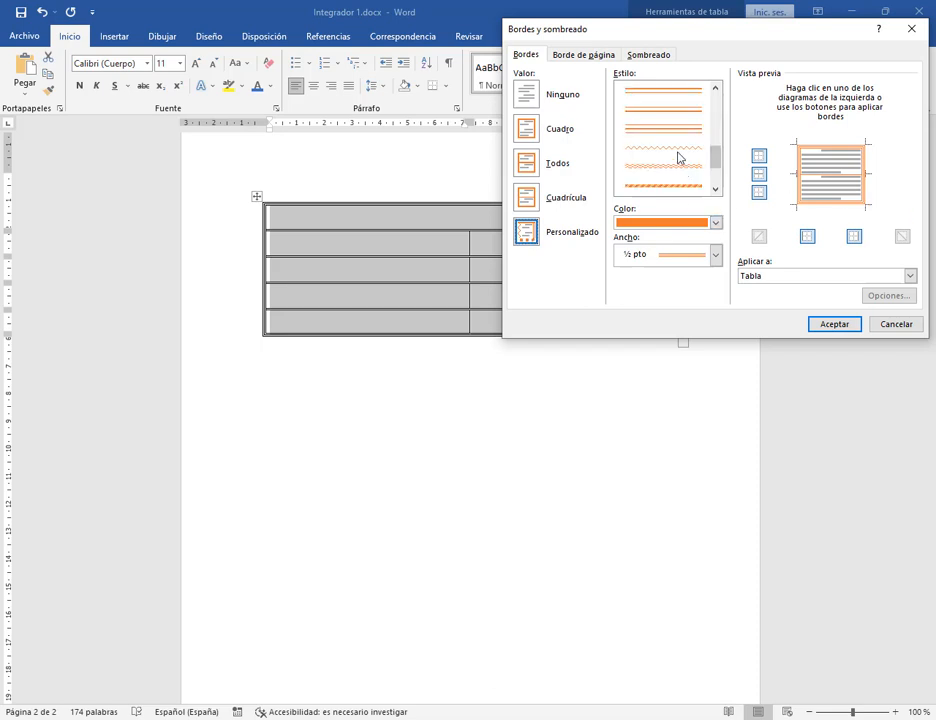
Add a double wavy line style as the inside horizontal border between rows.
left_click(679, 154)
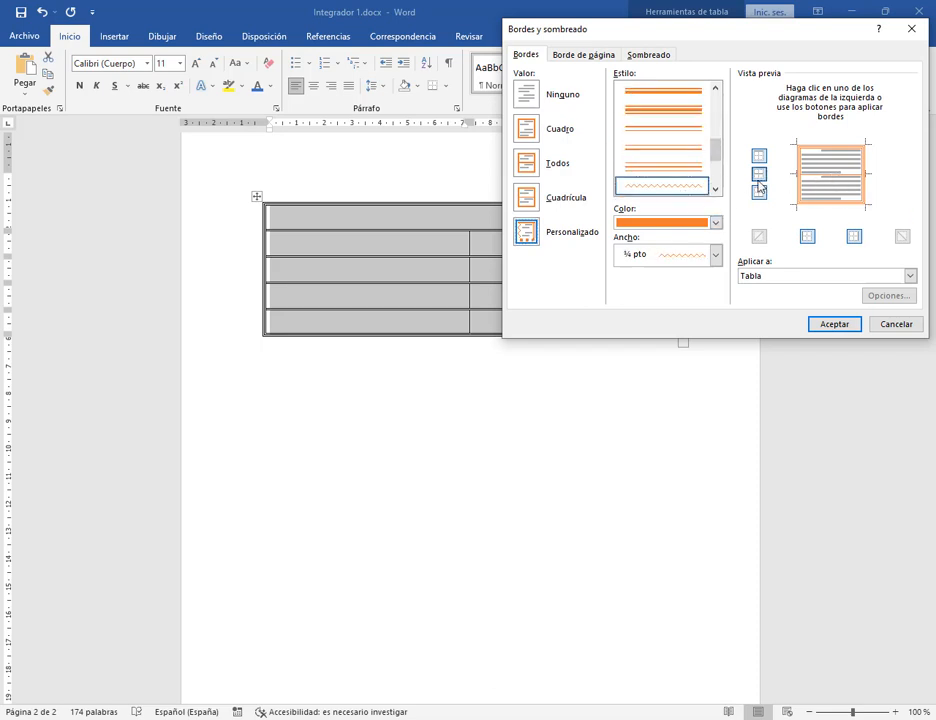
left_click(830, 178)
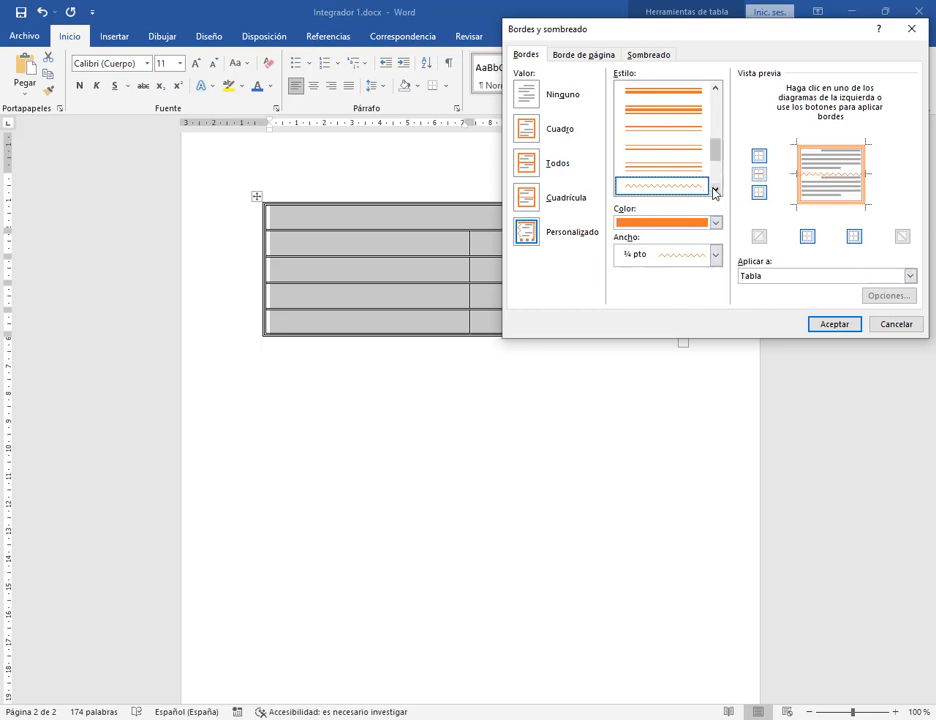
left_click(715, 188)
left_click(680, 186)
left_click(812, 180)
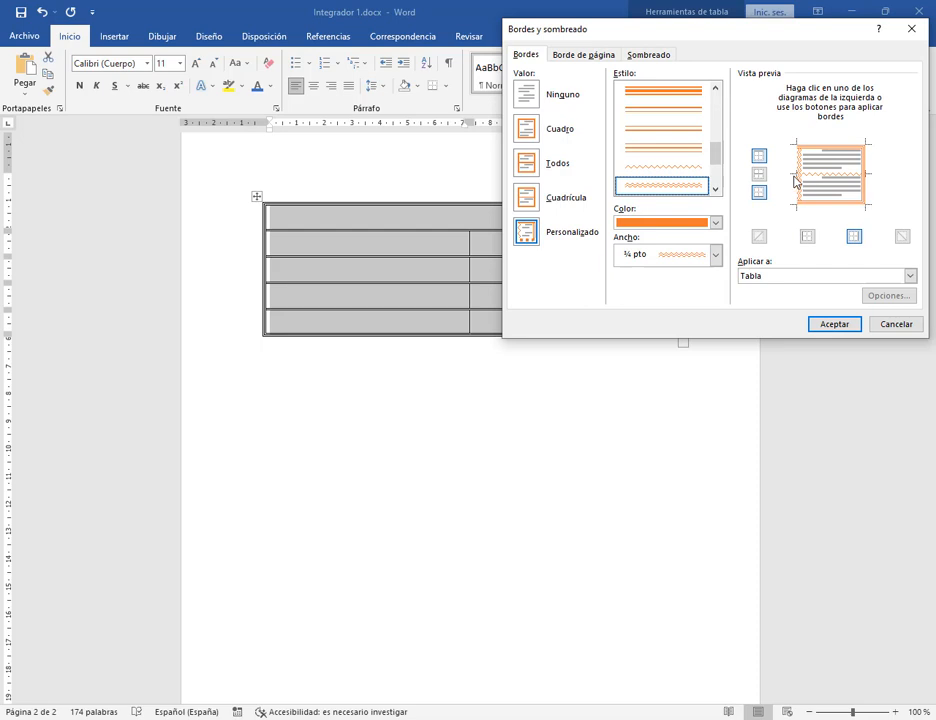
left_click(828, 181)
scroll(671, 138, "up", 5)
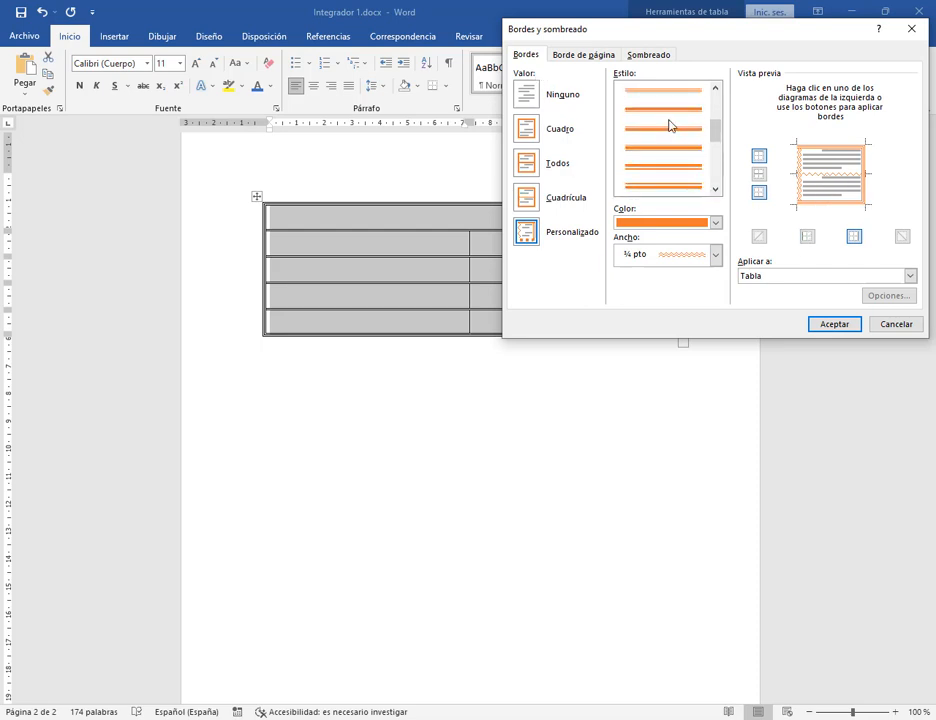
left_click(527, 198)
left_click(532, 248)
scroll(679, 177, "down", 6)
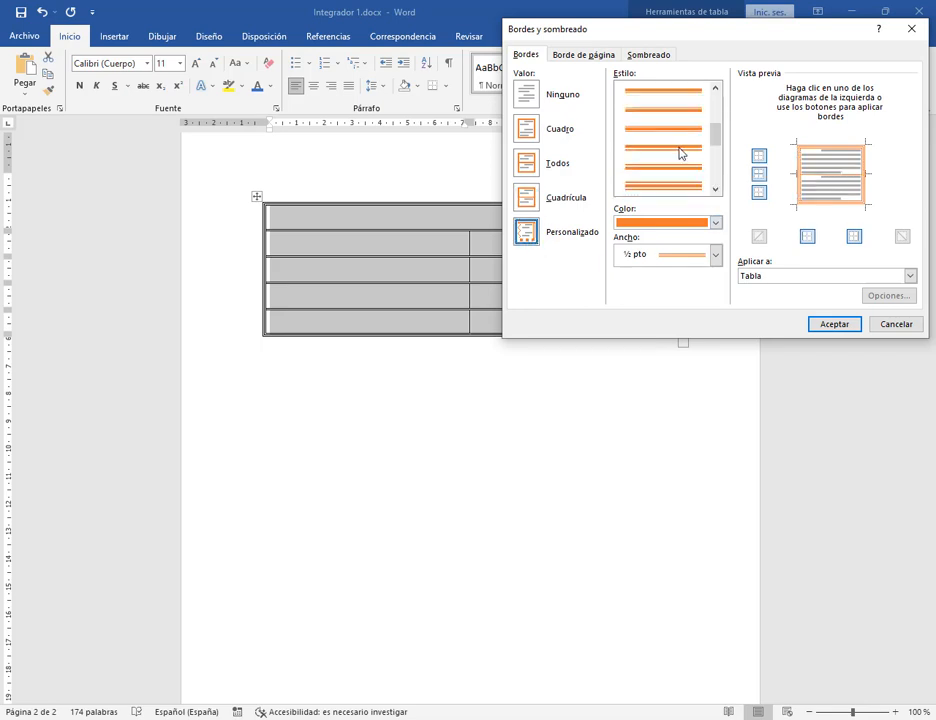
left_click(672, 148)
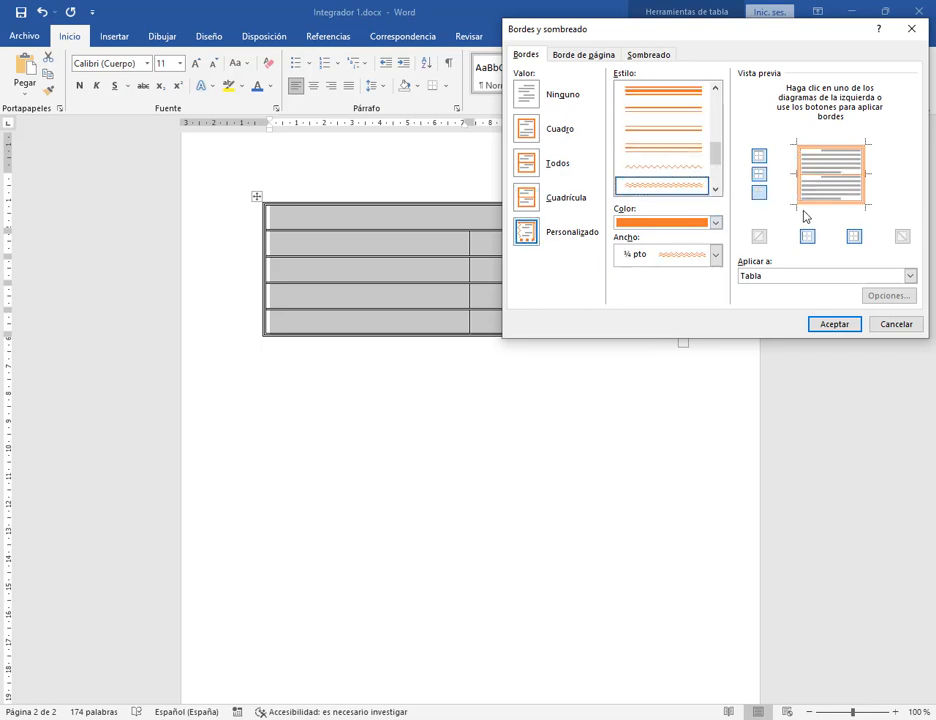
left_click(759, 174)
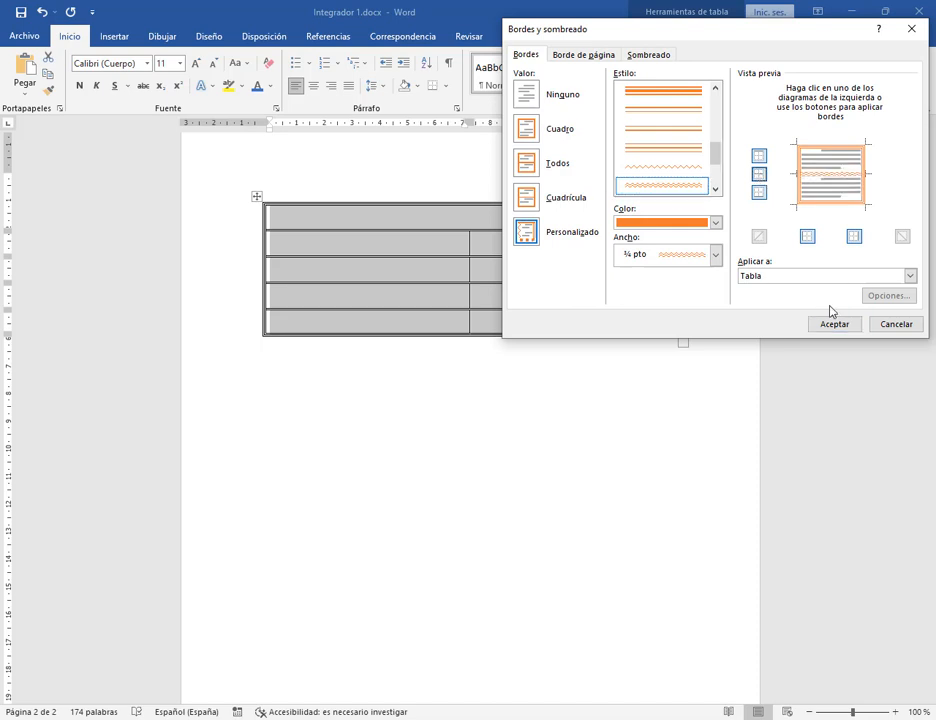
Recolour the wavy row dividers blue and apply the orange and blue borders.
left_click(715, 222)
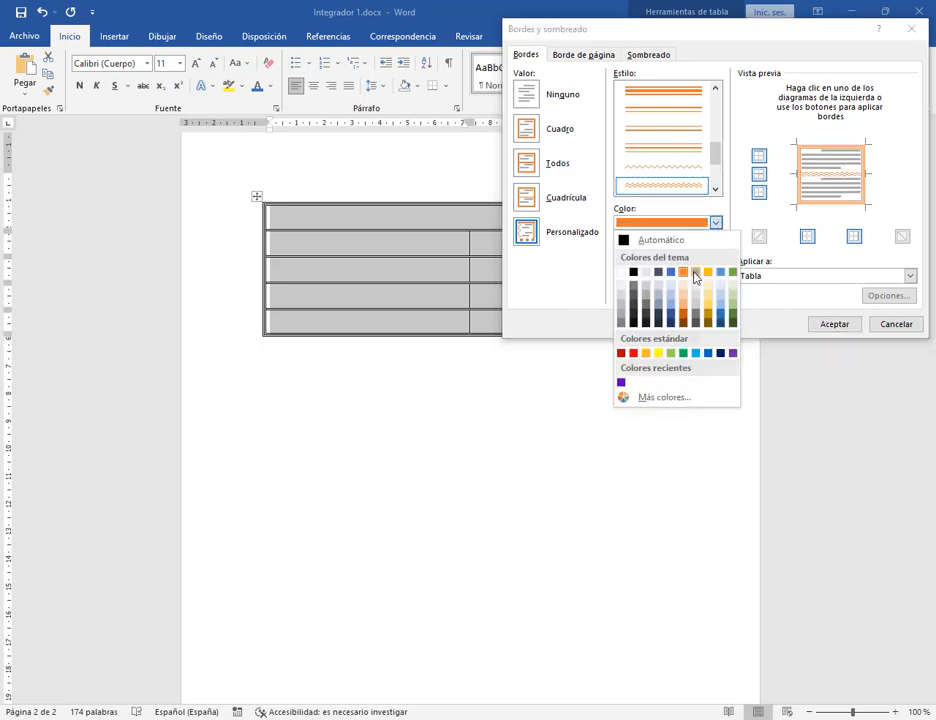
left_click(671, 272)
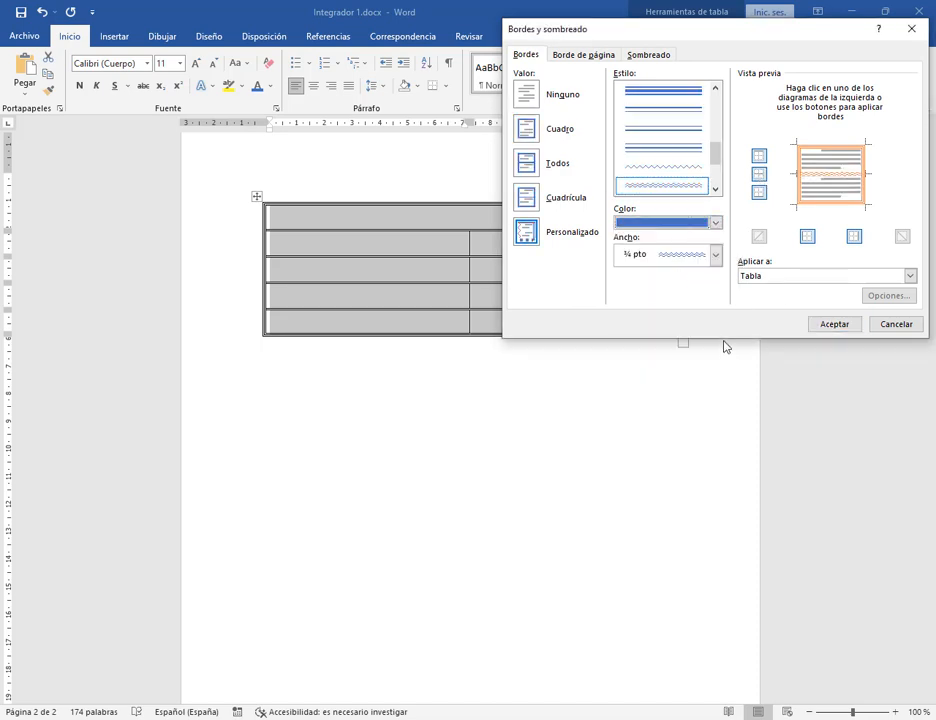
left_click(760, 175)
left_click(838, 324)
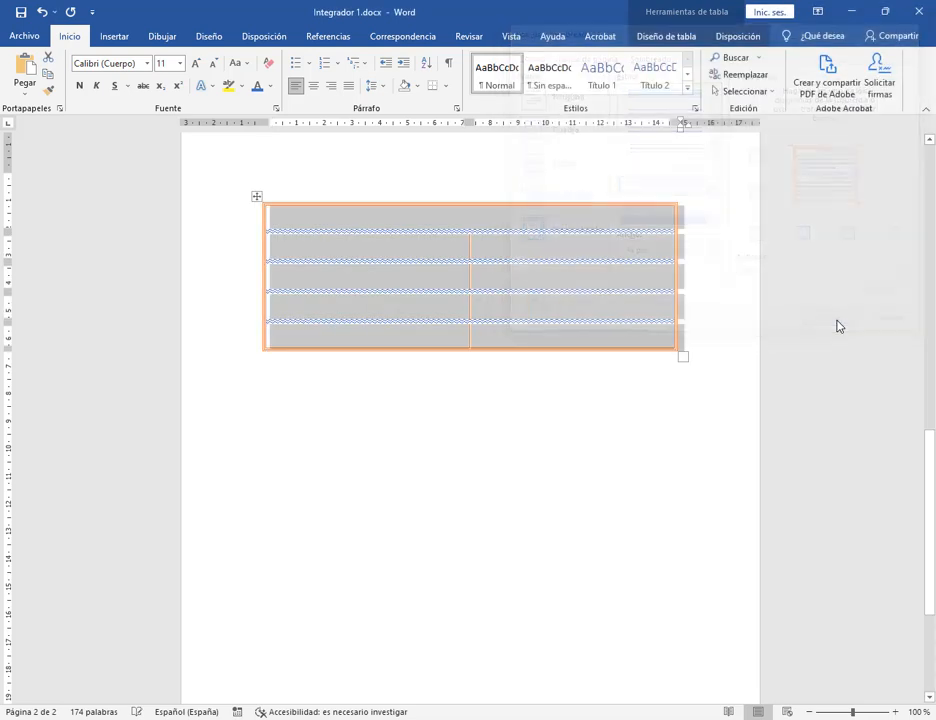
left_click(633, 405)
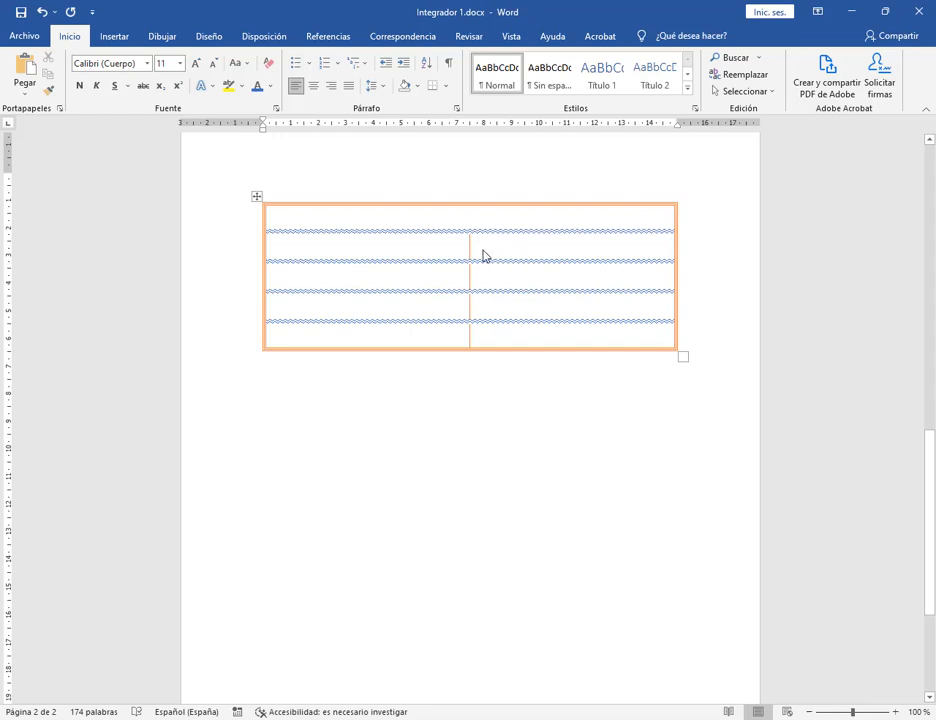
left_click_drag(455, 255, 514, 347)
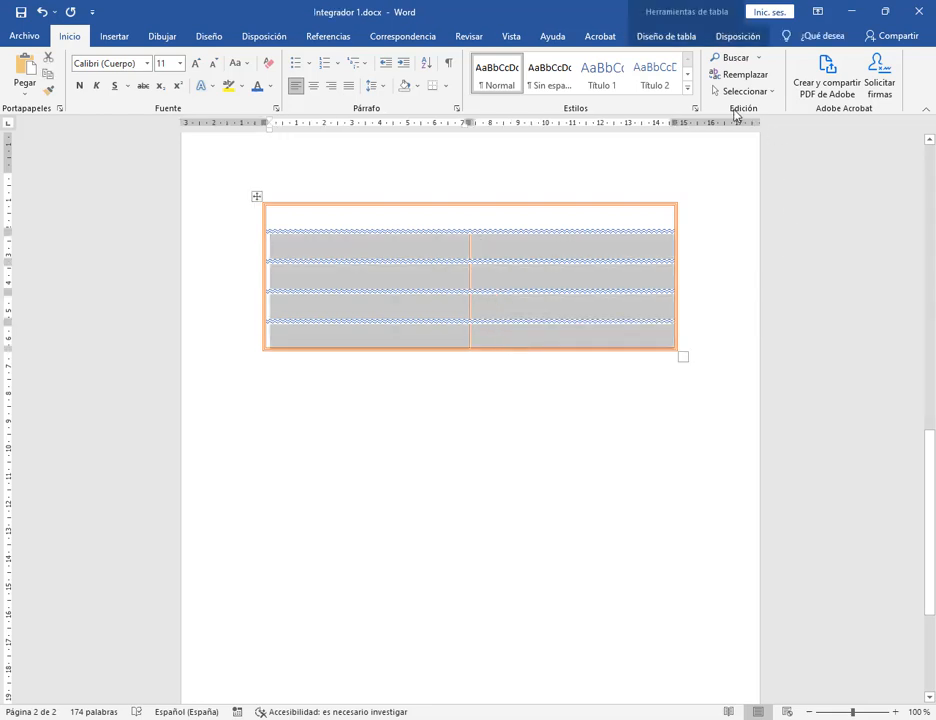
left_click(449, 89)
left_click(500, 372)
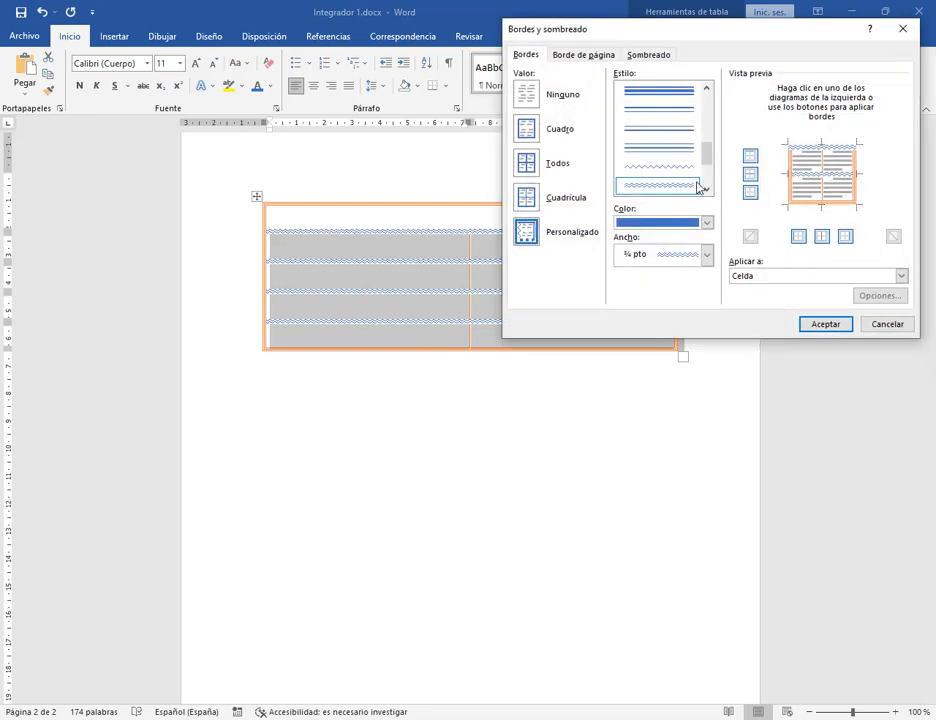
left_click(680, 166)
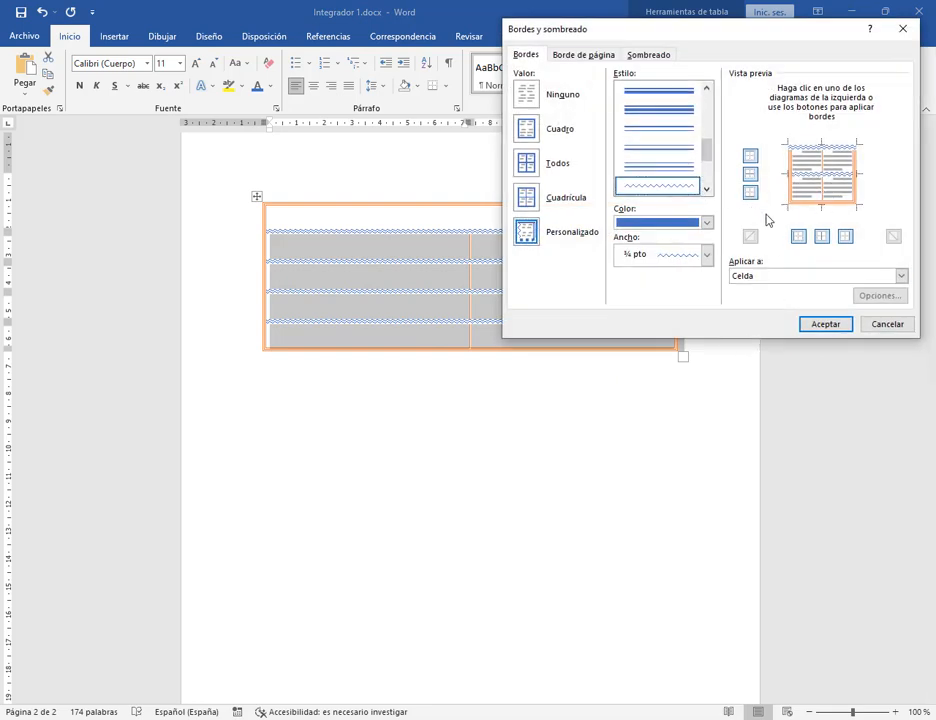
left_click(822, 236)
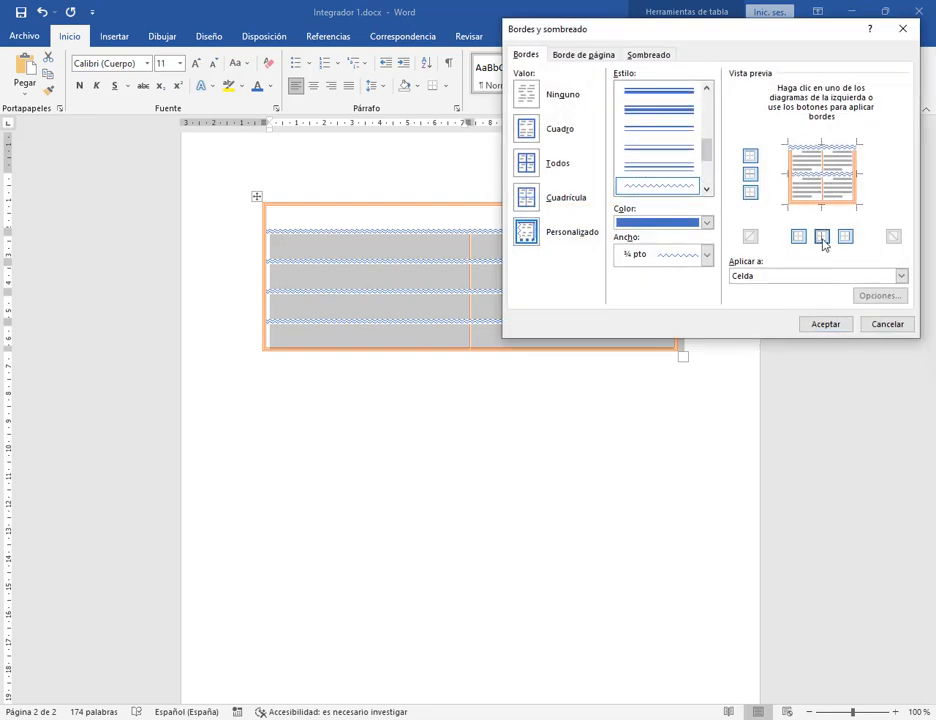
left_click(838, 326)
left_click(631, 376)
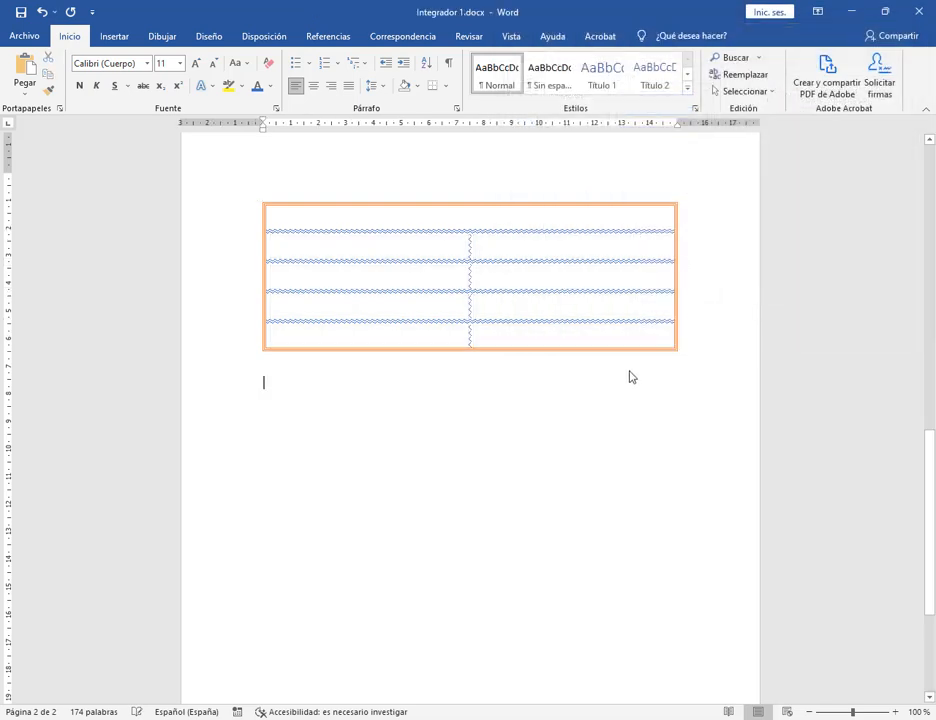
left_click(467, 220)
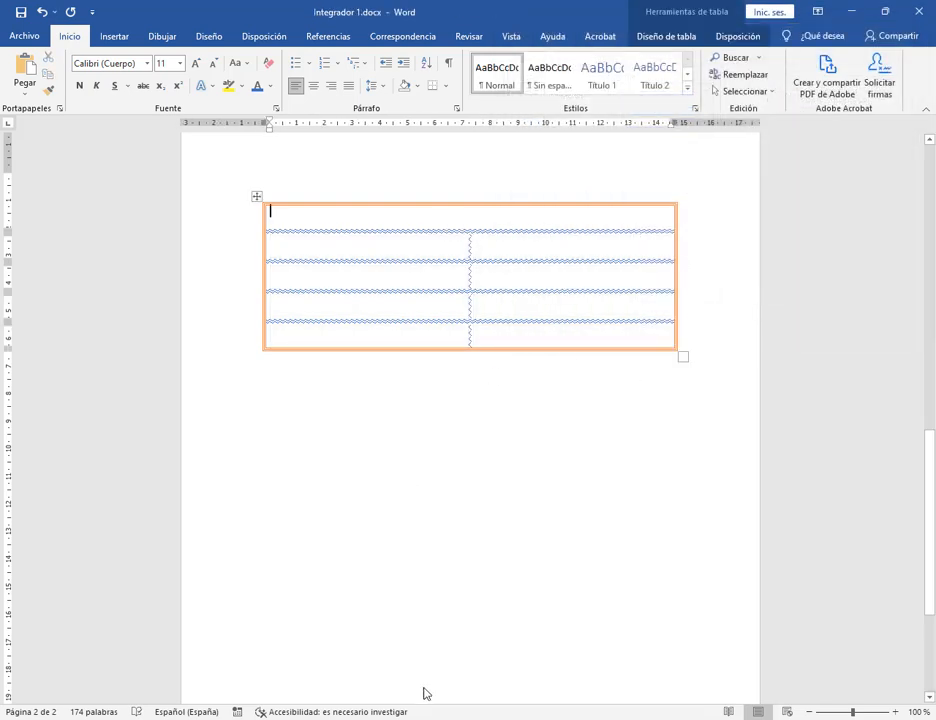
Reread item 6 of Integrador 1.pdf in Edge, then return to Word's page 1 top.
left_click(200, 719)
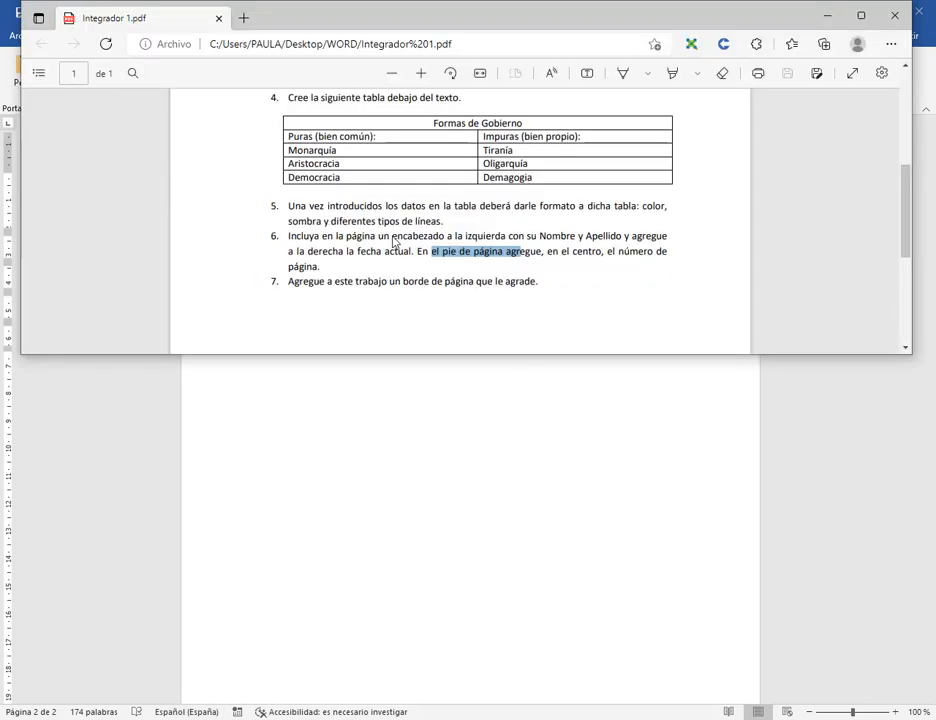
left_click_drag(288, 240, 624, 247)
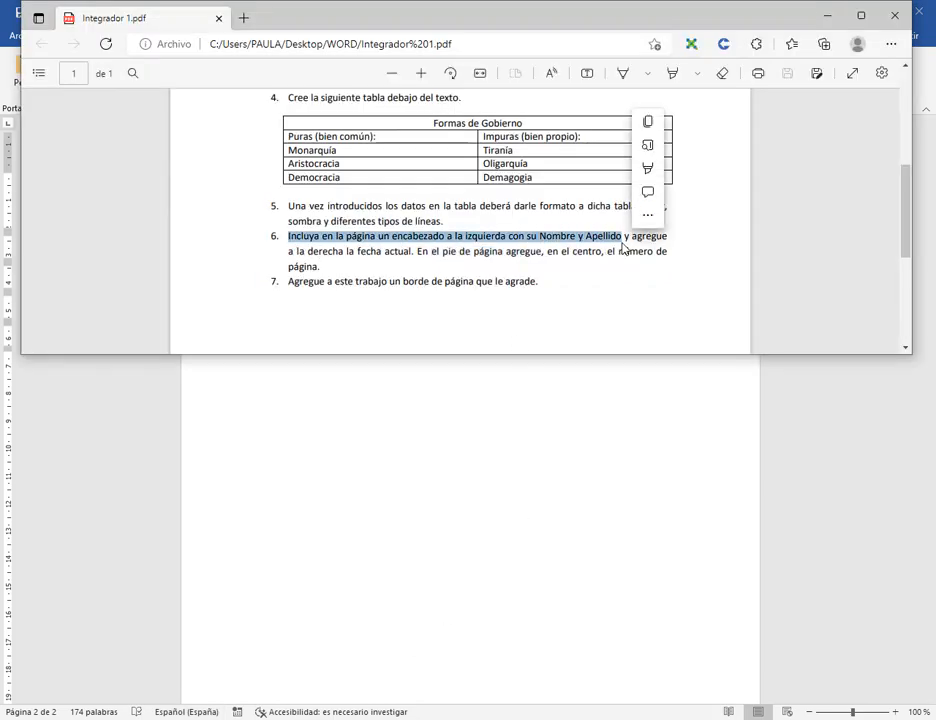
left_click(539, 257)
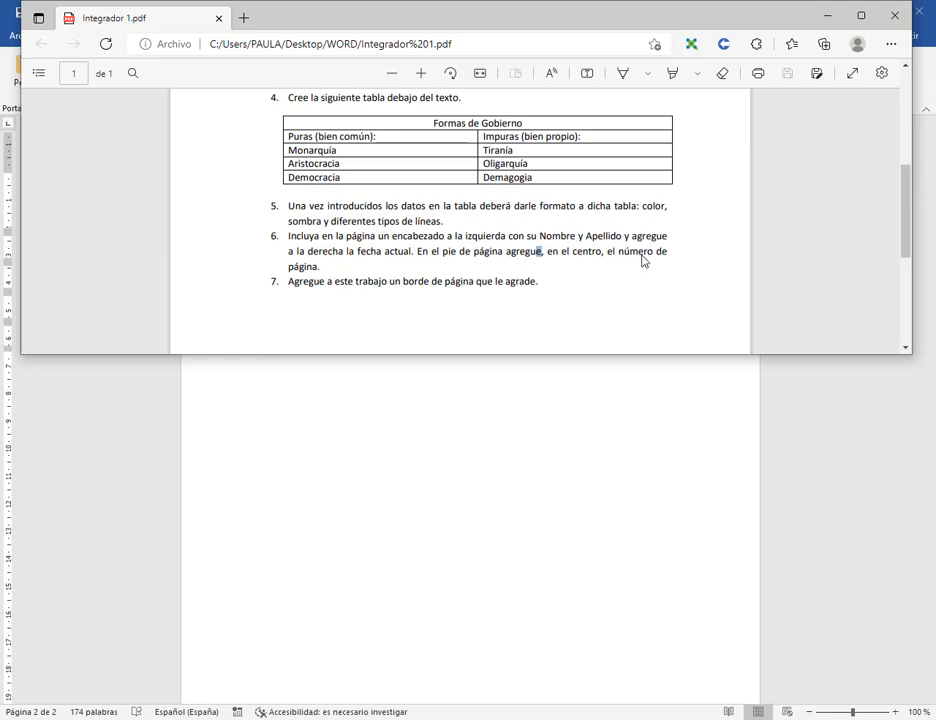
left_click(862, 17)
left_click(851, 14)
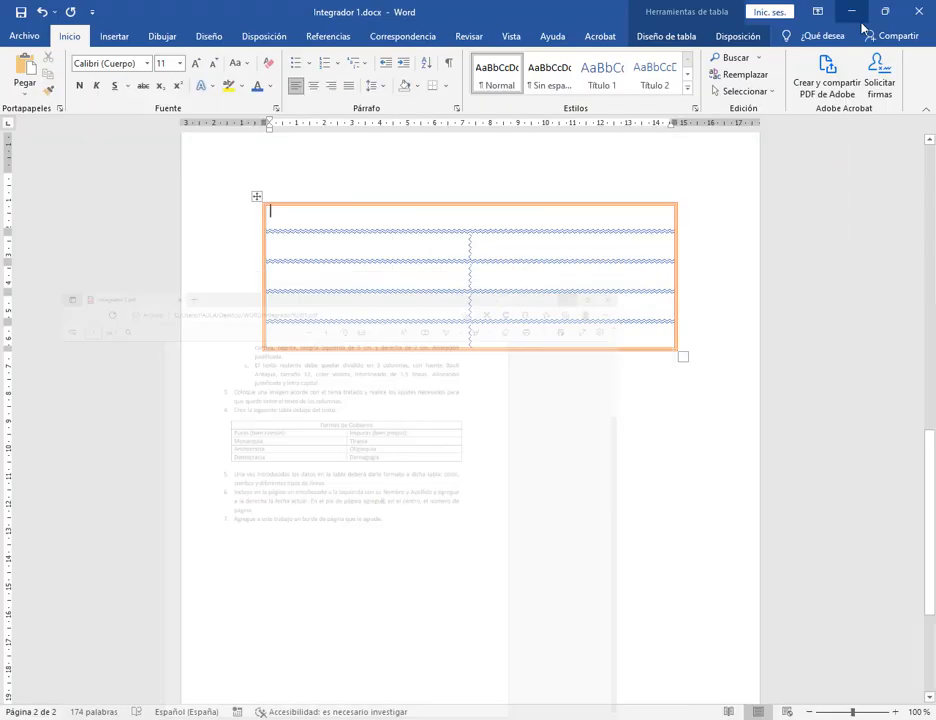
left_click_drag(930, 445, 930, 150)
left_click(612, 292)
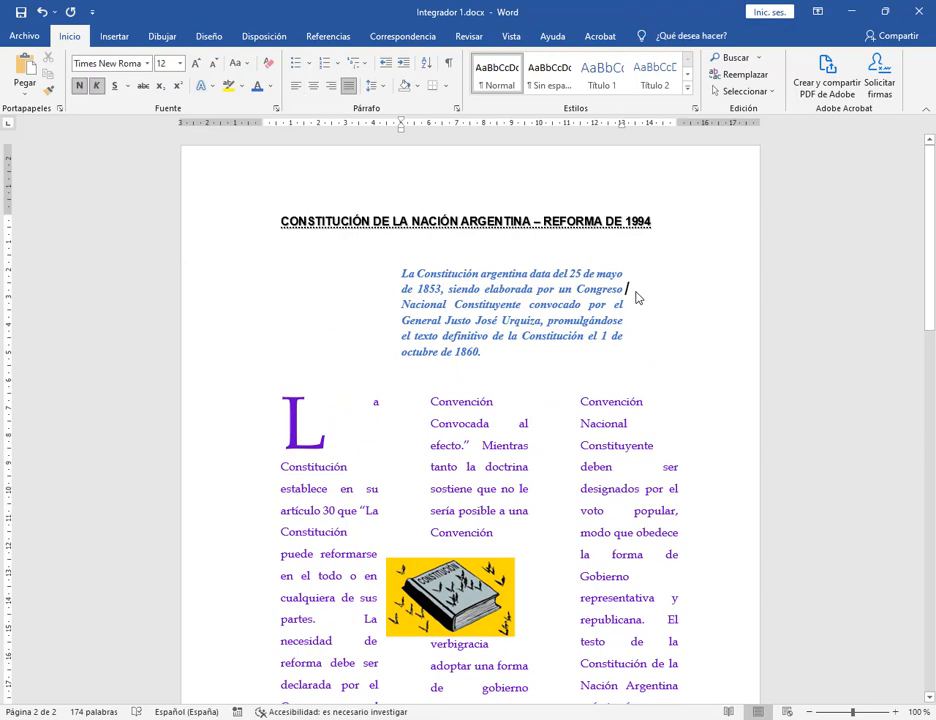
Insert the En blanco (tres columnas) header from the Insertar tab's Encabezado list.
left_click(116, 37)
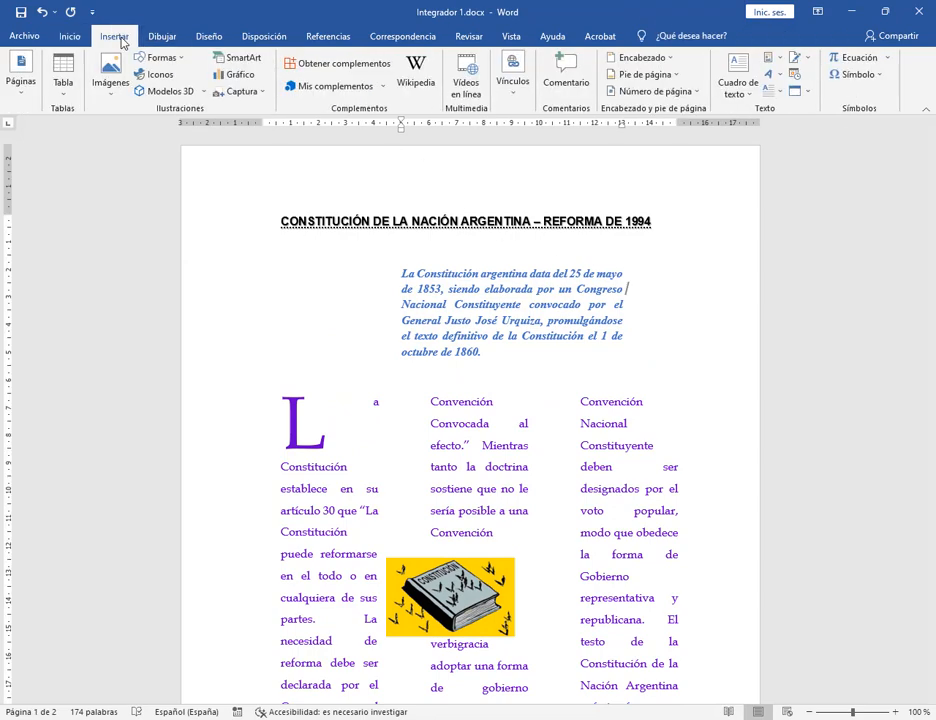
left_click(672, 59)
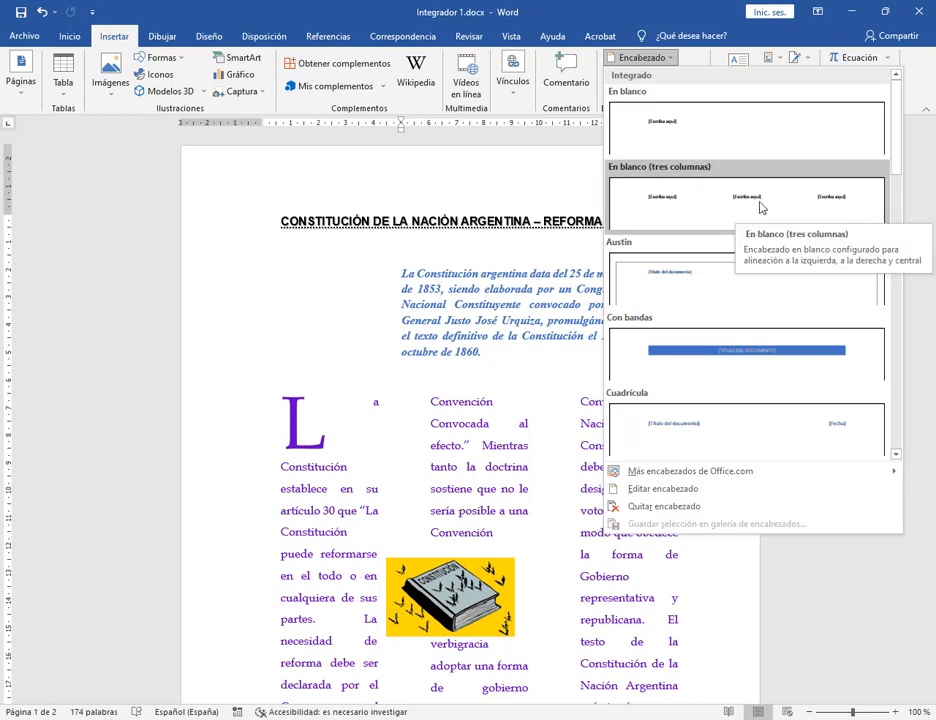
left_click(698, 207)
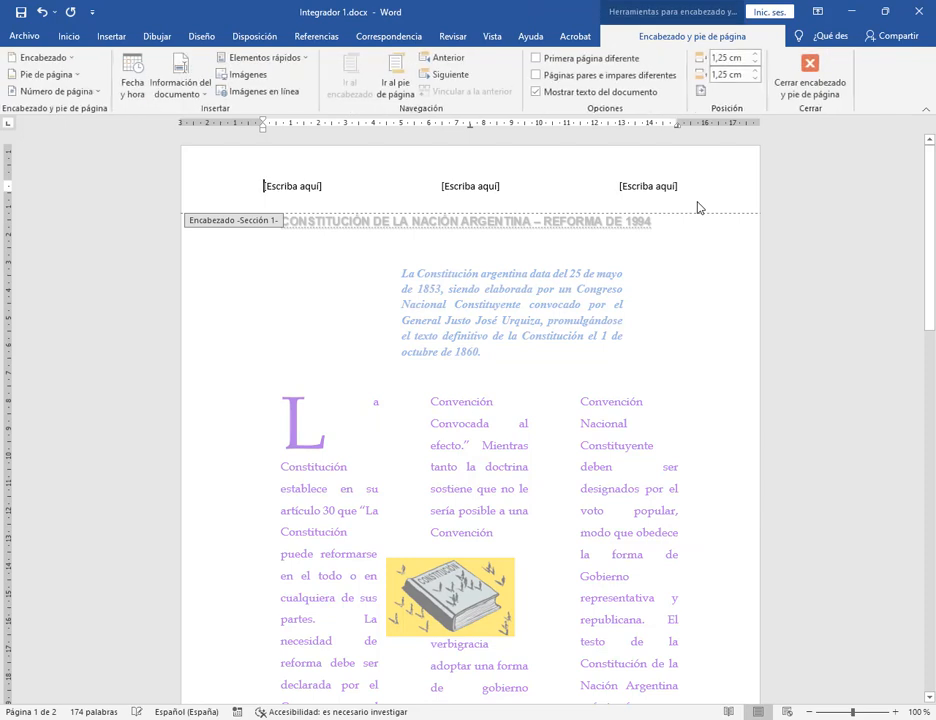
Type the student's name on the left, delete the centre placeholder, and enter 26/05/2022 on the right.
left_click(303, 190)
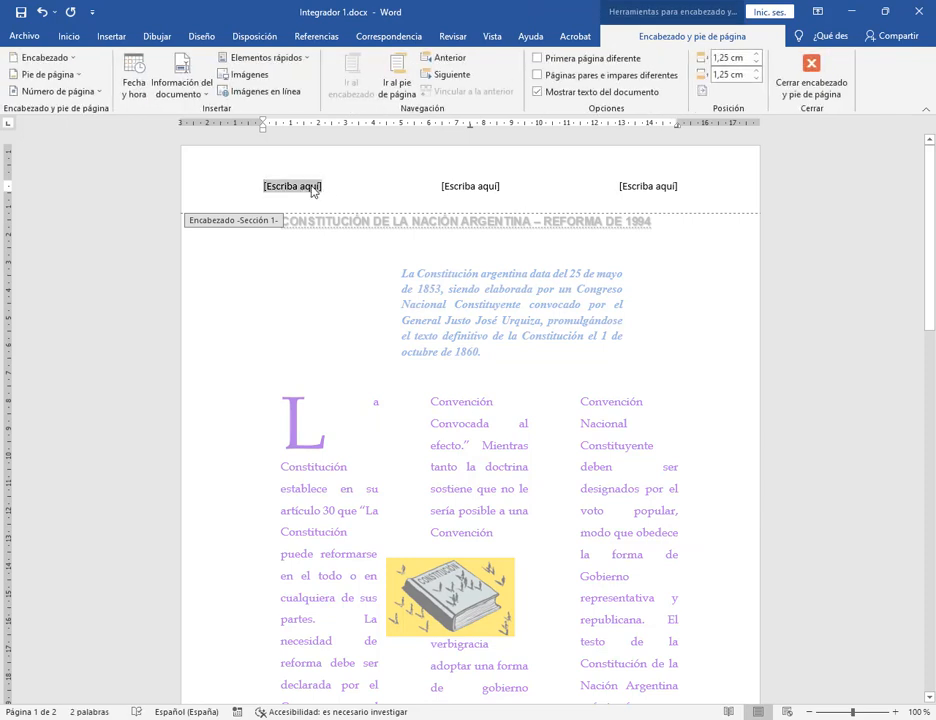
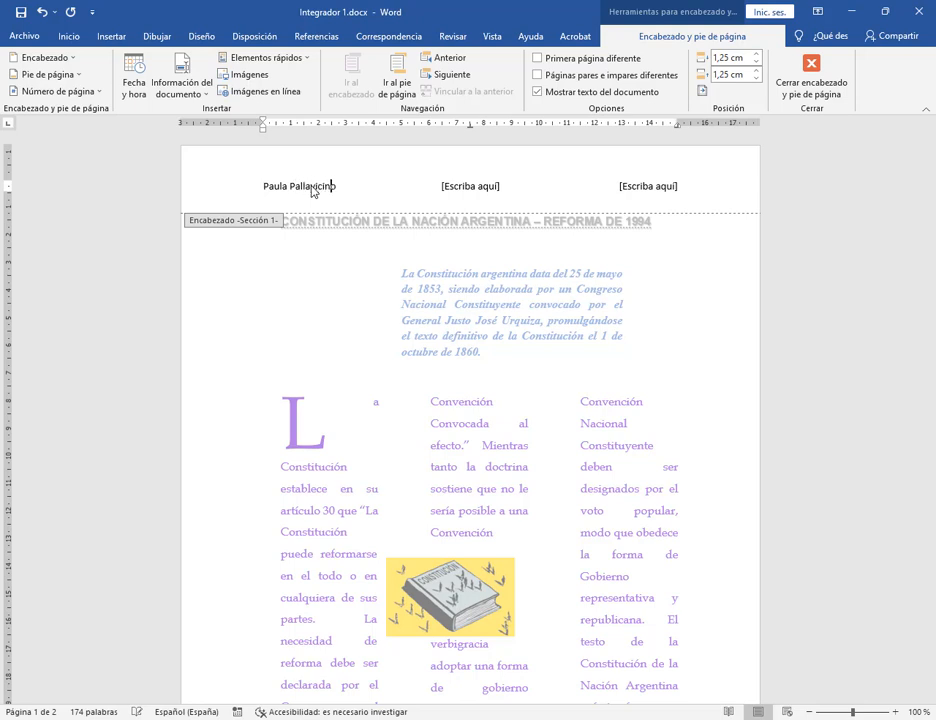
left_click(470, 187)
key("BackSpace")
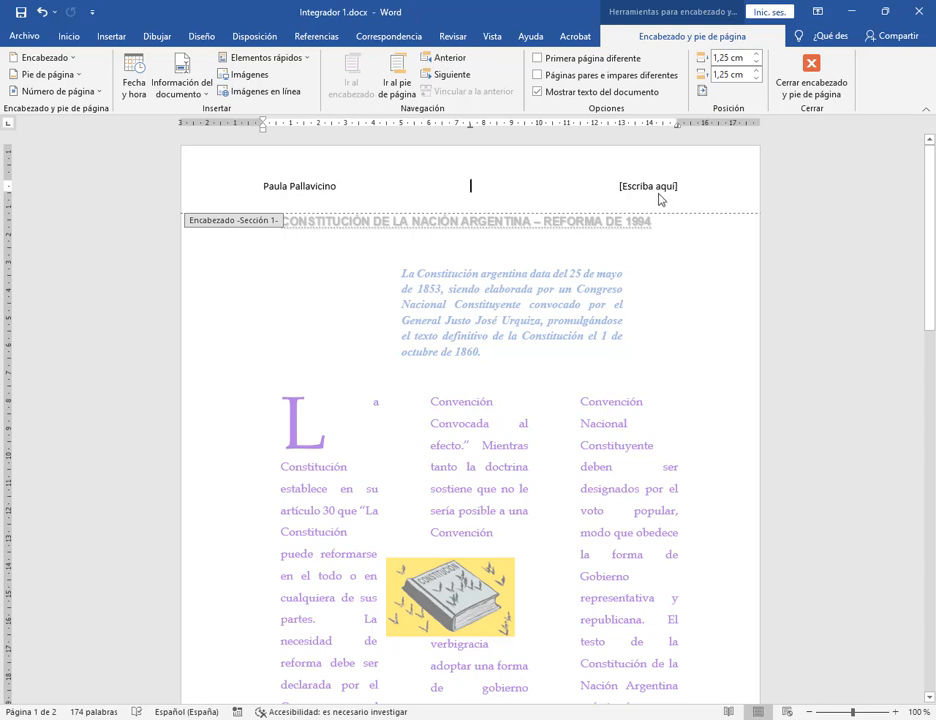
left_click(653, 188)
type("36")
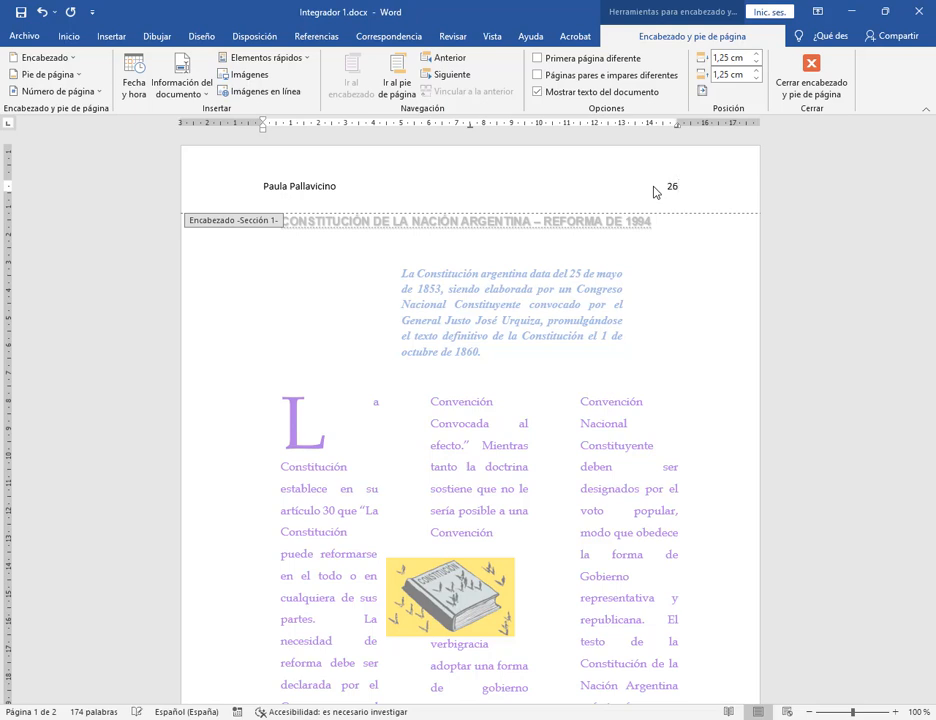
type("/05")
key("Return")
mouse_move(253, 110)
left_mouse_down()
mouse_move(640, 126)
mouse_move(715, 143)
left_mouse_up()
left_click_drag(475, 78, 470, 127)
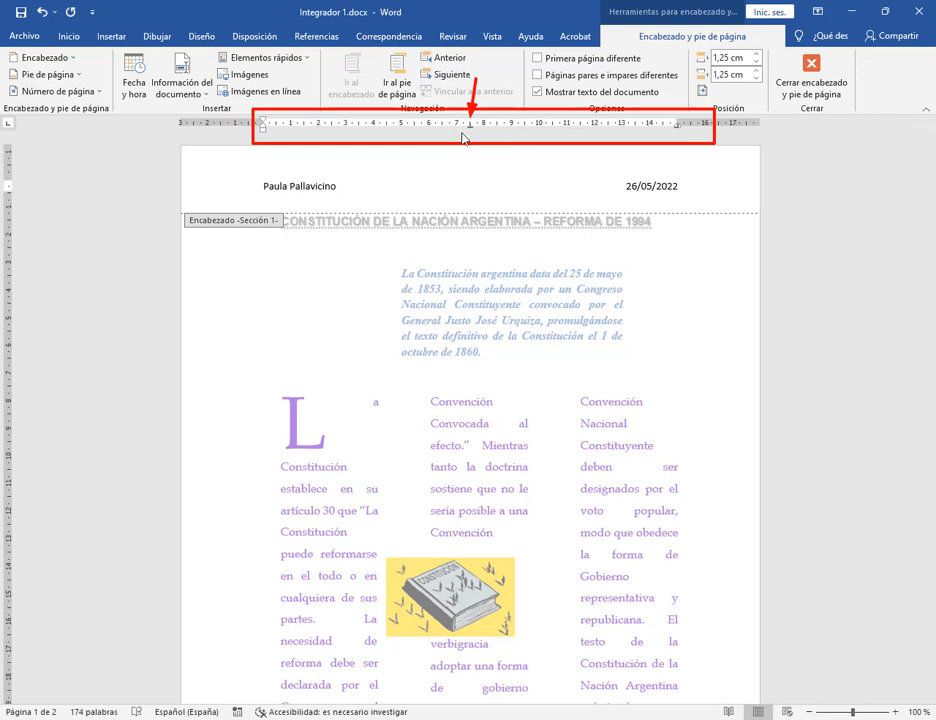
left_click_drag(697, 79, 677, 127)
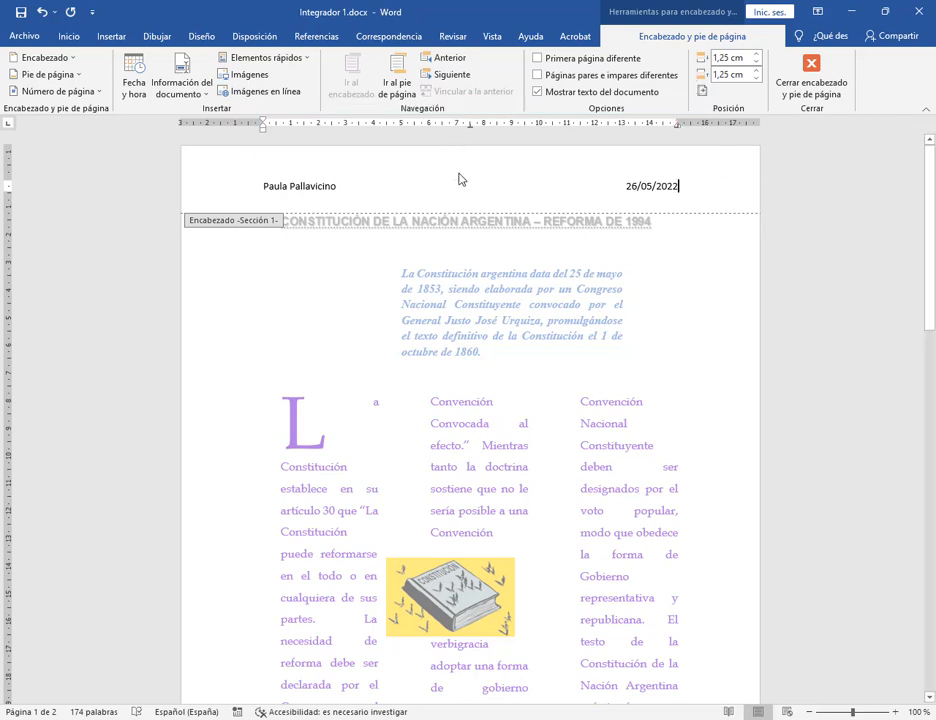
Scroll to the bottom of page 1 and start editing its footer.
scroll(568, 313, "down", 3)
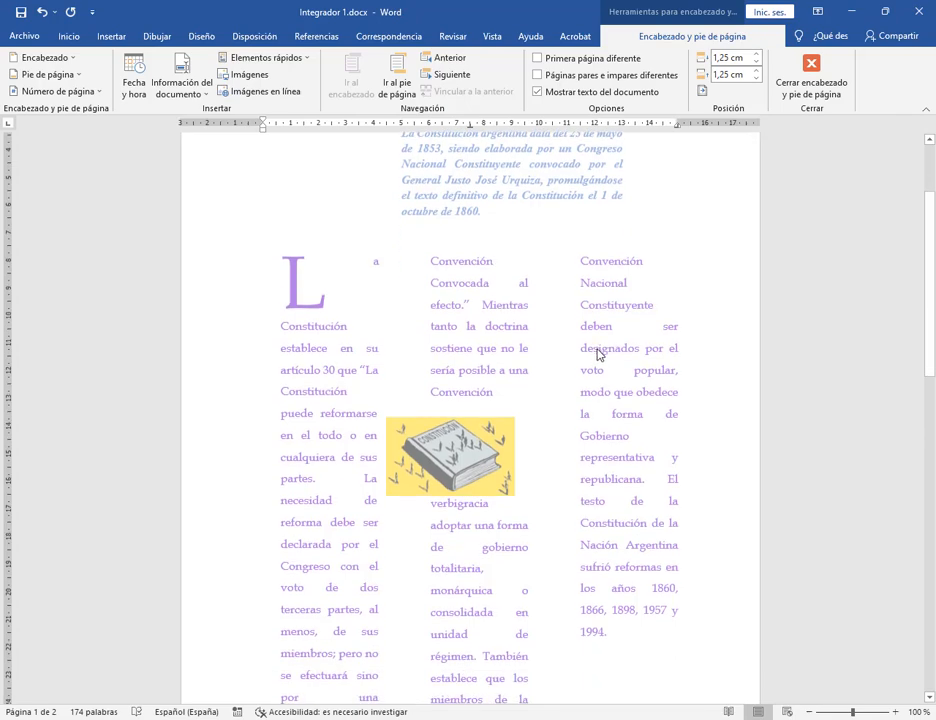
scroll(598, 354, "down", 4)
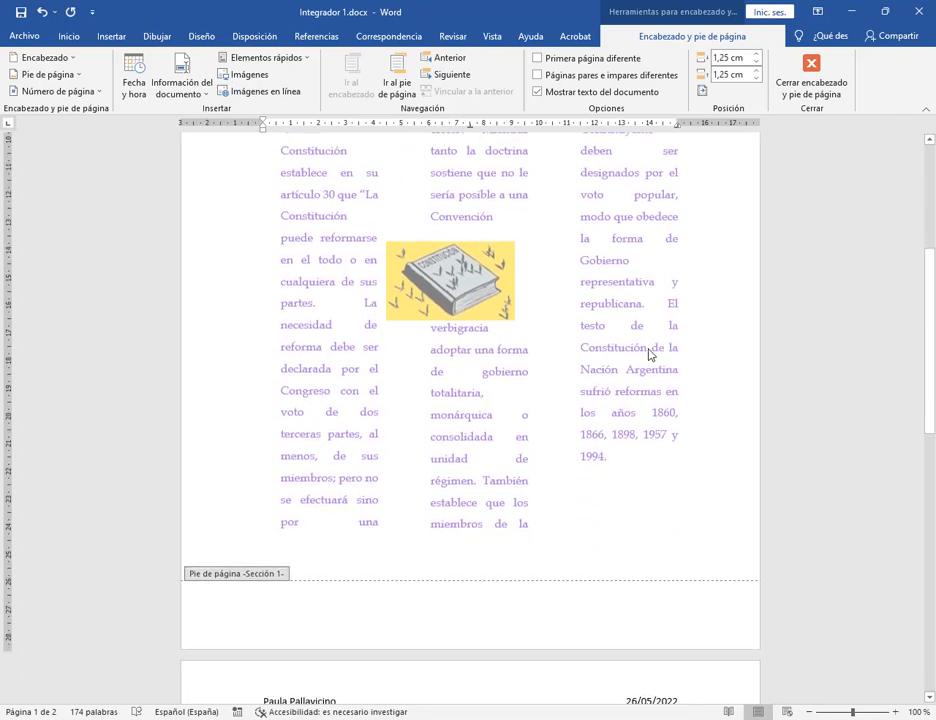
scroll(648, 354, "up", 7)
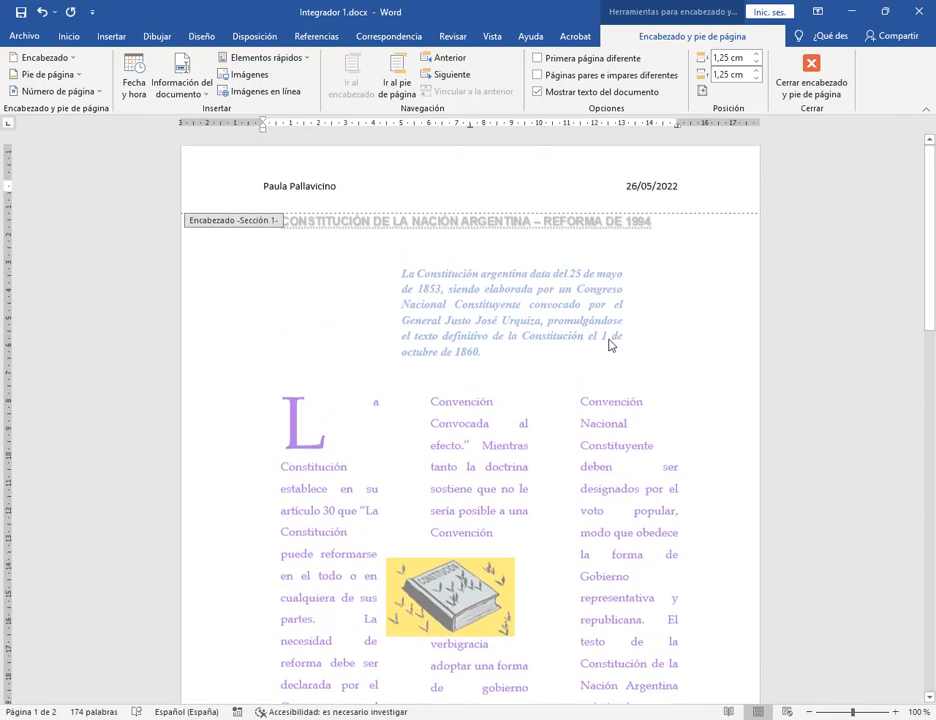
scroll(610, 344, "down", 9)
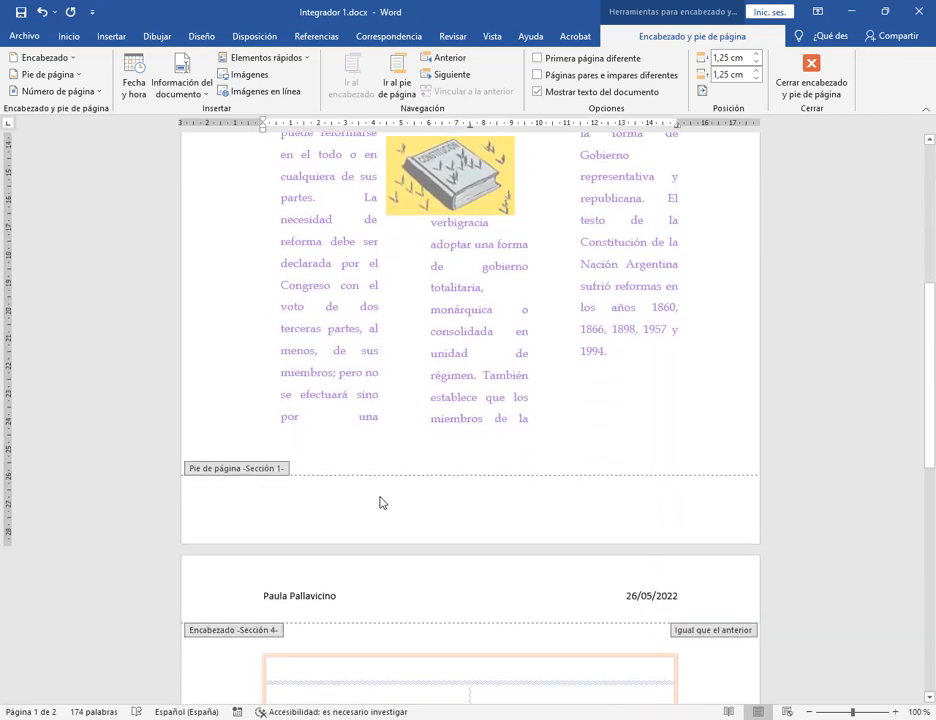
left_click(388, 533)
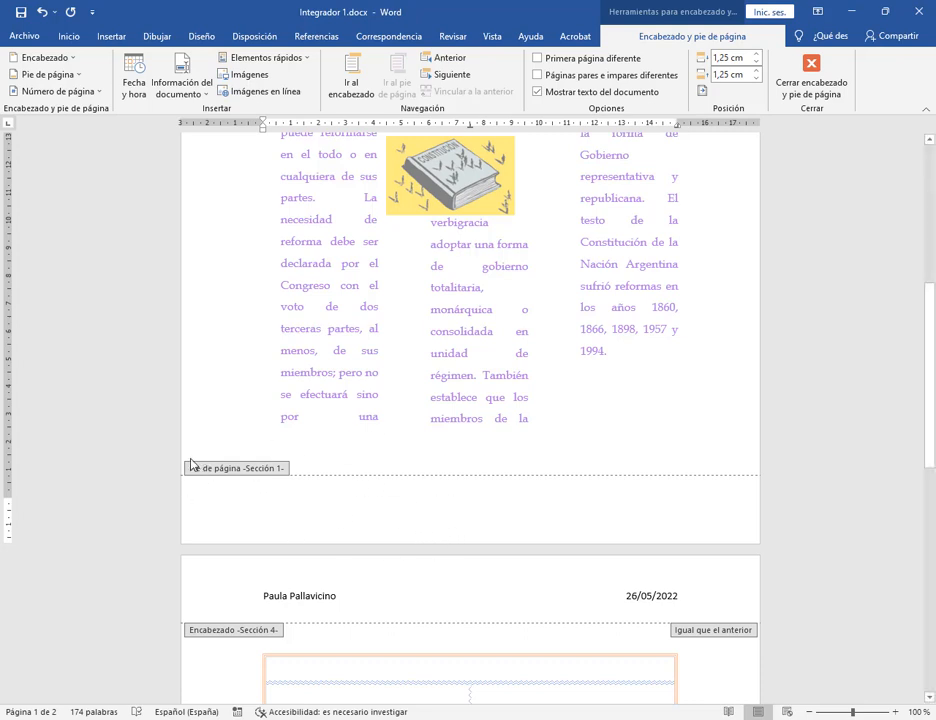
Dismiss the Feedback Hub window that popped up and return to the footer.
scroll(337, 526, "up", 2)
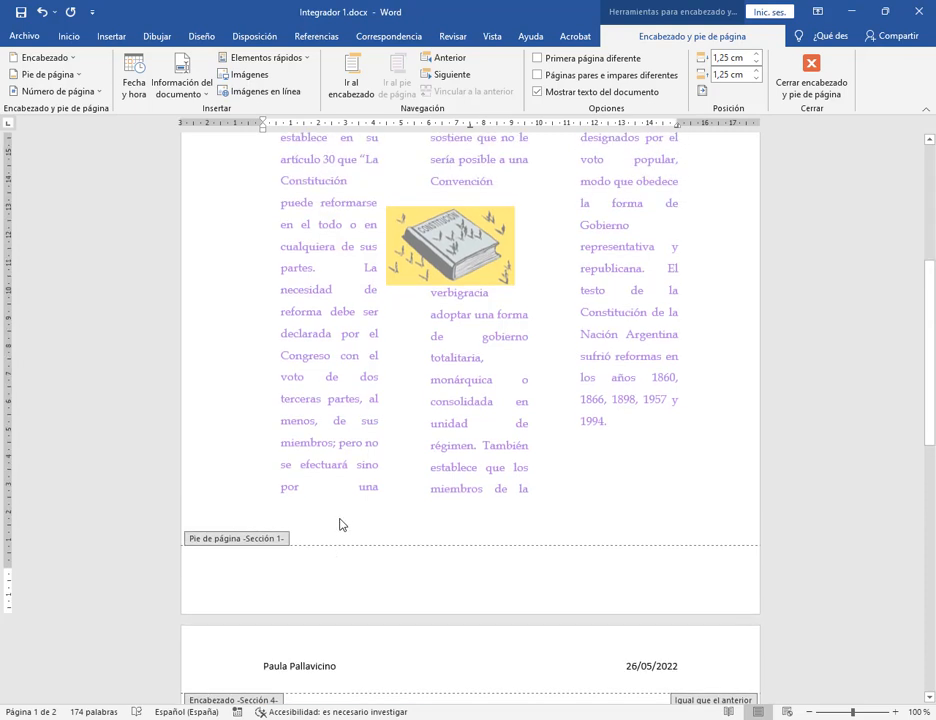
scroll(339, 525, "down", 3)
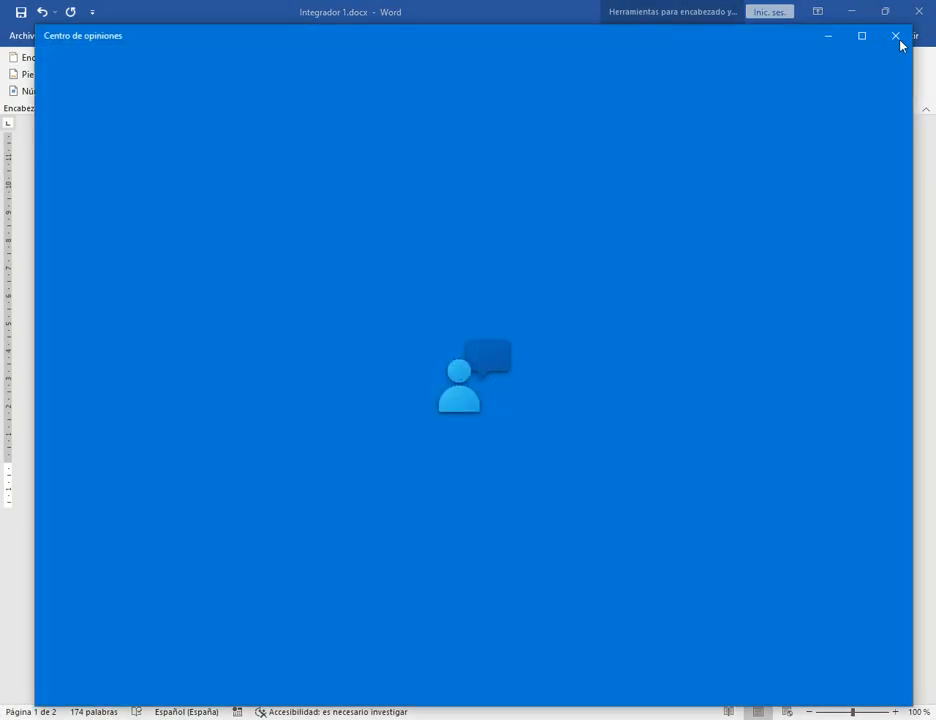
left_click(898, 36)
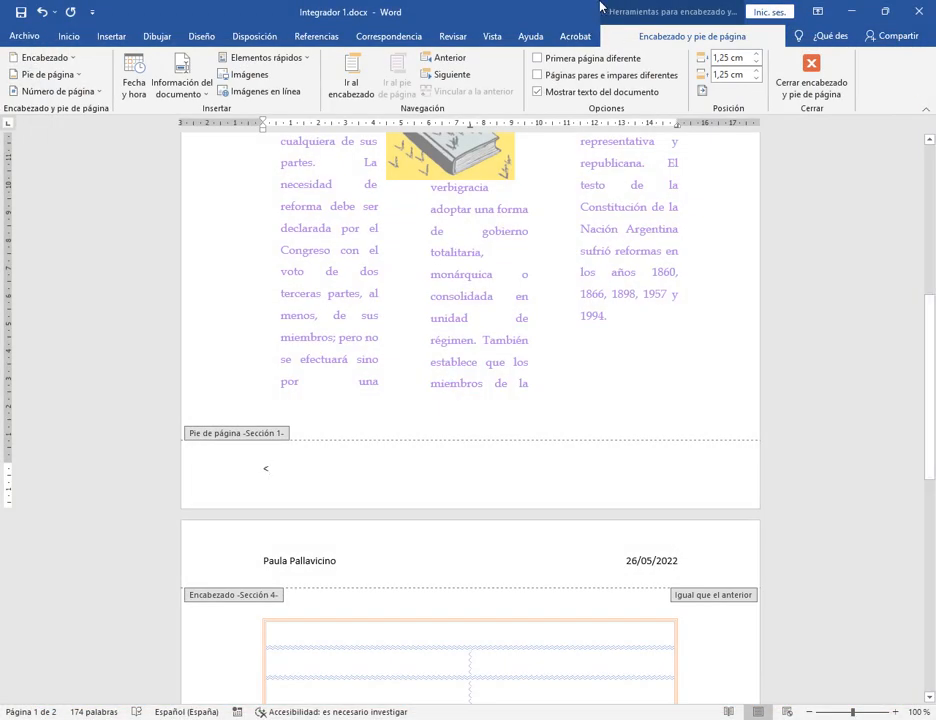
mouse_move(600, 7)
left_mouse_down()
mouse_move(789, 67)
mouse_move(791, 123)
left_mouse_up()
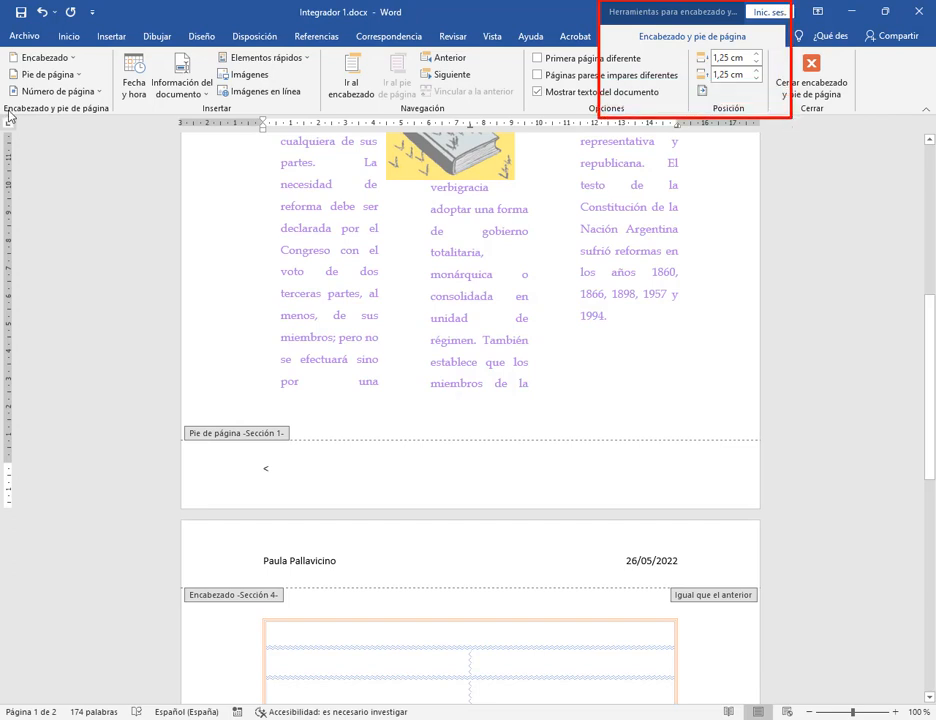
mouse_move(2, 50)
left_mouse_down()
mouse_move(117, 70)
mouse_move(116, 118)
left_mouse_up()
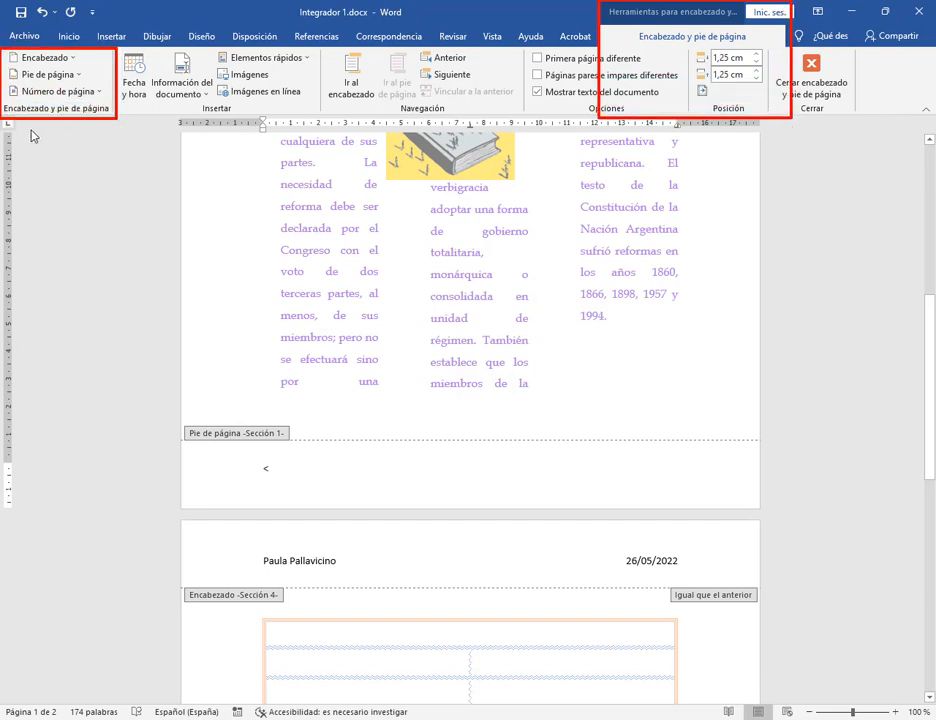
key("Escape")
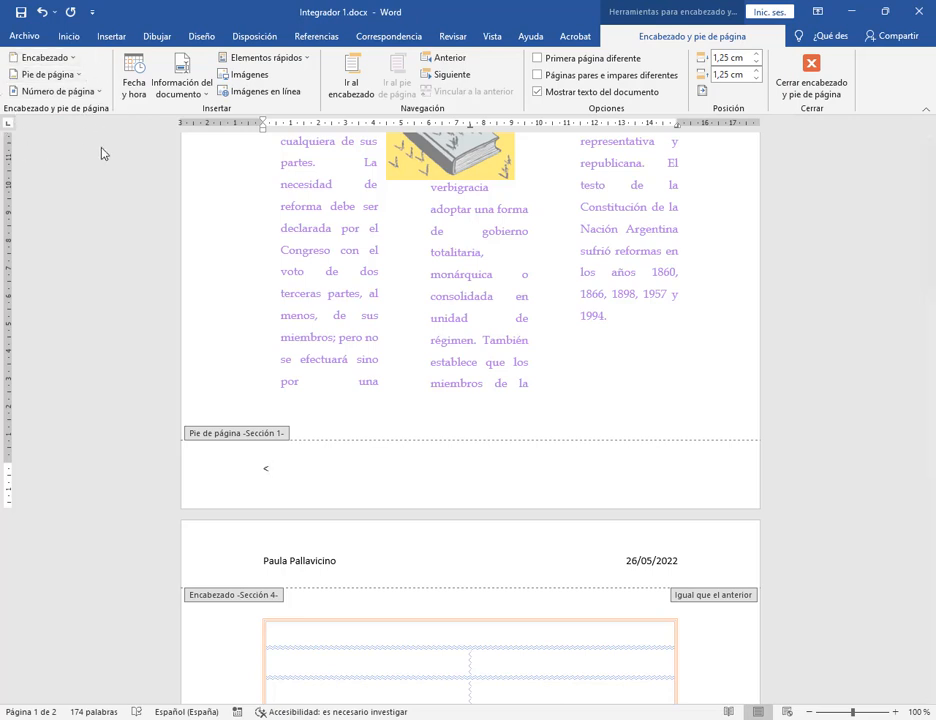
Insert the Semáforo 'Página 1 de 2' centred page number in the footer and select it.
left_click(50, 75)
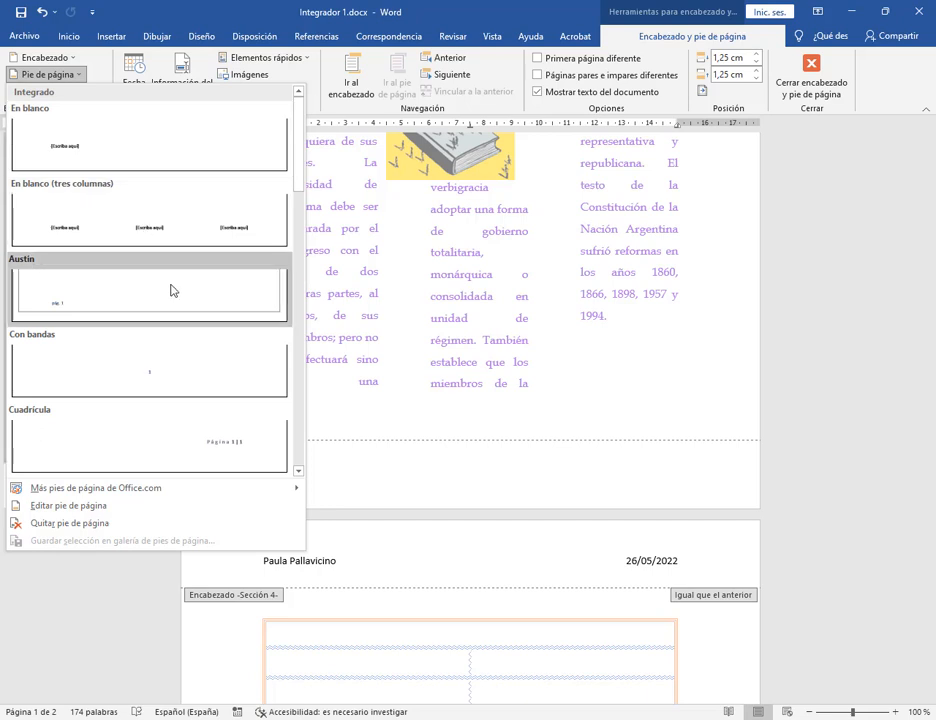
scroll(175, 296, "down", 3)
scroll(146, 178, "up", 3)
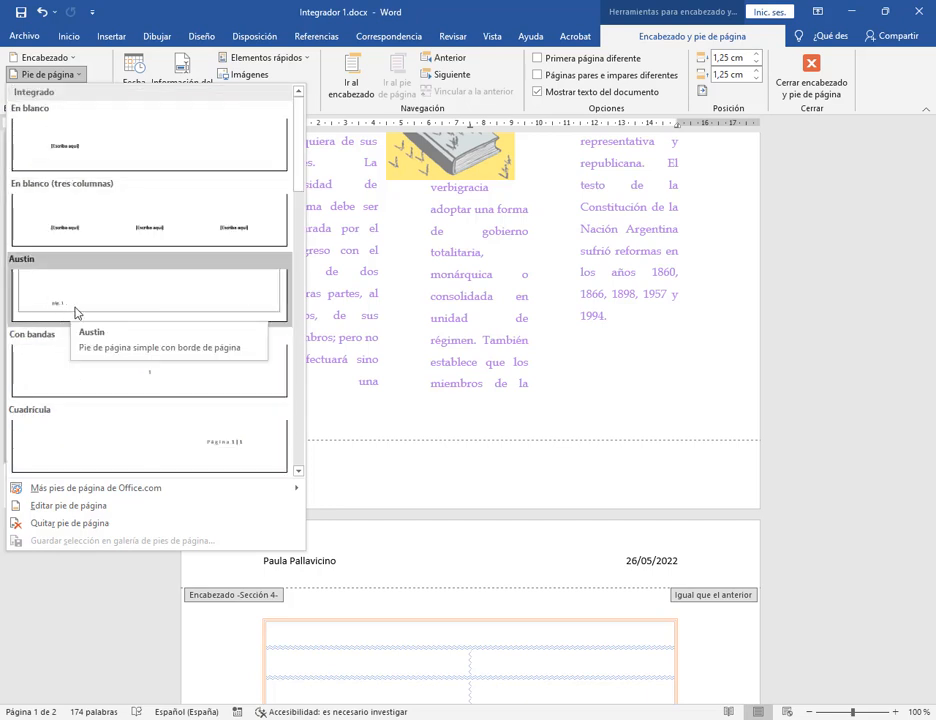
scroll(133, 297, "down", 3)
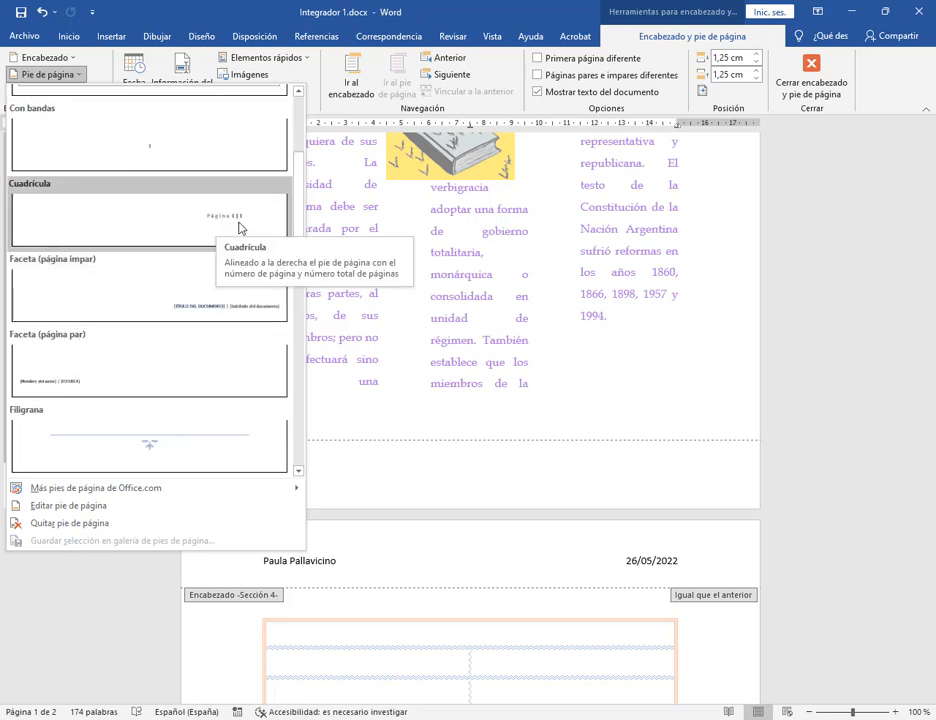
scroll(259, 219, "down", 6)
scroll(259, 219, "down", 6)
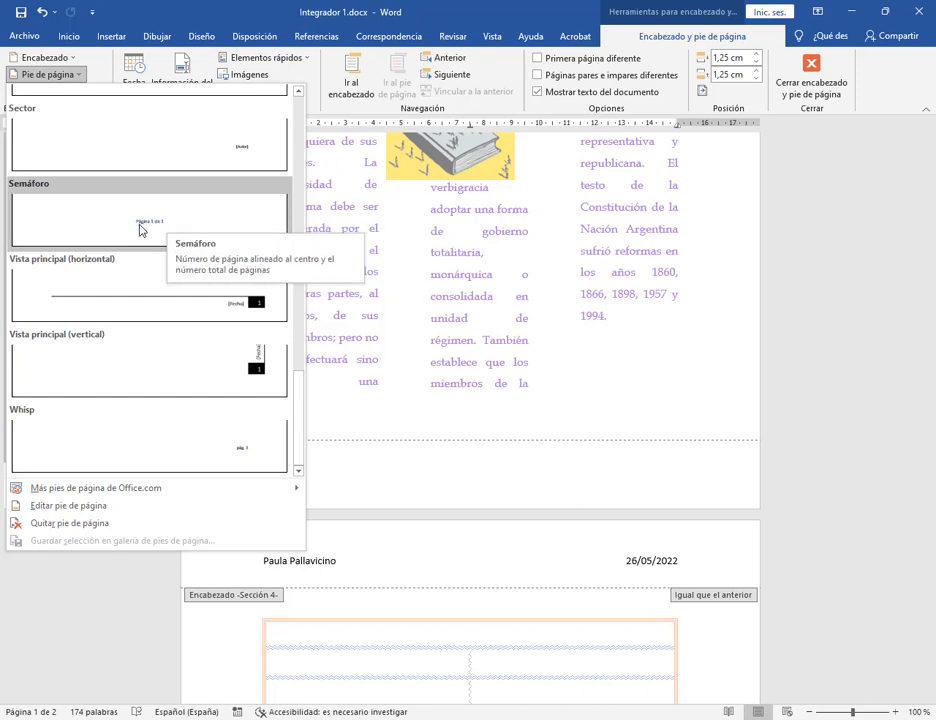
left_click(141, 229)
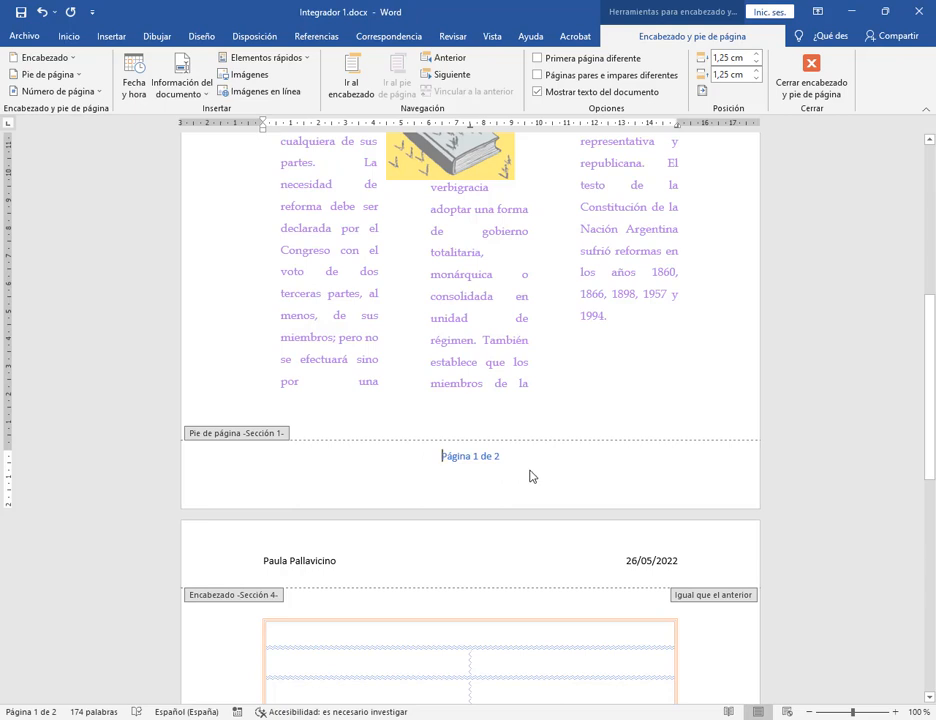
left_click_drag(513, 461, 422, 518)
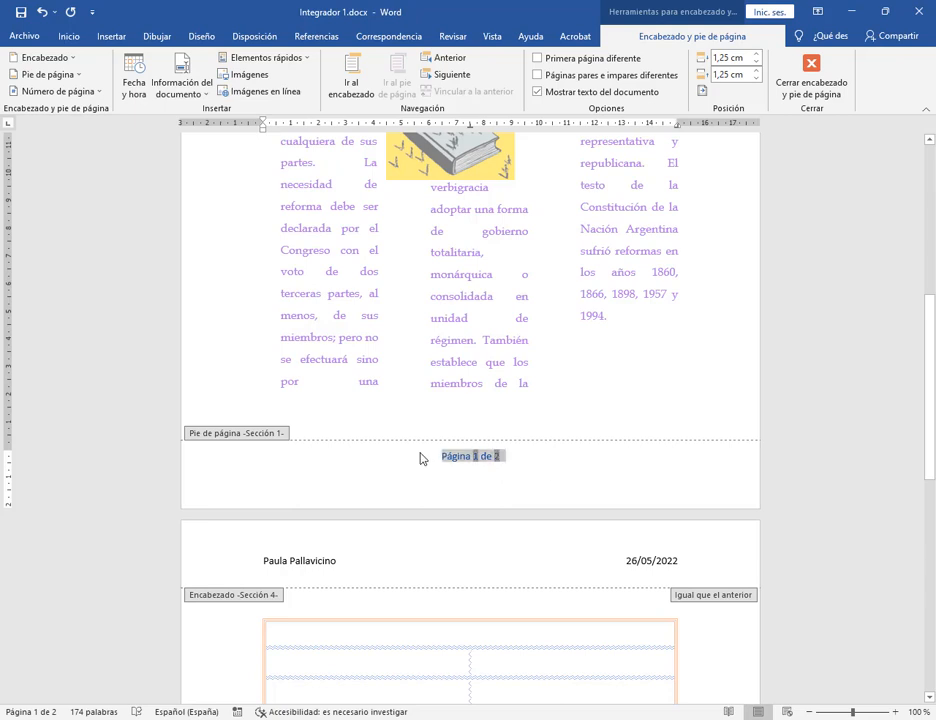
Centre the footer page number after trying left and right alignment.
left_click(68, 38)
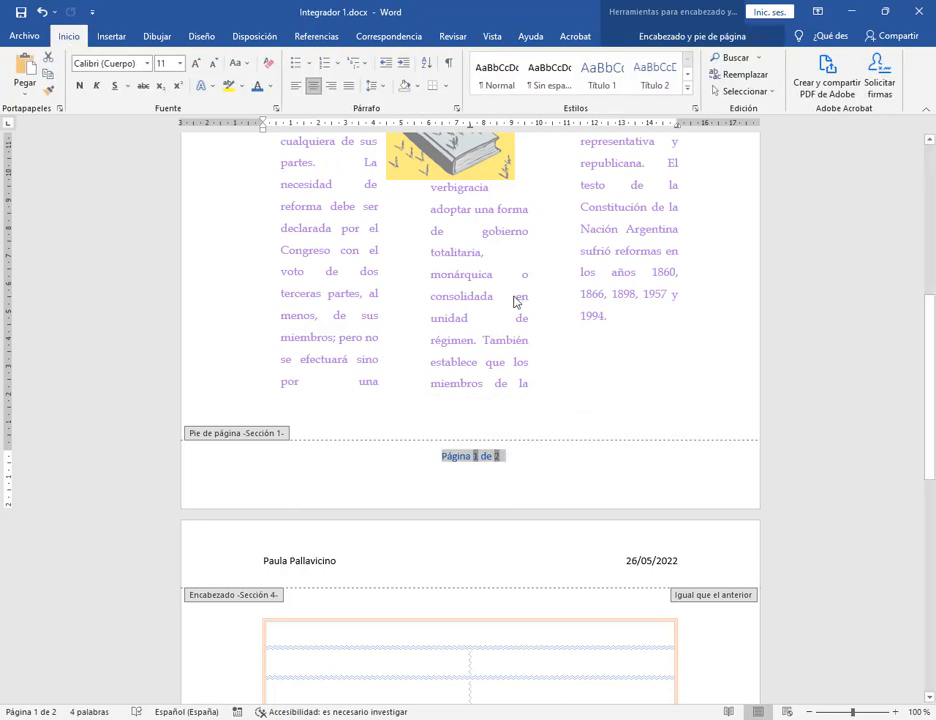
left_click(296, 86)
left_click(397, 463)
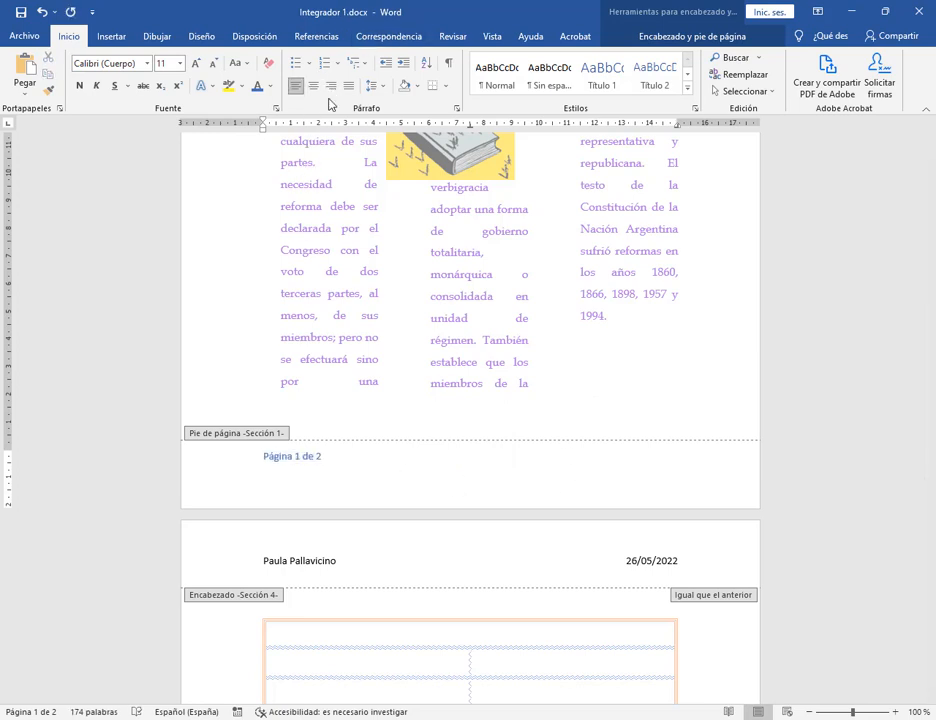
left_click(331, 86)
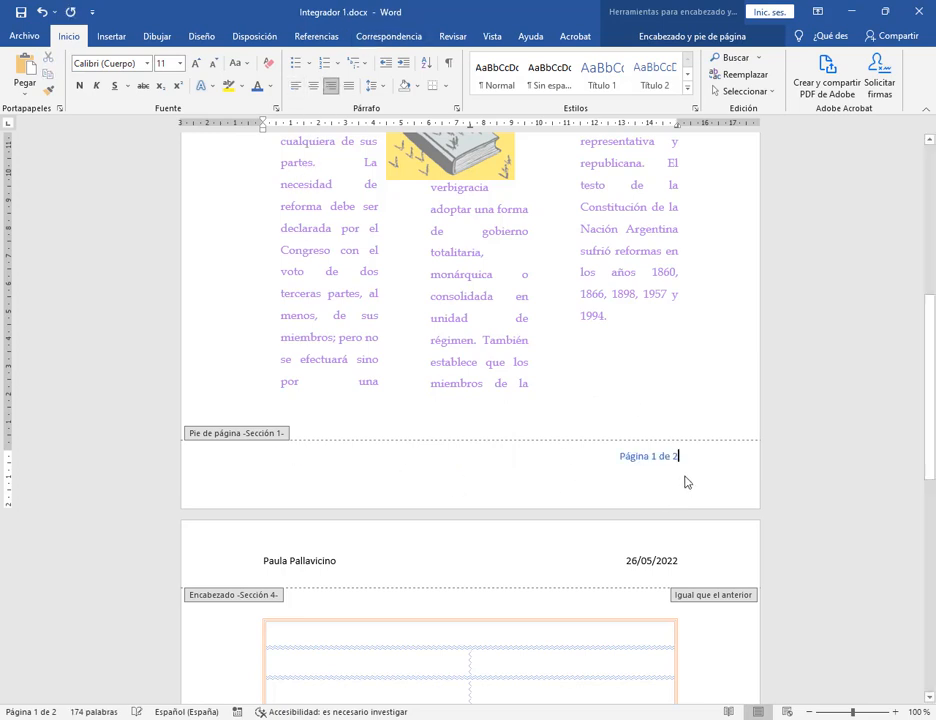
left_click(313, 86)
Colour the footer's 'Página 1 de 2' text black.
key("ctrl+a")
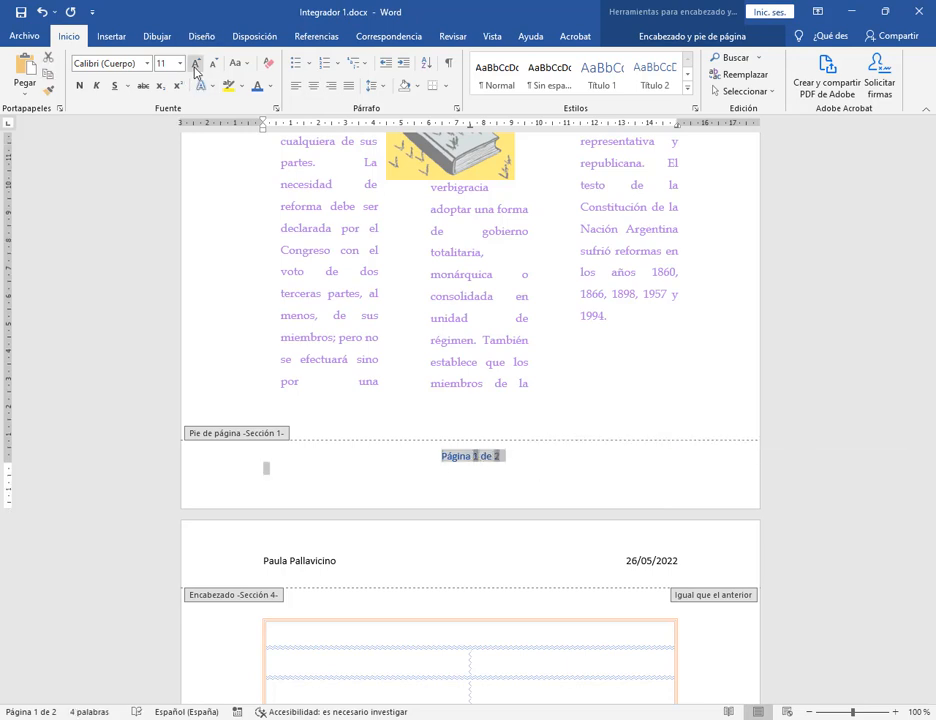
left_click(273, 88)
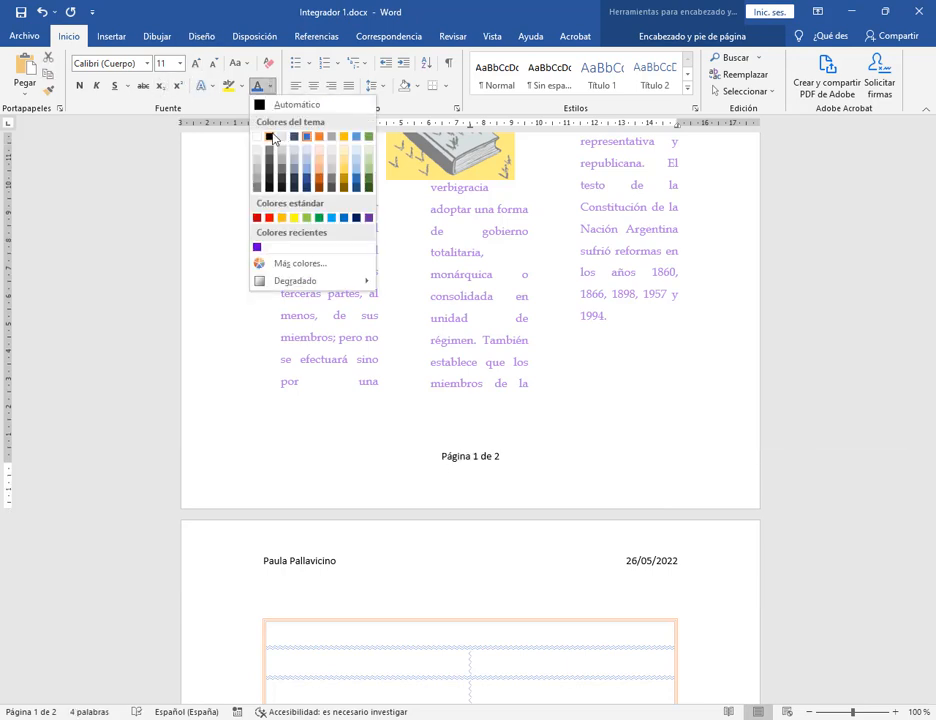
left_click(271, 136)
left_click(537, 458)
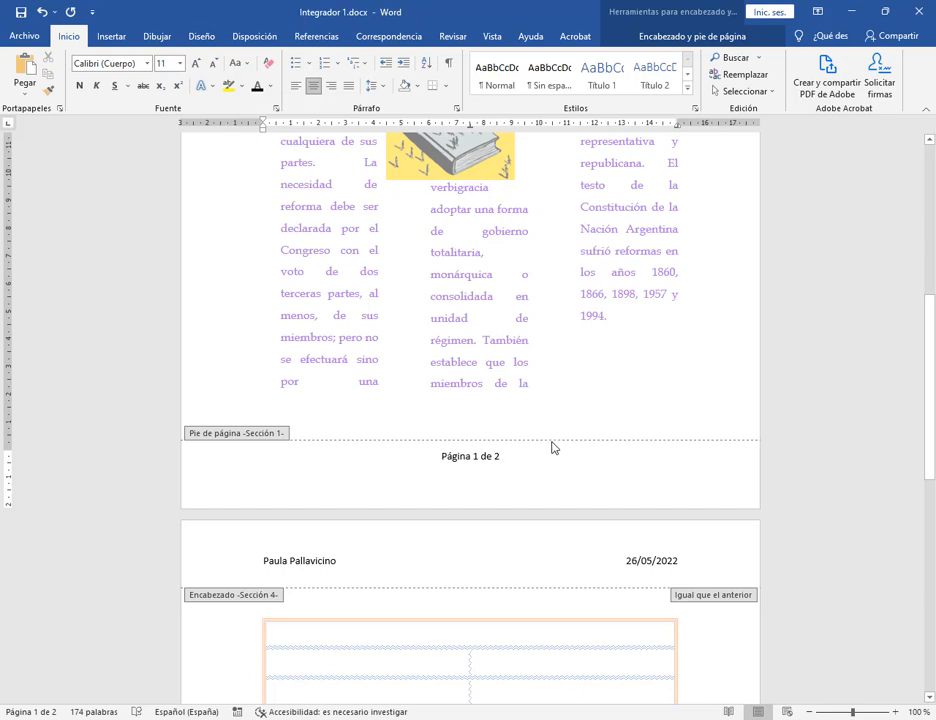
scroll(552, 447, "up", 8)
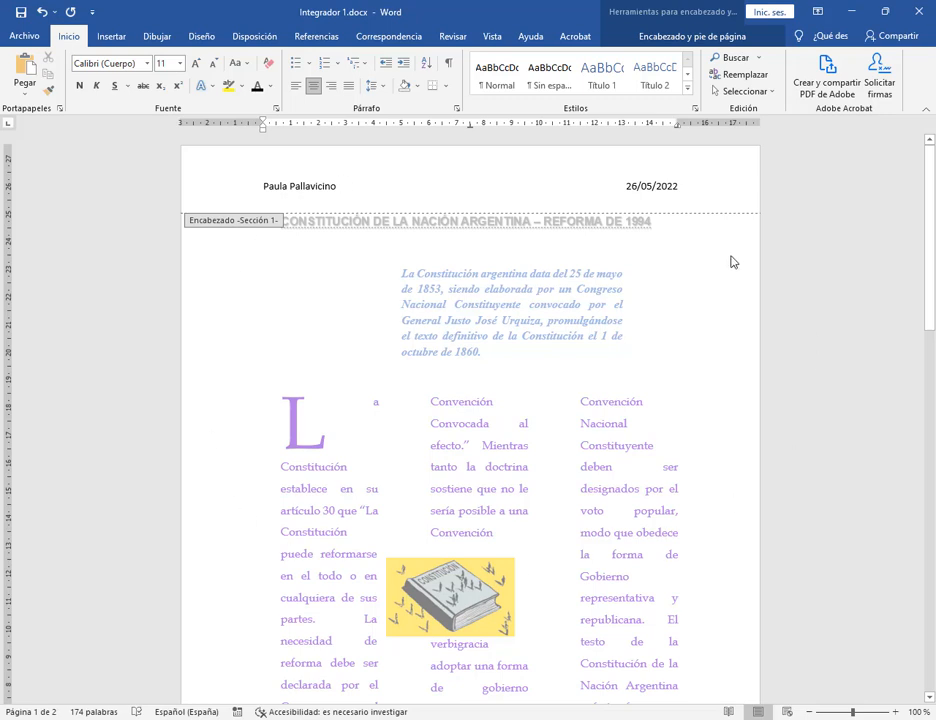
Type the author's middle name before the surname in the header.
double_click(831, 280)
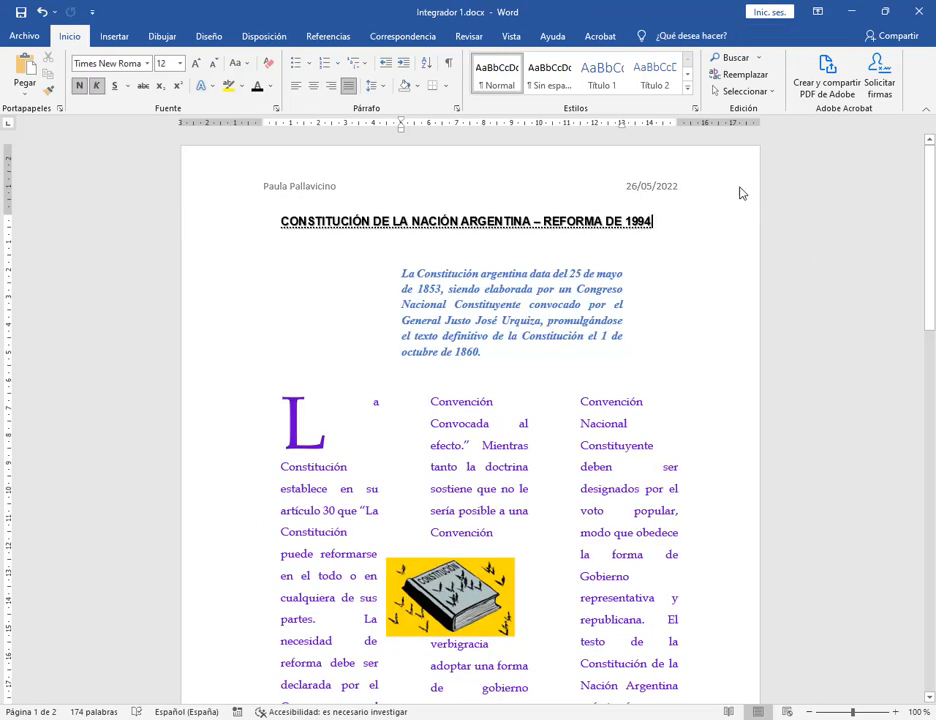
double_click(742, 192)
double_click(310, 337)
double_click(292, 190)
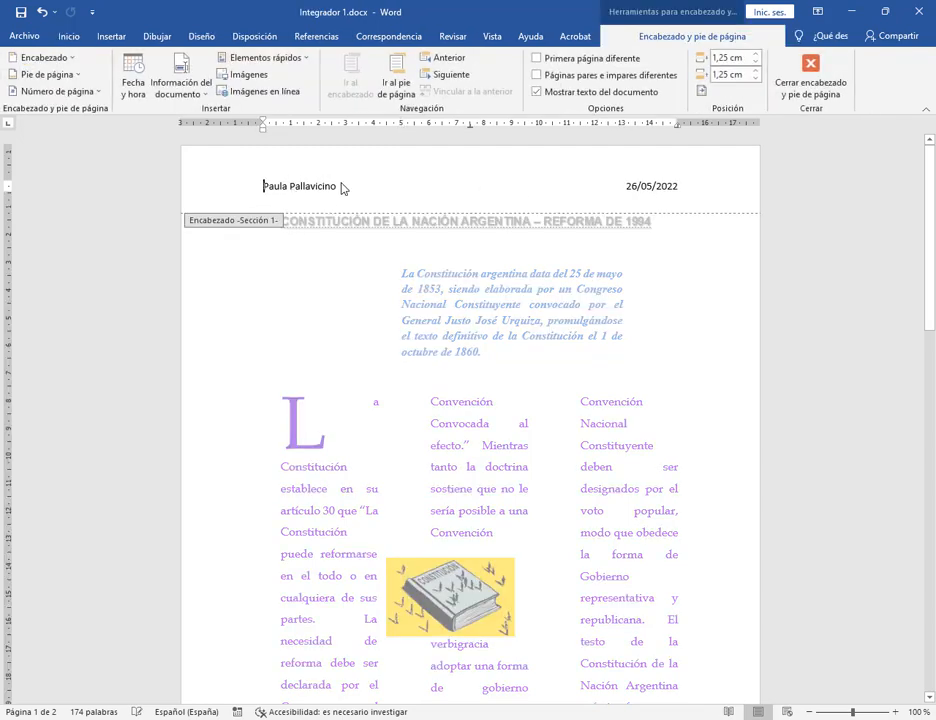
left_click(291, 190)
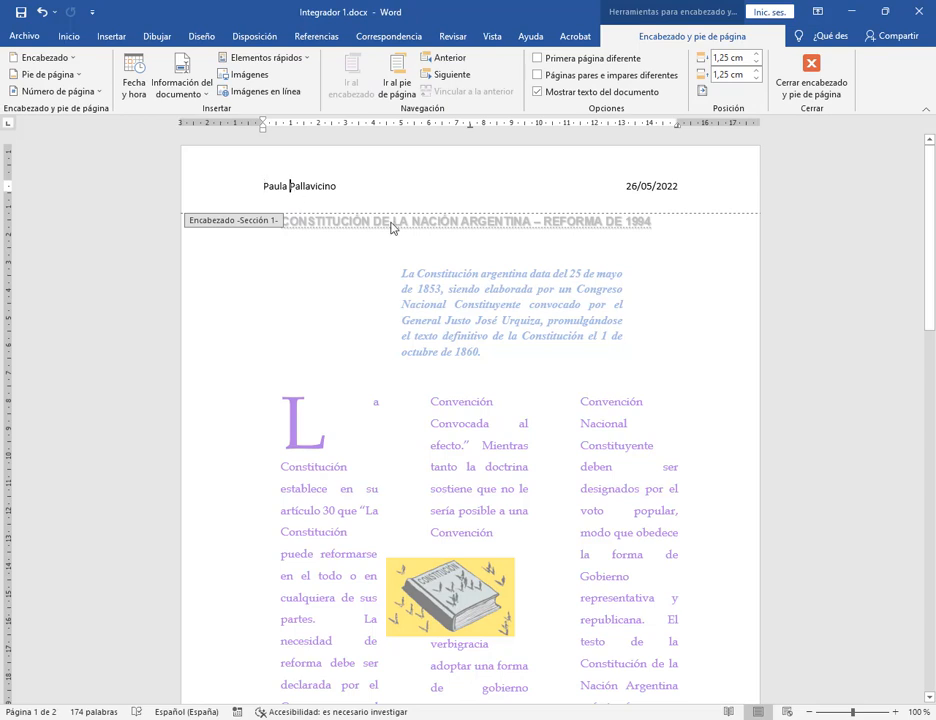
type("Vanesa")
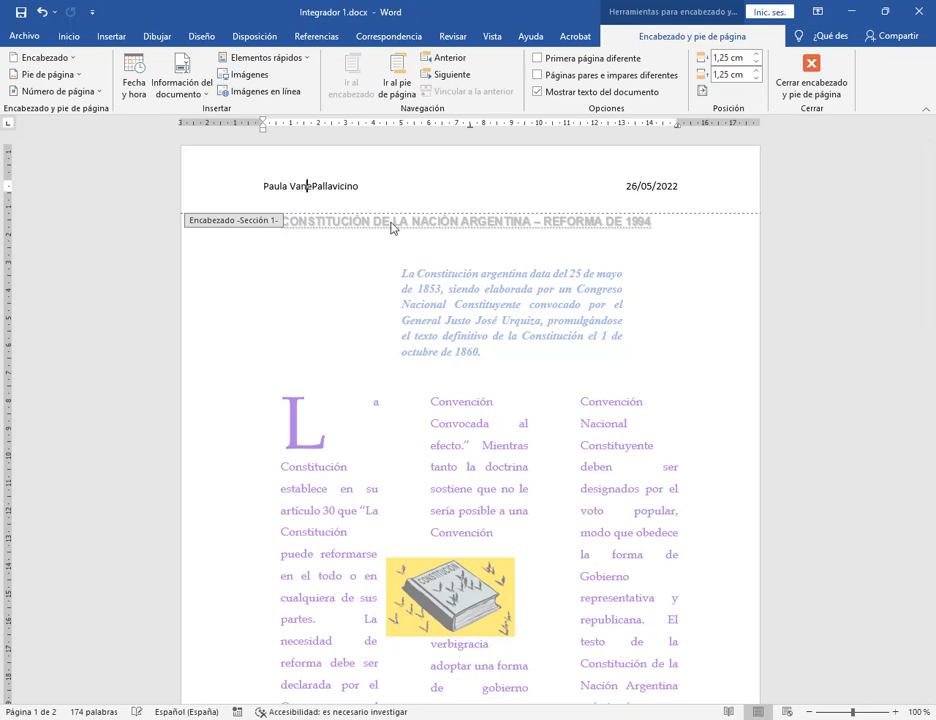
double_click(696, 269)
Check the header and the footer page number, then close header and footer editing.
scroll(696, 265, "down", 7)
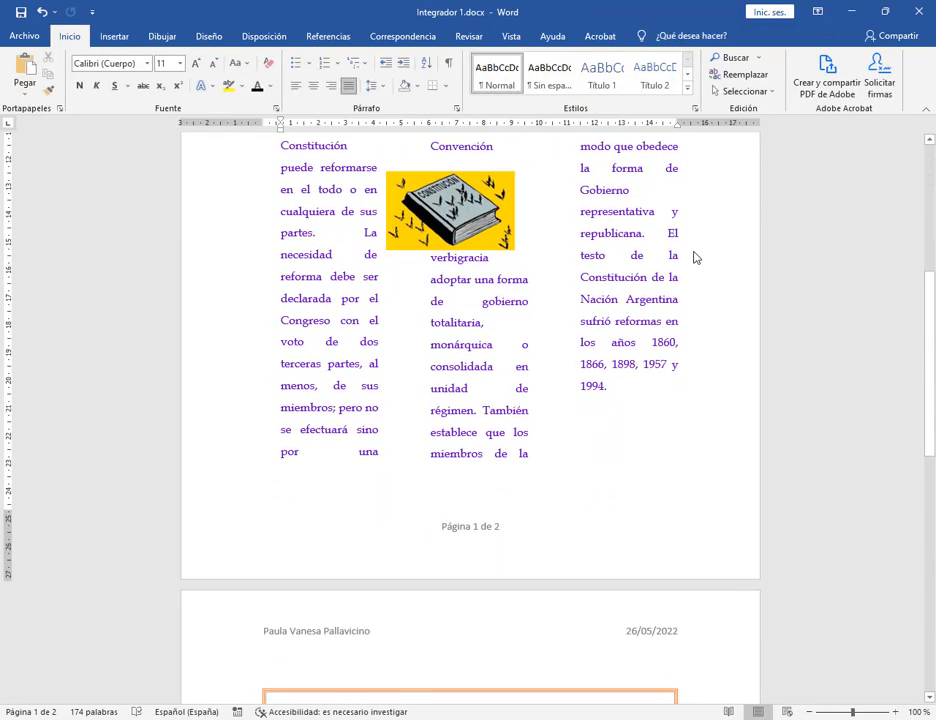
scroll(502, 567, "up", 7)
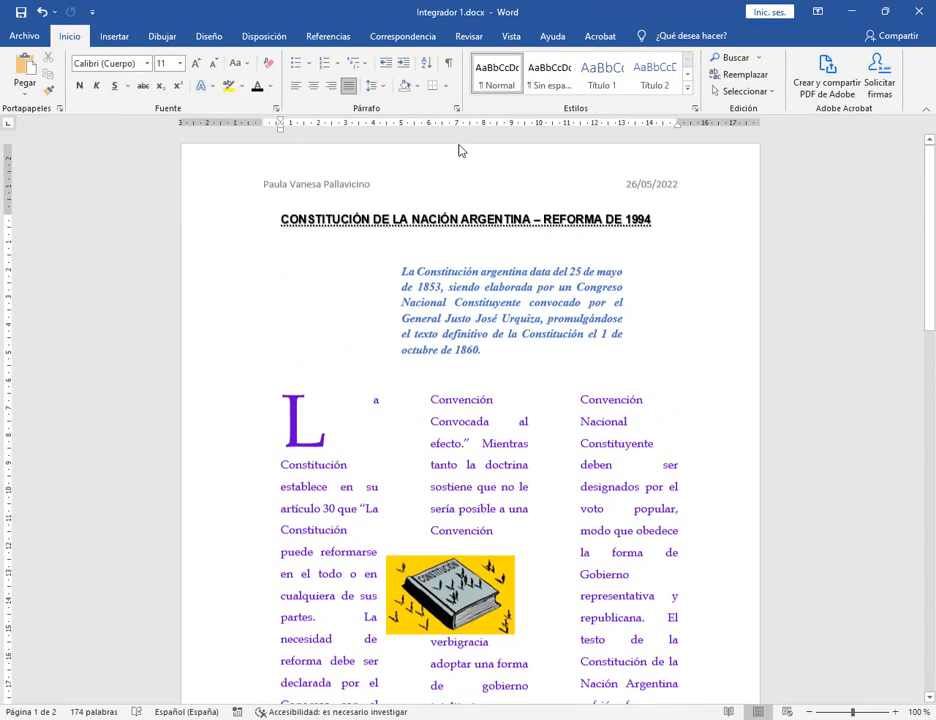
double_click(385, 184)
scroll(384, 184, "down", 8)
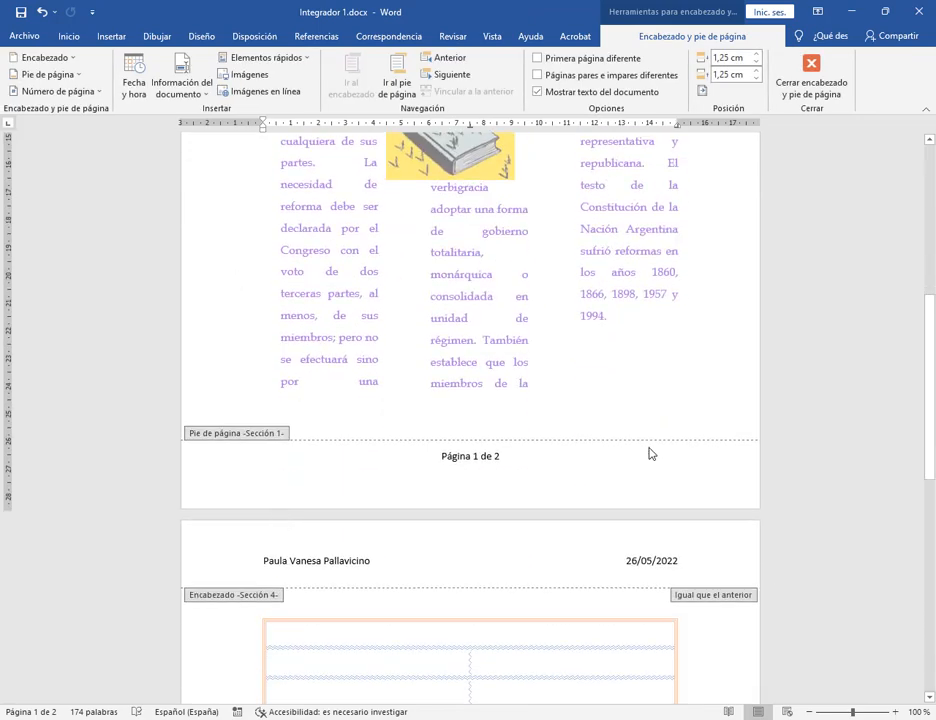
double_click(585, 390)
scroll(478, 334, "down", 3)
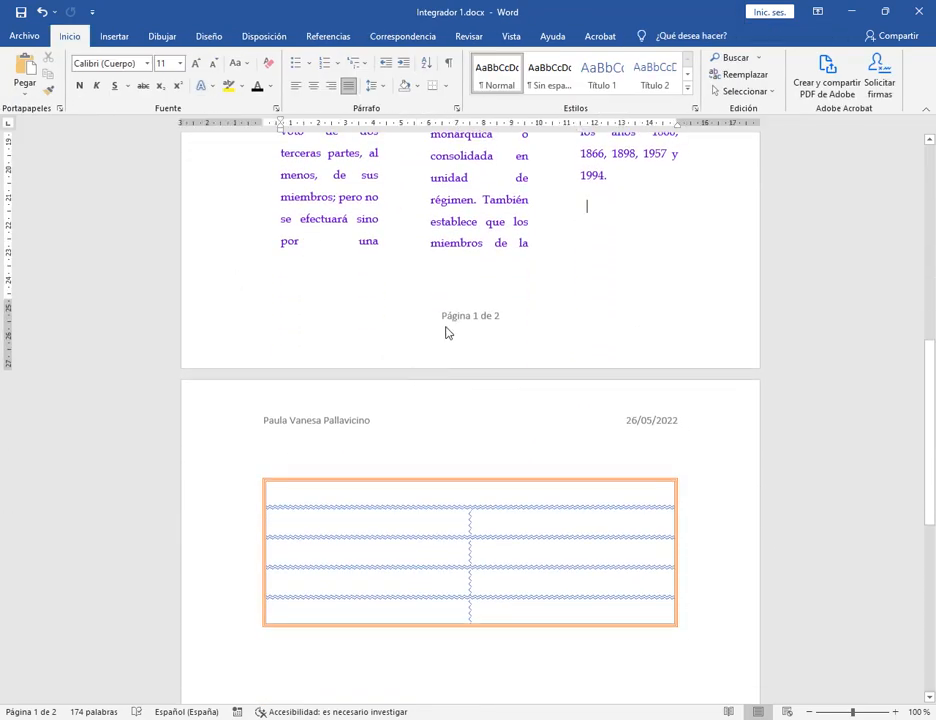
double_click(447, 333)
key("Down")
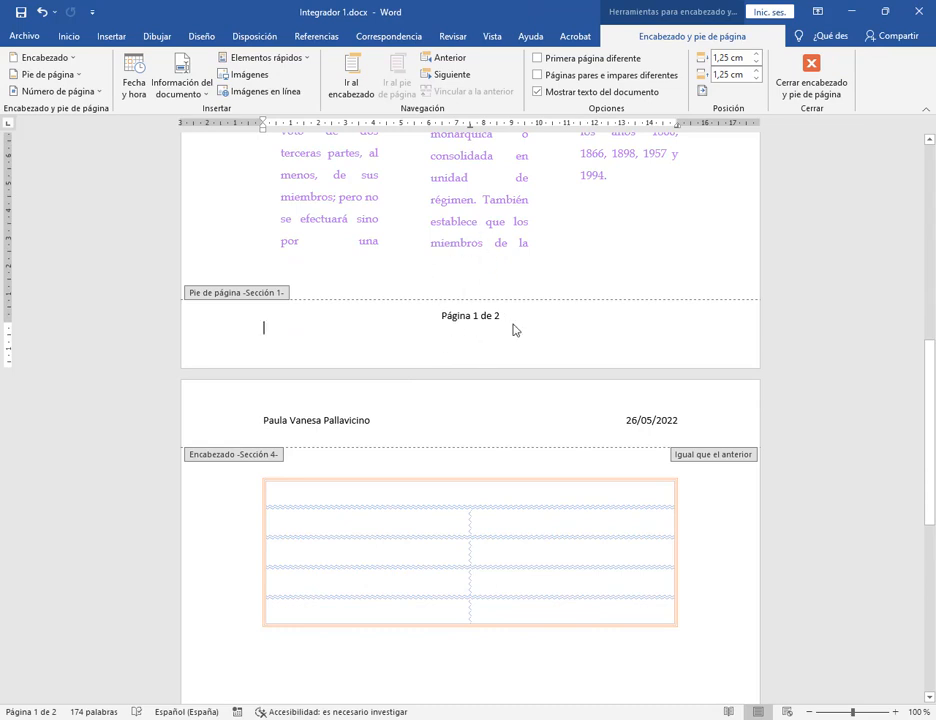
left_click_drag(482, 321, 537, 320)
left_click(492, 356)
double_click(650, 240)
scroll(648, 300, "up", 10)
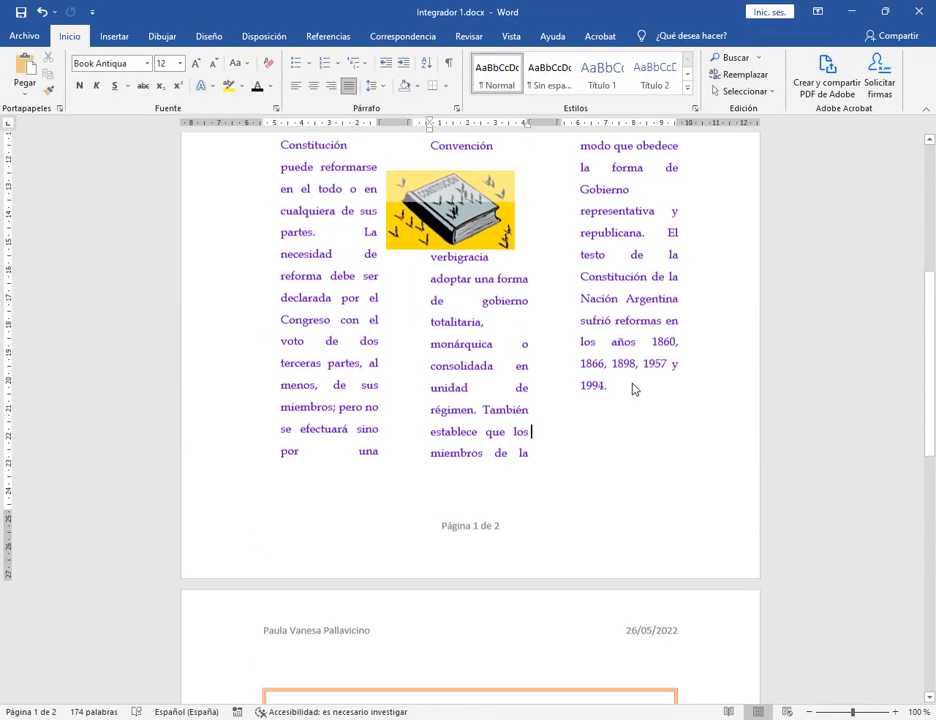
Review the page-border instruction in the PDF, then return to the document.
left_click(165, 719)
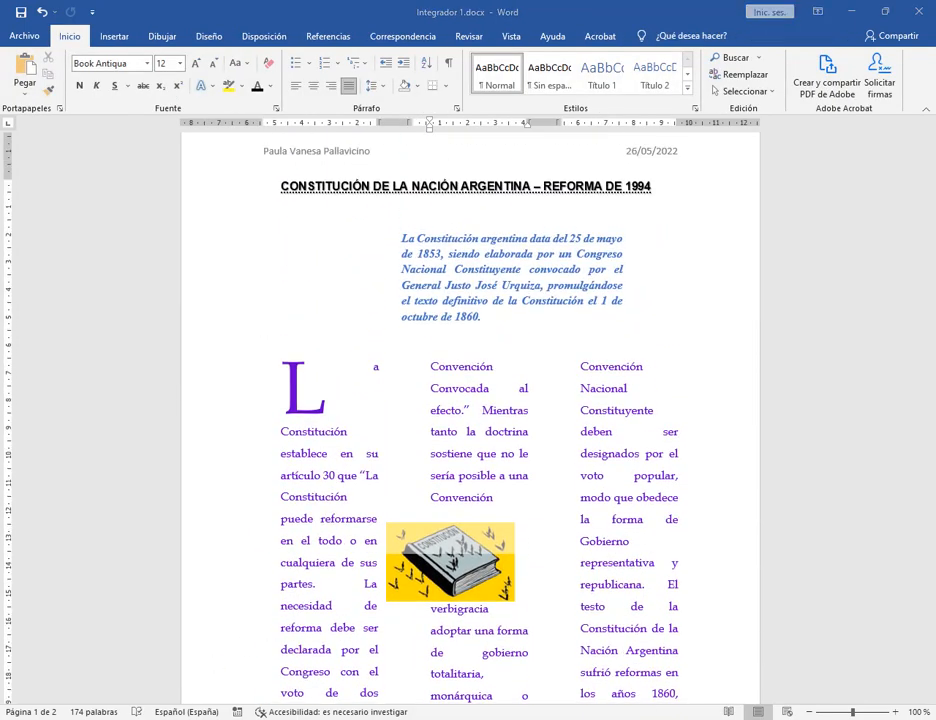
left_click_drag(366, 385, 454, 441)
left_click(454, 441)
left_click(852, 17)
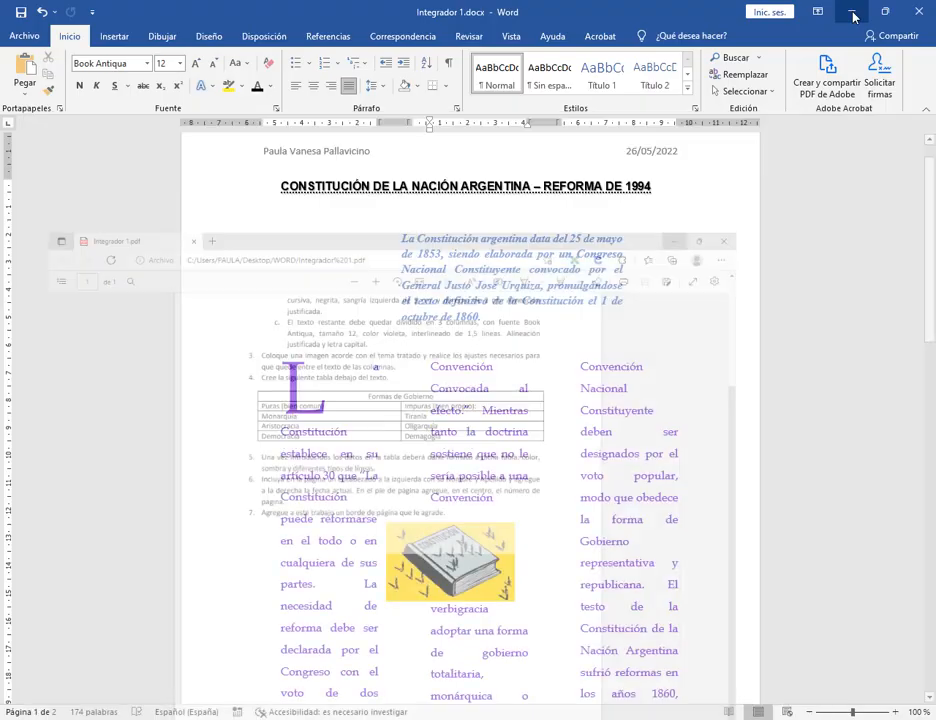
Open the Bordes y sombreado page border settings and try thicker, triple and double wavy line styles.
left_click(445, 86)
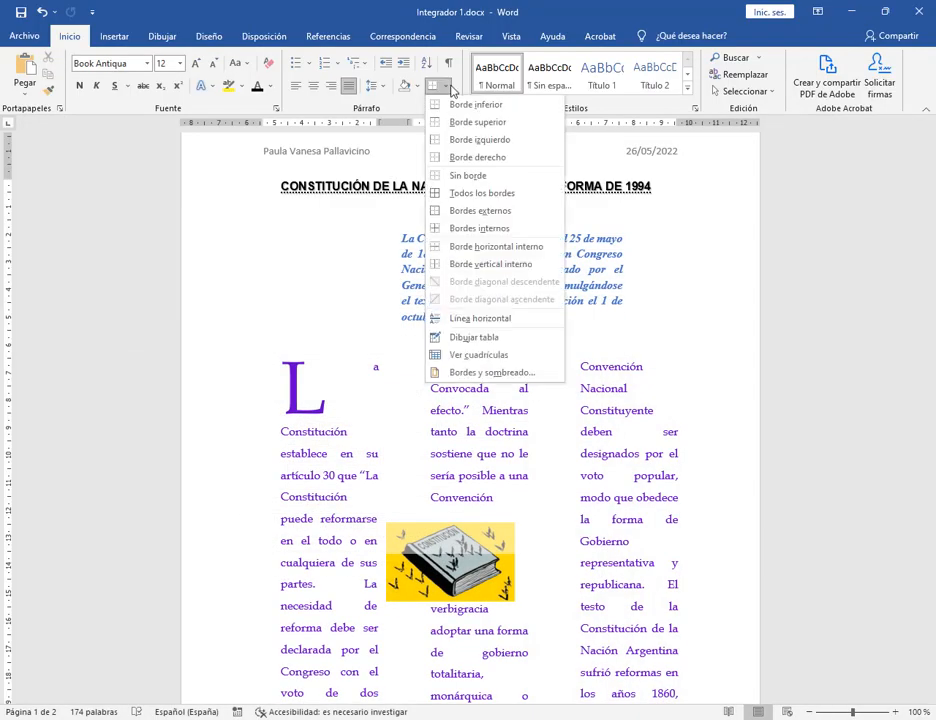
left_click(471, 372)
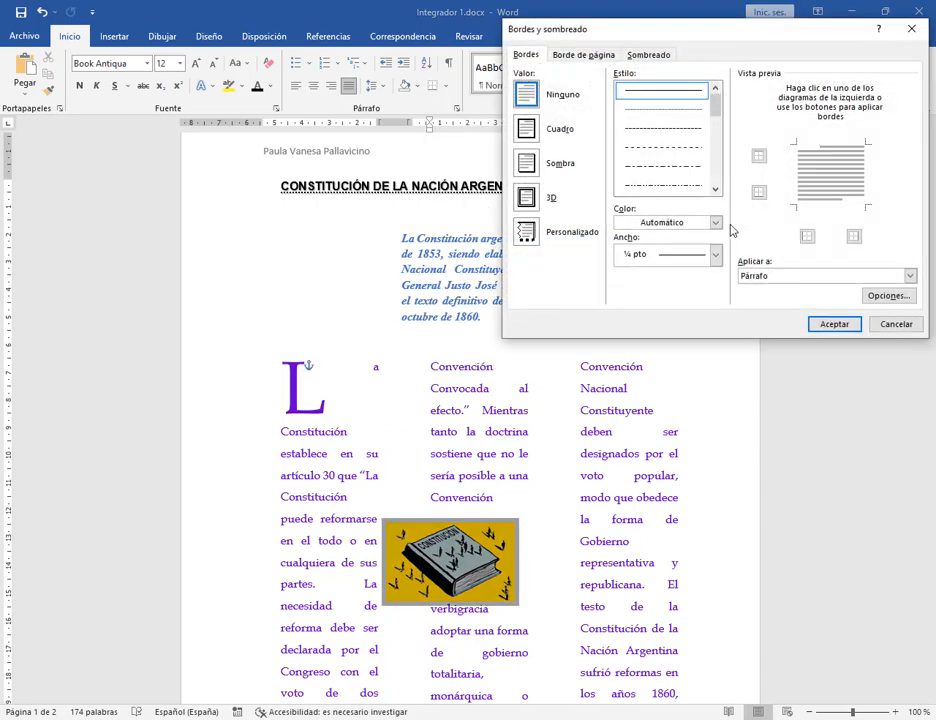
left_click(584, 55)
scroll(683, 130, "down", 4)
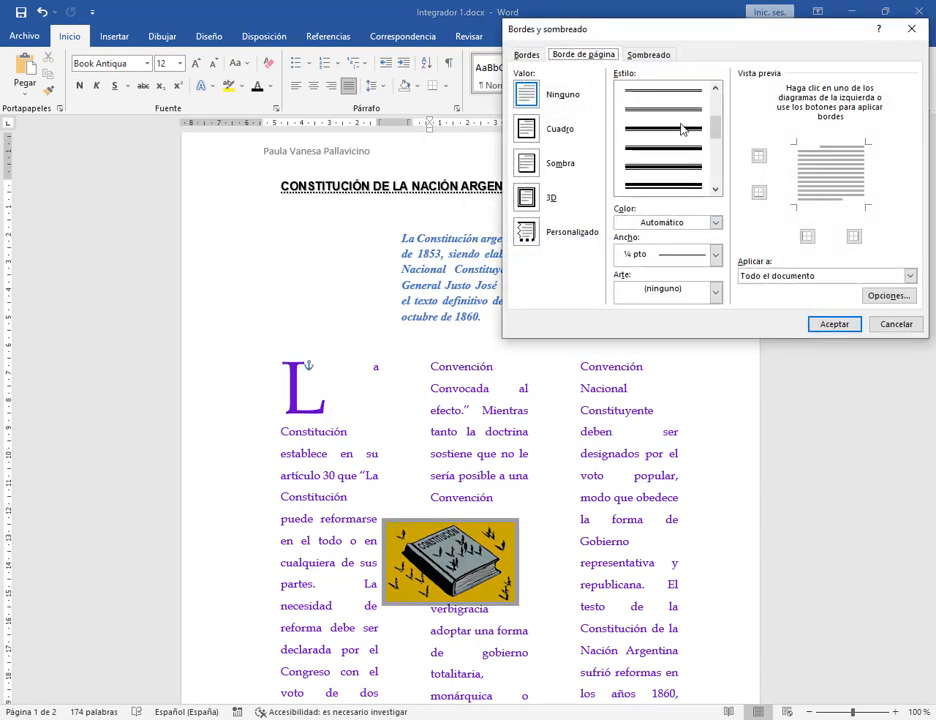
left_click(682, 165)
scroll(693, 180, "down", 2)
scroll(693, 178, "down", 1)
left_click(692, 170)
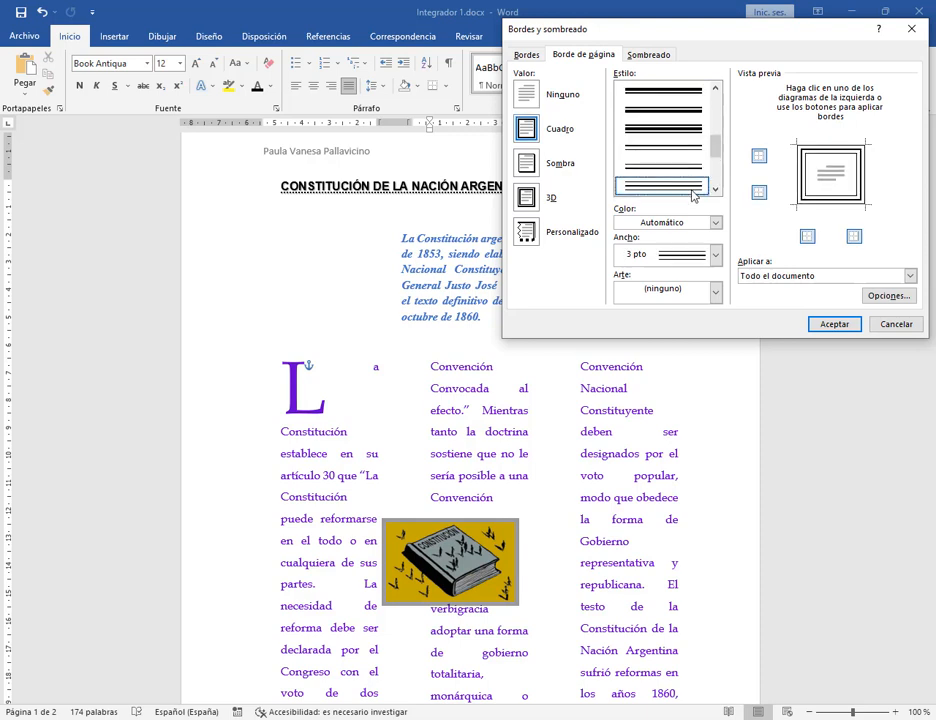
scroll(693, 188, "down", 1)
left_click(692, 180)
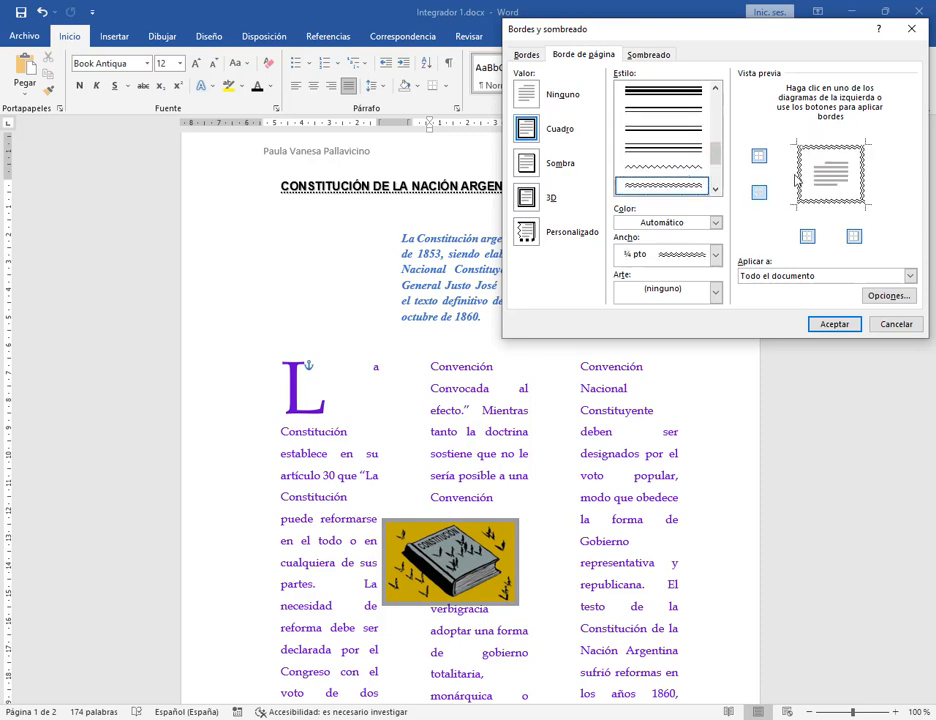
Choose a dark blue 18 pt art border and apply it to the whole document.
left_click(716, 291)
left_click(690, 333)
left_click(716, 291)
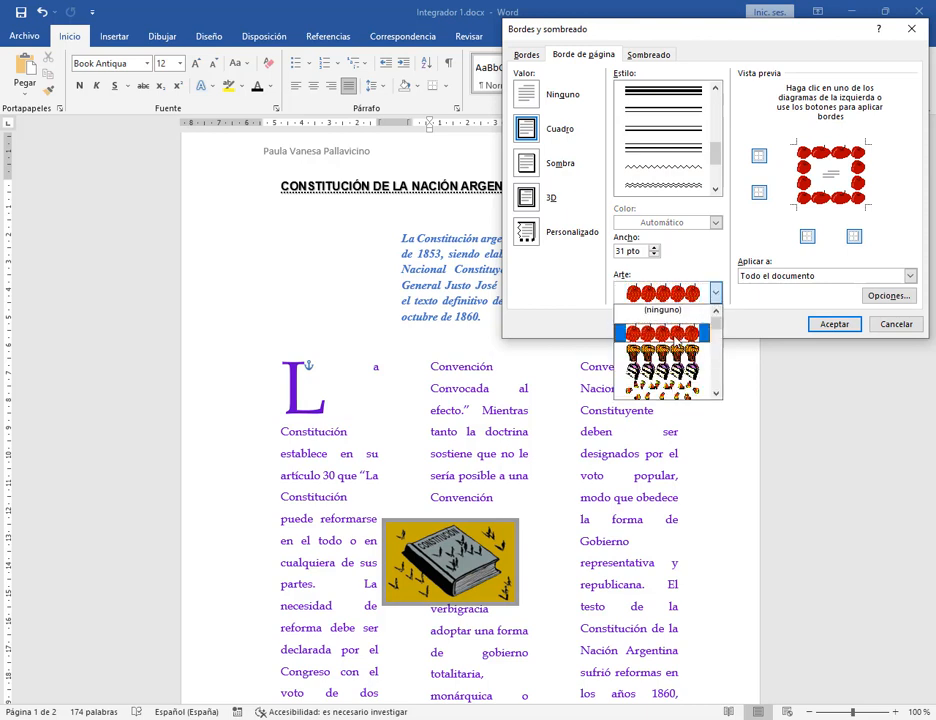
scroll(673, 346, "down", 10)
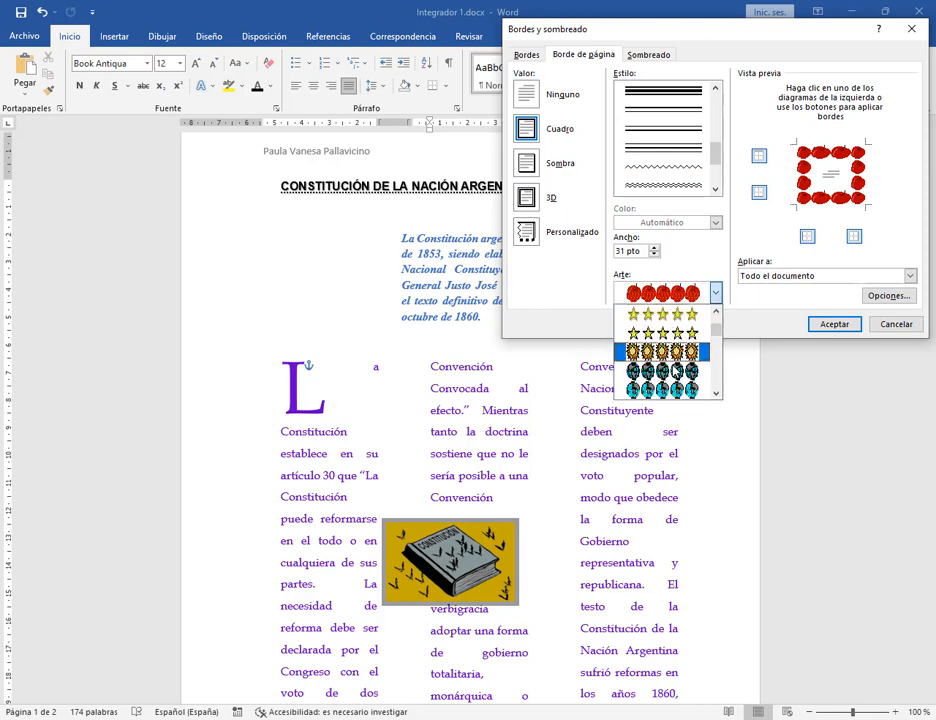
scroll(676, 360, "down", 8)
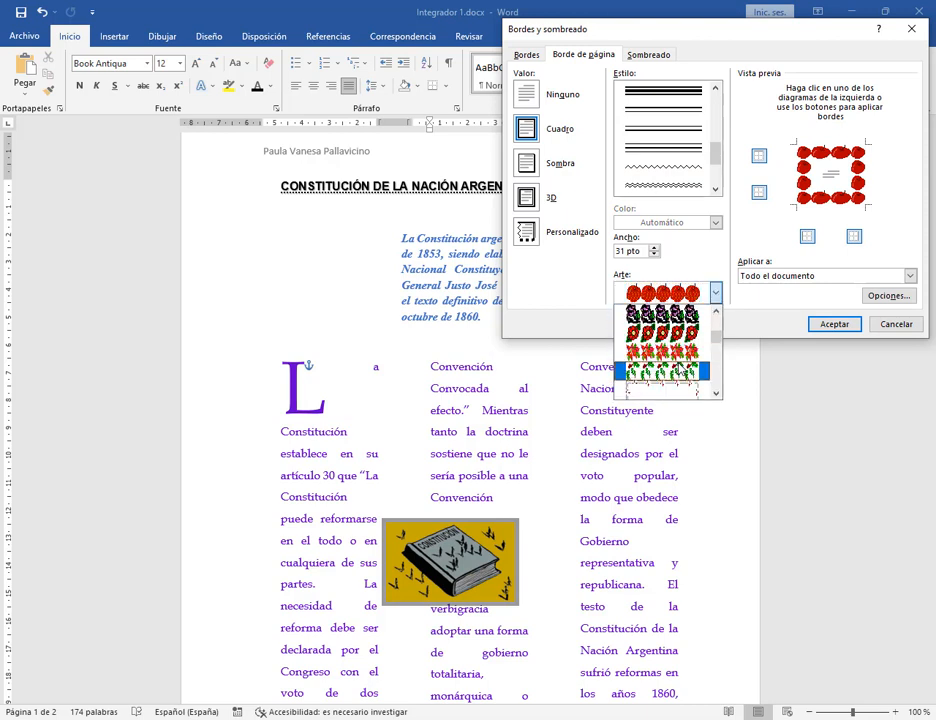
scroll(677, 360, "down", 8)
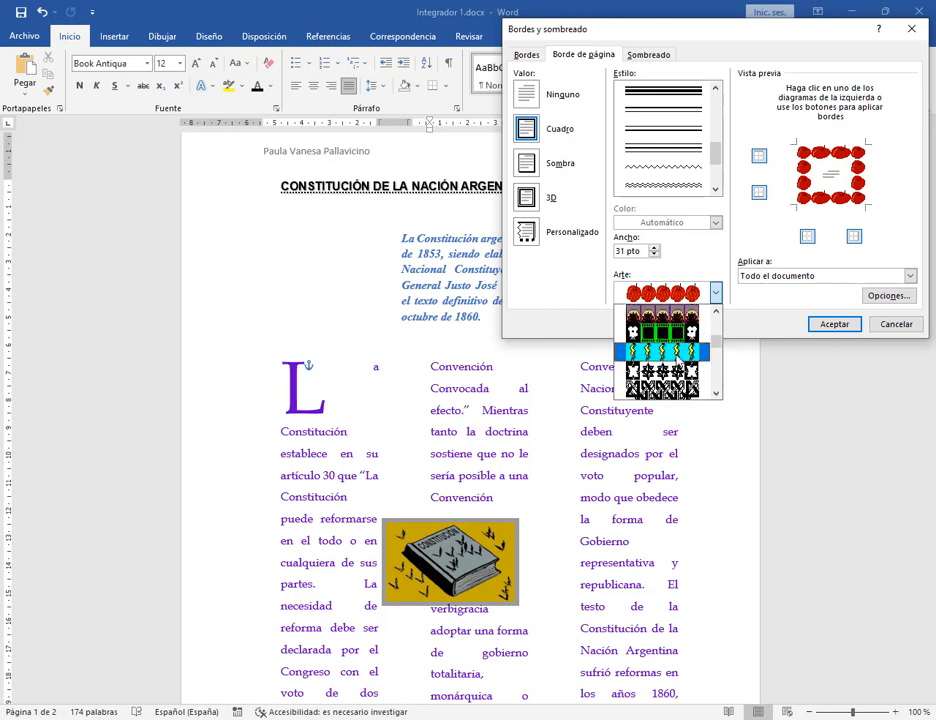
scroll(677, 352, "down", 3)
left_click(660, 314)
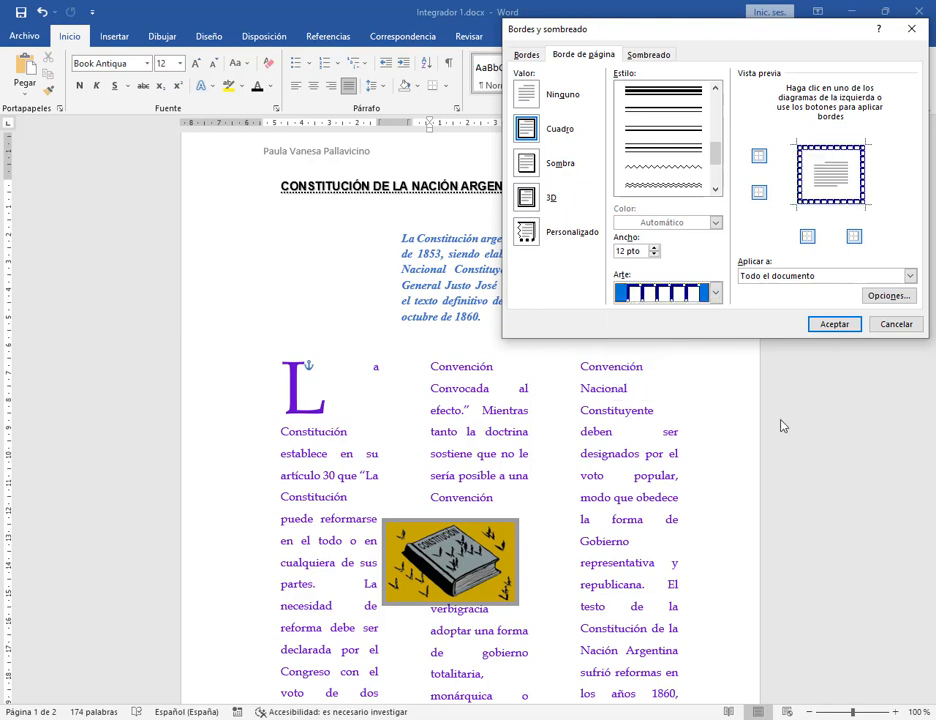
left_click(715, 293)
left_click(662, 380)
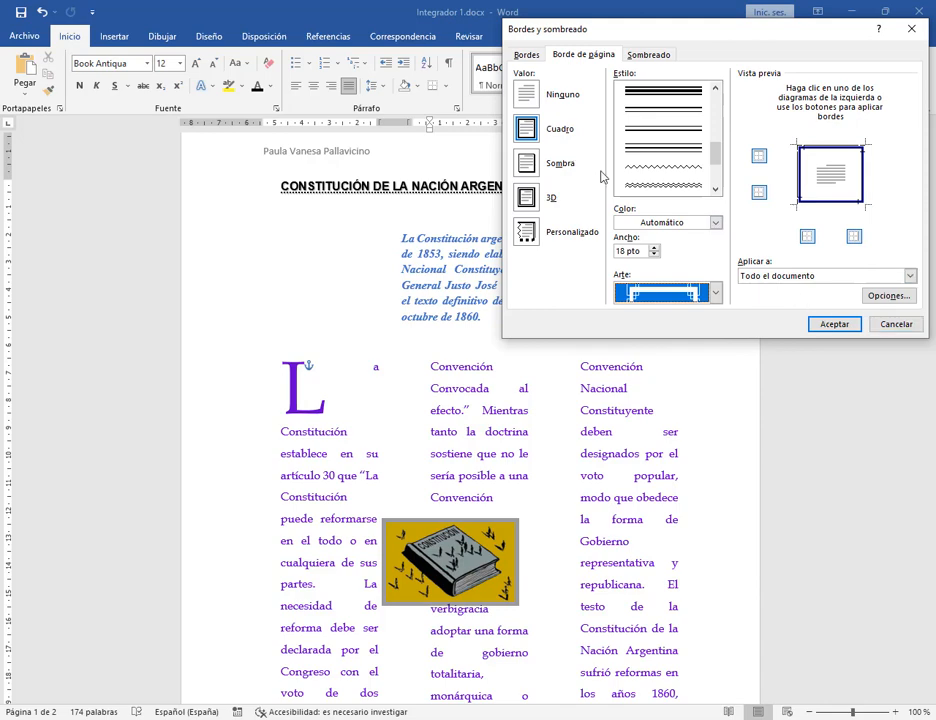
left_click(815, 325)
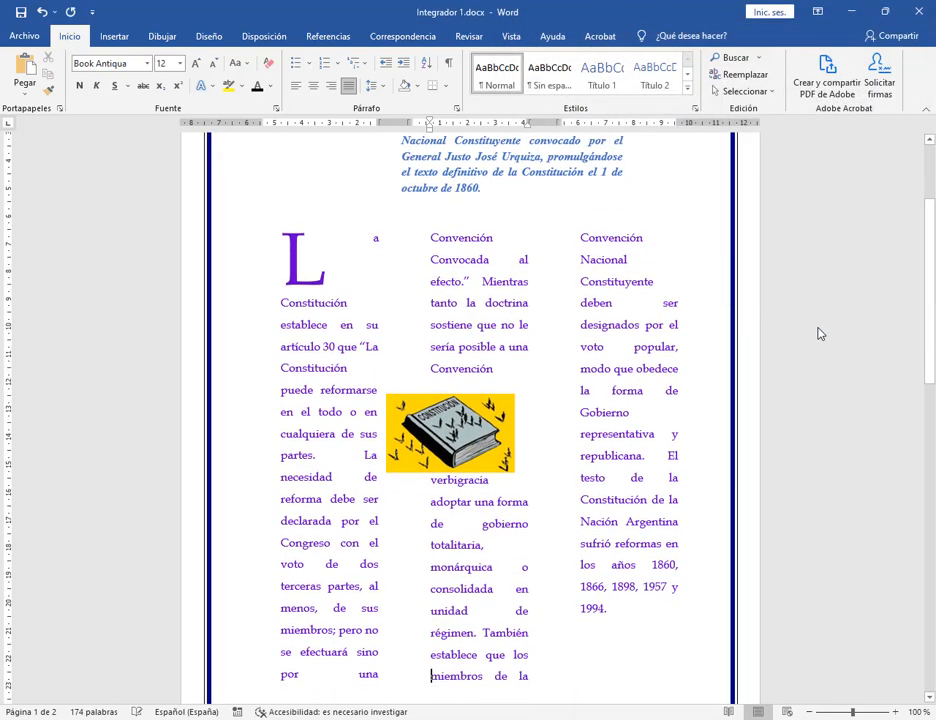
scroll(566, 261, "up", 3)
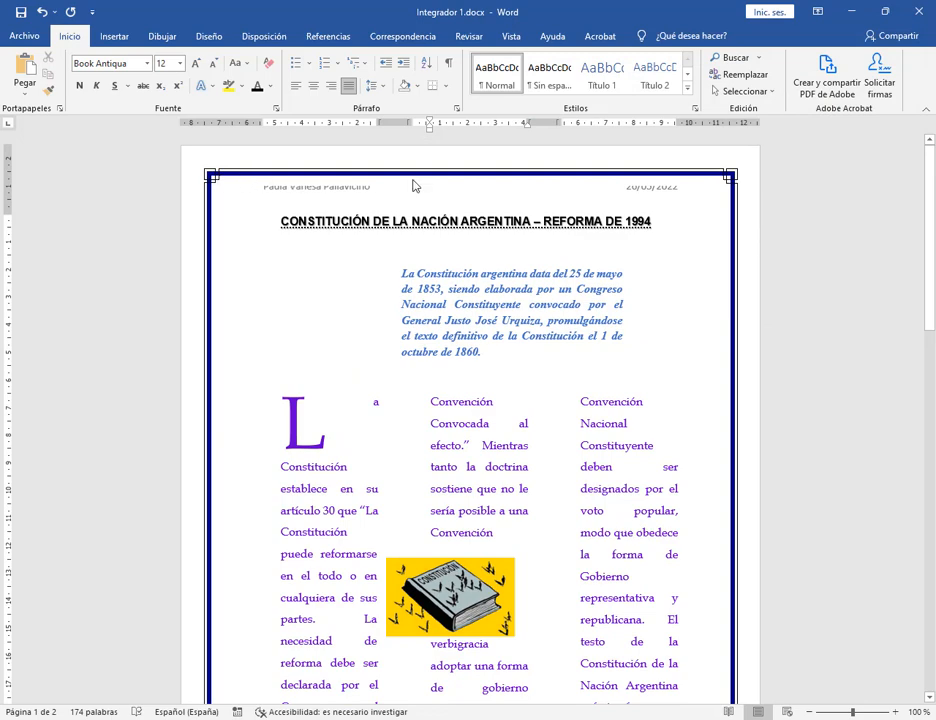
left_click(696, 258)
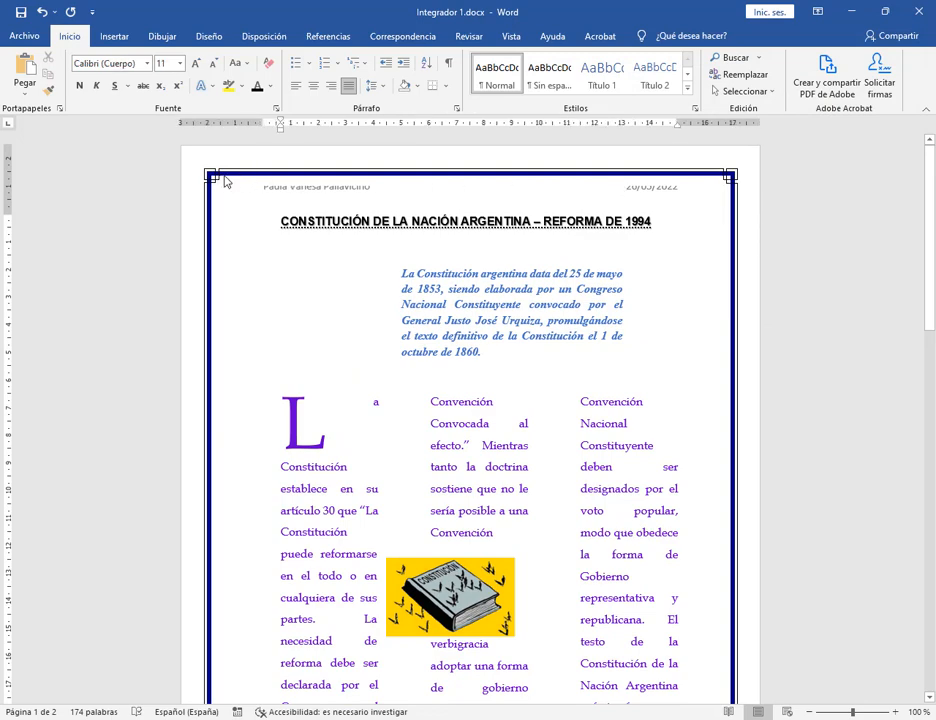
scroll(483, 405, "down", 5)
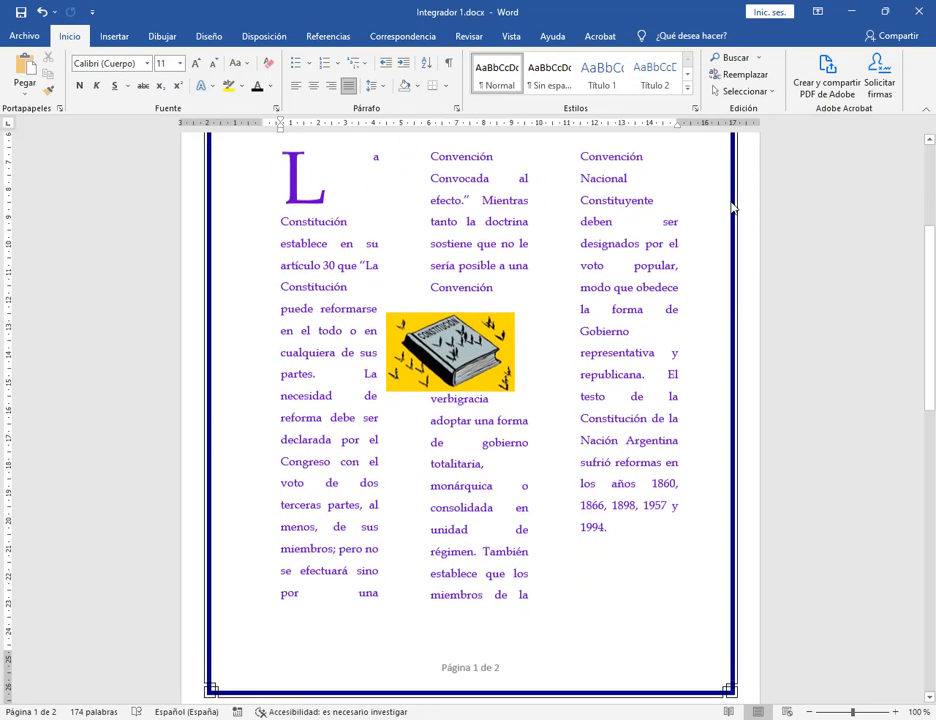
scroll(433, 472, "up", 5)
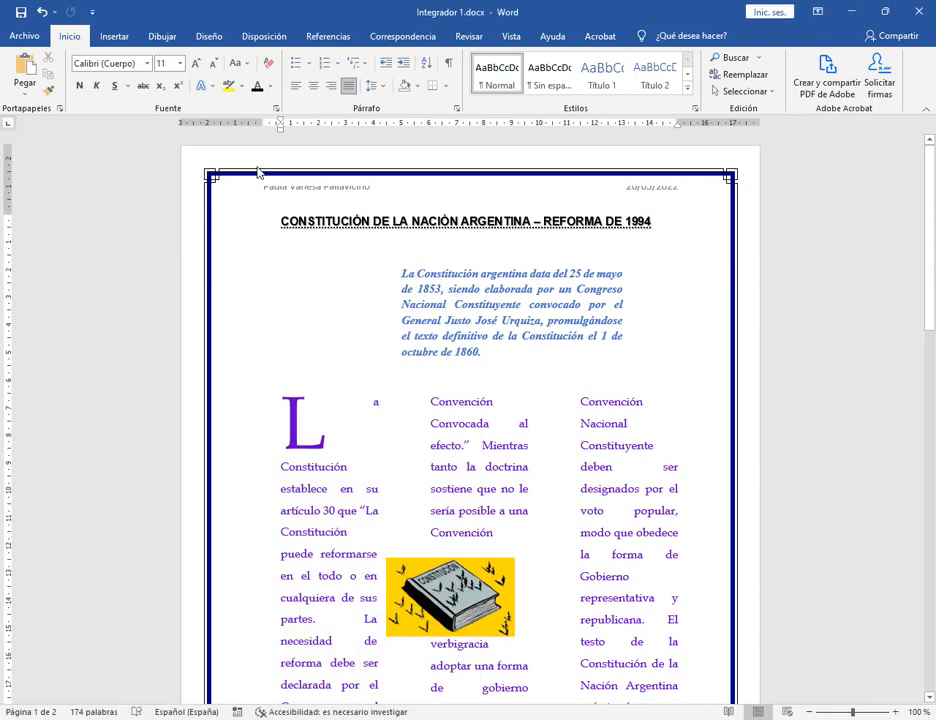
mouse_move(243, 166)
left_mouse_down()
mouse_move(262, 185)
mouse_move(666, 208)
mouse_move(709, 202)
left_mouse_up()
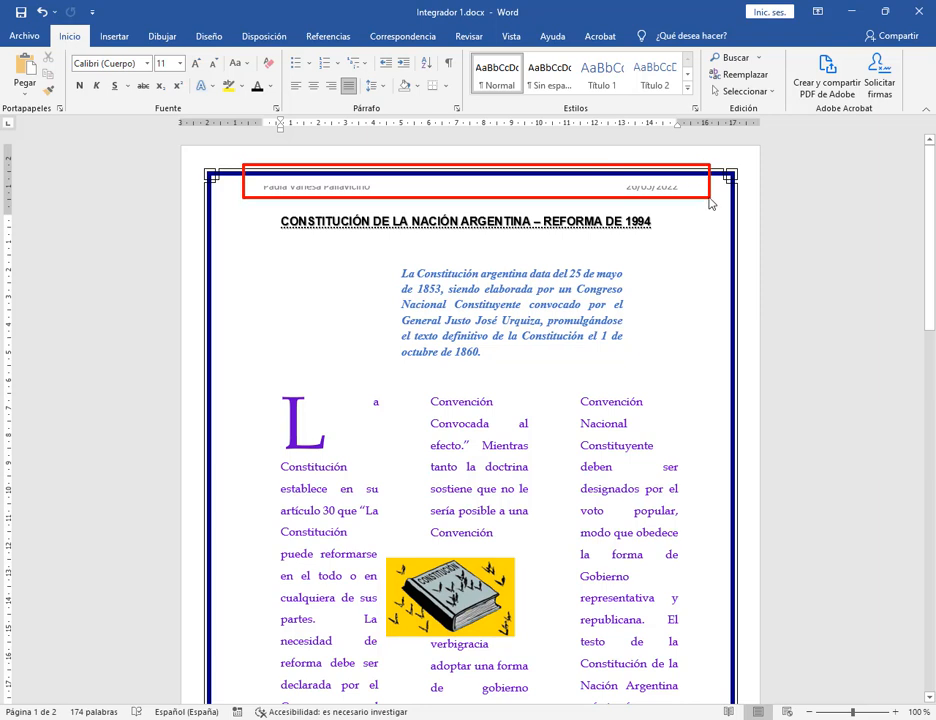
left_click(291, 189)
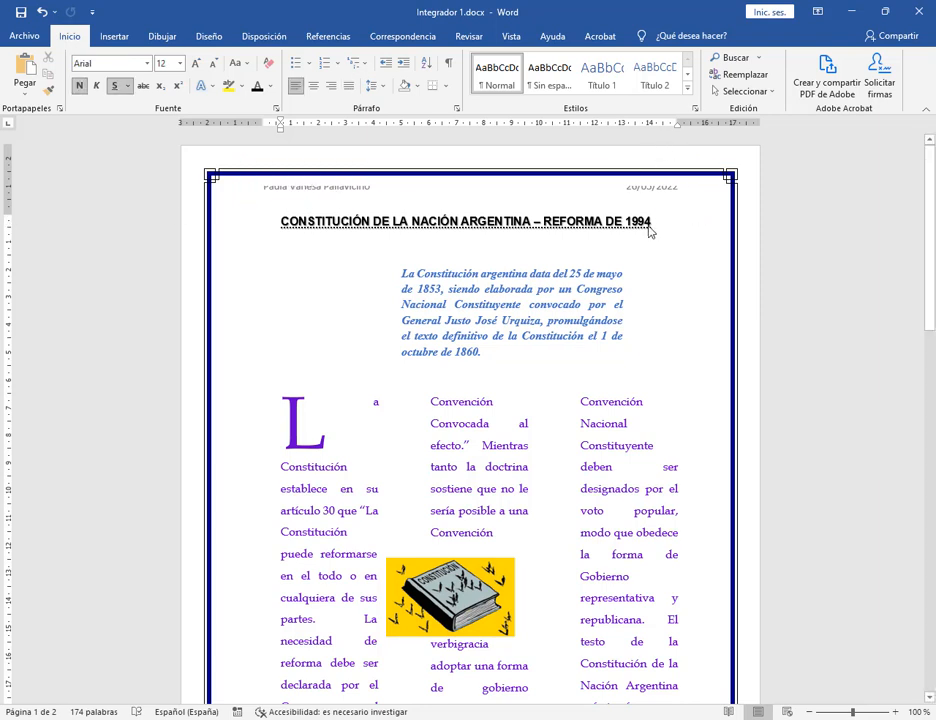
left_click(443, 86)
left_click(485, 375)
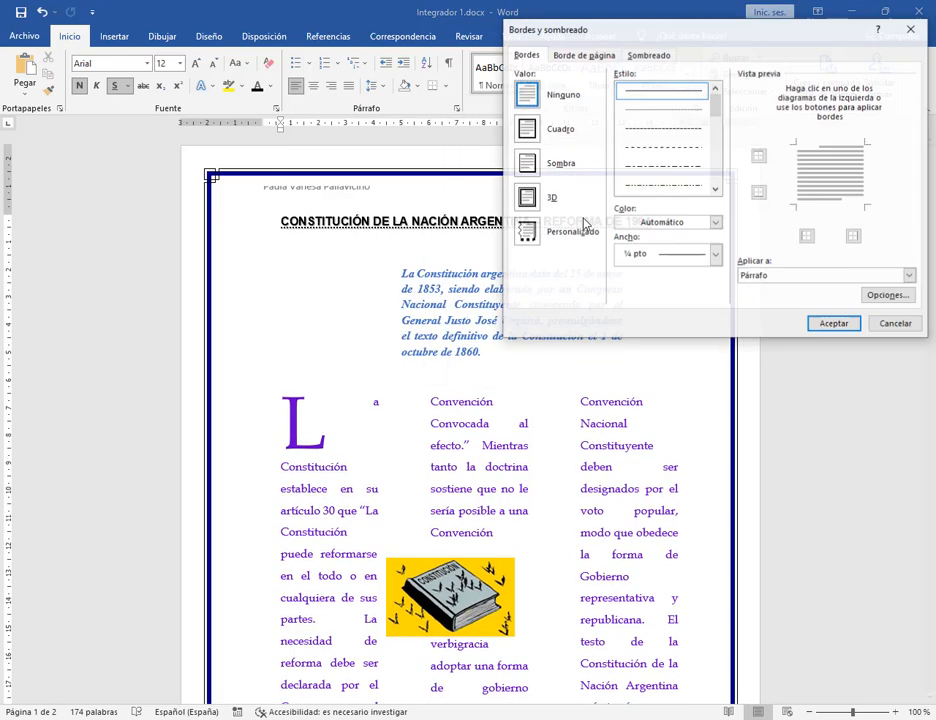
left_click(584, 55)
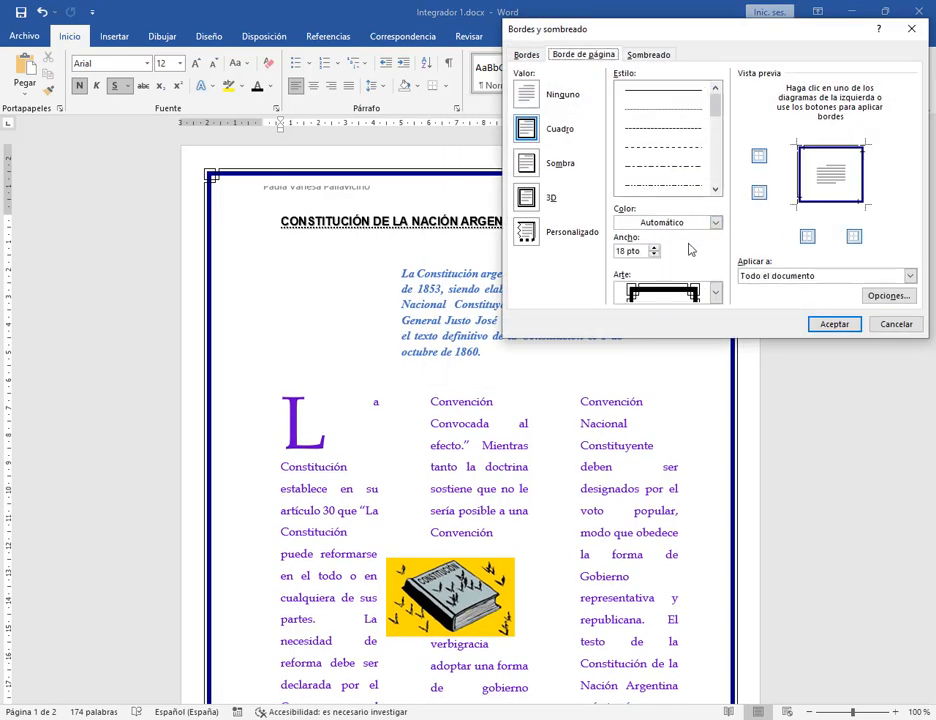
left_click(654, 255)
left_click(655, 256)
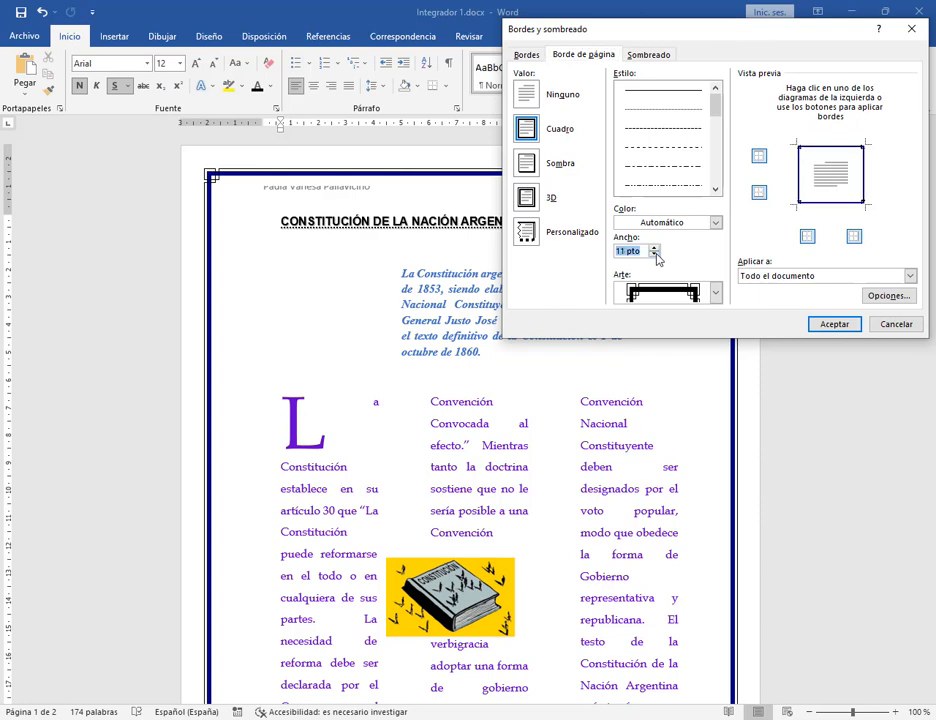
left_click(655, 256)
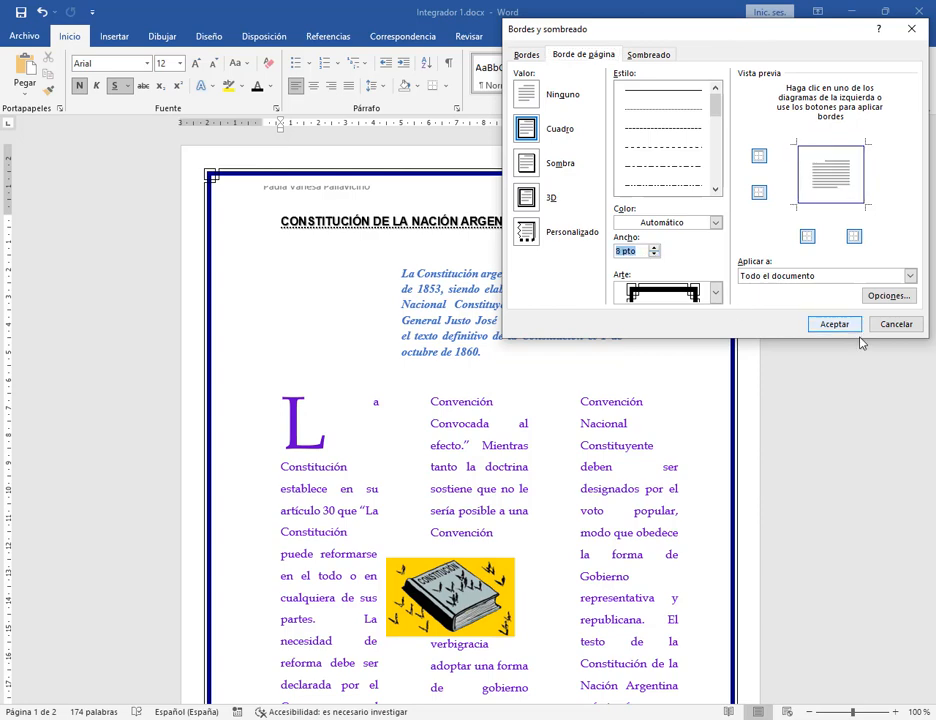
left_click(834, 324)
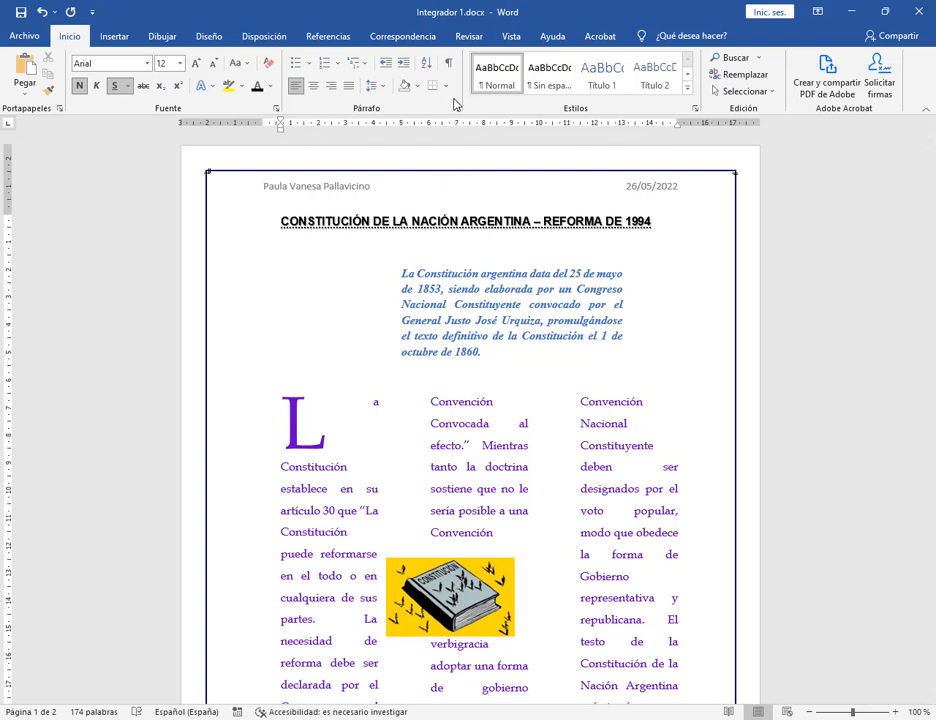
left_click(42, 12)
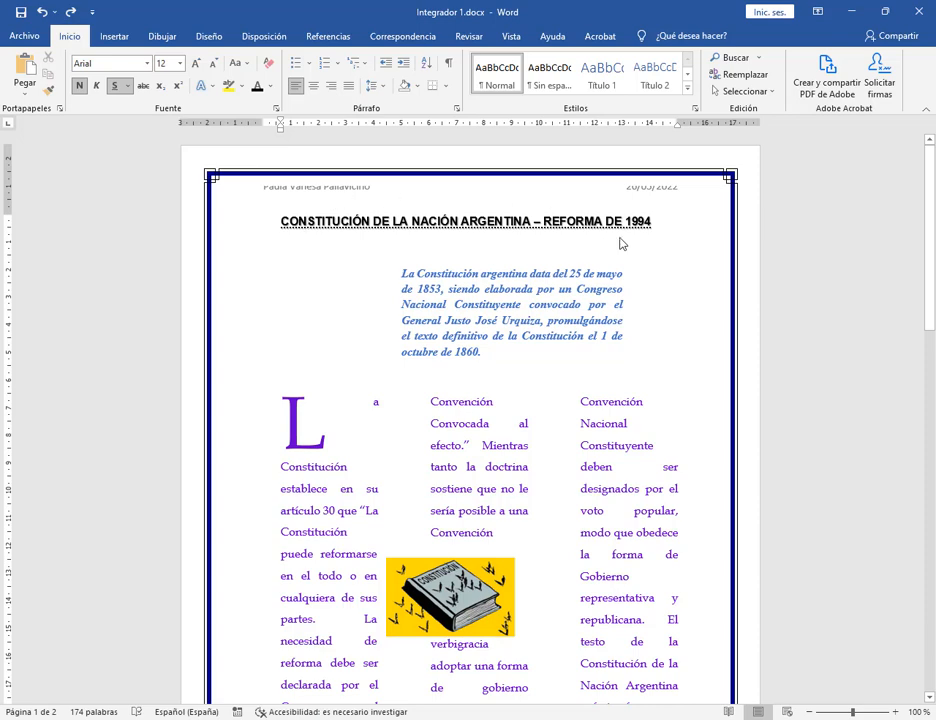
Add a blank line above the header's name and 26/05/2022 date, then return to the title.
double_click(306, 188)
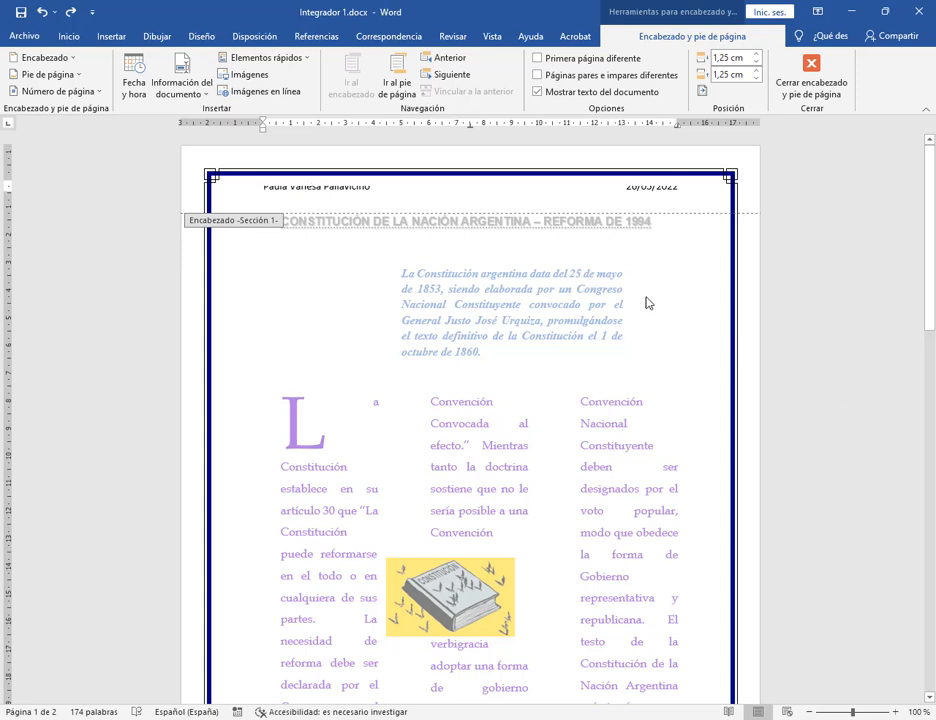
left_click_drag(263, 190, 635, 194)
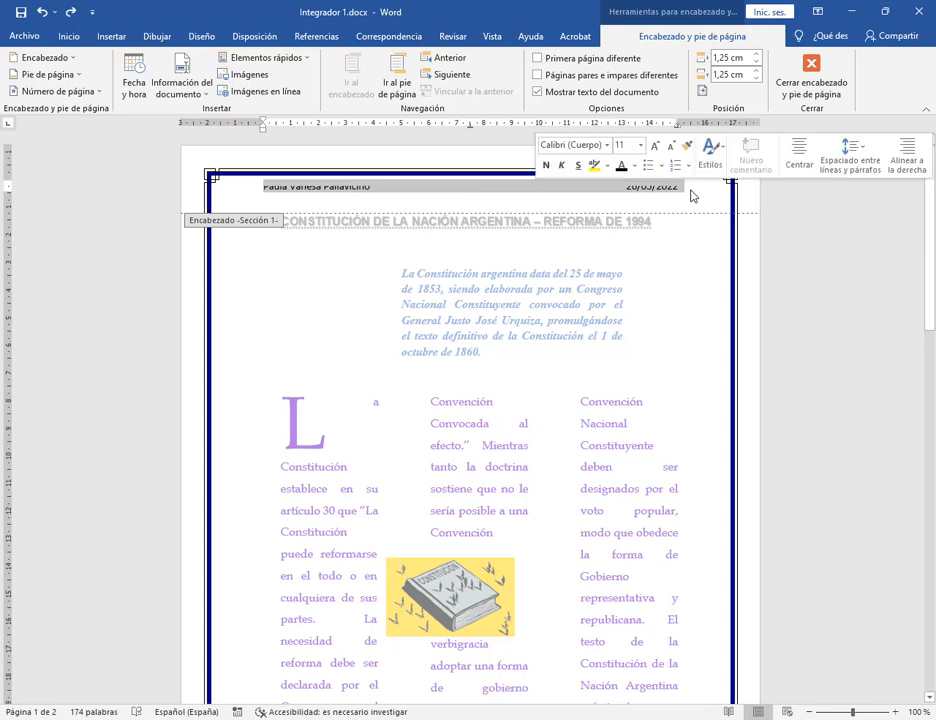
left_click(264, 190)
key("Return")
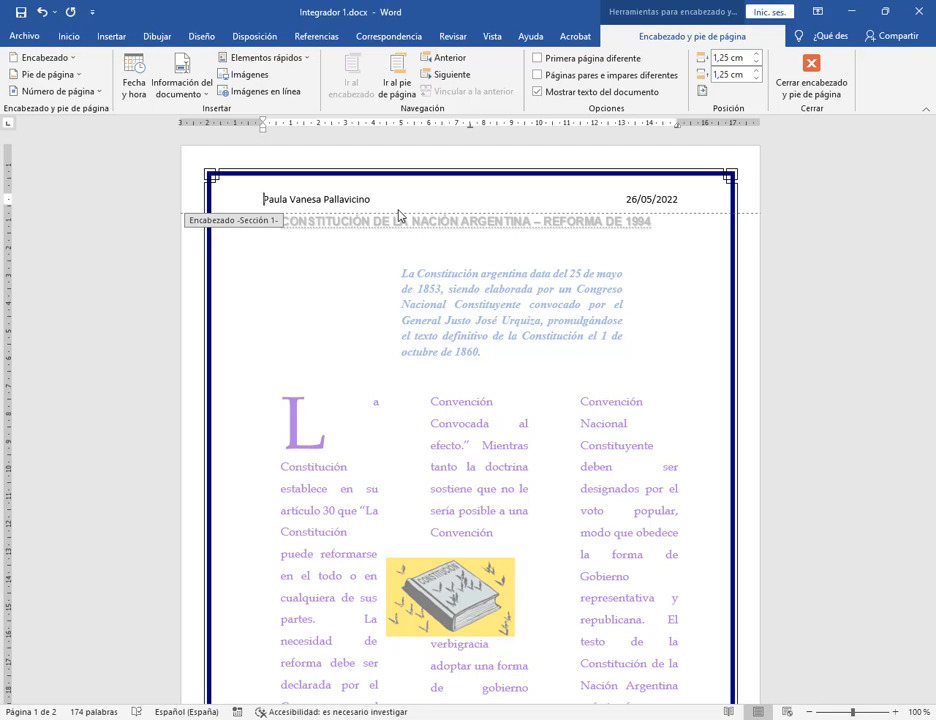
double_click(655, 292)
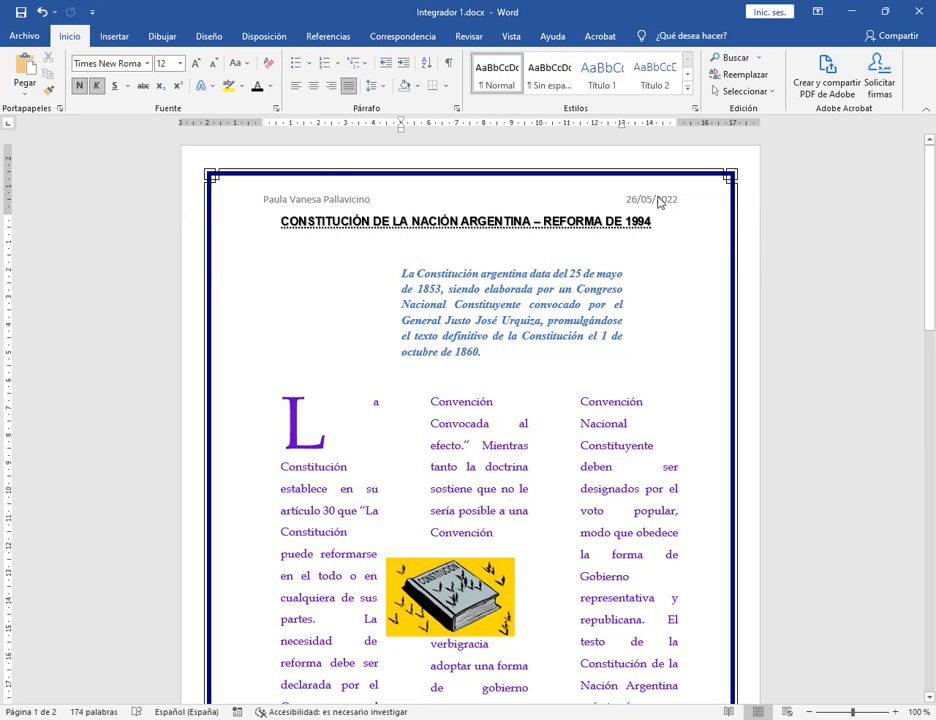
left_click(282, 227)
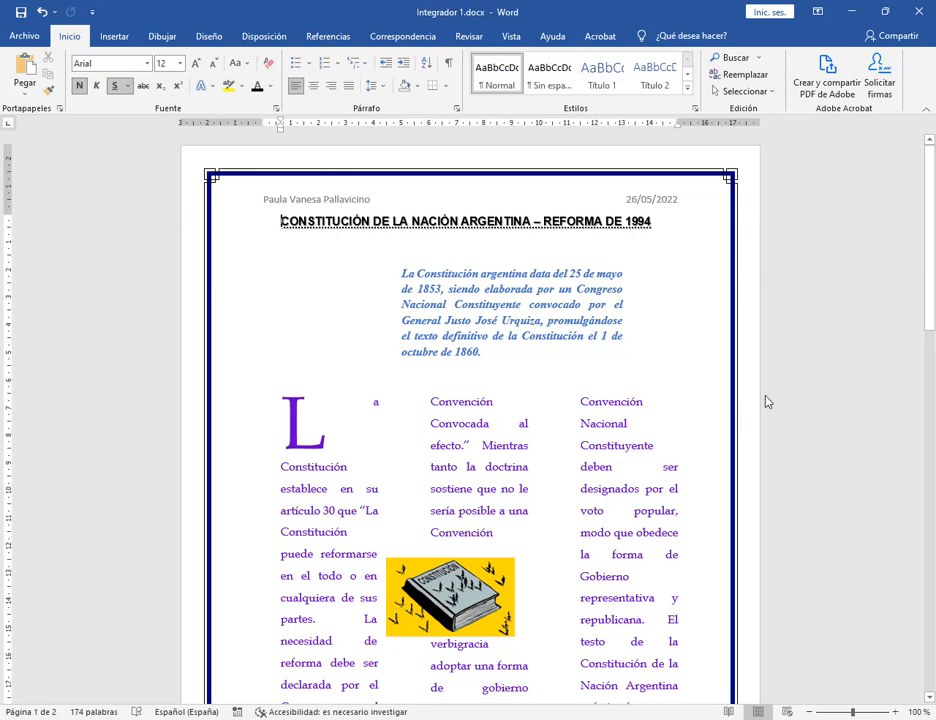
scroll(675, 359, "down", 8)
scroll(678, 355, "down", 6)
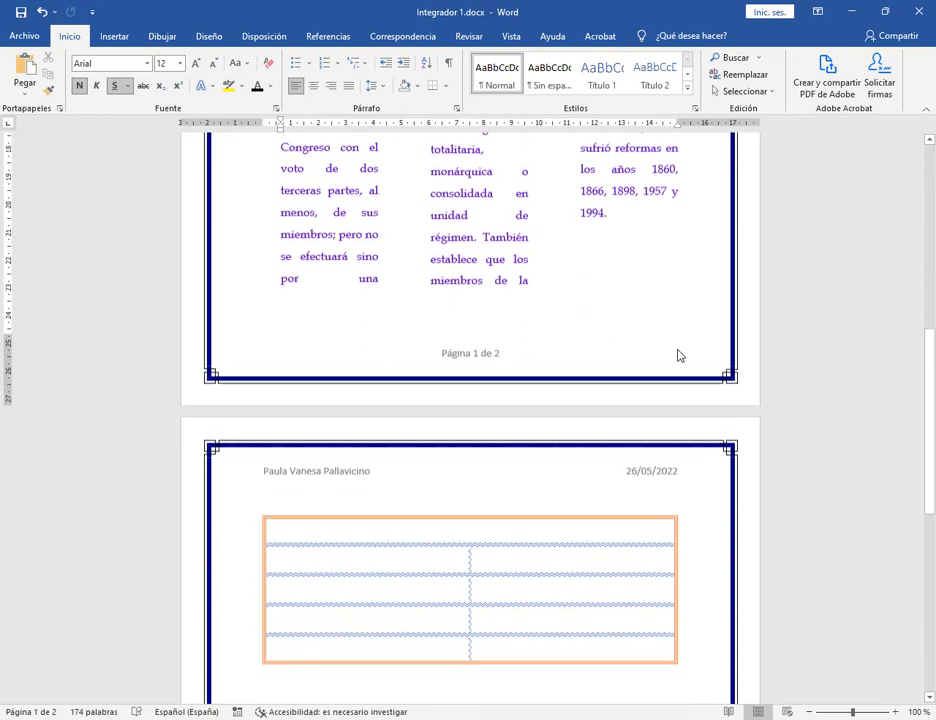
scroll(745, 432, "down", 3)
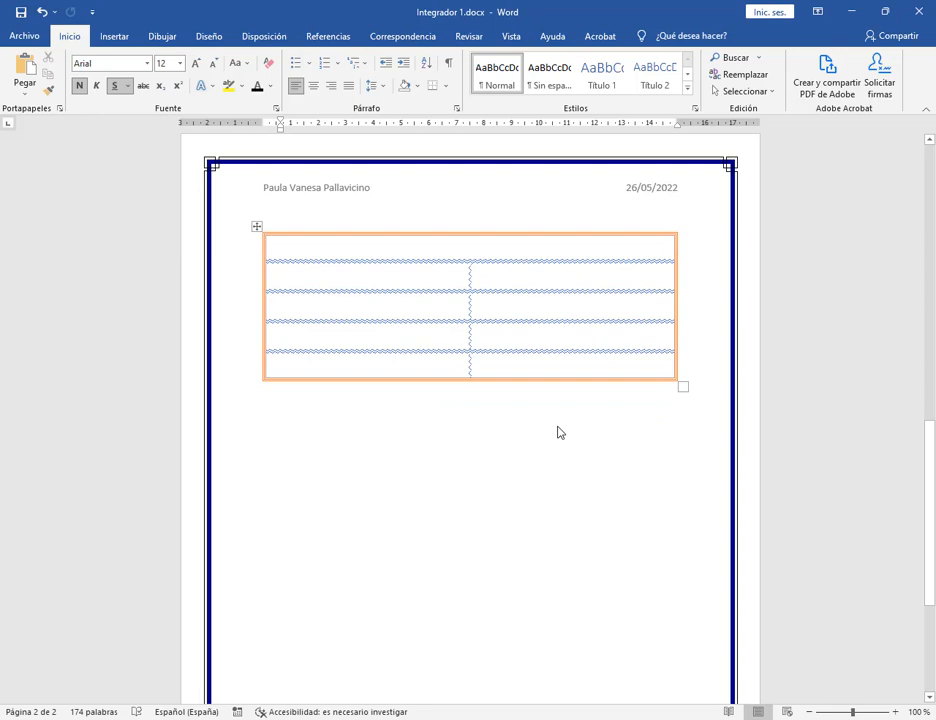
scroll(531, 451, "up", 12)
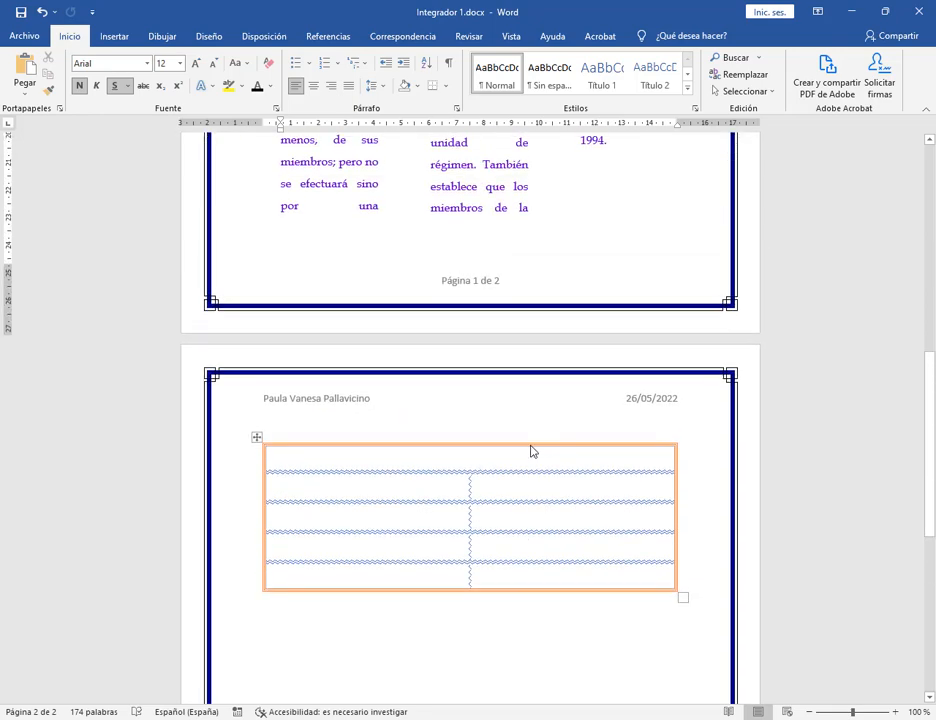
scroll(531, 451, "up", 5)
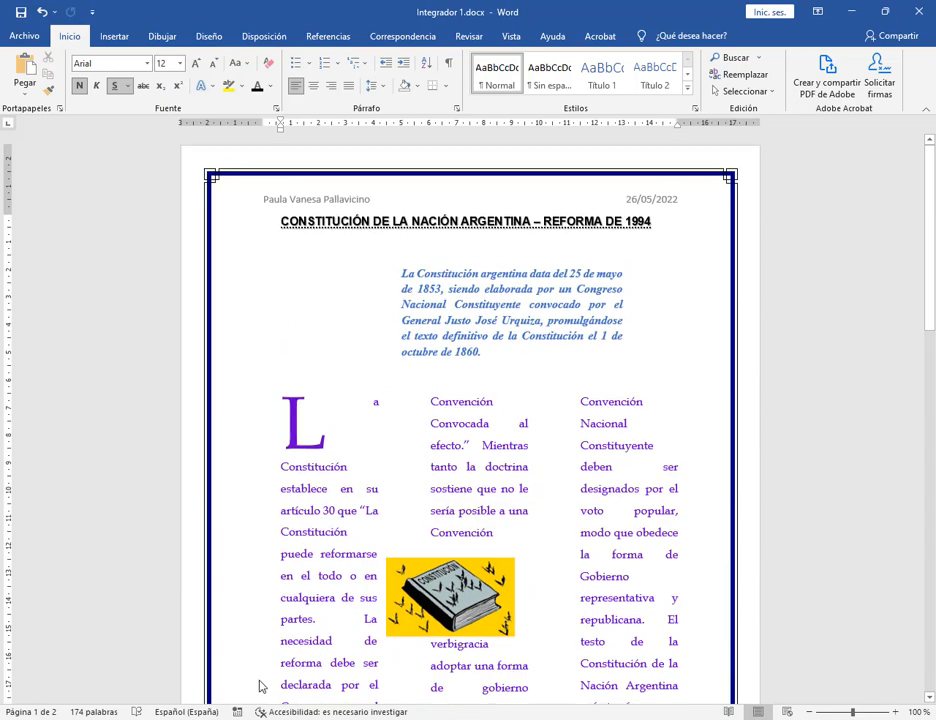
Trash the four Trabajo Práctico Nº13 and Nº14 .doc and .pdf files in the TP5 folder.
left_click(215, 690)
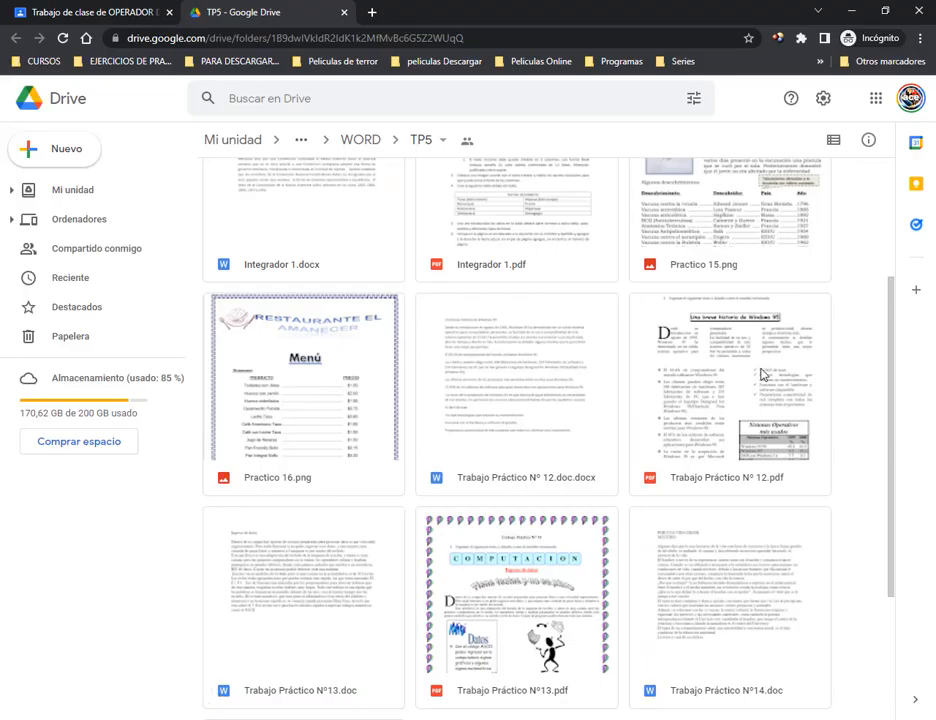
scroll(528, 585, "down", 2)
left_click(535, 385)
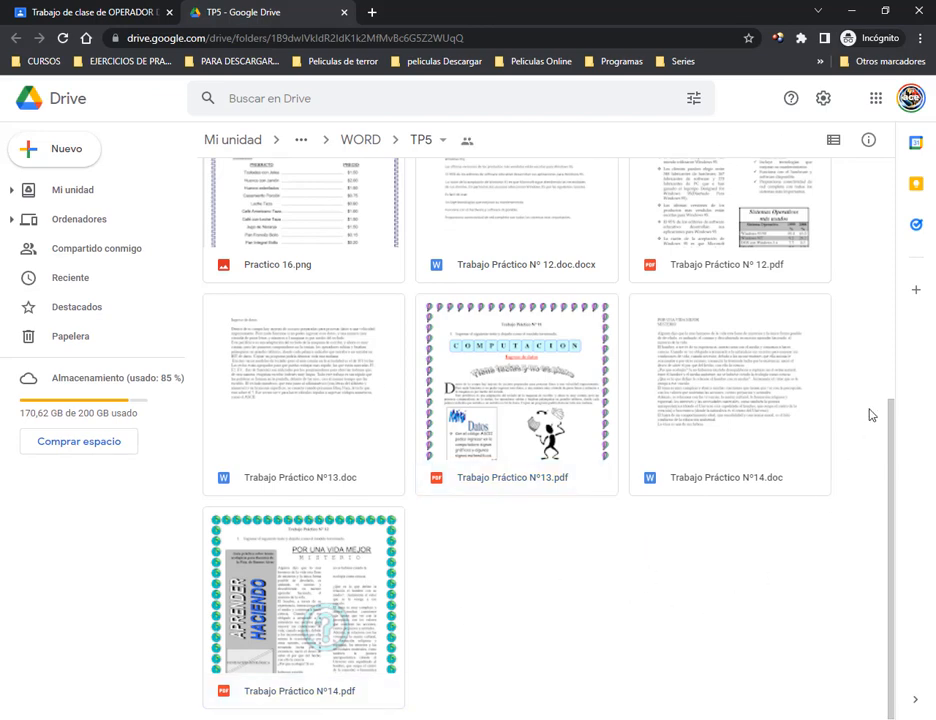
left_click_drag(871, 411, 330, 674)
key("Delete")
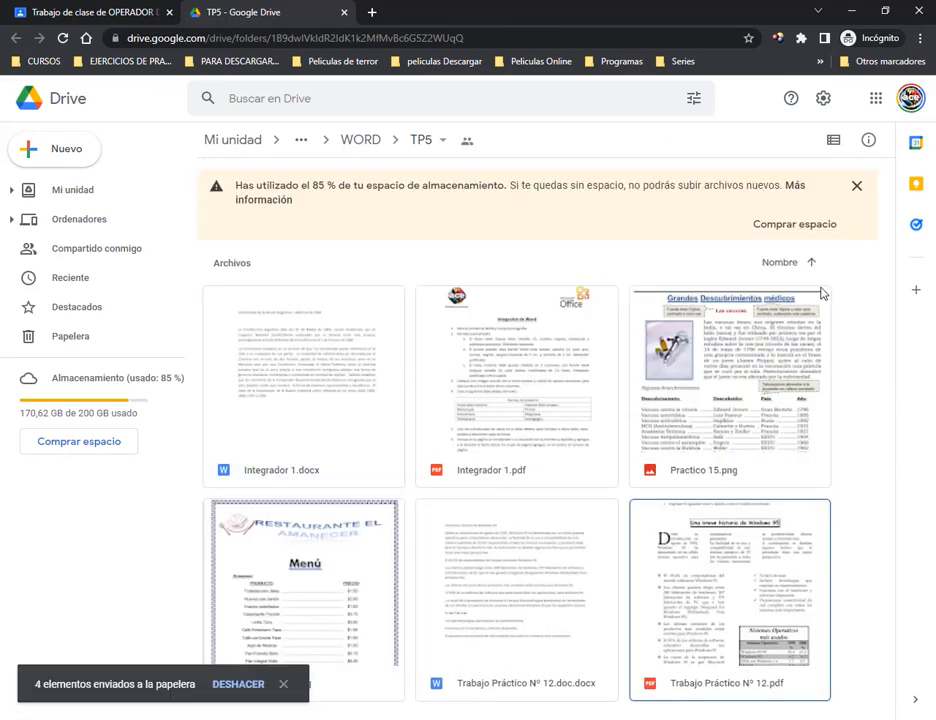
Select a few of the remaining TP5 files, then clear the selection.
left_click(491, 401)
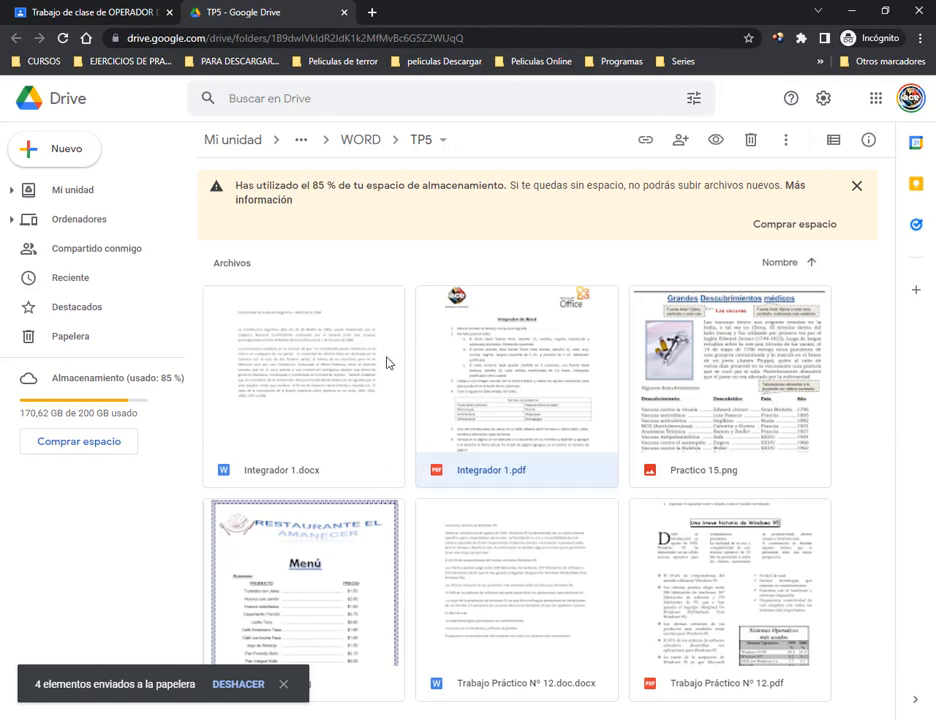
left_click(714, 671)
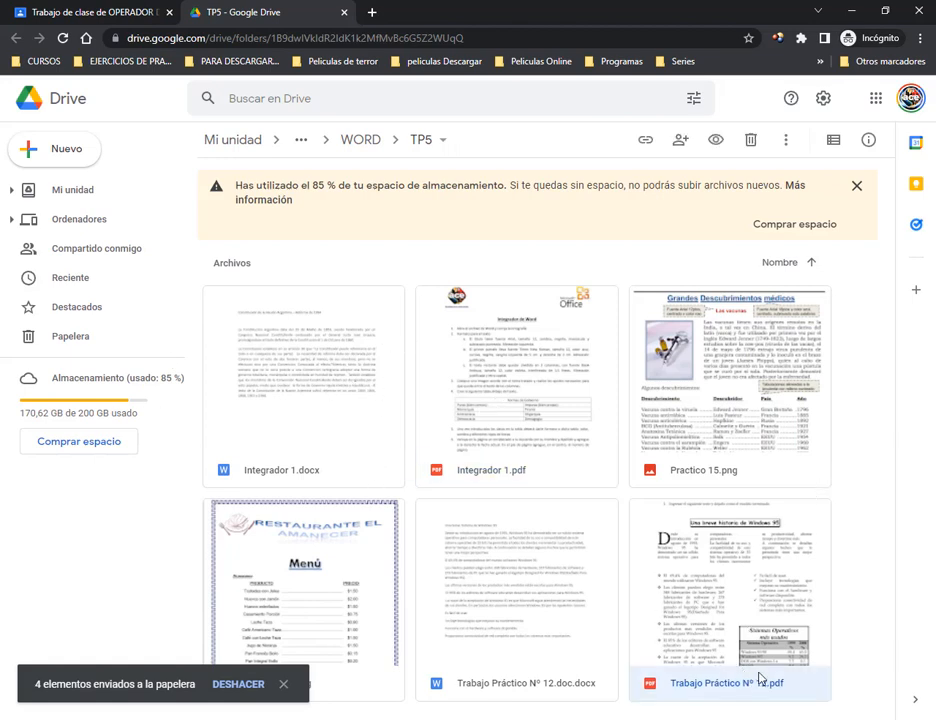
left_click(735, 441)
left_click(312, 592)
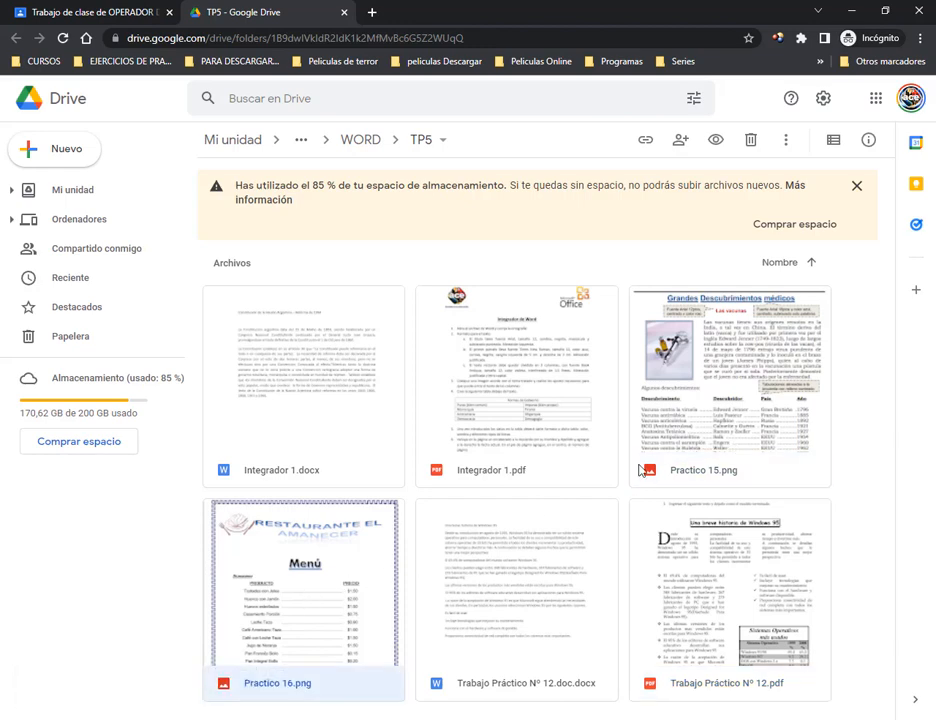